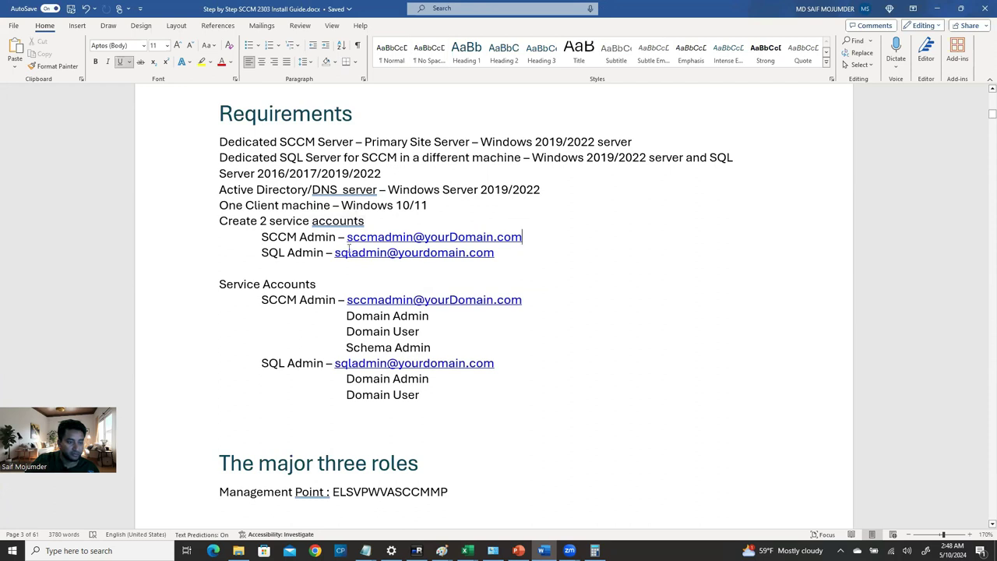
- Review the SCCM Admin and SQL Admin service accounts and their required roles in the Requirements section of the install guide
{"action": "left_click_drag", "start_coordinate": [261, 237], "coordinate": [439, 269]}
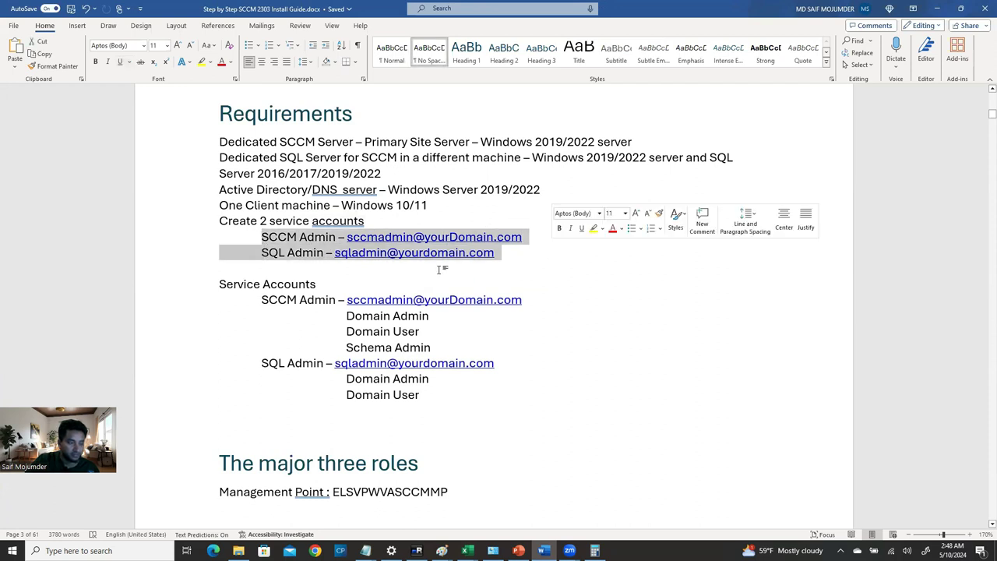
{"action": "left_click", "coordinate": [350, 277]}
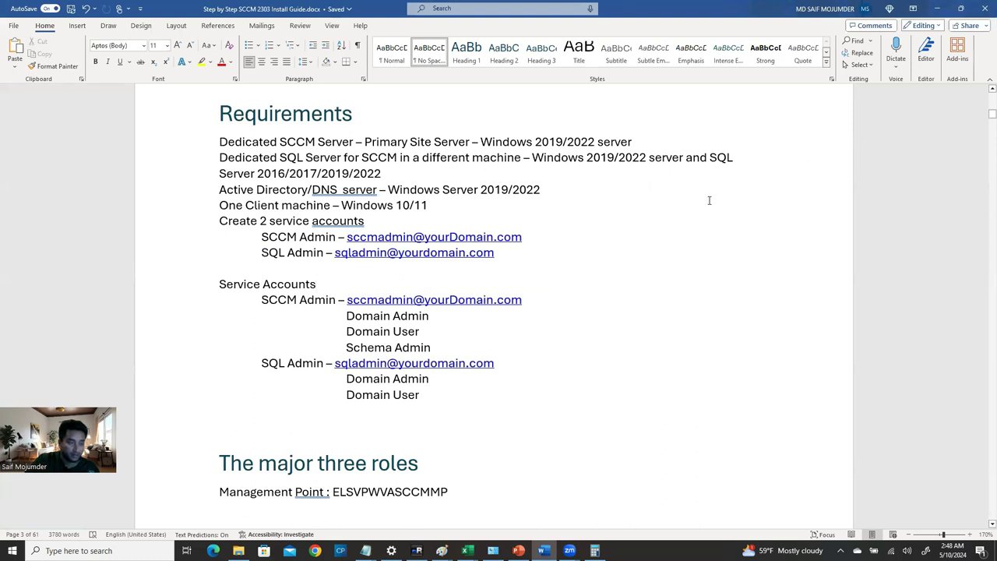
{"action": "left_click", "coordinate": [668, 266]}
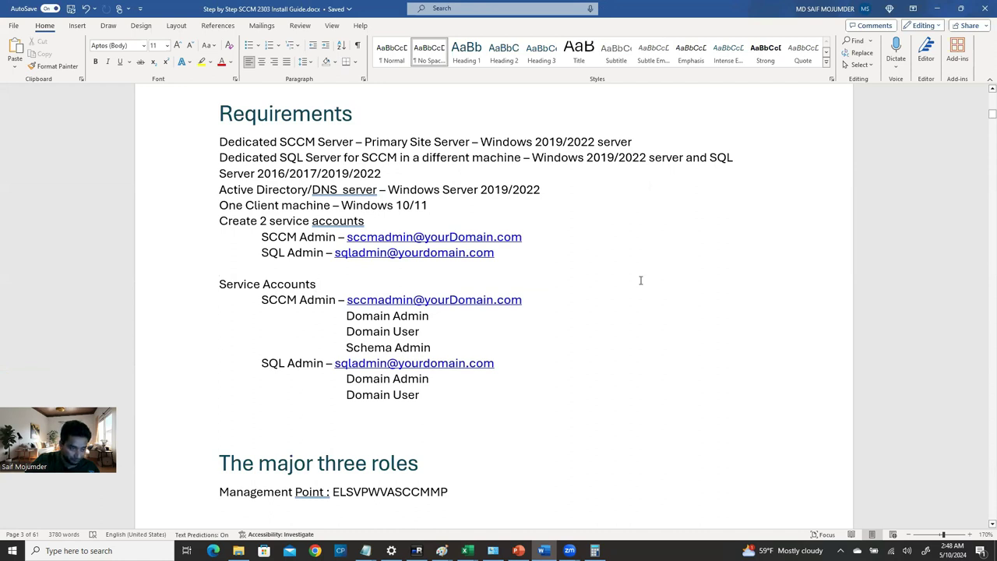
{"action": "left_click", "coordinate": [509, 328]}
{"action": "left_click_drag", "start_coordinate": [434, 348], "coordinate": [356, 343]}
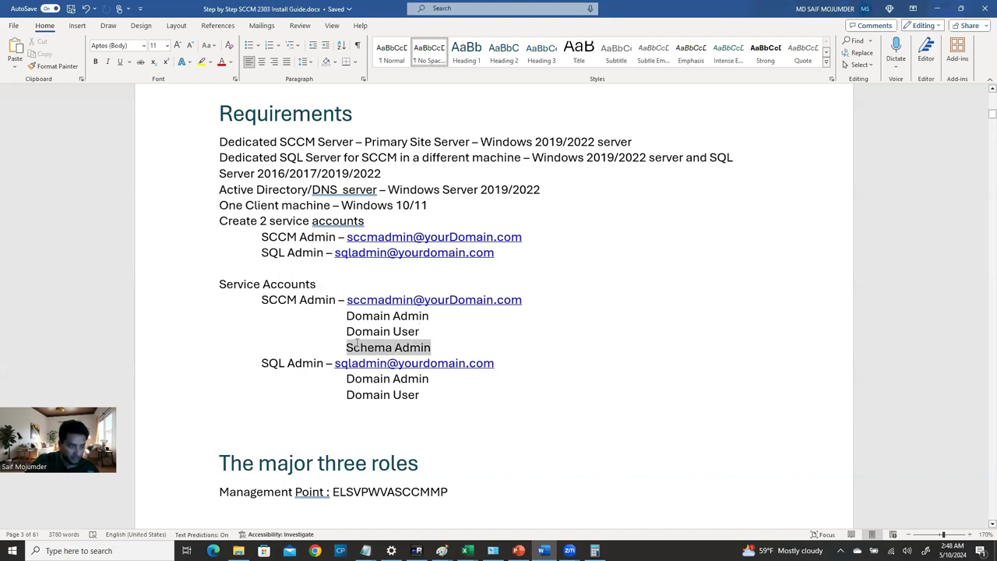
{"action": "left_click", "coordinate": [349, 347]}
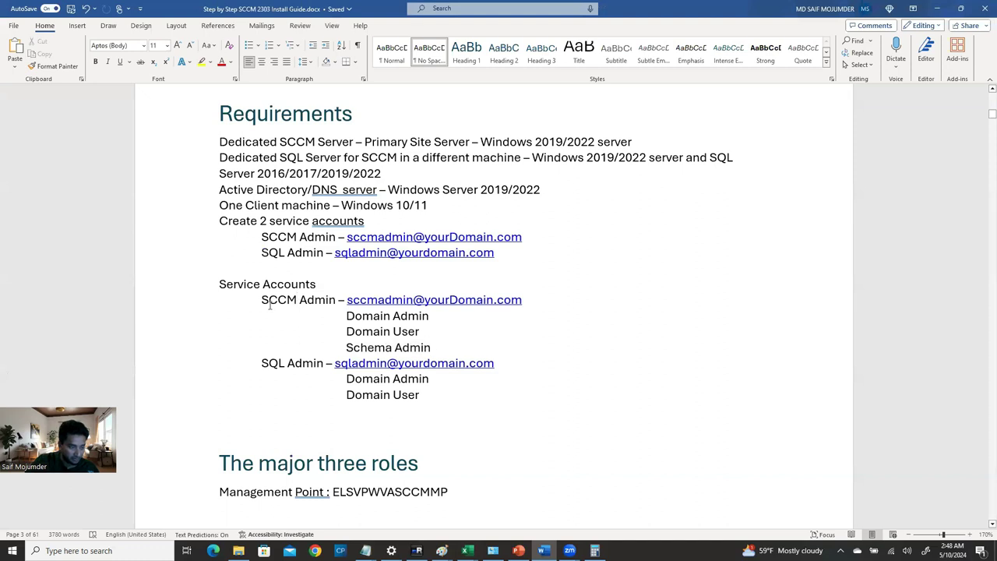
{"action": "left_click_drag", "start_coordinate": [260, 299], "coordinate": [345, 300]}
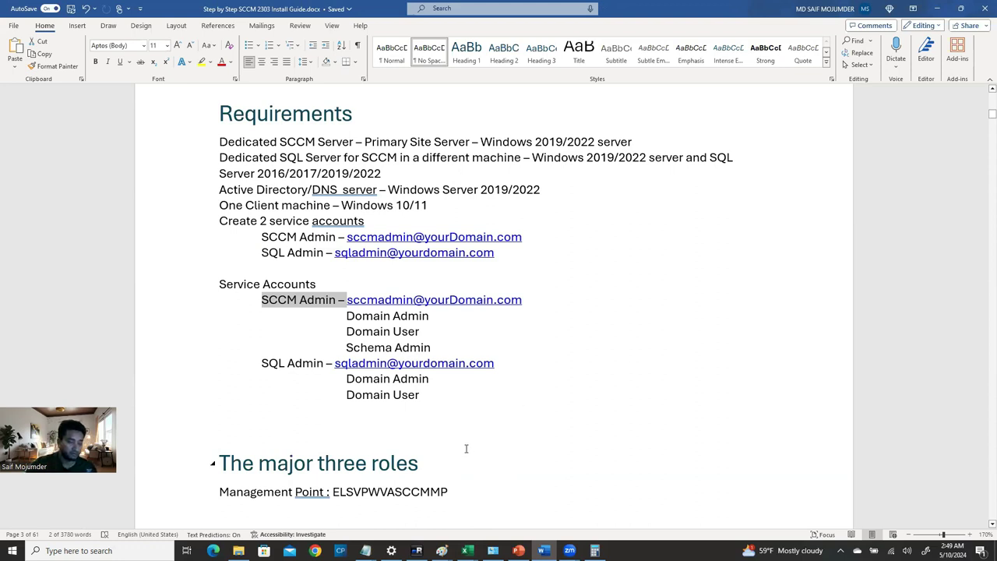
{"action": "left_click", "coordinate": [475, 415]}
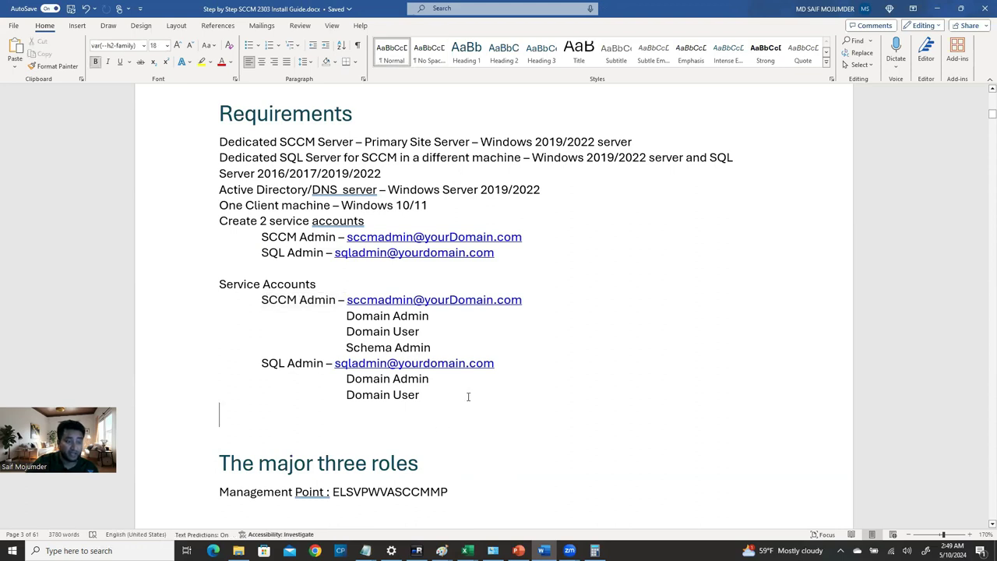
- Switch to the SLBVWADDC01 session in mRemoteNG and show the Service_Accounts unit under User_Accounts in Active Directory Users and Computers
{"action": "left_click", "coordinate": [936, 7]}
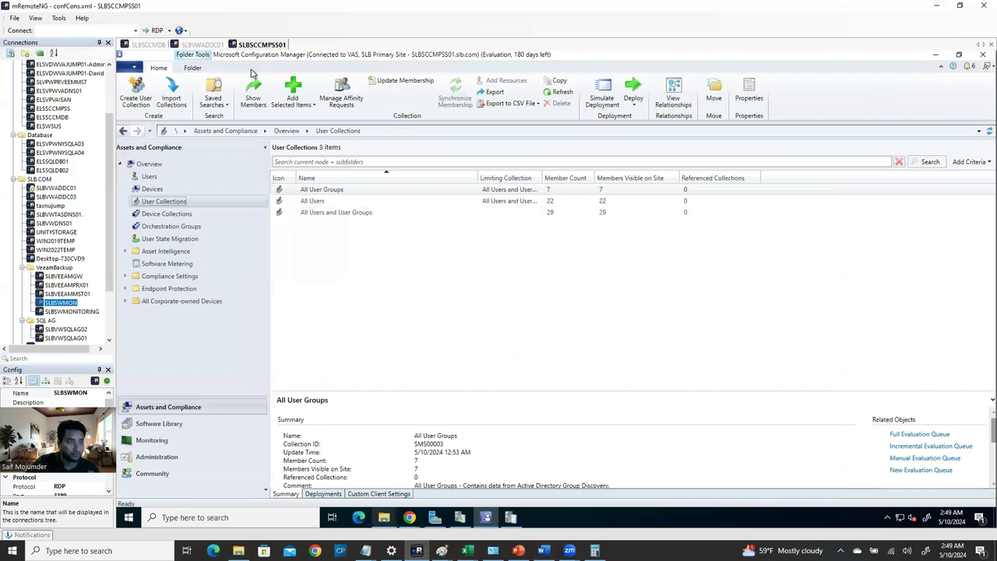
{"action": "left_click", "coordinate": [204, 45]}
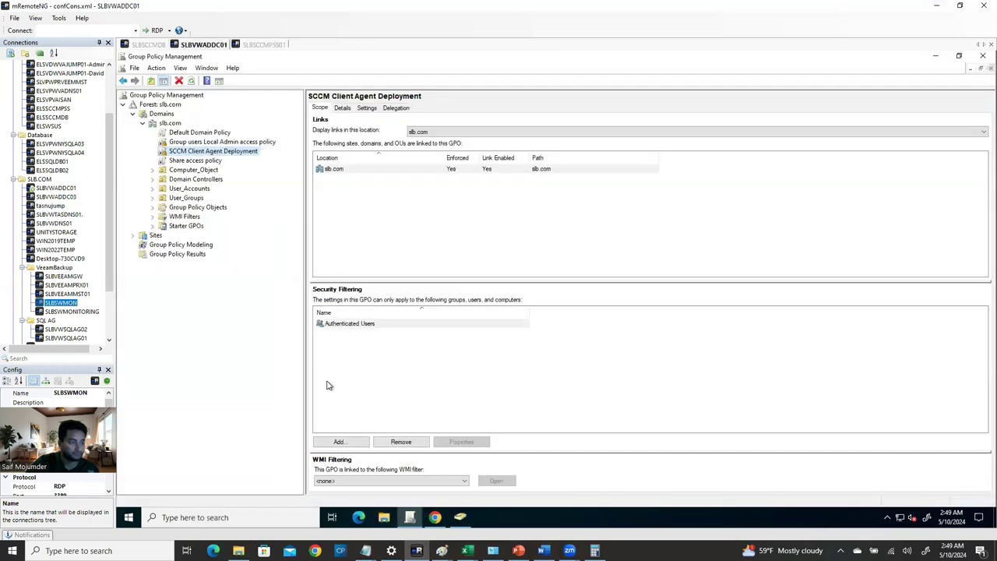
{"action": "left_click", "coordinate": [460, 517]}
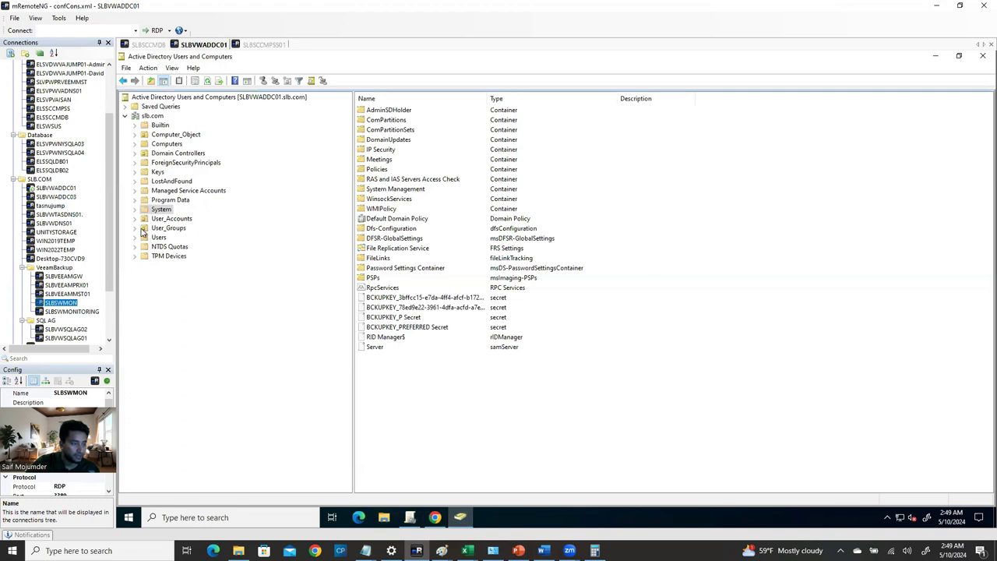
{"action": "left_click", "coordinate": [135, 221]}
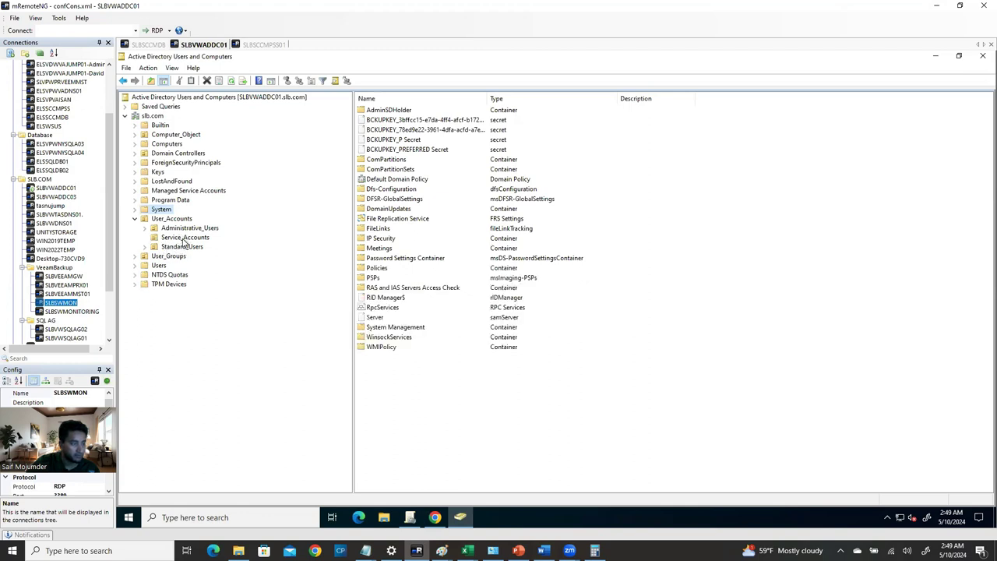
{"action": "left_click", "coordinate": [179, 238]}
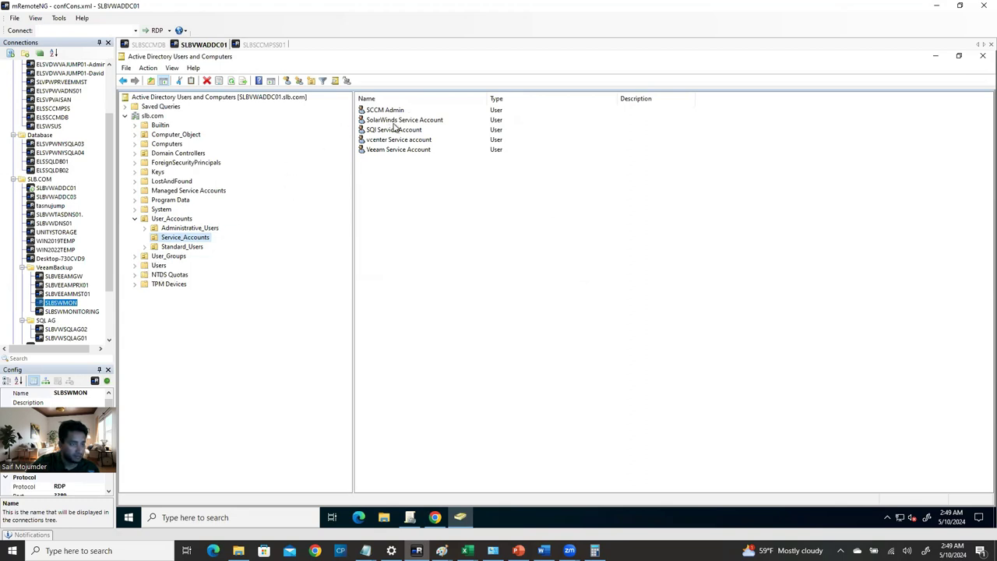
- Open the properties of the RDP group in User_Groups and check its member list for the SCCM Admin account
{"action": "left_click", "coordinate": [166, 255]}
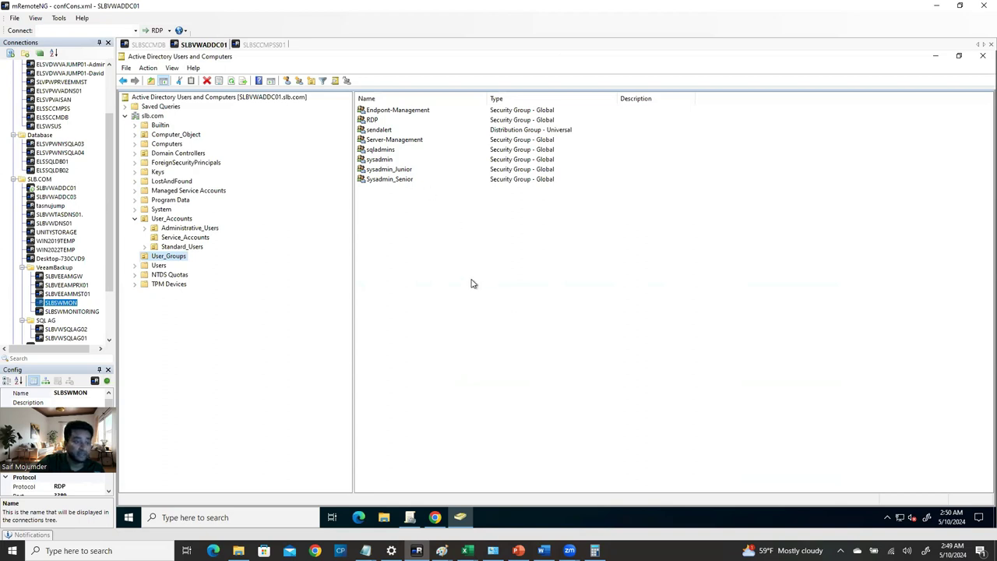
{"action": "left_click", "coordinate": [389, 160]}
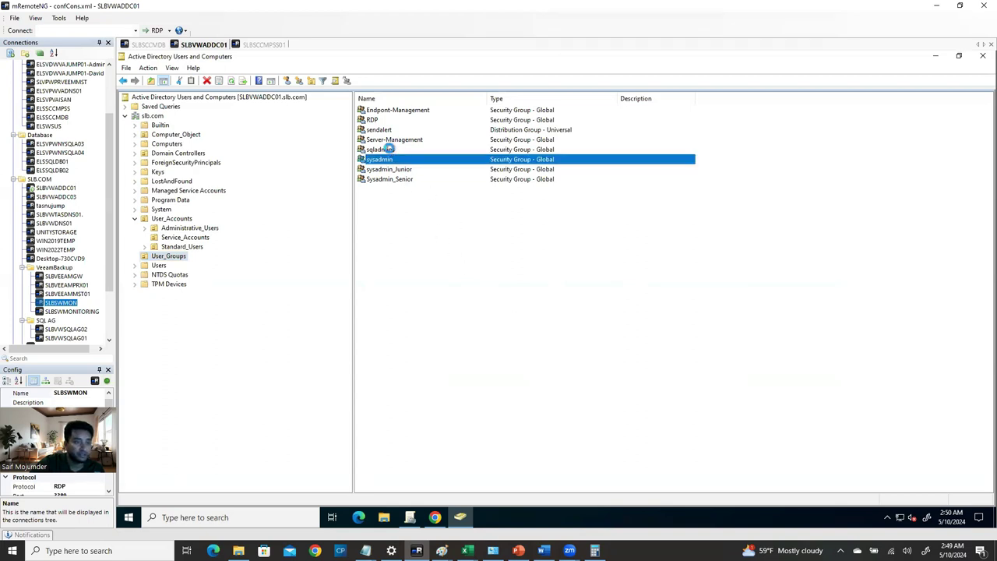
{"action": "left_click", "coordinate": [377, 119]}
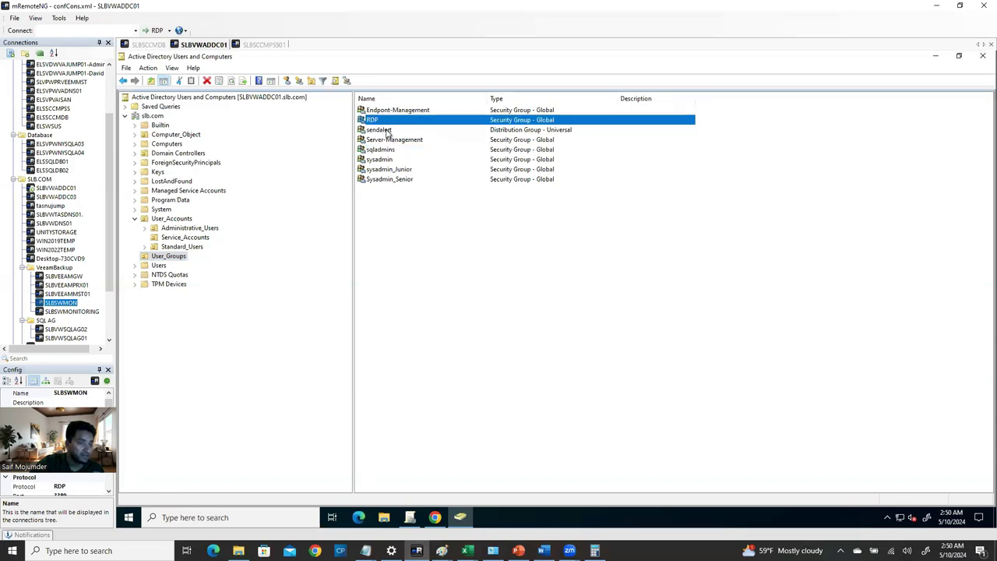
{"action": "right_click", "coordinate": [385, 120]}
{"action": "left_click", "coordinate": [417, 217]}
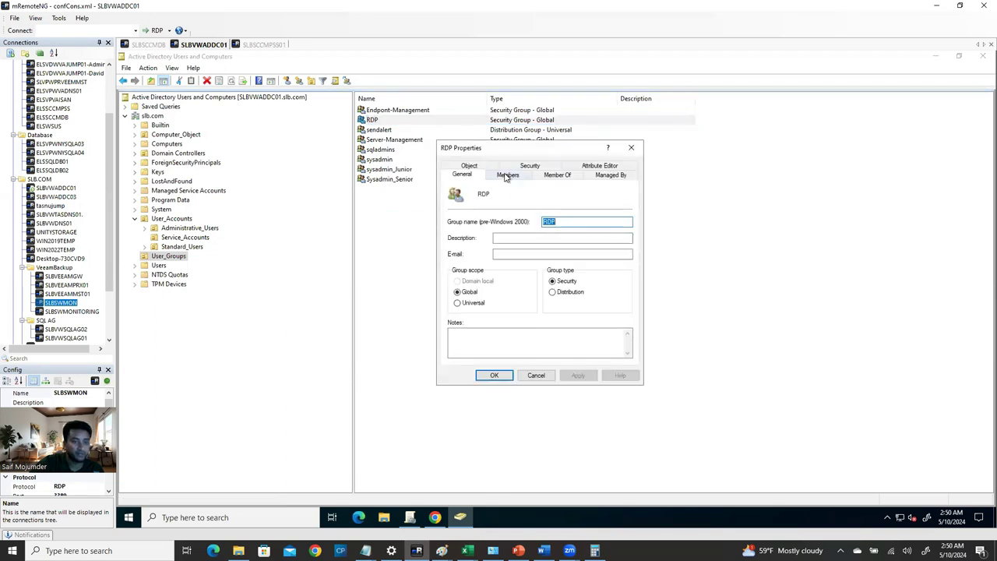
{"action": "left_click", "coordinate": [507, 175]}
{"action": "left_click_drag", "start_coordinate": [502, 202], "coordinate": [584, 202]}
{"action": "left_click", "coordinate": [480, 224]}
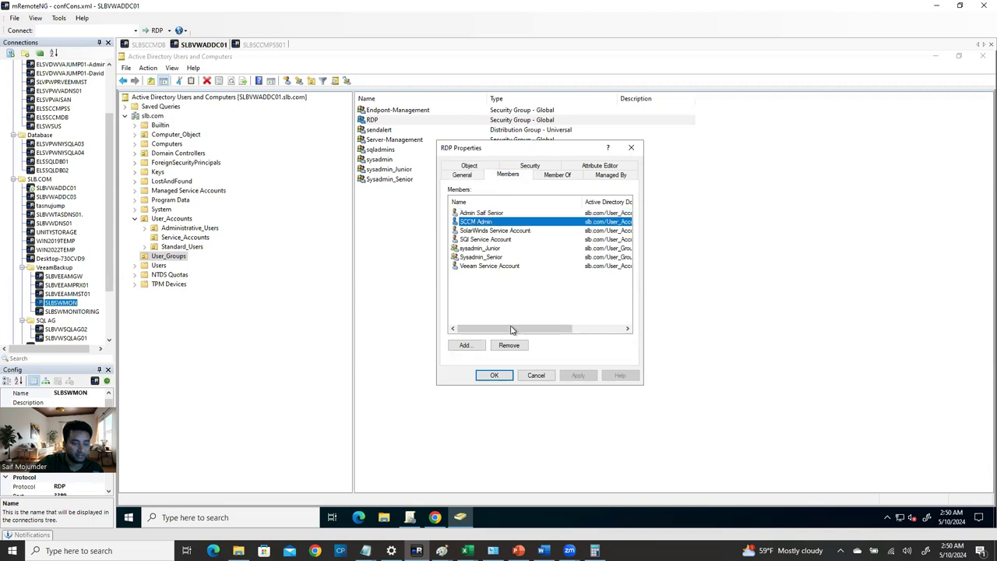
- Try to add the sccmadmin account as a member of the RDP group and close the group's properties
{"action": "left_click", "coordinate": [462, 345]}
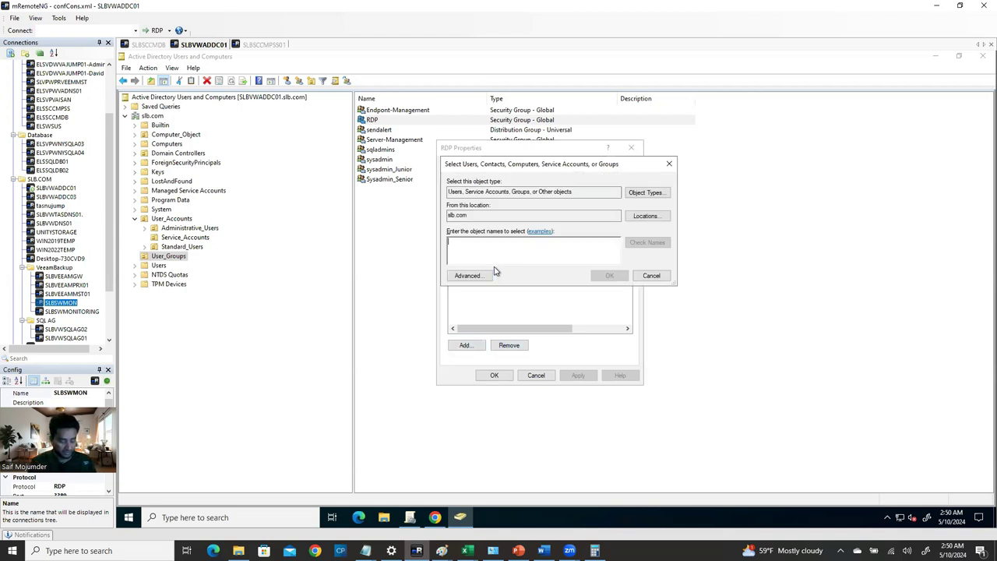
{"action": "type", "text": "sccmadmin"}
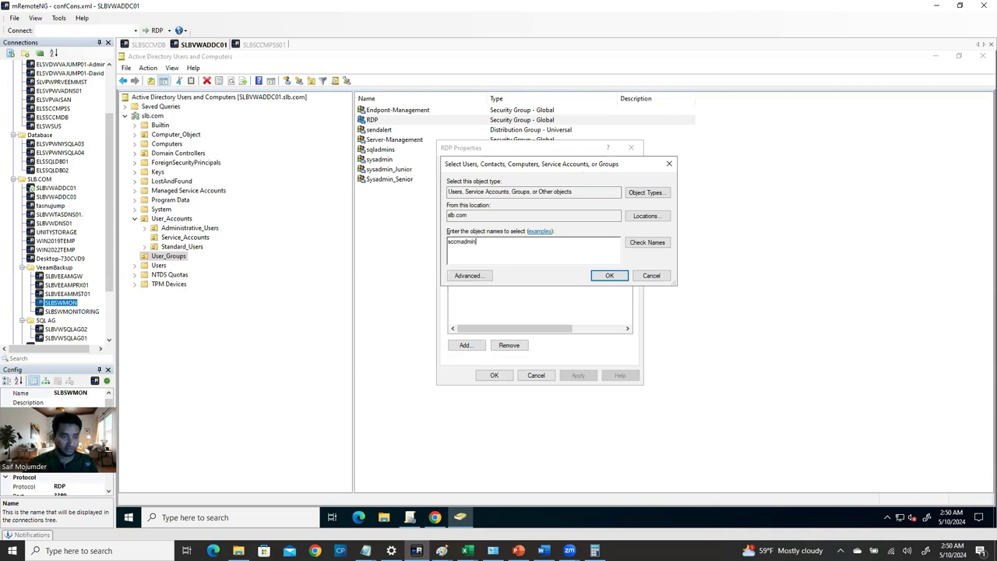
{"action": "left_click", "coordinate": [641, 246]}
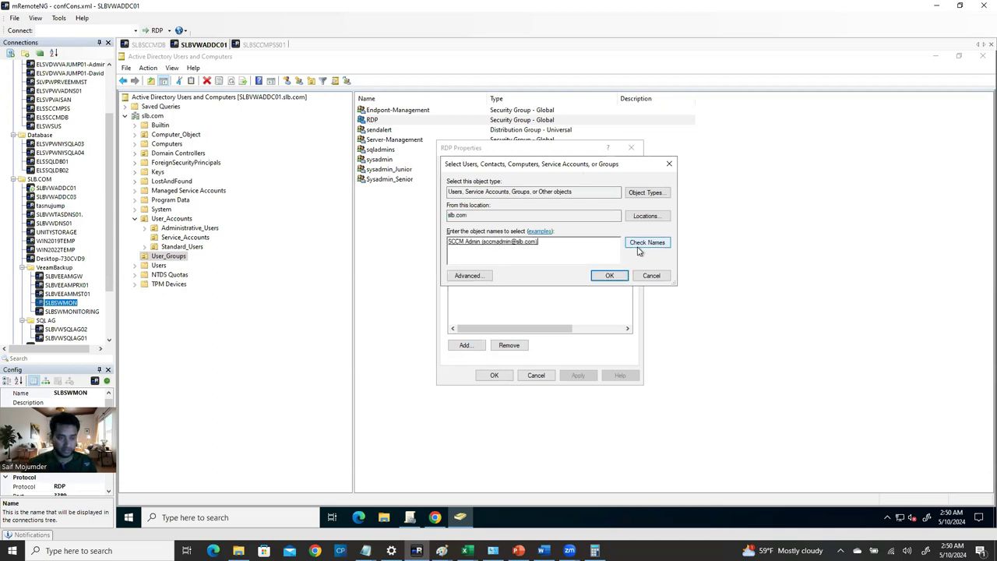
{"action": "left_click", "coordinate": [608, 275]}
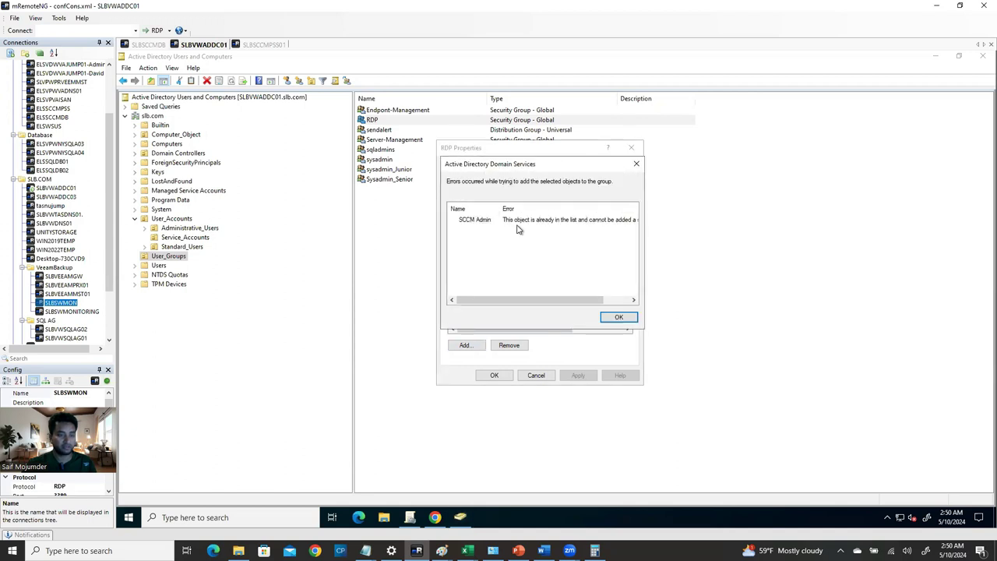
{"action": "left_click", "coordinate": [618, 317]}
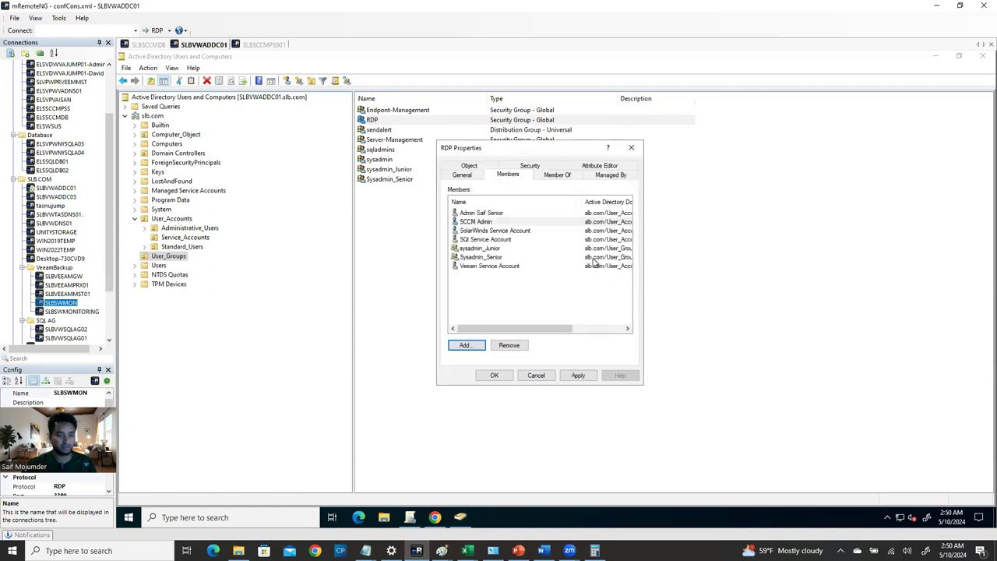
{"action": "left_click", "coordinate": [576, 376]}
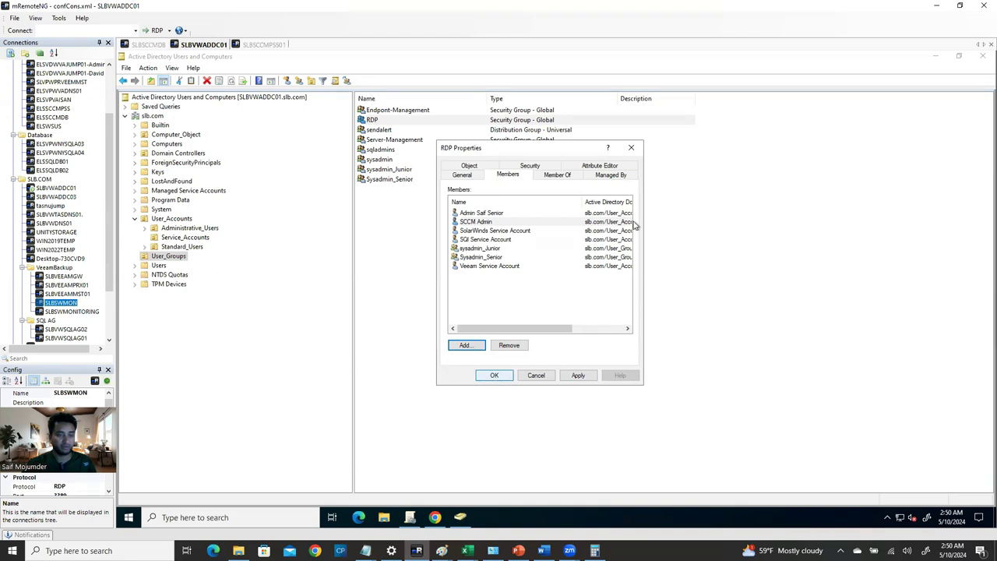
{"action": "left_click", "coordinate": [630, 147]}
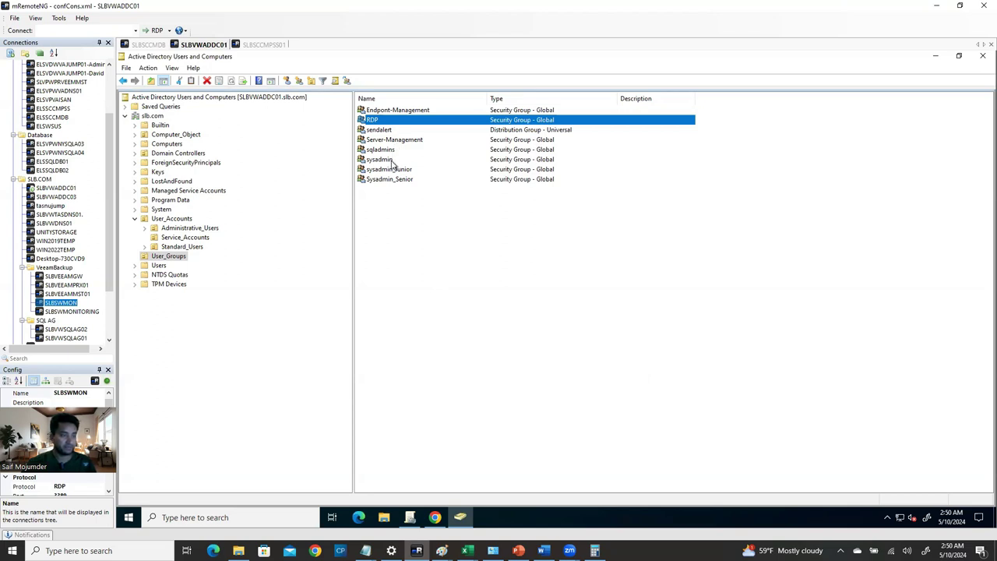
{"action": "left_click", "coordinate": [429, 158]}
{"action": "left_click", "coordinate": [384, 122]}
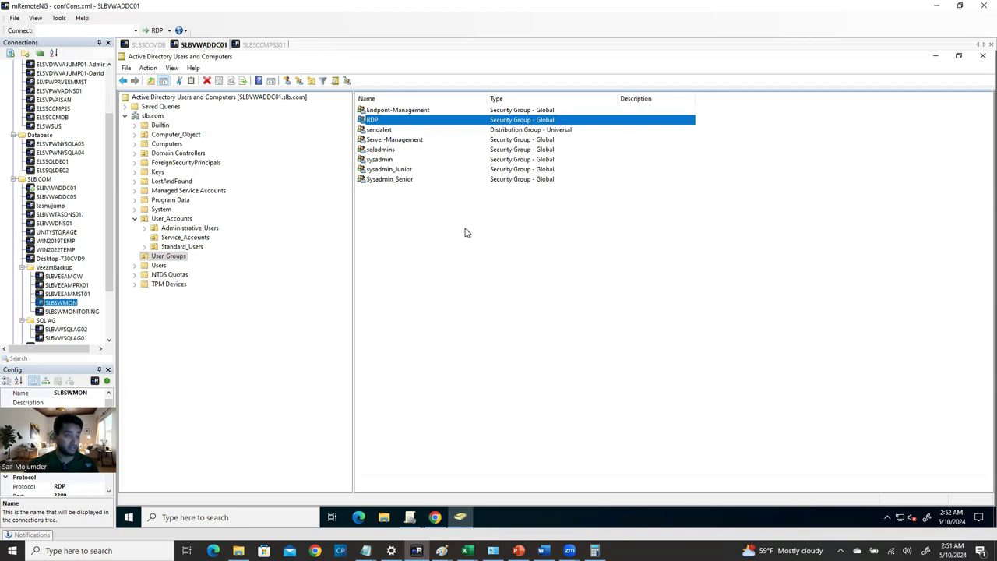
- Switch to Group Policy Management and display the settings report of the Group users Local Admin access policy
{"action": "left_click", "coordinate": [409, 517]}
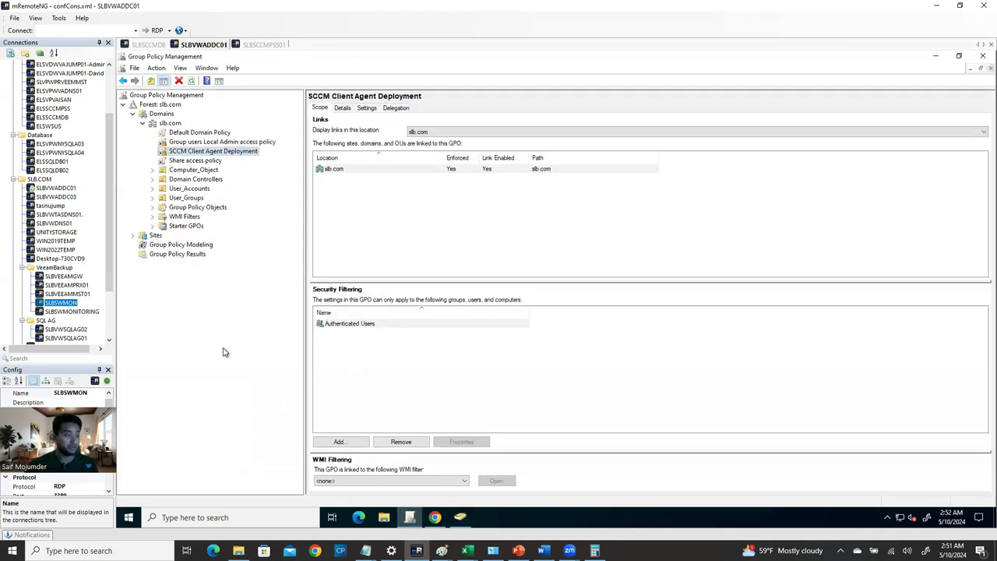
{"action": "left_click", "coordinate": [206, 143]}
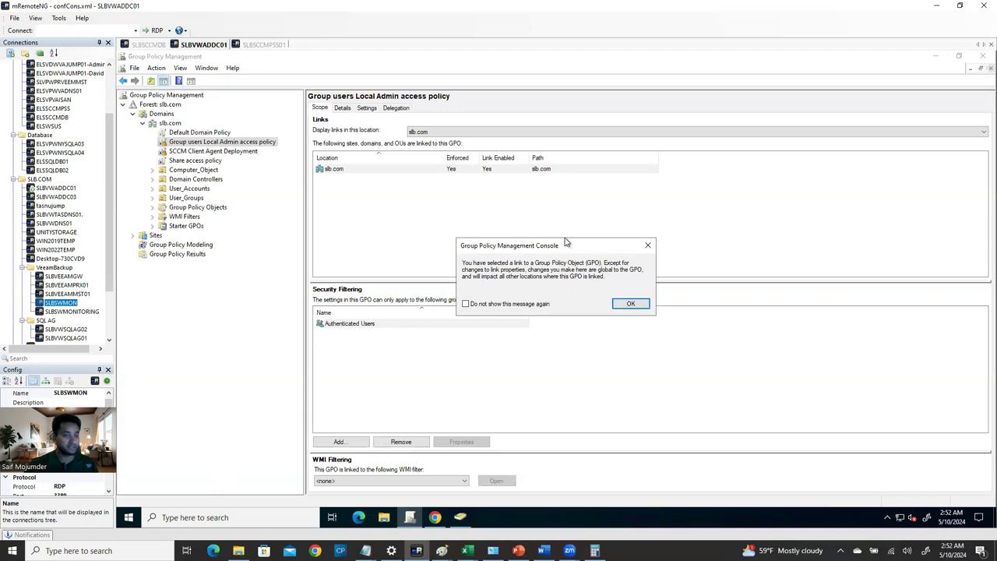
{"action": "left_click", "coordinate": [630, 304]}
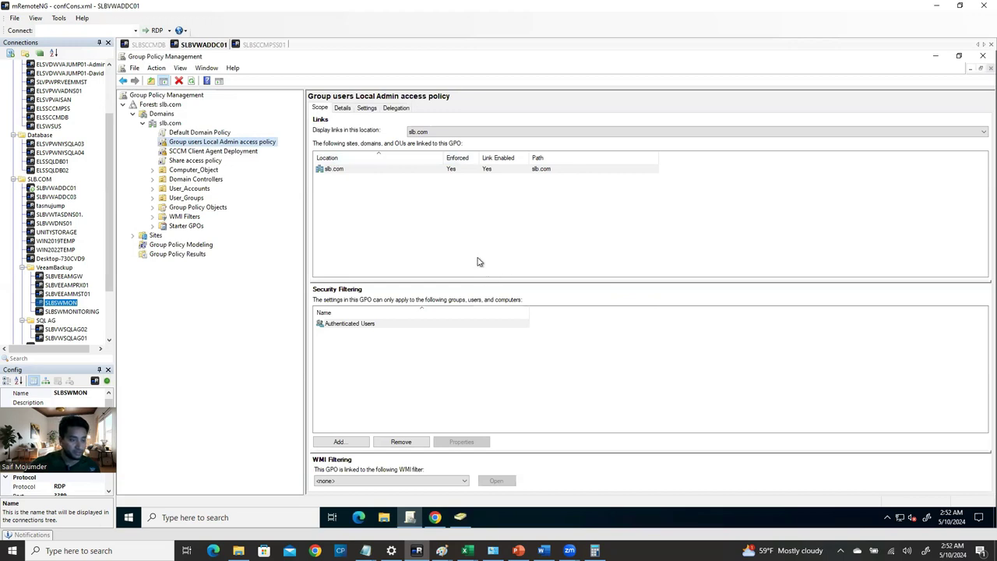
{"action": "left_click", "coordinate": [368, 109]}
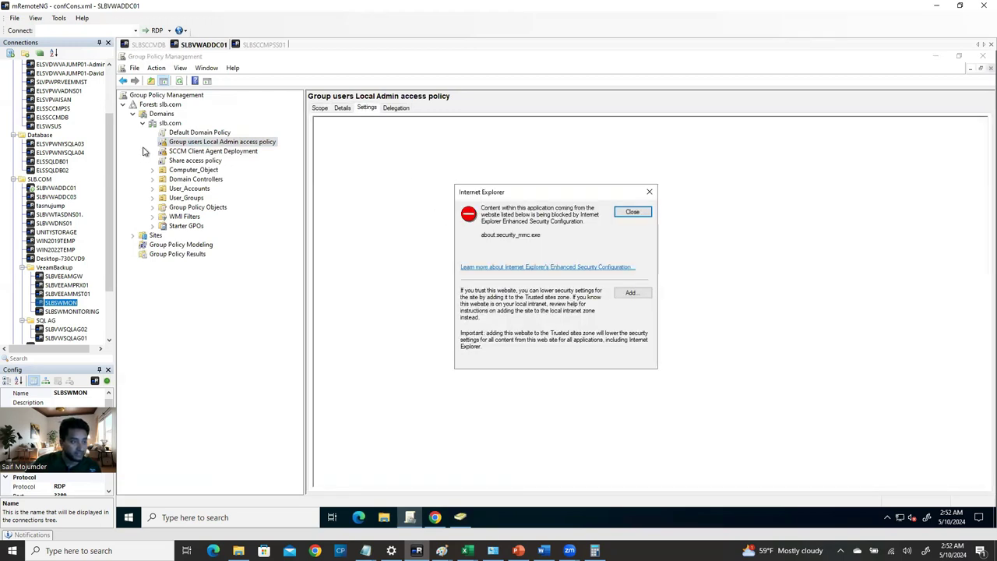
{"action": "left_click", "coordinate": [631, 213]}
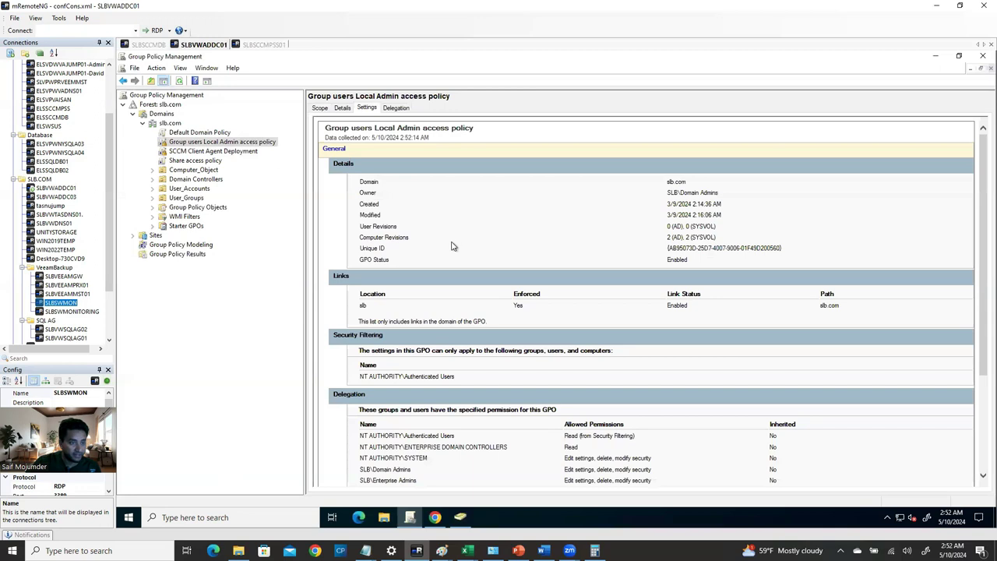
{"action": "right_click", "coordinate": [200, 145]}
{"action": "left_click", "coordinate": [541, 220]}
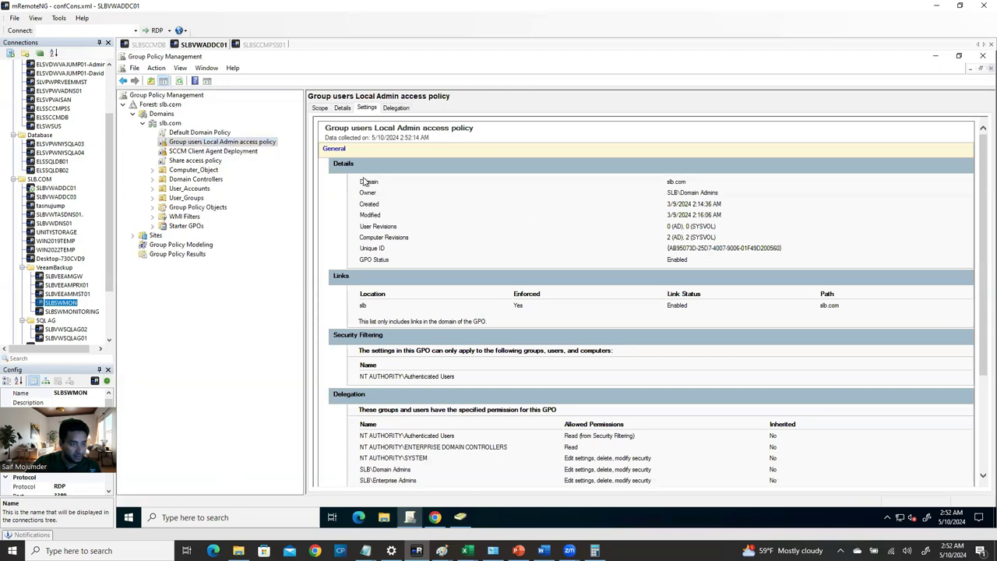
- Examine the Restricted Groups entry in the policy's computer configuration, including the RDP group and what it is a member of
{"action": "scroll", "coordinate": [440, 363], "scroll_direction": "down", "scroll_amount": 4}
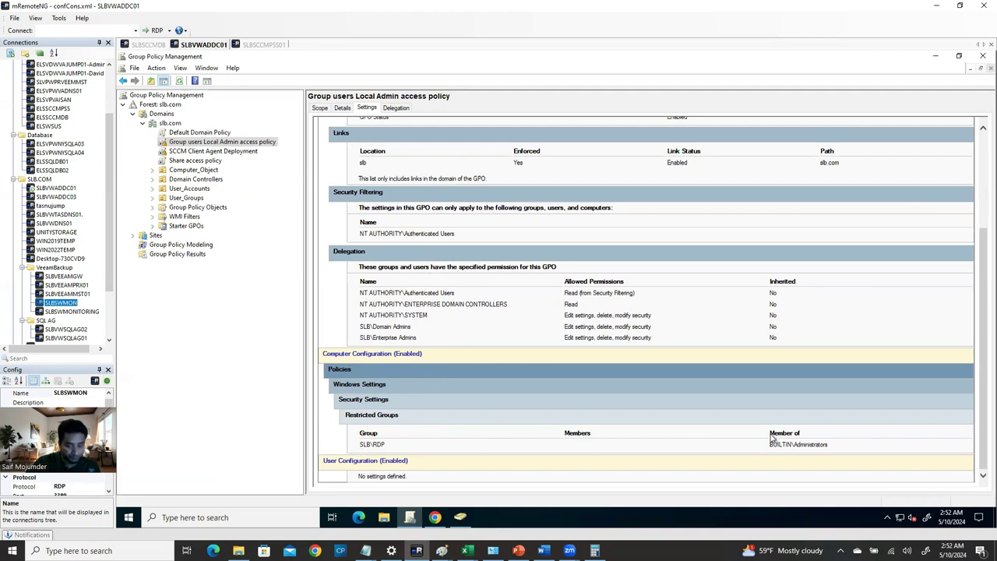
{"action": "mouse_move", "coordinate": [767, 436]}
{"action": "left_mouse_down"}
{"action": "mouse_move", "coordinate": [835, 452]}
{"action": "mouse_move", "coordinate": [768, 433]}
{"action": "left_mouse_up"}
{"action": "left_click", "coordinate": [832, 447]}
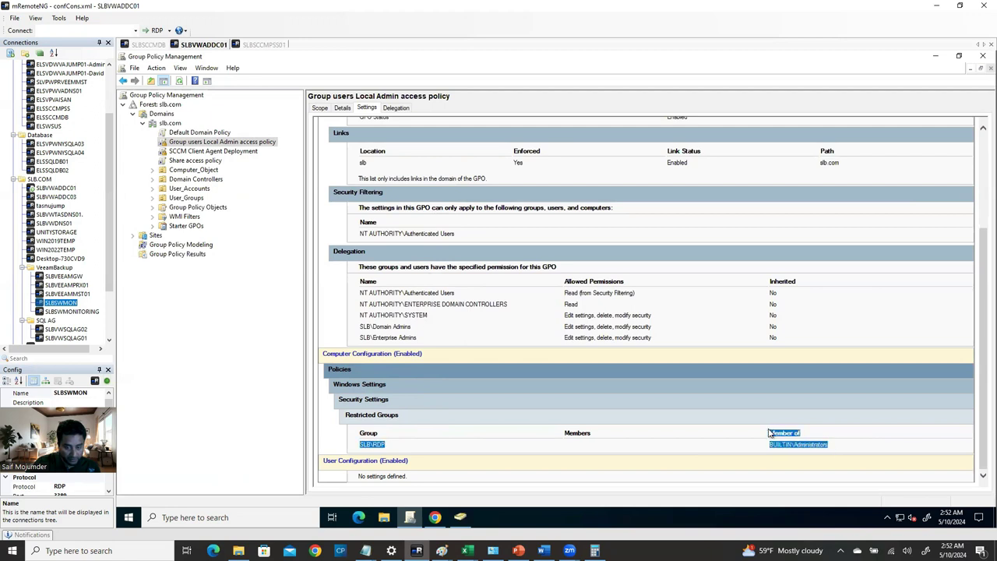
{"action": "left_click", "coordinate": [405, 442]}
{"action": "left_click_drag", "start_coordinate": [387, 446], "coordinate": [362, 435]}
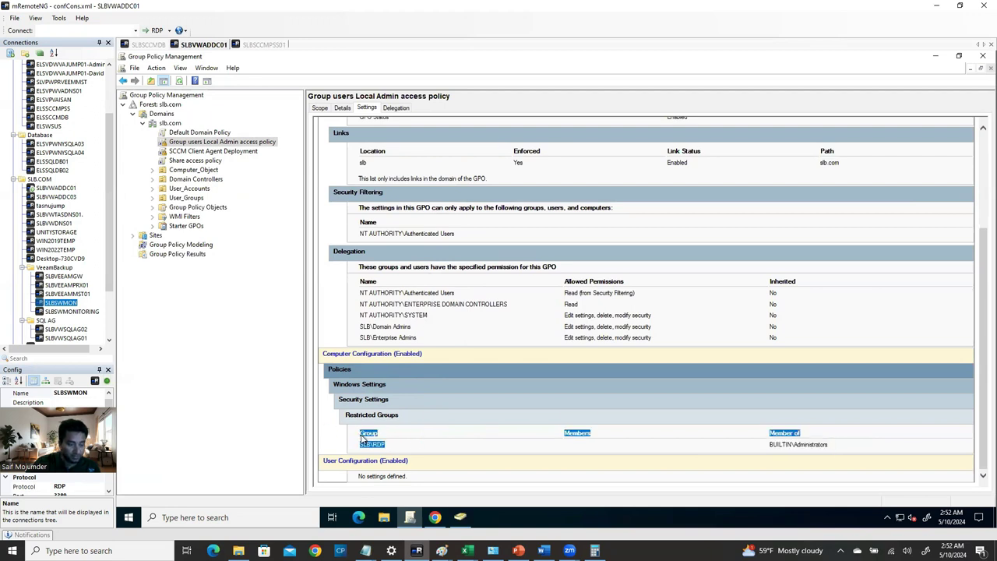
{"action": "left_click", "coordinate": [382, 446]}
{"action": "double_click", "coordinate": [380, 445]}
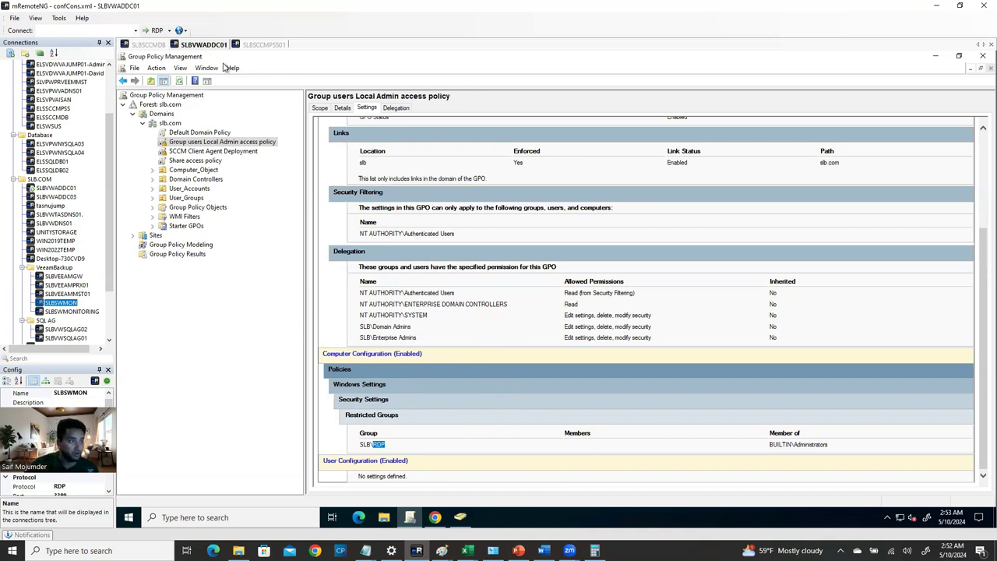
- Switch to the SLBSCCMDB remote session and open Computer Management on that server
{"action": "left_click", "coordinate": [148, 45]}
{"action": "left_click", "coordinate": [237, 516]}
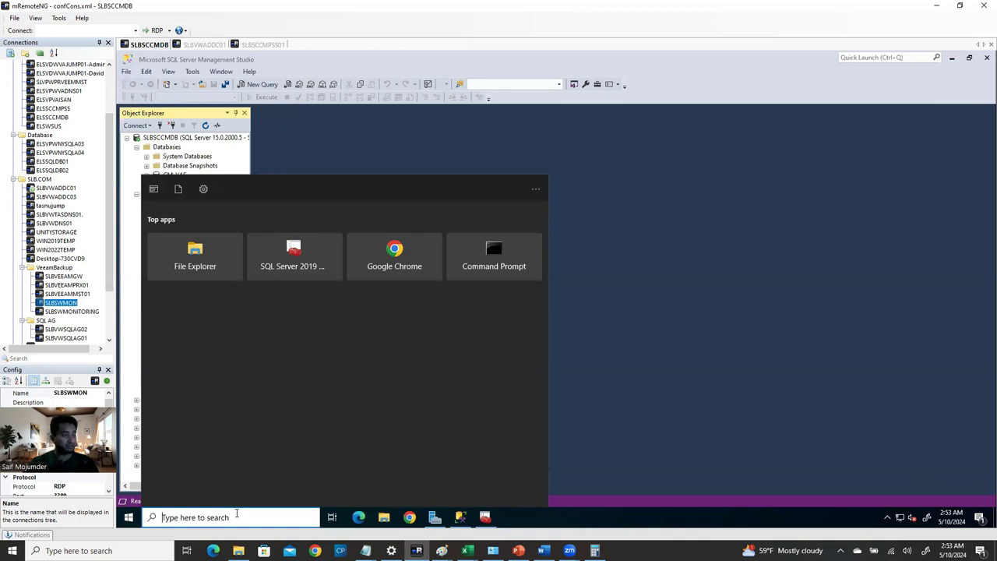
{"action": "type", "text": "computer"}
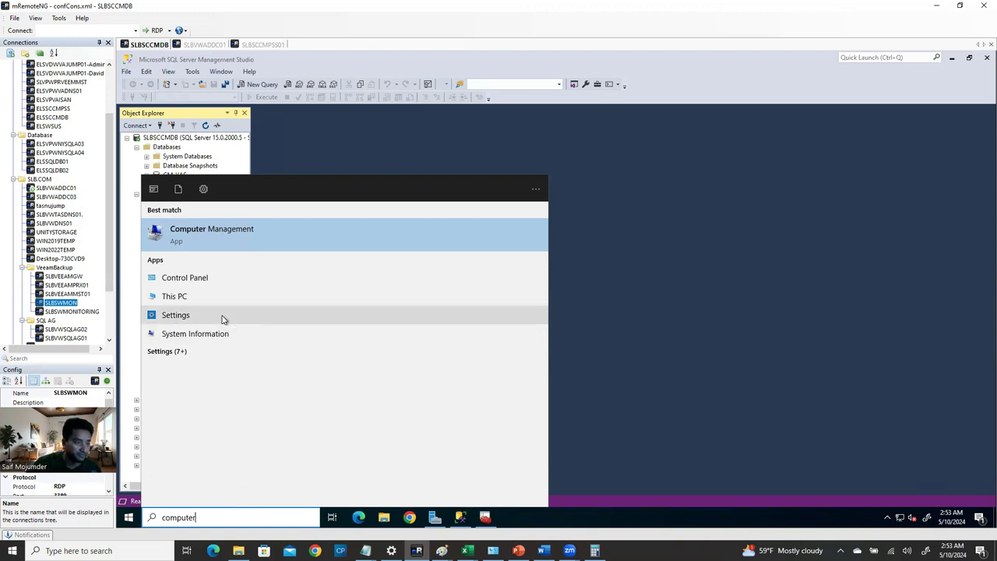
{"action": "left_click", "coordinate": [233, 240]}
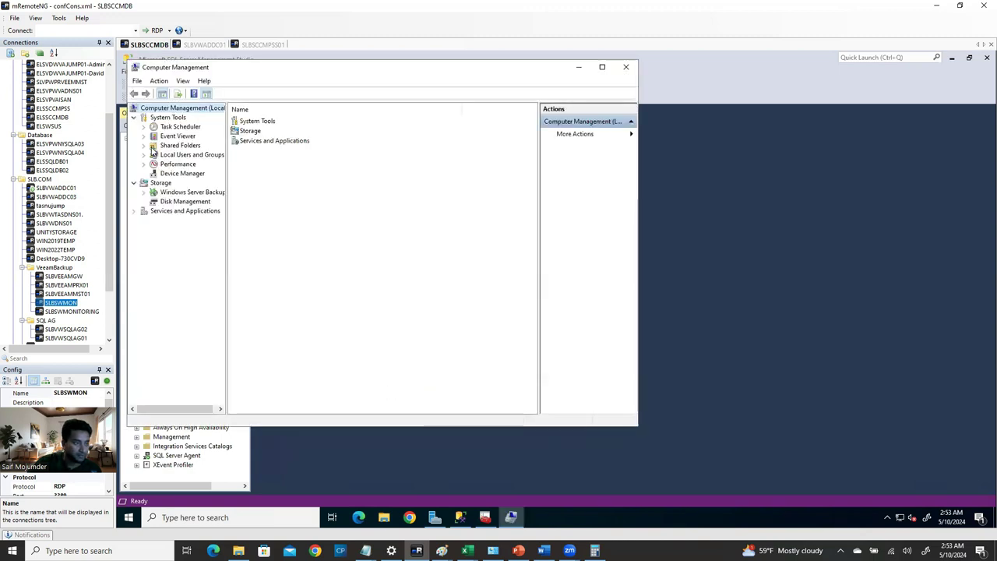
- Open the properties of the local Administrators group and check its member list for the SLB\RDP group
{"action": "left_click", "coordinate": [143, 155]}
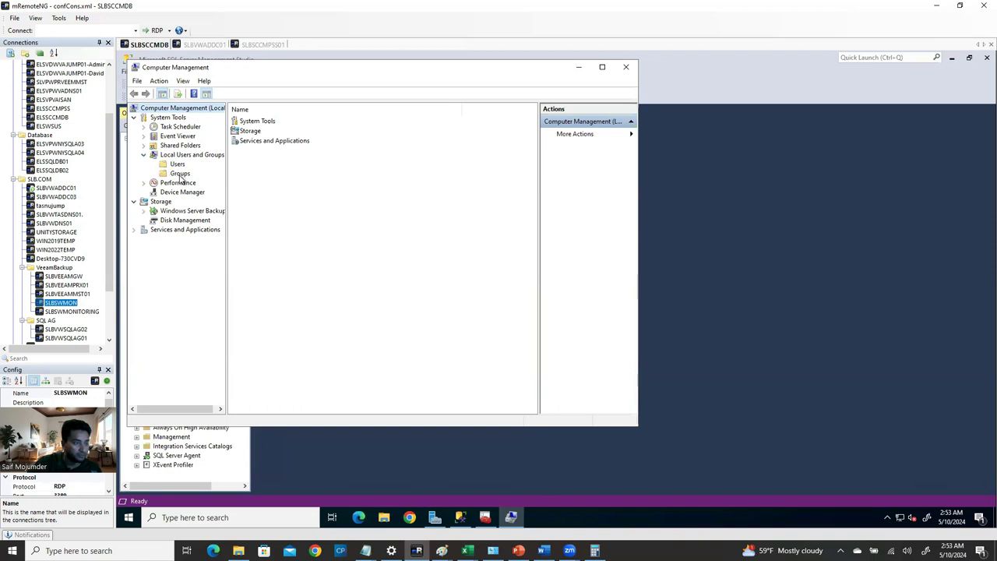
{"action": "left_click", "coordinate": [181, 174]}
{"action": "double_click", "coordinate": [261, 131]}
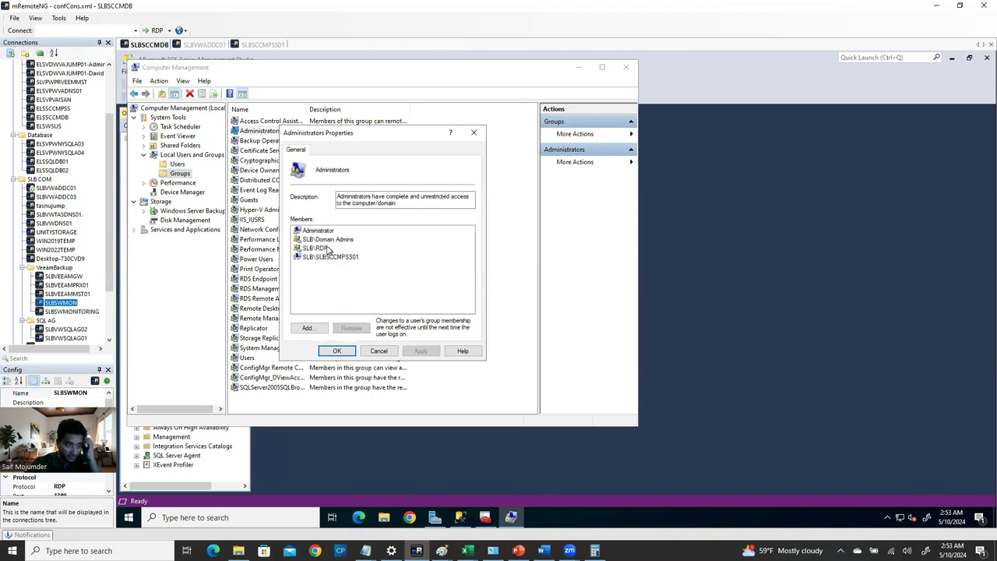
{"action": "left_click", "coordinate": [328, 249]}
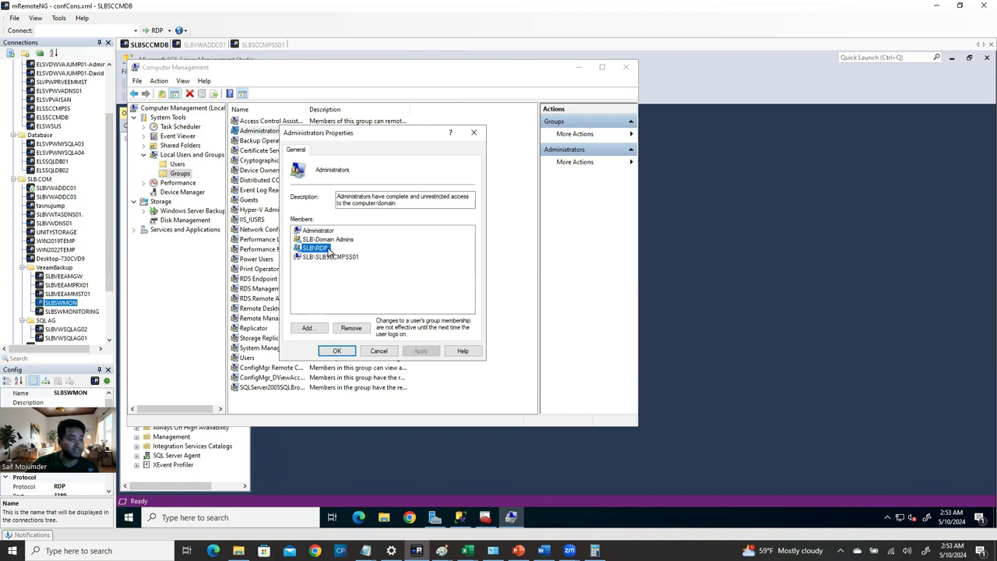
- Try adding the sccmadmin domain account directly to the local Administrators group, checking the name in slb.com
{"action": "left_click", "coordinate": [307, 329]}
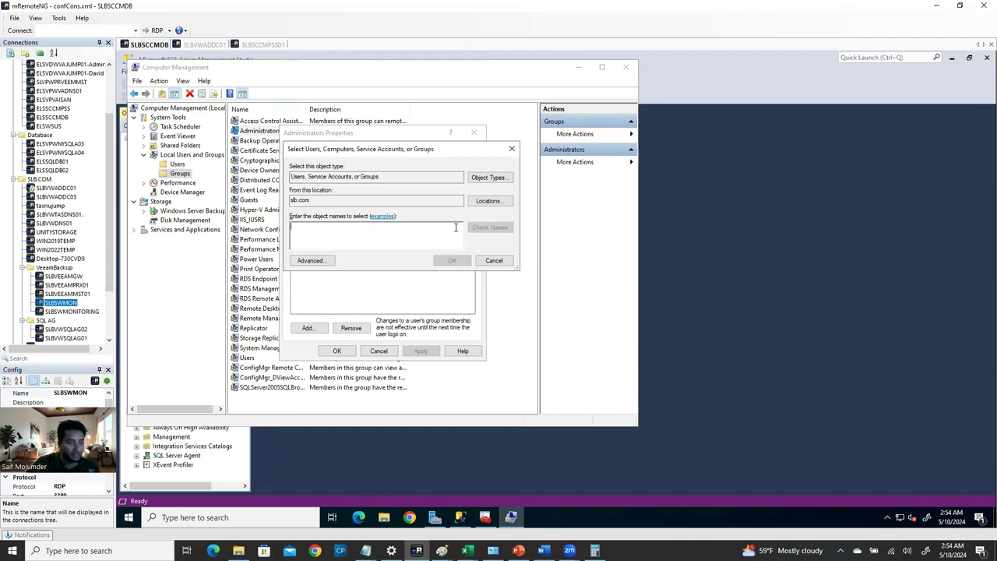
{"action": "type", "text": "sdasd"}
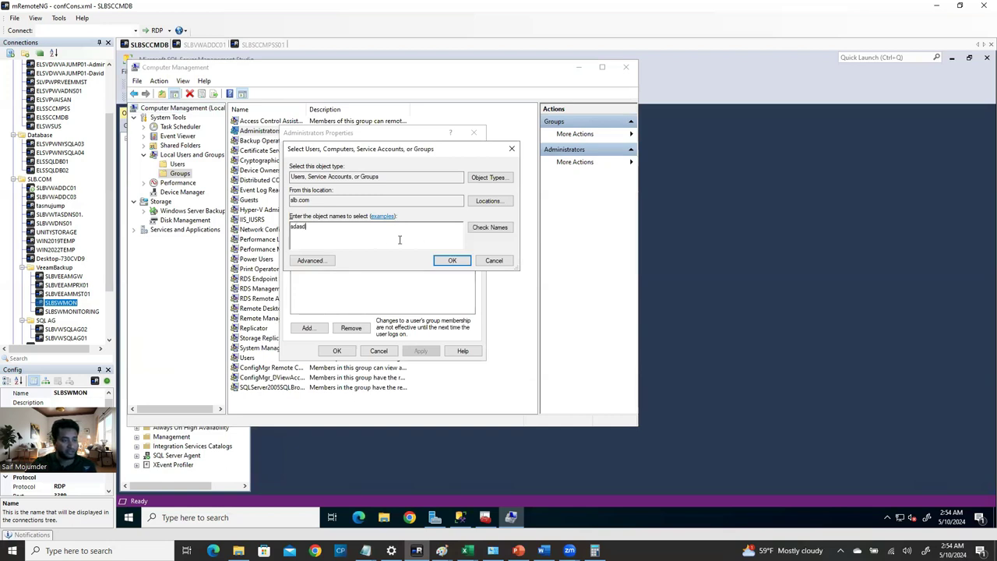
{"action": "key", "text": "BackSpace"}
{"action": "key", "text": "BackSpace"}
{"action": "key", "text": "BackSpace"}
{"action": "key", "text": "BackSpace"}
{"action": "key", "text": "BackSpace"}
{"action": "type", "text": "sccmadmin"}
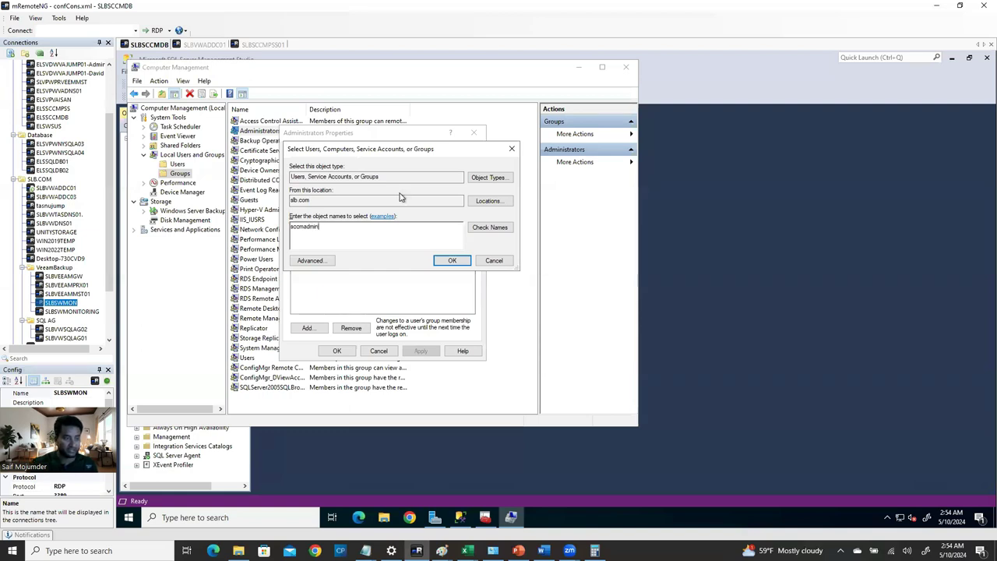
{"action": "left_click", "coordinate": [489, 227]}
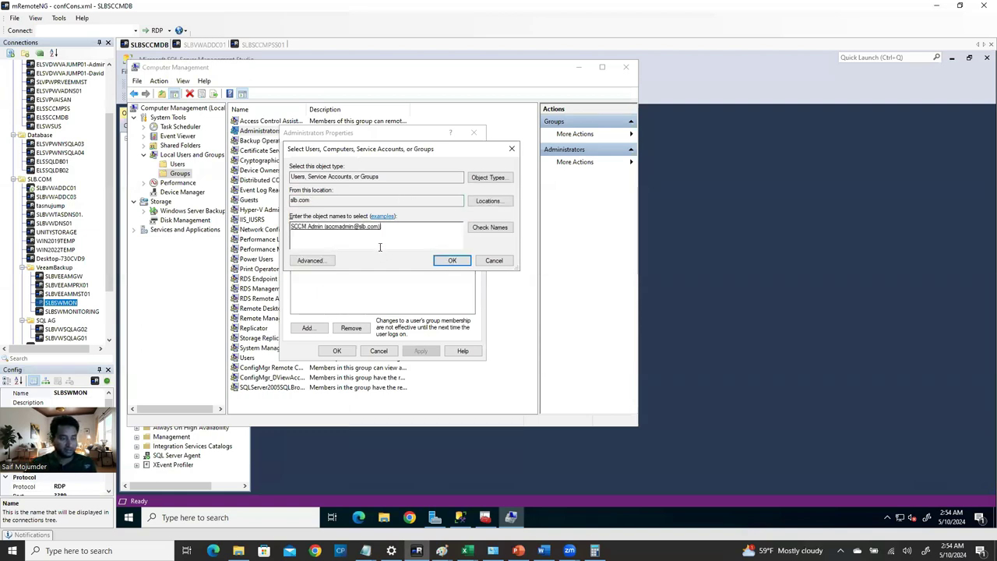
{"action": "left_click", "coordinate": [461, 265]}
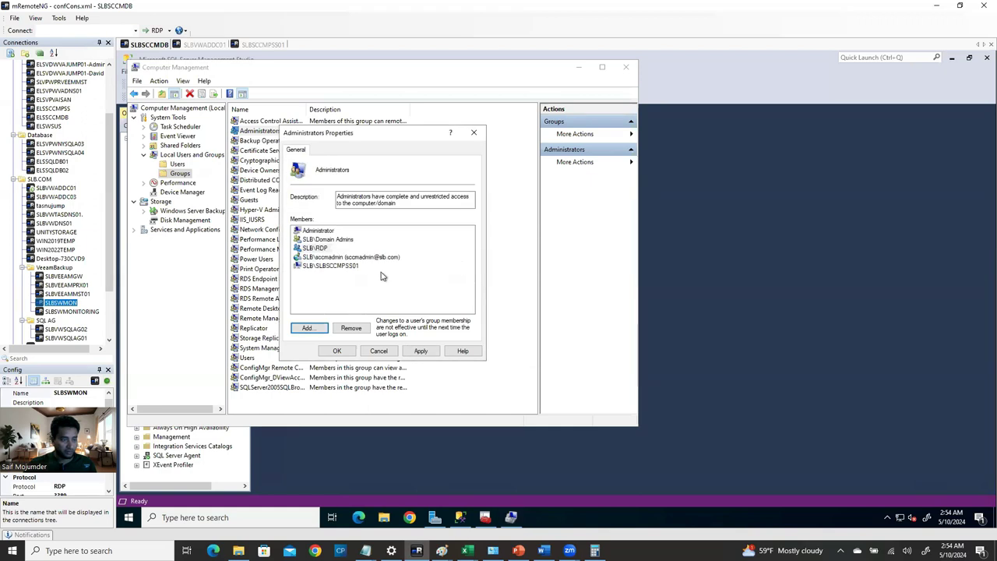
- Remove the sccmadmin account from the Administrators member list and close the group properties and Computer Management
{"action": "left_click", "coordinate": [343, 257]}
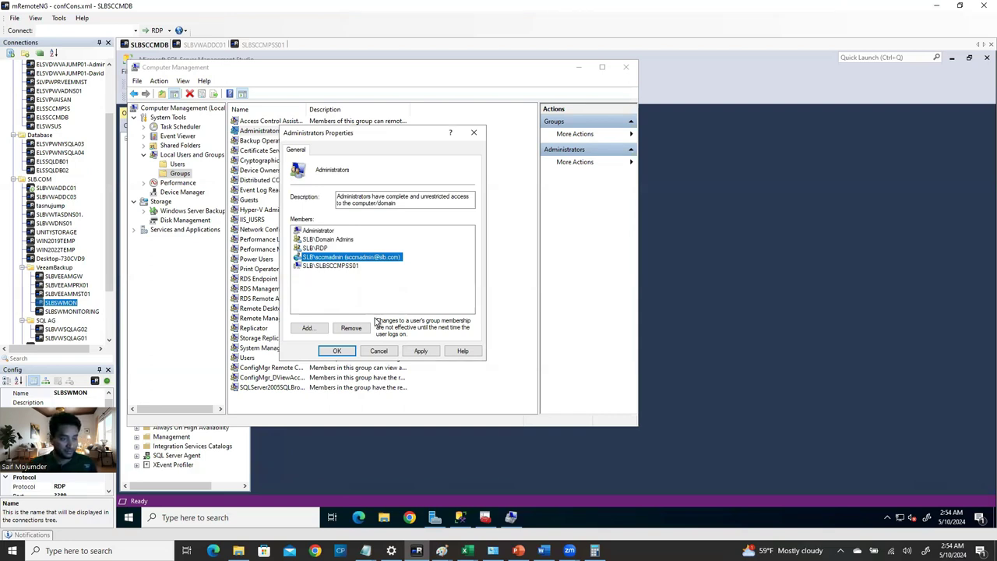
{"action": "left_click", "coordinate": [350, 328]}
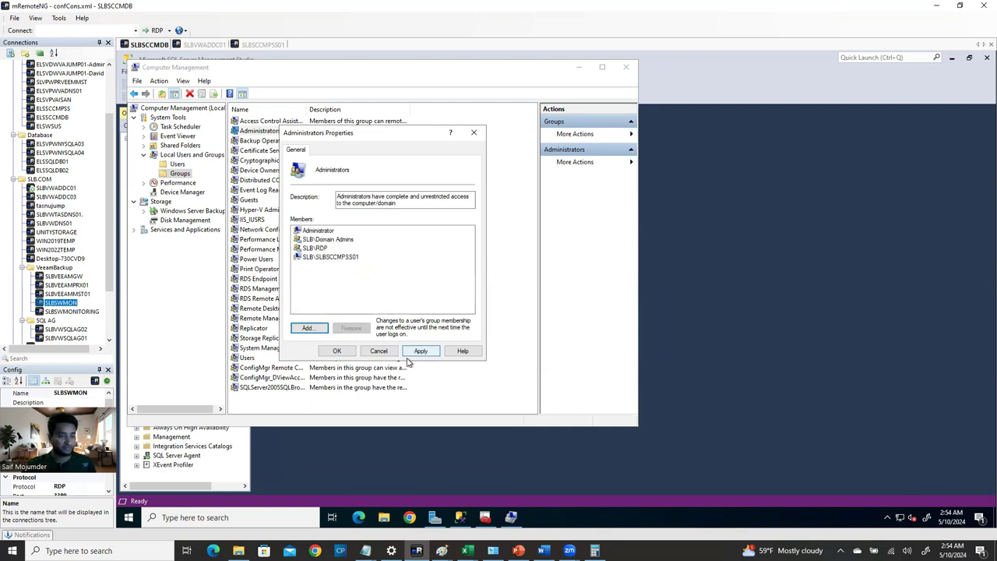
{"action": "left_click", "coordinate": [474, 132]}
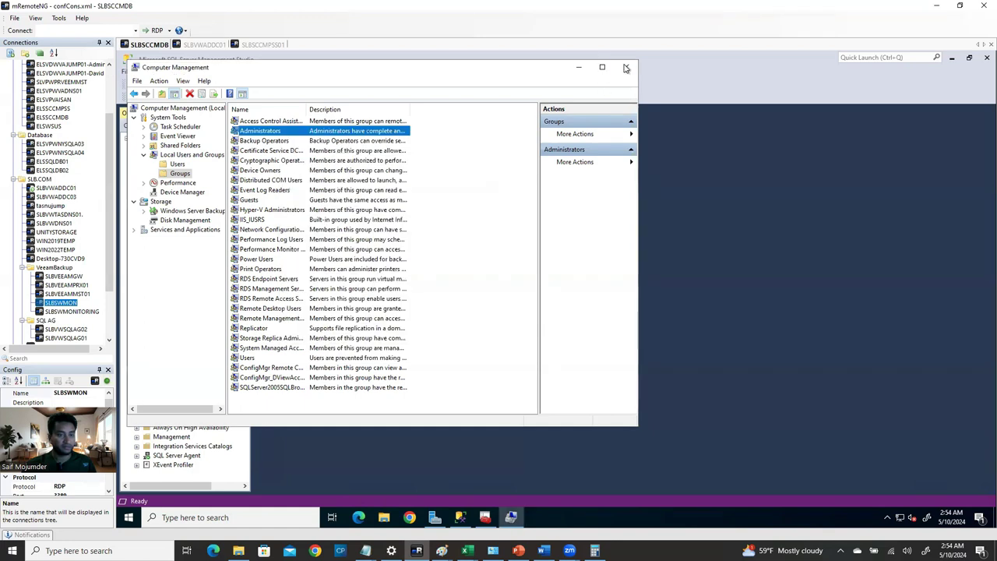
{"action": "left_click", "coordinate": [625, 67]}
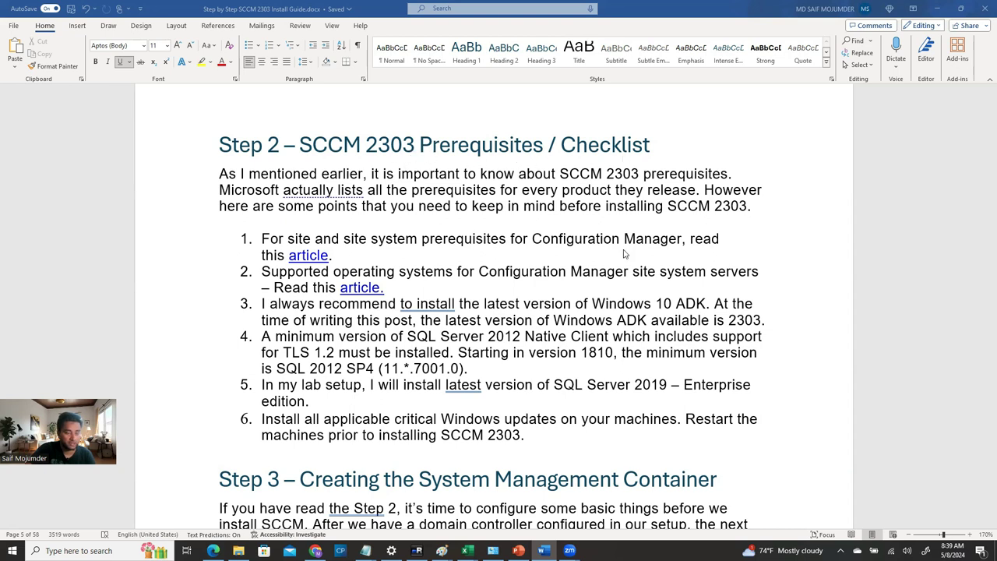
- Read the Step 2 prerequisites checklist and the Step 3 System Management container instructions in the Word SCCM 2303 install guide
{"action": "scroll", "coordinate": [547, 370], "scroll_direction": "down", "scroll_amount": 1}
{"action": "scroll", "coordinate": [387, 382], "scroll_direction": "down", "scroll_amount": 1}
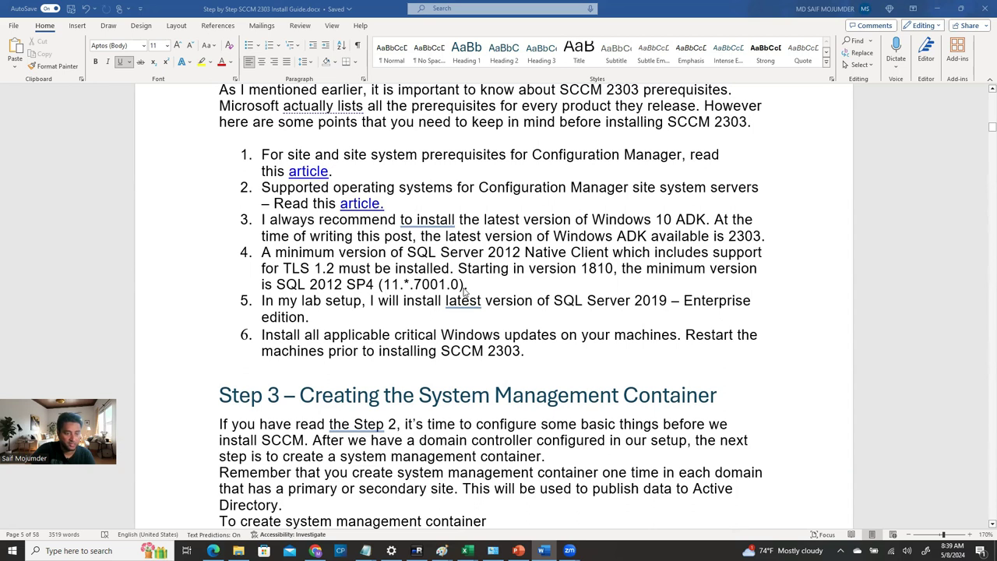
{"action": "left_click_drag", "start_coordinate": [276, 160], "coordinate": [549, 351]}
{"action": "scroll", "coordinate": [467, 354], "scroll_direction": "down", "scroll_amount": 4}
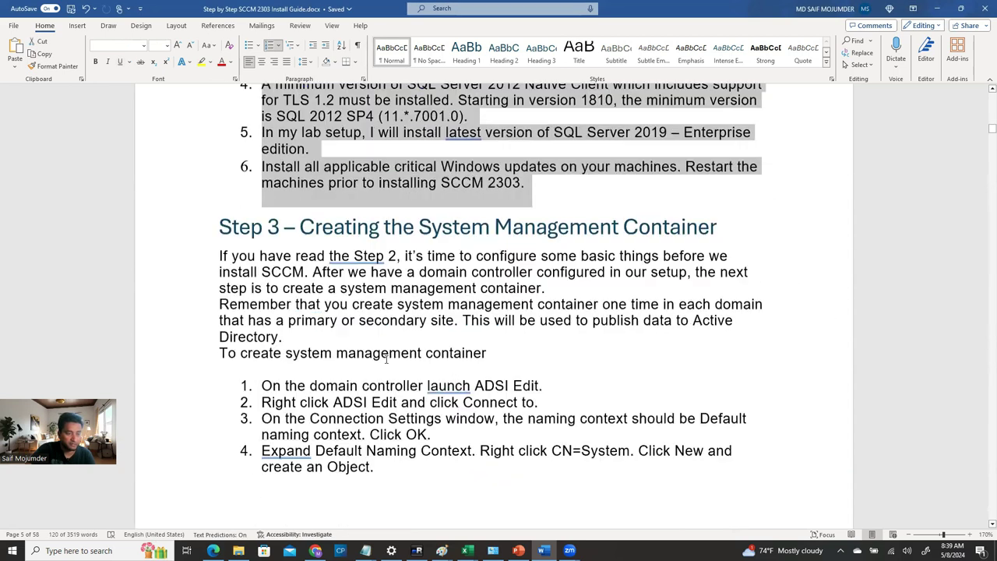
{"action": "scroll", "coordinate": [358, 285], "scroll_direction": "up", "scroll_amount": 8}
{"action": "scroll", "coordinate": [447, 298], "scroll_direction": "down", "scroll_amount": 8}
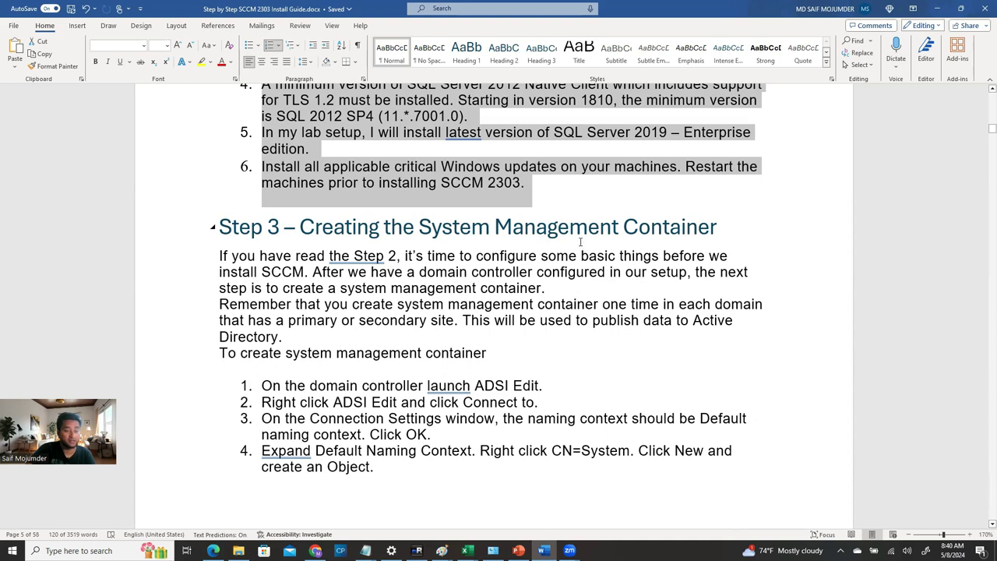
{"action": "scroll", "coordinate": [573, 358], "scroll_direction": "down", "scroll_amount": 2}
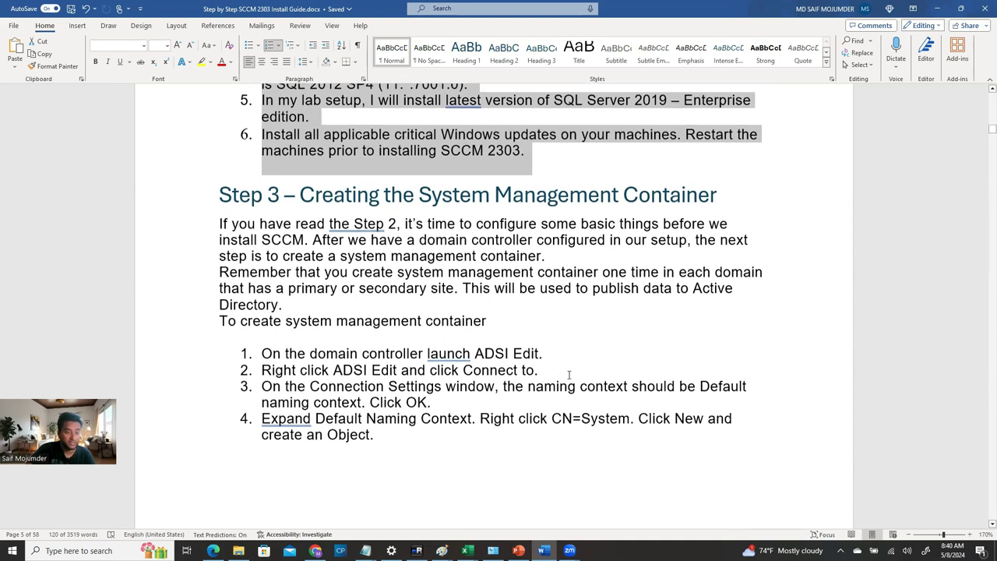
{"action": "left_click_drag", "start_coordinate": [476, 301], "coordinate": [538, 302]}
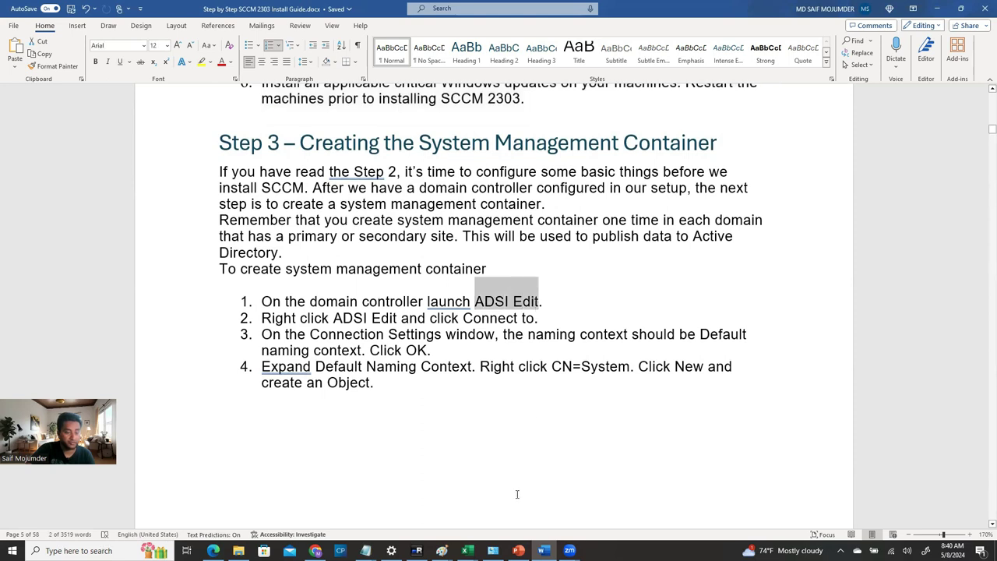
- Switch to mRemoteNG and show the ELSVPWVAADDC01 domain controller session
{"action": "left_click", "coordinate": [416, 550]}
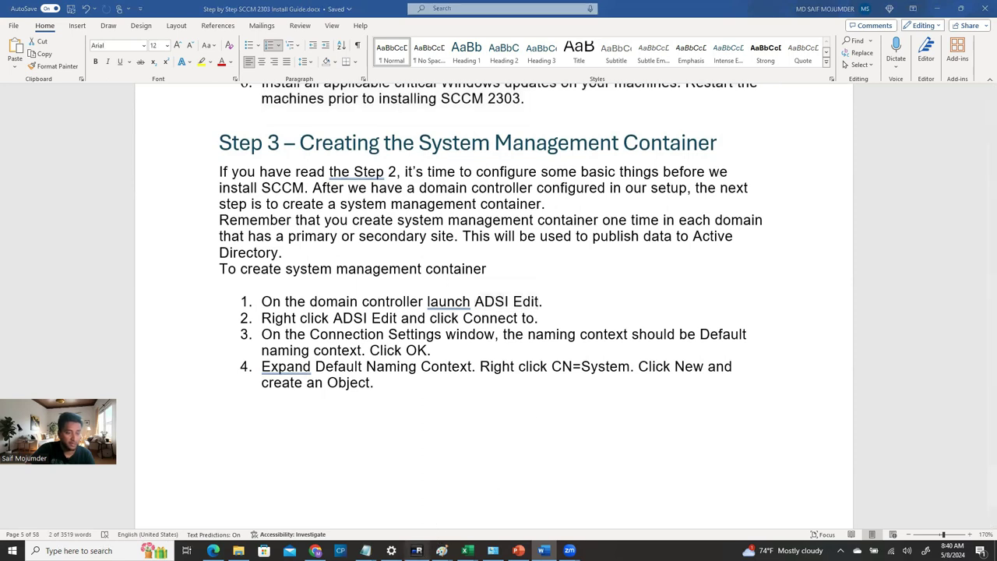
{"action": "left_click", "coordinate": [417, 550]}
{"action": "left_click", "coordinate": [417, 550]}
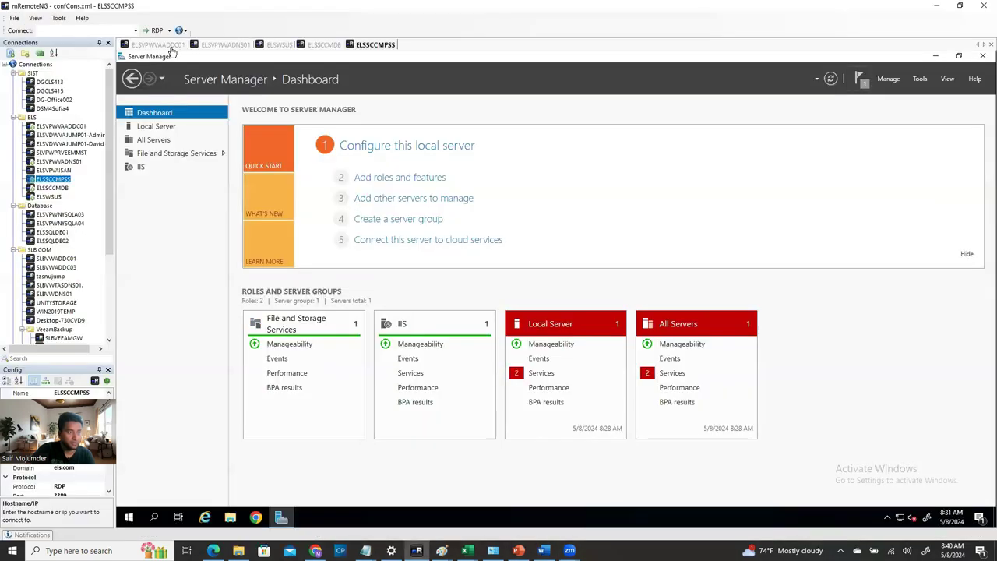
{"action": "left_click", "coordinate": [171, 47]}
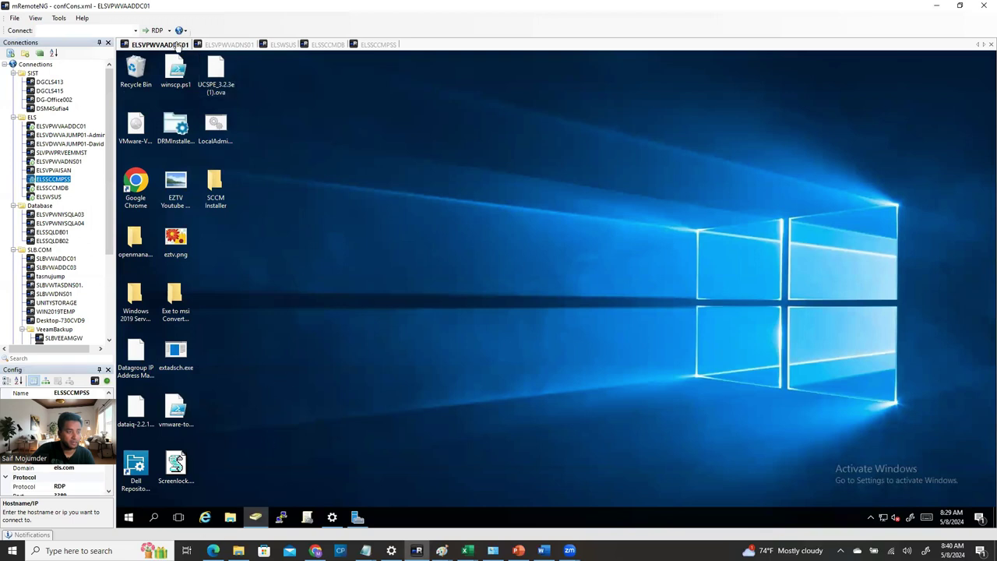
- Search the domain controller's installed programs for "adsi"
{"action": "left_click", "coordinate": [154, 518]}
{"action": "type", "text": "a"}
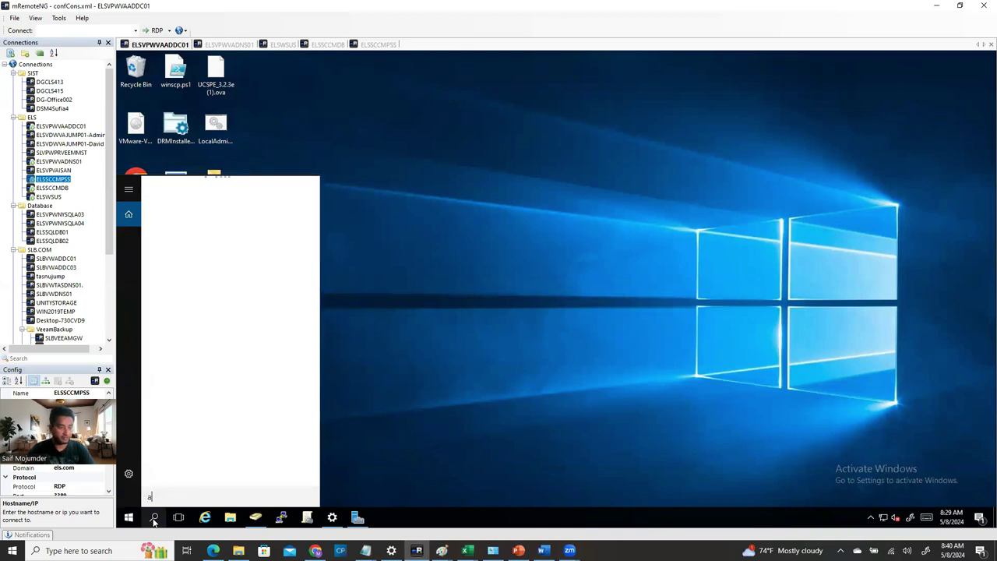
{"action": "type", "text": "dsi"}
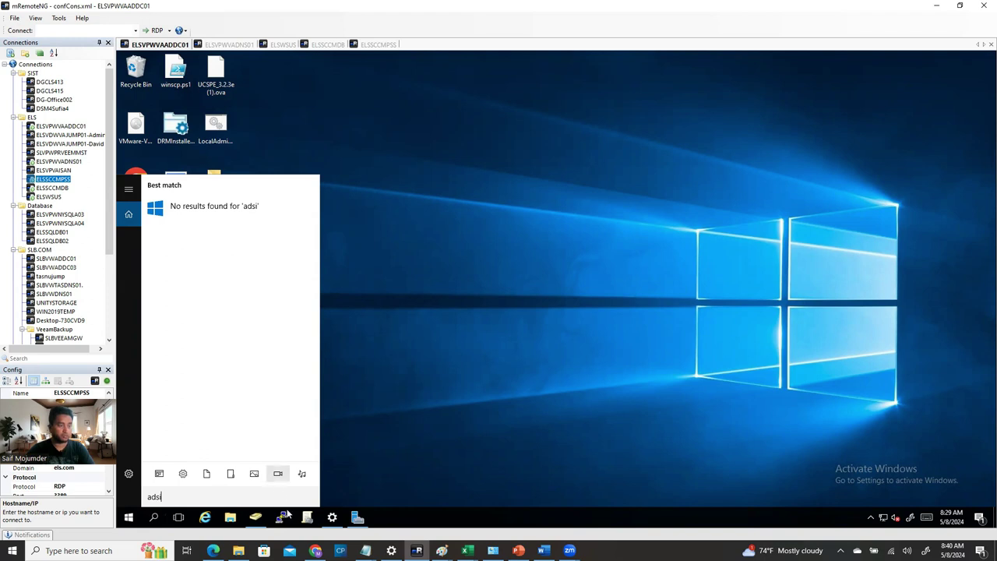
- Launch ADSI Edit from the Control Panel's Administrative Tools and maximize its window
{"action": "left_click", "coordinate": [129, 518]}
{"action": "left_click", "coordinate": [129, 519]}
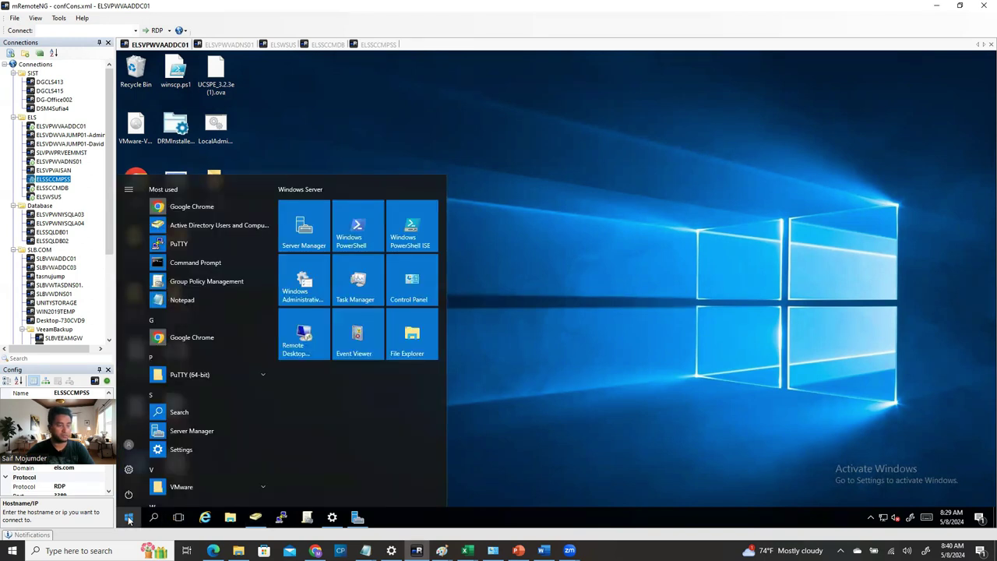
{"action": "left_click", "coordinate": [411, 284]}
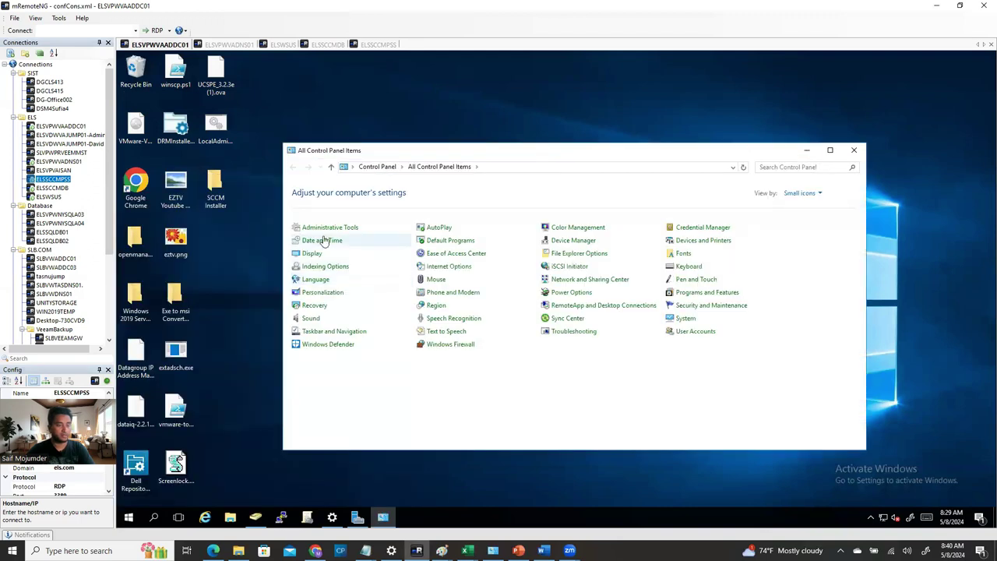
{"action": "left_click", "coordinate": [329, 228]}
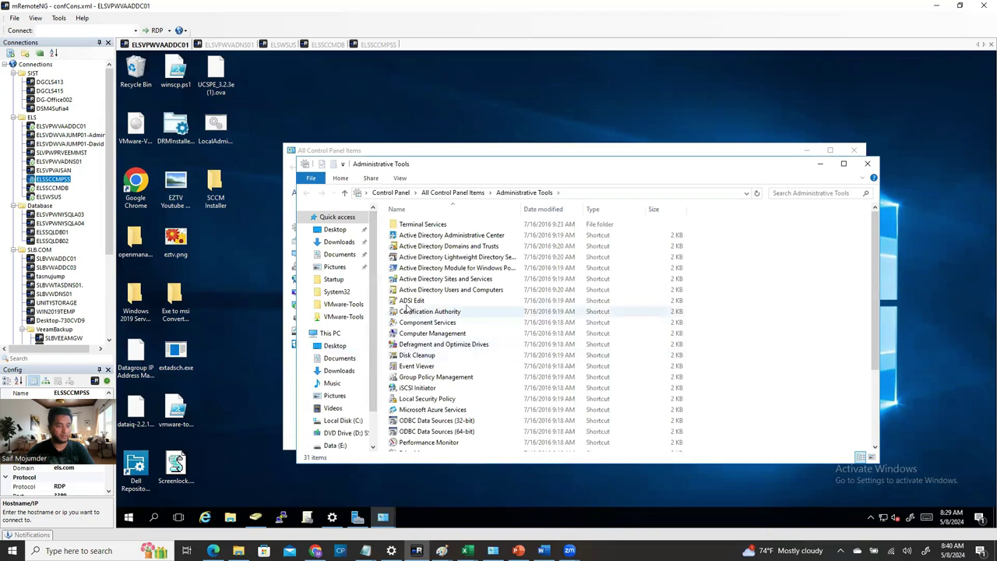
{"action": "left_click", "coordinate": [415, 302]}
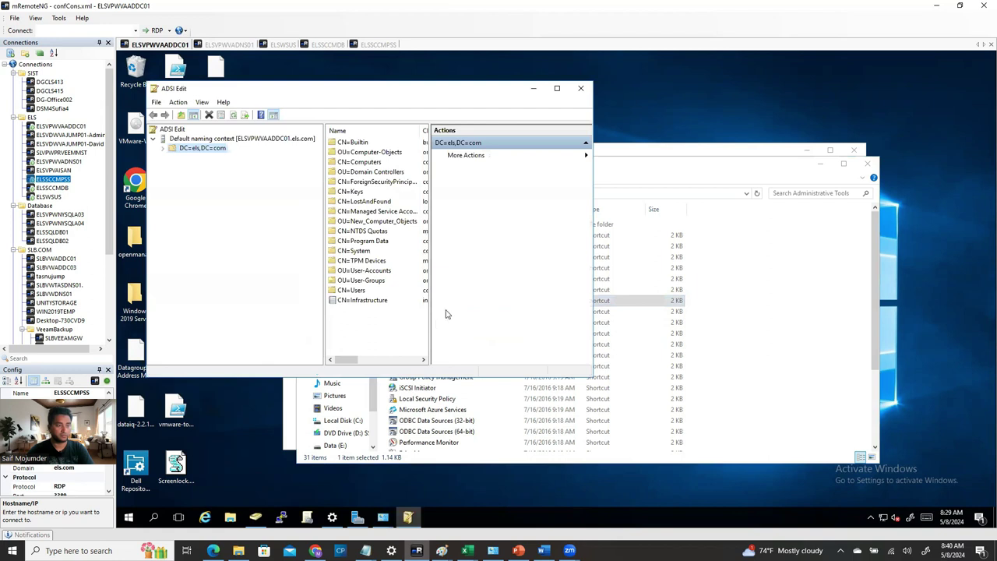
{"action": "left_click", "coordinate": [554, 88]}
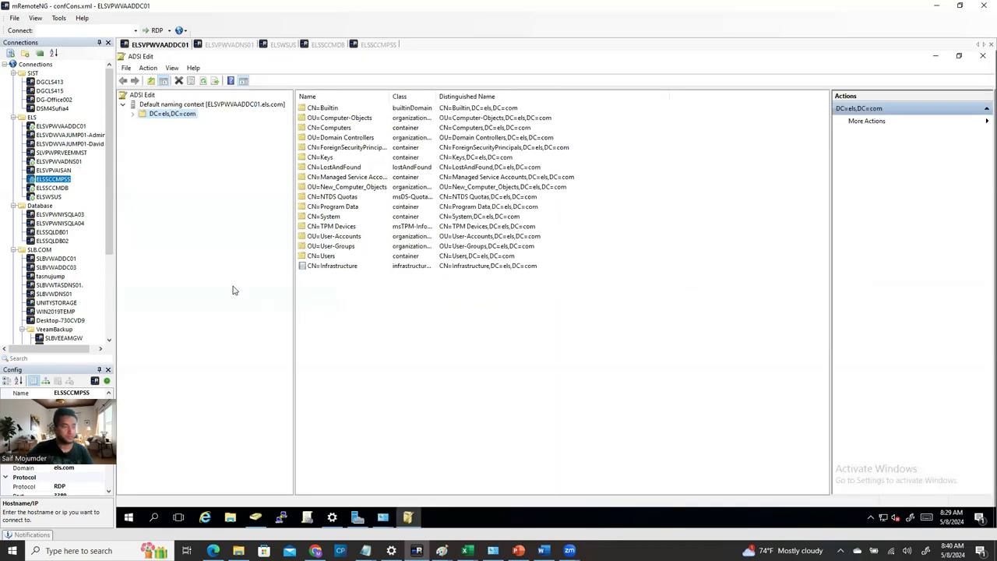
- Expand the default naming context down to CN=System under DC=els,DC=com and display the contents of CN=System Management
{"action": "left_click", "coordinate": [145, 95]}
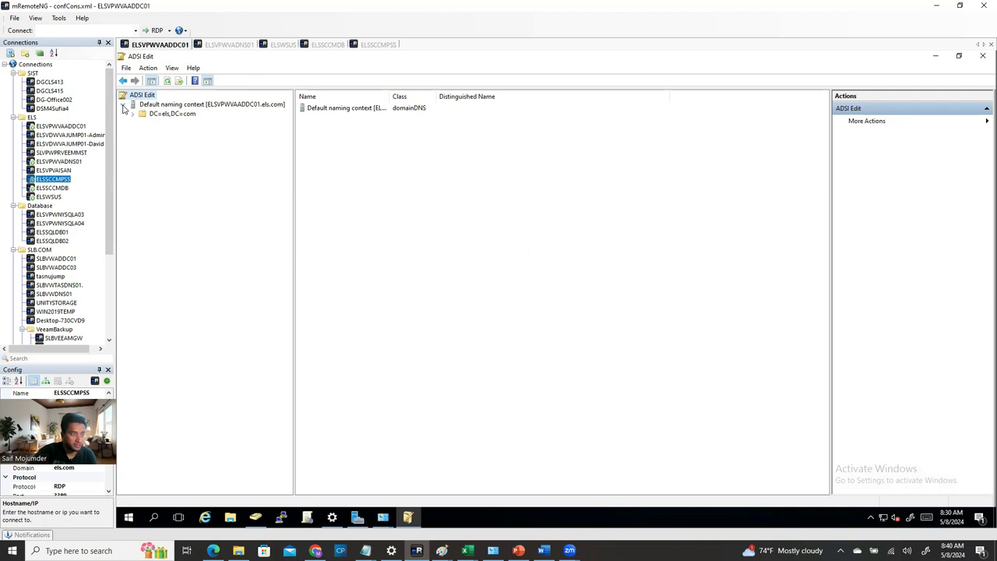
{"action": "left_click", "coordinate": [123, 109]}
{"action": "left_click", "coordinate": [123, 109]}
{"action": "left_click", "coordinate": [133, 115]}
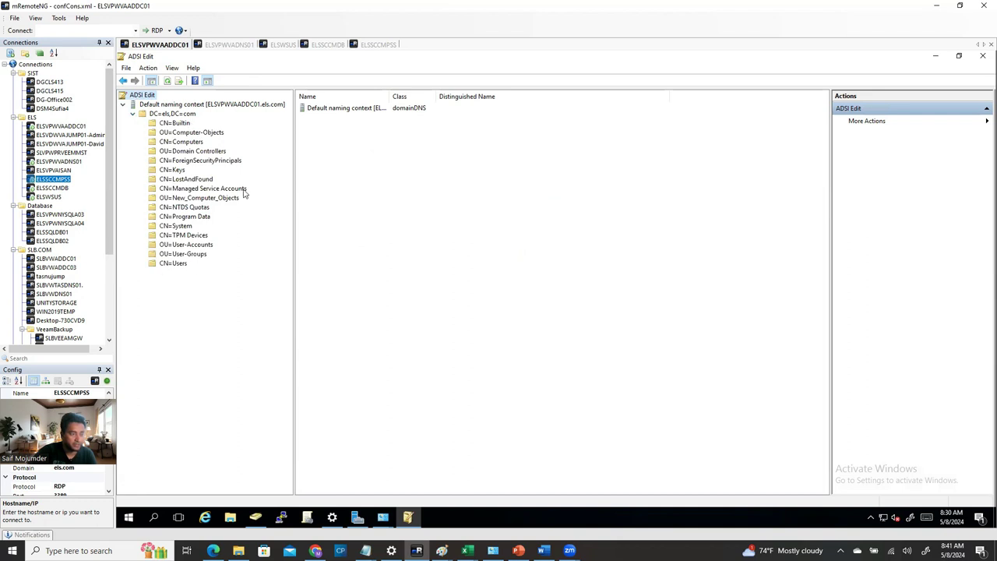
{"action": "left_click", "coordinate": [176, 225]}
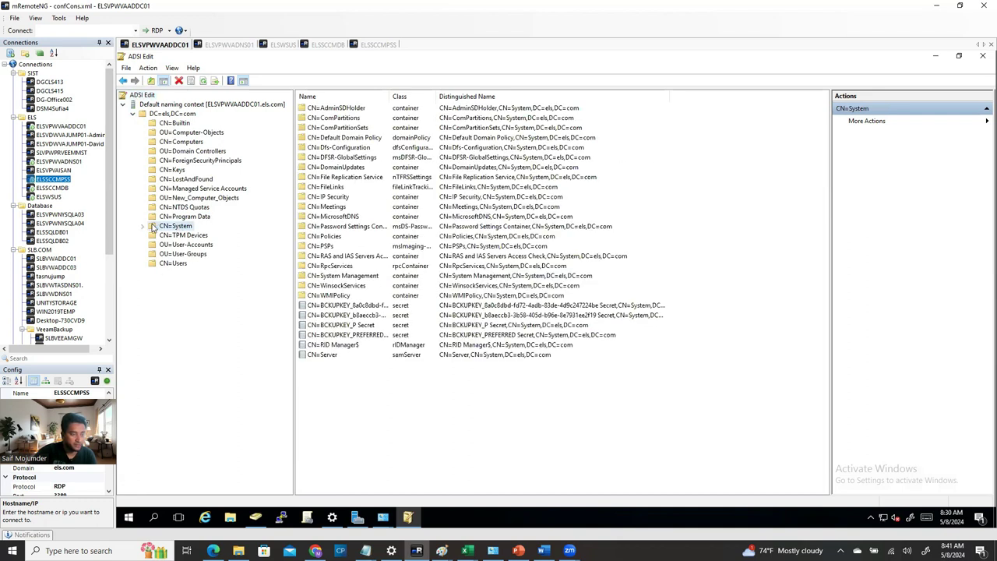
{"action": "left_click", "coordinate": [143, 226]}
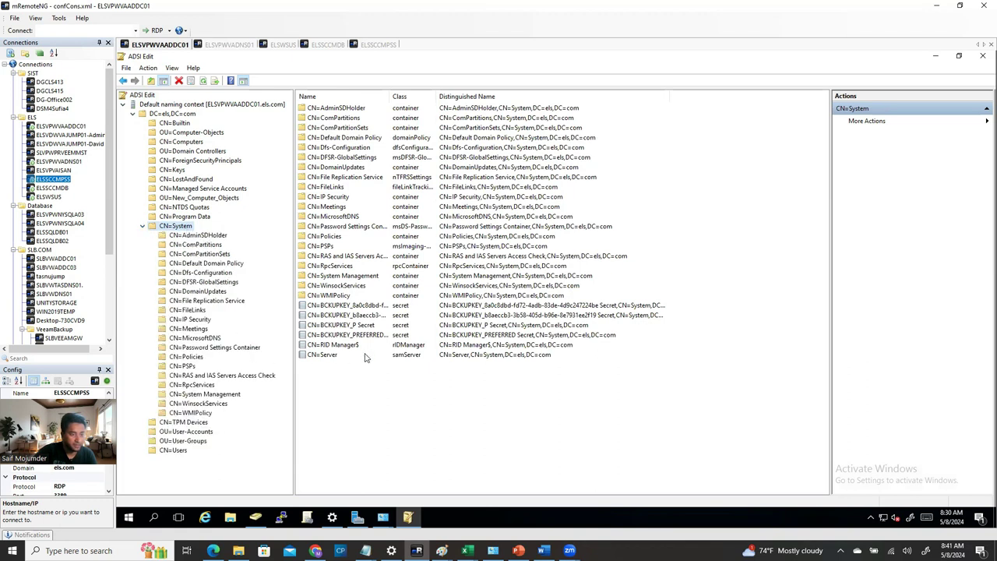
{"action": "left_click", "coordinate": [208, 395]}
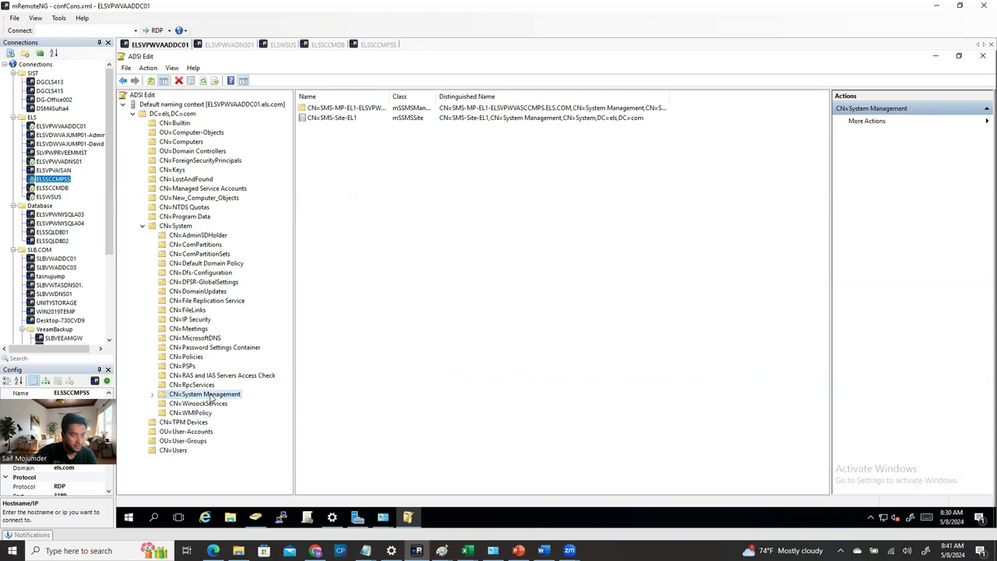
- Walk through the creation of a container-class object named System Management under CN=System and close the wizard without finishing
{"action": "left_click", "coordinate": [179, 227]}
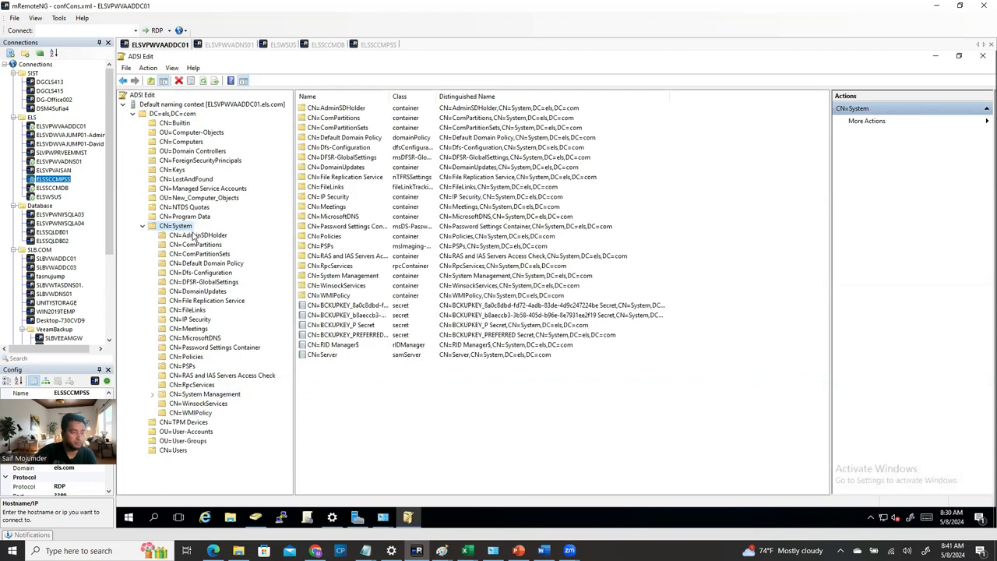
{"action": "right_click", "coordinate": [180, 229]}
{"action": "mouse_move", "coordinate": [220, 260]}
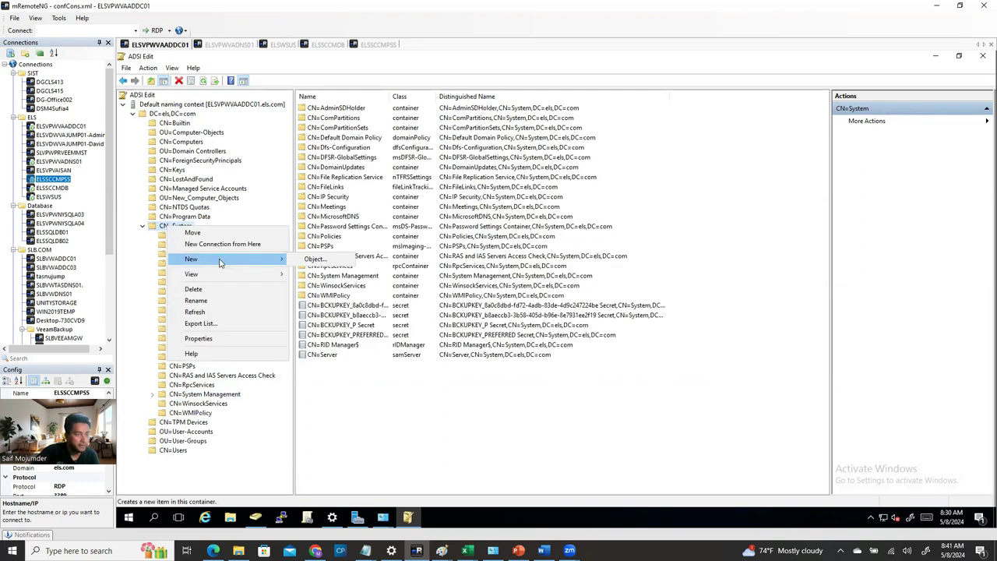
{"action": "left_click", "coordinate": [315, 259]}
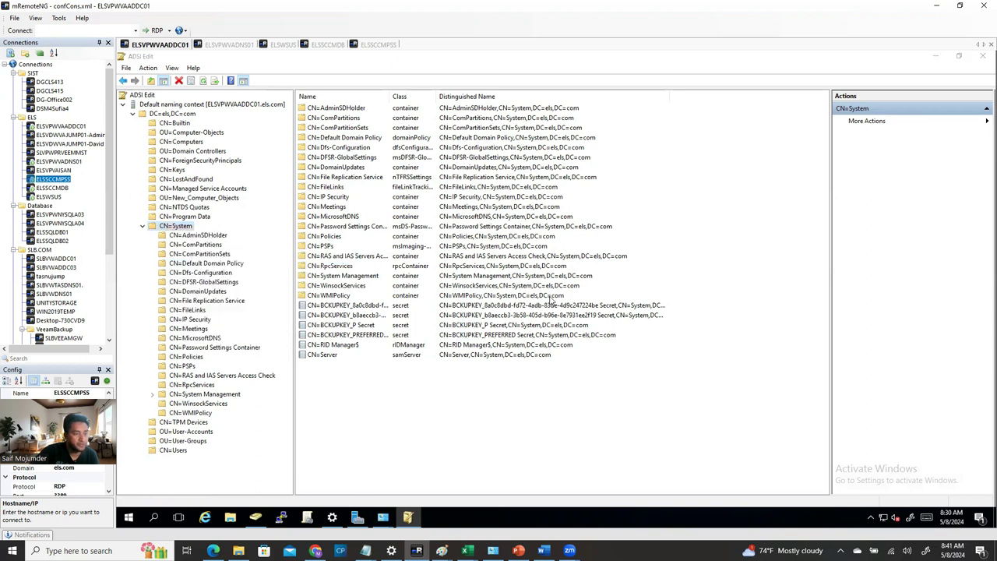
{"action": "left_click_drag", "start_coordinate": [276, 70], "coordinate": [568, 181]}
{"action": "left_click", "coordinate": [474, 298]}
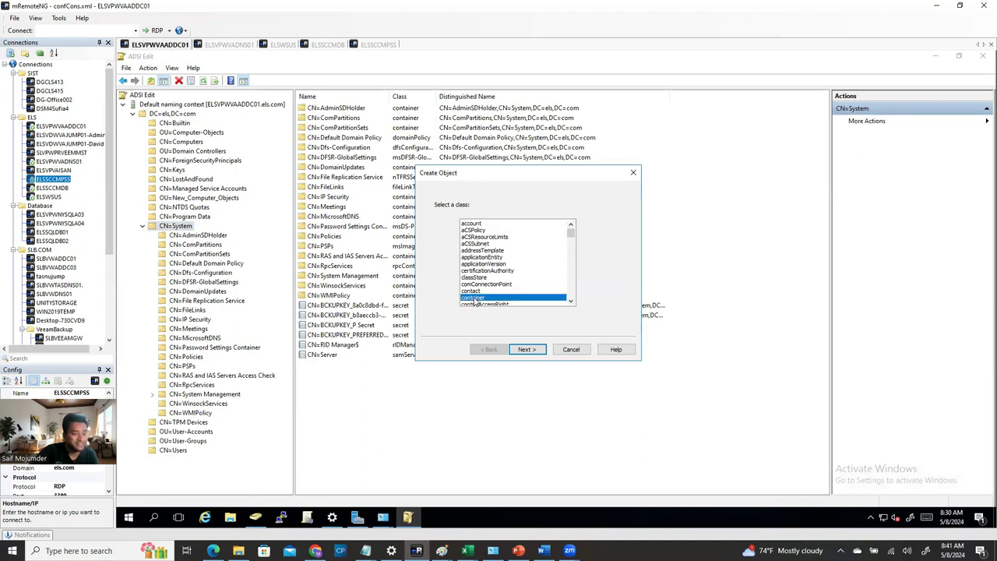
{"action": "left_click", "coordinate": [526, 349]}
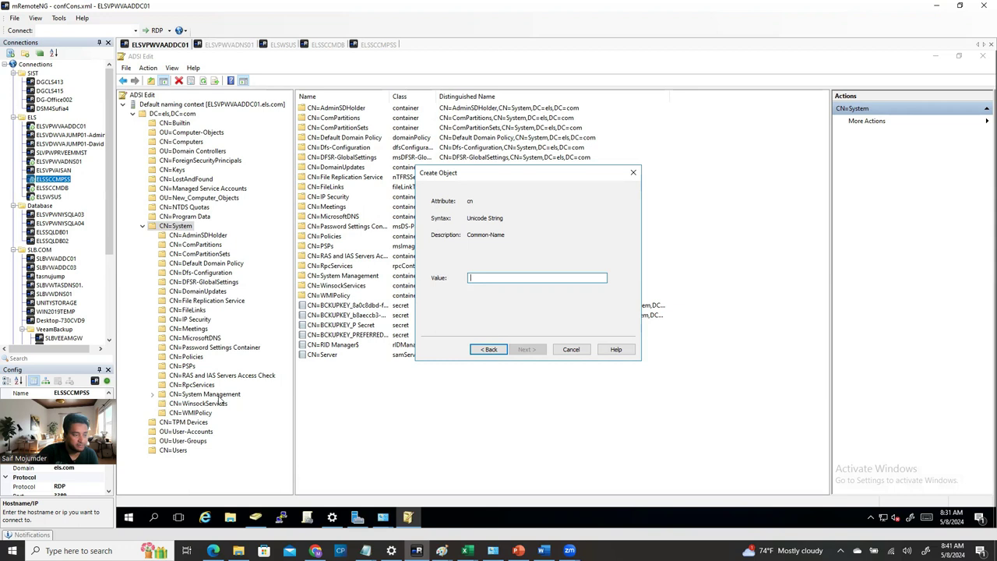
{"action": "type", "text": "Syste"}
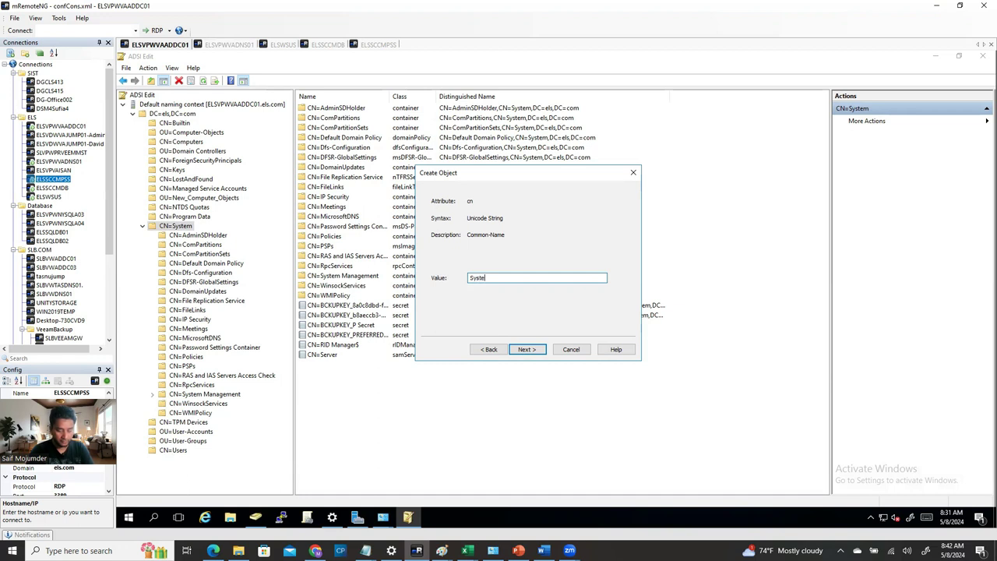
{"action": "type", "text": "m Management"}
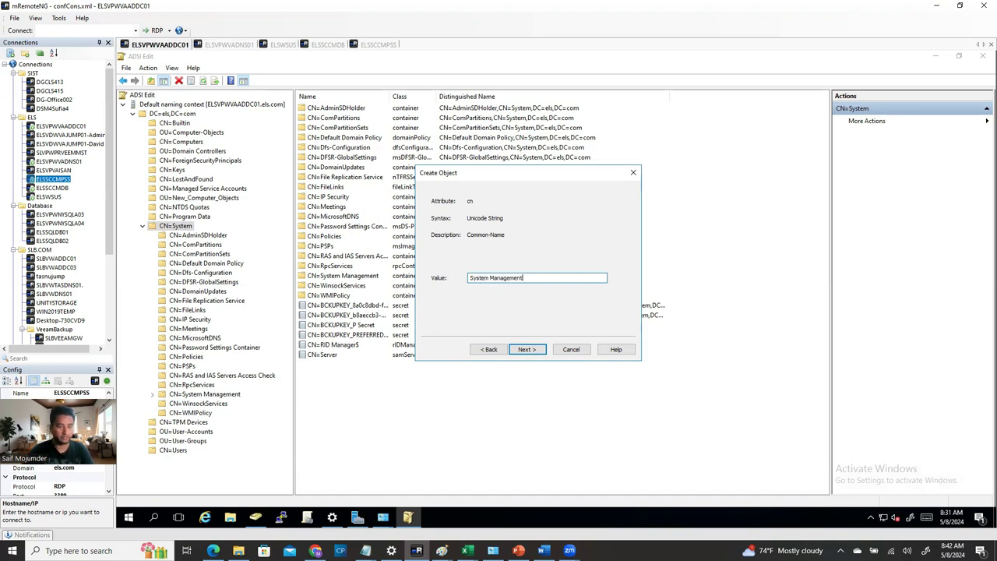
{"action": "left_click", "coordinate": [526, 349]}
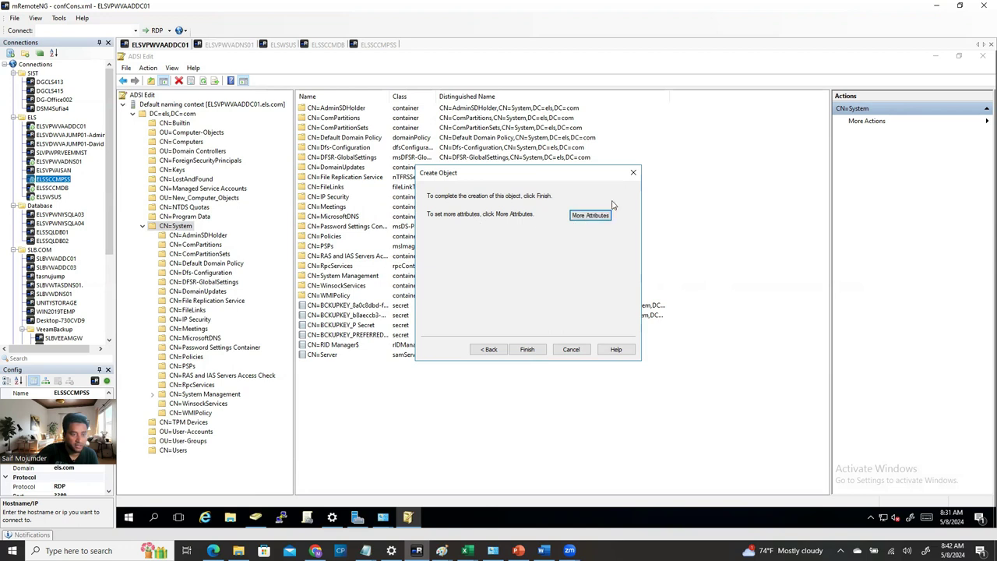
{"action": "left_click", "coordinate": [633, 172]}
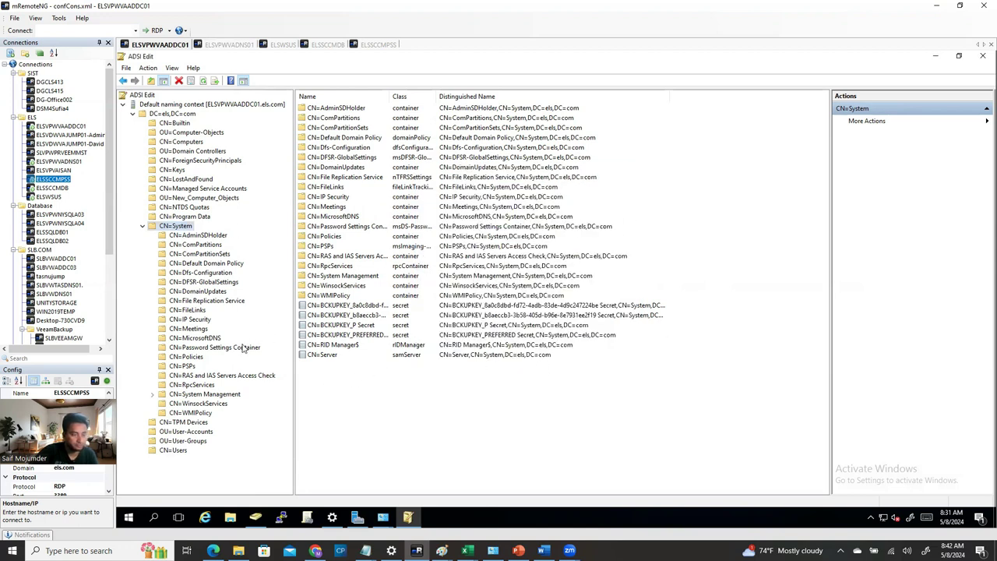
- Expand the existing CN=System Management container to view its child objects, and collapse it again
{"action": "left_click", "coordinate": [200, 395]}
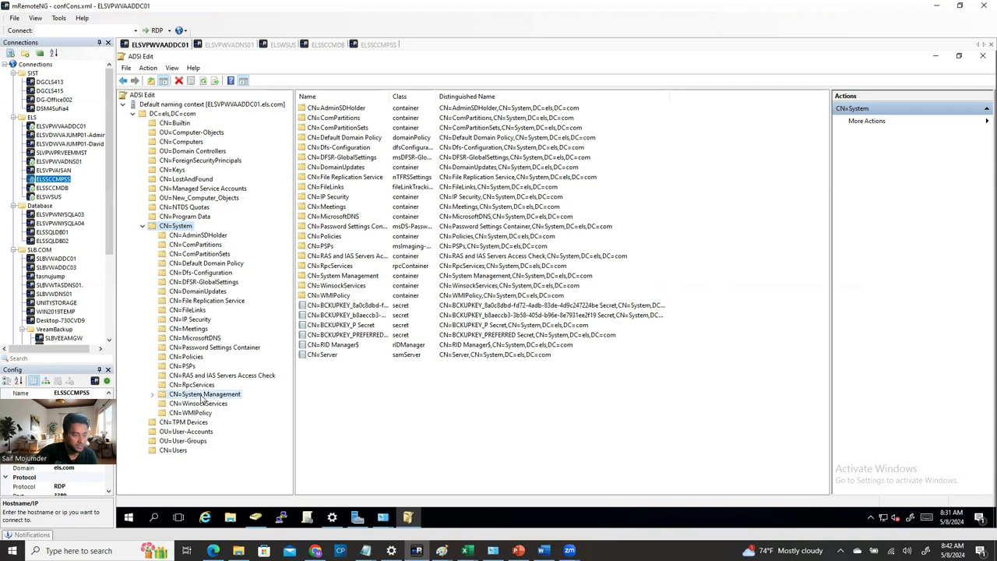
{"action": "left_click", "coordinate": [152, 394]}
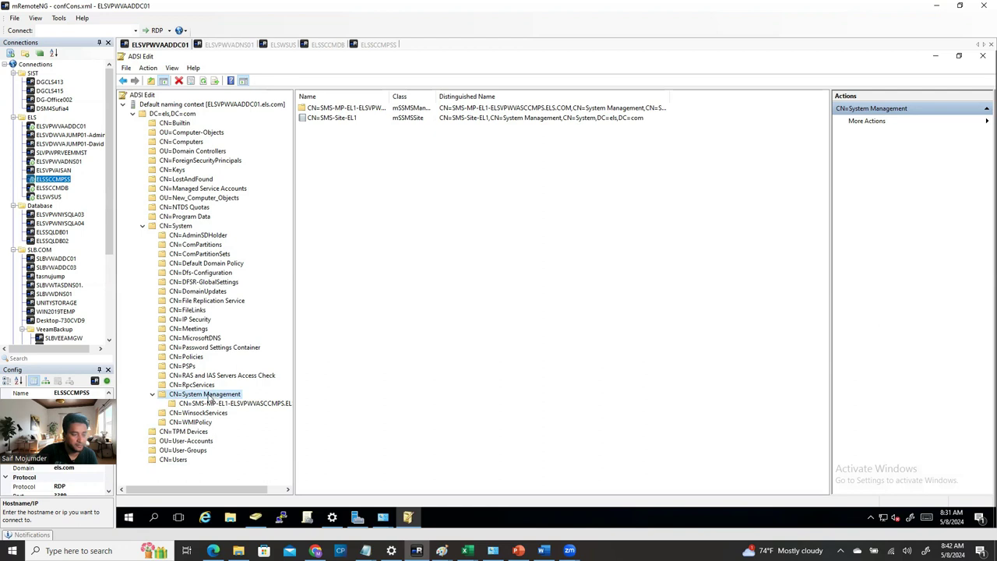
{"action": "left_click", "coordinate": [154, 396]}
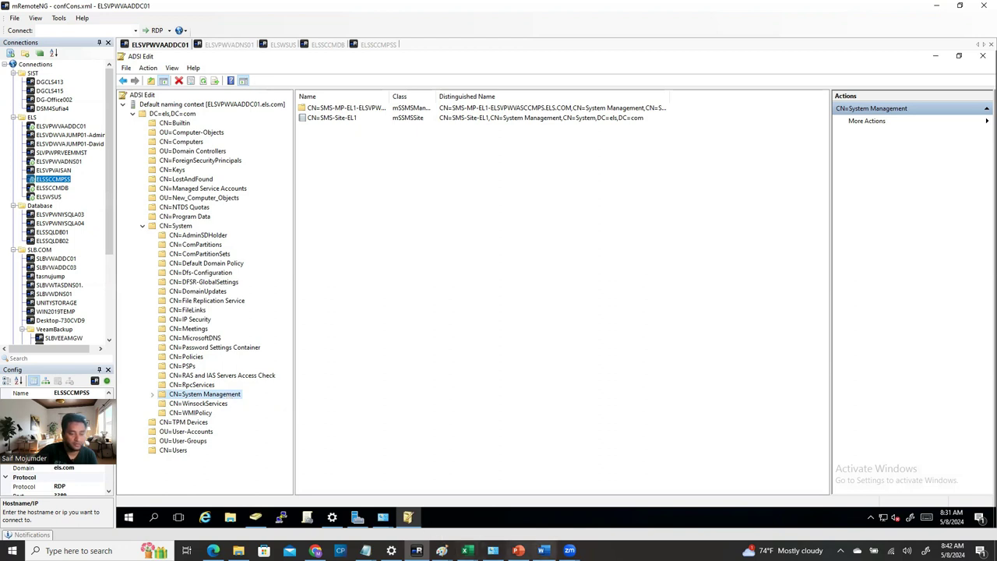
- Switch to the Word install guide and read from the System Management container instructions on to Step 4 about granting SCCM server permissions
{"action": "left_click", "coordinate": [544, 551]}
{"action": "scroll", "coordinate": [483, 374], "scroll_direction": "down", "scroll_amount": 8}
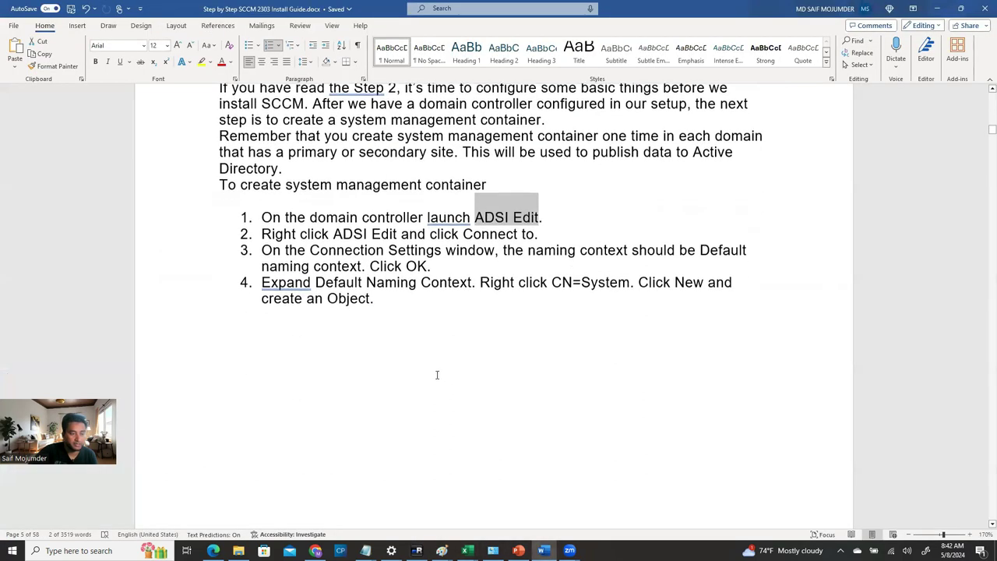
{"action": "scroll", "coordinate": [592, 360], "scroll_direction": "down", "scroll_amount": 4}
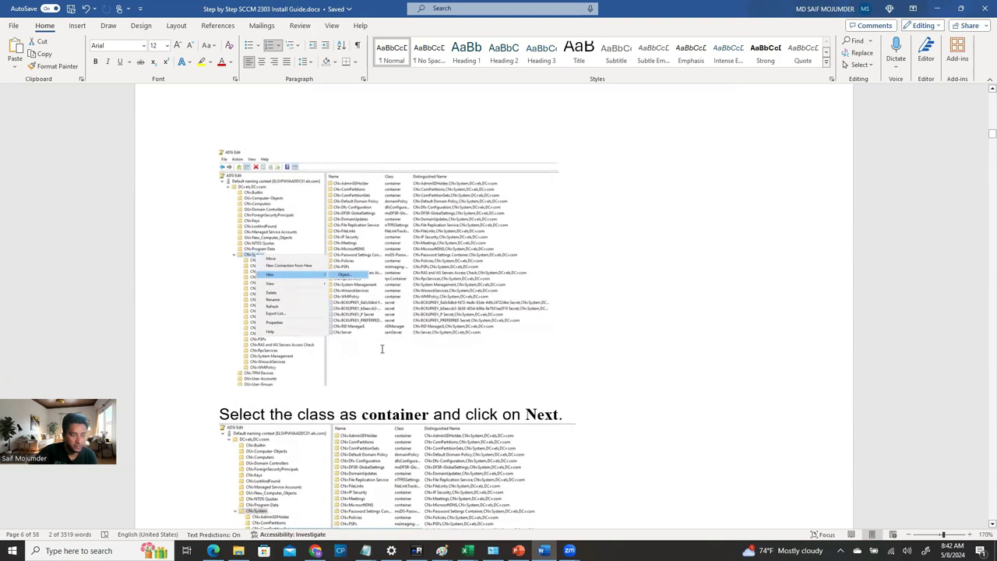
{"action": "scroll", "coordinate": [375, 335], "scroll_direction": "down", "scroll_amount": 4}
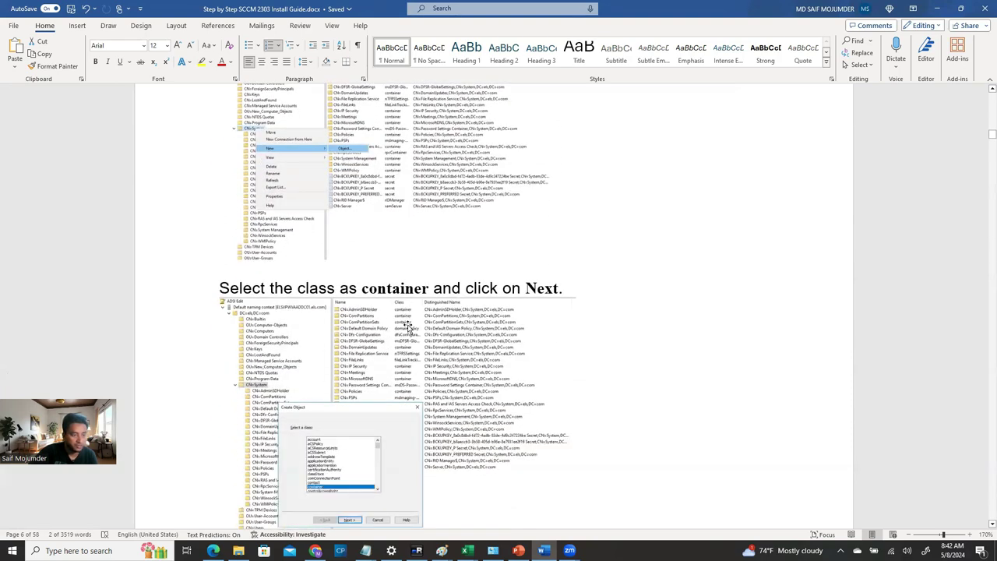
{"action": "scroll", "coordinate": [393, 326], "scroll_direction": "down", "scroll_amount": 10}
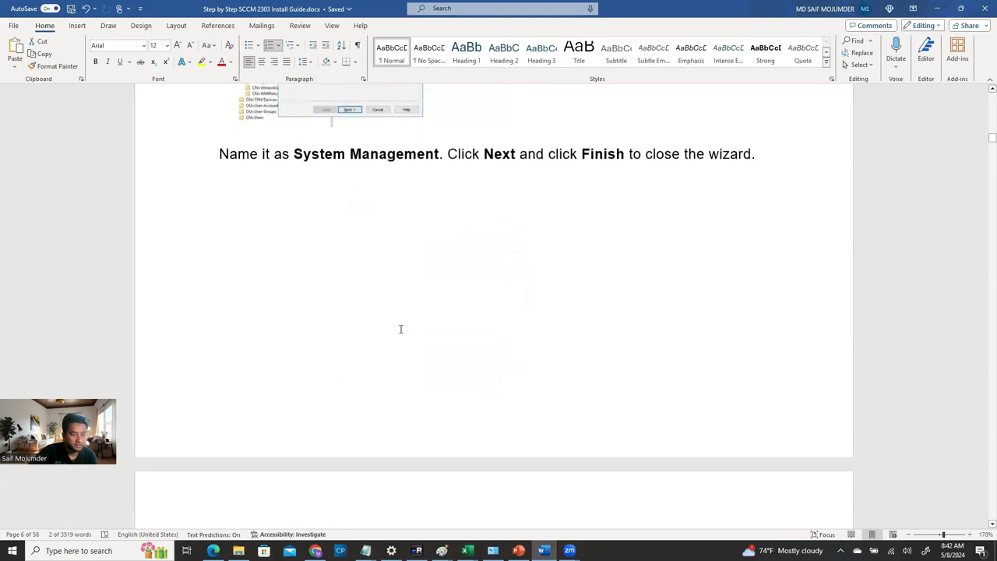
{"action": "scroll", "coordinate": [482, 410], "scroll_direction": "down", "scroll_amount": 10}
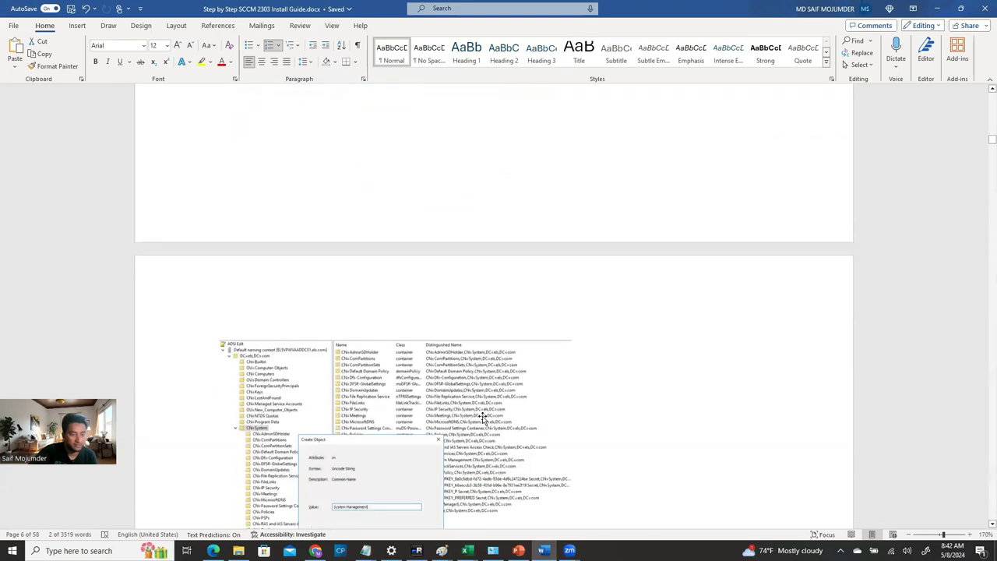
{"action": "scroll", "coordinate": [487, 410], "scroll_direction": "down", "scroll_amount": 2}
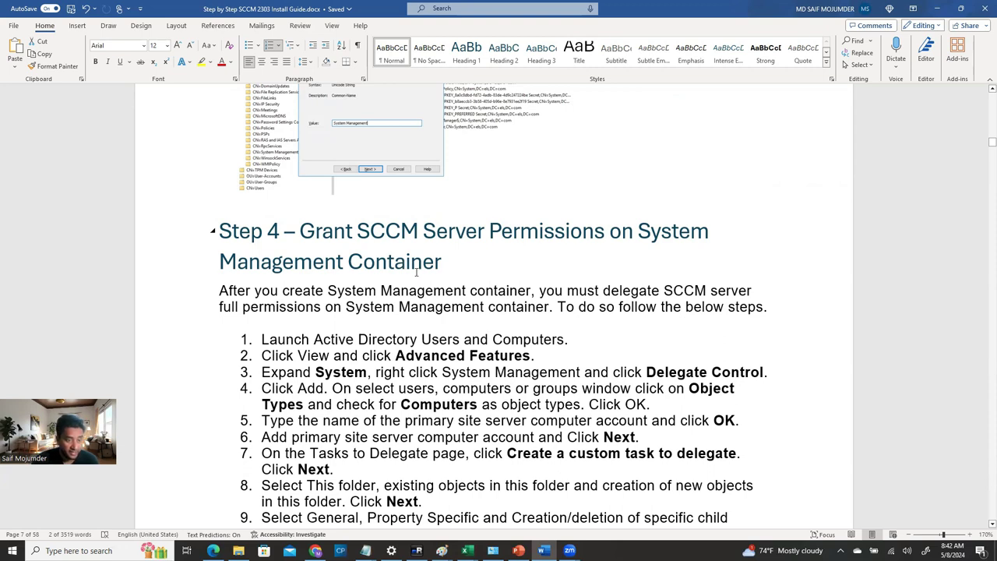
{"action": "scroll", "coordinate": [420, 278], "scroll_direction": "down", "scroll_amount": 3}
- Switch back to the domain controller session in mRemoteNG, show Active Directory Users and Computers maximized, and reduce the els.com tree to its top-level containers
{"action": "key", "text": "alt+Tab"}
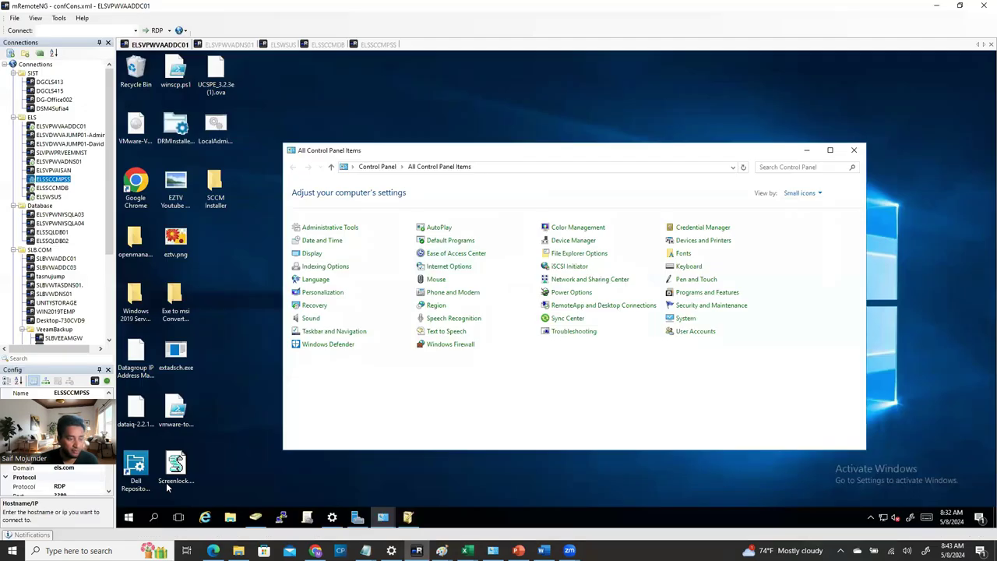
{"action": "left_click", "coordinate": [255, 518]}
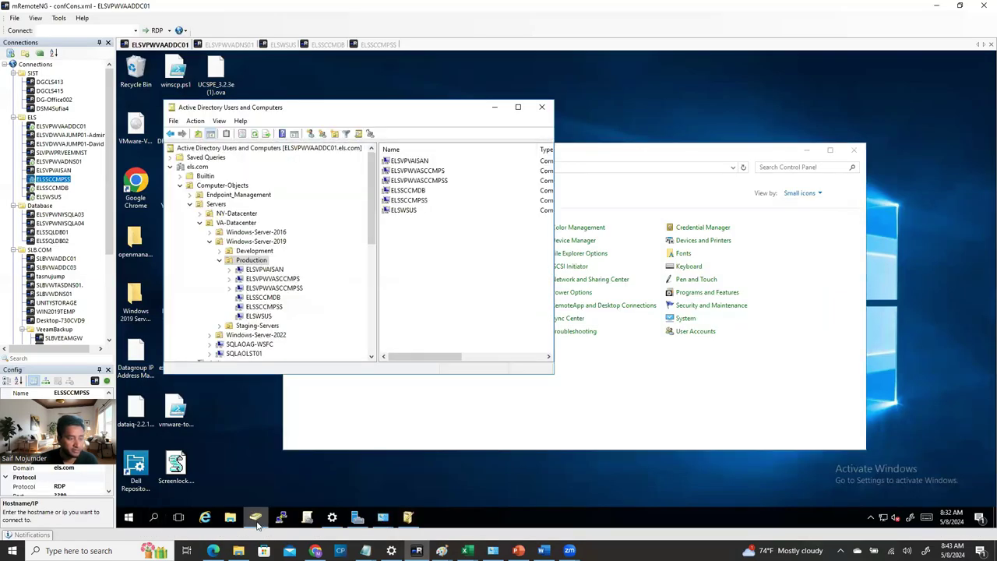
{"action": "left_click", "coordinate": [519, 108]}
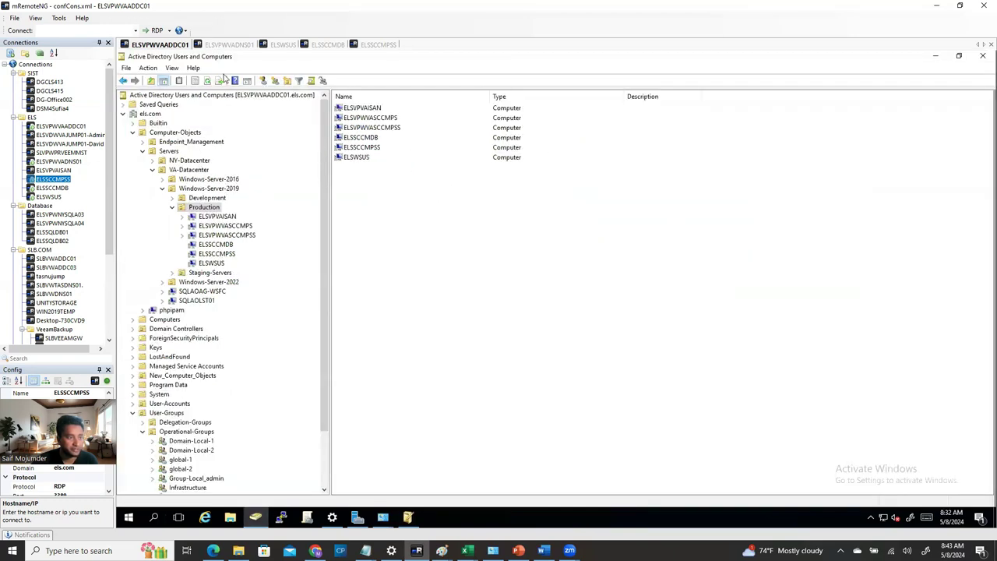
{"action": "double_click", "coordinate": [132, 116]}
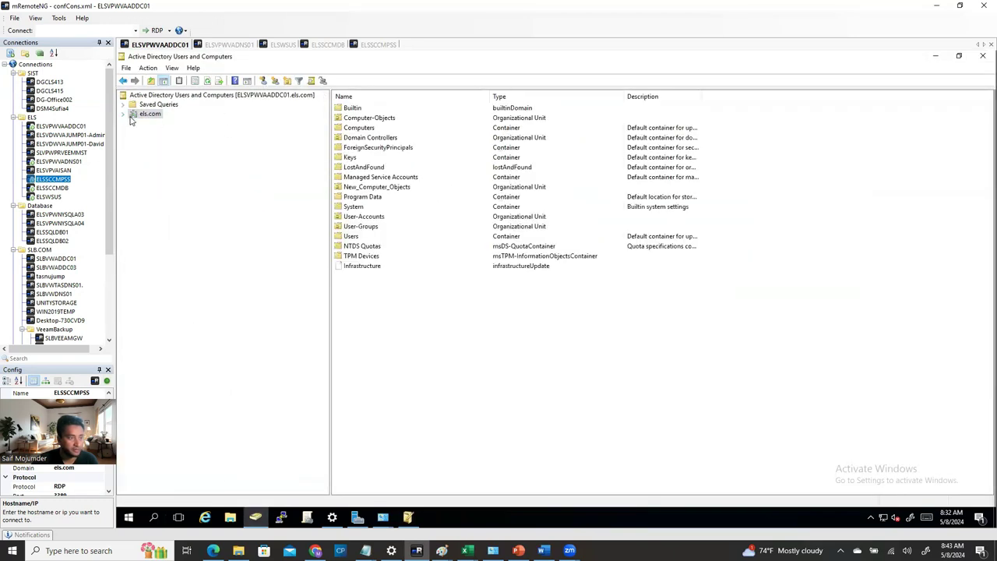
{"action": "double_click", "coordinate": [131, 117]}
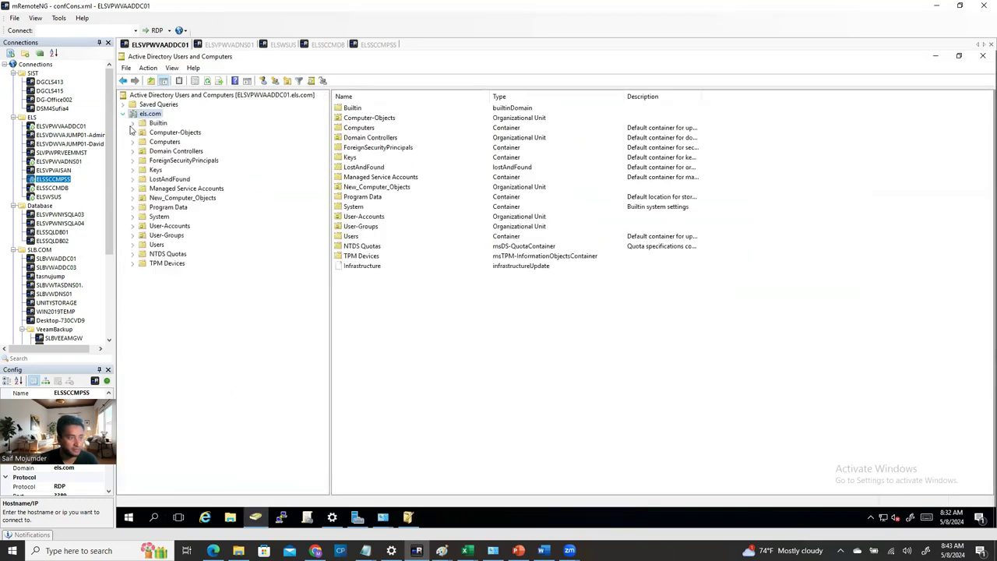
- Check the Advanced Features view option and start the Delegation of Control Wizard on System > System Management, advancing to the Users or Groups page
{"action": "left_click", "coordinate": [172, 70]}
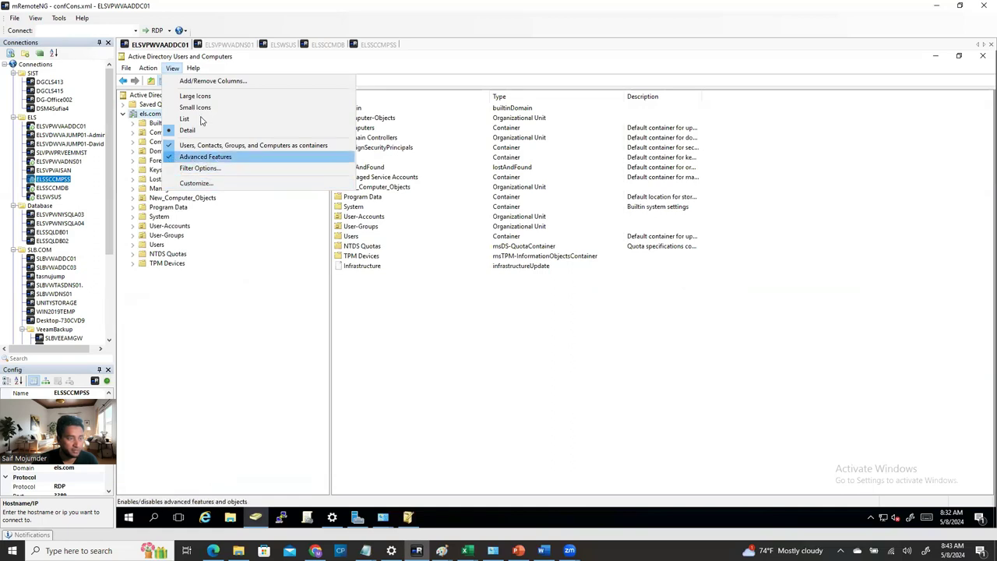
{"action": "left_click", "coordinate": [200, 375]}
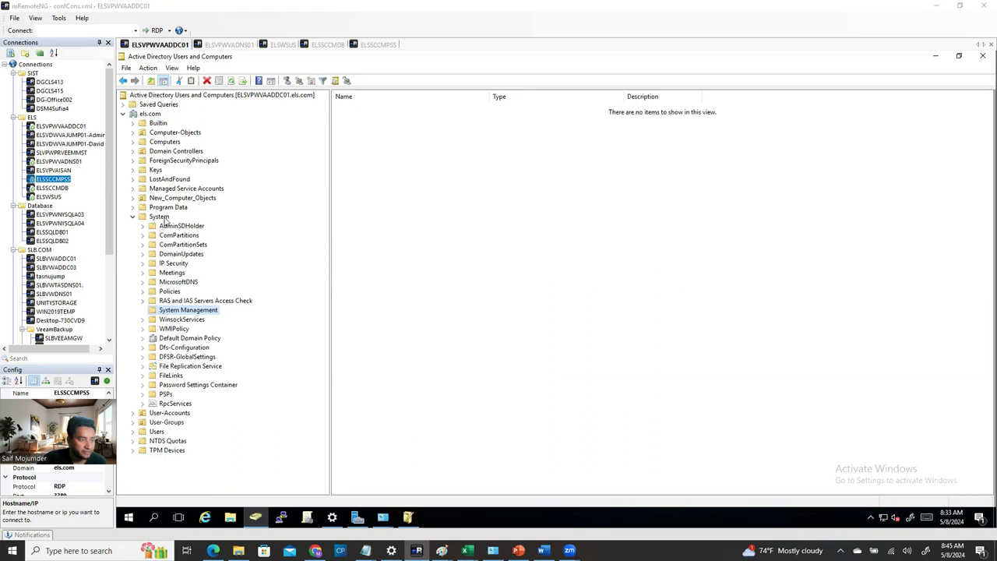
{"action": "right_click", "coordinate": [184, 313]}
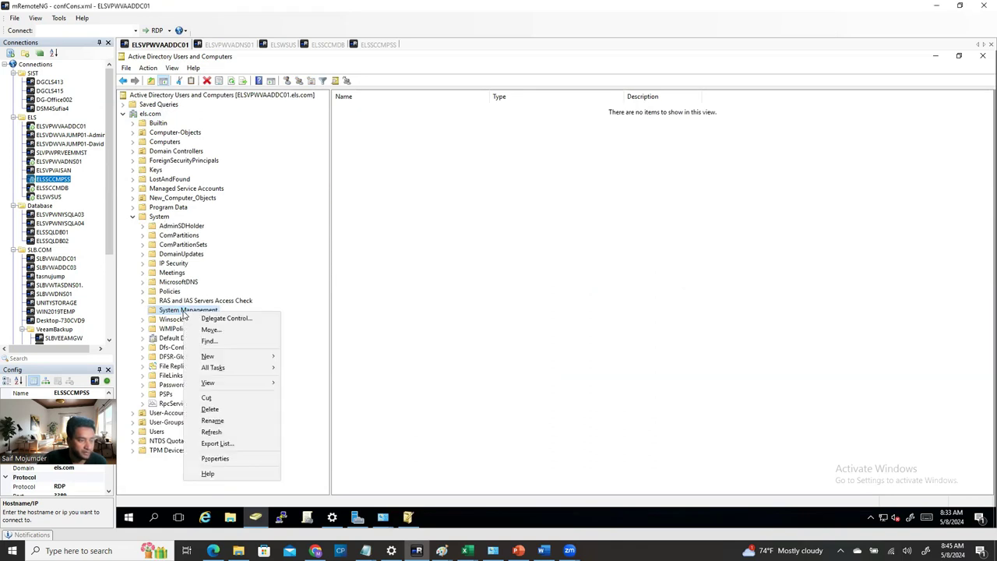
{"action": "left_click", "coordinate": [229, 327]}
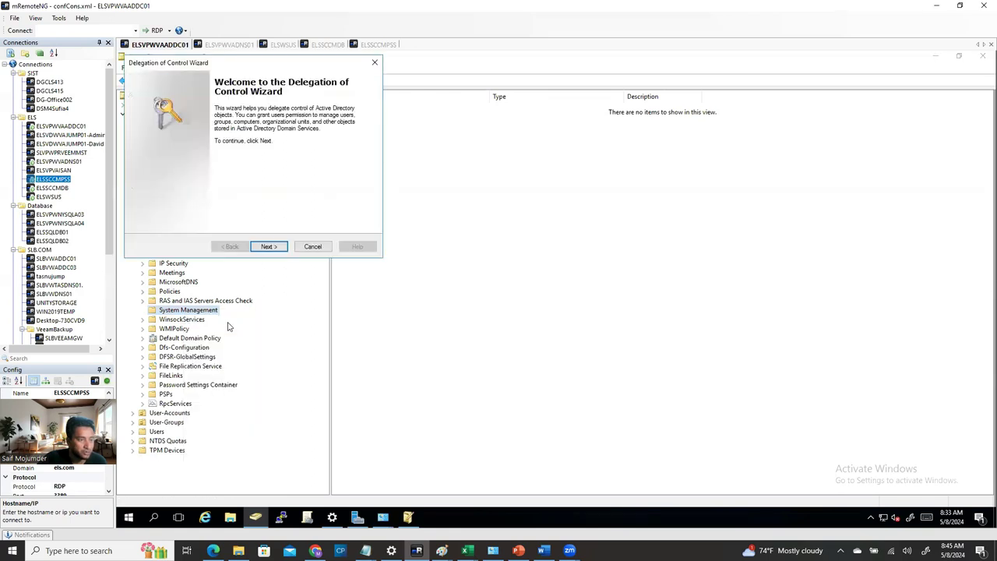
{"action": "left_click", "coordinate": [268, 246]}
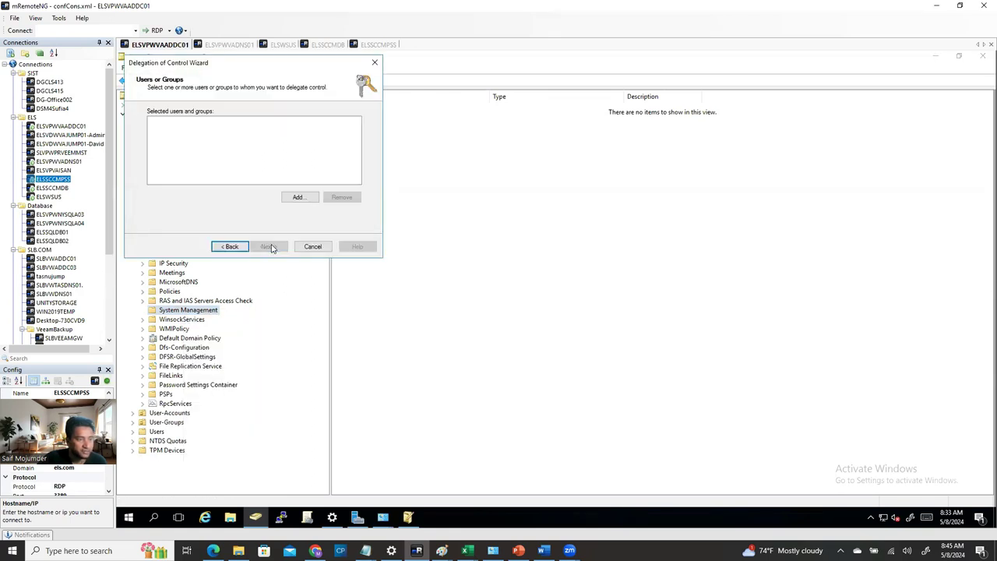
- Add the primary site server computer account ELSSCCMPSS to the delegation, including Computers in the searched object types
{"action": "left_click", "coordinate": [296, 197]}
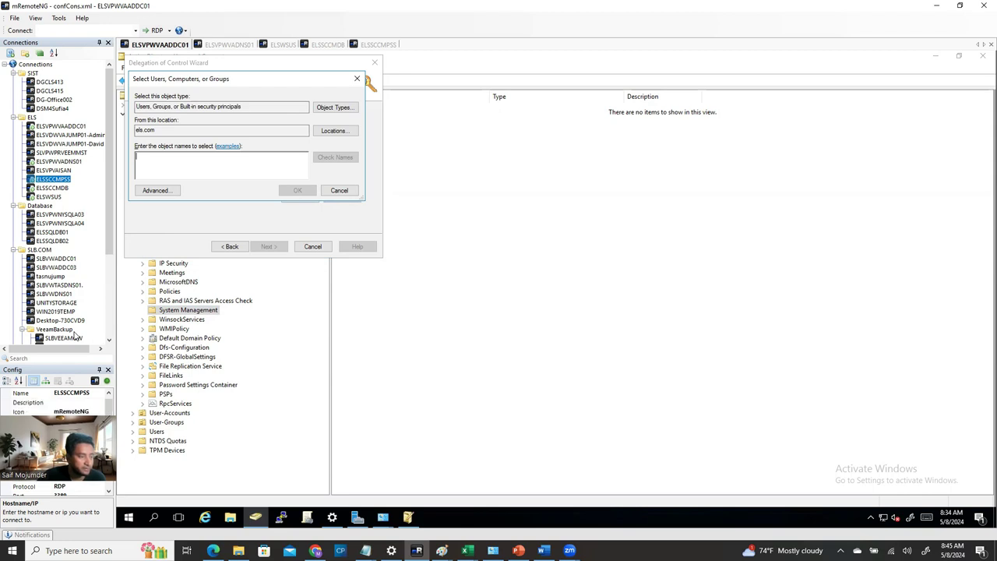
{"action": "left_click", "coordinate": [72, 393]}
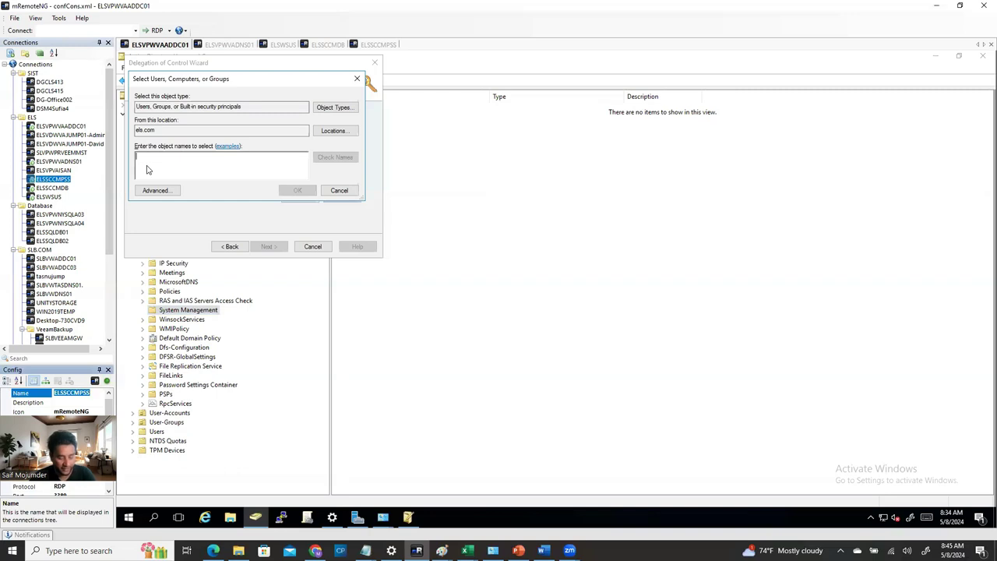
{"action": "left_click", "coordinate": [172, 167]}
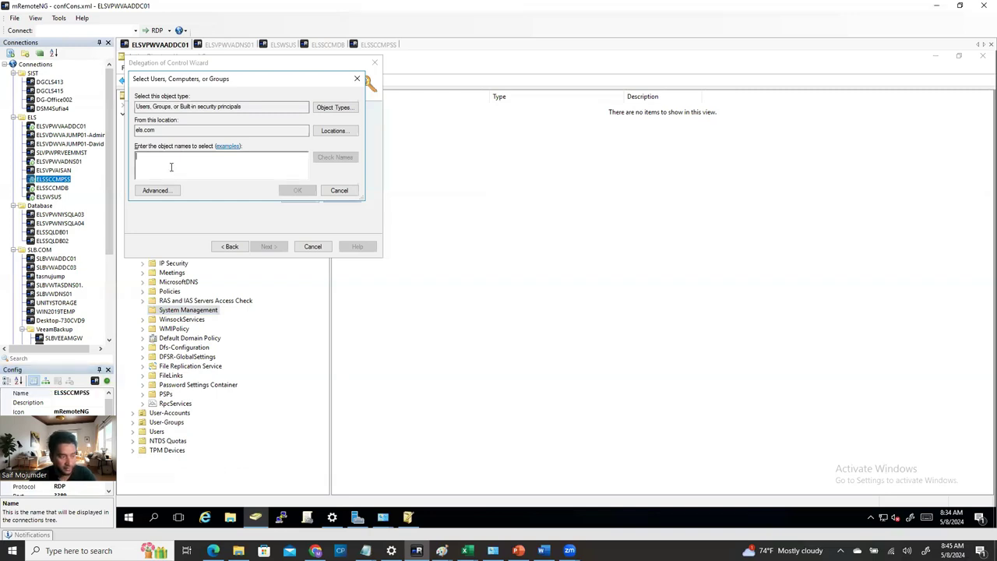
{"action": "type", "text": "ELSSCCMPSS"}
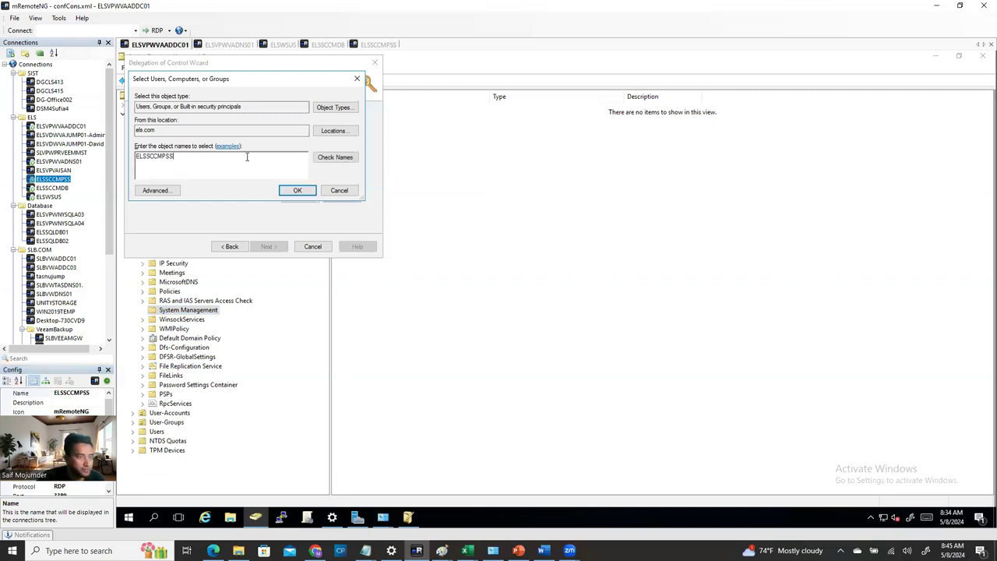
{"action": "left_click", "coordinate": [343, 107]}
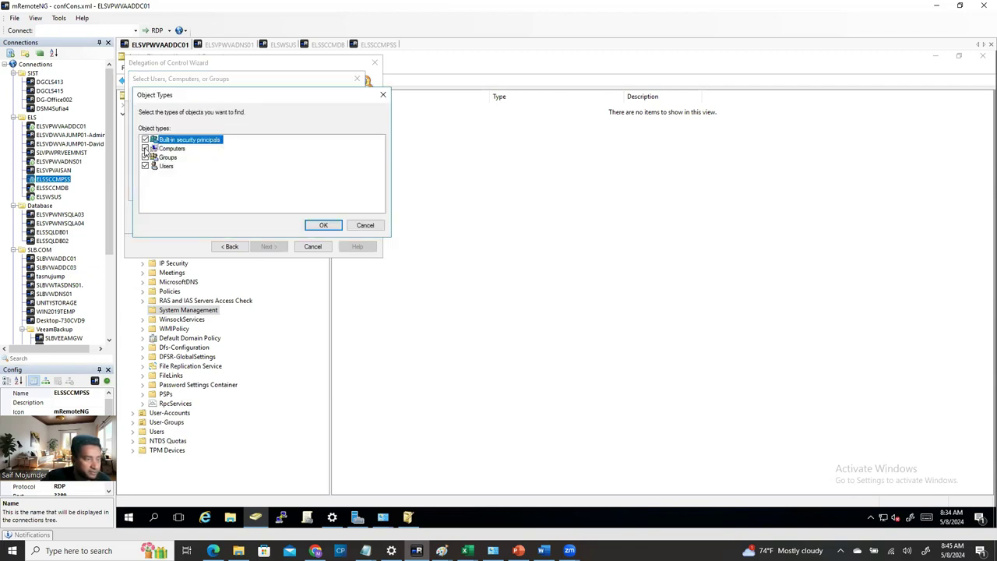
{"action": "left_click", "coordinate": [323, 225]}
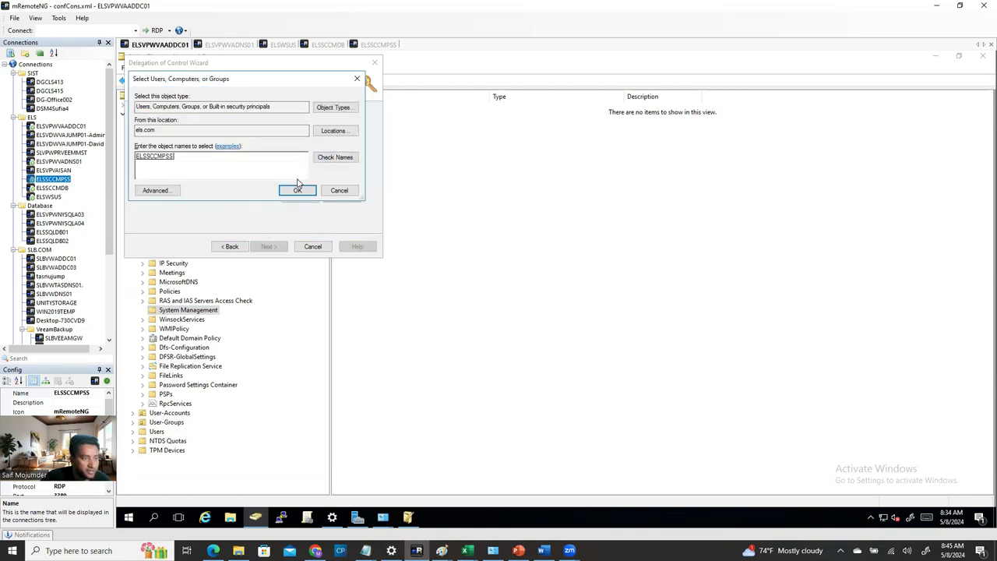
{"action": "left_click", "coordinate": [290, 192]}
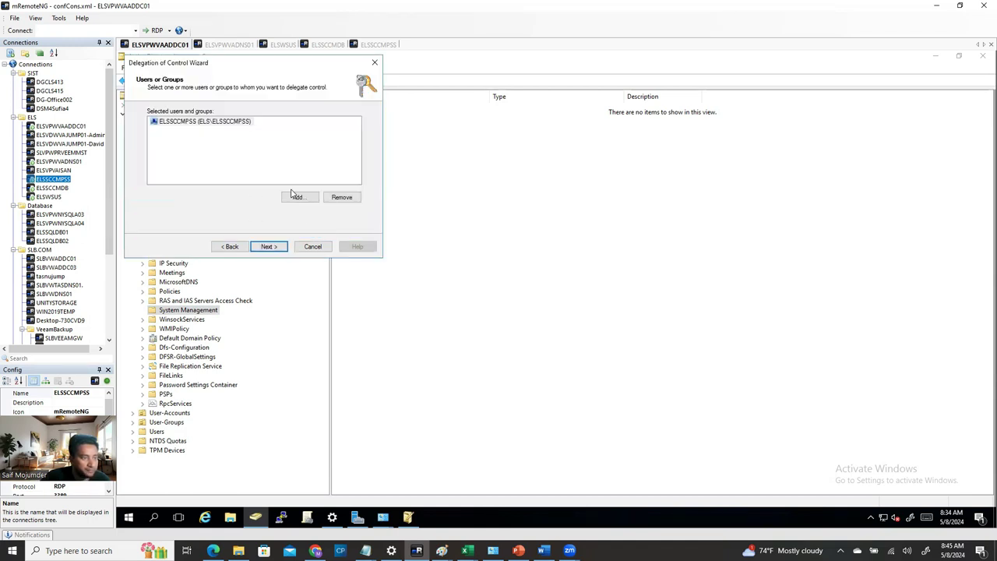
- Complete the delegation as a custom task on this folder and its objects, granting Full Control with general, property-specific and child-object permissions
{"action": "left_click", "coordinate": [267, 246]}
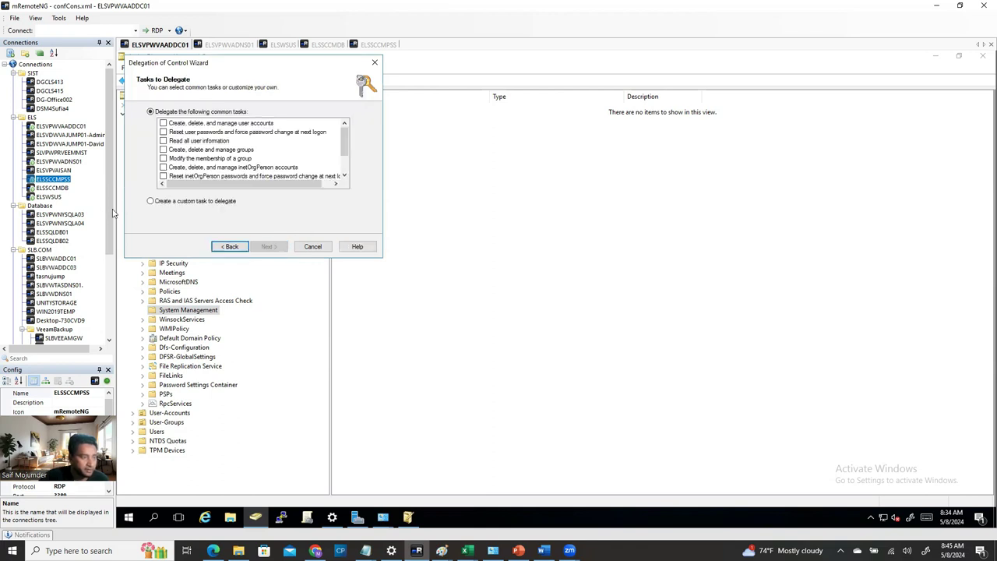
{"action": "left_click", "coordinate": [173, 204]}
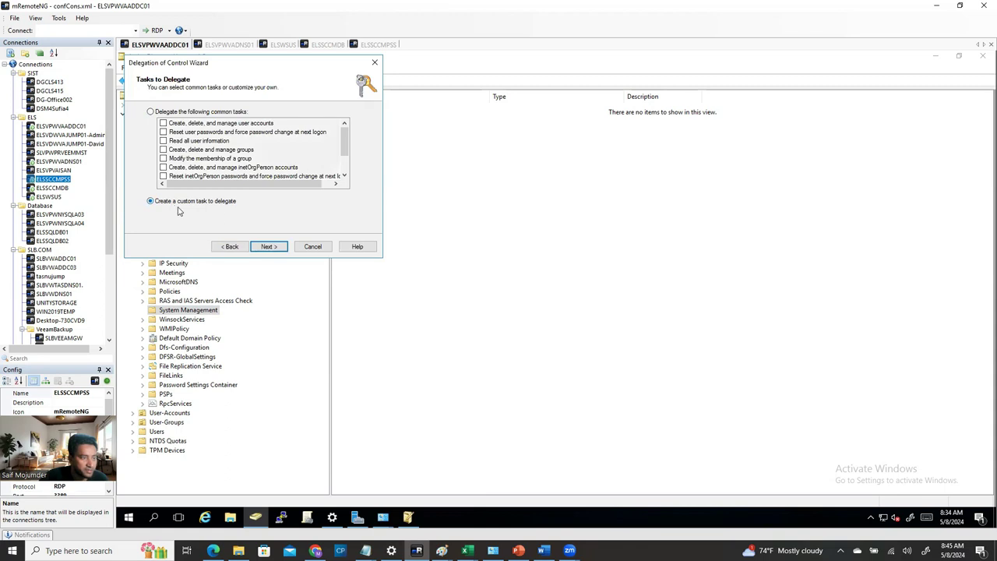
{"action": "left_click", "coordinate": [268, 246]}
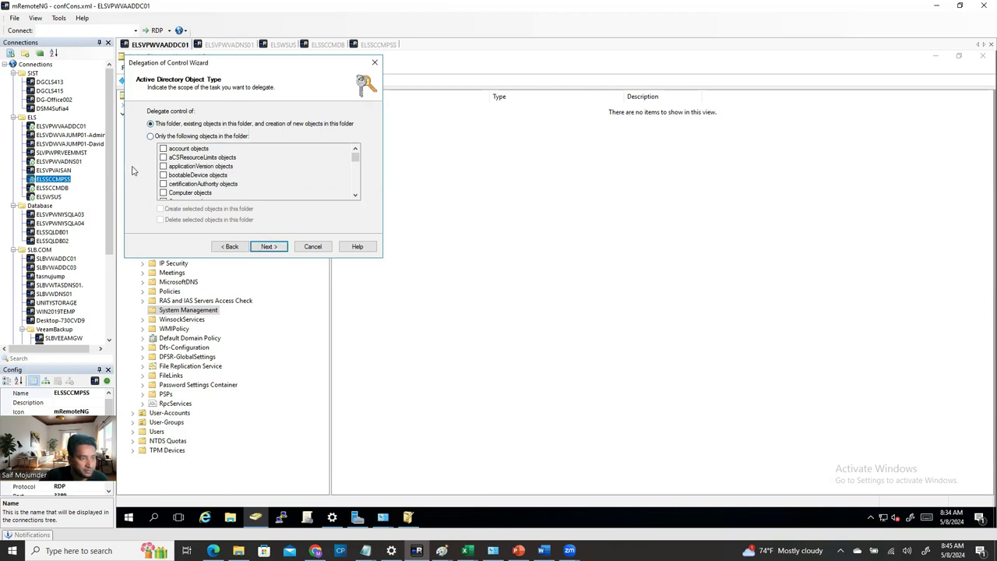
{"action": "left_click", "coordinate": [272, 248]}
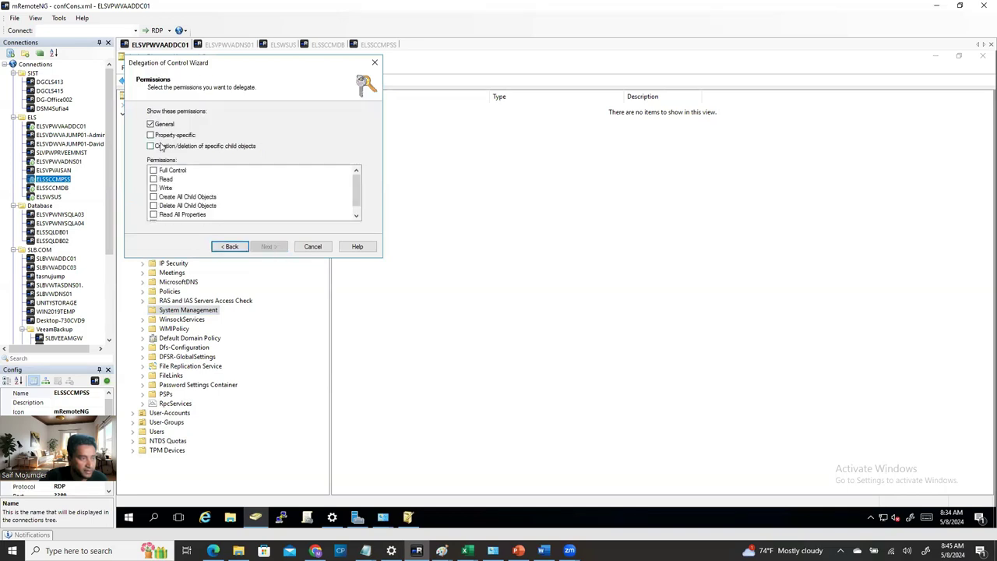
{"action": "left_click", "coordinate": [153, 171]}
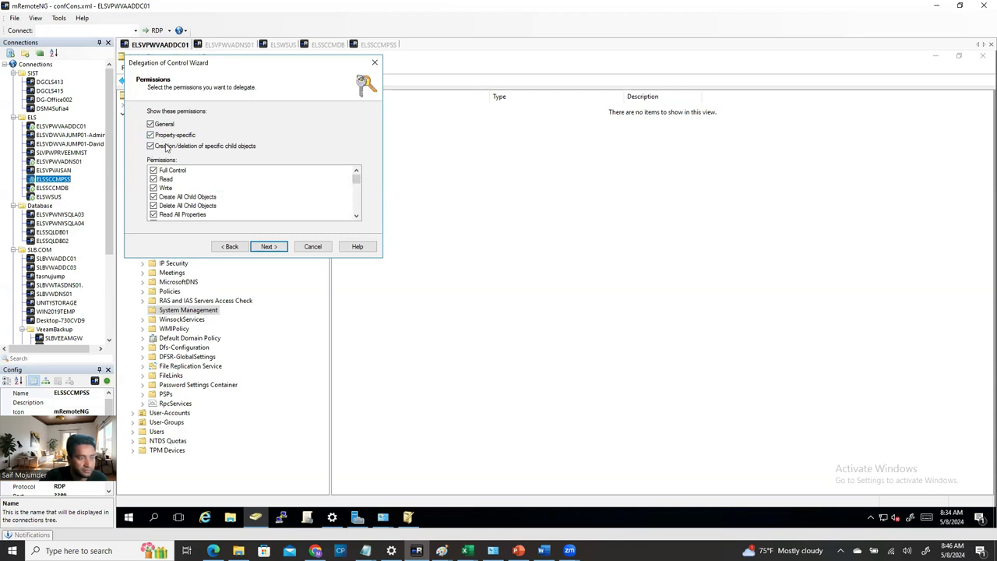
{"action": "left_click", "coordinate": [268, 246]}
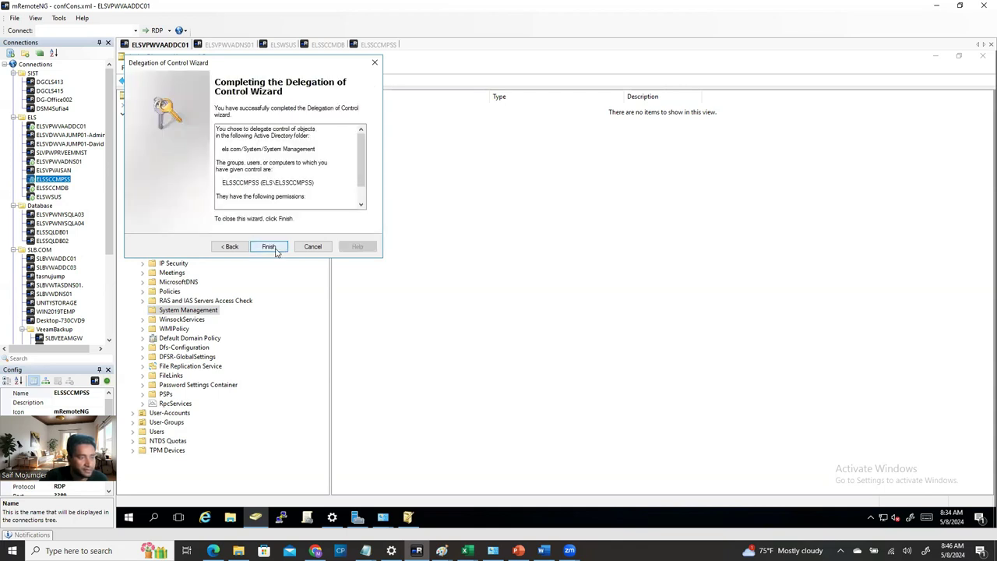
{"action": "left_click", "coordinate": [274, 248]}
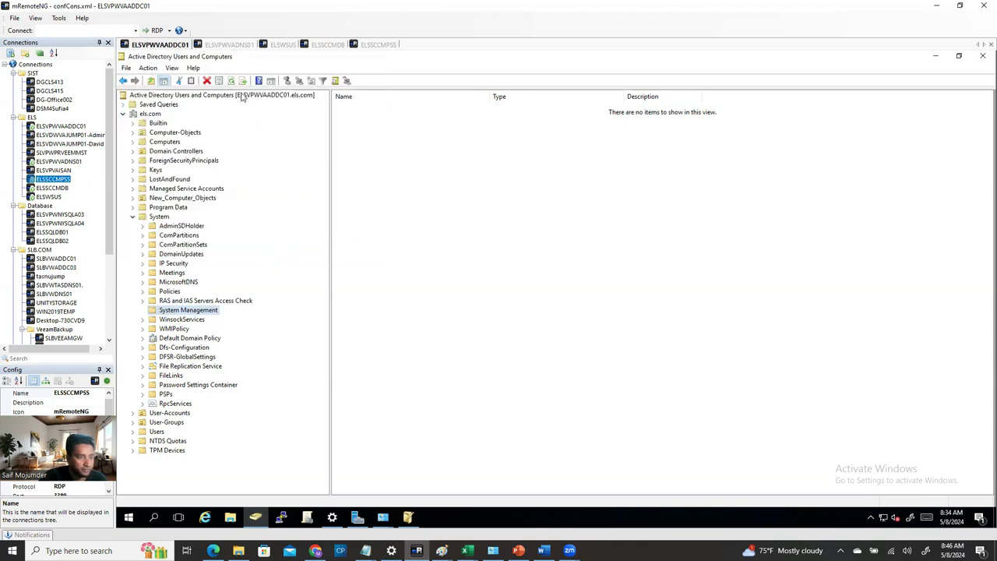
- Refresh CN=System in ADSI Edit, inspect its CN=System Management container, and return to Active Directory Users and Computers
{"action": "left_click", "coordinate": [186, 314]}
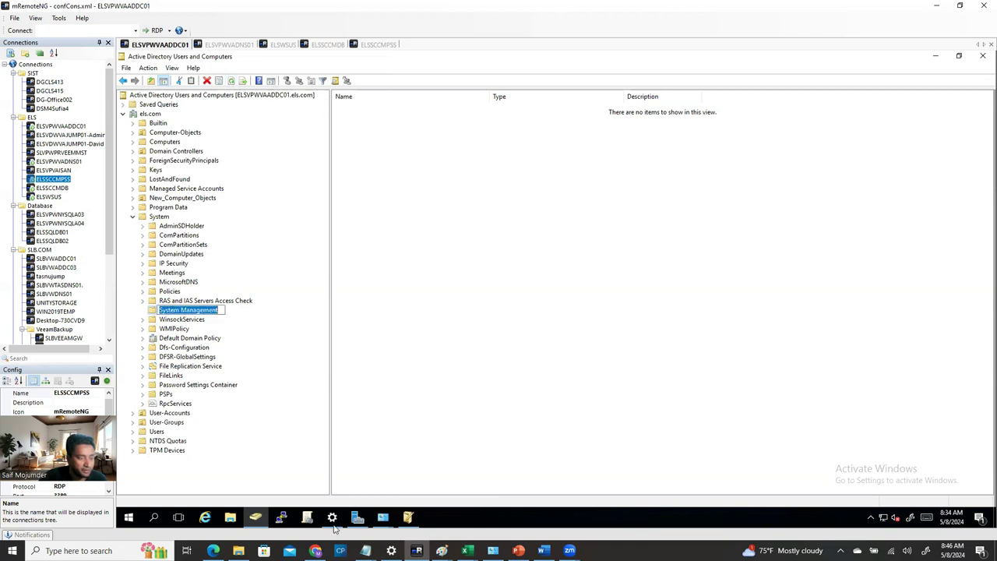
{"action": "left_click", "coordinate": [407, 517]}
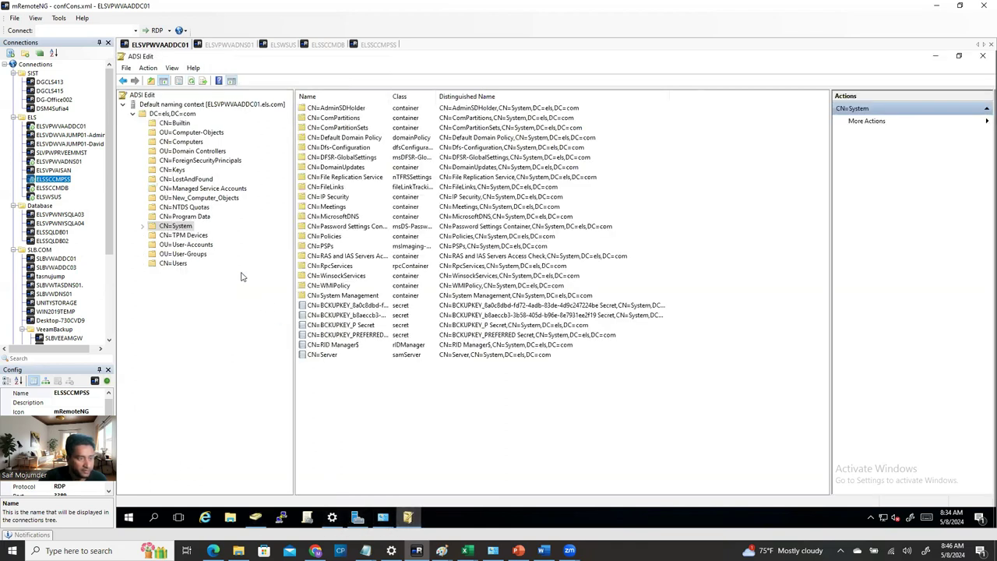
{"action": "left_click", "coordinate": [191, 82]}
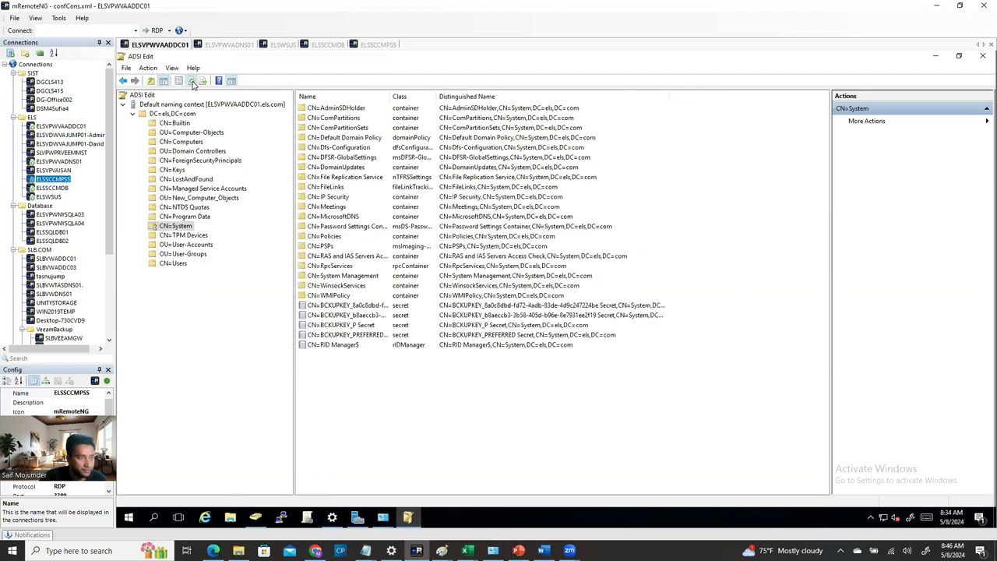
{"action": "left_click", "coordinate": [144, 227]}
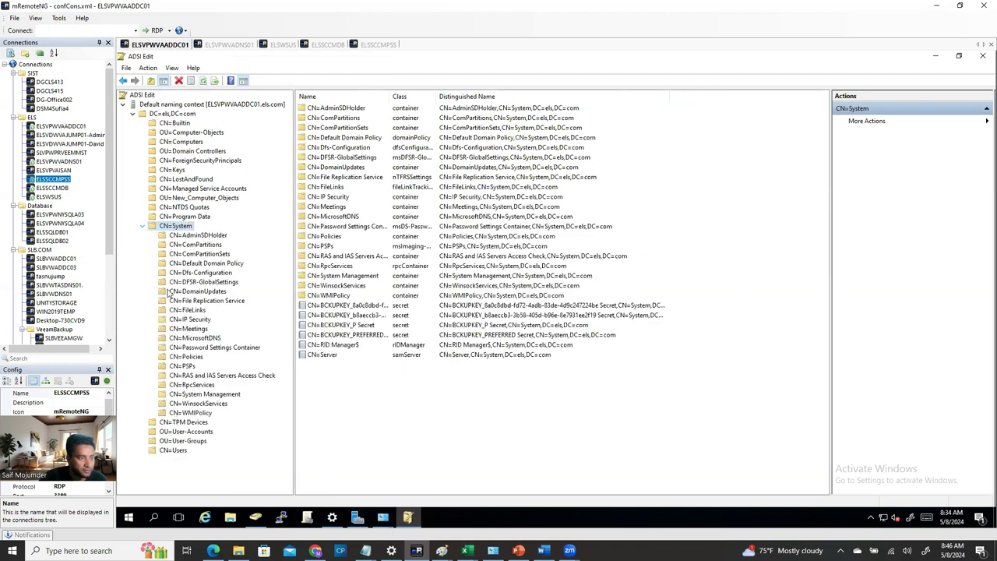
{"action": "left_click", "coordinate": [176, 396]}
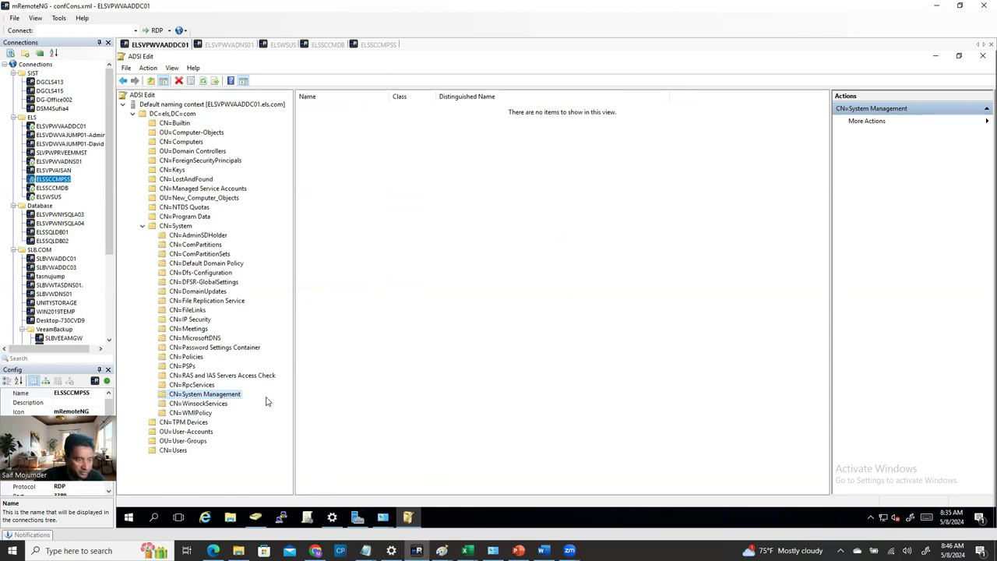
{"action": "left_click", "coordinate": [256, 518]}
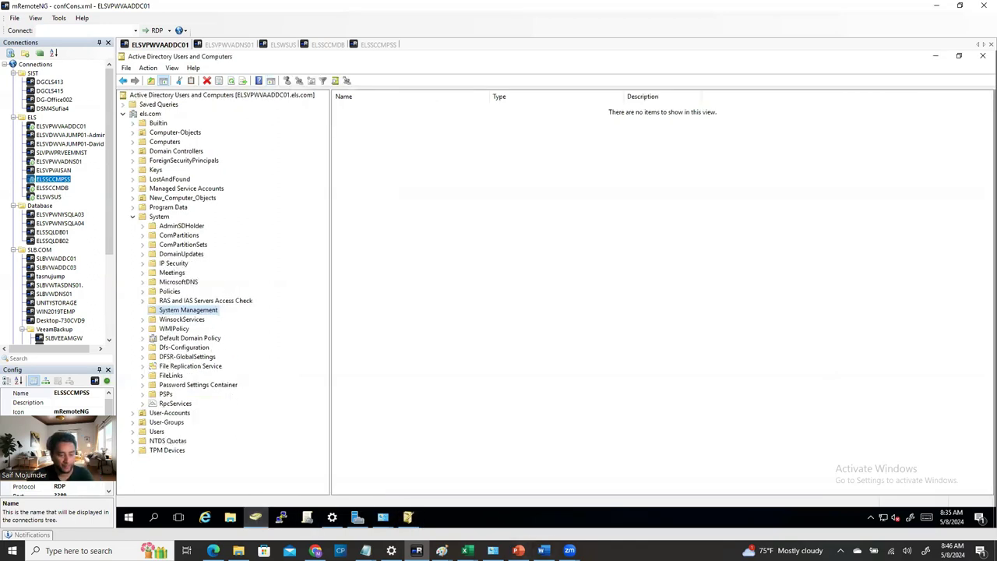
- Switch to the Word install guide and read past Step 4 into Step 5 on extending the Active Directory schema
{"action": "left_click", "coordinate": [544, 550]}
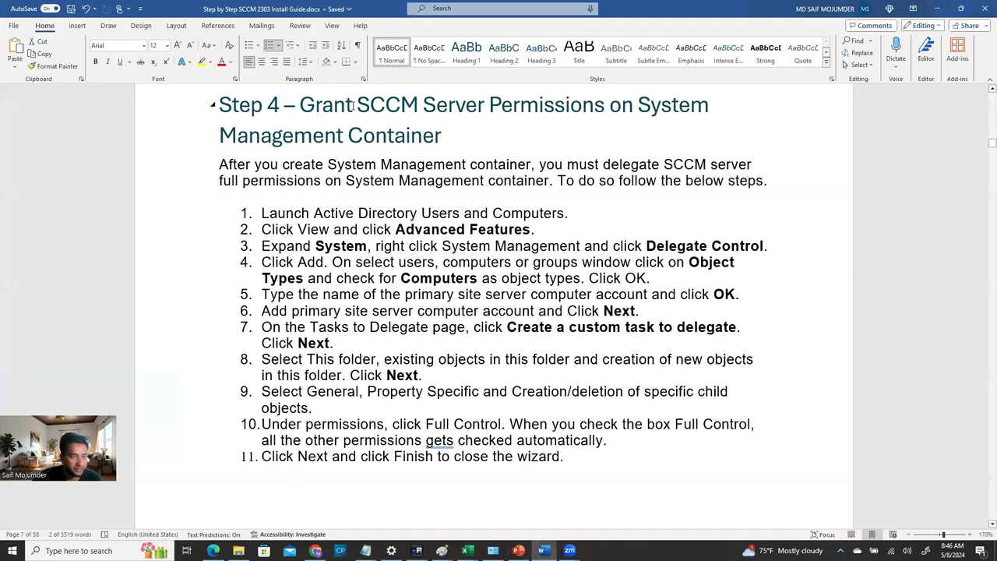
{"action": "scroll", "coordinate": [479, 399], "scroll_direction": "down", "scroll_amount": 12}
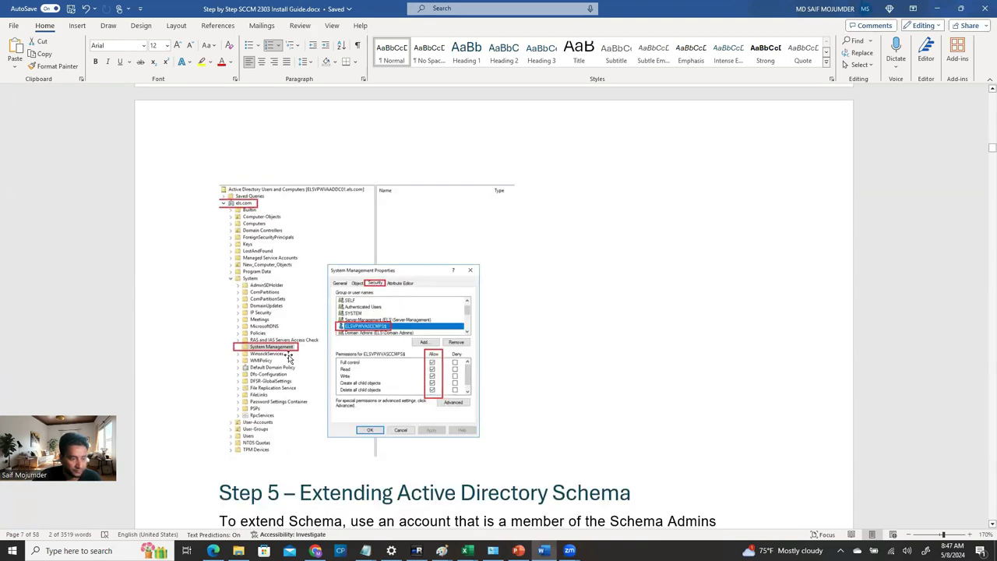
{"action": "scroll", "coordinate": [498, 410], "scroll_direction": "down", "scroll_amount": 3}
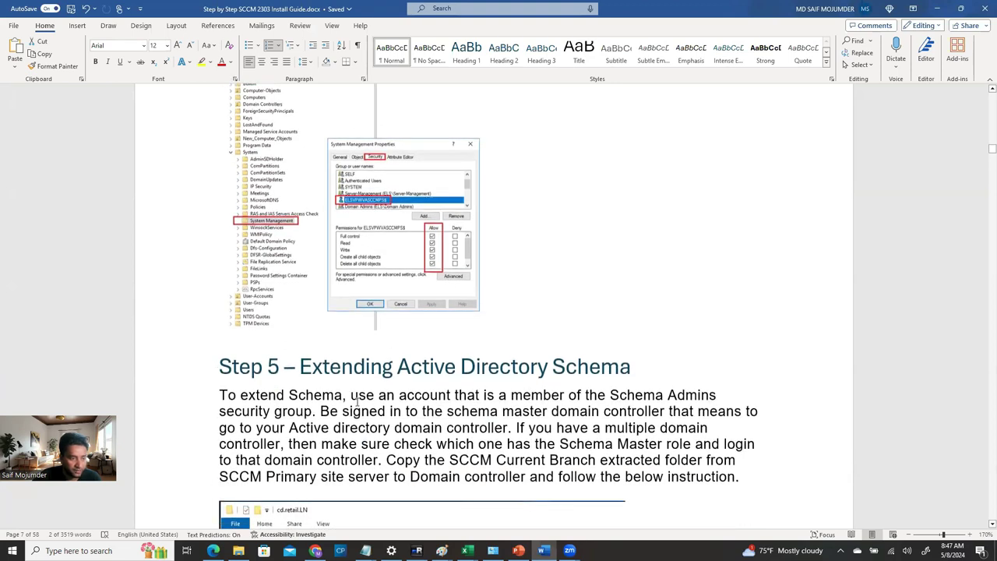
{"action": "scroll", "coordinate": [356, 401], "scroll_direction": "down", "scroll_amount": 3}
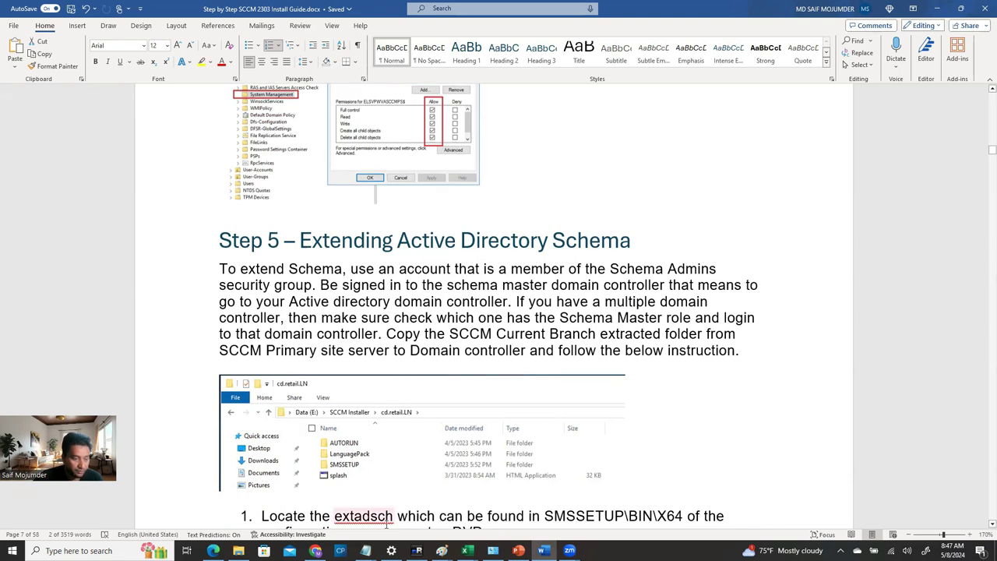
{"action": "mouse_move", "coordinate": [314, 550]}
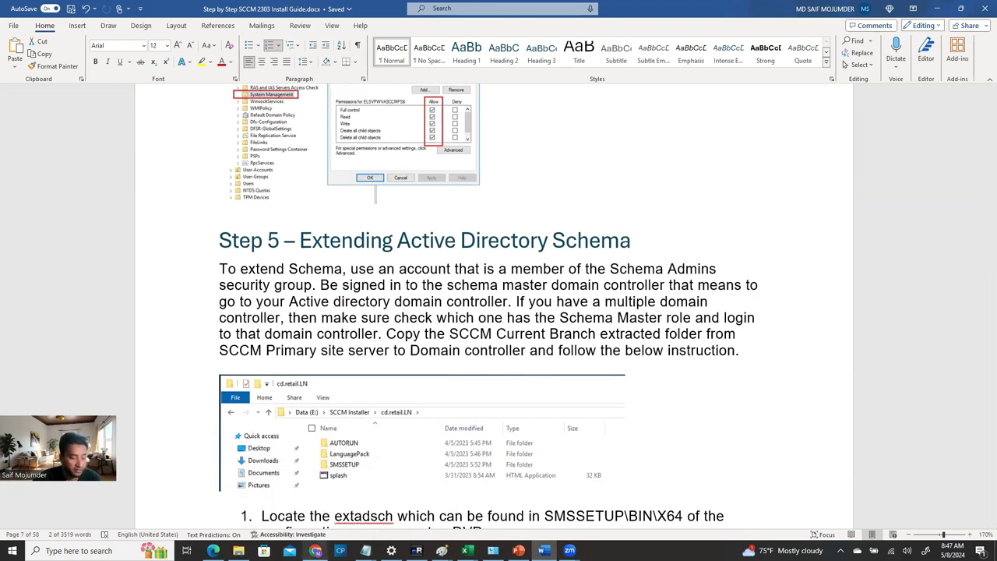
- Return to mRemoteNG, minimize the consoles in the ELSVPWVADNS01 and ELSVPWVAADDC01 sessions, and select the SCCM Installer folder on the domain controller's desktop
{"action": "left_click", "coordinate": [315, 550]}
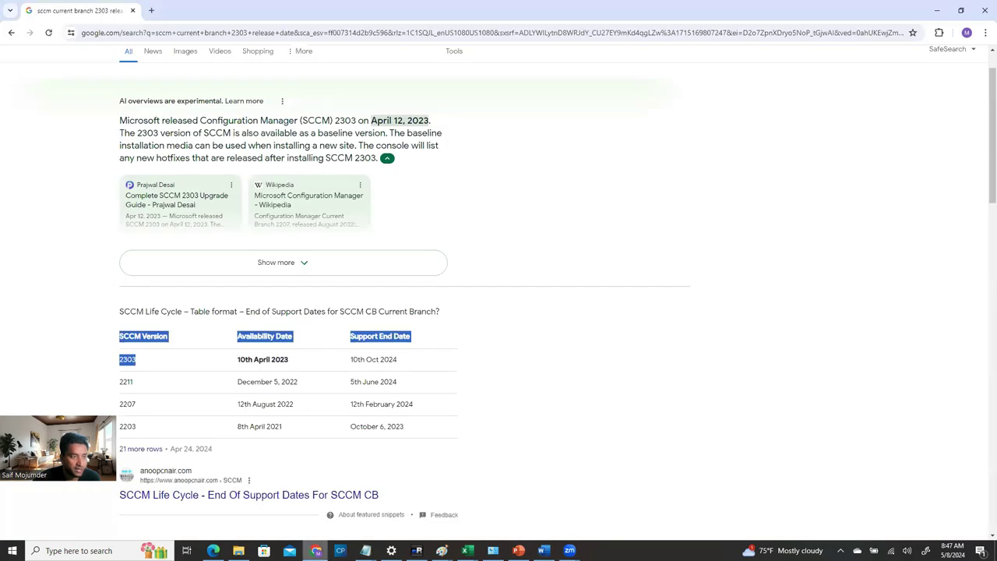
{"action": "left_click", "coordinate": [417, 551]}
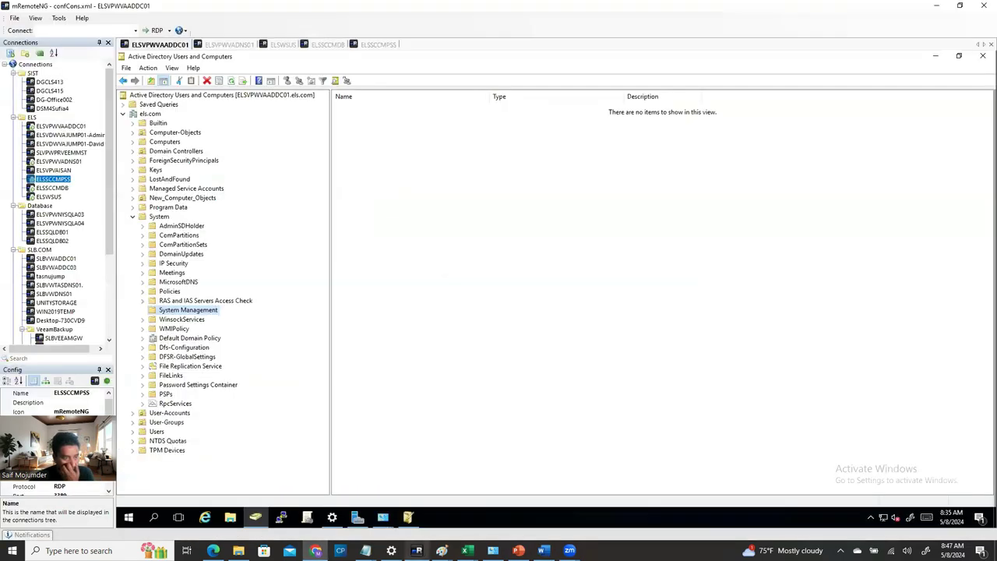
{"action": "left_click", "coordinate": [241, 44]}
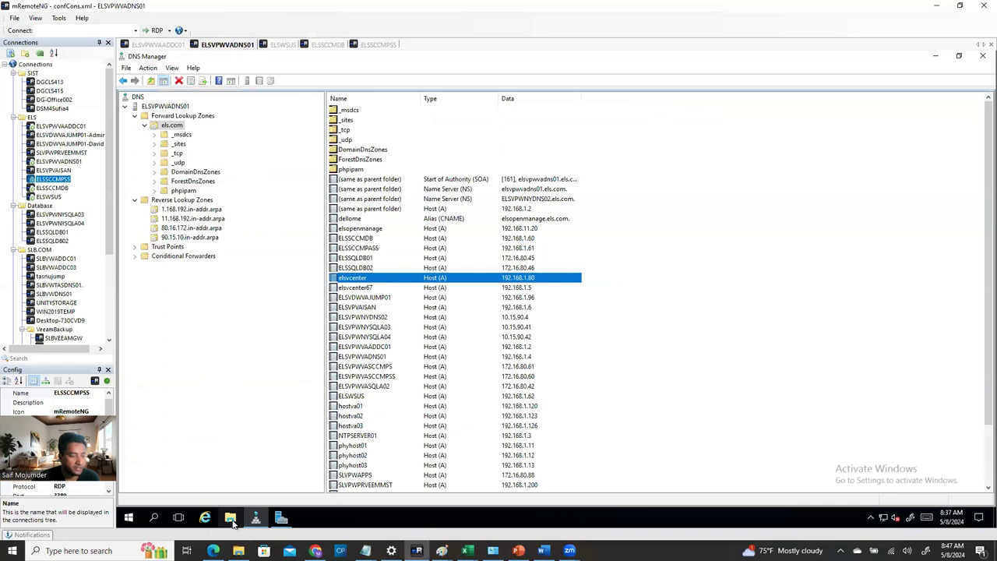
{"action": "left_click", "coordinate": [935, 57]}
{"action": "left_click", "coordinate": [935, 57]}
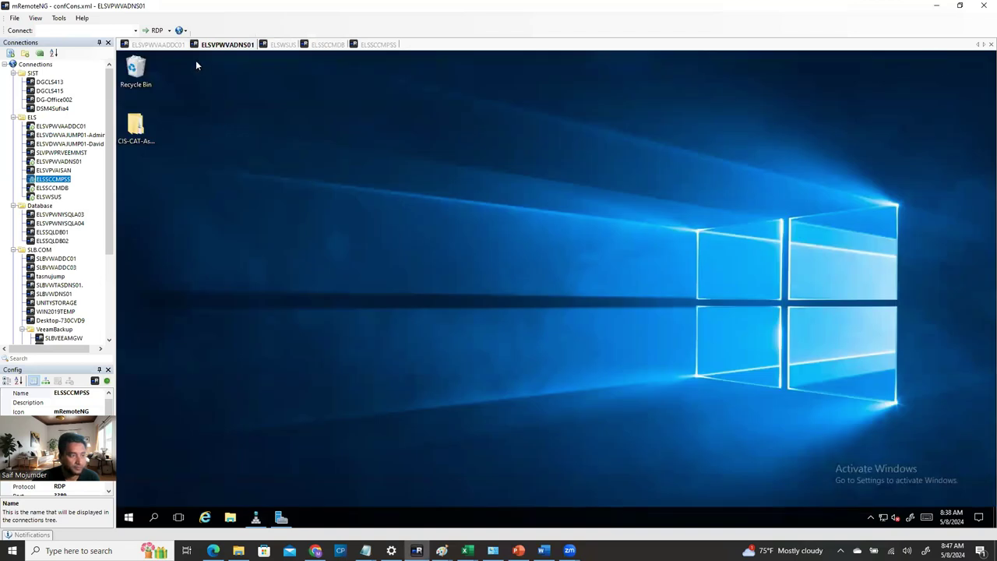
{"action": "left_click", "coordinate": [145, 44]}
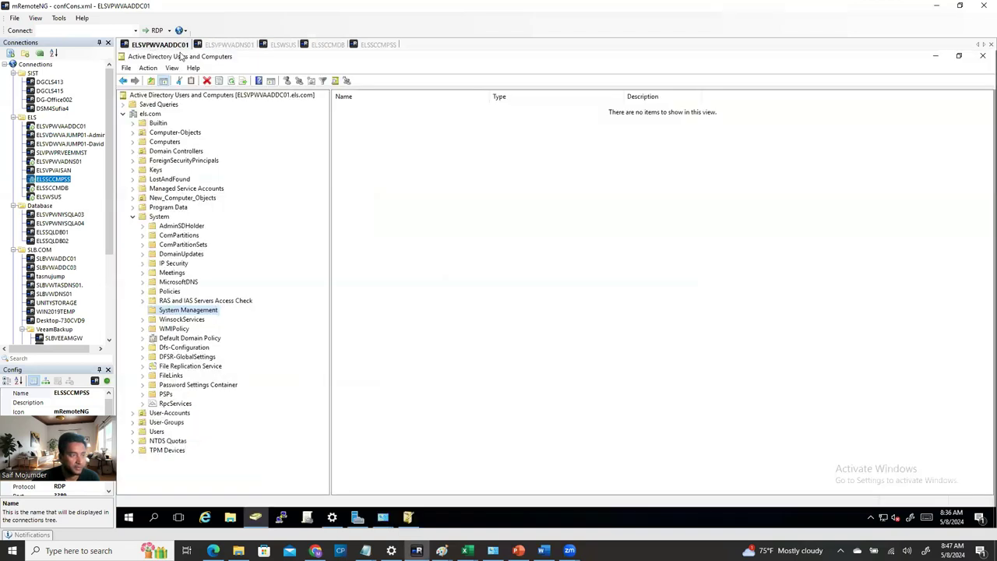
{"action": "left_click", "coordinate": [936, 58]}
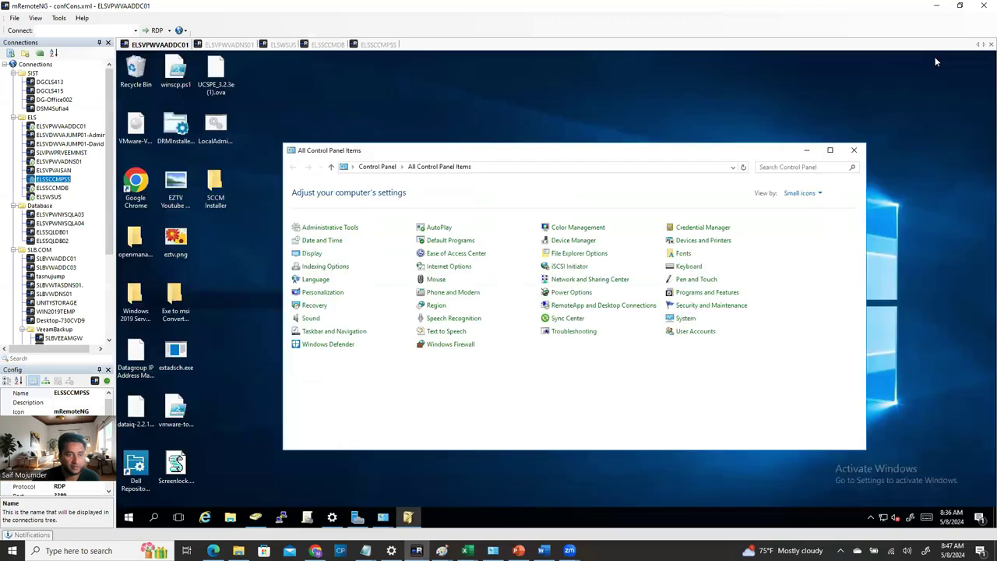
{"action": "left_click", "coordinate": [211, 193]}
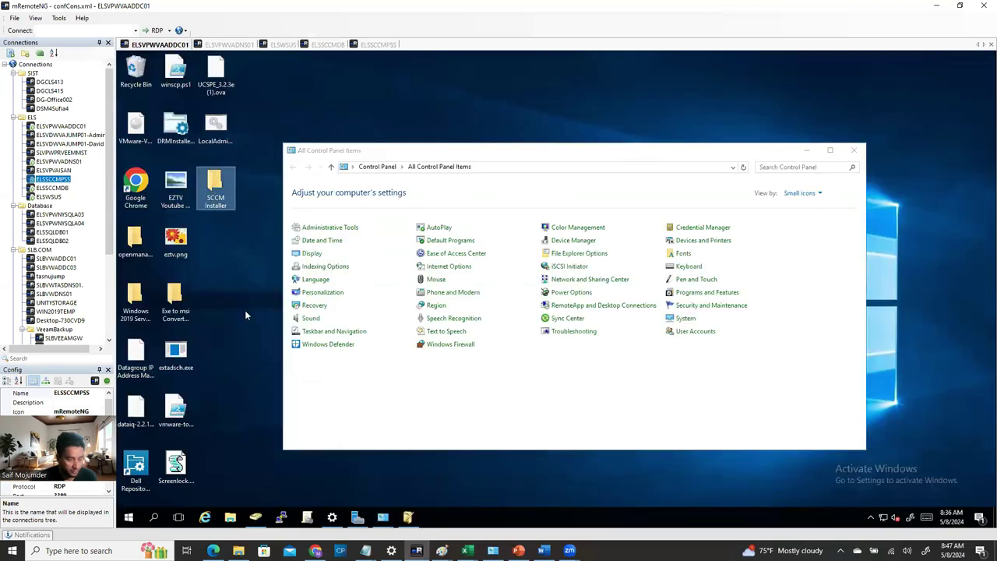
- Switch to Chrome, search Google for "SCCM current branch 2303 download" in a new tab, and view Microsoft's Evaluation Center download page for version 2303
{"action": "left_click", "coordinate": [315, 551]}
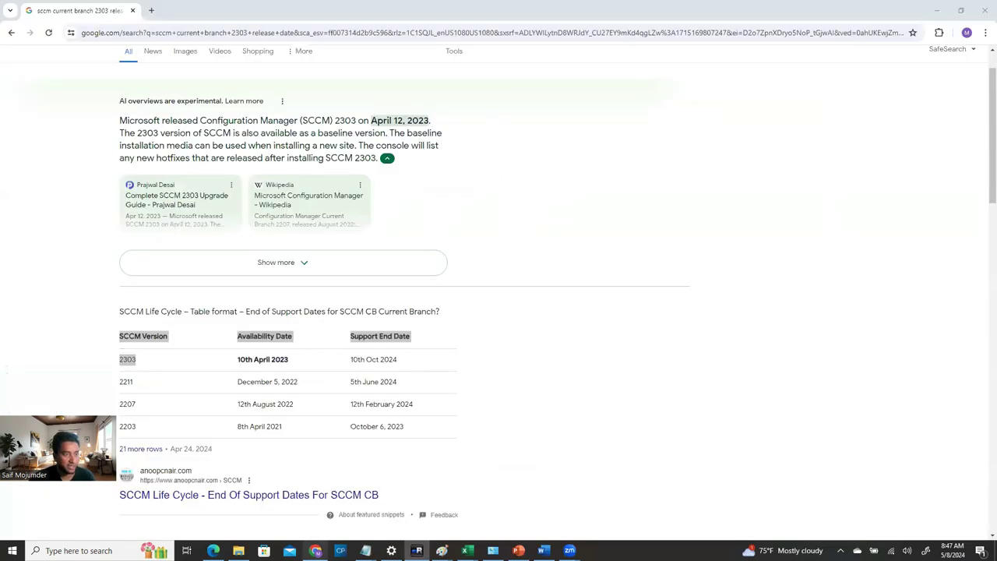
{"action": "left_click", "coordinate": [151, 11]}
{"action": "left_click", "coordinate": [385, 204]}
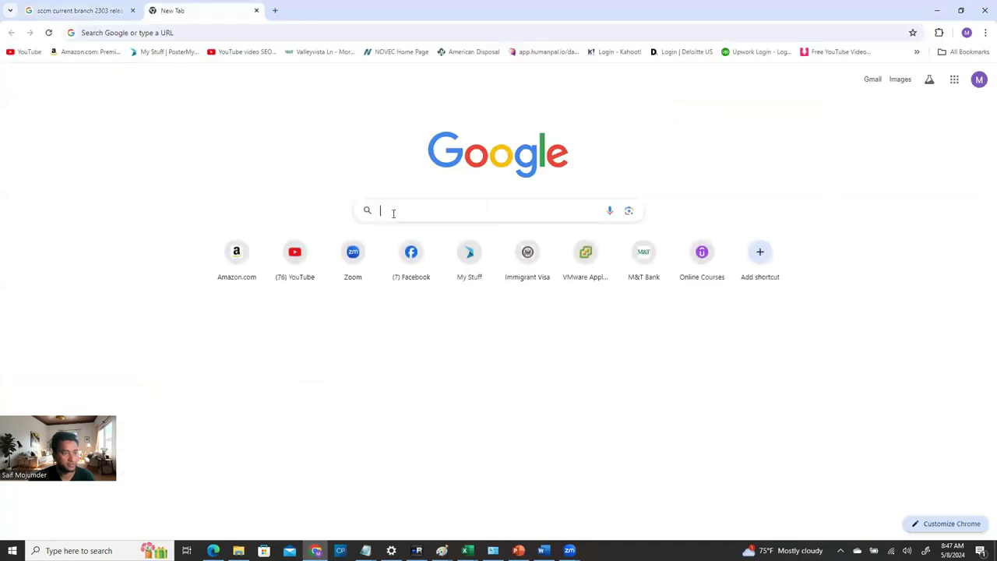
{"action": "type", "text": "SCCM"}
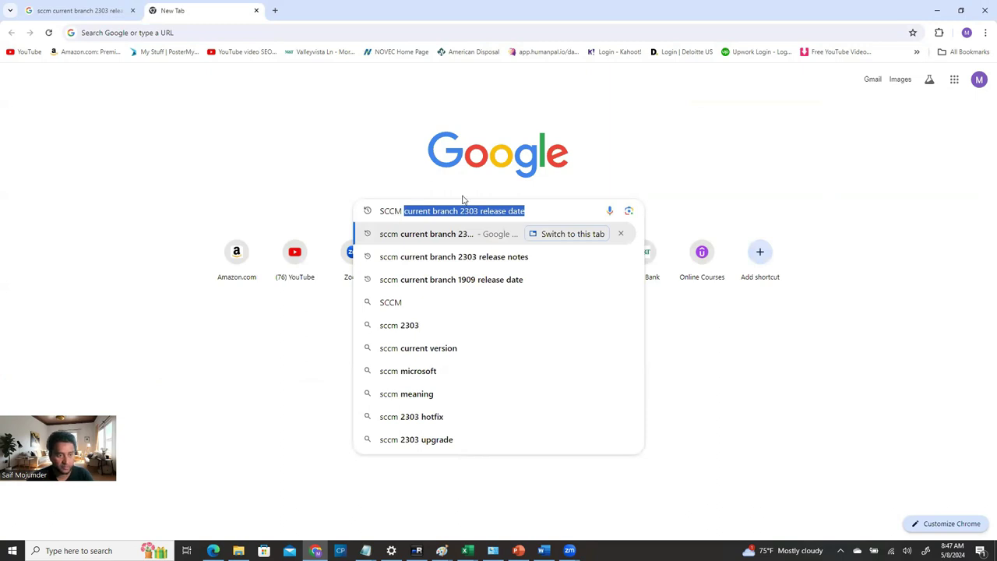
{"action": "left_click", "coordinate": [541, 216]}
{"action": "key", "text": "BackSpace"}
{"action": "key", "text": "BackSpace"}
{"action": "key", "text": "BackSpace"}
{"action": "key", "text": "BackSpace"}
{"action": "key", "text": "BackSpace"}
{"action": "key", "text": "BackSpace"}
{"action": "key", "text": "BackSpace"}
{"action": "key", "text": "BackSpace"}
{"action": "key", "text": "BackSpace"}
{"action": "key", "text": "BackSpace"}
{"action": "key", "text": "BackSpace"}
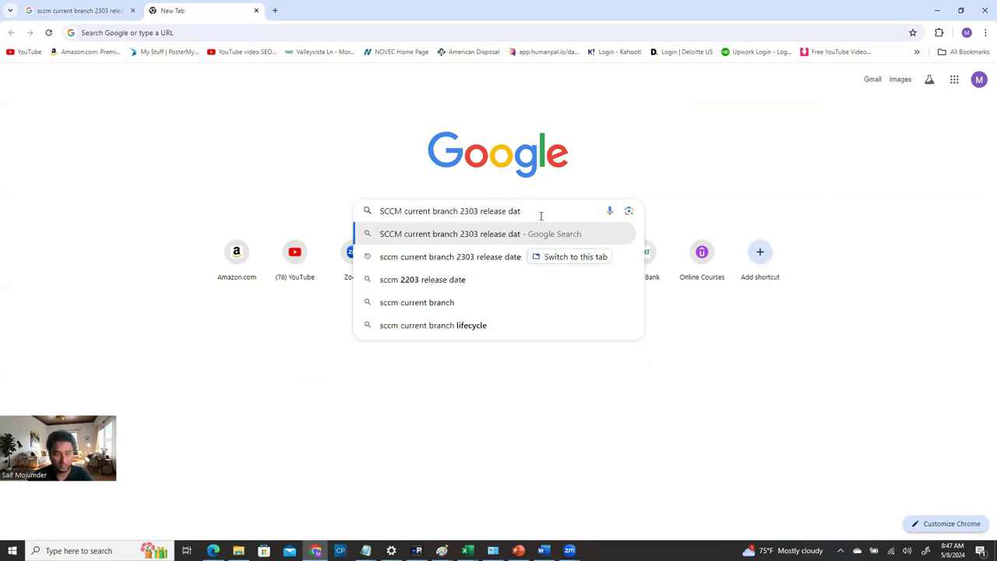
{"action": "key", "text": "BackSpace"}
{"action": "key", "text": "BackSpace"}
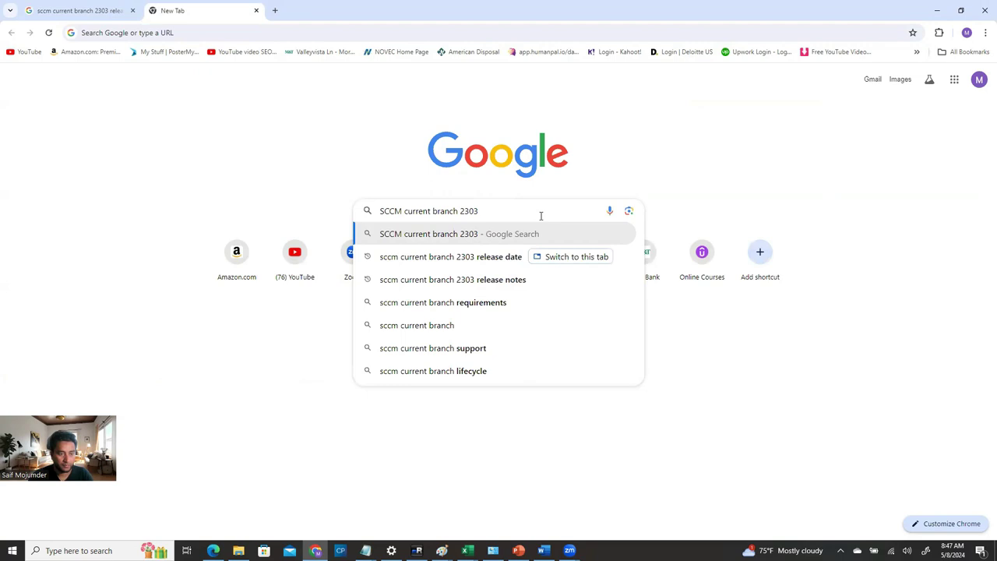
{"action": "type", "text": "download"}
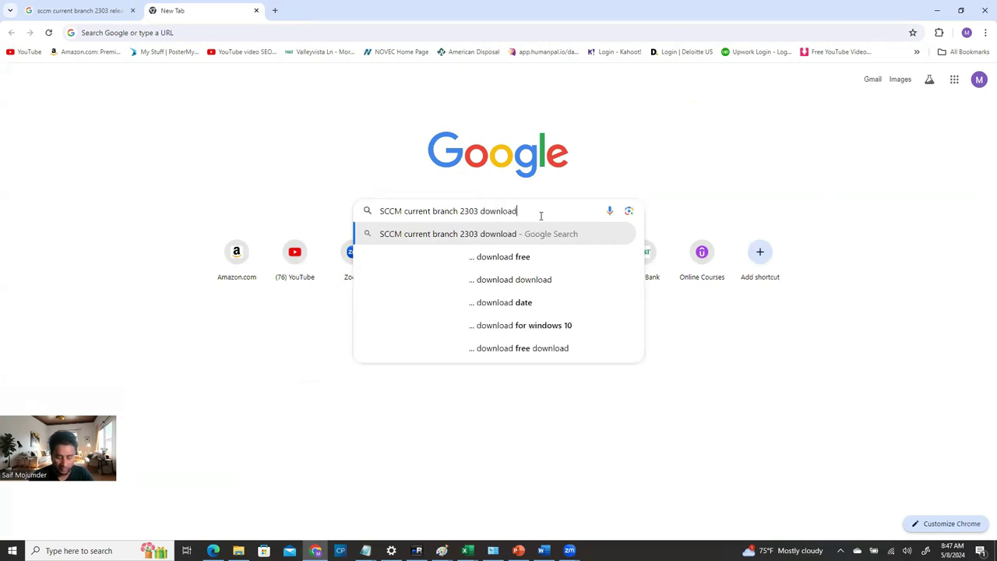
{"action": "key", "text": "Return"}
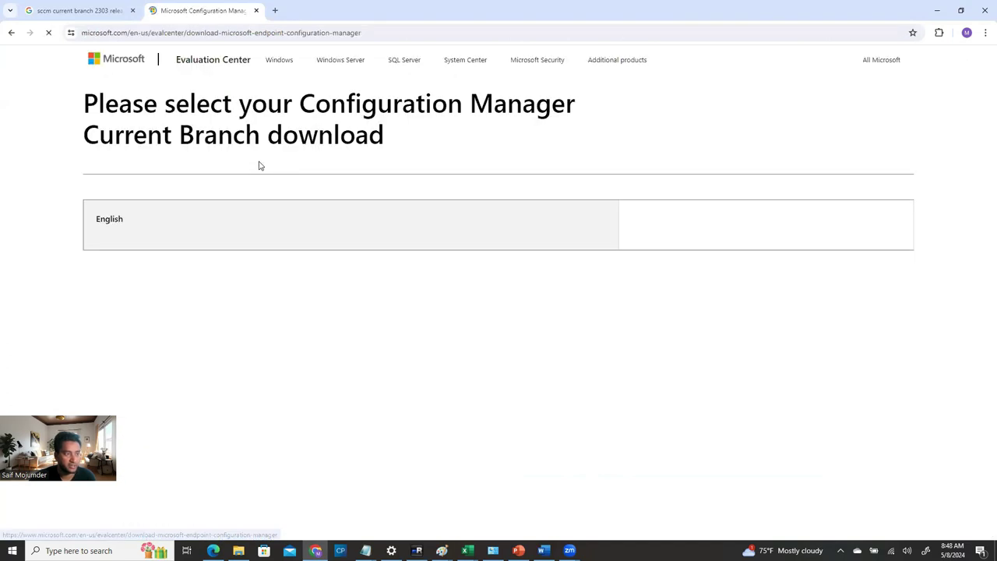
{"action": "left_click", "coordinate": [398, 247]}
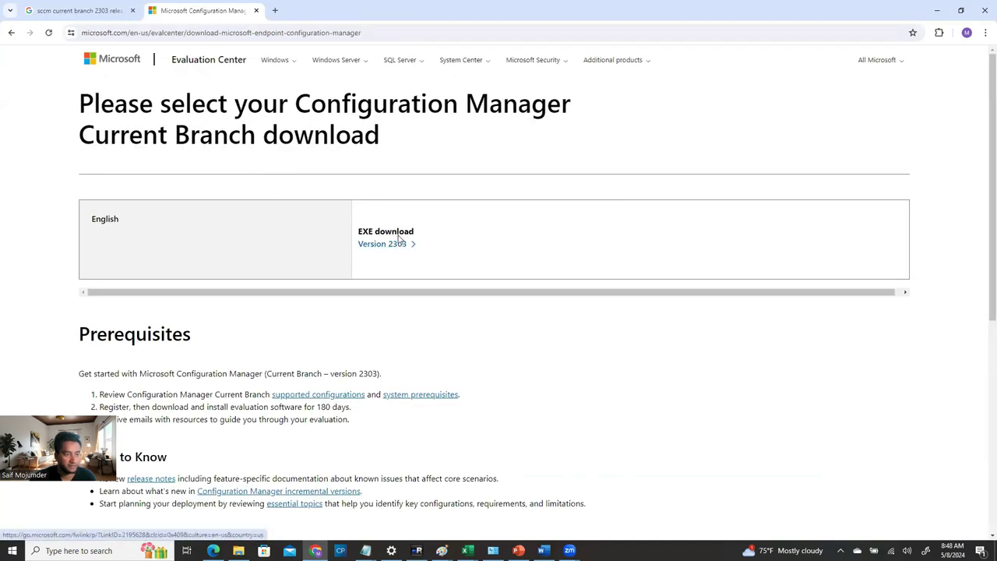
- Minimize Chrome, view the extracted cd.retail.LN contents inside the domain controller's SCCM Installer folder, and minimize the folder window
{"action": "left_click", "coordinate": [939, 14]}
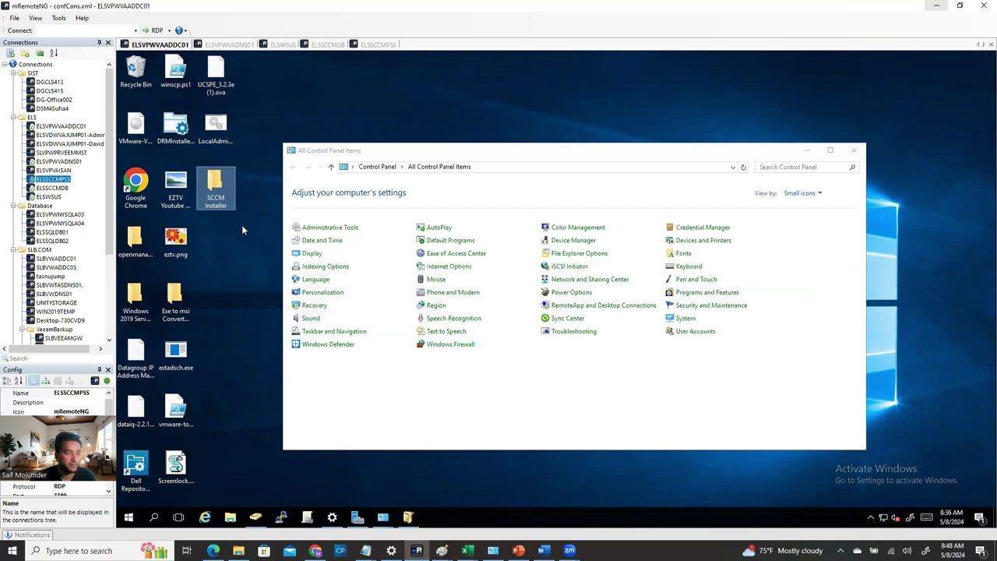
{"action": "double_click", "coordinate": [216, 197]}
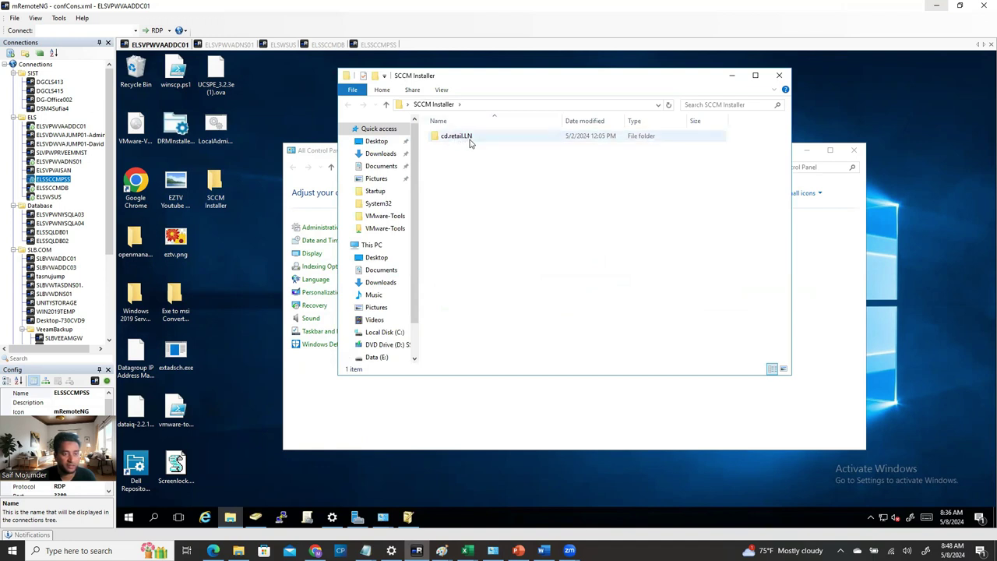
{"action": "double_click", "coordinate": [489, 142]}
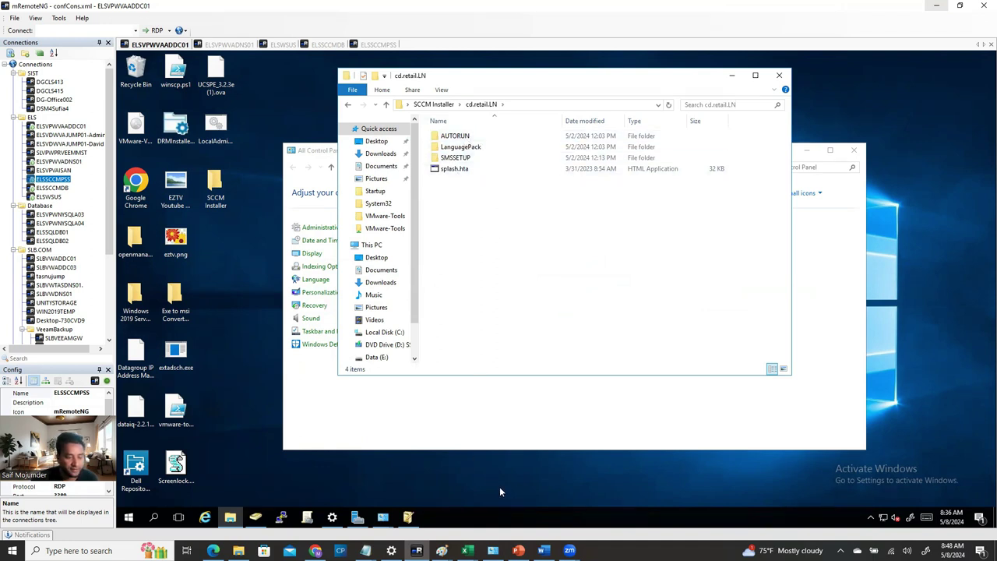
{"action": "left_click", "coordinate": [732, 78]}
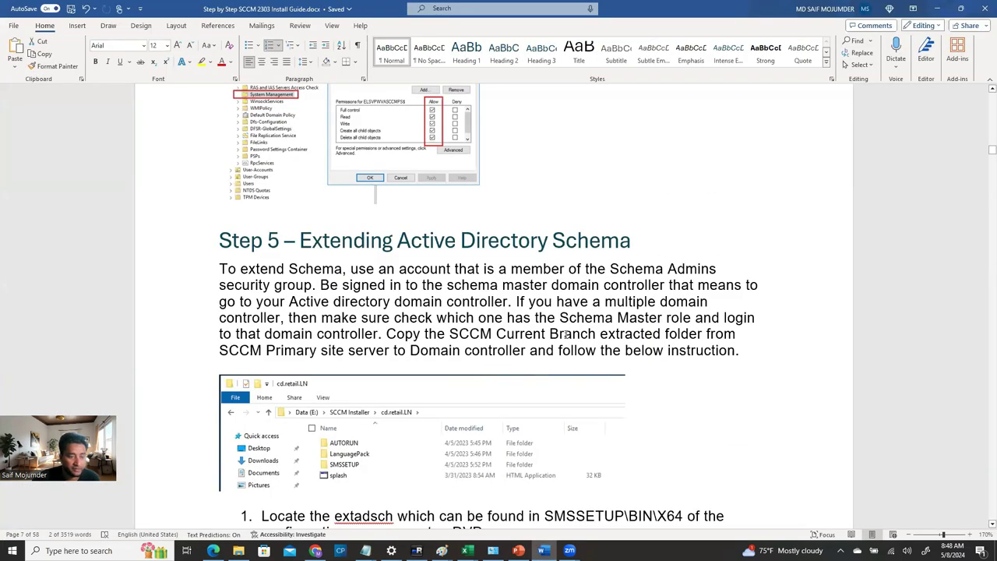
- Read the Word guide's Step 5 instructions for running extadsch and highlight the SMSSETUP\BIN\X64 location
{"action": "scroll", "coordinate": [592, 330], "scroll_direction": "down", "scroll_amount": 2}
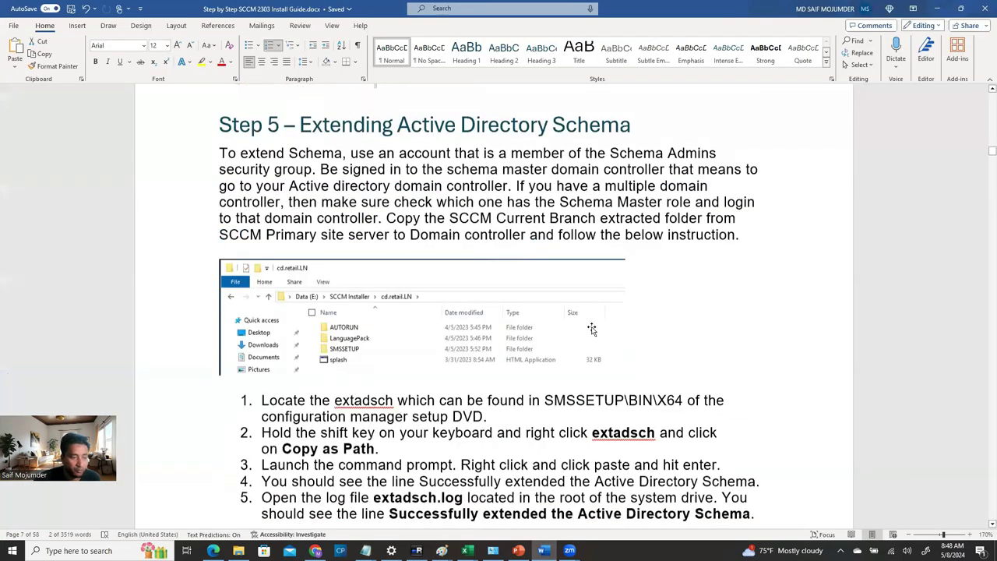
{"action": "scroll", "coordinate": [592, 330], "scroll_direction": "down", "scroll_amount": 2}
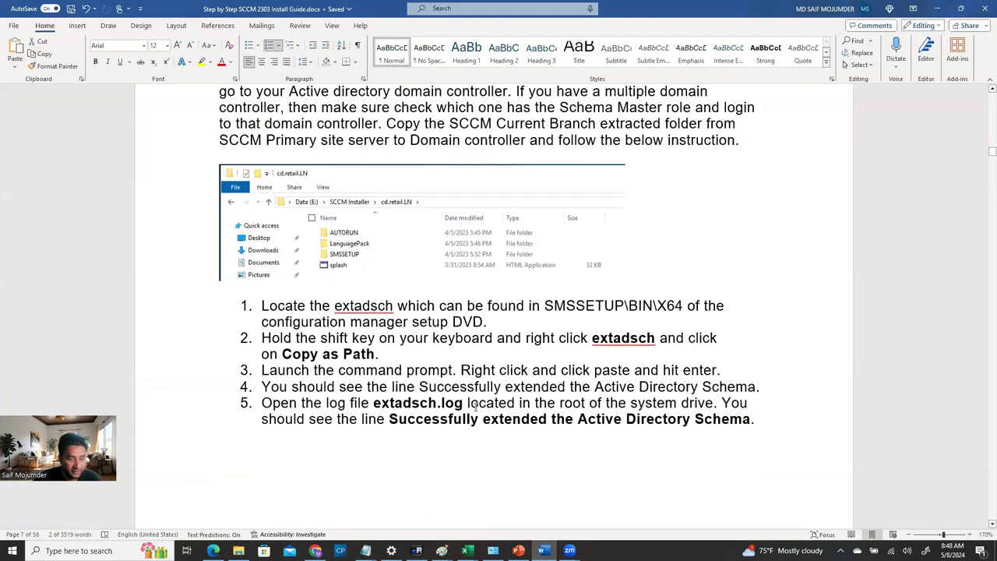
{"action": "double_click", "coordinate": [644, 348]}
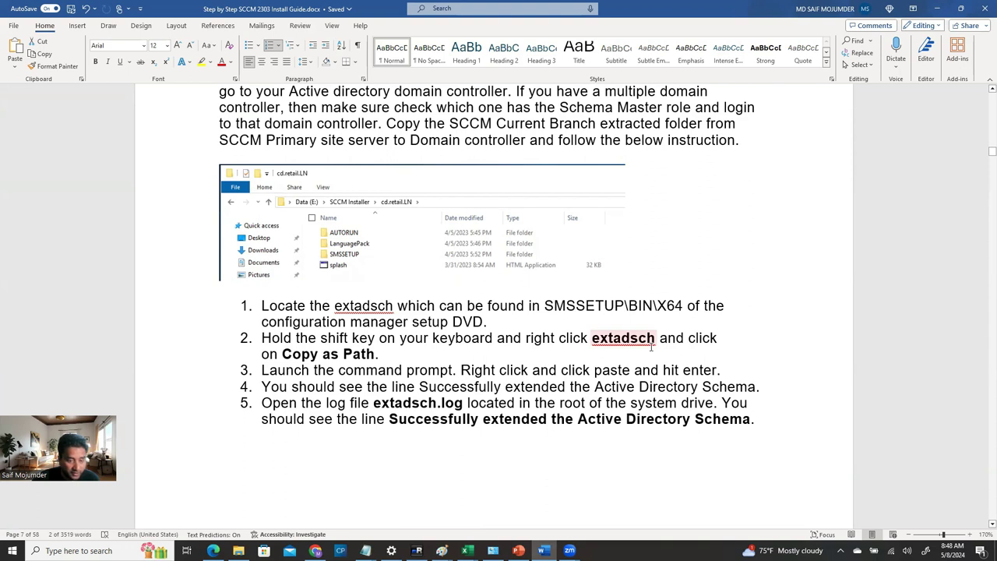
{"action": "left_click", "coordinate": [670, 346]}
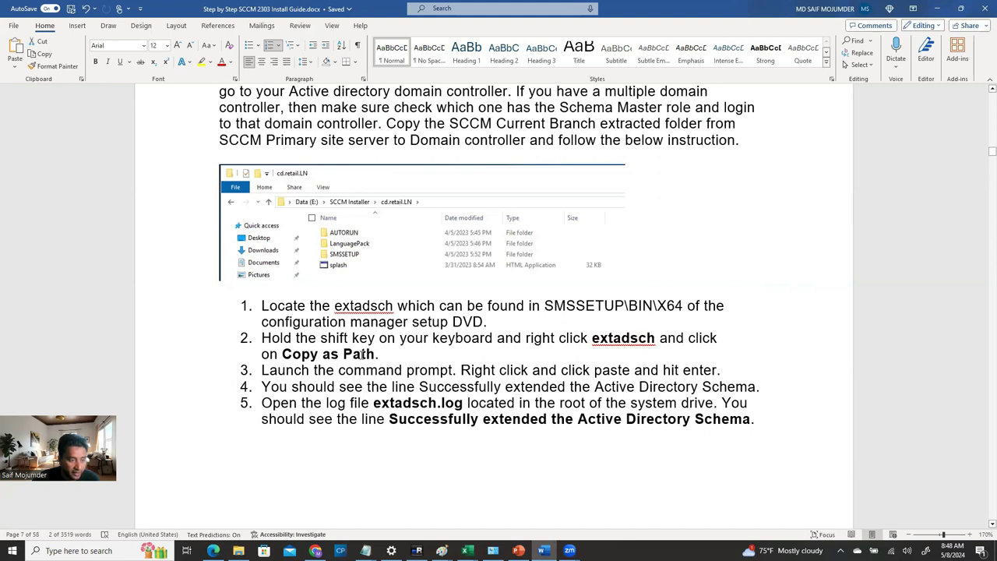
{"action": "scroll", "coordinate": [530, 411], "scroll_direction": "down", "scroll_amount": 1}
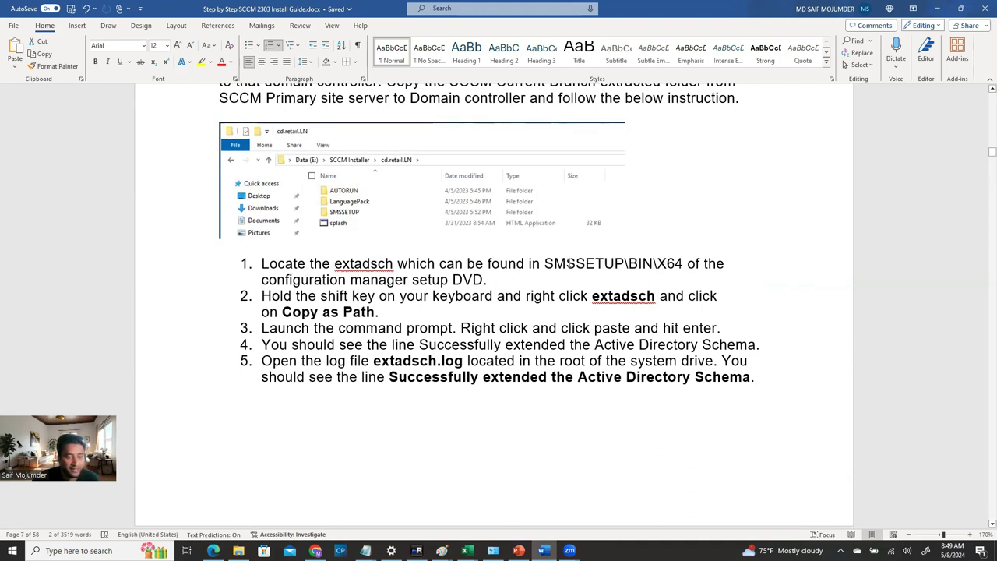
{"action": "left_click_drag", "start_coordinate": [570, 269], "coordinate": [682, 269]}
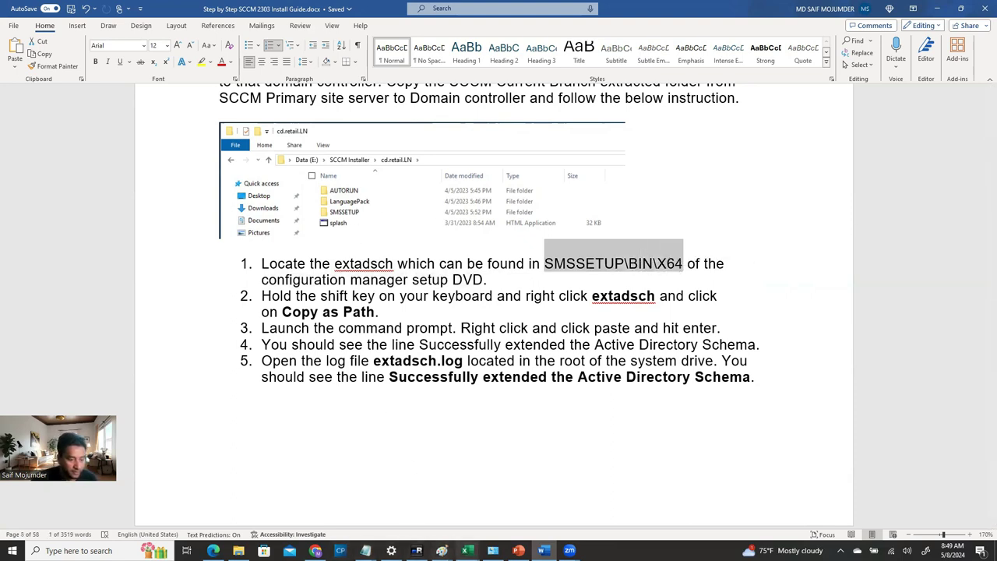
{"action": "mouse_move", "coordinate": [238, 550]}
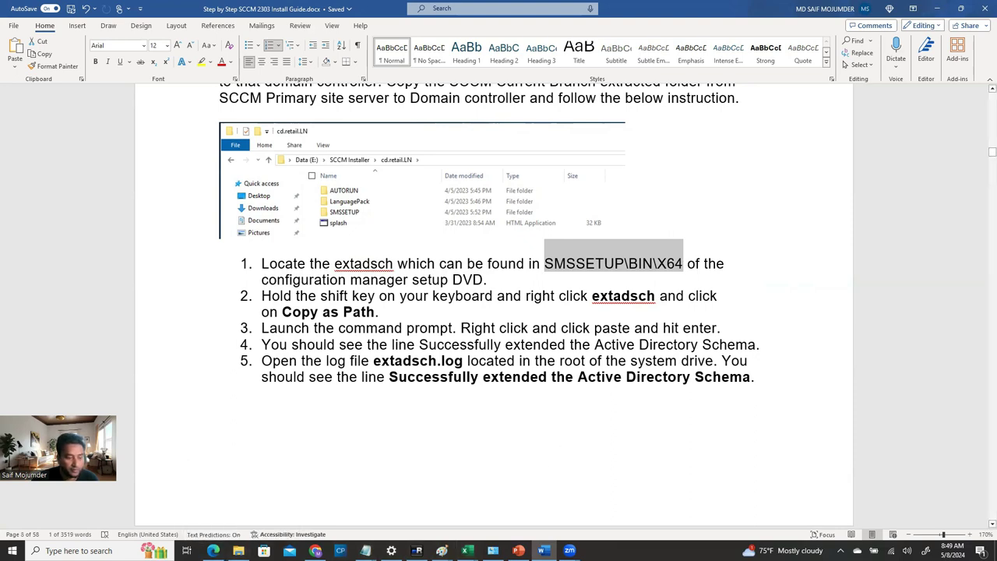
- Return to mRemoteNG and open SCCM Installer\cd.retail.LN\SMSSETUP\BIN\X64 from the domain controller's desktop
{"action": "left_click", "coordinate": [416, 550]}
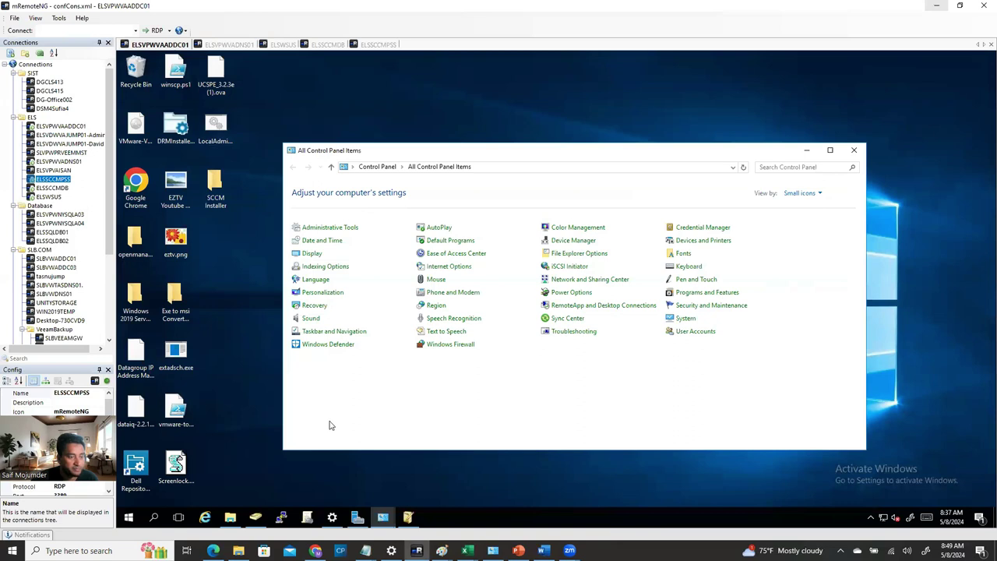
{"action": "double_click", "coordinate": [210, 191]}
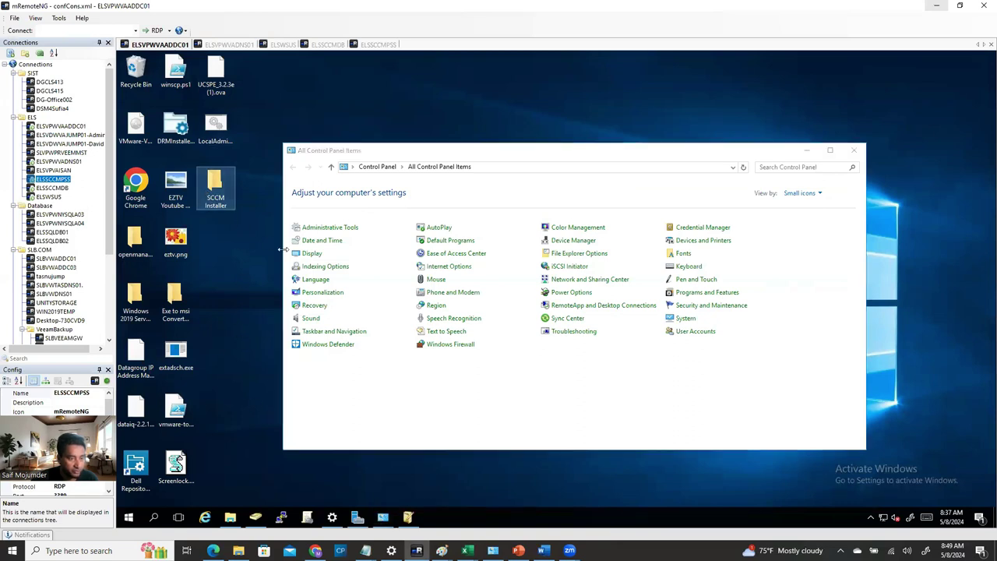
{"action": "double_click", "coordinate": [469, 152]}
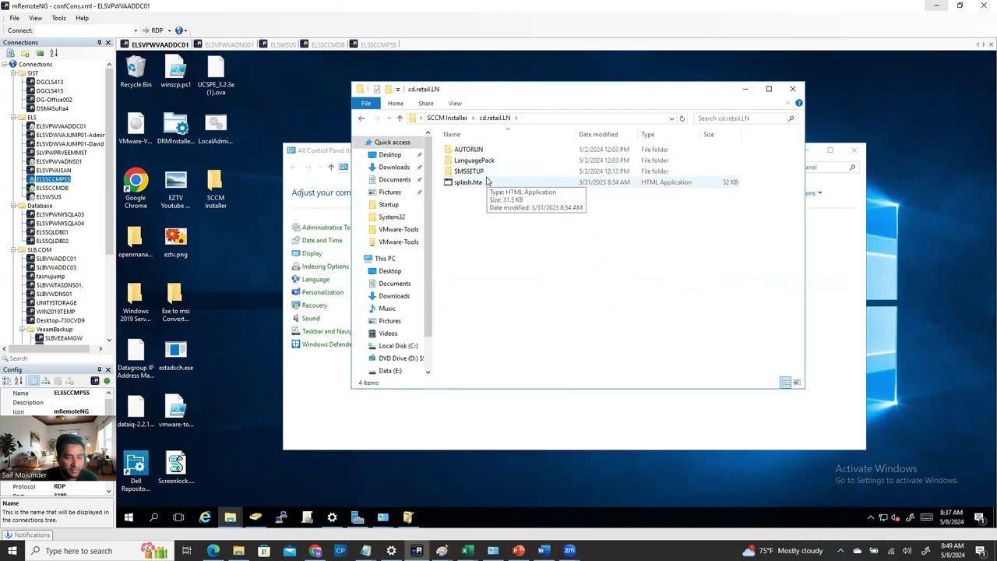
{"action": "double_click", "coordinate": [472, 170]}
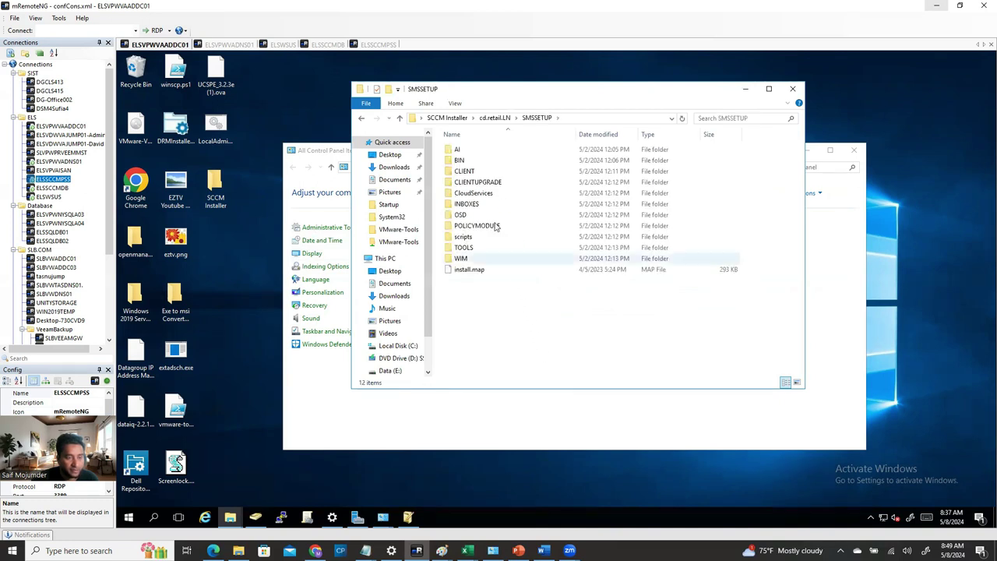
{"action": "double_click", "coordinate": [459, 160]}
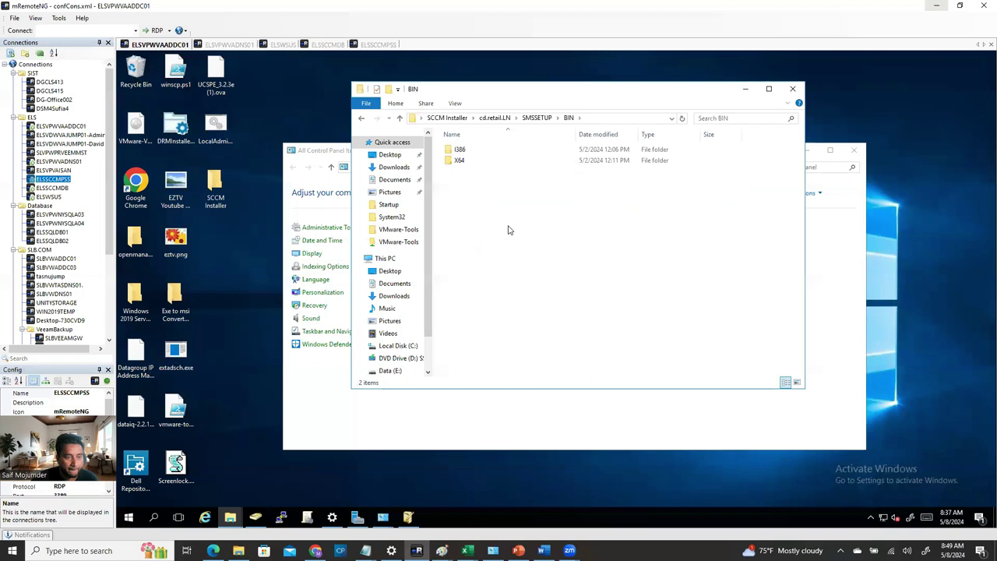
{"action": "left_click", "coordinate": [479, 161]}
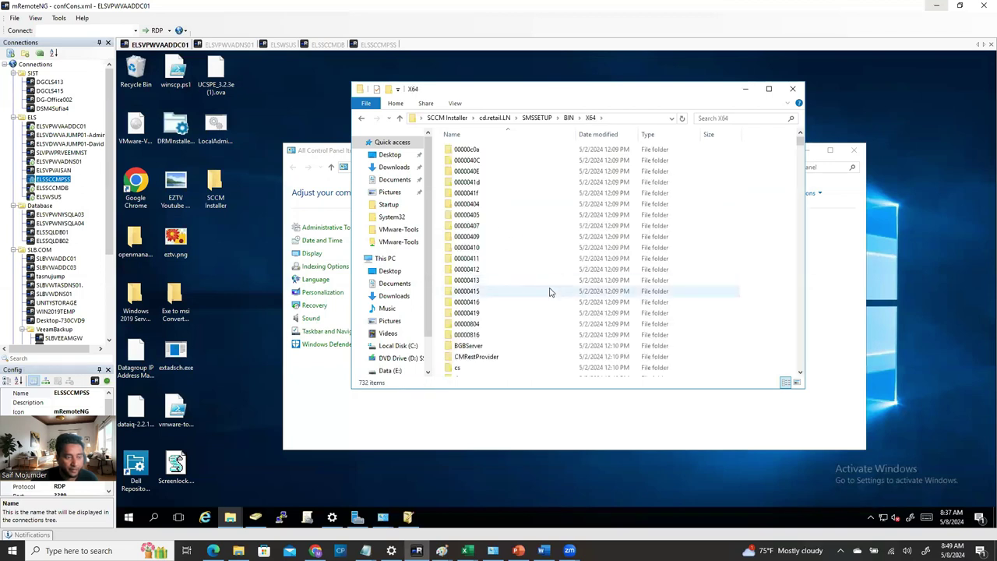
{"action": "scroll", "coordinate": [489, 342], "scroll_direction": "down", "scroll_amount": 7}
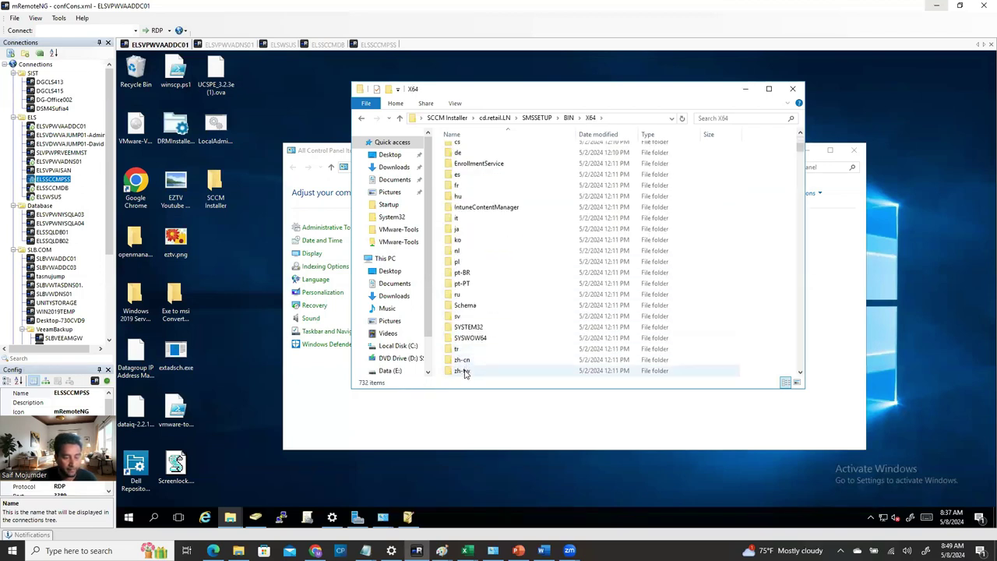
- Check the file name in the Word guide, and locate and select extadsch.exe in the X64 folder
{"action": "left_click", "coordinate": [544, 551]}
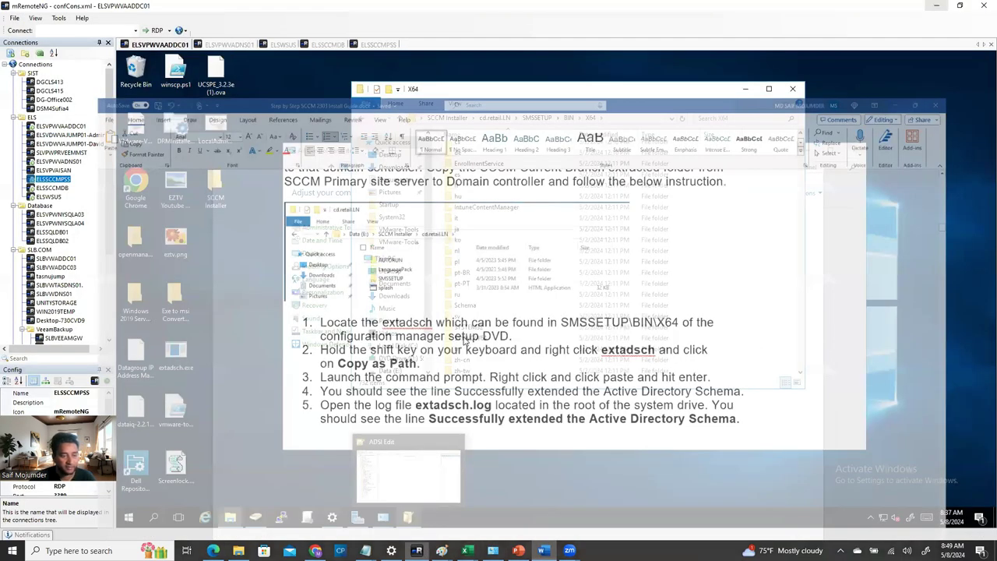
{"action": "key", "text": "e"}
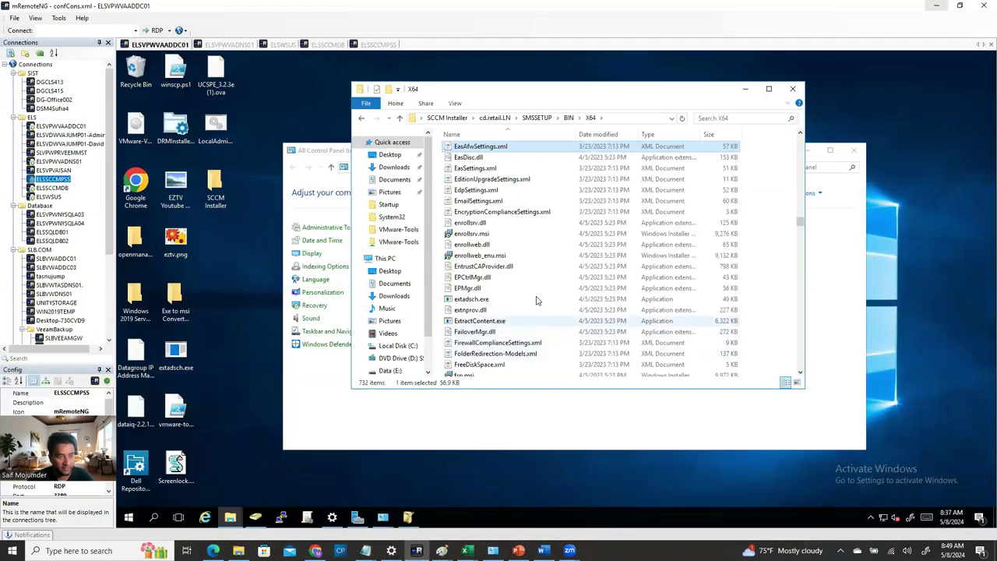
{"action": "key", "text": "Down"}
{"action": "key", "text": "Down"}
{"action": "key", "text": "Down"}
{"action": "key", "text": "Down"}
{"action": "key", "text": "Down"}
{"action": "key", "text": "Down"}
{"action": "key", "text": "Down"}
{"action": "key", "text": "Down"}
{"action": "key", "text": "Down"}
{"action": "key", "text": "Down"}
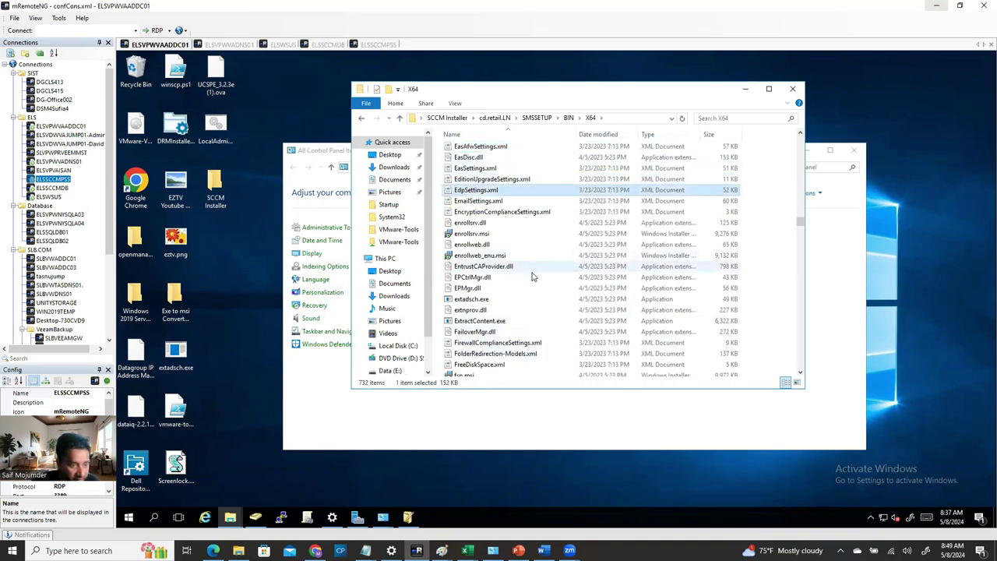
{"action": "key", "text": "Down"}
{"action": "key", "text": "Down"}
{"action": "key", "text": "Down"}
{"action": "key", "text": "Down"}
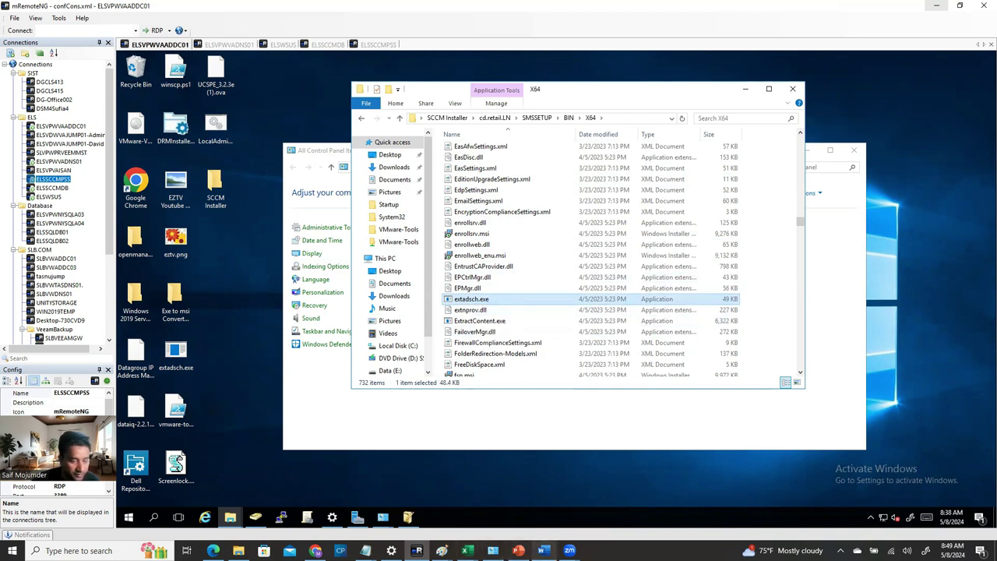
{"action": "left_click", "coordinate": [544, 550]}
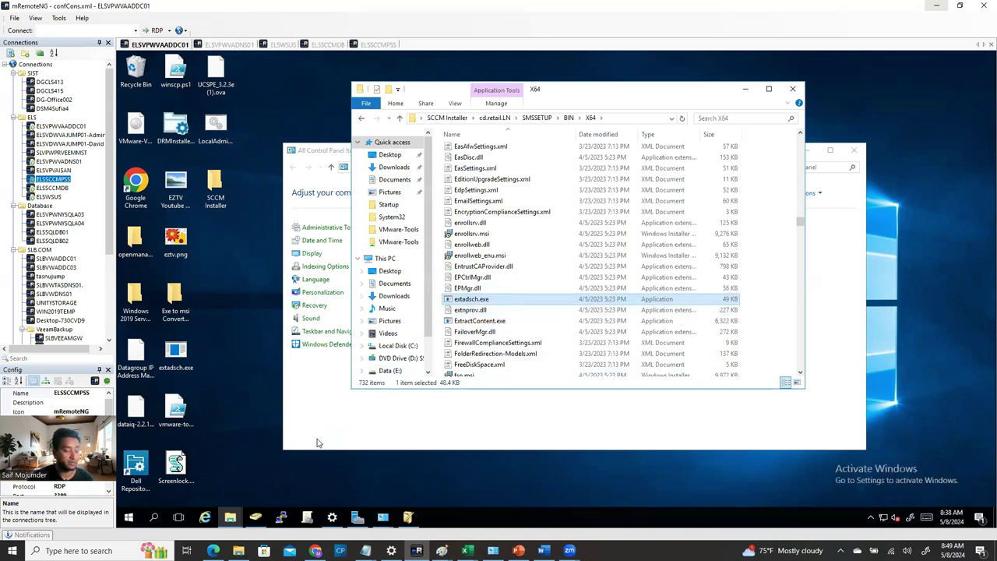
- Search for cmd on the domain controller, run Command Prompt as administrator, and move its window clear of the file list
{"action": "left_click", "coordinate": [154, 517]}
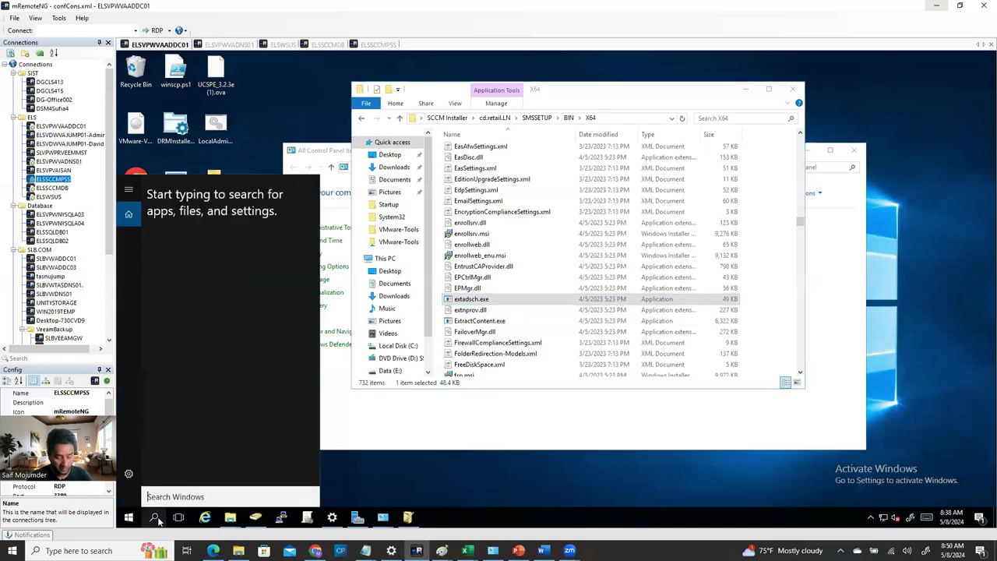
{"action": "type", "text": "cmd"}
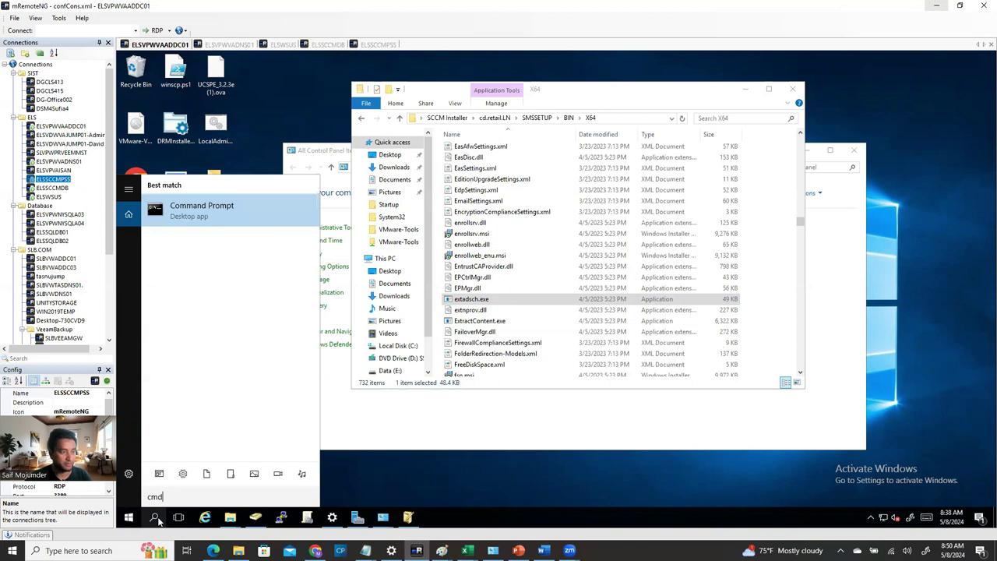
{"action": "right_click", "coordinate": [229, 205]}
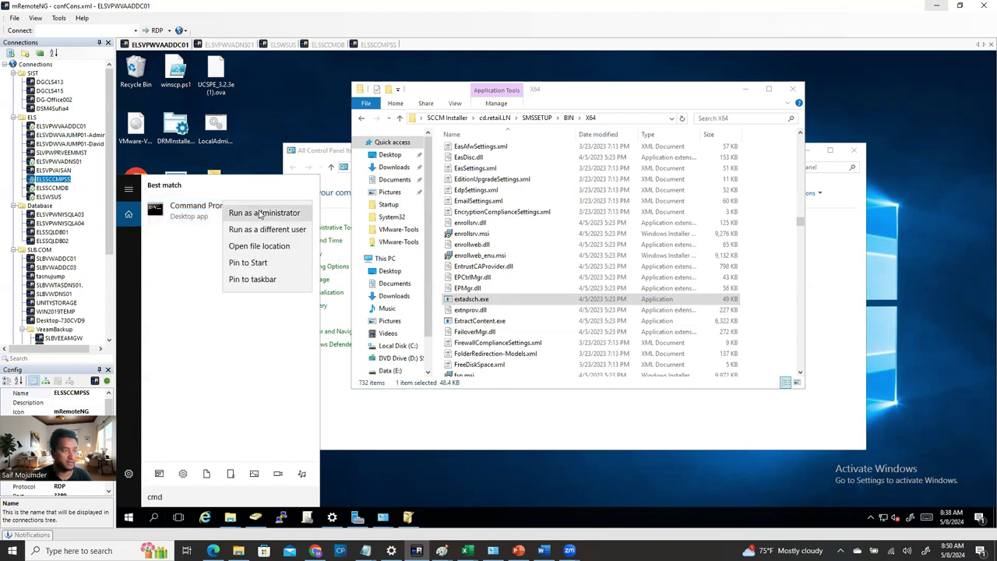
{"action": "left_click", "coordinate": [230, 212]}
{"action": "left_click_drag", "start_coordinate": [436, 125], "coordinate": [864, 191]}
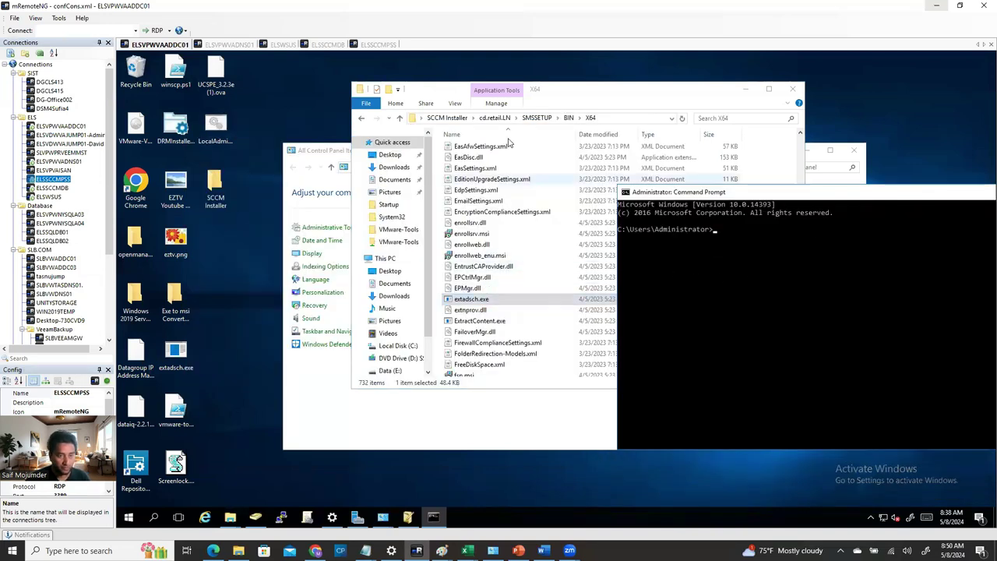
- Copy the full path of extadsch.exe and run it in the elevated Command Prompt to extend the Active Directory schema
{"action": "left_click", "coordinate": [486, 303]}
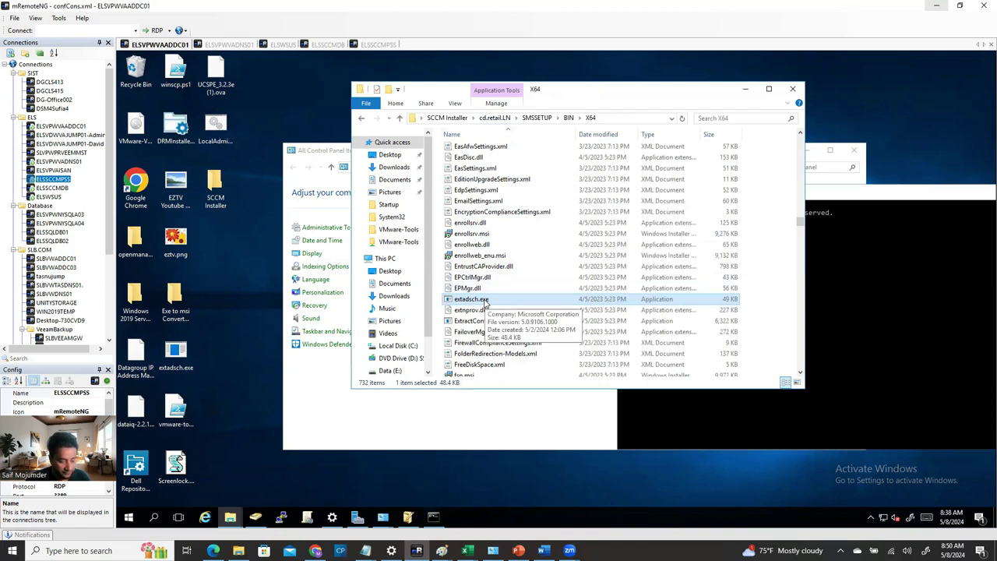
{"action": "right_click", "coordinate": [485, 304]}
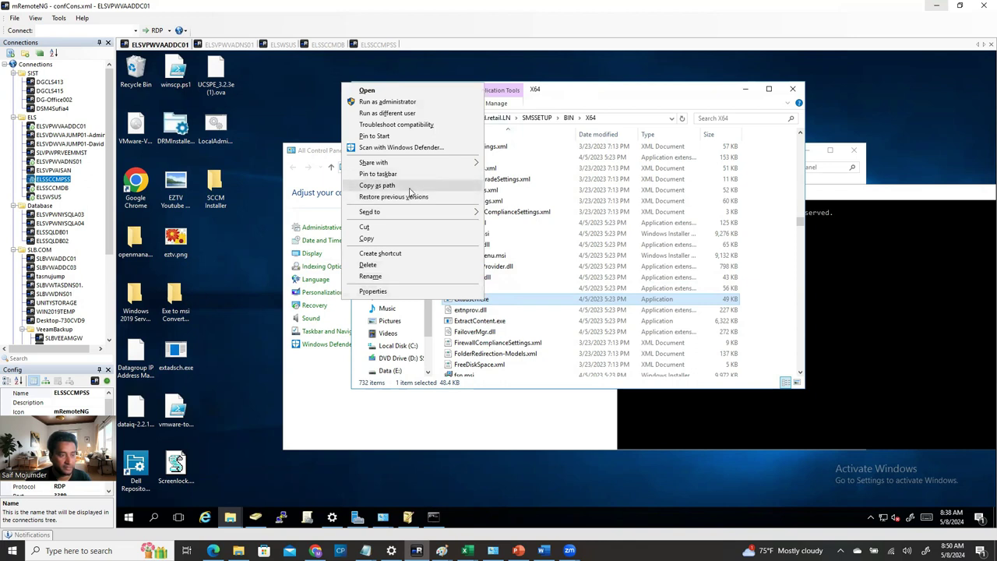
{"action": "left_click", "coordinate": [381, 187]}
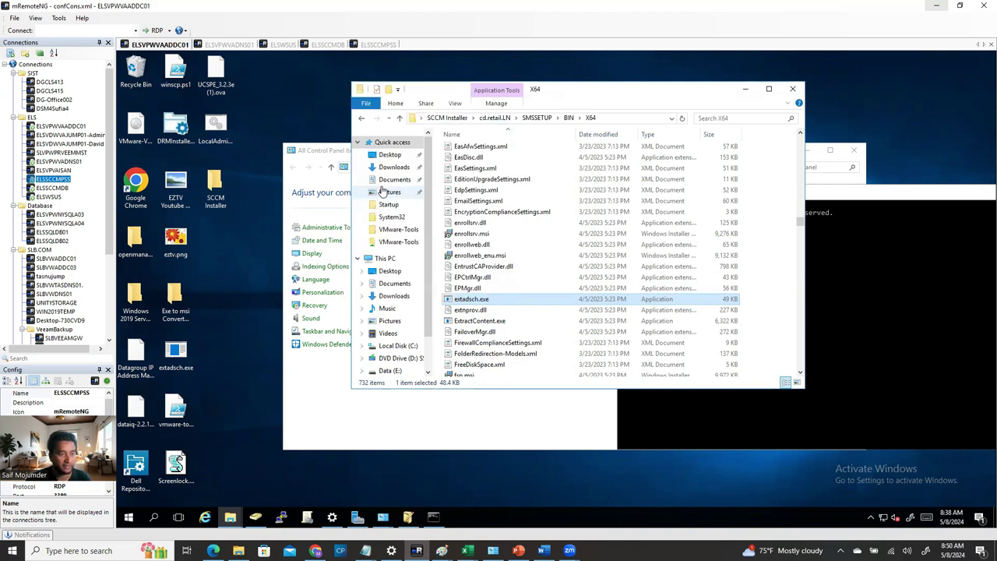
{"action": "left_click", "coordinate": [839, 195]}
{"action": "left_click_drag", "start_coordinate": [746, 200], "coordinate": [542, 161]}
{"action": "key", "text": "ctrl+v"}
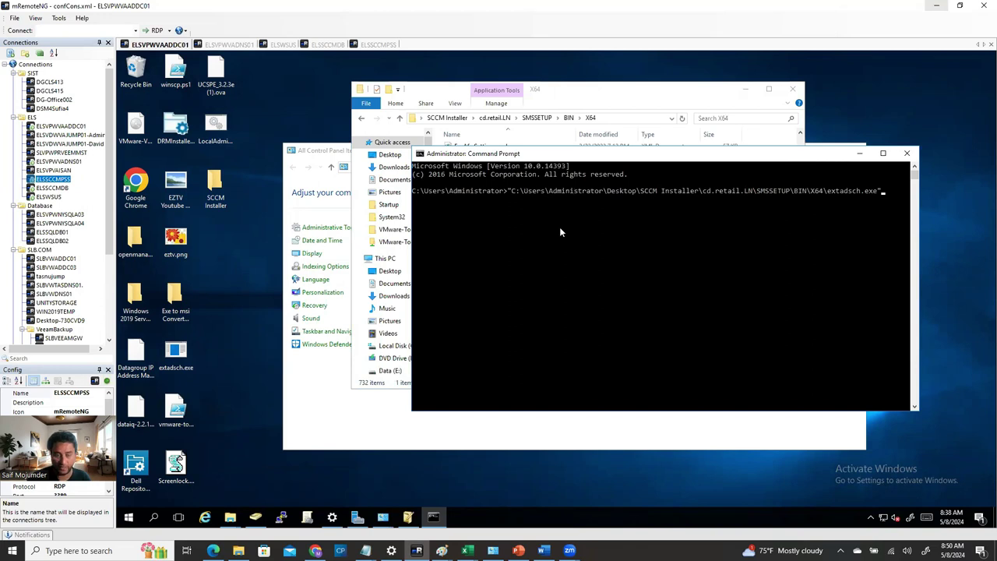
{"action": "key", "text": "Return"}
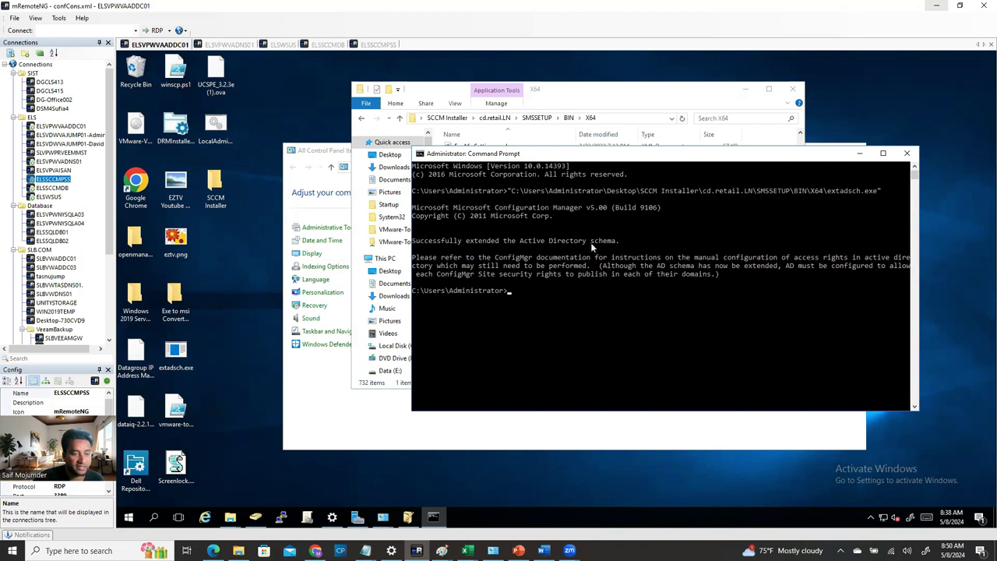
- Close the Command Prompt, the X64 folder window, and the Control Panel window
{"action": "left_click", "coordinate": [906, 152]}
{"action": "left_click", "coordinate": [792, 88]}
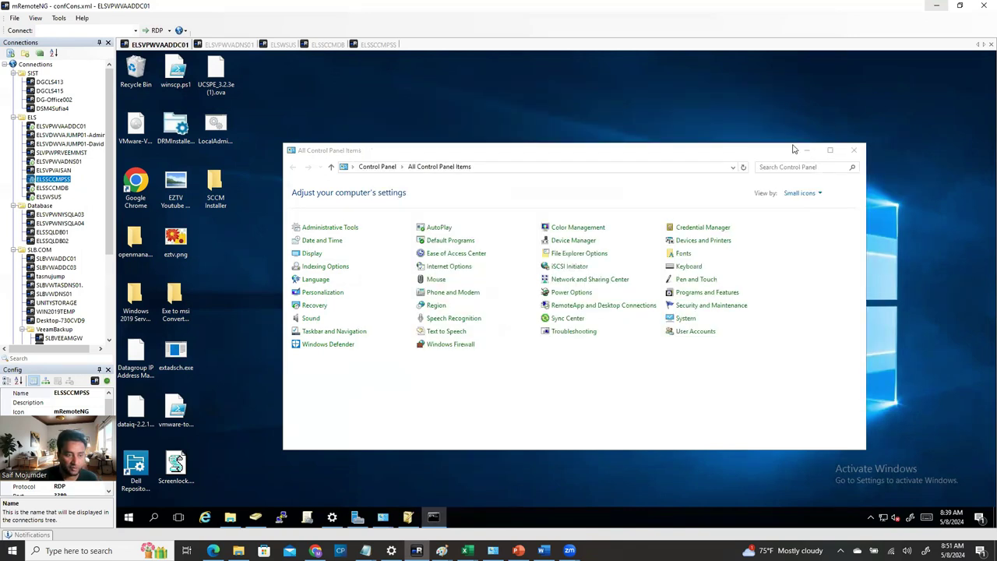
{"action": "left_click", "coordinate": [853, 150]}
- Open ExtADSch.log from the root of Local Disk (C:), read it to the end, then close the log and minimize the folder window
{"action": "left_click", "coordinate": [231, 517]}
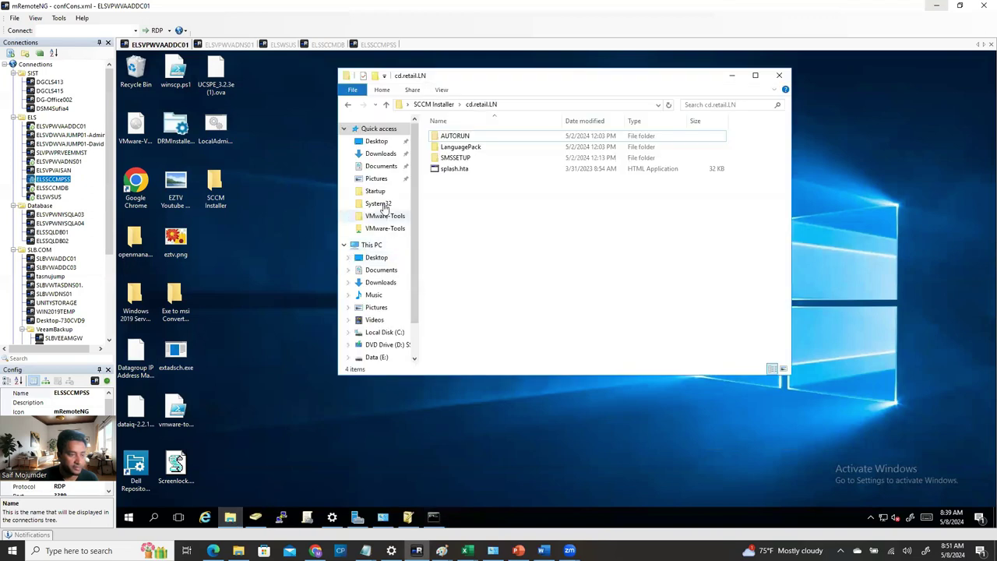
{"action": "left_click", "coordinate": [373, 246]}
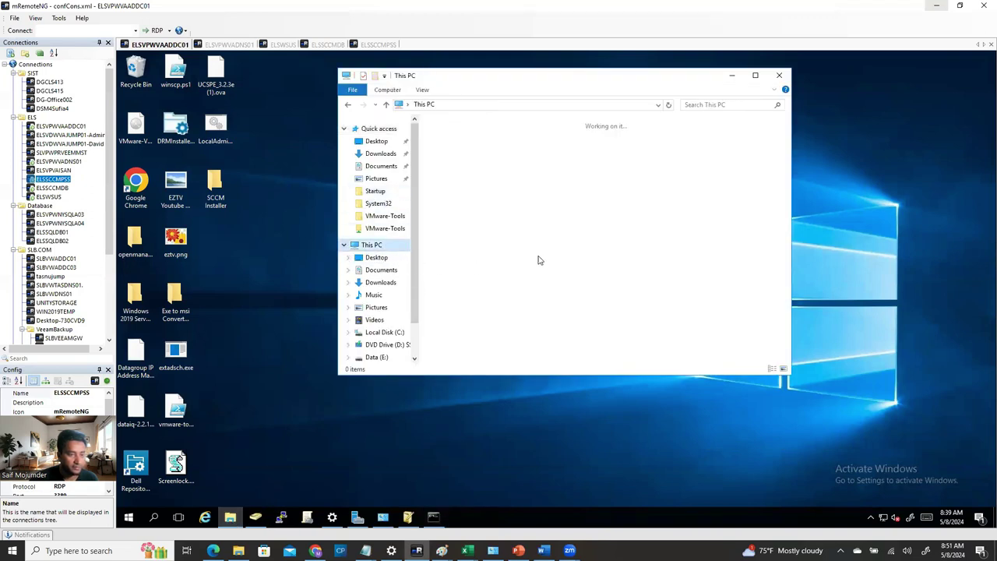
{"action": "double_click", "coordinate": [475, 248]}
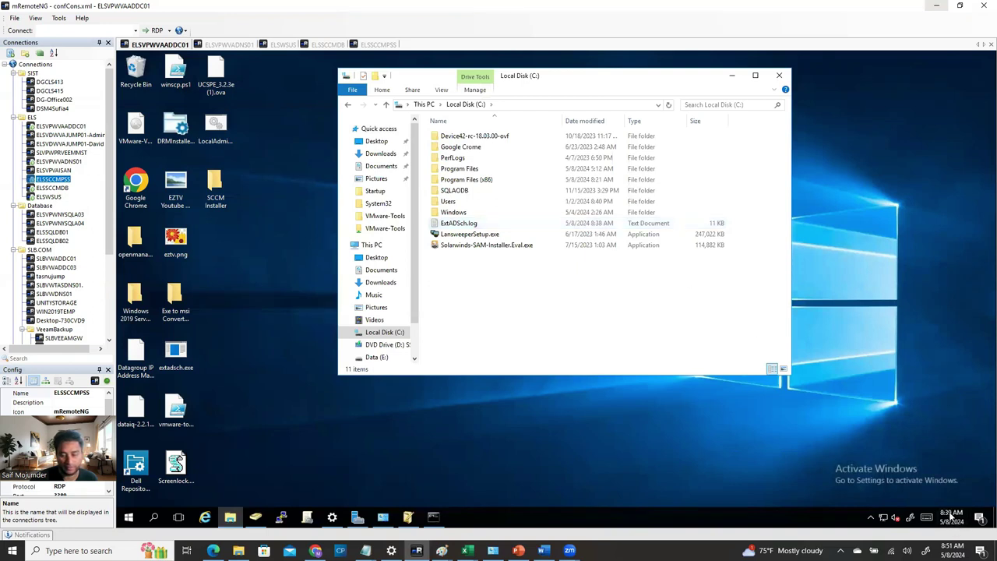
{"action": "double_click", "coordinate": [468, 222]}
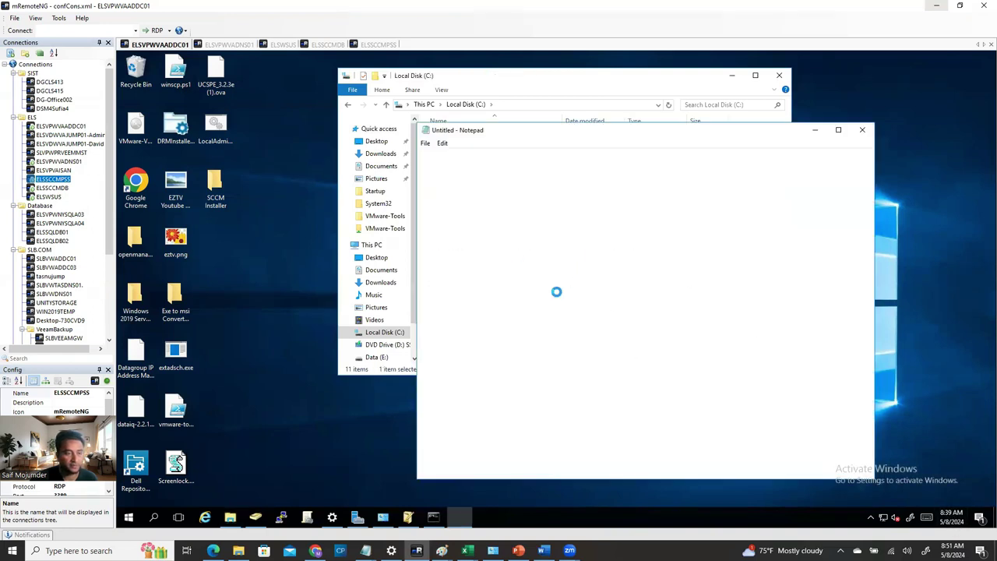
{"action": "left_click_drag", "start_coordinate": [872, 206], "coordinate": [854, 446]}
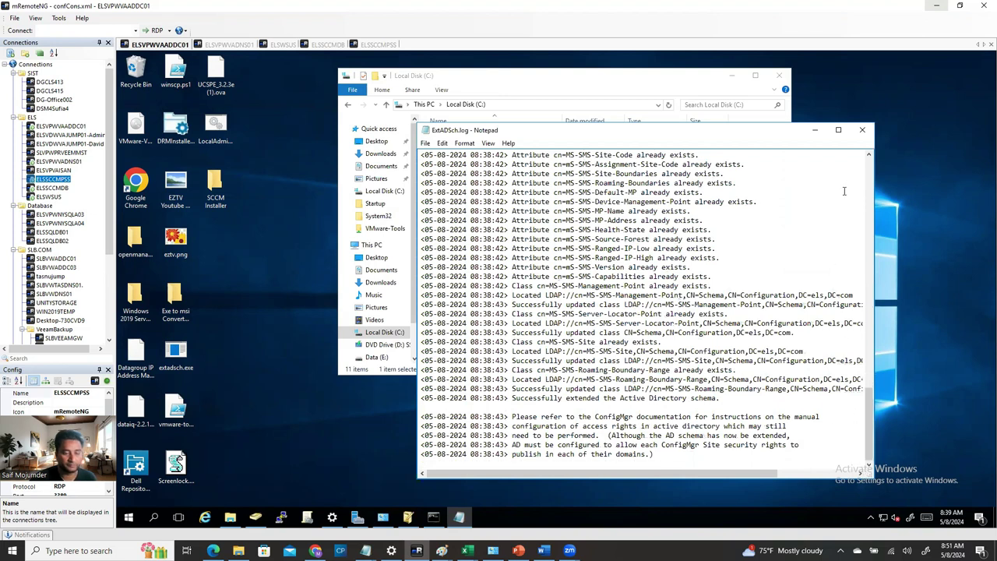
{"action": "left_click", "coordinate": [862, 130]}
{"action": "left_click", "coordinate": [731, 75]}
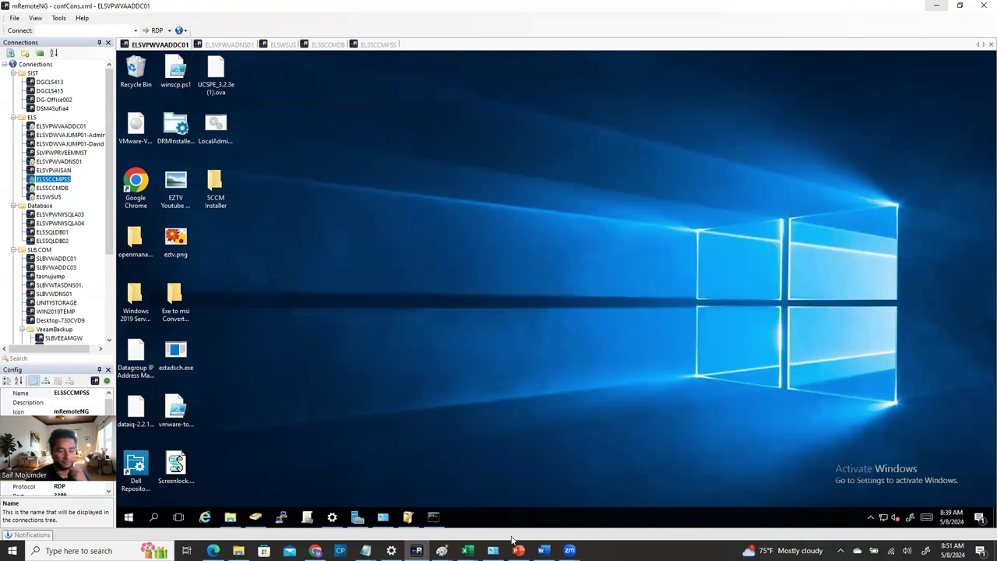
- Switch to the Word guide and review the features and role services listed under Step 6 – Install Web Server IIS
{"action": "left_click", "coordinate": [543, 551]}
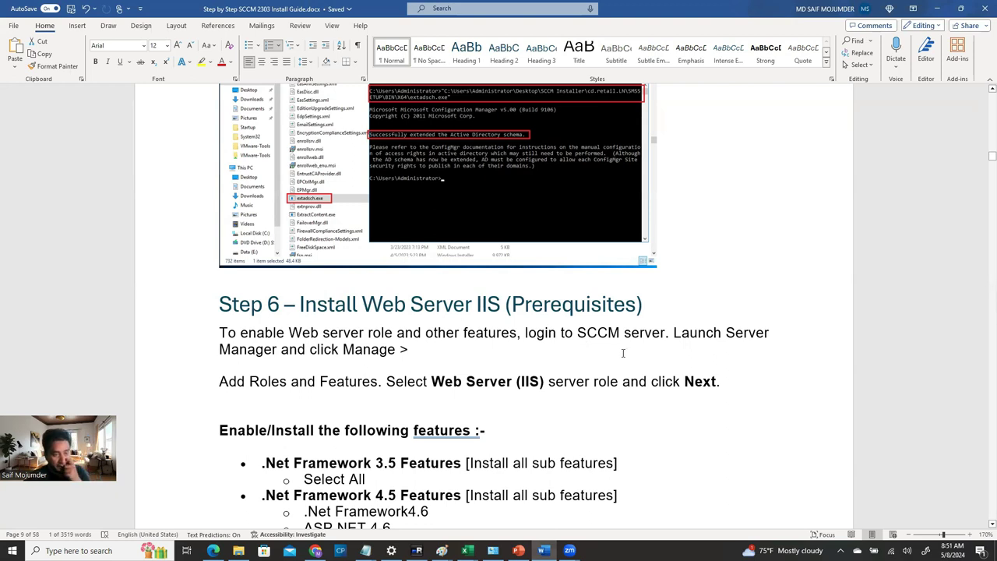
{"action": "scroll", "coordinate": [316, 270], "scroll_direction": "down", "scroll_amount": 4}
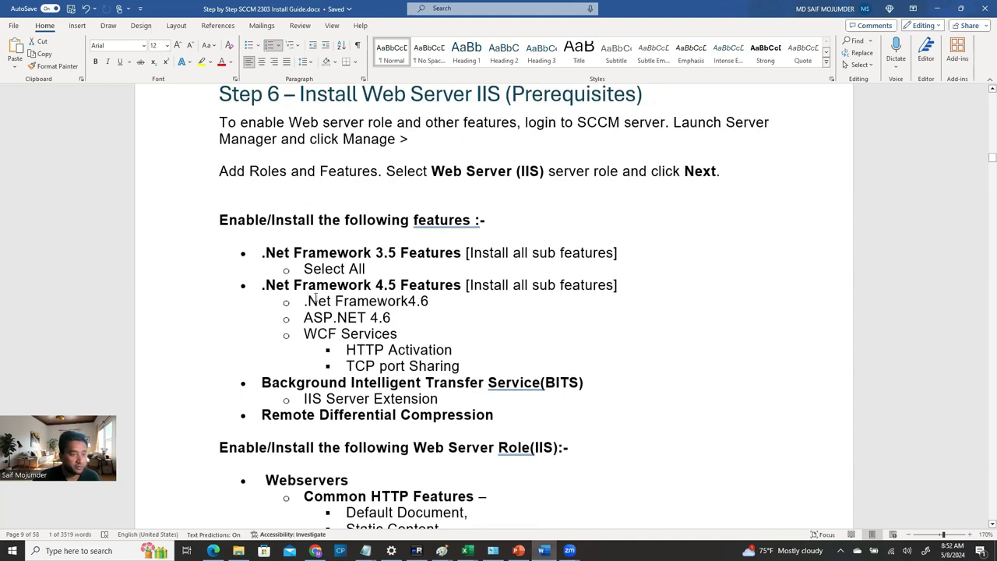
{"action": "scroll", "coordinate": [309, 296], "scroll_direction": "down", "scroll_amount": 5}
{"action": "scroll", "coordinate": [389, 345], "scroll_direction": "down", "scroll_amount": 5}
{"action": "scroll", "coordinate": [393, 357], "scroll_direction": "down", "scroll_amount": 8}
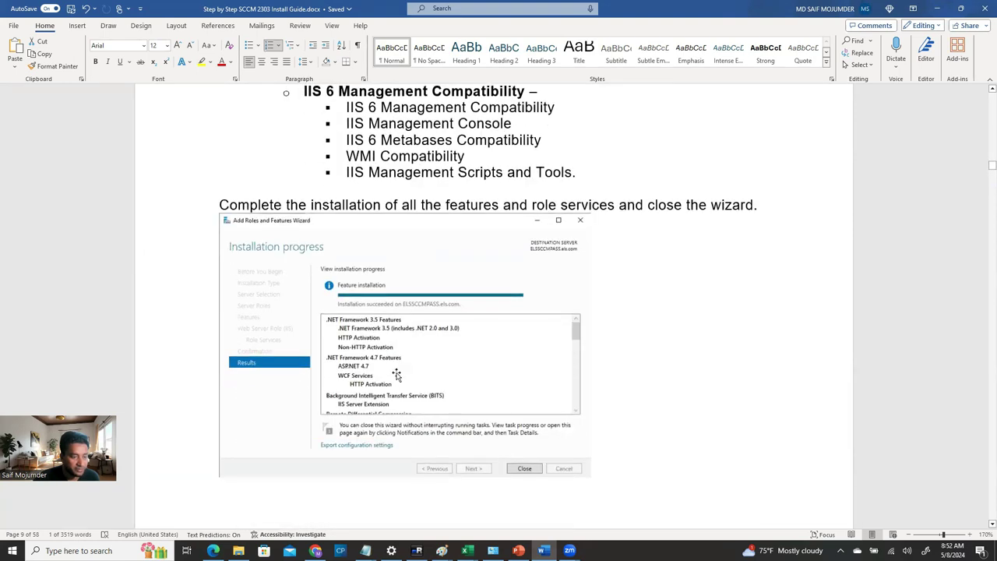
{"action": "scroll", "coordinate": [396, 375], "scroll_direction": "up", "scroll_amount": 10}
{"action": "scroll", "coordinate": [408, 362], "scroll_direction": "up", "scroll_amount": 12}
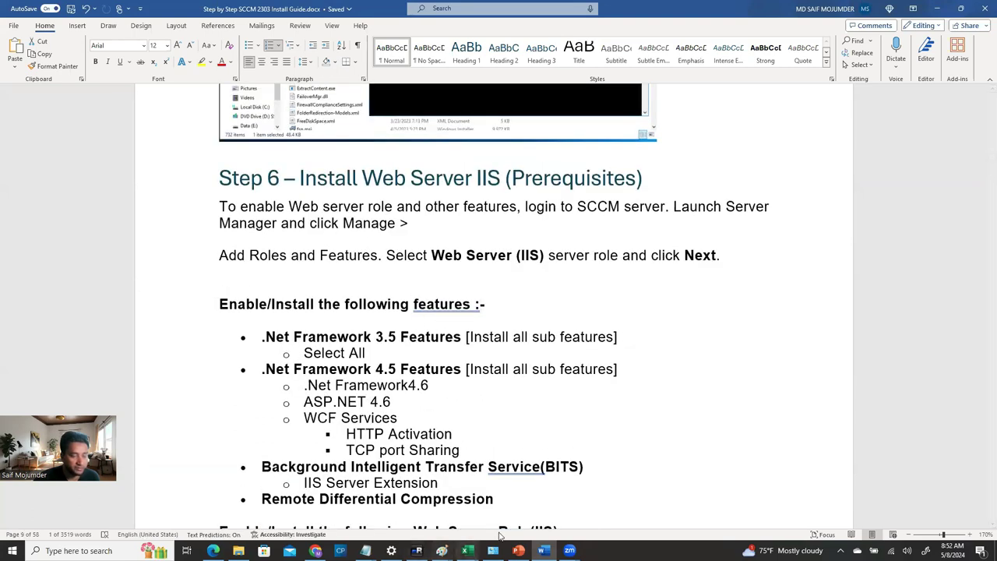
- Switch to mRemoteNG, go to the ELSSCCMPSS session, and bring up its Server Manager
{"action": "left_click", "coordinate": [416, 551]}
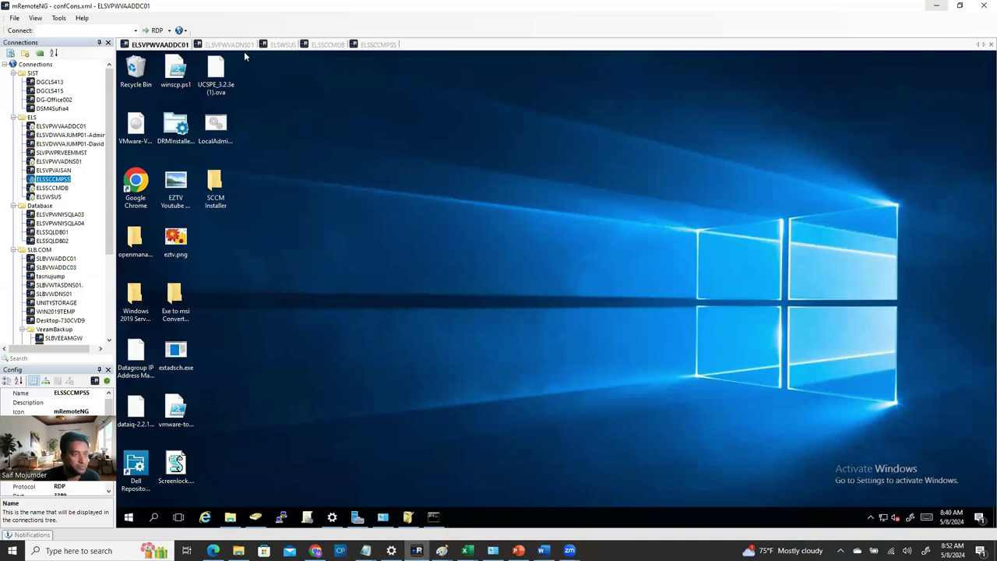
{"action": "left_click", "coordinate": [372, 45]}
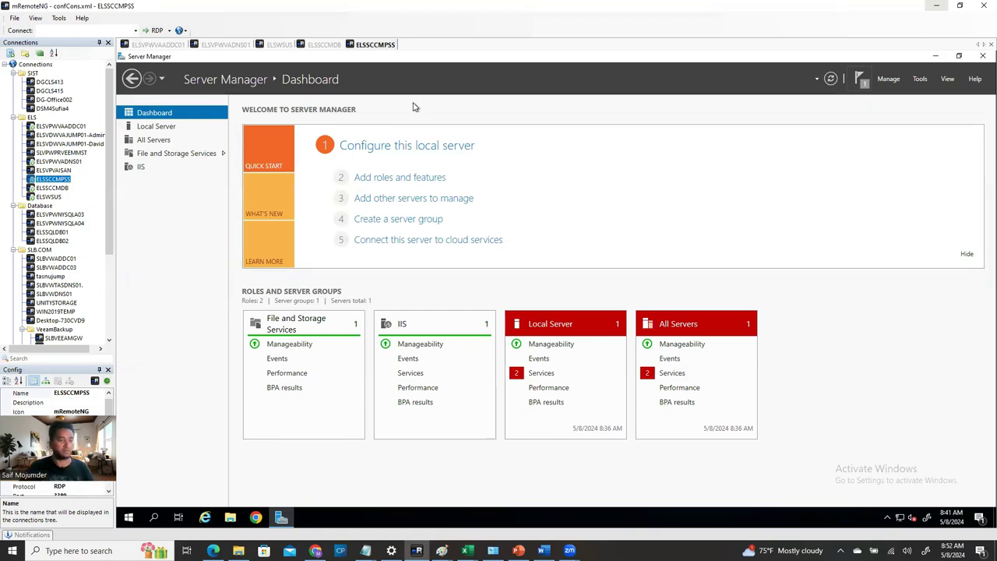
{"action": "left_click", "coordinate": [935, 56]}
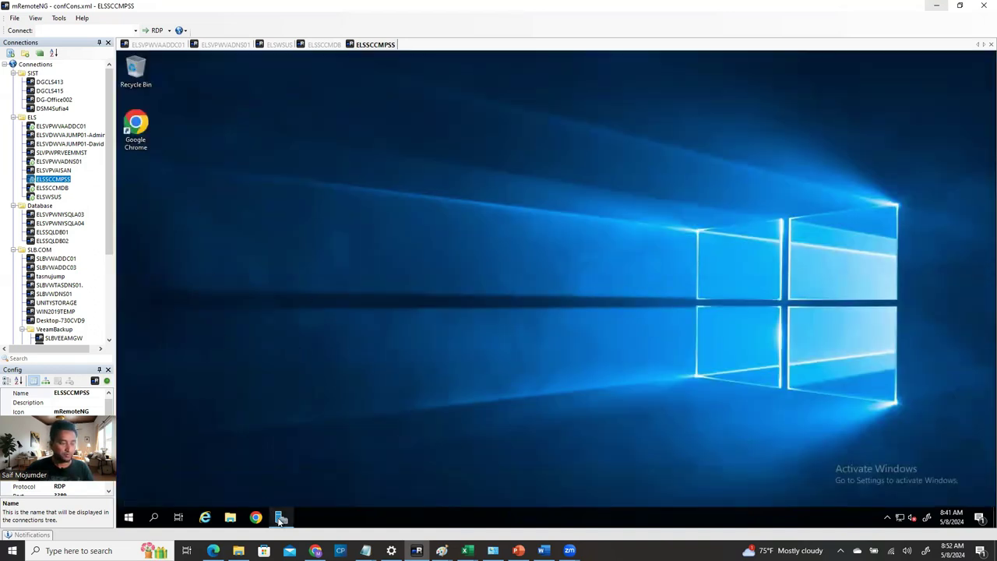
{"action": "left_click", "coordinate": [281, 518]}
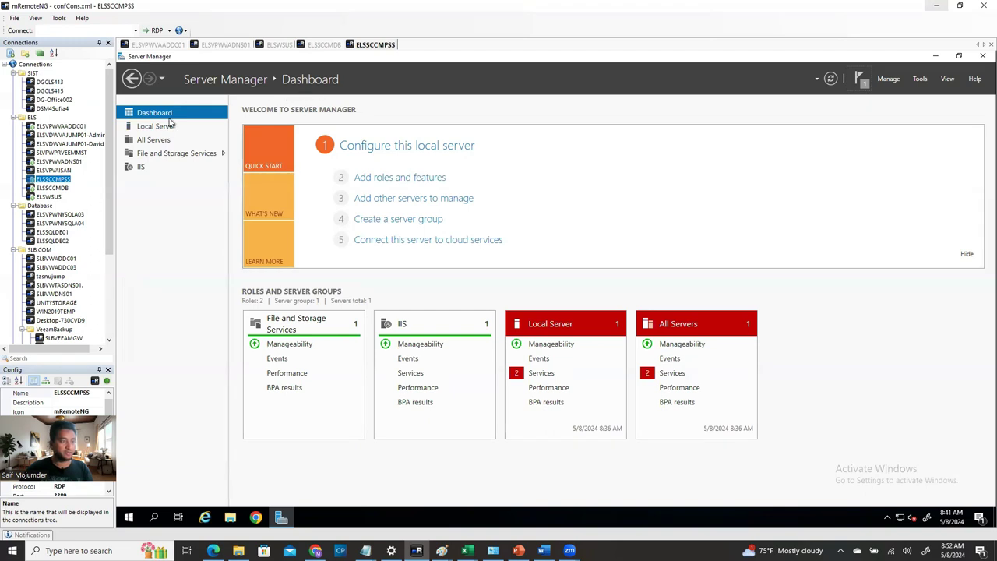
- Start the Add Roles and Features Wizard and advance to feature selection, keeping the role-based installation type and the default destination server
{"action": "left_click", "coordinate": [395, 179]}
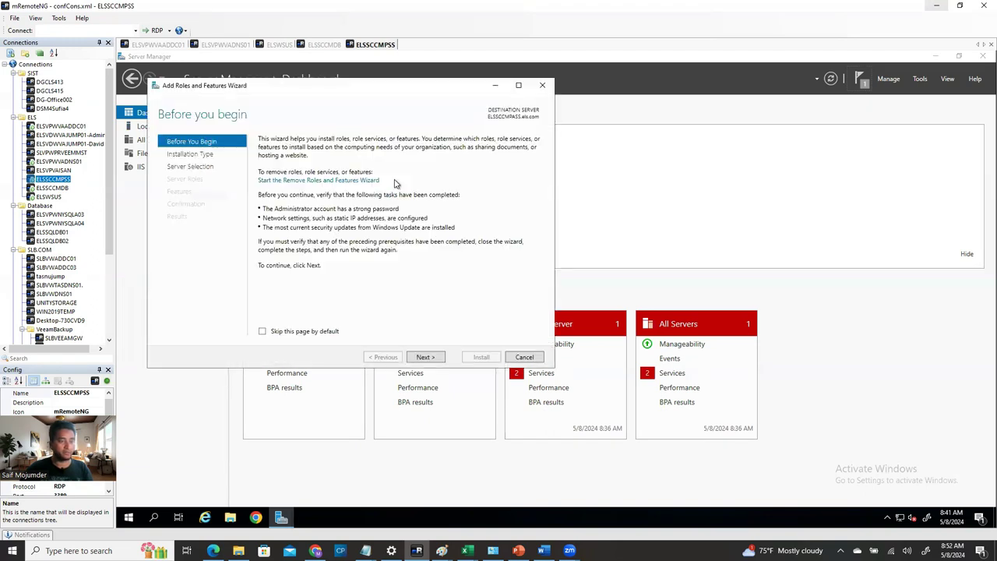
{"action": "left_click", "coordinate": [421, 358]}
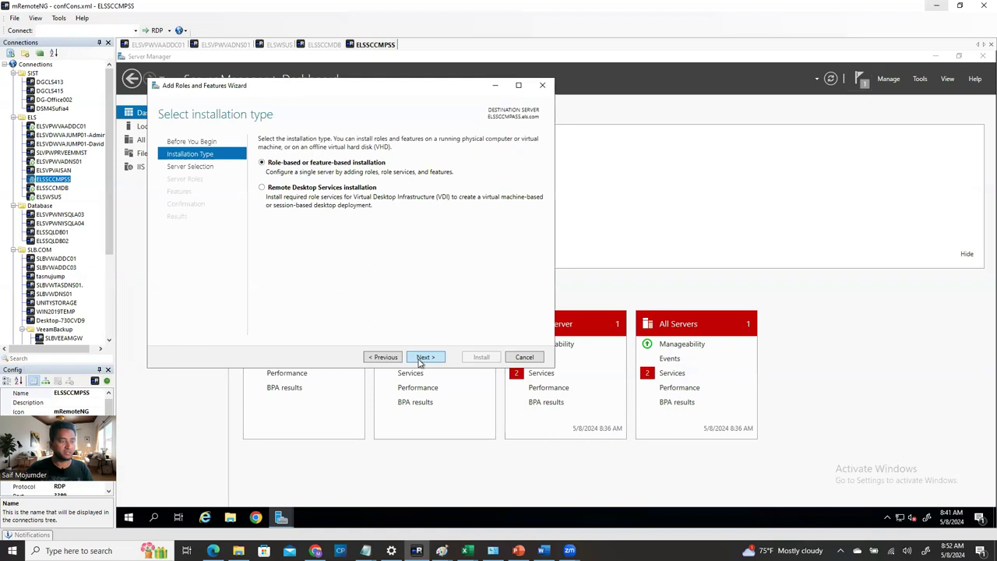
{"action": "left_click", "coordinate": [421, 358]}
{"action": "left_click", "coordinate": [421, 360]}
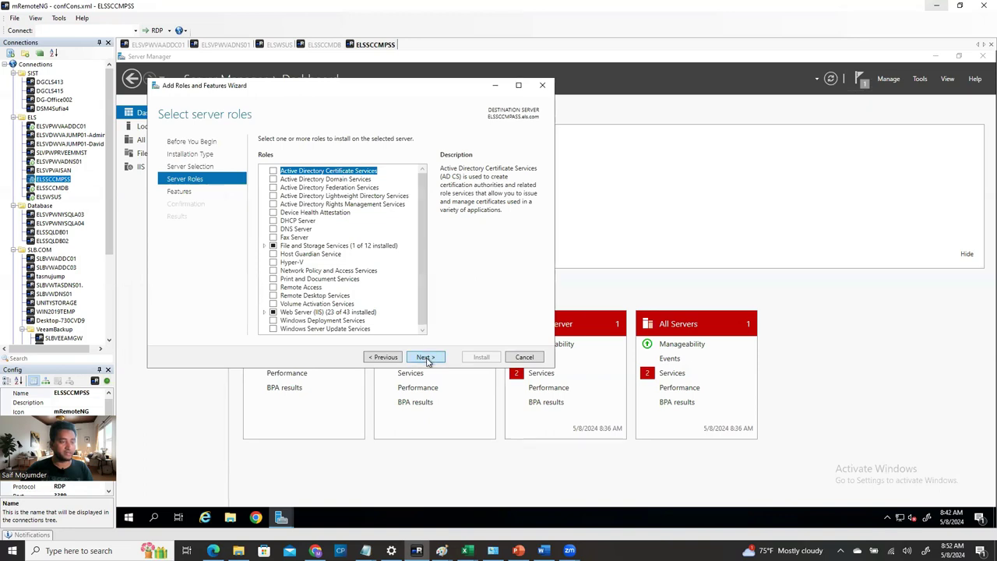
{"action": "left_click", "coordinate": [426, 359]}
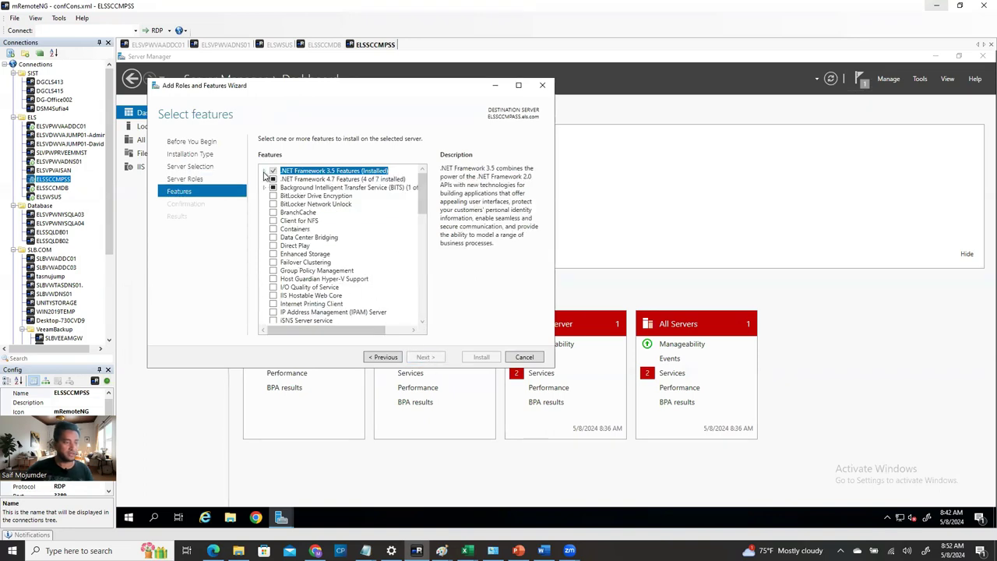
- Examine the .NET Framework 3.5, .NET Framework 4.7, WCF Services, BITS and remaining entries in the features list against the guide
{"action": "left_click", "coordinate": [264, 171]}
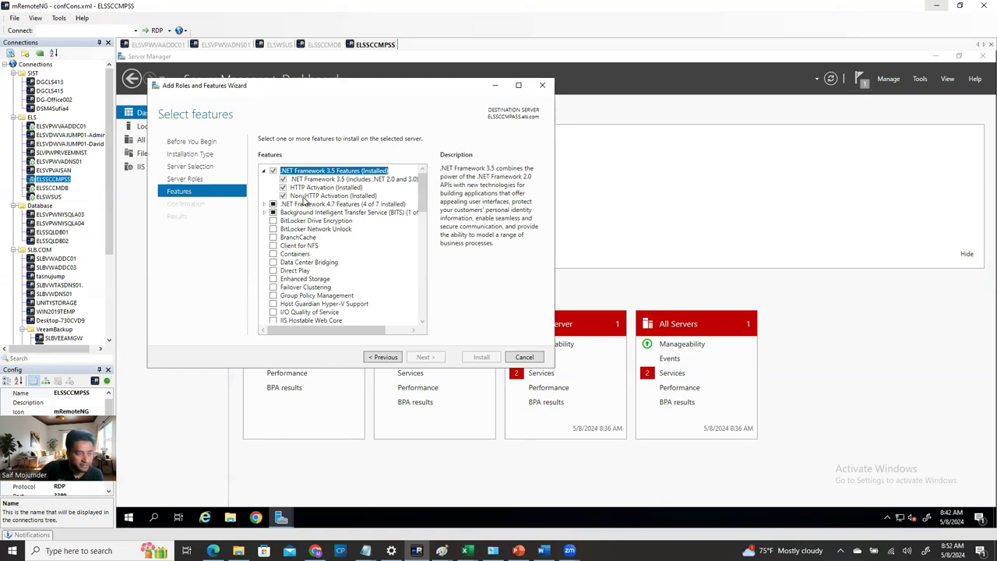
{"action": "left_click", "coordinate": [263, 203]}
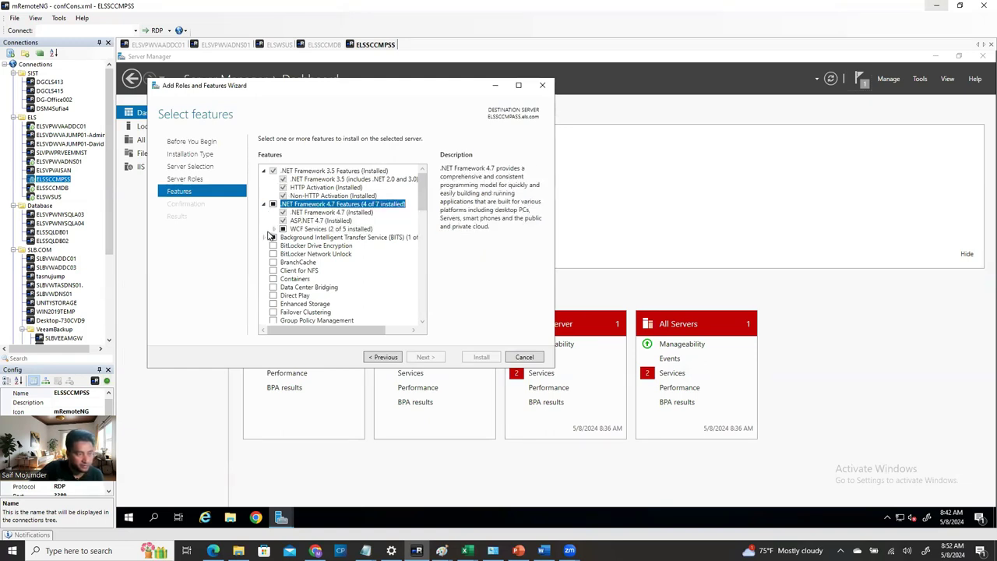
{"action": "left_click", "coordinate": [263, 237]}
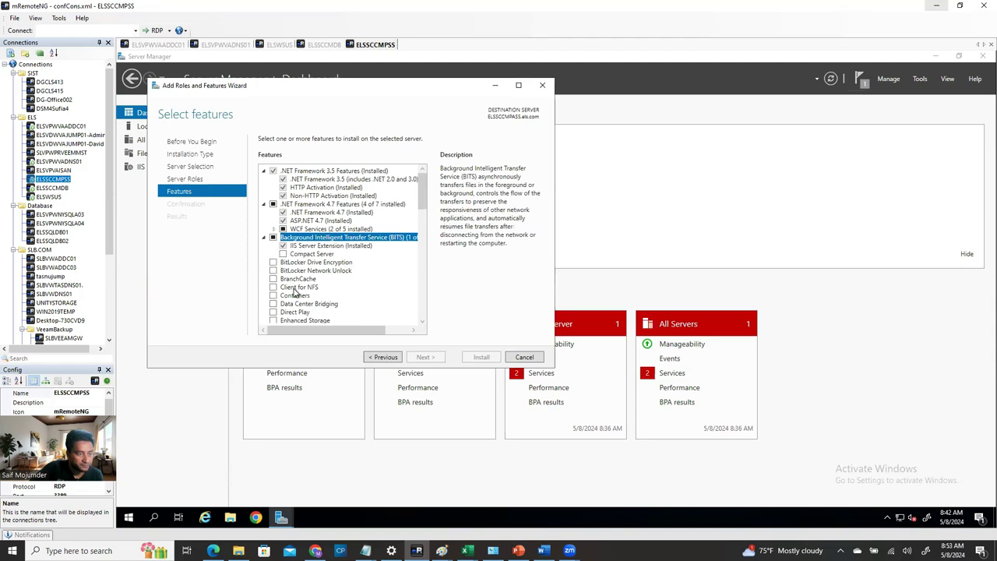
{"action": "scroll", "coordinate": [295, 292], "scroll_direction": "down", "scroll_amount": 3}
{"action": "scroll", "coordinate": [298, 288], "scroll_direction": "up", "scroll_amount": 2}
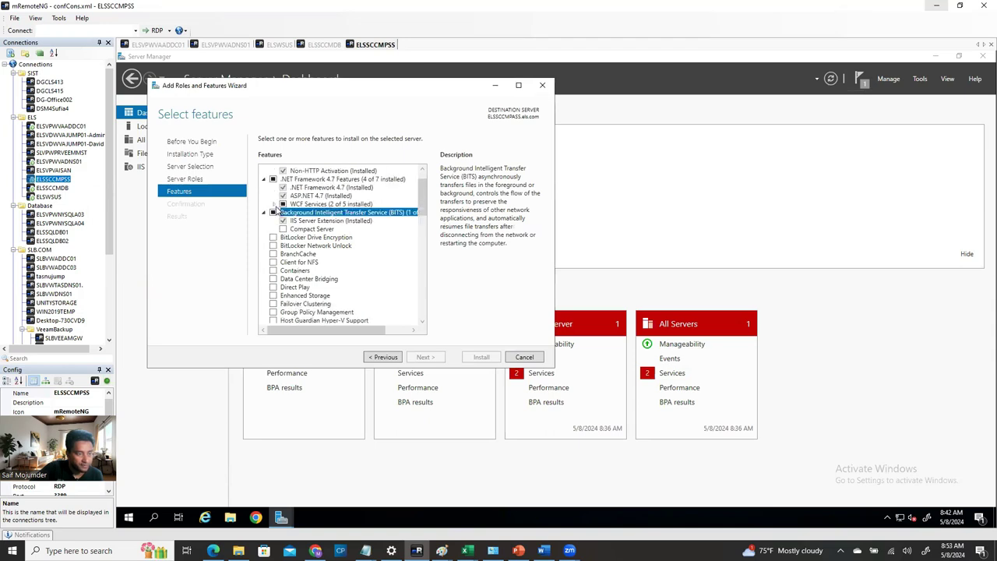
{"action": "left_click", "coordinate": [273, 204]}
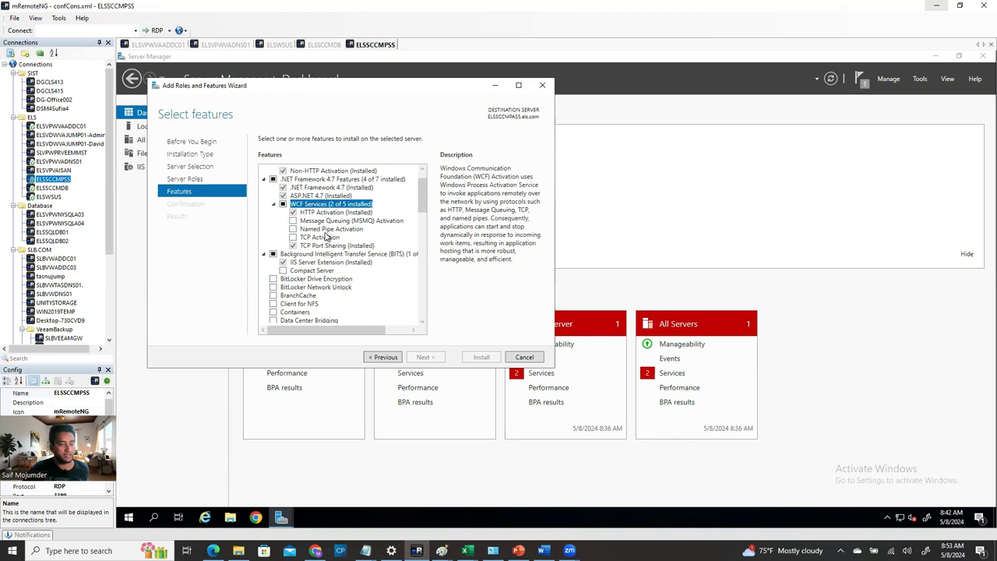
{"action": "scroll", "coordinate": [305, 272], "scroll_direction": "down", "scroll_amount": 10}
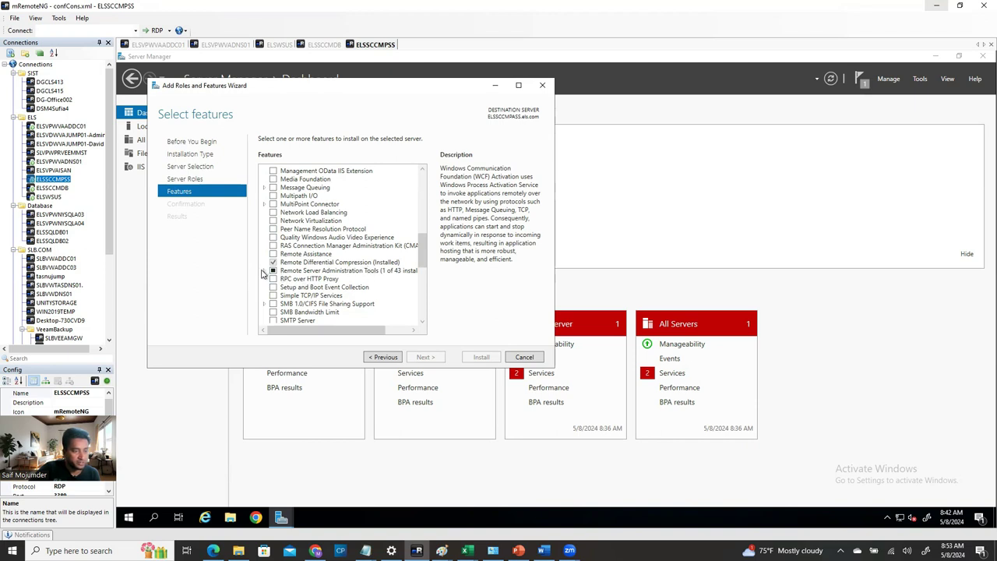
{"action": "scroll", "coordinate": [350, 306], "scroll_direction": "down", "scroll_amount": 8}
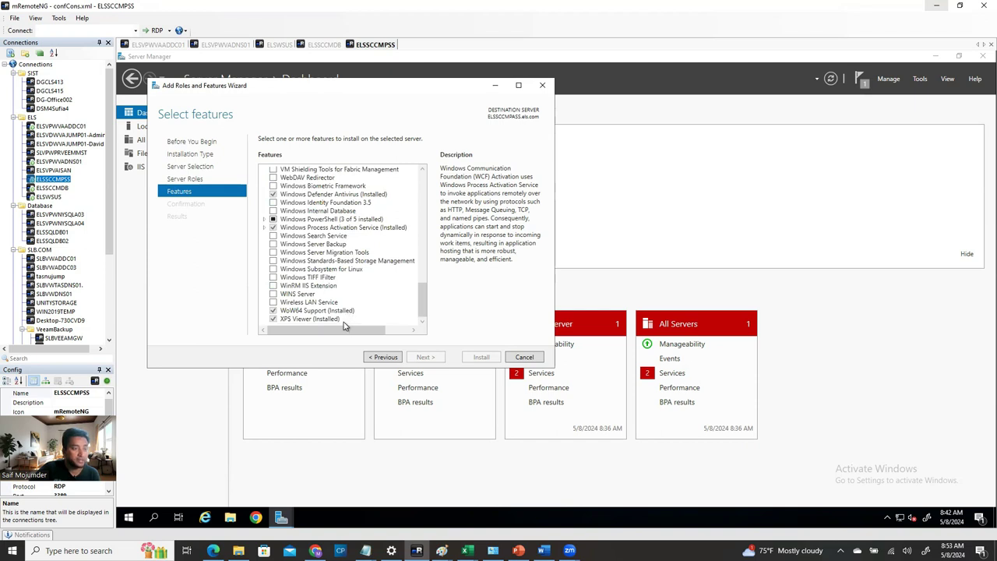
- Return to the server roles and examine the Common HTTP Features and Health and Diagnostics services under Web Server (IIS)
{"action": "left_click", "coordinate": [192, 180]}
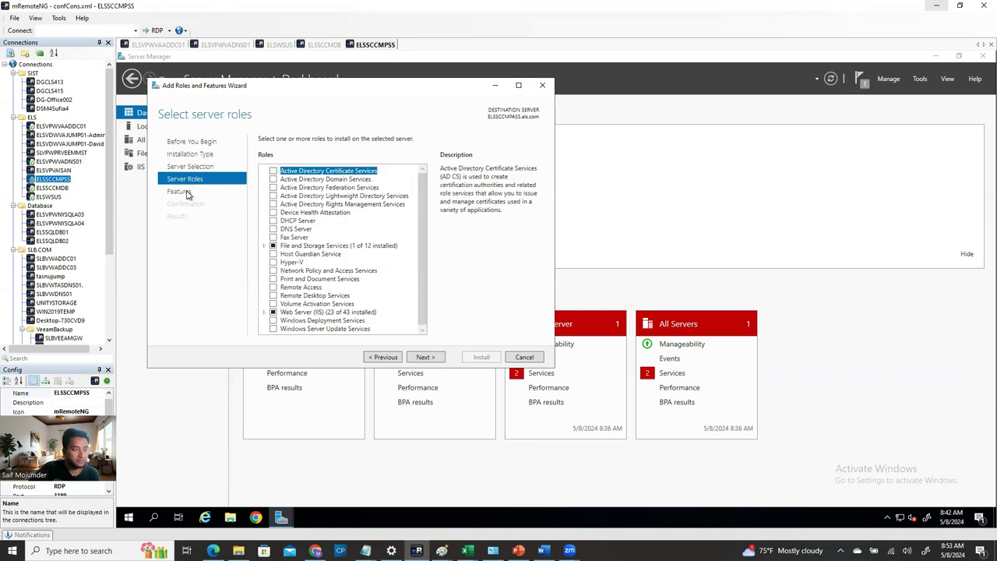
{"action": "left_click", "coordinate": [187, 192]}
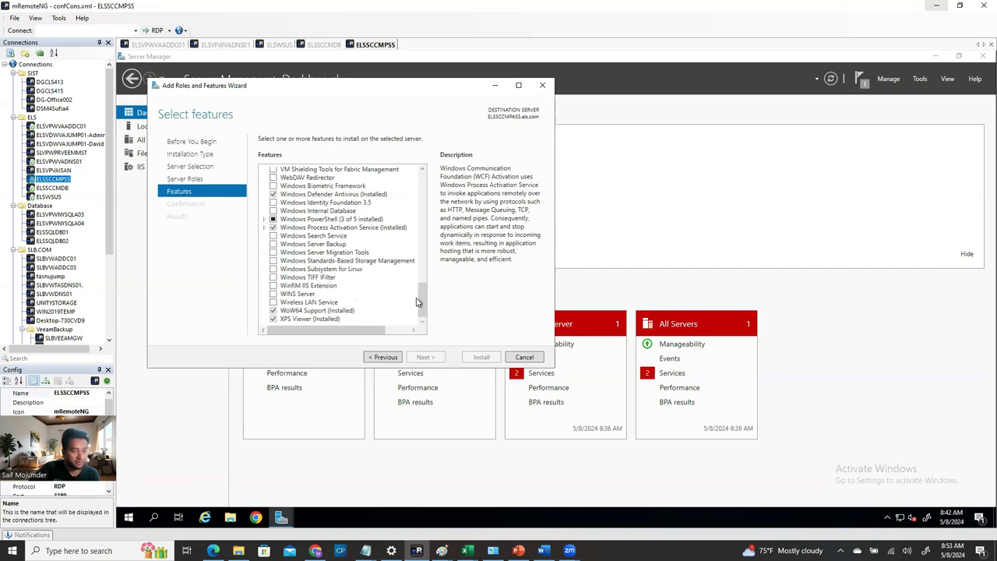
{"action": "left_click", "coordinate": [198, 180]}
{"action": "left_click", "coordinate": [343, 312]}
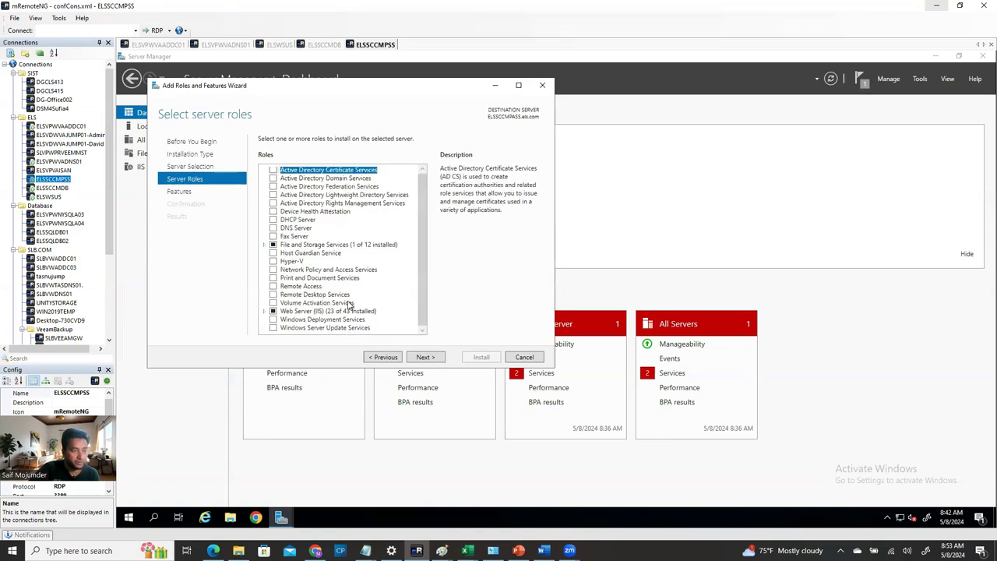
{"action": "left_click", "coordinate": [264, 313]}
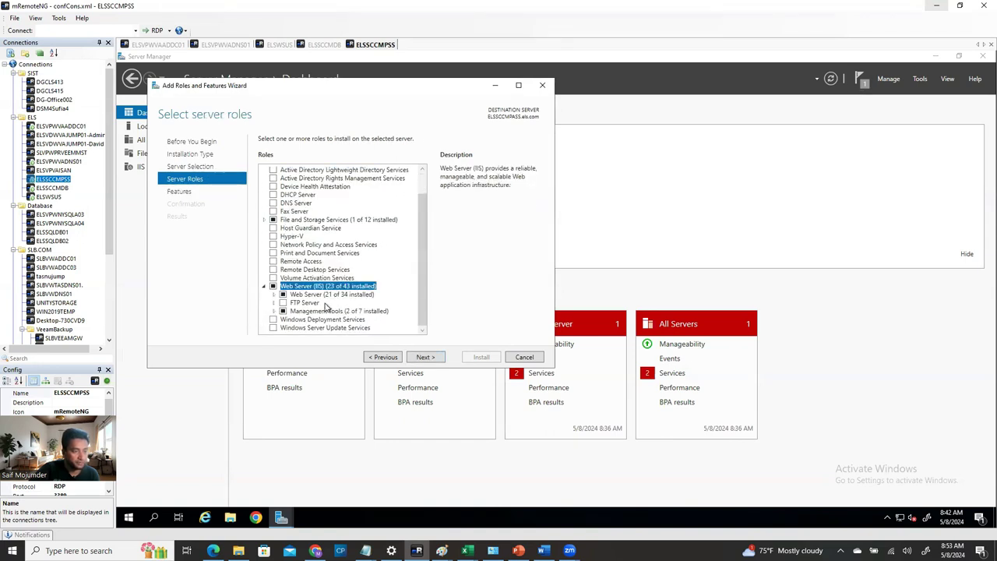
{"action": "double_click", "coordinate": [304, 295]}
{"action": "scroll", "coordinate": [366, 311], "scroll_direction": "down", "scroll_amount": 2}
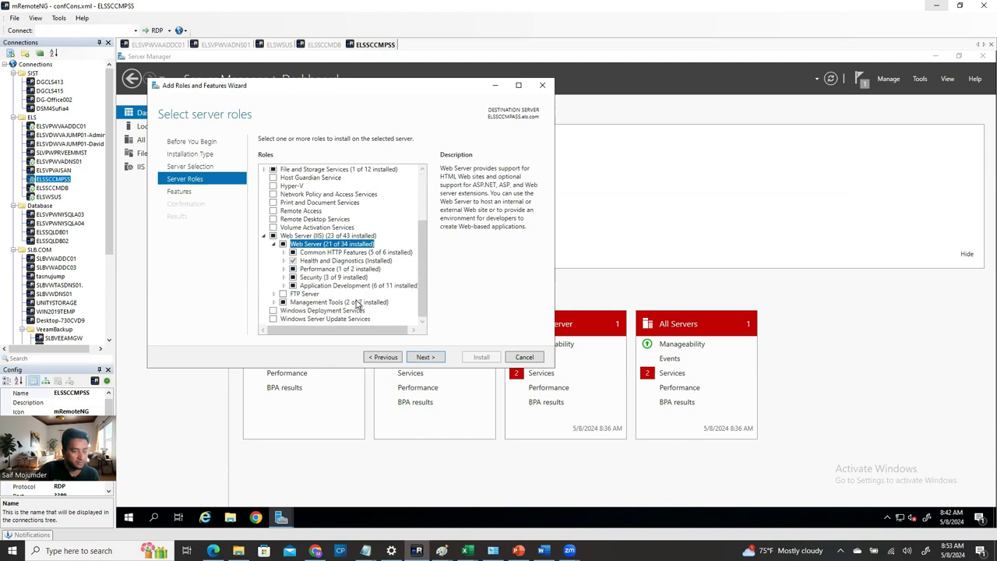
{"action": "left_click", "coordinate": [283, 254]}
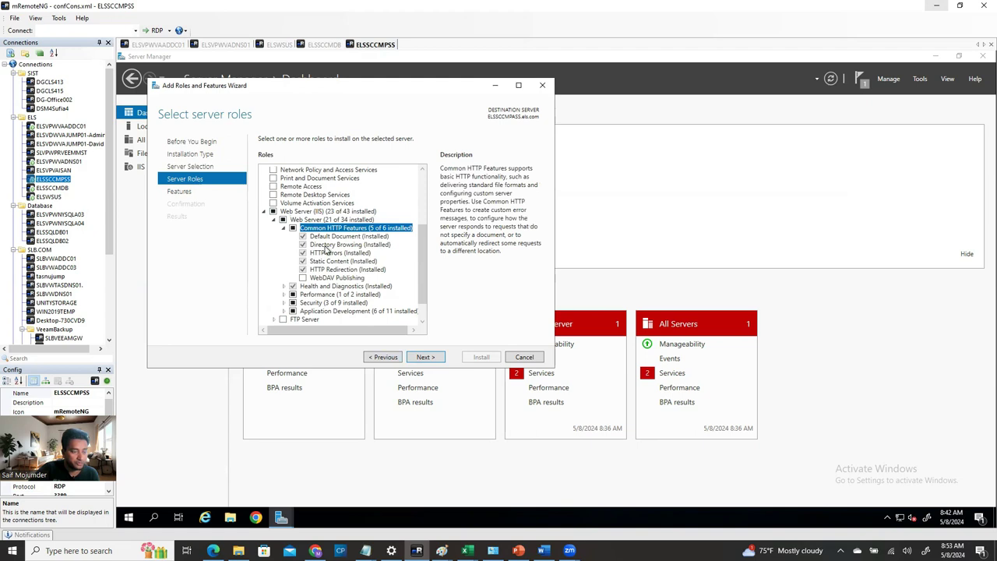
{"action": "left_click", "coordinate": [283, 286]}
{"action": "scroll", "coordinate": [350, 297], "scroll_direction": "down", "scroll_amount": 2}
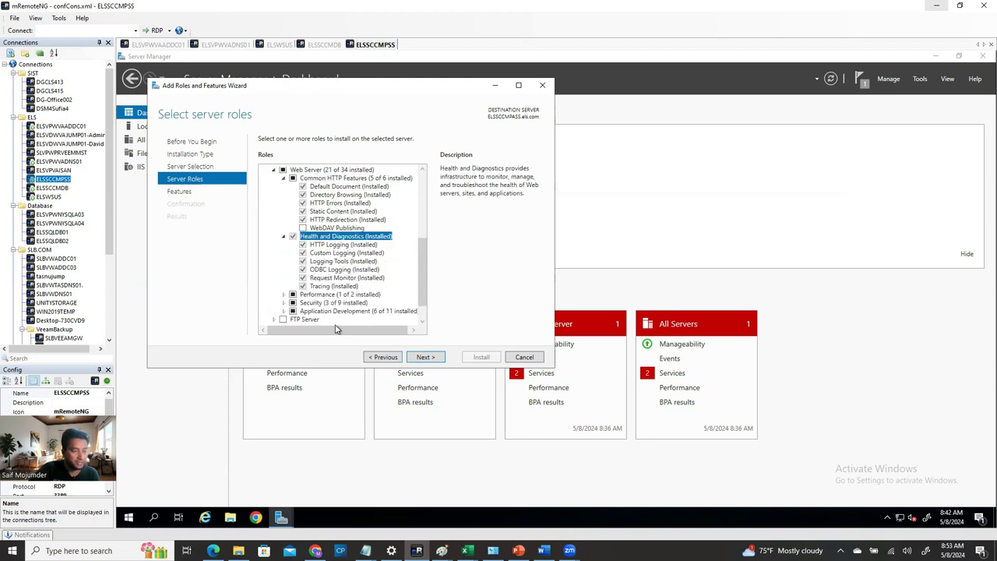
- Examine the Performance, Security and Application Development role services under Web Server
{"action": "left_click", "coordinate": [284, 294]}
{"action": "scroll", "coordinate": [293, 284], "scroll_direction": "down", "scroll_amount": 2}
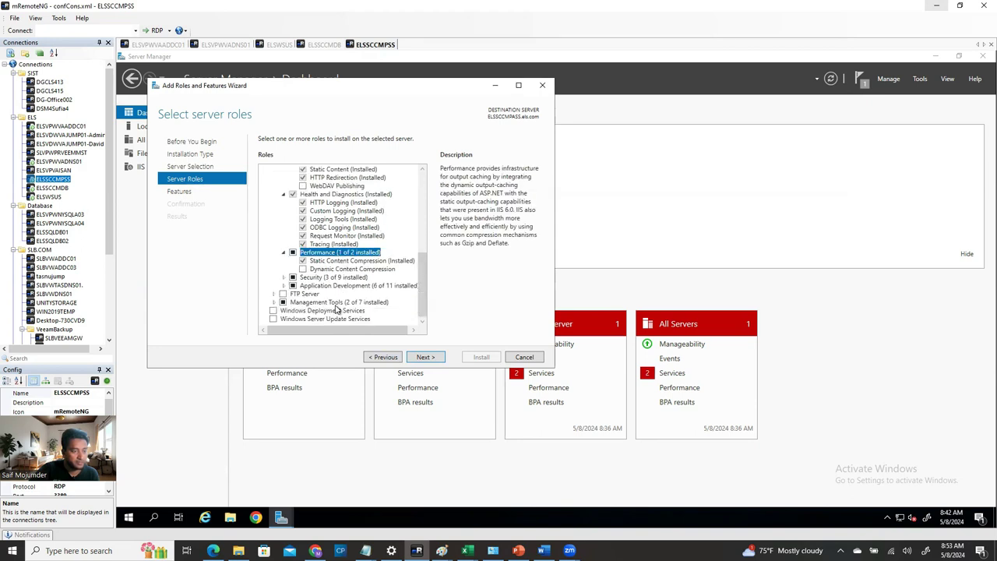
{"action": "left_click", "coordinate": [285, 278]}
{"action": "scroll", "coordinate": [341, 303], "scroll_direction": "down", "scroll_amount": 3}
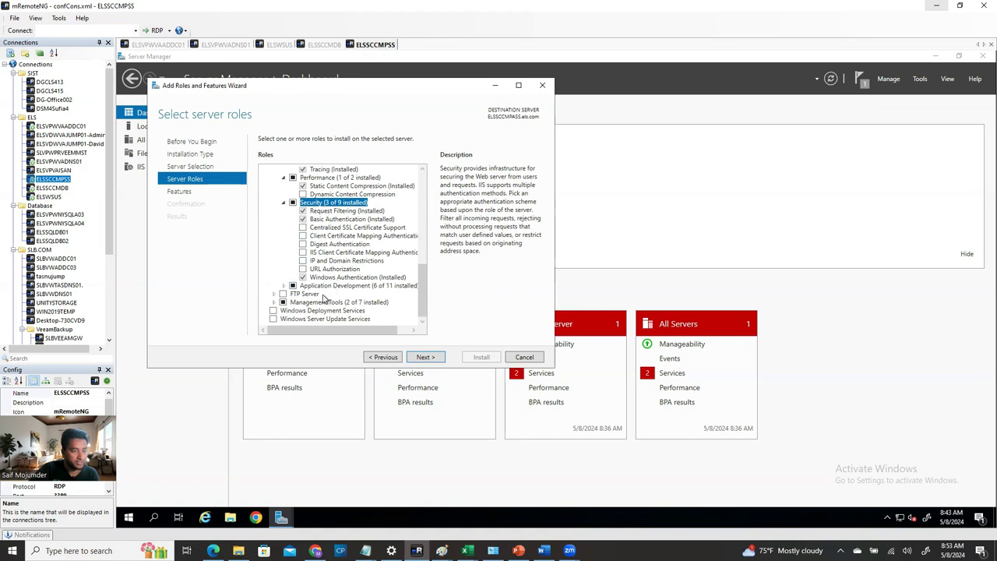
{"action": "left_click", "coordinate": [285, 286]}
{"action": "scroll", "coordinate": [344, 304], "scroll_direction": "down", "scroll_amount": 2}
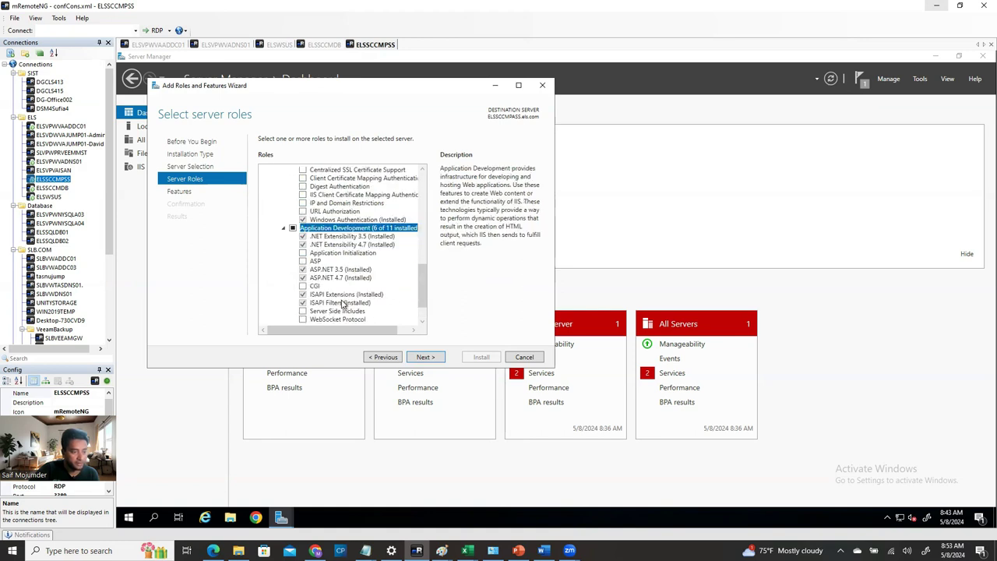
- Select IIS 6 Management Console, IIS 6 Scripting Tools and IIS 6 WMI Compatibility under the Web Server's IIS 6 Management Compatibility
{"action": "scroll", "coordinate": [348, 278], "scroll_direction": "down", "scroll_amount": 1}
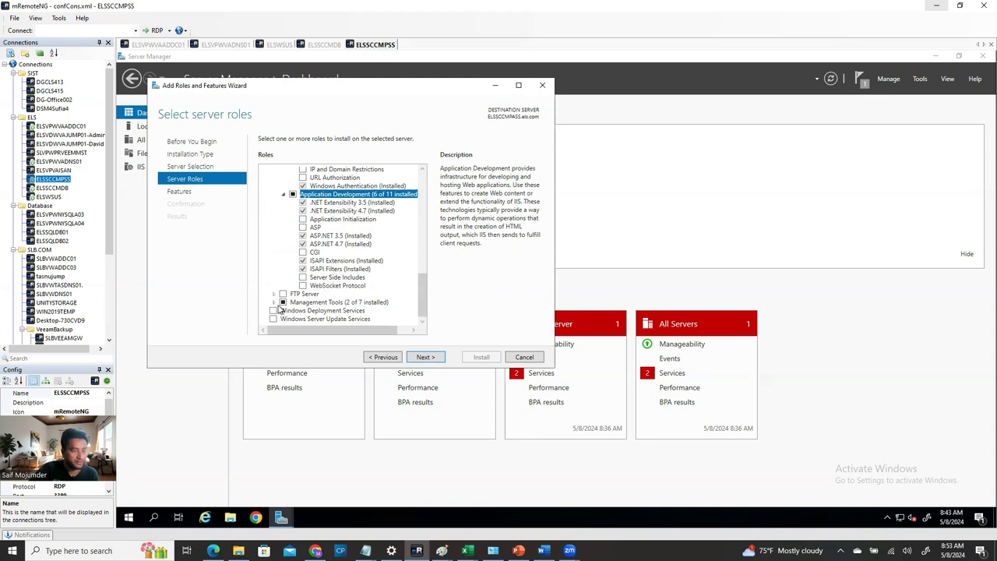
{"action": "left_click", "coordinate": [276, 303]}
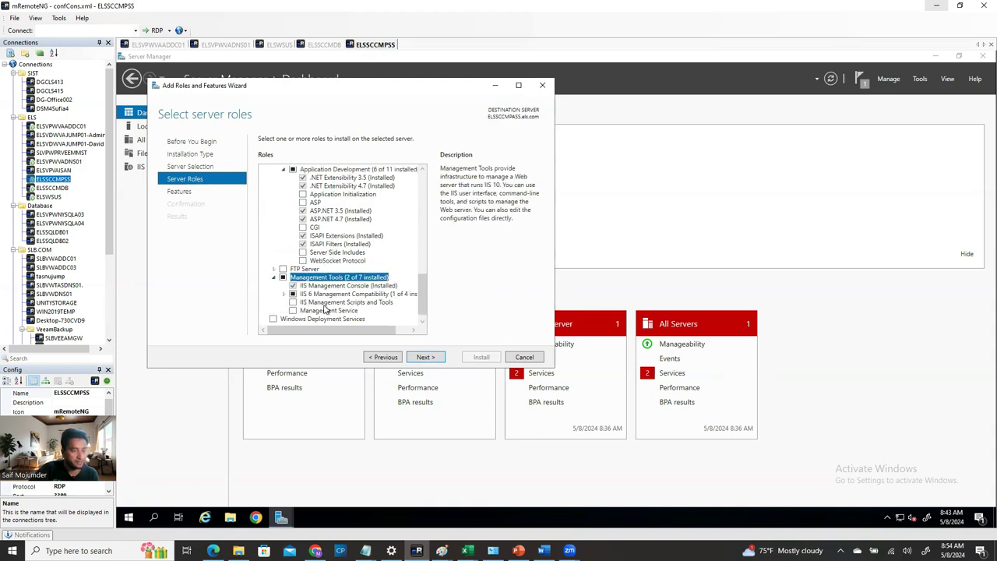
{"action": "left_click", "coordinate": [283, 293]}
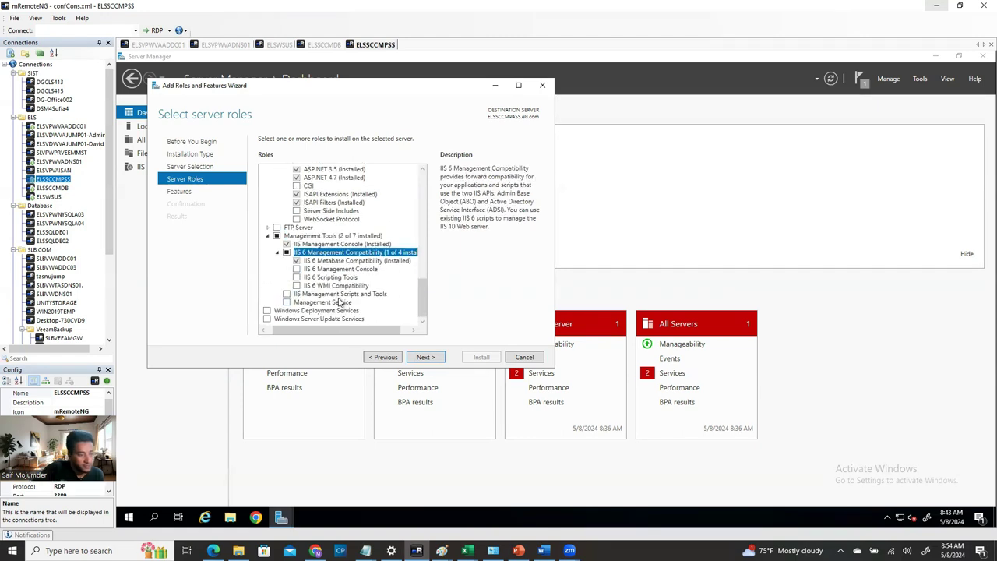
{"action": "left_click", "coordinate": [296, 270]}
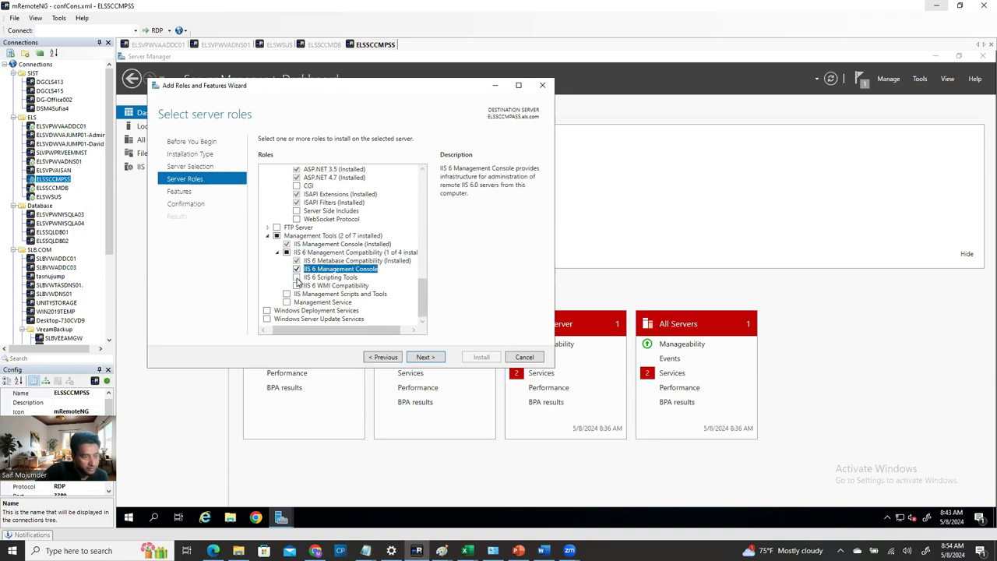
{"action": "left_click", "coordinate": [297, 278]}
{"action": "left_click", "coordinate": [382, 316]}
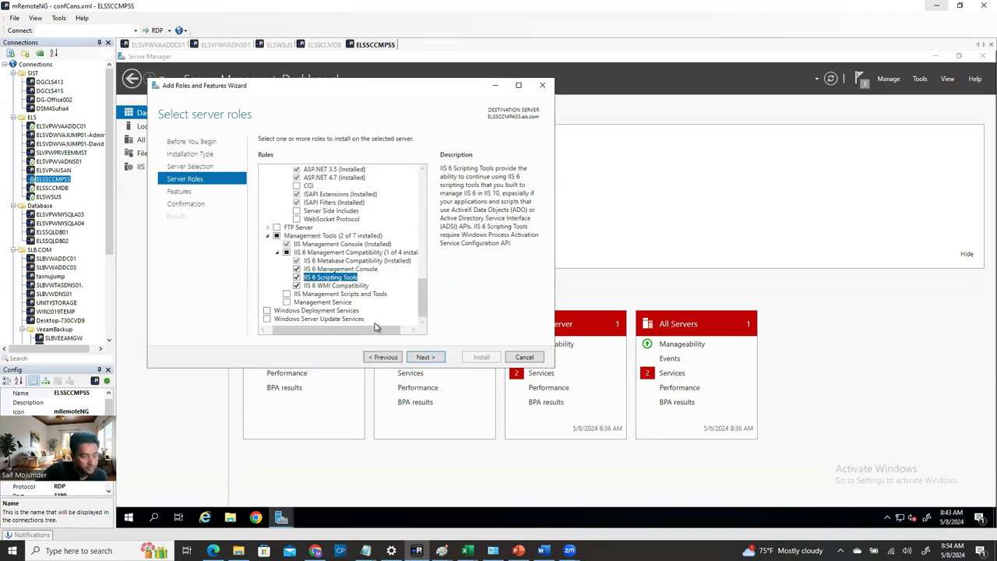
- Keep the feature selection as it is and start installing the chosen IIS 6 role services
{"action": "left_click", "coordinate": [423, 357]}
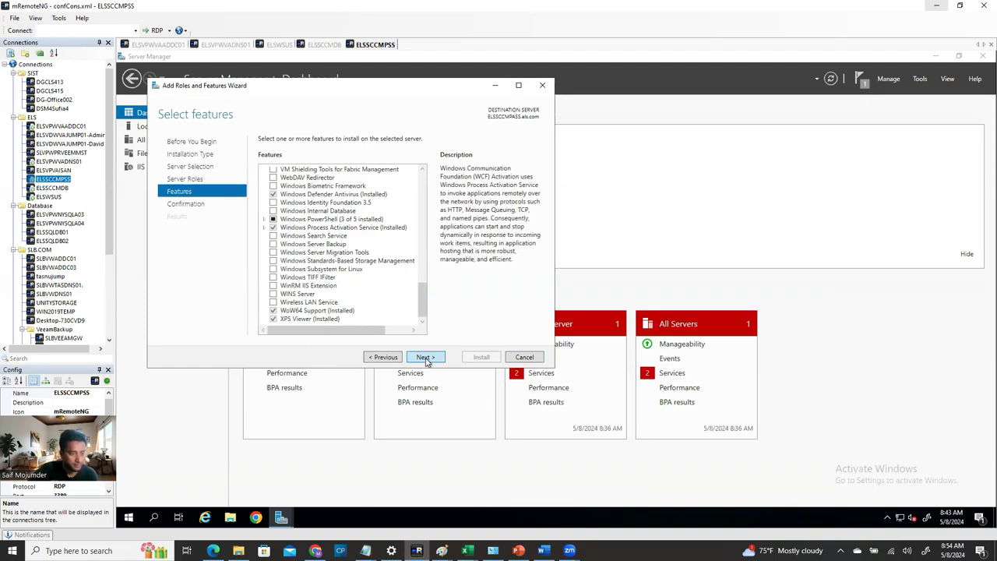
{"action": "left_click", "coordinate": [425, 358]}
{"action": "left_click", "coordinate": [481, 356]}
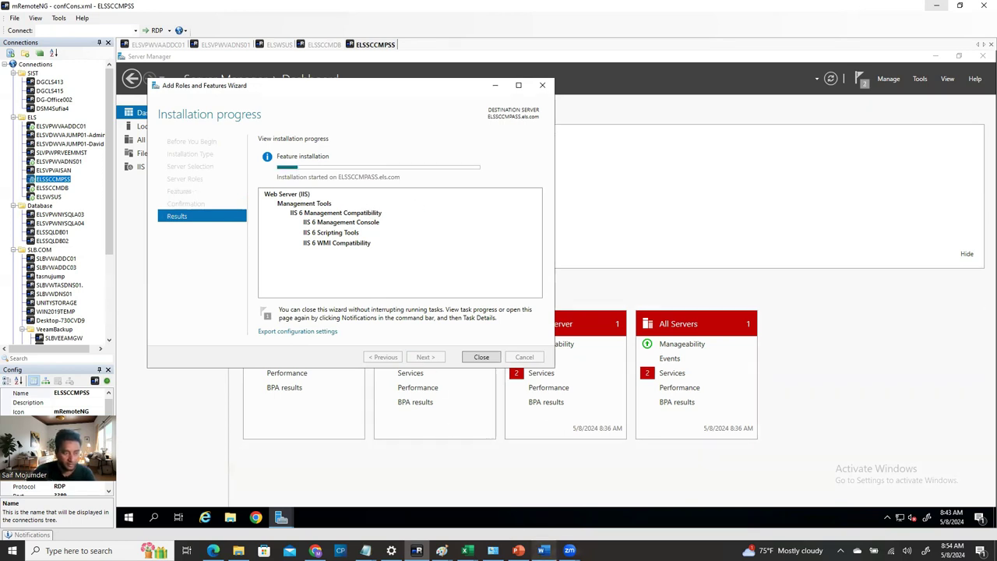
- Switch to the Word install guide and read past the role services list to Step 7 on installing Windows WADK and WINPE
{"action": "mouse_move", "coordinate": [544, 550]}
{"action": "left_click", "coordinate": [530, 503]}
{"action": "scroll", "coordinate": [544, 385], "scroll_direction": "down", "scroll_amount": 6}
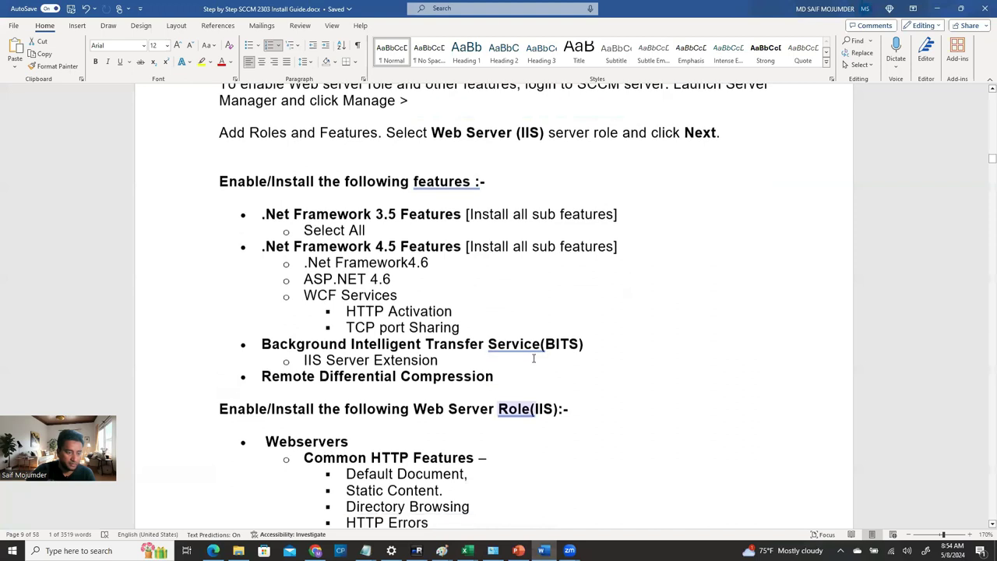
{"action": "scroll", "coordinate": [543, 389], "scroll_direction": "down", "scroll_amount": 10}
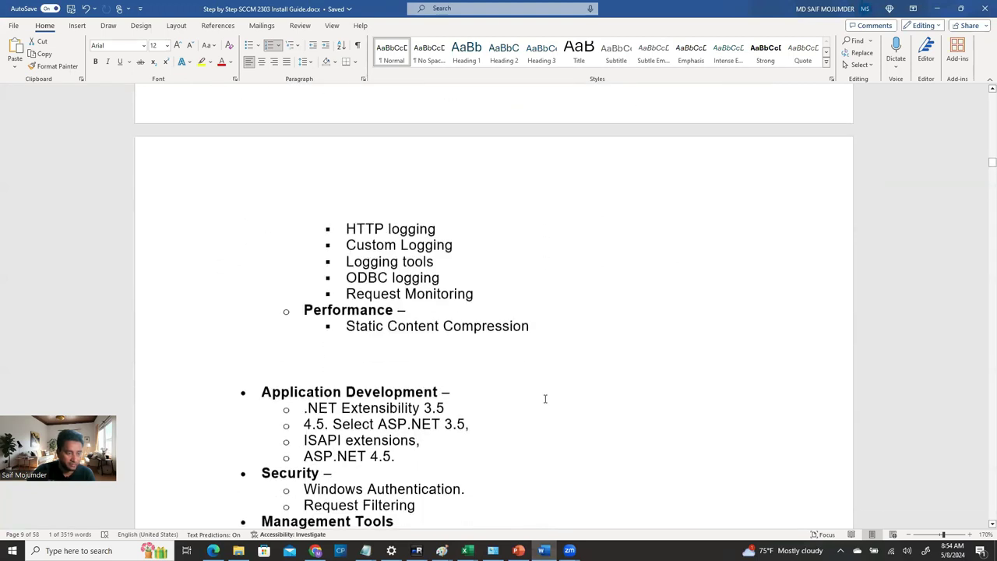
{"action": "scroll", "coordinate": [543, 413], "scroll_direction": "down", "scroll_amount": 1}
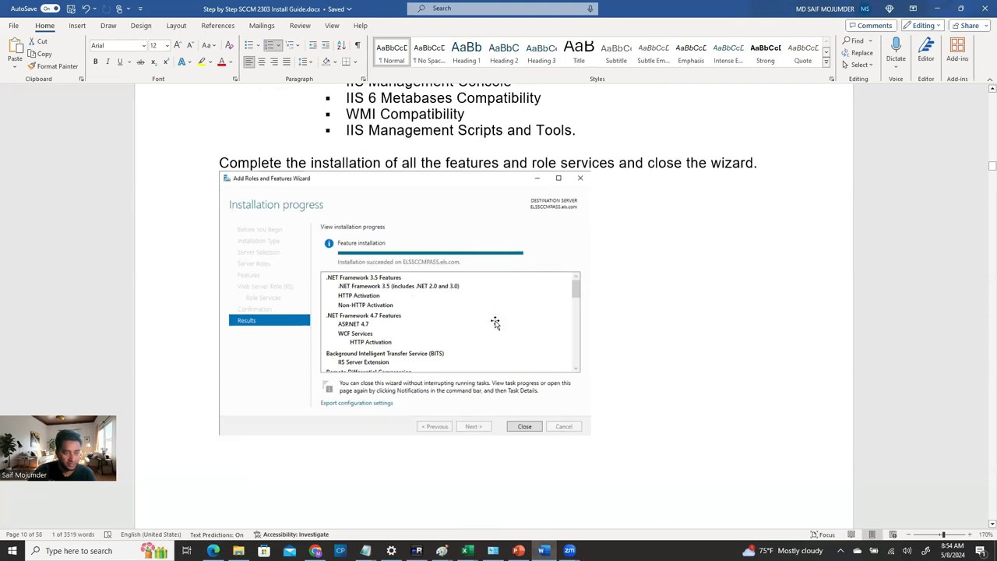
{"action": "scroll", "coordinate": [495, 325], "scroll_direction": "down", "scroll_amount": 5}
{"action": "scroll", "coordinate": [497, 329], "scroll_direction": "down", "scroll_amount": 1}
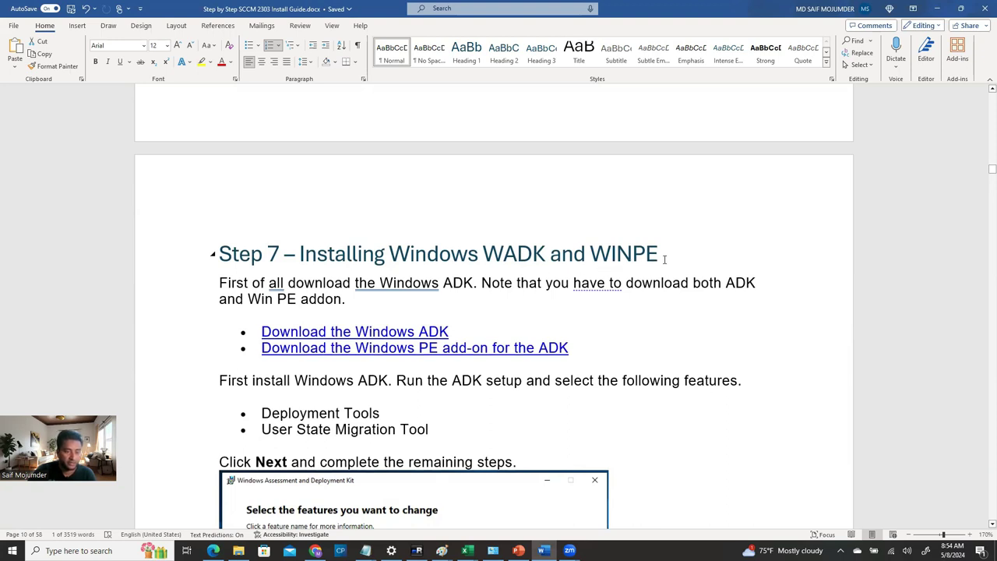
{"action": "left_click_drag", "start_coordinate": [666, 259], "coordinate": [339, 265]}
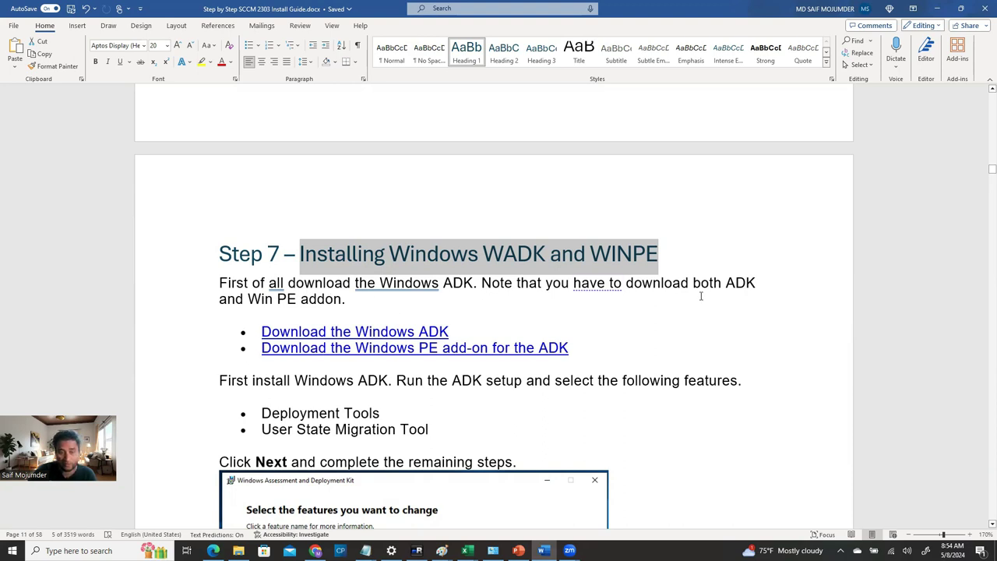
- Open the guide's Windows ADK link in the browser and download the September 2023 Windows ADK and its Windows PE add-on
{"action": "left_click", "coordinate": [339, 333], "text": "ctrl"}
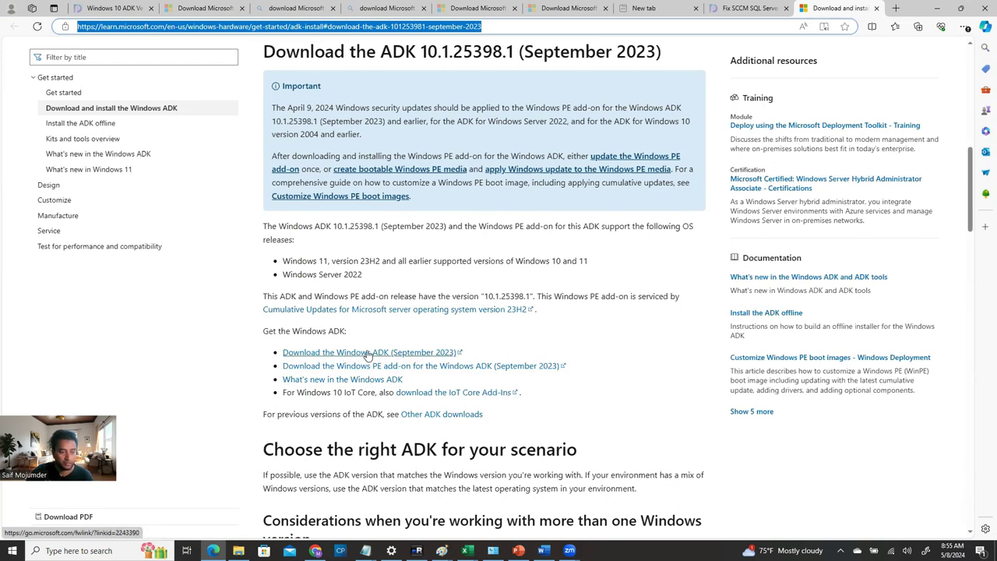
{"action": "left_click", "coordinate": [368, 352]}
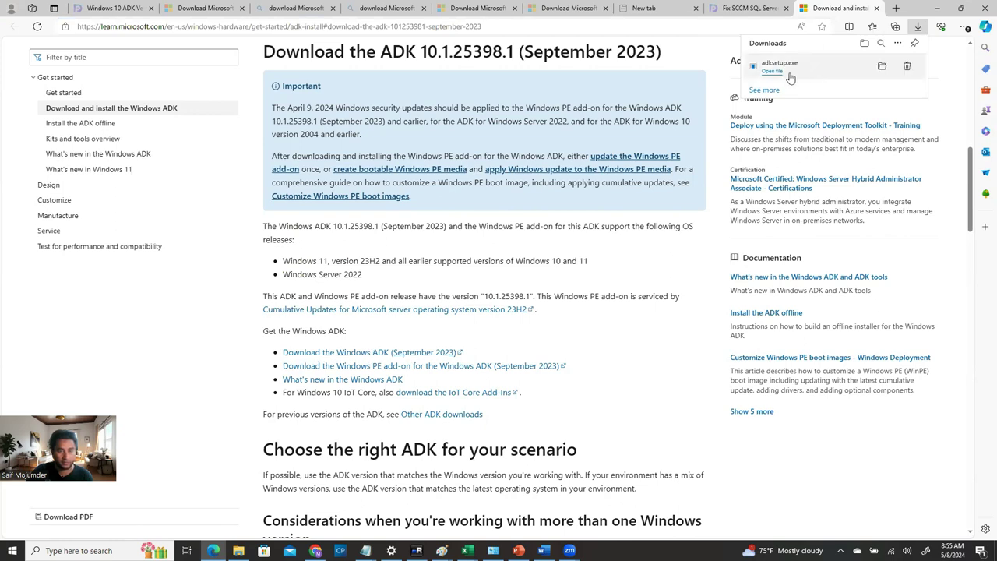
{"action": "left_click", "coordinate": [395, 366]}
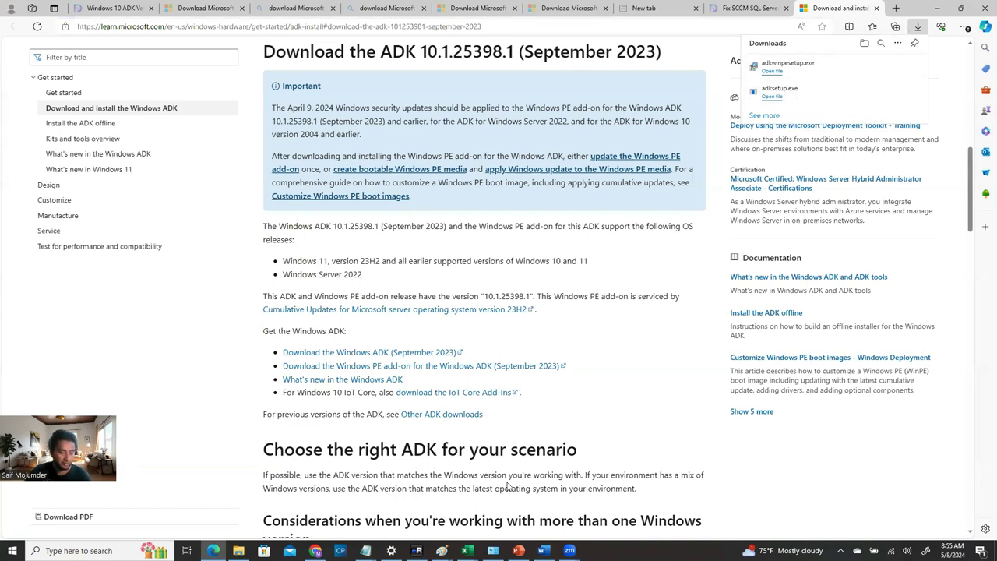
- Copy adksetup.exe and adkwinpesetup.exe from the local Downloads folder in File Explorer
{"action": "mouse_move", "coordinate": [417, 550]}
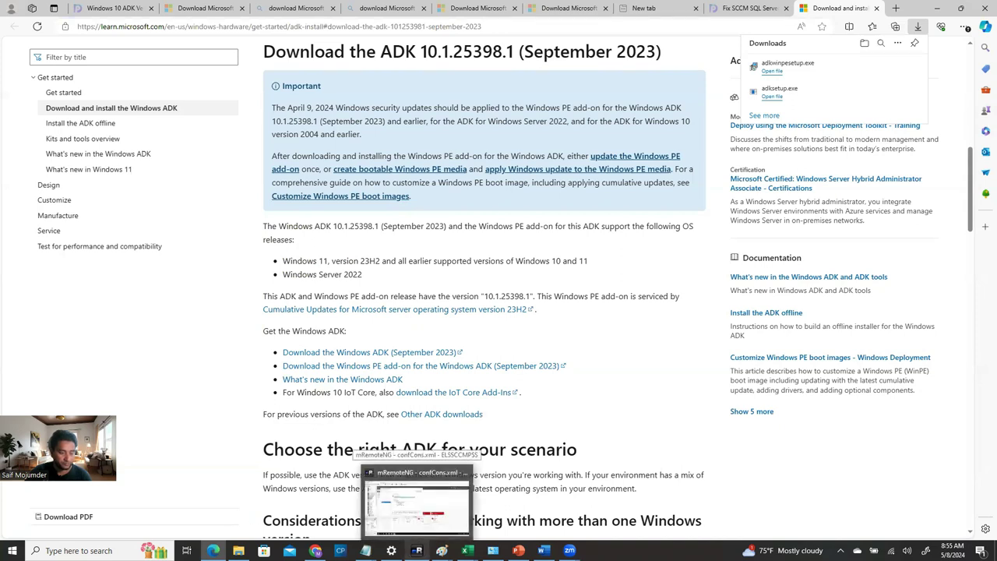
{"action": "left_click", "coordinate": [238, 551]}
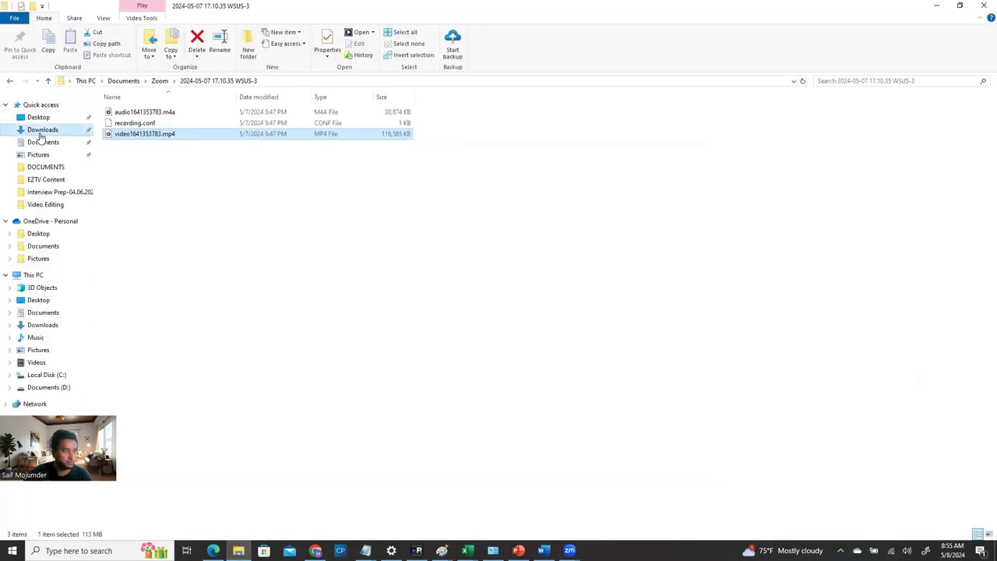
{"action": "left_click", "coordinate": [44, 131]}
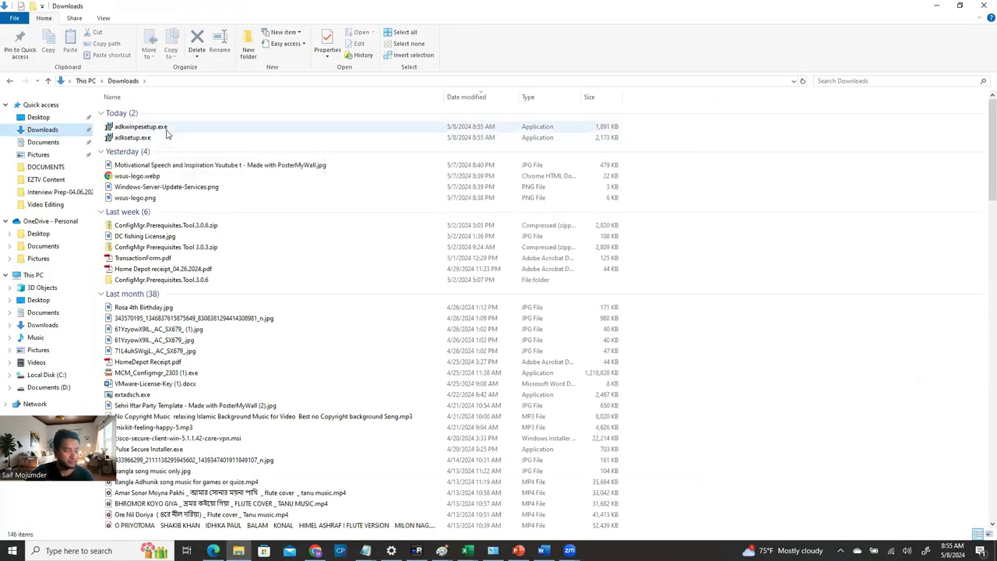
{"action": "left_click_drag", "start_coordinate": [166, 134], "coordinate": [174, 138]}
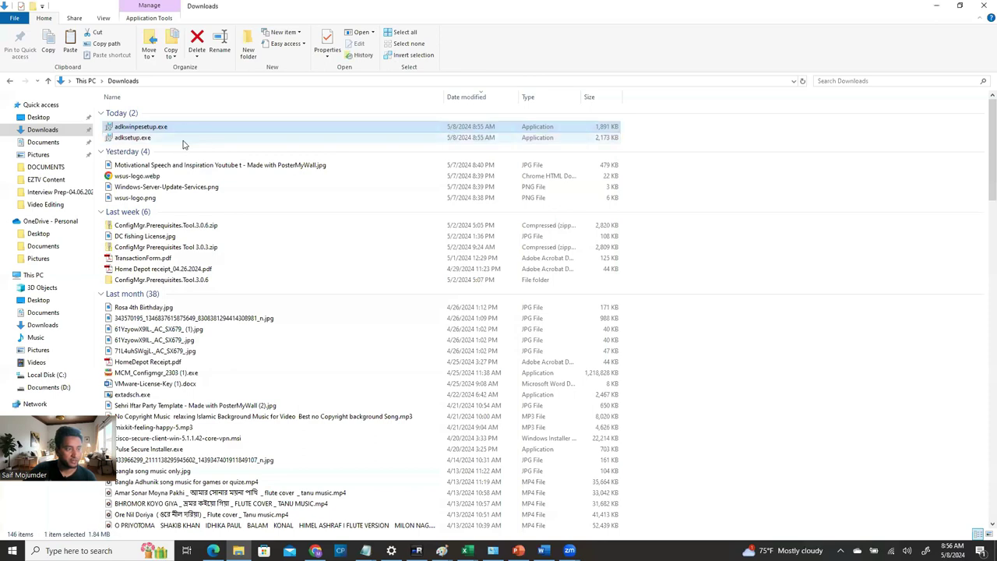
{"action": "right_click", "coordinate": [184, 141]}
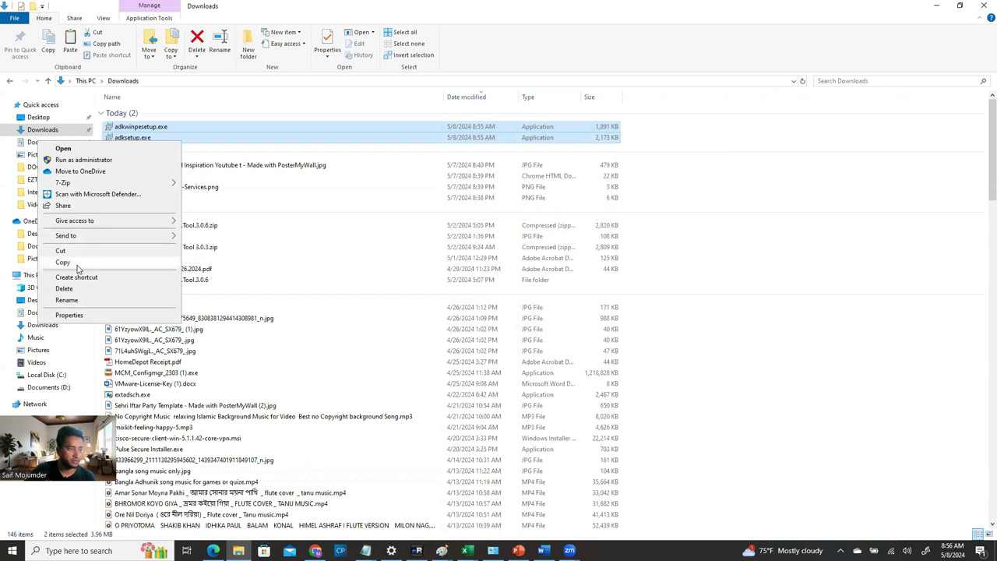
{"action": "left_click", "coordinate": [78, 264]}
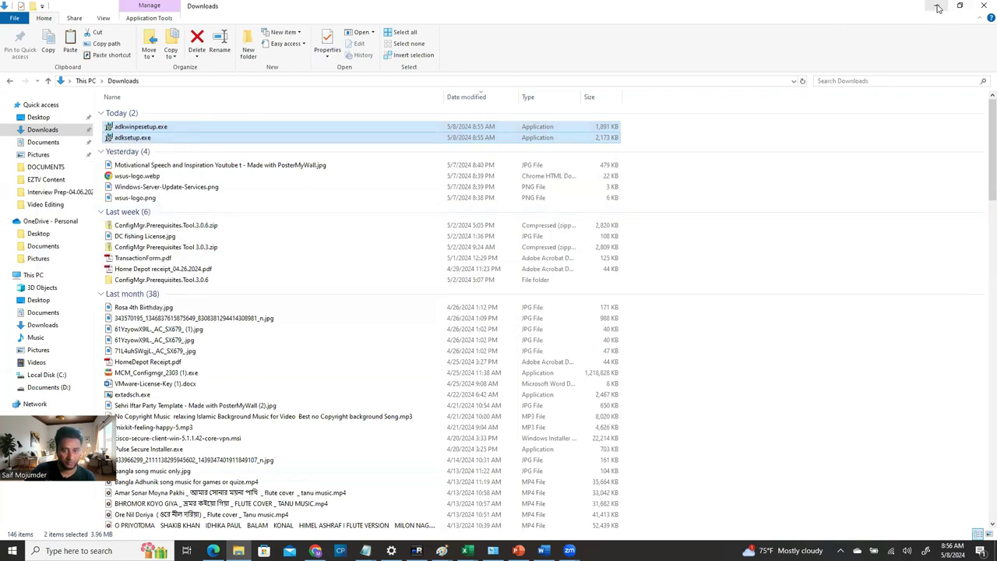
- Switch back to the ELSSCCMPSS session in mRemoteNG, close the Add Roles and Features Wizard and minimize Server Manager
{"action": "left_click", "coordinate": [417, 550]}
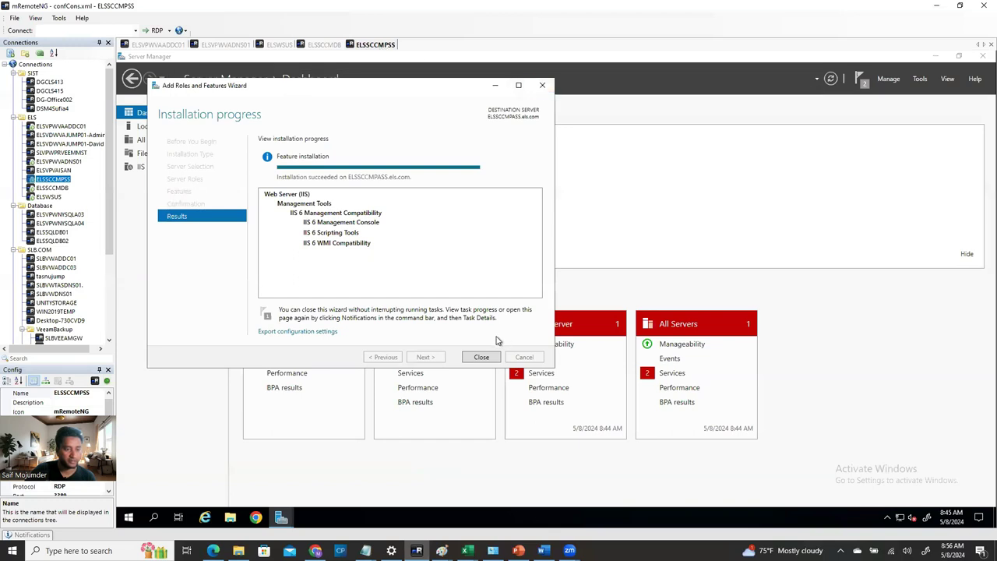
{"action": "left_click", "coordinate": [482, 357]}
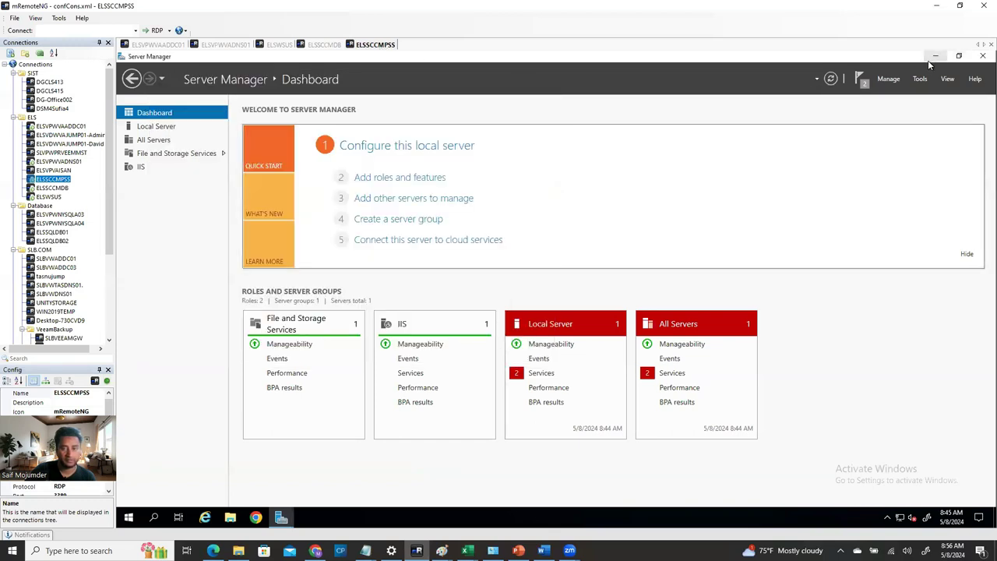
{"action": "left_click", "coordinate": [929, 58]}
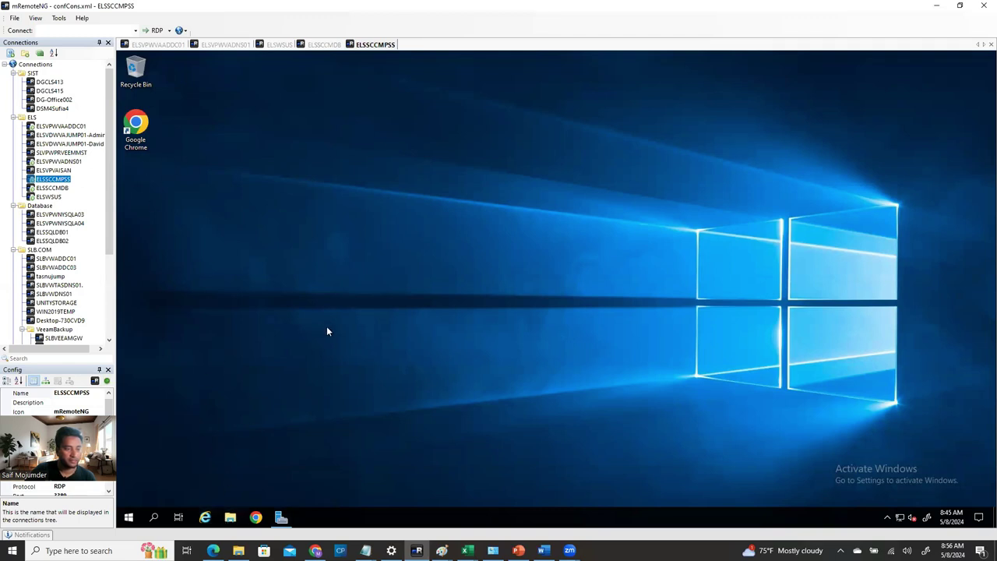
- Create a folder named WADK-WINPE on the SCCM server's Data (E:) drive, checking the guide for the name
{"action": "key", "text": "super+e"}
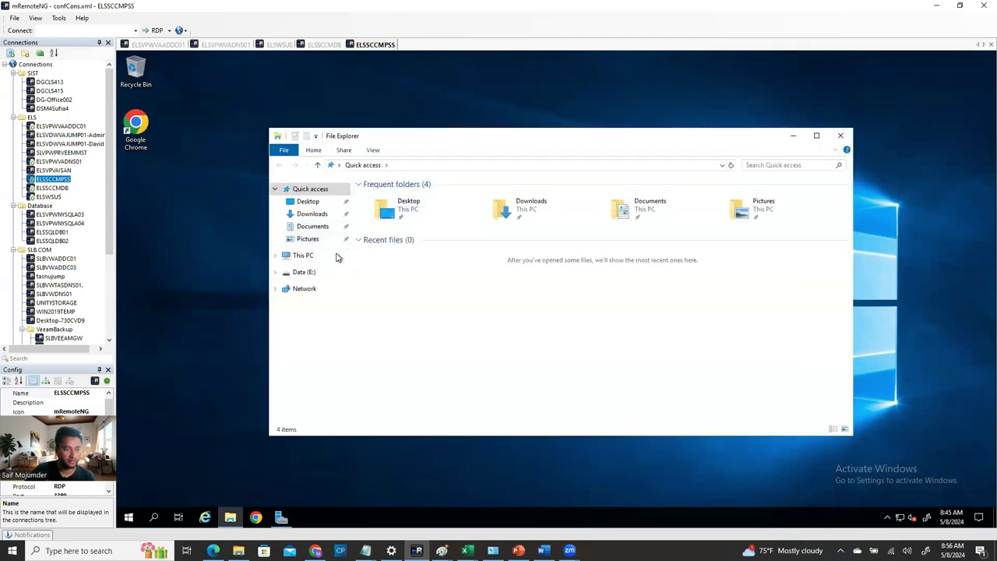
{"action": "left_click", "coordinate": [310, 274]}
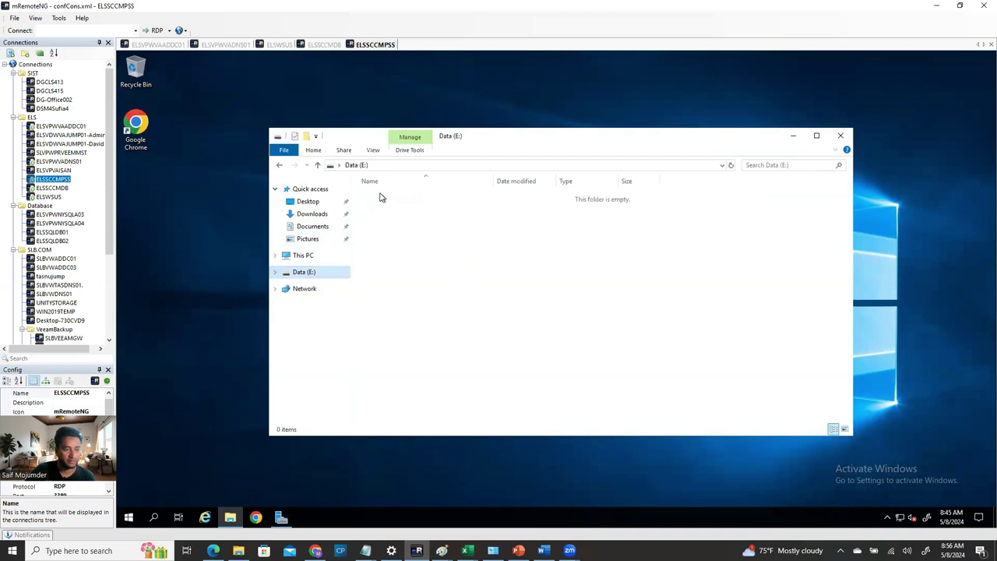
{"action": "right_click", "coordinate": [431, 226]}
{"action": "mouse_move", "coordinate": [366, 336]}
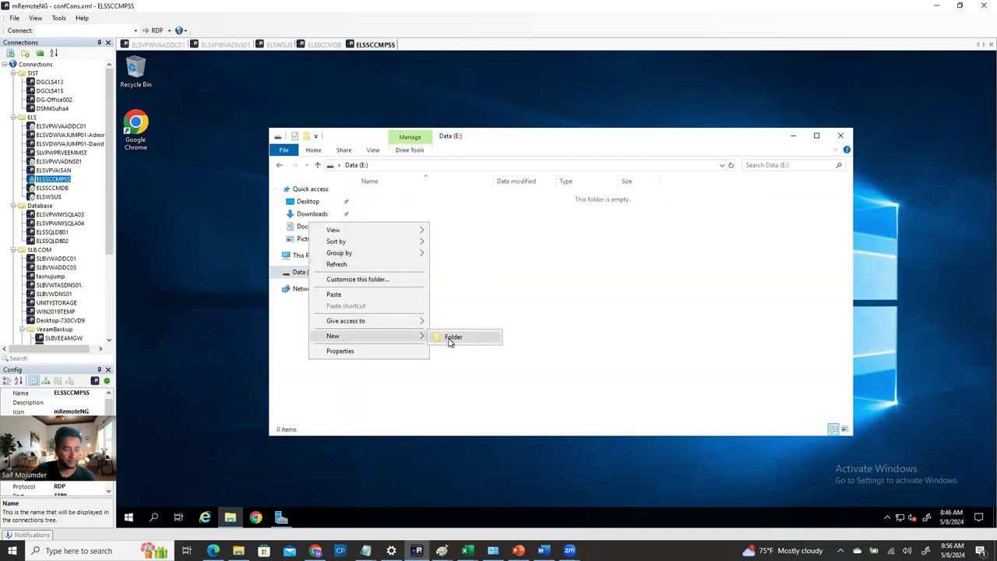
{"action": "left_click", "coordinate": [452, 338]}
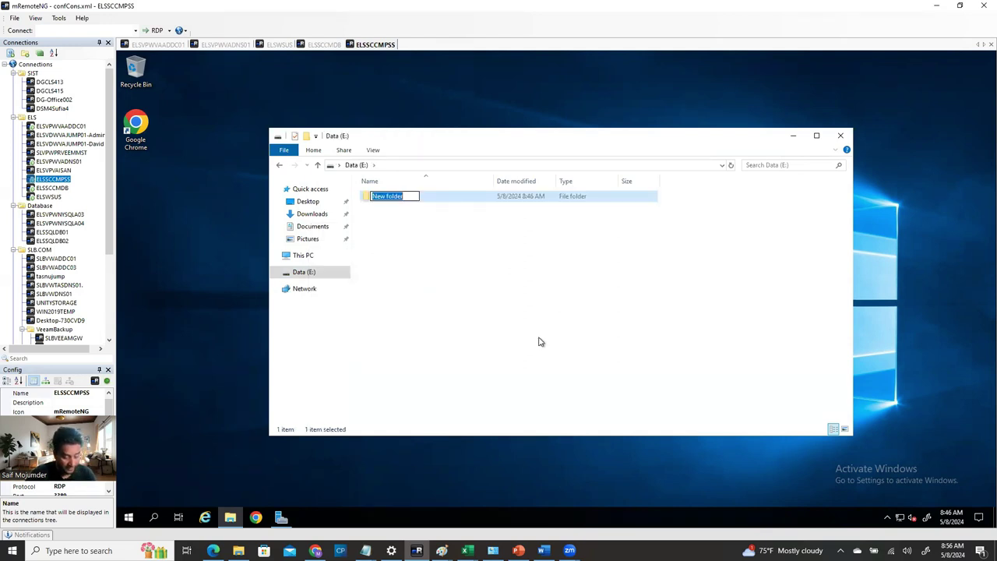
{"action": "type", "text": "ADK"}
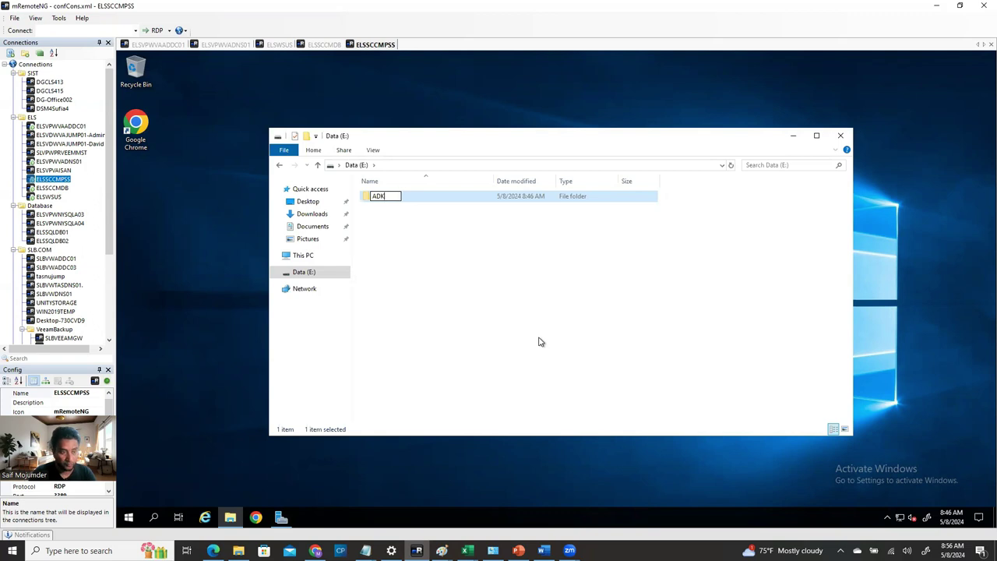
{"action": "left_click", "coordinate": [544, 551]}
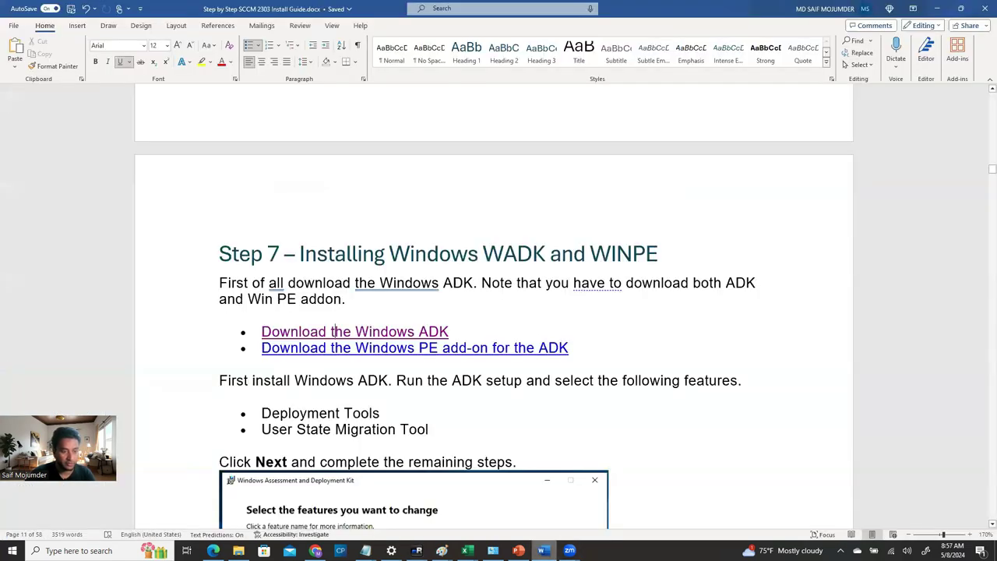
{"action": "left_click", "coordinate": [416, 550]}
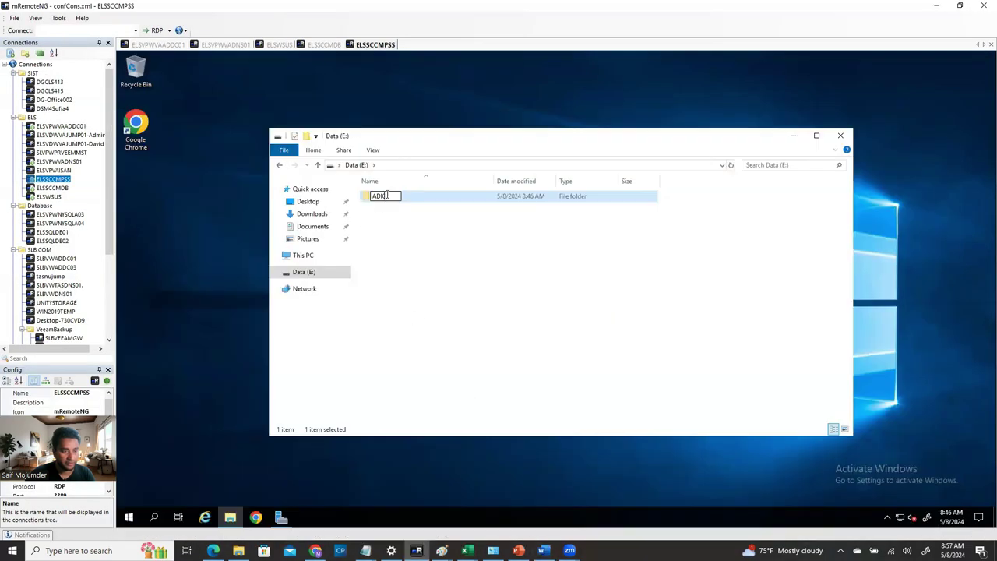
{"action": "type", "text": "WADK-WIN"}
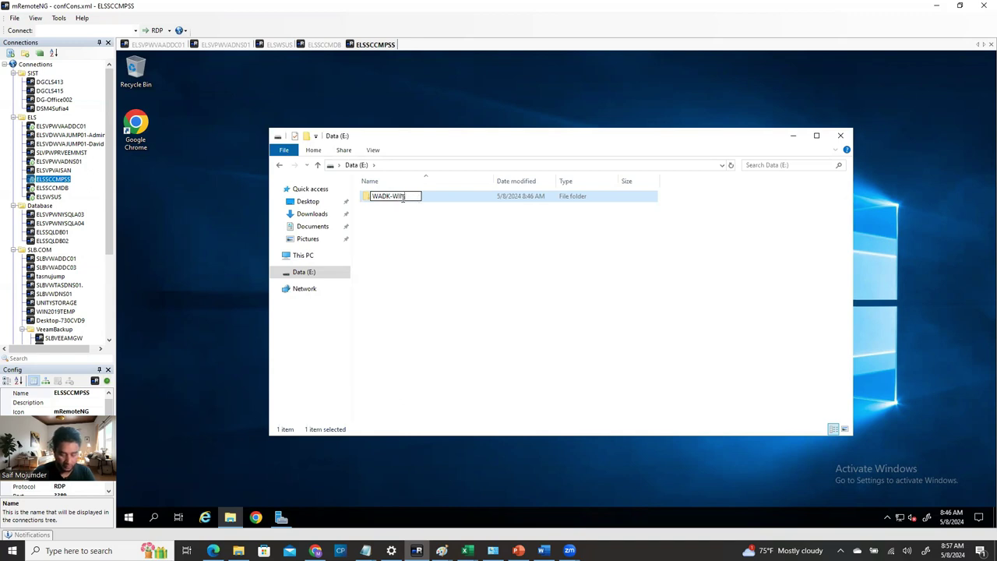
{"action": "type", "text": "PE"}
{"action": "key", "text": "Return"}
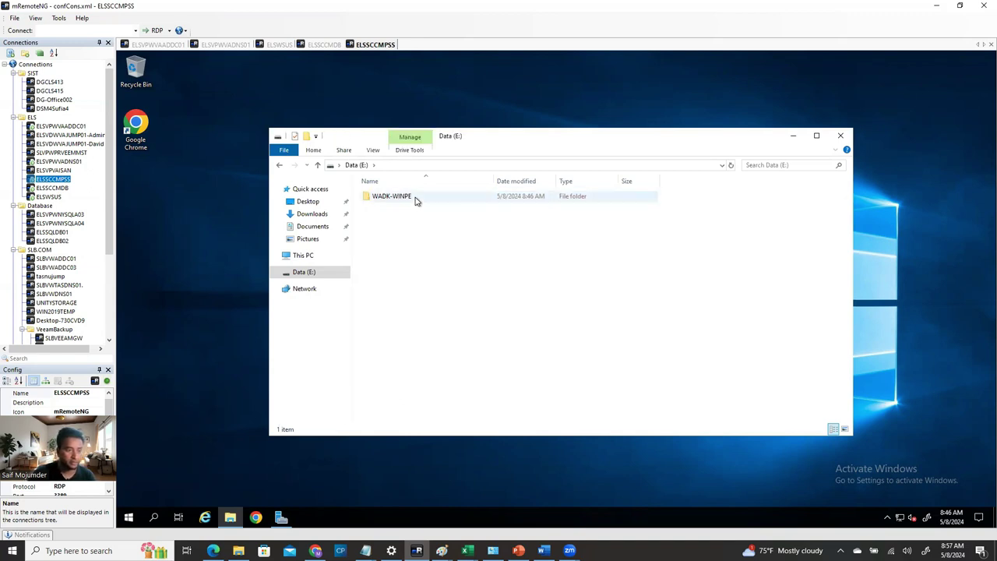
- Paste the two copied ADK setup files into the WADK-WINPE folder
{"action": "double_click", "coordinate": [407, 198]}
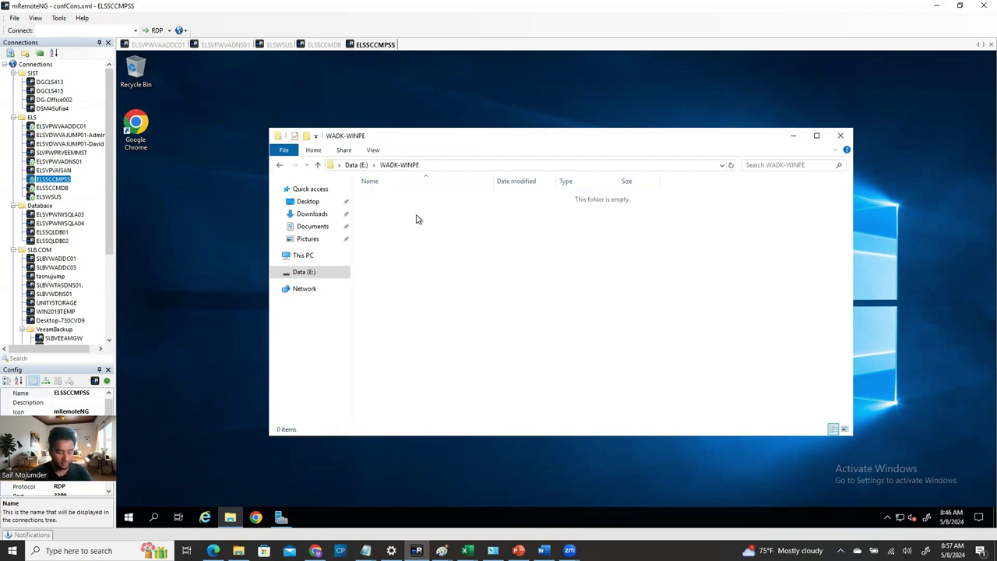
{"action": "right_click", "coordinate": [416, 218]}
{"action": "left_click", "coordinate": [336, 290]}
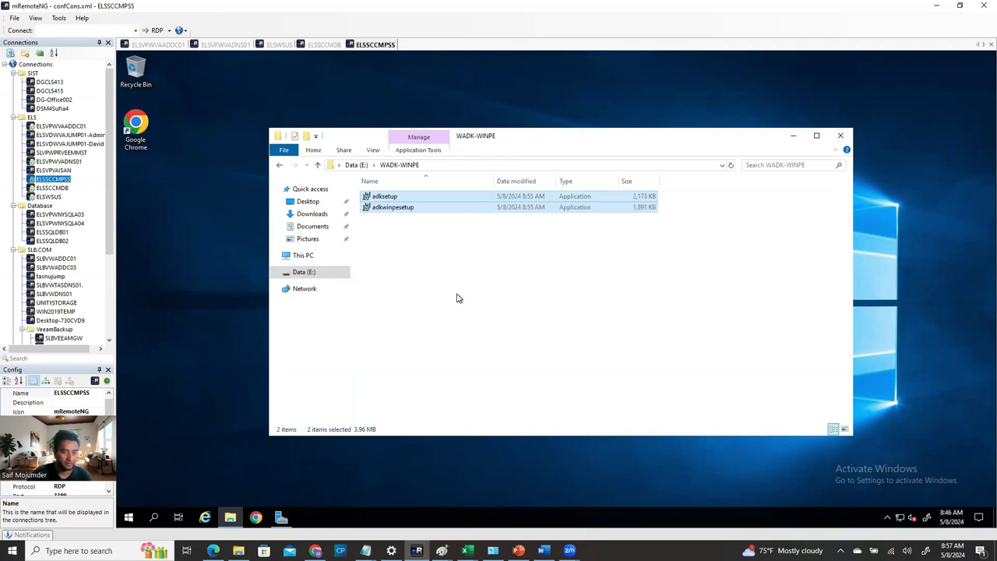
- Run adksetup from the WADK-WINPE folder as administrator and approve the elevation request
{"action": "left_click", "coordinate": [455, 300]}
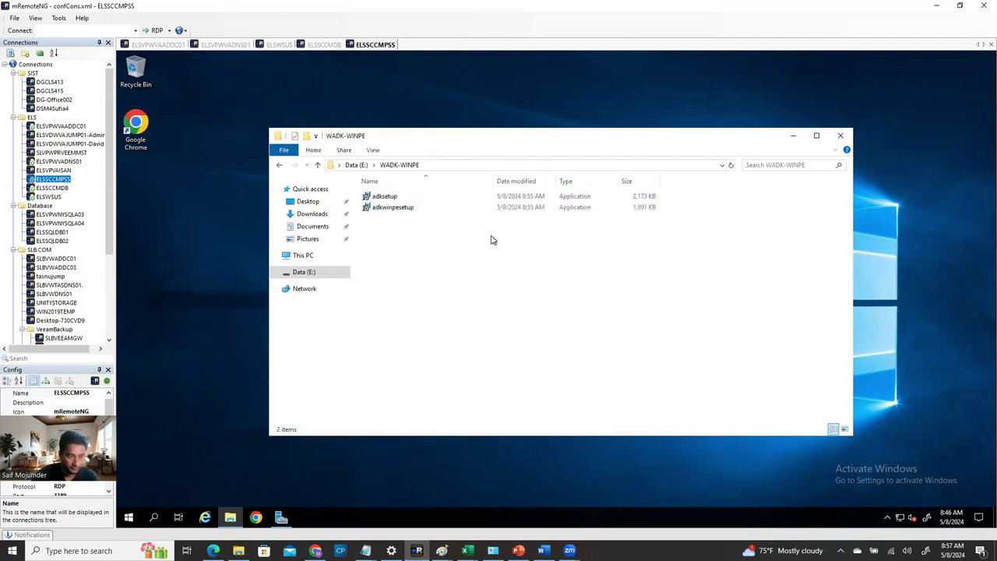
{"action": "left_click", "coordinate": [404, 200]}
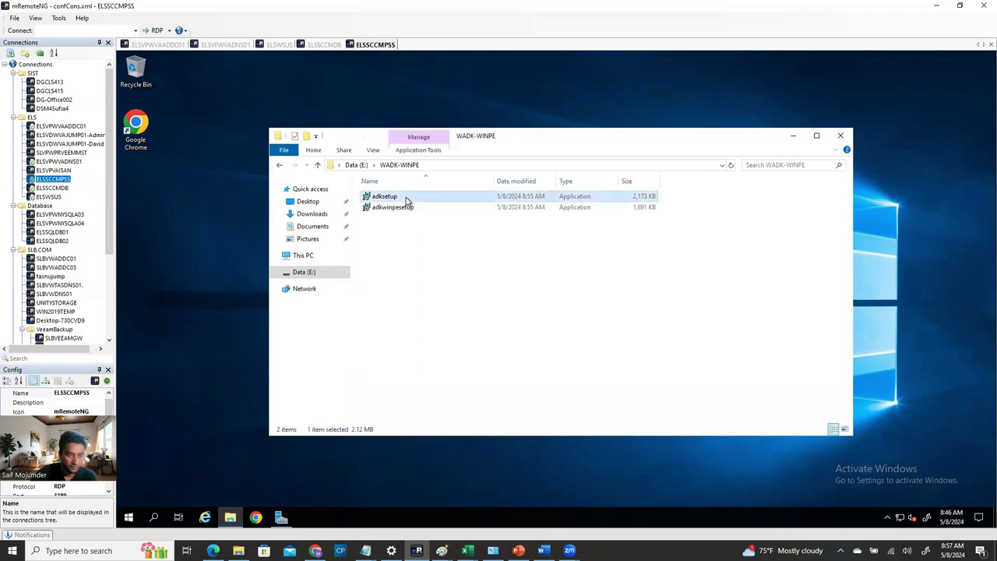
{"action": "right_click", "coordinate": [404, 201]}
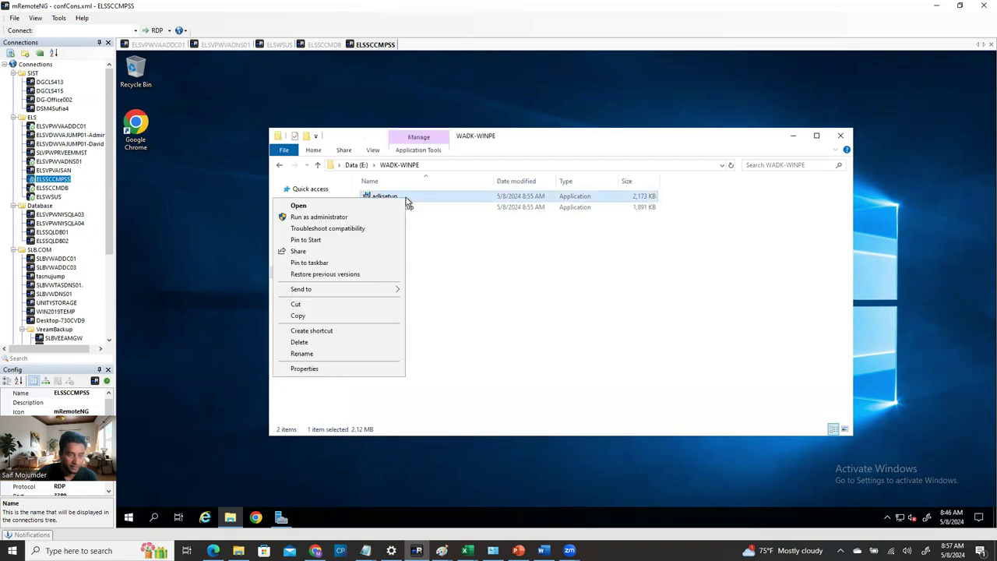
{"action": "left_click", "coordinate": [360, 219]}
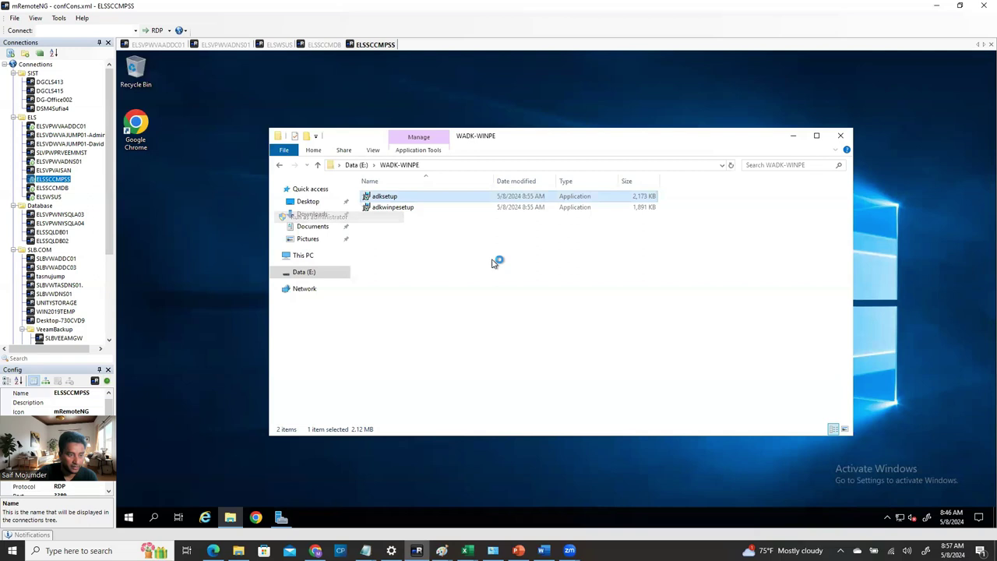
{"action": "left_click", "coordinate": [502, 355]}
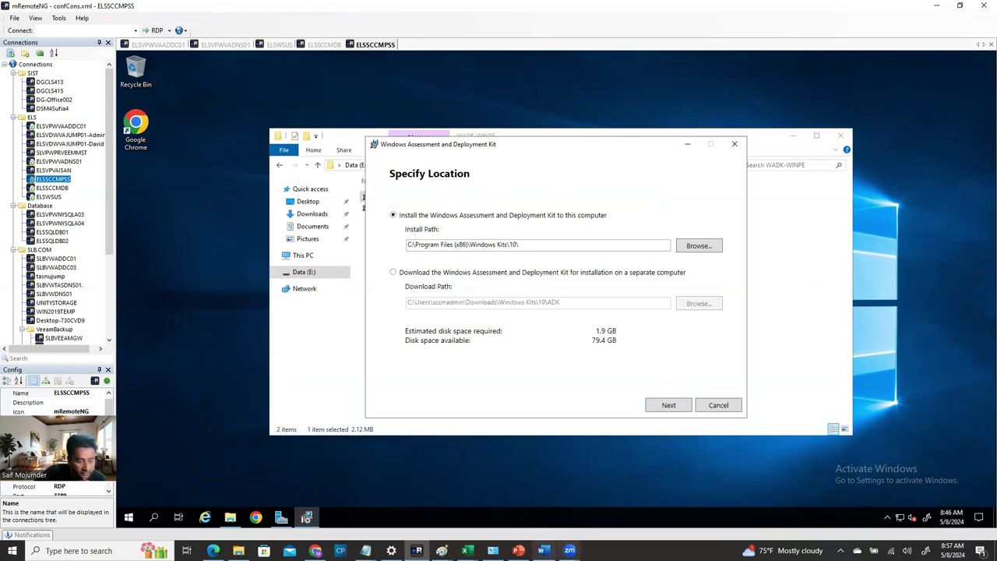
- Check the required ADK features in the Word guide, return to mRemoteNG and set the ADK install path to E:\Windows Kits\10\
{"action": "left_click", "coordinate": [544, 550]}
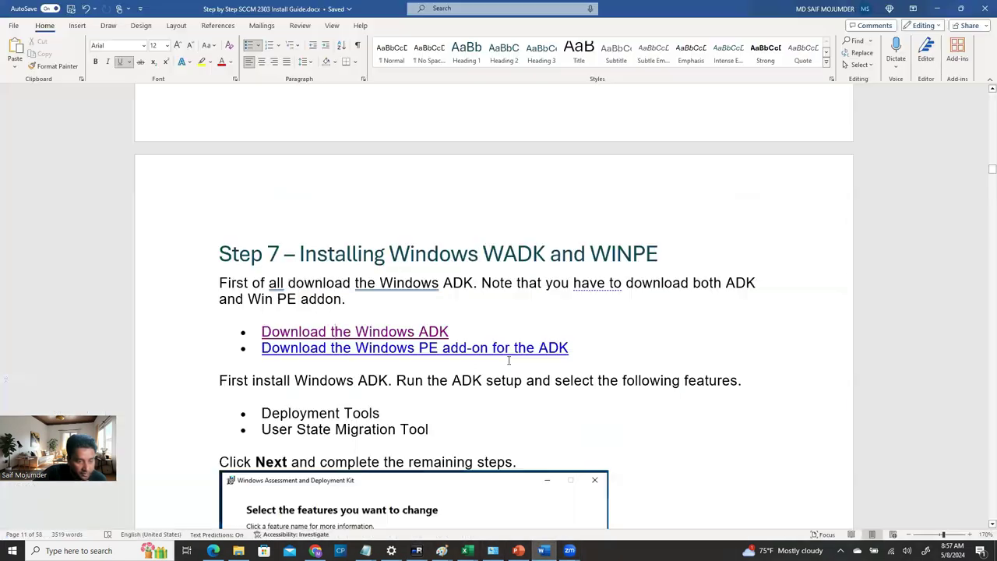
{"action": "scroll", "coordinate": [510, 401], "scroll_direction": "down", "scroll_amount": 5}
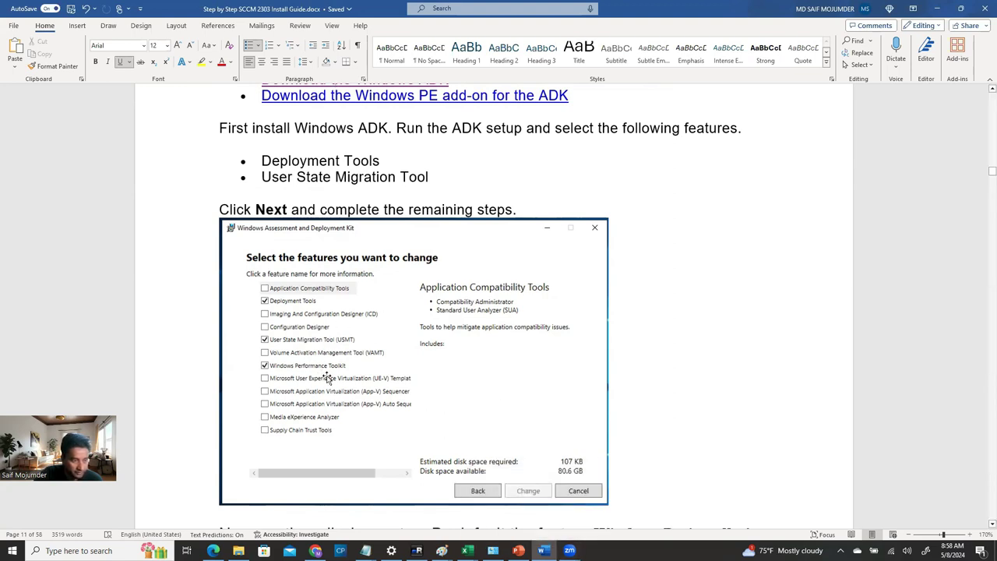
{"action": "key", "text": "alt+Tab"}
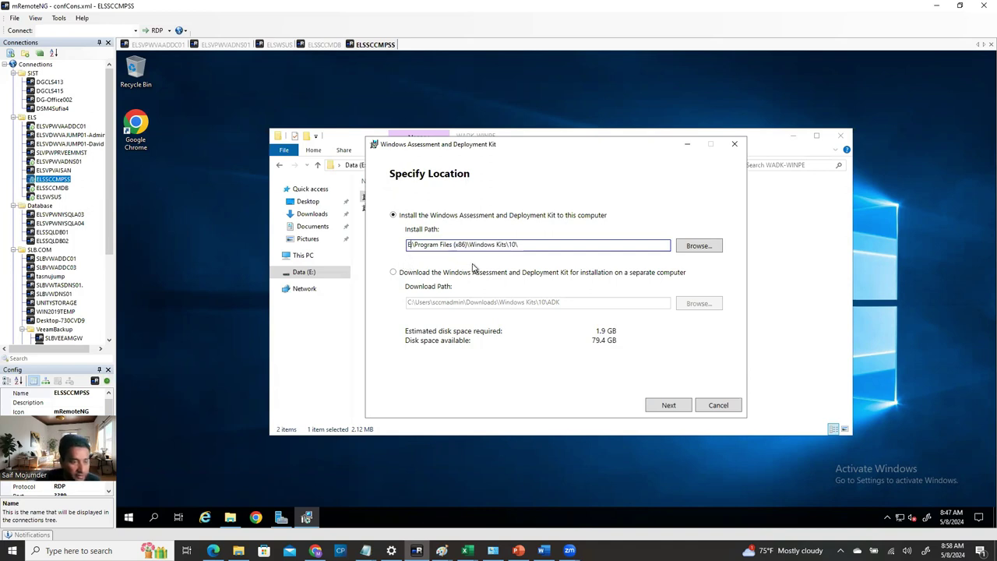
{"action": "left_click_drag", "start_coordinate": [467, 245], "coordinate": [417, 244]}
{"action": "key", "text": "BackSpace"}
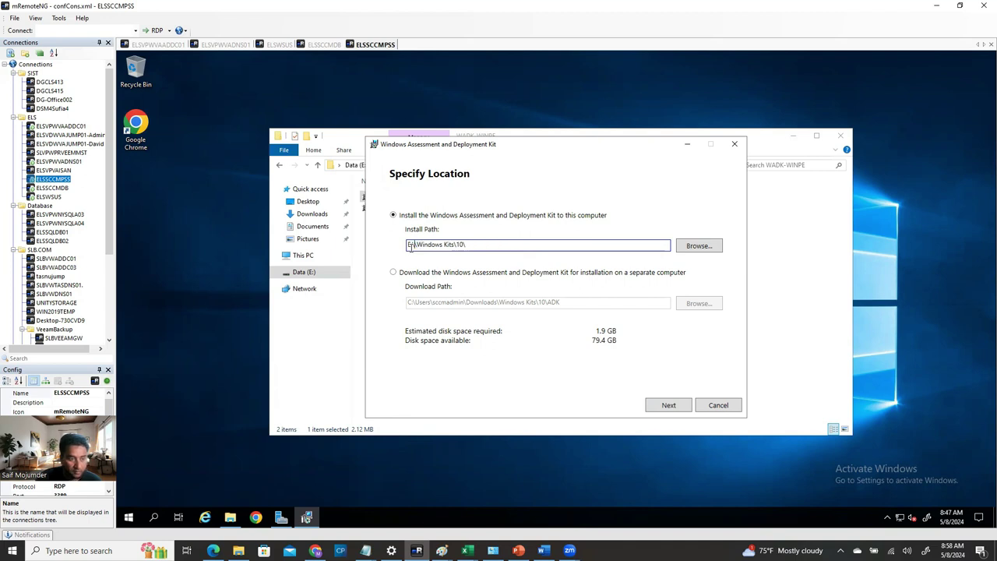
{"action": "key", "text": "BackSpace"}
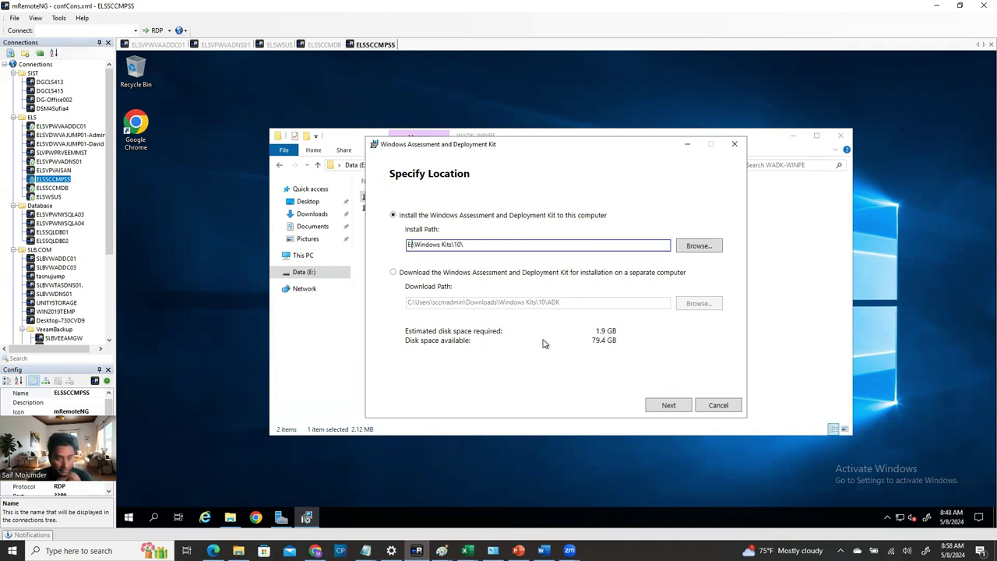
- Proceed with the ADK setup, leaving Microsoft insights collection at Yes and accepting the license agreement
{"action": "left_click", "coordinate": [668, 407]}
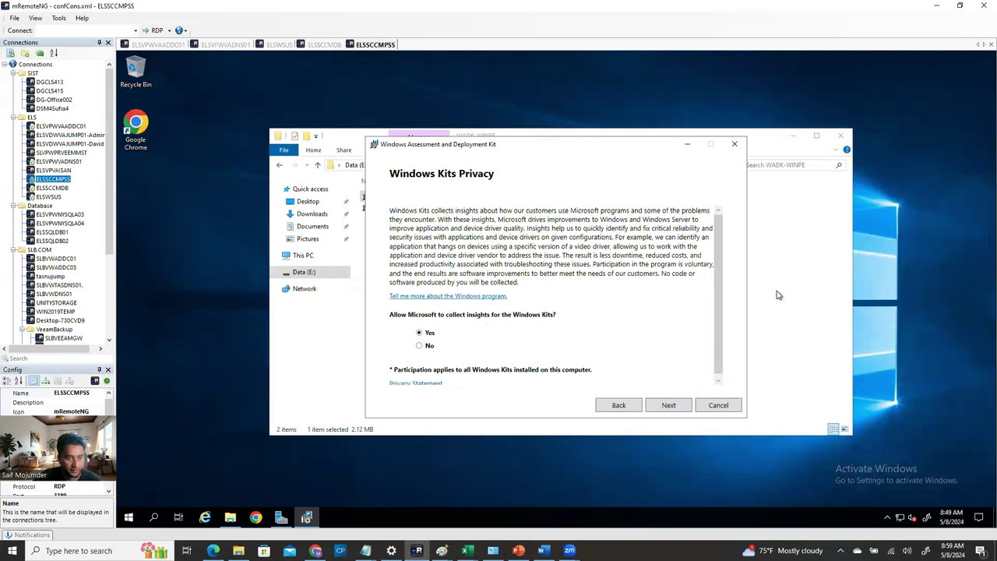
{"action": "left_click", "coordinate": [666, 409]}
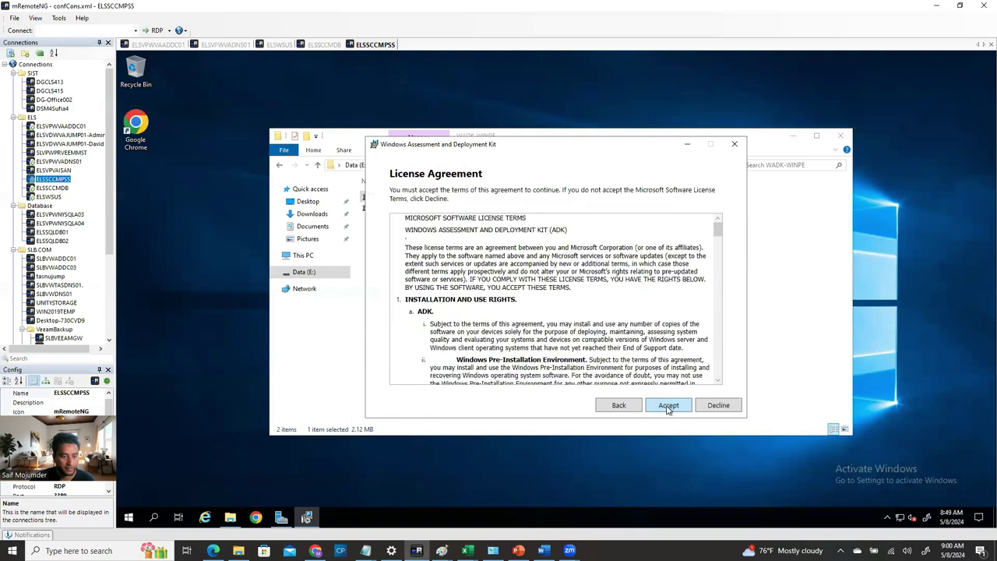
{"action": "left_click", "coordinate": [668, 407]}
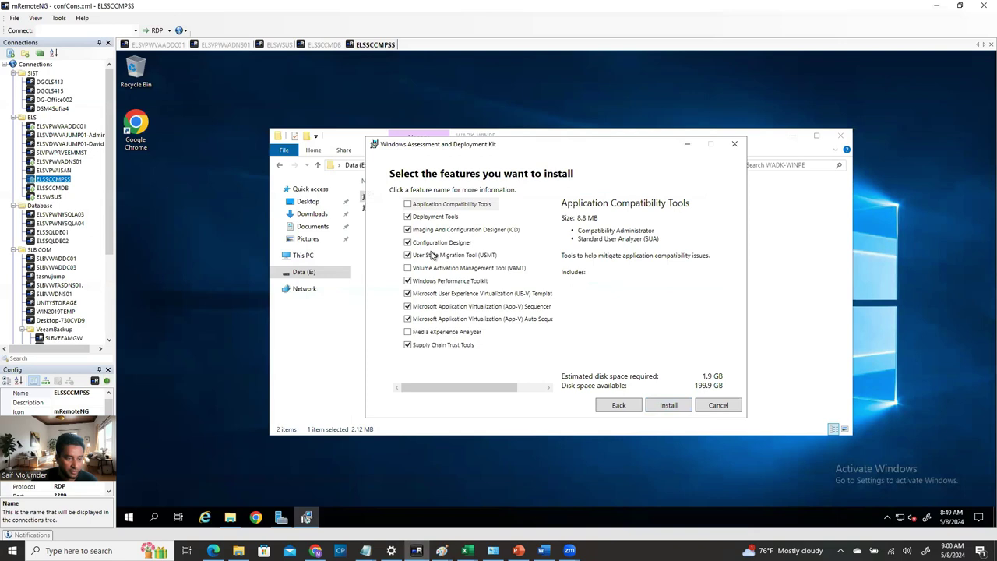
- Clear the extra ADK features so only Deployment Tools, User State Migration Tool (USMT) and Windows Performance Toolkit remain selected
{"action": "left_click", "coordinate": [407, 344]}
{"action": "left_click", "coordinate": [408, 319]}
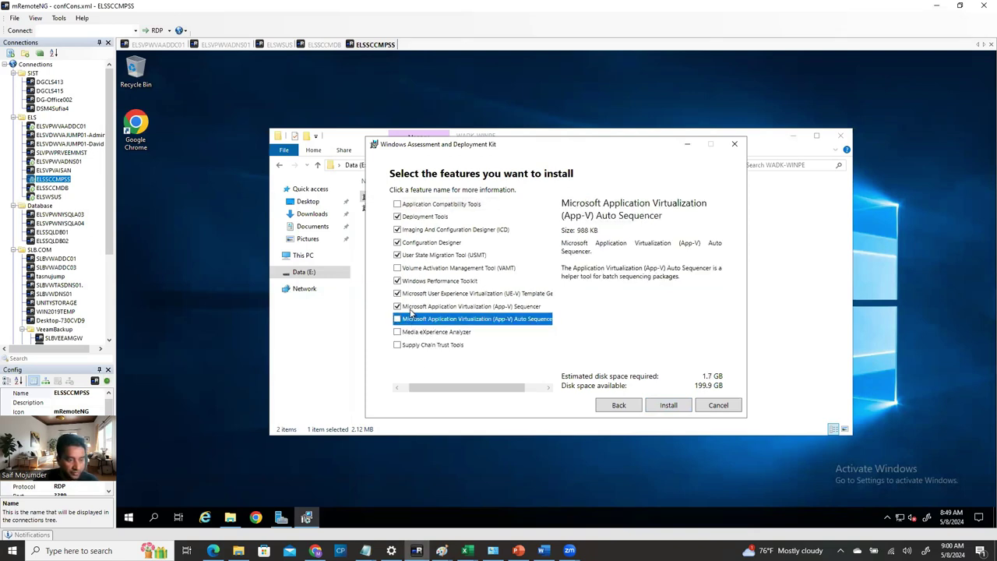
{"action": "left_click", "coordinate": [397, 307]}
{"action": "left_click", "coordinate": [397, 295]}
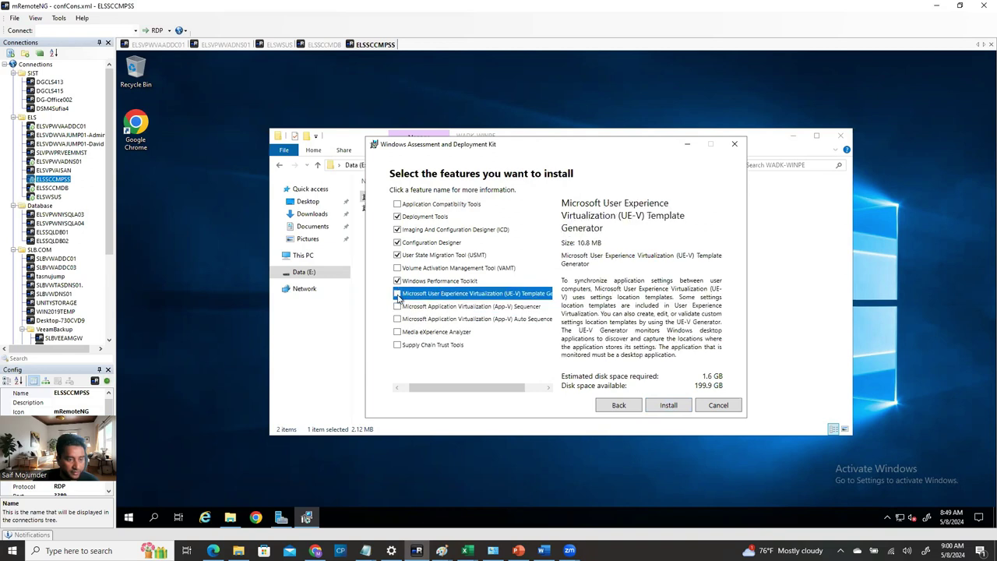
{"action": "left_click", "coordinate": [397, 243]}
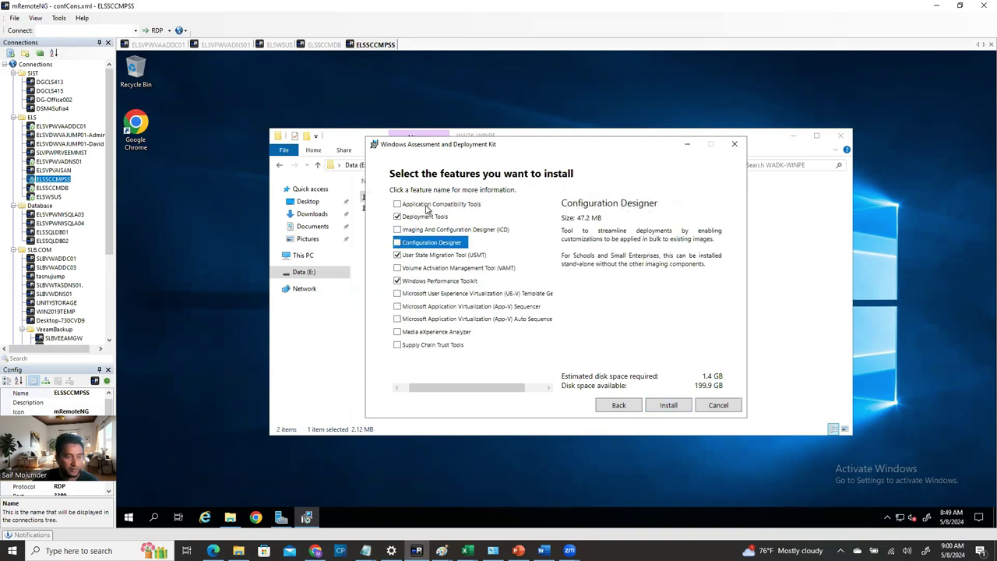
{"action": "left_click", "coordinate": [428, 220]}
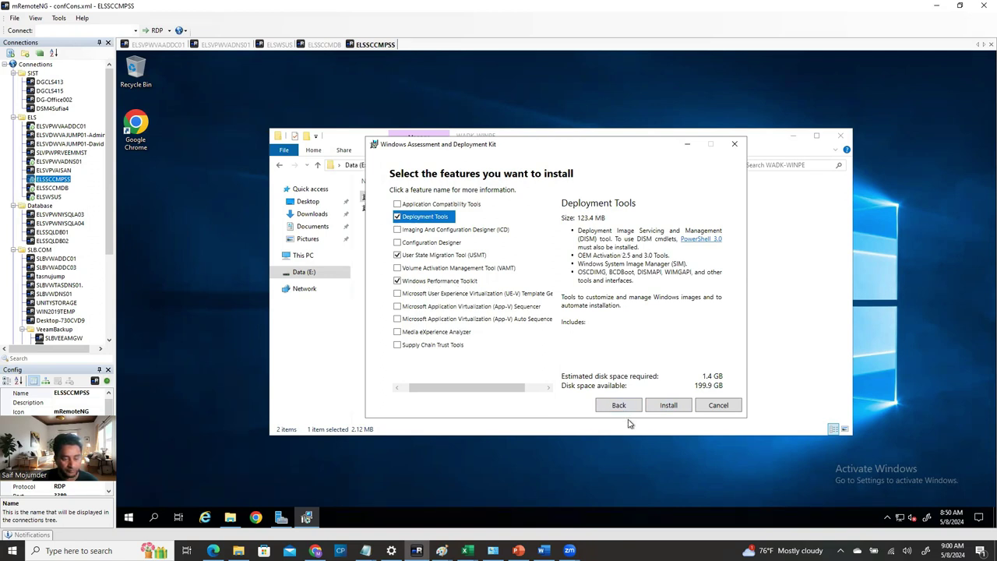
- Compare the feature selection with the Word guide, install the Windows ADK on ELSSCCMPSS and close its setup wizard
{"action": "left_click", "coordinate": [543, 549]}
{"action": "scroll", "coordinate": [505, 465], "scroll_direction": "up", "scroll_amount": 5}
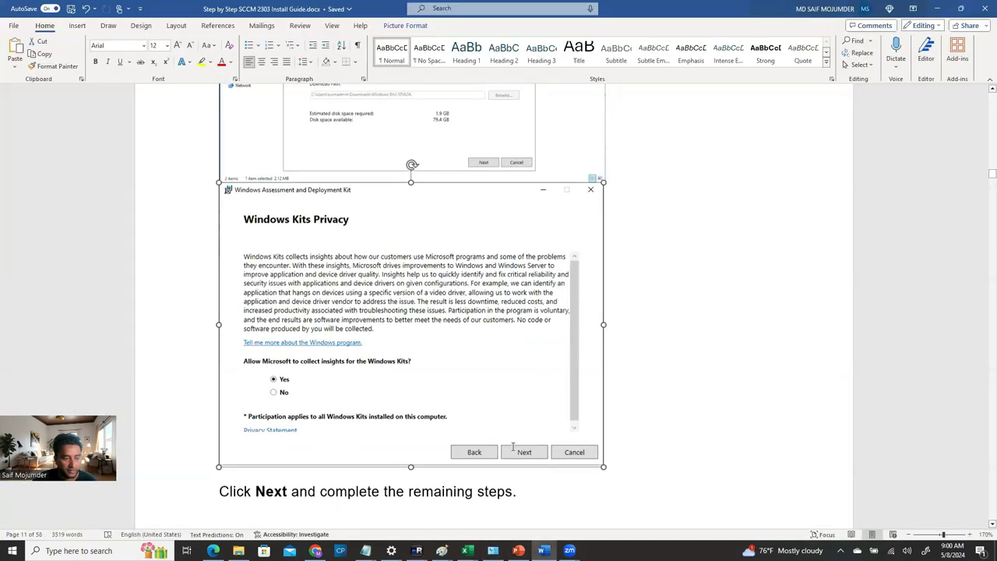
{"action": "scroll", "coordinate": [505, 466], "scroll_direction": "down", "scroll_amount": 3}
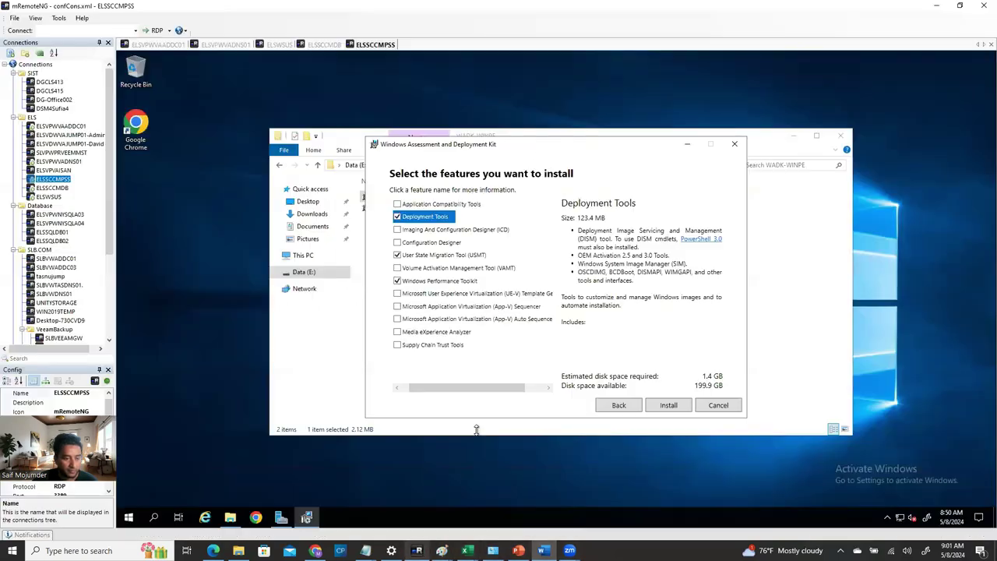
{"action": "left_click", "coordinate": [669, 405]}
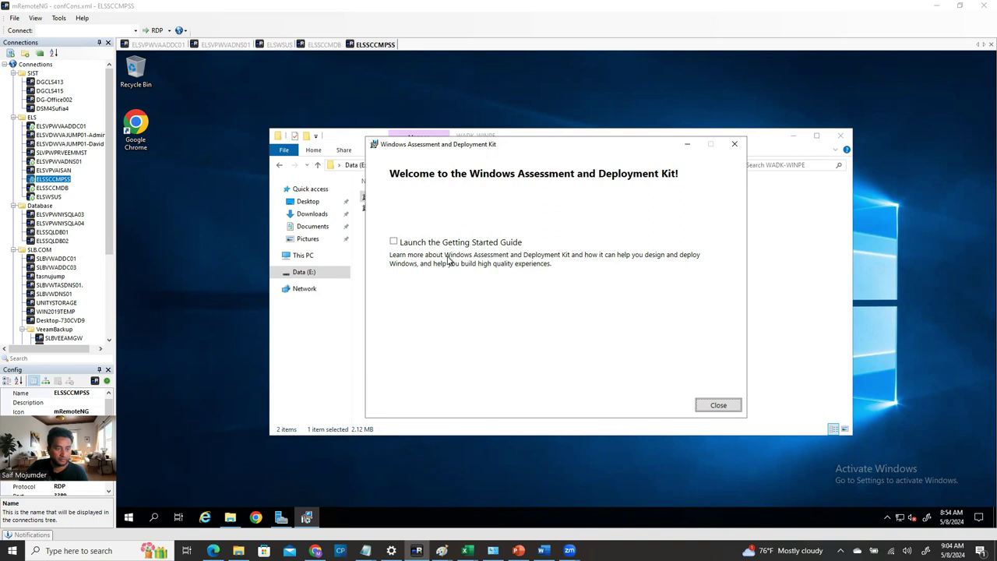
{"action": "left_click", "coordinate": [717, 405]}
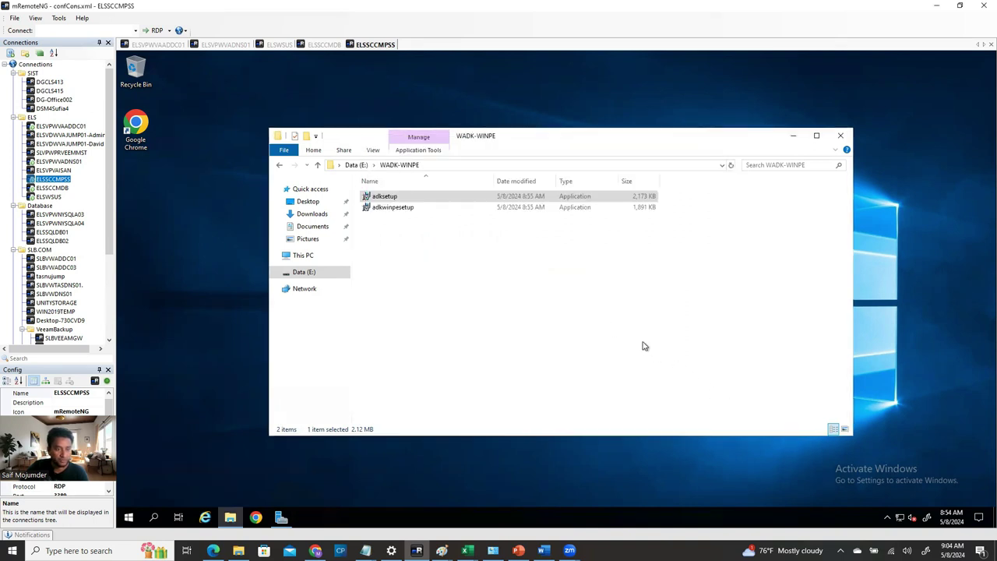
- Run adkwinpesetup from the WADK-WINPE folder as administrator and approve the elevation request
{"action": "left_click", "coordinate": [411, 208]}
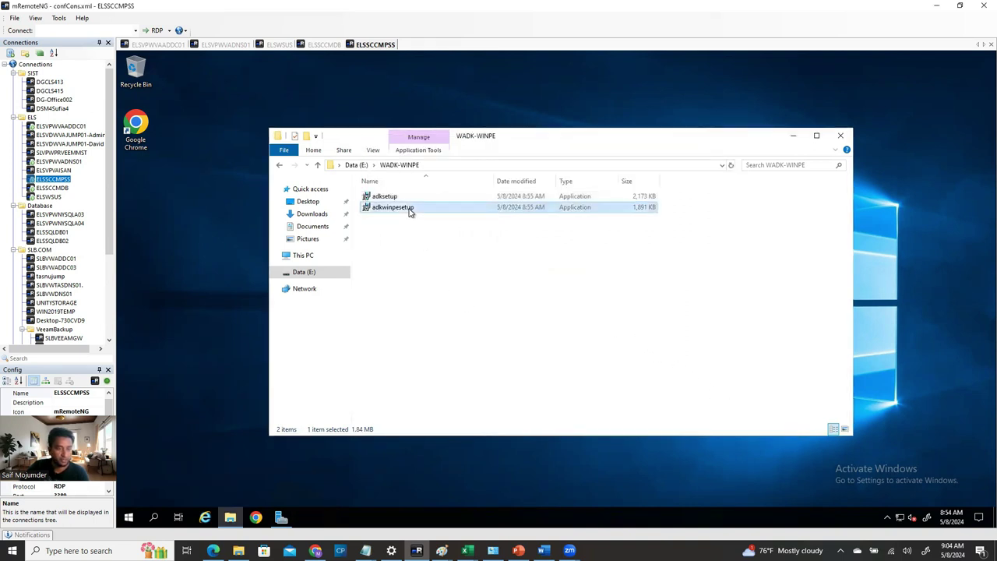
{"action": "right_click", "coordinate": [410, 209]}
{"action": "left_click", "coordinate": [359, 226]}
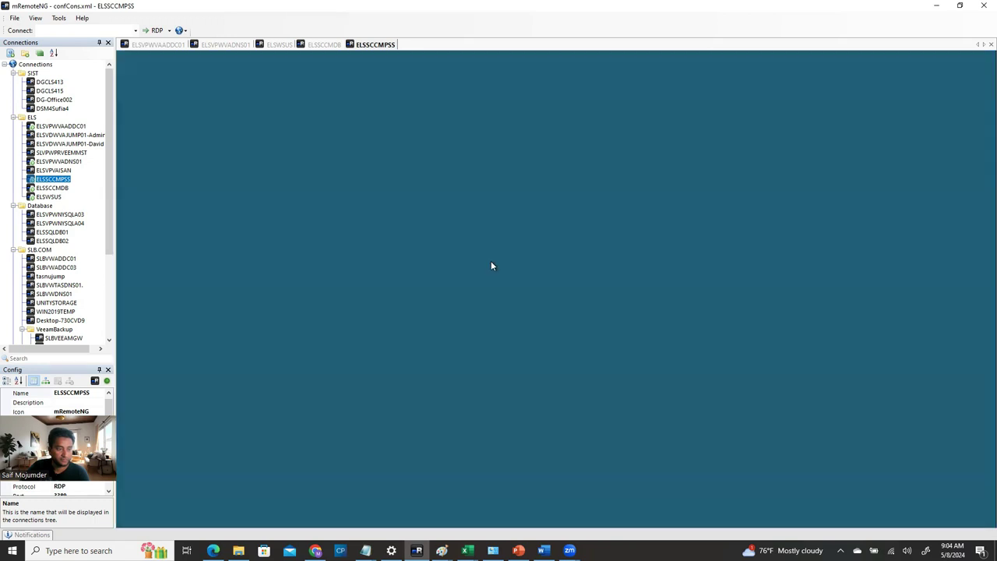
{"action": "left_click", "coordinate": [517, 356]}
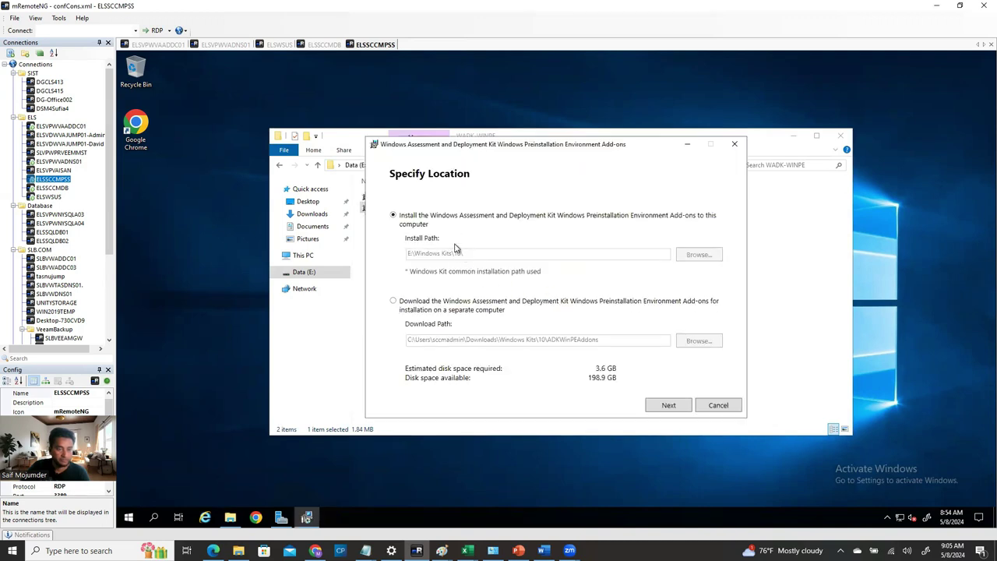
- Keep the WinPE add-on's default location and the Yes privacy option, and accept the license agreement
{"action": "left_click", "coordinate": [667, 408]}
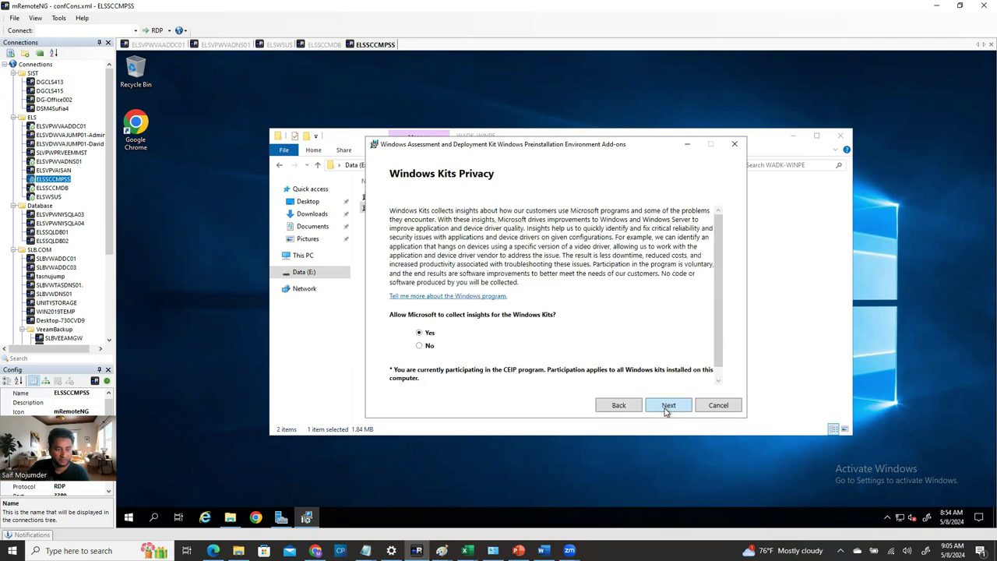
{"action": "left_click", "coordinate": [666, 408]}
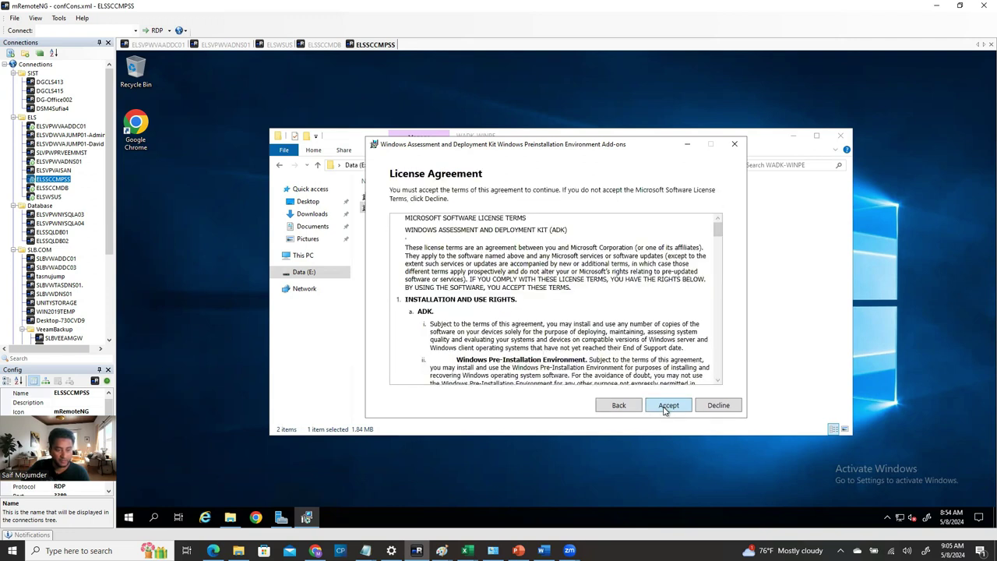
{"action": "left_click", "coordinate": [666, 408]}
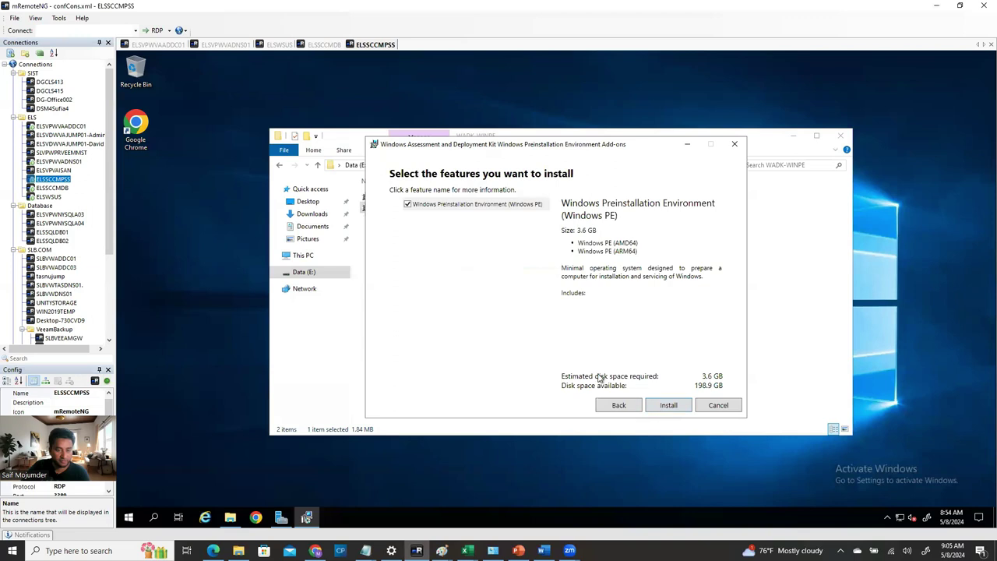
- Install the Windows Preinstallation Environment feature and close the setup wizard and the WADK-WINPE folder window
{"action": "left_click", "coordinate": [667, 406]}
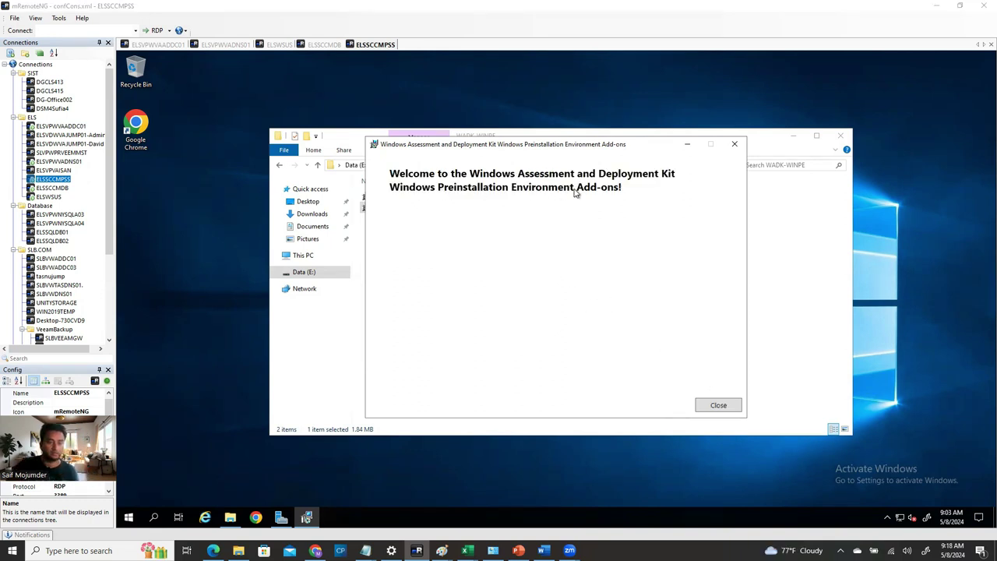
{"action": "left_click", "coordinate": [718, 405]}
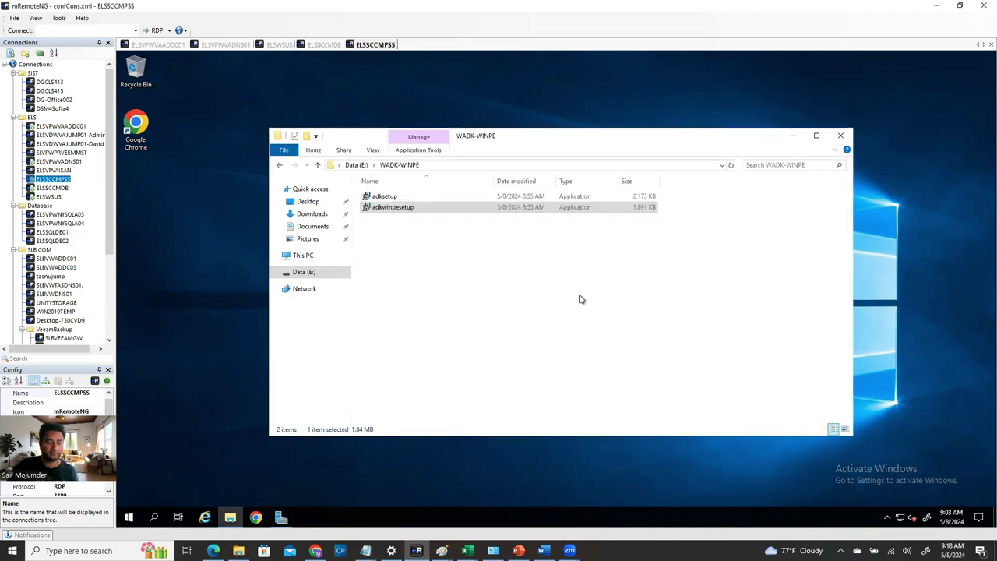
{"action": "left_click", "coordinate": [841, 139]}
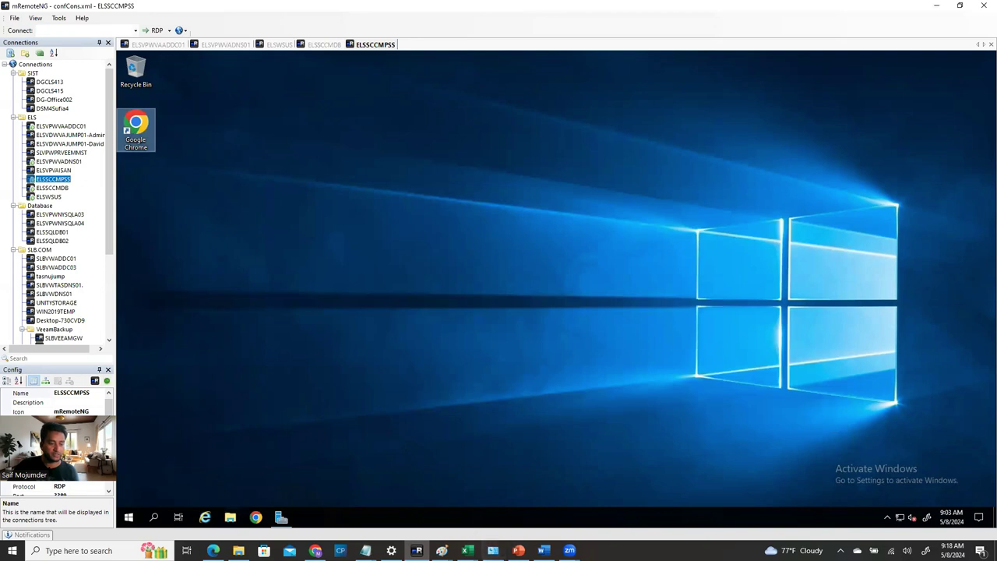
- Review Step 8 on supported SQL Server versions and Step 9 on installing SQL Server 2019 in the Word guide, and return to mRemoteNG
{"action": "left_click", "coordinate": [543, 549]}
{"action": "scroll", "coordinate": [509, 398], "scroll_direction": "down", "scroll_amount": 15}
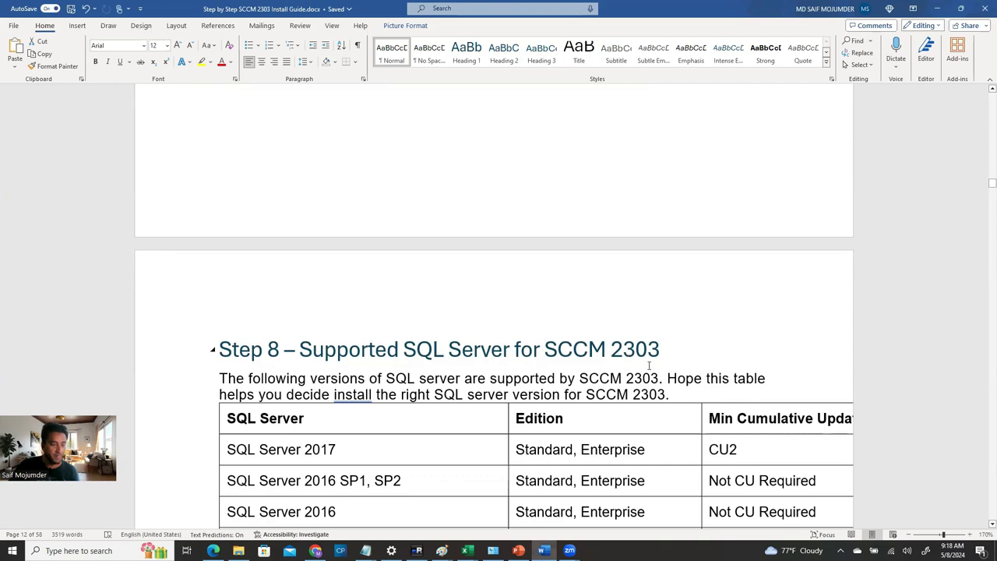
{"action": "scroll", "coordinate": [648, 365], "scroll_direction": "down", "scroll_amount": 5}
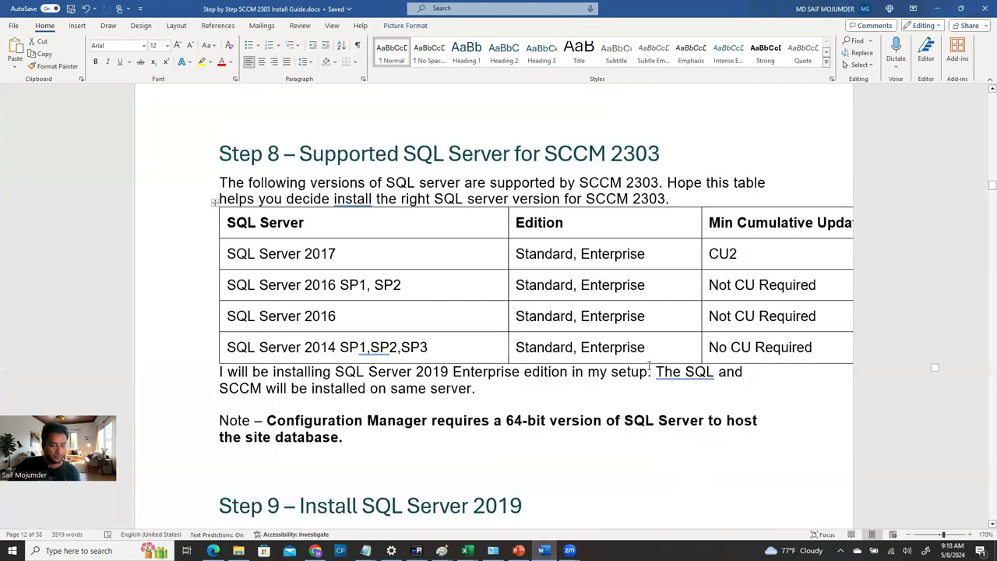
{"action": "scroll", "coordinate": [528, 335], "scroll_direction": "down", "scroll_amount": 3}
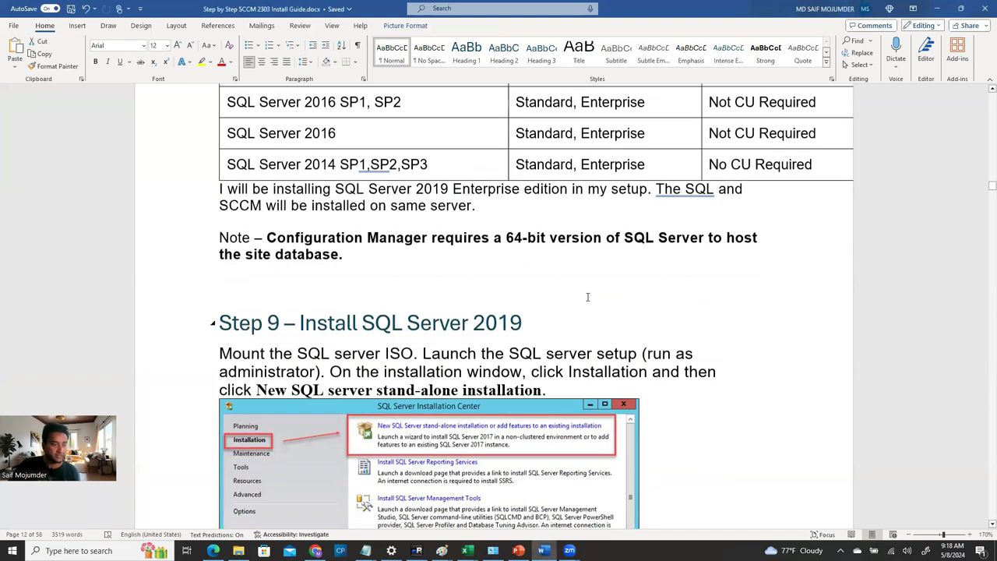
{"action": "scroll", "coordinate": [588, 296], "scroll_direction": "down", "scroll_amount": 3}
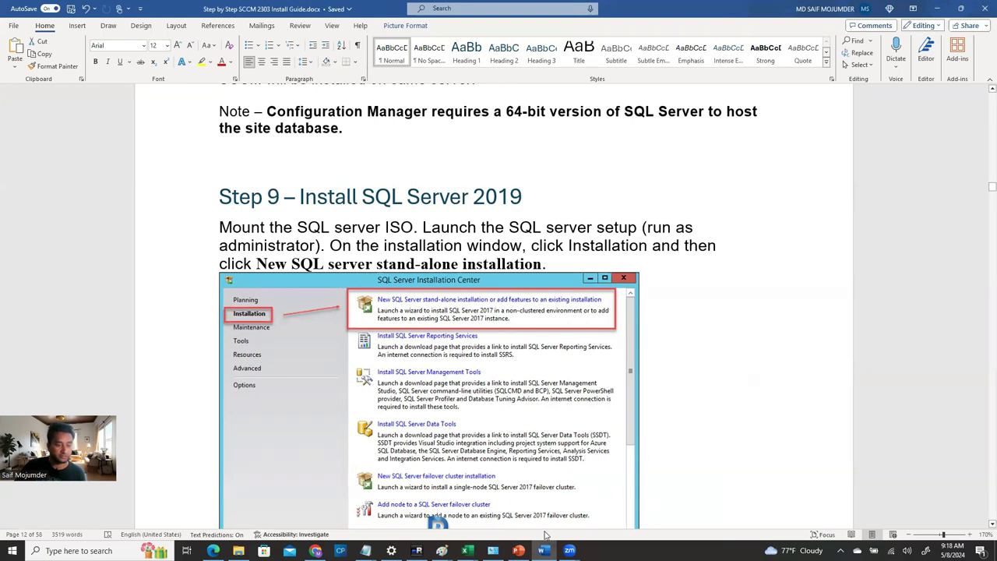
{"action": "left_click", "coordinate": [417, 551]}
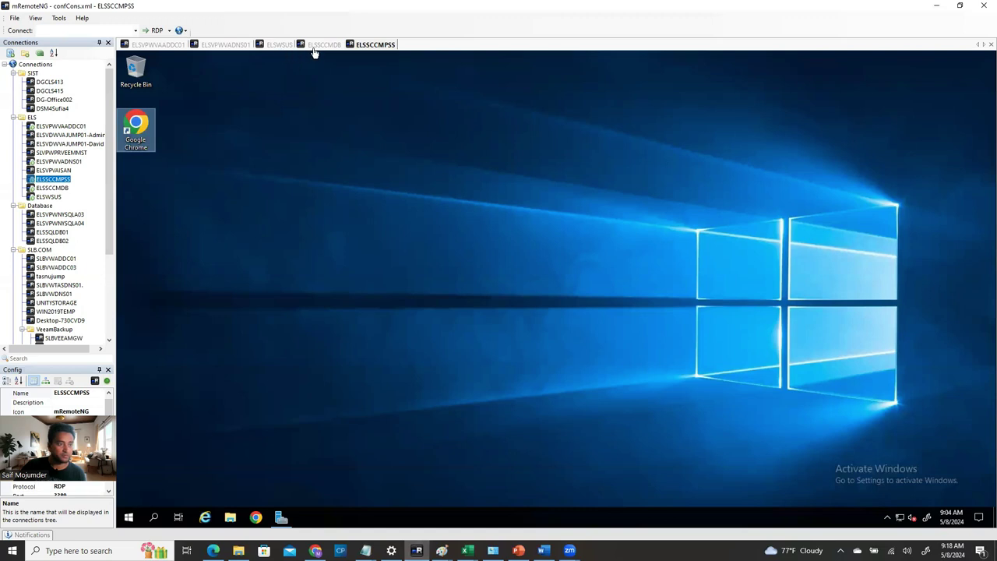
- Switch to the ELSSCCMDB server session and check its Windows version with winver, closing the version window after reading
{"action": "left_click", "coordinate": [324, 49]}
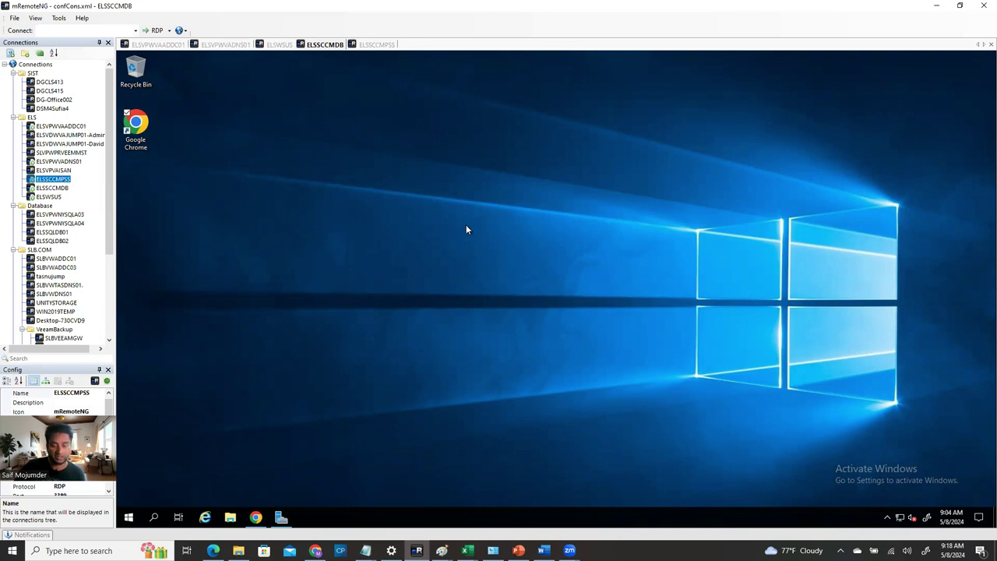
{"action": "left_click", "coordinate": [155, 518]}
{"action": "type", "text": "w"}
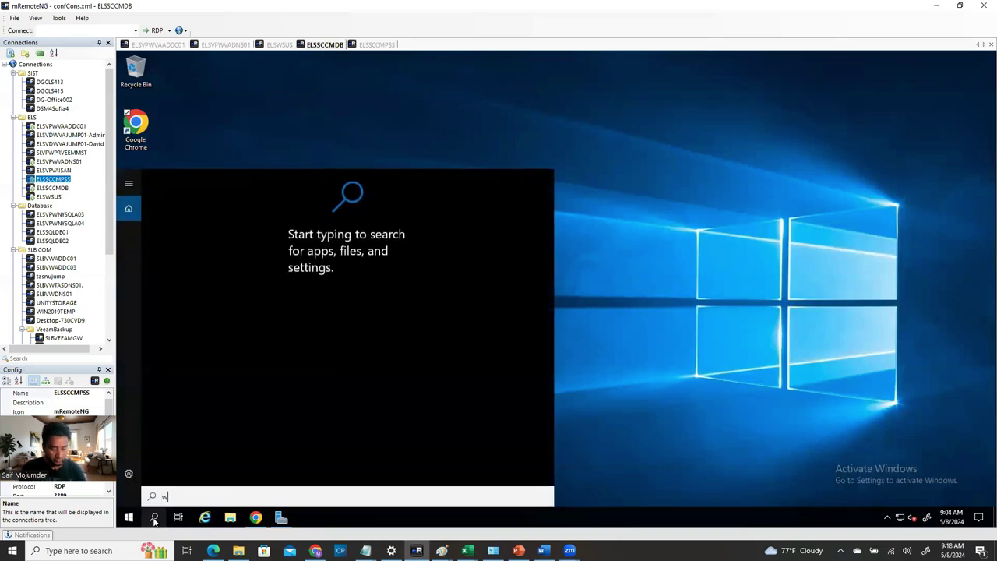
{"action": "type", "text": "inver"}
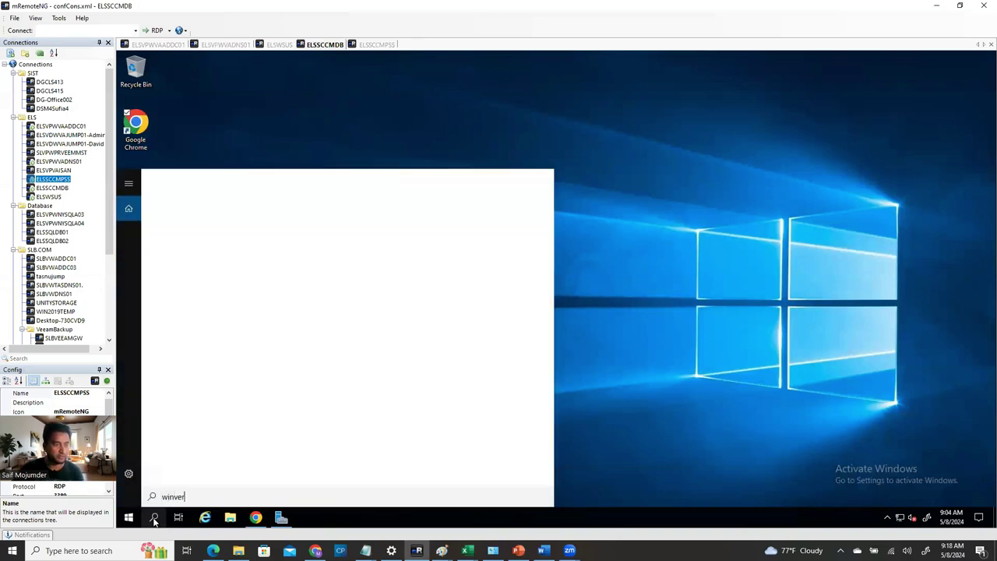
{"action": "left_click", "coordinate": [207, 227]}
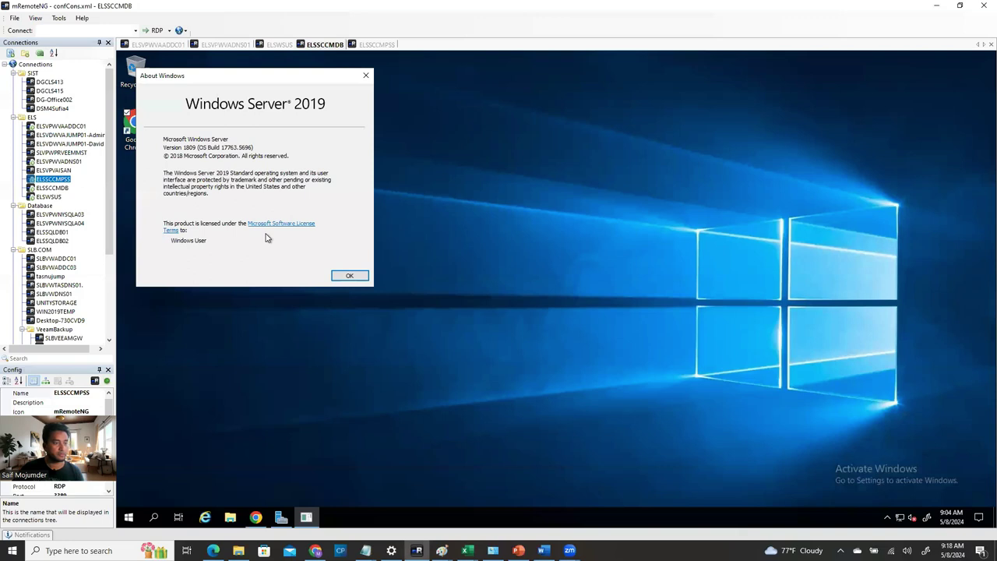
{"action": "left_click", "coordinate": [364, 77]}
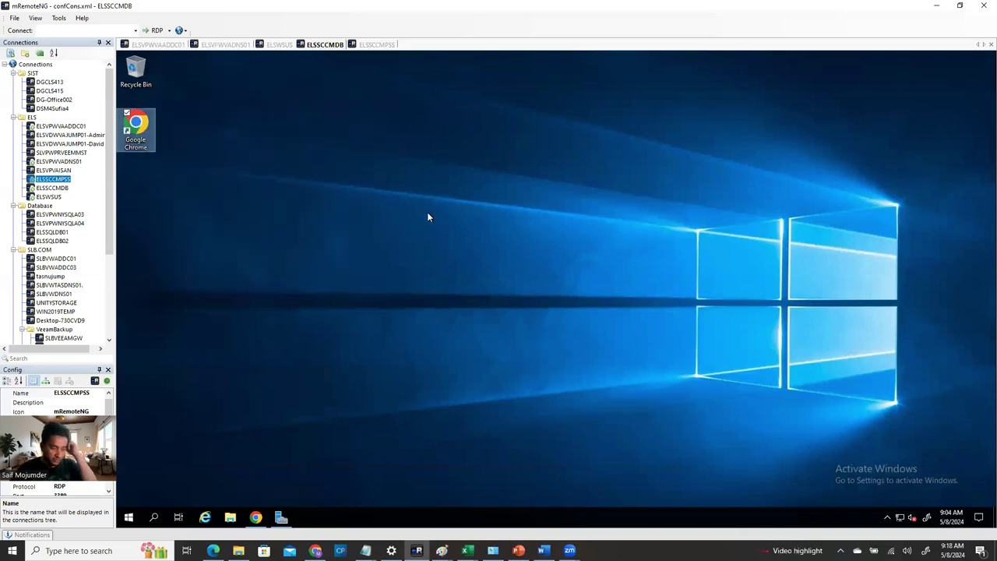
- Mount the SQLServer2019-x64-ENU disc image from the Downloads folder and allow the file to open
{"action": "left_click", "coordinate": [230, 517]}
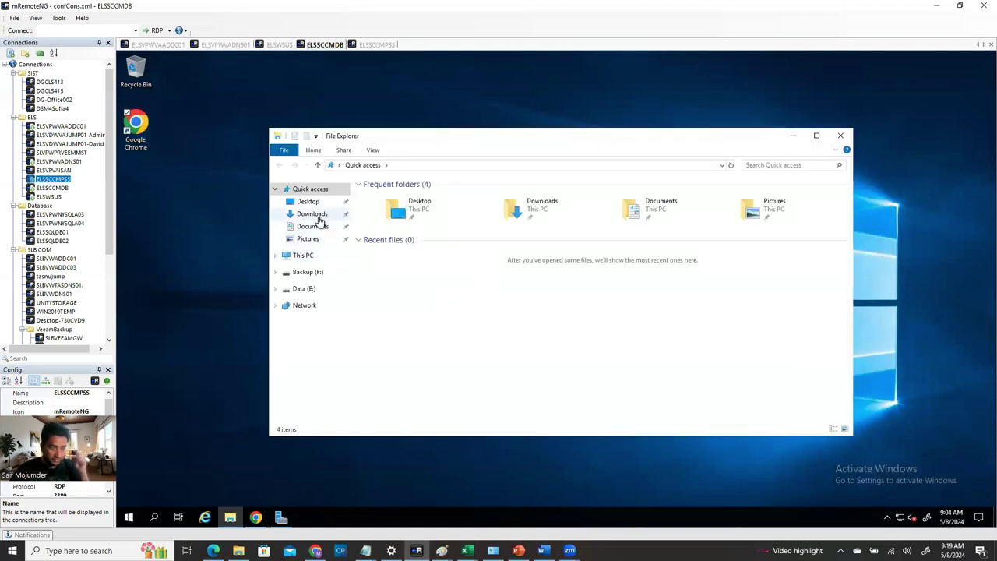
{"action": "left_click", "coordinate": [316, 214]}
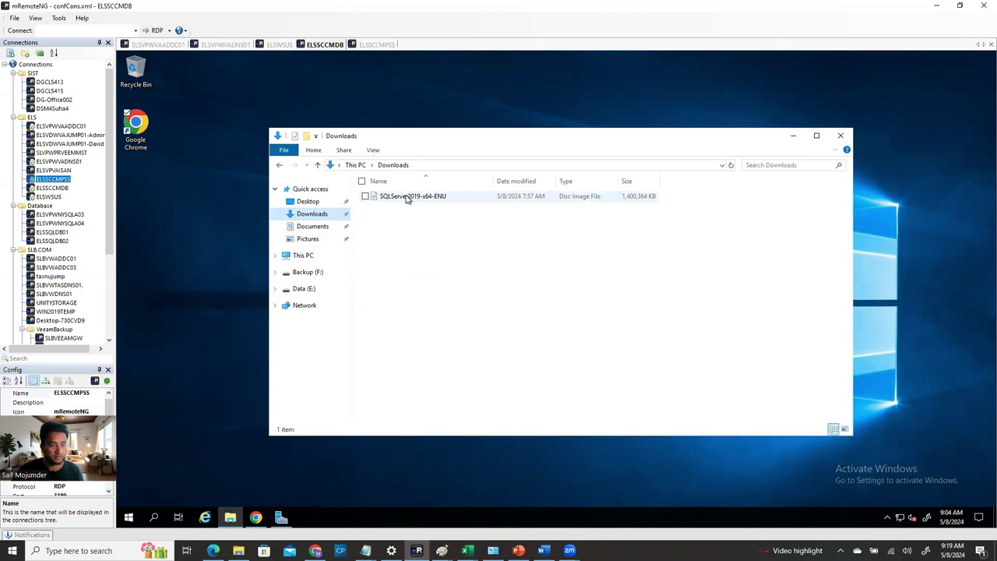
{"action": "left_click", "coordinate": [413, 198]}
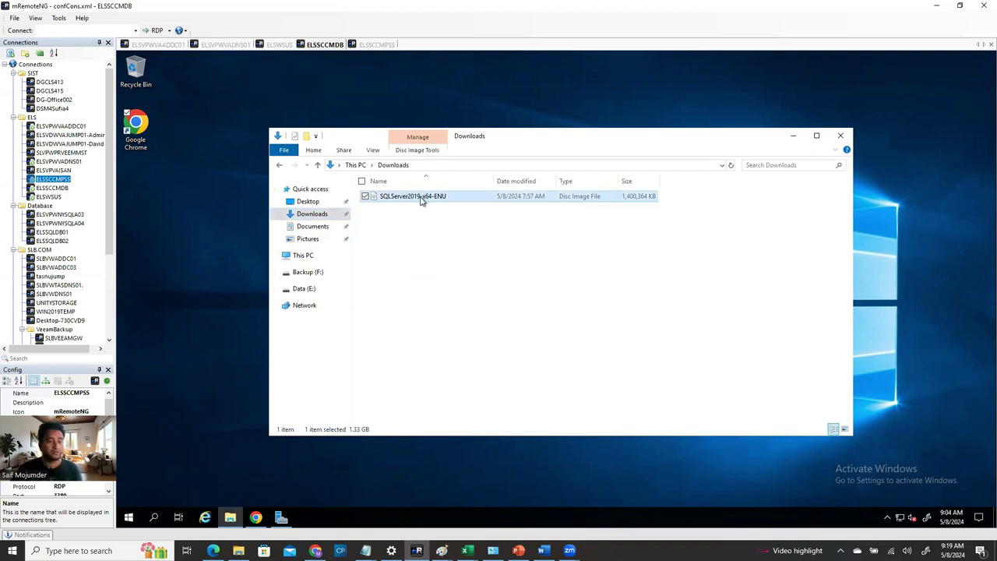
{"action": "right_click", "coordinate": [421, 201]}
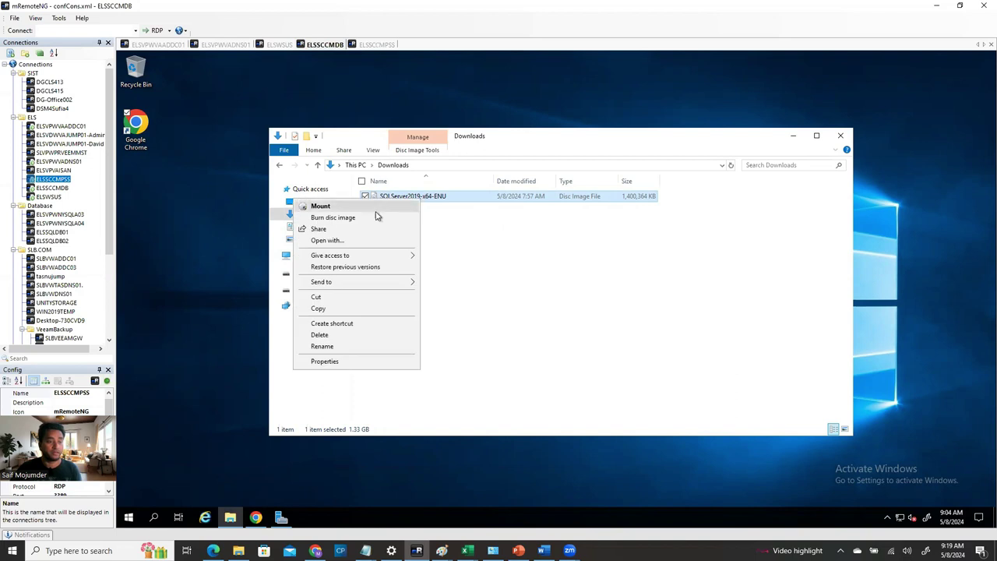
{"action": "left_click", "coordinate": [354, 205]}
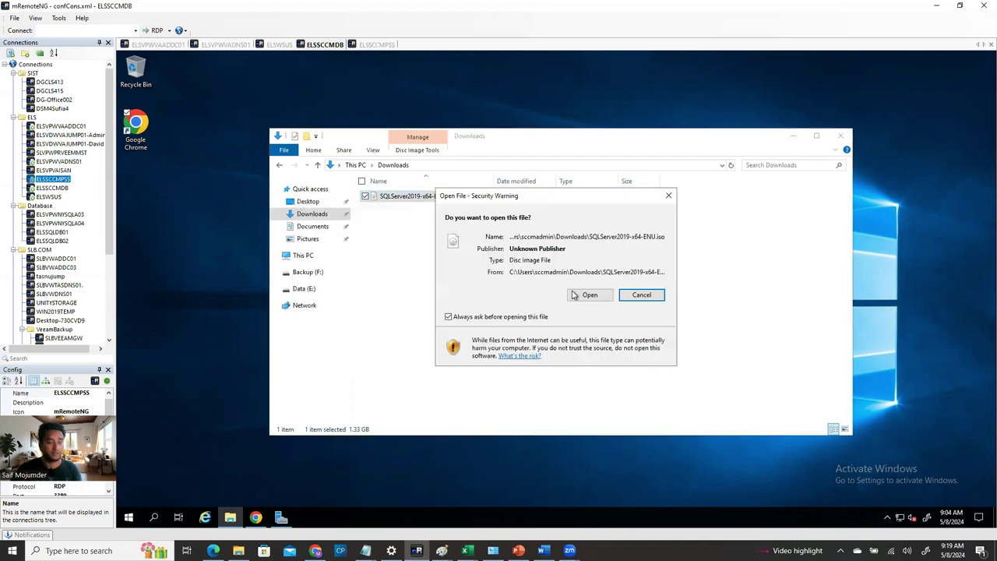
{"action": "left_click", "coordinate": [587, 296]}
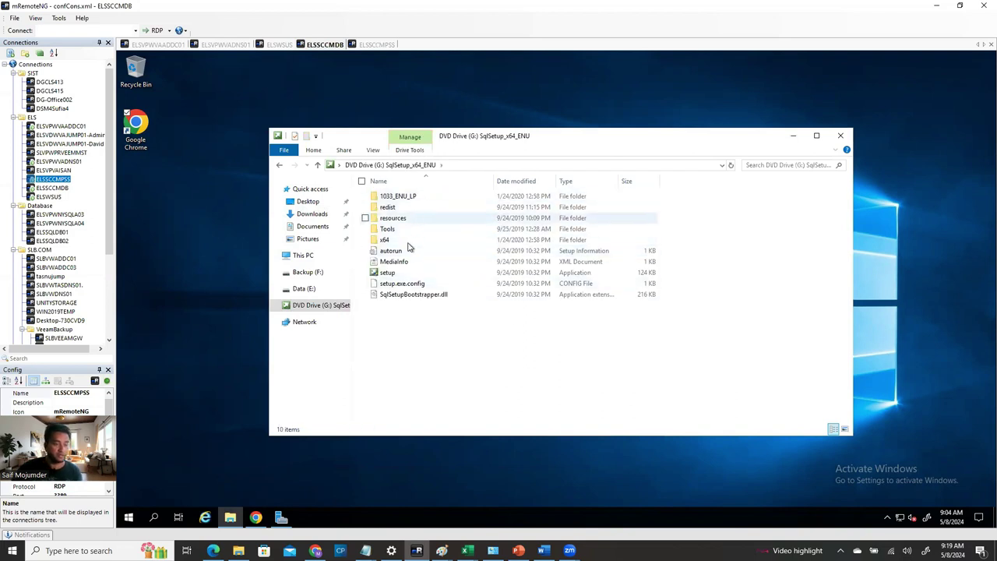
- Run setup from the mounted SqlSetup_x64_ENU drive as administrator, approve the elevation request, and minimize the drive's folder window
{"action": "right_click", "coordinate": [388, 275]}
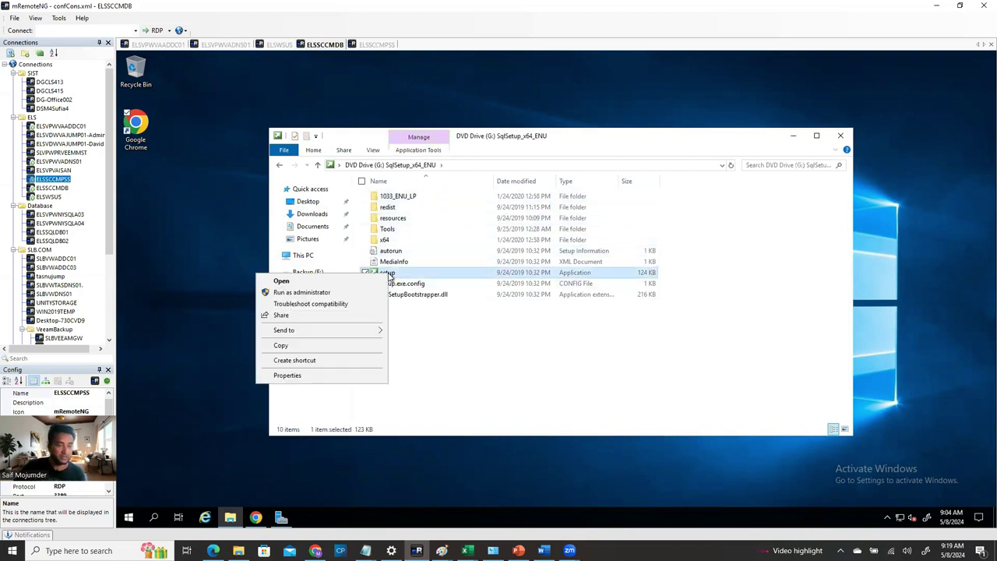
{"action": "left_click", "coordinate": [319, 292]}
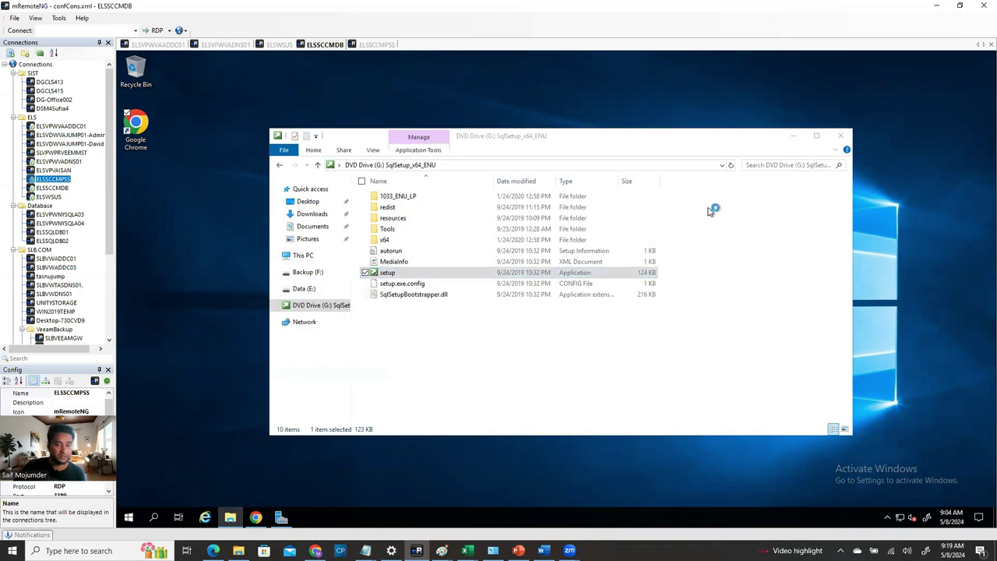
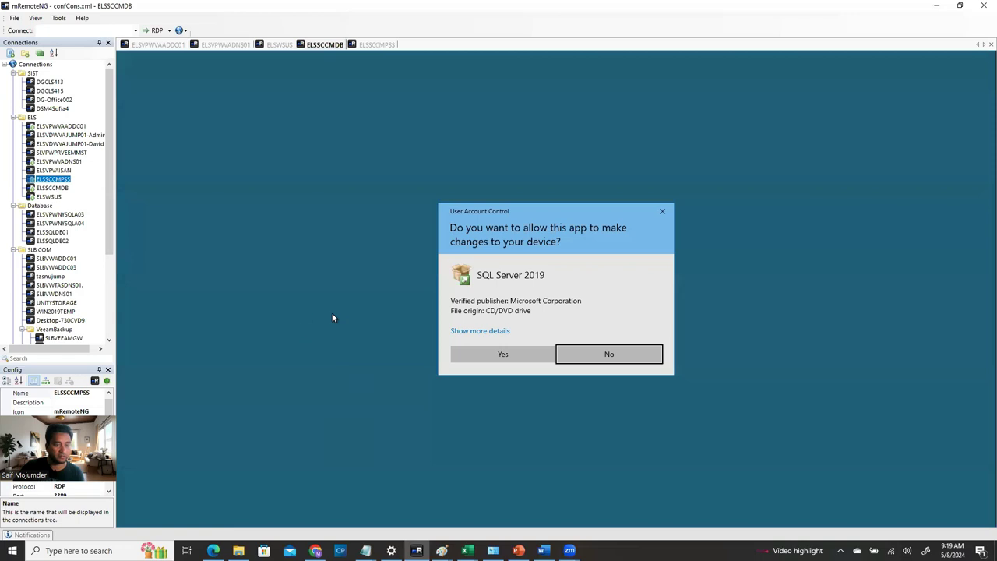
{"action": "left_click", "coordinate": [504, 356]}
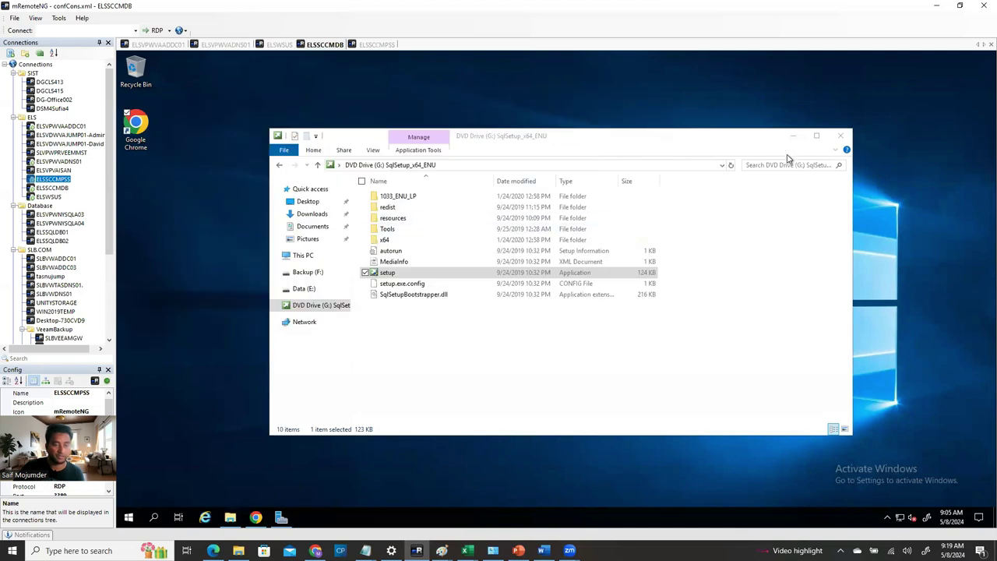
{"action": "left_click", "coordinate": [794, 137]}
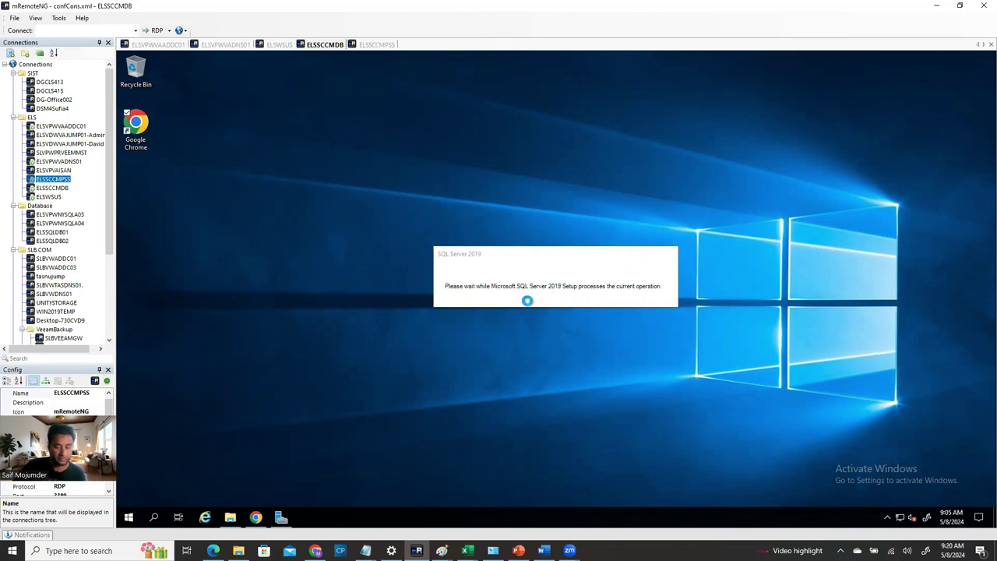
- Start a new SQL Server stand-alone installation from the SQL Server Installation Center and minimize the center's window
{"action": "left_click_drag", "start_coordinate": [435, 60], "coordinate": [655, 127]}
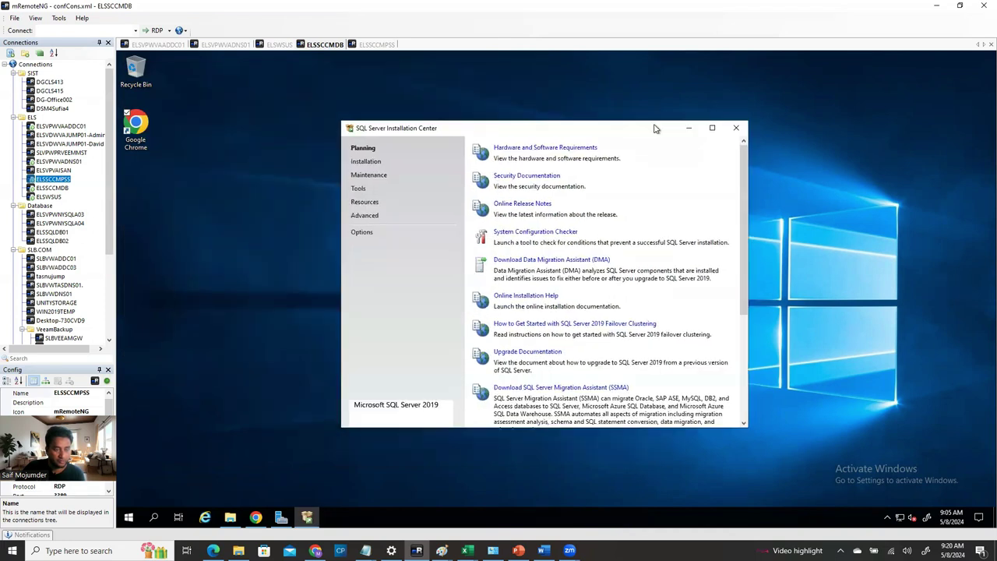
{"action": "left_click", "coordinate": [363, 163]}
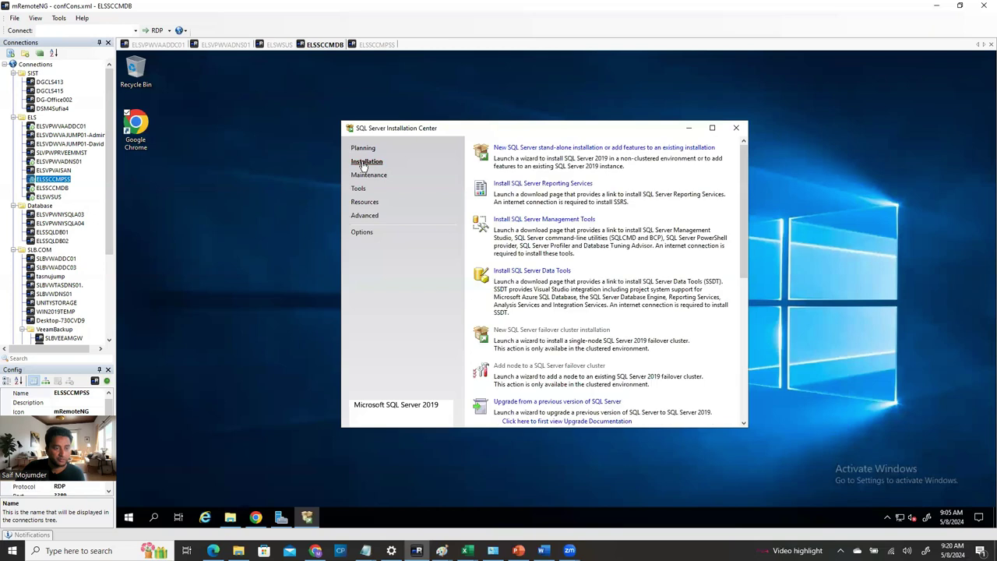
{"action": "left_click", "coordinate": [539, 149]}
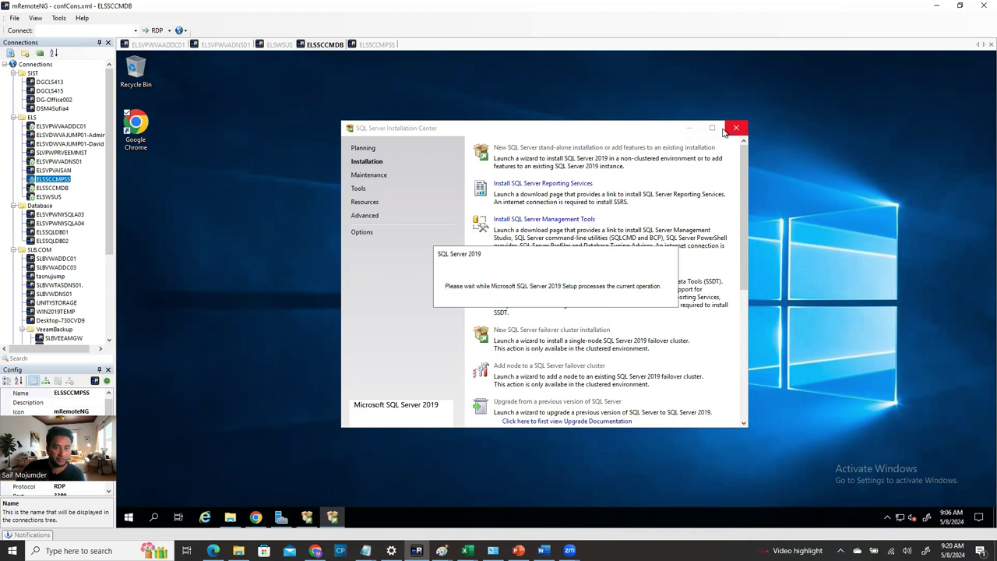
{"action": "left_click", "coordinate": [690, 129]}
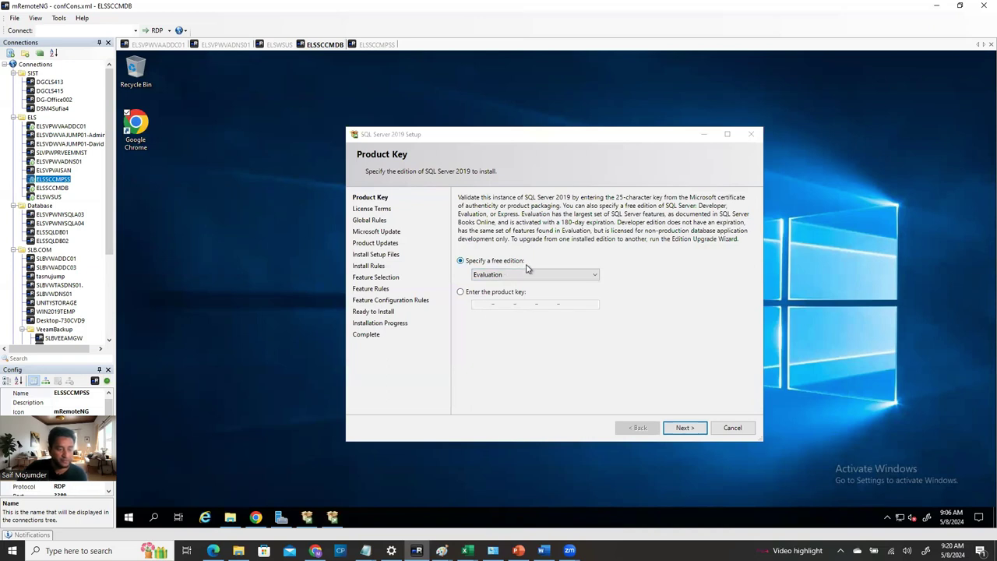
- Keep the free Evaluation edition, accept the license terms, and continue to feature selection without enabling Microsoft Update
{"action": "left_click", "coordinate": [682, 429]}
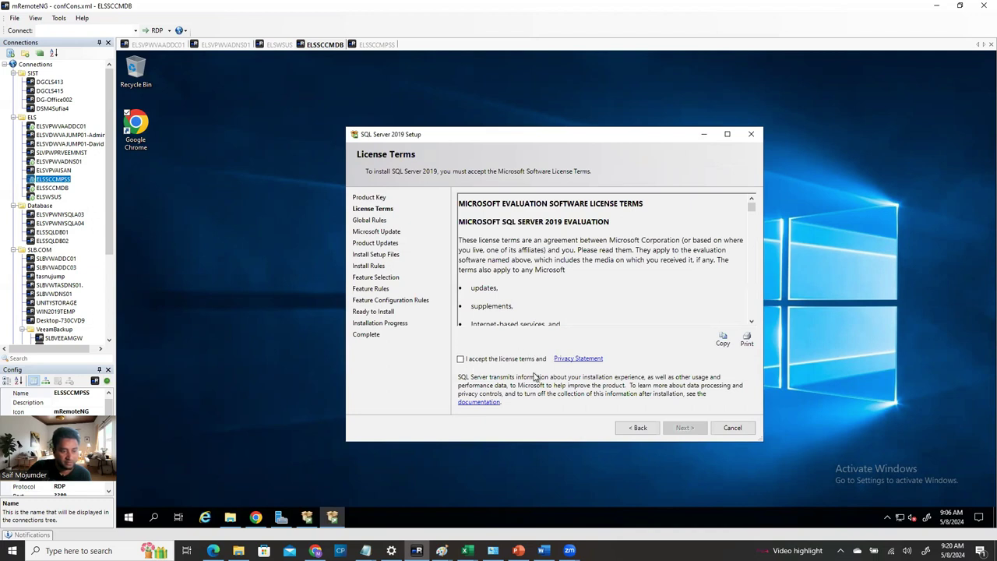
{"action": "left_click", "coordinate": [460, 360]}
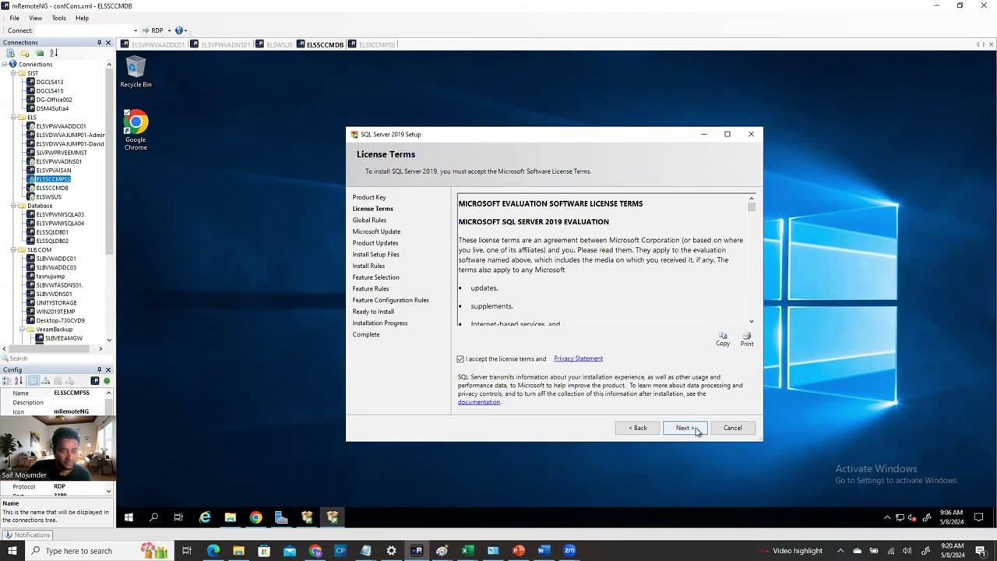
{"action": "left_click", "coordinate": [686, 430]}
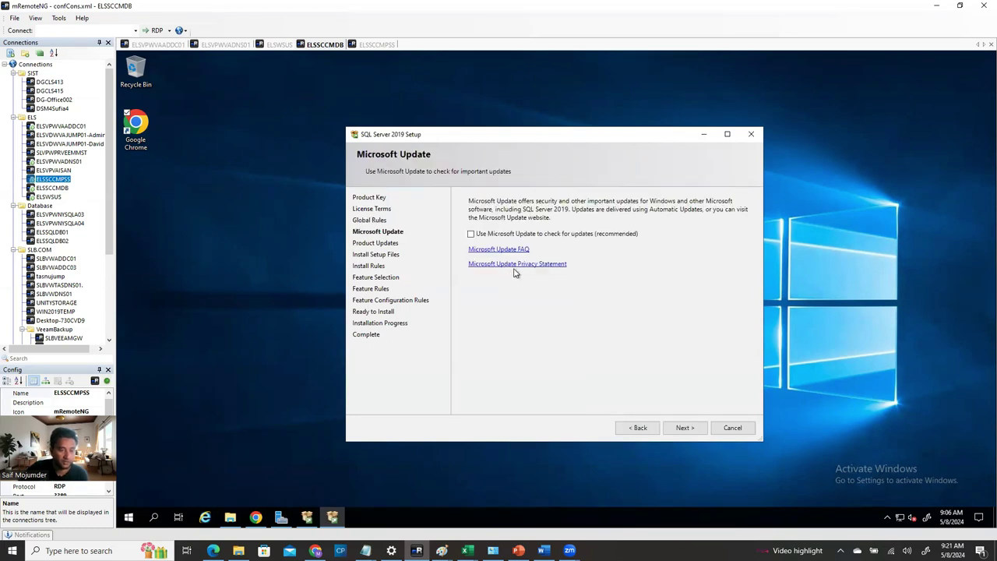
{"action": "left_click", "coordinate": [690, 431]}
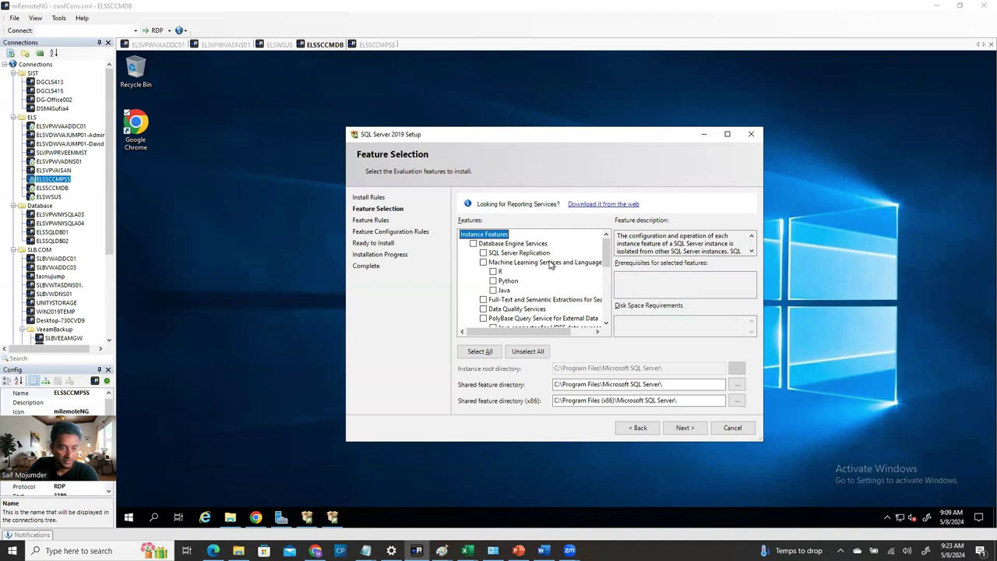
- Select Database Engine Services, Full-Text and Semantic Extractions, Client Tools Connectivity, Client Tools Backwards Compatibility, Client Tools SDK and SQL Client Connectivity SDK for installation
{"action": "left_click", "coordinate": [472, 244]}
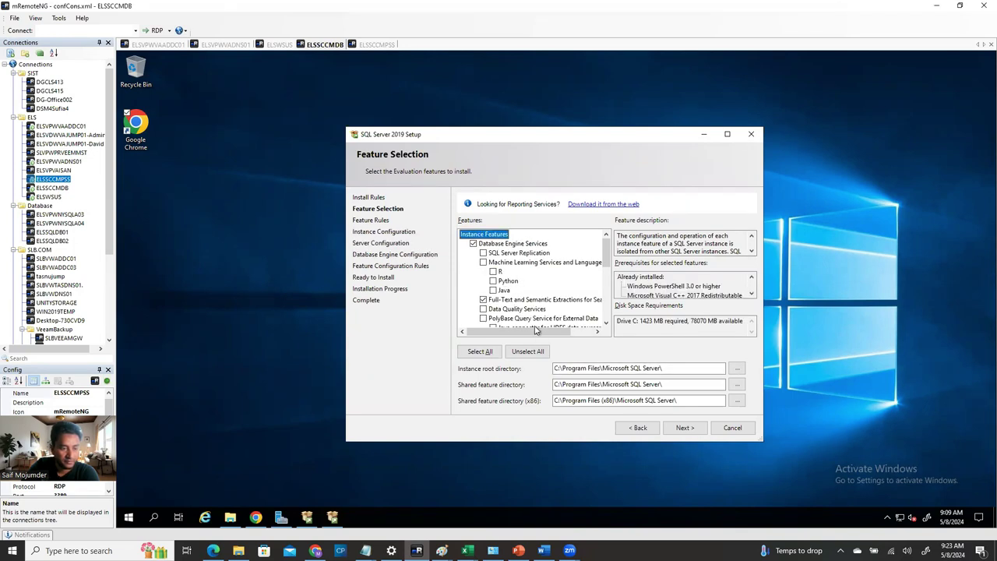
{"action": "scroll", "coordinate": [522, 312], "scroll_direction": "down", "scroll_amount": 3}
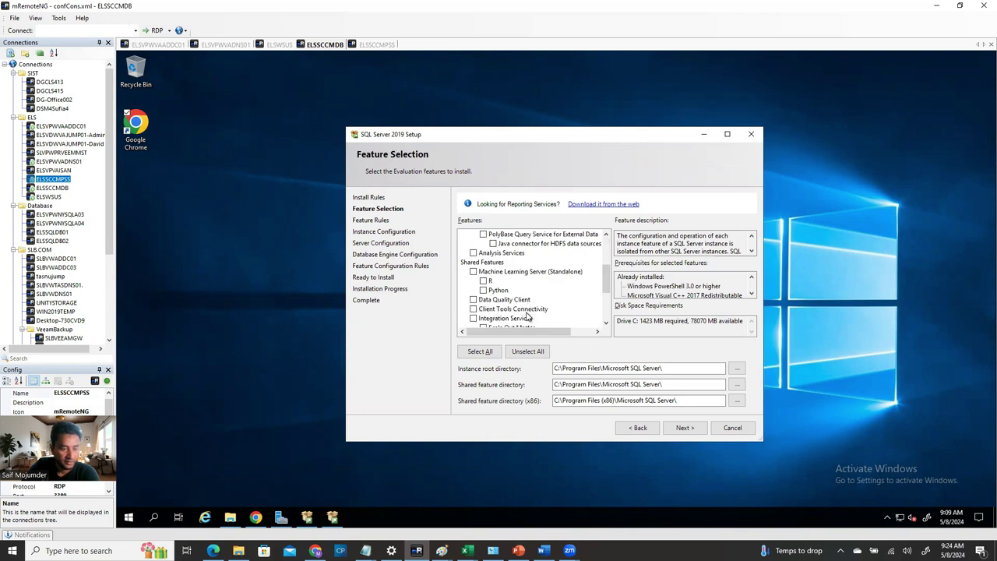
{"action": "scroll", "coordinate": [528, 320], "scroll_direction": "down", "scroll_amount": 2}
{"action": "scroll", "coordinate": [528, 319], "scroll_direction": "up", "scroll_amount": 2}
{"action": "scroll", "coordinate": [524, 304], "scroll_direction": "up", "scroll_amount": 1}
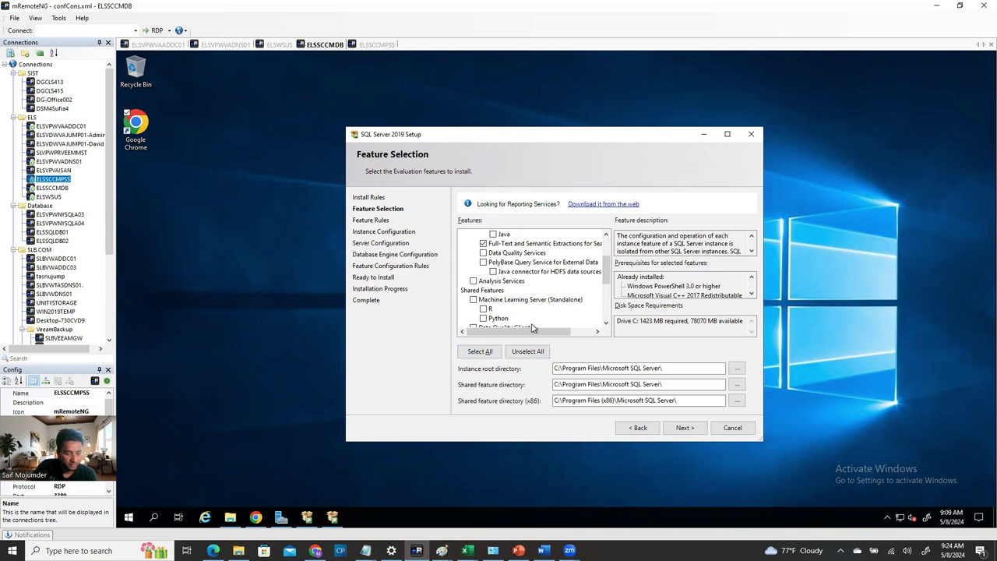
{"action": "left_click_drag", "start_coordinate": [607, 272], "coordinate": [611, 294]}
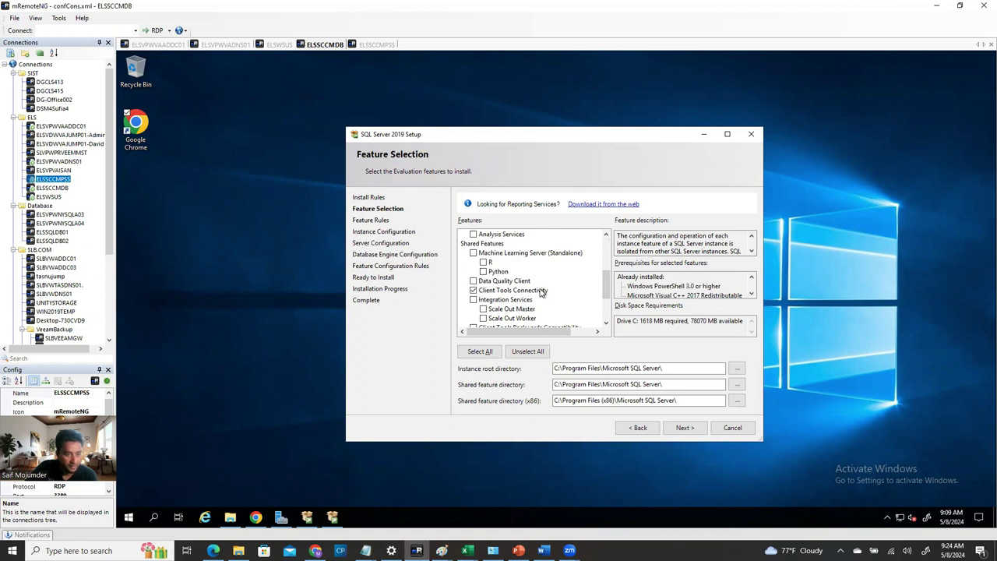
{"action": "scroll", "coordinate": [515, 304], "scroll_direction": "down", "scroll_amount": 2}
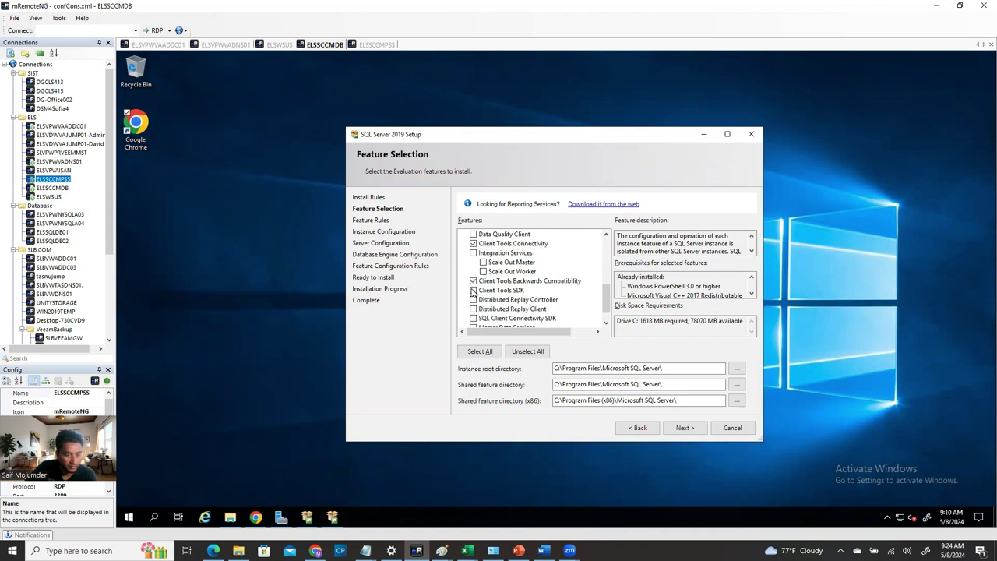
{"action": "left_click", "coordinate": [473, 291]}
{"action": "left_click", "coordinate": [605, 323]}
{"action": "left_click", "coordinate": [605, 323]}
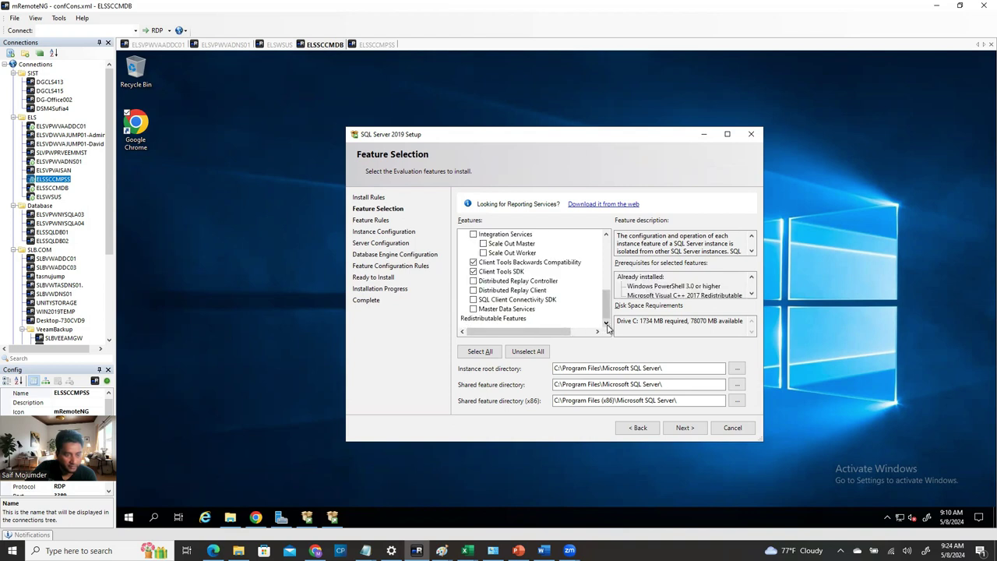
{"action": "left_click", "coordinate": [473, 300]}
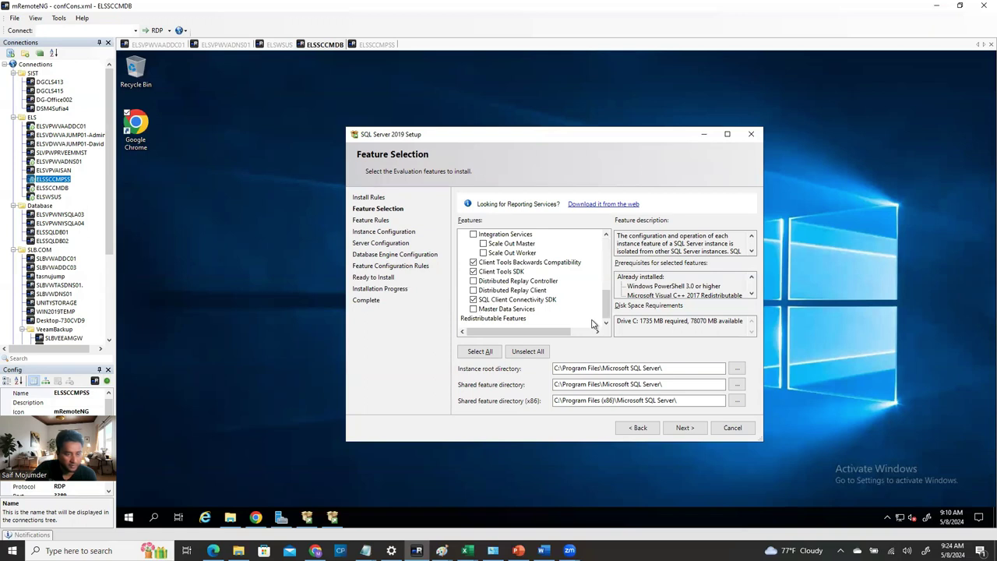
- Check the Data (E:) drive in File Explorer as the installation location and minimize the folder window
{"action": "left_click", "coordinate": [556, 369]}
{"action": "left_click", "coordinate": [230, 518]}
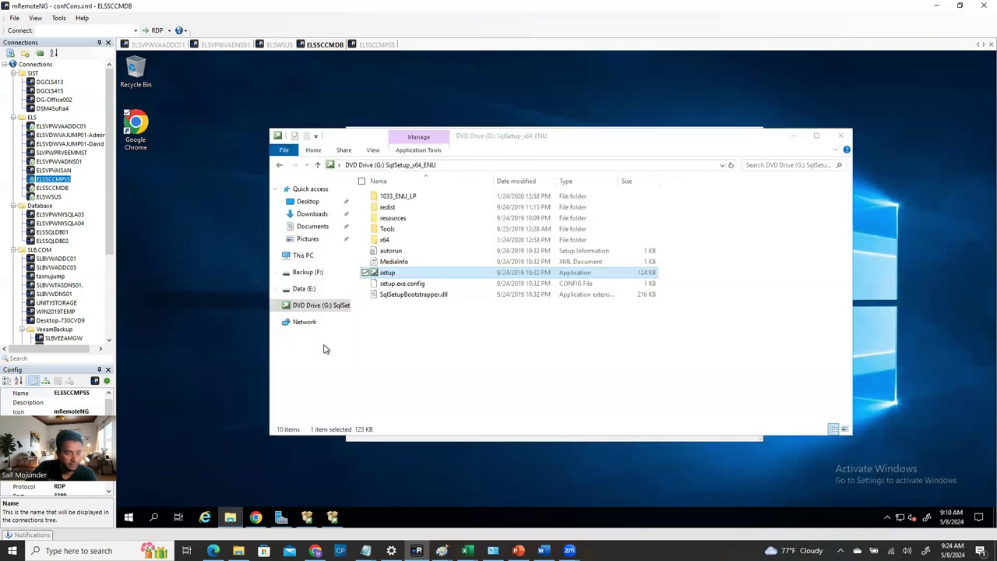
{"action": "left_click", "coordinate": [303, 288]}
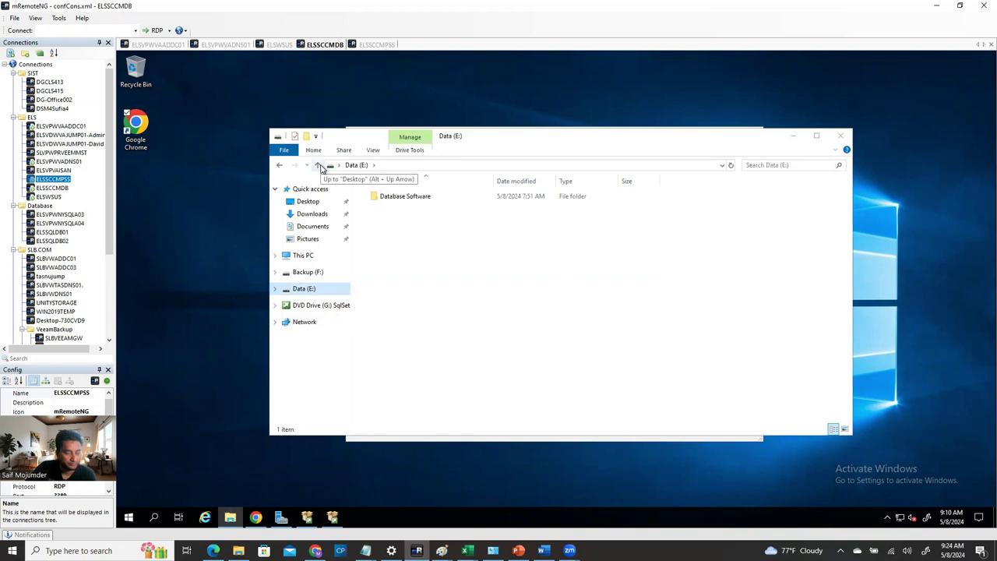
{"action": "left_click", "coordinate": [793, 136]}
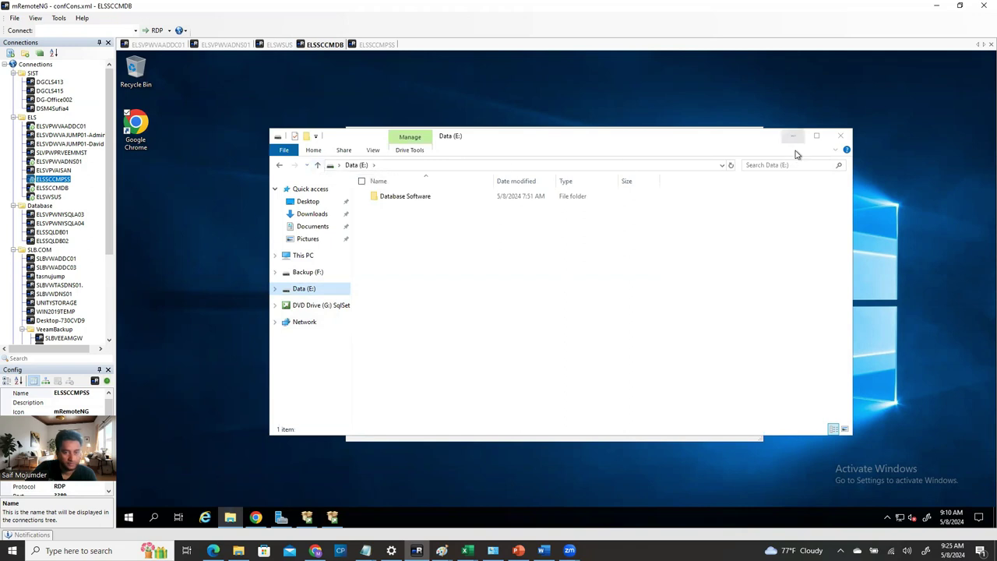
- Change the instance root and both shared feature directories to drive E, and continue past instance configuration with the default instance MSSQLSERVER
{"action": "left_click", "coordinate": [554, 371]}
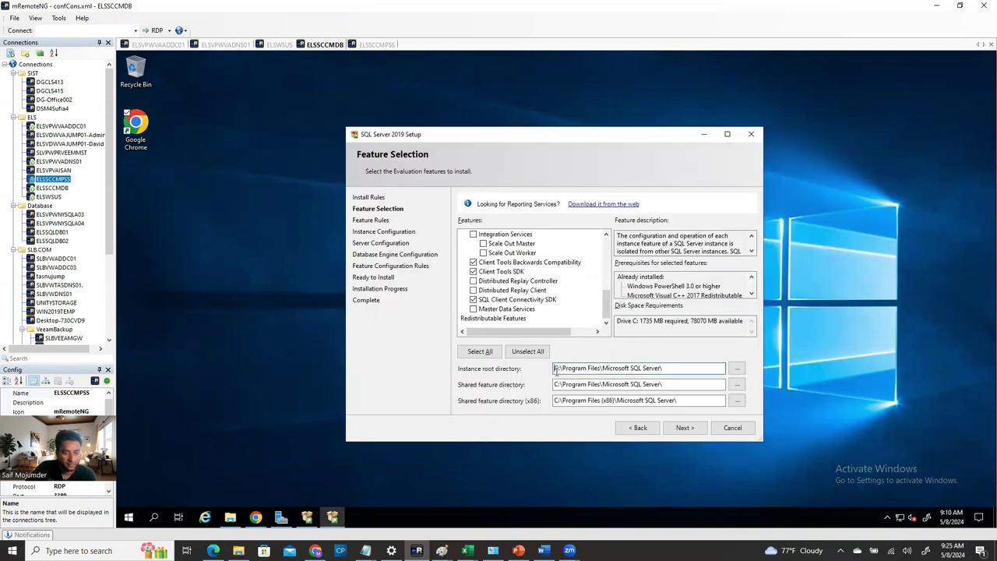
{"action": "type", "text": "E"}
{"action": "left_click", "coordinate": [554, 384]}
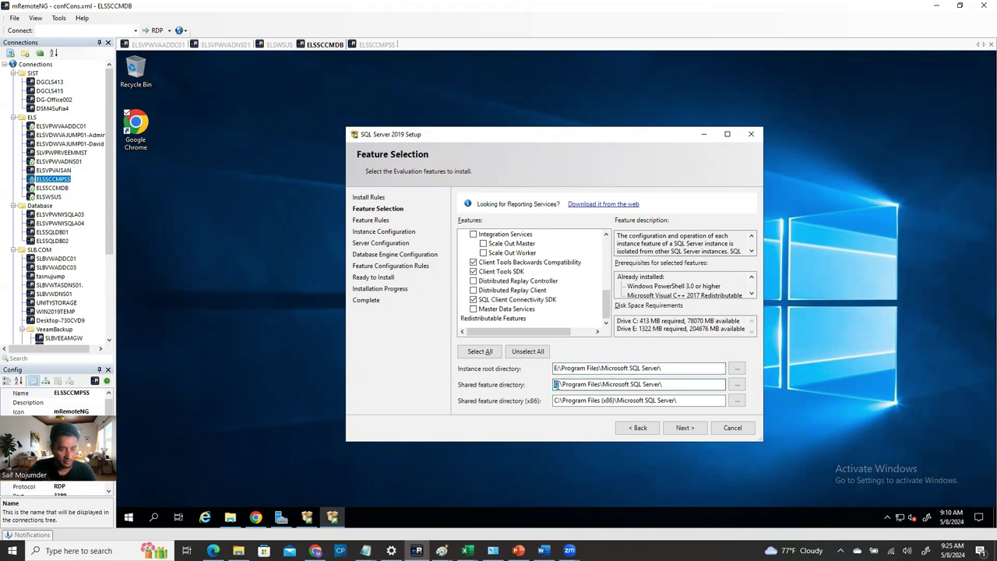
{"action": "type", "text": "E"}
{"action": "left_click", "coordinate": [554, 403]}
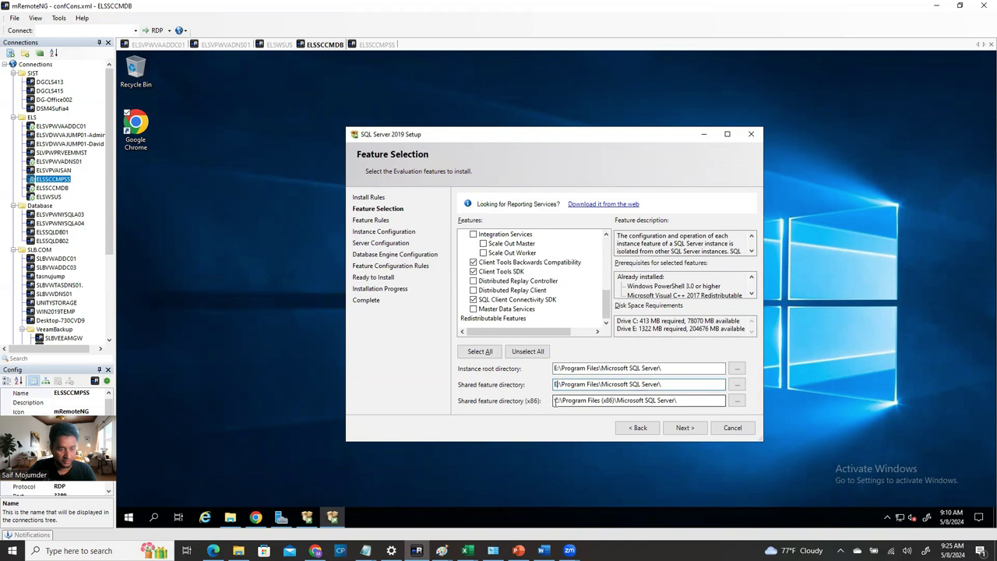
{"action": "type", "text": "E"}
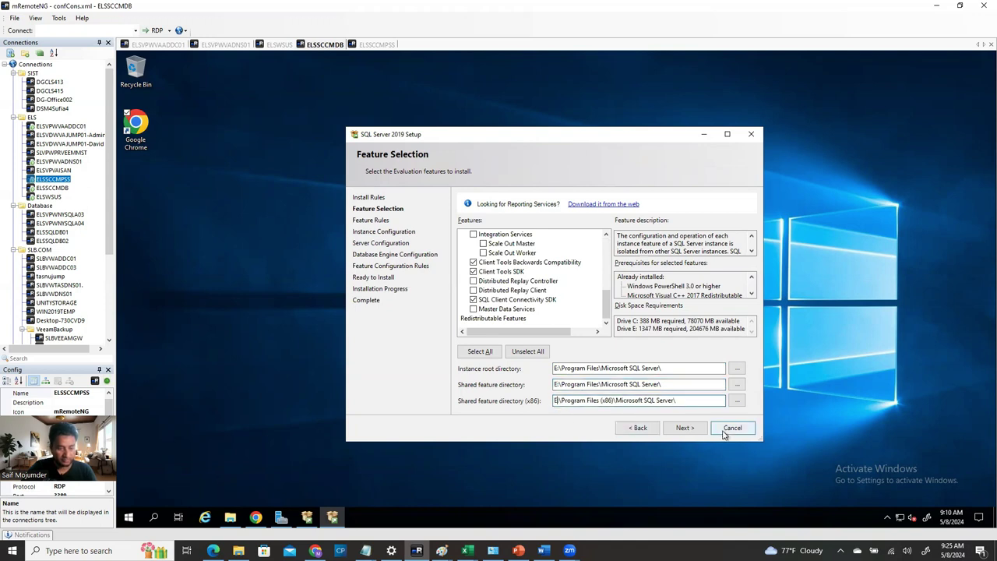
{"action": "left_click", "coordinate": [684, 429]}
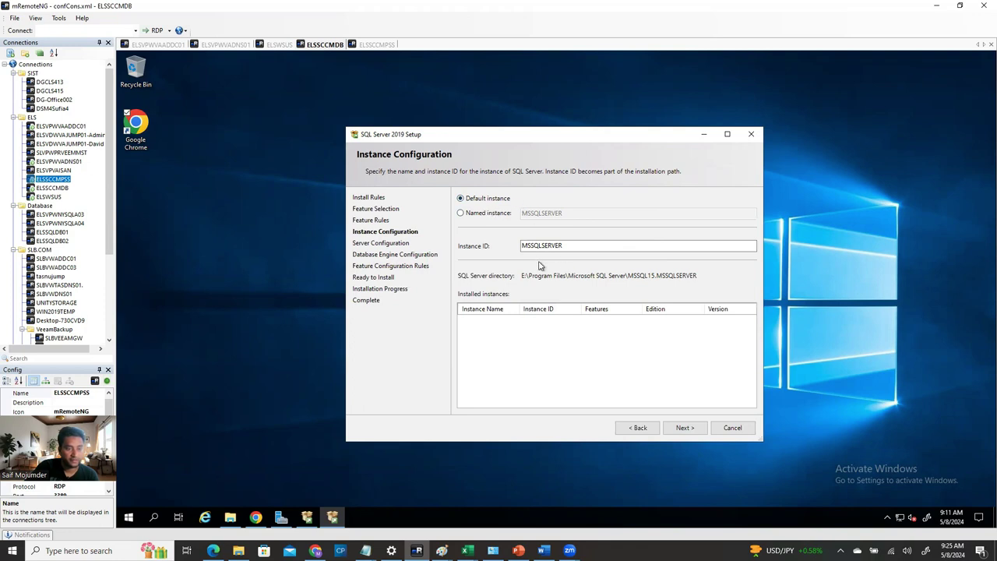
{"action": "left_click", "coordinate": [690, 428]}
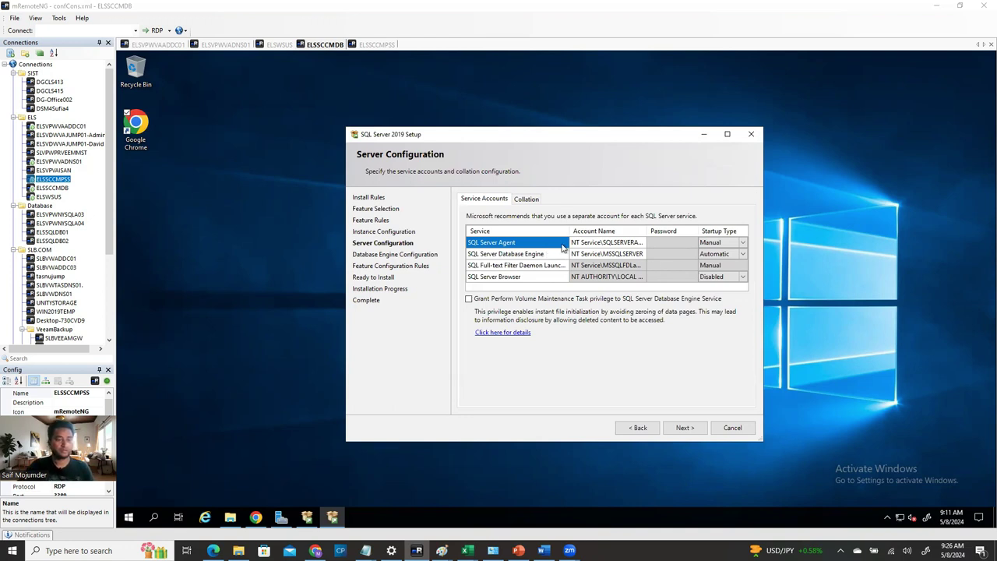
- Assign the domain's SQL Service Account (sqladmin) as the SQL Server Agent service account
{"action": "left_click", "coordinate": [627, 243]}
{"action": "left_click", "coordinate": [641, 242]}
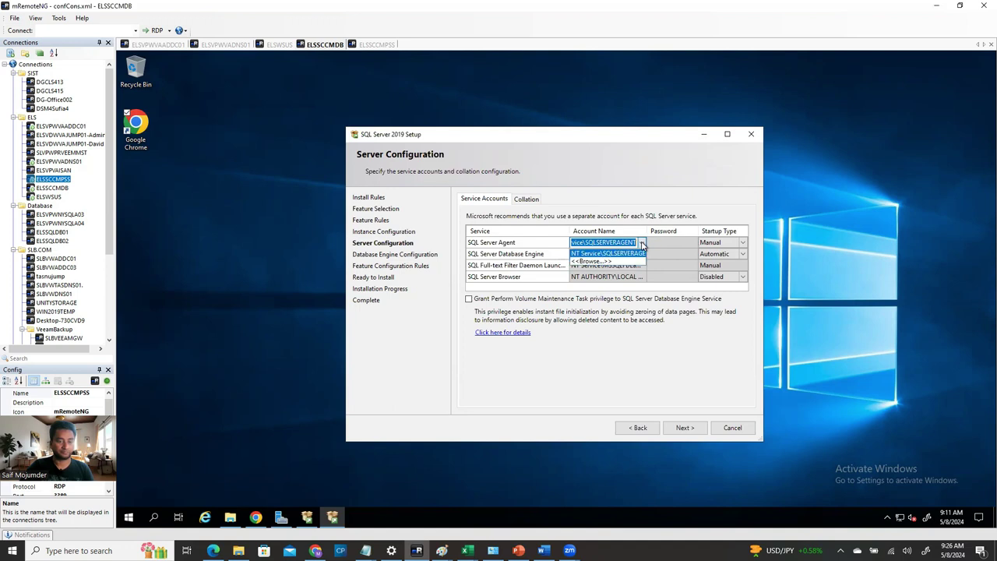
{"action": "left_click", "coordinate": [591, 261]}
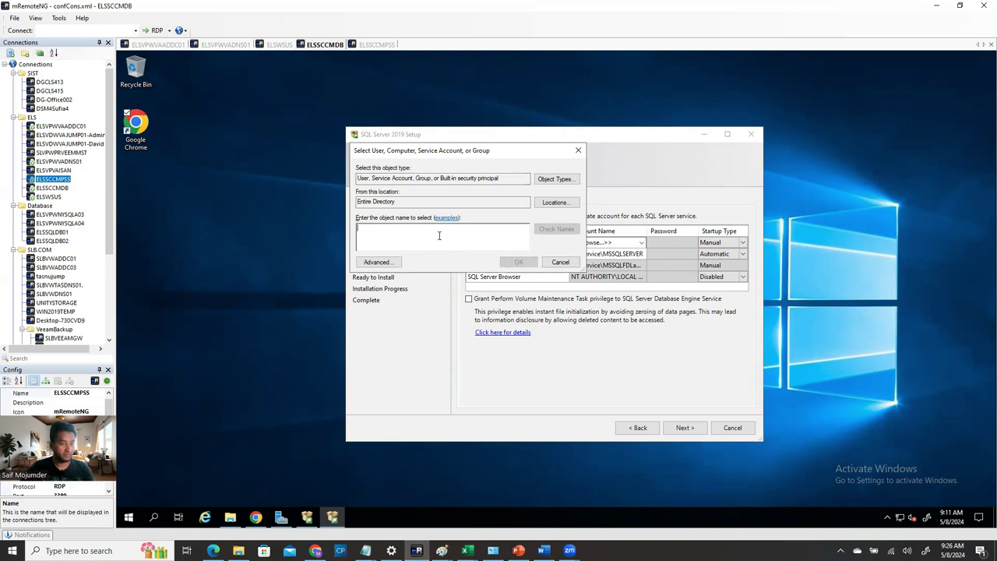
{"action": "type", "text": "sqla"}
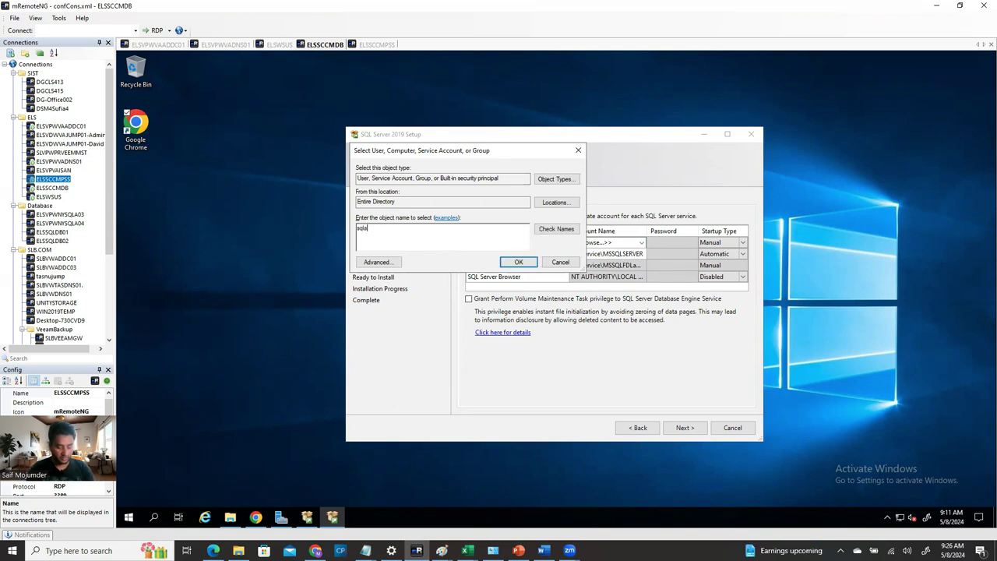
{"action": "type", "text": "dmin"}
{"action": "left_click", "coordinate": [555, 229]}
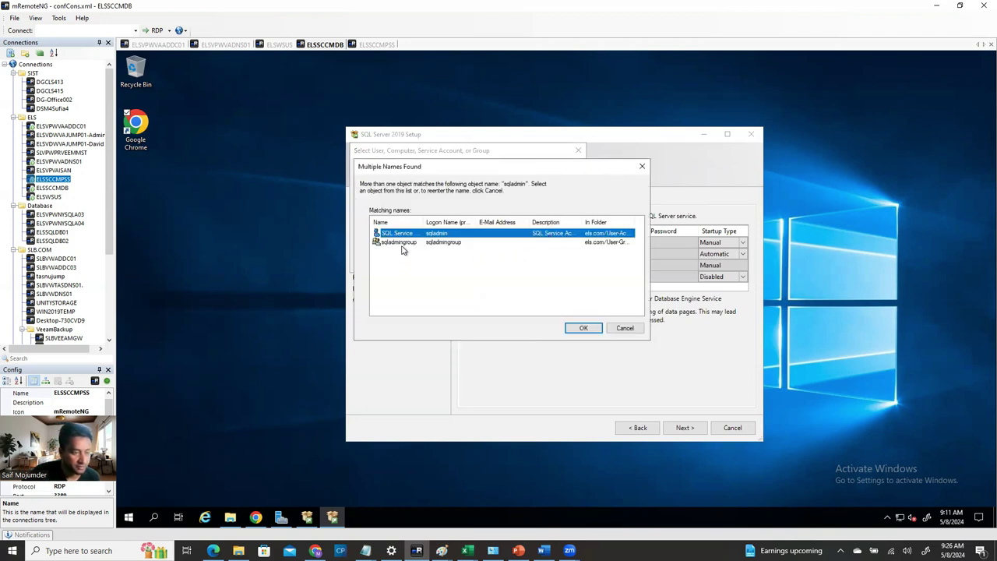
{"action": "left_click_drag", "start_coordinate": [474, 224], "coordinate": [467, 226]}
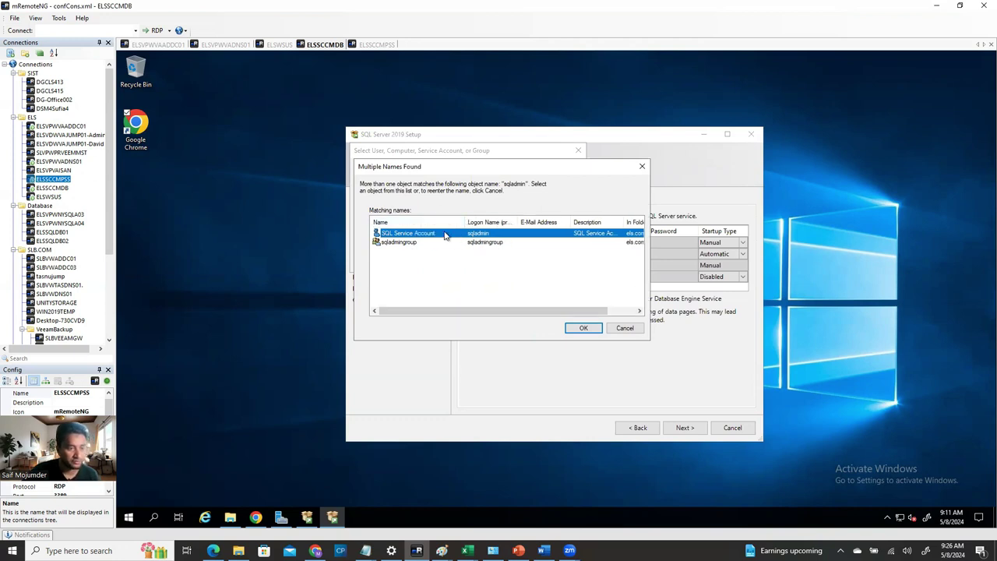
{"action": "left_click", "coordinate": [584, 327]}
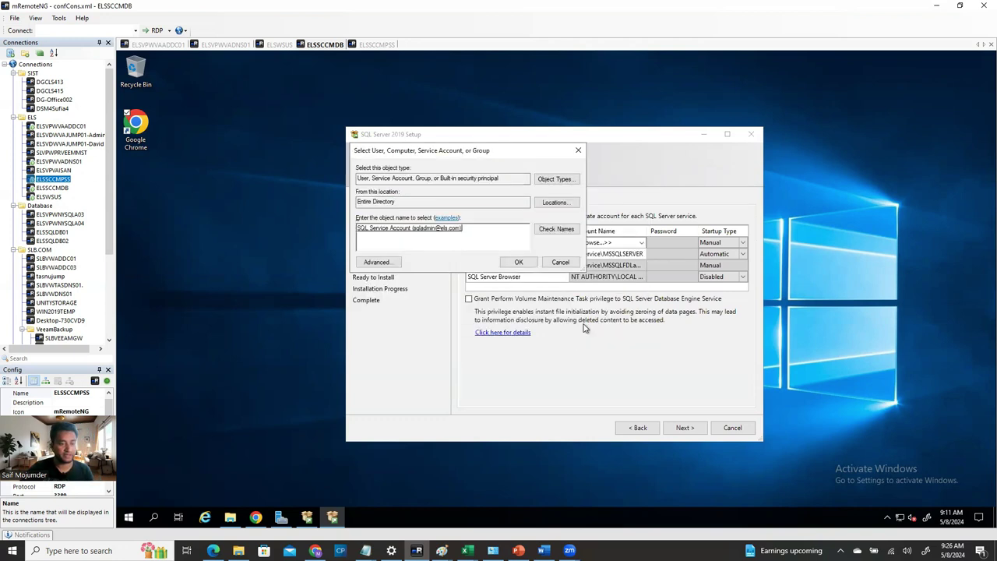
{"action": "left_click", "coordinate": [519, 262]}
- Assign the same sqladmin domain account to the SQL Server Database Engine service
{"action": "left_click", "coordinate": [637, 256]}
{"action": "left_click", "coordinate": [619, 245]}
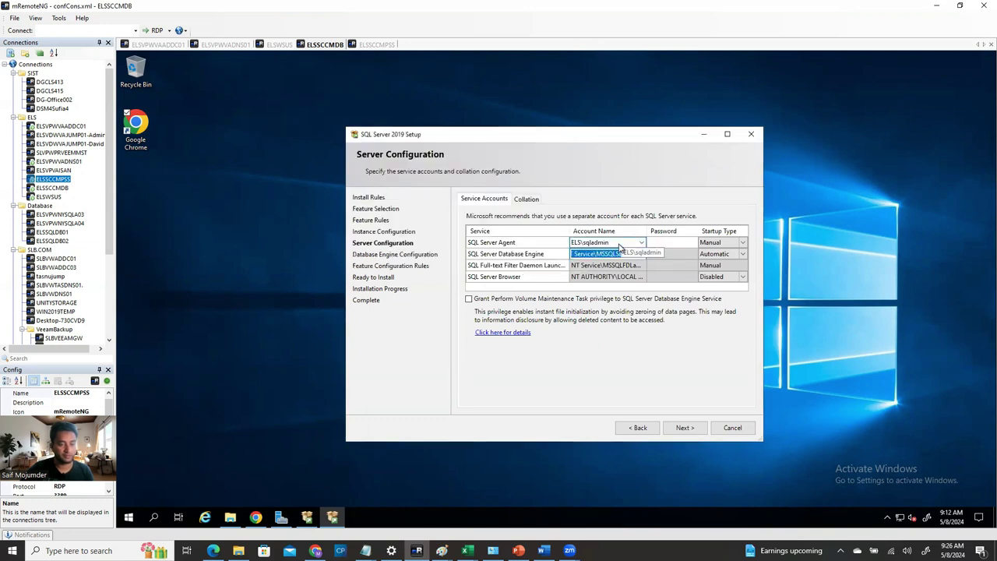
{"action": "left_click", "coordinate": [641, 255]}
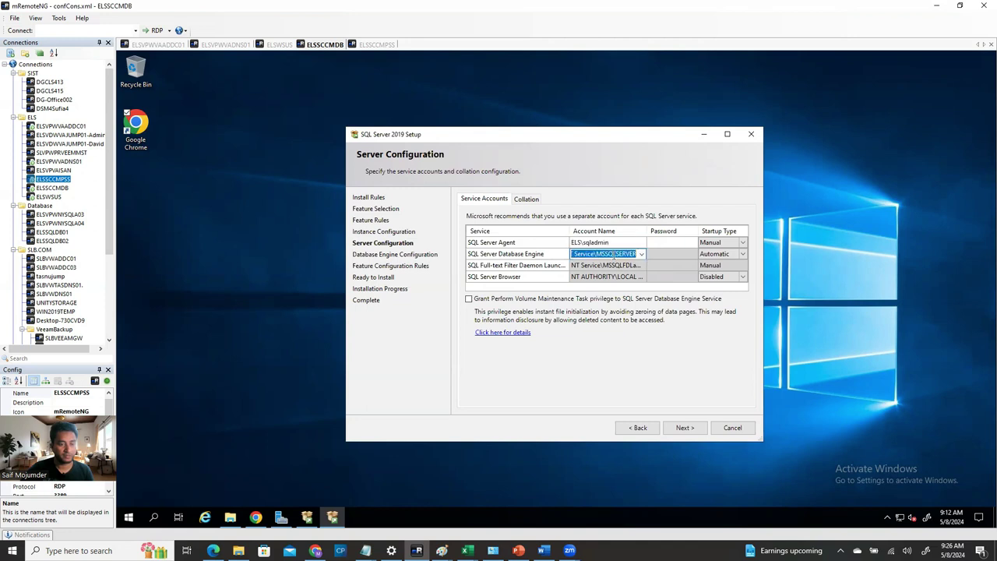
{"action": "left_click", "coordinate": [641, 254]}
{"action": "left_click", "coordinate": [609, 274]}
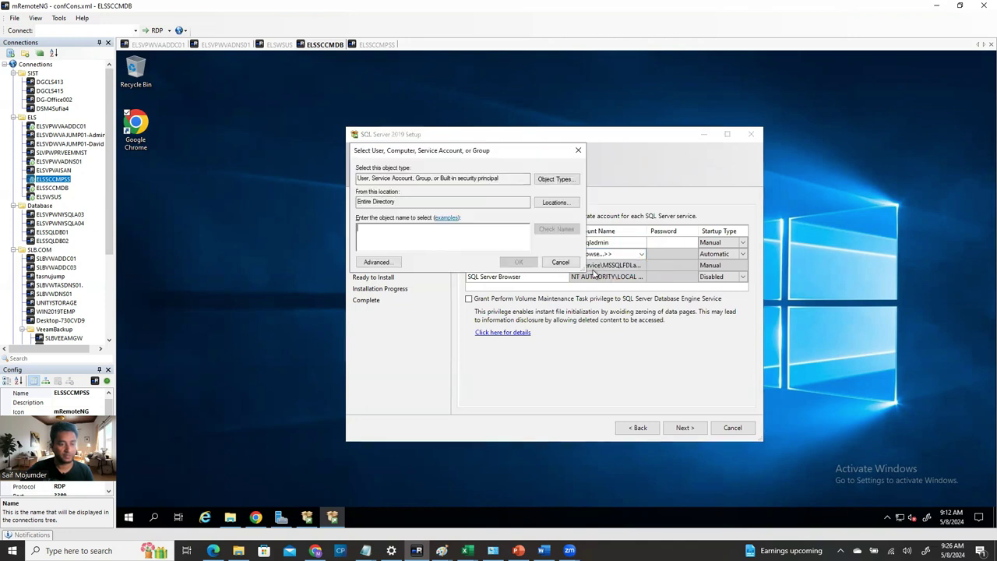
{"action": "type", "text": "sqladmin"}
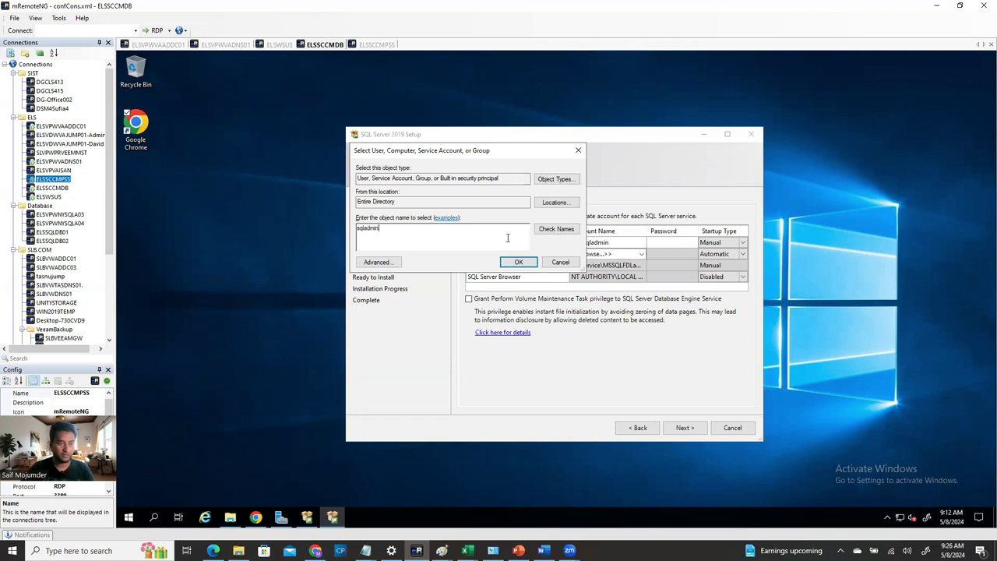
{"action": "left_click", "coordinate": [548, 231]}
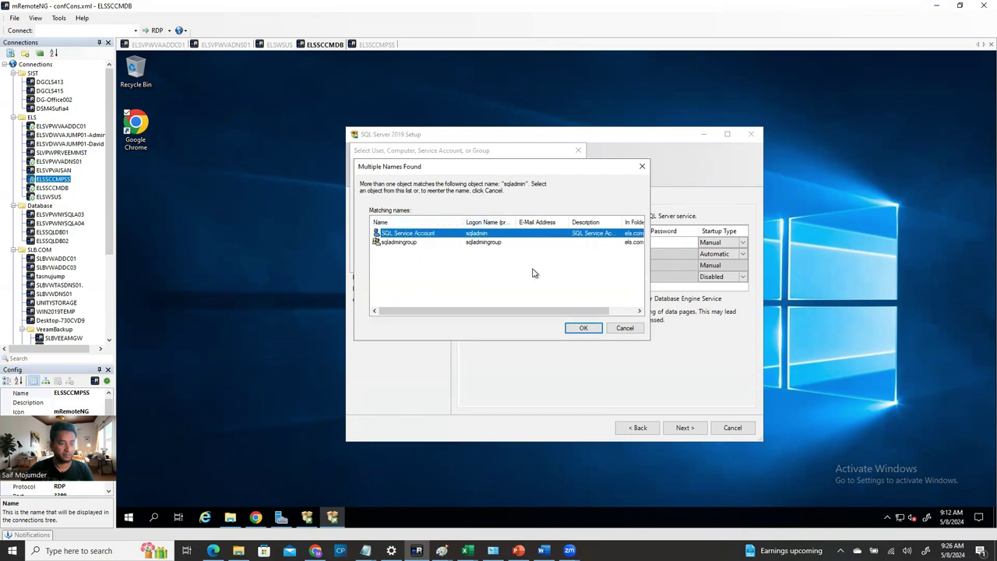
{"action": "left_click", "coordinate": [582, 328]}
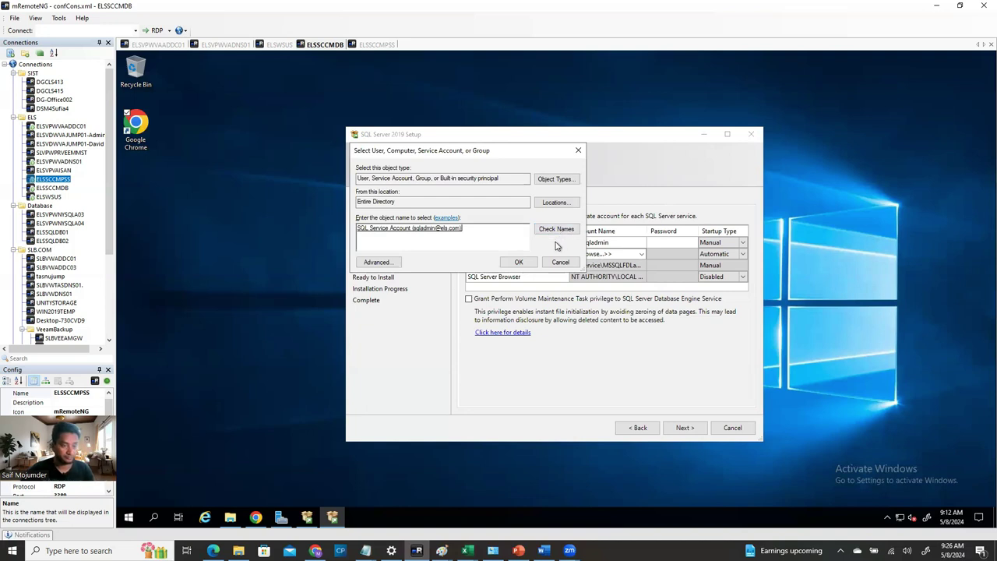
{"action": "left_click", "coordinate": [519, 264]}
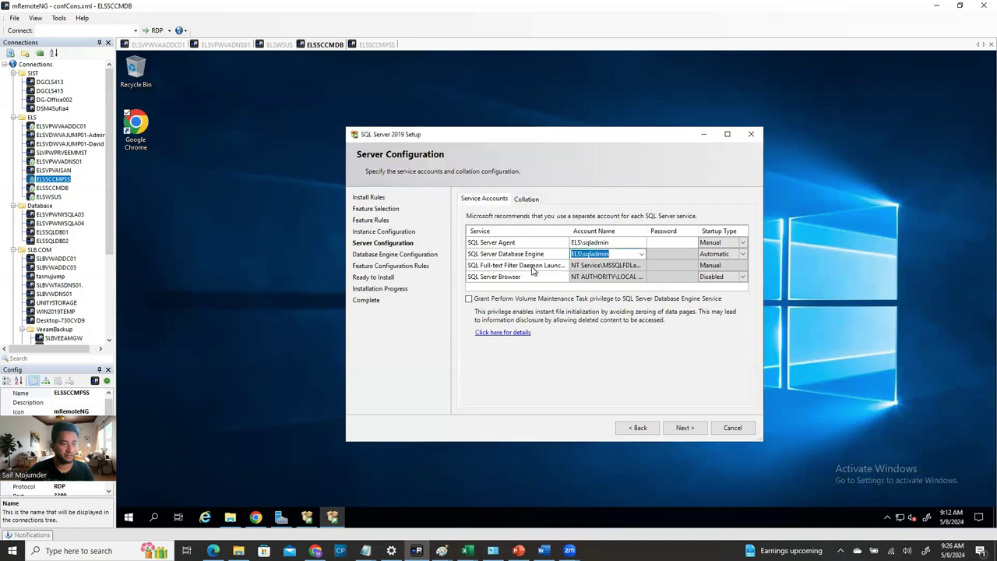
- Enter the service account password for both SQL Server Agent and SQL Server Database Engine
{"action": "left_click", "coordinate": [683, 243]}
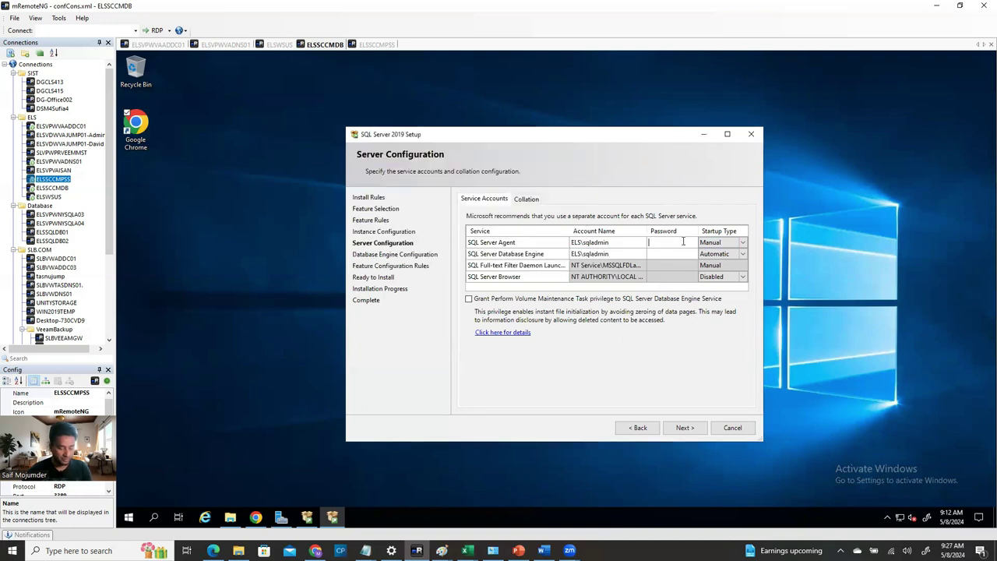
{"action": "type", "text": "•••••••••••"}
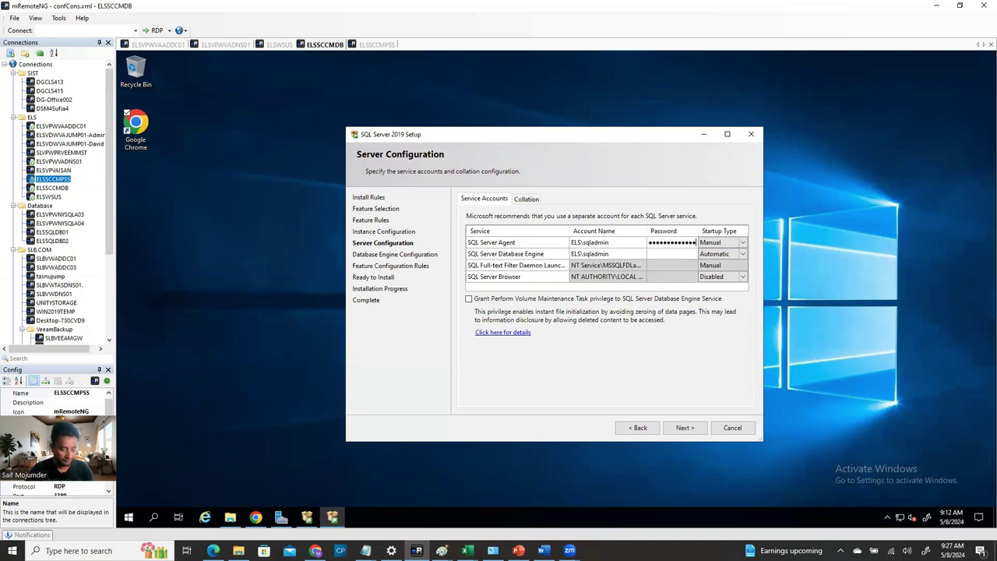
{"action": "key", "text": "Return"}
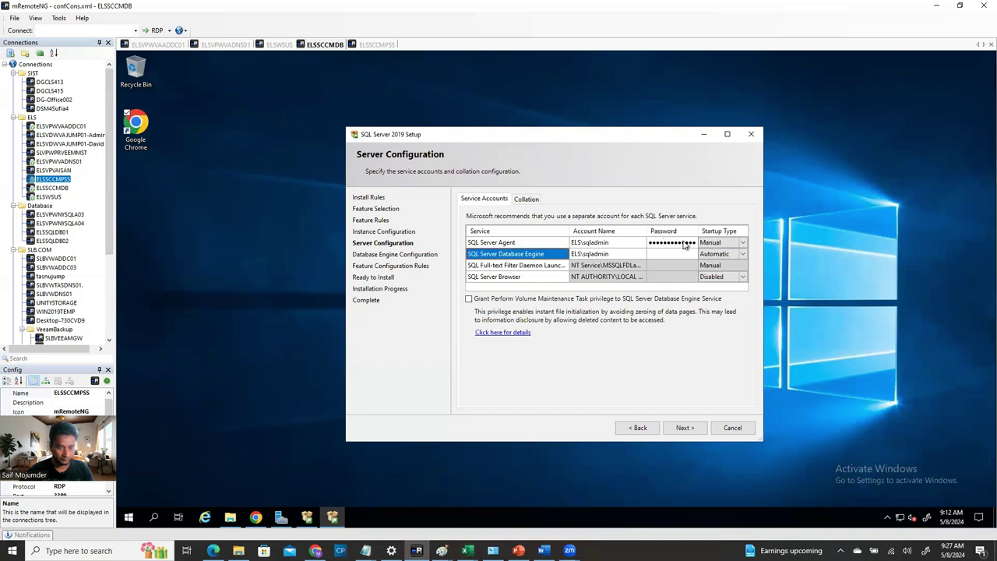
{"action": "left_click", "coordinate": [674, 254]}
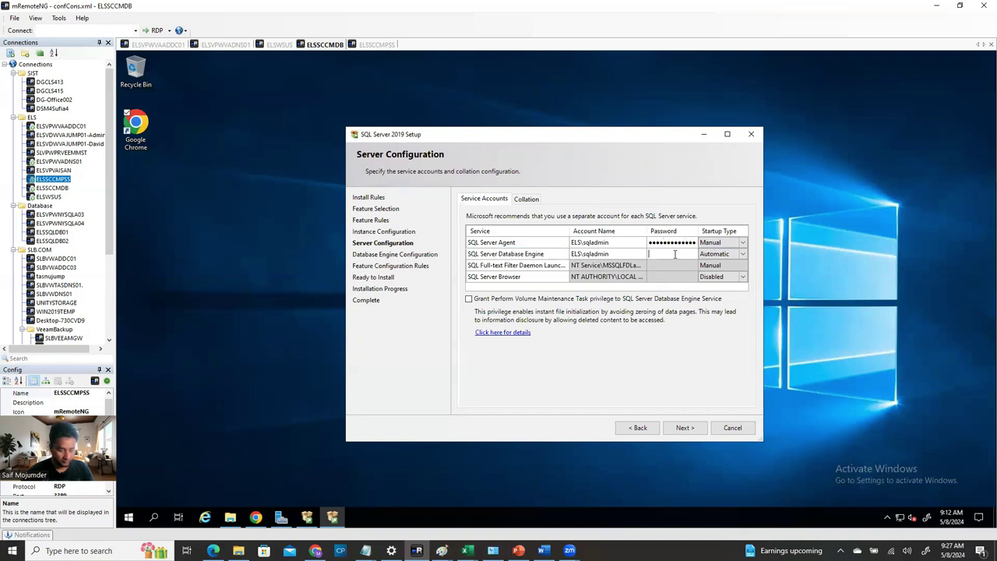
{"action": "type", "text": "•••••"}
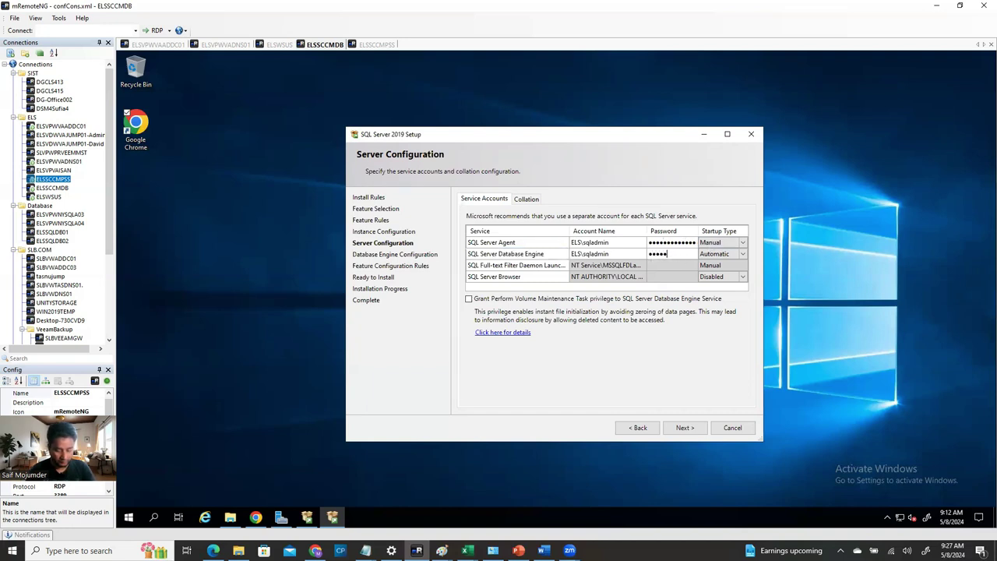
{"action": "type", "text": "•••••"}
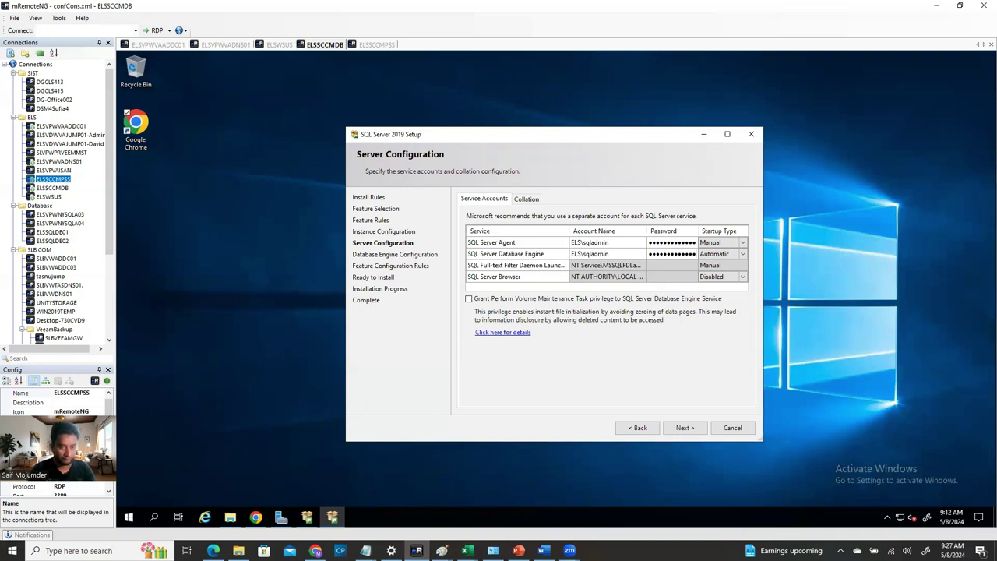
- Set the SQL Server Agent startup type to Automatic
{"action": "left_click", "coordinate": [712, 243]}
{"action": "left_click", "coordinate": [742, 242]}
{"action": "left_click", "coordinate": [713, 254]}
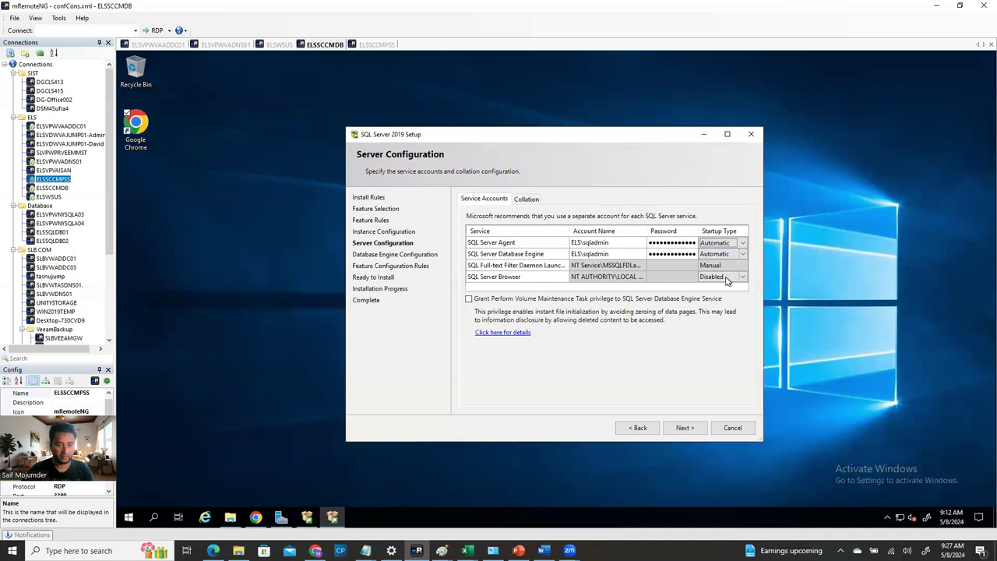
- Set the SQL Server Browser service's startup type to Automatic
{"action": "left_click", "coordinate": [737, 266]}
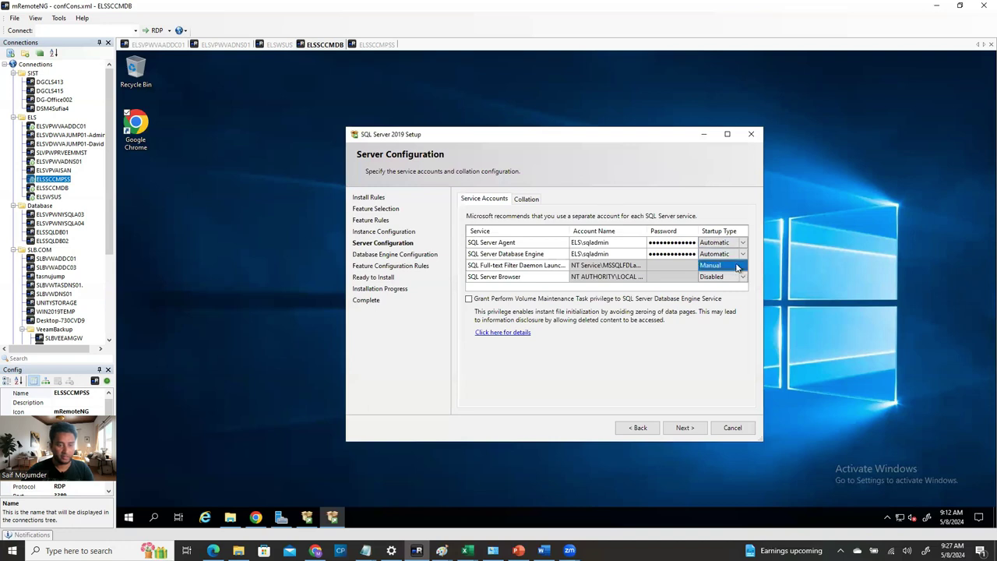
{"action": "left_click", "coordinate": [716, 277]}
{"action": "left_click", "coordinate": [717, 278]}
{"action": "left_click", "coordinate": [715, 288]}
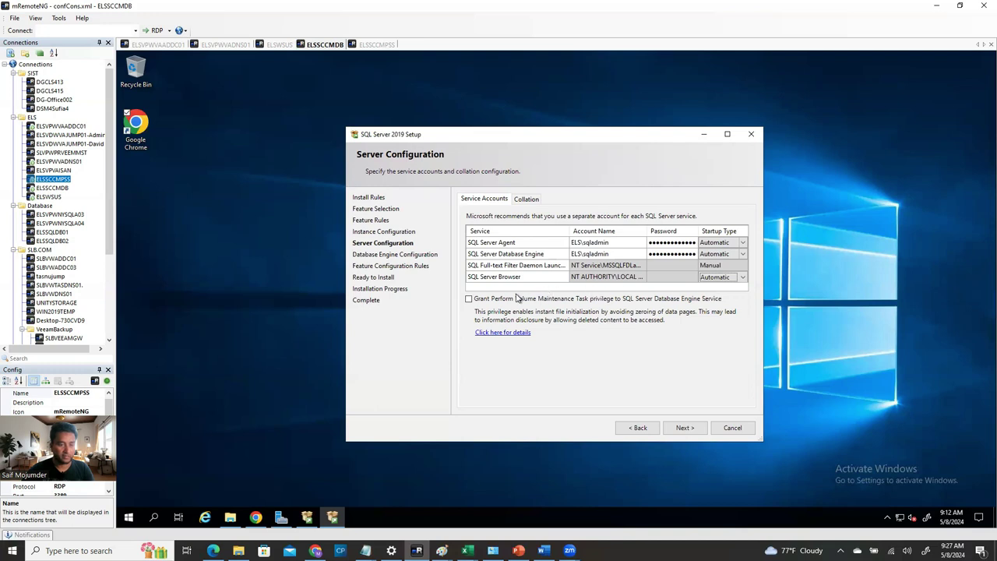
{"action": "left_click", "coordinate": [669, 269]}
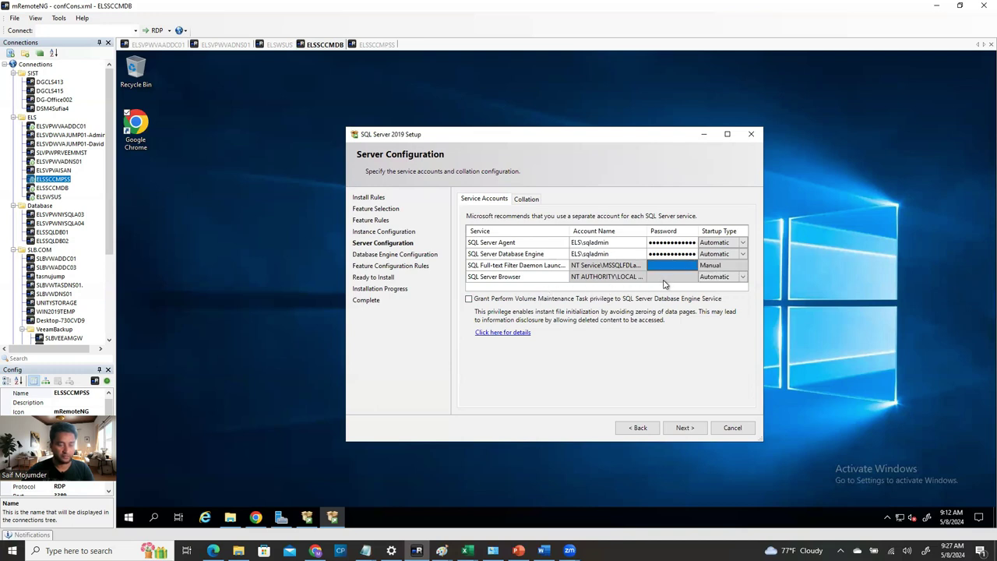
{"action": "left_click", "coordinate": [663, 279]}
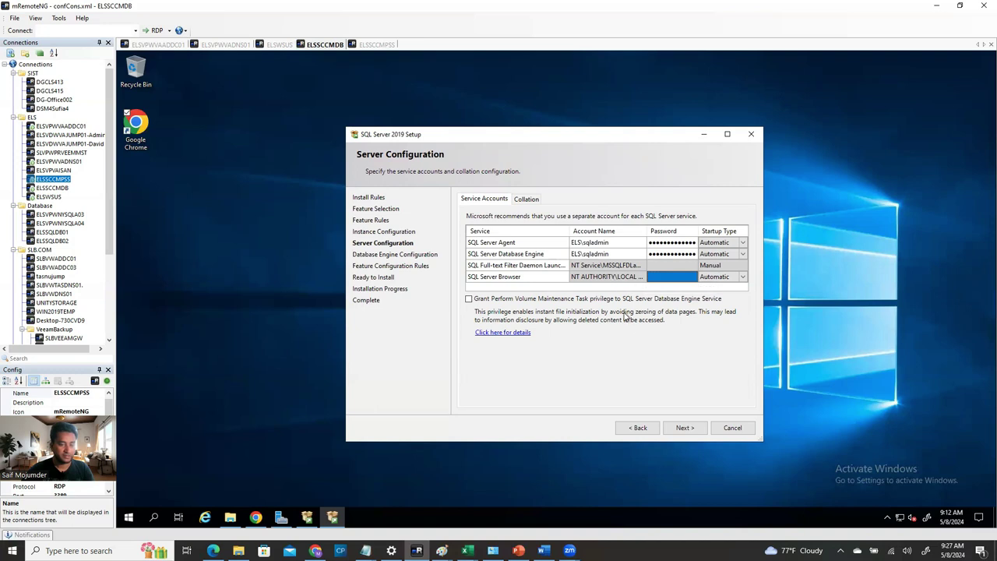
- Compare the Database Engine collation with the collation required in the Word SCCM install guide, and return to the SQL Server setup in mRemoteNG
{"action": "left_click", "coordinate": [534, 201]}
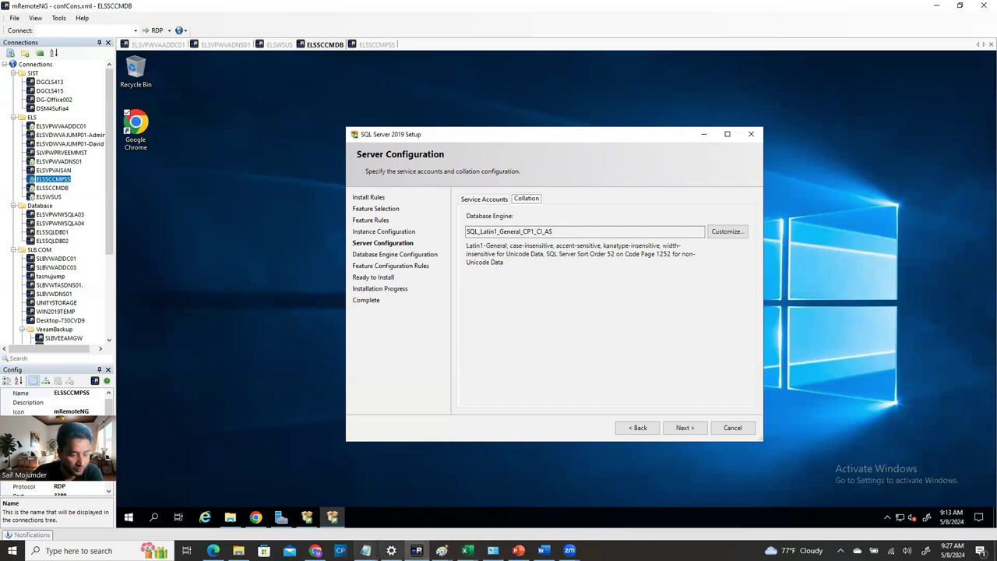
{"action": "left_click", "coordinate": [543, 551]}
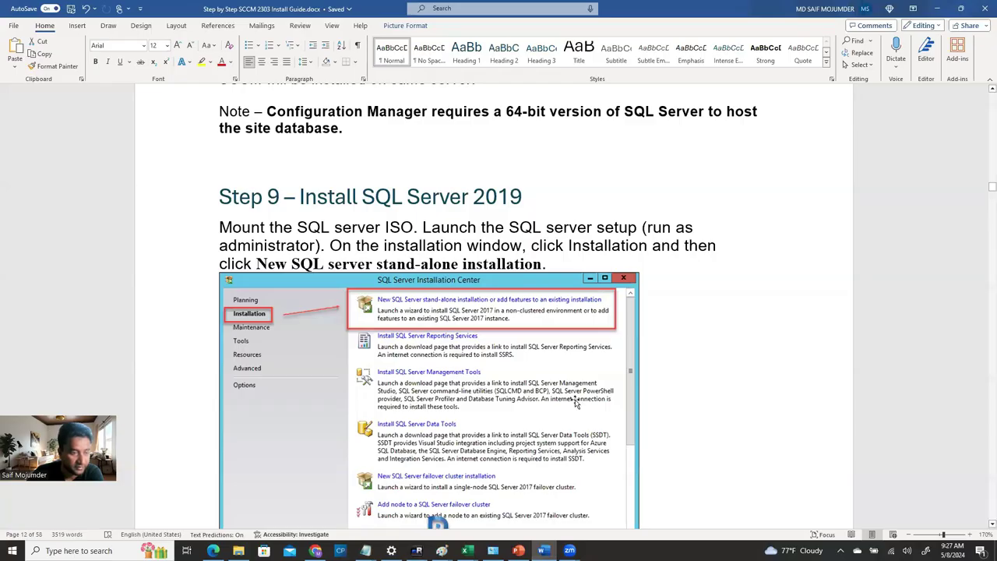
{"action": "scroll", "coordinate": [575, 450], "scroll_direction": "down", "scroll_amount": 10}
{"action": "scroll", "coordinate": [575, 450], "scroll_direction": "down", "scroll_amount": 8}
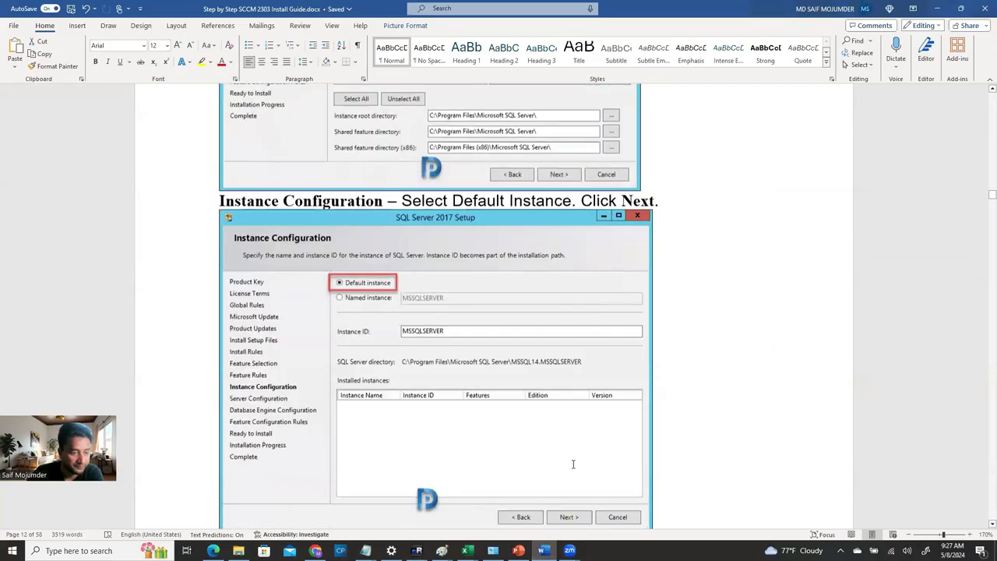
{"action": "scroll", "coordinate": [574, 467], "scroll_direction": "down", "scroll_amount": 8}
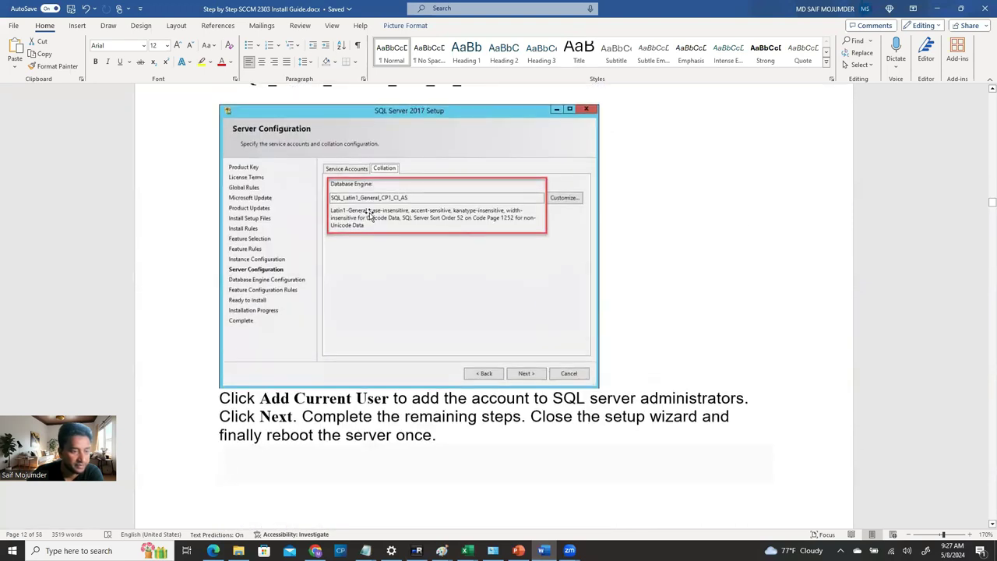
{"action": "scroll", "coordinate": [390, 218], "scroll_direction": "up", "scroll_amount": 3}
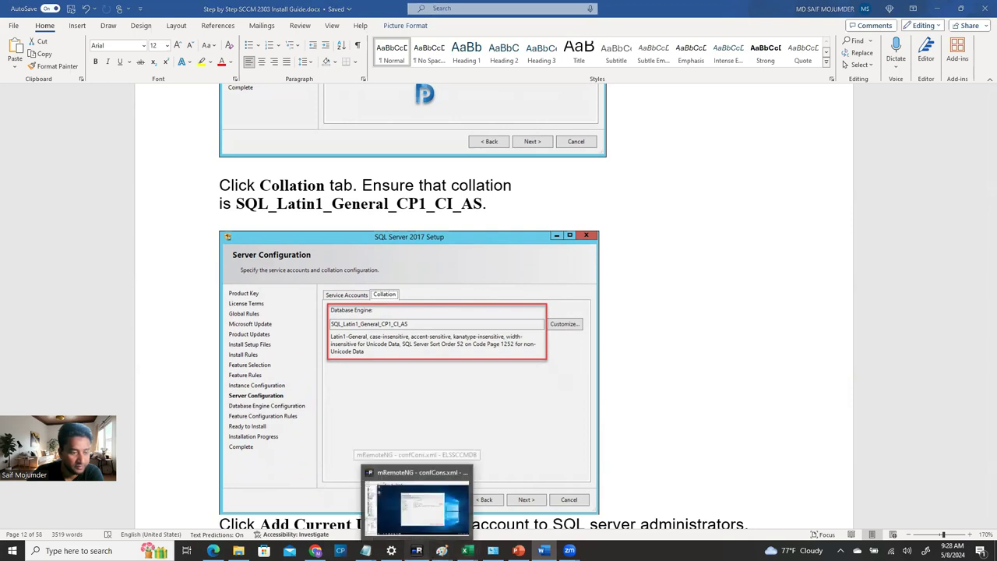
{"action": "left_click", "coordinate": [416, 550]}
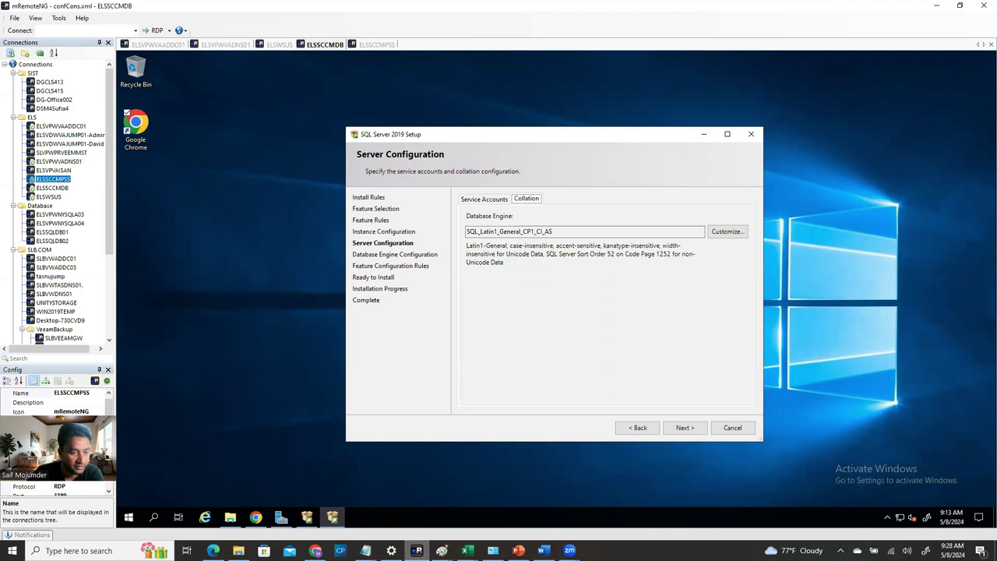
- Proceed to Database Engine Configuration and add the current user and the sqladmingroup group as SQL Server administrators
{"action": "left_click", "coordinate": [682, 427]}
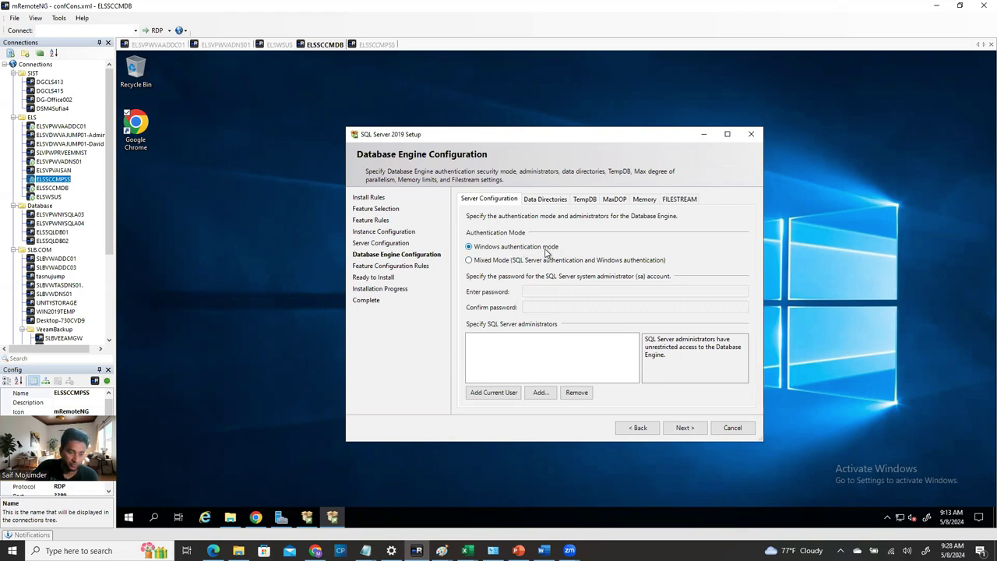
{"action": "left_click", "coordinate": [491, 396]}
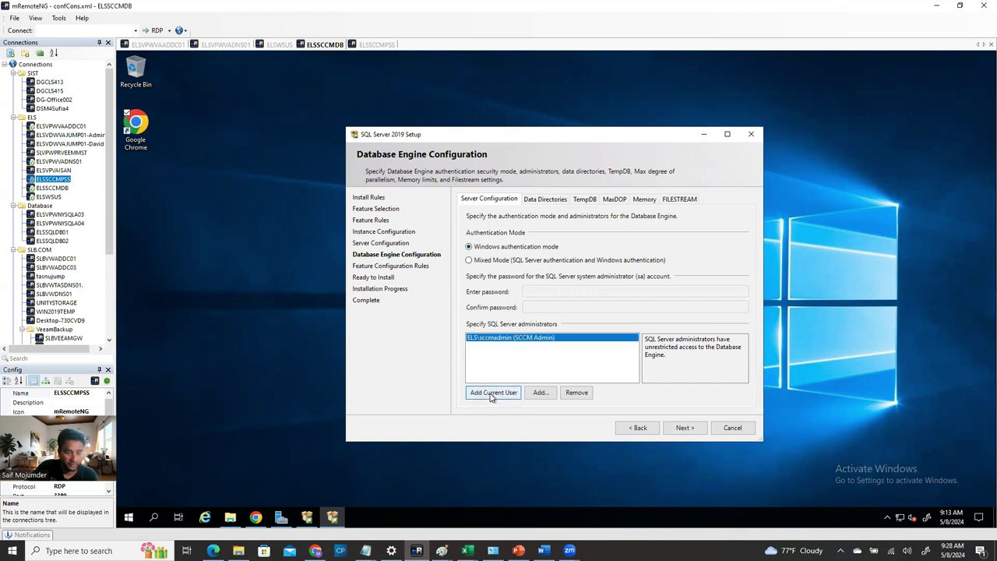
{"action": "left_click", "coordinate": [542, 394]}
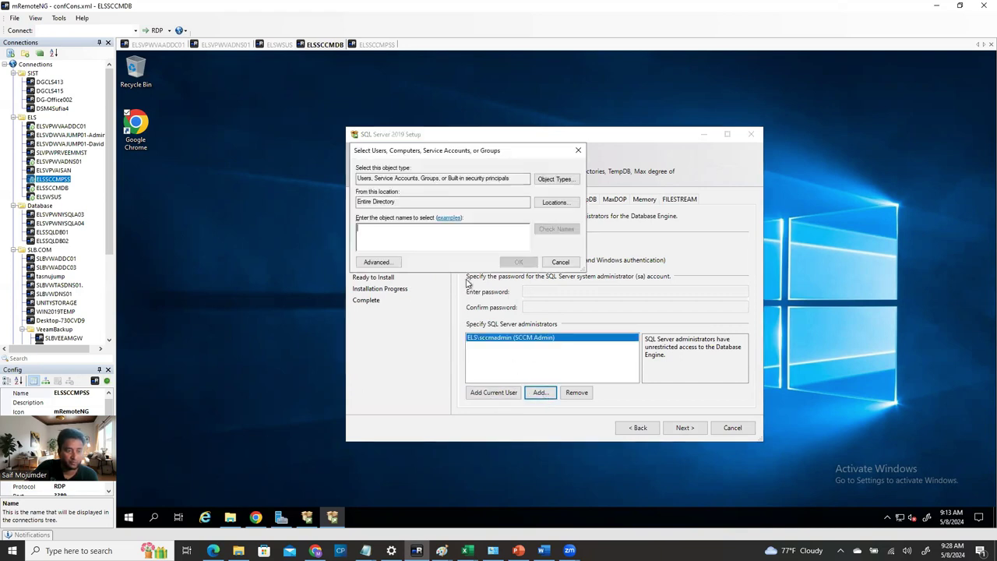
{"action": "type", "text": "s"}
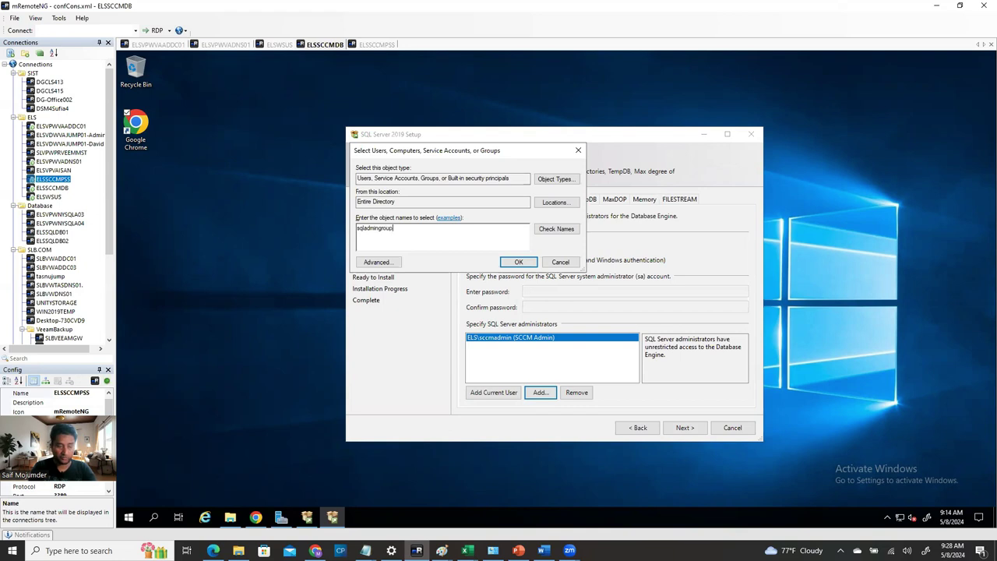
{"action": "type", "text": "qladmingroup"}
{"action": "left_click", "coordinate": [556, 228]}
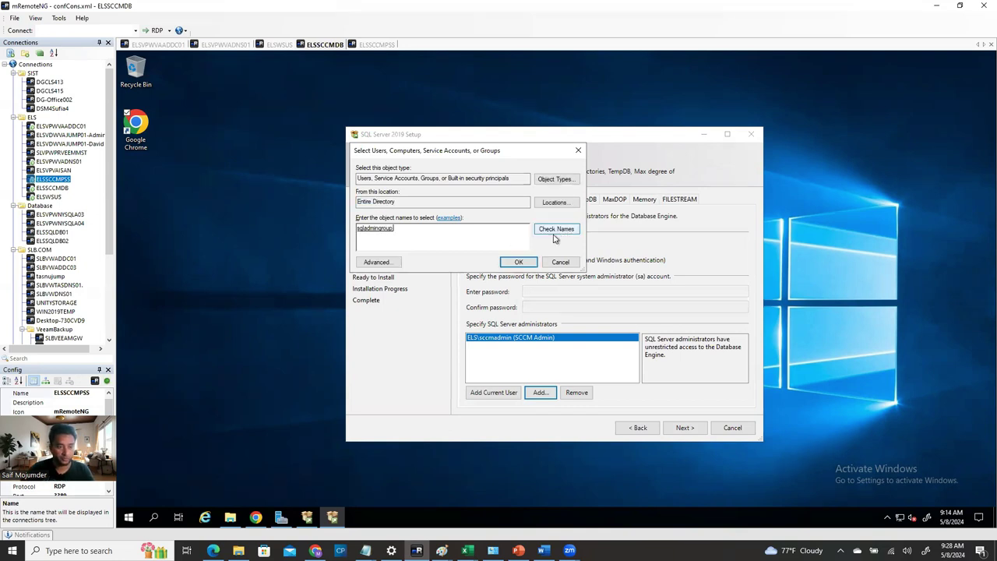
{"action": "left_click", "coordinate": [518, 262]}
- Try to add the sccmadmin account to the SQL Server administrators again
{"action": "left_click", "coordinate": [493, 391]}
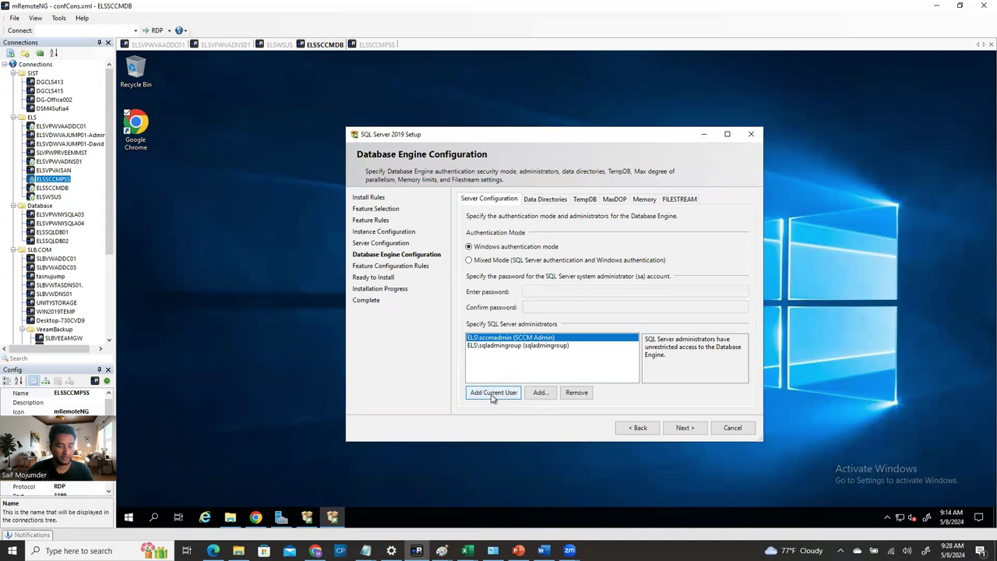
{"action": "left_click", "coordinate": [540, 393]}
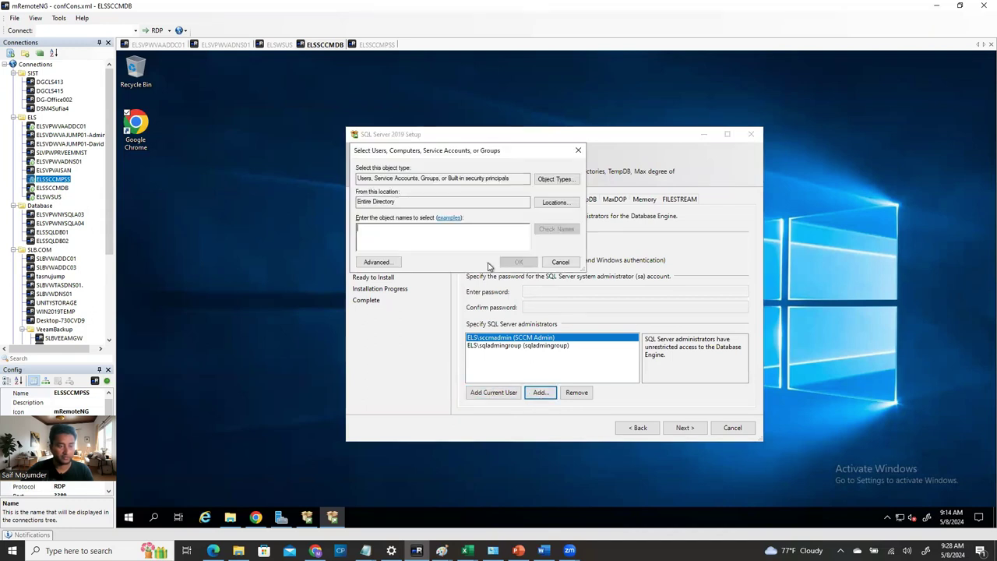
{"action": "type", "text": "sccmadmin"}
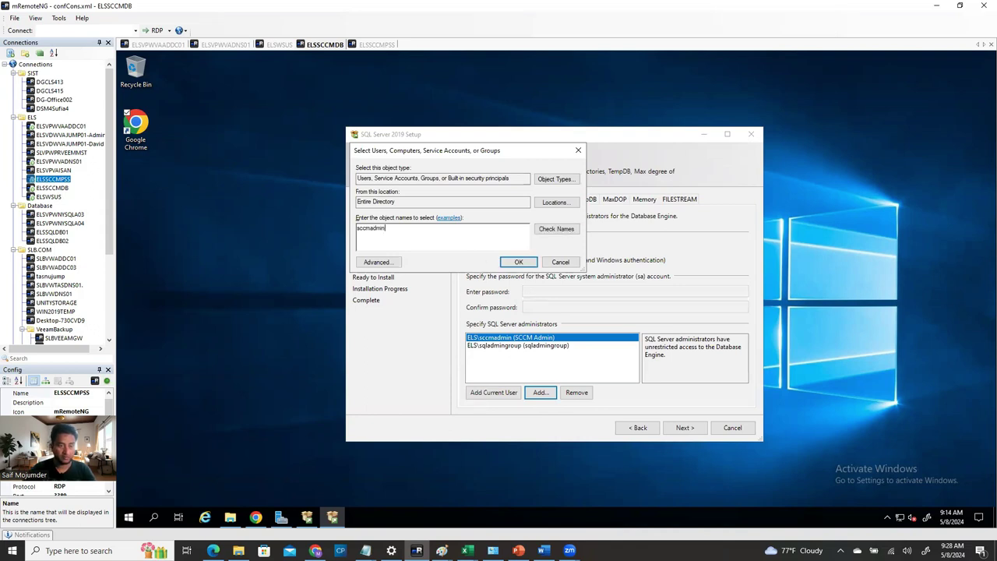
{"action": "left_click", "coordinate": [558, 231]}
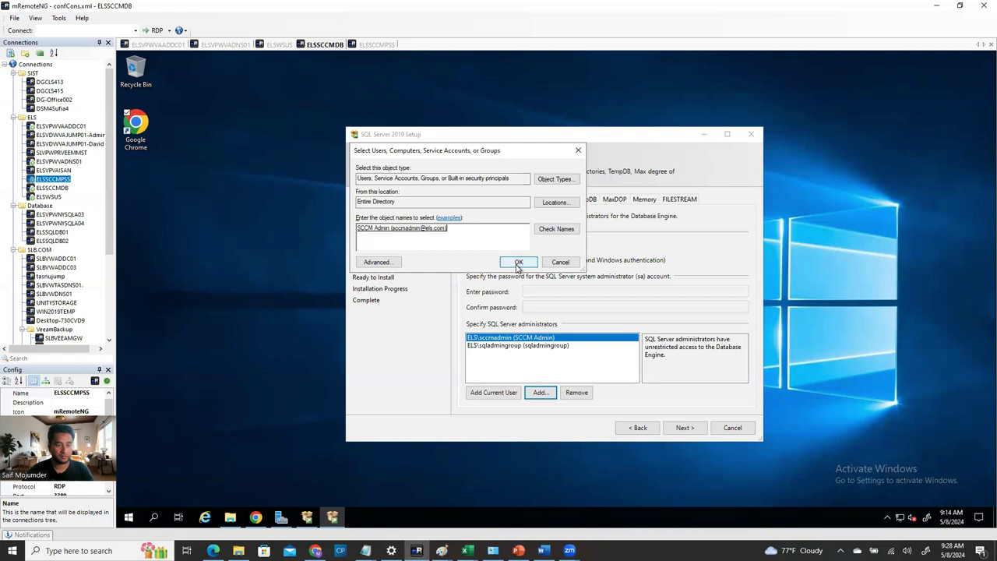
{"action": "left_click", "coordinate": [518, 265]}
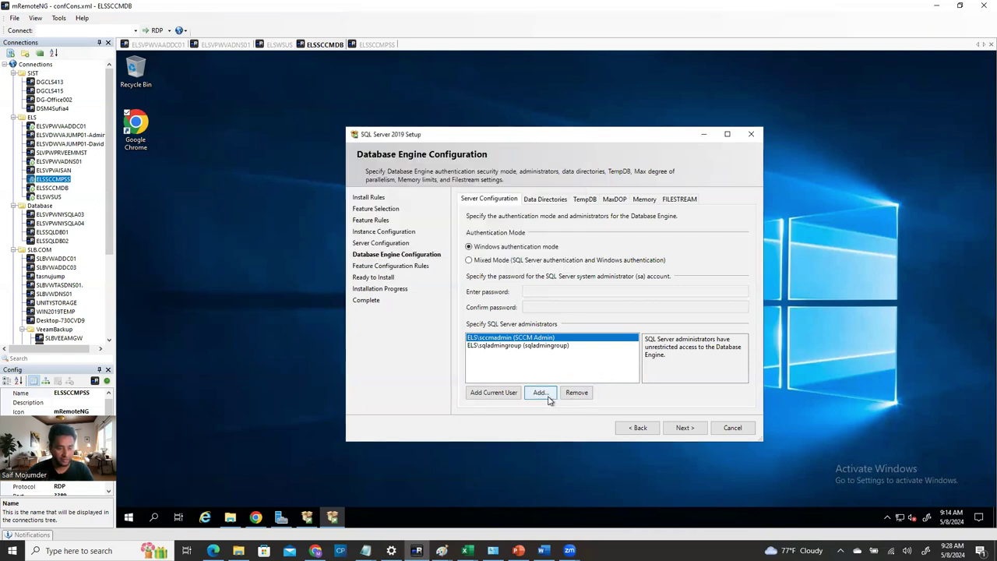
{"action": "left_click", "coordinate": [494, 393]}
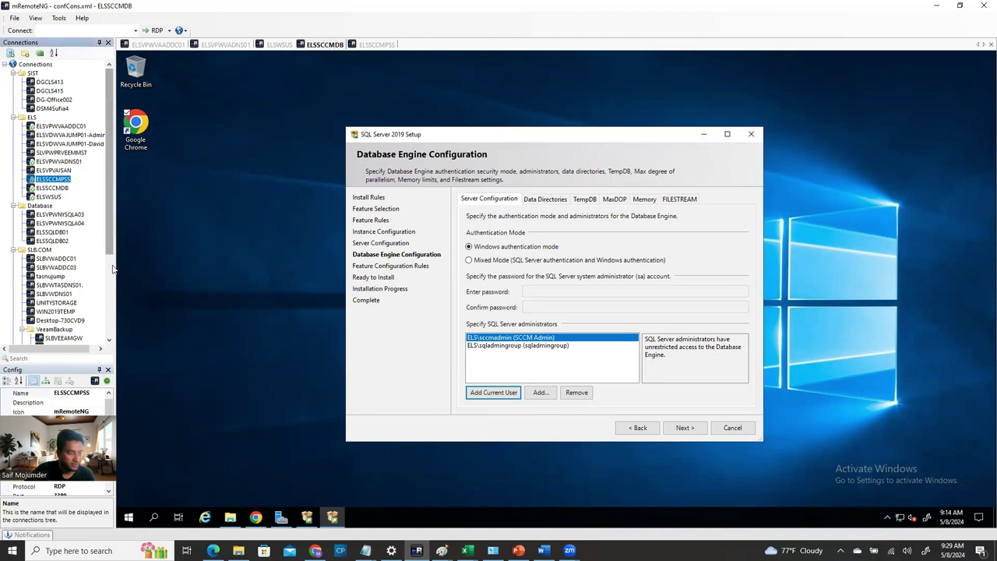
{"action": "left_click_drag", "start_coordinate": [112, 247], "coordinate": [117, 329]}
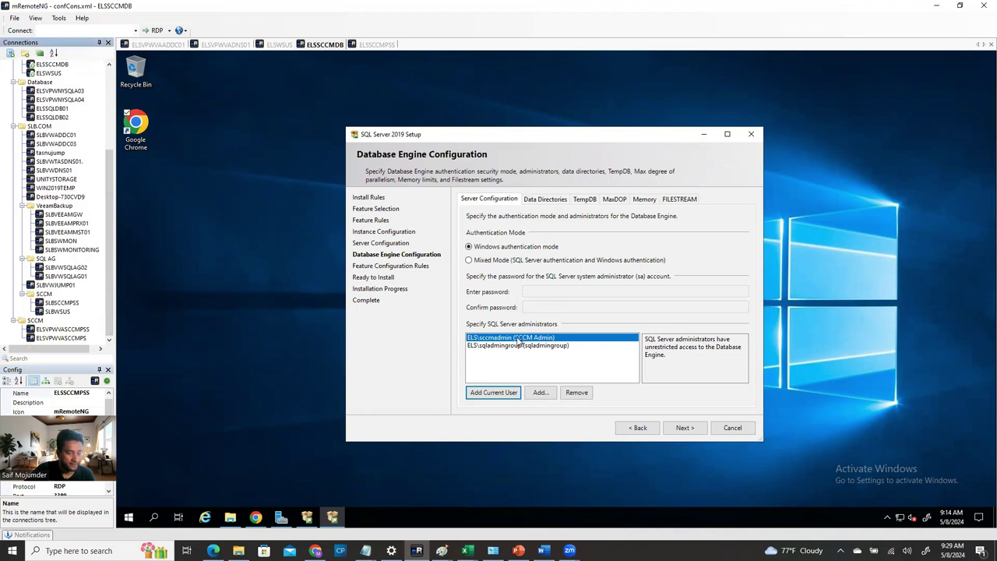
- Add the SQL service account sqladmin to the SQL Server administrators, choosing it from the matching names
{"action": "left_click", "coordinate": [542, 393]}
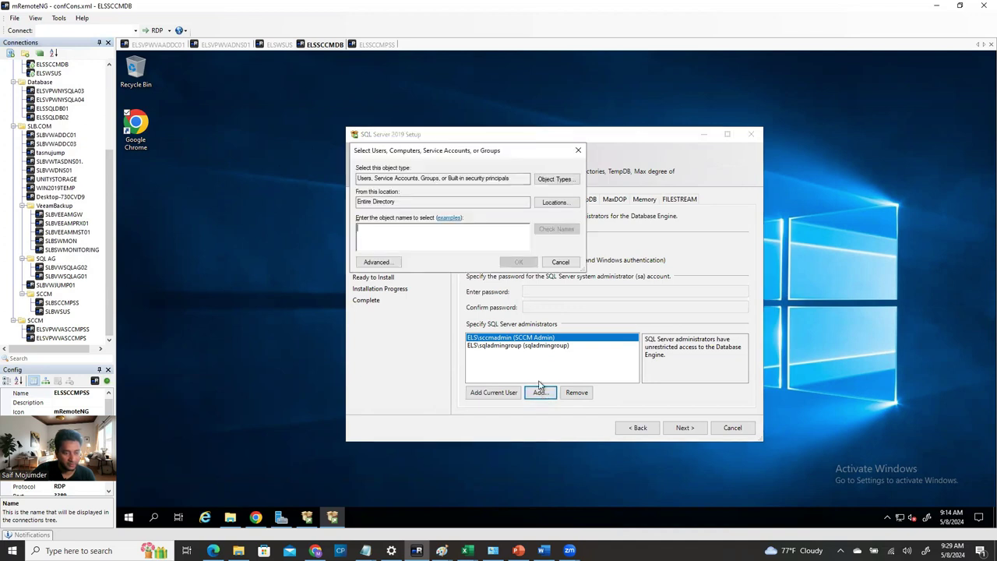
{"action": "type", "text": "sqladmin"}
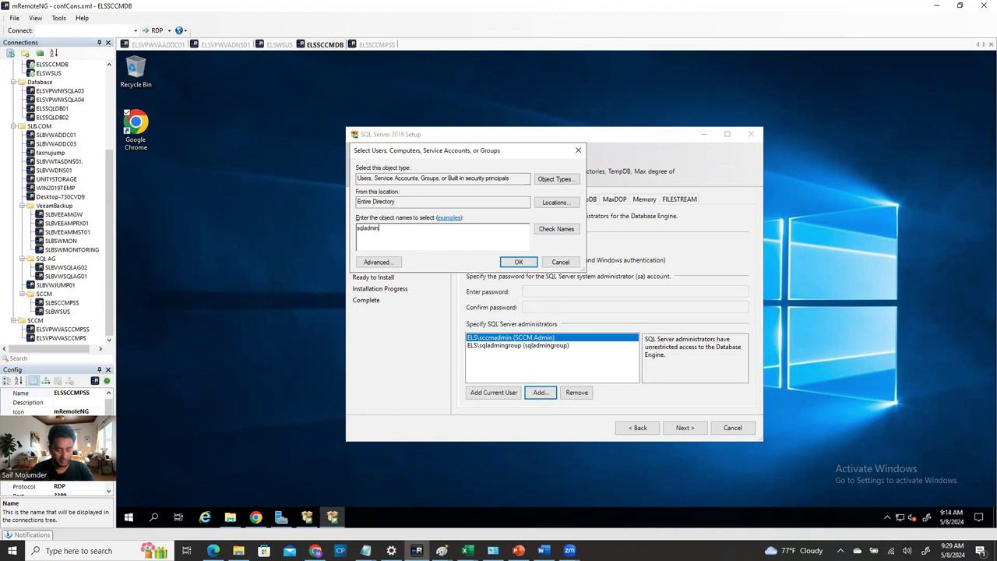
{"action": "left_click", "coordinate": [557, 230]}
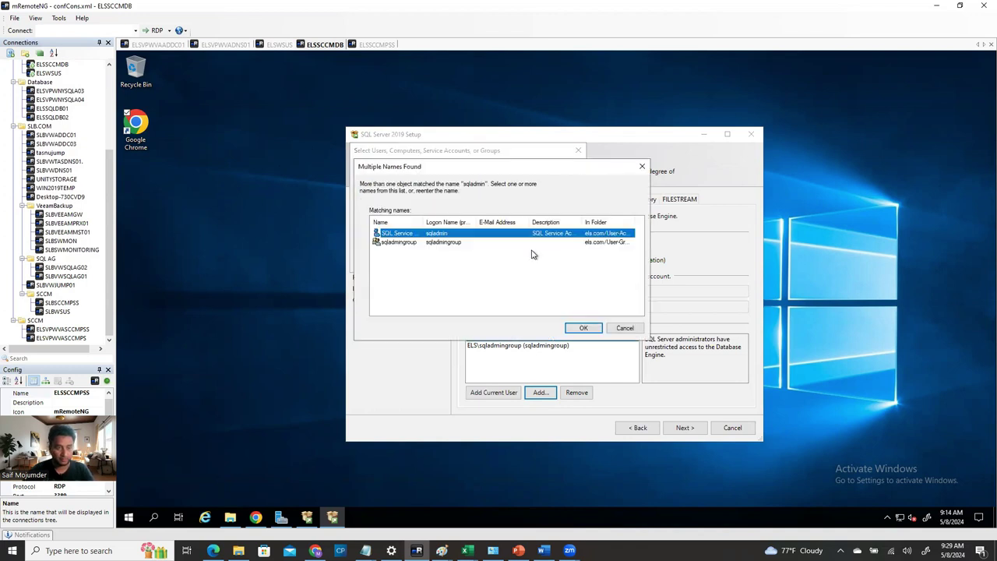
{"action": "left_click", "coordinate": [583, 328]}
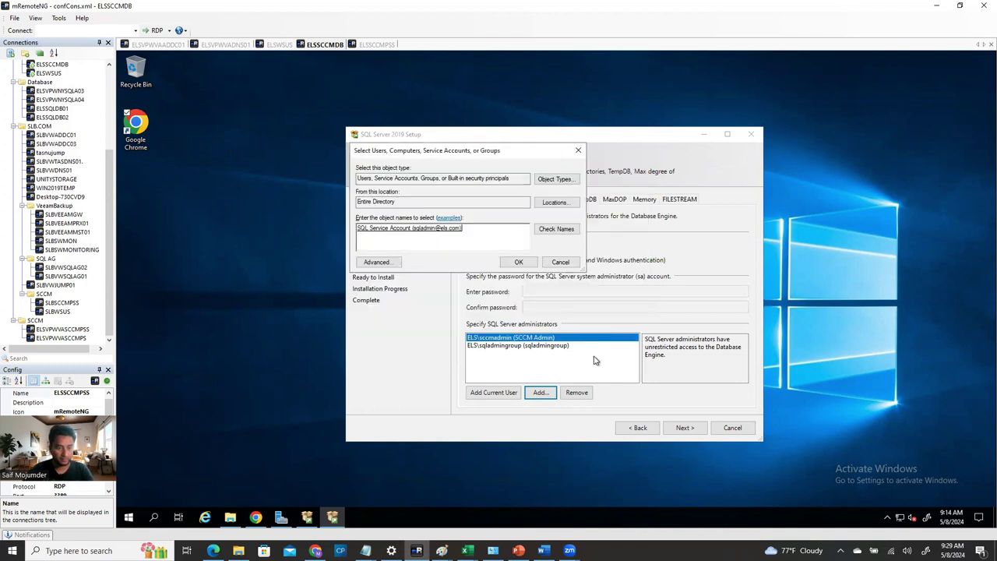
{"action": "left_click", "coordinate": [518, 262]}
{"action": "left_click", "coordinate": [685, 432]}
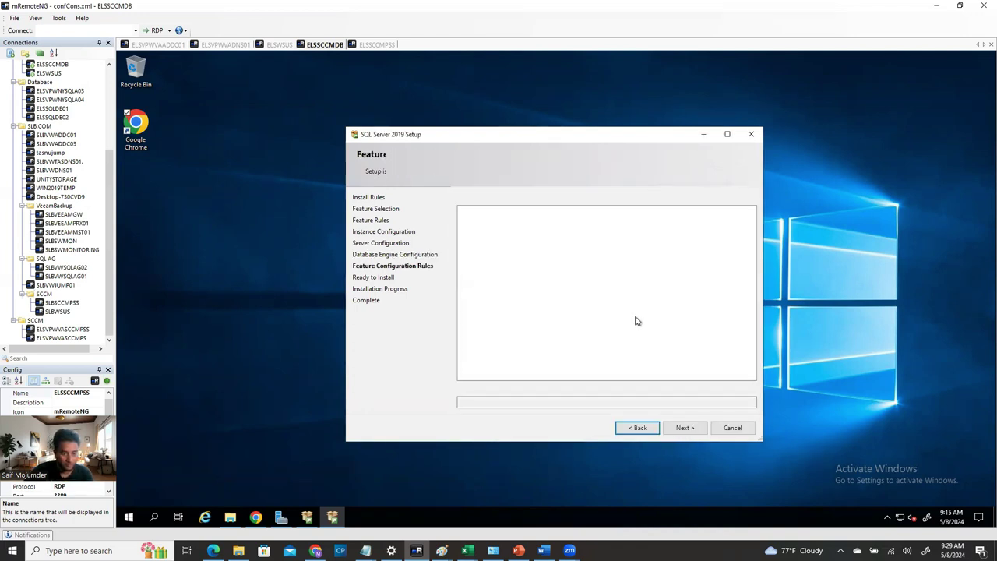
{"action": "left_click", "coordinate": [641, 429]}
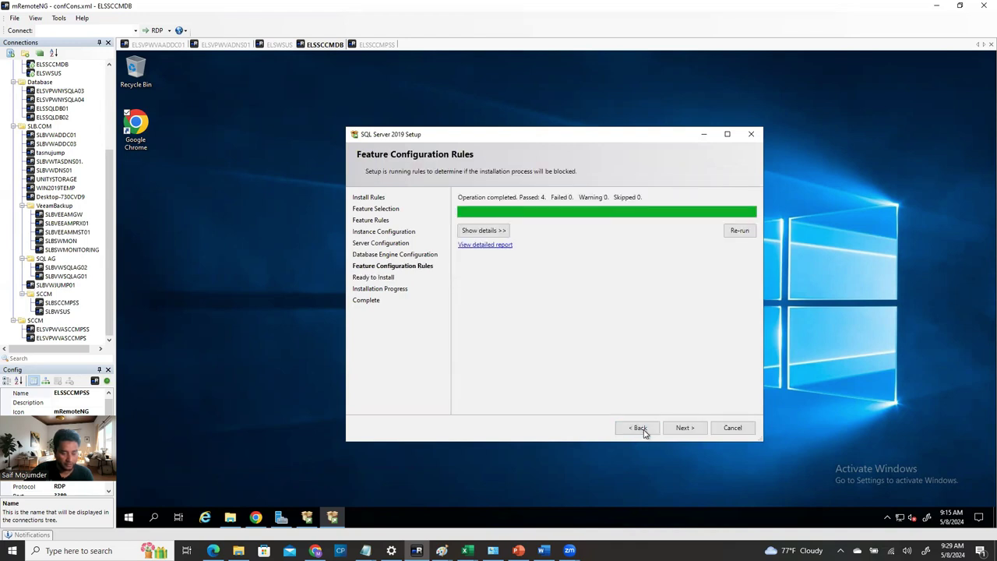
{"action": "left_click", "coordinate": [643, 430]}
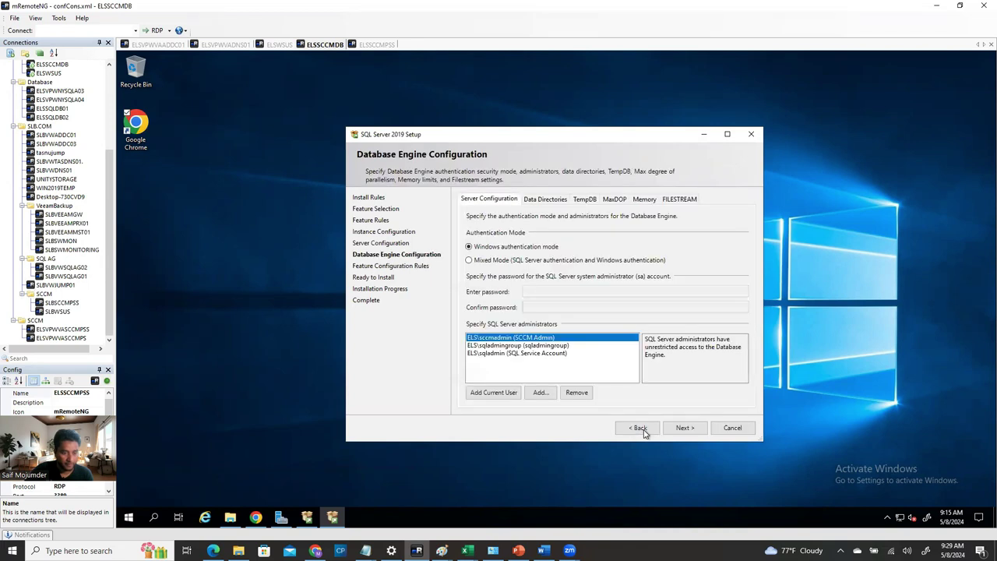
- Check the server's available drives and change the drive letter of the SQL Server backup directory to F
{"action": "left_click", "coordinate": [554, 200]}
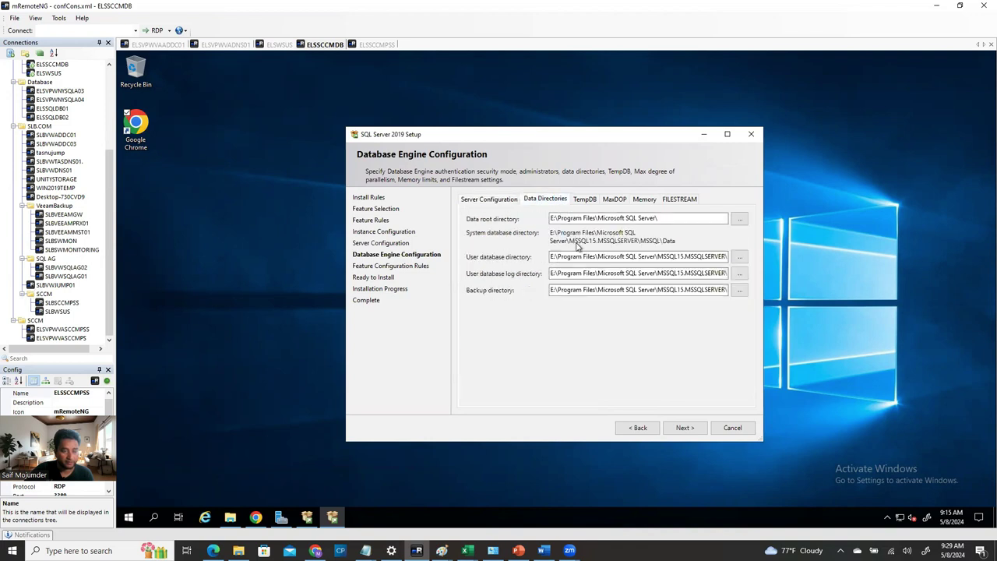
{"action": "left_click", "coordinate": [551, 290]}
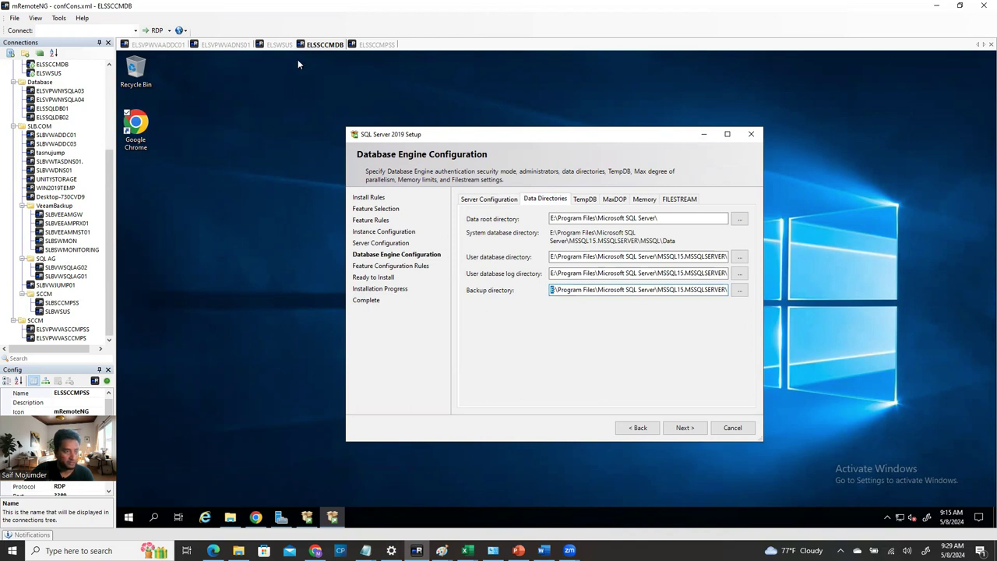
{"action": "left_click", "coordinate": [230, 517]}
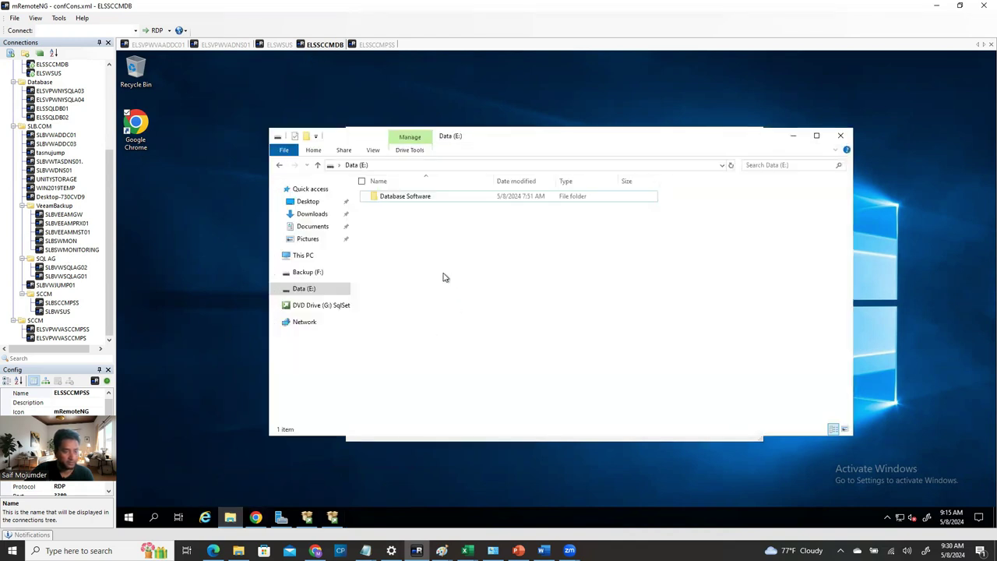
{"action": "left_click", "coordinate": [304, 256]}
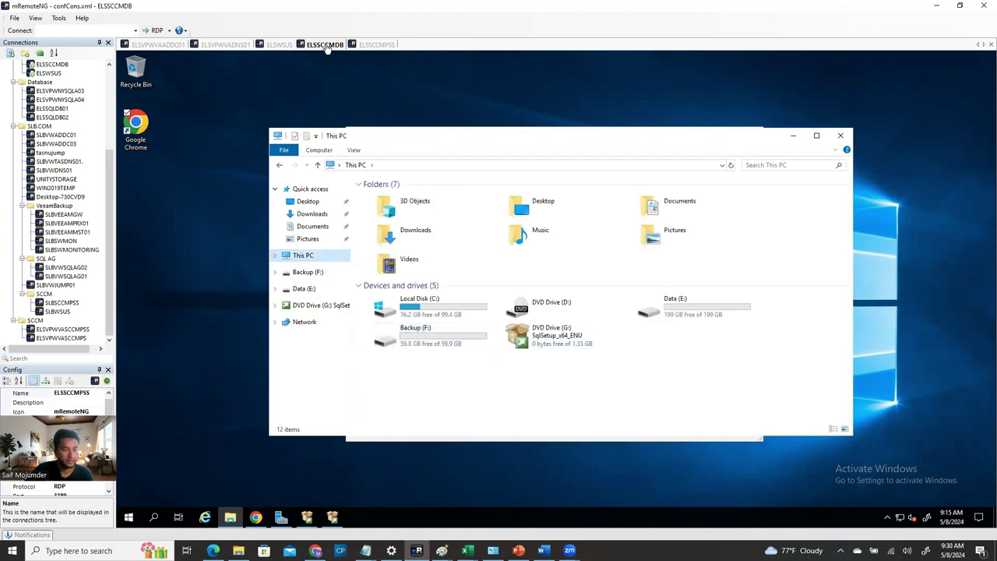
{"action": "left_click", "coordinate": [793, 135]}
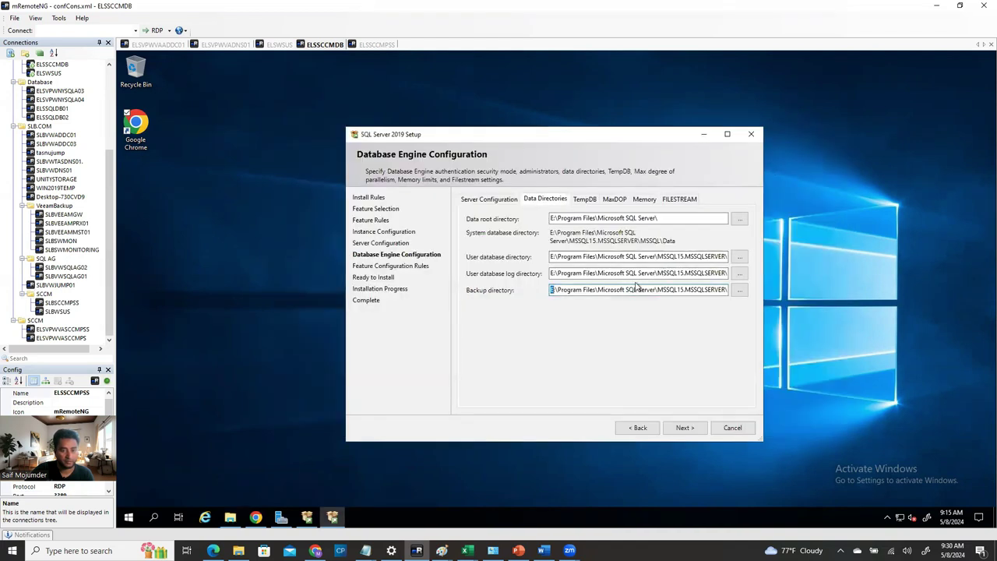
{"action": "type", "text": "F"}
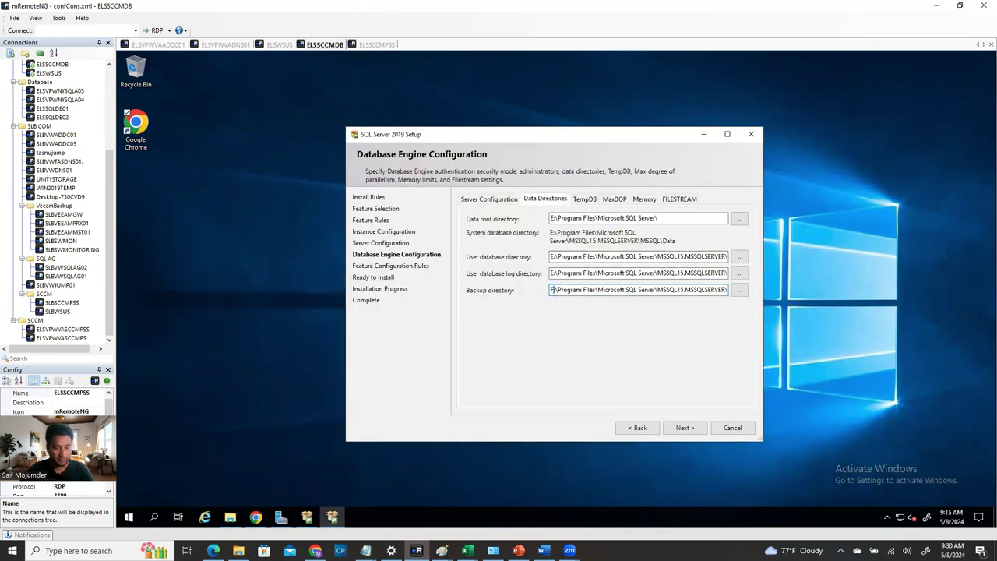
- Accept the data directory settings, run the SQL Server 2019 installation, and close the setup wizard once it completes
{"action": "left_click", "coordinate": [683, 429]}
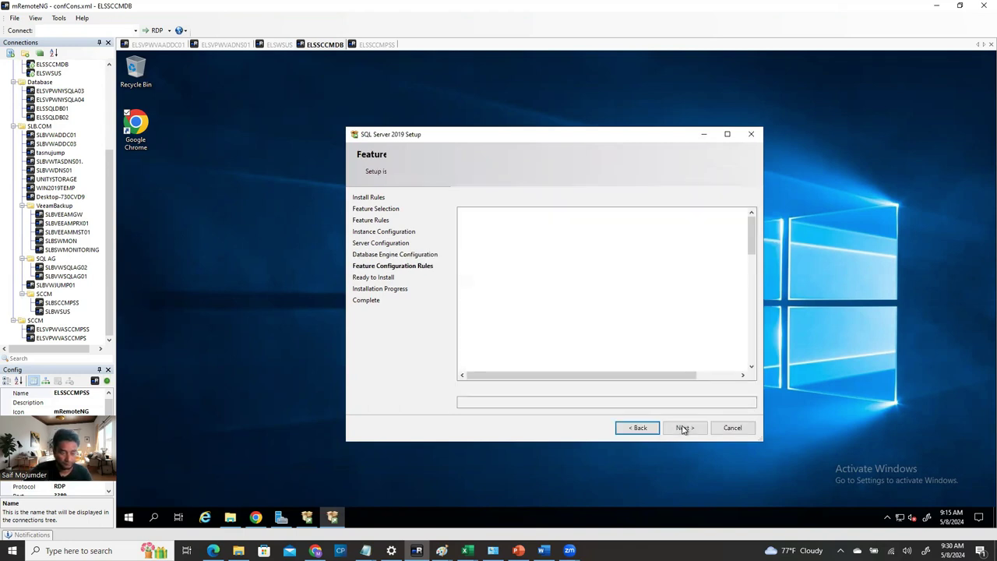
{"action": "left_click", "coordinate": [683, 429]}
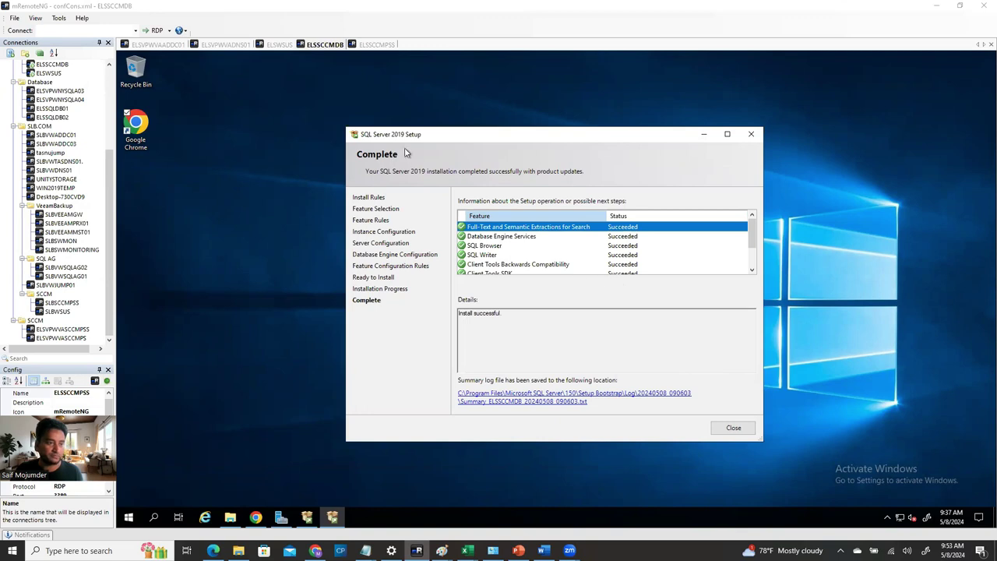
{"action": "left_click", "coordinate": [488, 138]}
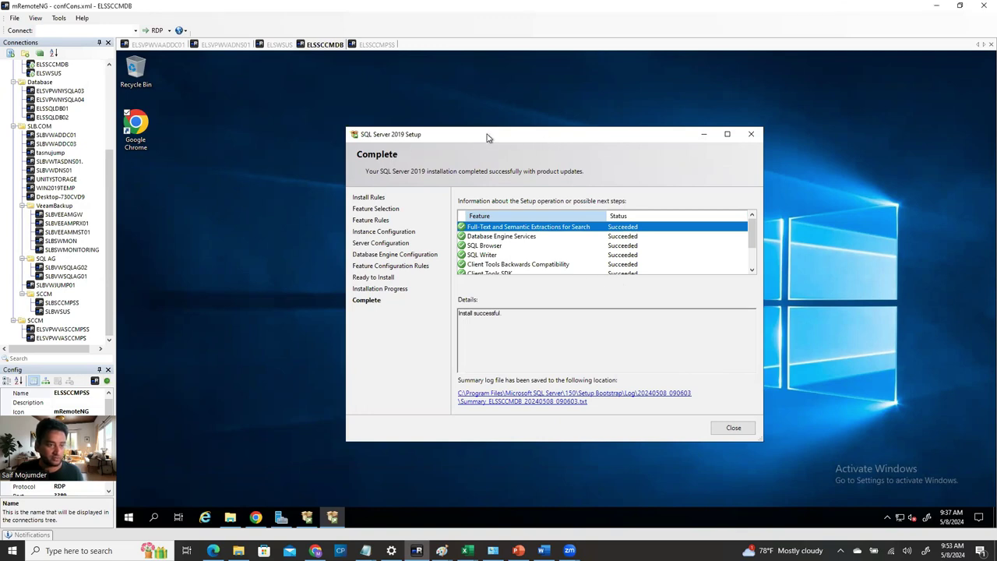
{"action": "left_click", "coordinate": [728, 427]}
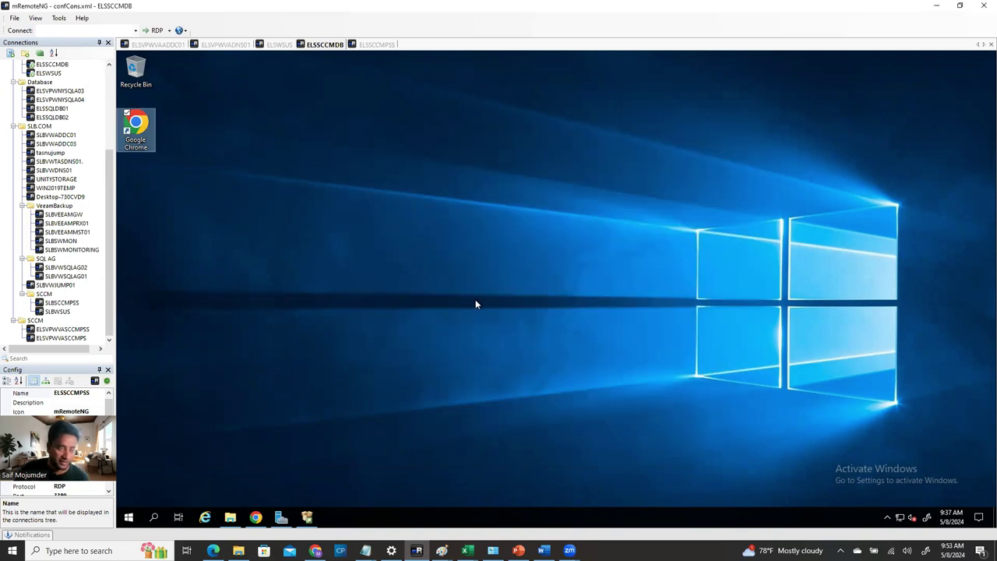
- Launch the SQL Server Management Tools download page from the SQL Server Installation Center and dismiss the browser prompts and Edge download page
{"action": "left_click", "coordinate": [309, 520]}
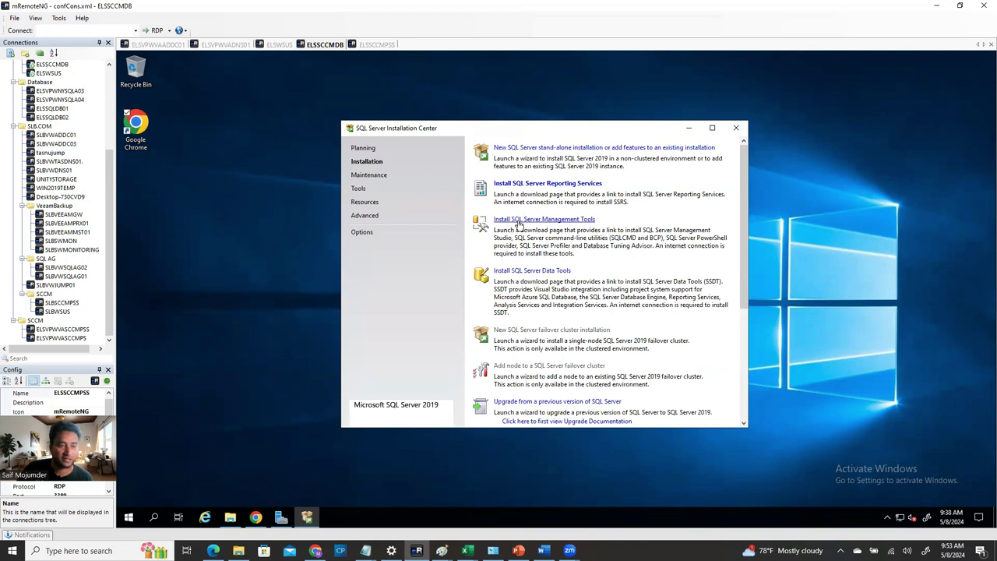
{"action": "left_click", "coordinate": [540, 220]}
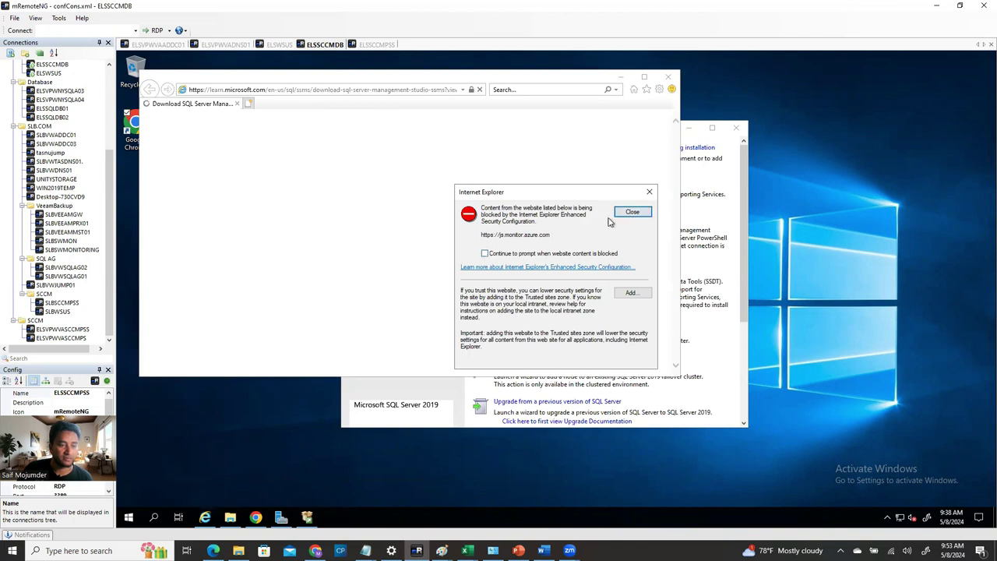
{"action": "left_click", "coordinate": [628, 217]}
{"action": "left_click", "coordinate": [534, 309]}
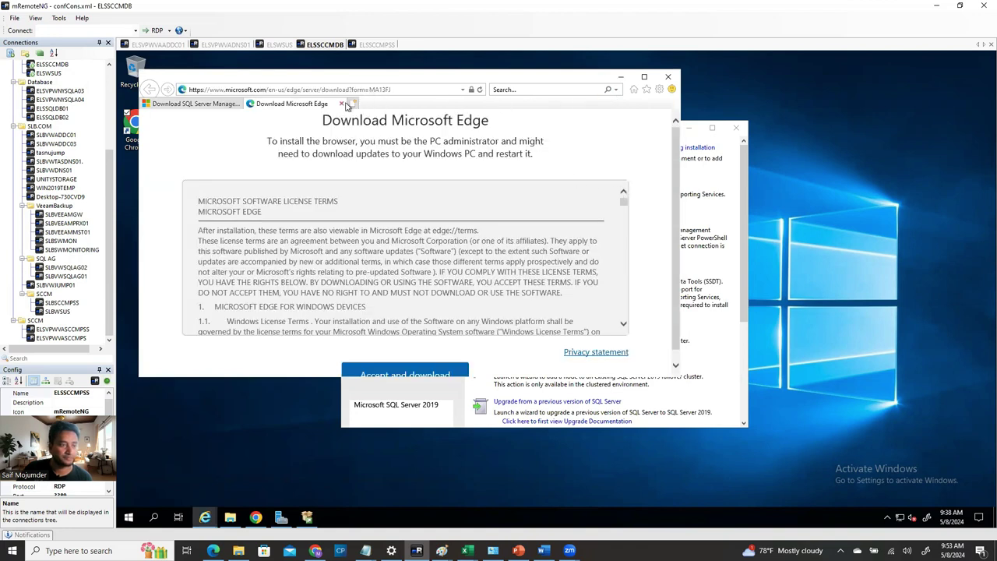
{"action": "left_click", "coordinate": [342, 104]}
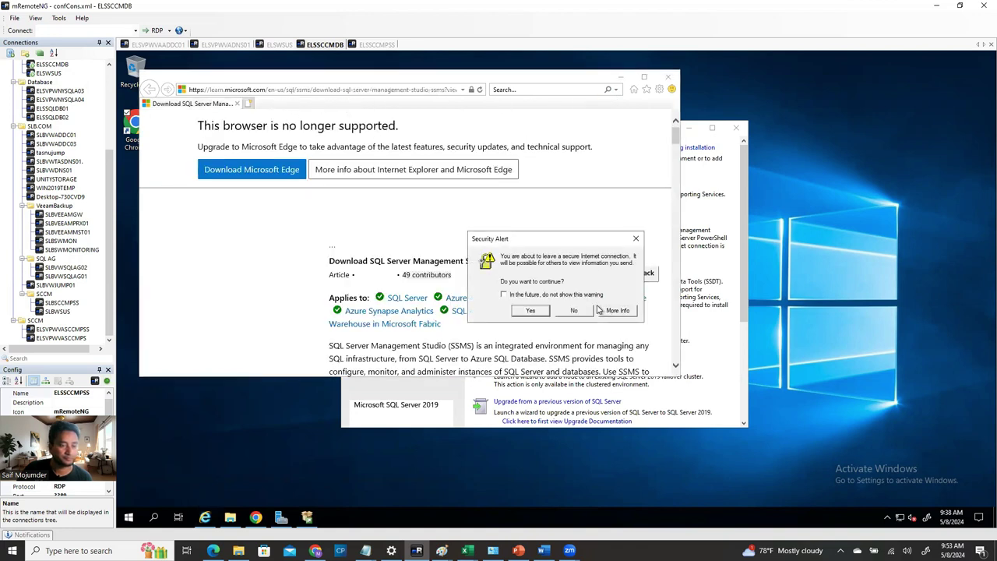
{"action": "left_click", "coordinate": [574, 310]}
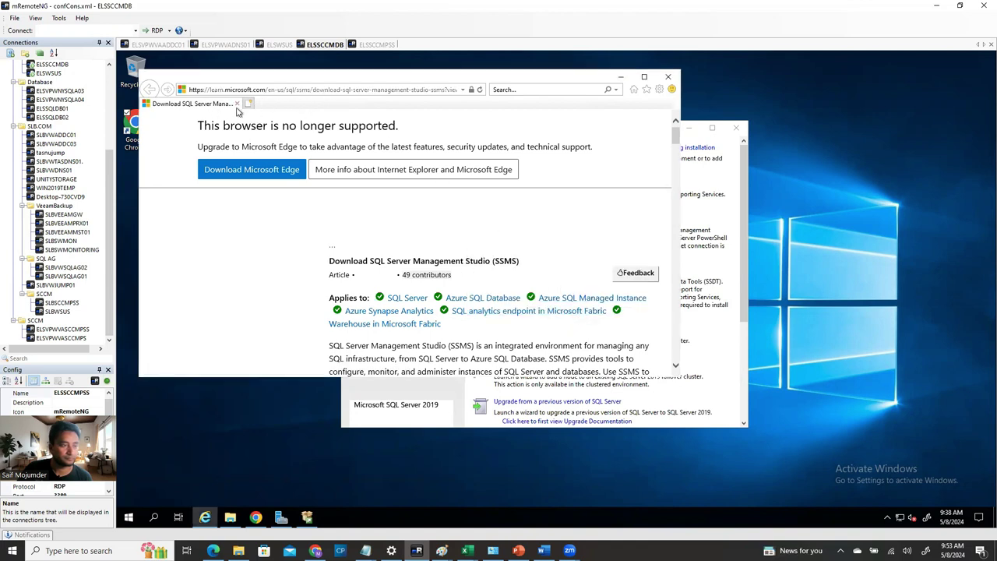
- Copy the SSMS download page address from Internet Explorer, close that browser, and open the address in a maximized Chrome window
{"action": "left_click", "coordinate": [304, 89]}
{"action": "key", "text": "ctrl+c"}
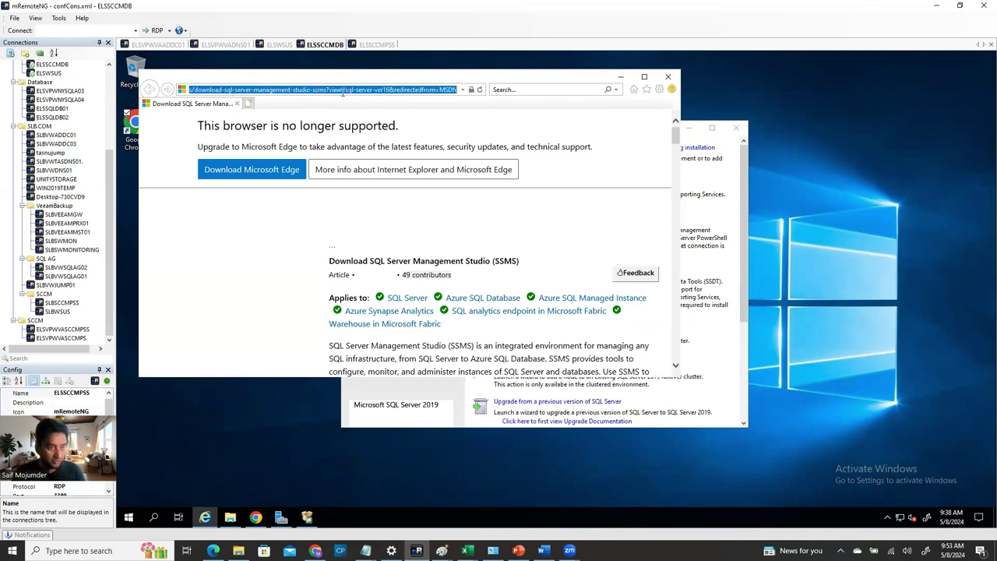
{"action": "left_click", "coordinate": [667, 77]}
{"action": "left_click", "coordinate": [144, 131]}
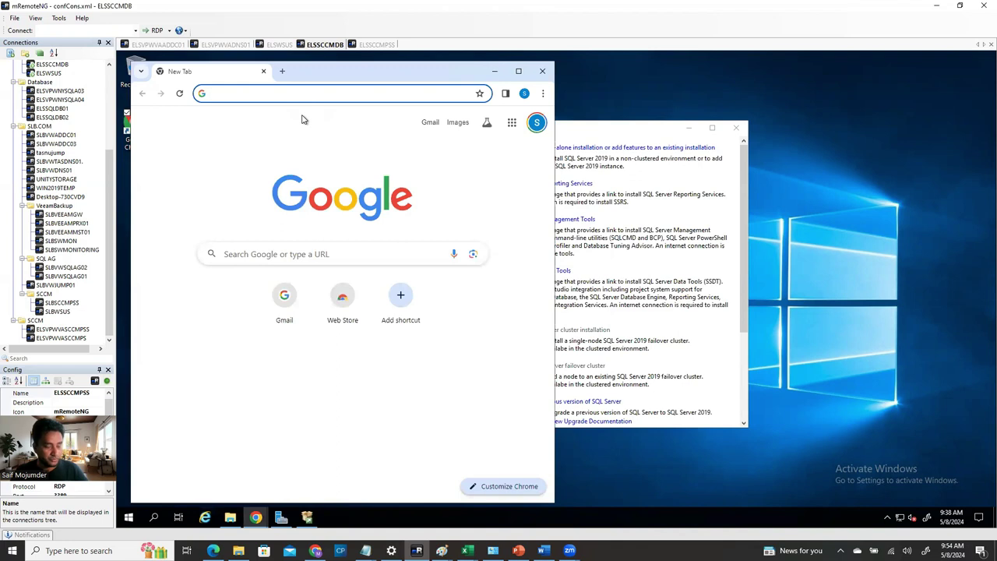
{"action": "key", "text": "ctrl+v"}
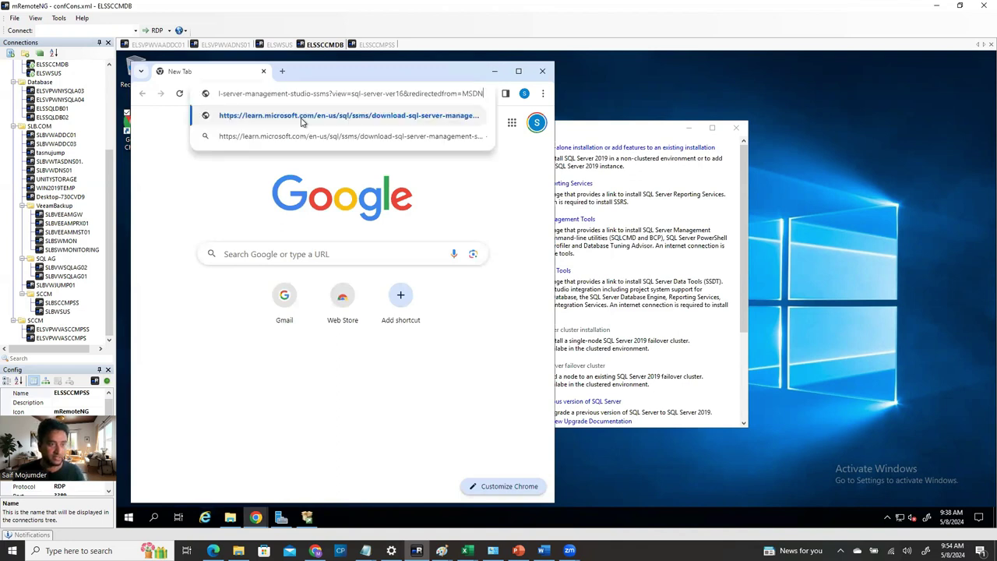
{"action": "key", "text": "Return"}
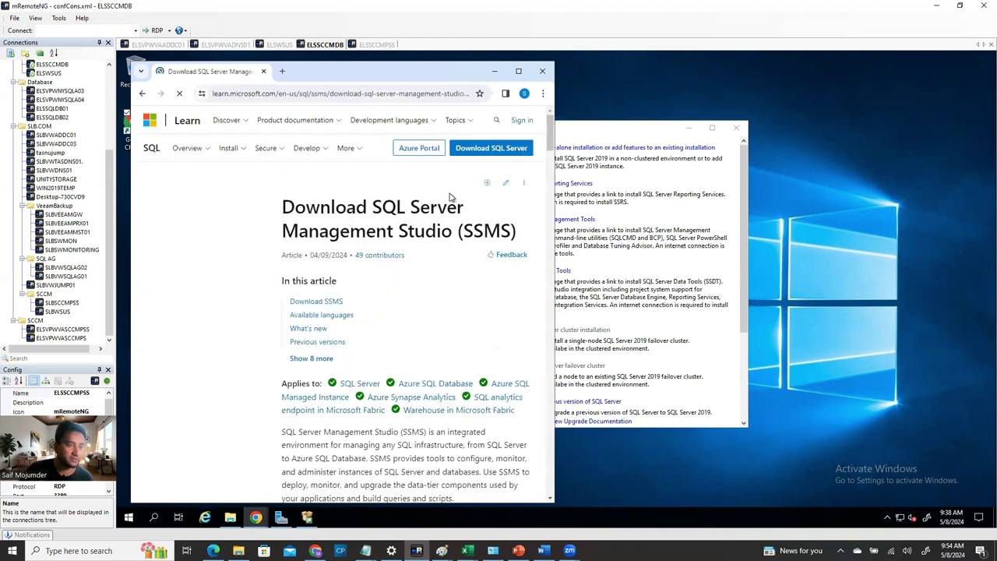
{"action": "left_click", "coordinate": [518, 71]}
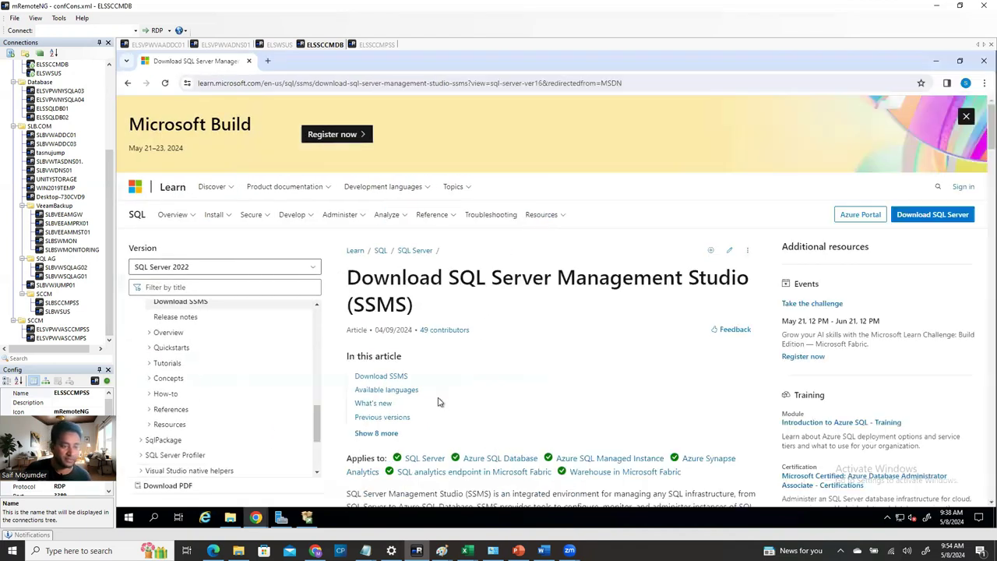
{"action": "scroll", "coordinate": [440, 409], "scroll_direction": "down", "scroll_amount": 2}
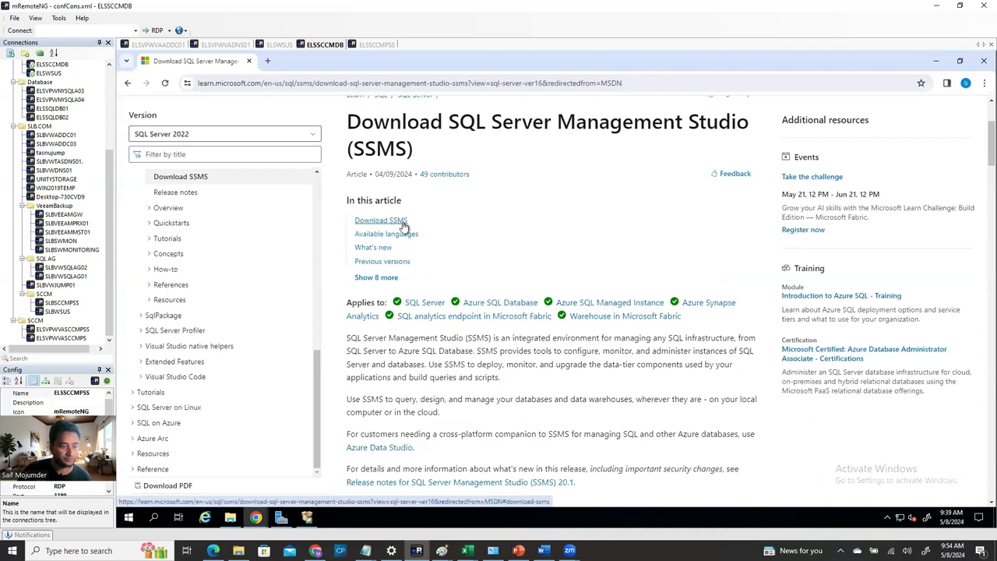
{"action": "left_click", "coordinate": [404, 224]}
{"action": "scroll", "coordinate": [506, 373], "scroll_direction": "down", "scroll_amount": 5}
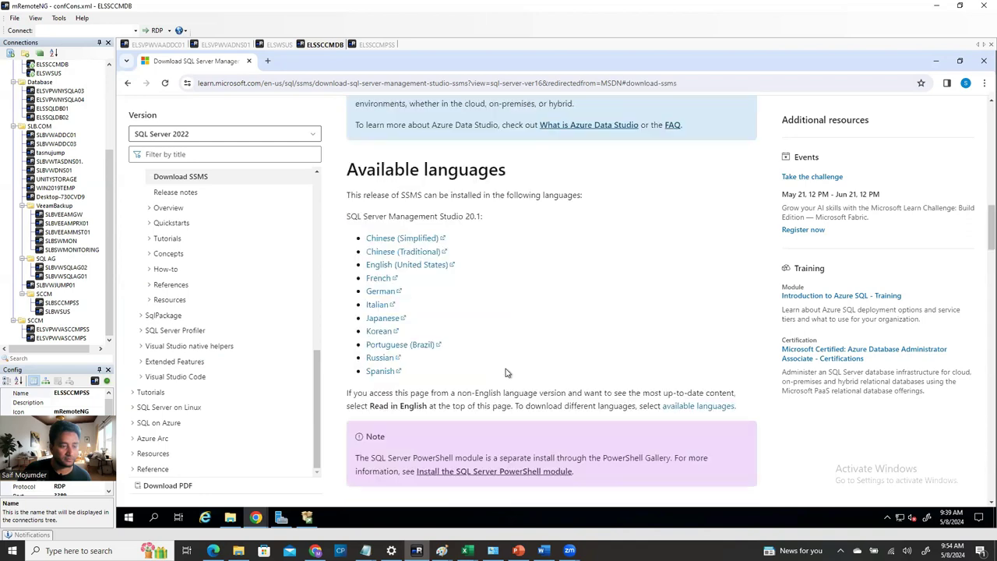
{"action": "scroll", "coordinate": [505, 374], "scroll_direction": "down", "scroll_amount": 15}
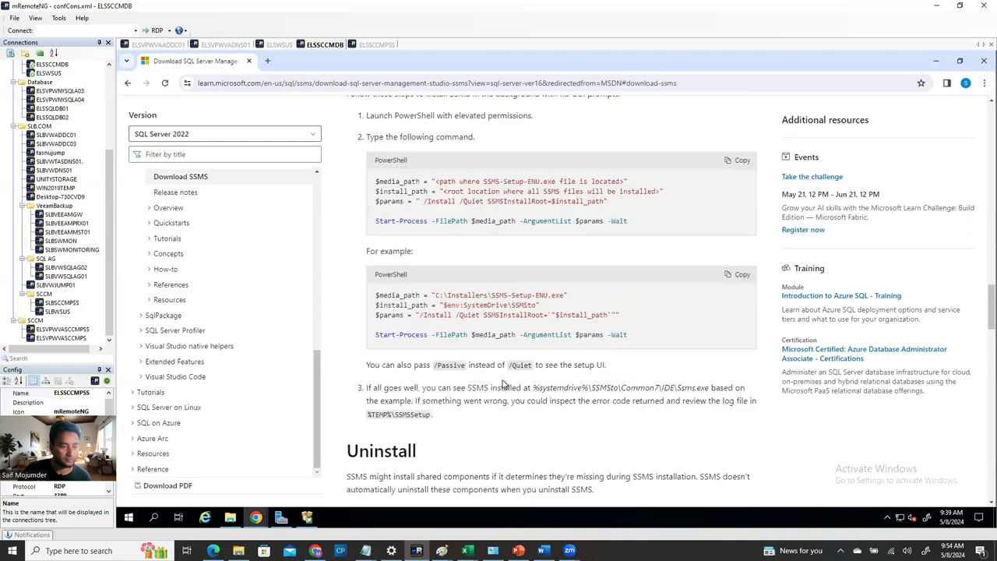
{"action": "scroll", "coordinate": [503, 393], "scroll_direction": "up", "scroll_amount": 5}
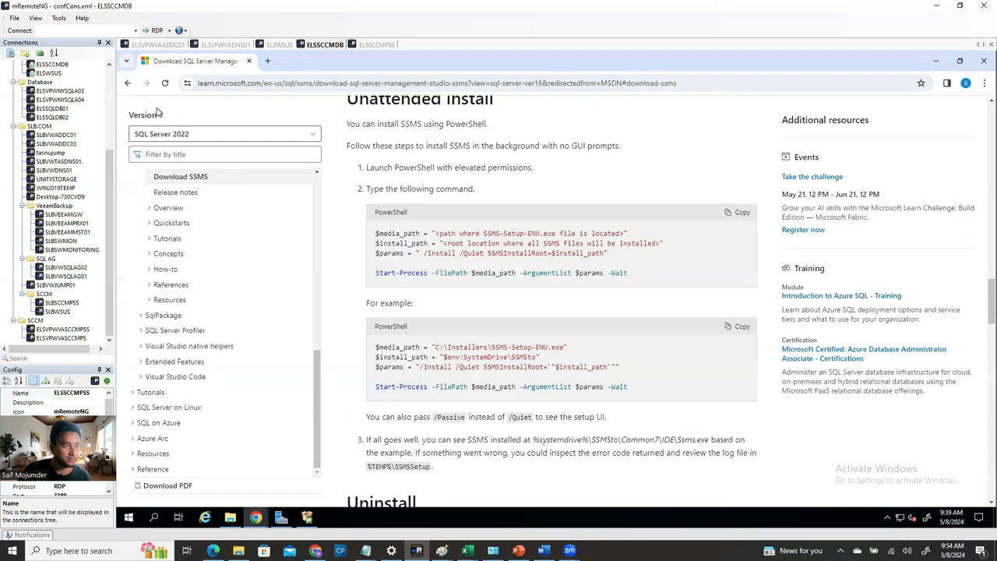
{"action": "left_click", "coordinate": [128, 83]}
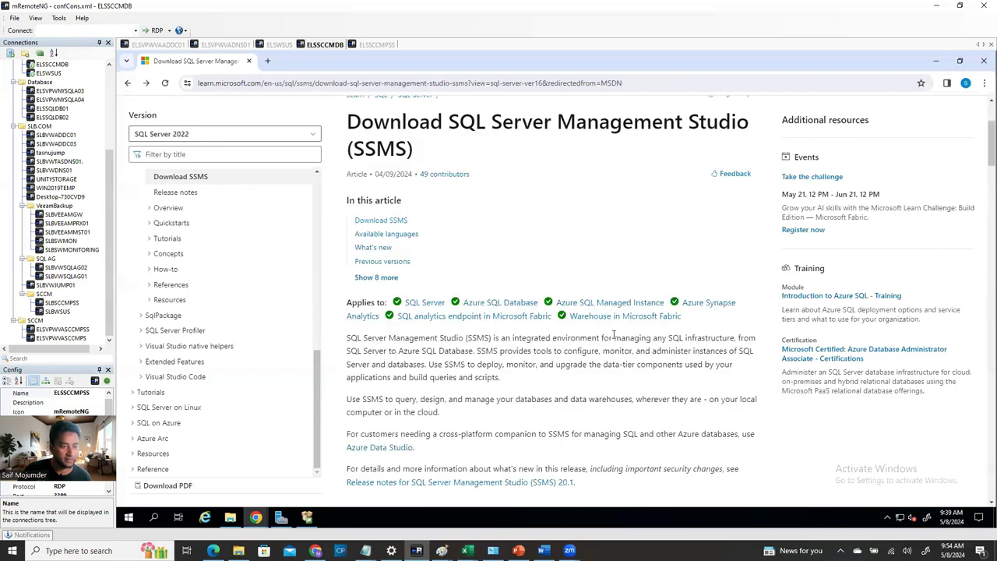
- Download SQL Server Management Studio (SSMS) 20.1, check the download's progress, and minimize the browser
{"action": "scroll", "coordinate": [613, 337], "scroll_direction": "down", "scroll_amount": 3}
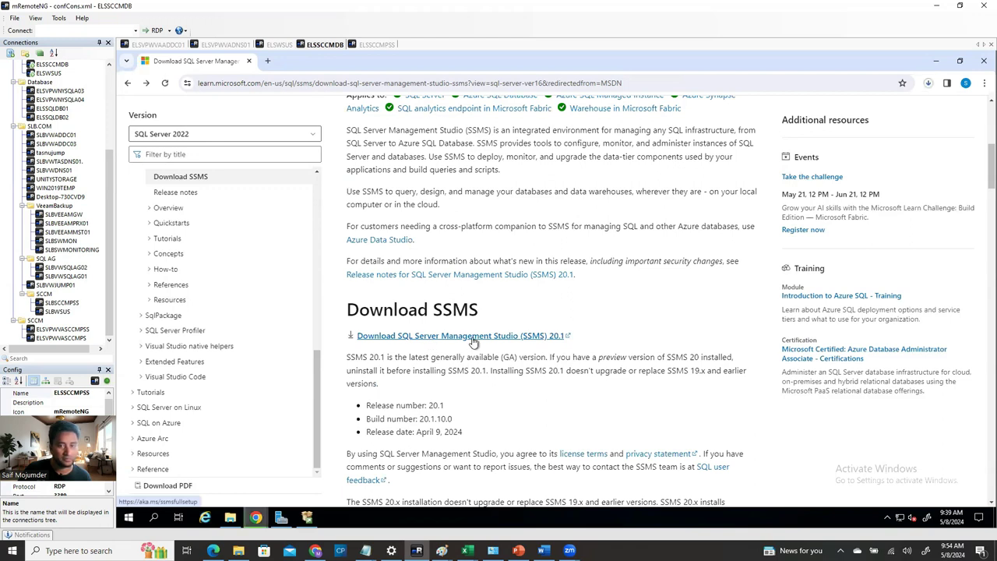
{"action": "left_click", "coordinate": [927, 84]}
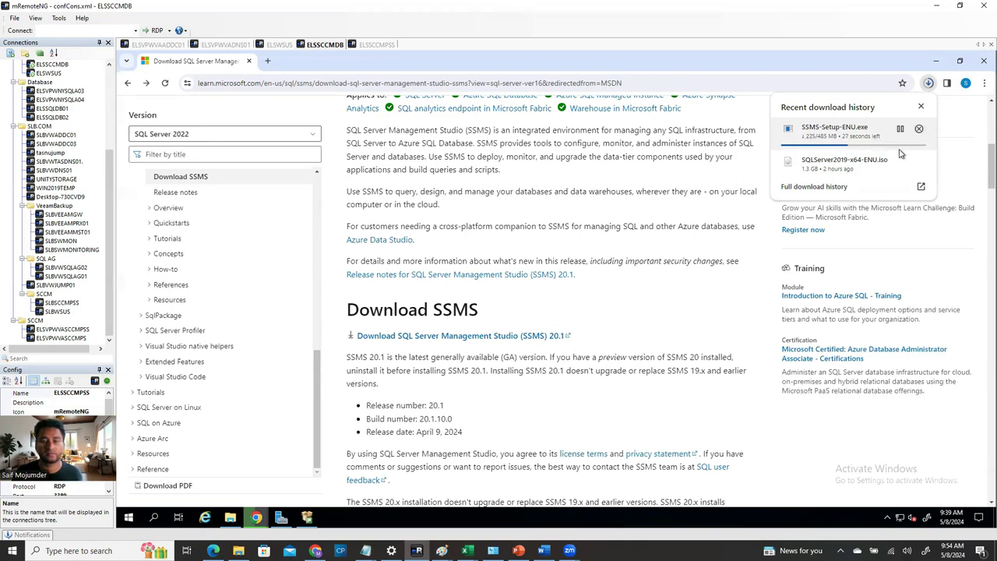
{"action": "left_click", "coordinate": [935, 60]}
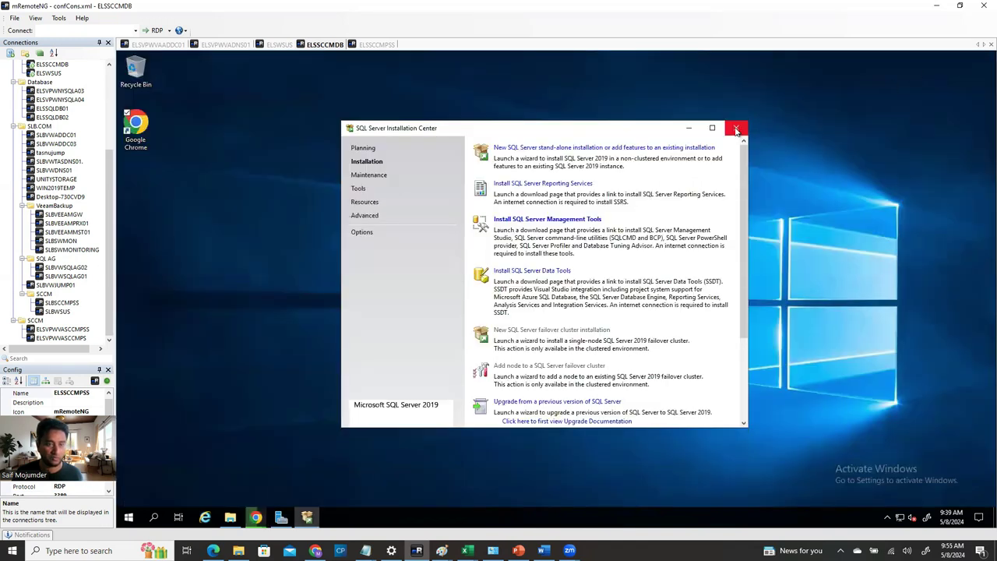
- Close the SQL Server Installation Center and open the Downloads folder in File Explorer
{"action": "left_click", "coordinate": [736, 129]}
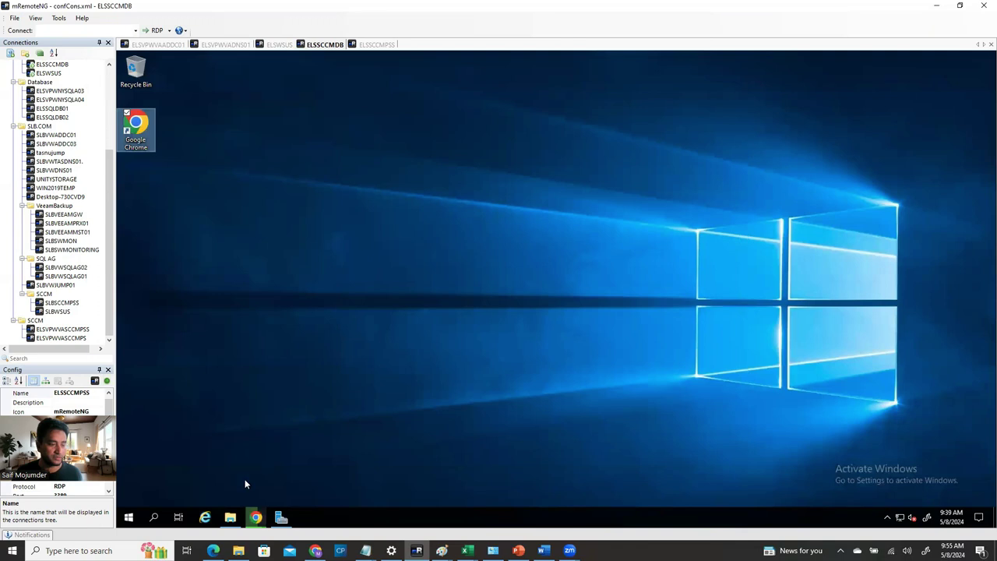
{"action": "left_click", "coordinate": [231, 517]}
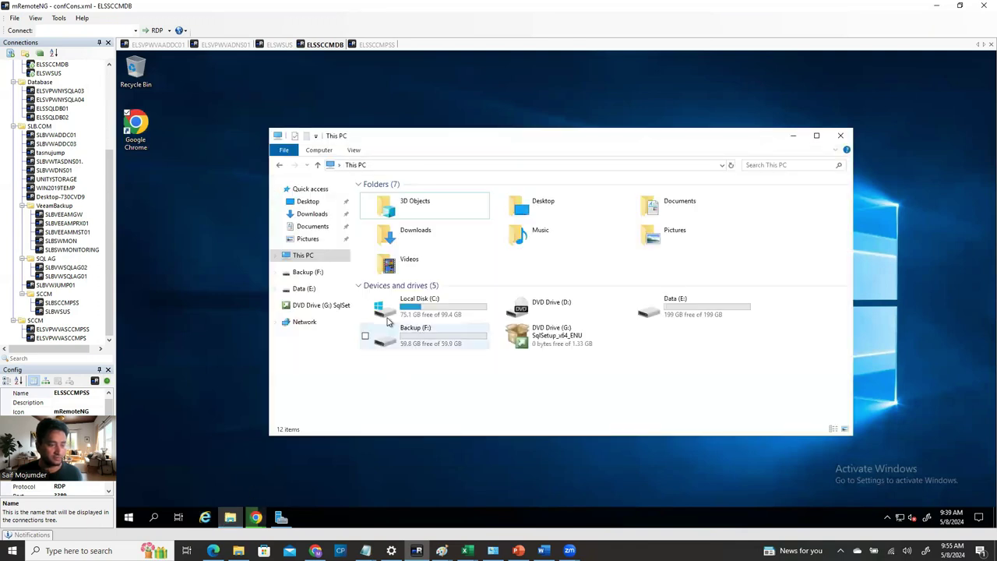
{"action": "left_click", "coordinate": [315, 215]}
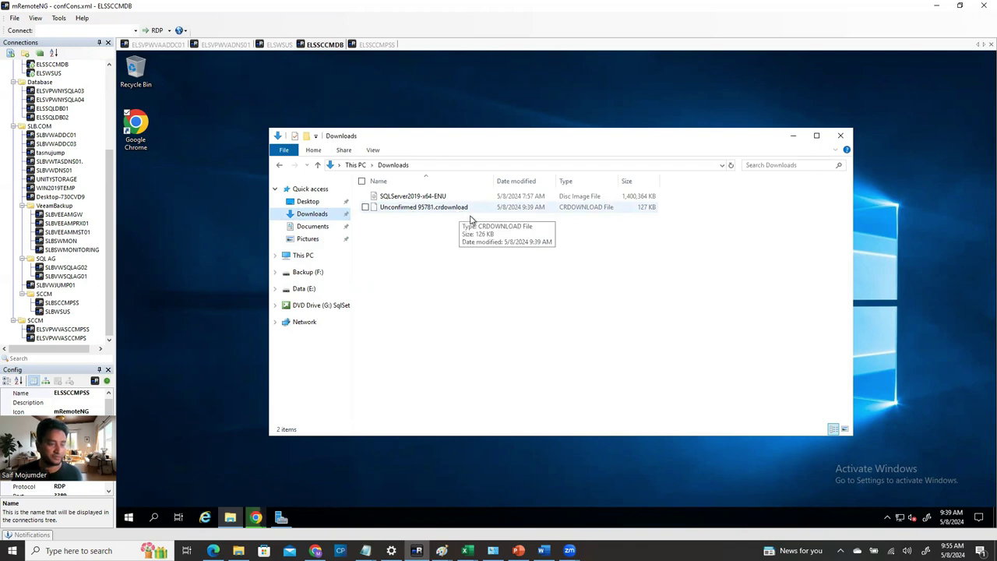
- Return to the SSMS download page in Chrome, check the SSMS-Setup-ENU.exe download, and close that browser window when it is finished
{"action": "left_click", "coordinate": [258, 527]}
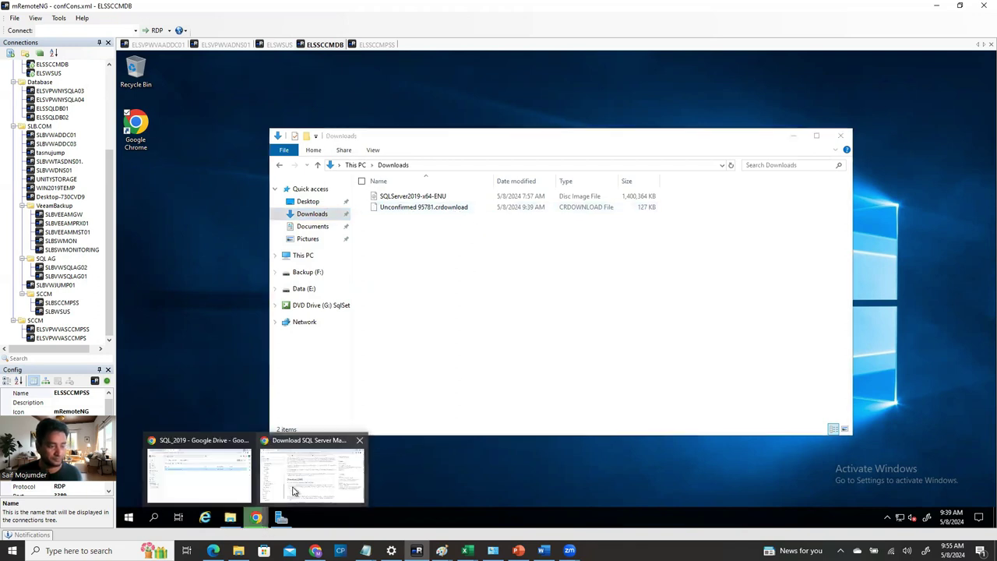
{"action": "left_click", "coordinate": [315, 475]}
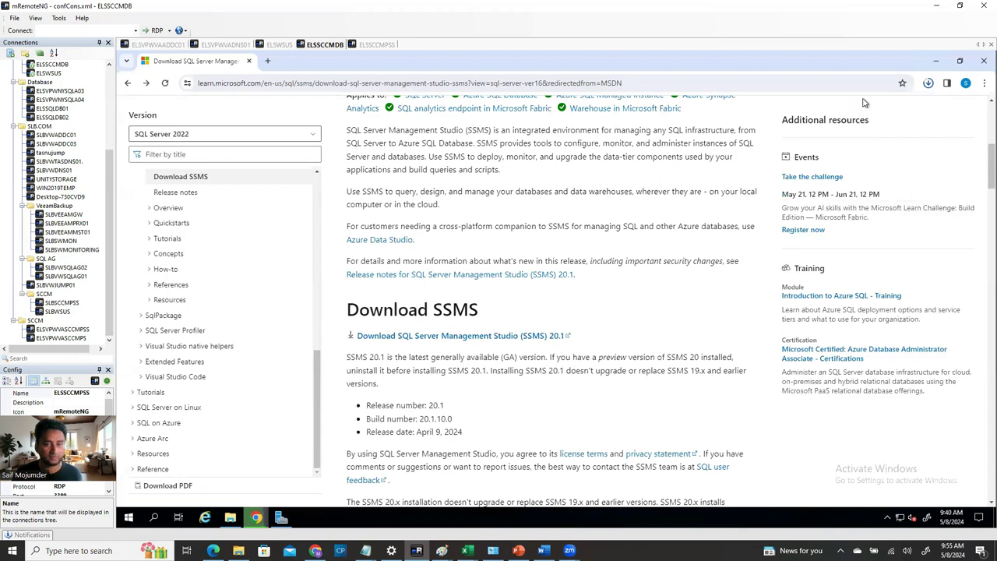
{"action": "left_click", "coordinate": [927, 83]}
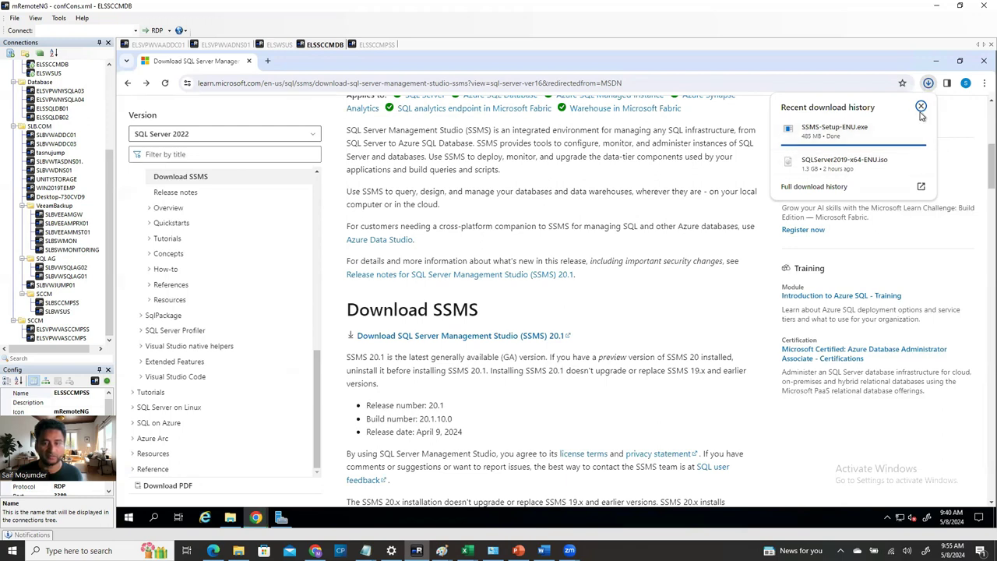
{"action": "left_click", "coordinate": [920, 107]}
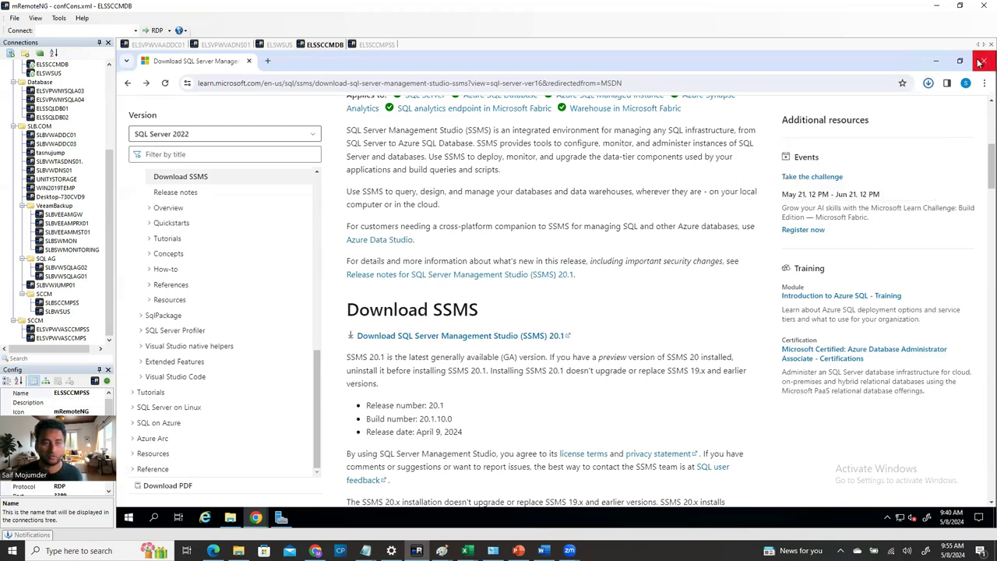
{"action": "left_click", "coordinate": [981, 61]}
- Run SSMS-Setup-ENU from the Downloads folder as administrator and allow it to make changes to the device
{"action": "left_click", "coordinate": [404, 208]}
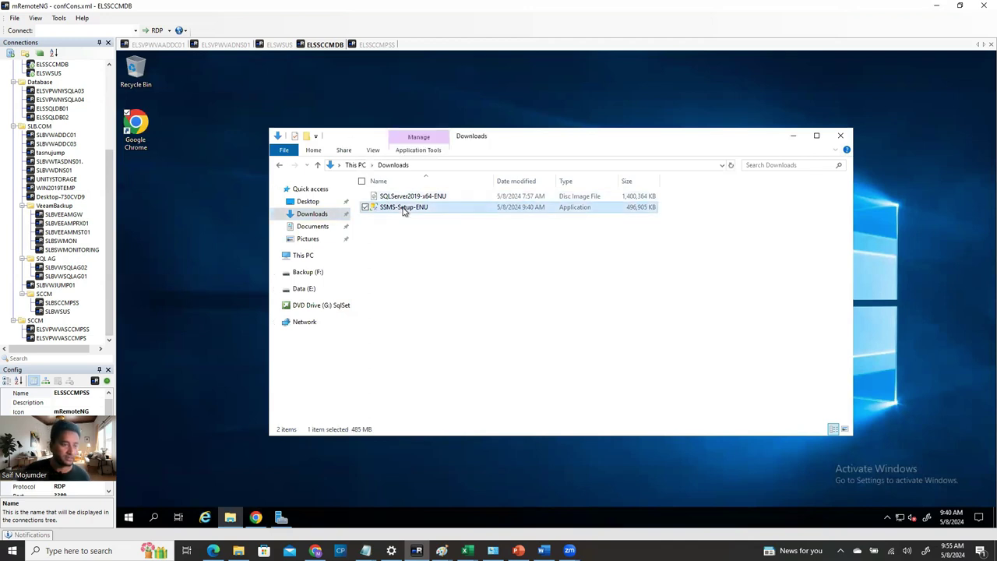
{"action": "right_click", "coordinate": [403, 210]}
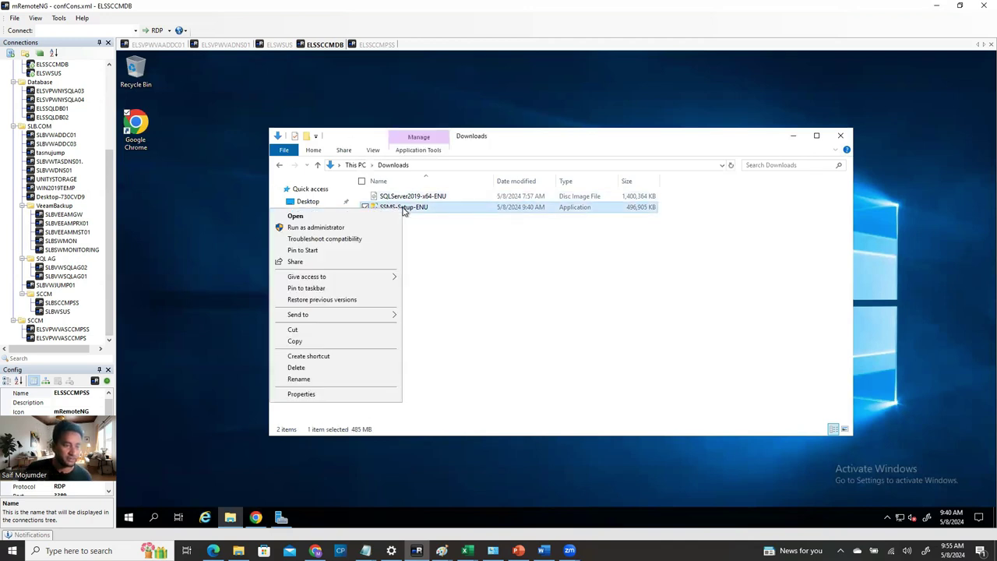
{"action": "left_click", "coordinate": [366, 227]}
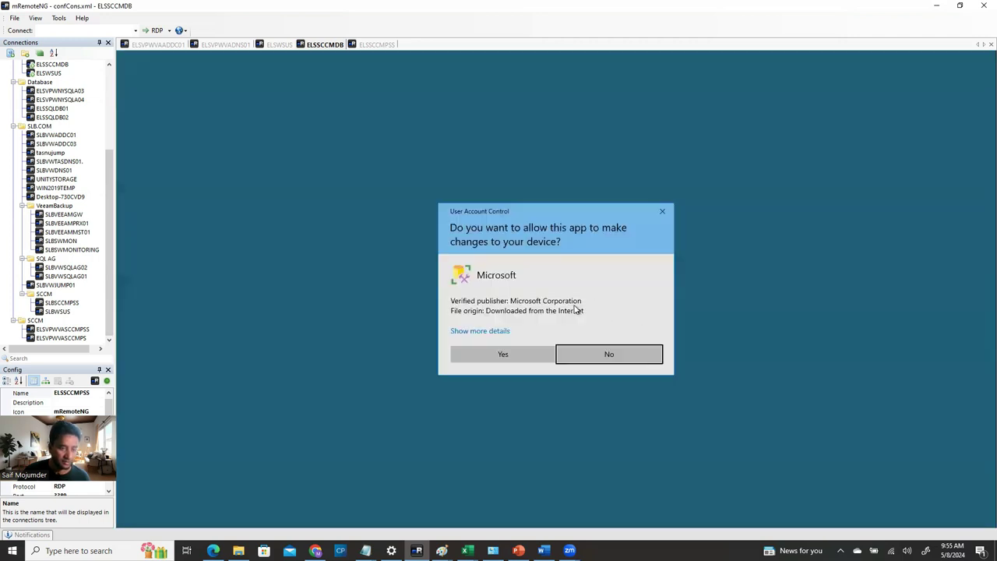
{"action": "left_click", "coordinate": [518, 355]}
- Minimize the Downloads window, start the SQL Server Management Studio 20.1 installation in the default location, and dismiss the OneDrive pop-up
{"action": "left_click", "coordinate": [795, 136]}
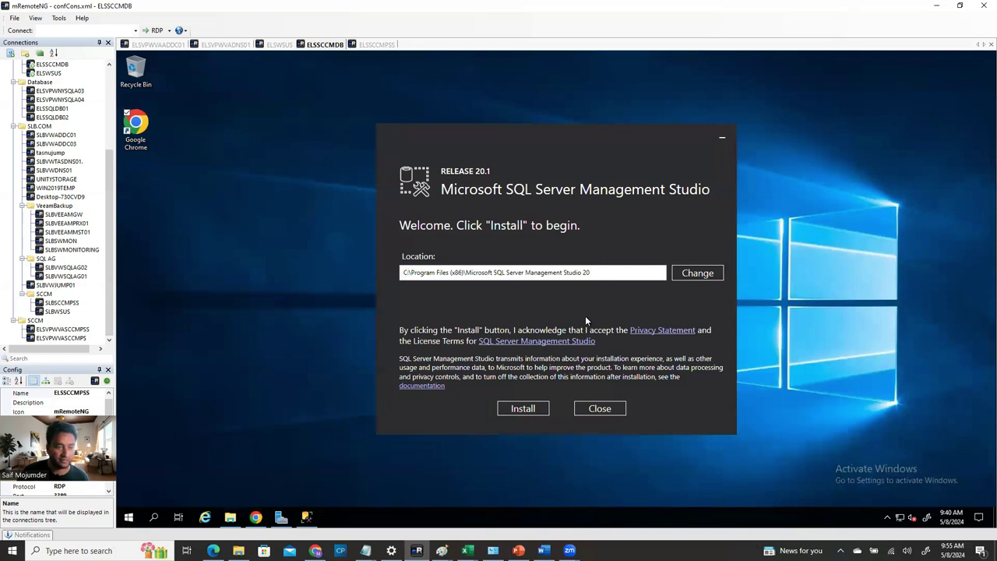
{"action": "left_click", "coordinate": [524, 409]}
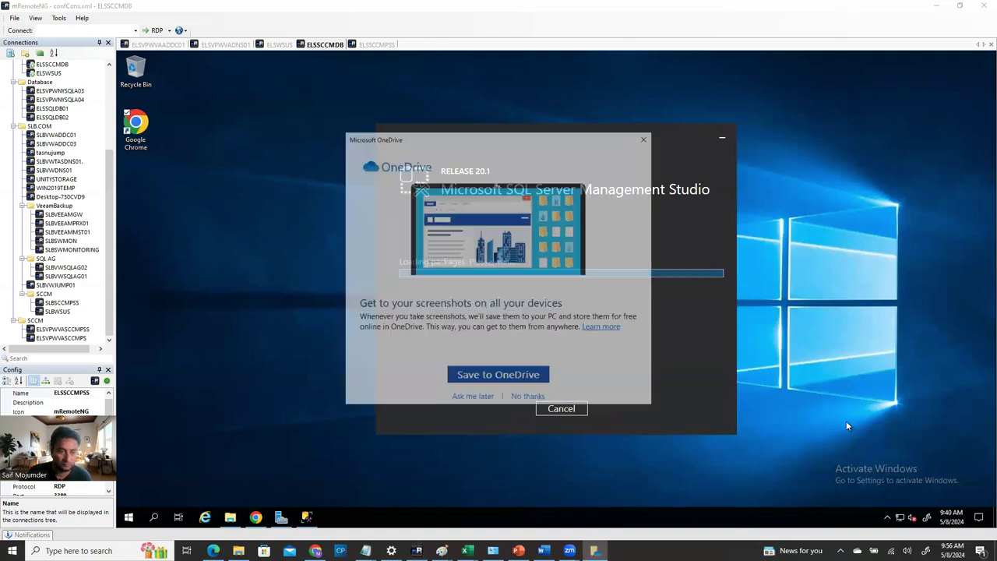
{"action": "left_click", "coordinate": [646, 139]}
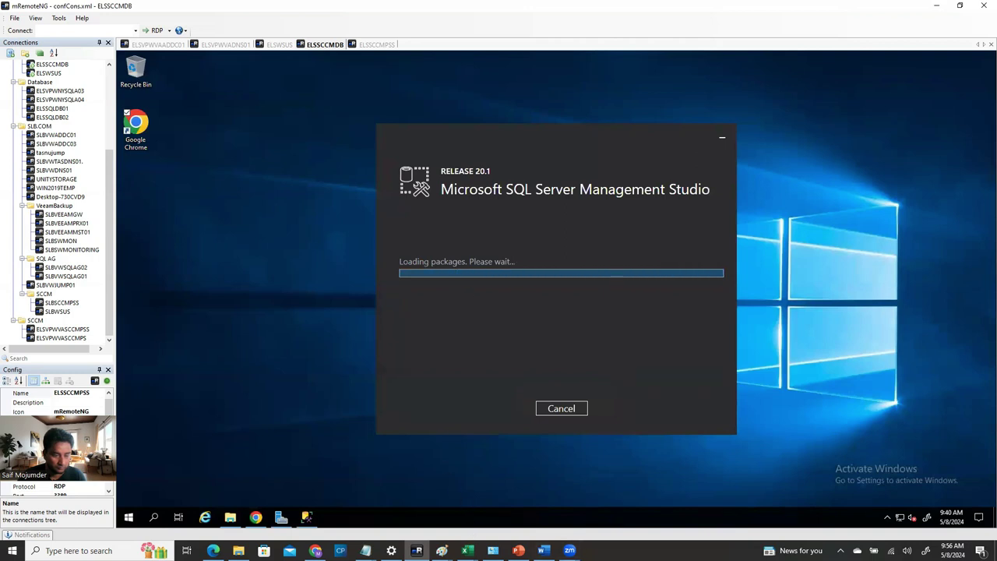
- Switch to the SCCM install guide in Word and delete the old SSMS 17.9.1 installer picture under Step 10
{"action": "left_click", "coordinate": [544, 551]}
{"action": "scroll", "coordinate": [446, 384], "scroll_direction": "down", "scroll_amount": 10}
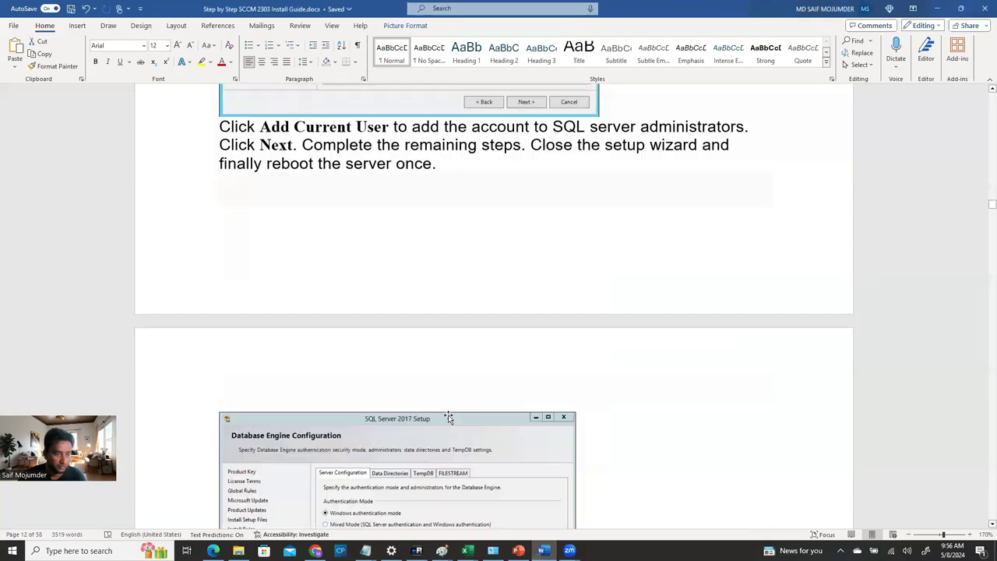
{"action": "scroll", "coordinate": [450, 435], "scroll_direction": "down", "scroll_amount": 4}
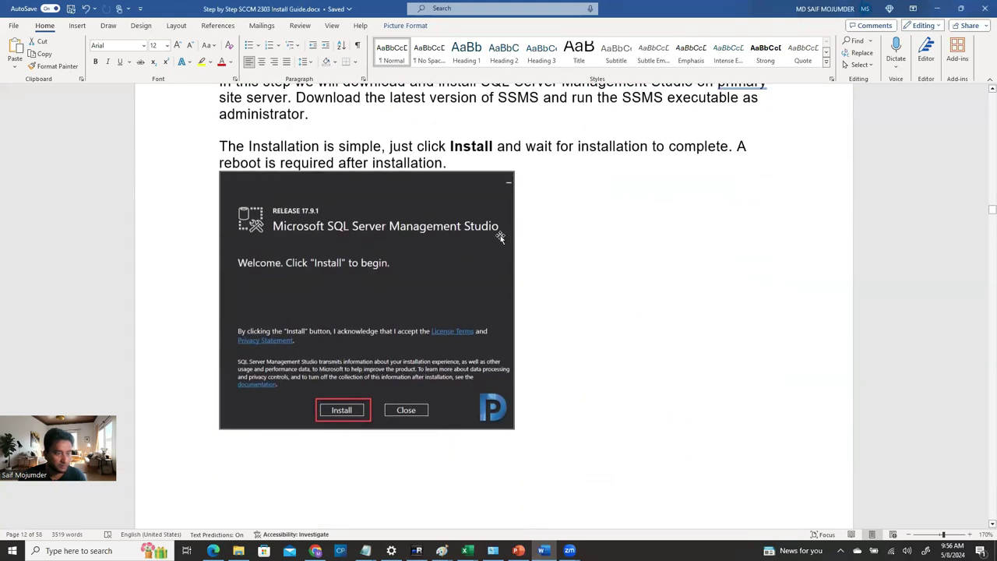
{"action": "scroll", "coordinate": [394, 291], "scroll_direction": "down", "scroll_amount": 12}
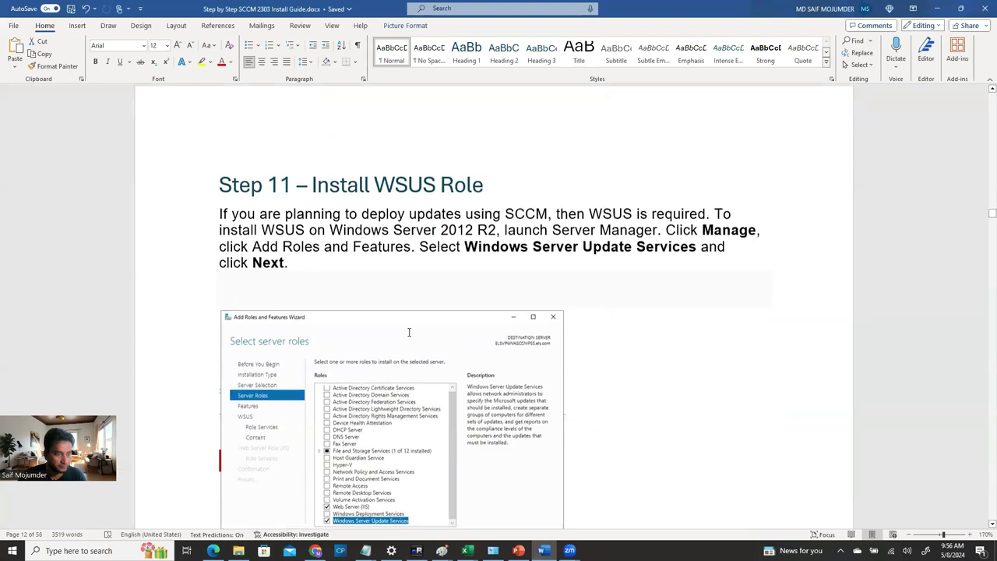
{"action": "scroll", "coordinate": [408, 333], "scroll_direction": "up", "scroll_amount": 10}
{"action": "scroll", "coordinate": [408, 331], "scroll_direction": "up", "scroll_amount": 5}
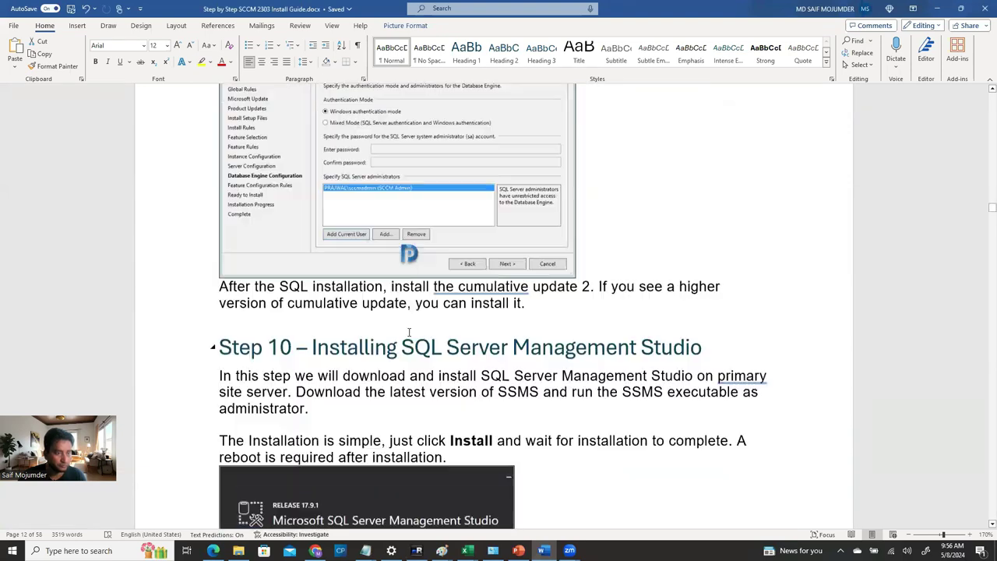
{"action": "scroll", "coordinate": [654, 389], "scroll_direction": "down", "scroll_amount": 7}
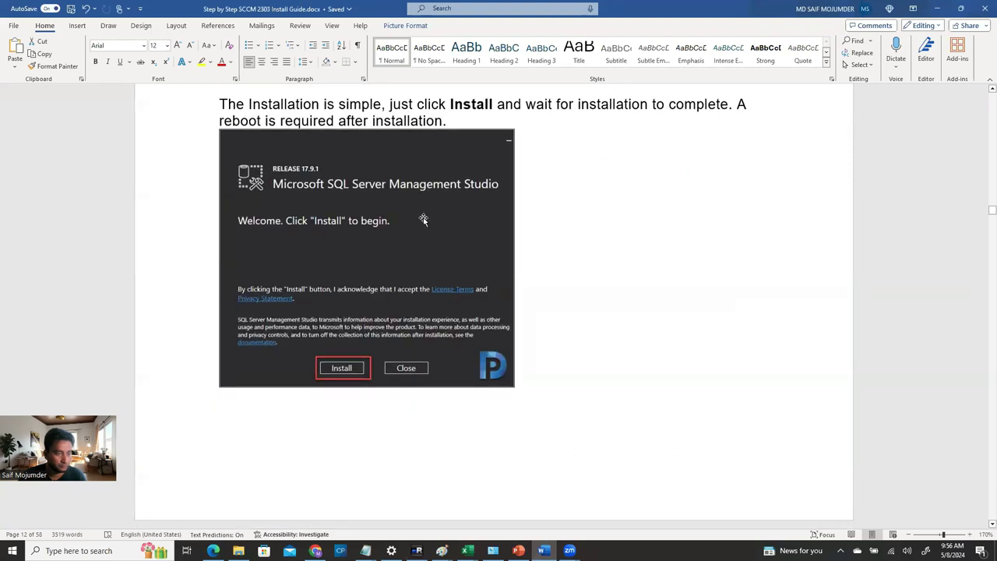
{"action": "left_click", "coordinate": [422, 220]}
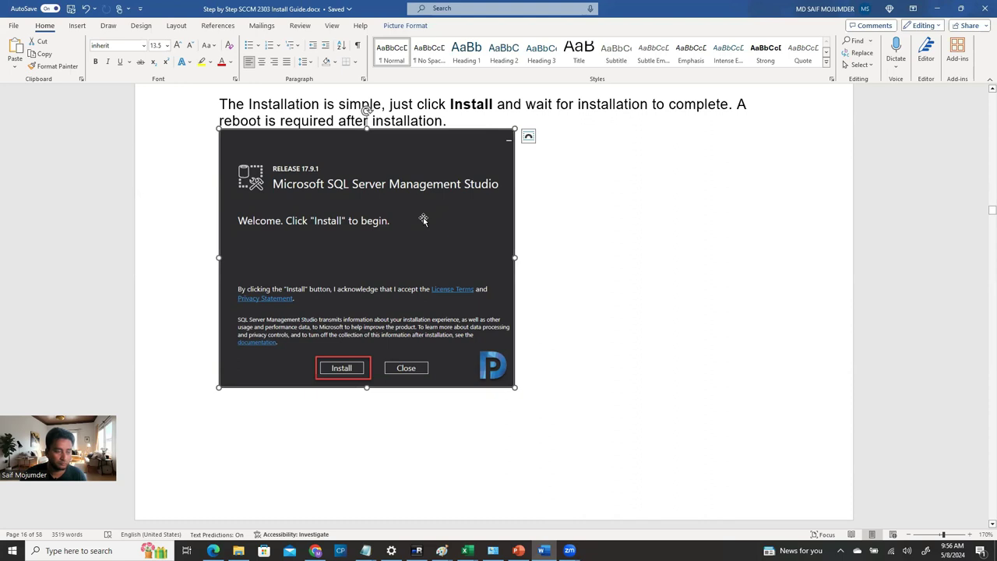
{"action": "key", "text": "Delete"}
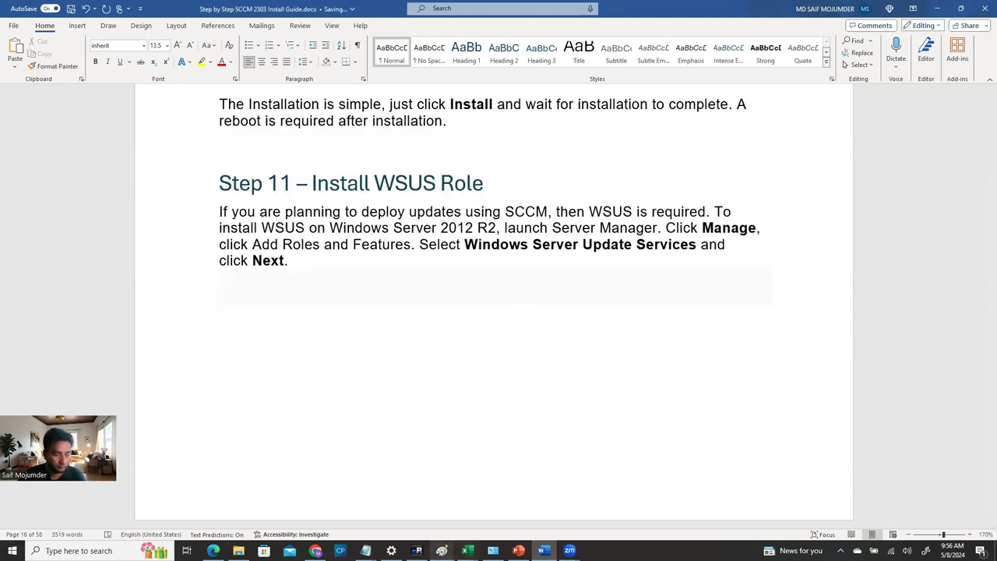
- Switch to the Paint screenshot and copy the area covering the SSMS 20.1 installer window
{"action": "mouse_move", "coordinate": [442, 550]}
{"action": "left_click", "coordinate": [439, 510]}
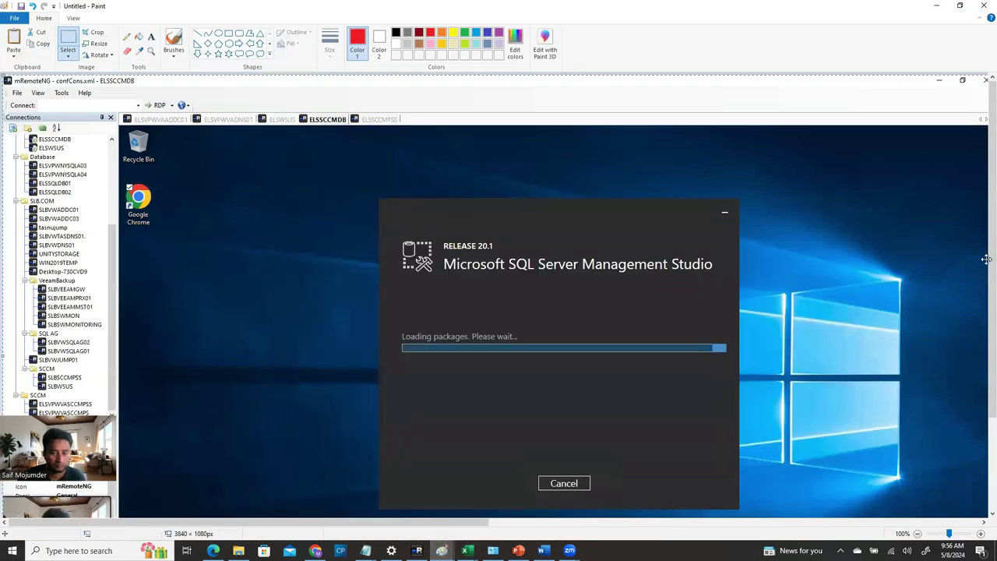
{"action": "scroll", "coordinate": [306, 179], "scroll_direction": "down", "scroll_amount": 2}
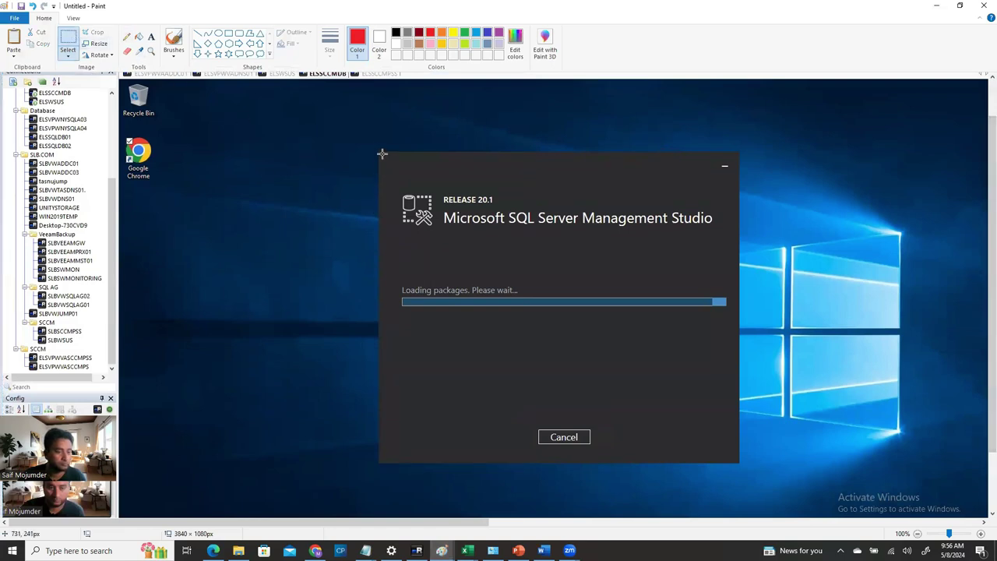
{"action": "mouse_move", "coordinate": [379, 153]}
{"action": "left_mouse_down"}
{"action": "mouse_move", "coordinate": [661, 397]}
{"action": "mouse_move", "coordinate": [717, 458]}
{"action": "mouse_move", "coordinate": [737, 462]}
{"action": "left_mouse_up"}
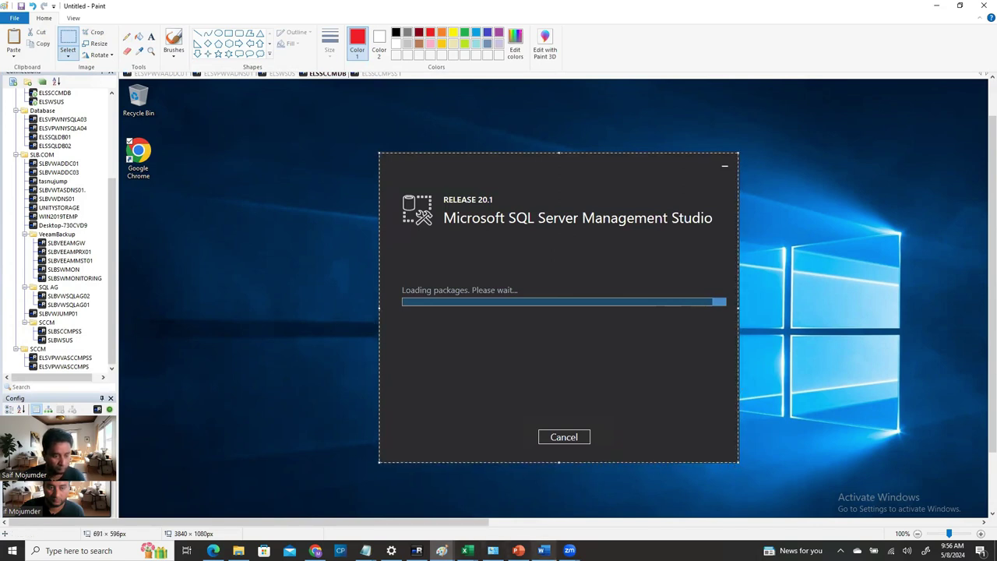
- Return to the Word guide, paste the SSMS 20.1 picture below the Step 10 text, and shrink it to about half the page width
{"action": "key", "text": "alt+Tab"}
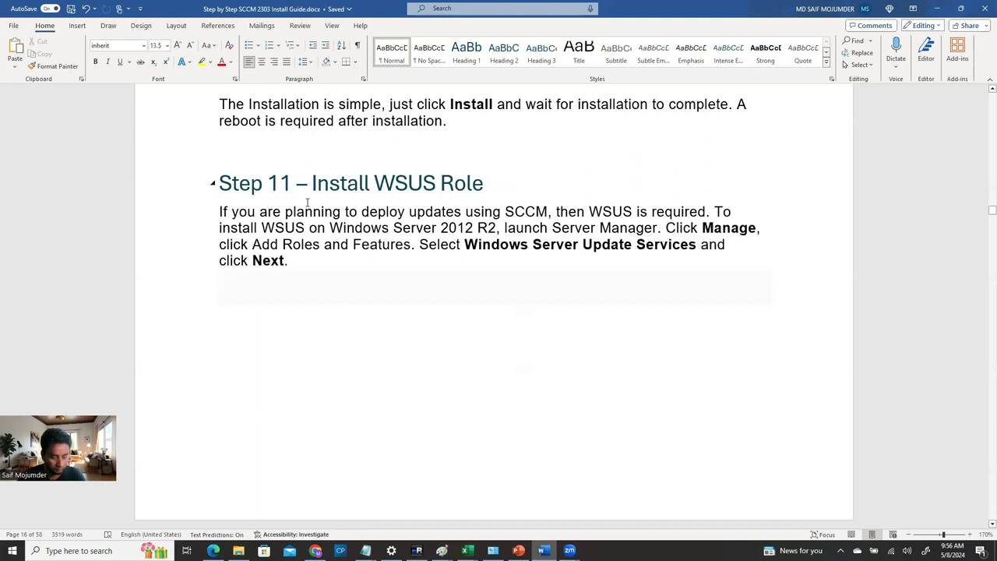
{"action": "key", "text": "ctrl+v"}
{"action": "left_click", "coordinate": [688, 473]}
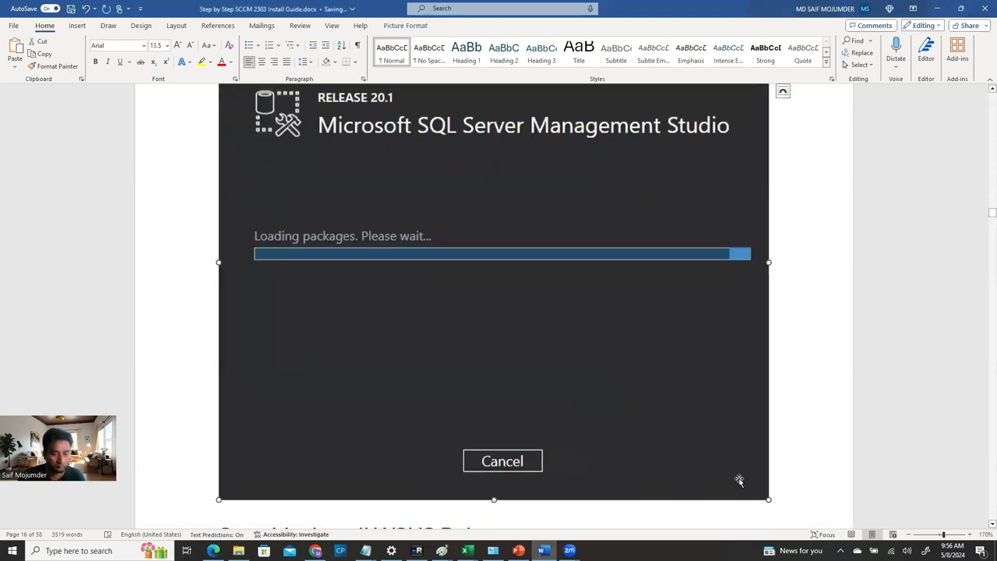
{"action": "left_click_drag", "start_coordinate": [768, 502], "coordinate": [531, 226]}
{"action": "scroll", "coordinate": [629, 356], "scroll_direction": "up", "scroll_amount": 3}
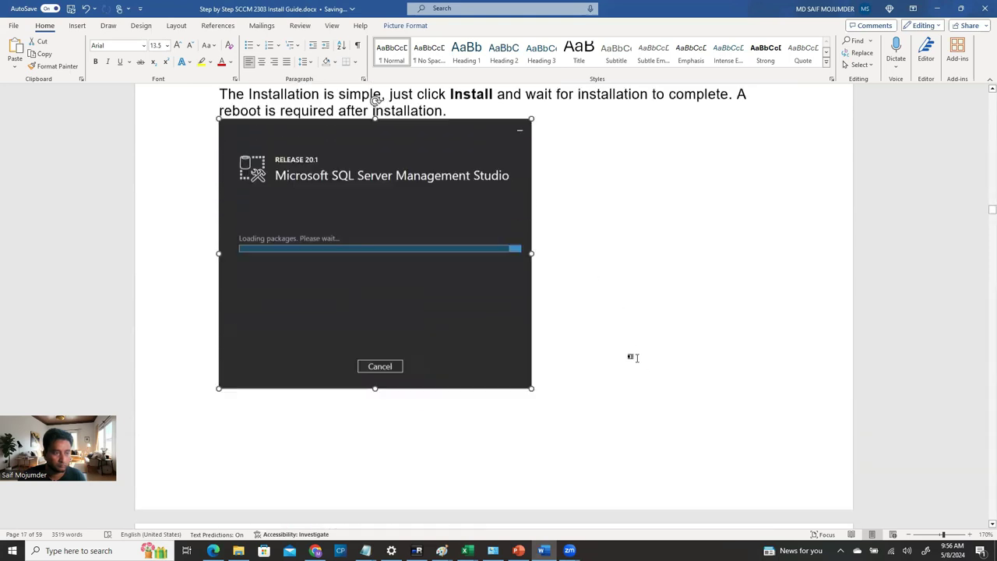
- Minimize the Word guide and Paint to return to the ELSSCCMDB session in mRemoteNG, and dismiss the OneDrive pop-up
{"action": "scroll", "coordinate": [635, 365], "scroll_direction": "down", "scroll_amount": 4}
{"action": "scroll", "coordinate": [632, 405], "scroll_direction": "down", "scroll_amount": 3}
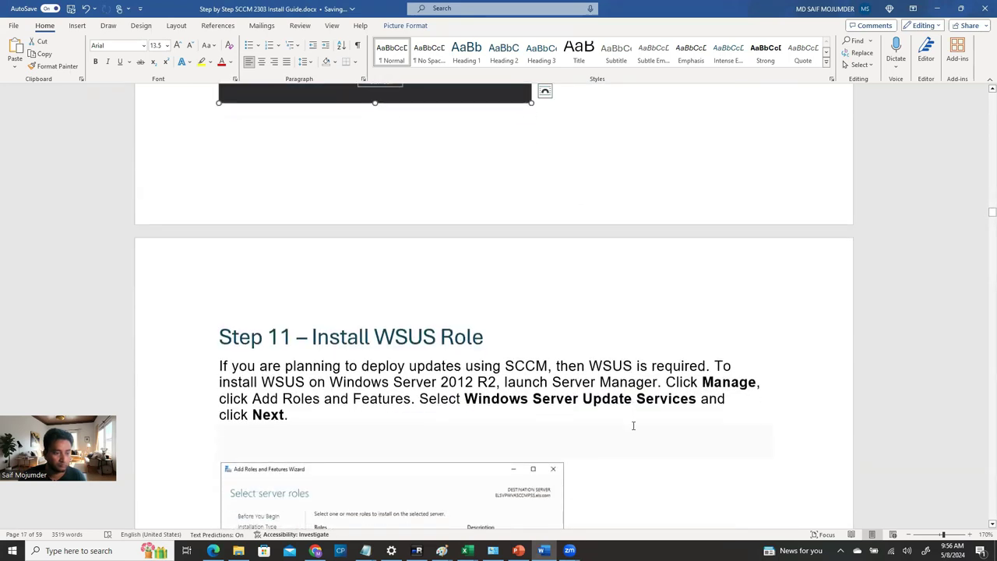
{"action": "scroll", "coordinate": [633, 421], "scroll_direction": "down", "scroll_amount": 2}
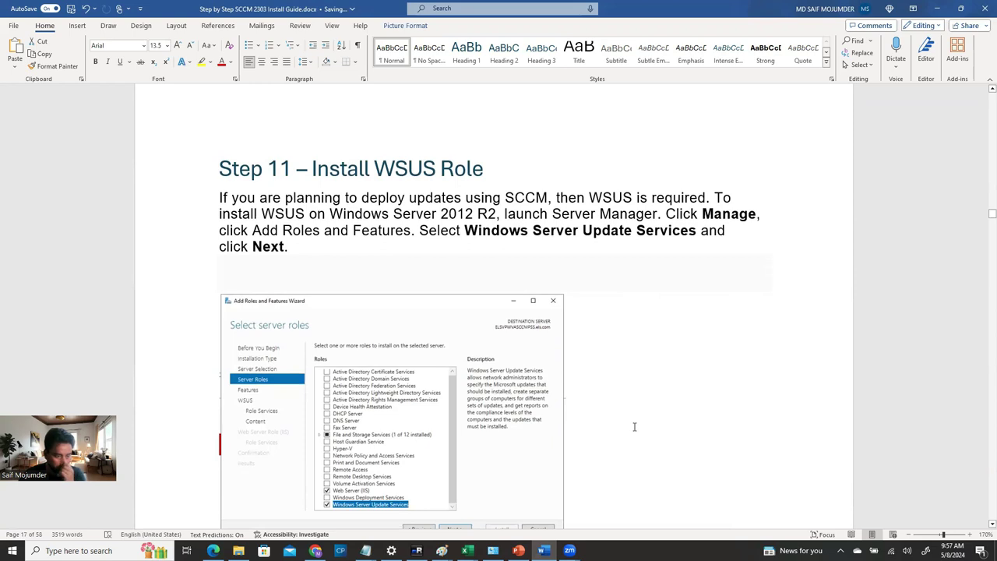
{"action": "left_click", "coordinate": [938, 9]}
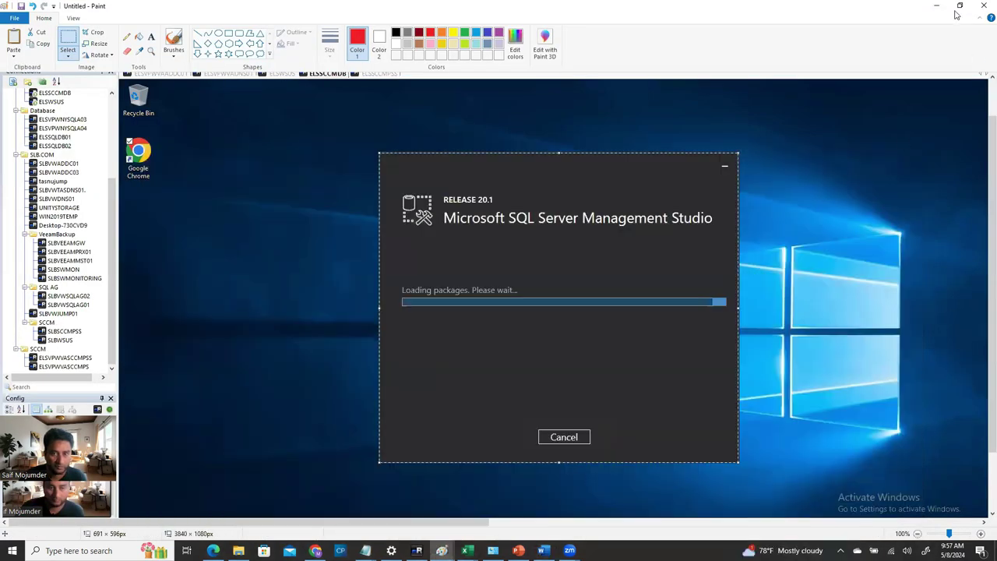
{"action": "left_click", "coordinate": [936, 7]}
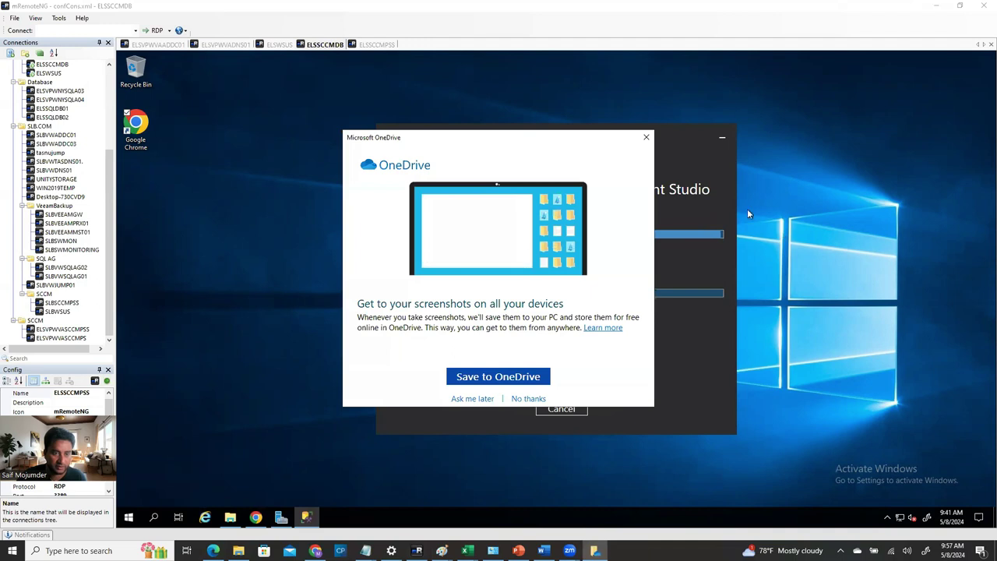
{"action": "left_click", "coordinate": [646, 139]}
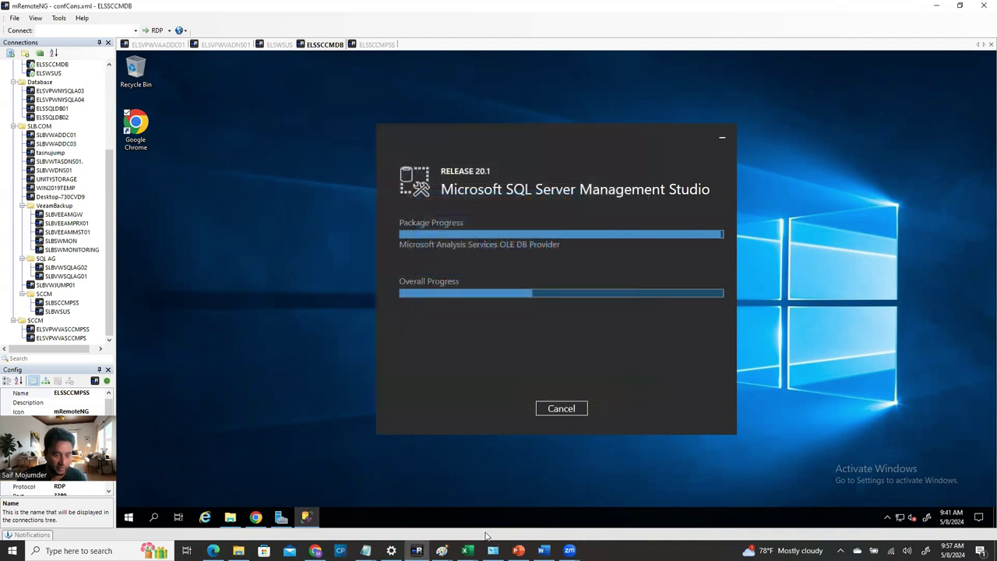
- Switch to the new Paint screenshot, copy the area covering the SSMS installation progress window, and leave Paint
{"action": "mouse_move", "coordinate": [442, 550]}
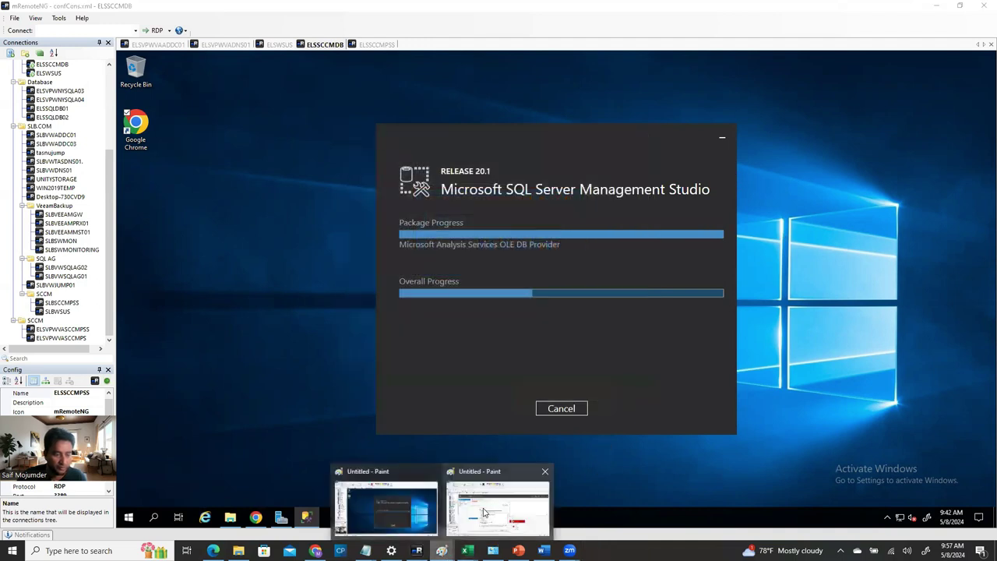
{"action": "left_click", "coordinate": [390, 511]}
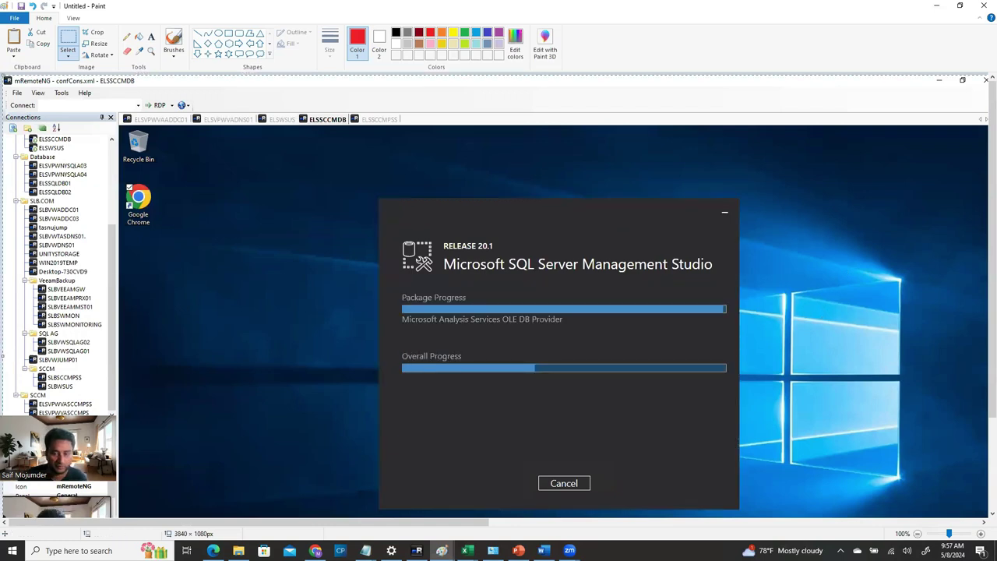
{"action": "scroll", "coordinate": [985, 233], "scroll_direction": "down", "scroll_amount": 1}
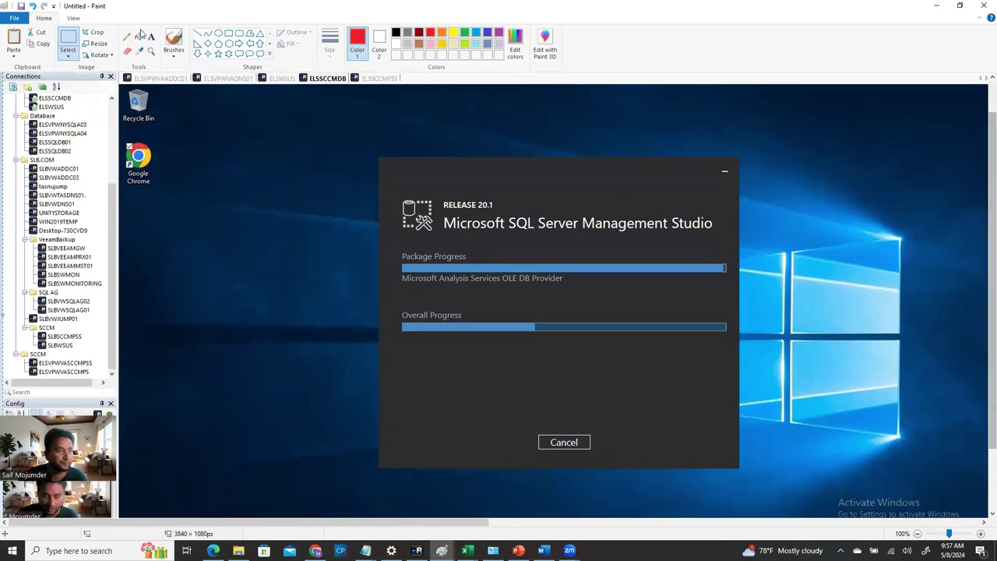
{"action": "left_click", "coordinate": [66, 48]}
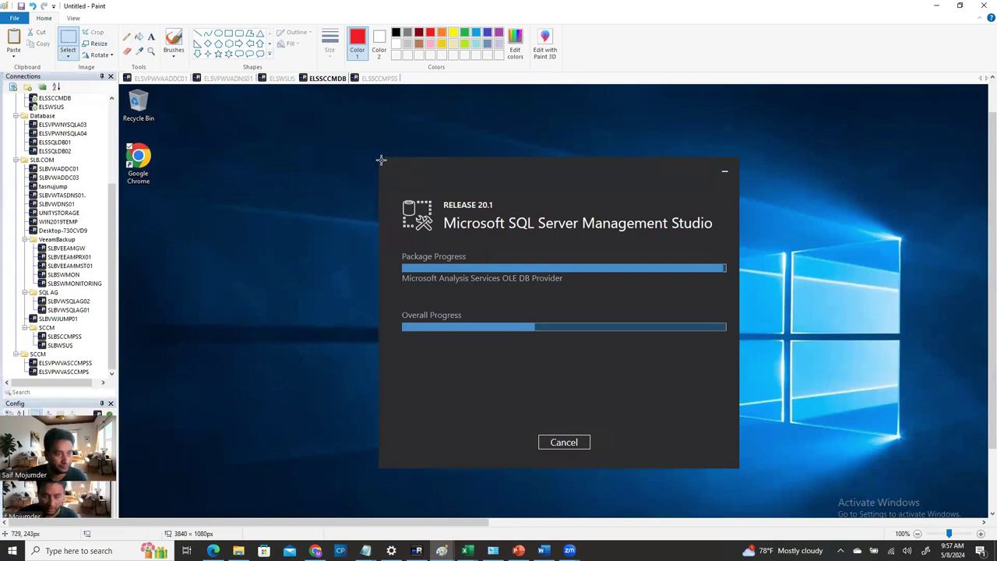
{"action": "mouse_move", "coordinate": [377, 156]}
{"action": "left_mouse_down"}
{"action": "mouse_move", "coordinate": [603, 268]}
{"action": "mouse_move", "coordinate": [728, 409]}
{"action": "mouse_move", "coordinate": [737, 467]}
{"action": "left_mouse_up"}
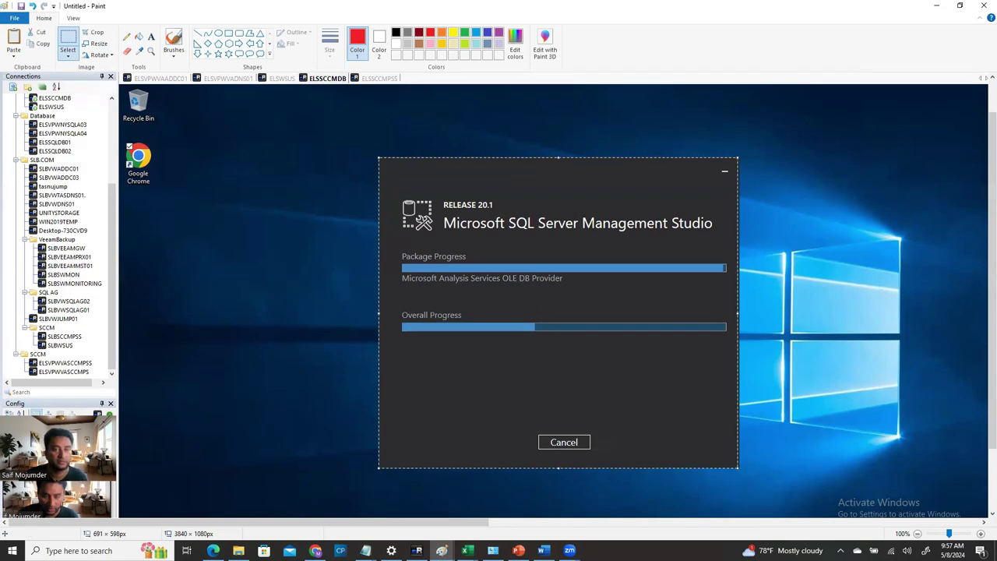
{"action": "key", "text": "alt+Tab"}
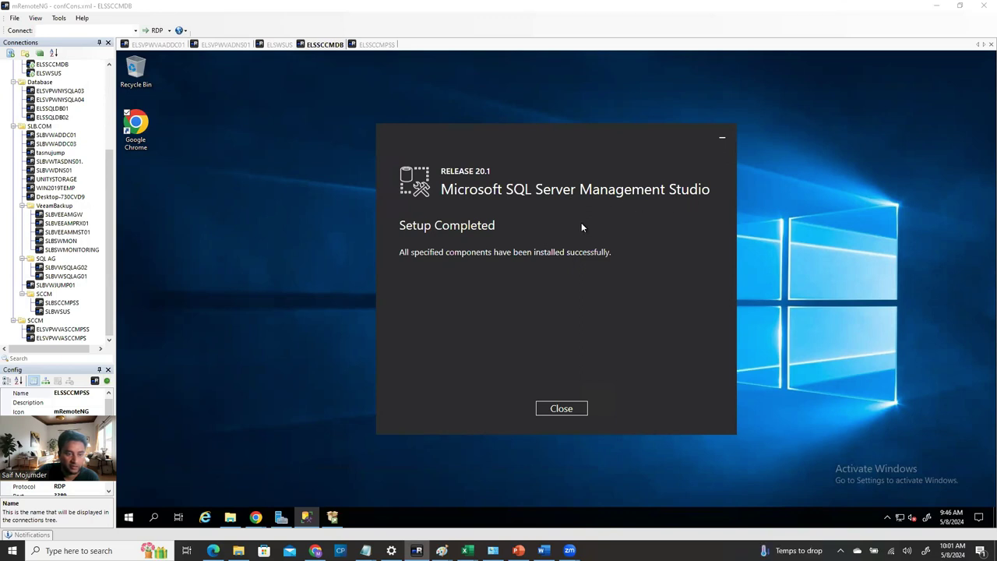
- Close the completed SSMS setup, then launch SQL Server 2019 Configuration Manager on ELSSCCMDB and allow it to make changes
{"action": "left_click", "coordinate": [560, 408]}
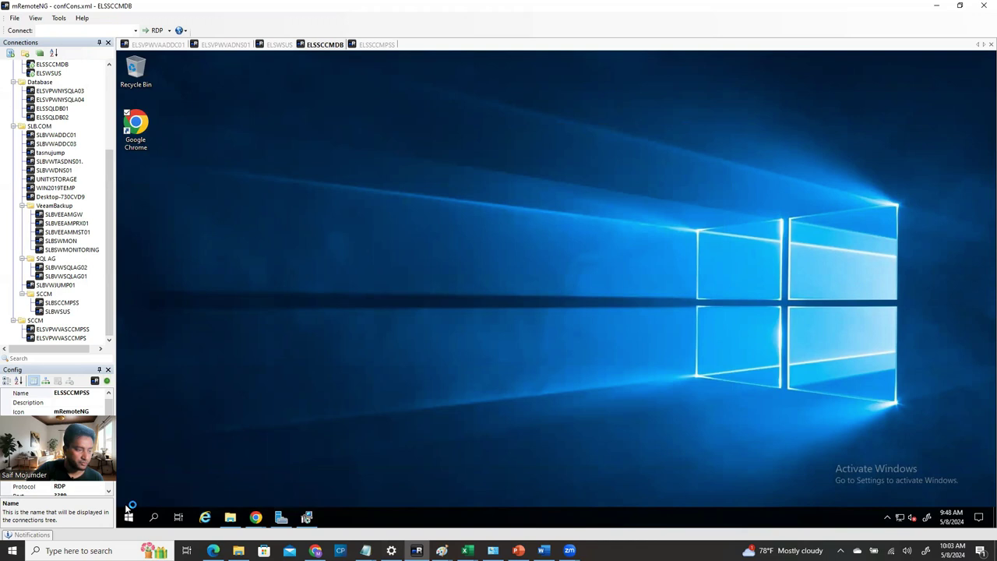
{"action": "left_click", "coordinate": [129, 513]}
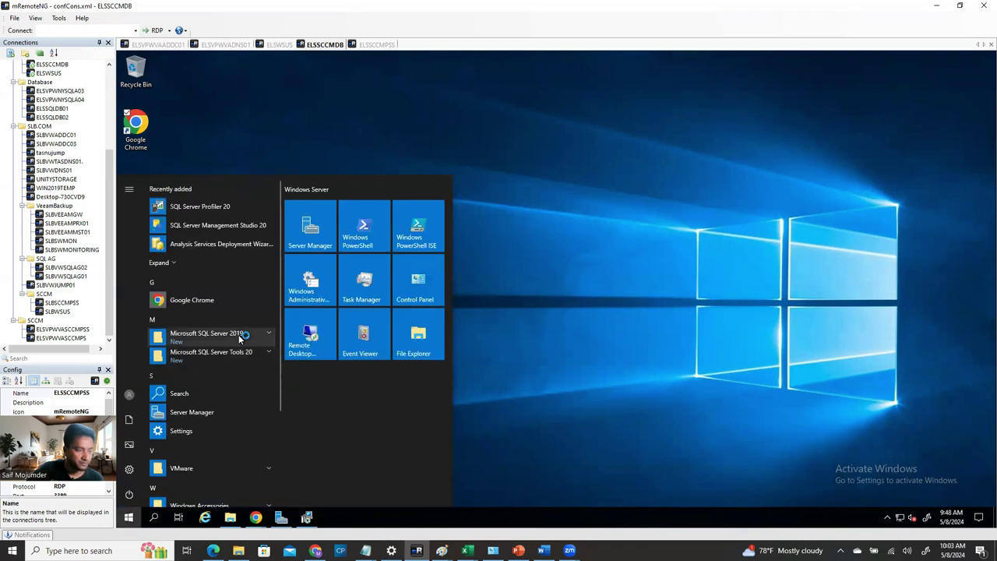
{"action": "left_click", "coordinate": [226, 334]}
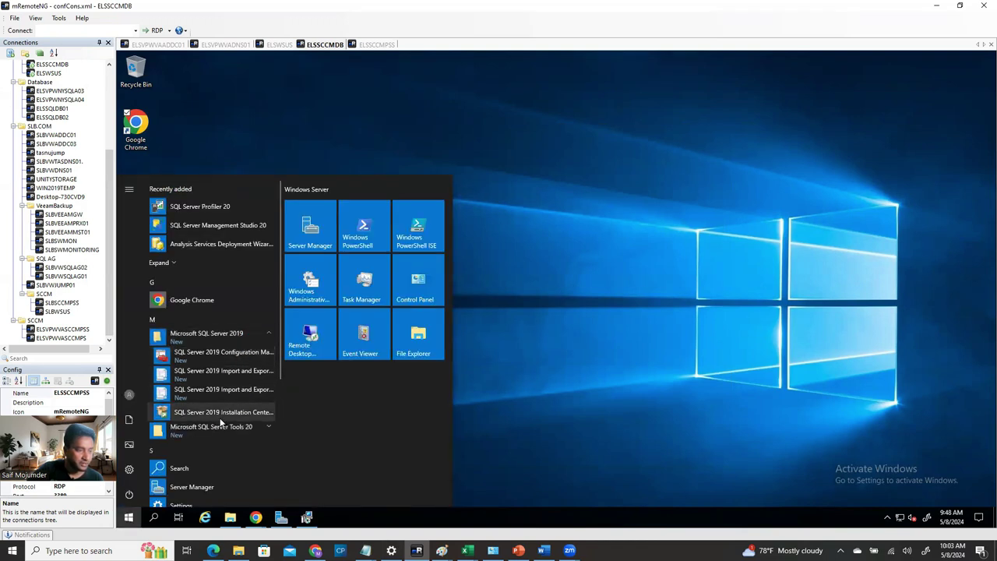
{"action": "left_click", "coordinate": [212, 357]}
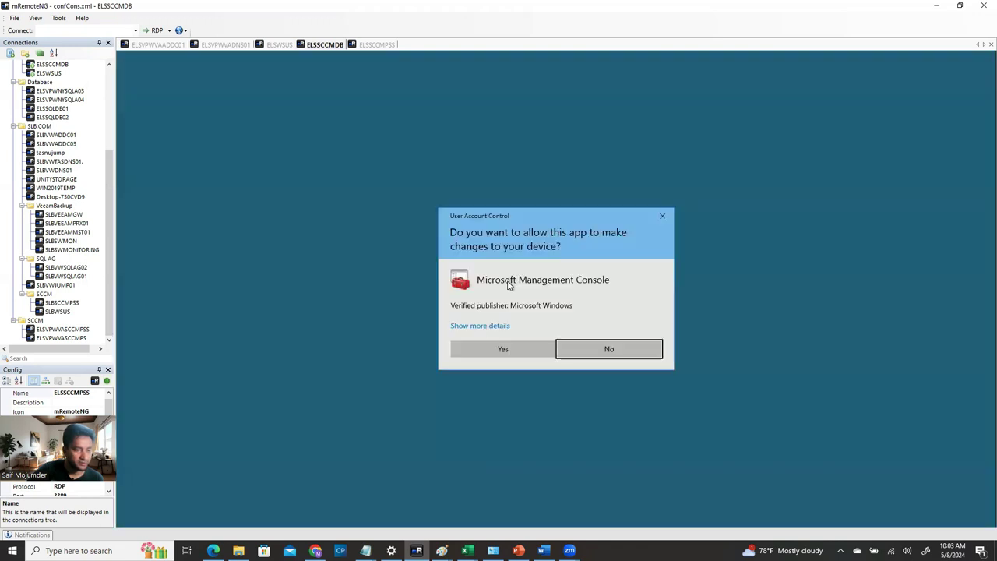
{"action": "left_click", "coordinate": [519, 349]}
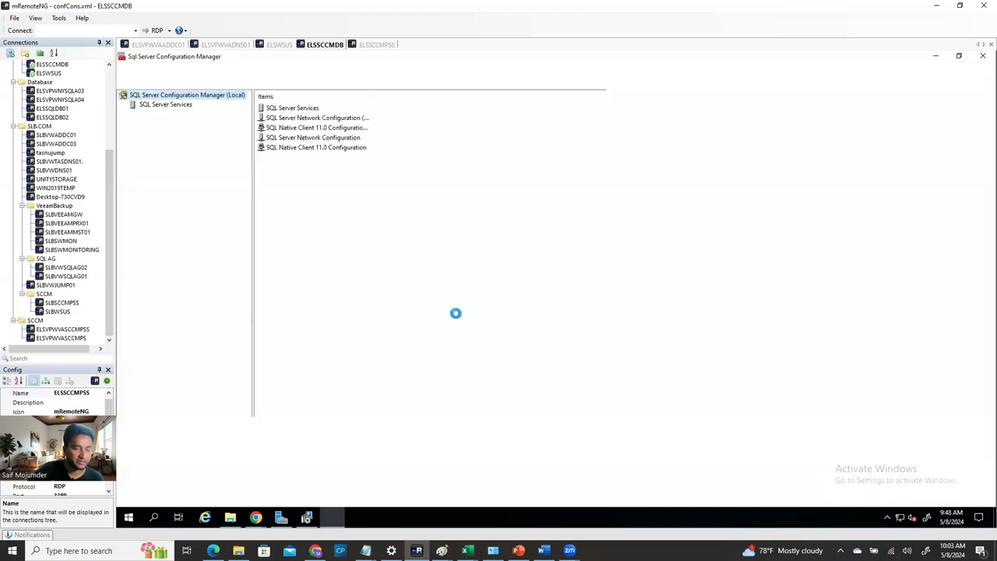
- Enable the Named Pipes protocol for the MSSQLSERVER instance under SQL Server Network Configuration and save the change
{"action": "left_click", "coordinate": [164, 106]}
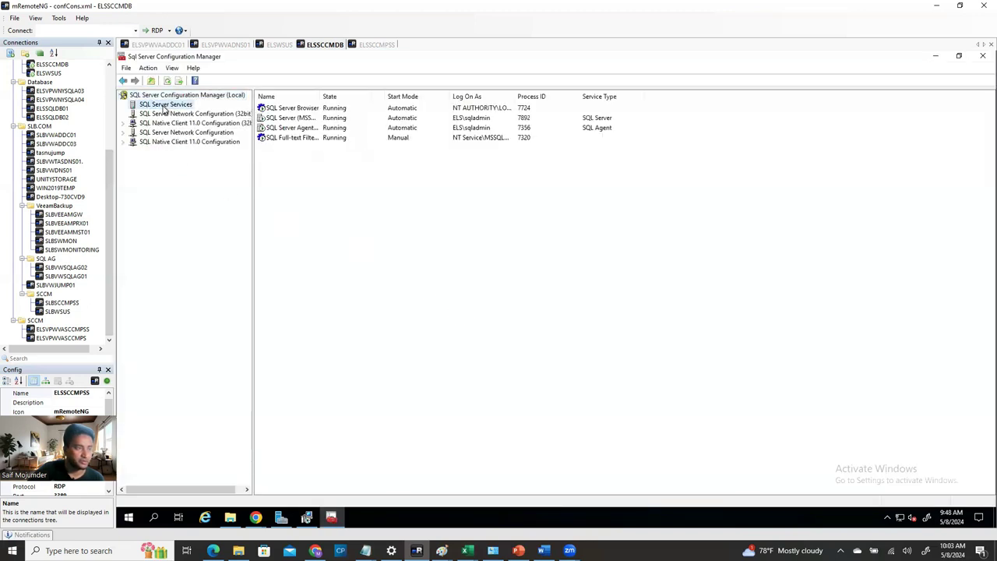
{"action": "left_click", "coordinate": [161, 132]}
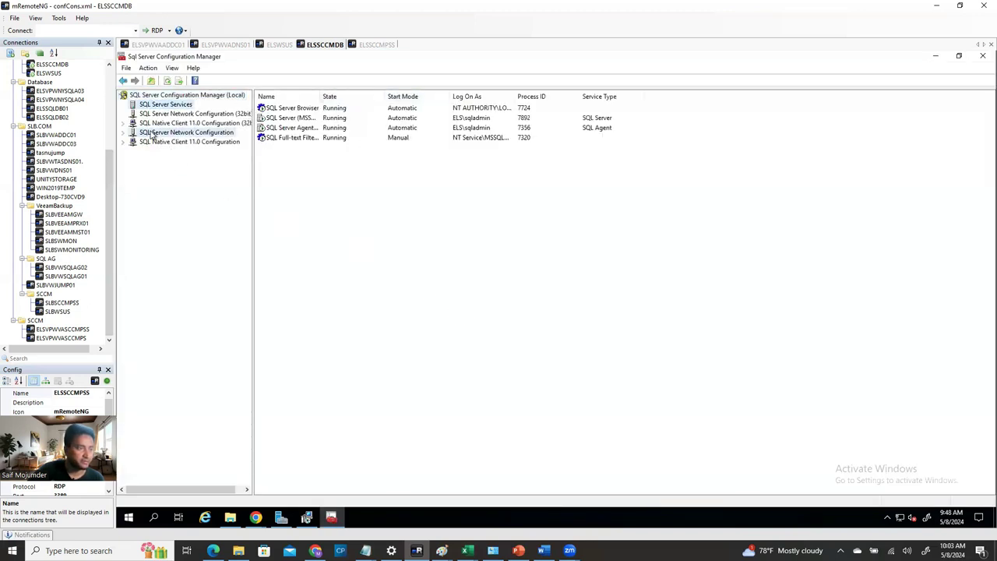
{"action": "left_click", "coordinate": [122, 133]}
{"action": "left_click", "coordinate": [183, 141]}
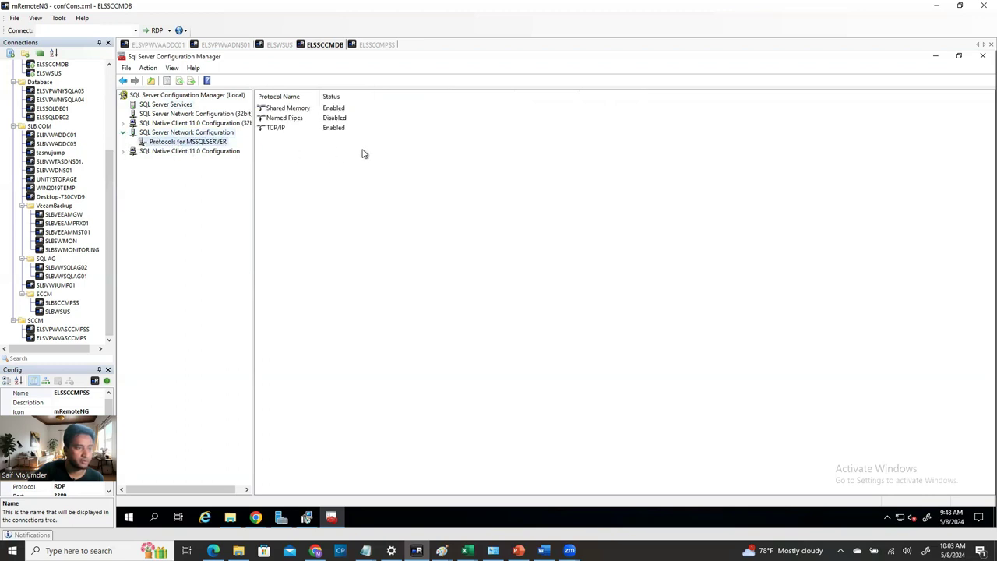
{"action": "double_click", "coordinate": [295, 118]}
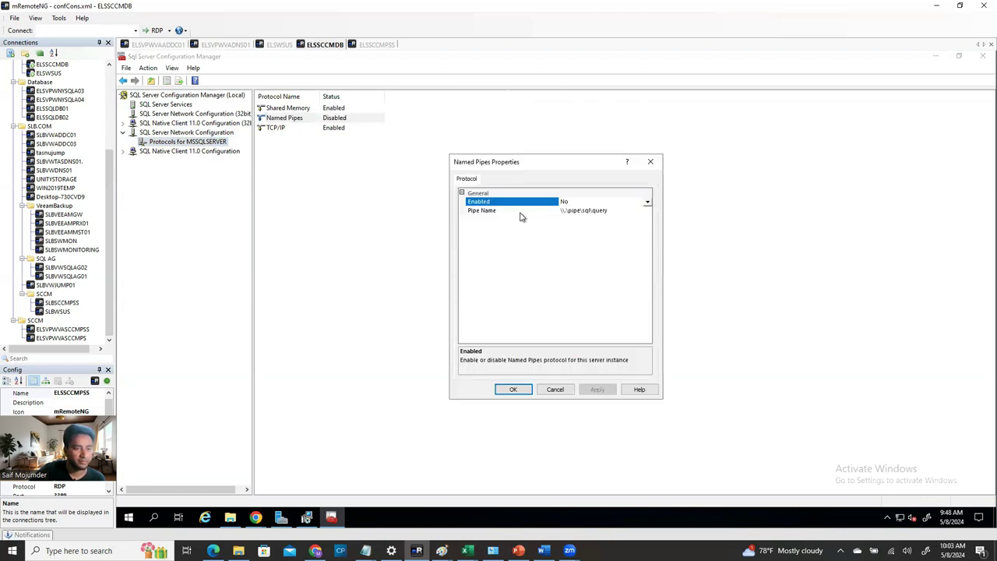
{"action": "left_click", "coordinate": [580, 202]}
{"action": "left_click", "coordinate": [582, 212]}
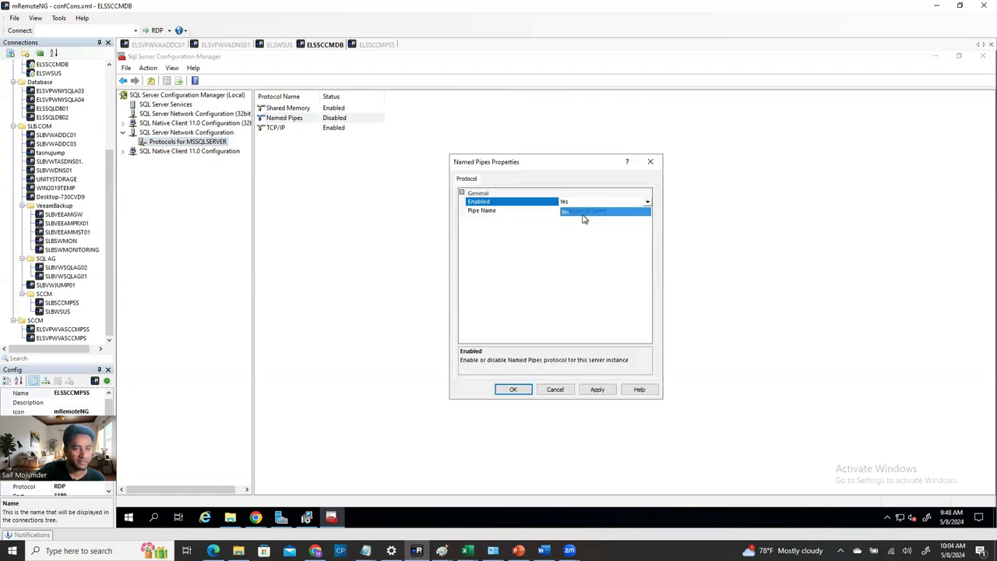
{"action": "left_click", "coordinate": [597, 389]}
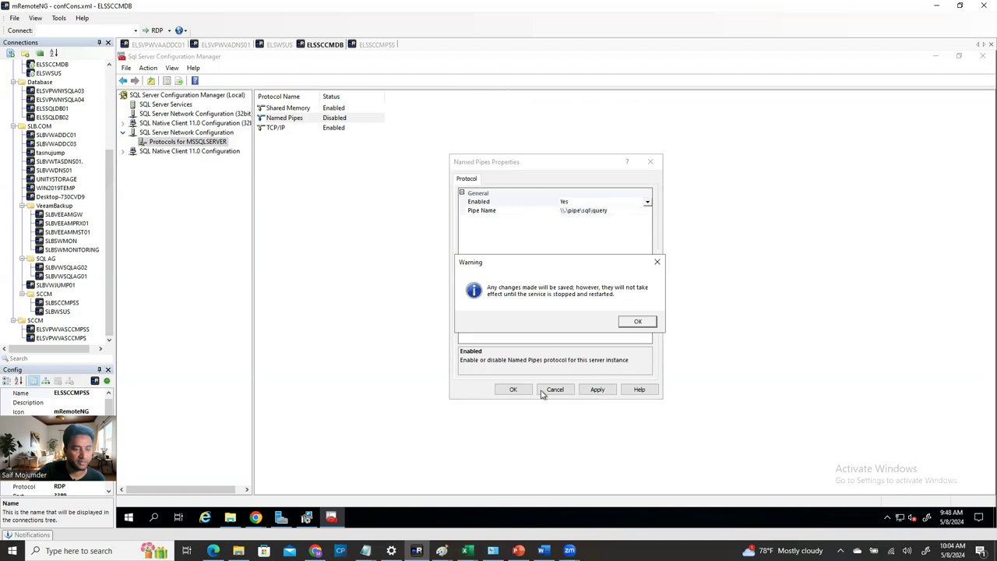
{"action": "left_click", "coordinate": [633, 326]}
{"action": "left_click", "coordinate": [513, 389]}
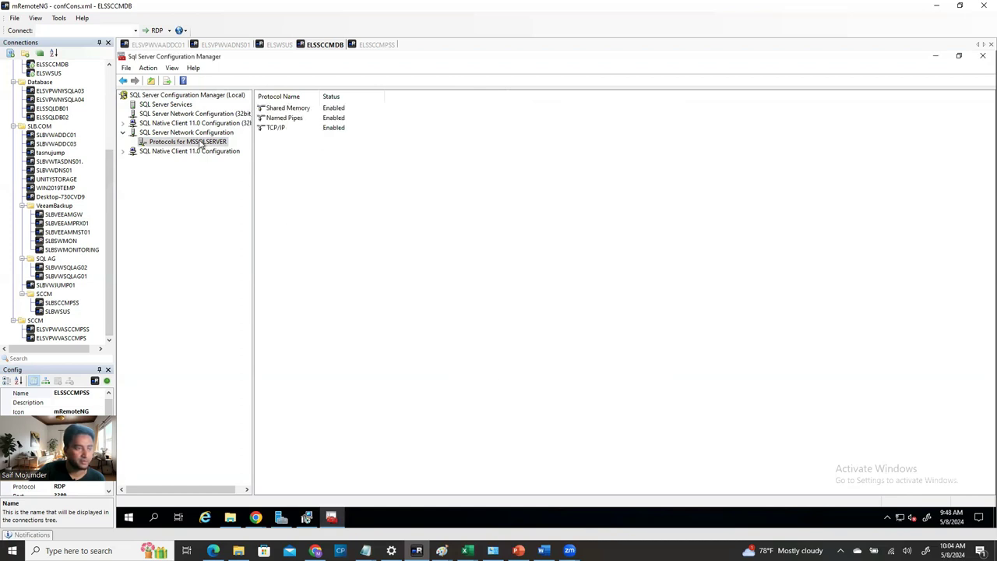
- Restart the SQL Server (MSSQLSERVER) service, and recheck the instance's protocols and the state of the SQL Server services
{"action": "left_click", "coordinate": [166, 104]}
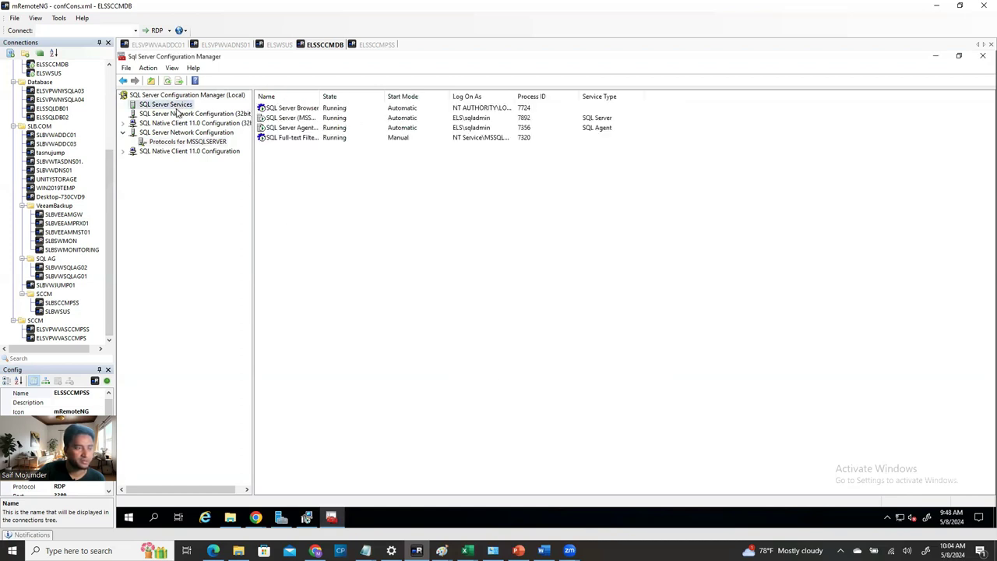
{"action": "left_click", "coordinate": [294, 119]}
{"action": "right_click", "coordinate": [293, 118]}
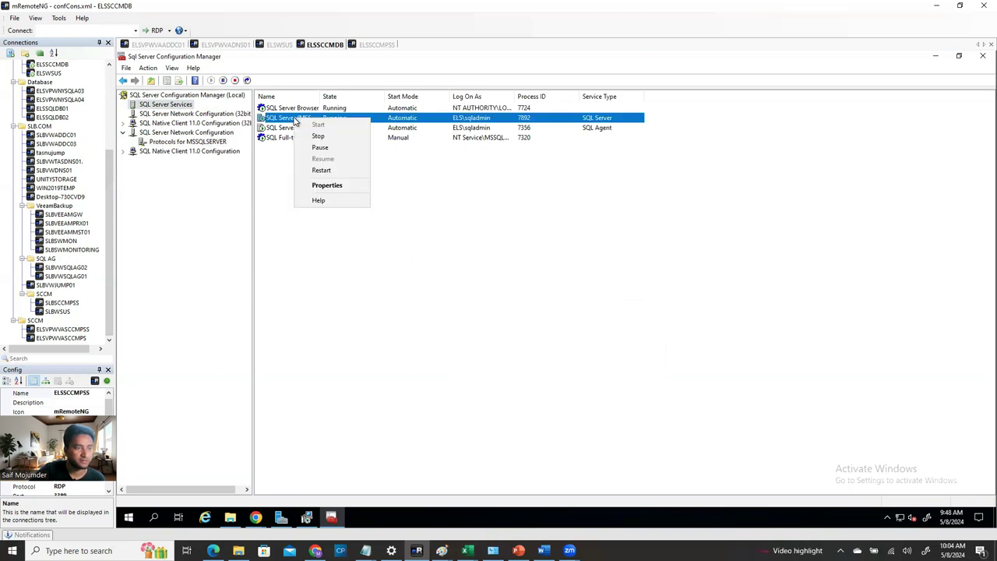
{"action": "left_click", "coordinate": [331, 170]}
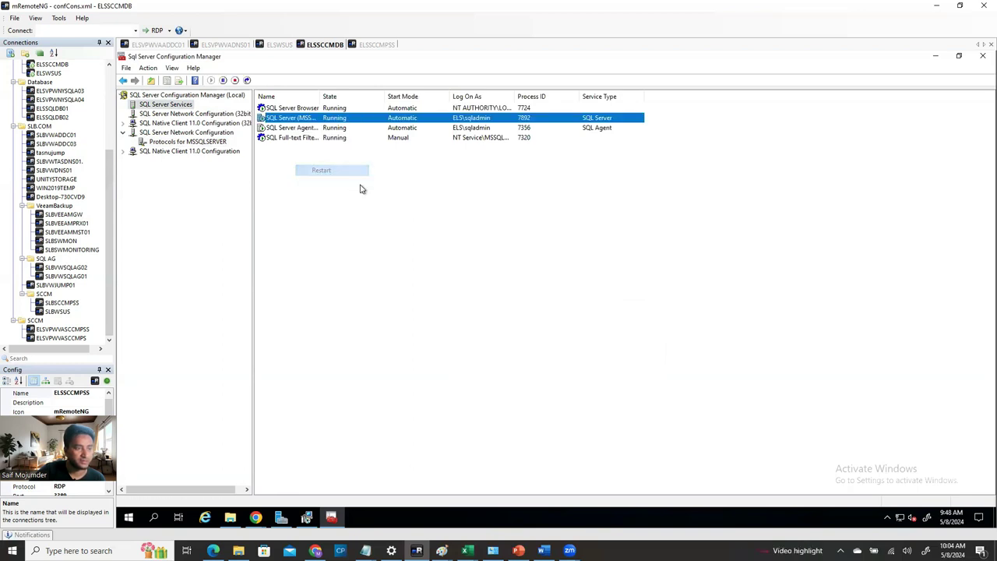
{"action": "left_click", "coordinate": [195, 113]}
{"action": "left_click", "coordinate": [195, 123]}
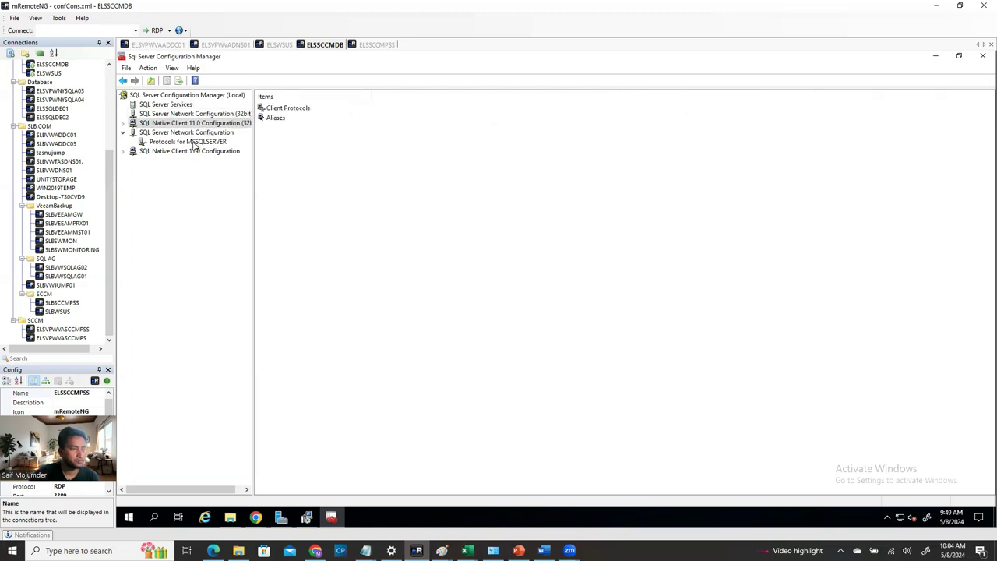
{"action": "left_click", "coordinate": [195, 142]}
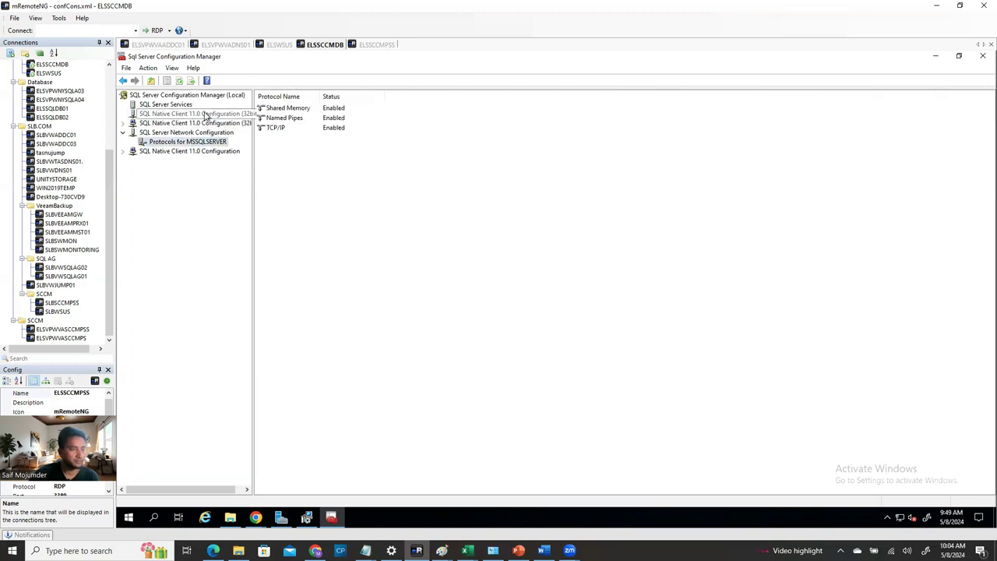
{"action": "left_click", "coordinate": [165, 105]}
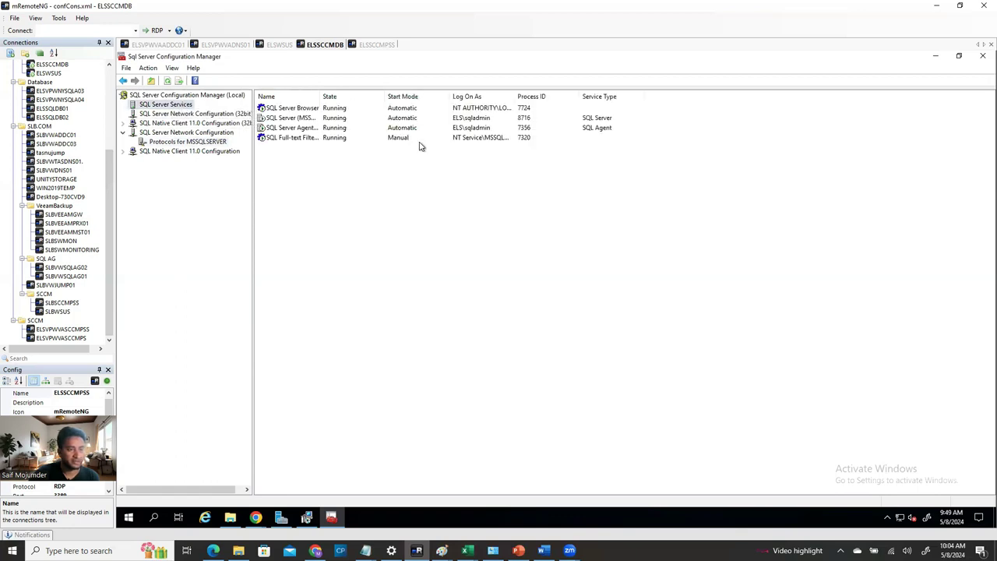
- Launch SQL Server Management Studio 20 from the Microsoft SQL Server Tools 20 programs on ELSSCCMDB
{"action": "left_click", "coordinate": [129, 517]}
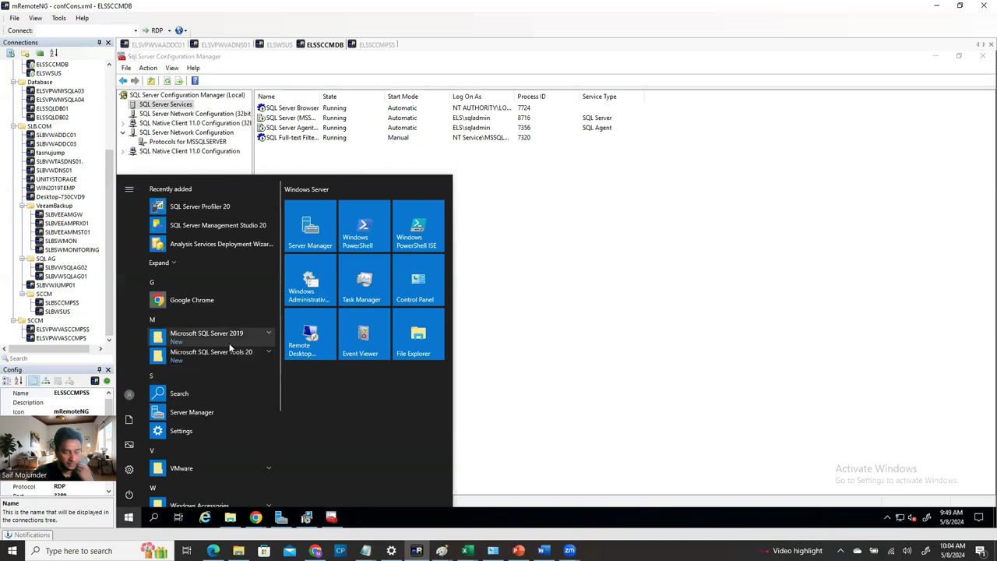
{"action": "left_click", "coordinate": [230, 334]}
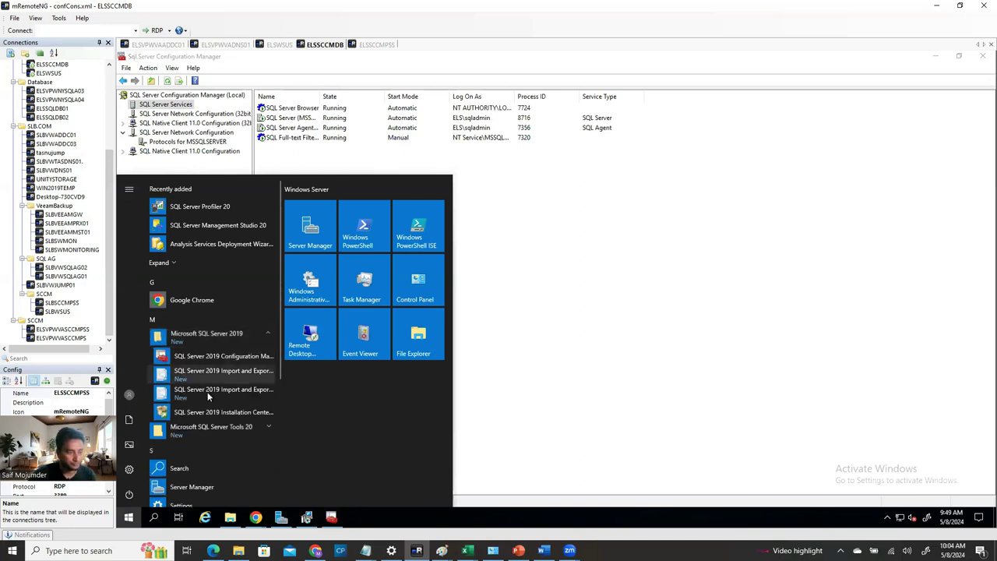
{"action": "left_click", "coordinate": [238, 430]}
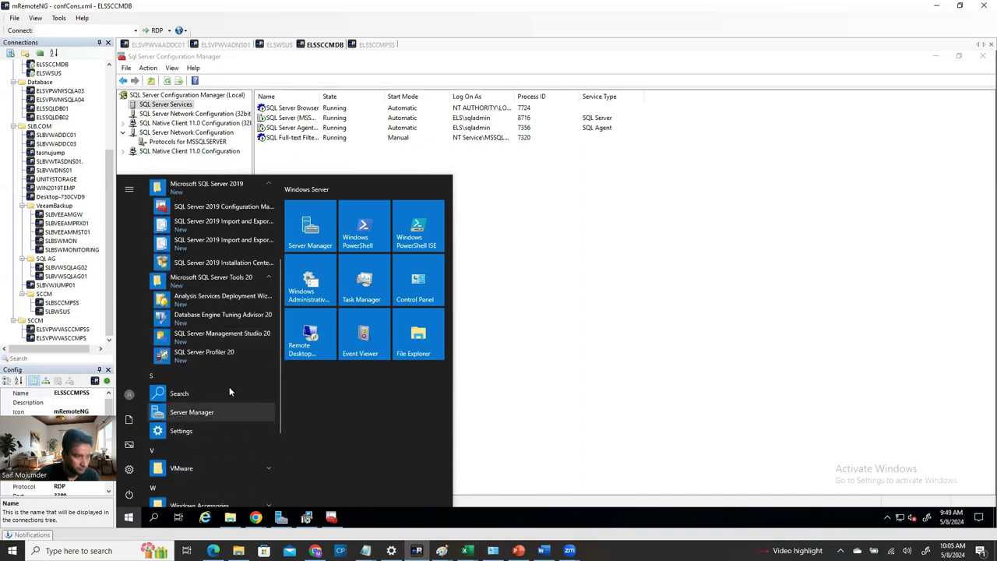
{"action": "left_click", "coordinate": [222, 335]}
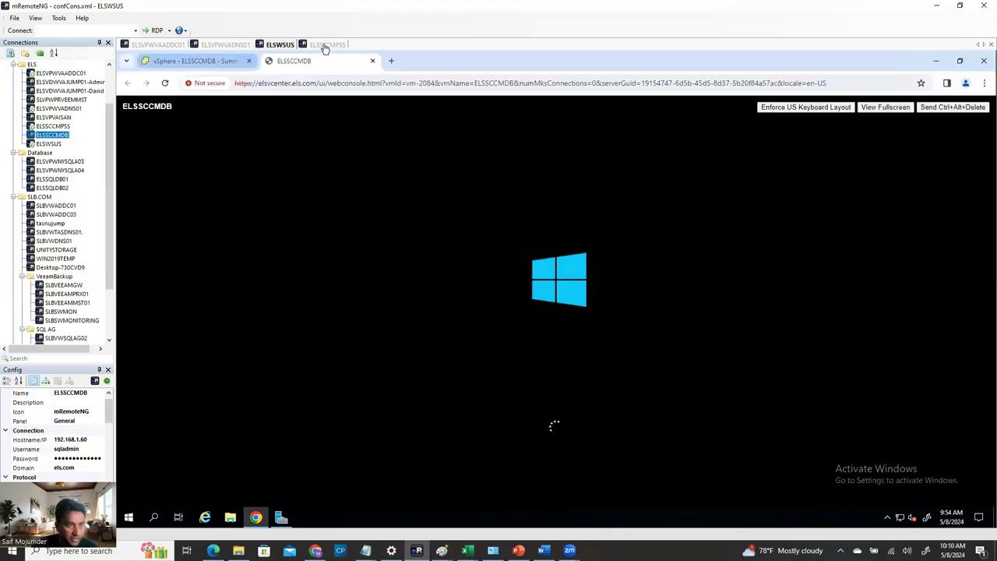
- Open Server Manager on ELSSCCMPSS and consult Step 11 – Install WSUS Role in the Word guide before returning to mRemoteNG
{"action": "left_click", "coordinate": [333, 47]}
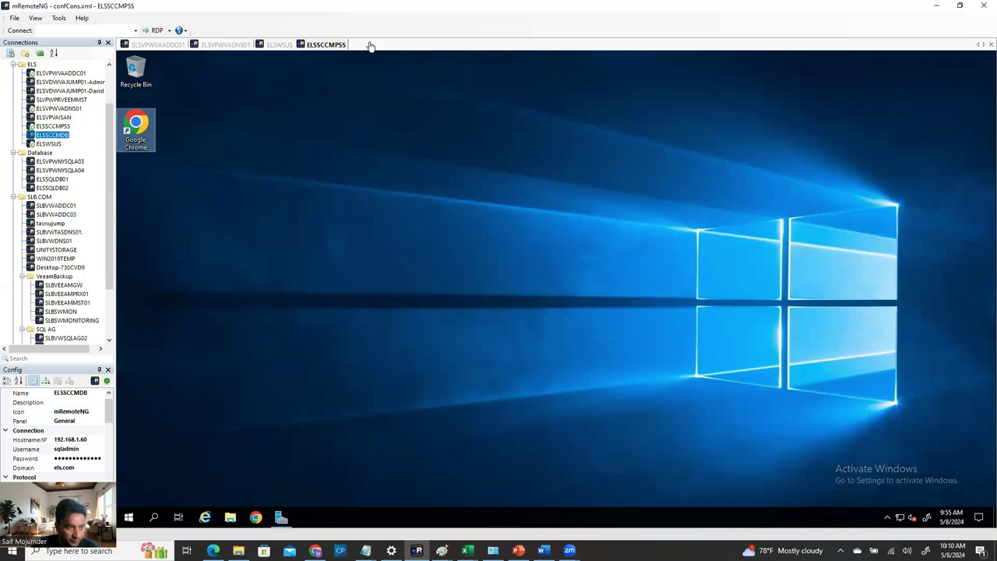
{"action": "left_click", "coordinate": [281, 517]}
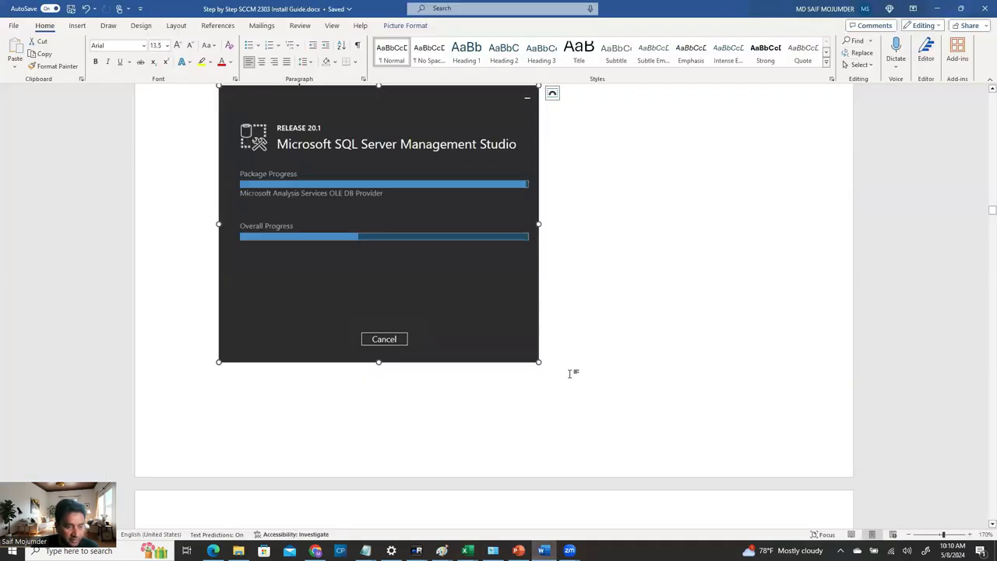
{"action": "scroll", "coordinate": [569, 371], "scroll_direction": "down", "scroll_amount": 5}
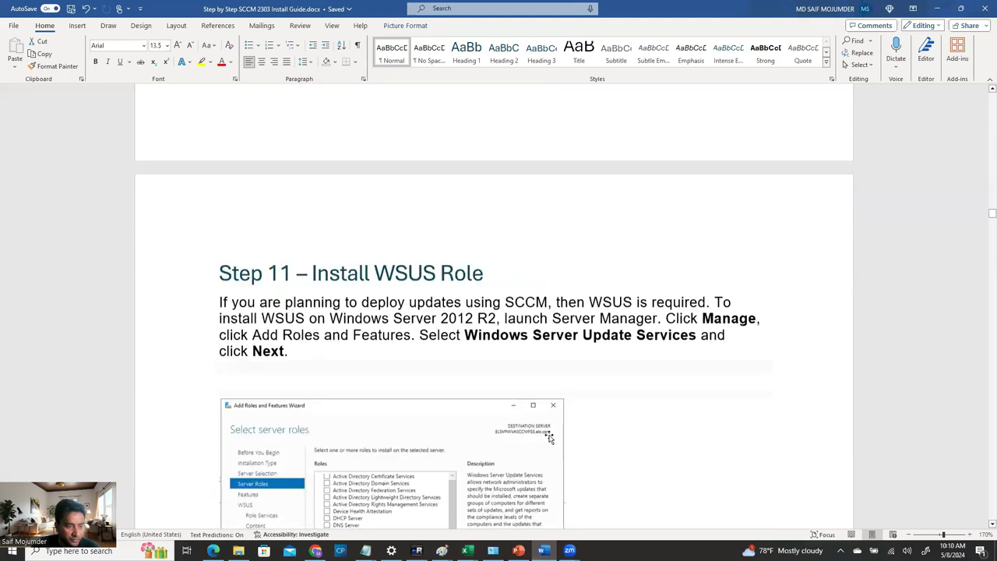
{"action": "scroll", "coordinate": [530, 371], "scroll_direction": "down", "scroll_amount": 2}
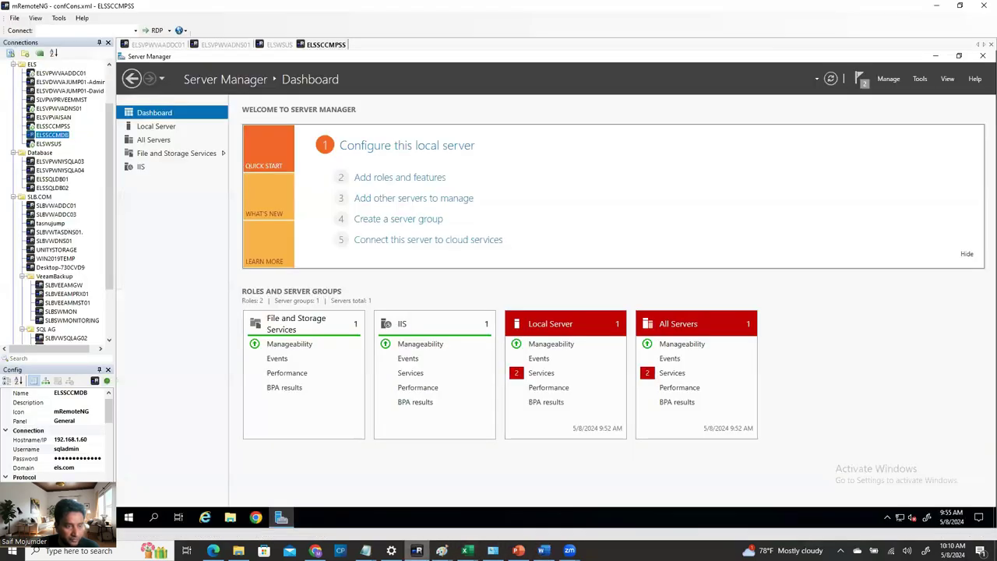
{"action": "left_click", "coordinate": [416, 550]}
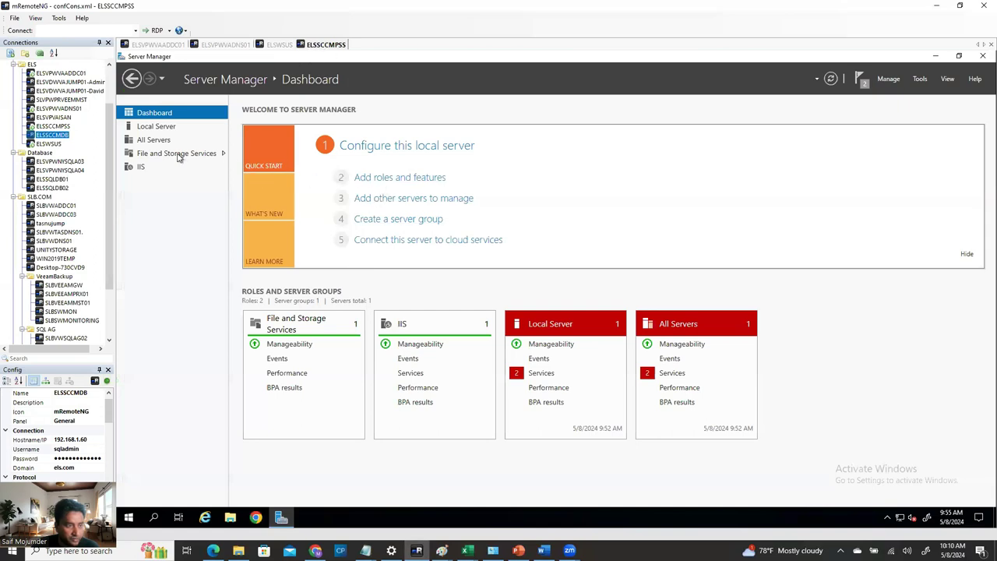
- Start a role-based installation on ELSSCCMPASS.els.com and select the Windows Server Update Services role with its required features
{"action": "left_click", "coordinate": [366, 178]}
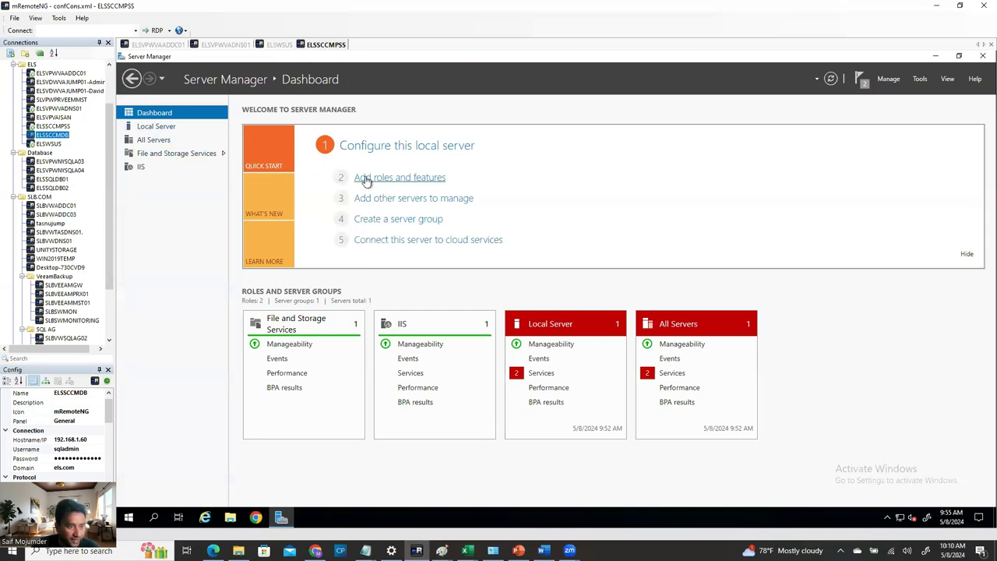
{"action": "left_click", "coordinate": [505, 438]}
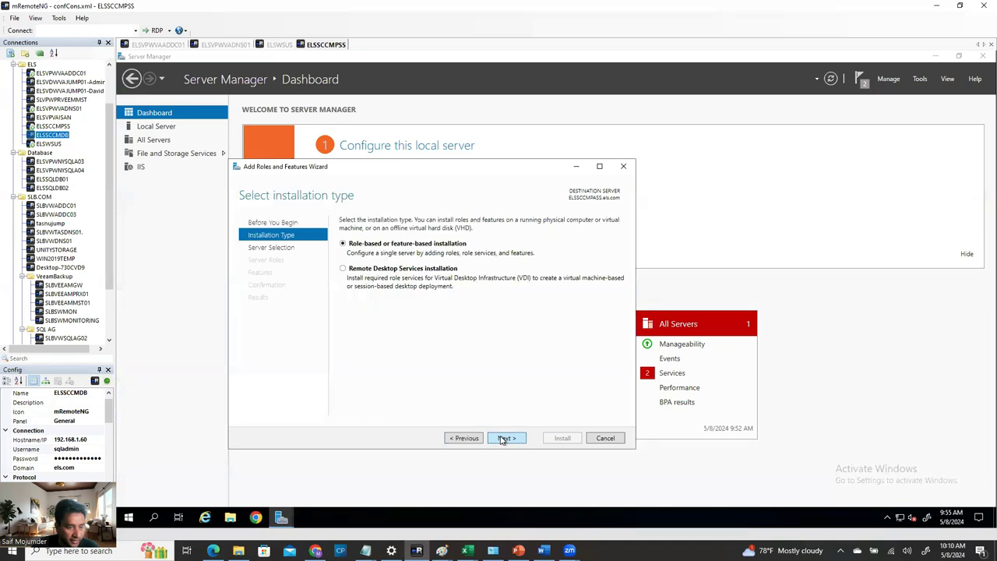
{"action": "left_click", "coordinate": [506, 438]}
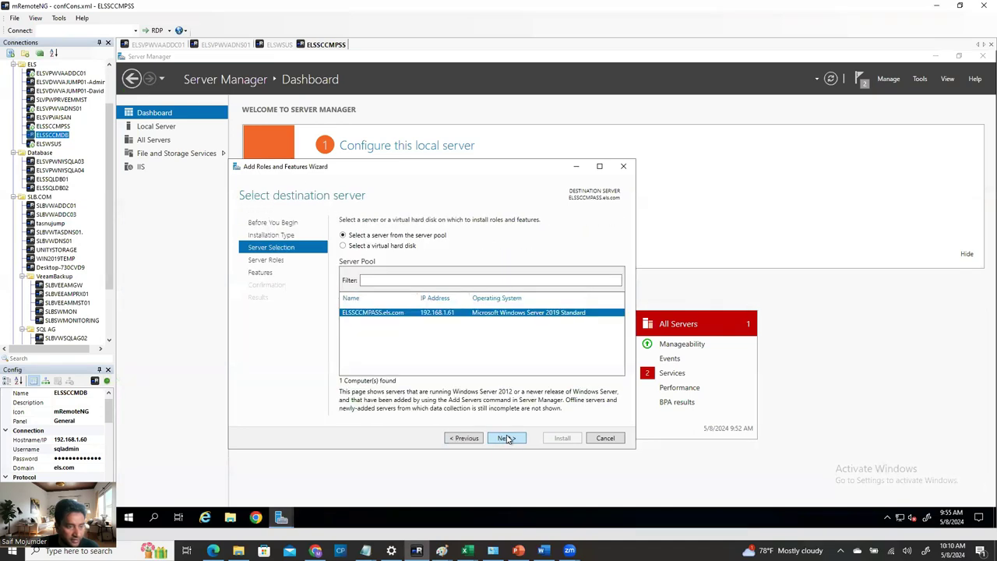
{"action": "left_click", "coordinate": [506, 439]}
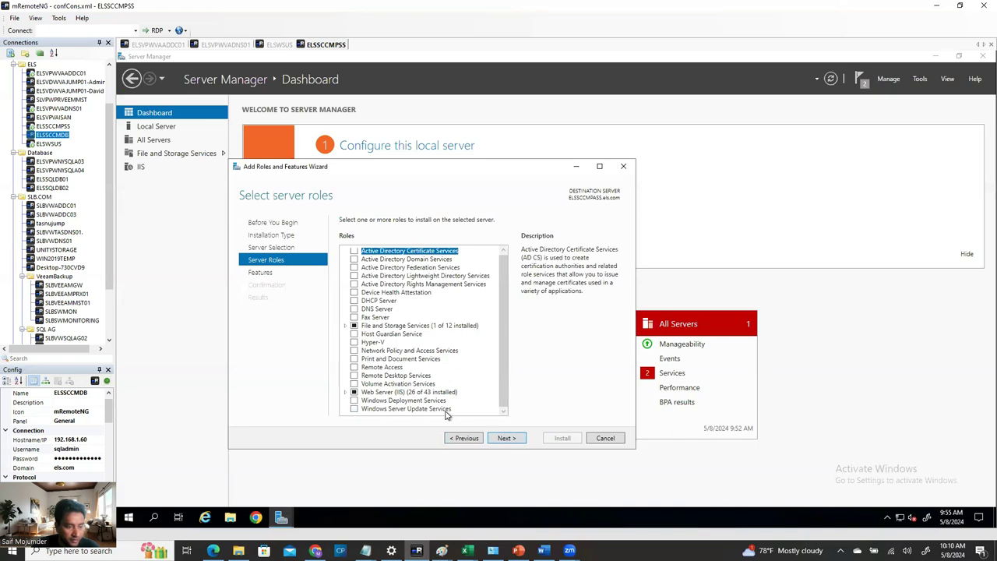
{"action": "left_click", "coordinate": [353, 410]}
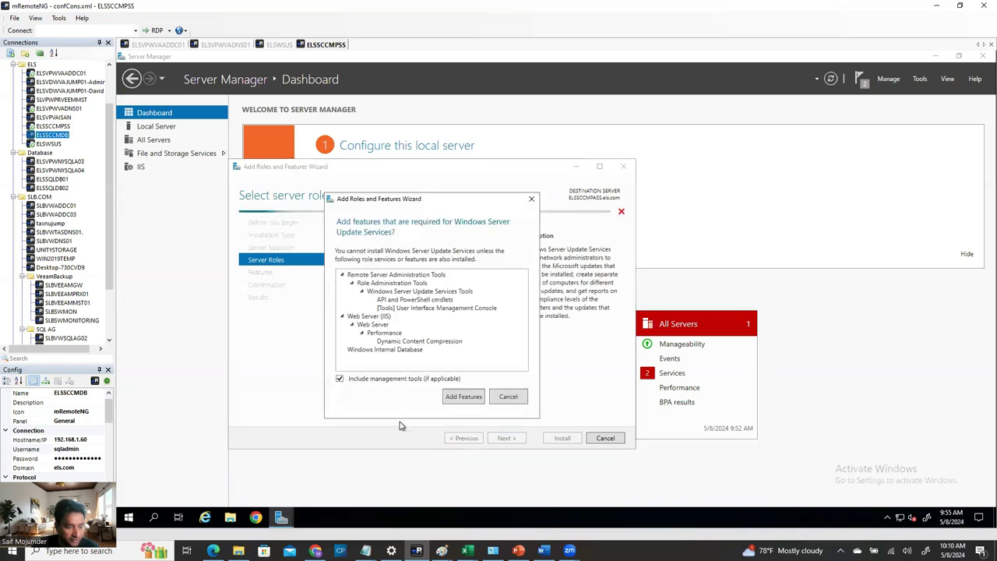
{"action": "left_click", "coordinate": [464, 394]}
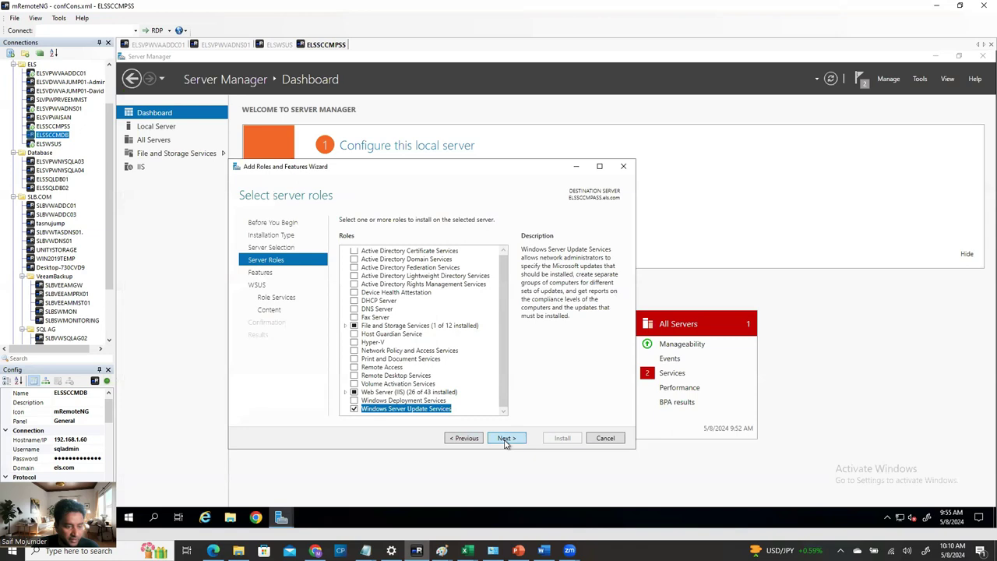
- Keep the default features and set the WSUS role services to WSUS Services and SQL Server Connectivity, without WID Connectivity
{"action": "left_click", "coordinate": [505, 439]}
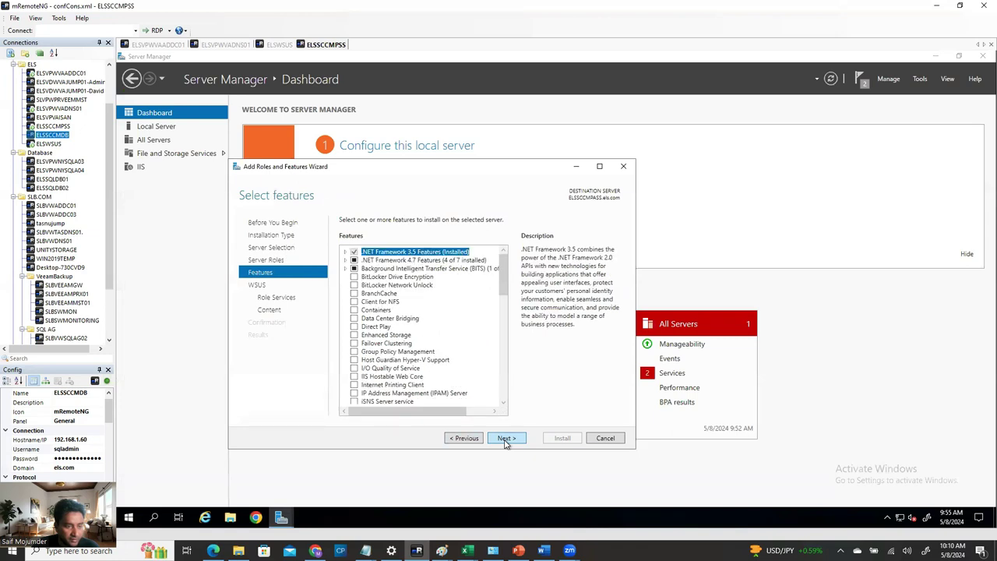
{"action": "left_click", "coordinate": [505, 438]}
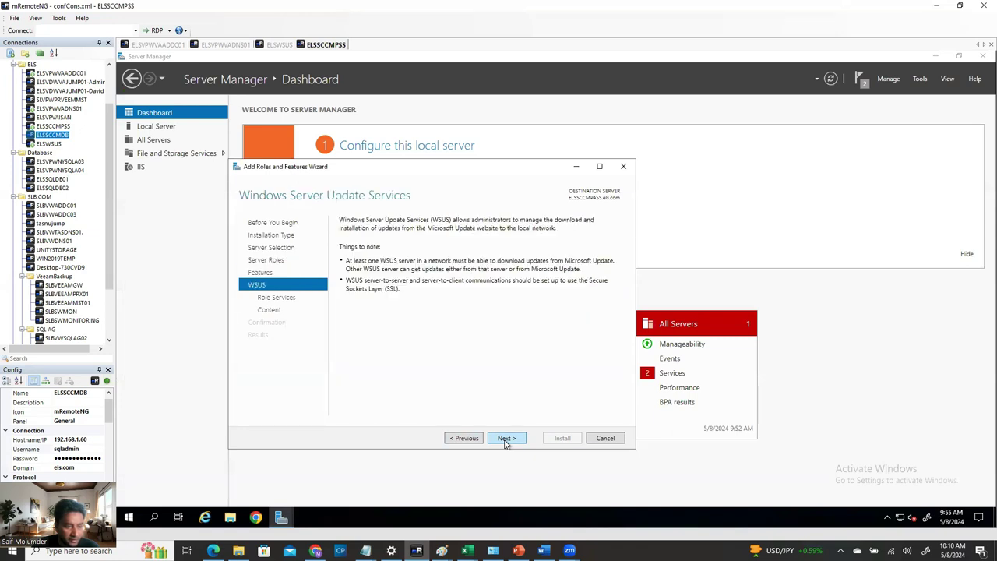
{"action": "left_click", "coordinate": [506, 438]}
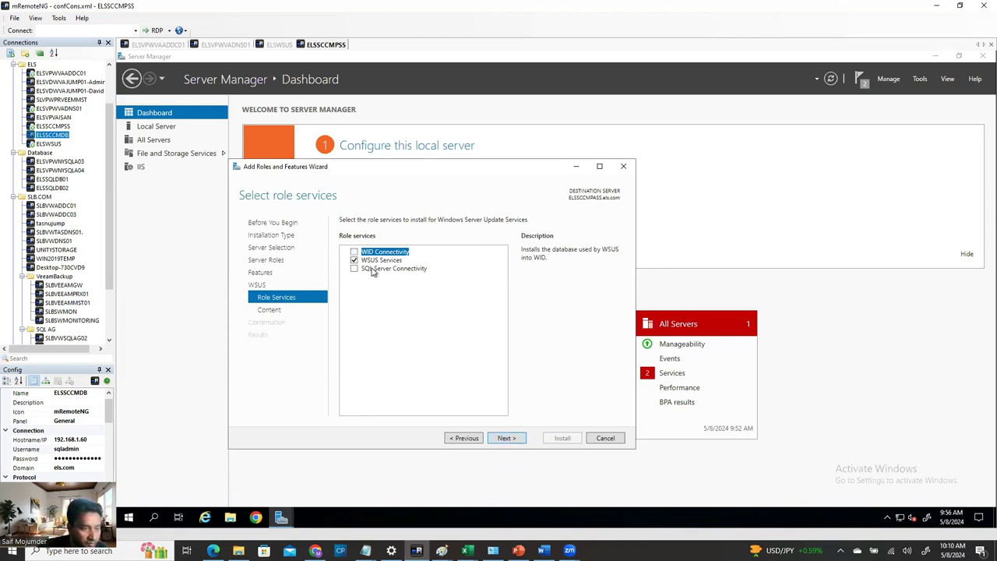
{"action": "left_click", "coordinate": [353, 268]}
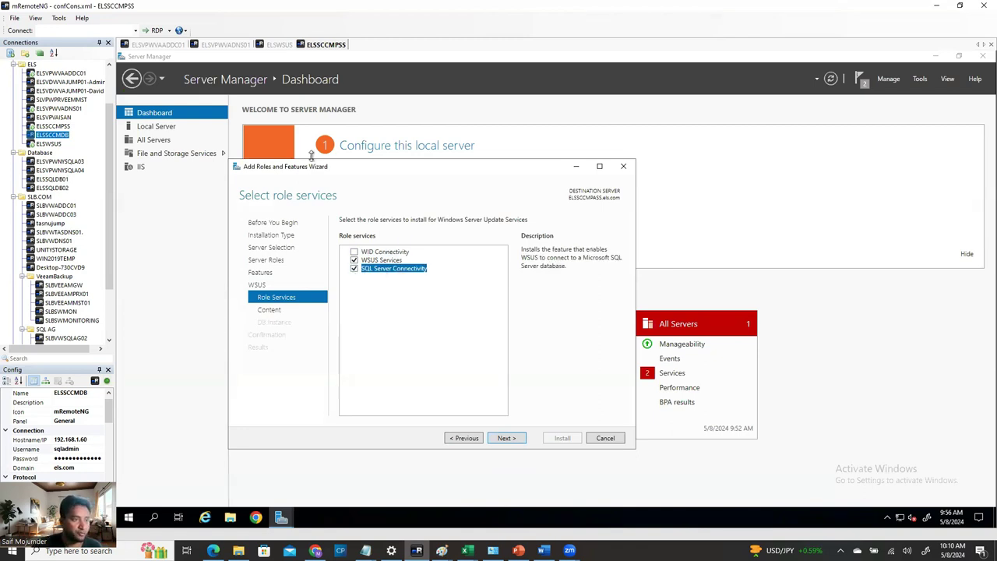
- Close the ELSSCCMDB web console in the ELSWSUS session and reconnect to ELSSCCMDB from the mRemoteNG connections
{"action": "left_click", "coordinate": [280, 44]}
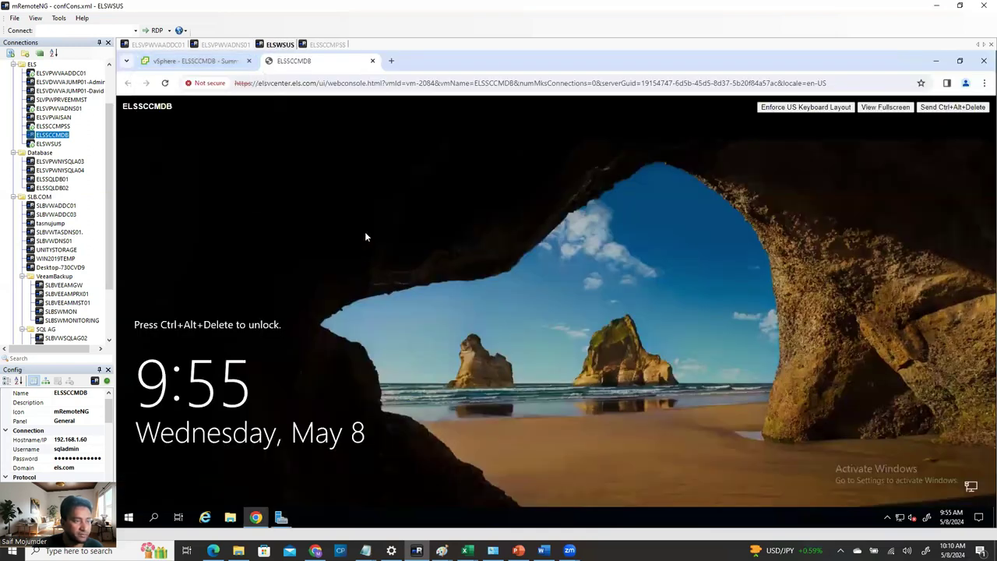
{"action": "left_click", "coordinate": [372, 61]}
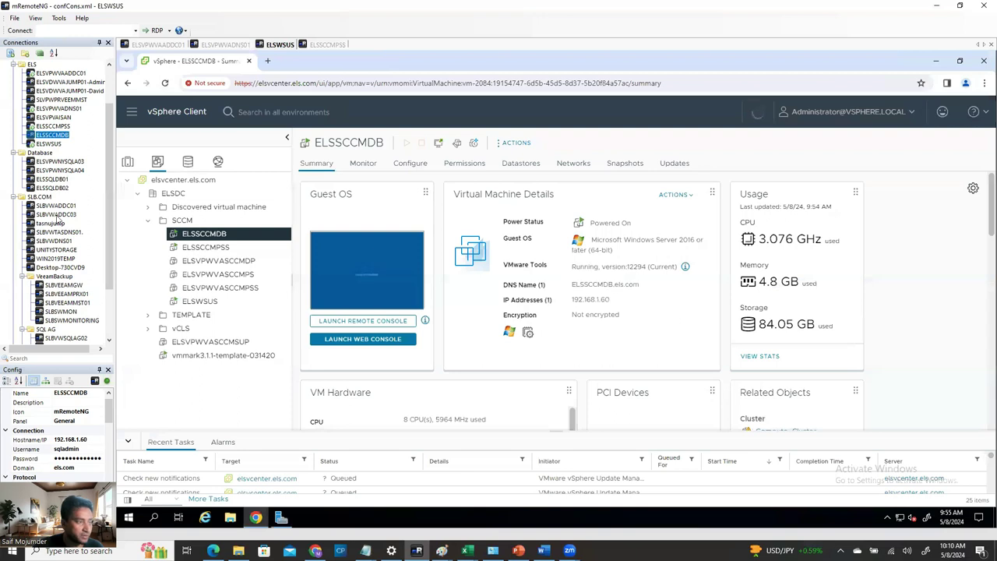
{"action": "double_click", "coordinate": [59, 136]}
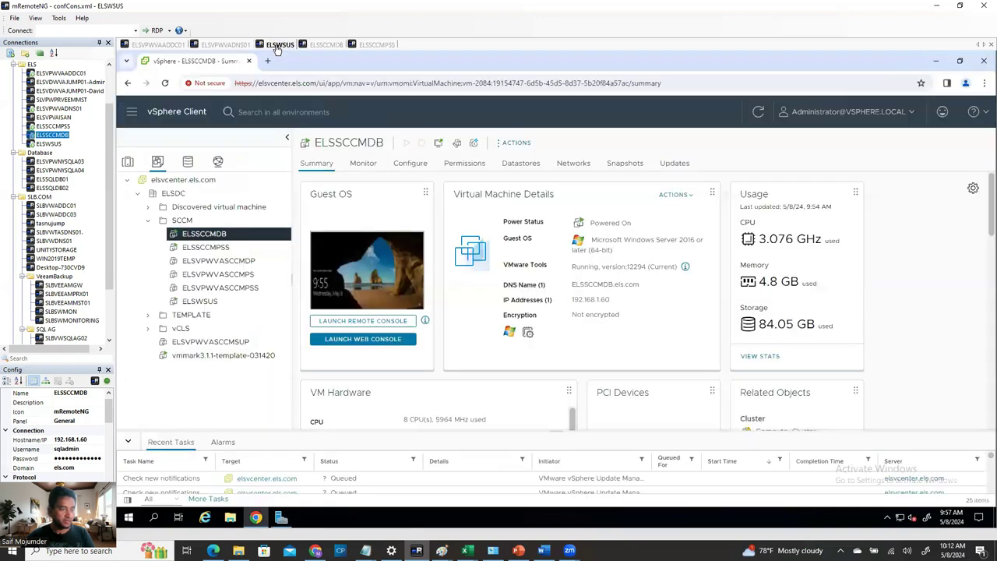
- Check the memory allocated to the ELSSCCMDB virtual machine in the vSphere Client of the ELSWSUS session
{"action": "left_click", "coordinate": [279, 44]}
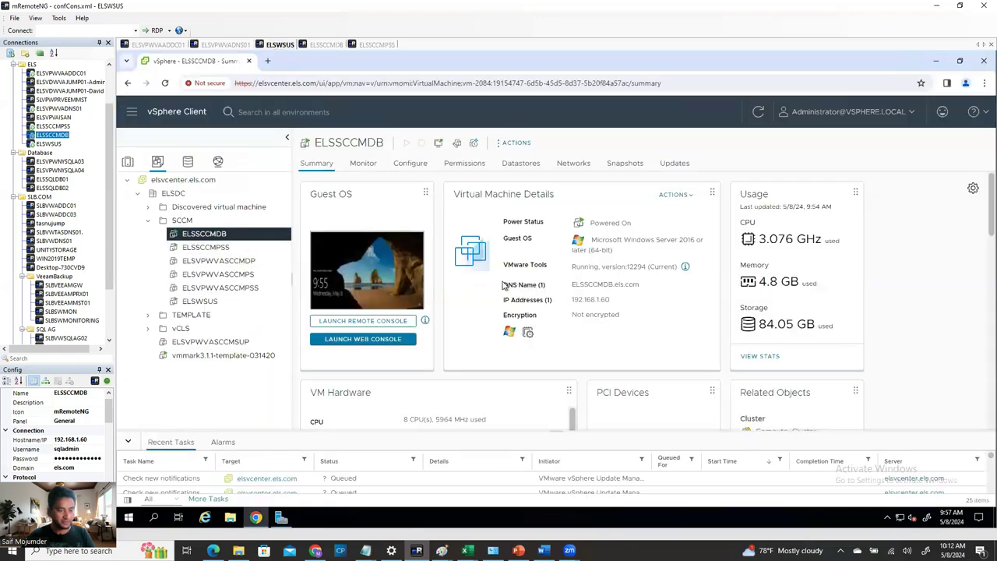
{"action": "scroll", "coordinate": [455, 365], "scroll_direction": "down", "scroll_amount": 2}
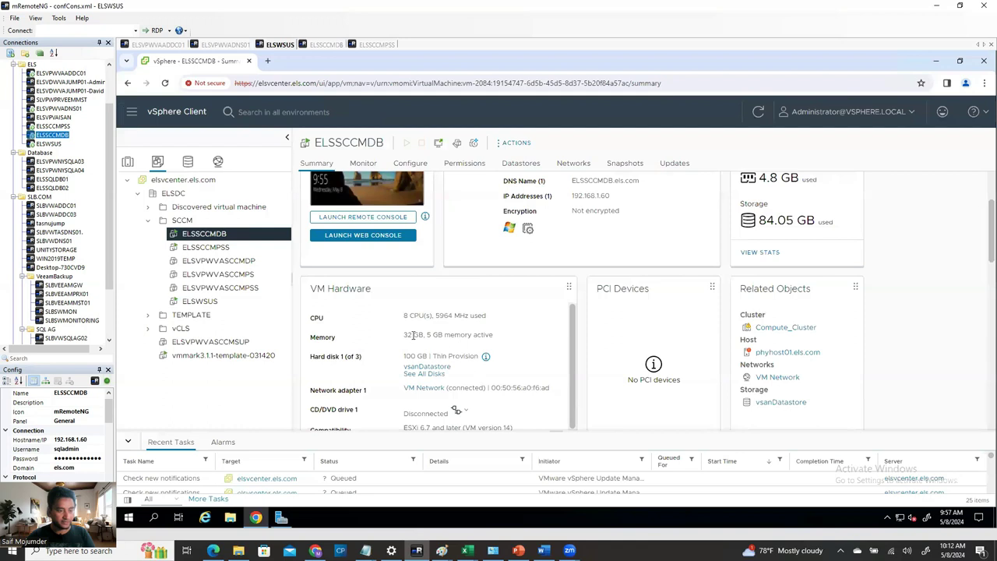
{"action": "left_click_drag", "start_coordinate": [404, 335], "coordinate": [439, 343]}
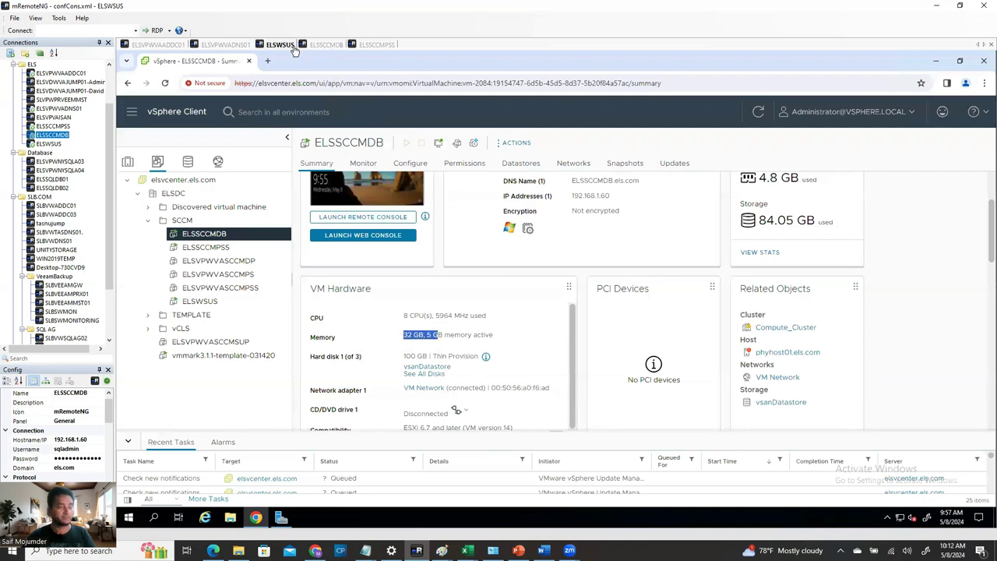
- In the ELSSCCMDB session, browse to the local ELSSCCMDB database engine and connect to it with Windows Authentication and the default connection properties
{"action": "left_click", "coordinate": [325, 45]}
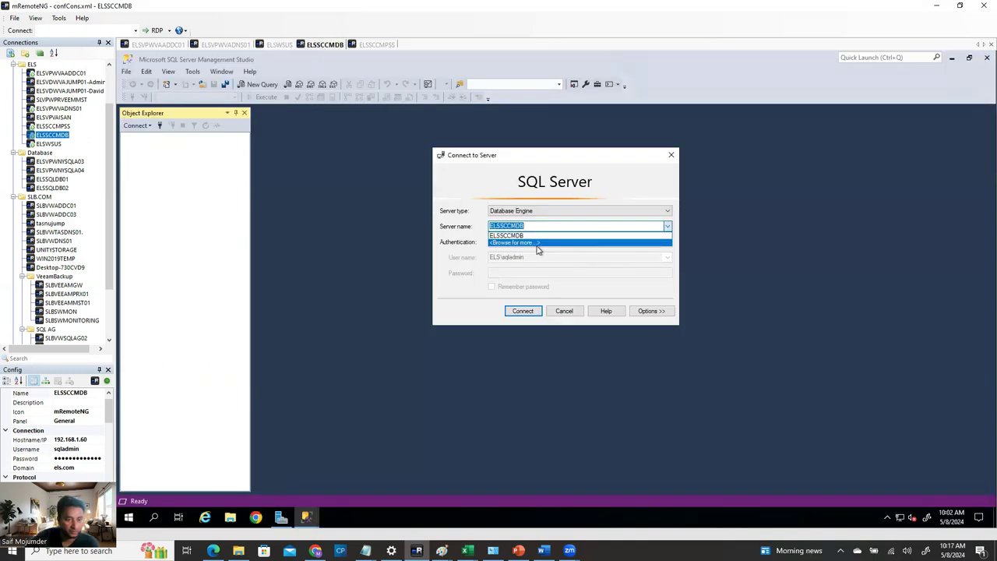
{"action": "left_click", "coordinate": [535, 243]}
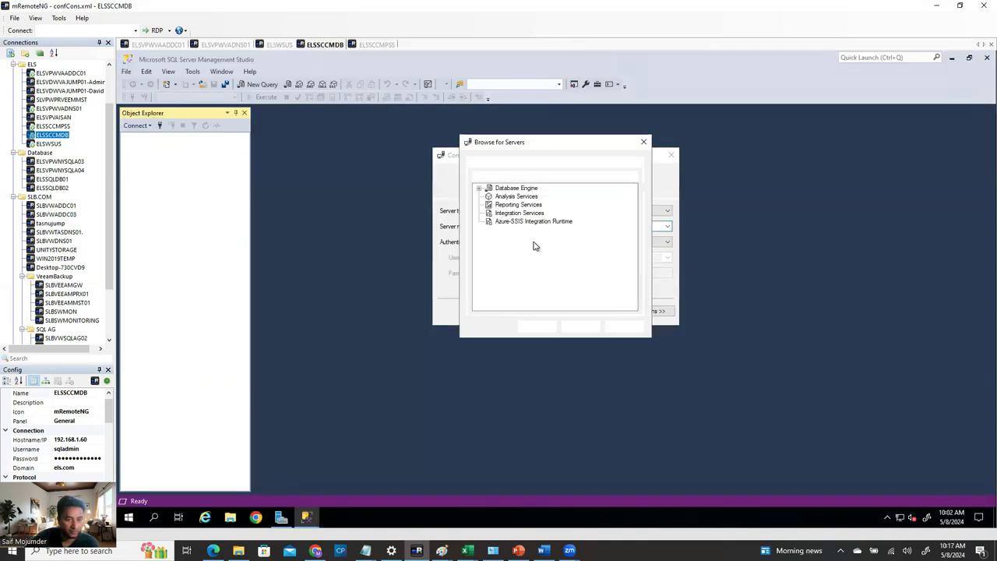
{"action": "left_click", "coordinate": [479, 188]}
{"action": "left_click", "coordinate": [520, 197]}
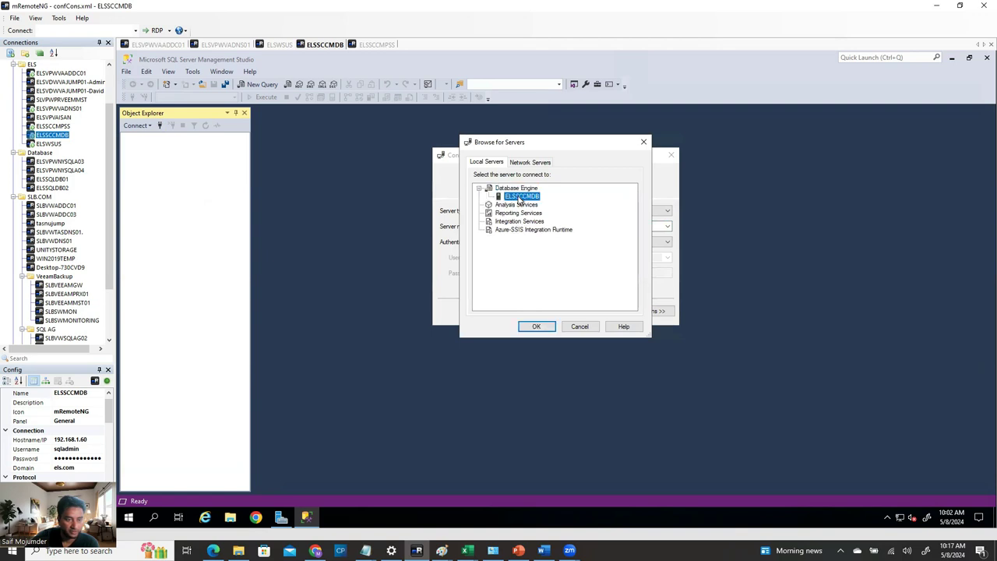
{"action": "left_click", "coordinate": [537, 326]}
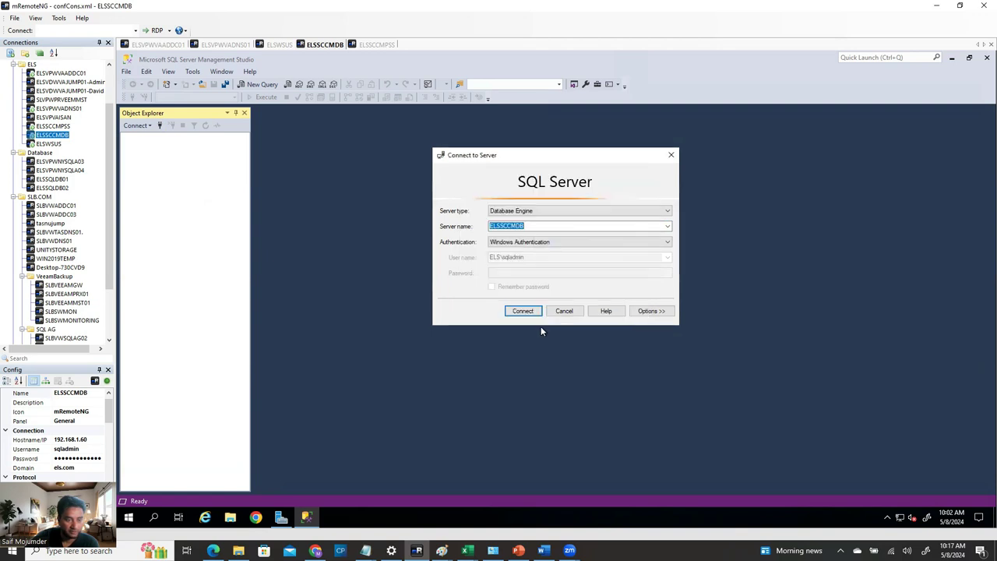
{"action": "left_click", "coordinate": [649, 310]}
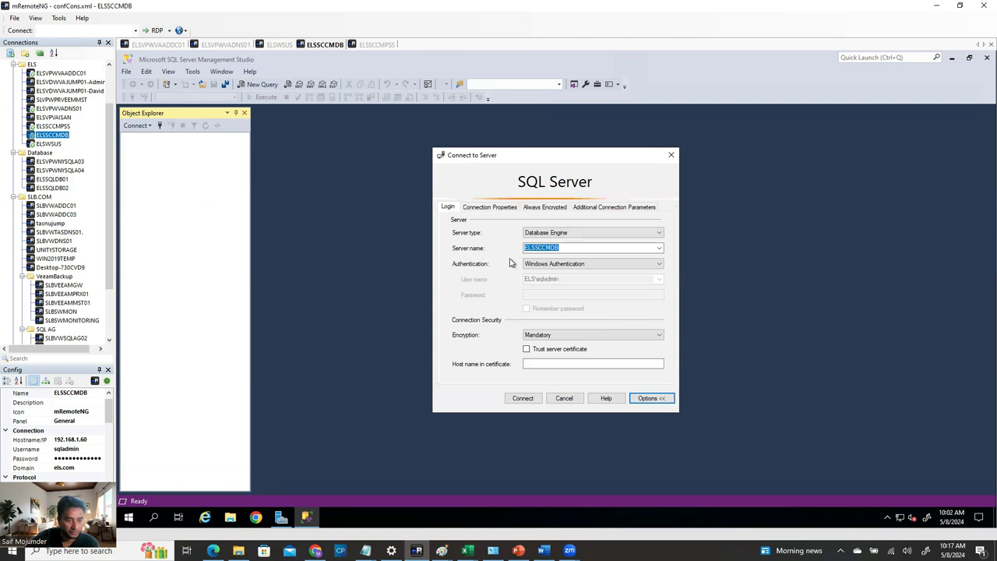
{"action": "left_click", "coordinate": [493, 208]}
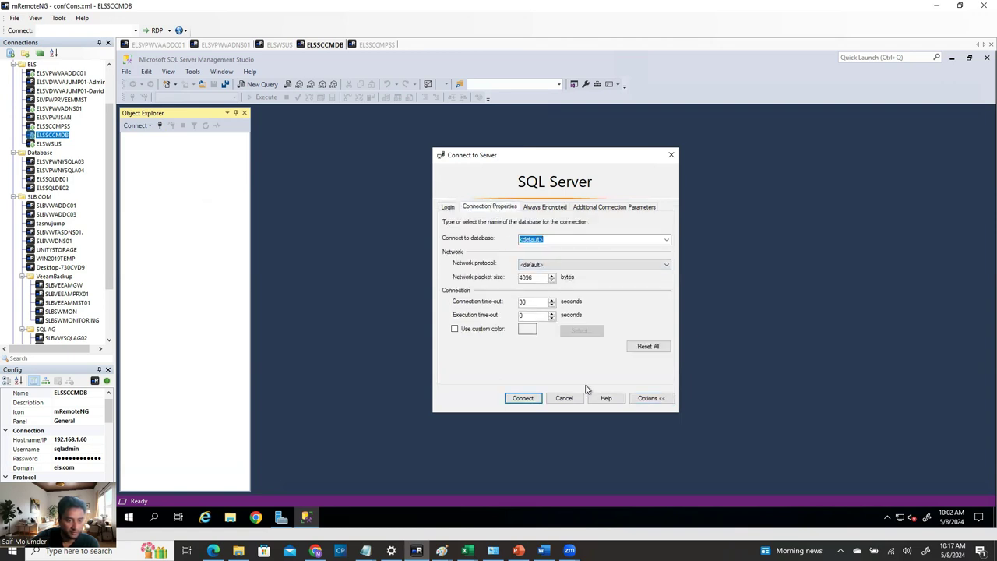
{"action": "left_click", "coordinate": [643, 398]}
{"action": "left_click", "coordinate": [523, 311]}
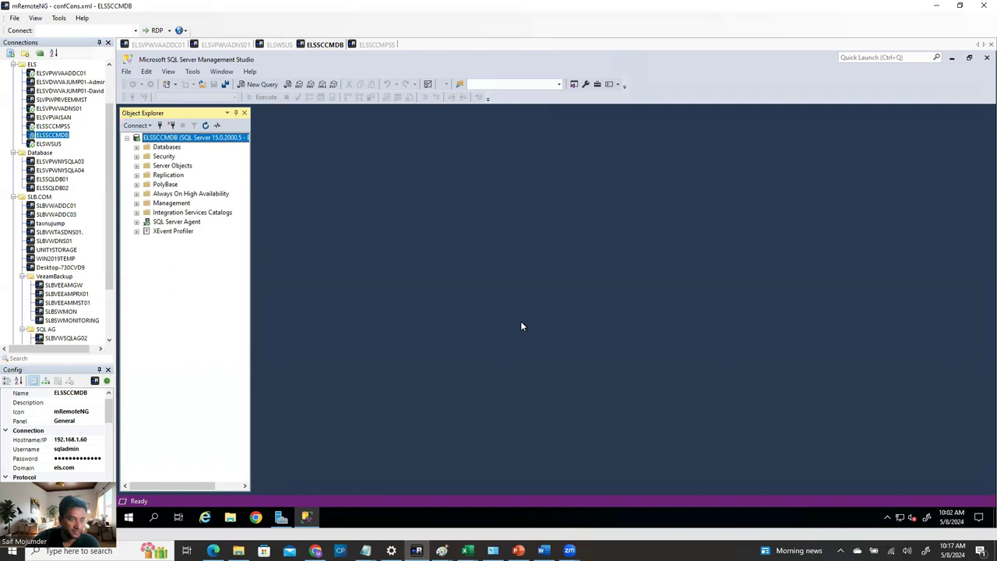
- Examine the databases, server objects and security logins of ELSSCCMDB, including ELS\sccmadmin, ELS\sqladmin and ELS\sqladmingroup
{"action": "left_click", "coordinate": [136, 146]}
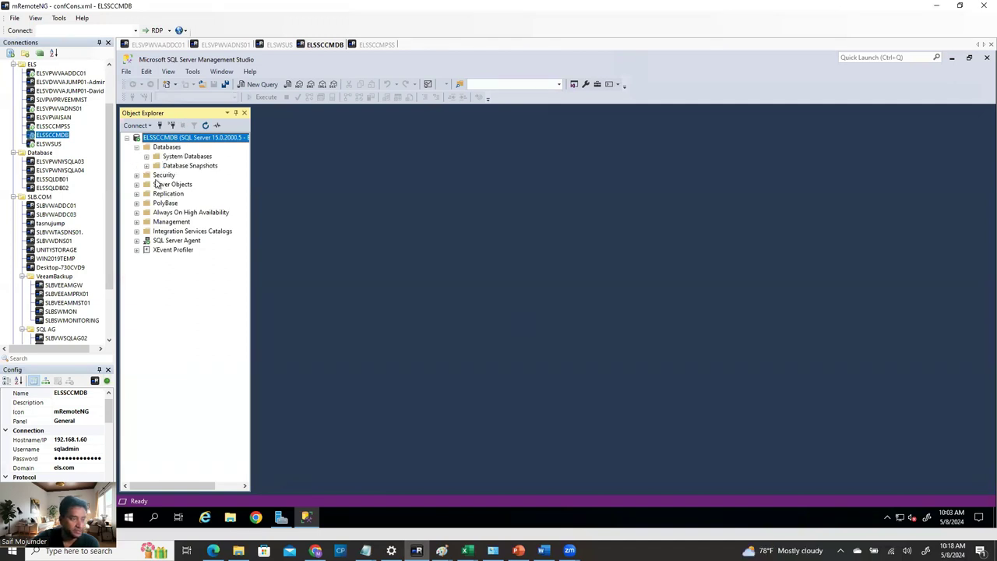
{"action": "left_click", "coordinate": [137, 184]}
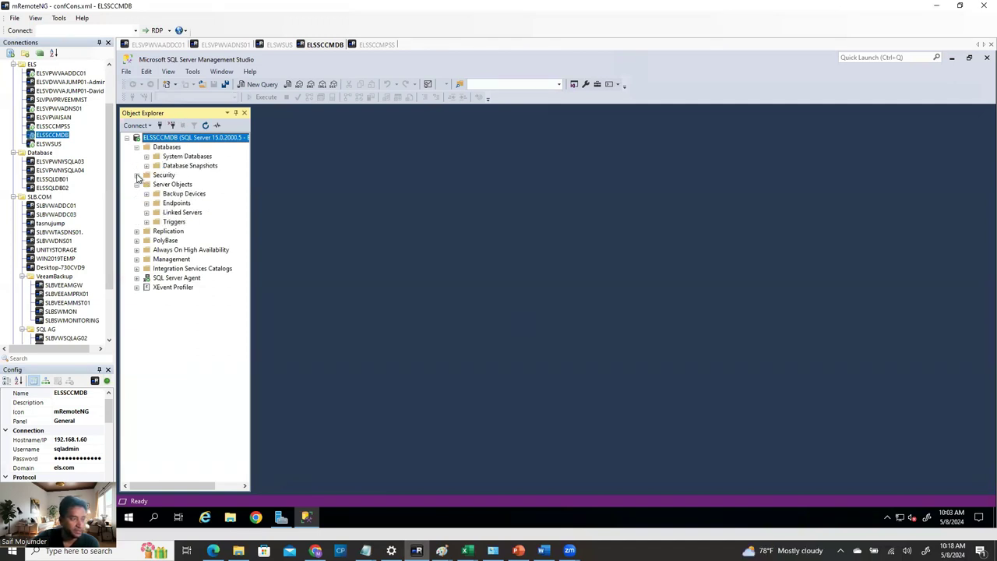
{"action": "left_click", "coordinate": [137, 175]}
{"action": "left_click", "coordinate": [147, 185]}
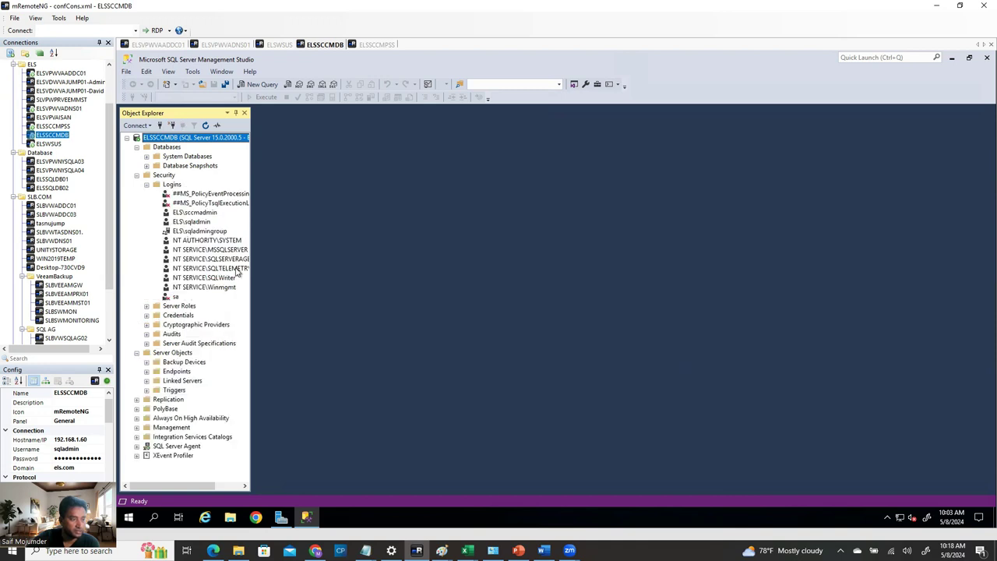
{"action": "left_click_drag", "start_coordinate": [252, 298], "coordinate": [371, 299]}
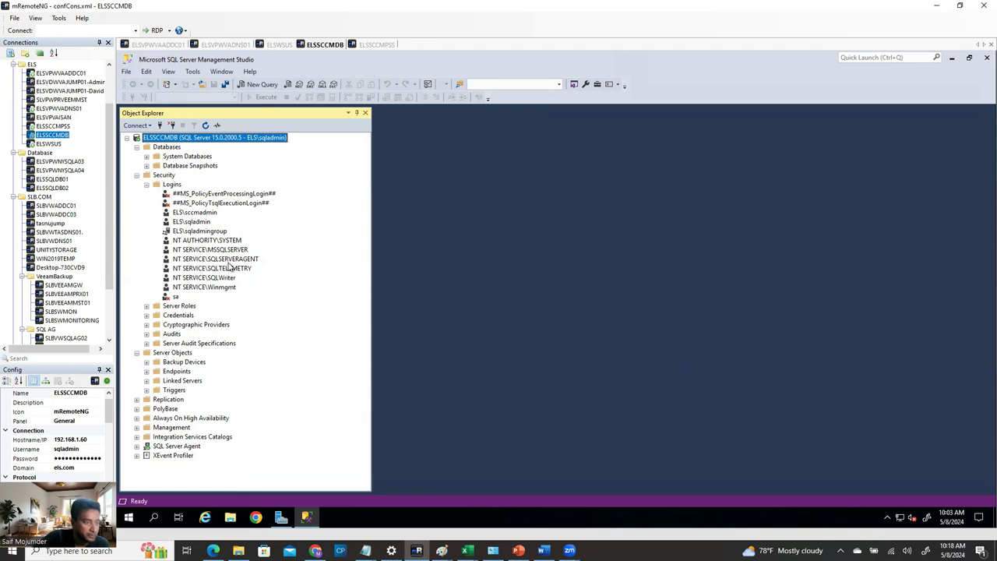
{"action": "left_click", "coordinate": [216, 213]}
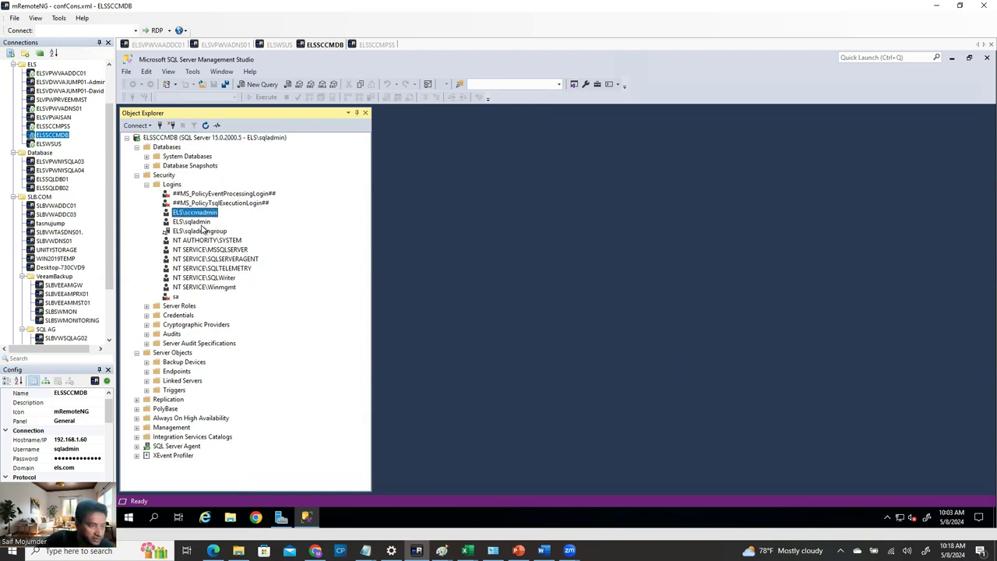
{"action": "left_click", "coordinate": [201, 223]}
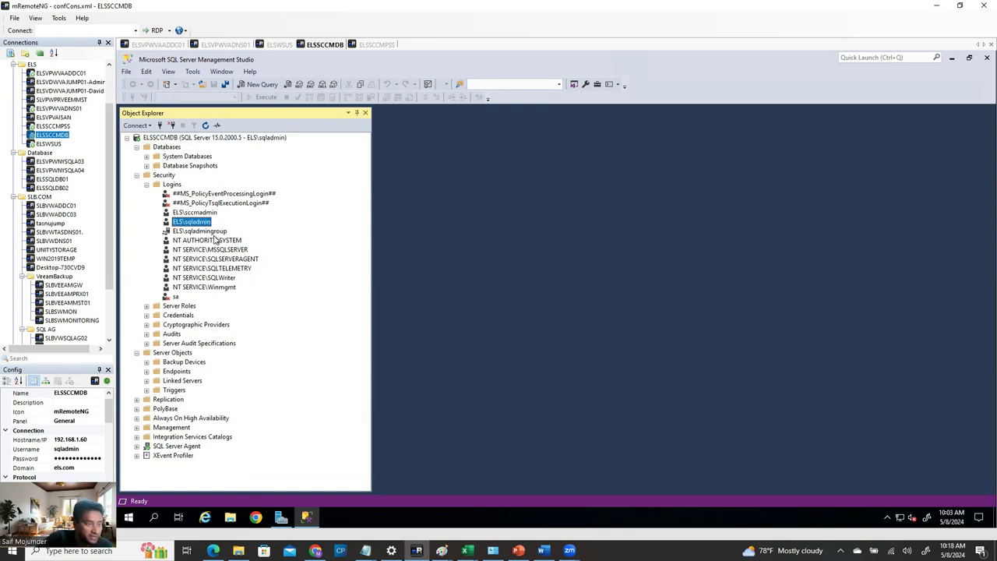
{"action": "left_click", "coordinate": [216, 233]}
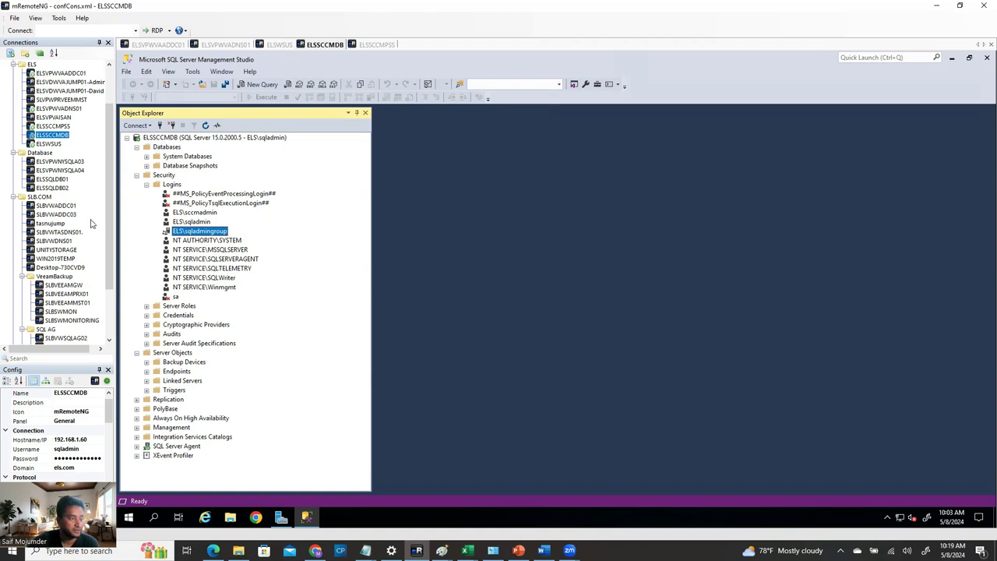
- Return to the role installation wizard in the ELSSCCMPSS session and proceed from the WSUS role services to the content location path
{"action": "left_click", "coordinate": [77, 395]}
{"action": "left_click", "coordinate": [78, 394]}
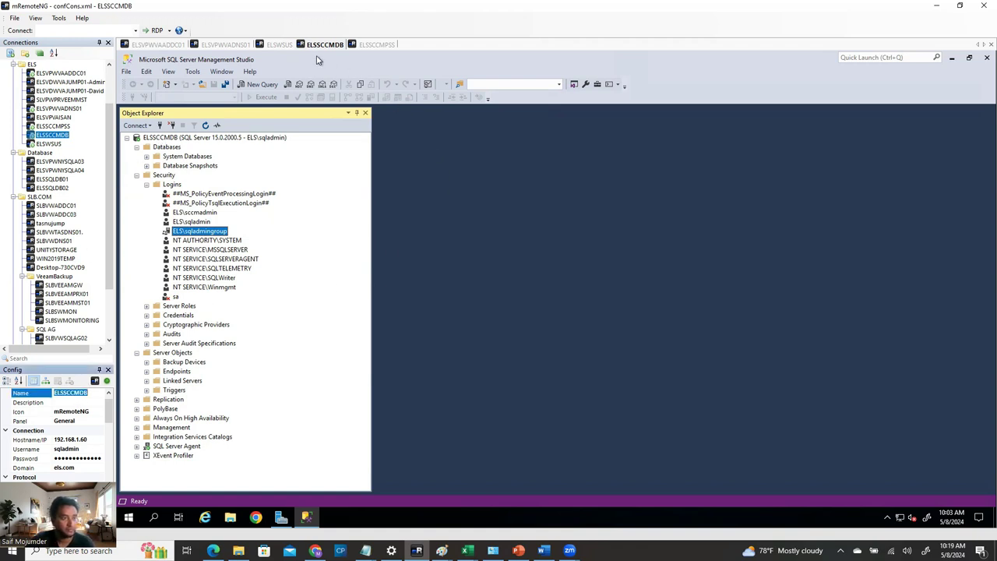
{"action": "left_click", "coordinate": [282, 46]}
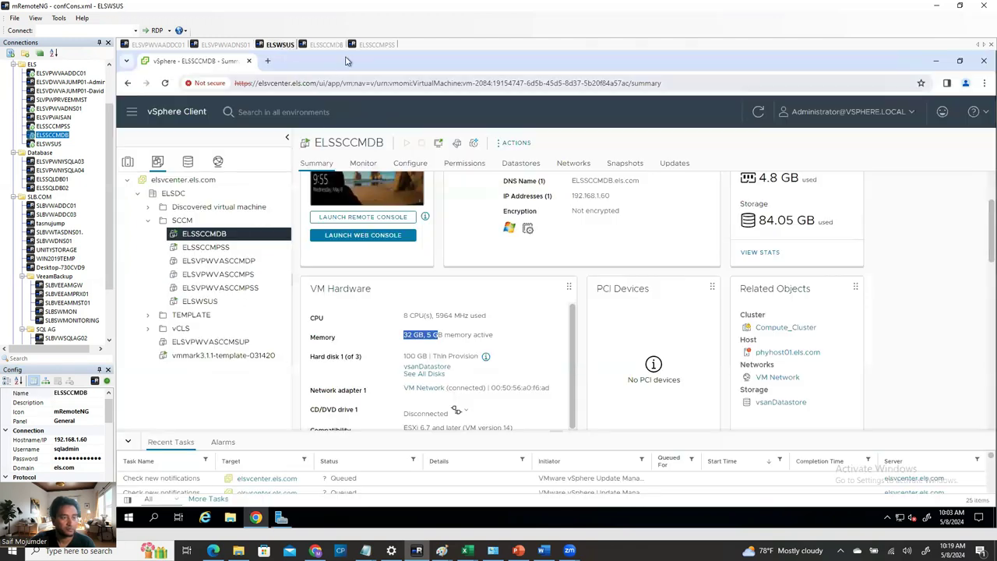
{"action": "left_click", "coordinate": [371, 46]}
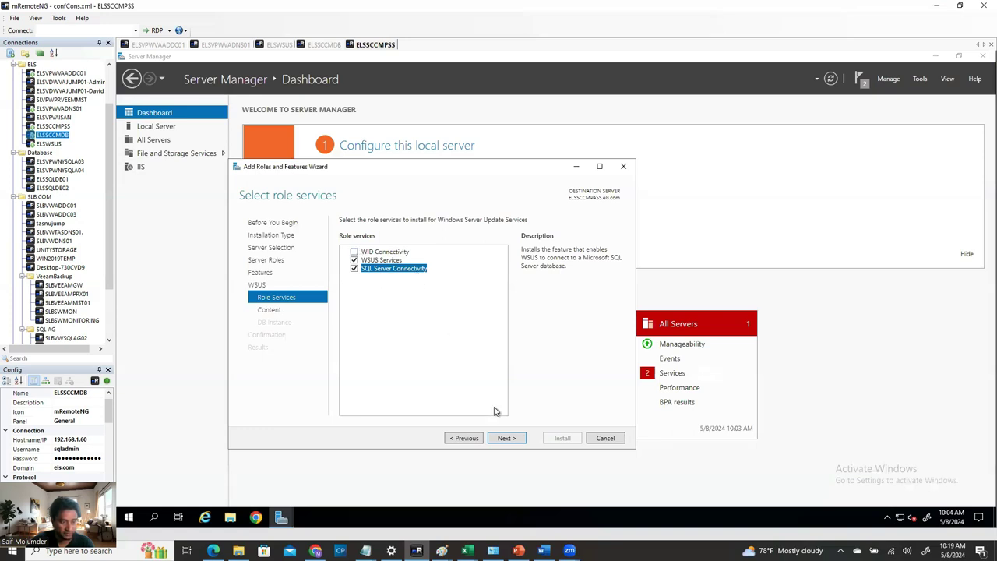
{"action": "left_click", "coordinate": [506, 438]}
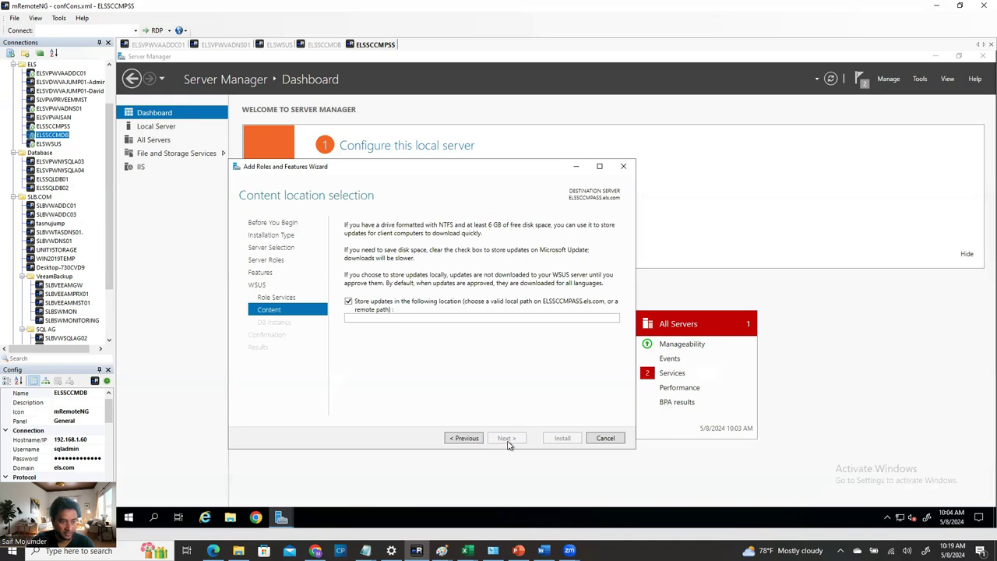
{"action": "left_click", "coordinate": [391, 320]}
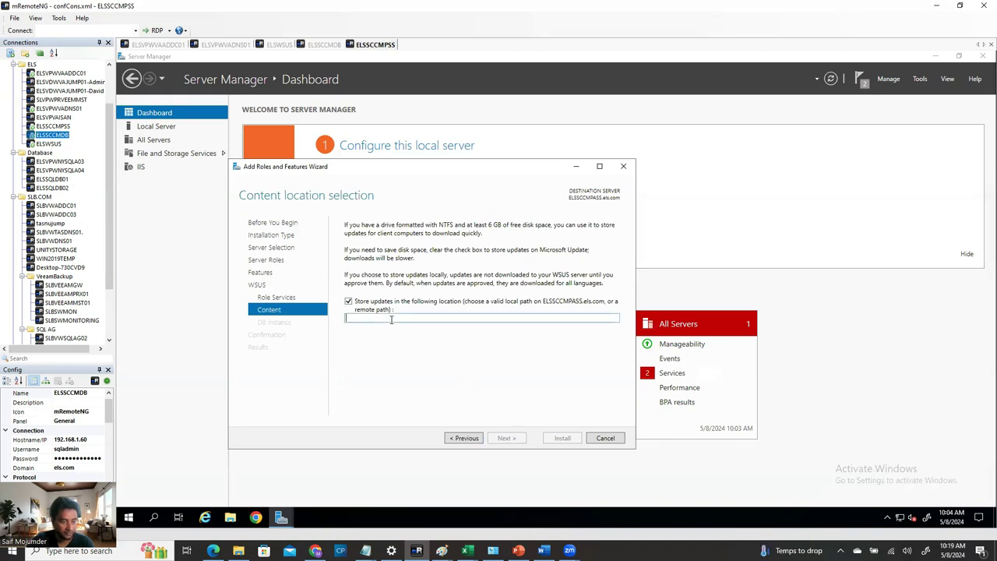
- Create a folder named WSUS_UPDATES on the Data (E:) drive of ELSSCCMPSS
{"action": "left_click", "coordinate": [229, 519]}
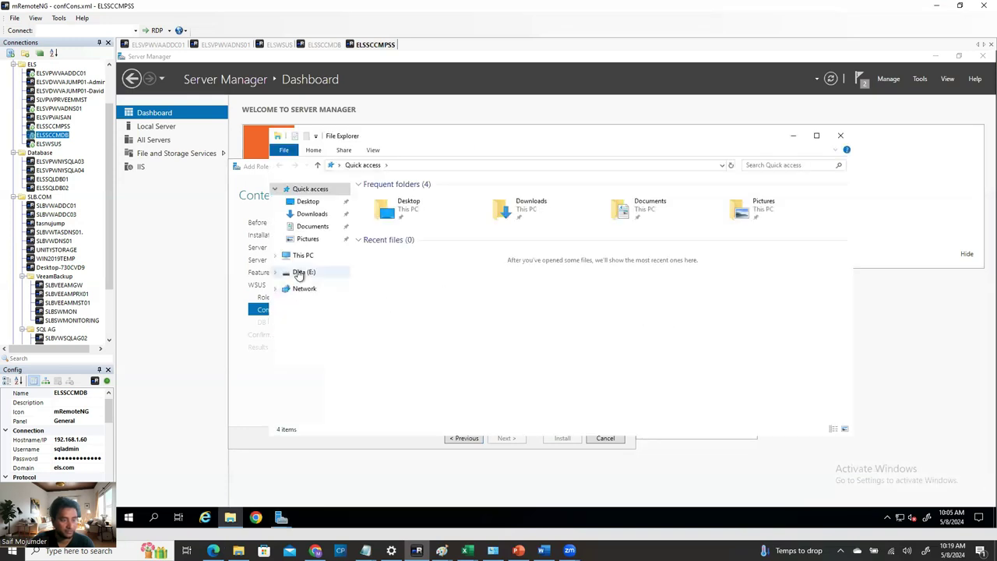
{"action": "left_click", "coordinate": [331, 273]}
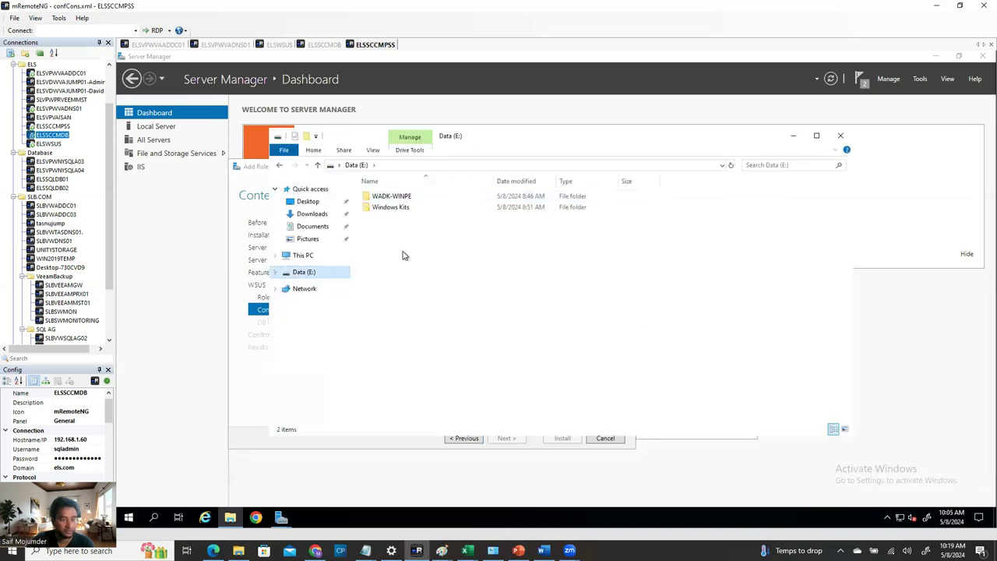
{"action": "right_click", "coordinate": [429, 237]}
{"action": "mouse_move", "coordinate": [416, 366]}
{"action": "left_click", "coordinate": [458, 364]}
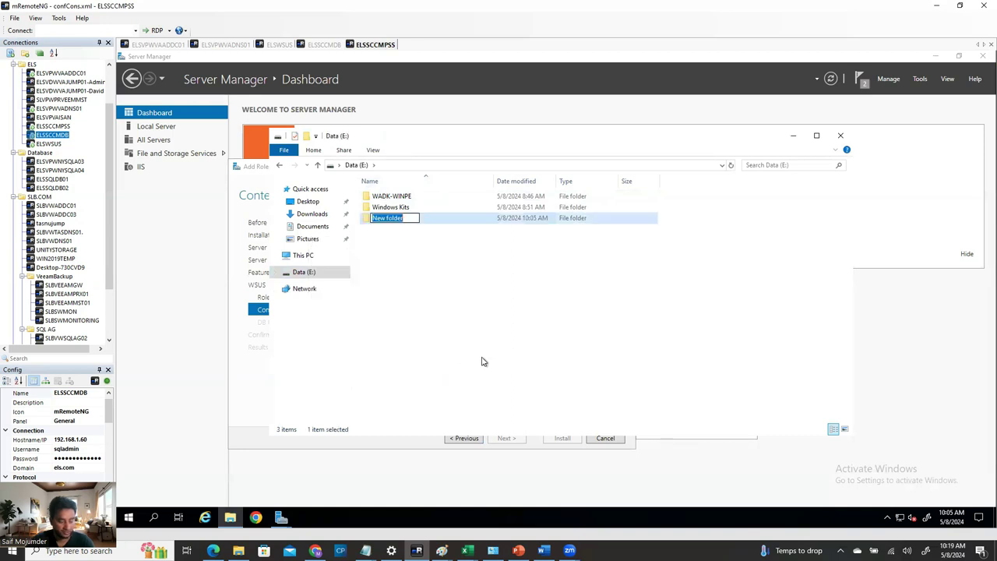
{"action": "type", "text": "WSUS"}
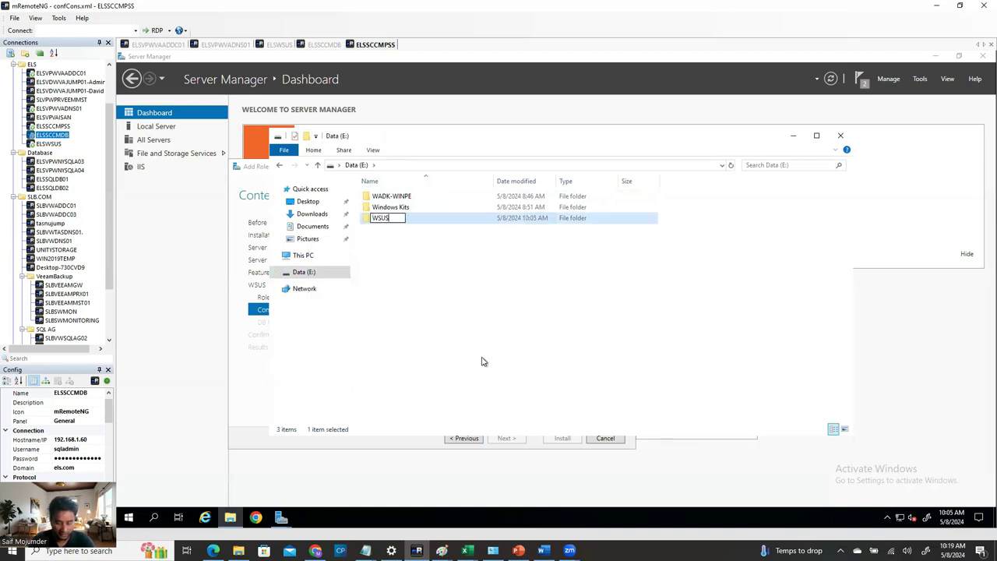
{"action": "type", "text": "_UPDATES"}
{"action": "left_click", "coordinate": [482, 362]}
- Copy the new folder's path and set E:\WSUS_UPDATES as the WSUS update storage location
{"action": "double_click", "coordinate": [411, 218]}
{"action": "left_click", "coordinate": [445, 166]}
{"action": "key", "text": "ctrl+c"}
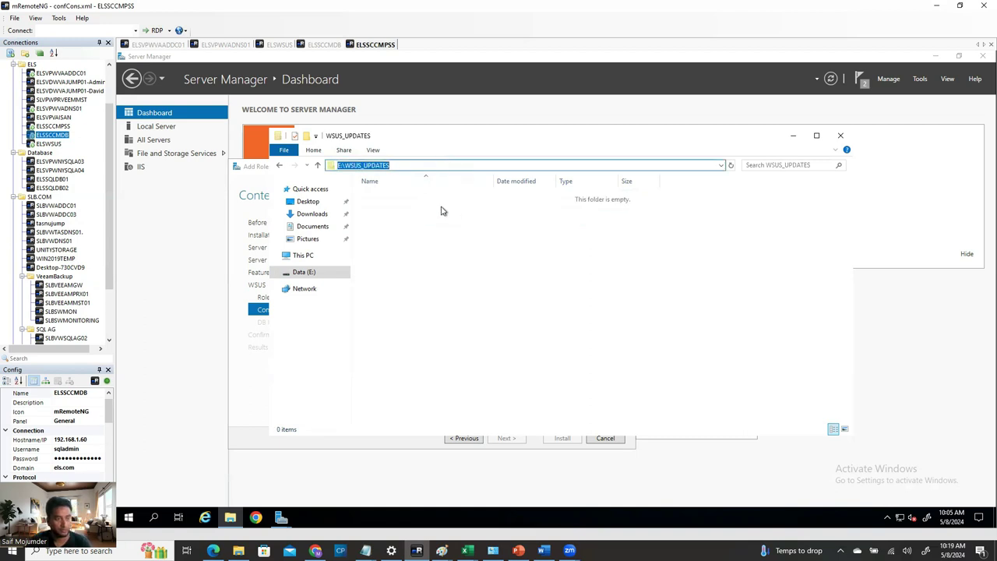
{"action": "left_click", "coordinate": [840, 135]}
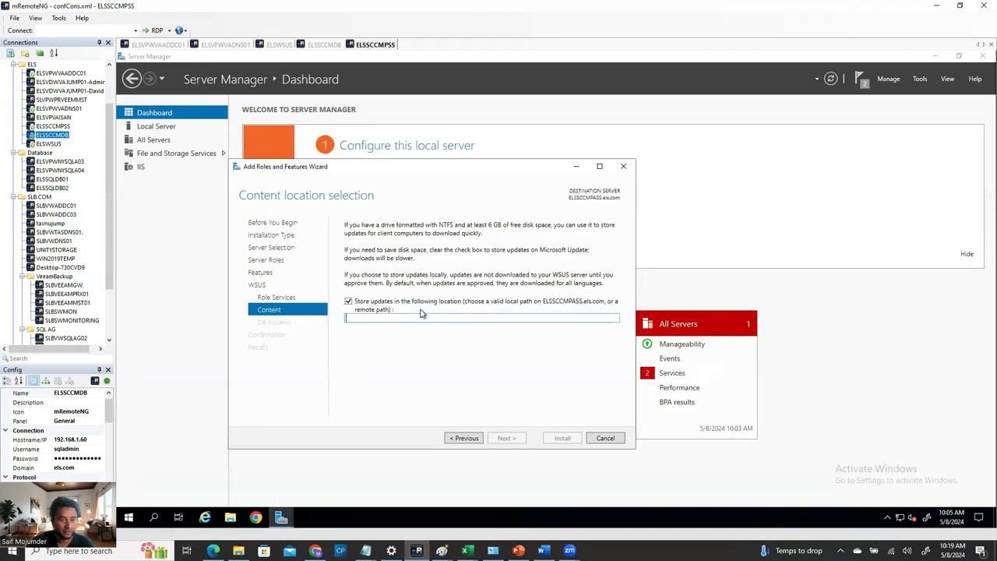
{"action": "key", "text": "ctrl+v"}
{"action": "left_click", "coordinate": [506, 438]}
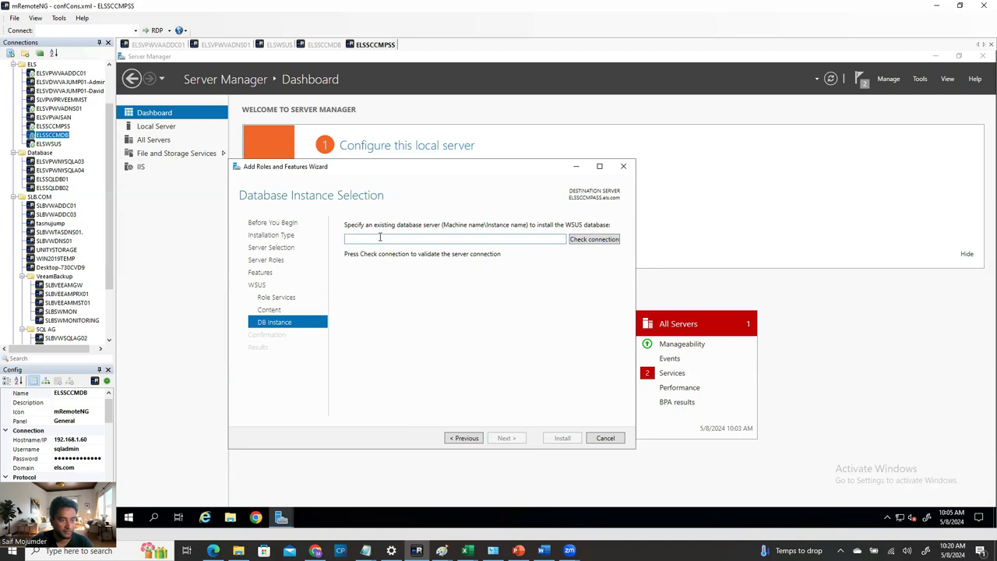
- Set the WSUS database server to ELSSCCMDB.els.com, validate the connection and proceed to the installation confirmation
{"action": "left_click", "coordinate": [74, 392]}
{"action": "left_click", "coordinate": [74, 392]}
{"action": "key", "text": "ctrl+c"}
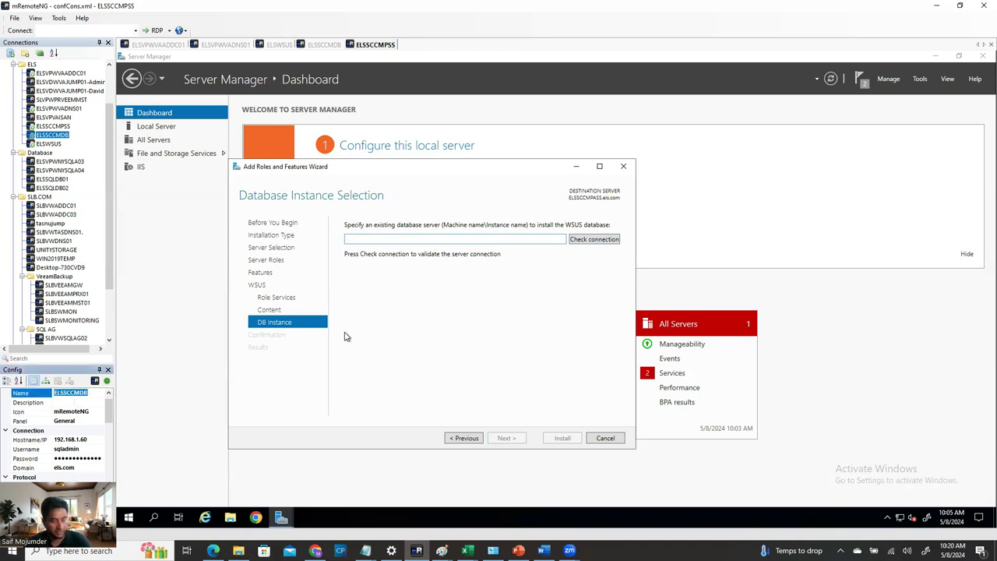
{"action": "left_click", "coordinate": [360, 240]}
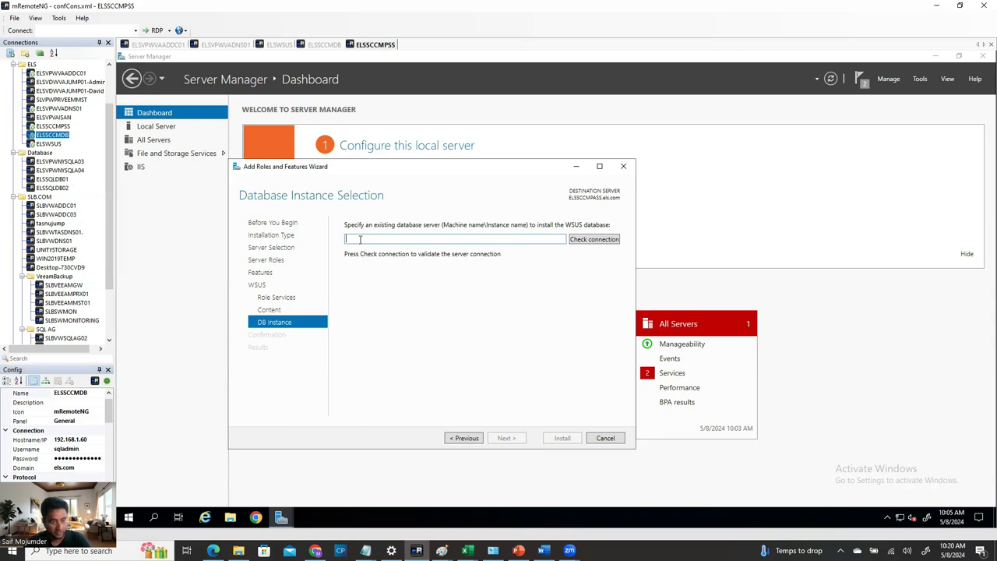
{"action": "key", "text": "ctrl+v"}
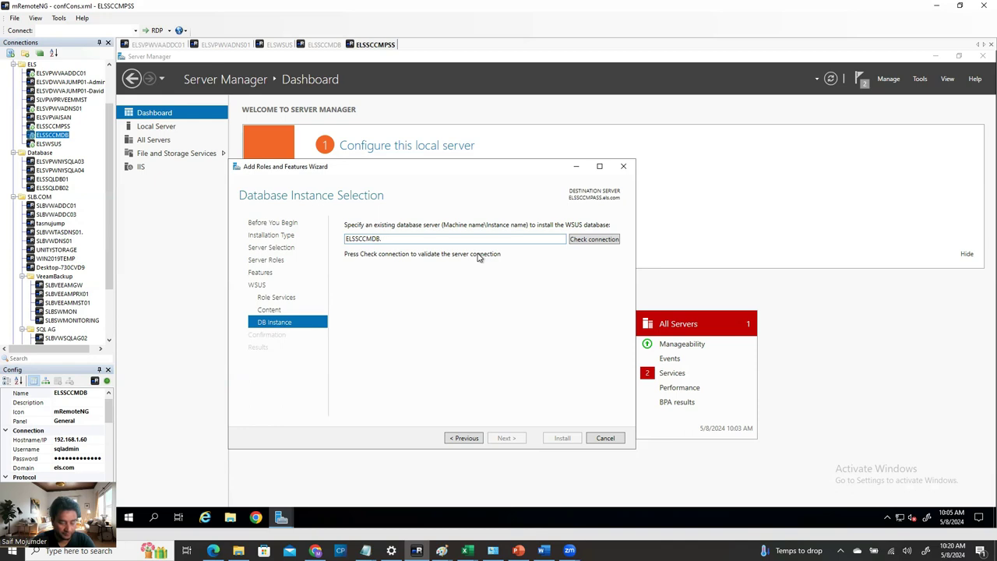
{"action": "type", "text": ".els.com"}
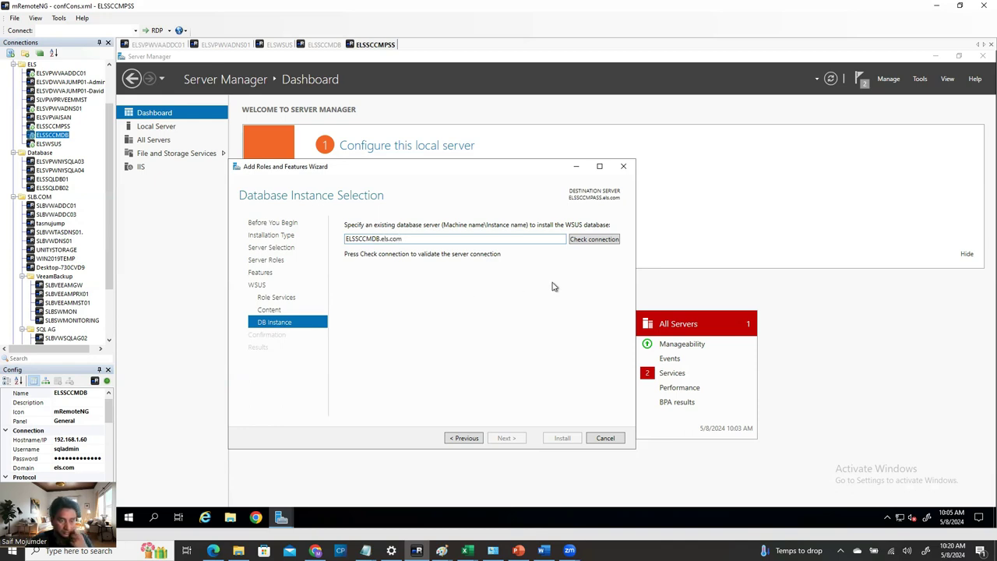
{"action": "left_click", "coordinate": [596, 241]}
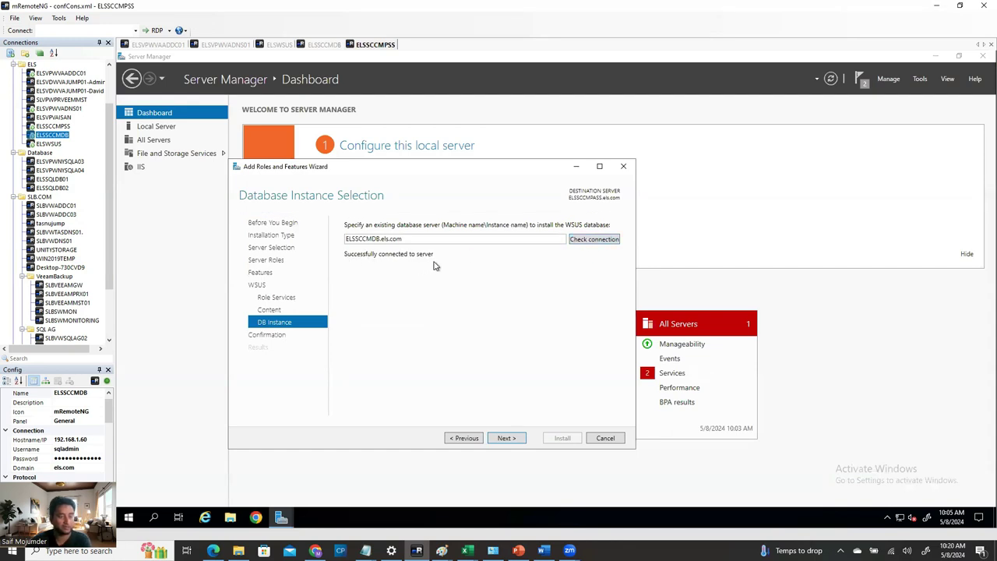
{"action": "left_click", "coordinate": [505, 438]}
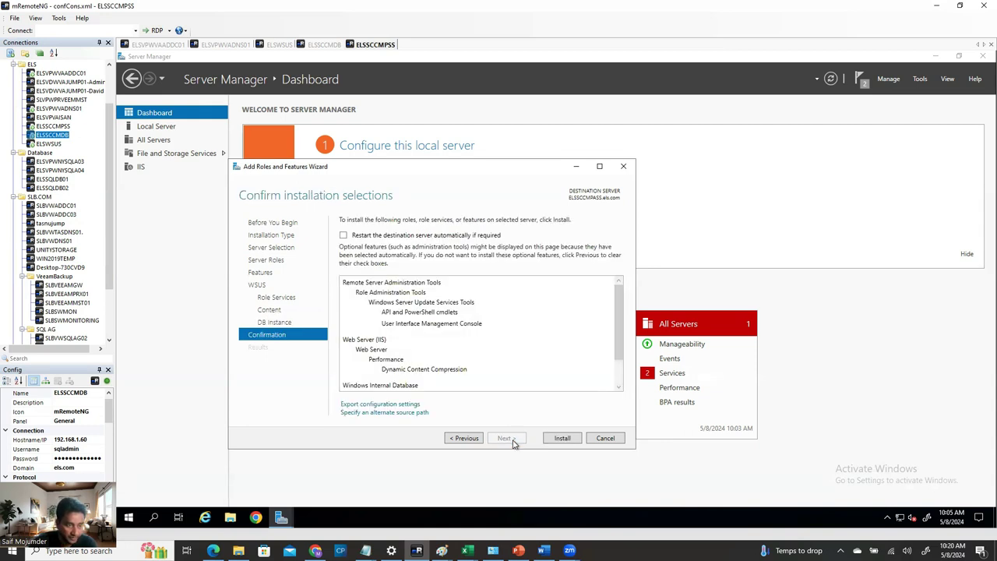
- Allow automatic restart of the destination server, install the selected WSUS role and features, and close the wizard once installation finishes
{"action": "left_click", "coordinate": [343, 235]}
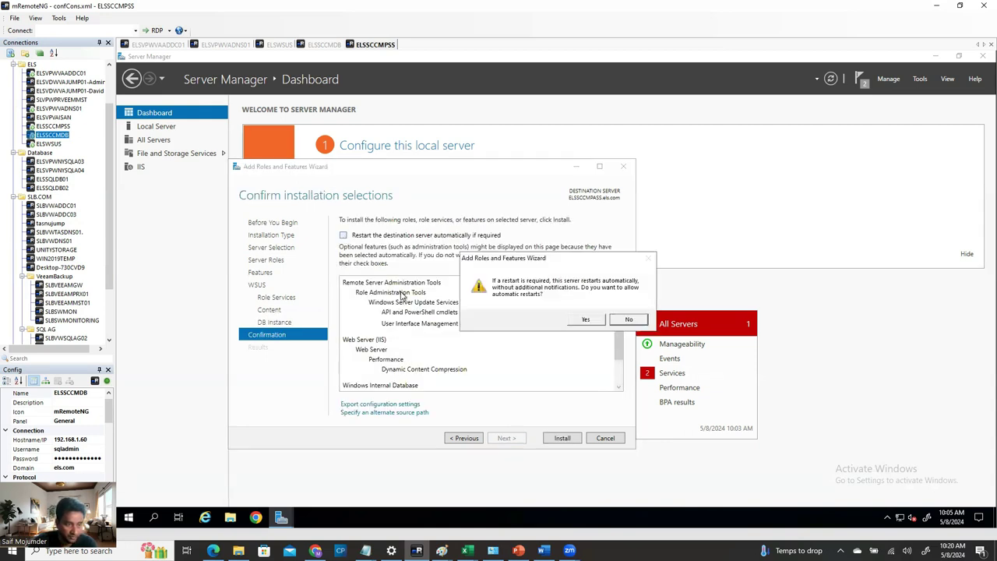
{"action": "left_click", "coordinate": [590, 320]}
{"action": "left_click", "coordinate": [562, 439]}
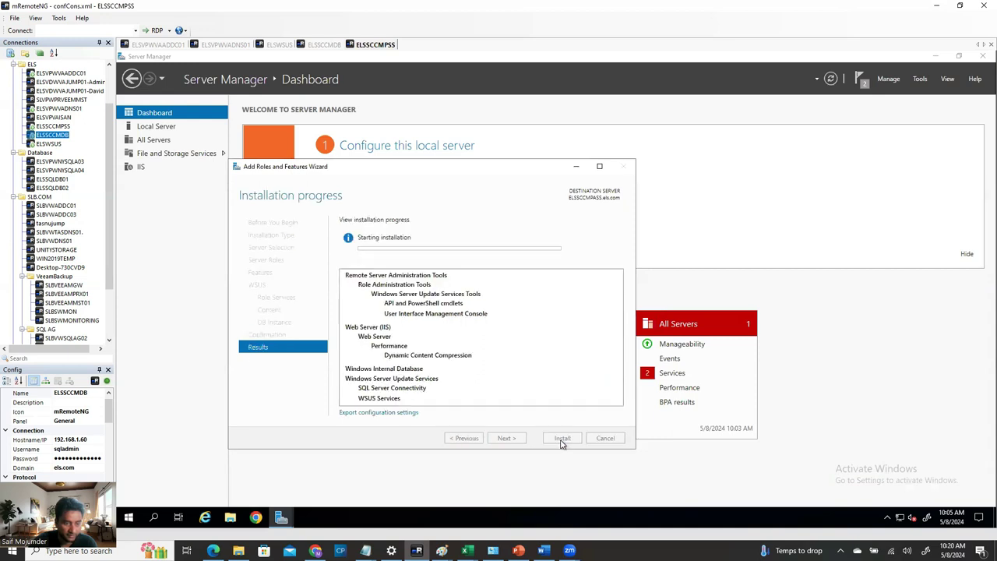
{"action": "left_click_drag", "start_coordinate": [620, 320], "coordinate": [616, 354]}
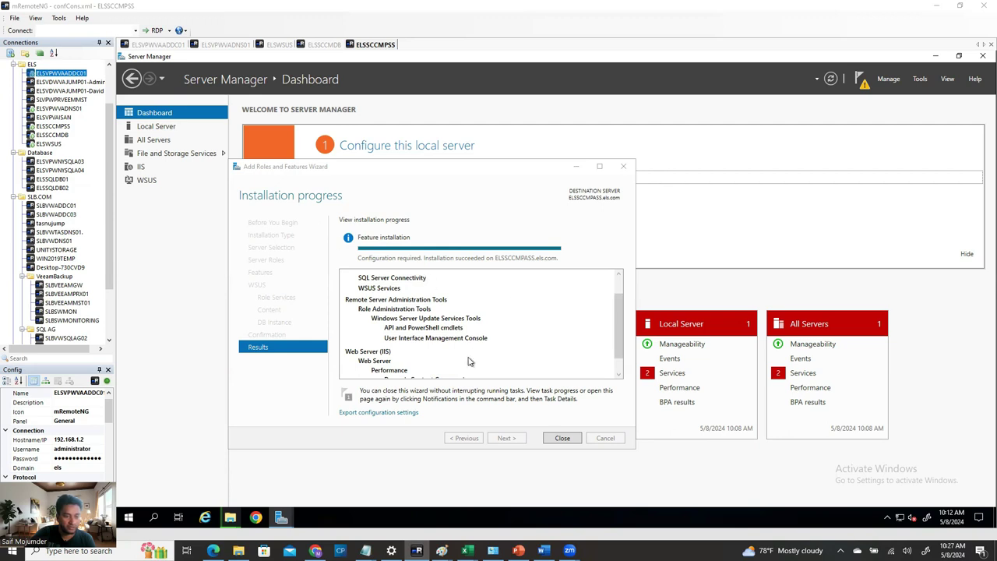
{"action": "left_click", "coordinate": [563, 439]}
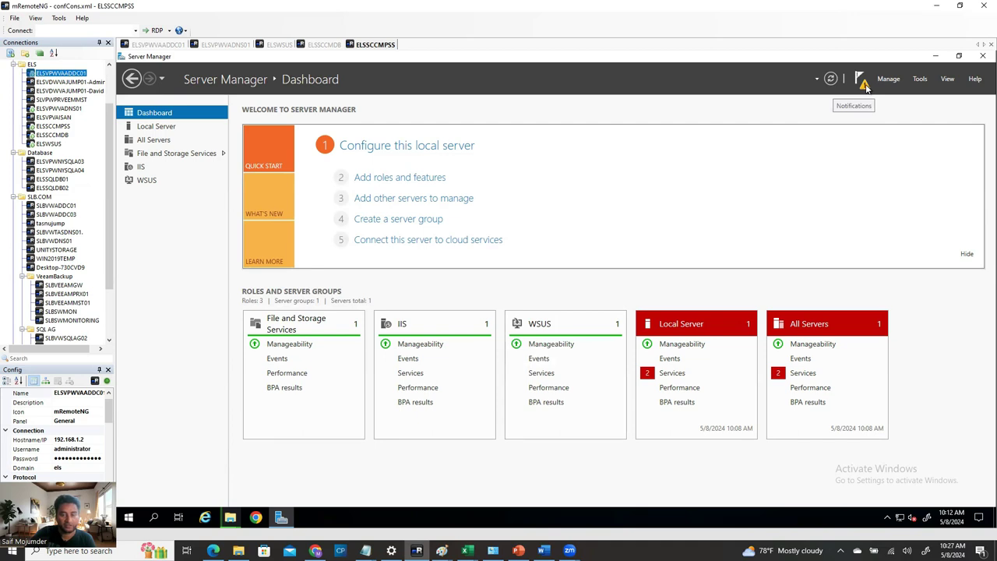
- Launch the WSUS post-installation tasks from the server notifications and check their progress
{"action": "left_click", "coordinate": [863, 79]}
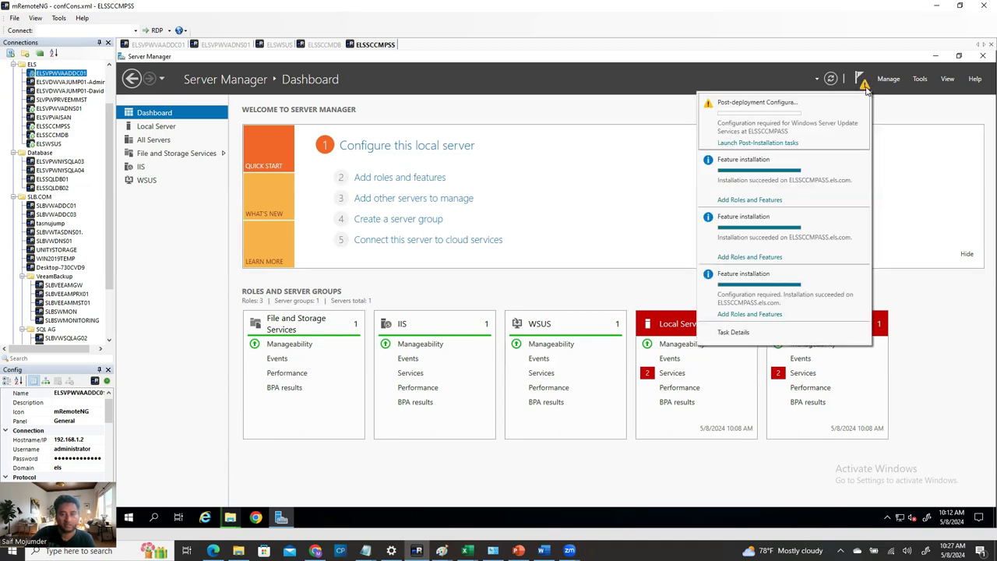
{"action": "left_click", "coordinate": [771, 144]}
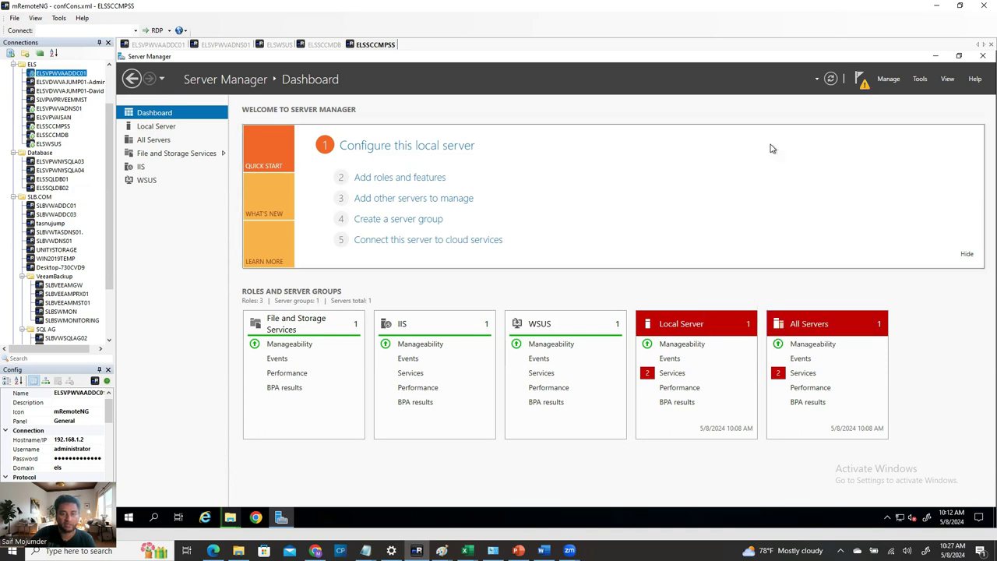
{"action": "left_click", "coordinate": [861, 80]}
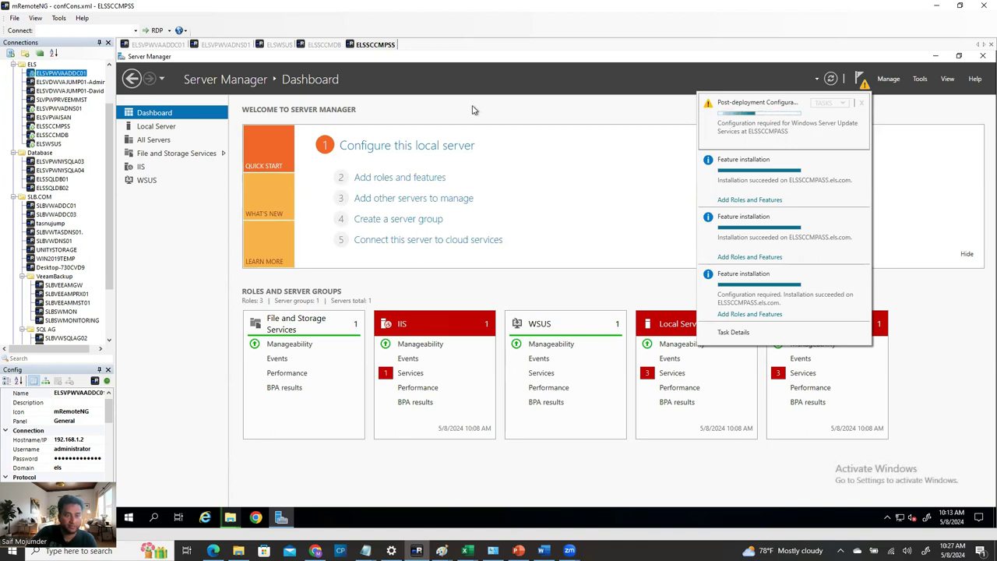
- Switch to the ELSSCCMDB session and open the properties of the local Administrators group in Computer Management
{"action": "left_click", "coordinate": [324, 45]}
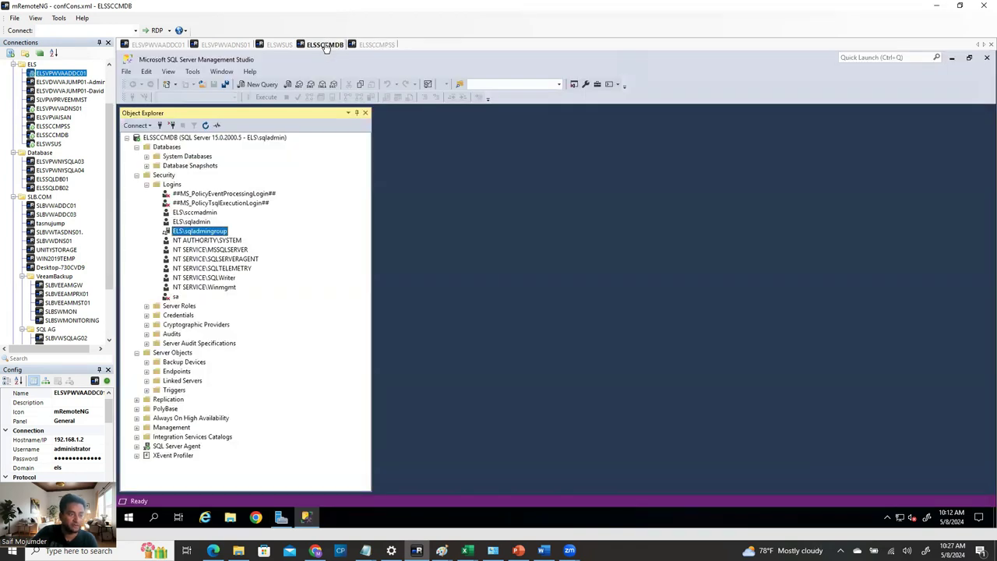
{"action": "left_click", "coordinate": [155, 518]}
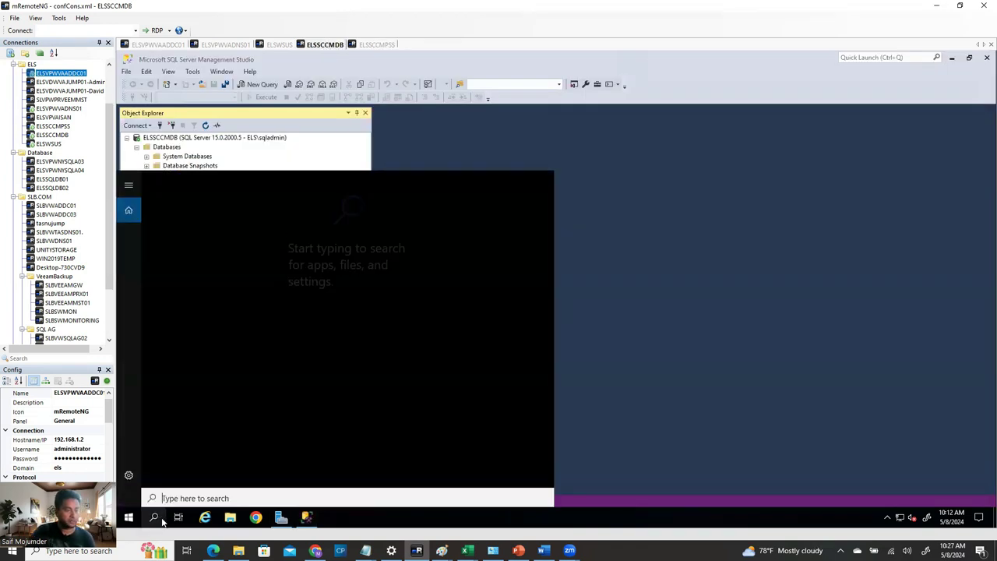
{"action": "type", "text": "comp"}
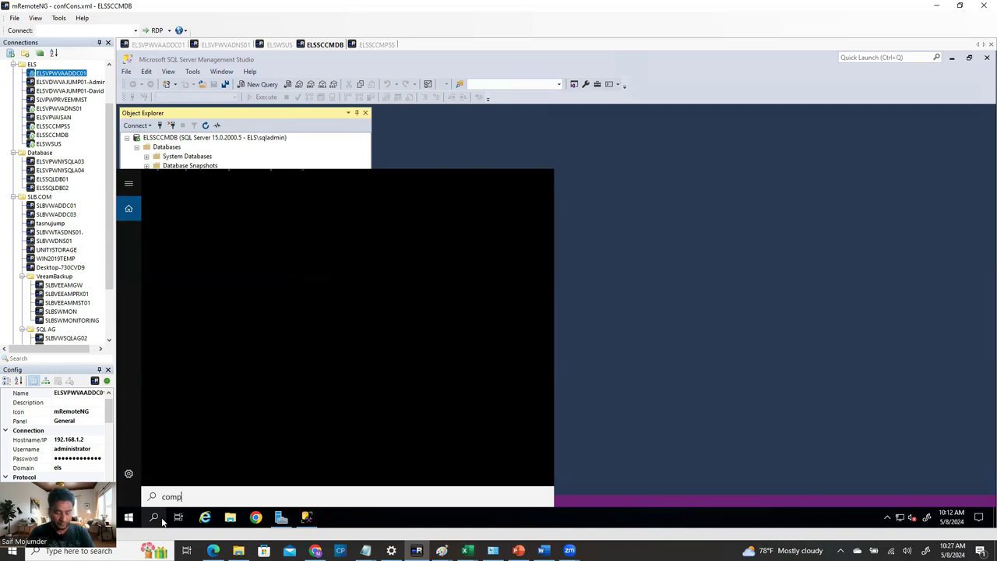
{"action": "type", "text": "uter"}
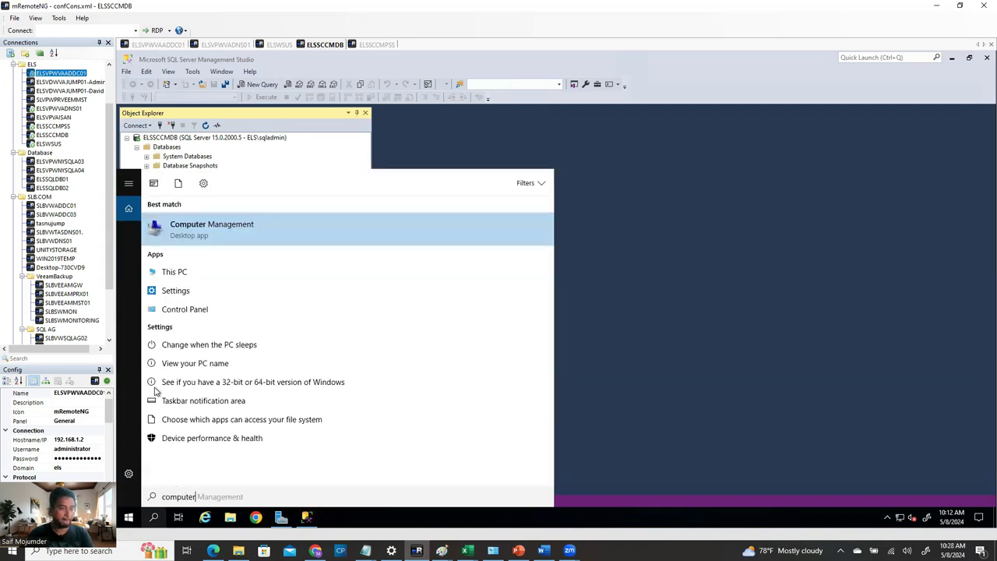
{"action": "left_click", "coordinate": [226, 226]}
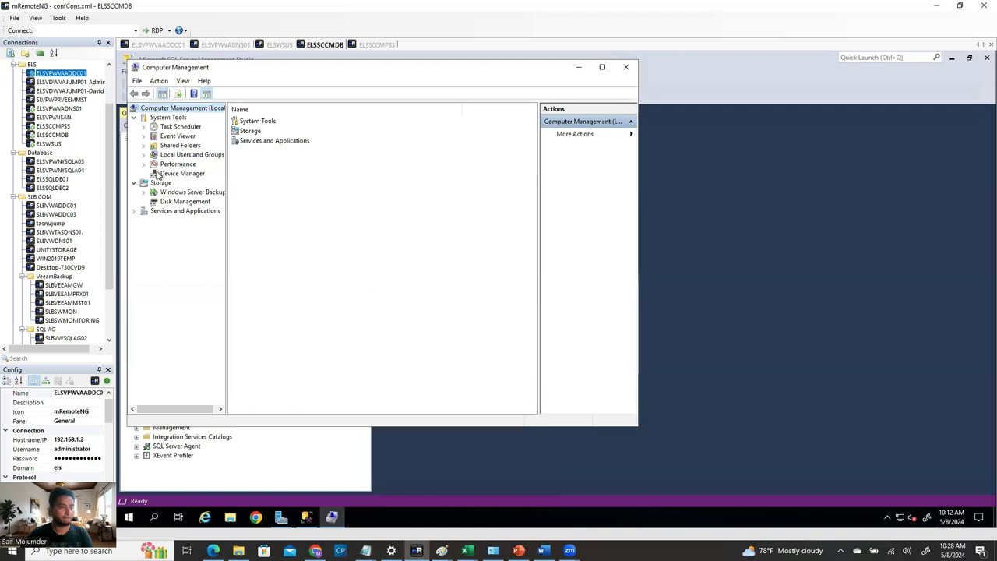
{"action": "left_click", "coordinate": [144, 155]}
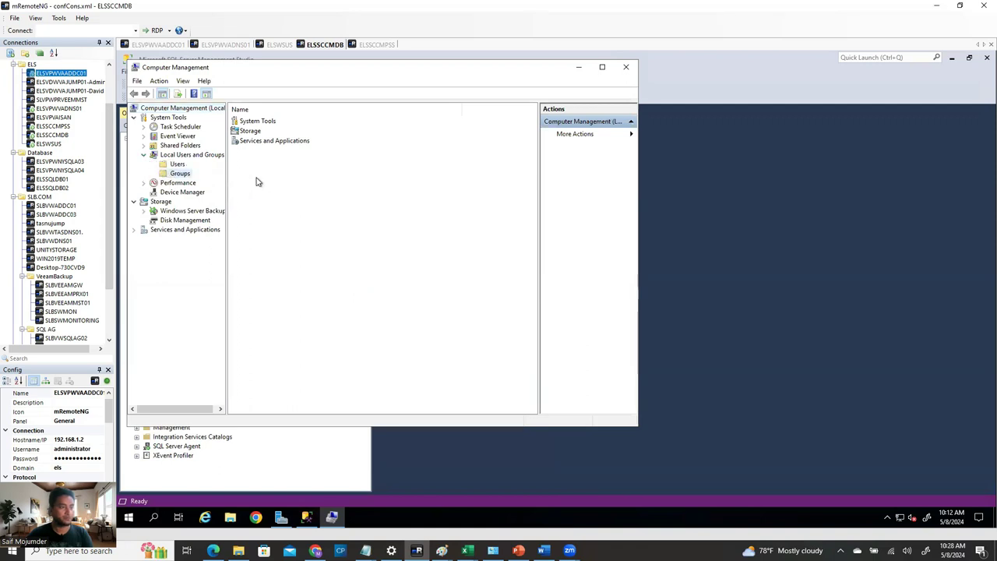
{"action": "double_click", "coordinate": [264, 131]}
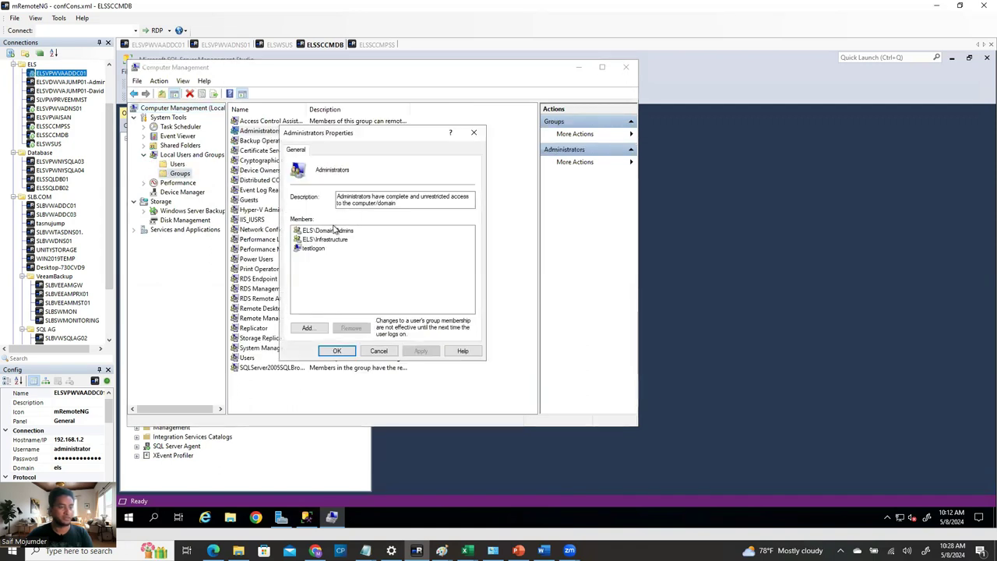
- Start adding a member to the Administrators group and include Computers in the object types to find
{"action": "left_click", "coordinate": [311, 328]}
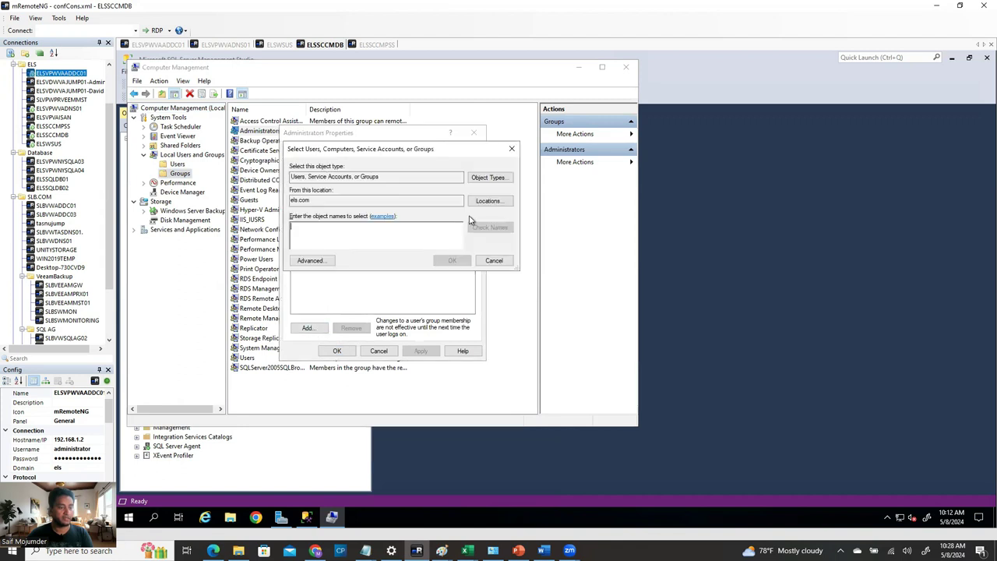
{"action": "left_click", "coordinate": [488, 178]}
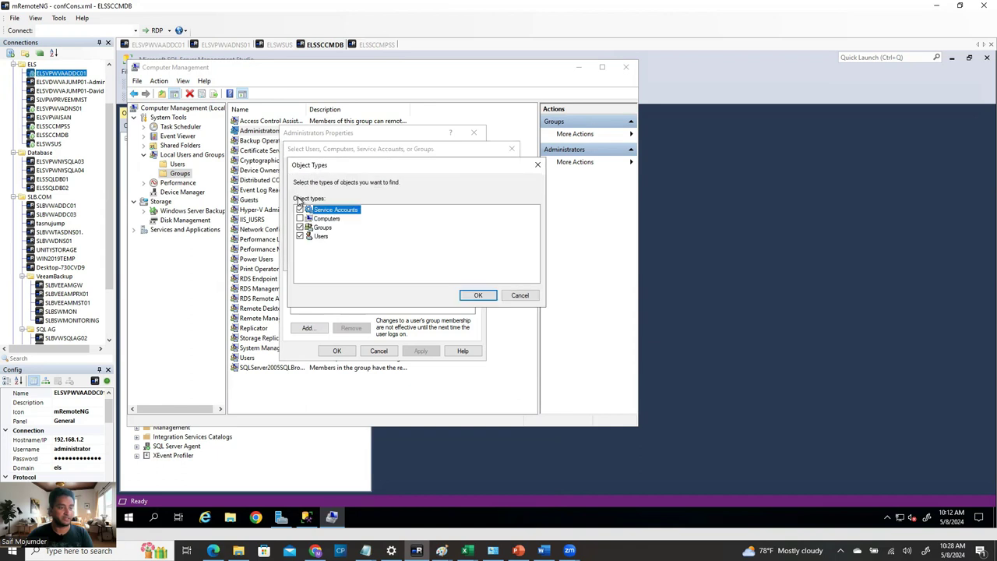
{"action": "left_click", "coordinate": [300, 218]}
{"action": "left_click", "coordinate": [477, 295]}
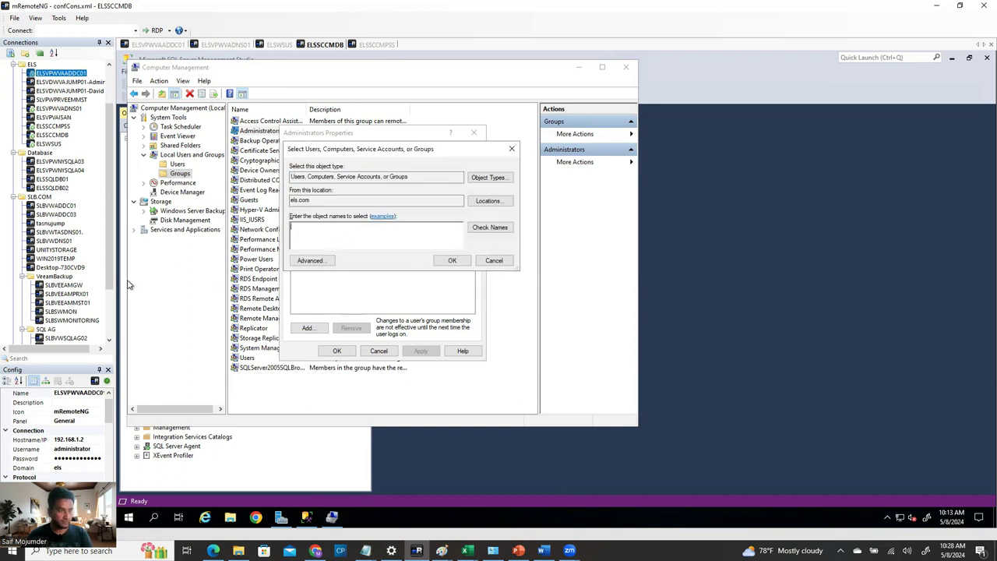
- Copy the ELSSCCMPSS name from its connection settings, add that computer to the Administrators group, and reopen the group to check its members
{"action": "left_click", "coordinate": [58, 126]}
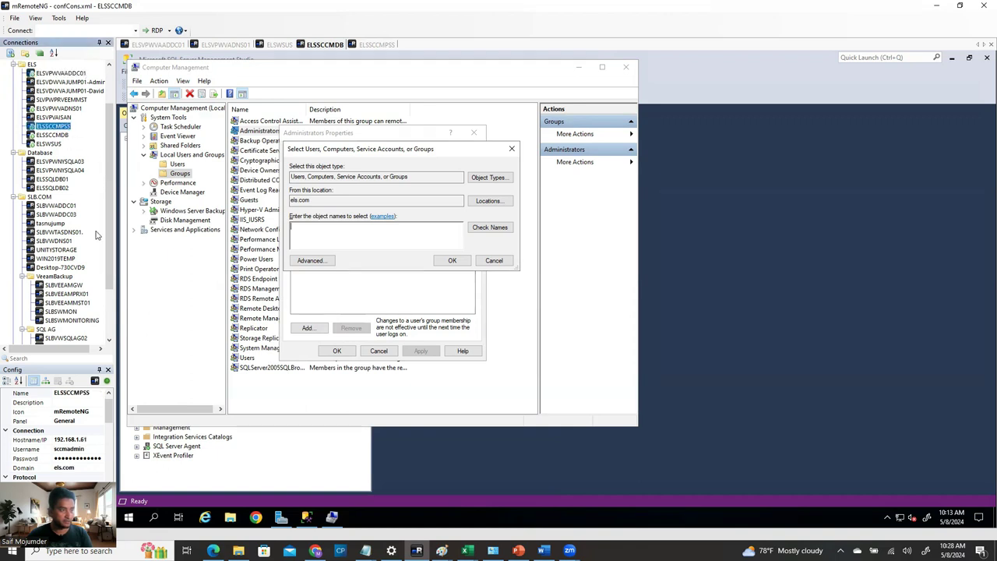
{"action": "left_click", "coordinate": [81, 393]}
{"action": "key", "text": "ctrl+c"}
{"action": "left_click", "coordinate": [333, 229]}
{"action": "key", "text": "ctrl+v"}
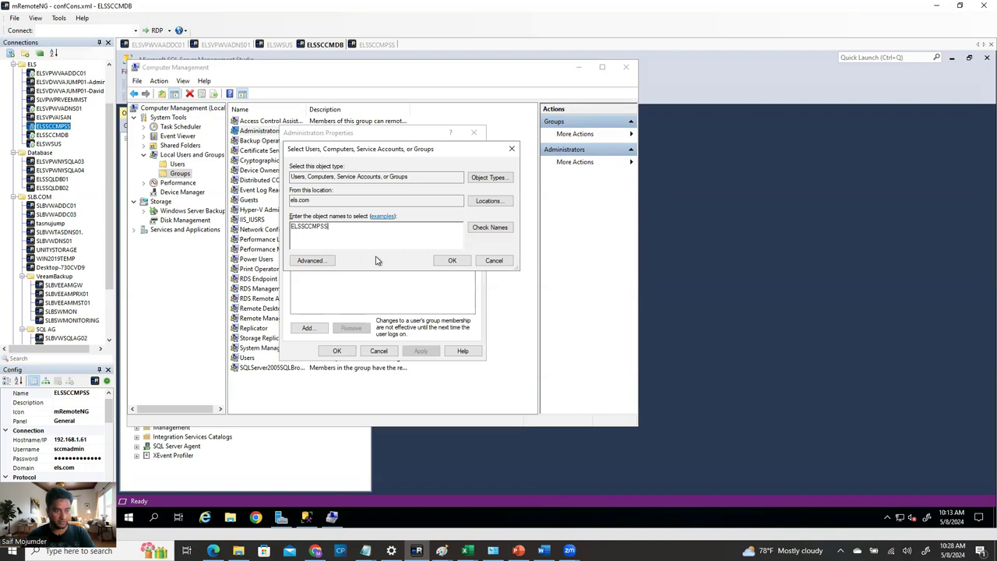
{"action": "left_click", "coordinate": [478, 231]}
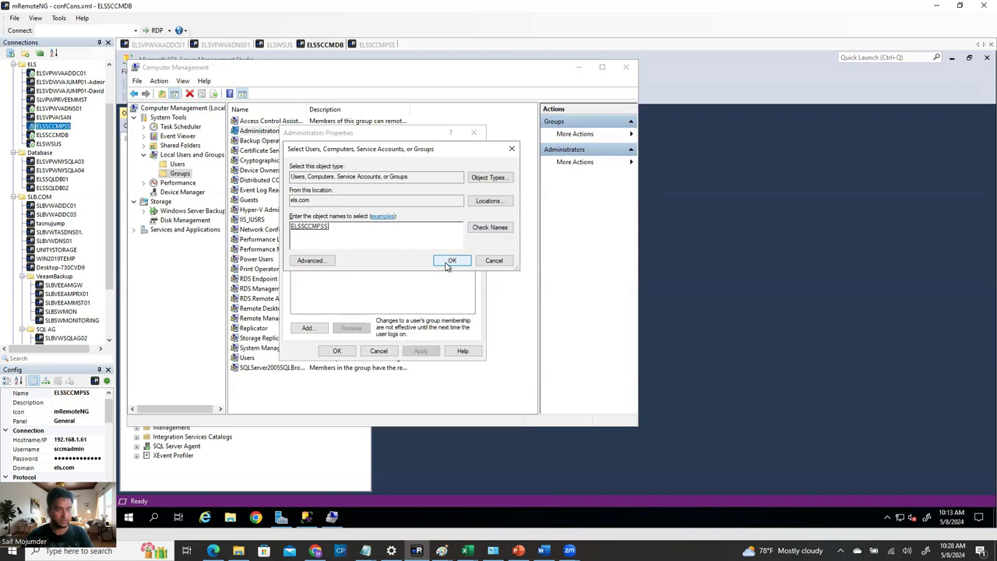
{"action": "left_click", "coordinate": [450, 263]}
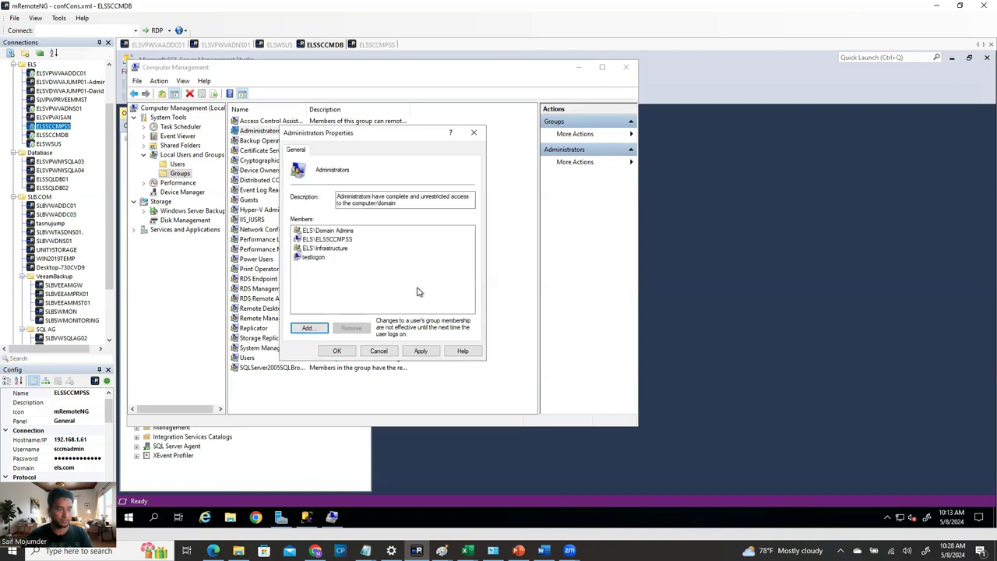
{"action": "left_click", "coordinate": [341, 355]}
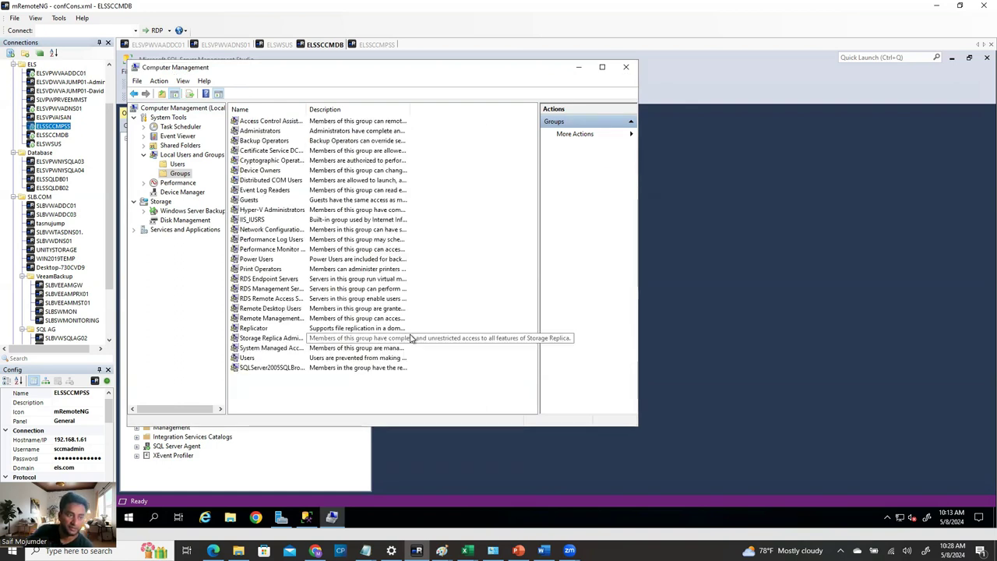
{"action": "double_click", "coordinate": [260, 130]}
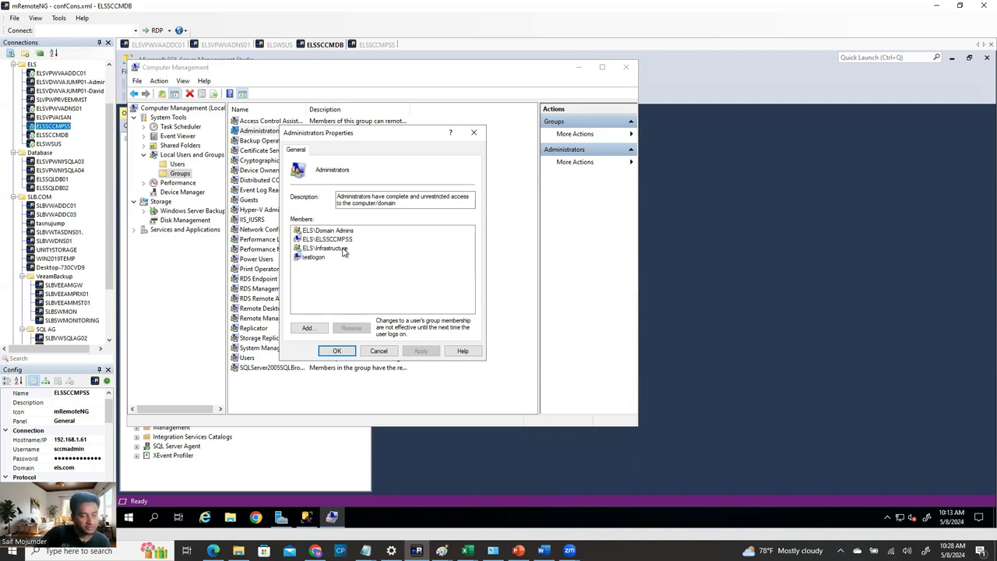
- Switch to the ELSVPWVAADDC01 session and display the settings report of the "Group RDP access as a local admin" policy
{"action": "left_click", "coordinate": [170, 45]}
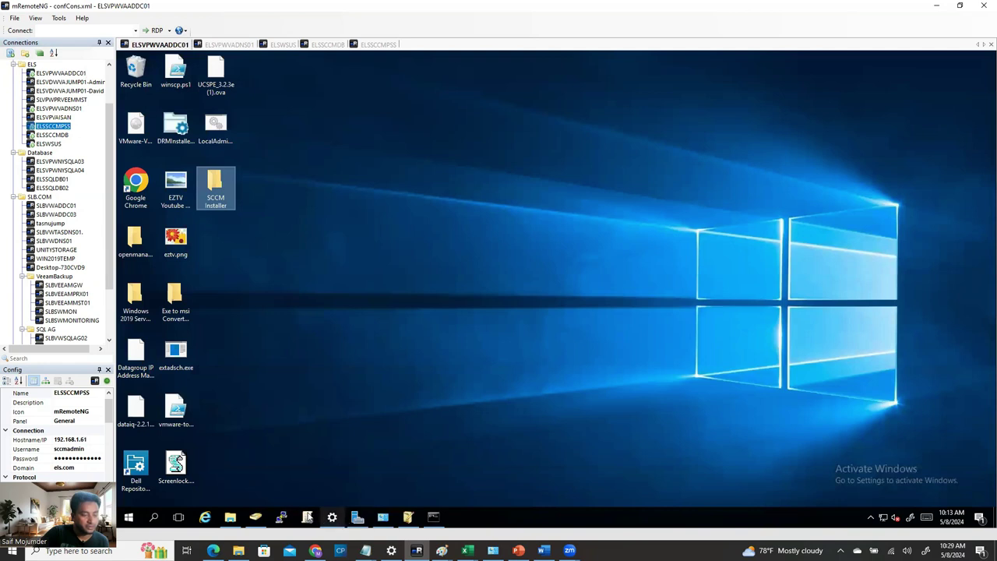
{"action": "left_click", "coordinate": [327, 315]}
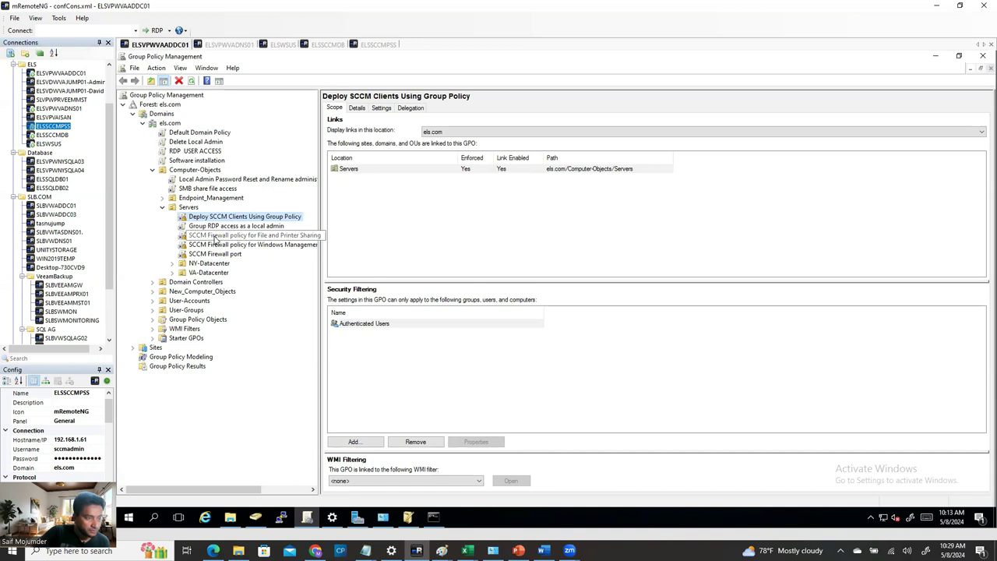
{"action": "left_click", "coordinate": [261, 229]}
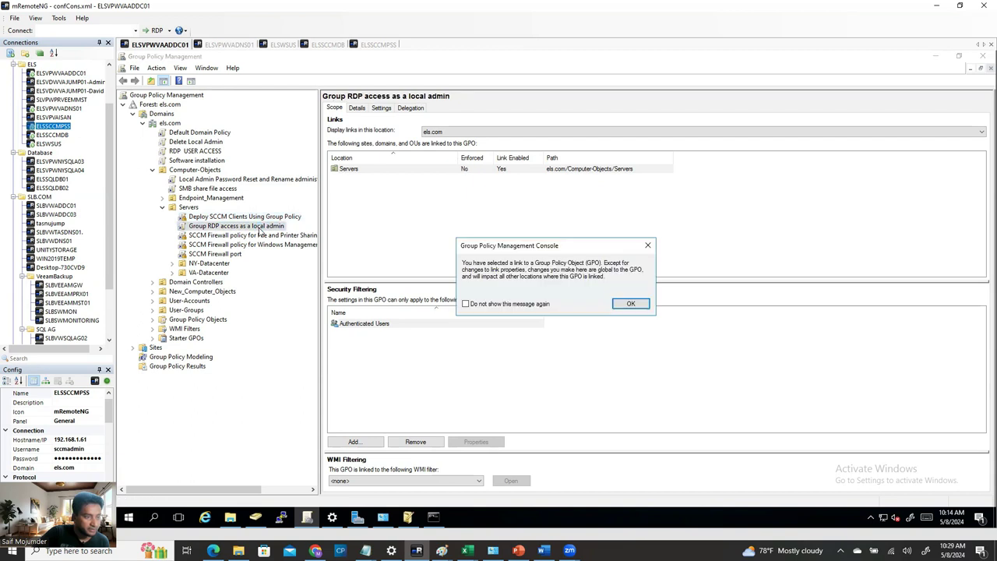
{"action": "left_click", "coordinate": [631, 304]}
{"action": "left_click", "coordinate": [359, 108]}
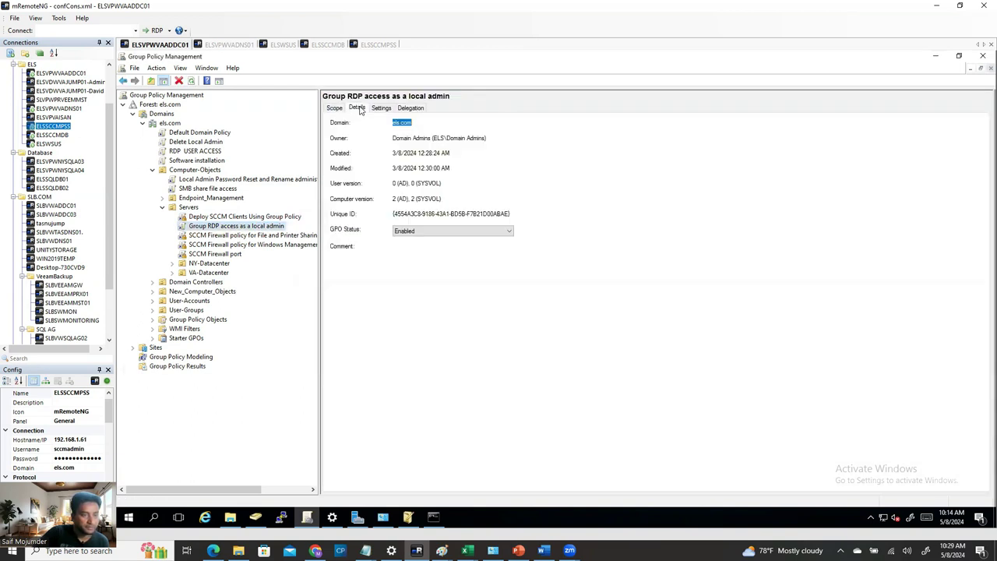
{"action": "left_click", "coordinate": [382, 108]}
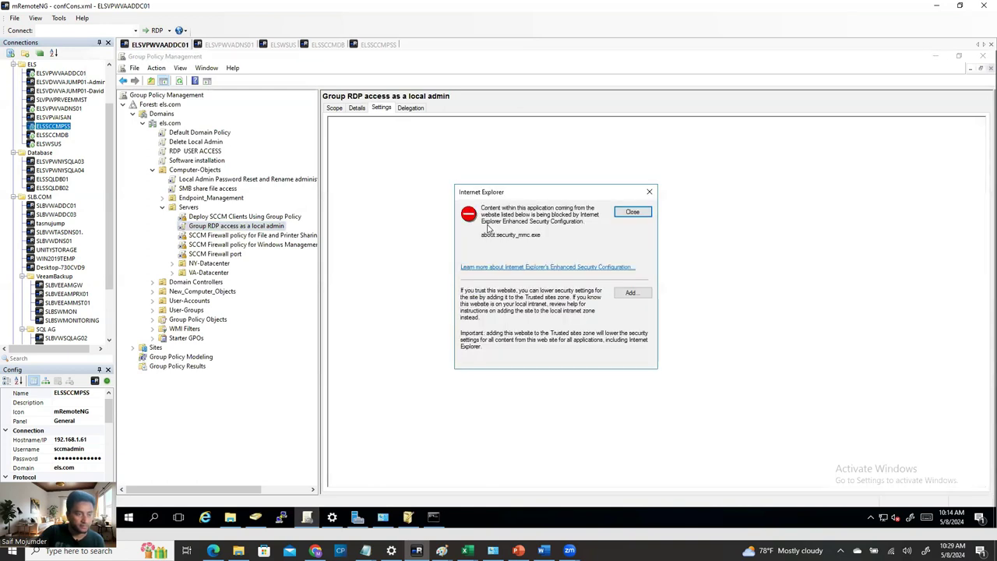
{"action": "left_click", "coordinate": [627, 214]}
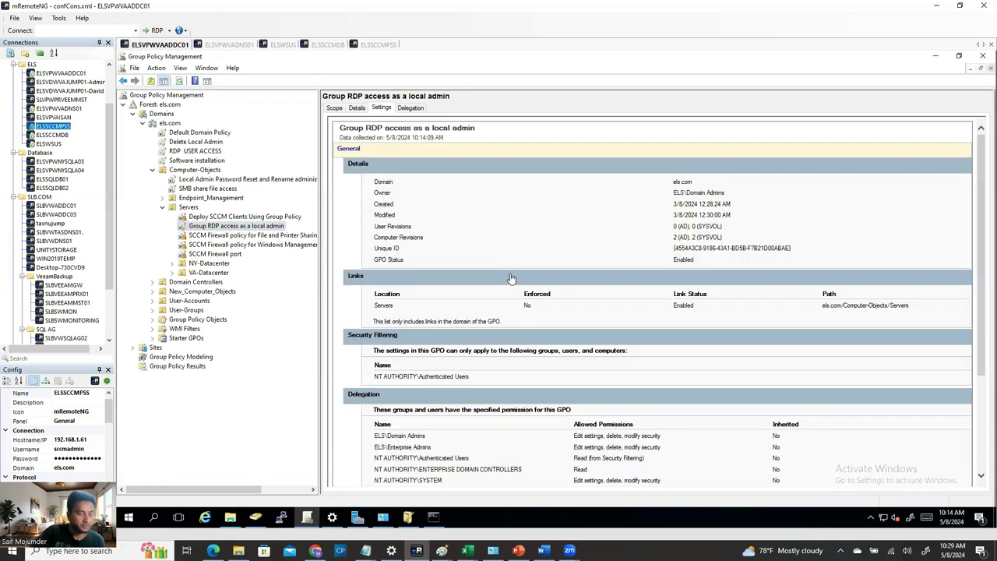
- Examine the policy's Restricted Groups setting to see which group is made a member of the built-in Administrators
{"action": "scroll", "coordinate": [534, 366], "scroll_direction": "down", "scroll_amount": 5}
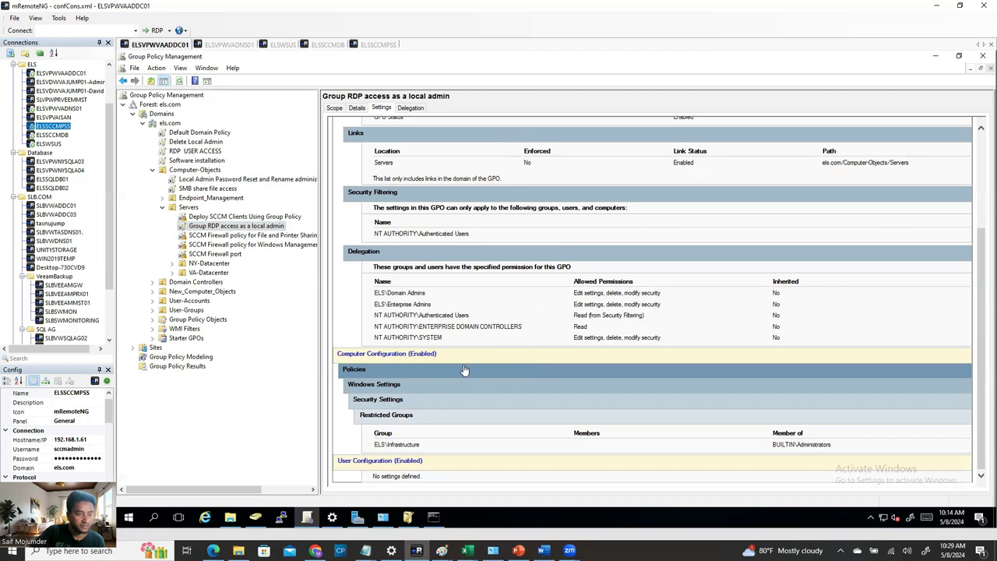
{"action": "double_click", "coordinate": [404, 444]}
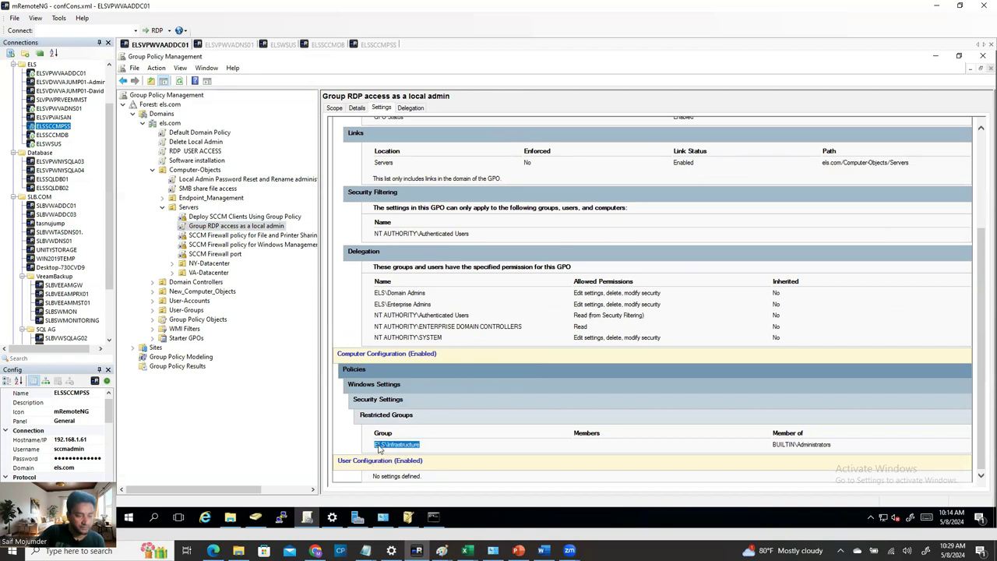
{"action": "left_click", "coordinate": [408, 444]}
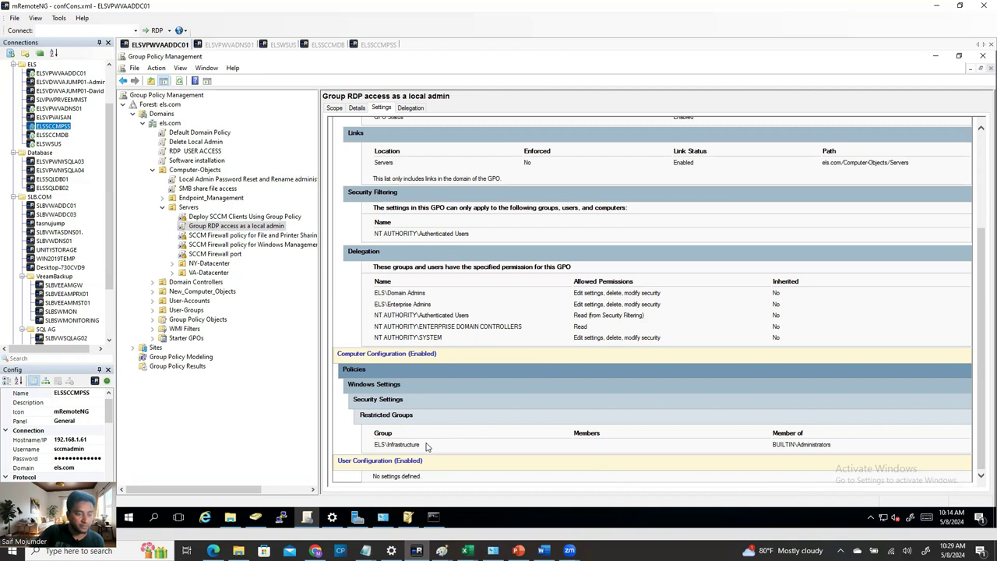
{"action": "scroll", "coordinate": [425, 446], "scroll_direction": "up", "scroll_amount": 5}
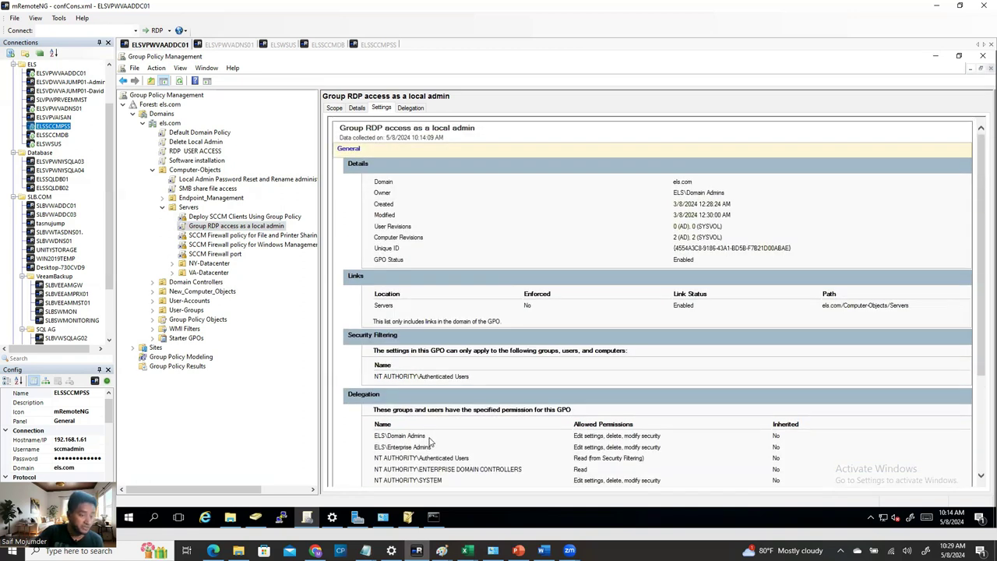
{"action": "scroll", "coordinate": [428, 442], "scroll_direction": "down", "scroll_amount": 5}
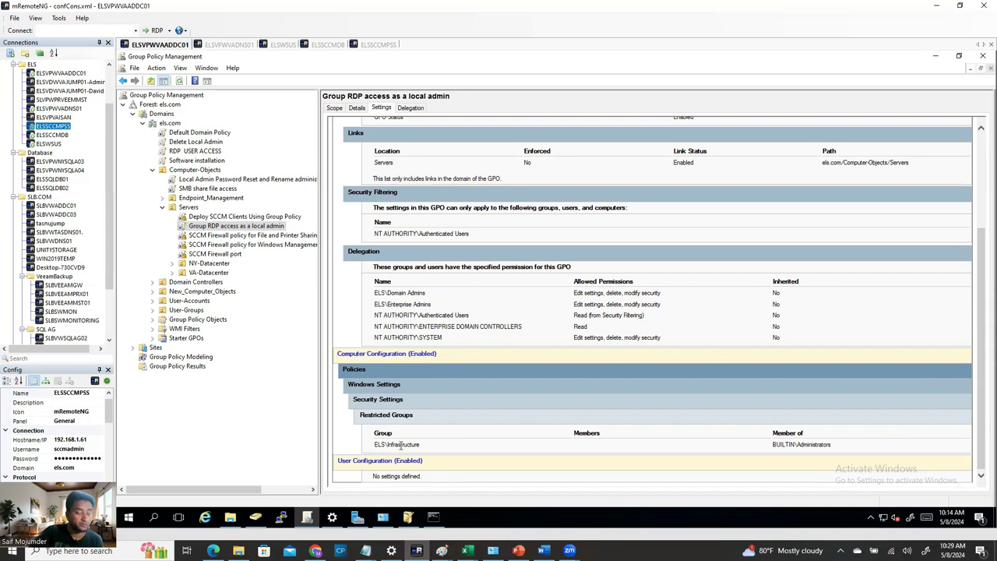
{"action": "left_click_drag", "start_coordinate": [425, 446], "coordinate": [388, 451]}
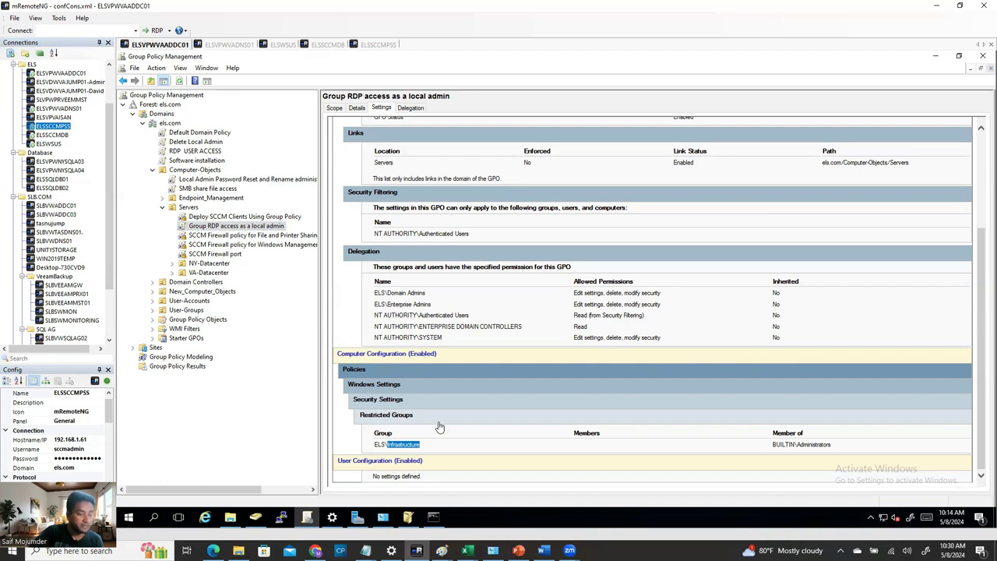
{"action": "left_click", "coordinate": [404, 450]}
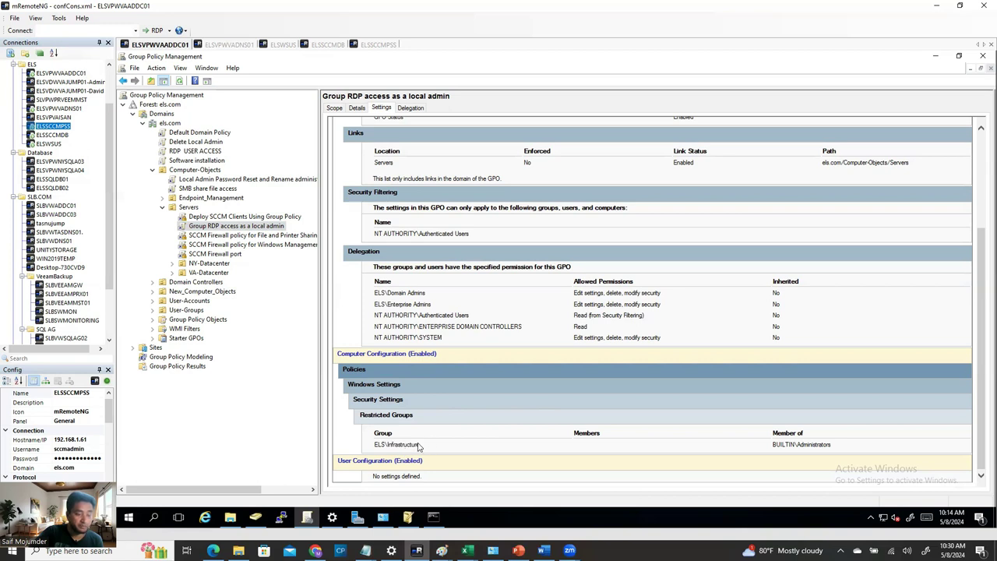
{"action": "left_click_drag", "start_coordinate": [402, 442], "coordinate": [418, 443]}
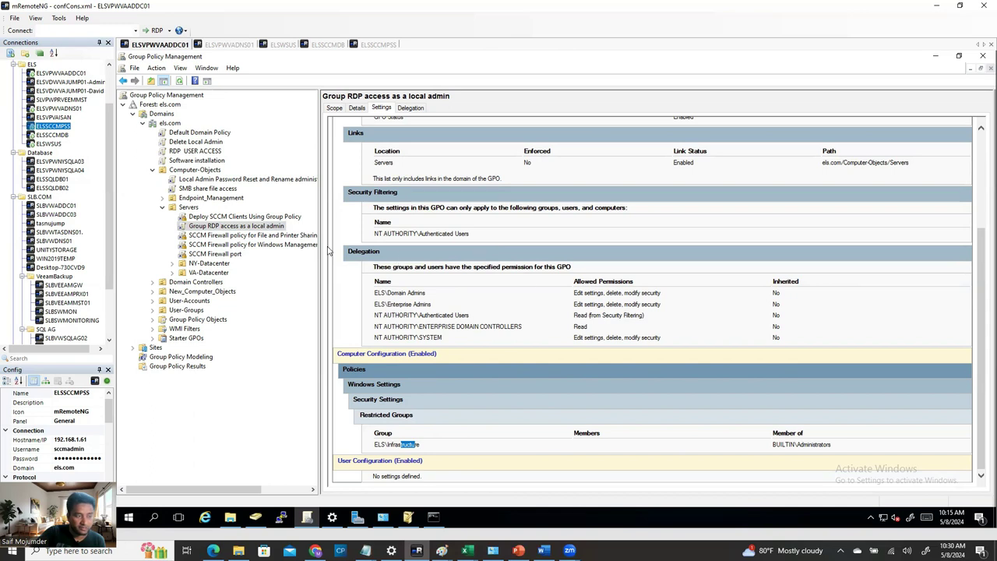
{"action": "left_click", "coordinate": [486, 445]}
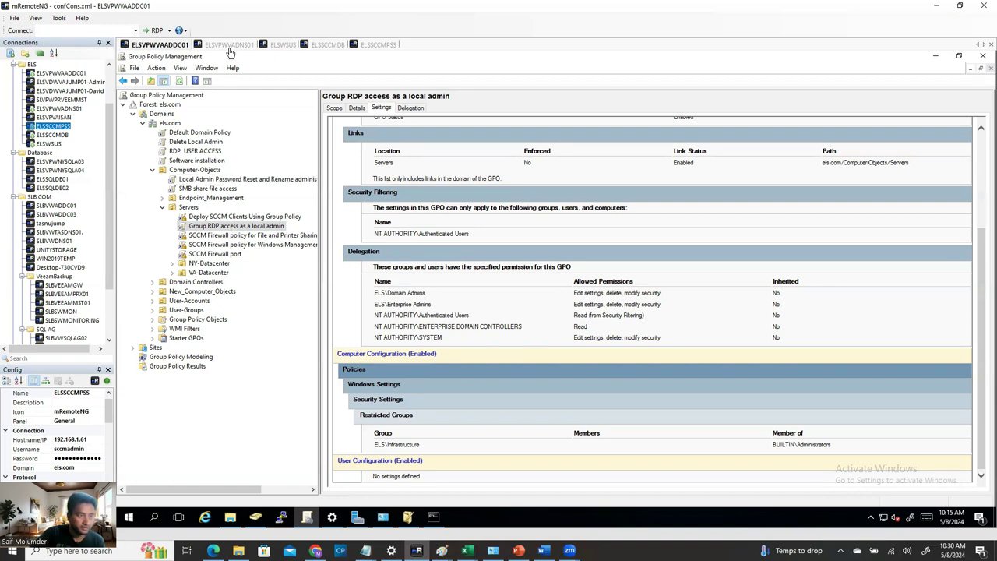
- Return to the ELSSCCMDB session and close the Administrators group properties and Computer Management
{"action": "left_click", "coordinate": [282, 44]}
{"action": "left_click", "coordinate": [327, 45]}
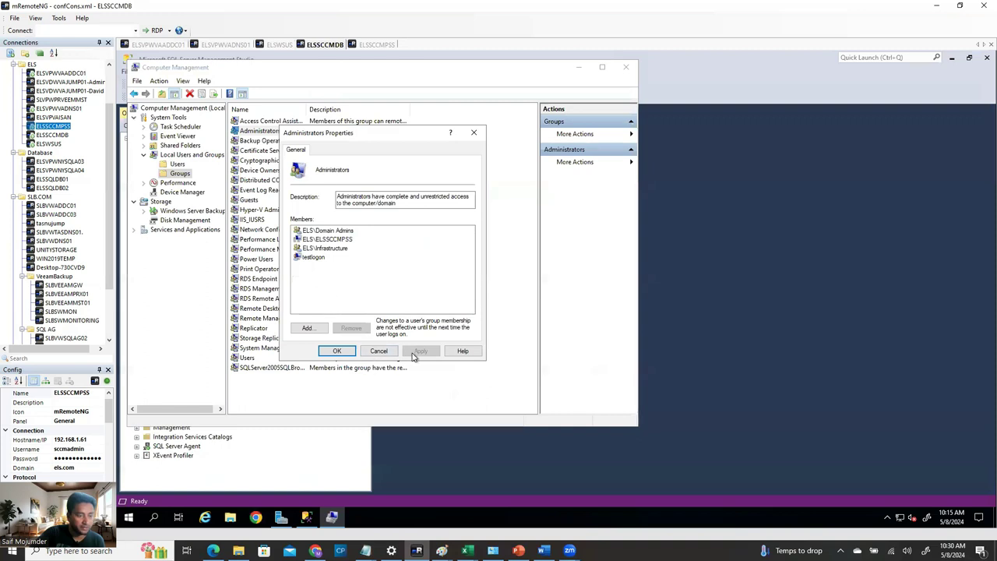
{"action": "left_click", "coordinate": [379, 351]}
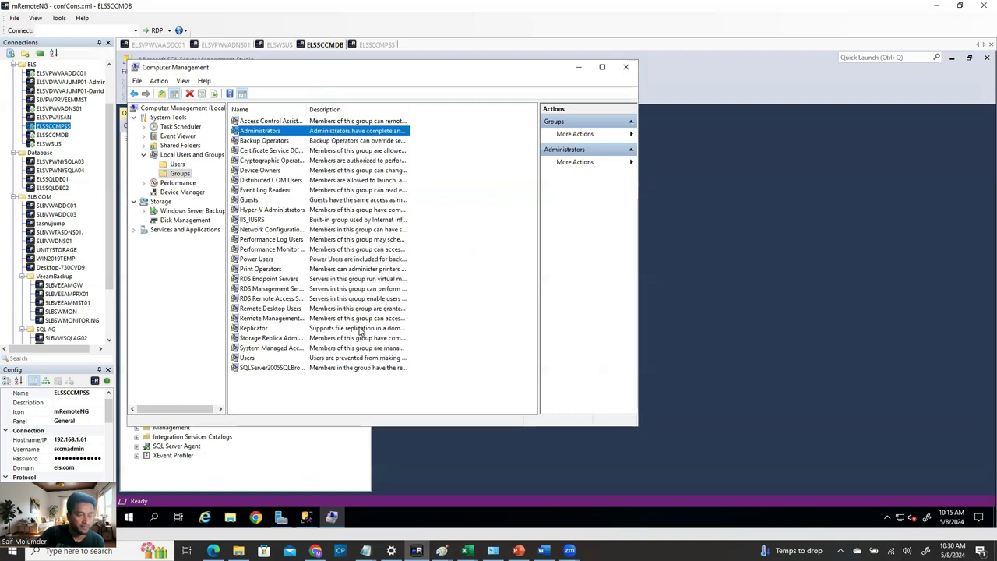
{"action": "left_click", "coordinate": [625, 67]}
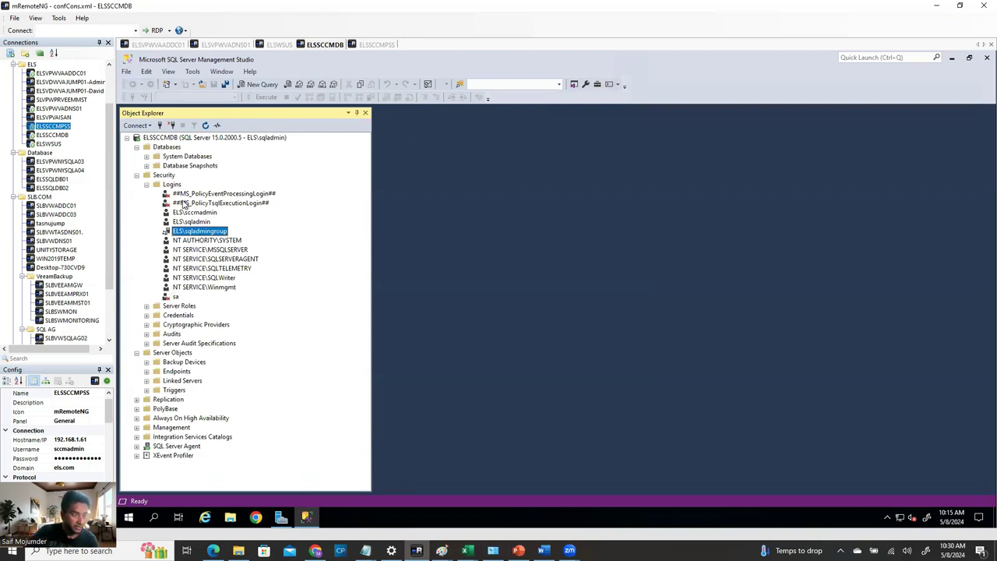
- Show the memory options in the ELSSCCMDB SQL Server instance's properties and select the minimum server memory value
{"action": "right_click", "coordinate": [183, 138]}
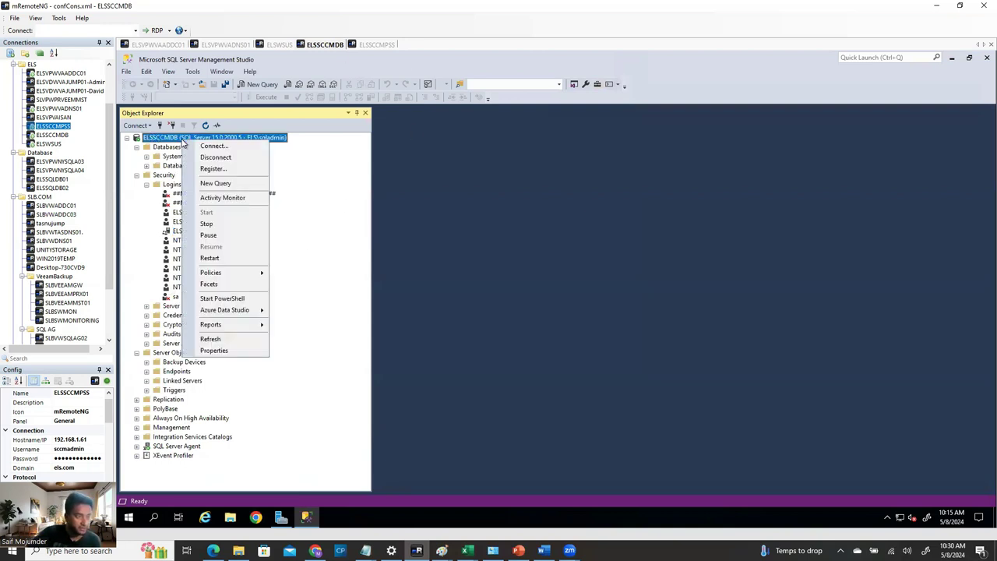
{"action": "left_click", "coordinate": [215, 350]}
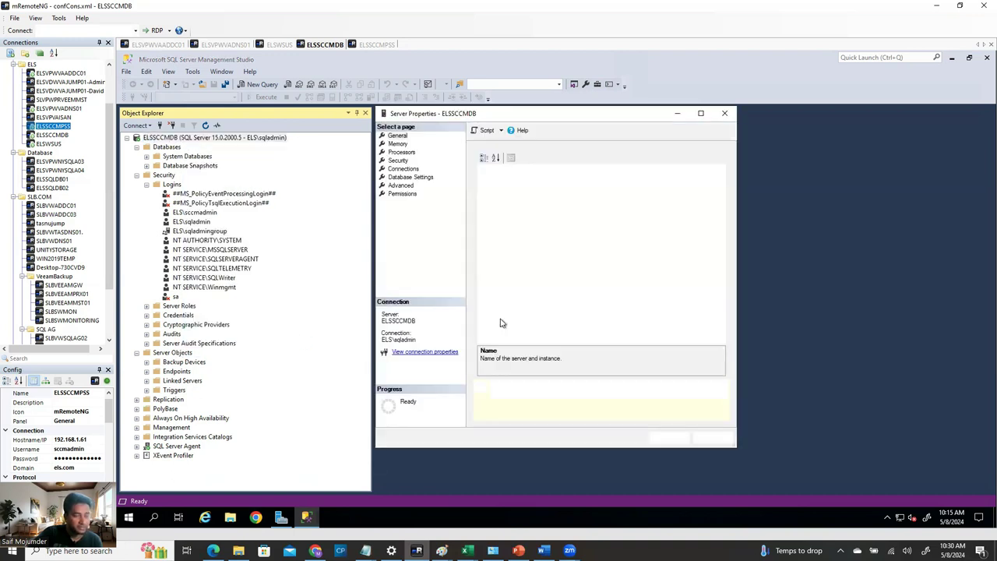
{"action": "left_click", "coordinate": [397, 144]}
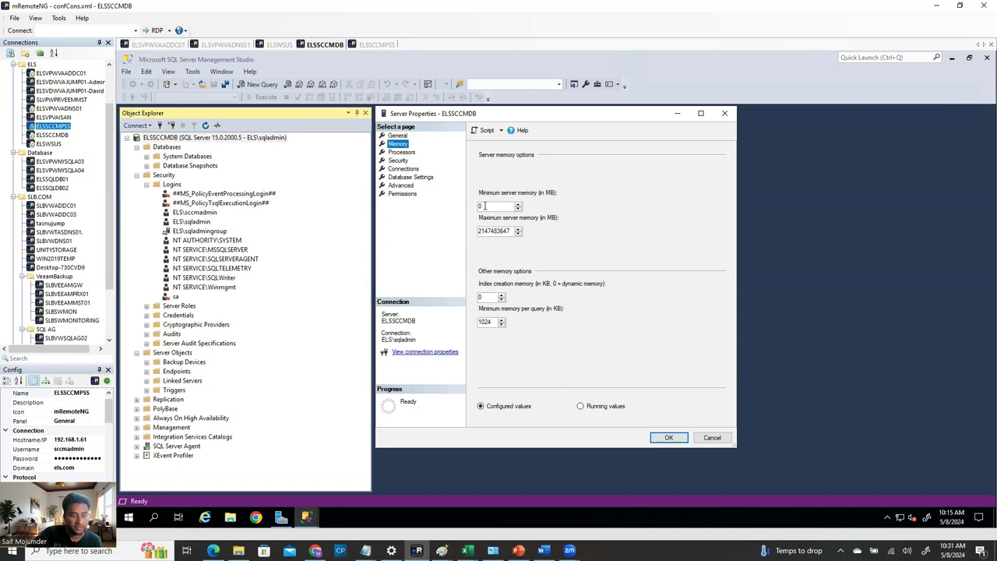
{"action": "double_click", "coordinate": [484, 205]}
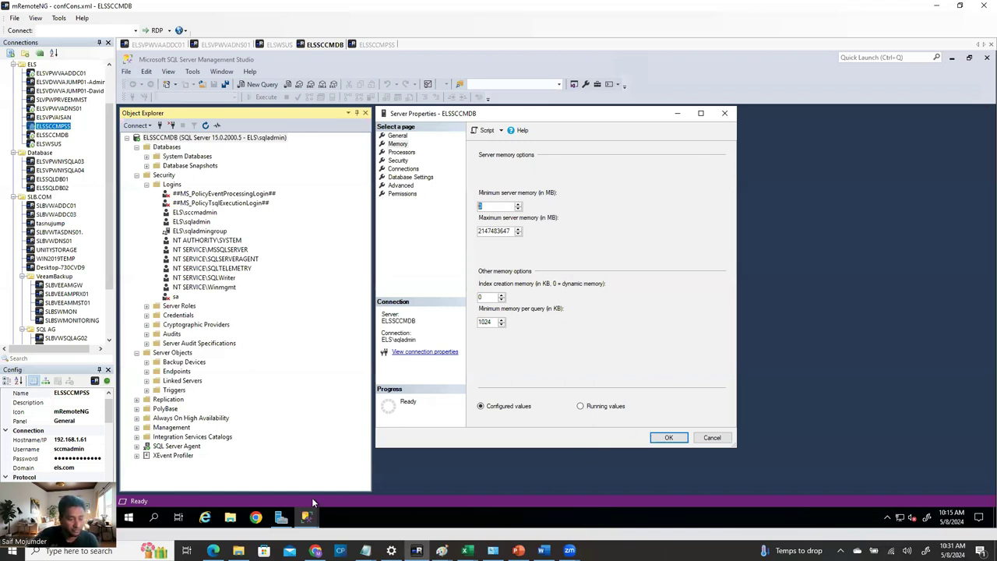
- Open Calculator on the local machine and bring it up beside the server's memory options
{"action": "left_click", "coordinate": [156, 518]}
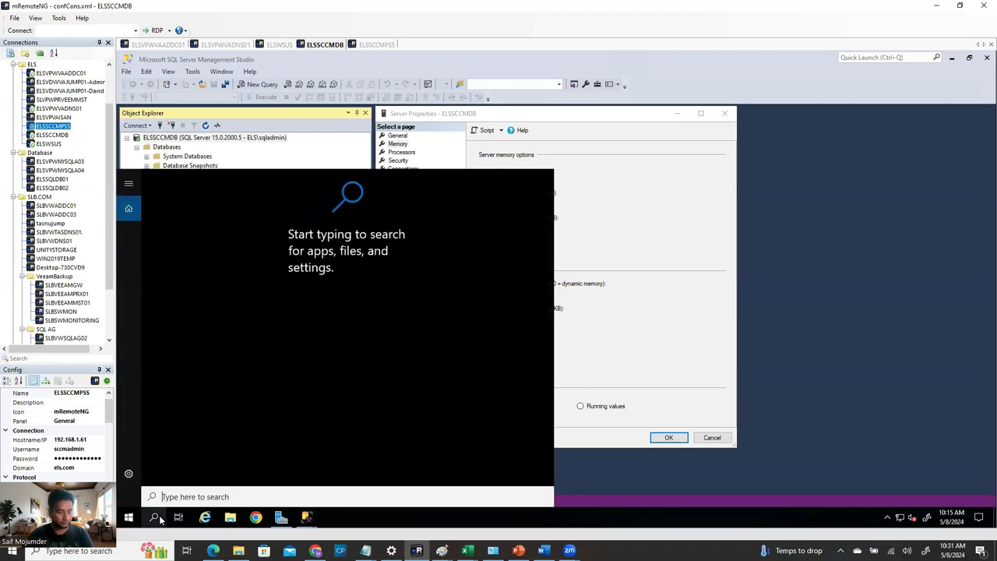
{"action": "left_click", "coordinate": [78, 550]}
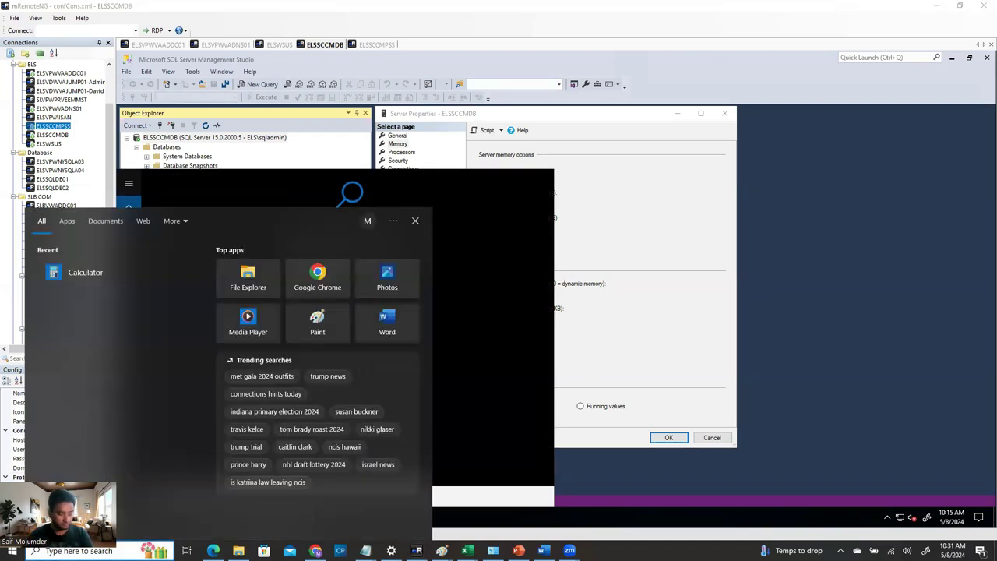
{"action": "type", "text": "cal"}
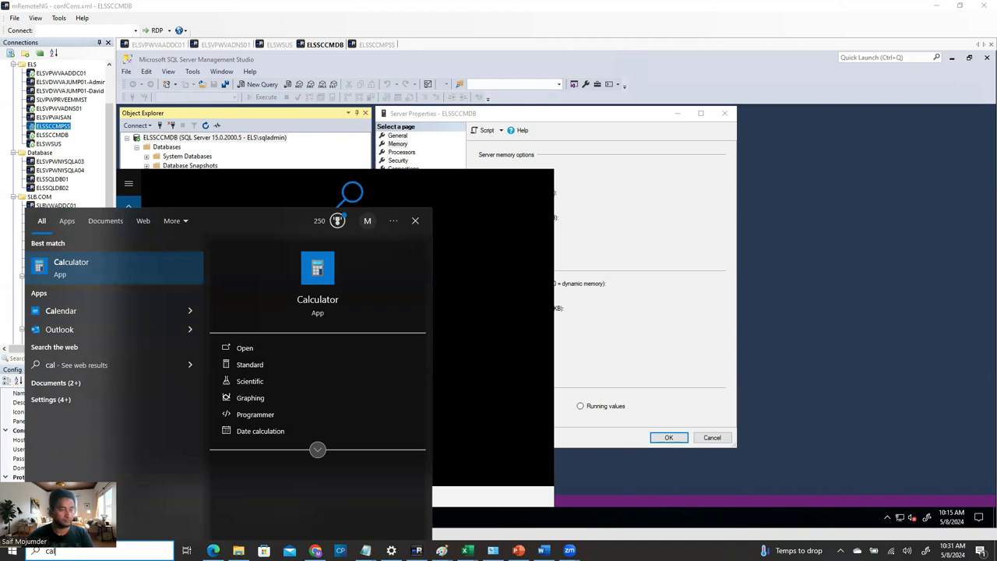
{"action": "left_click", "coordinate": [106, 268]}
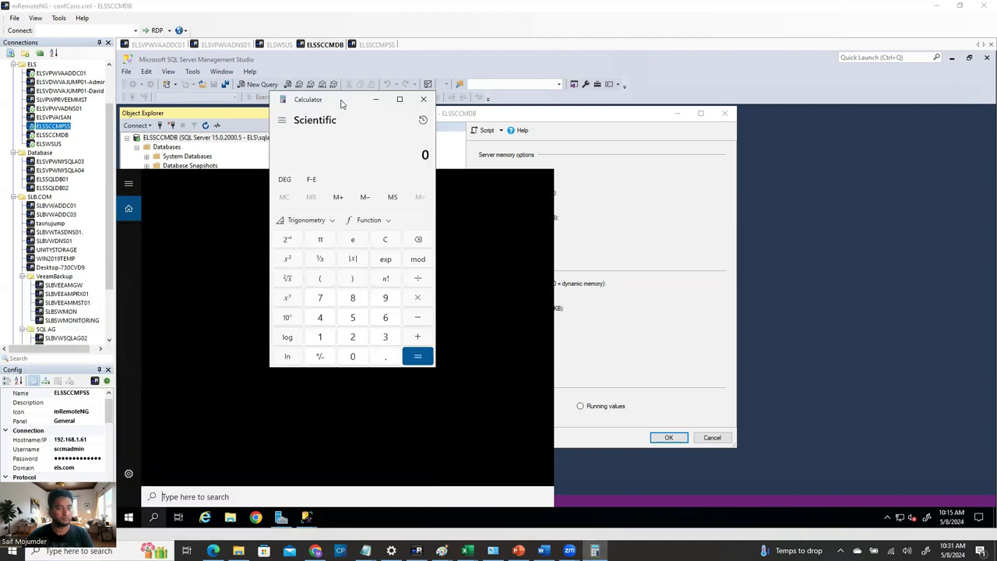
{"action": "left_click", "coordinate": [589, 216]}
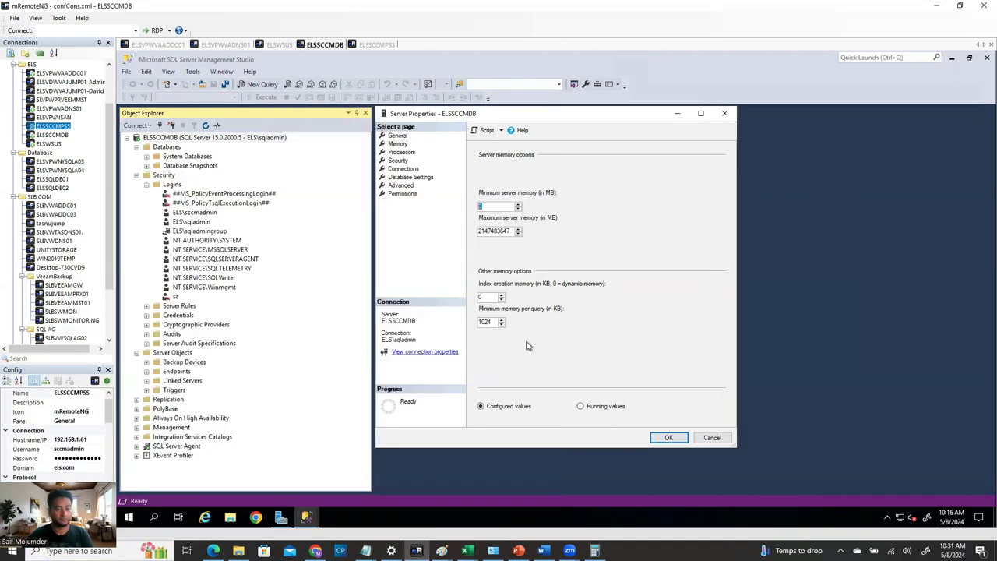
{"action": "left_click", "coordinate": [594, 551]}
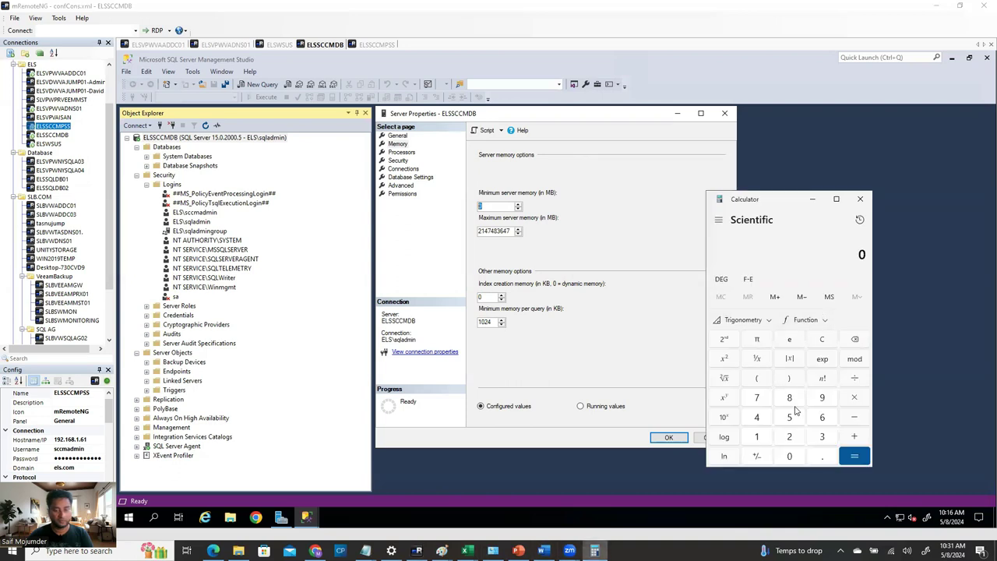
- Calculate 1024 × 8 to convert 8 GB of minimum server memory into megabytes
{"action": "left_click", "coordinate": [757, 438]}
{"action": "left_click", "coordinate": [789, 456]}
{"action": "left_click", "coordinate": [789, 436]}
{"action": "left_click", "coordinate": [757, 418]}
{"action": "left_click", "coordinate": [855, 398]}
{"action": "left_click", "coordinate": [790, 398]}
{"action": "left_click", "coordinate": [858, 459]}
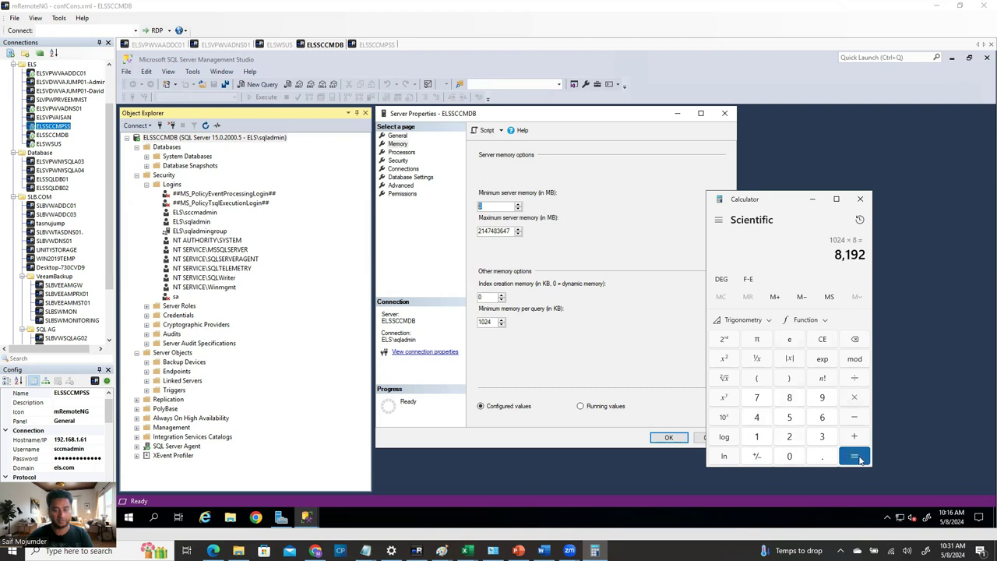
- Set the minimum server memory of ELSSCCMDB to 8192 MB
{"action": "left_click", "coordinate": [502, 206]}
{"action": "left_click_drag", "start_coordinate": [480, 206], "coordinate": [444, 204]}
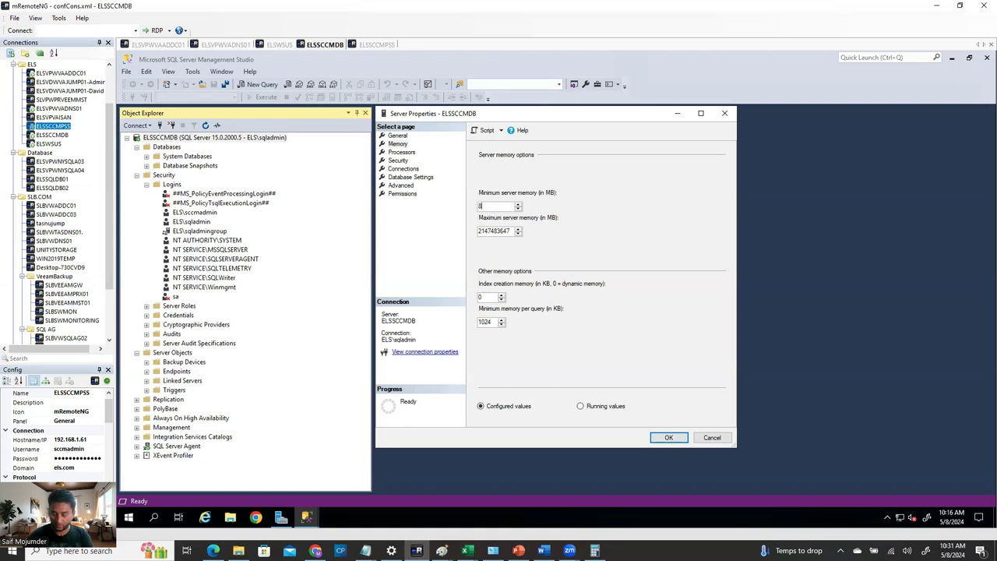
{"action": "type", "text": "8192"}
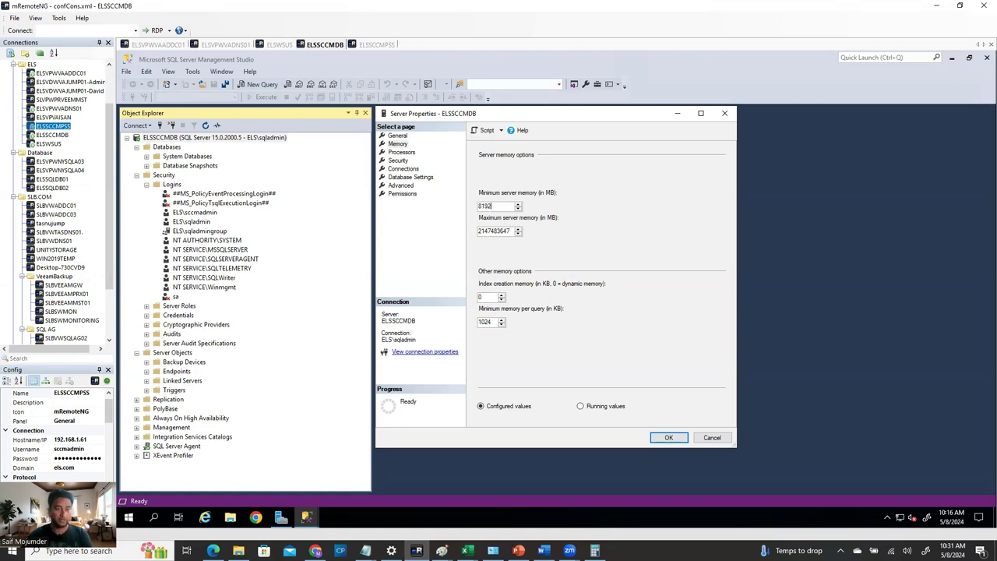
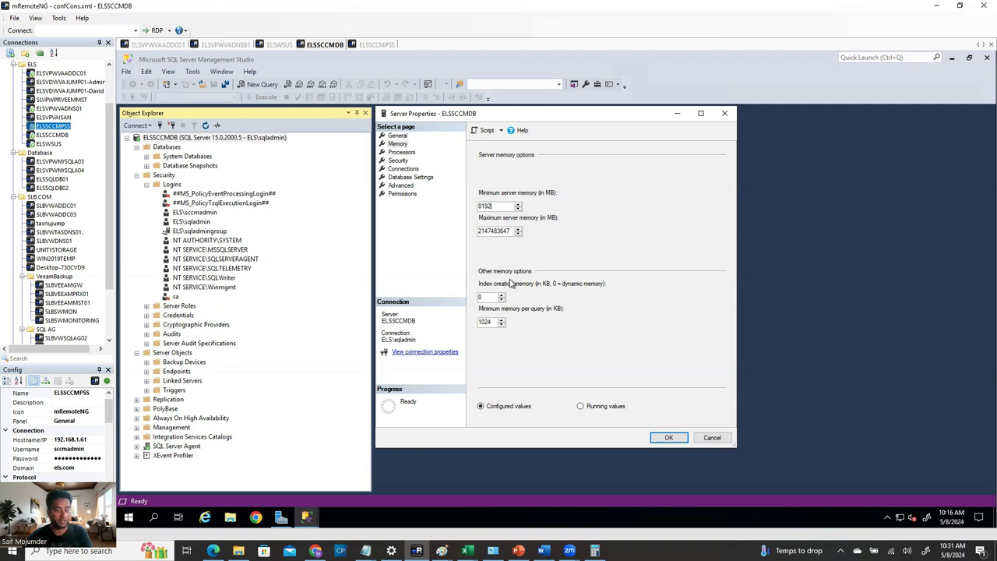
- Switch back to Calculator, clear the previous result and calculate 1024 × 28 for the maximum server memory in megabytes
{"action": "key", "text": "alt+Tab"}
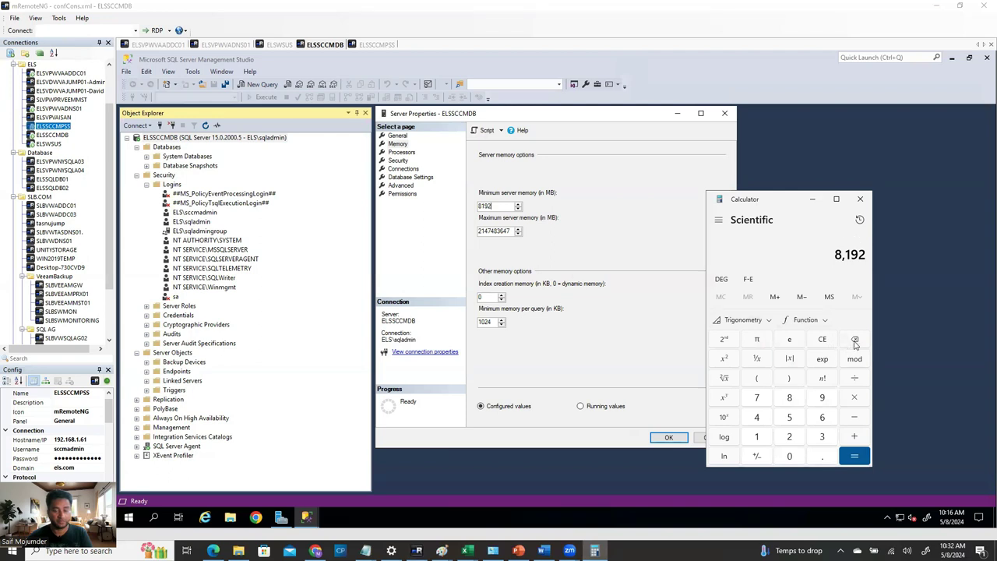
{"action": "left_click", "coordinate": [822, 339]}
{"action": "left_click", "coordinate": [759, 438]}
{"action": "left_click", "coordinate": [789, 455]}
{"action": "left_click", "coordinate": [789, 436]}
{"action": "left_click", "coordinate": [759, 418]}
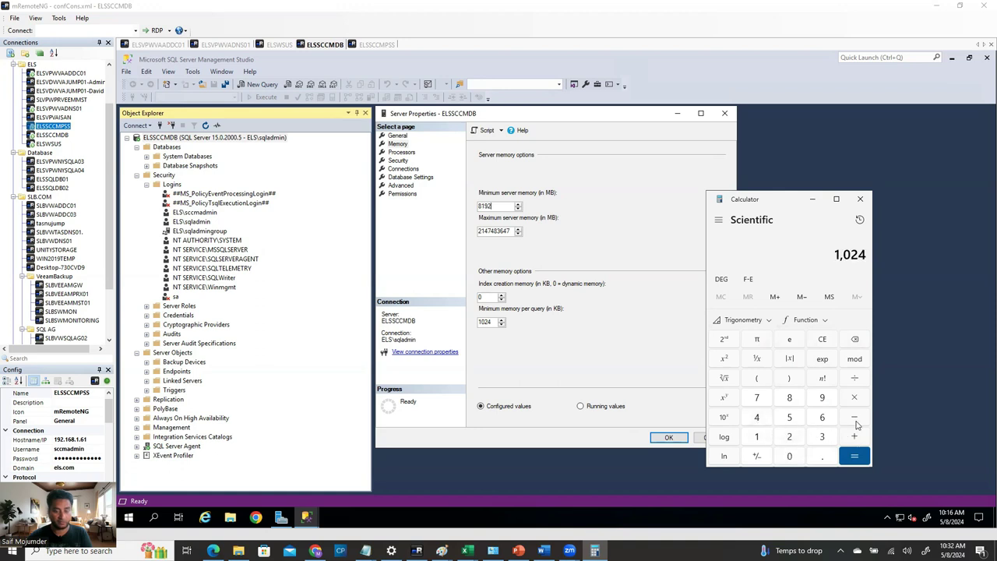
{"action": "left_click", "coordinate": [856, 399]}
{"action": "left_click", "coordinate": [789, 438]}
{"action": "left_click", "coordinate": [791, 399]}
{"action": "left_click", "coordinate": [853, 455]}
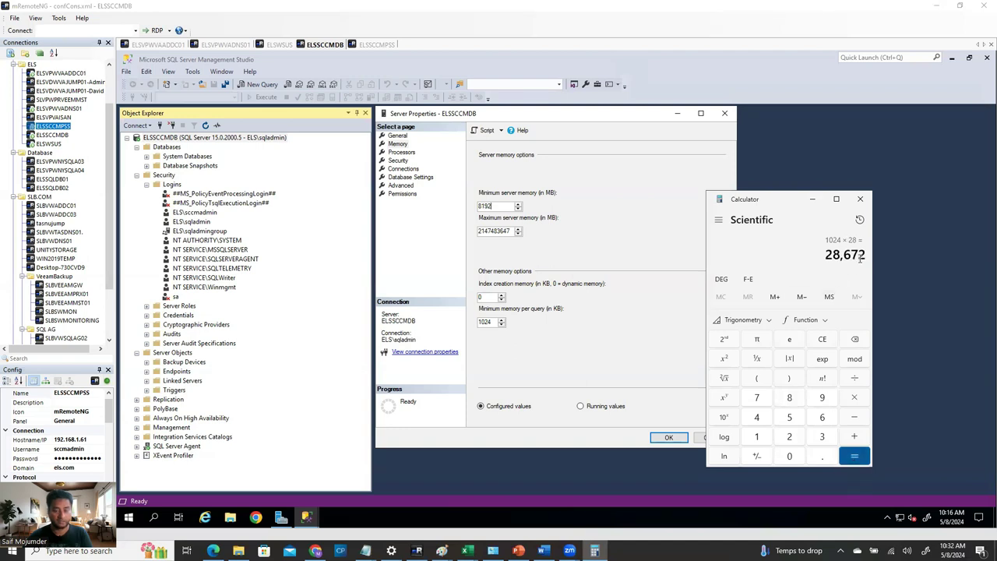
- Set the maximum server memory to 28672 MB and save the ELSSCCMDB server properties
{"action": "left_click", "coordinate": [511, 232]}
{"action": "left_click_drag", "start_coordinate": [511, 232], "coordinate": [421, 235]}
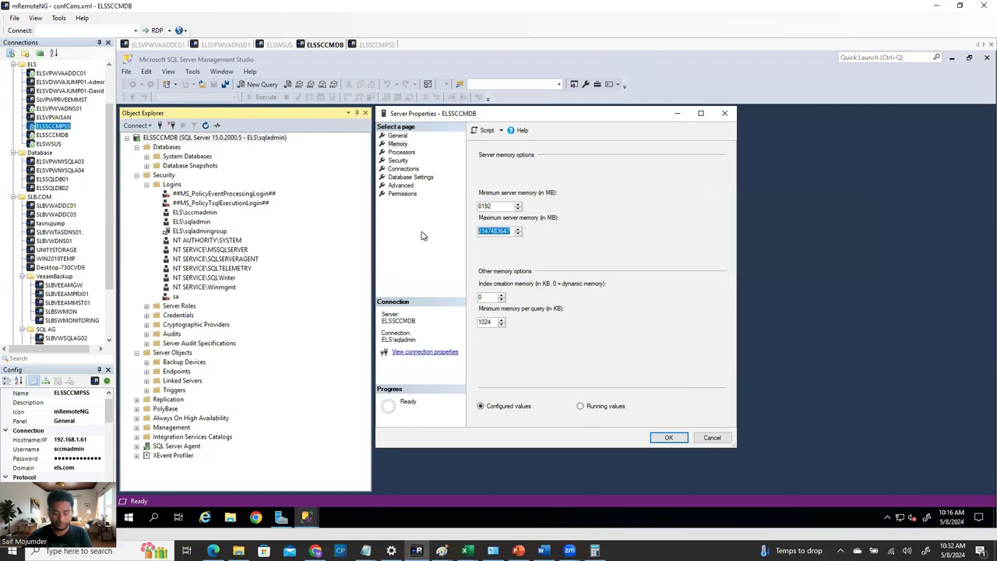
{"action": "type", "text": "28672"}
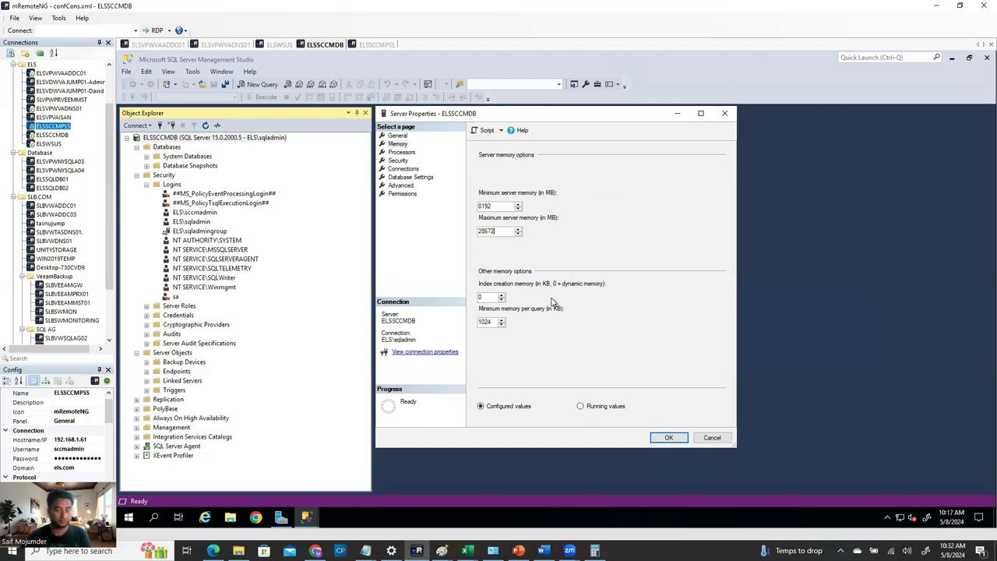
{"action": "left_click", "coordinate": [668, 437]}
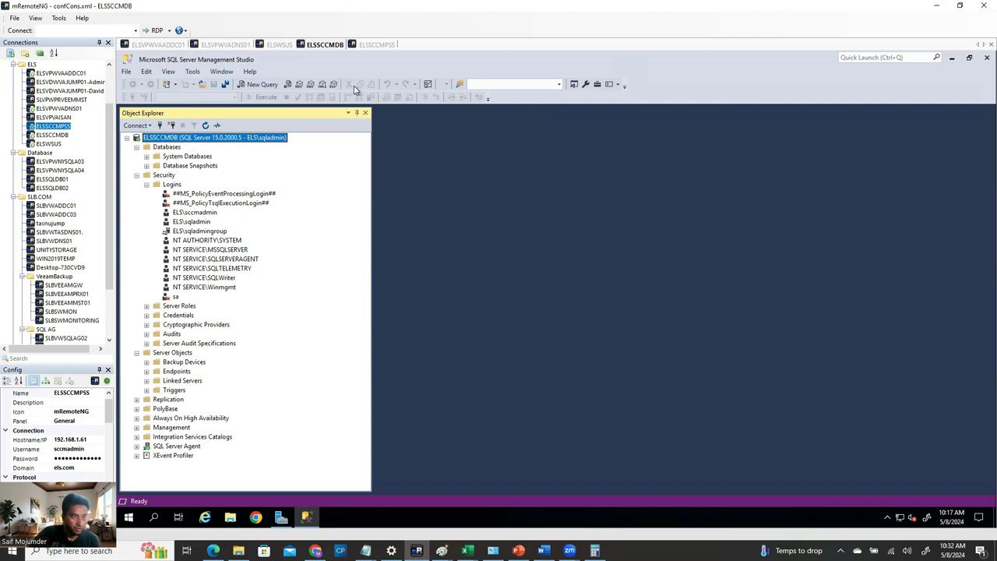
- Switch to the ELSSCCMPSS session, minimize Server Manager, and move the copy progress window off the Data (E:) folder list
{"action": "left_click", "coordinate": [382, 45]}
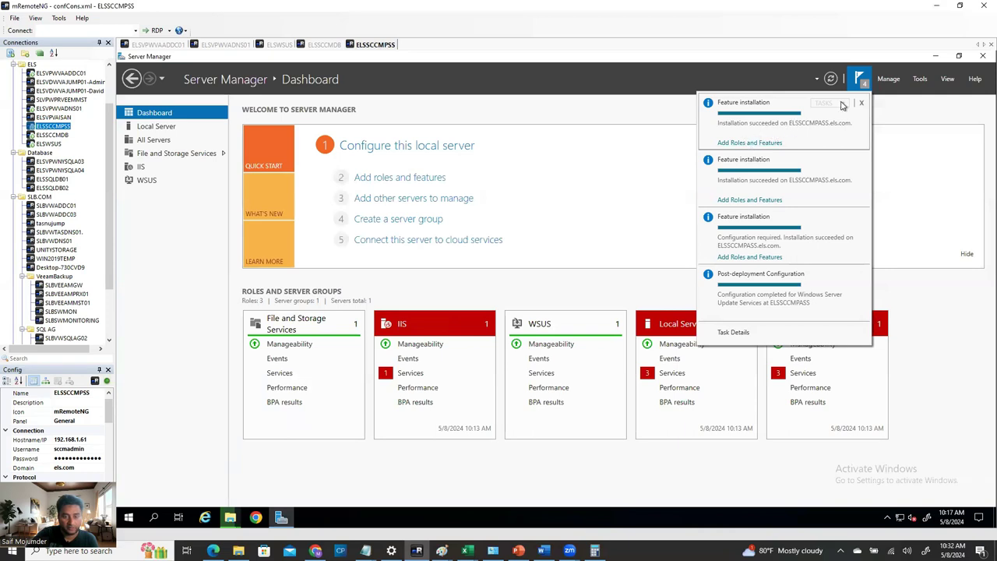
{"action": "left_click", "coordinate": [574, 172]}
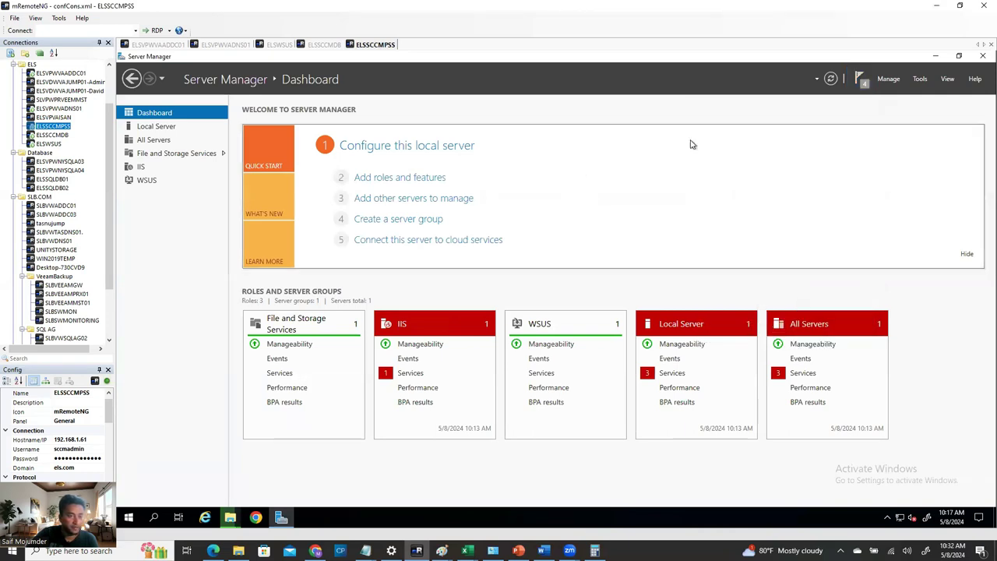
{"action": "left_click", "coordinate": [939, 60]}
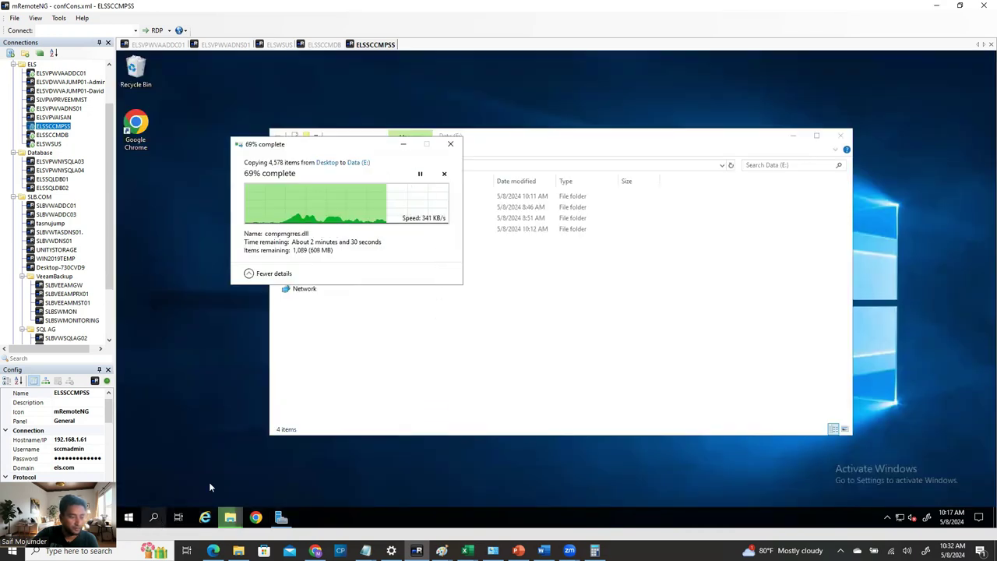
{"action": "left_click_drag", "start_coordinate": [352, 146], "coordinate": [656, 218]}
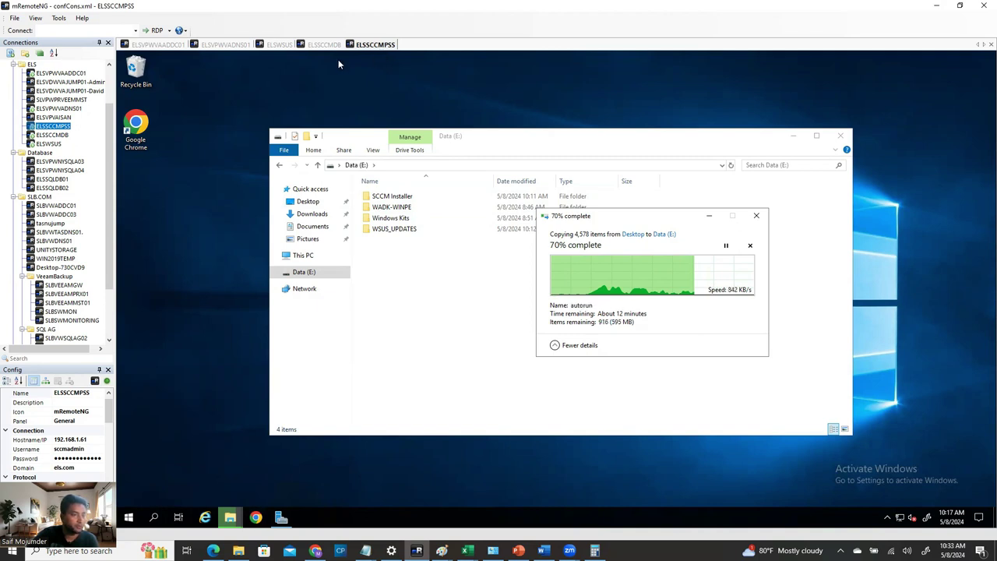
- Open Internet Information Services (IIS) Manager on ELSSCCMPSS and display the server's application pools
{"action": "left_click", "coordinate": [155, 517]}
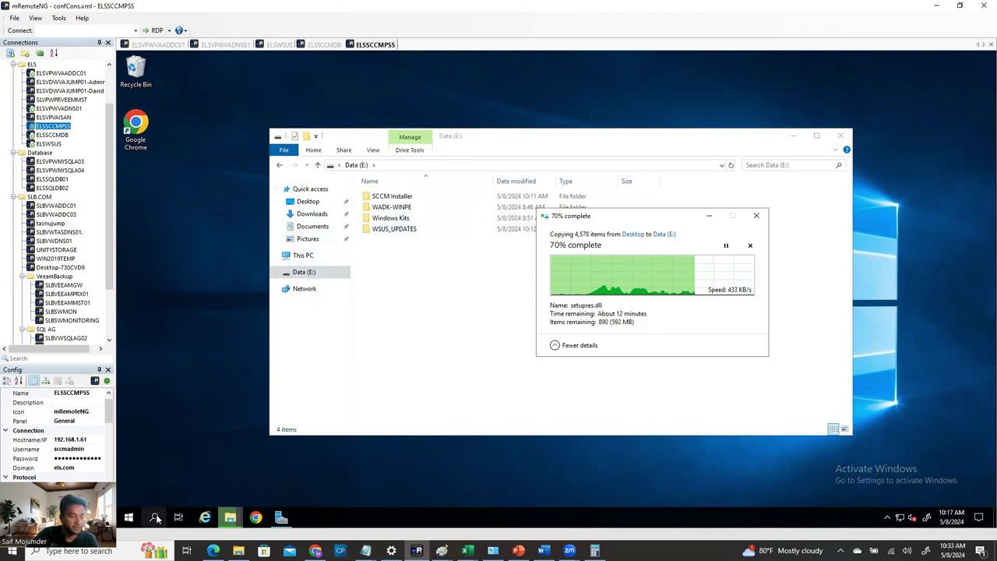
{"action": "type", "text": "iis"}
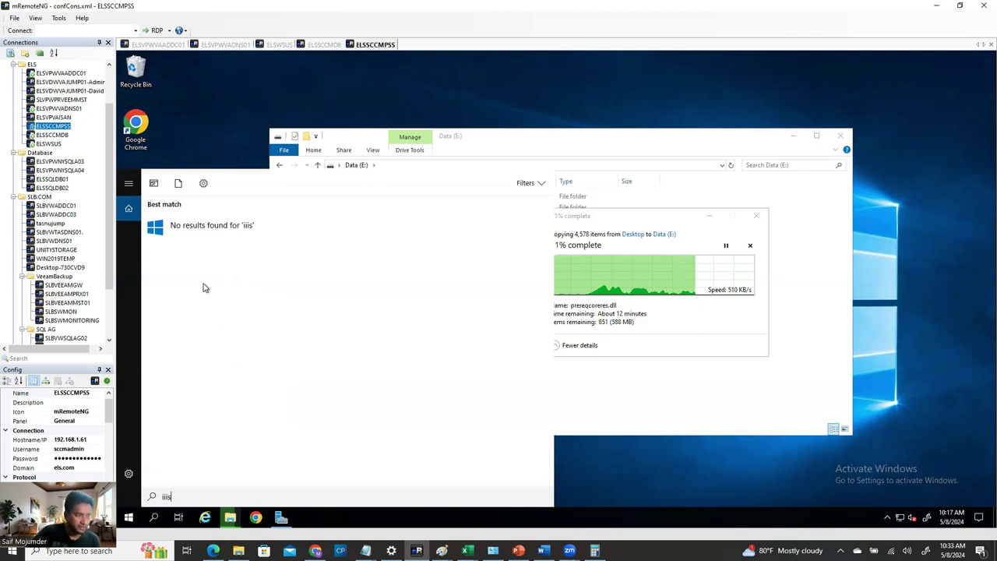
{"action": "left_click", "coordinate": [129, 517]}
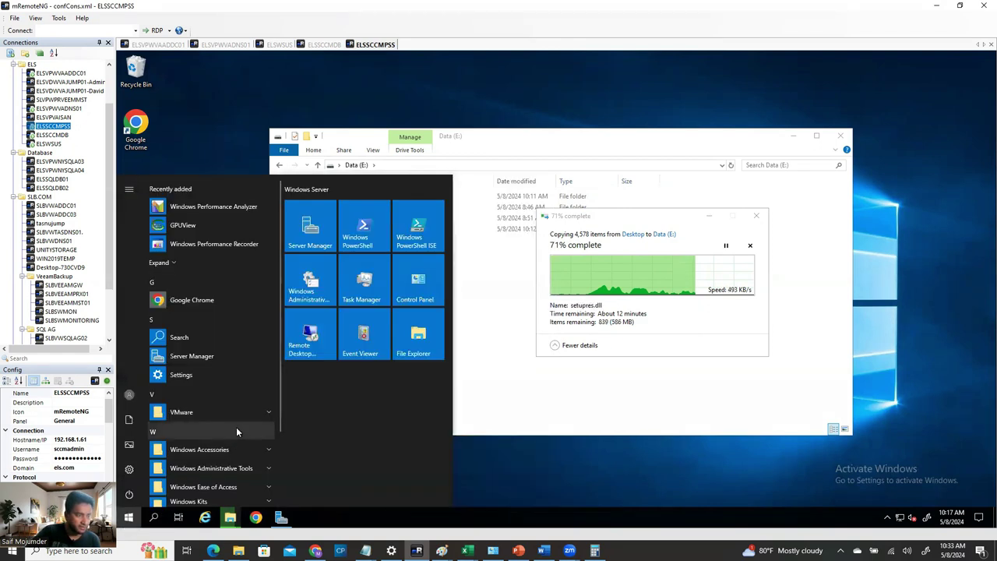
{"action": "scroll", "coordinate": [235, 426], "scroll_direction": "down", "scroll_amount": 3}
{"action": "left_click", "coordinate": [236, 379]}
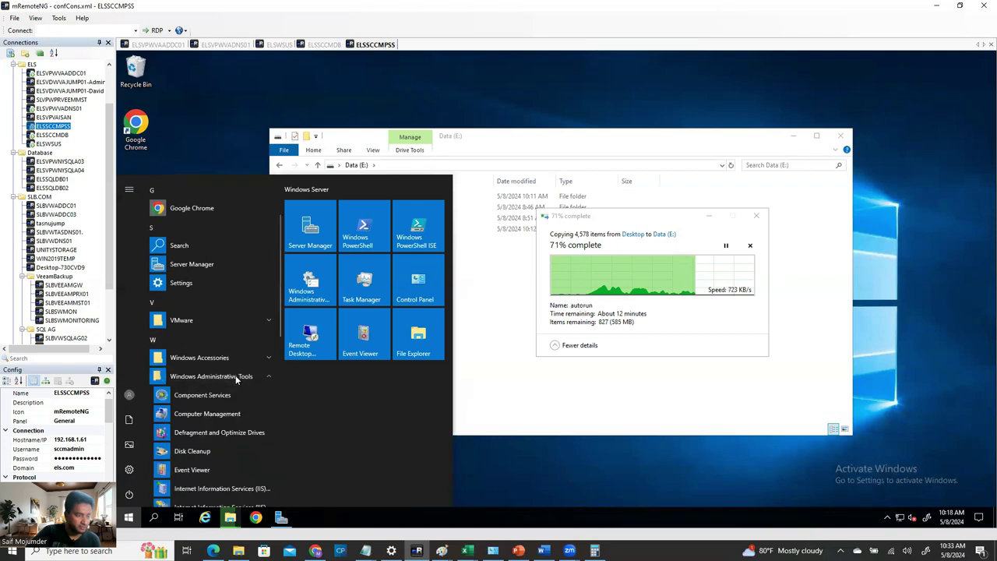
{"action": "scroll", "coordinate": [225, 427], "scroll_direction": "down", "scroll_amount": 5}
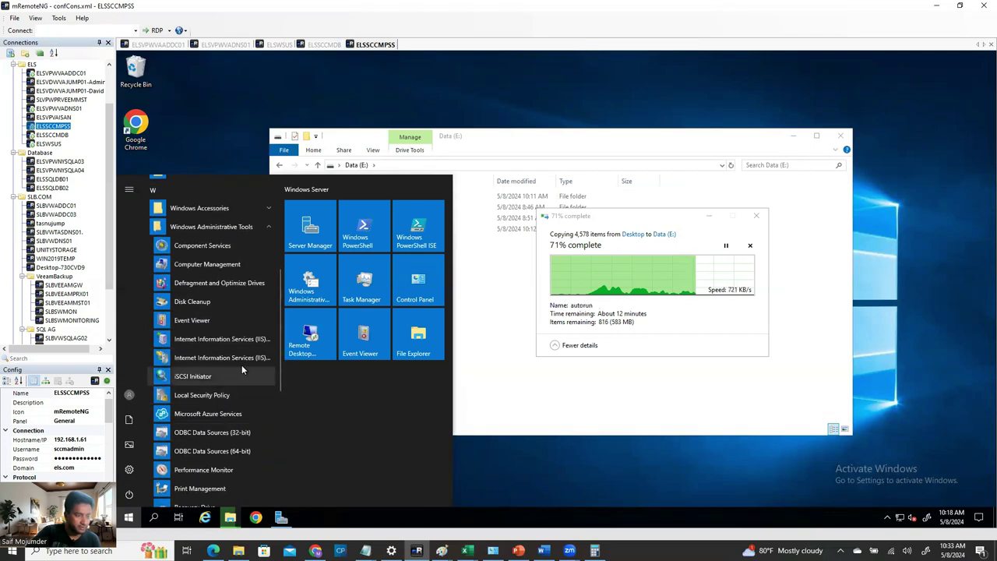
{"action": "left_click", "coordinate": [233, 358]}
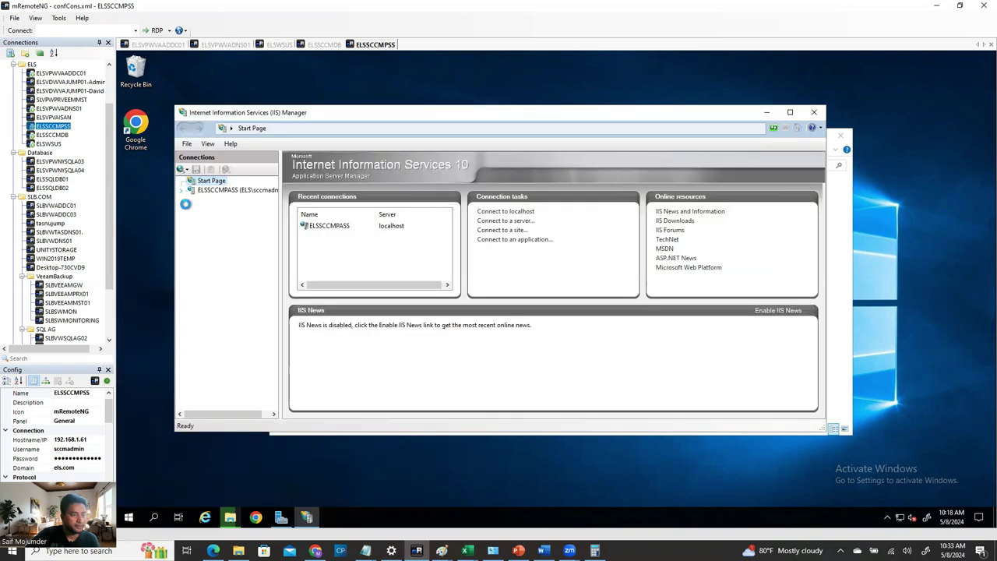
{"action": "double_click", "coordinate": [192, 191]}
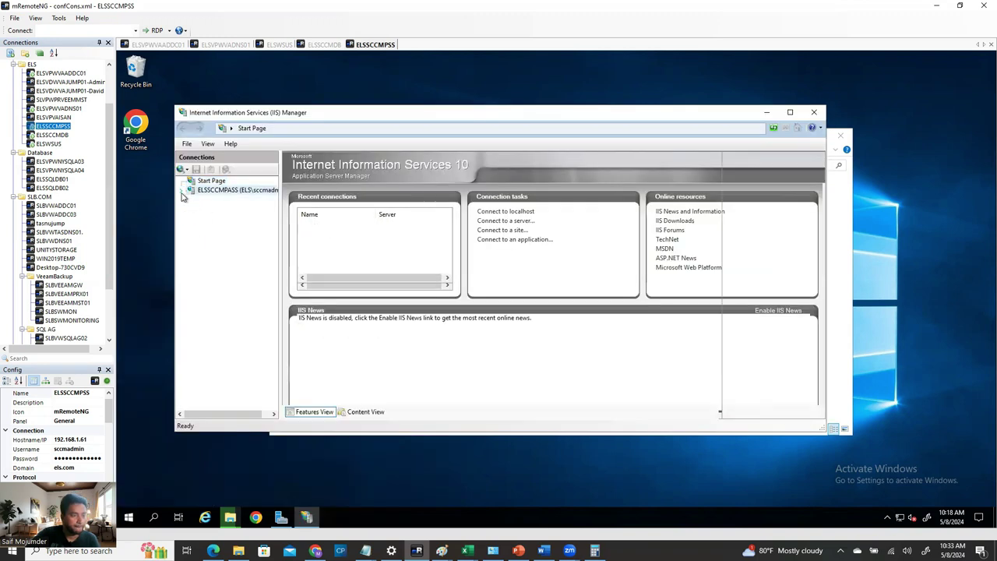
{"action": "left_click", "coordinate": [211, 201]}
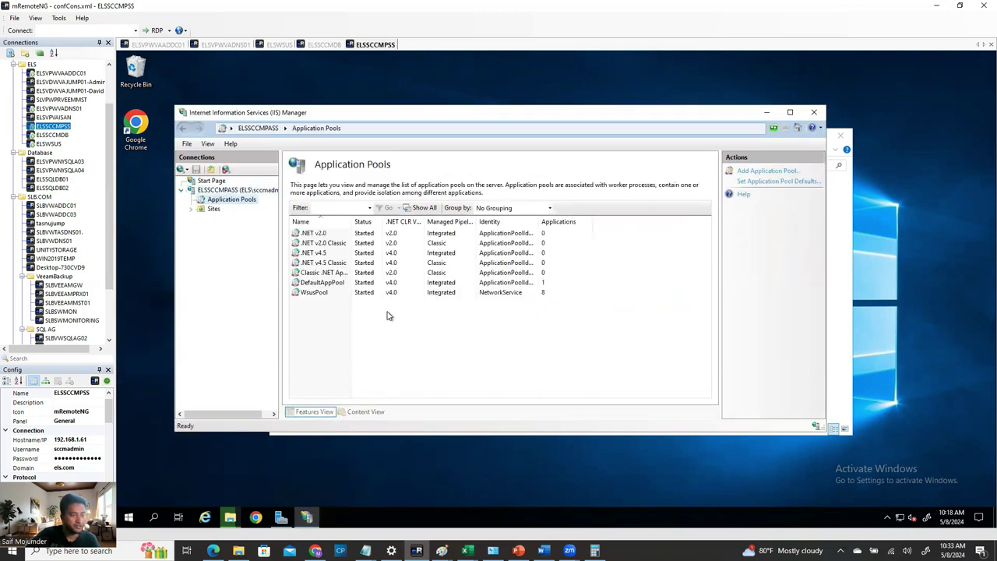
{"action": "left_click", "coordinate": [316, 293]}
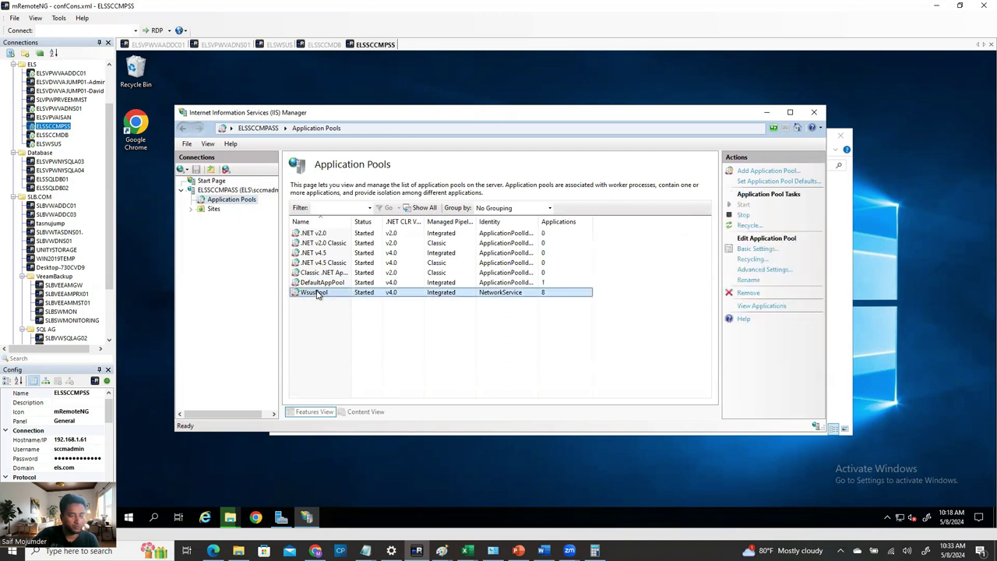
{"action": "double_click", "coordinate": [317, 293]}
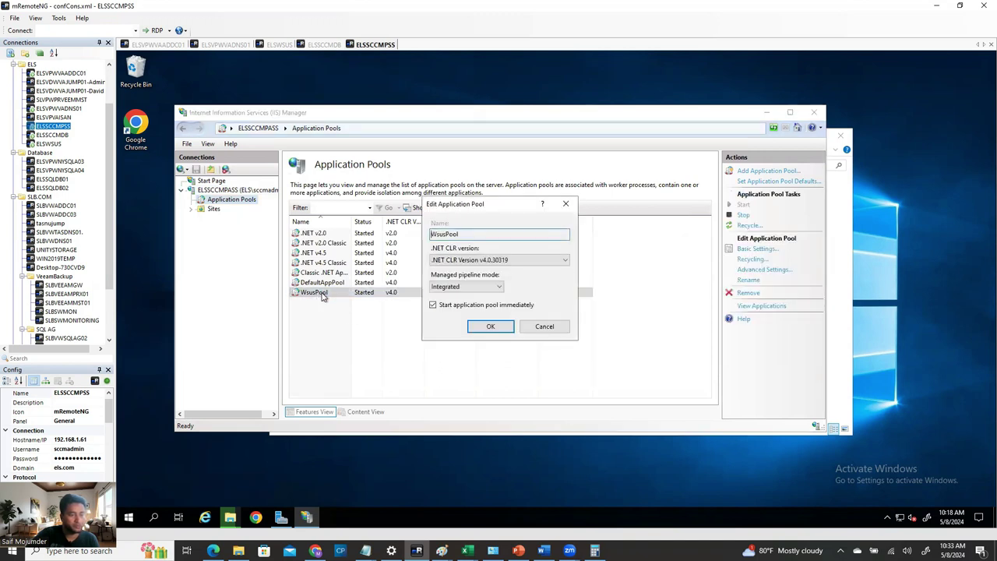
{"action": "left_click", "coordinate": [544, 326]}
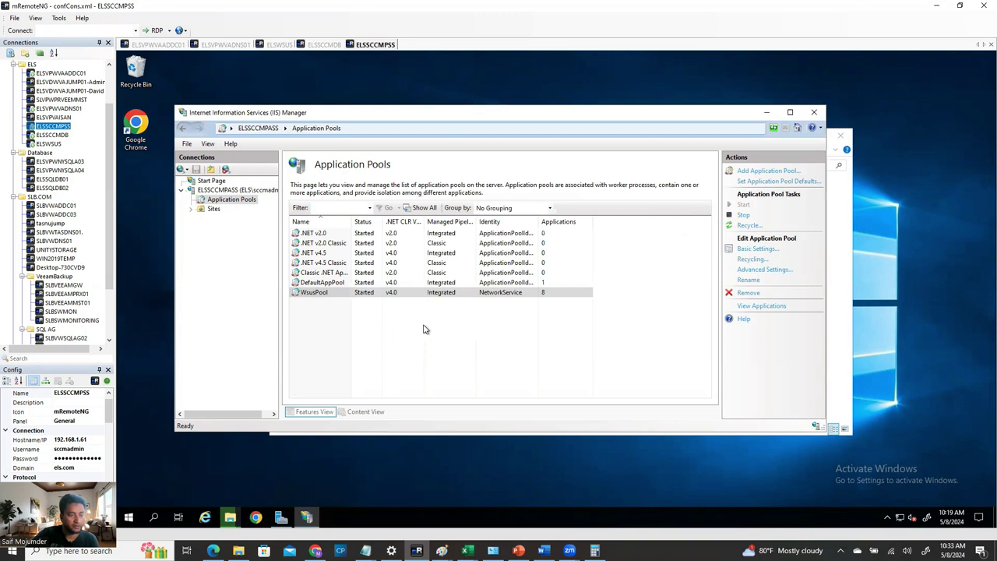
- Open the advanced settings of WsusPool and set its Queue Length to 2000
{"action": "right_click", "coordinate": [319, 295]}
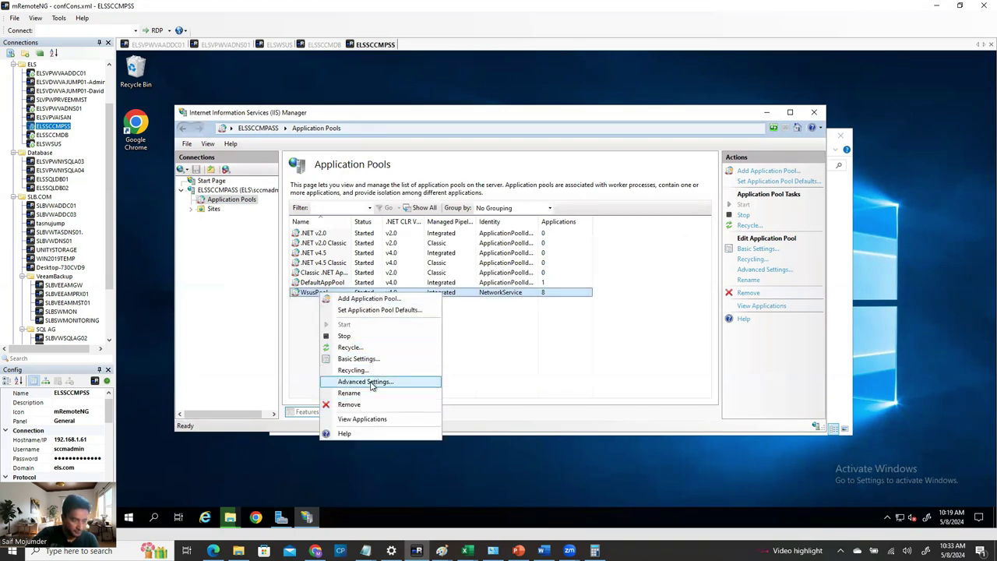
{"action": "left_click", "coordinate": [563, 369]}
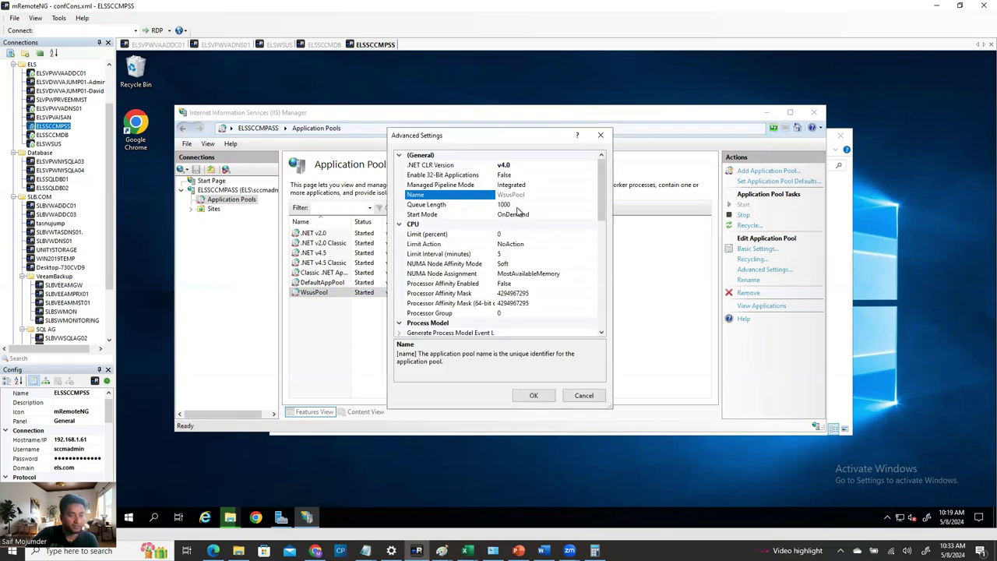
{"action": "left_click", "coordinate": [516, 204]}
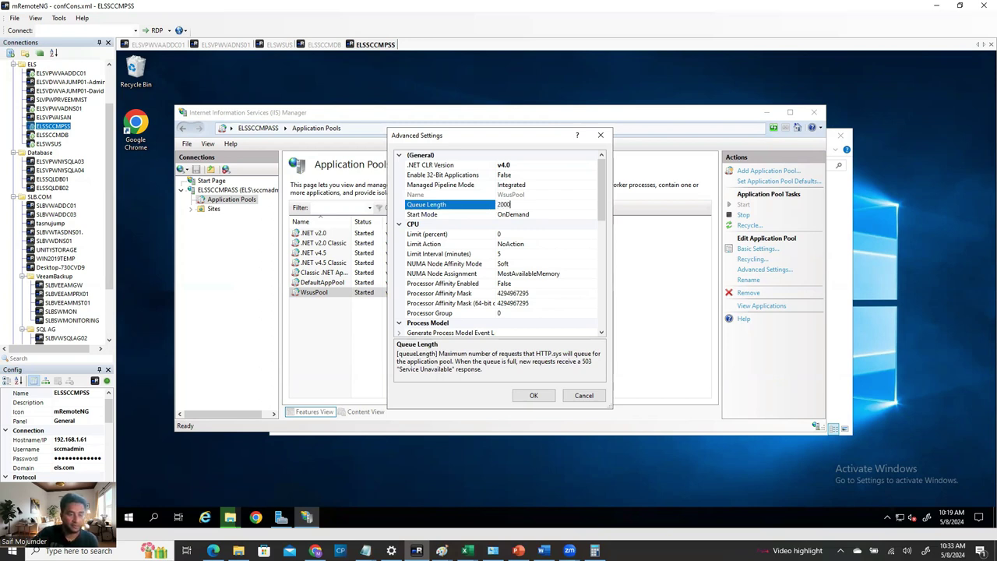
- Select WsusPool's Private Memory Limit (KB) setting, switch to Calculator and calculate 1843200 × 4 for the new limit
{"action": "left_click_drag", "start_coordinate": [596, 216], "coordinate": [601, 307]}
{"action": "left_click", "coordinate": [432, 284]}
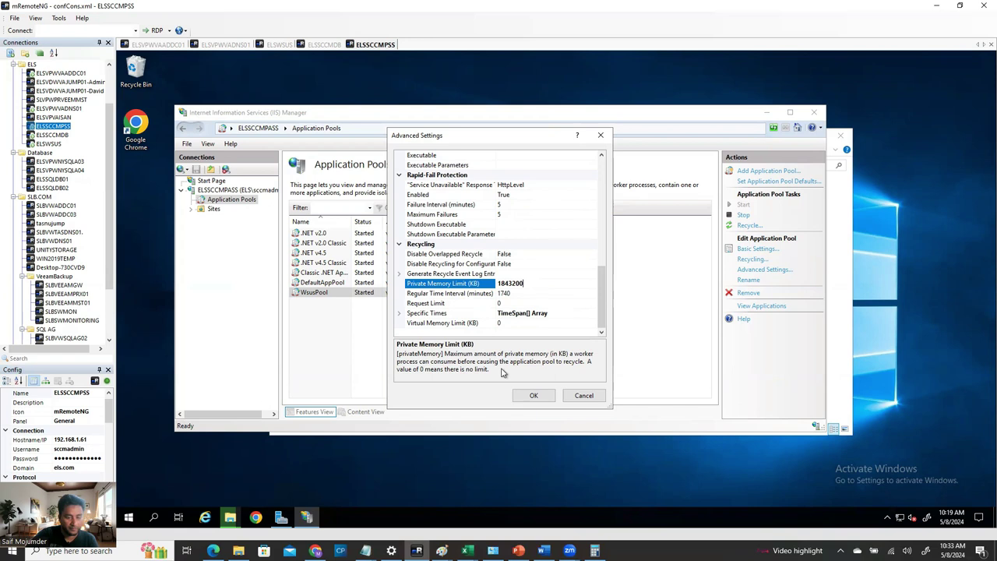
{"action": "left_click", "coordinate": [594, 550]}
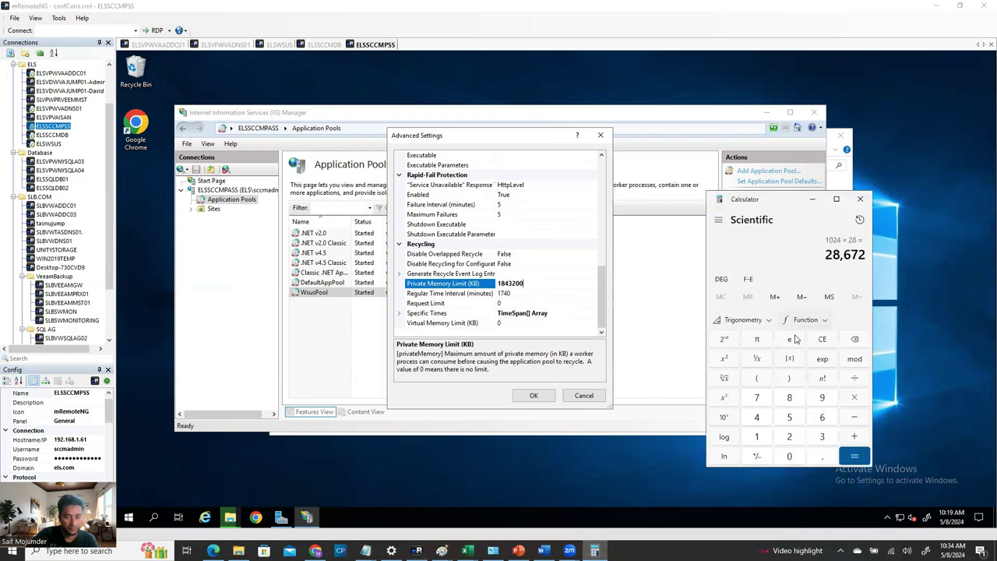
{"action": "left_click", "coordinate": [822, 339]}
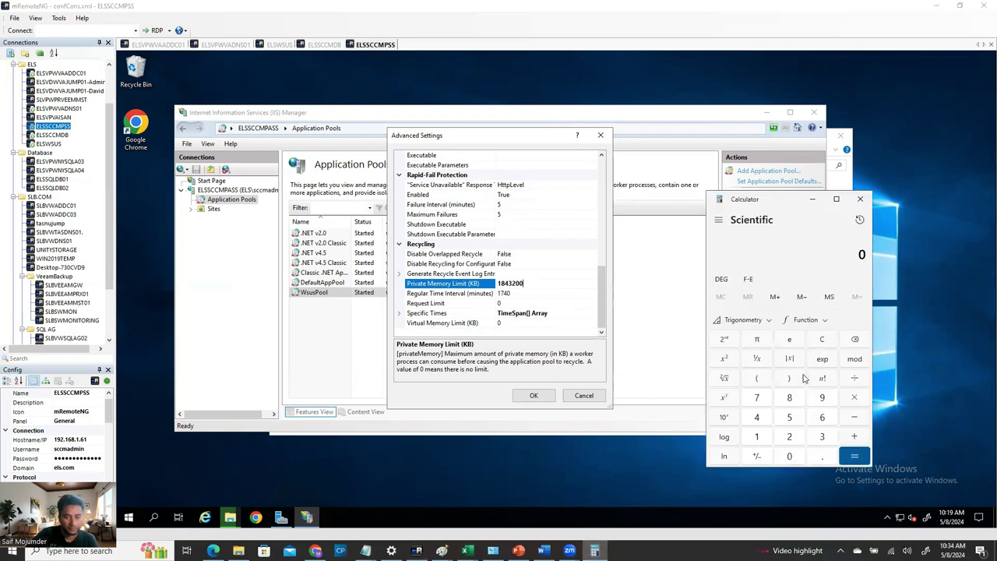
{"action": "left_click", "coordinate": [757, 437]}
{"action": "left_click", "coordinate": [762, 419]}
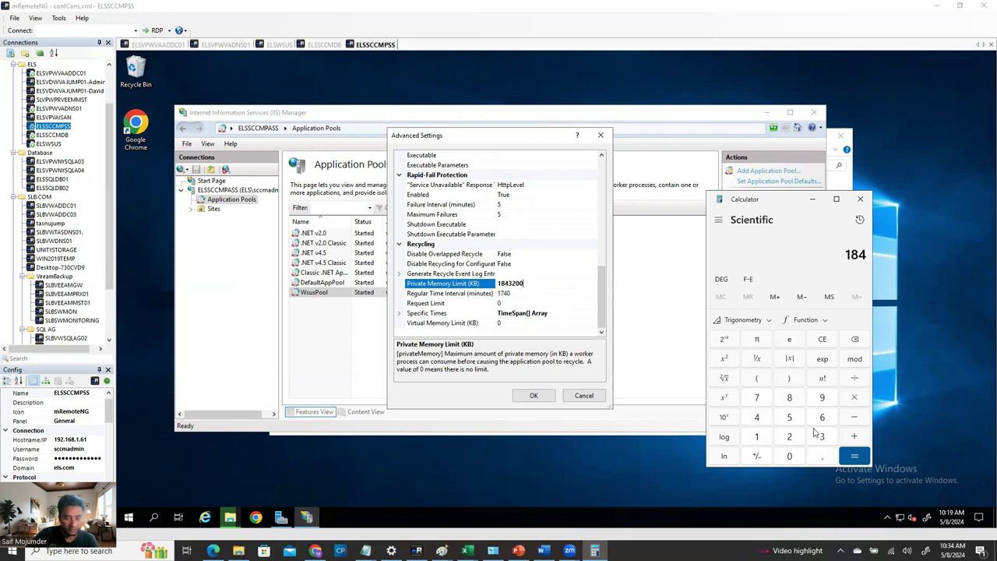
{"action": "left_click", "coordinate": [819, 438]}
{"action": "left_click", "coordinate": [788, 436]}
{"action": "left_click", "coordinate": [789, 457]}
{"action": "left_click", "coordinate": [789, 456]}
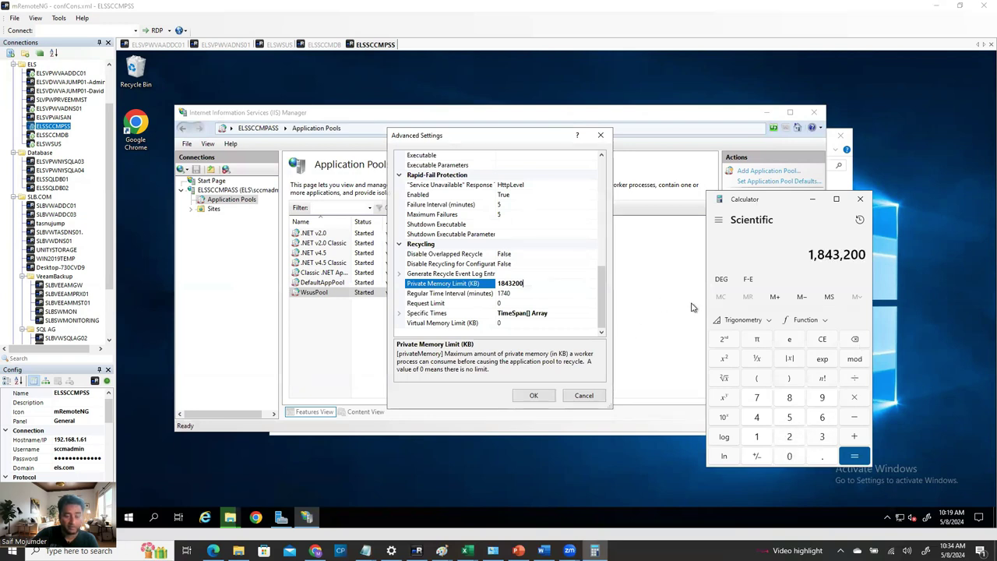
{"action": "left_click", "coordinate": [855, 397]}
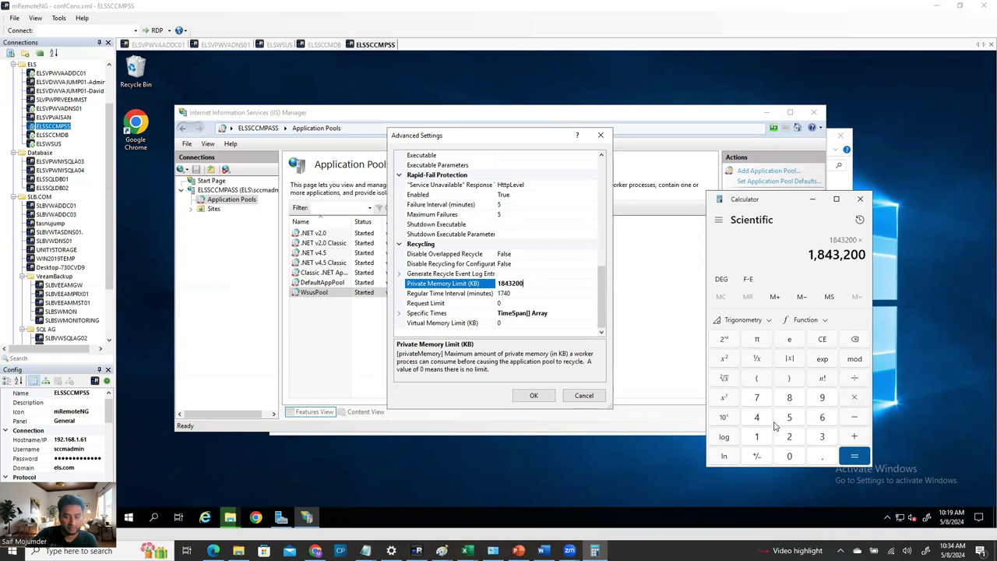
{"action": "left_click", "coordinate": [759, 418]}
{"action": "left_click", "coordinate": [854, 457]}
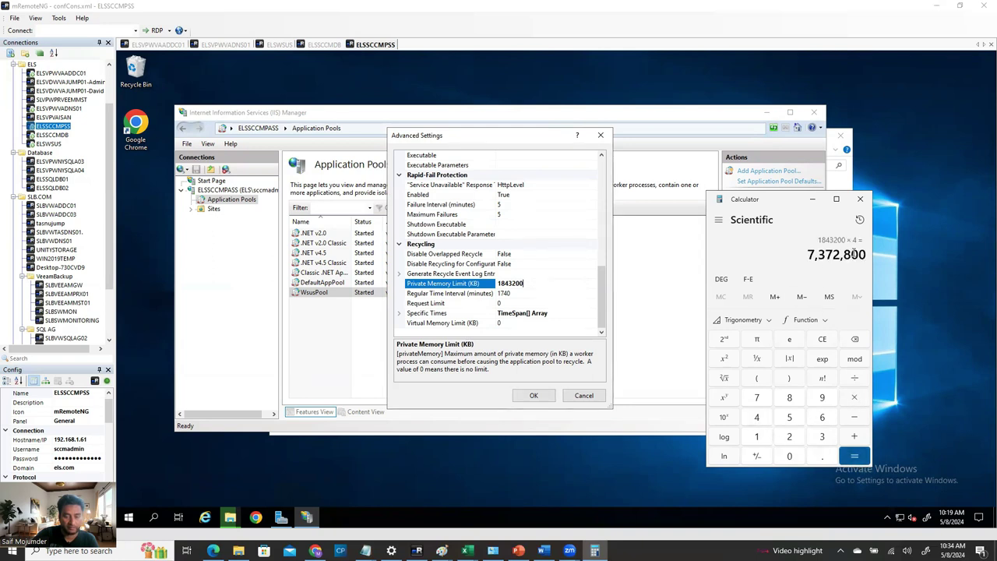
- Set WsusPool's Private Memory Limit to 7372800 KB, checking it against Calculator, save the advanced settings and close IIS Manager
{"action": "left_click", "coordinate": [427, 352]}
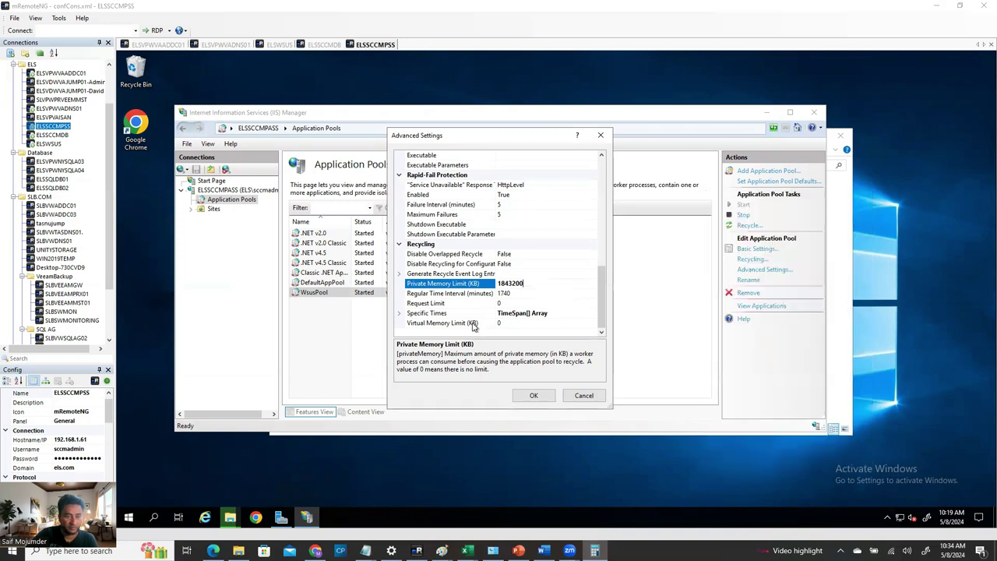
{"action": "double_click", "coordinate": [514, 282]}
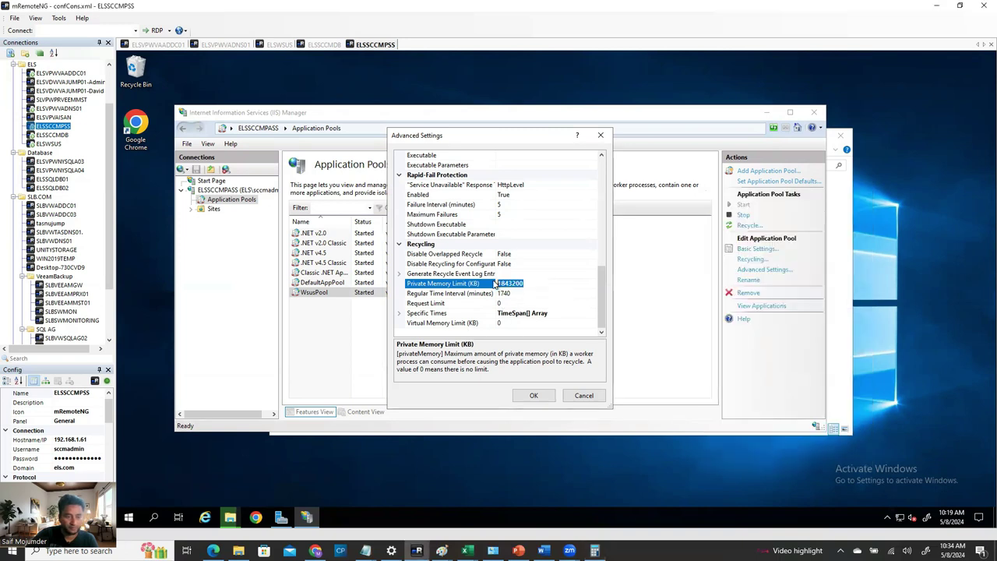
{"action": "type", "text": "73"}
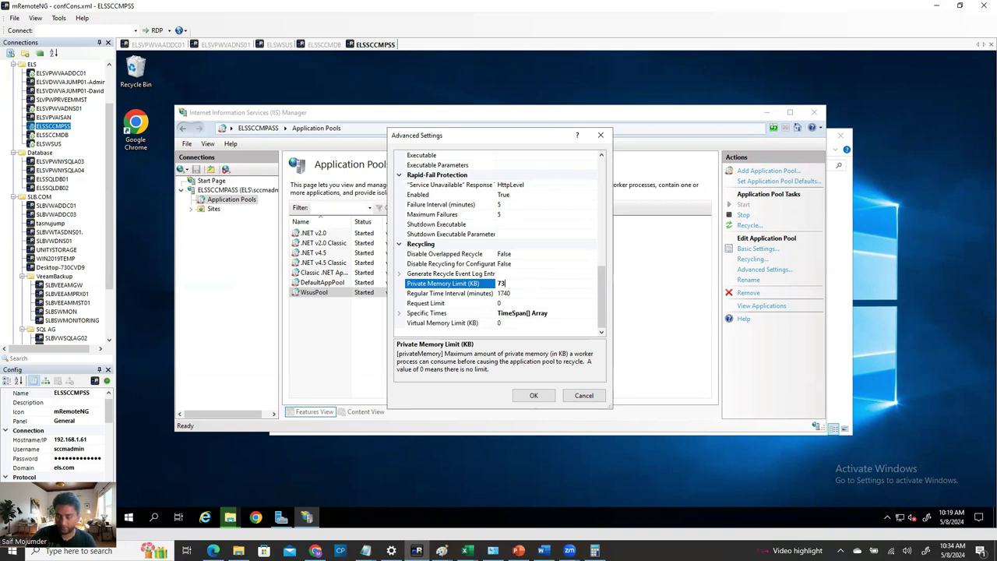
{"action": "type", "text": "72800"}
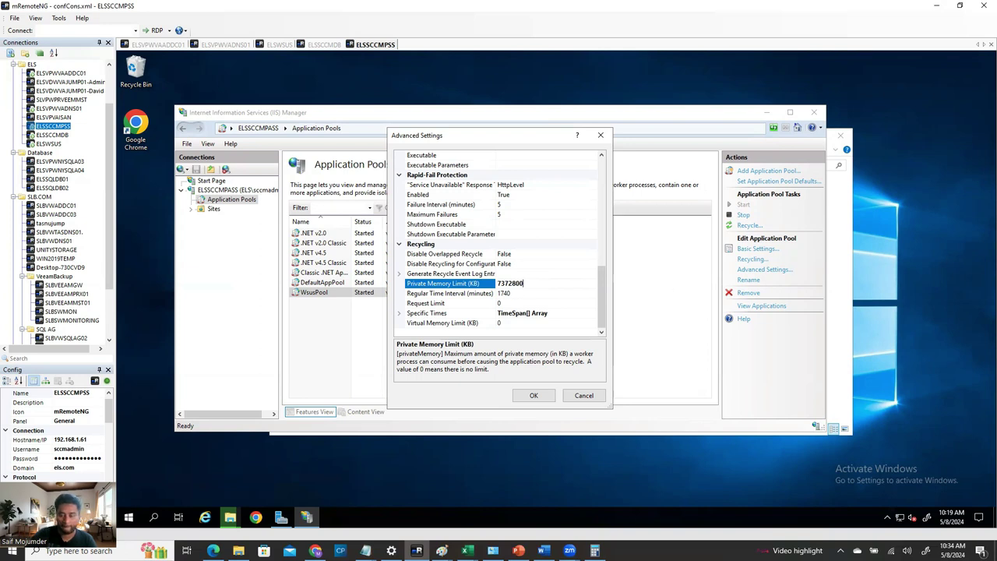
{"action": "key", "text": "alt+Tab"}
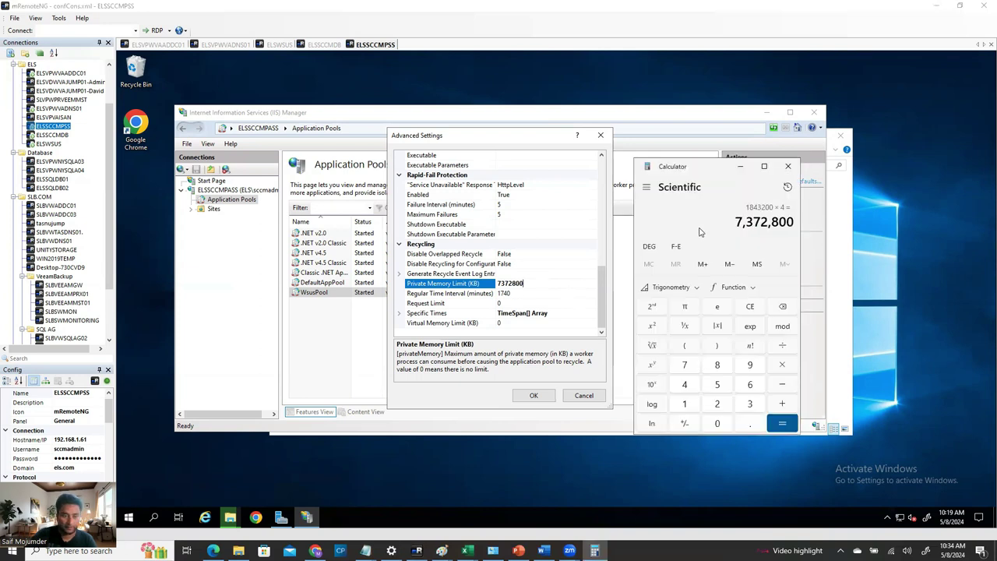
{"action": "left_click", "coordinate": [539, 397]}
{"action": "left_click", "coordinate": [537, 397]}
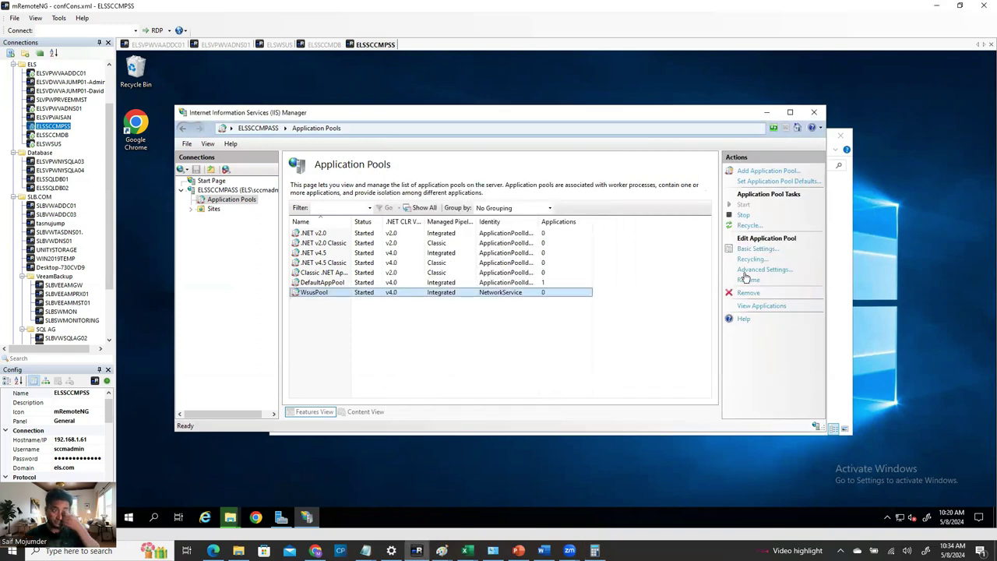
{"action": "left_click", "coordinate": [818, 113]}
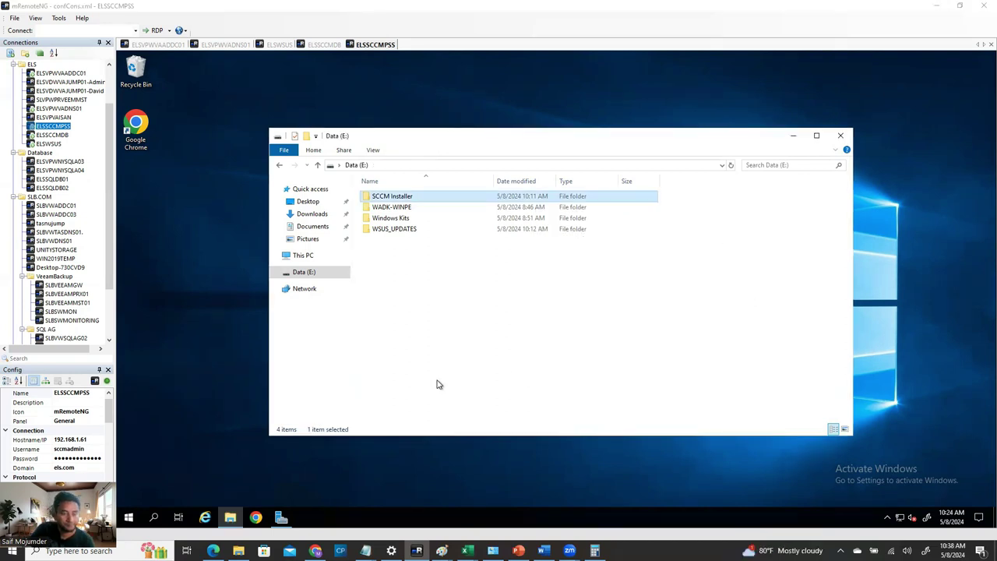
- Check the contents of the SCCM Installer folder on Data (E:) and return to the drive's folder list
{"action": "double_click", "coordinate": [397, 200]}
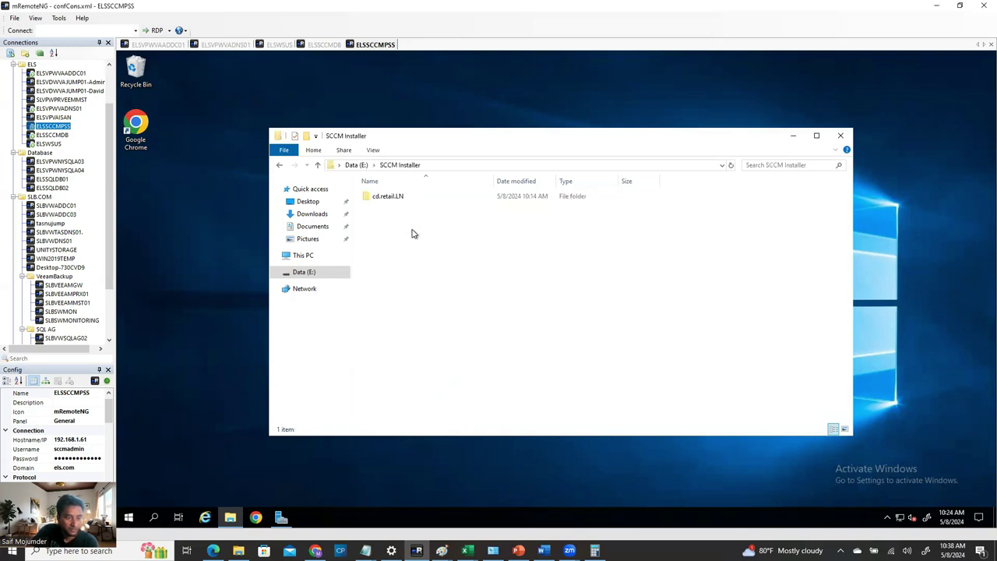
{"action": "left_click", "coordinate": [317, 166]}
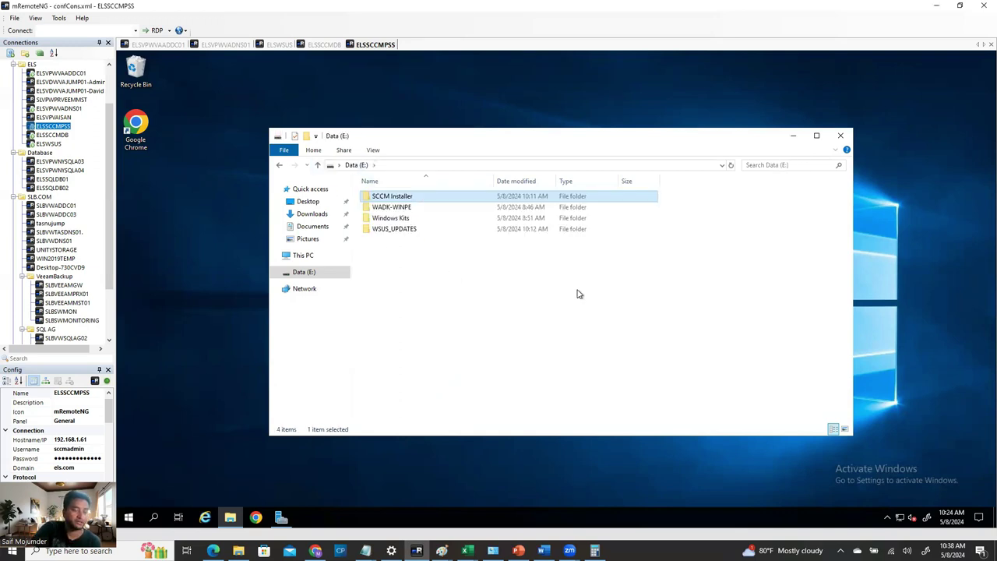
- Switch to Google Chrome on ELSSCCMPSS and search Google for "sccm current branch download"
{"action": "left_click", "coordinate": [255, 517]}
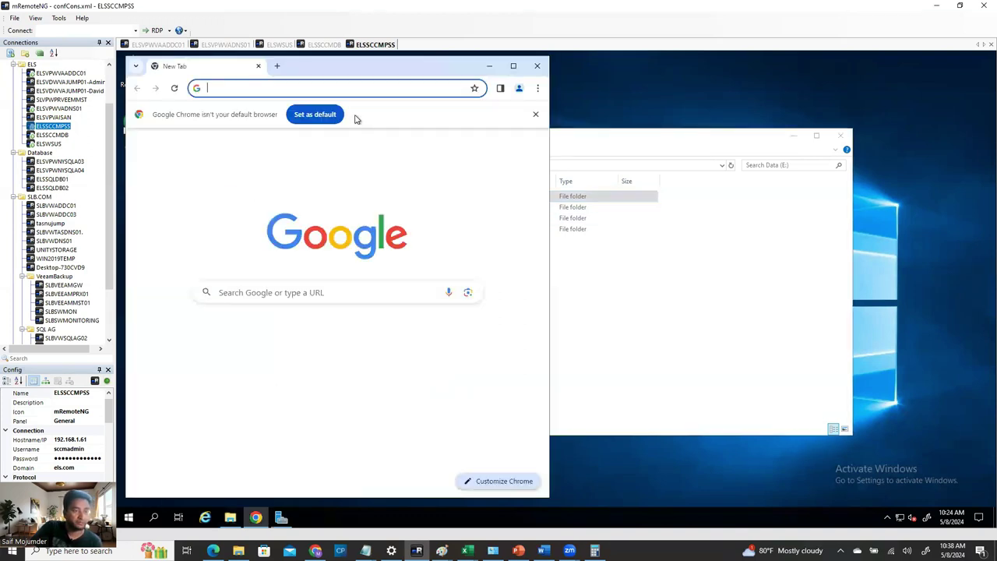
{"action": "type", "text": "sccm"}
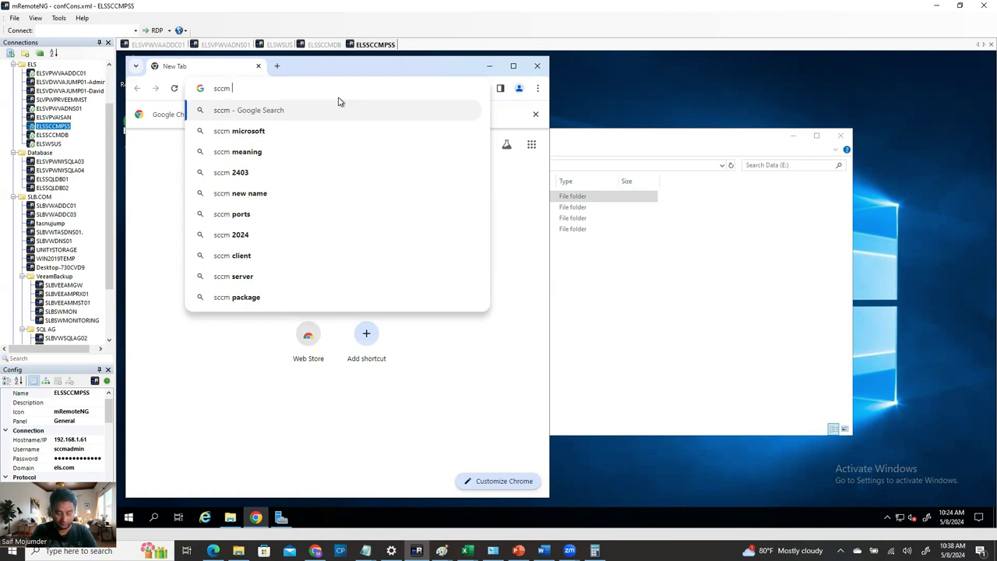
{"action": "type", "text": "current br"}
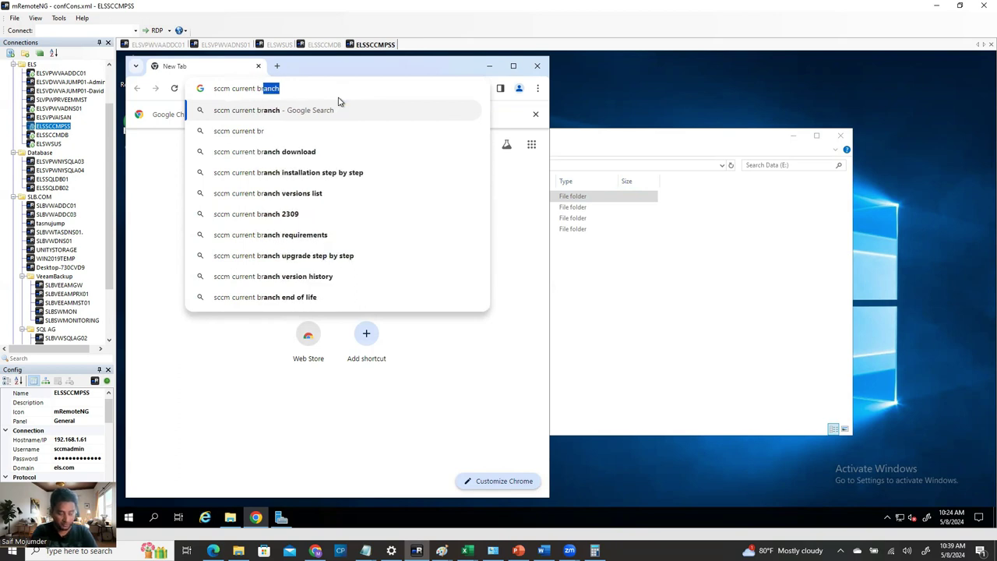
{"action": "type", "text": "anch"}
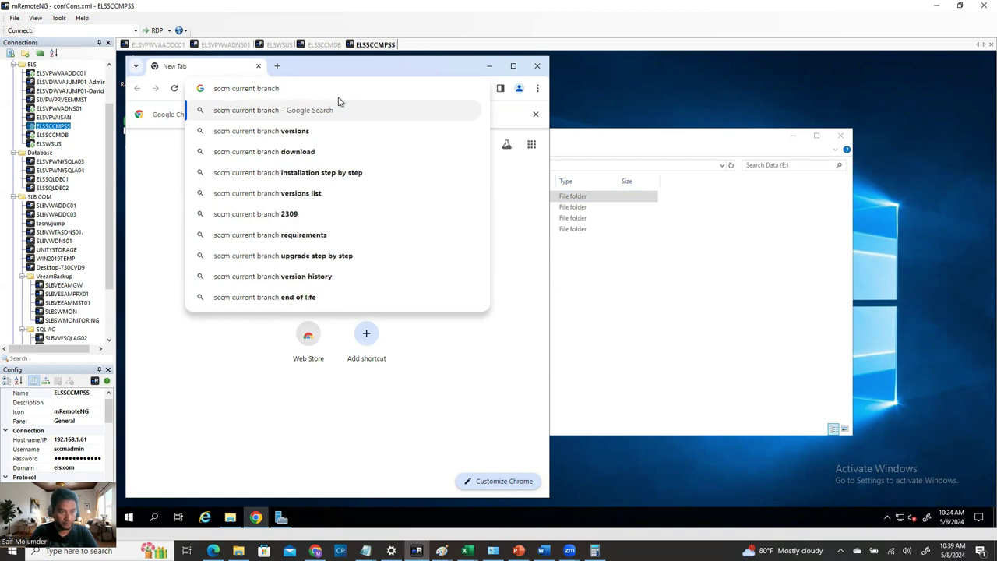
{"action": "left_click", "coordinate": [324, 151]}
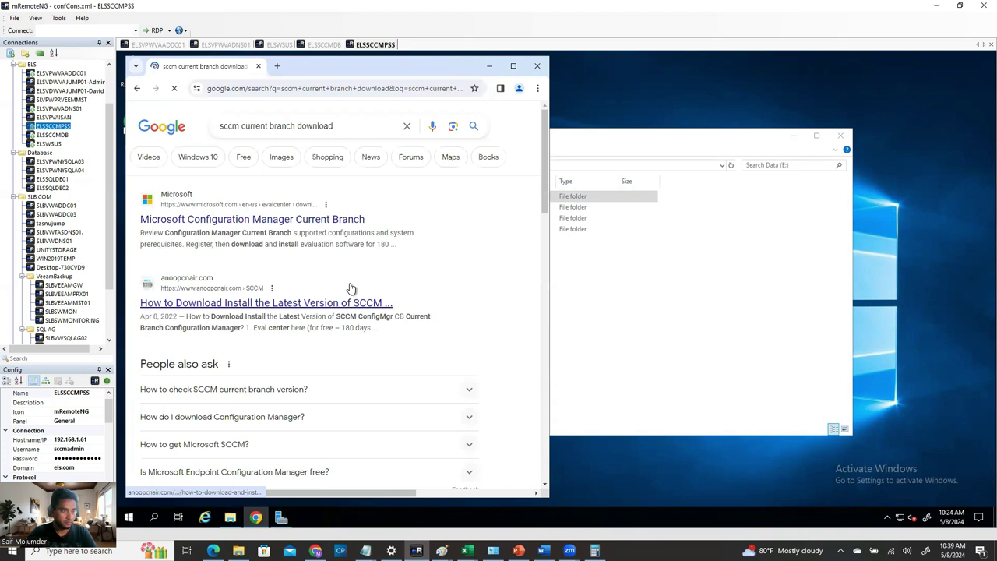
- Open Microsoft's Configuration Manager Current Branch page in a new tab, download the Version 2303 EXE and check its download progress
{"action": "right_click", "coordinate": [333, 221]}
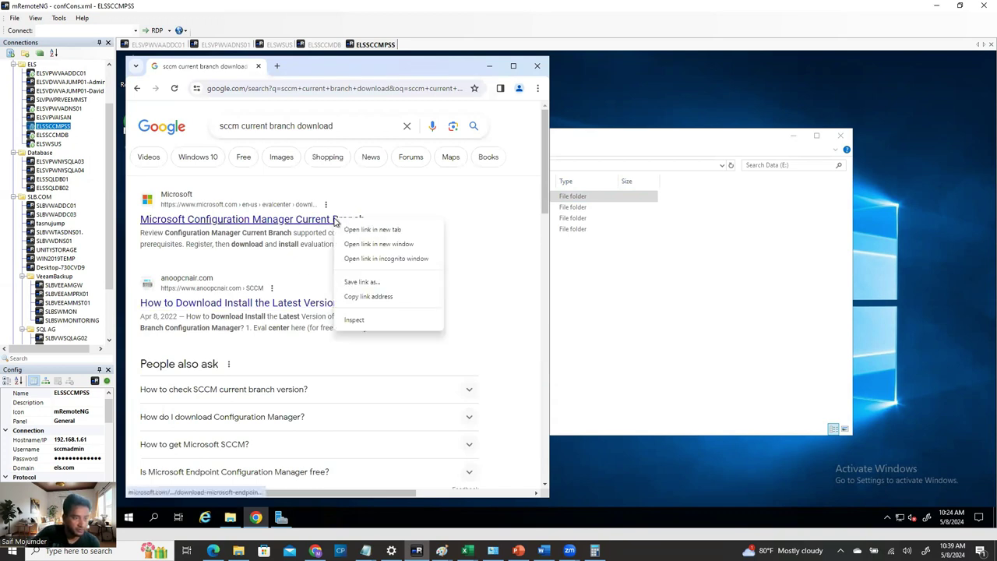
{"action": "left_click", "coordinate": [362, 231]}
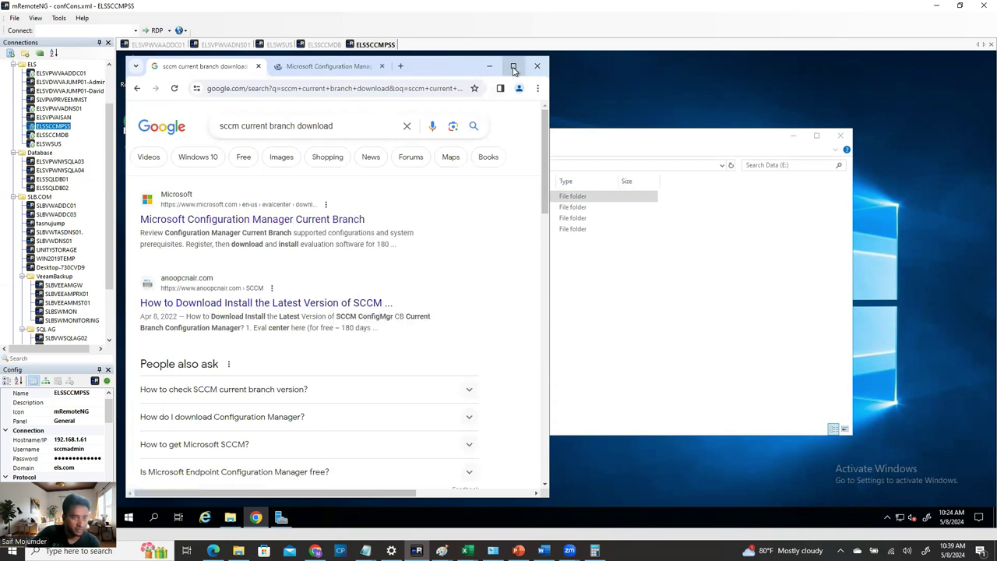
{"action": "left_click", "coordinate": [513, 65]}
{"action": "left_click", "coordinate": [319, 61]}
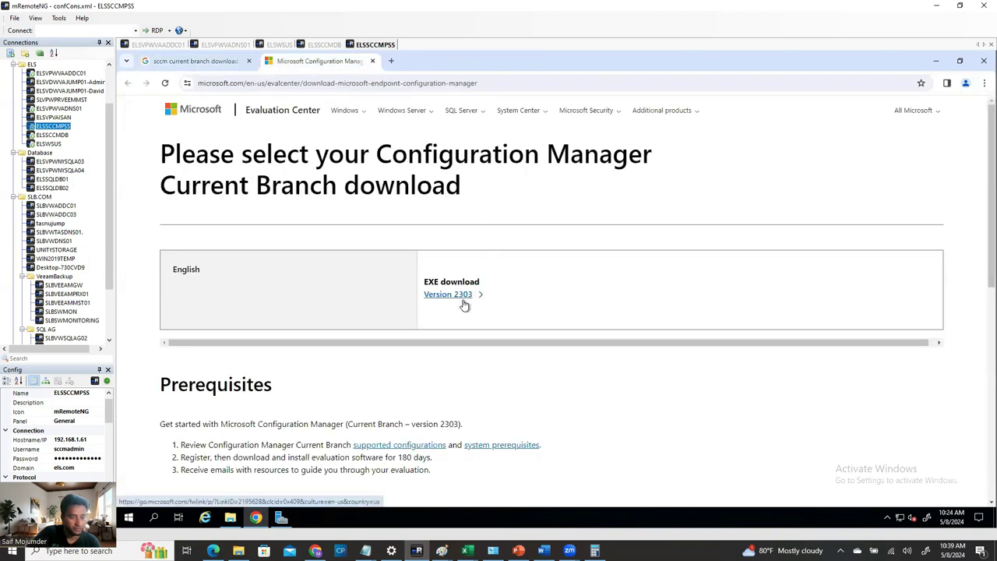
{"action": "left_click", "coordinate": [473, 296]}
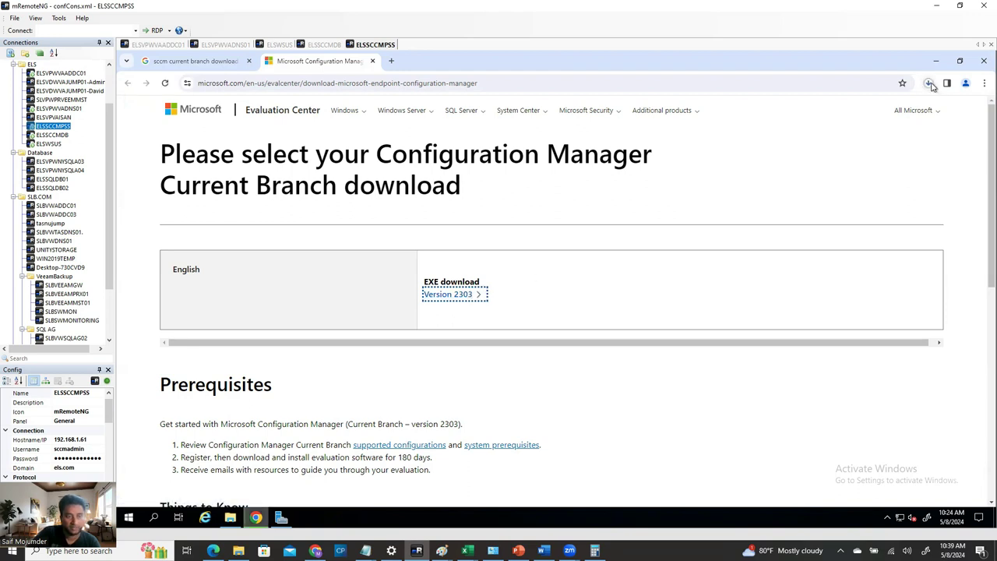
{"action": "left_click", "coordinate": [929, 84]}
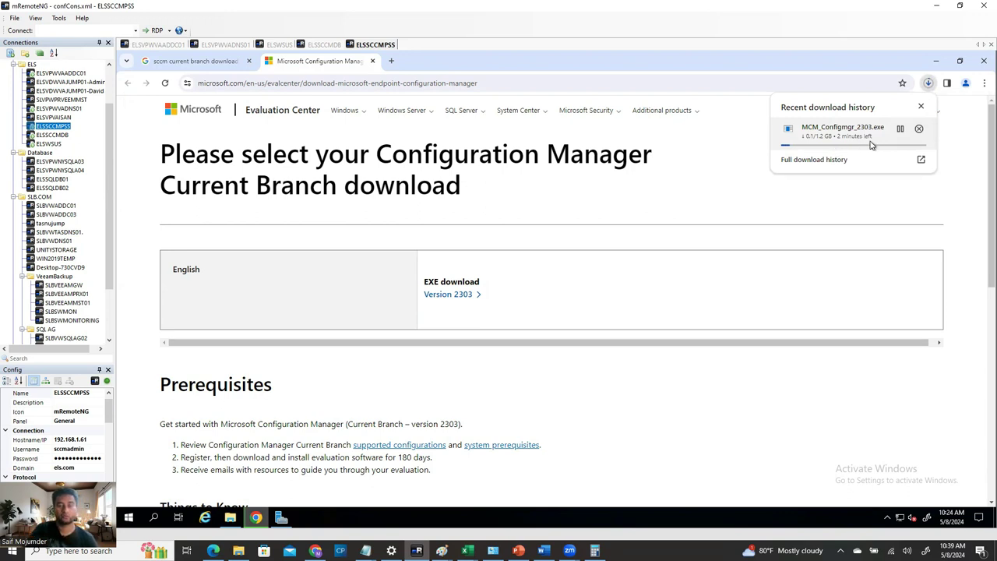
- Minimize Chrome and view the contents of the cd.retail.LN folder inside SCCM Installer on Data (E:)
{"action": "left_click", "coordinate": [934, 61]}
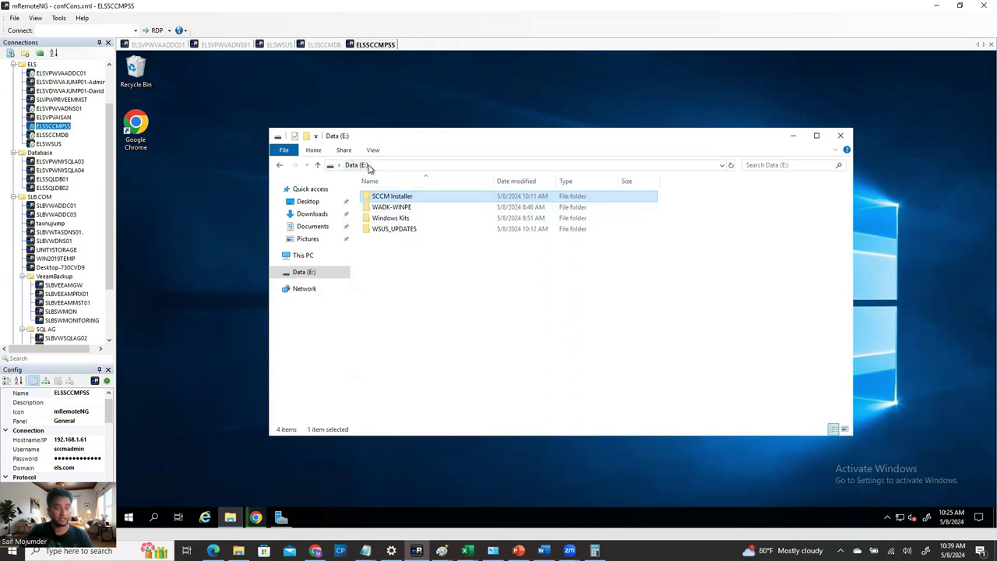
{"action": "double_click", "coordinate": [412, 197]}
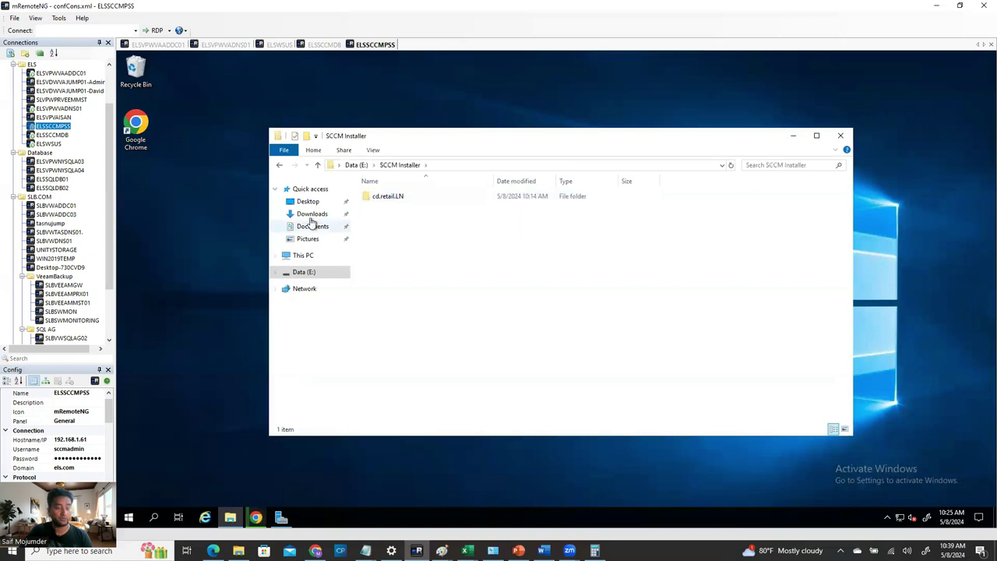
{"action": "double_click", "coordinate": [404, 196]}
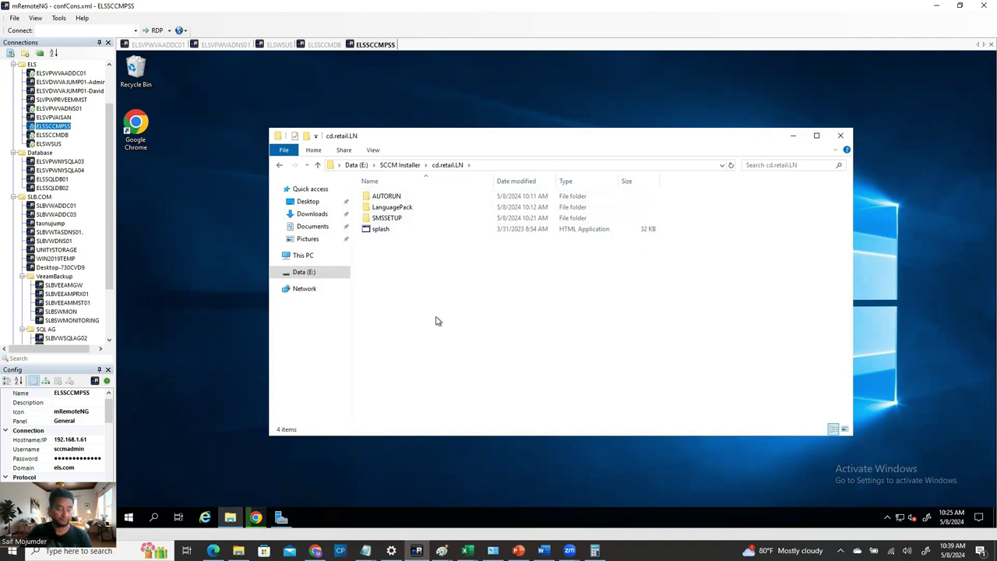
- Switch to the SCCM 2303 install guide in Word and examine the inbound firewall port list in Step 13 – Configure Firewall Settings
{"action": "left_click", "coordinate": [544, 550]}
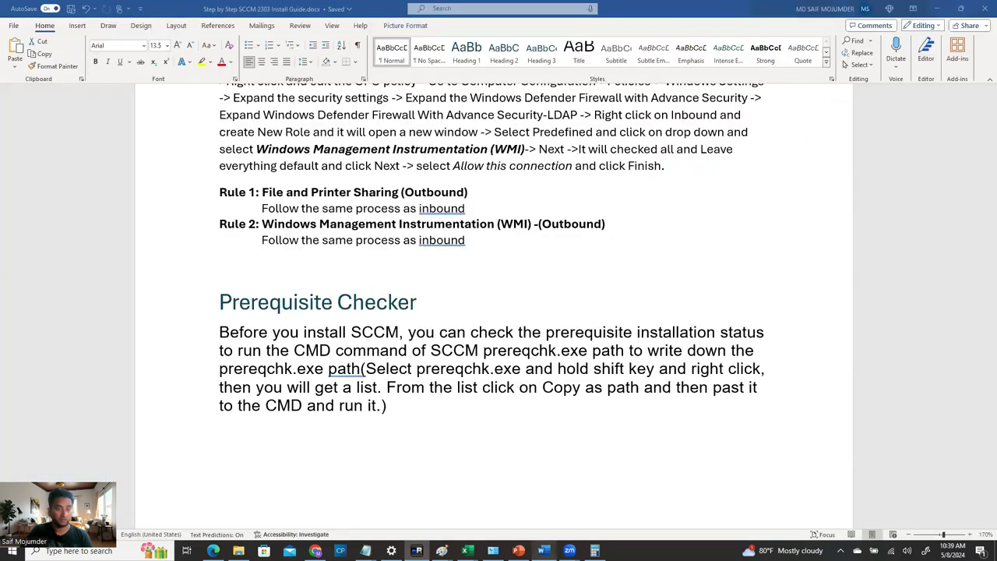
{"action": "scroll", "coordinate": [466, 382], "scroll_direction": "up", "scroll_amount": 10}
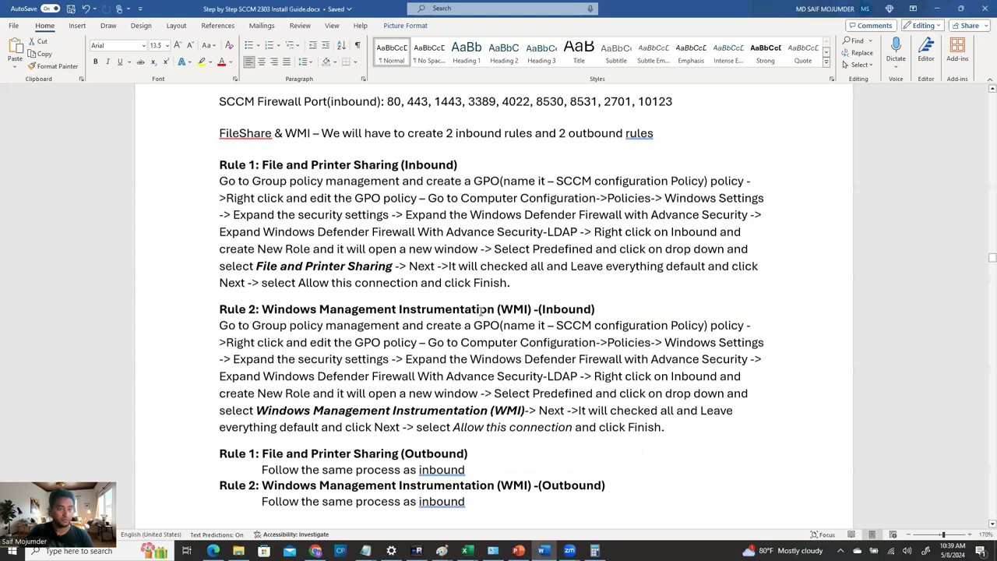
{"action": "scroll", "coordinate": [480, 285], "scroll_direction": "up", "scroll_amount": 15}
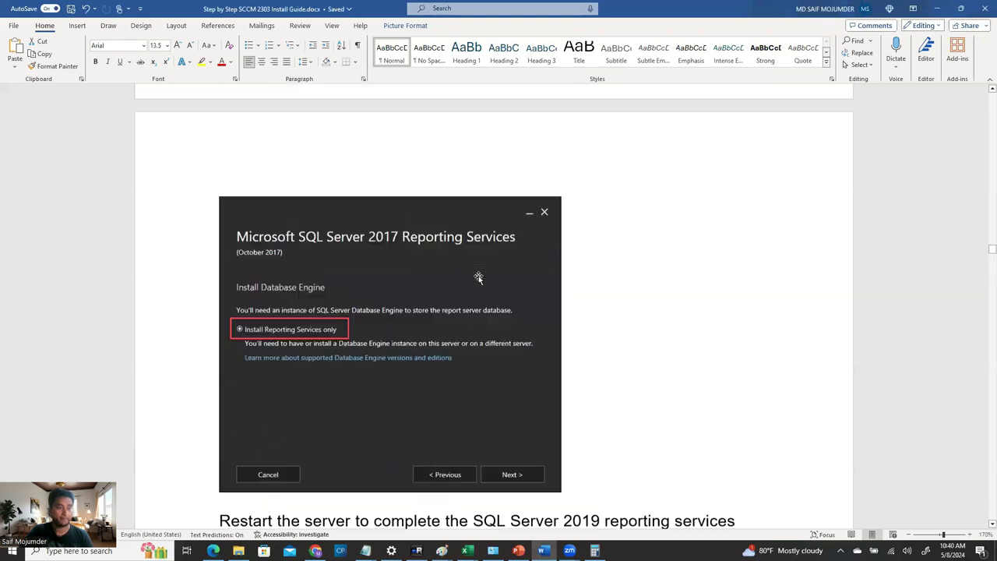
{"action": "scroll", "coordinate": [478, 277], "scroll_direction": "up", "scroll_amount": 10}
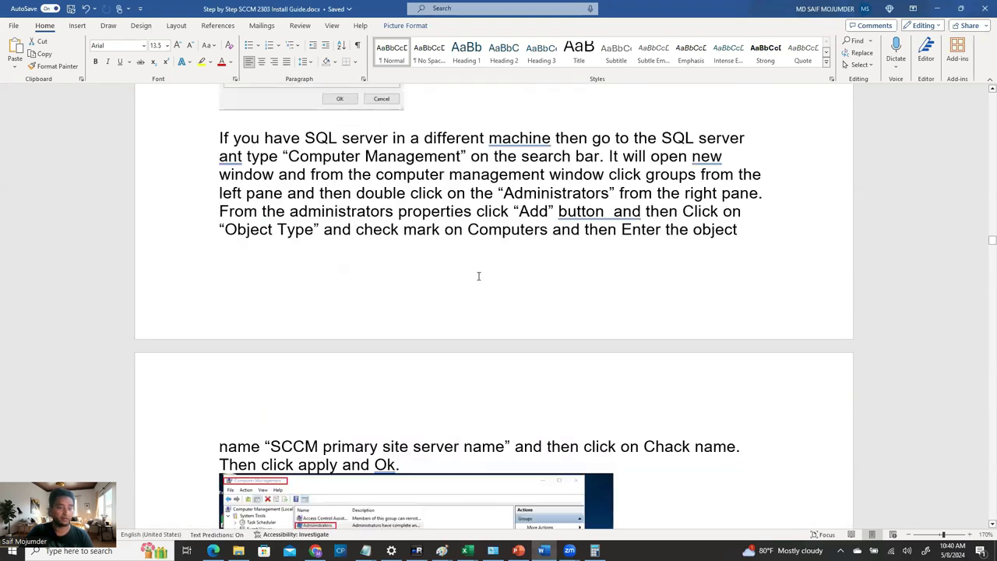
{"action": "scroll", "coordinate": [478, 274], "scroll_direction": "down", "scroll_amount": 10}
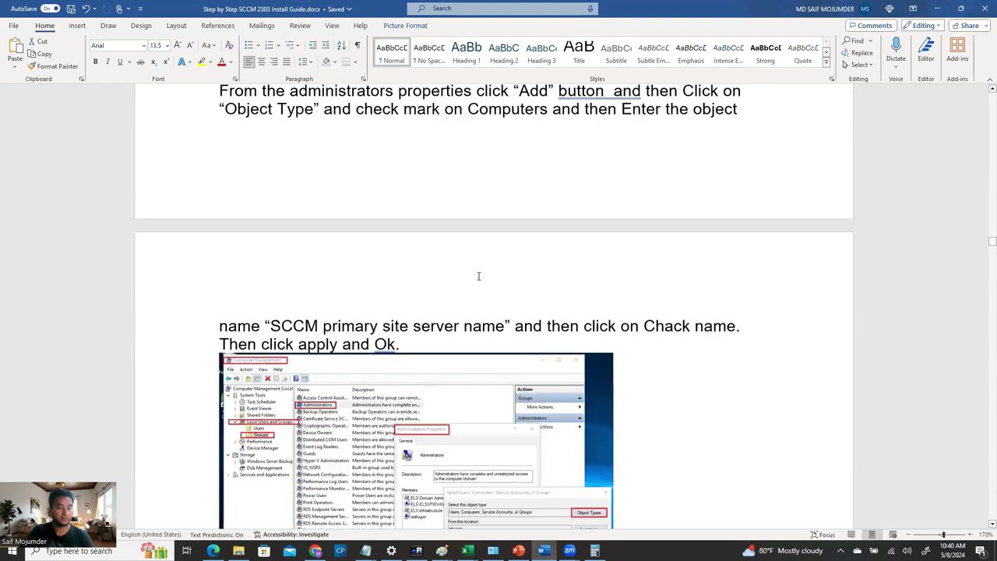
{"action": "scroll", "coordinate": [476, 283], "scroll_direction": "down", "scroll_amount": 12}
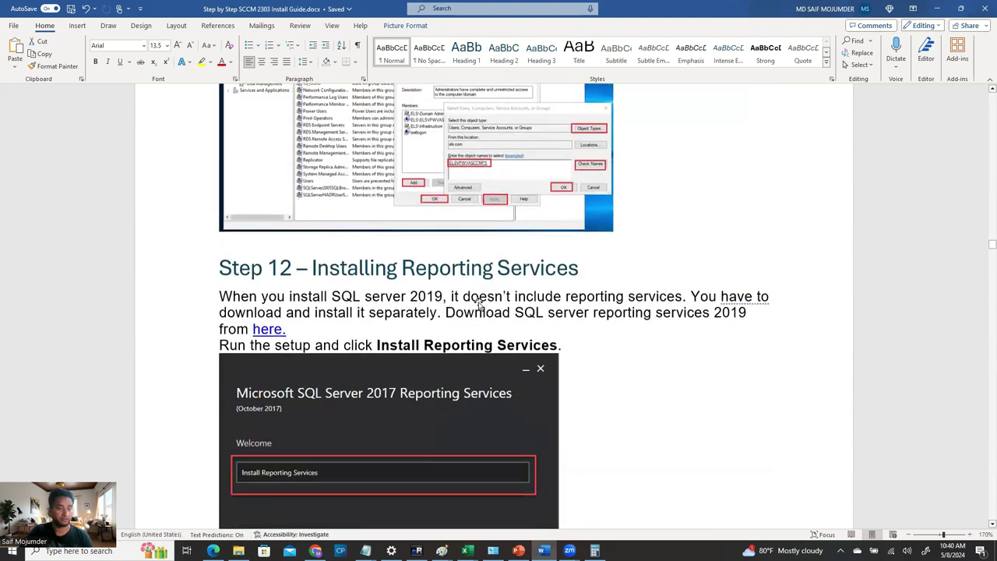
{"action": "scroll", "coordinate": [491, 459], "scroll_direction": "down", "scroll_amount": 12}
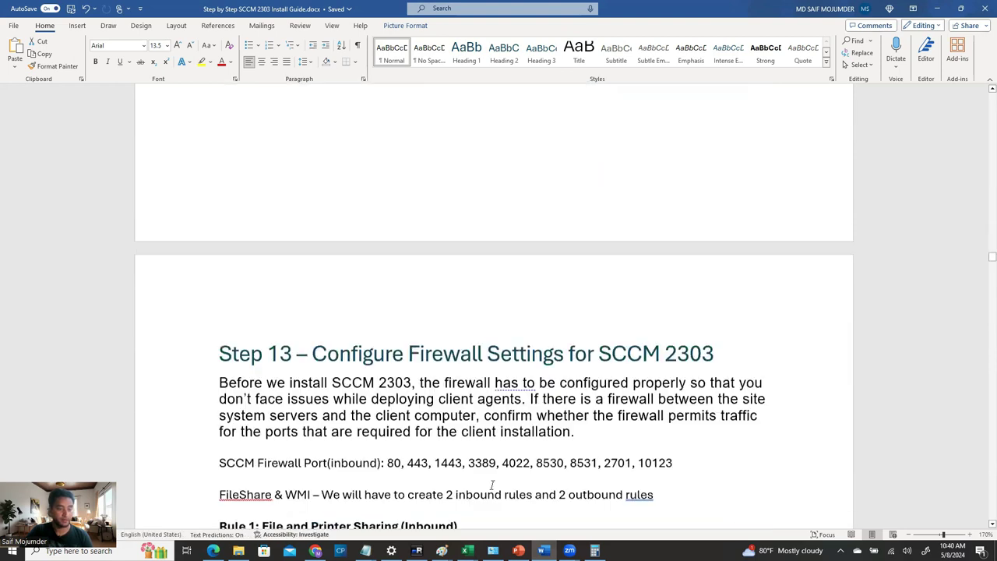
{"action": "scroll", "coordinate": [493, 484], "scroll_direction": "up", "scroll_amount": 3}
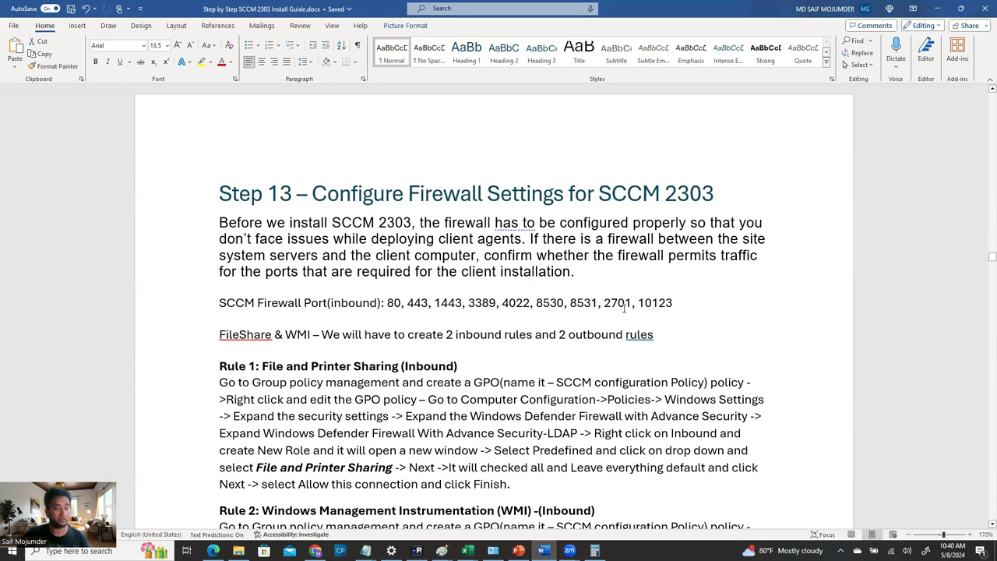
{"action": "left_click_drag", "start_coordinate": [662, 306], "coordinate": [401, 313]}
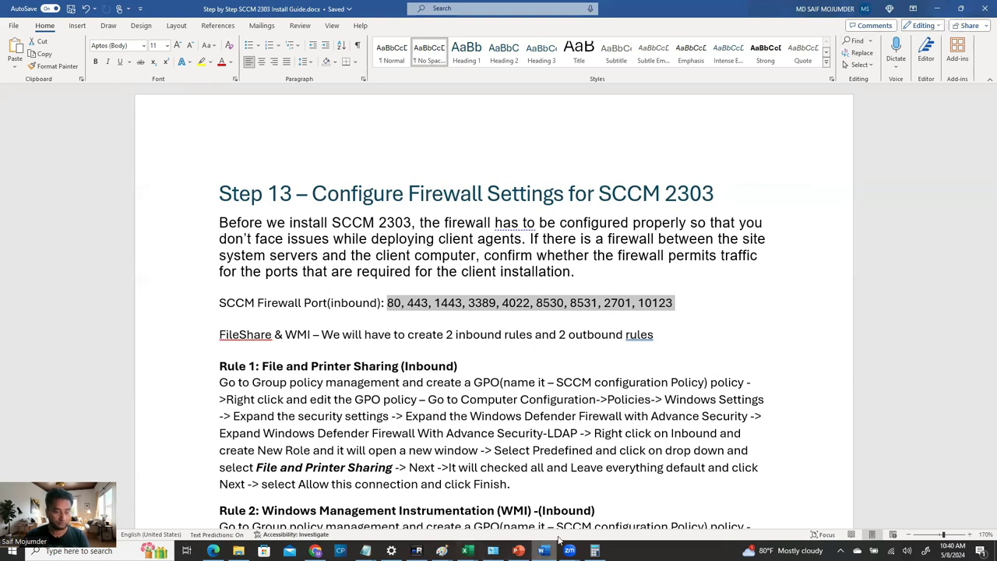
- Switch to mRemoteNG's ELSVPWVAADDC01 session and examine the inbound rule's local ports in the SCCM Firewall port GPO settings
{"action": "left_click", "coordinate": [417, 551]}
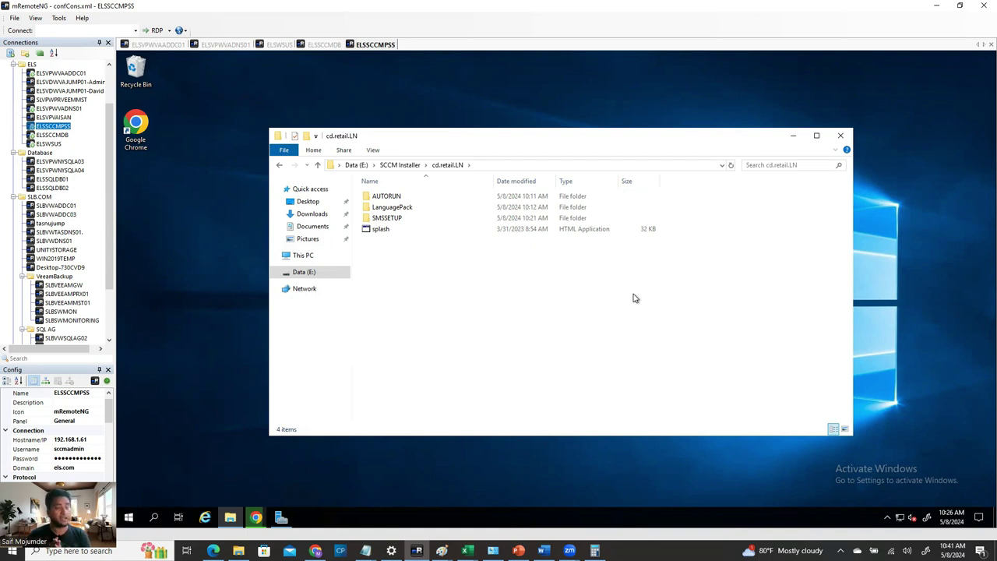
{"action": "left_click", "coordinate": [158, 44]}
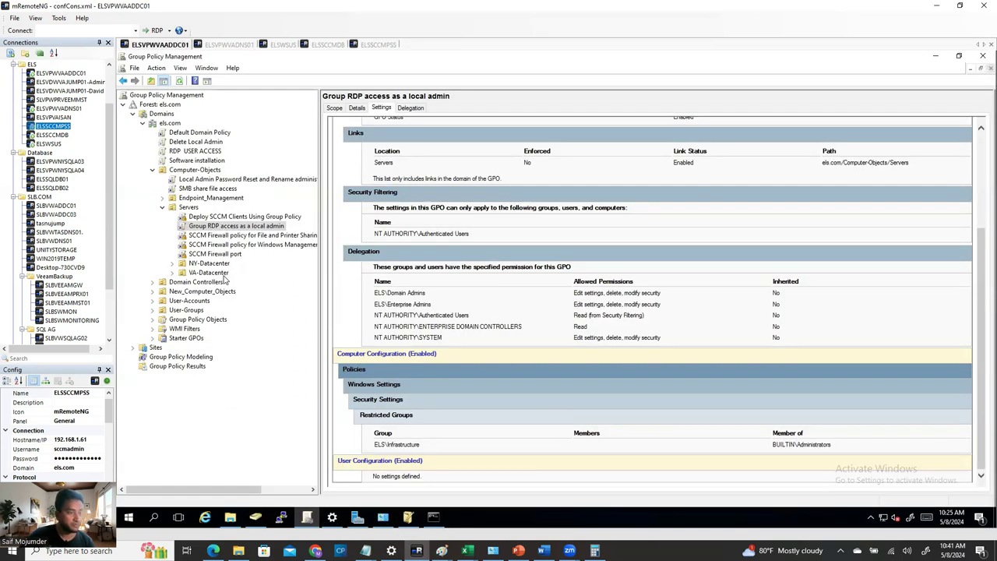
{"action": "left_click", "coordinate": [204, 254]}
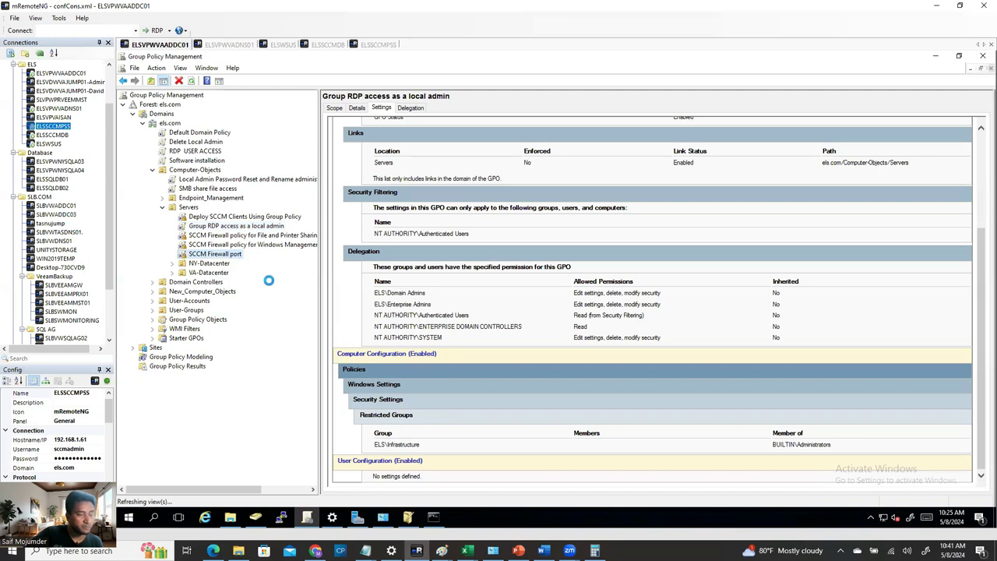
{"action": "left_click", "coordinate": [631, 304]}
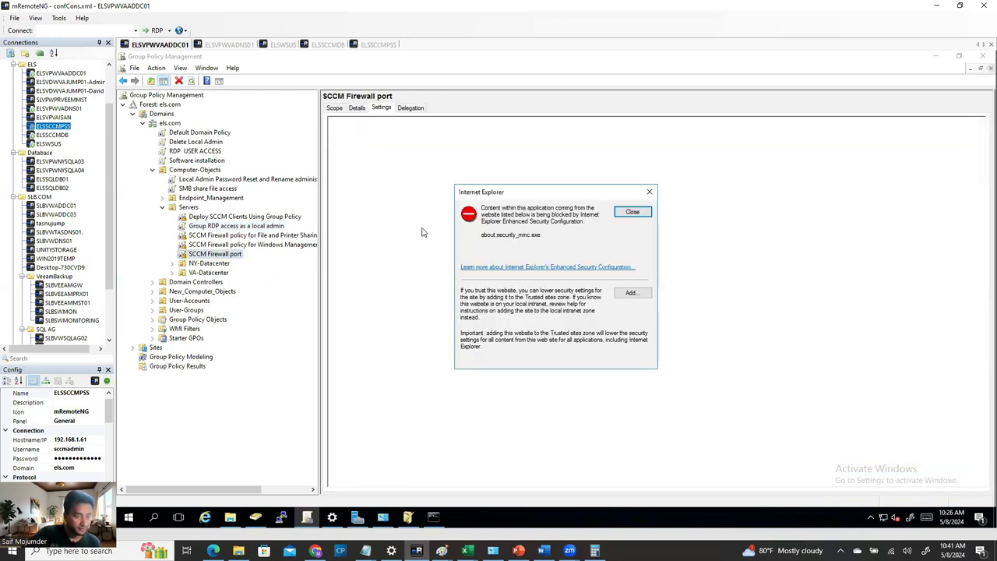
{"action": "left_click", "coordinate": [629, 214]}
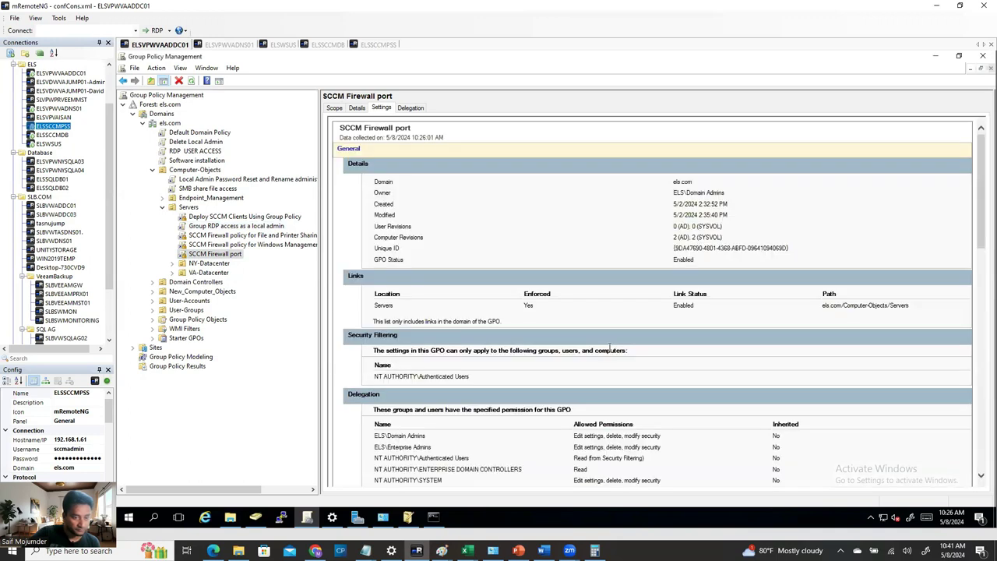
{"action": "scroll", "coordinate": [610, 349], "scroll_direction": "down", "scroll_amount": 15}
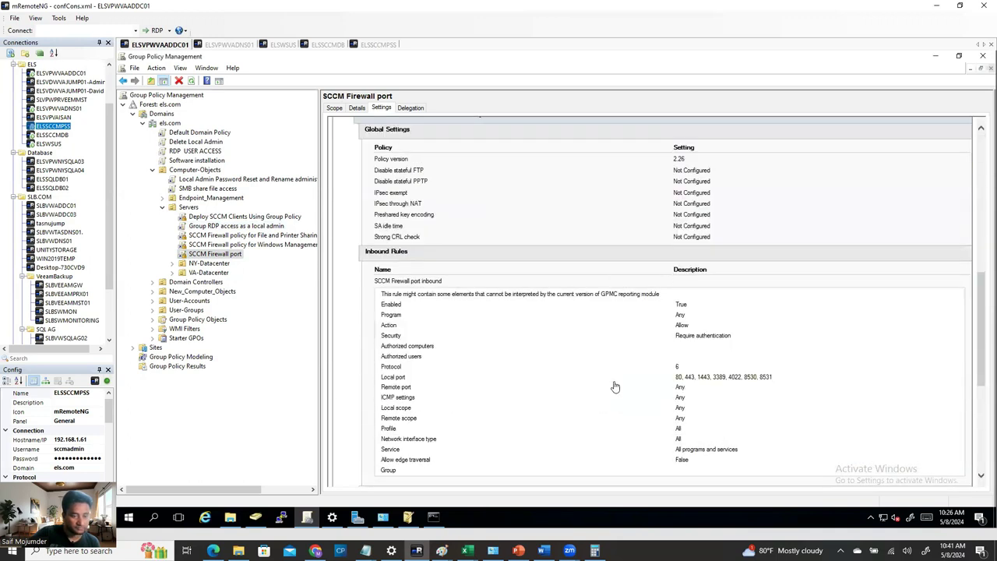
{"action": "left_click_drag", "start_coordinate": [774, 215], "coordinate": [367, 211]}
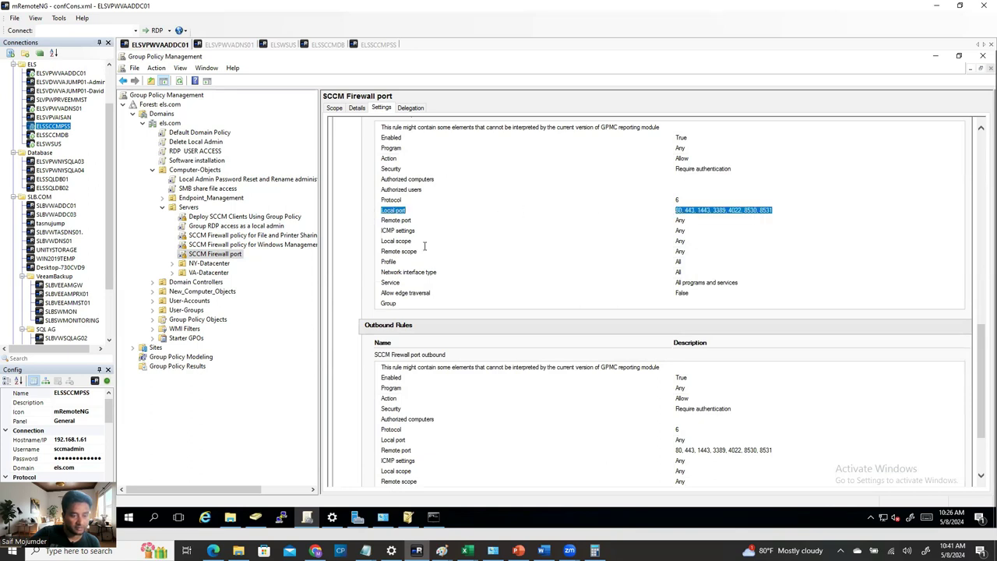
{"action": "right_click", "coordinate": [219, 259]}
{"action": "left_click", "coordinate": [241, 261]}
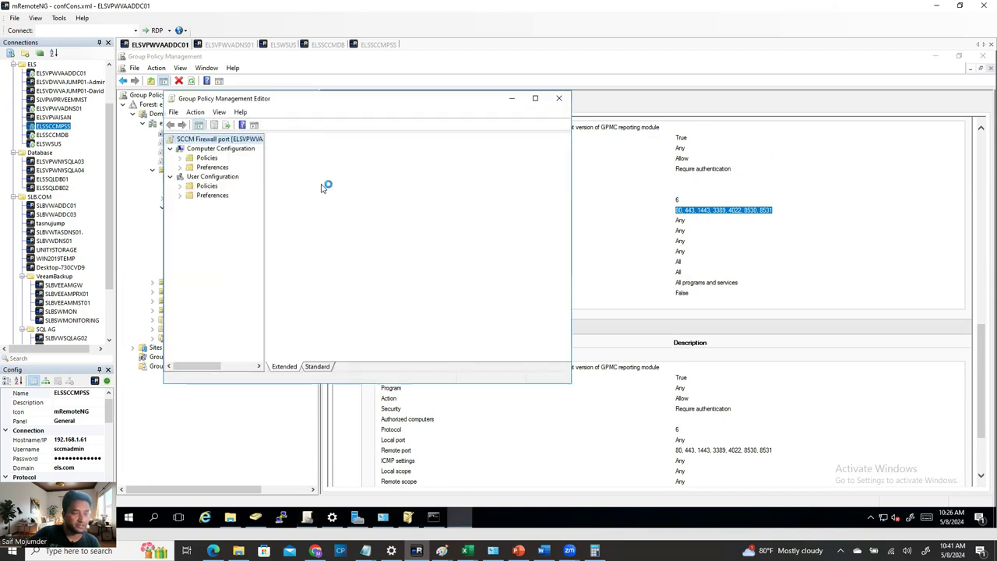
{"action": "left_click", "coordinate": [558, 98]}
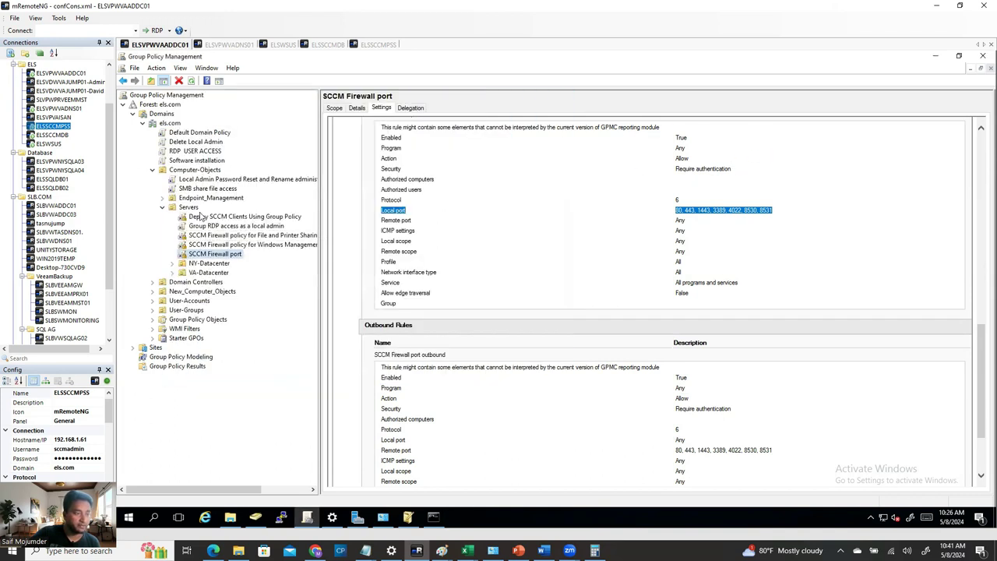
{"action": "right_click", "coordinate": [188, 207]}
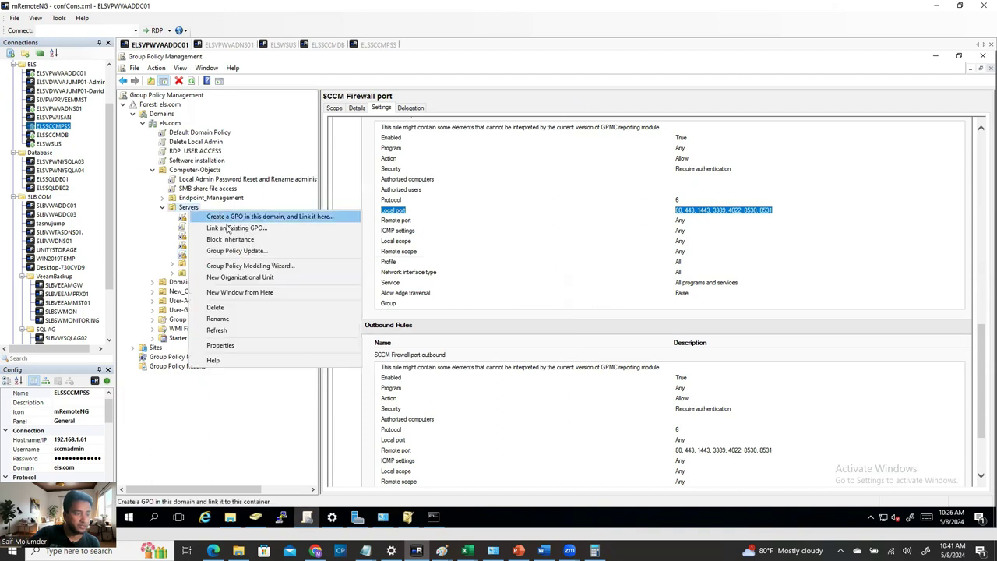
{"action": "left_click", "coordinate": [145, 279]}
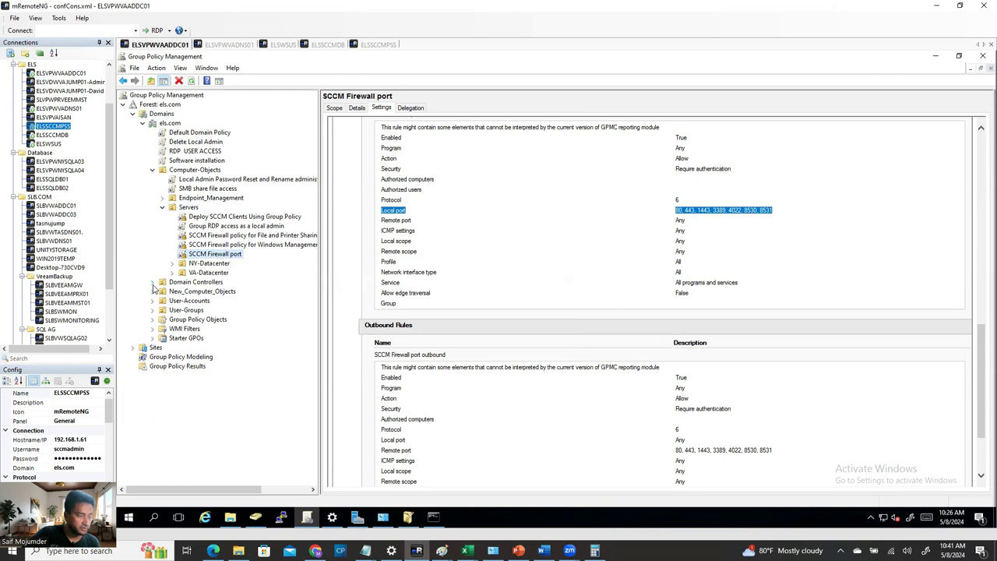
- Look at the GPO linked to Domain Controllers and the list of policies under Group Policy Objects
{"action": "left_click", "coordinate": [187, 284]}
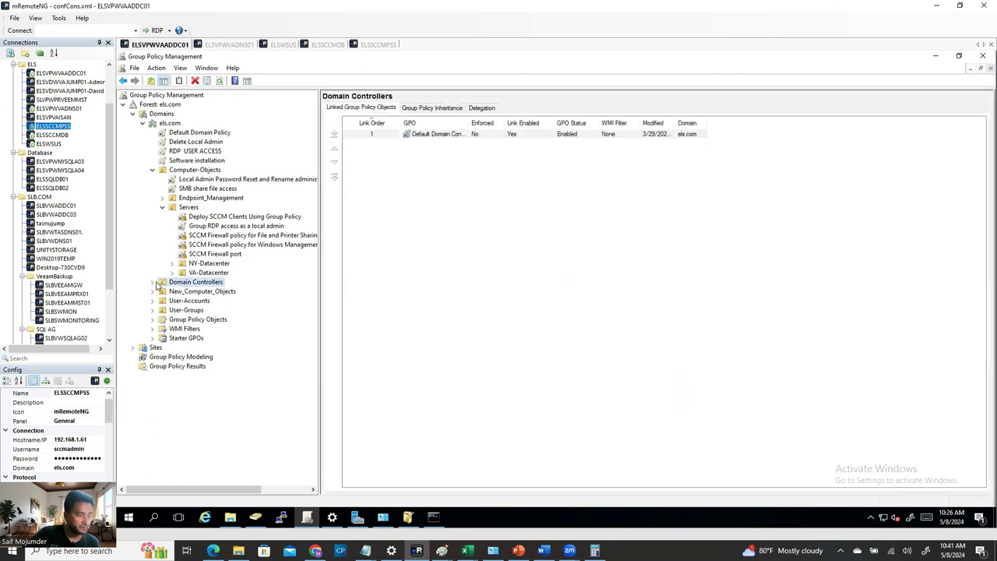
{"action": "left_click", "coordinate": [153, 319]}
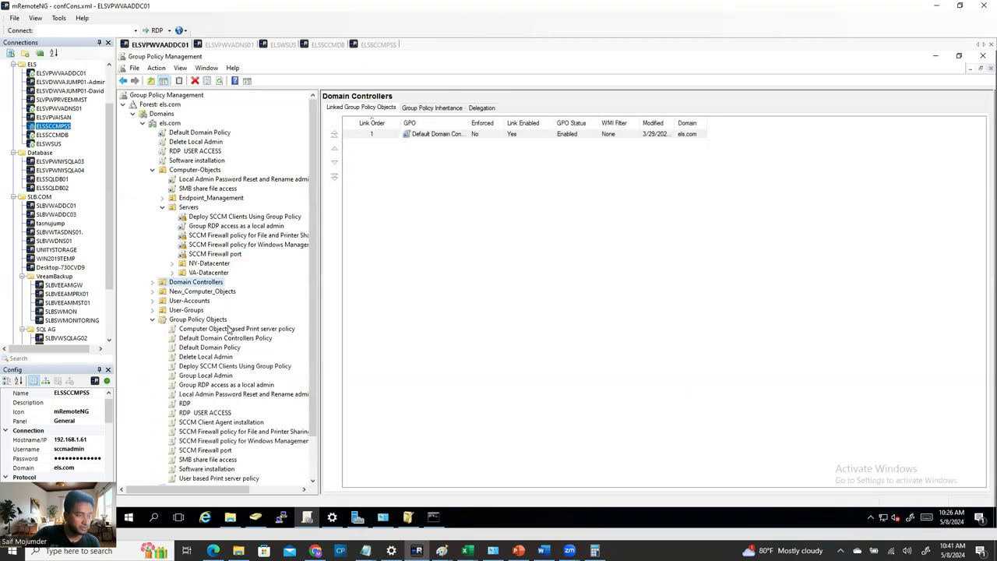
{"action": "scroll", "coordinate": [220, 395], "scroll_direction": "down", "scroll_amount": 2}
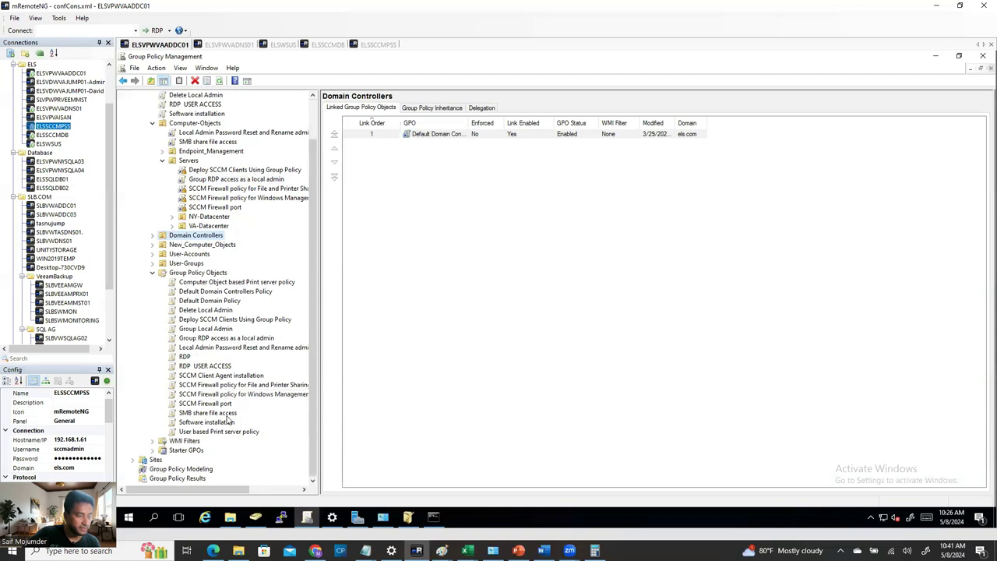
{"action": "right_click", "coordinate": [206, 274]}
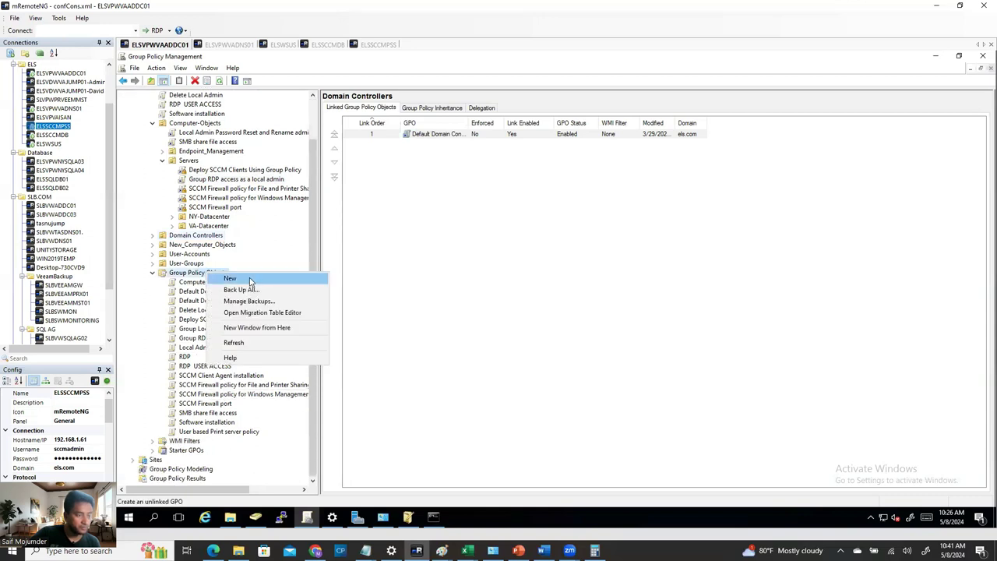
{"action": "left_click", "coordinate": [230, 279]}
{"action": "type", "text": "fgddafd"}
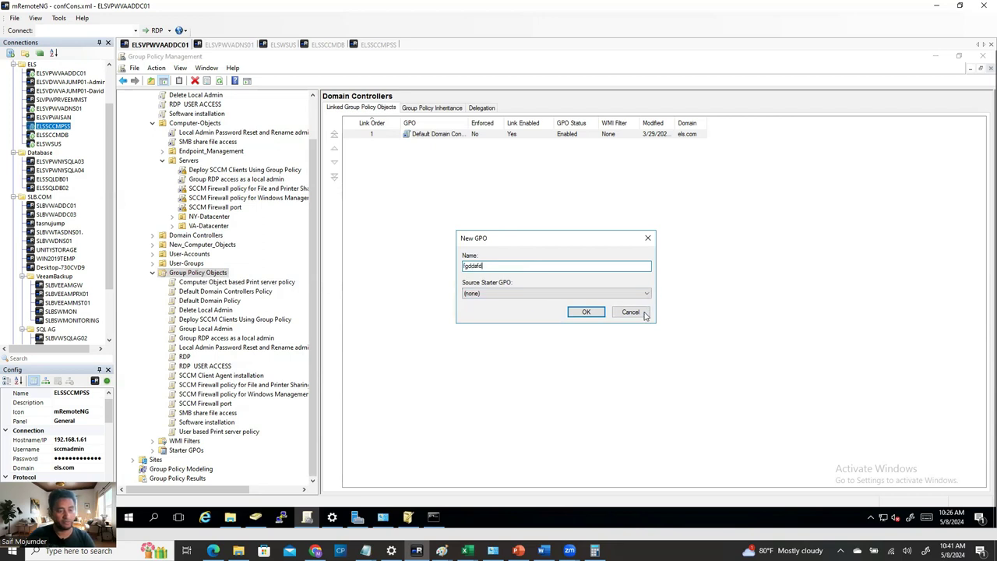
{"action": "left_click", "coordinate": [630, 312]}
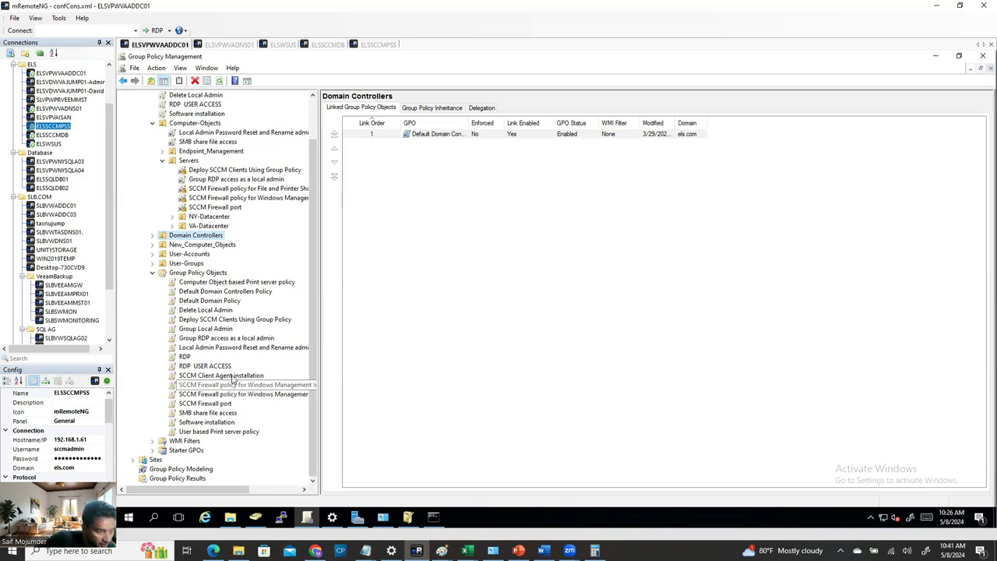
- Open the SCCM Firewall port GPO for editing and maximize its editor window
{"action": "left_click", "coordinate": [228, 405]}
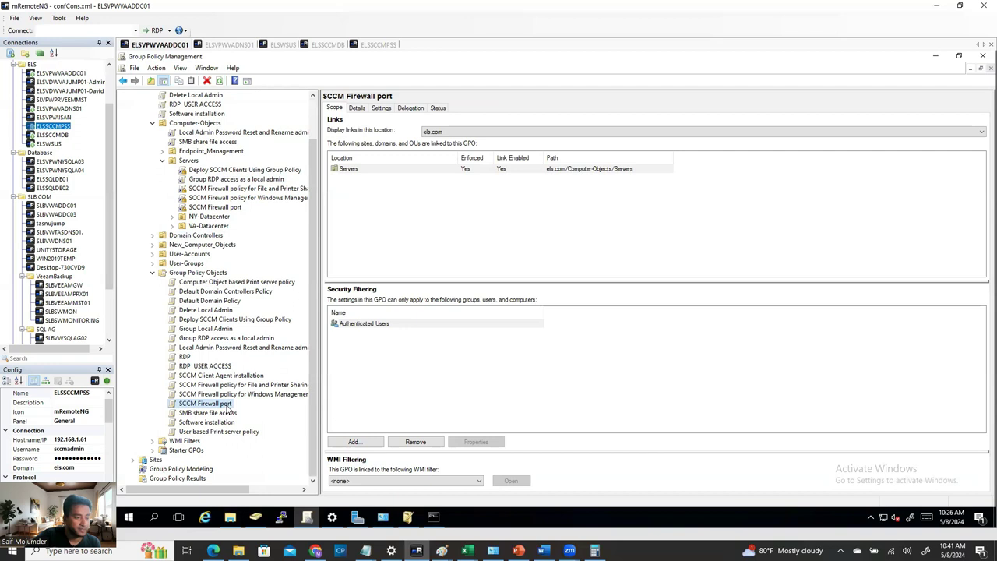
{"action": "right_click", "coordinate": [228, 408]}
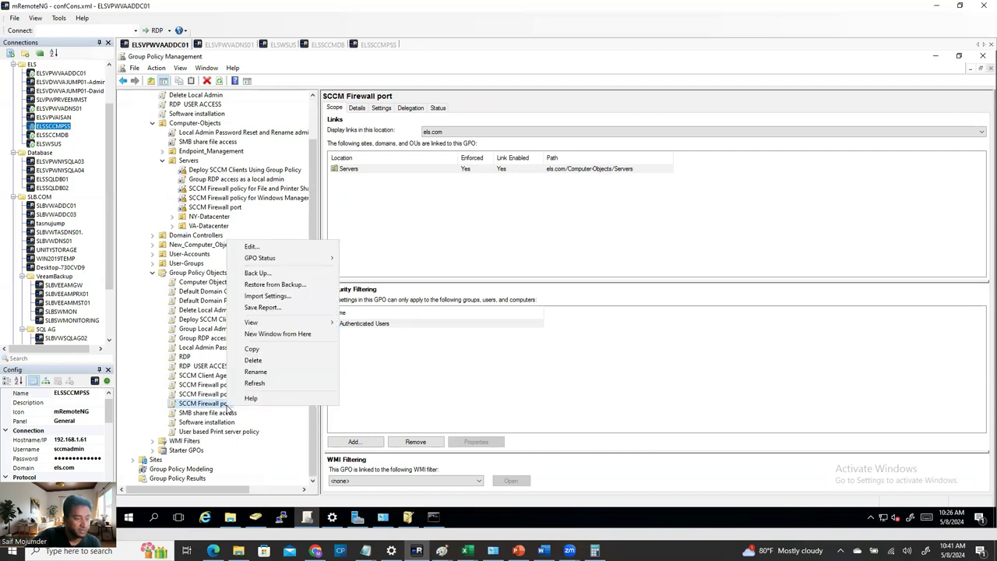
{"action": "left_click", "coordinate": [262, 249]}
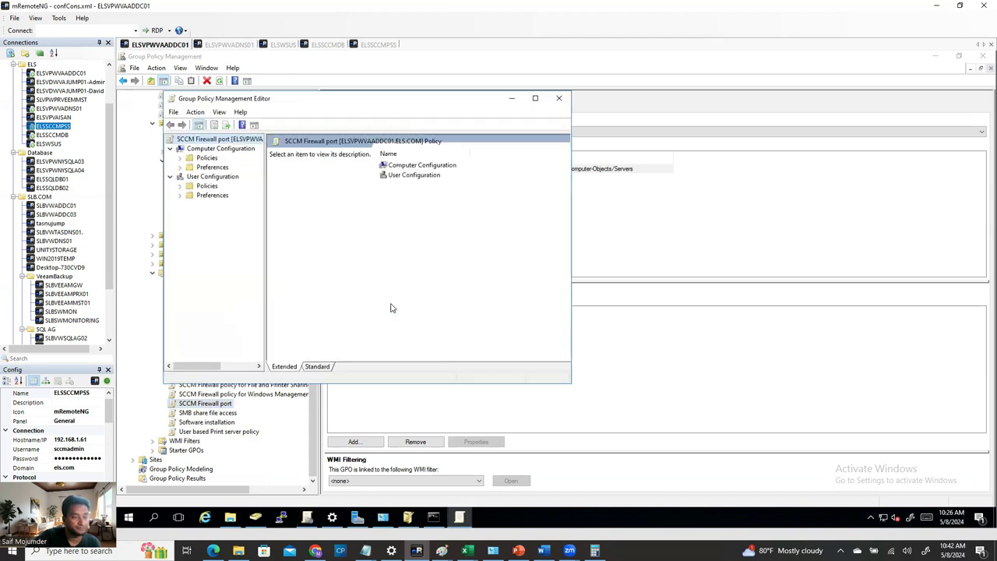
{"action": "left_click", "coordinate": [535, 98]}
{"action": "left_click_drag", "start_coordinate": [217, 137], "coordinate": [271, 142]}
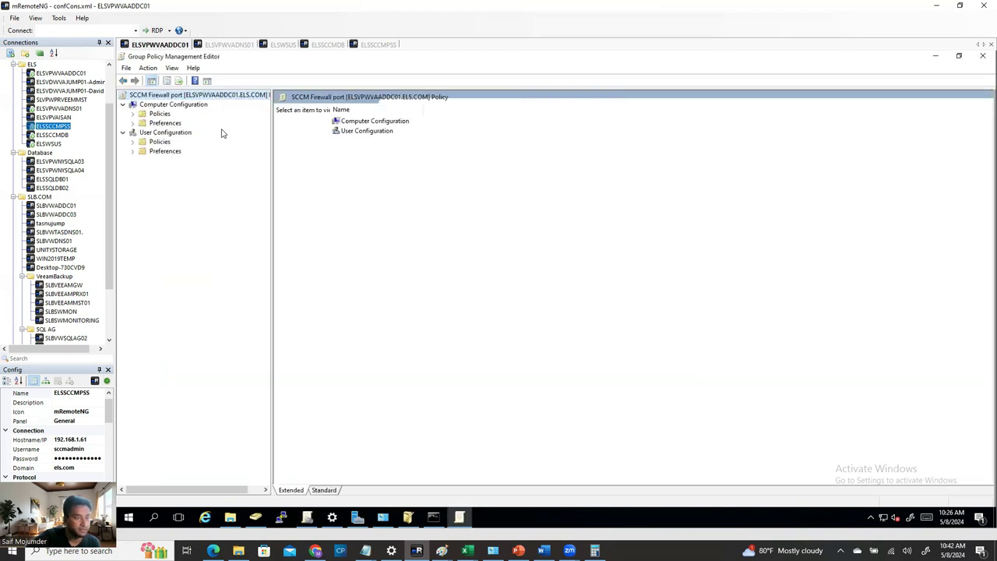
- Show the Inbound Rules of Windows Firewall with Advanced Security under Computer Configuration > Policies > Windows Settings > Security Settings
{"action": "left_click", "coordinate": [132, 113]}
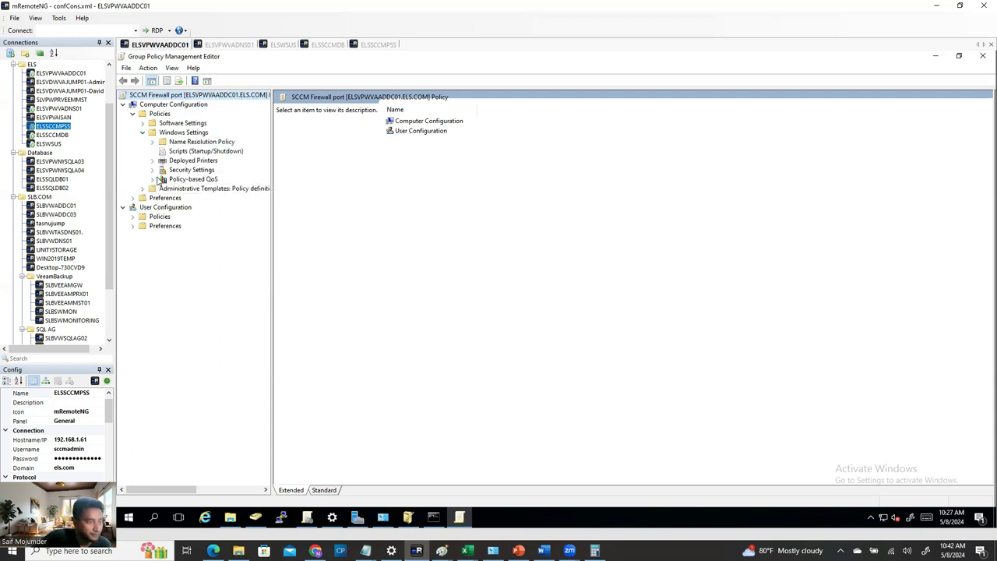
{"action": "left_click", "coordinate": [152, 170]}
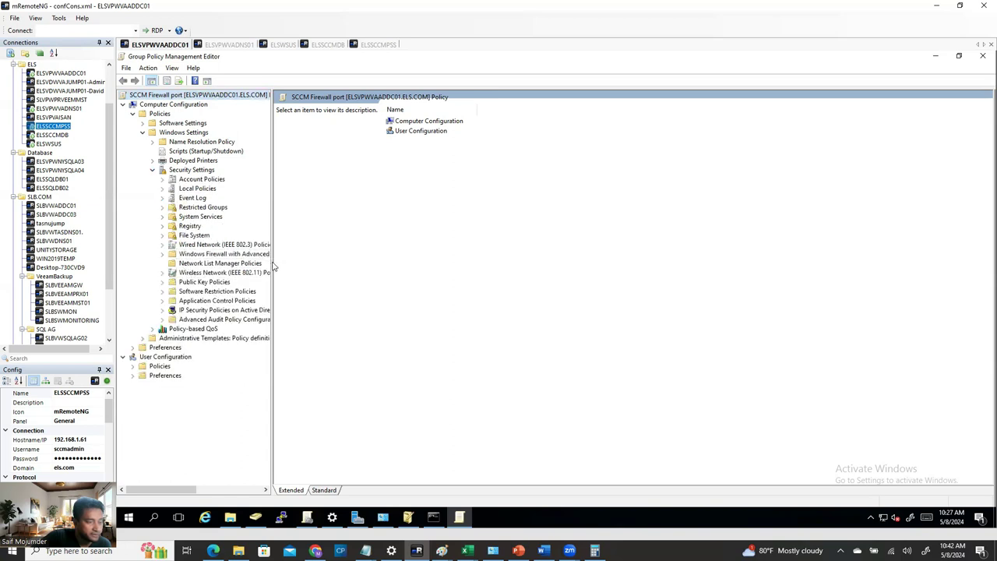
{"action": "left_click_drag", "start_coordinate": [288, 265], "coordinate": [331, 277]}
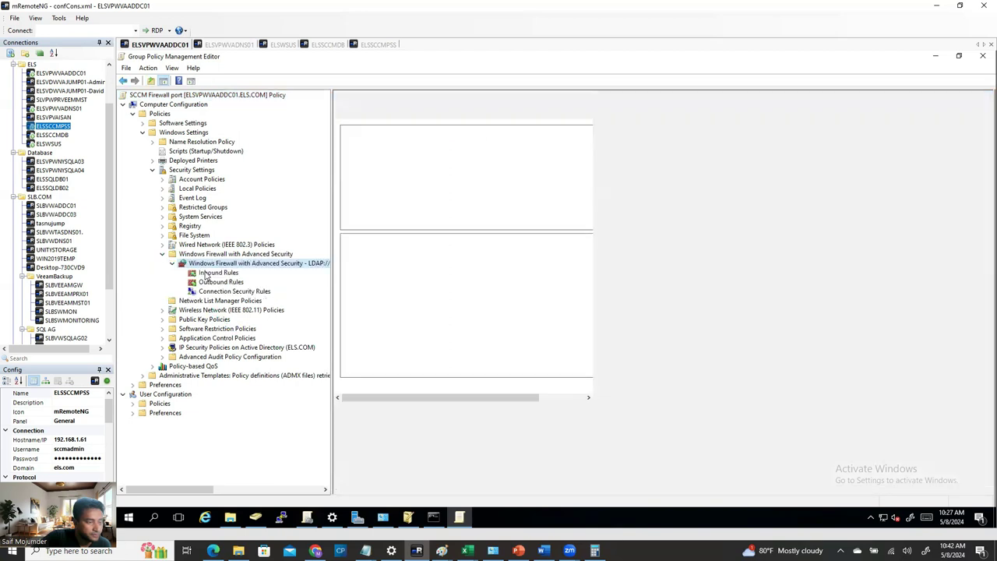
{"action": "left_click", "coordinate": [217, 273]}
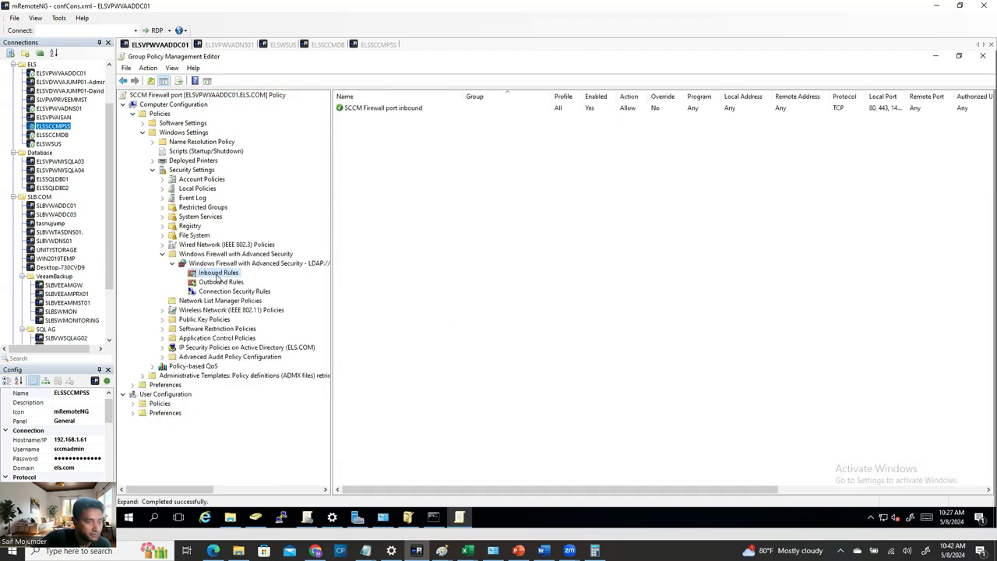
- Delete the existing SCCM Firewall port inbound rule
{"action": "left_click", "coordinate": [372, 109]}
{"action": "right_click", "coordinate": [374, 110]}
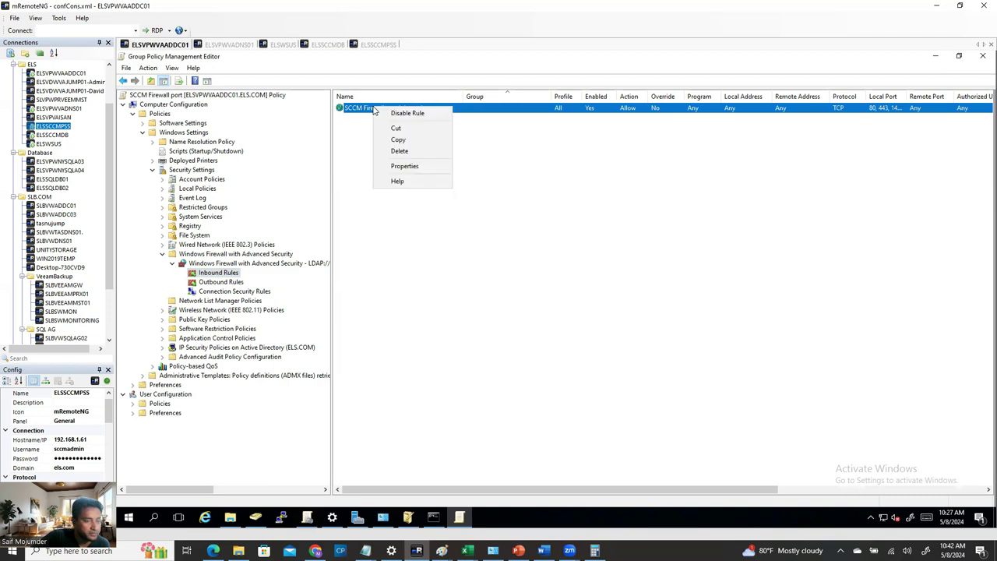
{"action": "left_click", "coordinate": [399, 150]}
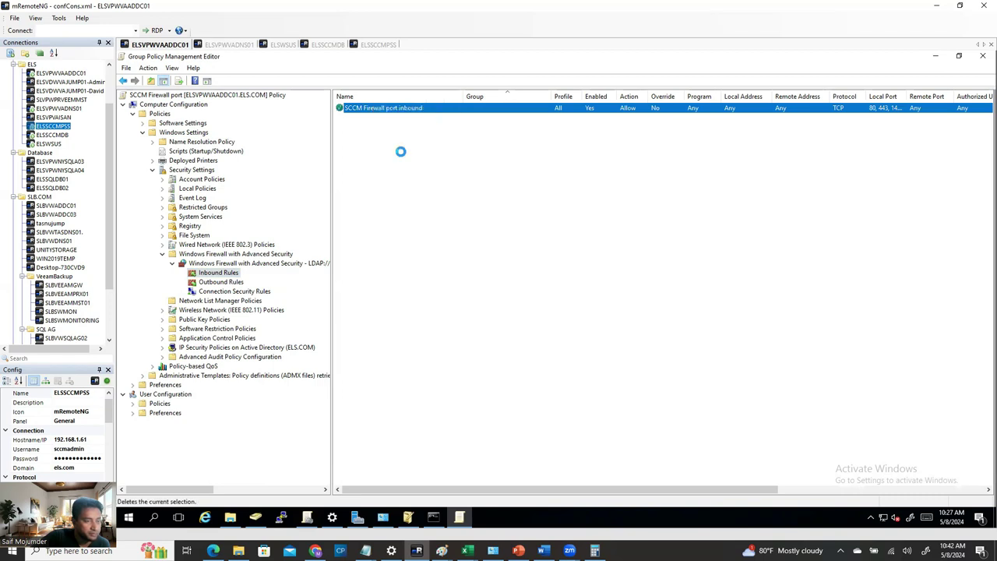
{"action": "left_click", "coordinate": [564, 322]}
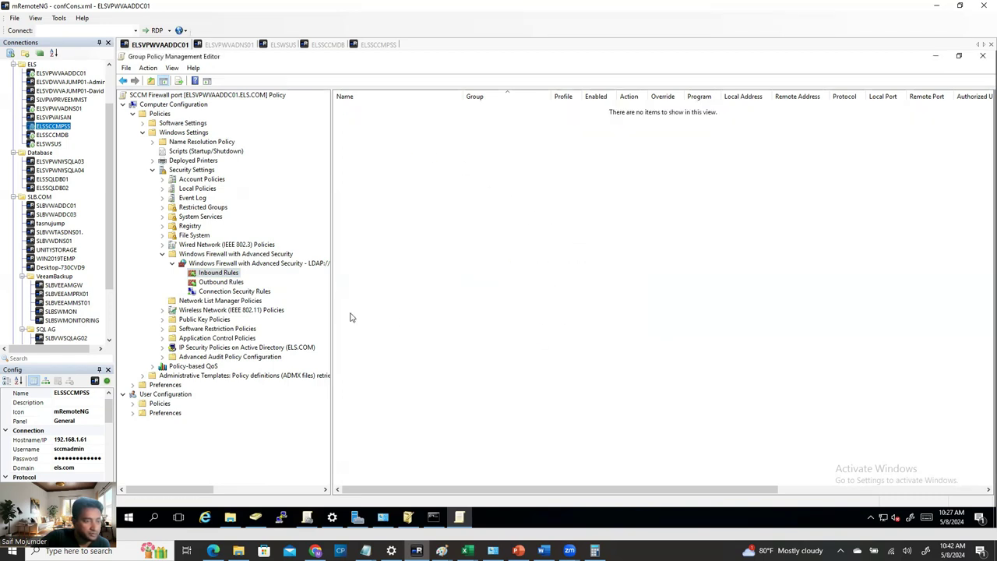
- Delete the existing SCCM Firewall port outbound rule from the Outbound Rules
{"action": "right_click", "coordinate": [224, 276]}
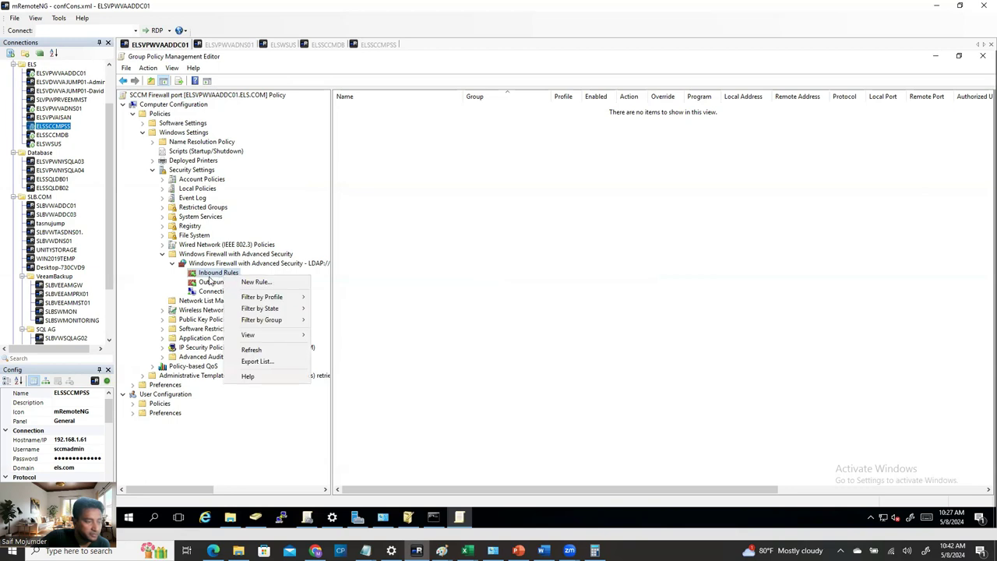
{"action": "left_click", "coordinate": [209, 281]}
{"action": "left_click", "coordinate": [209, 283]}
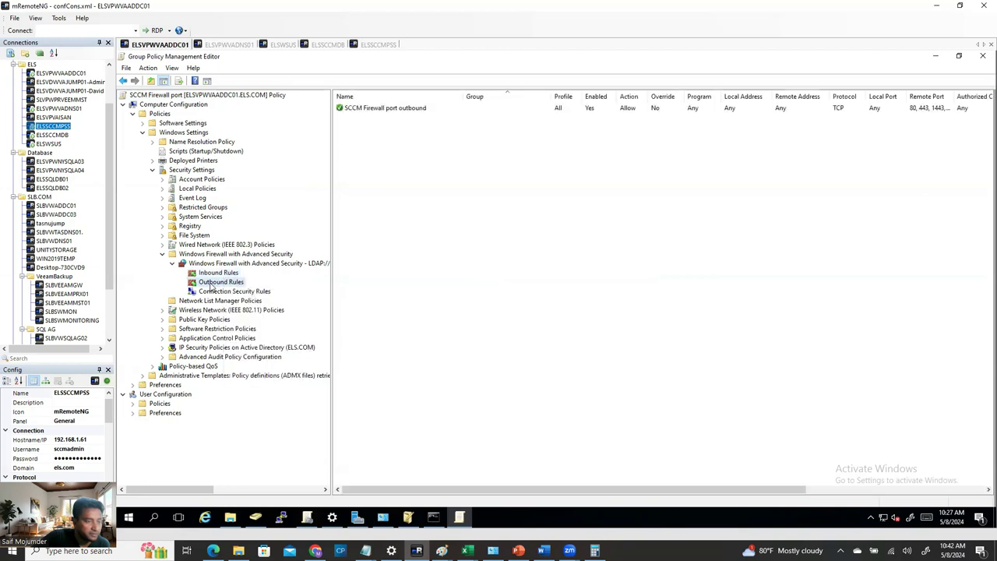
{"action": "right_click", "coordinate": [376, 109]}
{"action": "left_click", "coordinate": [411, 113]}
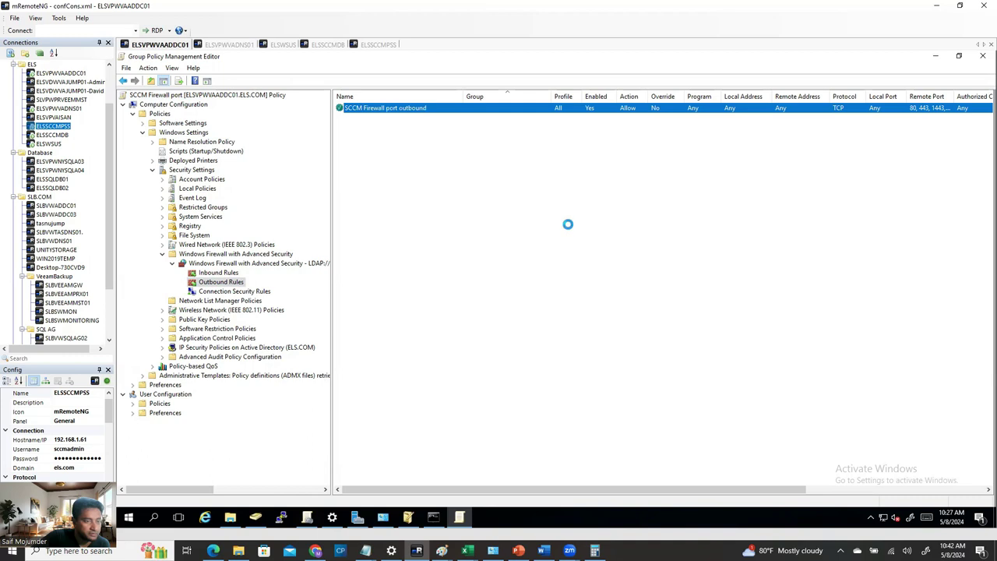
- Start a new inbound rule in the GPO with the rule type Port
{"action": "left_click", "coordinate": [218, 273]}
{"action": "right_click", "coordinate": [236, 275]}
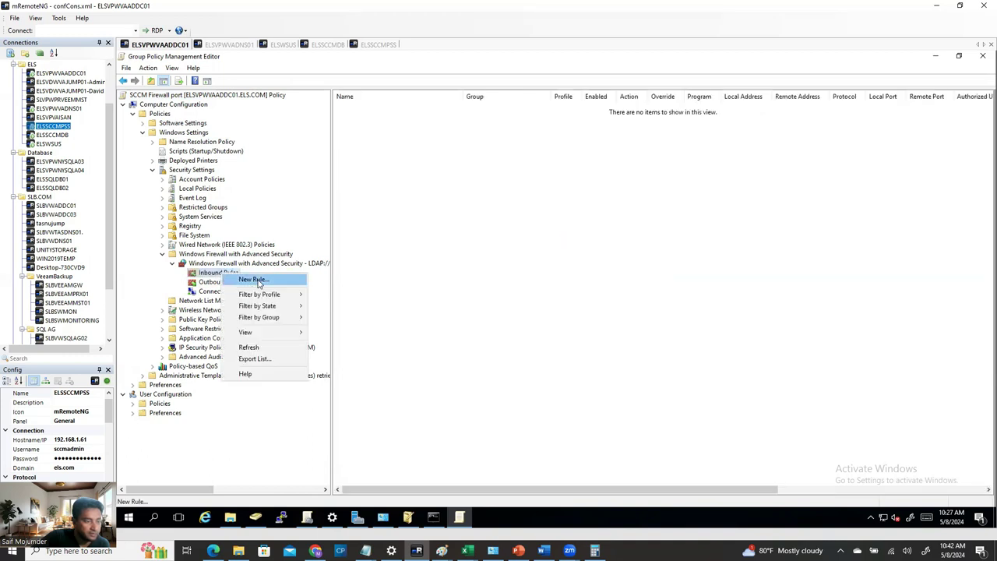
{"action": "key", "text": "Escape"}
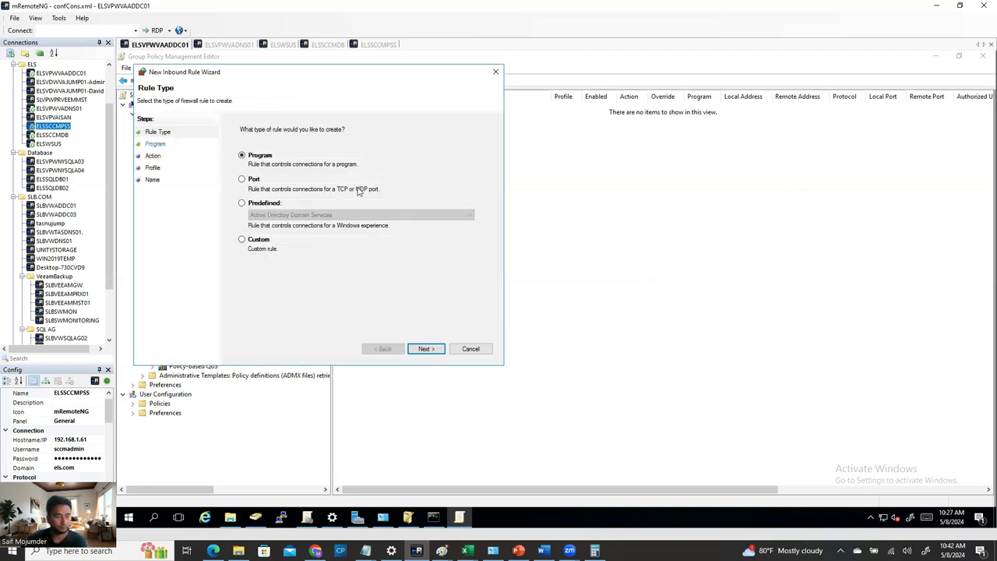
{"action": "left_click", "coordinate": [255, 181]}
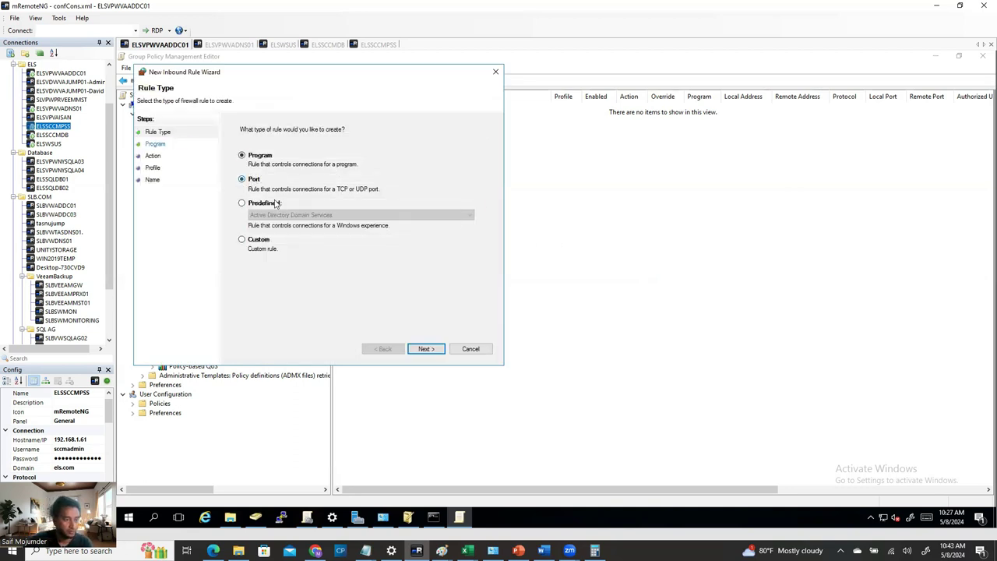
{"action": "left_click", "coordinate": [425, 351]}
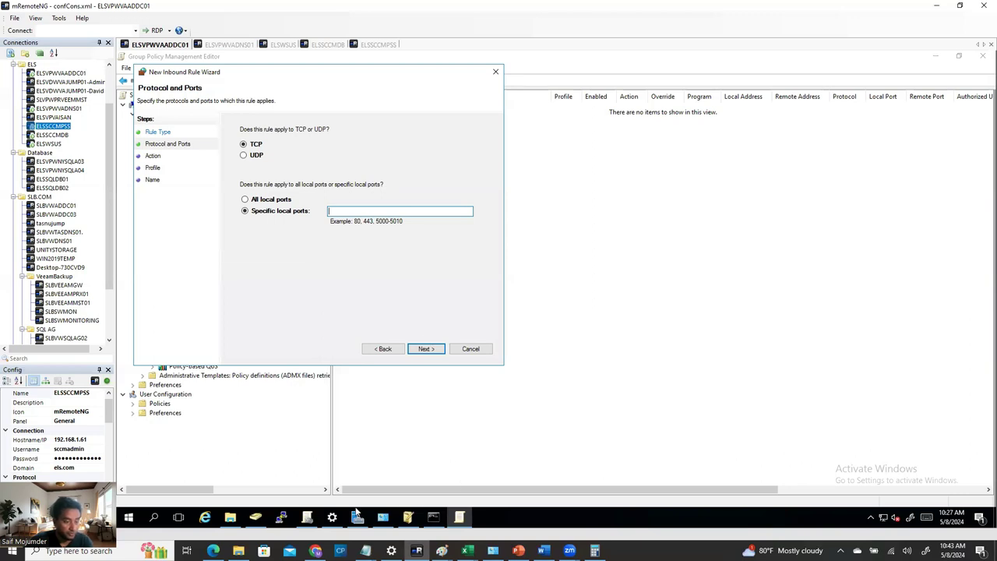
- Copy the port list from the Word guide and set the TCP specific local ports to 80, 443, 1443, 3389, 4022, 8530, 8531, 2701, 10123
{"action": "left_click", "coordinate": [543, 551]}
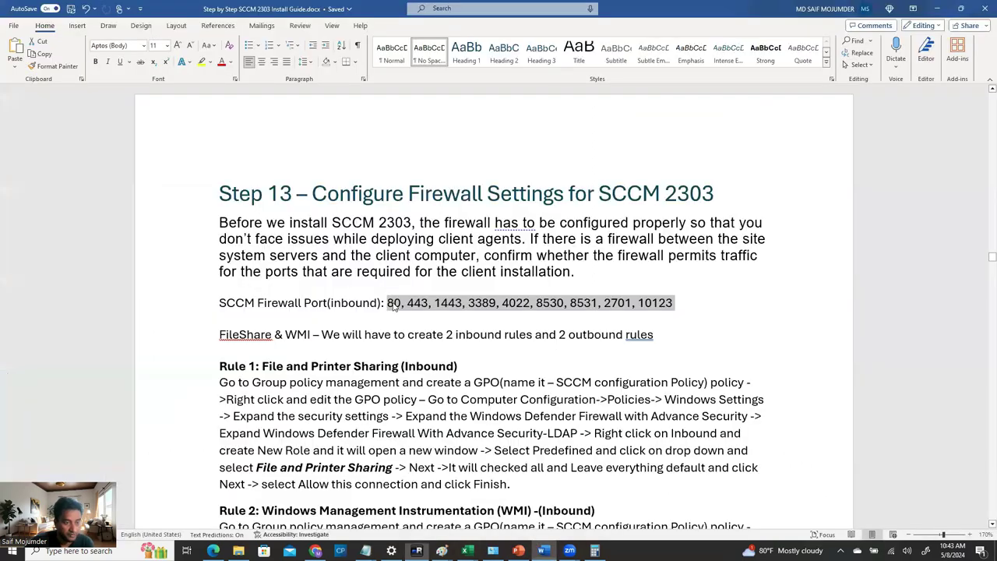
{"action": "right_click", "coordinate": [588, 305]}
{"action": "right_click", "coordinate": [334, 211]}
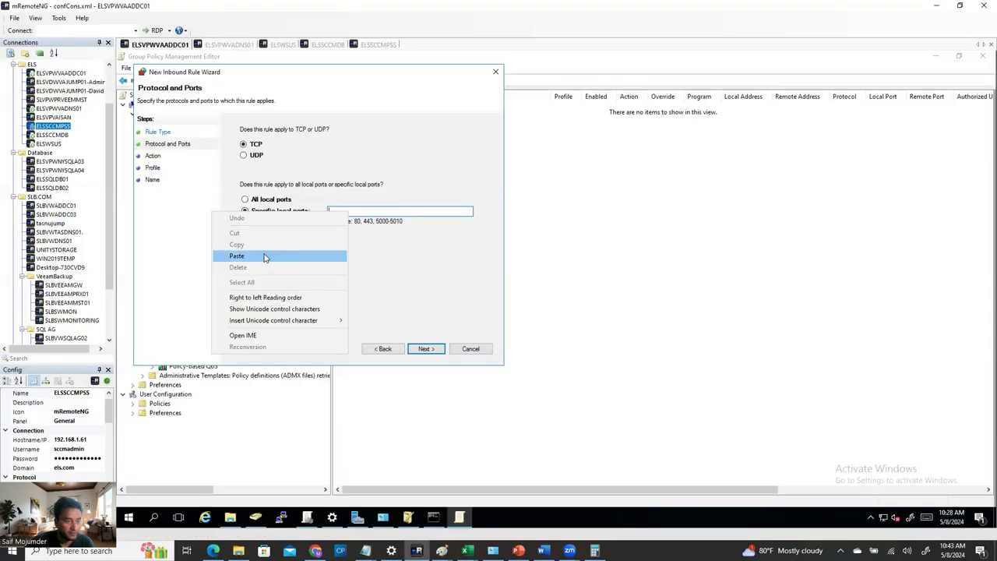
{"action": "left_click", "coordinate": [265, 257]}
{"action": "left_click", "coordinate": [433, 352]}
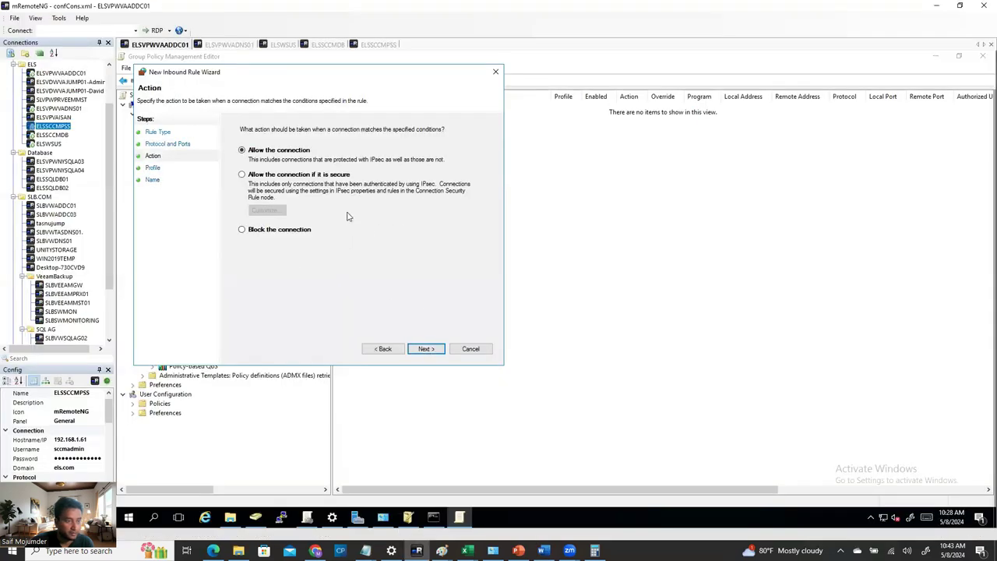
- Allow the connection for Domain, Private and Public profiles and create the rule as "SCCM Firewall ports - inbound"
{"action": "left_click", "coordinate": [426, 350]}
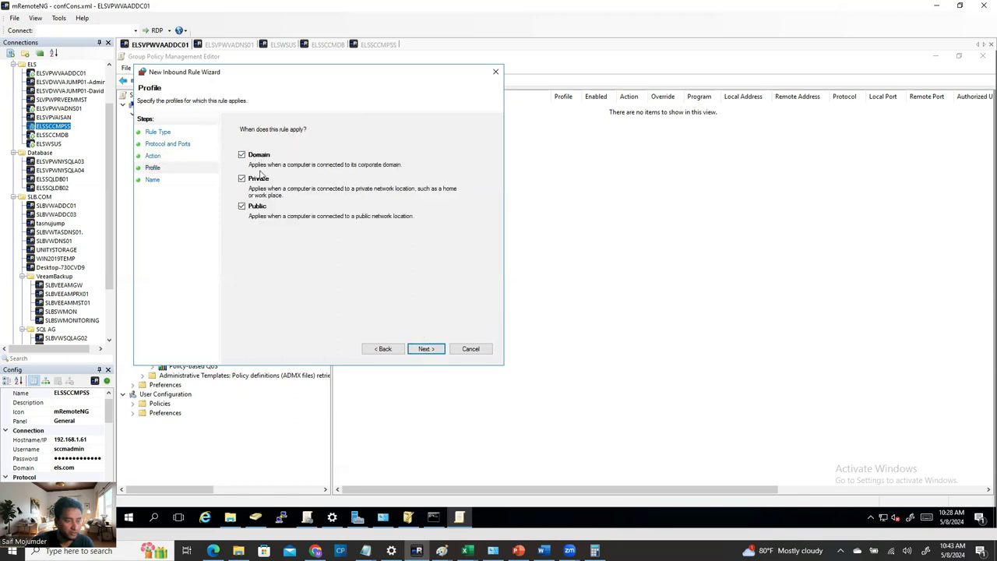
{"action": "left_click", "coordinate": [425, 351]}
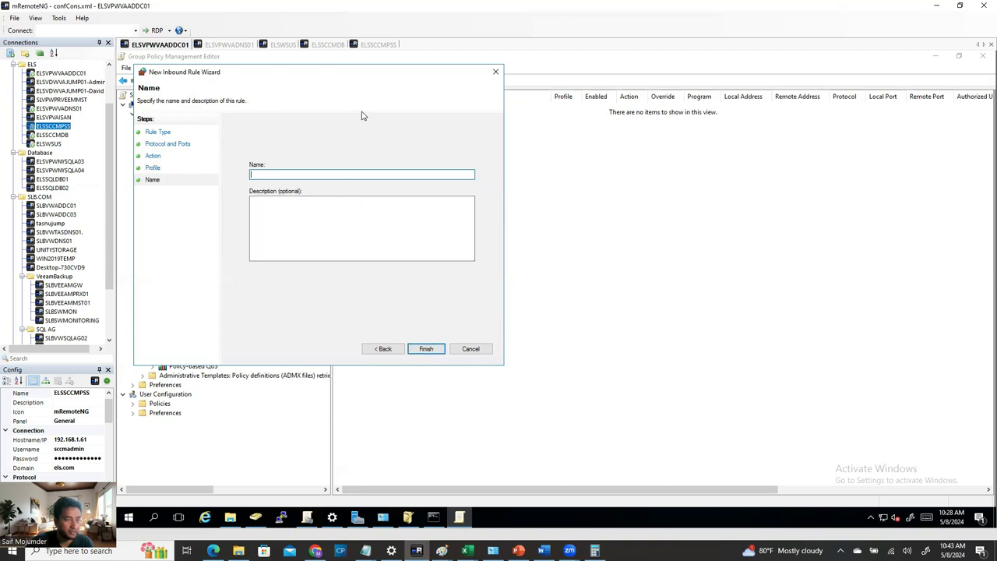
{"action": "left_click_drag", "start_coordinate": [377, 75], "coordinate": [683, 137]}
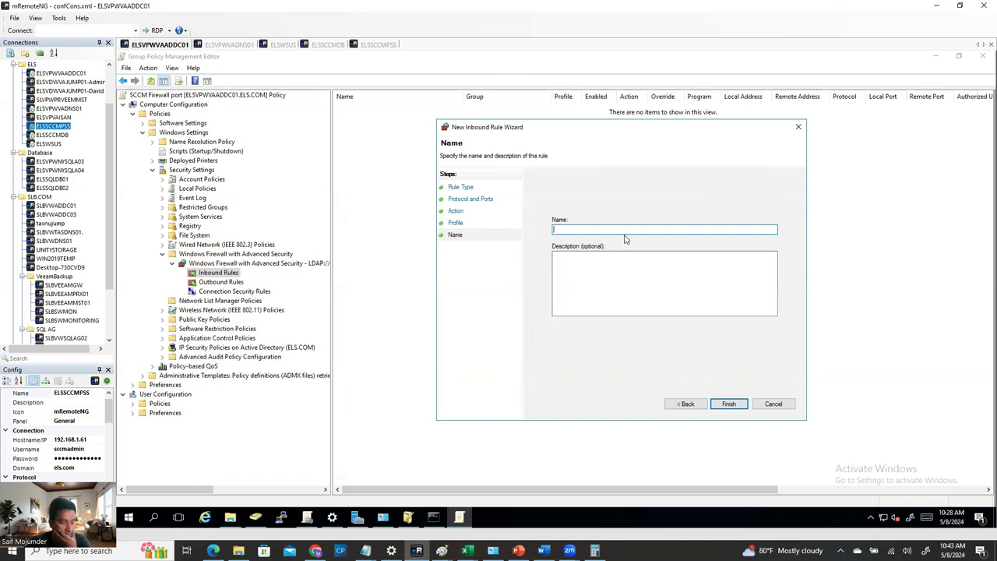
{"action": "type", "text": "SCCM Firewall ports Inbound"}
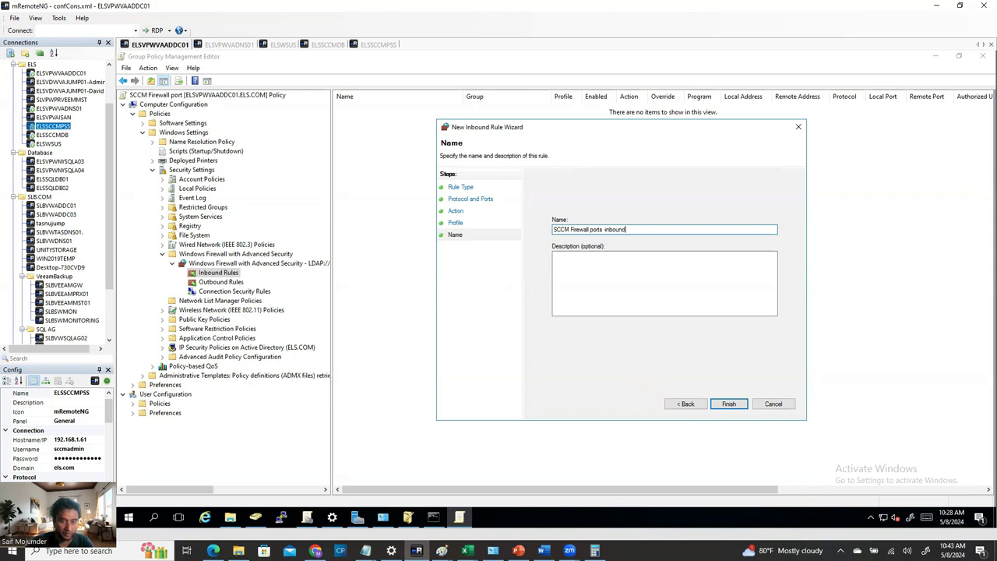
{"action": "left_click", "coordinate": [607, 229]}
{"action": "type", "text": "-"}
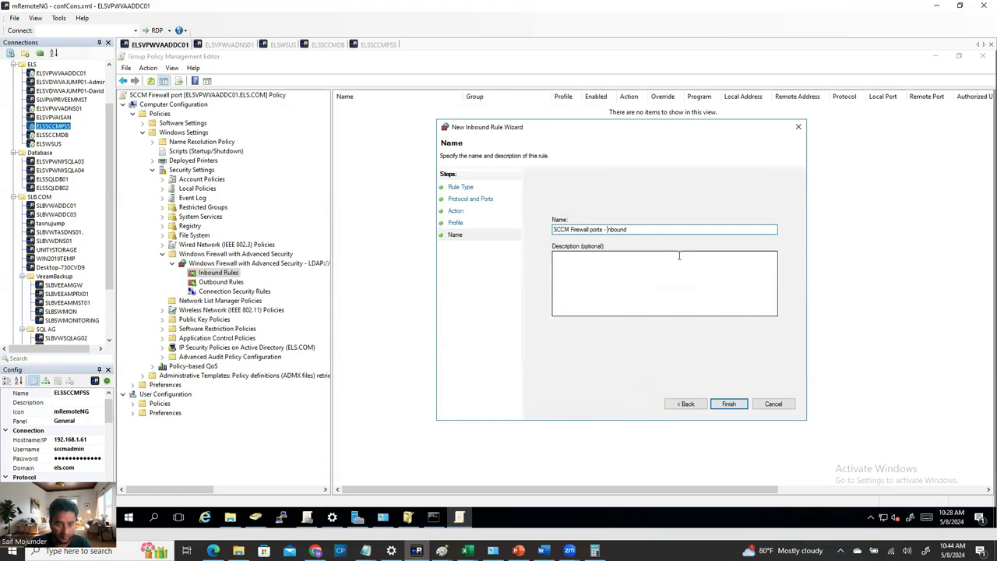
{"action": "left_click", "coordinate": [736, 405]}
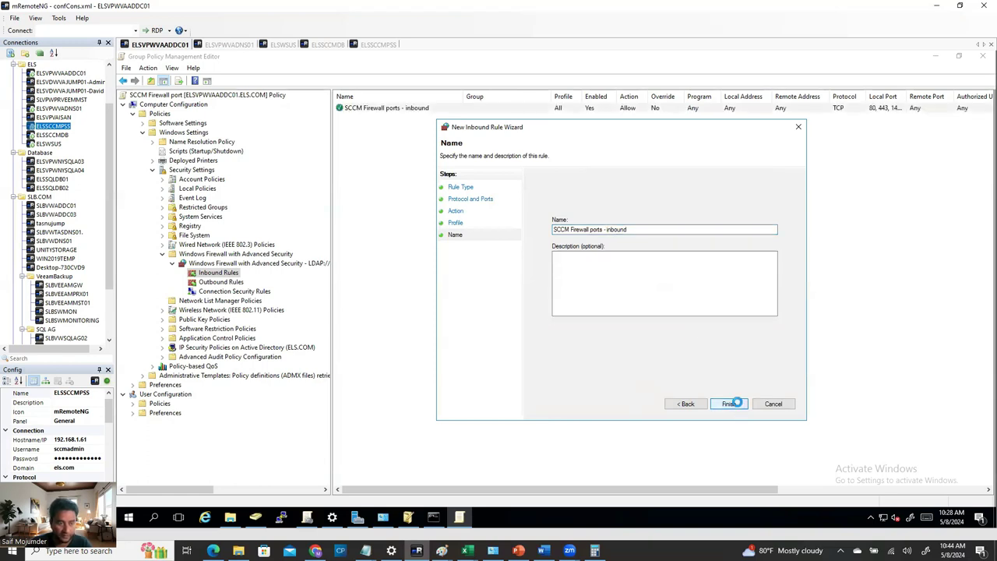
- Start a new outbound Port rule for TCP remote ports 80, 443, 1443, 3389, 4022, 8530, 8531, 2701, 10123
{"action": "left_click", "coordinate": [226, 282]}
{"action": "right_click", "coordinate": [226, 284]}
{"action": "key", "text": "Escape"}
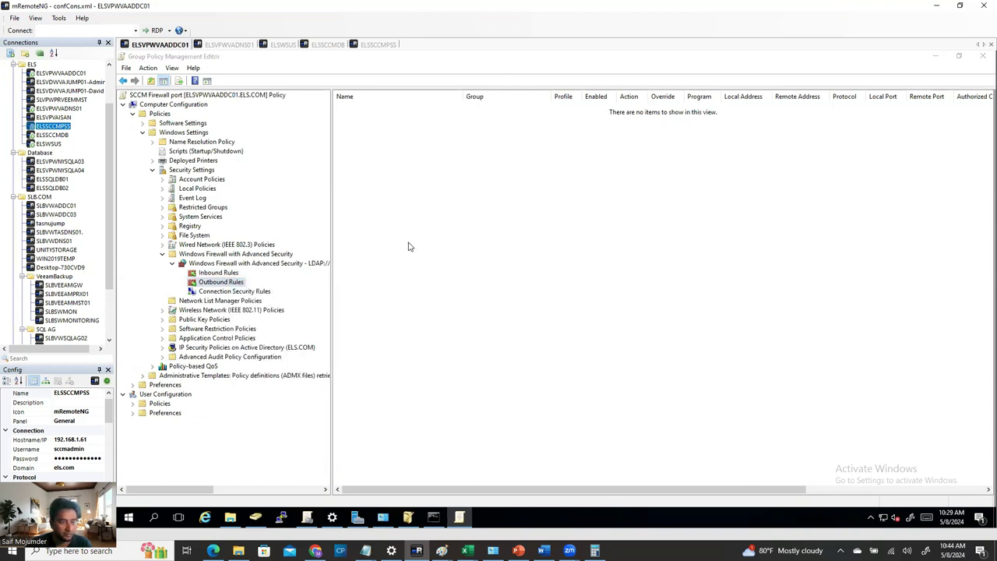
{"action": "left_click", "coordinate": [273, 193]}
{"action": "left_click", "coordinate": [447, 358]}
{"action": "type", "text": "80, 443, 1443, 3389, 4022, 8530, 8531, 2701, 10123"}
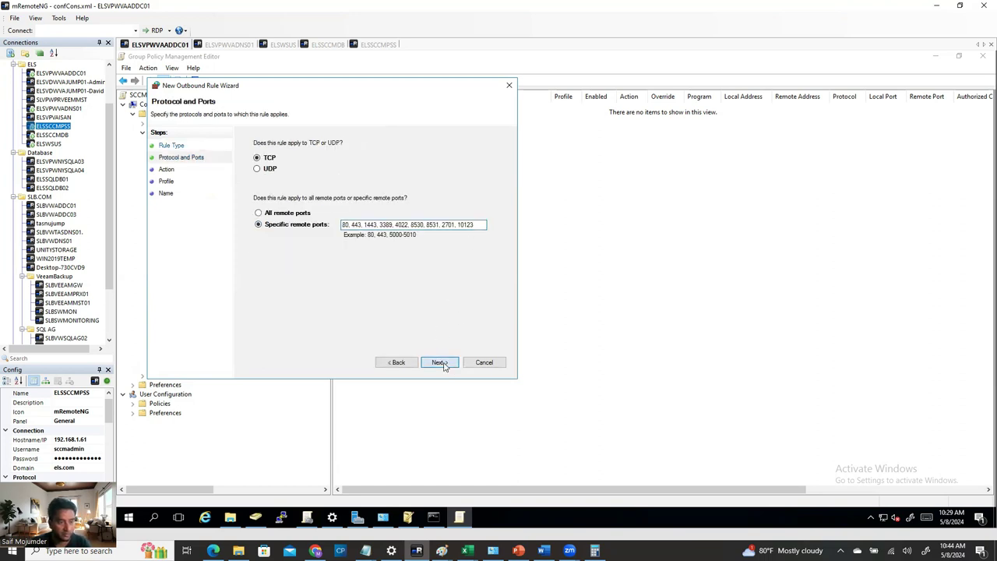
{"action": "left_click", "coordinate": [443, 364]}
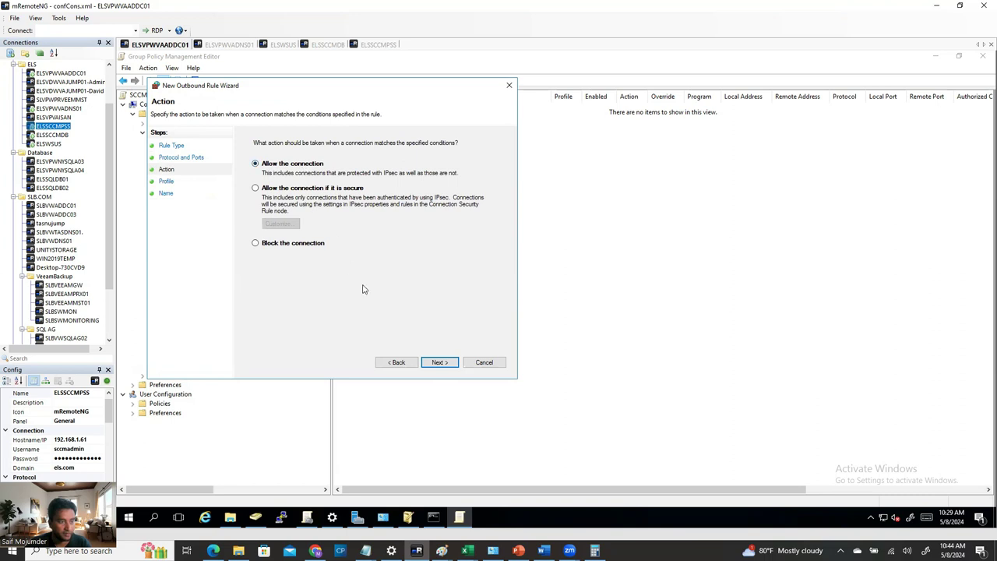
- Keep the allow action and default profiles and create the rule as "SCCM Firewall Ports - Outbound"
{"action": "left_click", "coordinate": [441, 362]}
{"action": "left_click", "coordinate": [444, 366]}
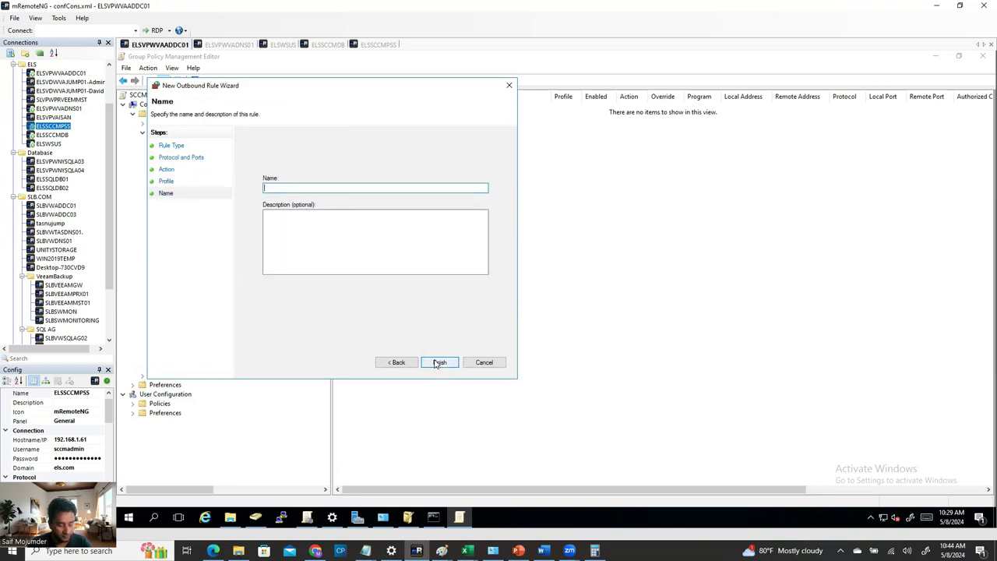
{"action": "type", "text": "SCCM Firewall Ports - Outbound"}
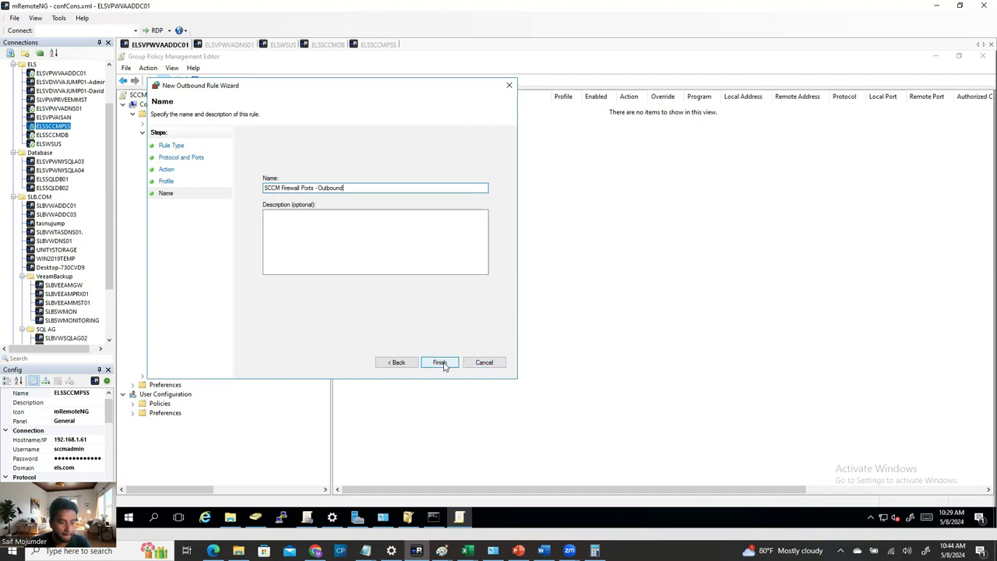
{"action": "left_click", "coordinate": [442, 363]}
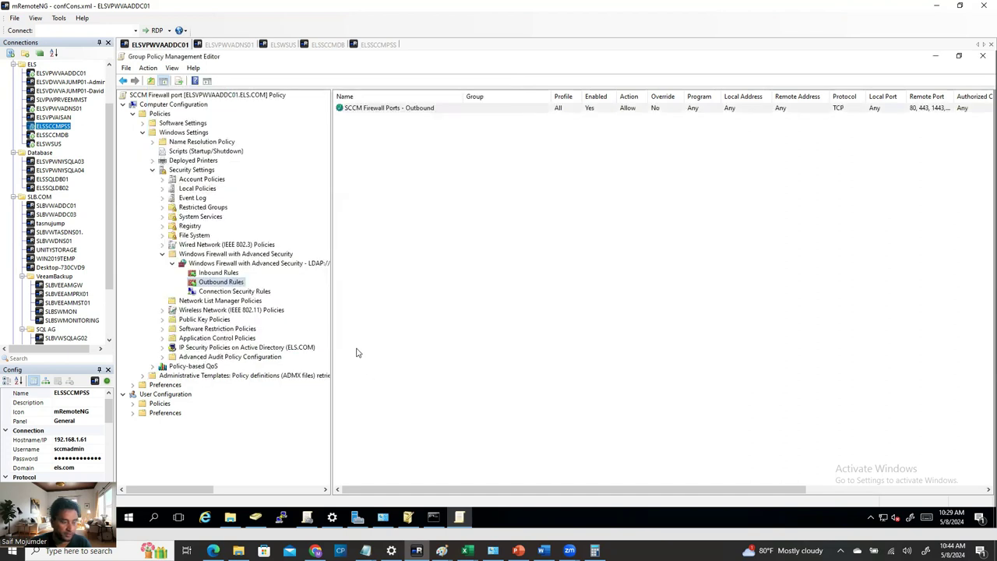
- Switch to the Word install guide and review the Step 13 inbound and outbound rule instructions for File and Printer Sharing and WMI
{"action": "left_click", "coordinate": [544, 551]}
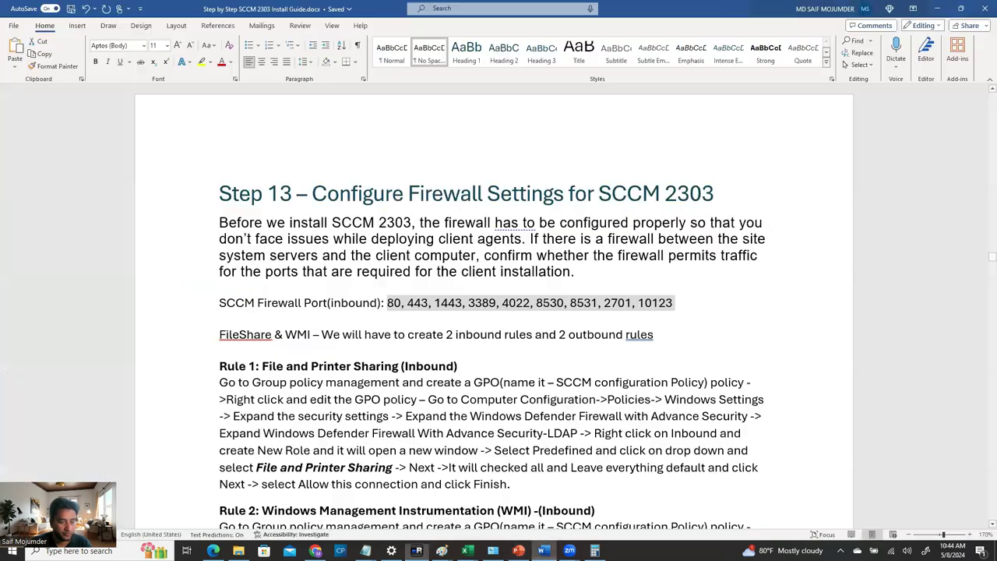
{"action": "scroll", "coordinate": [356, 395], "scroll_direction": "down", "scroll_amount": 2}
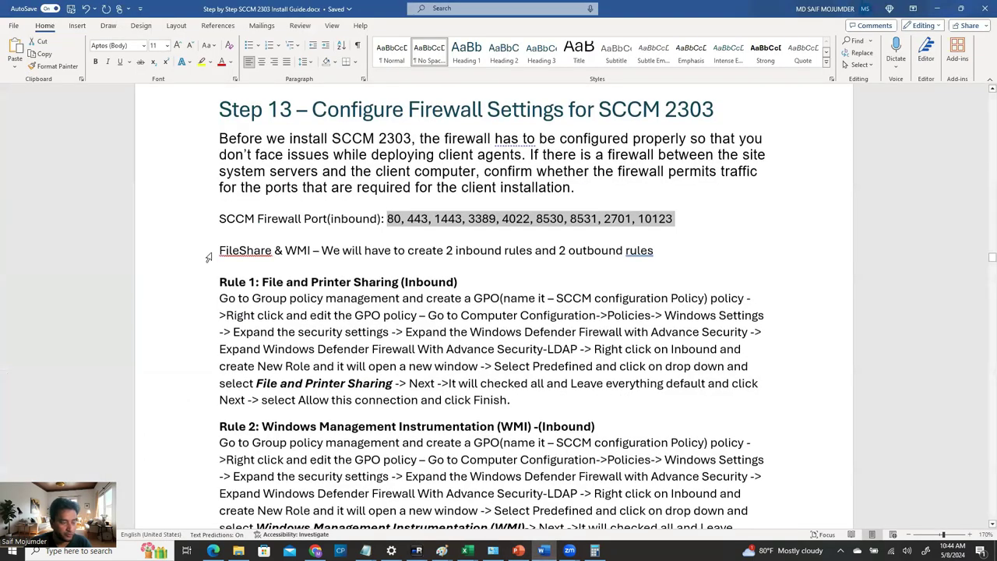
{"action": "left_click", "coordinate": [208, 257]}
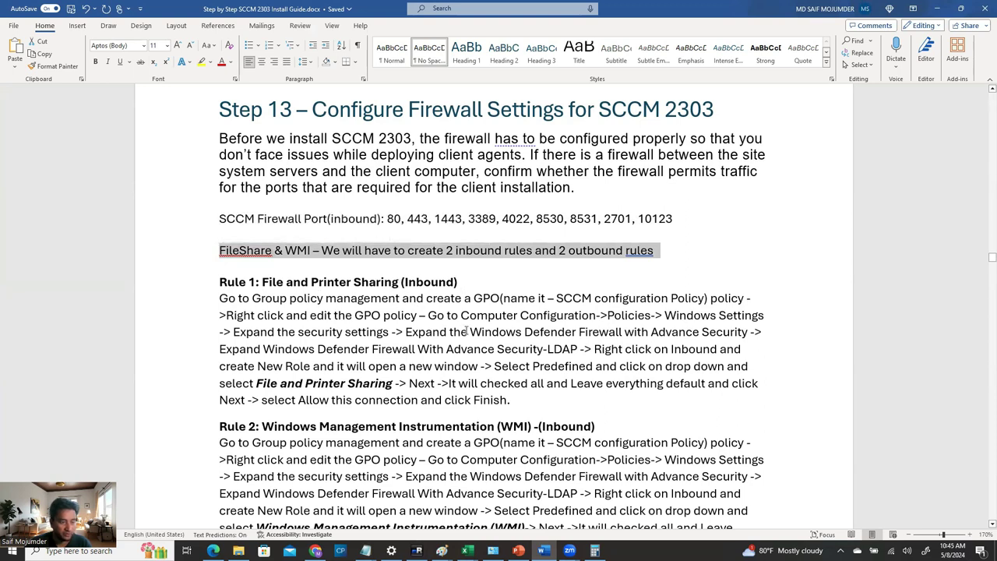
{"action": "scroll", "coordinate": [496, 366], "scroll_direction": "down", "scroll_amount": 1}
{"action": "scroll", "coordinate": [497, 374], "scroll_direction": "down", "scroll_amount": 2}
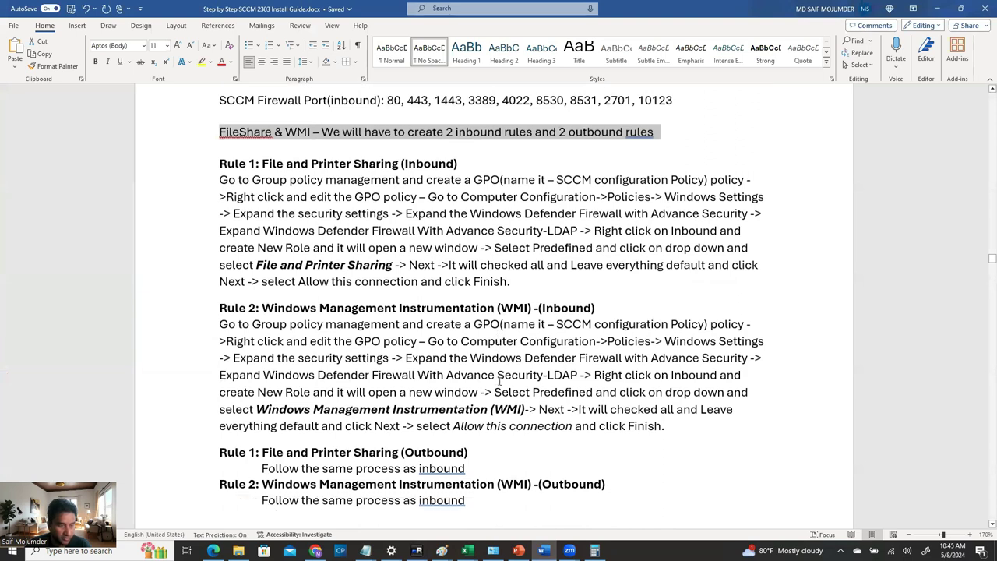
{"action": "scroll", "coordinate": [556, 327], "scroll_direction": "down", "scroll_amount": 2}
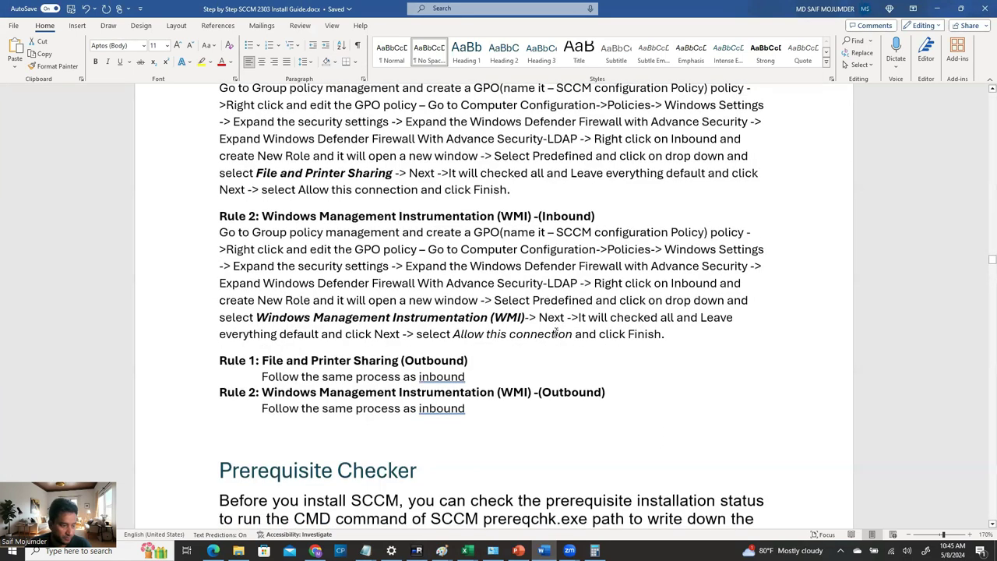
{"action": "scroll", "coordinate": [556, 334], "scroll_direction": "up", "scroll_amount": 2}
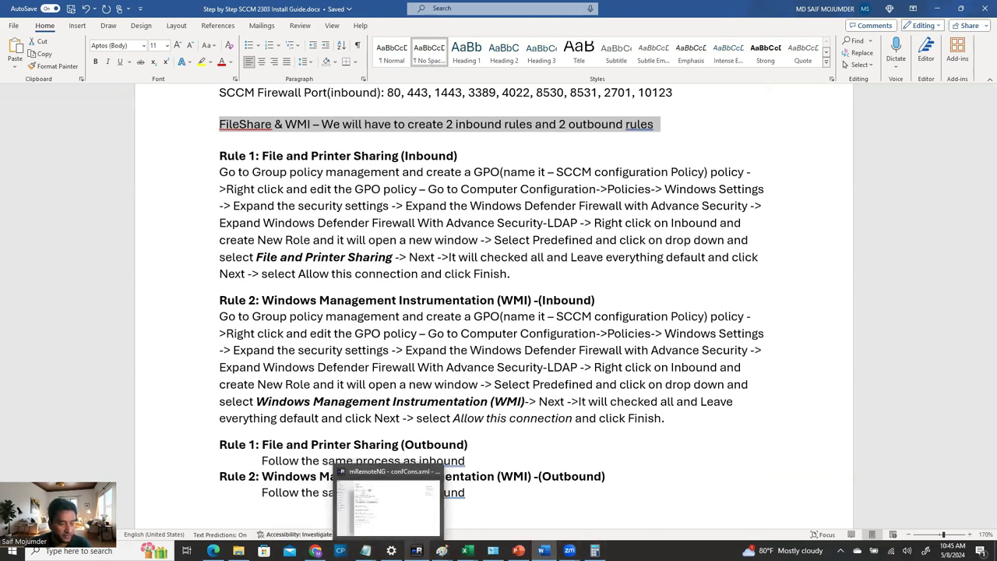
- Switch back to mRemoteNG, close the SCCM Firewall port policy editor and select the SCCM Firewall policy for File and Printer Sharing GPO
{"action": "left_click", "coordinate": [416, 550]}
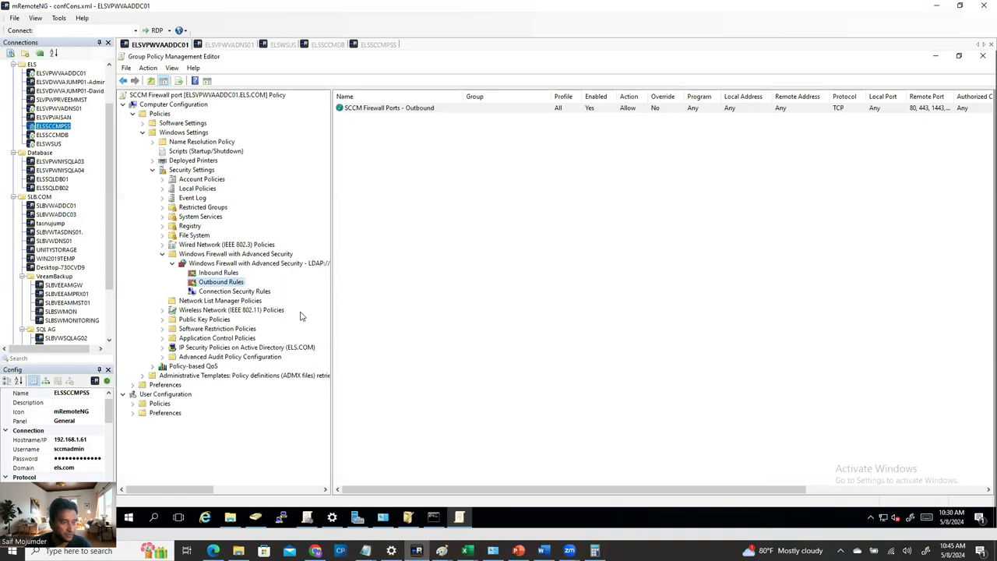
{"action": "left_click", "coordinate": [983, 58]}
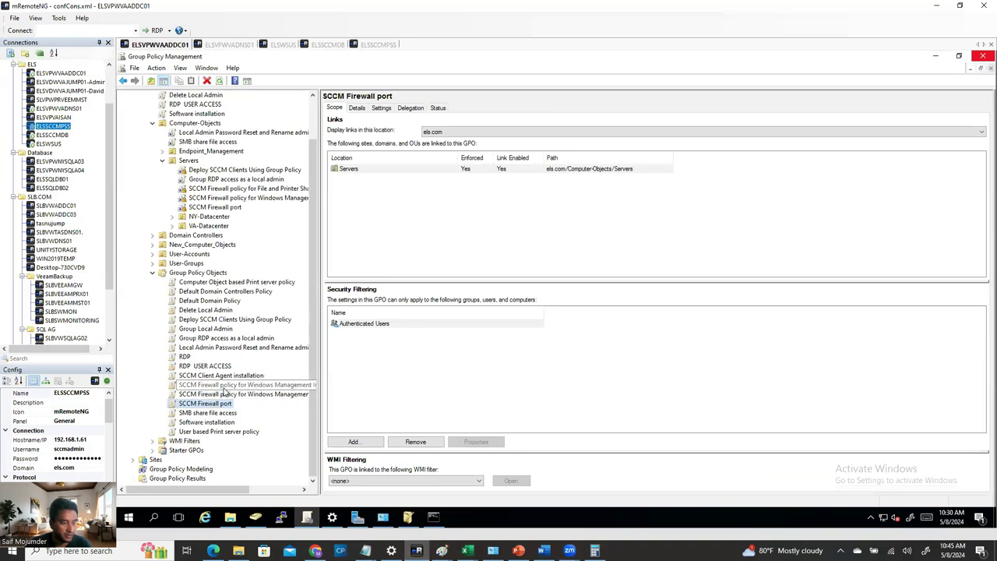
{"action": "left_click", "coordinate": [226, 385]}
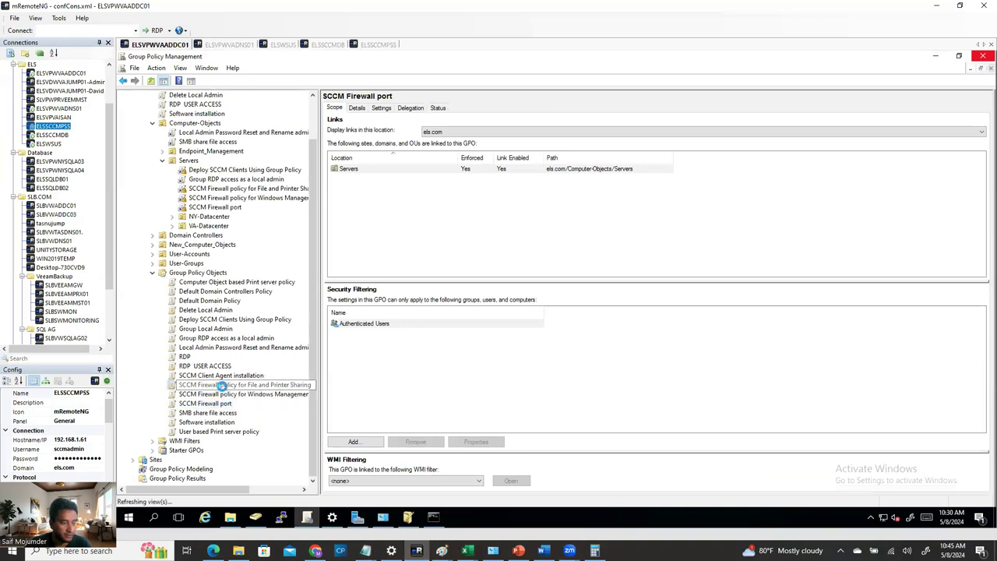
{"action": "right_click", "coordinate": [189, 274]}
{"action": "left_click", "coordinate": [226, 276]}
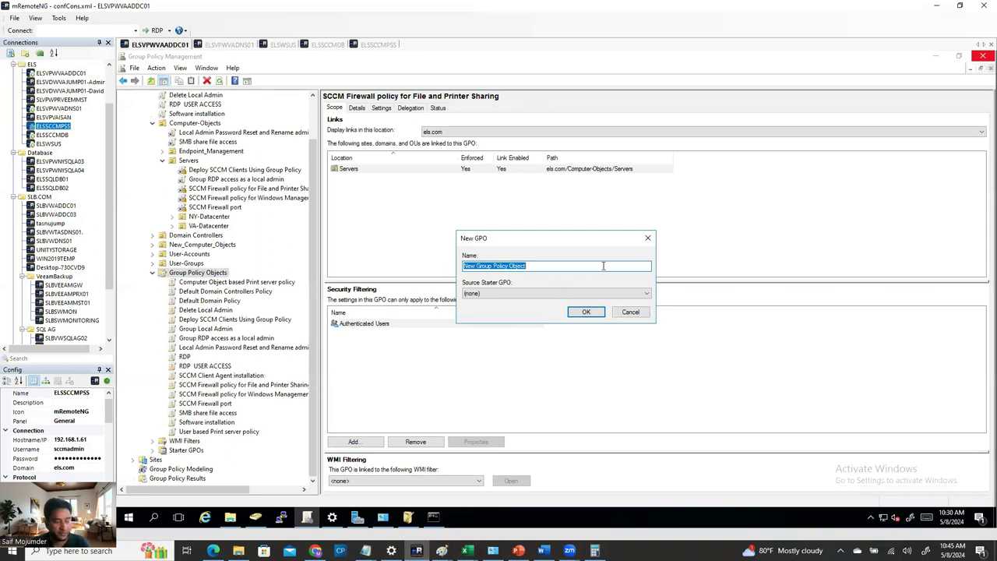
{"action": "type", "text": "c"}
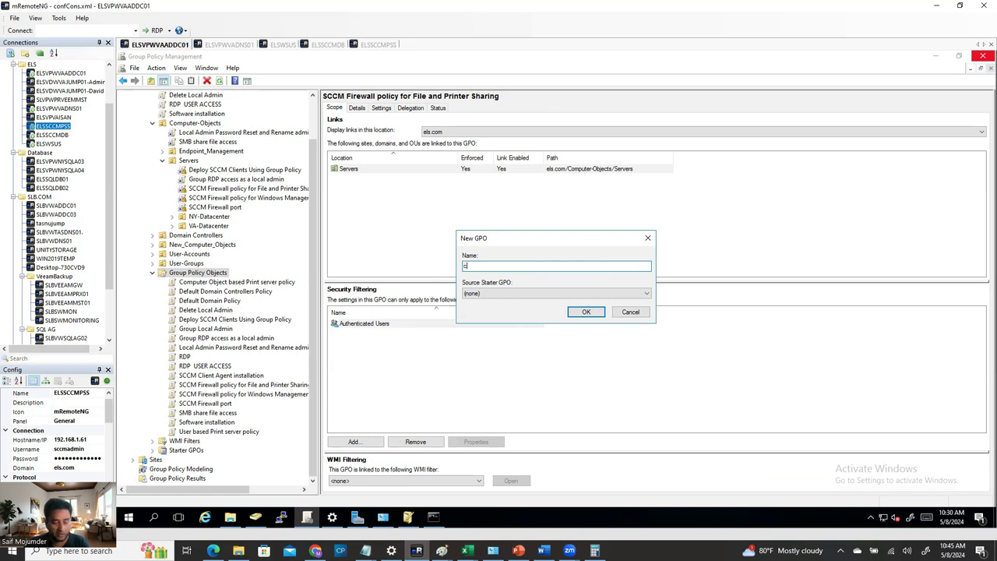
{"action": "left_click", "coordinate": [648, 239]}
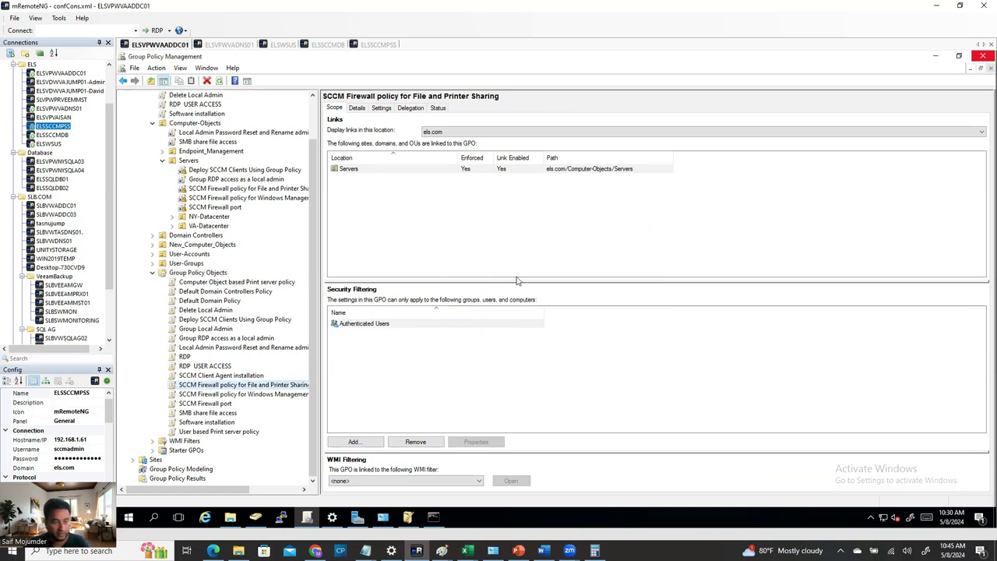
- Open the SCCM Firewall policy for File and Printer Sharing GPO for editing in a maximized editor with a wider policy tree
{"action": "left_click", "coordinate": [253, 385]}
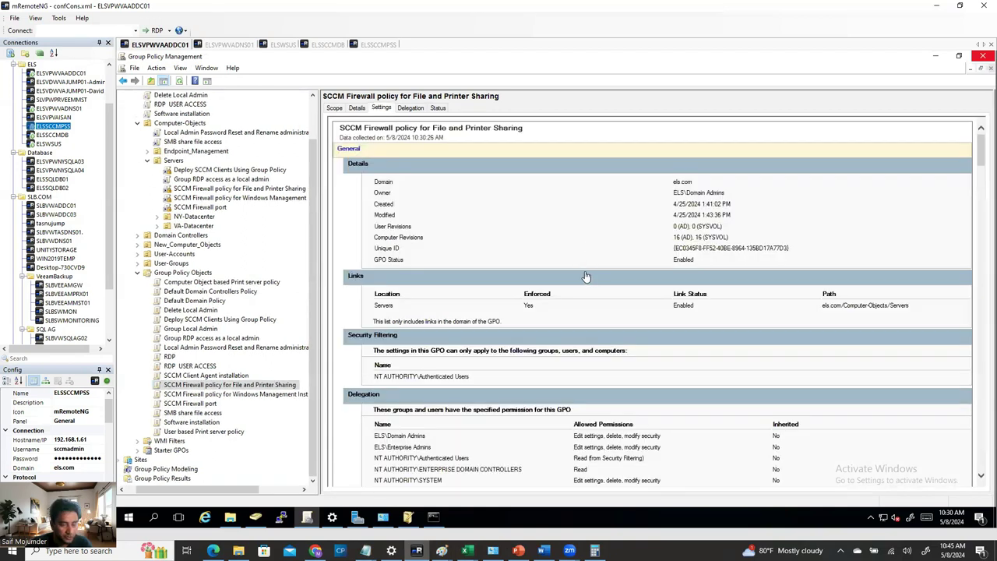
{"action": "right_click", "coordinate": [205, 393]}
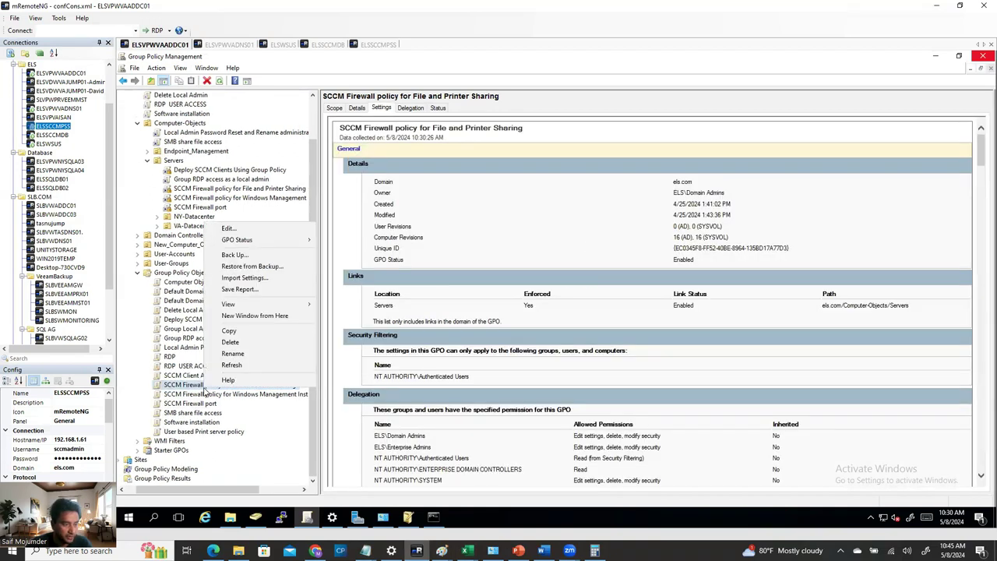
{"action": "left_click", "coordinate": [226, 230]}
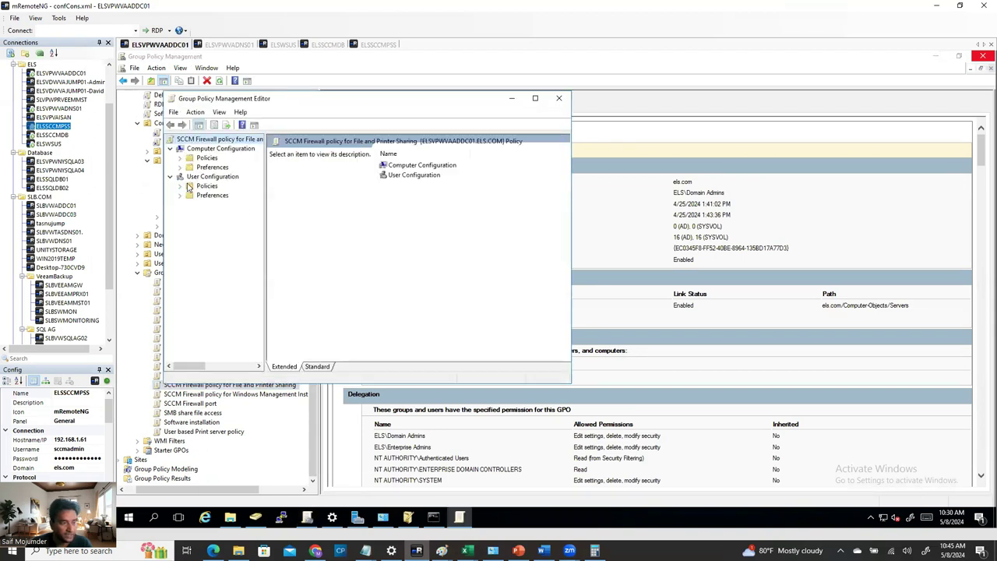
{"action": "left_click", "coordinate": [535, 98]}
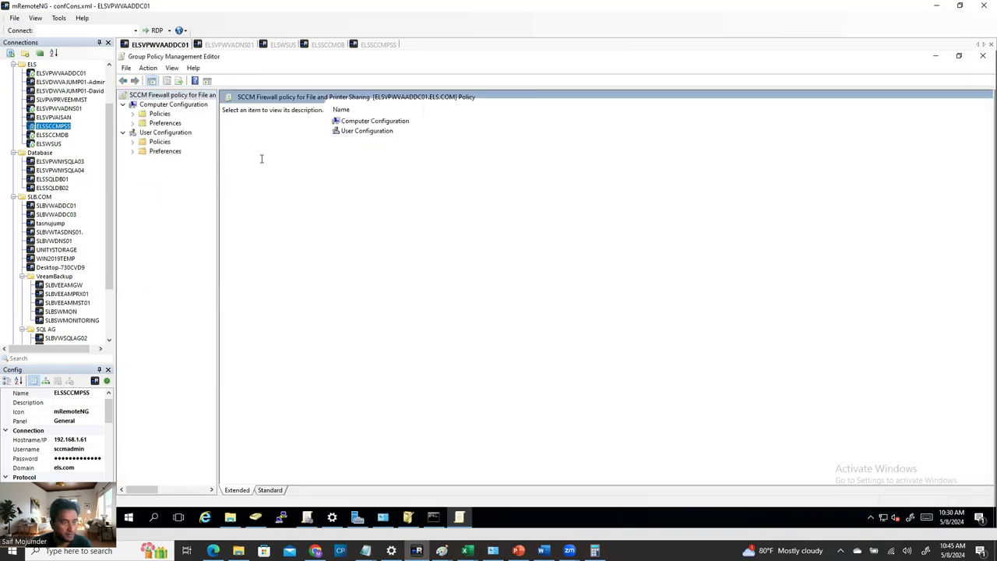
{"action": "left_click_drag", "start_coordinate": [217, 150], "coordinate": [322, 162]}
- Examine the outbound and inbound rules under Computer Configuration's Windows Firewall with Advanced Security in this policy
{"action": "left_click", "coordinate": [132, 114]}
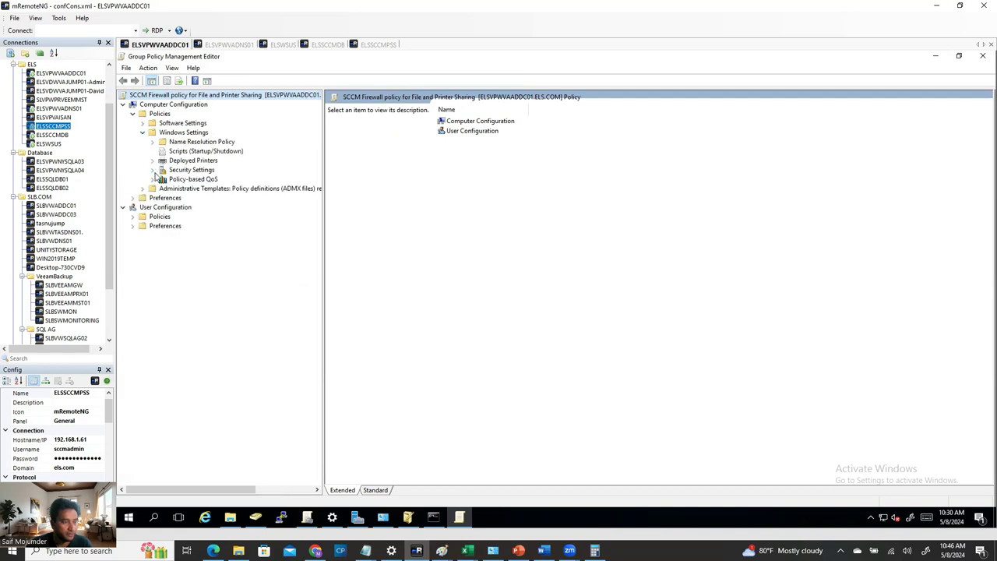
{"action": "left_click", "coordinate": [153, 169]}
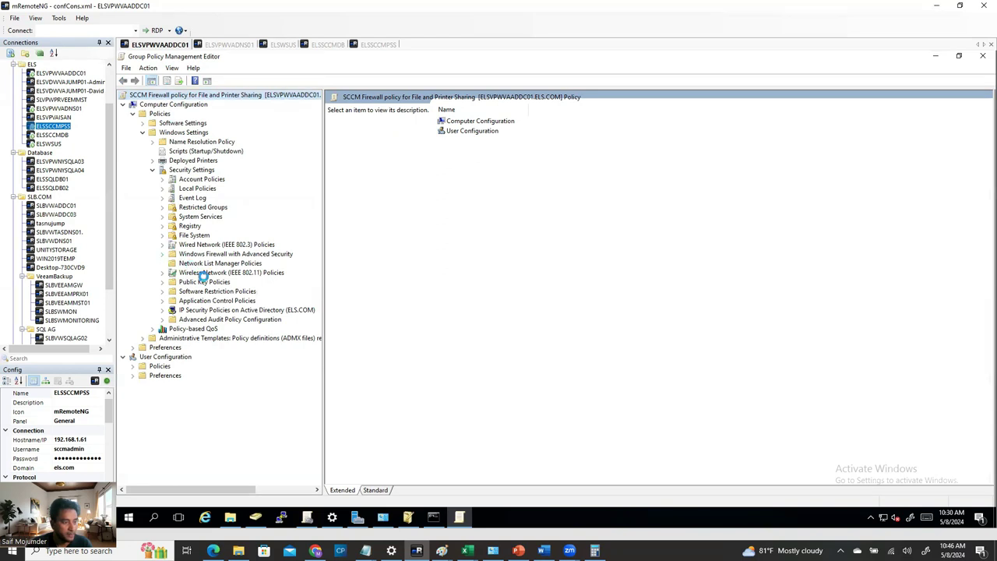
{"action": "left_click", "coordinate": [170, 256]}
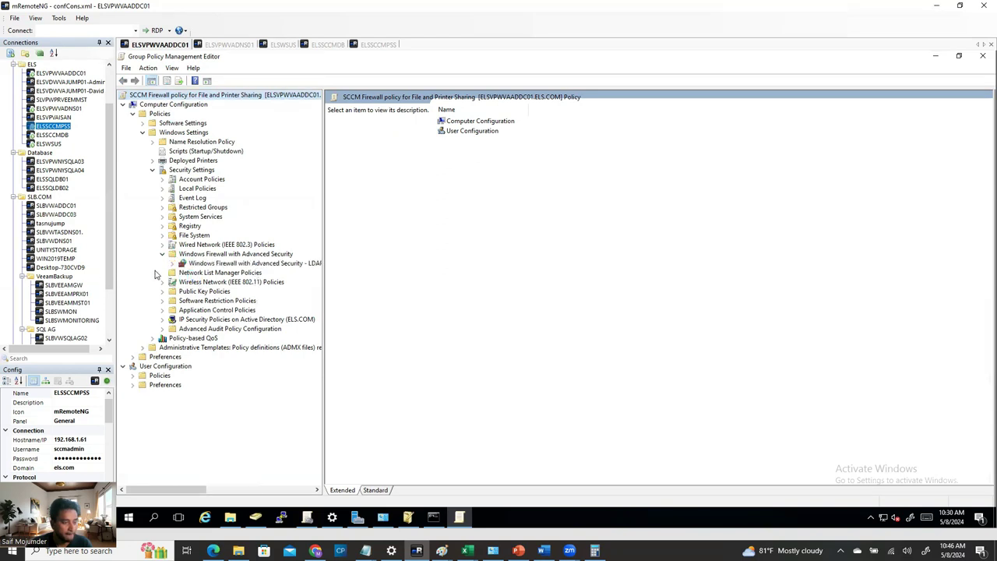
{"action": "left_click", "coordinate": [172, 263]}
{"action": "left_click", "coordinate": [216, 274]}
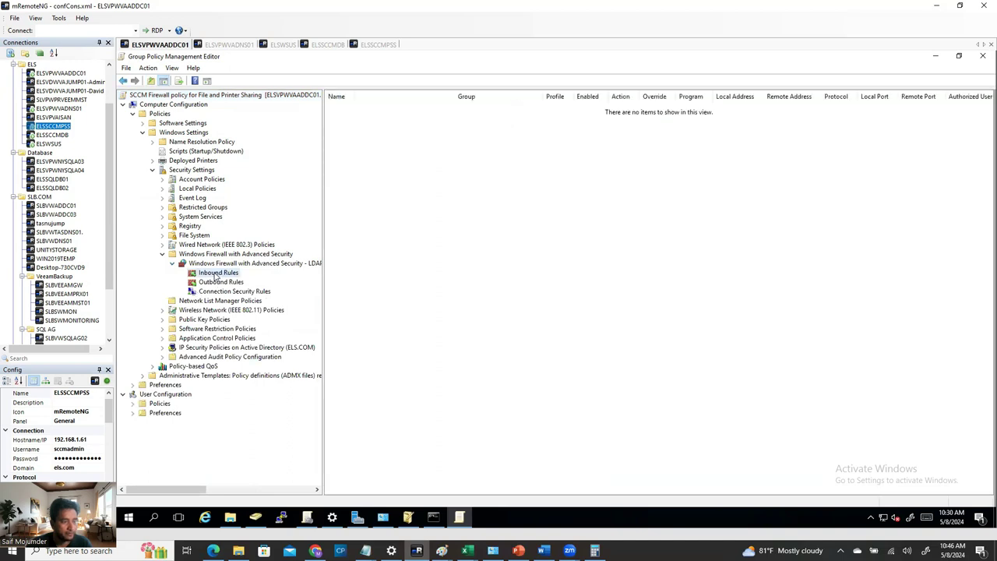
{"action": "left_click", "coordinate": [214, 282]}
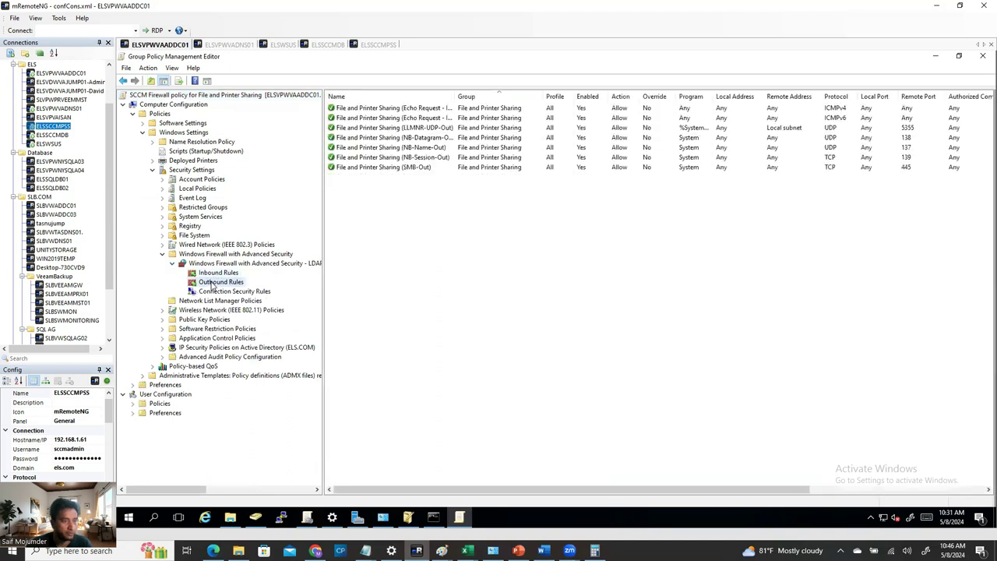
{"action": "left_click", "coordinate": [212, 274]}
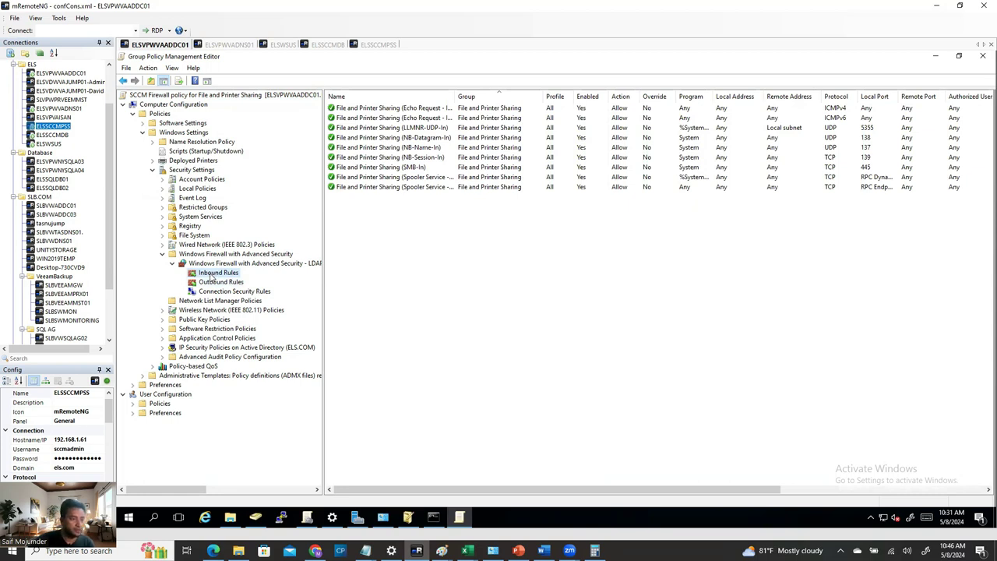
- Start a new inbound rule using the predefined File and Printer Sharing group and continue to its list of rules
{"action": "right_click", "coordinate": [218, 277]}
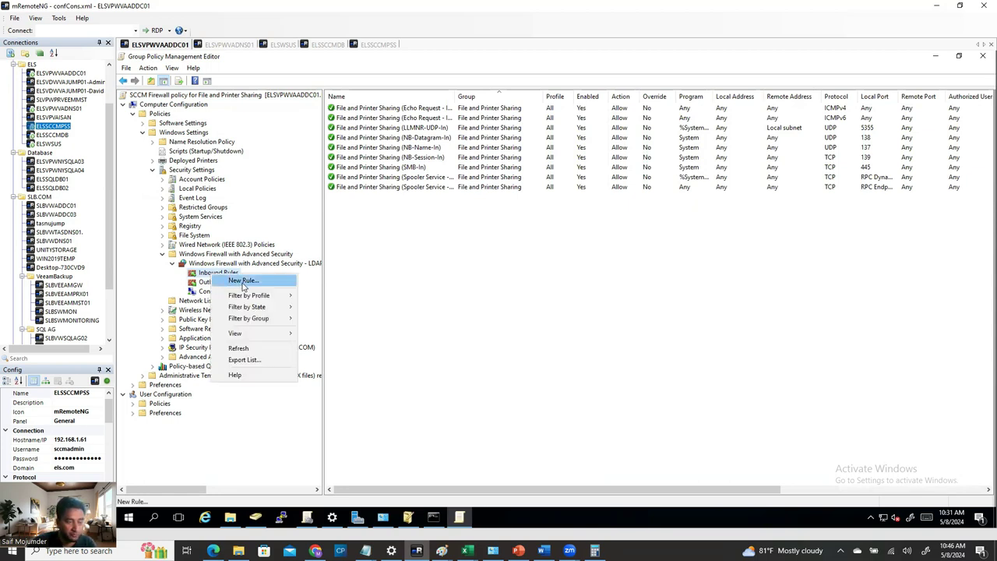
{"action": "left_click", "coordinate": [243, 282]}
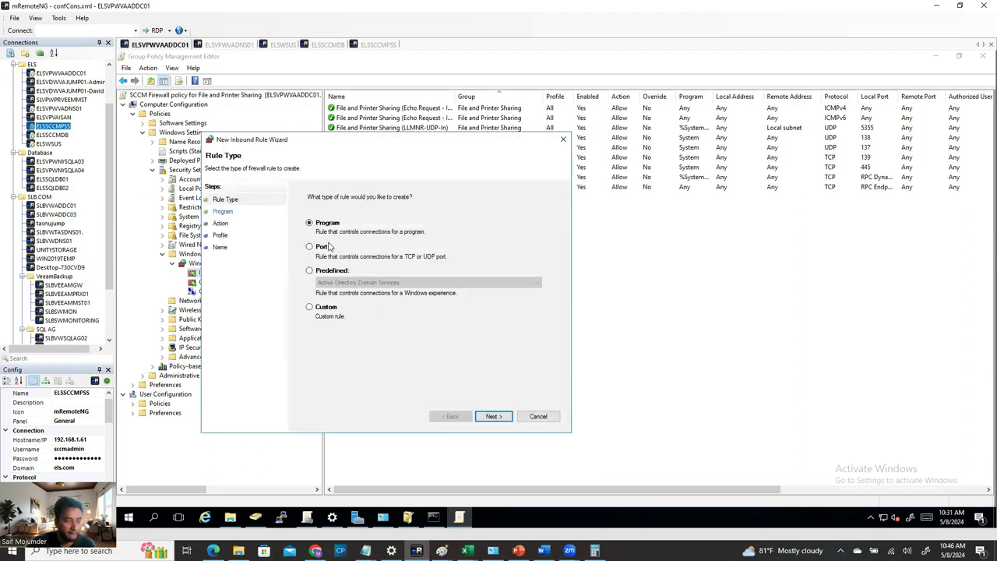
{"action": "left_click", "coordinate": [334, 272]}
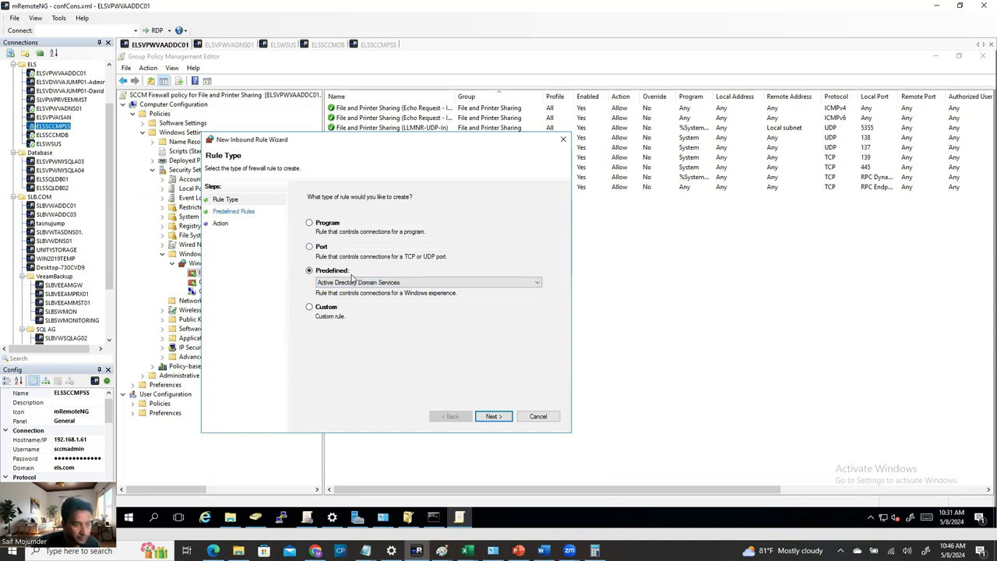
{"action": "left_click", "coordinate": [408, 285]}
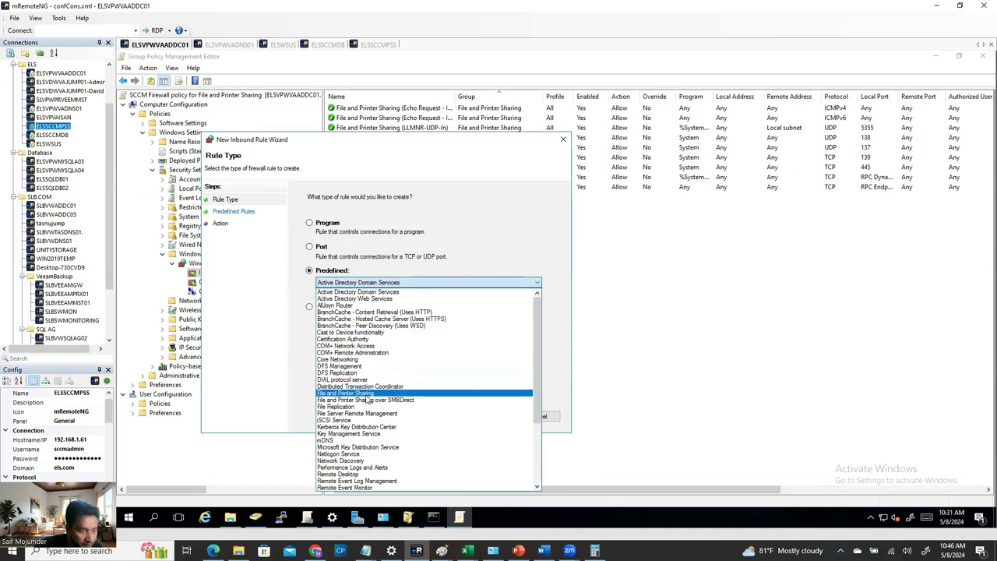
{"action": "left_click", "coordinate": [368, 394]}
{"action": "left_click", "coordinate": [492, 419]}
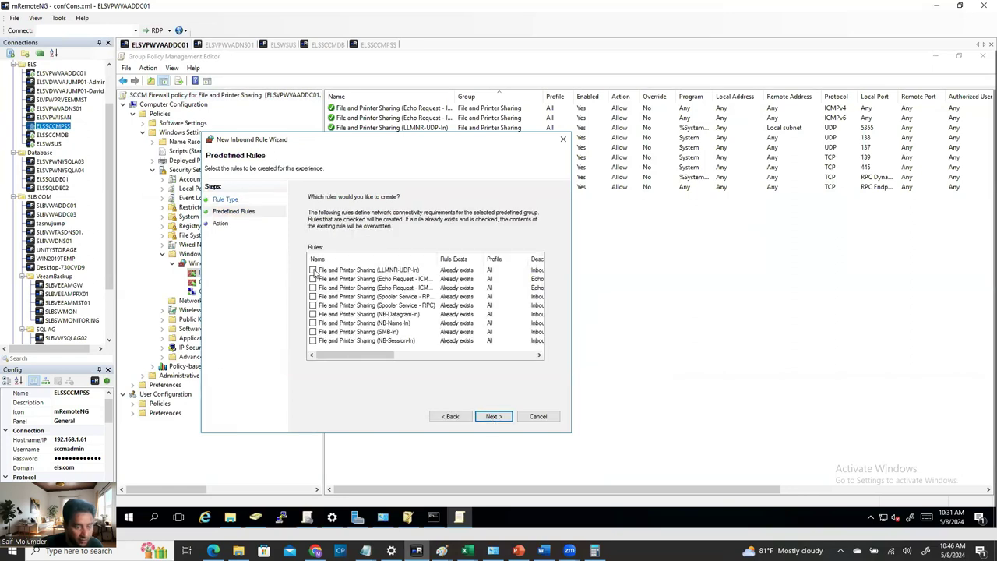
- Include the LLMNR-UDP-In rule and both Echo Request rules in the new inbound rule and proceed to the action choice
{"action": "scroll", "coordinate": [357, 354], "scroll_direction": "right", "scroll_amount": 3}
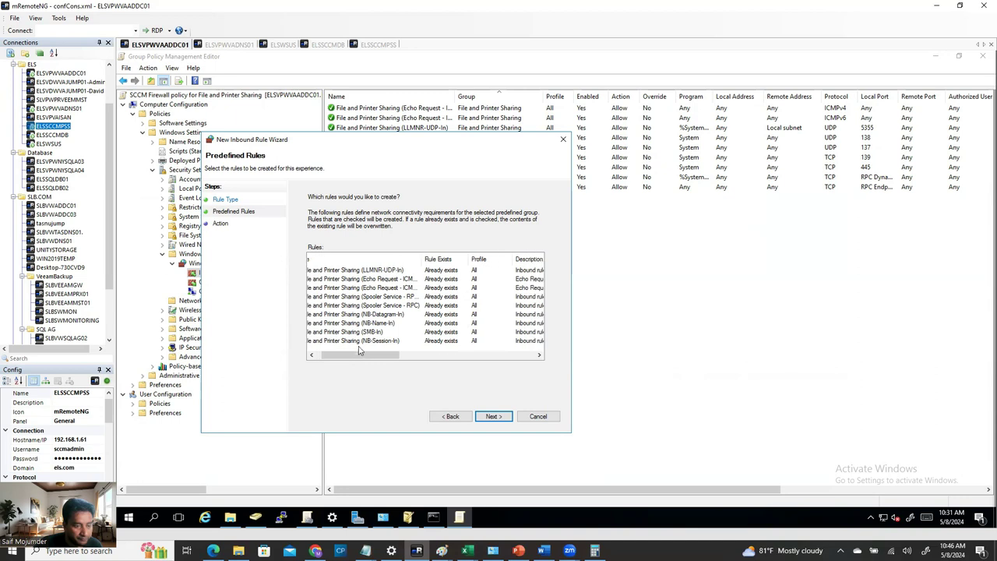
{"action": "scroll", "coordinate": [361, 345], "scroll_direction": "left", "scroll_amount": 3}
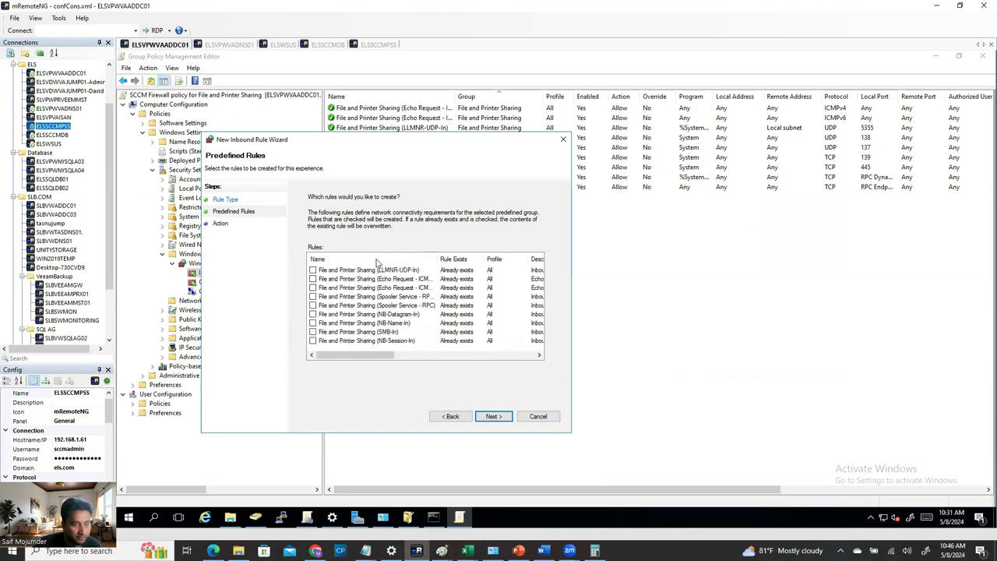
{"action": "left_click", "coordinate": [490, 417]}
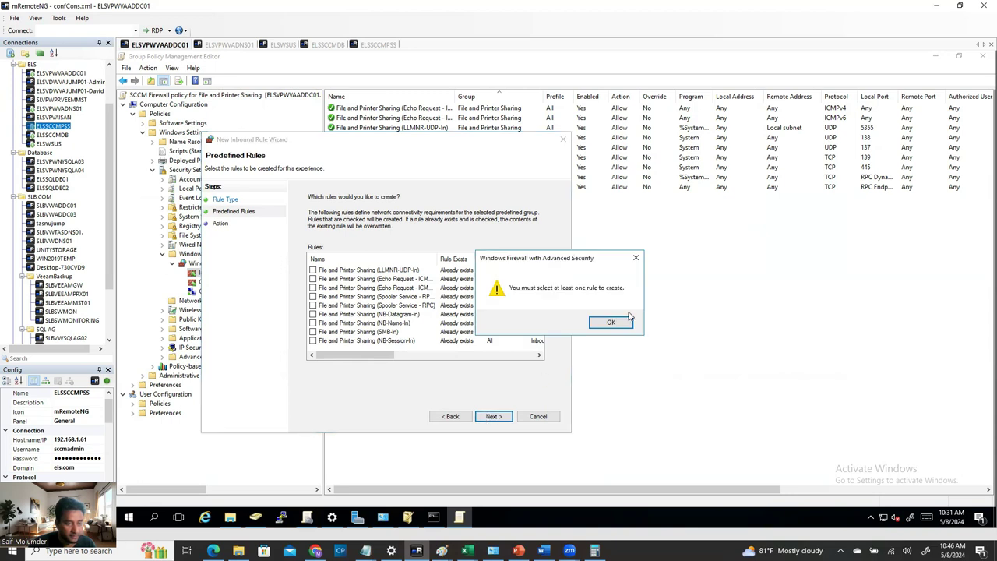
{"action": "left_click", "coordinate": [636, 259]}
{"action": "left_click", "coordinate": [313, 270]}
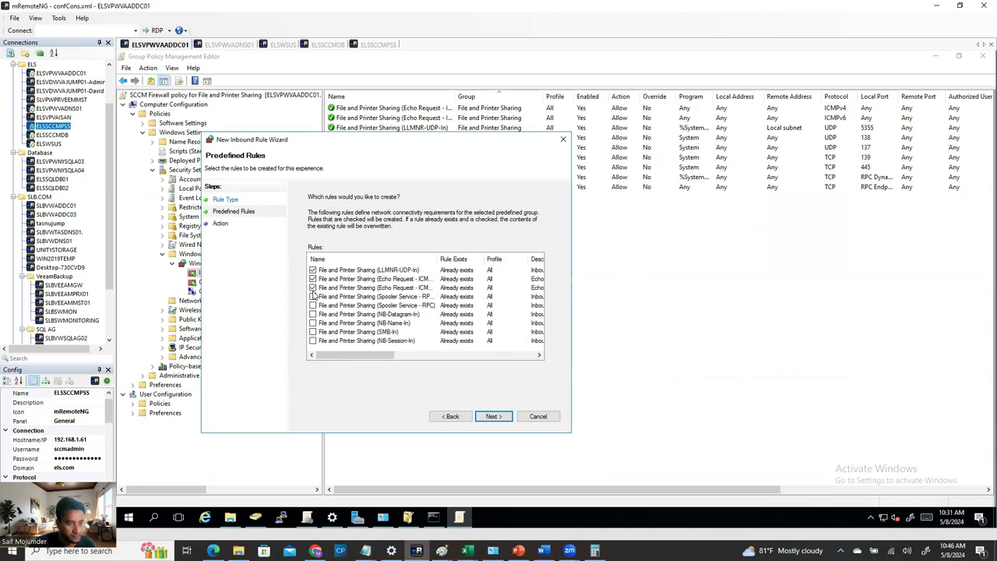
{"action": "left_click", "coordinate": [493, 416]}
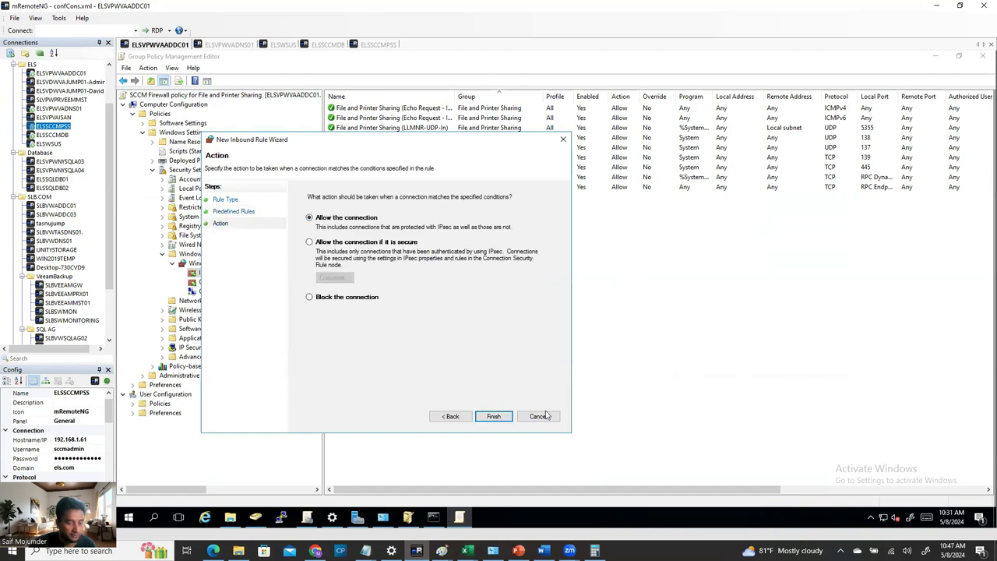
- Return to the predefined rules, cancel the New Inbound Rule Wizard and close the policy editor
{"action": "left_click", "coordinate": [453, 415]}
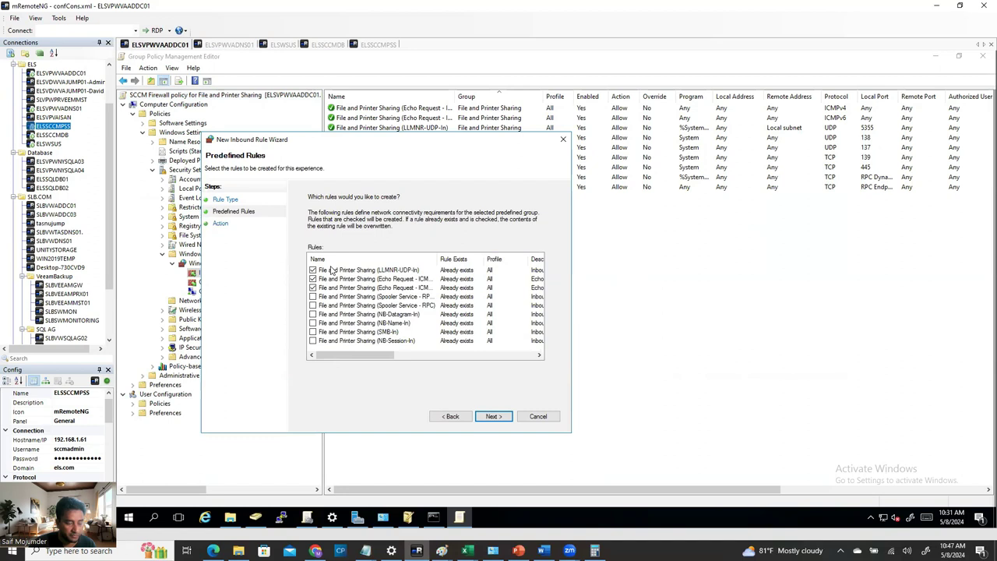
{"action": "left_click", "coordinate": [548, 421]}
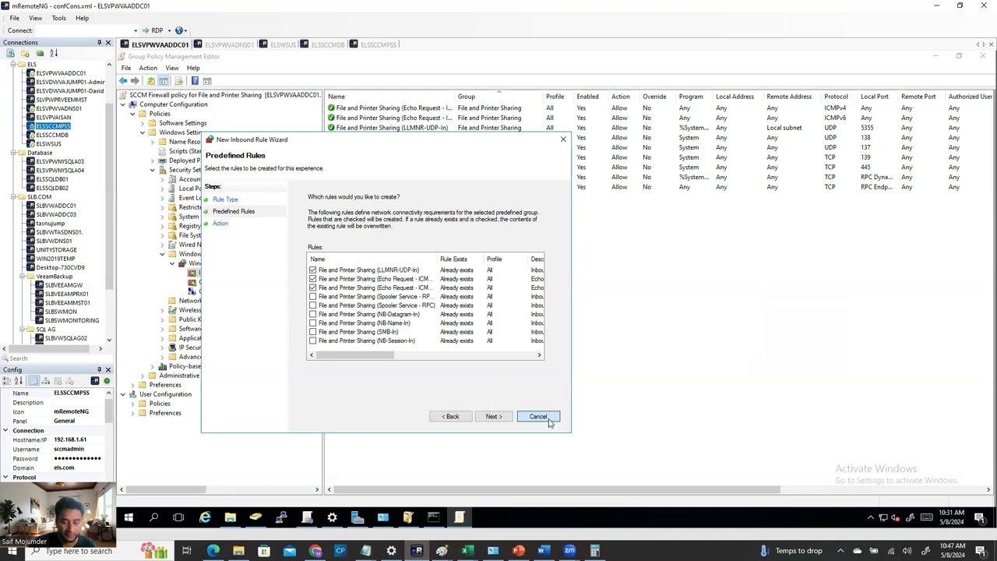
{"action": "left_click", "coordinate": [548, 421]}
{"action": "left_click", "coordinate": [982, 55]}
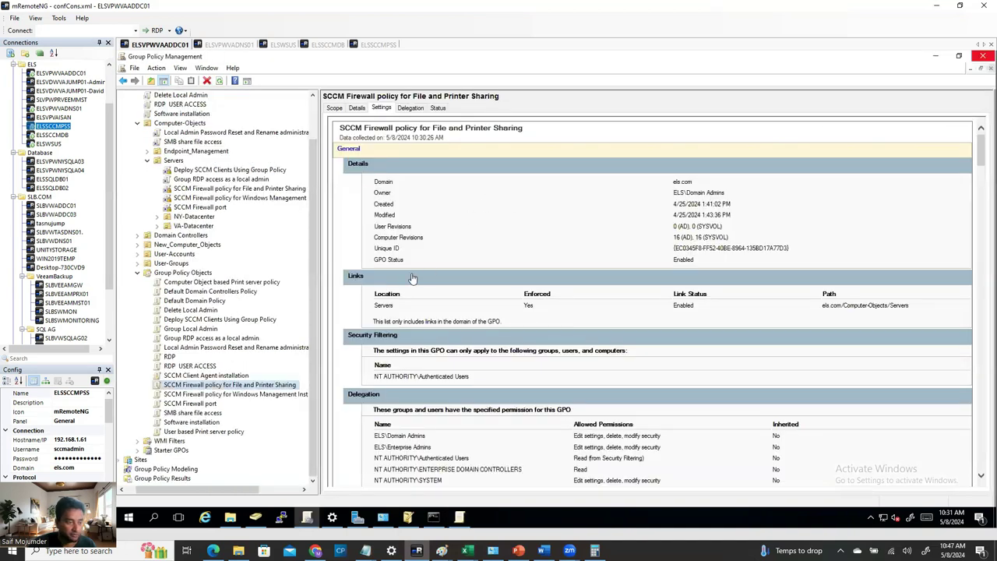
- Open the SCCM Firewall policy for Windows Management Instrumentation (WMI) for editing
{"action": "left_click", "coordinate": [230, 398]}
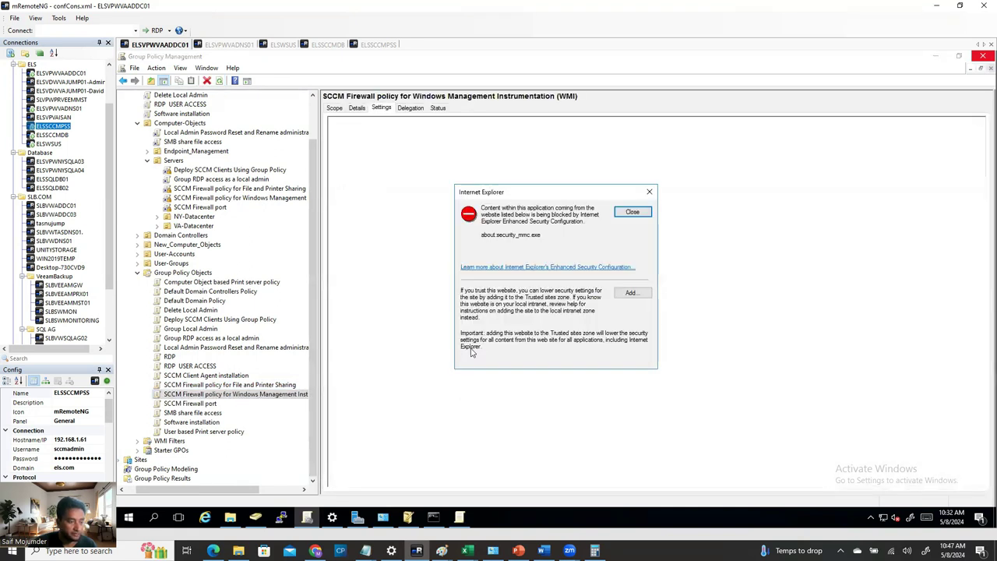
{"action": "left_click", "coordinate": [632, 213]}
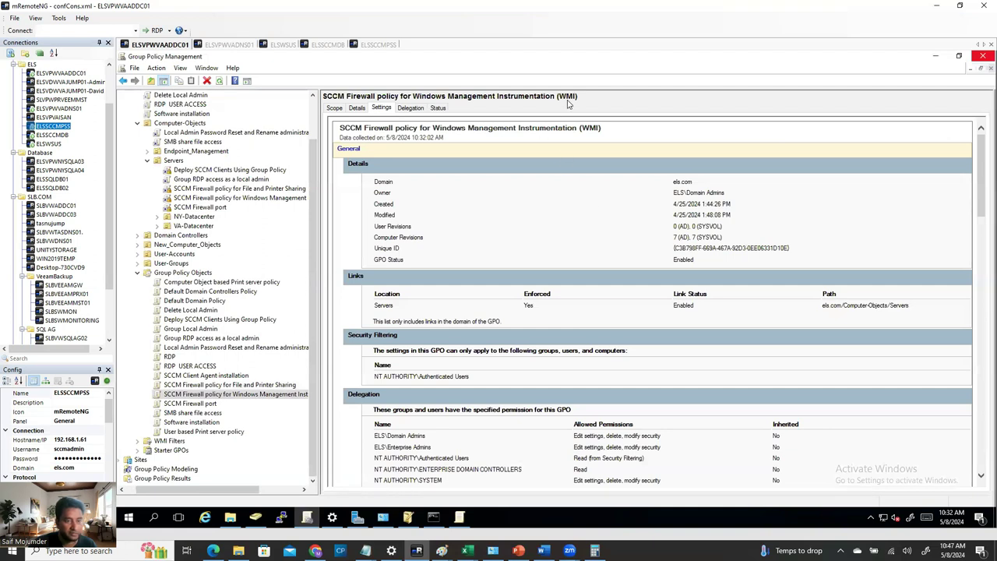
{"action": "right_click", "coordinate": [235, 398]}
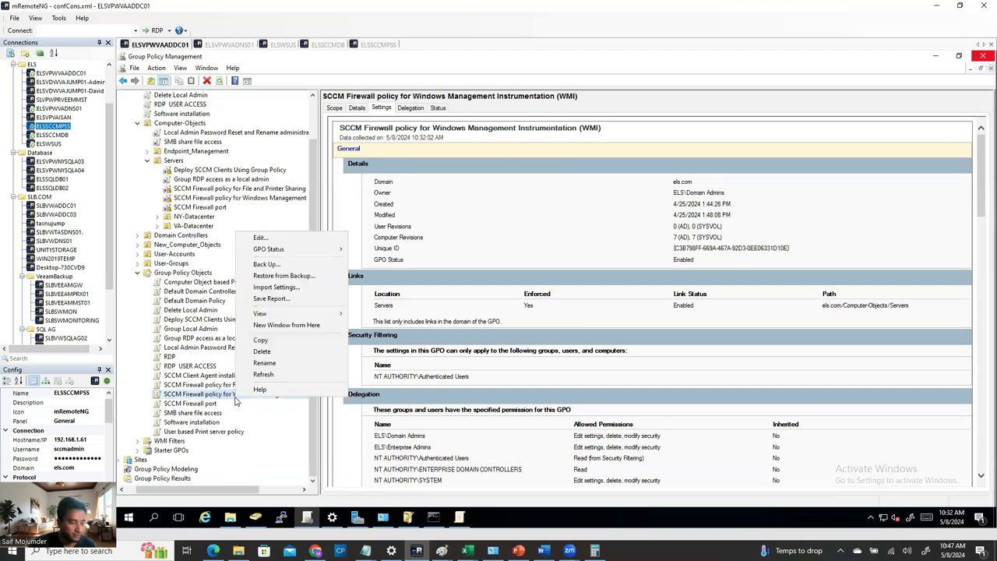
{"action": "left_click", "coordinate": [275, 238]}
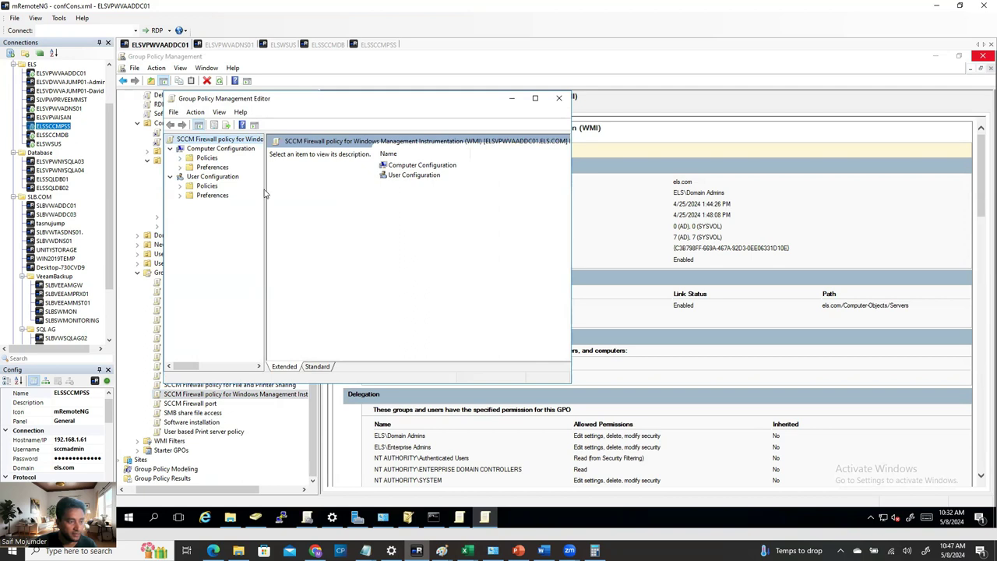
- Show the policy's inbound rules under Computer Configuration's Windows Firewall with Advanced Security, widening the policy tree
{"action": "left_click_drag", "start_coordinate": [265, 191], "coordinate": [349, 191]}
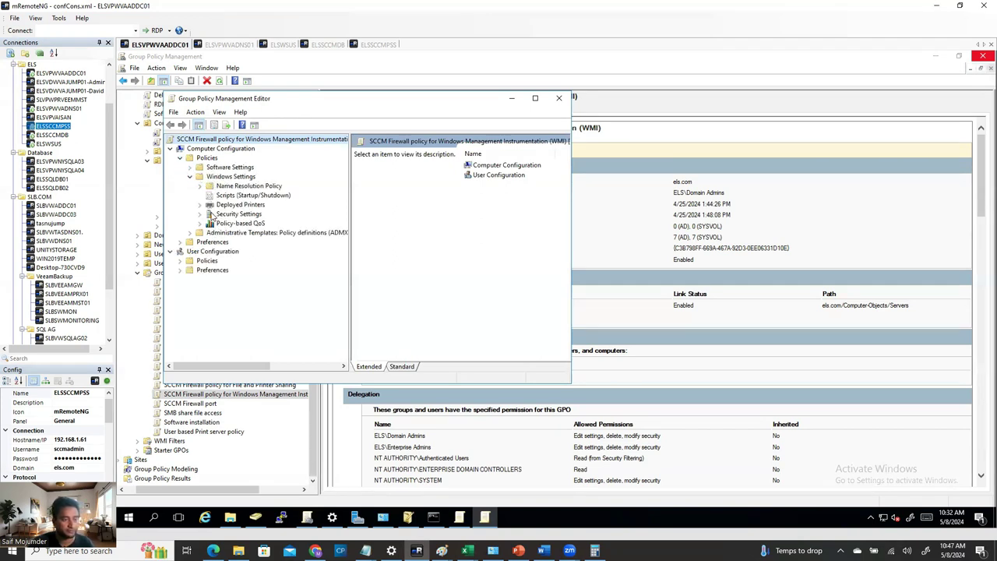
{"action": "left_click", "coordinate": [201, 215]}
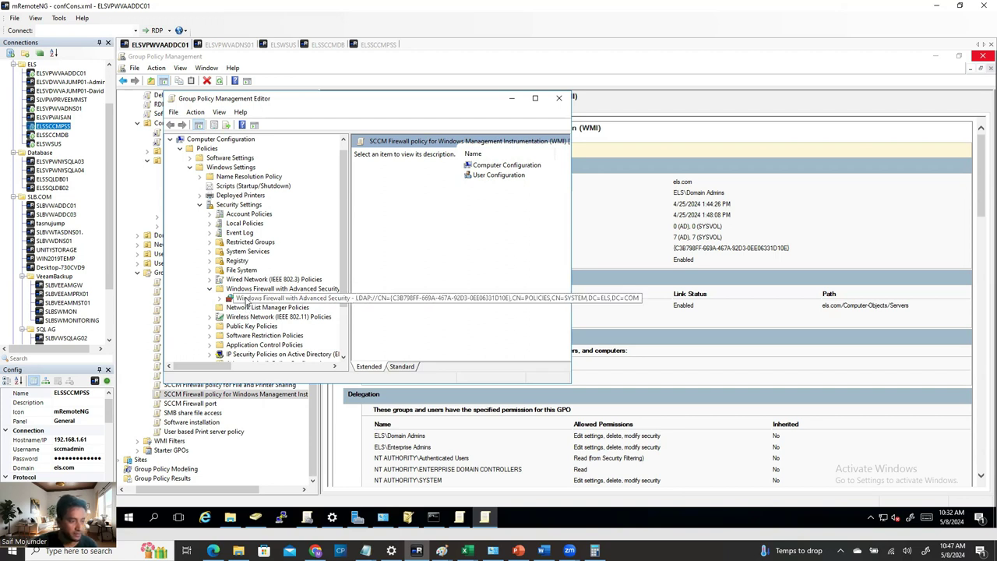
{"action": "left_click", "coordinate": [220, 299]}
{"action": "left_click", "coordinate": [265, 310]}
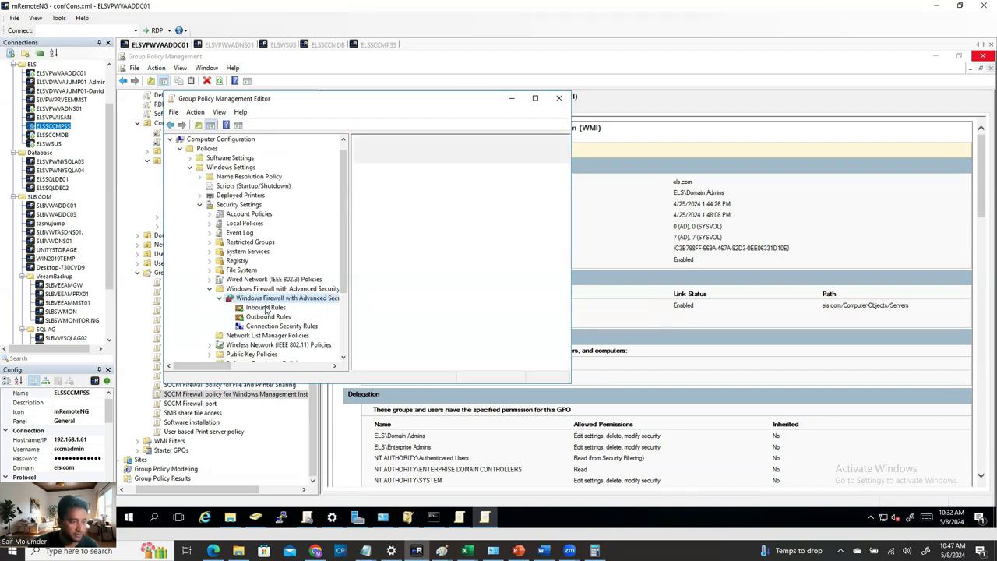
- Start a new inbound rule from the predefined Windows Management Instrumentation (WMI) group, view its rules and cancel the wizard
{"action": "right_click", "coordinate": [269, 308]}
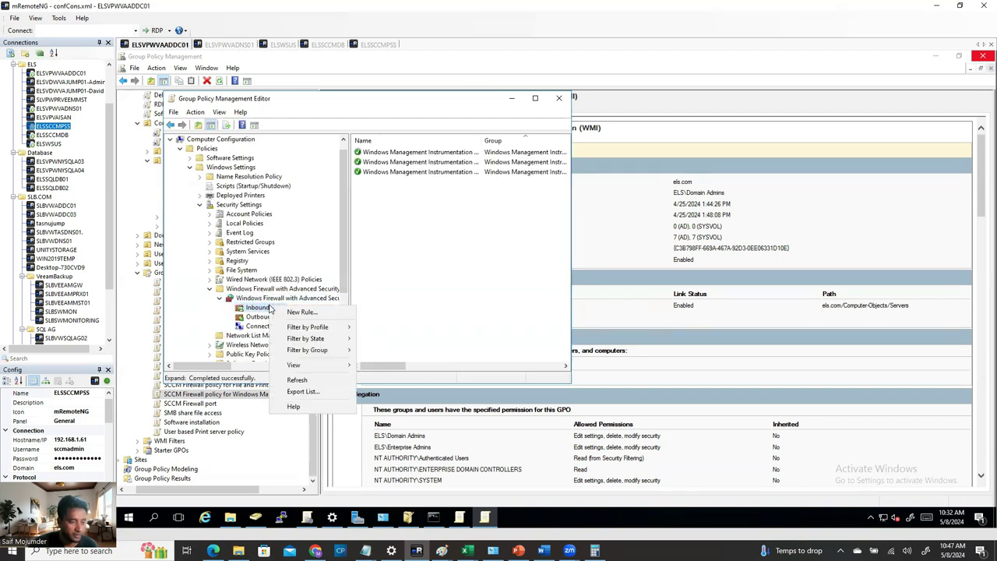
{"action": "left_click", "coordinate": [320, 312]}
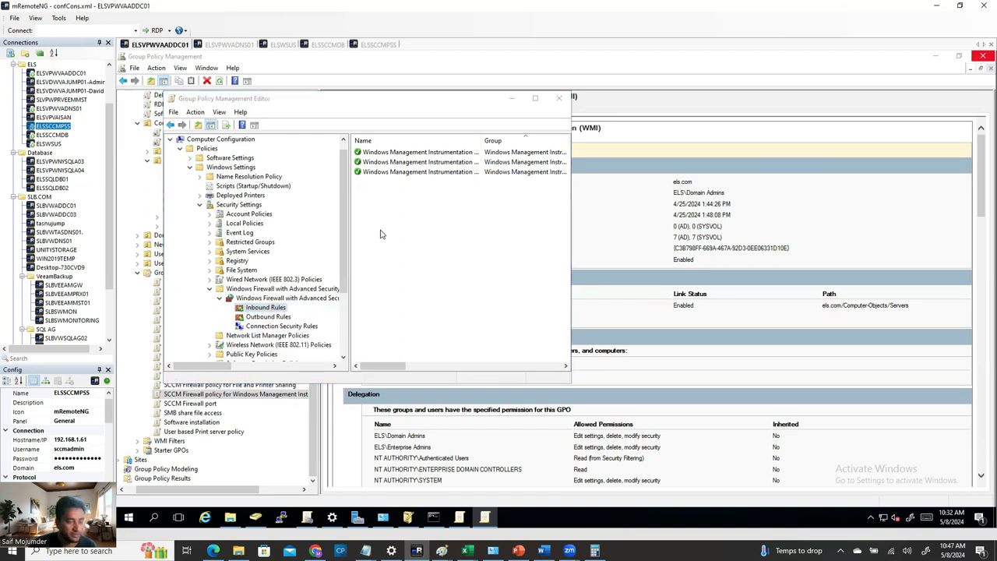
{"action": "left_click", "coordinate": [256, 218]}
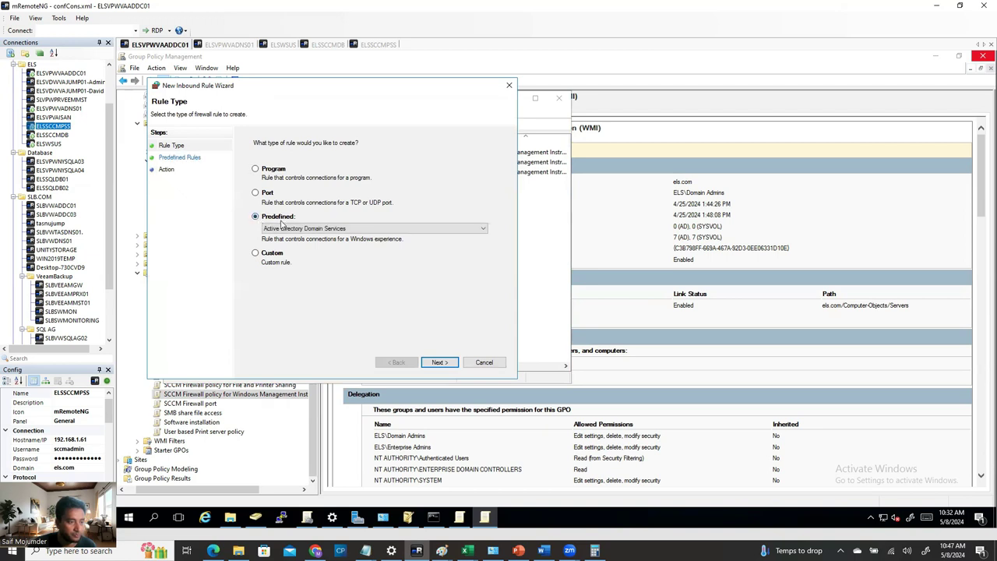
{"action": "left_click", "coordinate": [341, 231]}
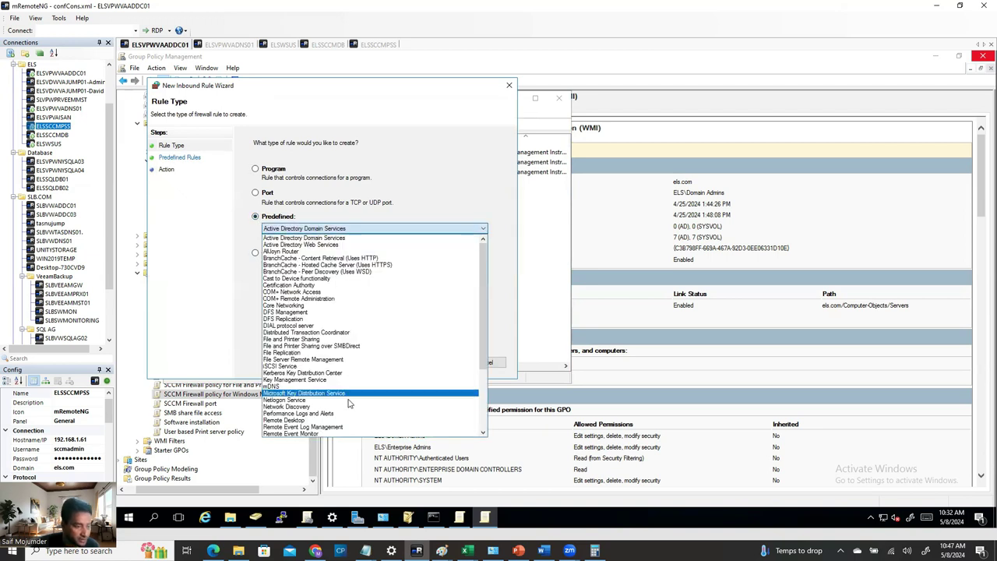
{"action": "scroll", "coordinate": [365, 405], "scroll_direction": "down", "scroll_amount": 6}
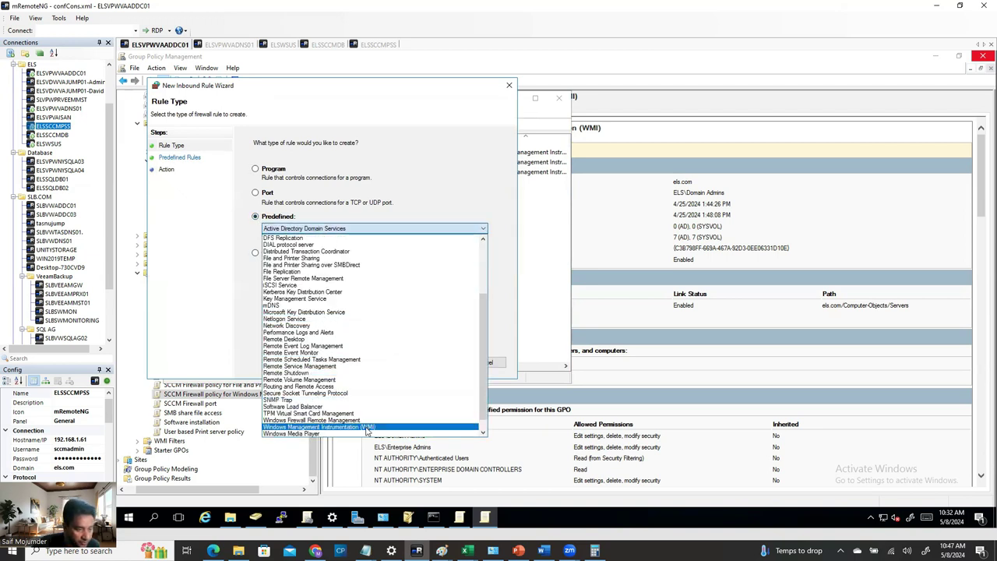
{"action": "left_click", "coordinate": [367, 427]}
{"action": "left_click", "coordinate": [439, 362]}
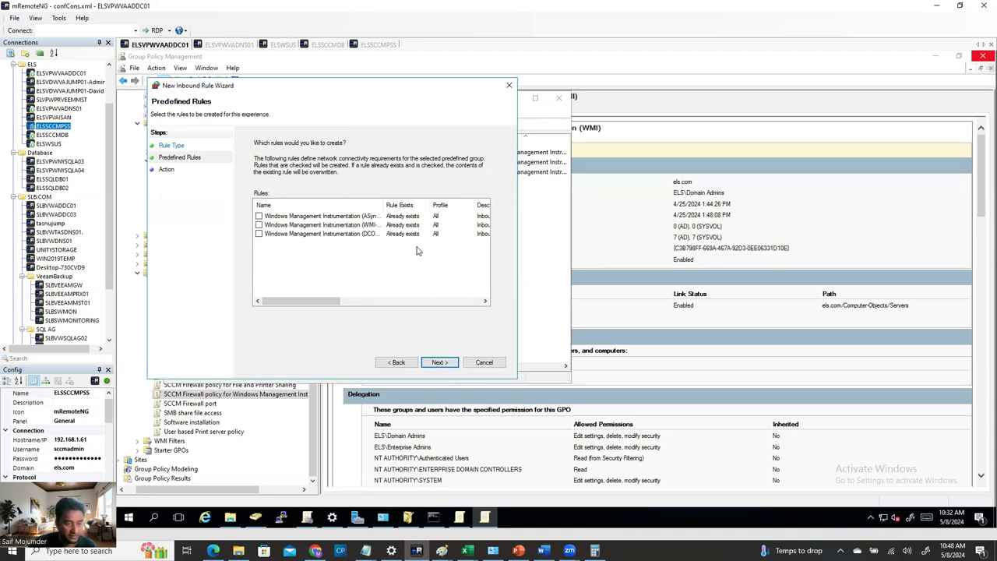
{"action": "left_click", "coordinate": [490, 365]}
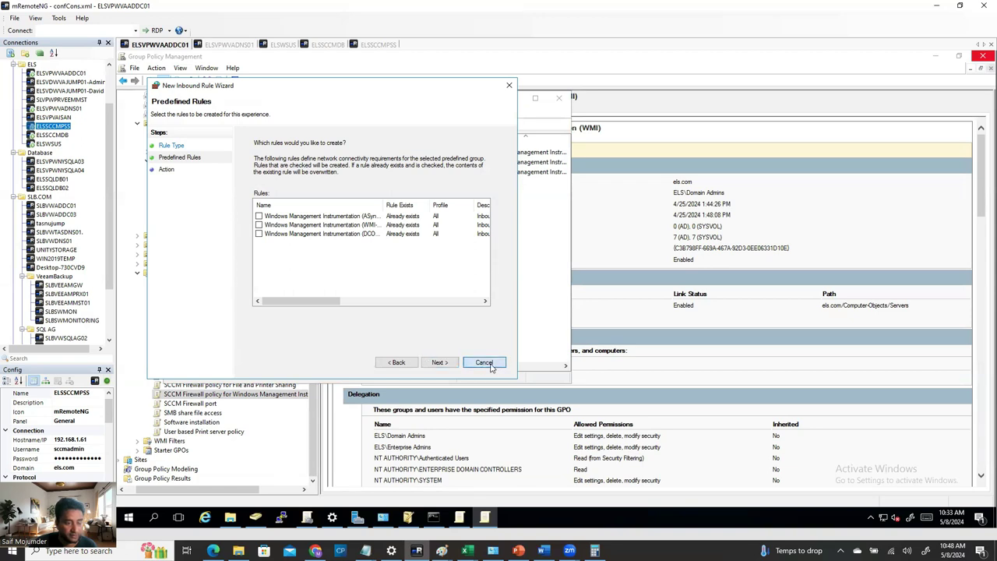
- Start a new outbound rule from the predefined Windows Management Instrumentation (WMI) group, view its rules and cancel the wizard
{"action": "left_click", "coordinate": [268, 317]}
{"action": "right_click", "coordinate": [288, 317]}
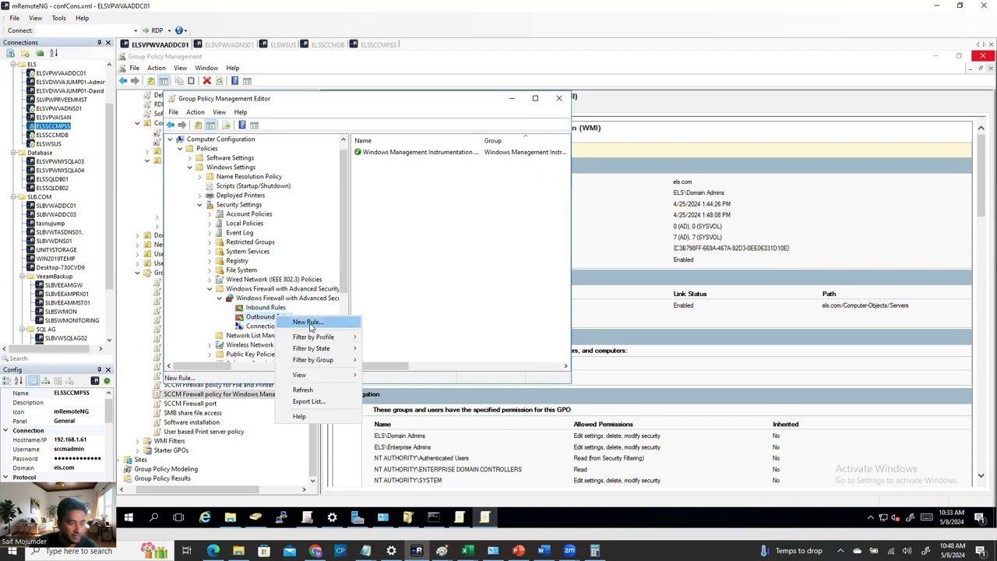
{"action": "left_click", "coordinate": [309, 323]}
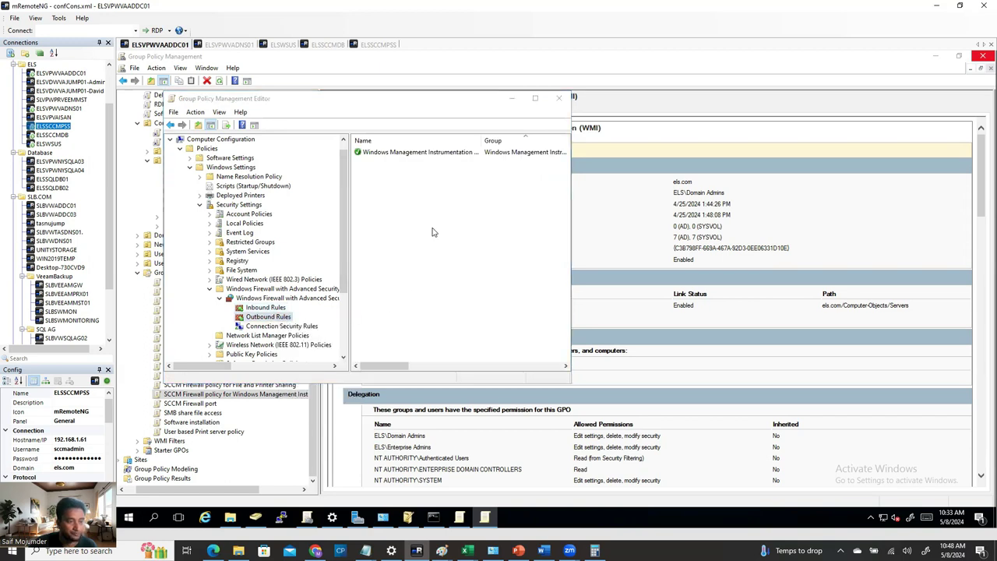
{"action": "left_click", "coordinate": [277, 231]}
{"action": "left_click", "coordinate": [366, 242]}
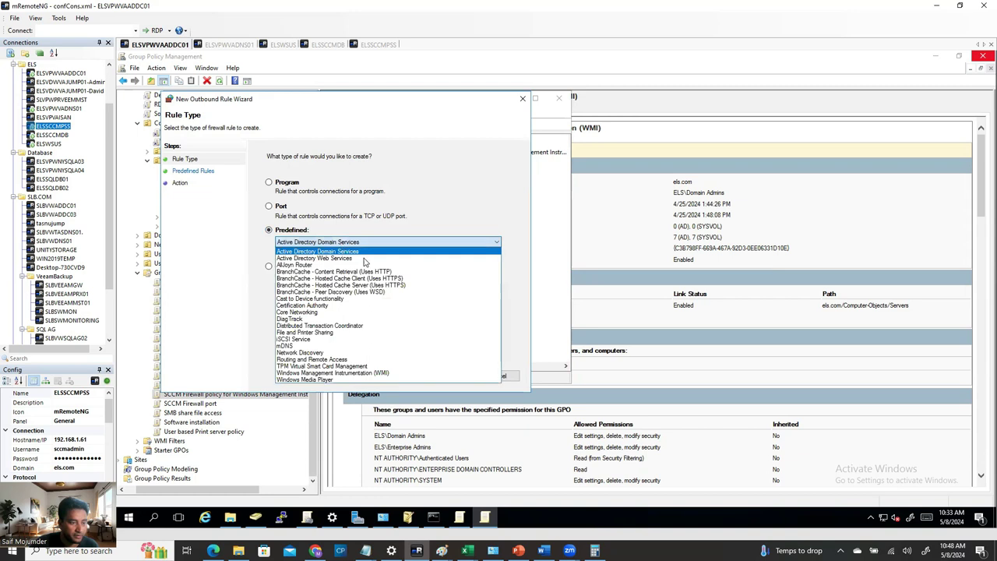
{"action": "left_click", "coordinate": [360, 374]}
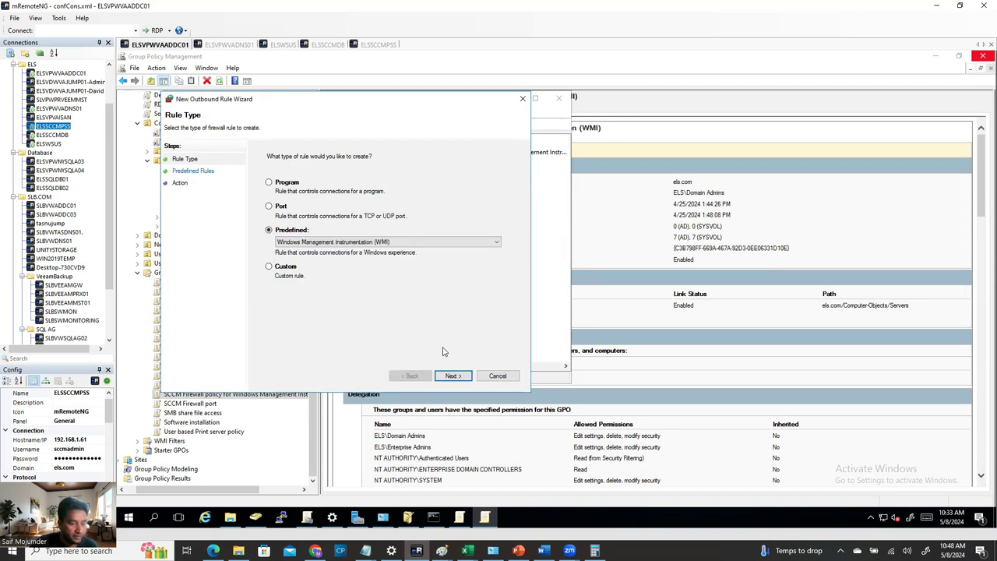
{"action": "left_click", "coordinate": [452, 377]}
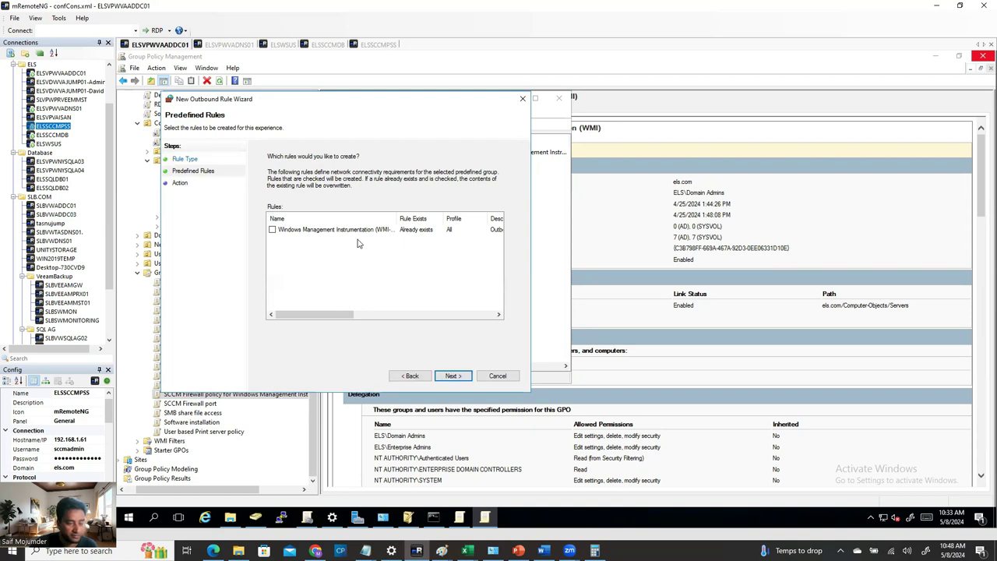
{"action": "left_click", "coordinate": [499, 375]}
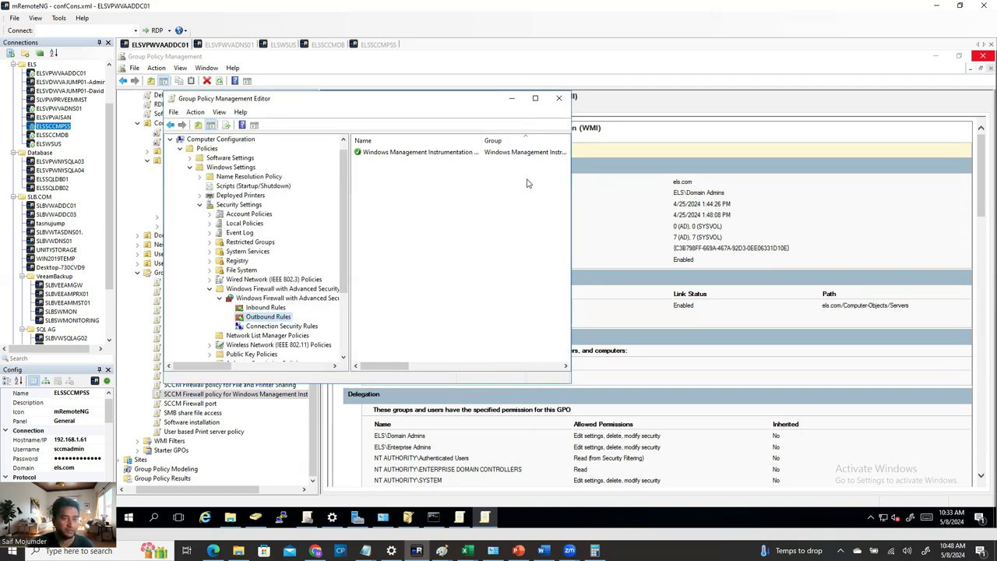
- Close the policy editor and select the Servers organizational unit under Computer-Objects
{"action": "left_click", "coordinate": [559, 98]}
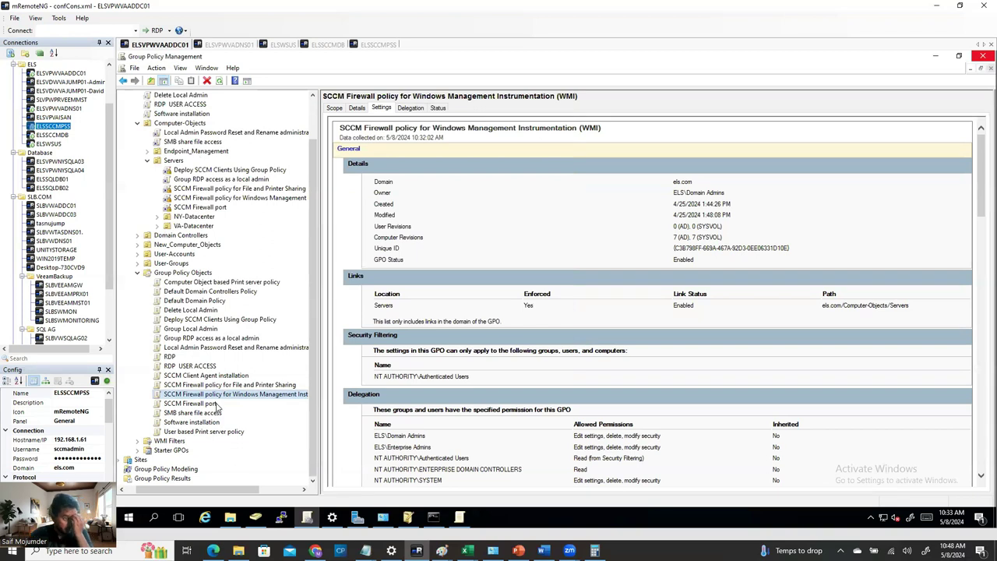
{"action": "scroll", "coordinate": [157, 221], "scroll_direction": "up", "scroll_amount": 2}
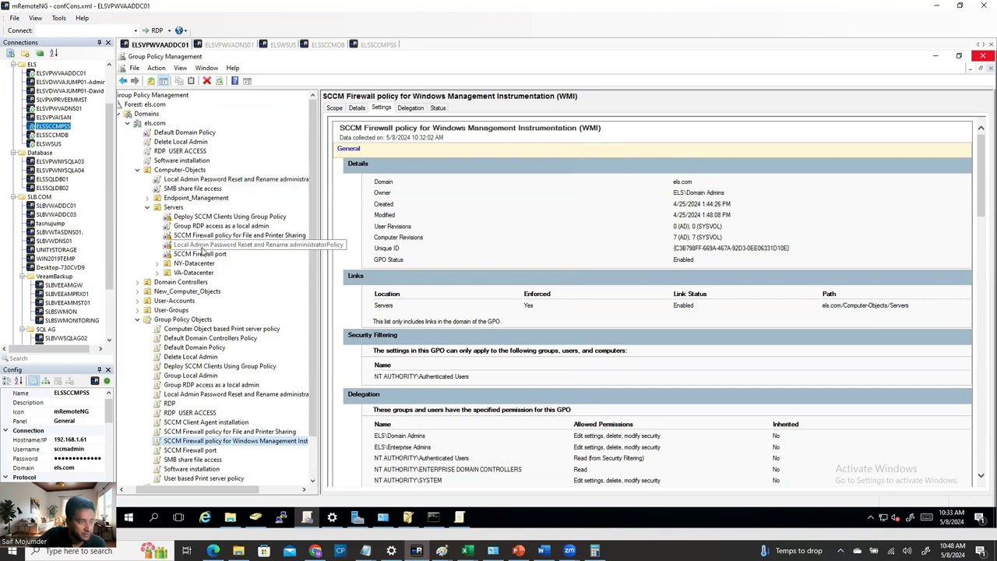
{"action": "left_click", "coordinate": [173, 208]}
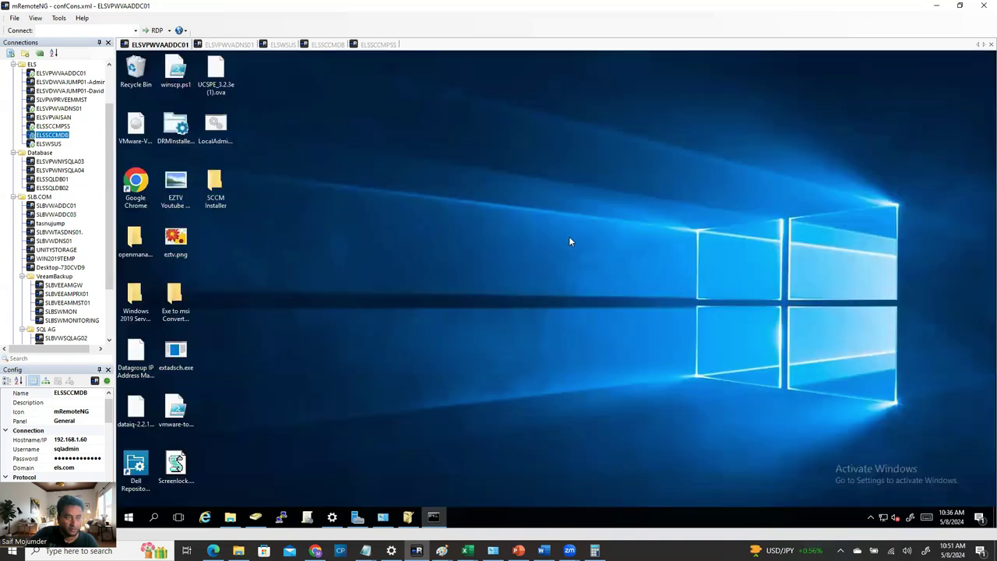
- Switch to the ELSSCCMPSS session and check the installation notifications in Server Manager
{"action": "left_click", "coordinate": [375, 45]}
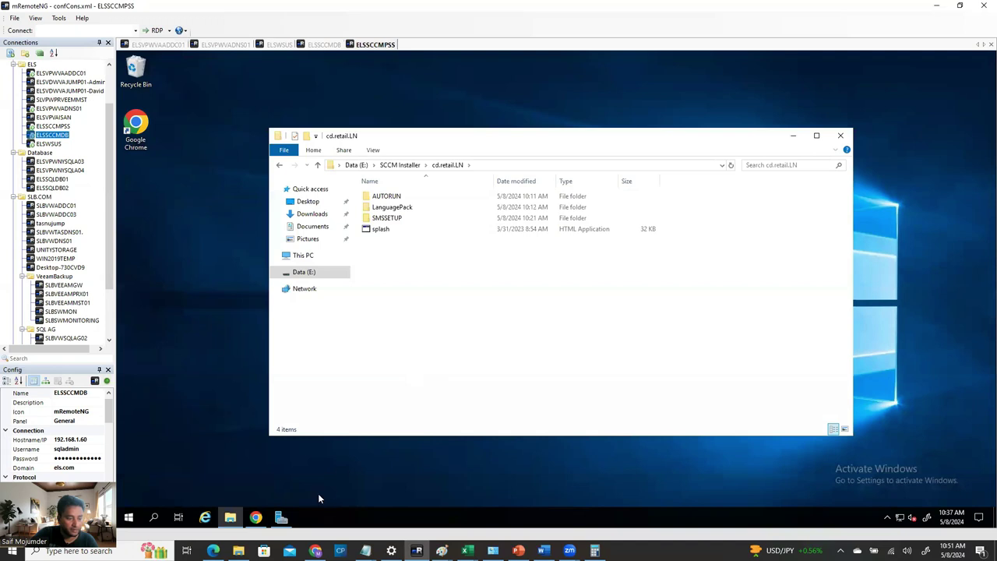
{"action": "left_click", "coordinate": [282, 518]}
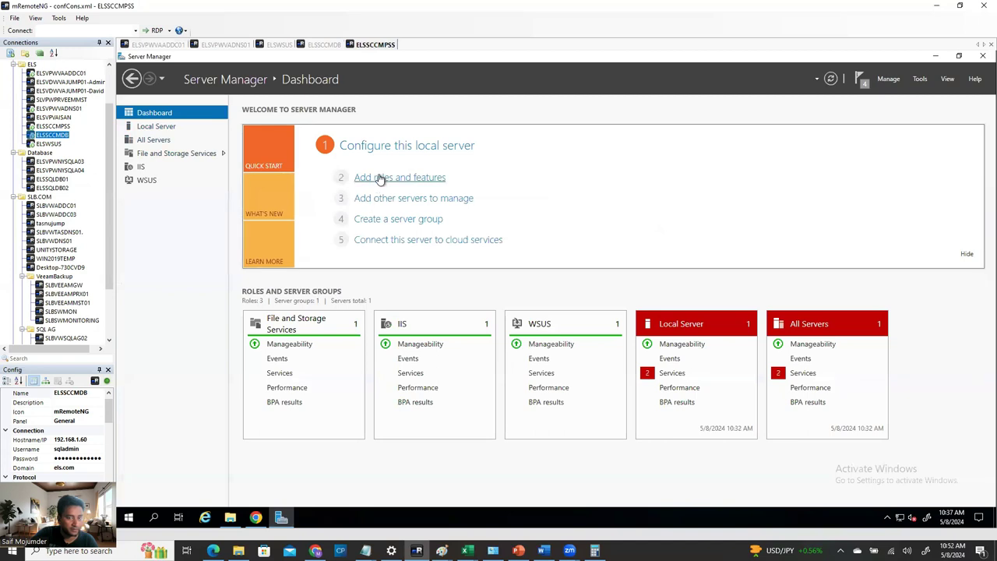
{"action": "left_click", "coordinate": [860, 79]}
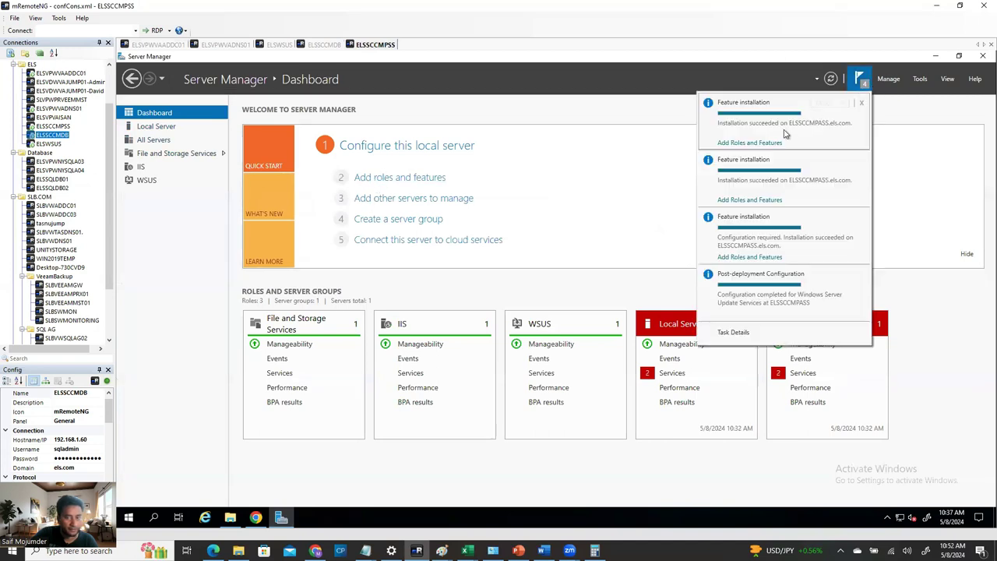
- Look over the ELSSCCMDB and ELSWSUS sessions and return to the ELSSCCMPSS session
{"action": "left_click", "coordinate": [324, 44]}
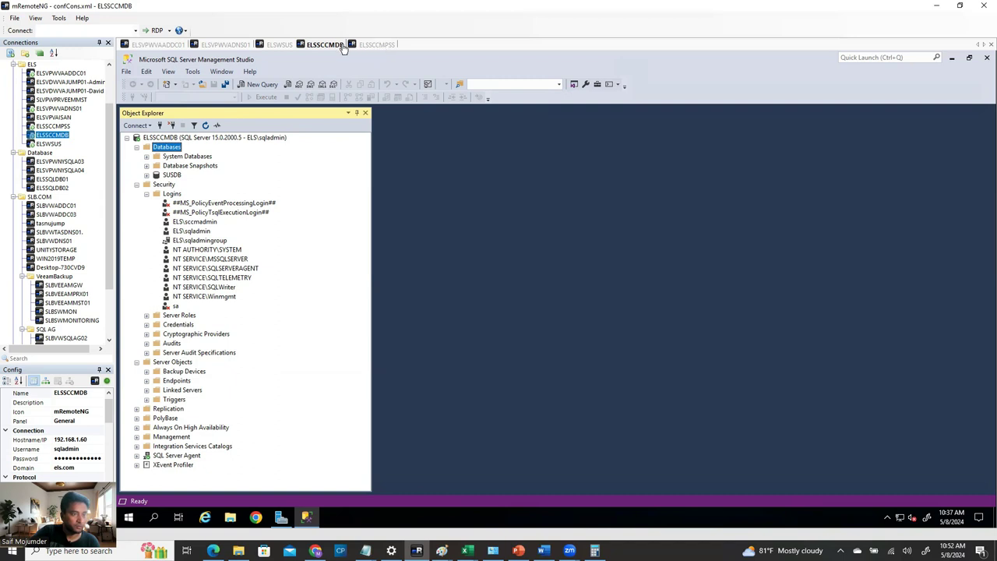
{"action": "left_click", "coordinate": [277, 44]}
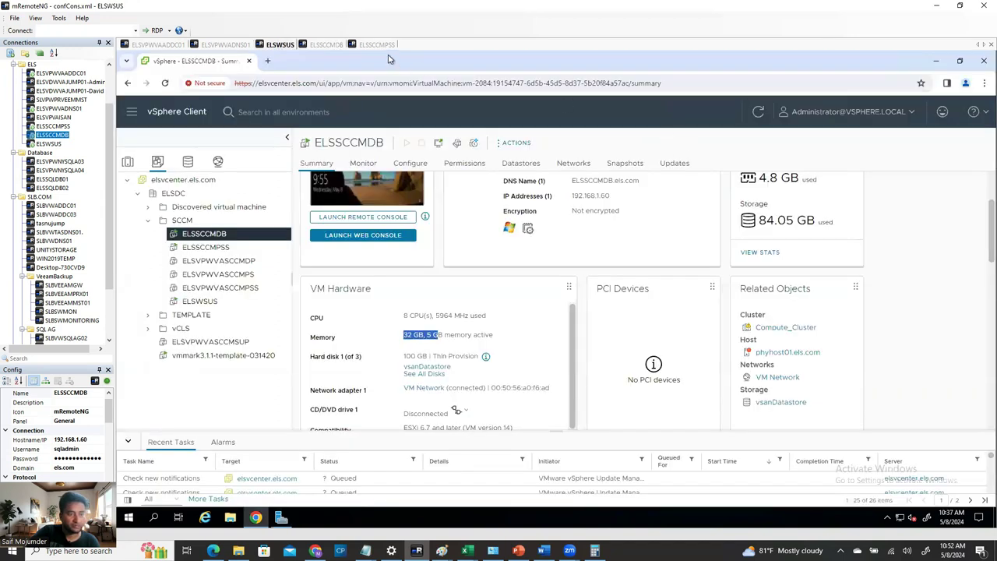
{"action": "left_click", "coordinate": [325, 45]}
{"action": "left_click", "coordinate": [378, 44]}
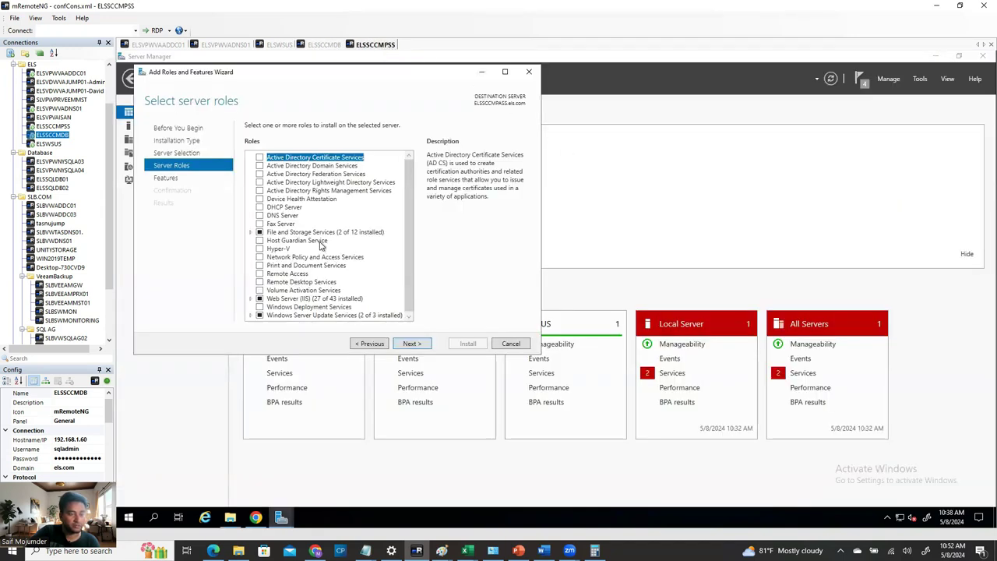
- Examine the Windows Server Update Services role's components in the server roles list and close the Add Roles and Features Wizard
{"action": "scroll", "coordinate": [312, 292], "scroll_direction": "down", "scroll_amount": 1}
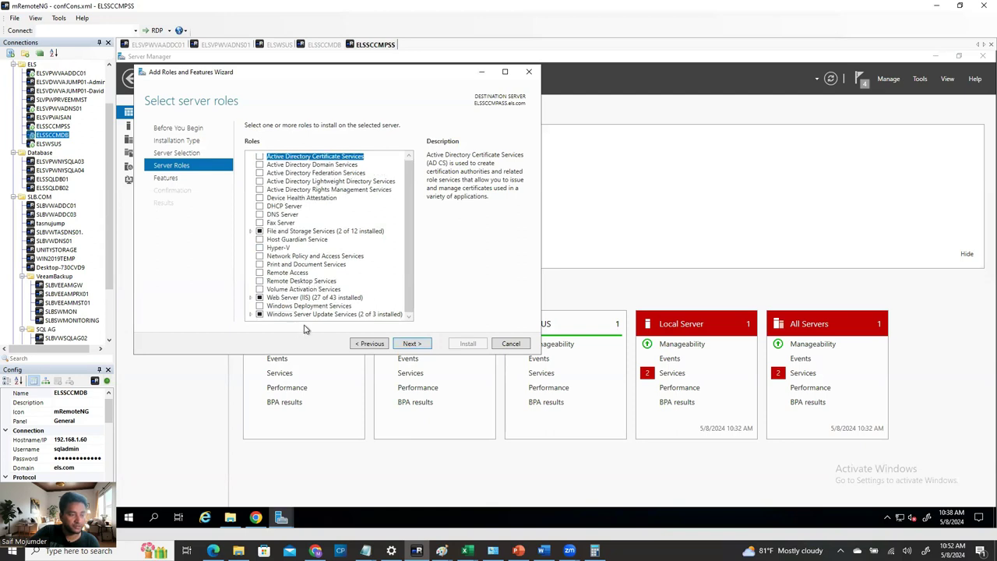
{"action": "left_click", "coordinate": [251, 315]}
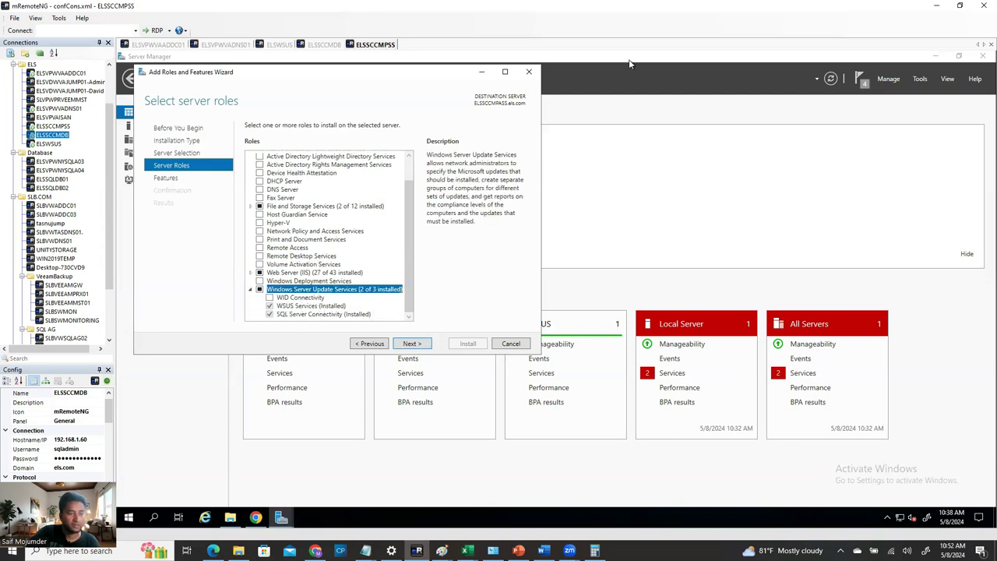
{"action": "left_click", "coordinate": [528, 73]}
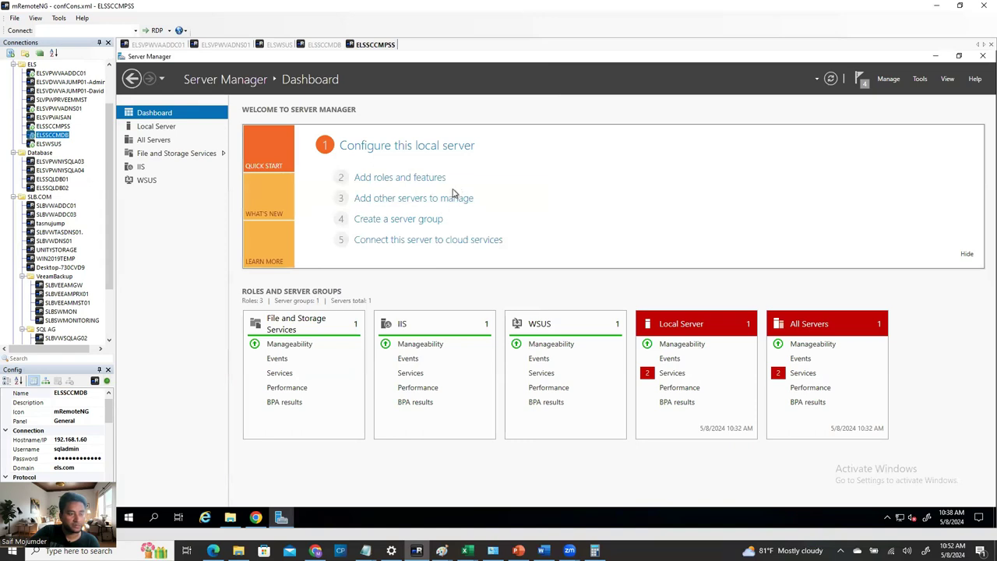
- Switch to the ELSSCCMDB session and inspect the contents of the SUSDB database in SQL Server Management Studio
{"action": "left_click", "coordinate": [323, 46]}
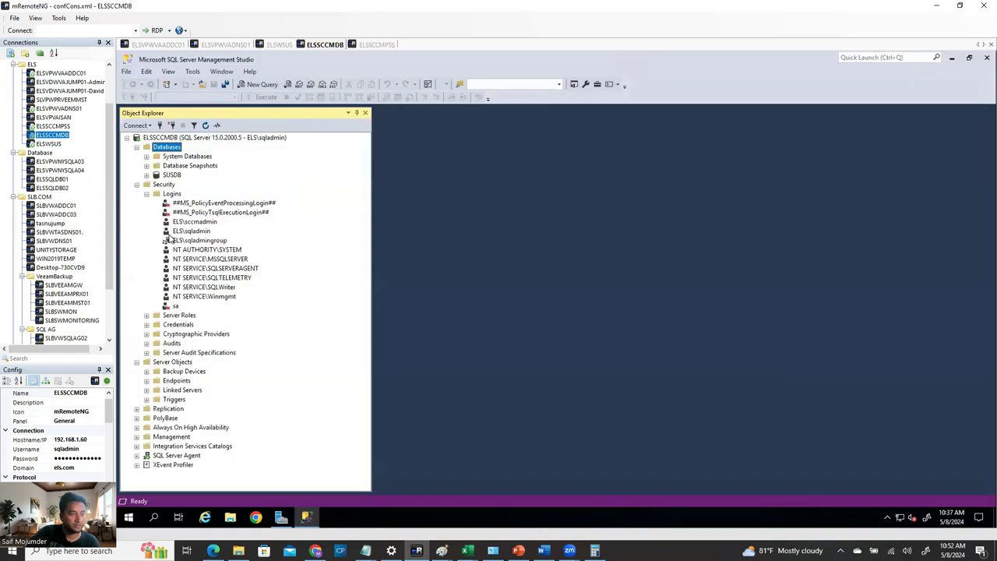
{"action": "left_click", "coordinate": [146, 175]}
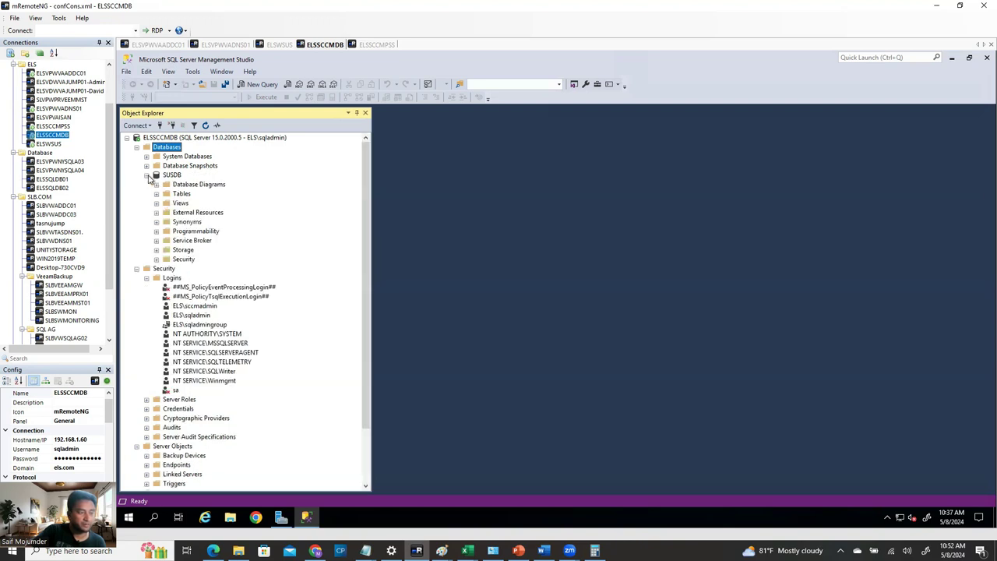
{"action": "left_click", "coordinate": [146, 175]}
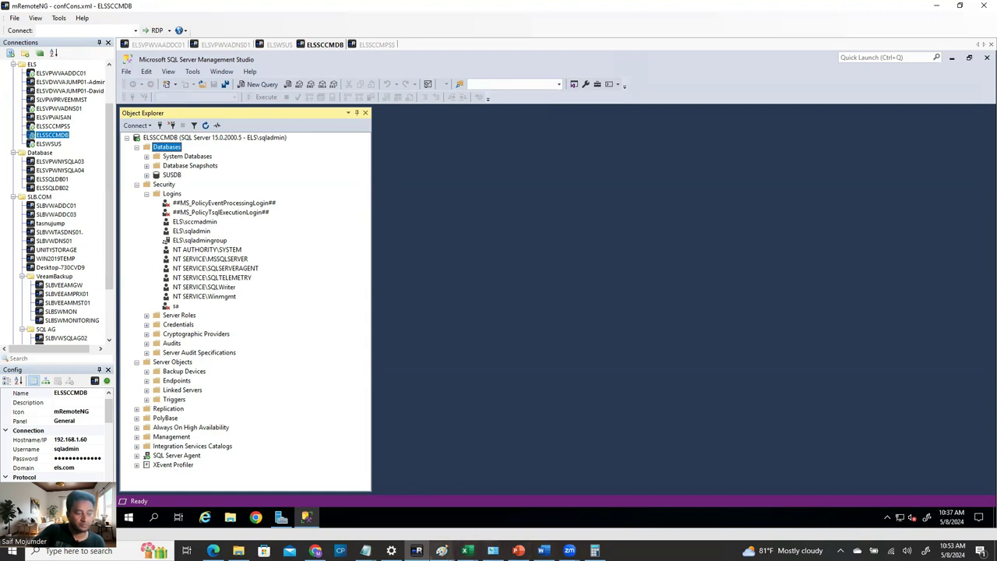
- Review the File and Printer Sharing and WMI firewall rules in the Word install guide, and look over the remote server sessions
{"action": "left_click", "coordinate": [543, 550]}
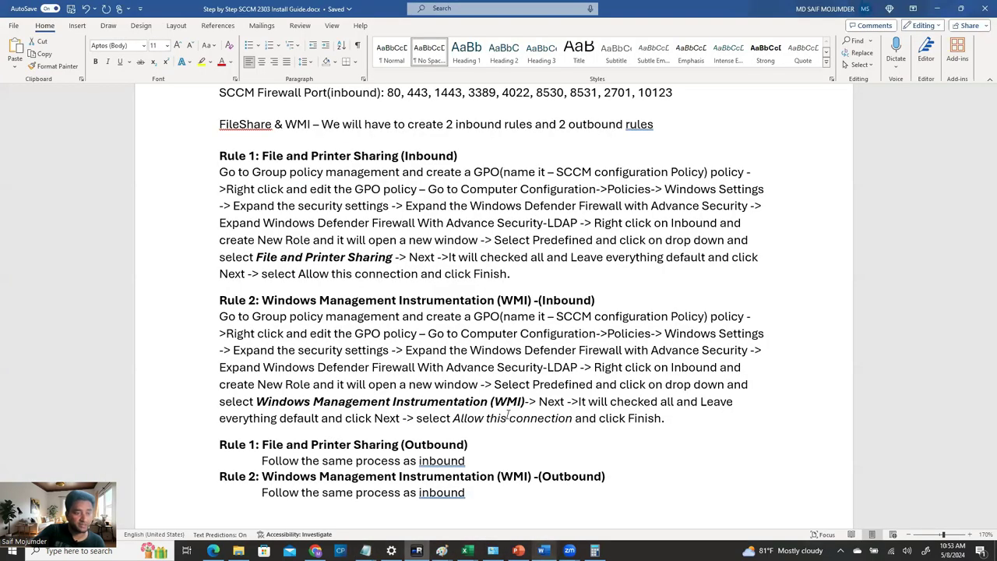
{"action": "scroll", "coordinate": [510, 417], "scroll_direction": "down", "scroll_amount": 6}
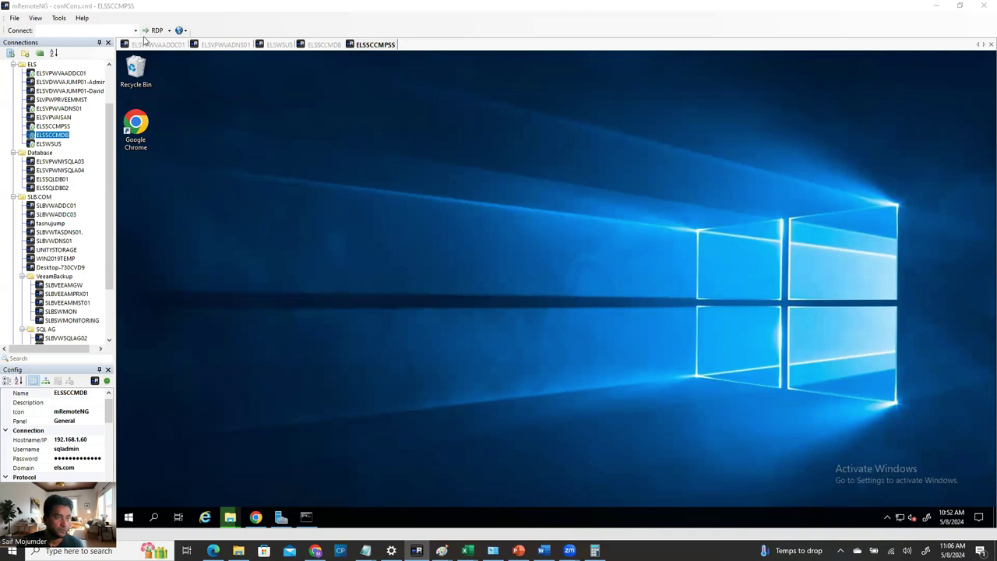
{"action": "left_click", "coordinate": [158, 45]}
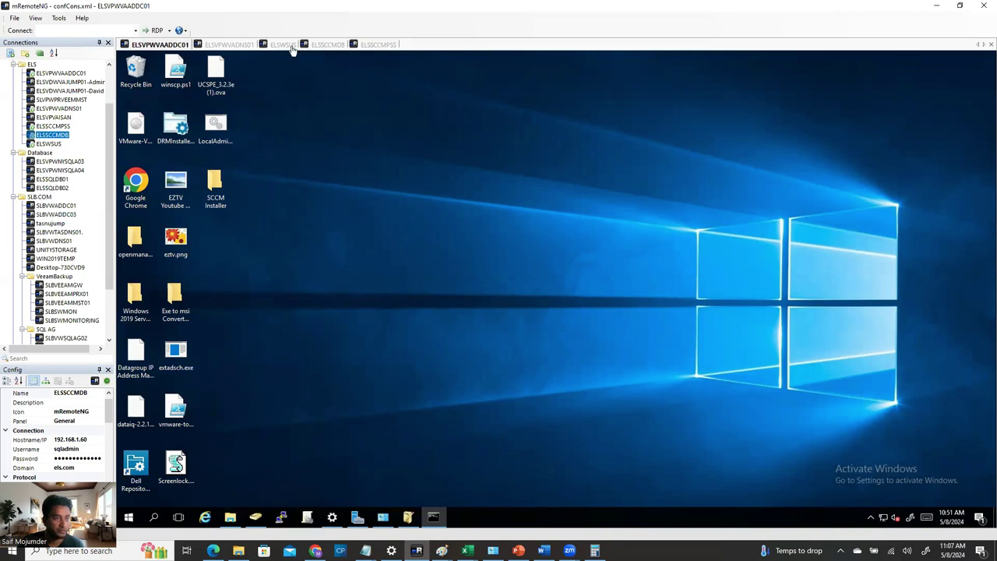
{"action": "left_click", "coordinate": [321, 47]}
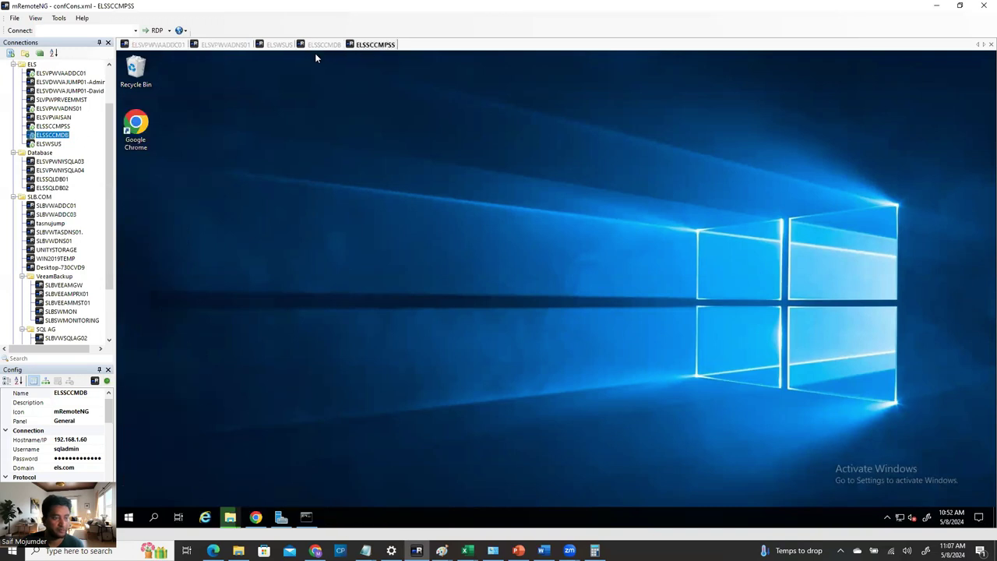
- Force a Group Policy update on ELSSCCMPSS by running gpupdate /force in the Command Prompt
{"action": "left_click", "coordinate": [369, 45]}
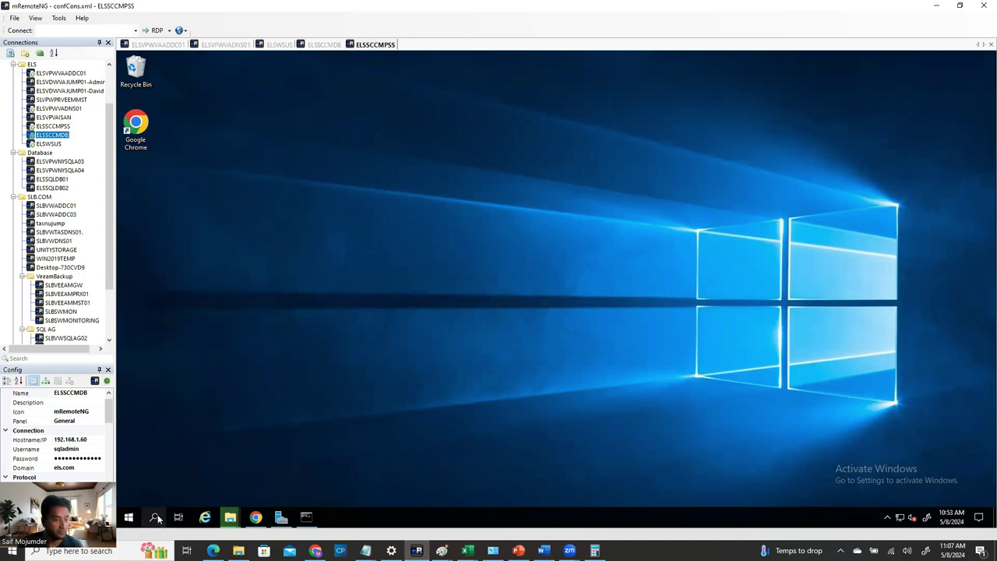
{"action": "key", "text": "super"}
{"action": "left_click", "coordinate": [307, 520]}
{"action": "left_click", "coordinate": [371, 237]}
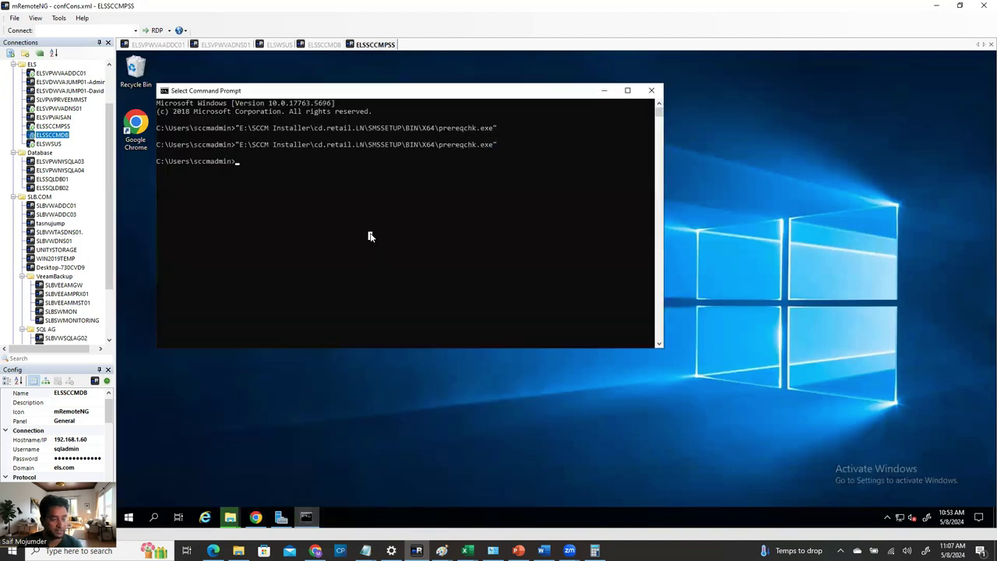
{"action": "type", "text": "gpupdate /force"}
{"action": "key", "text": "Return"}
- Switch to the ELSSCCMDB session, minimize SQL Server Management Studio, and open a Command Prompt as administrator
{"action": "left_click", "coordinate": [327, 44]}
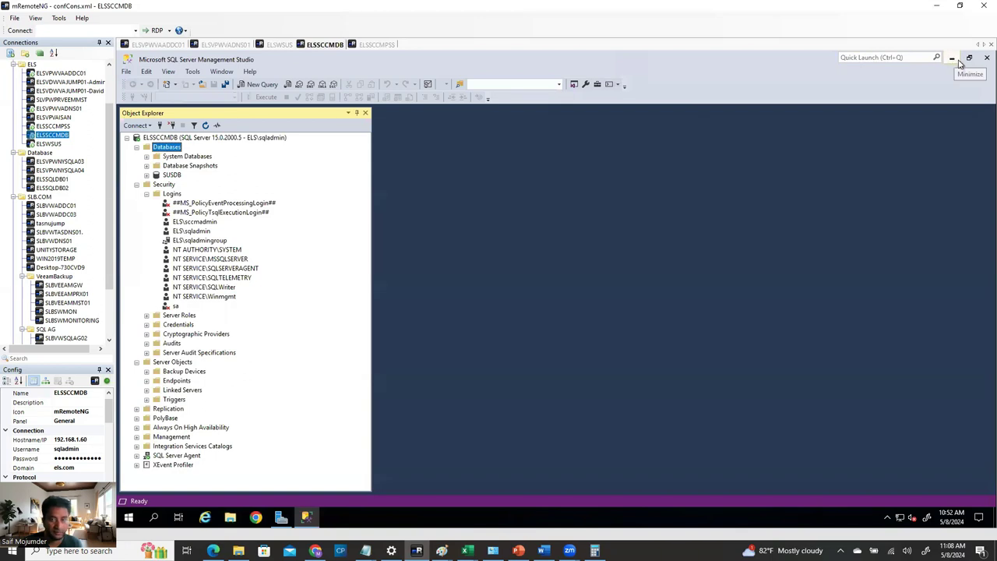
{"action": "left_click", "coordinate": [951, 59]}
{"action": "left_click", "coordinate": [935, 56]}
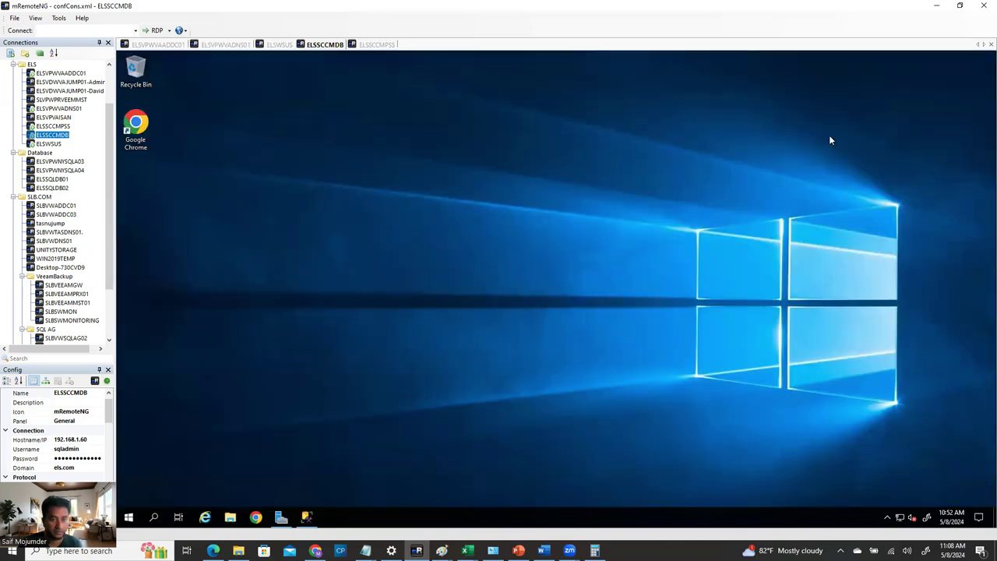
{"action": "left_click", "coordinate": [154, 518]}
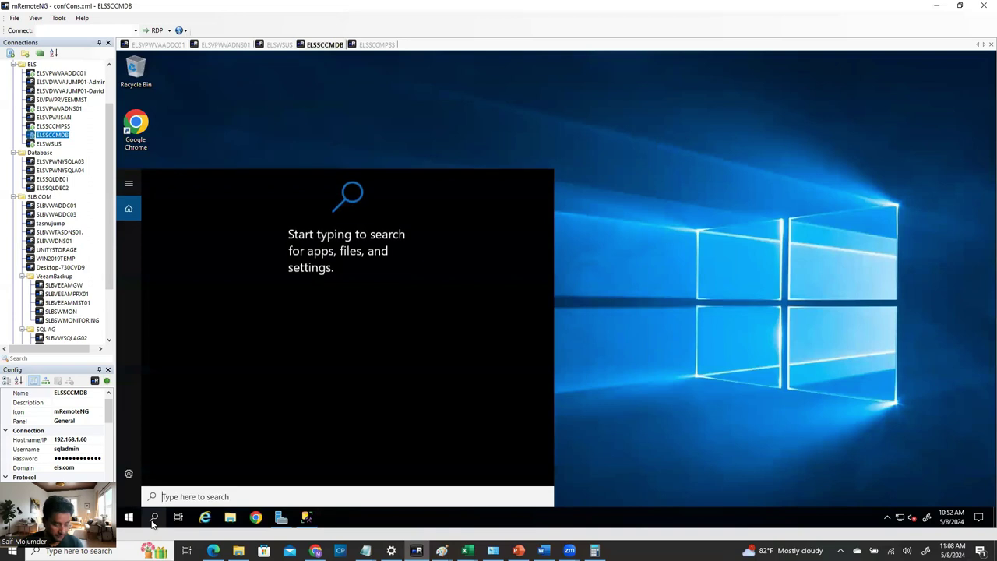
{"action": "type", "text": "cmd"}
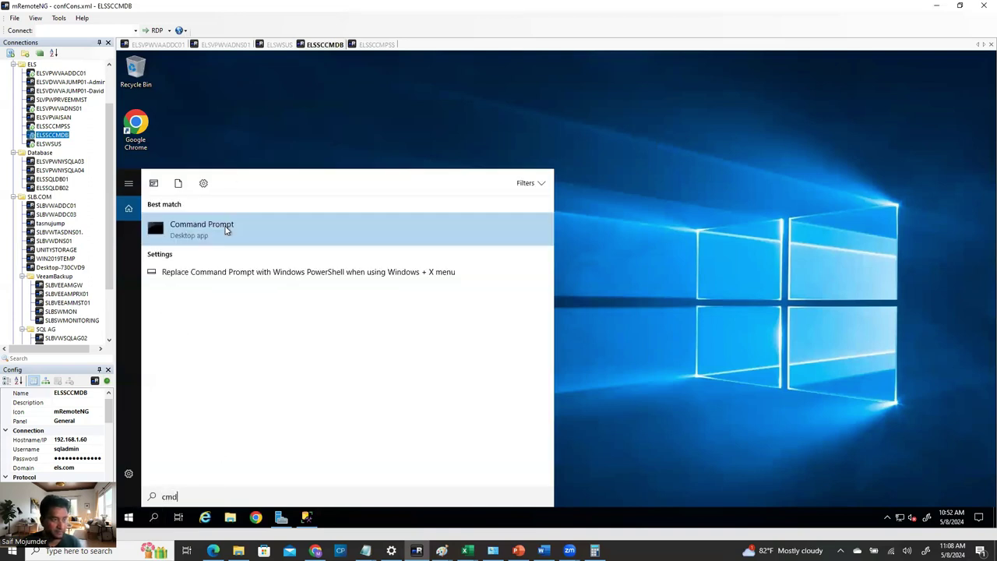
{"action": "right_click", "coordinate": [227, 230]}
{"action": "left_click", "coordinate": [246, 238]}
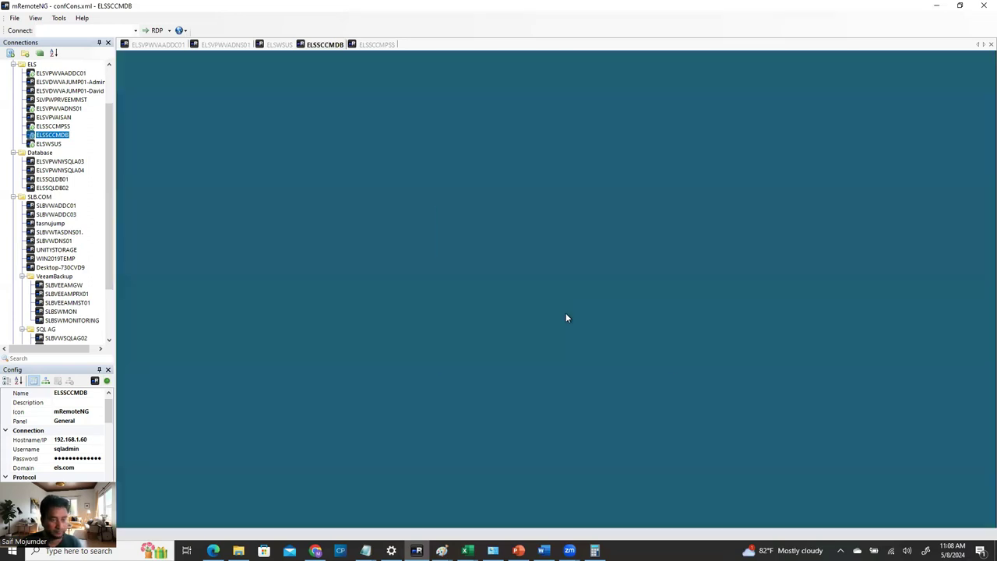
{"action": "left_click", "coordinate": [520, 350]}
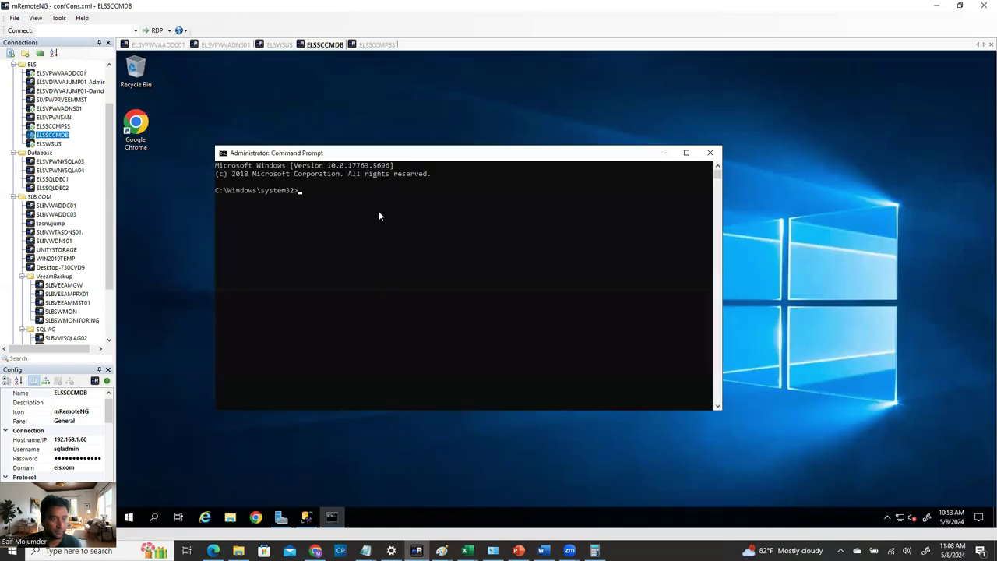
- Run gpupdate /force in the administrator Command Prompt on ELSSCCMDB
{"action": "type", "text": "g"}
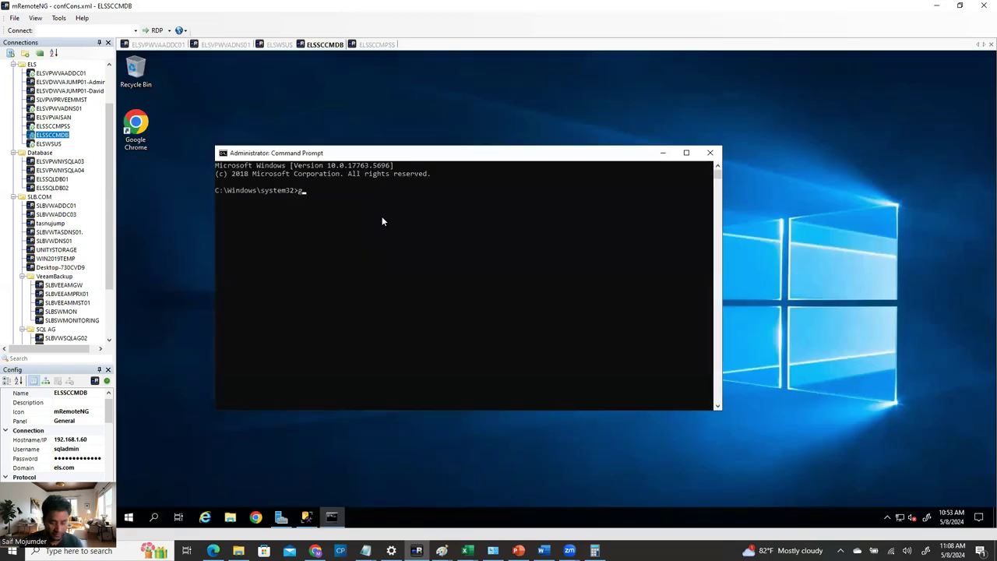
{"action": "type", "text": "pupdate /force"}
{"action": "key", "text": "Return"}
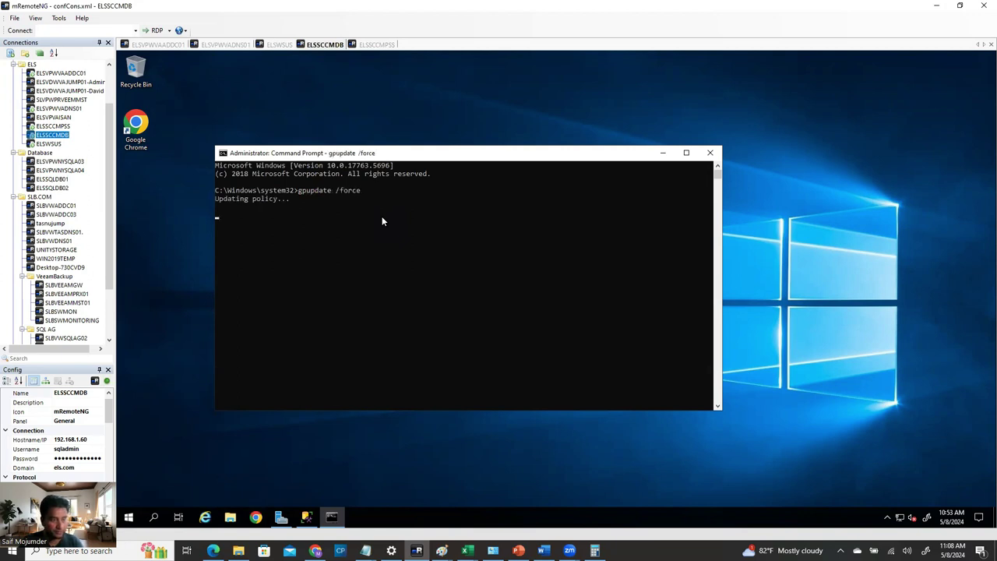
- Return to the ELSSCCMPSS session and repeat the gpupdate /force command there
{"action": "left_click", "coordinate": [387, 49]}
{"action": "left_click", "coordinate": [266, 235]}
{"action": "key", "text": "Up"}
{"action": "key", "text": "Return"}
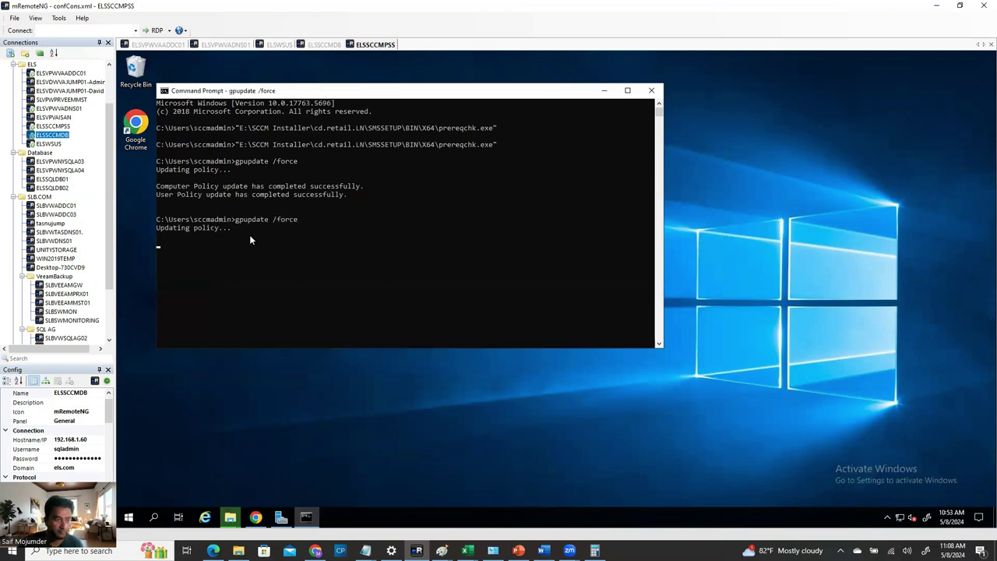
- Go back to the ELSSCCMDB session and run the gpupdate /force command a second time
{"action": "key", "text": "ctrl+shift+Tab"}
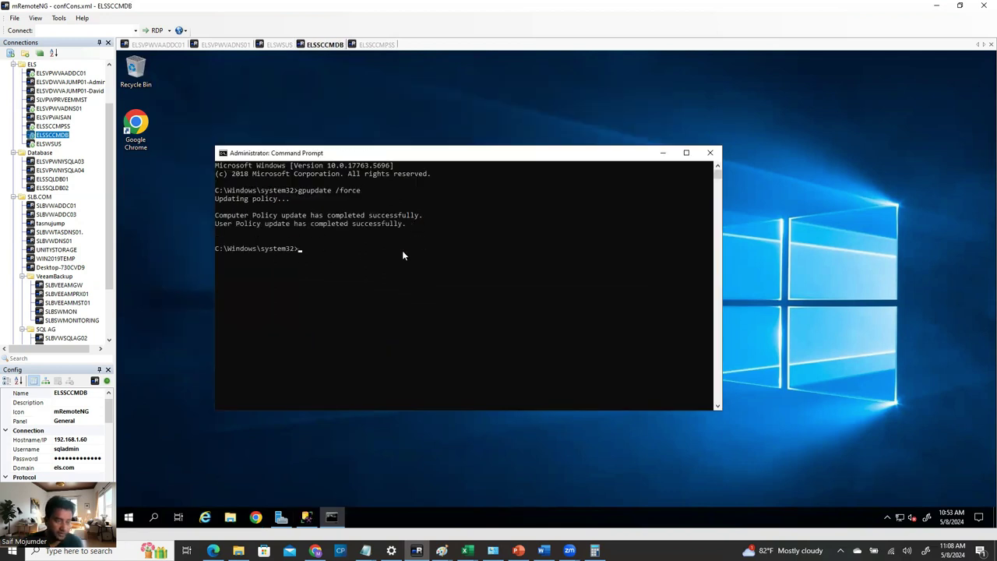
{"action": "key", "text": "Up"}
{"action": "key", "text": "Return"}
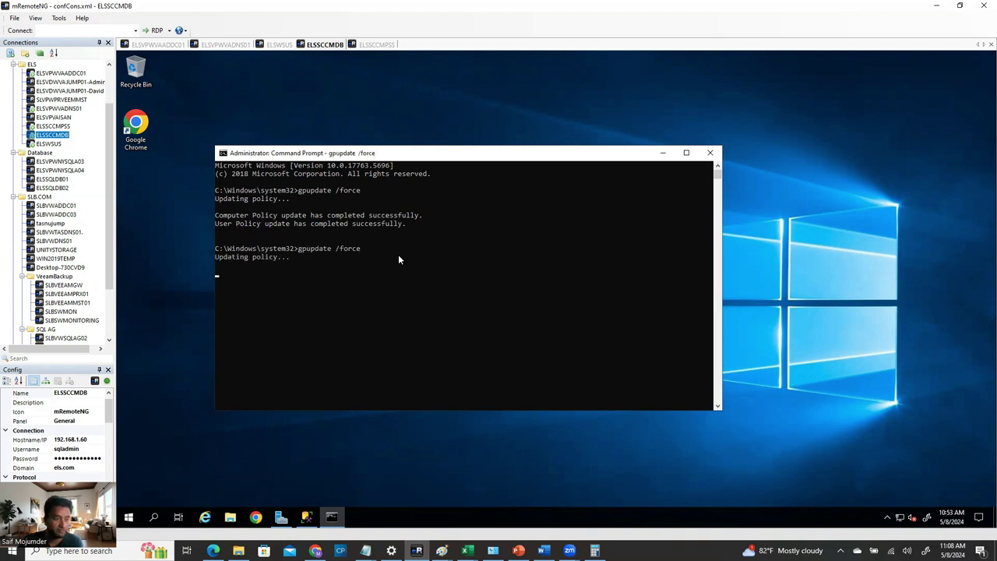
- Check the policy update output on ELSSCCMPSS and ELSSCCMDB and close both Command Prompt windows
{"action": "left_click", "coordinate": [382, 45]}
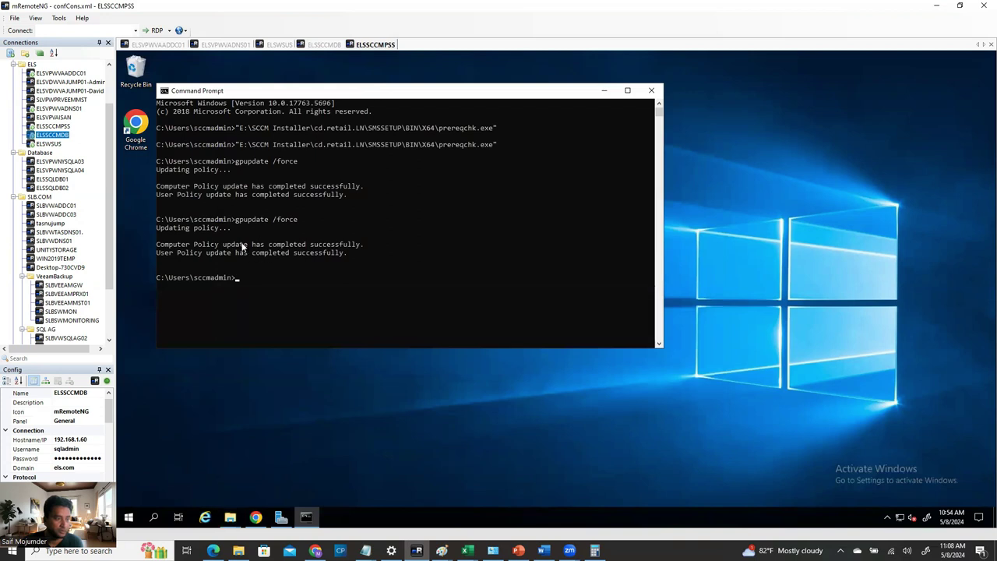
{"action": "left_click", "coordinate": [652, 91]}
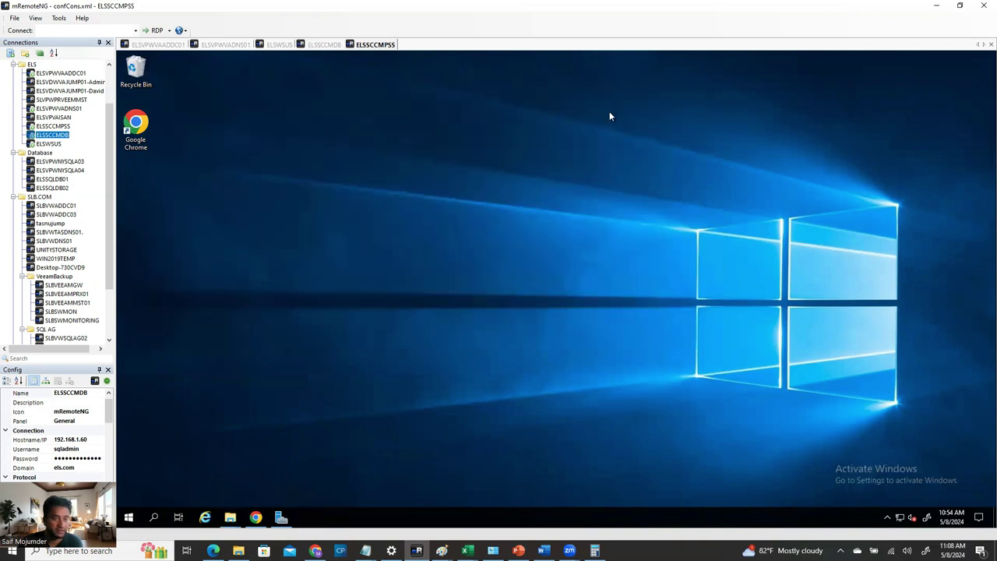
{"action": "left_click", "coordinate": [323, 45]}
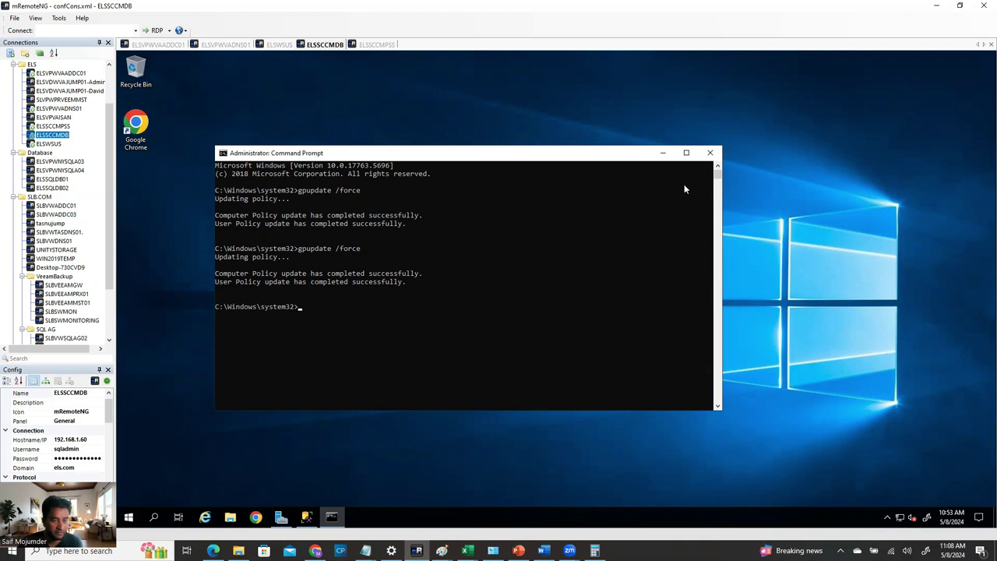
{"action": "left_click", "coordinate": [711, 155]}
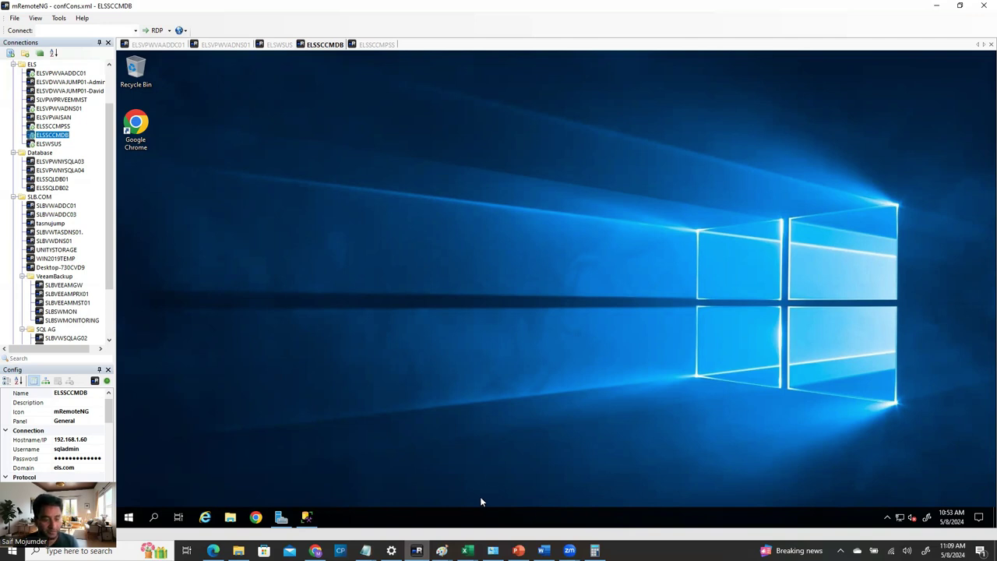
- Read steps 14 and 15 of the Word install guide and view the Configuration Manager 2303 download page on ELSSCCMPSS
{"action": "left_click", "coordinate": [543, 551]}
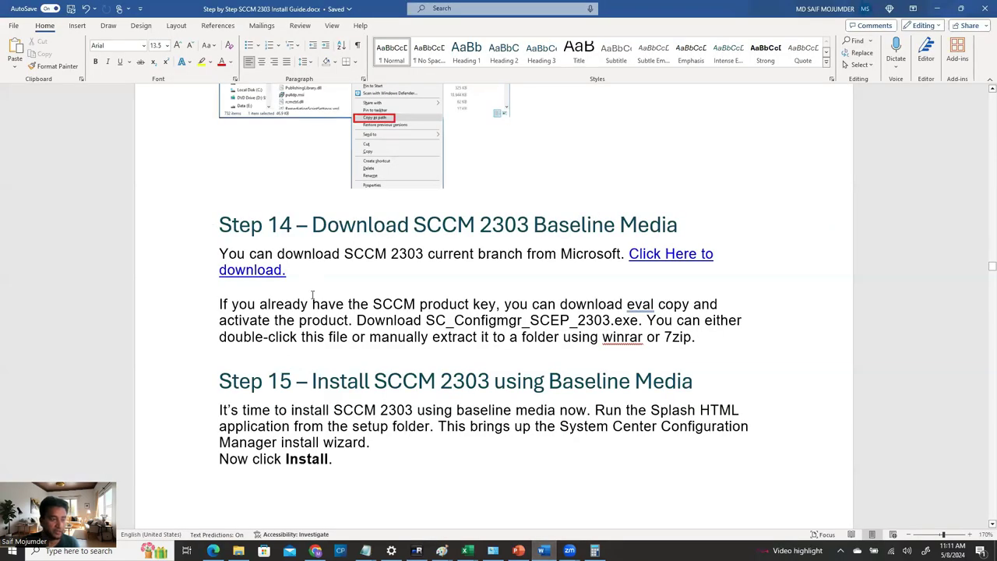
{"action": "scroll", "coordinate": [378, 202], "scroll_direction": "down", "scroll_amount": 3}
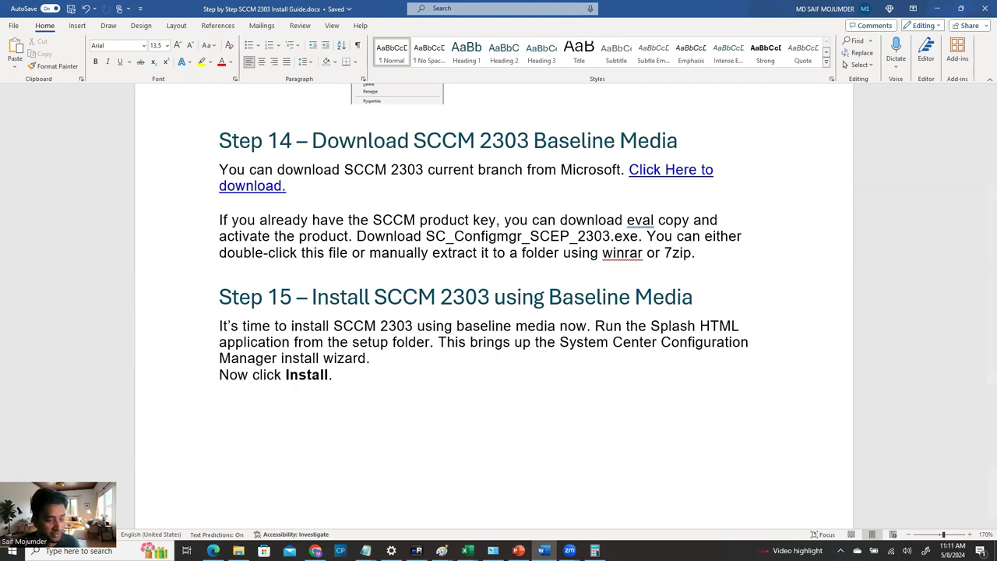
{"action": "left_click", "coordinate": [417, 550]}
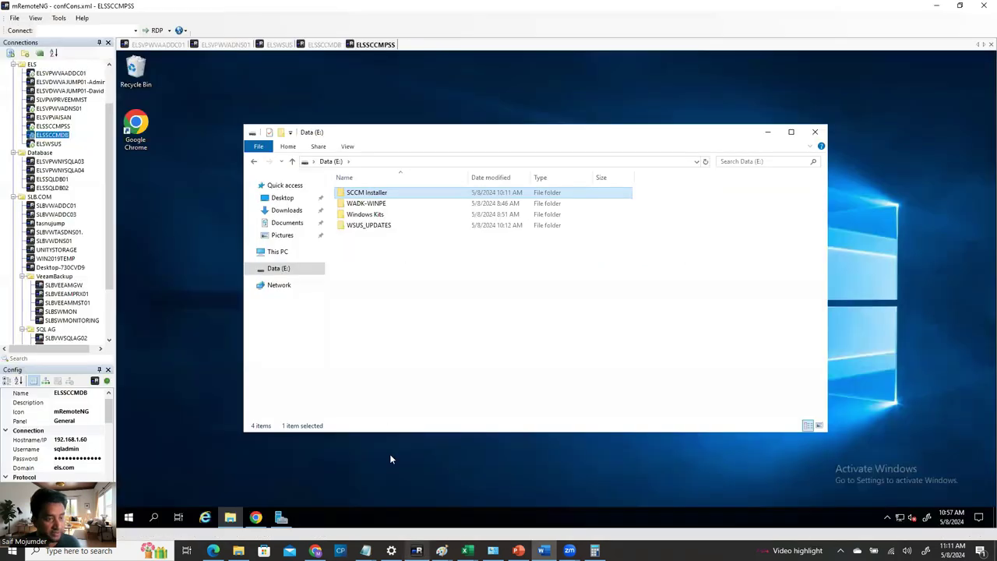
{"action": "left_click", "coordinate": [256, 517]}
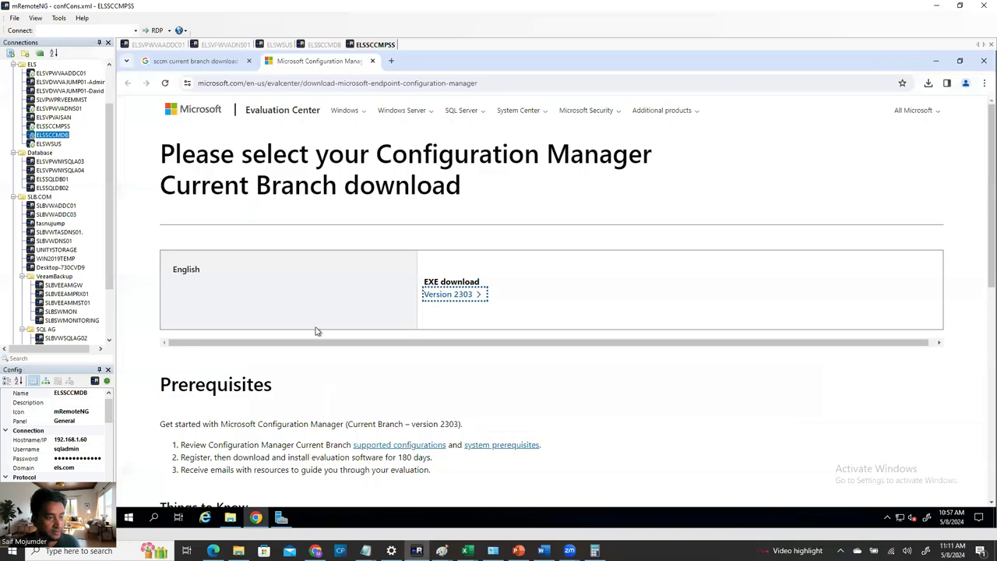
{"action": "left_click", "coordinate": [935, 60]}
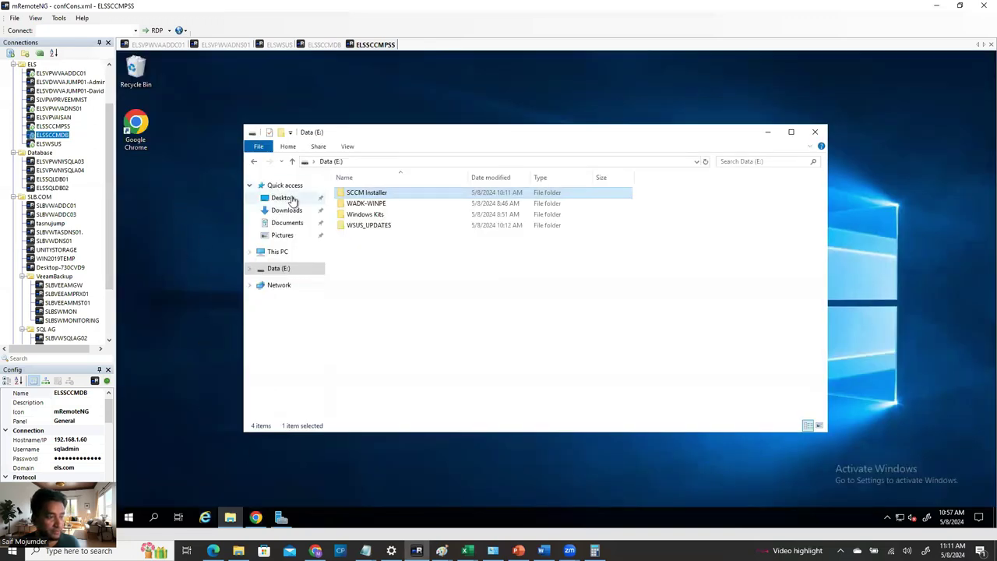
- Locate the MCM_Configmgr_2303 installer in the Downloads folder and look at its download page once more
{"action": "left_click", "coordinate": [288, 213]}
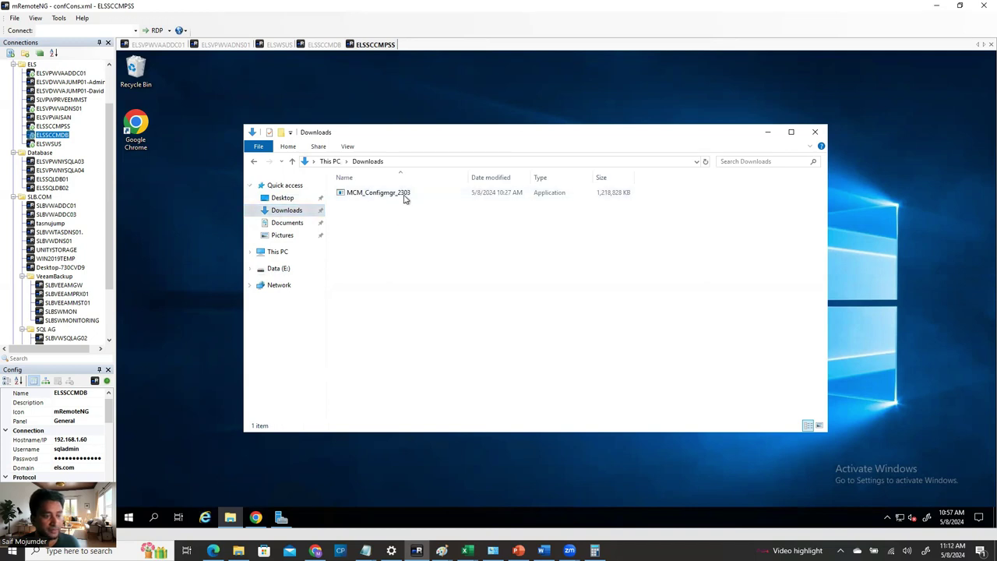
{"action": "left_click", "coordinate": [400, 197]}
{"action": "key", "text": "alt+Tab"}
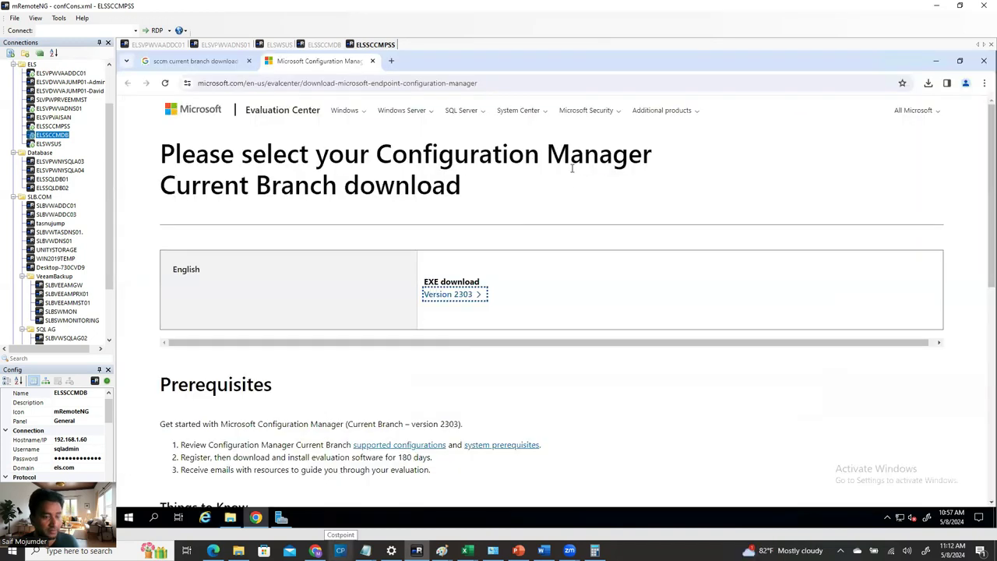
{"action": "left_click", "coordinate": [935, 60]}
- Run MCM_Configmgr_2303 as administrator with E:\SCCM Installer as the extraction destination, and cancel the extraction
{"action": "left_click", "coordinate": [387, 194]}
{"action": "right_click", "coordinate": [387, 194]}
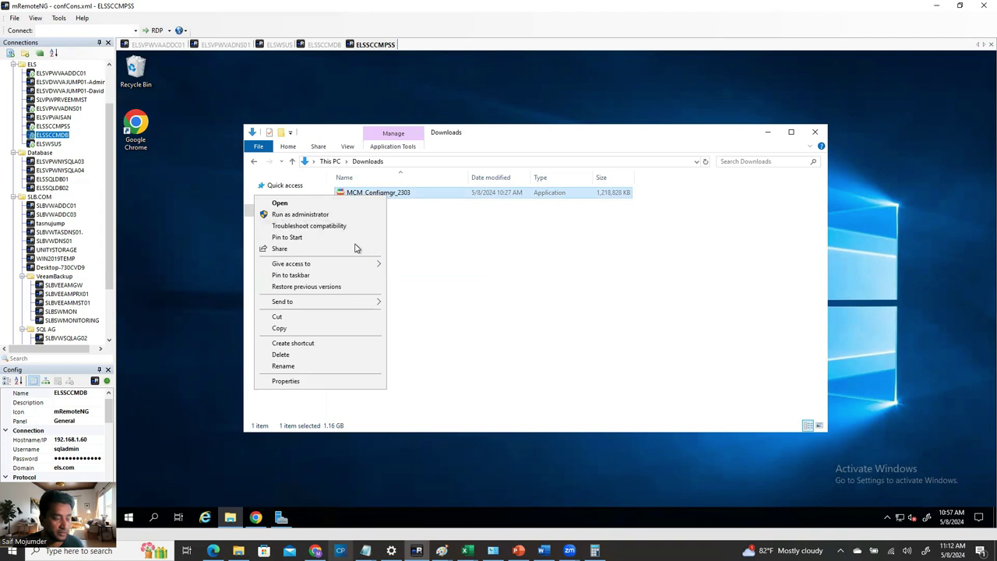
{"action": "left_click", "coordinate": [299, 214]}
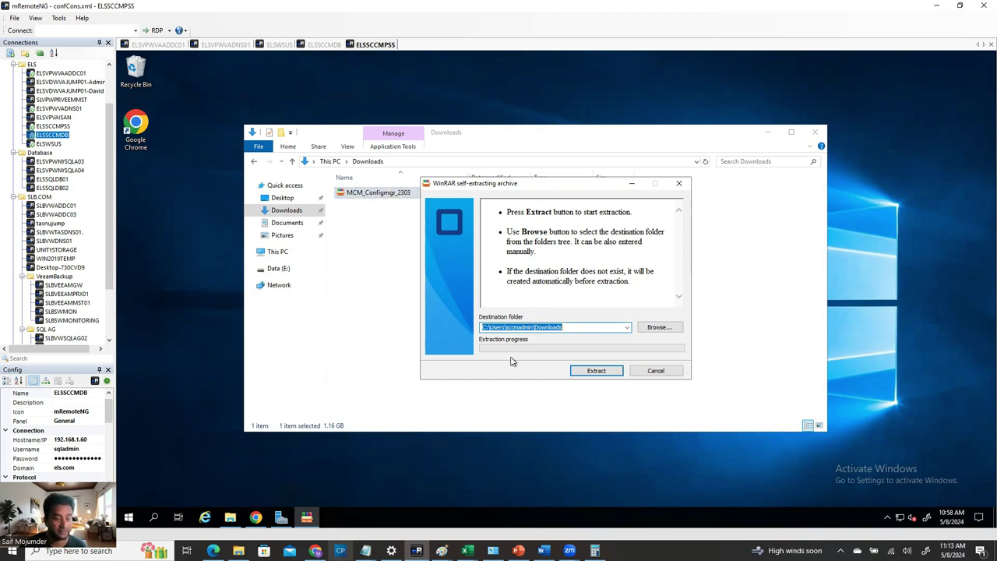
{"action": "left_click", "coordinate": [653, 327]}
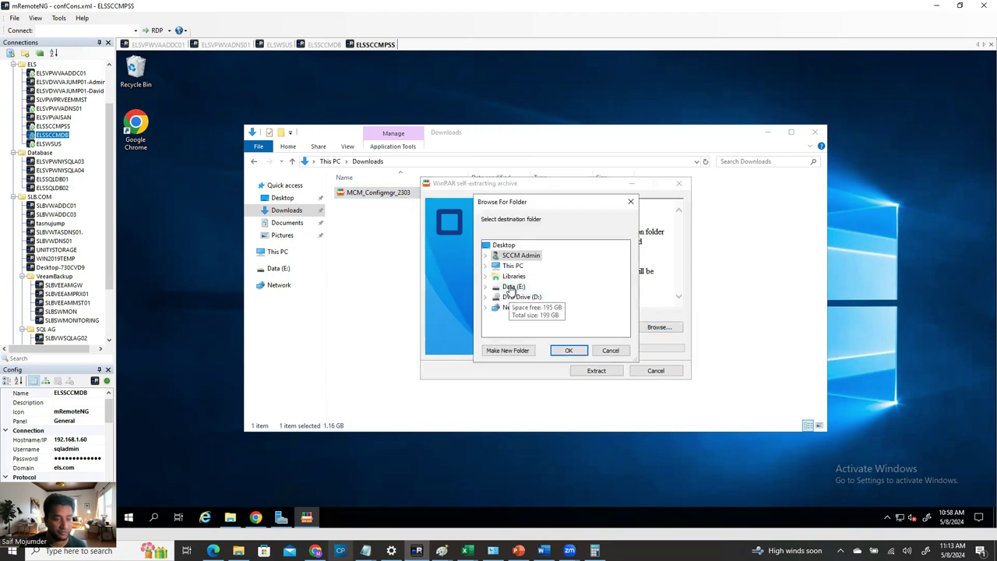
{"action": "left_click", "coordinate": [511, 287]}
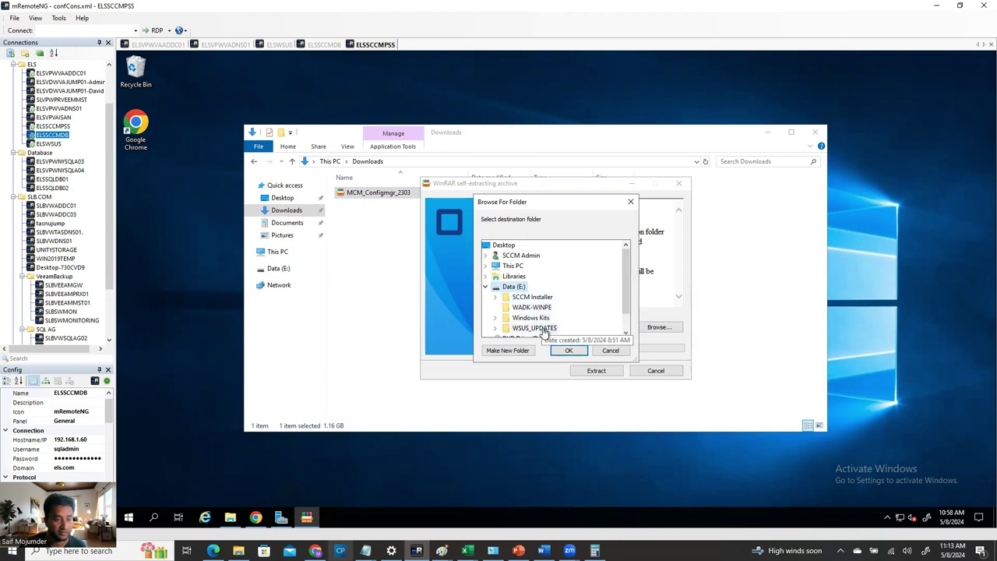
{"action": "double_click", "coordinate": [537, 297]}
{"action": "left_click", "coordinate": [571, 351]}
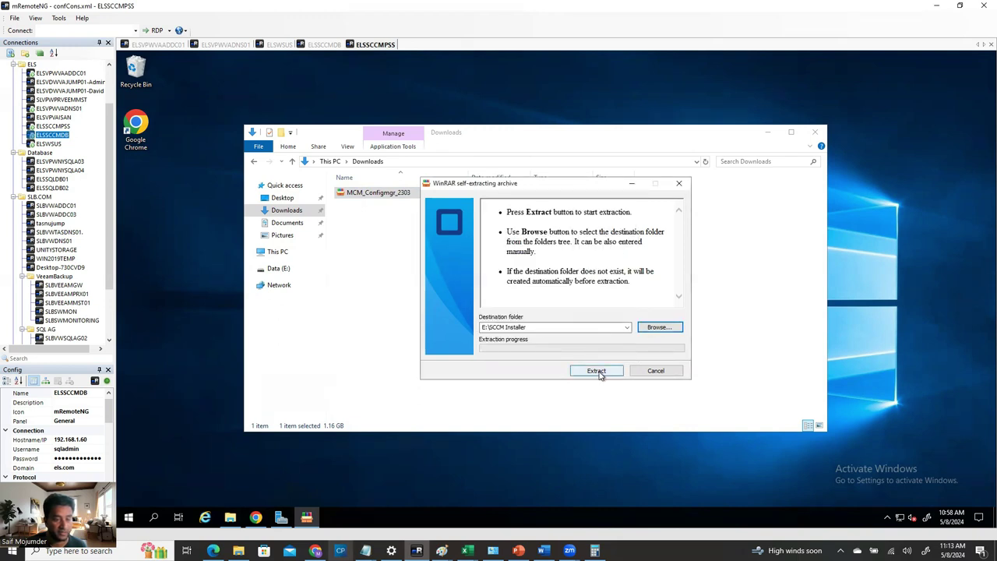
{"action": "left_click", "coordinate": [655, 372]}
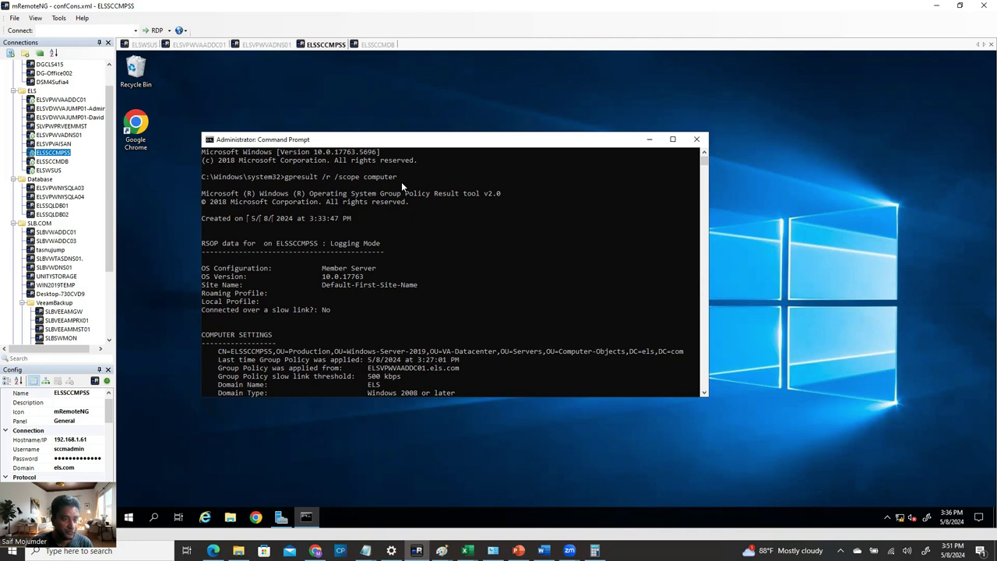
- Review the gpresult output on ELSSCCMPSS for the three applied SCCM firewall policies and the server's computer account
{"action": "scroll", "coordinate": [408, 237], "scroll_direction": "down", "scroll_amount": 5}
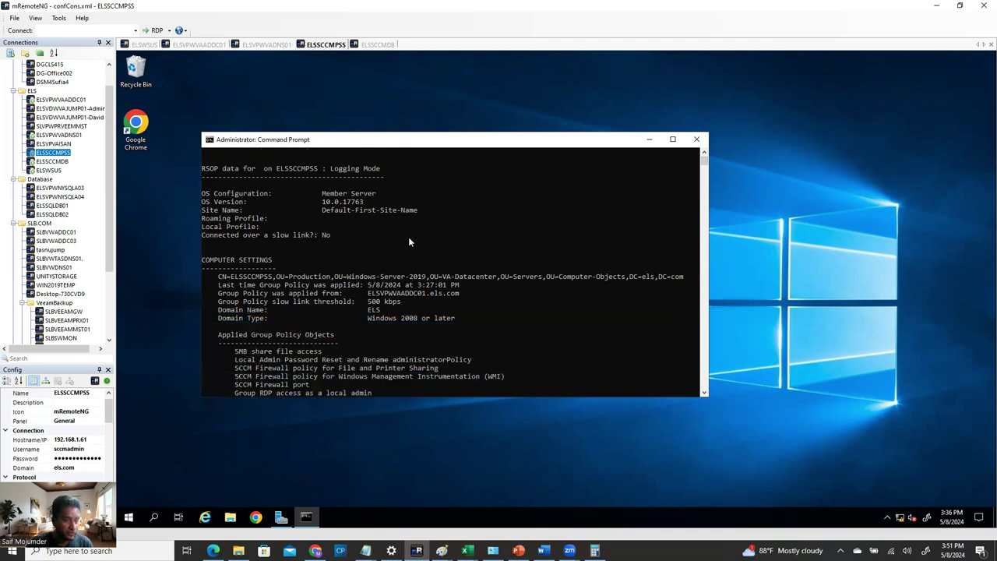
{"action": "scroll", "coordinate": [405, 254], "scroll_direction": "down", "scroll_amount": 2}
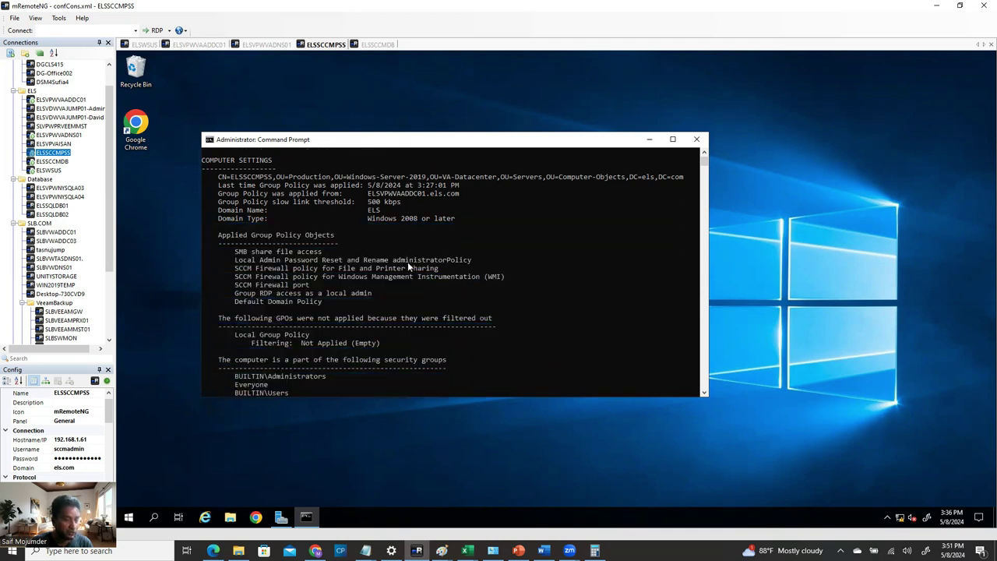
{"action": "scroll", "coordinate": [405, 262], "scroll_direction": "down", "scroll_amount": 2}
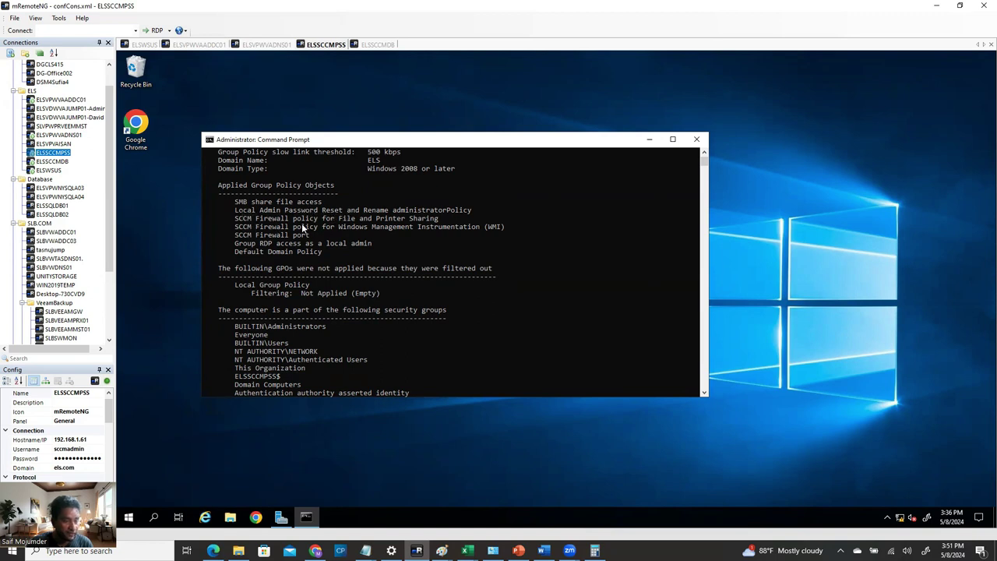
{"action": "left_click", "coordinate": [265, 218]}
{"action": "left_click", "coordinate": [282, 226]}
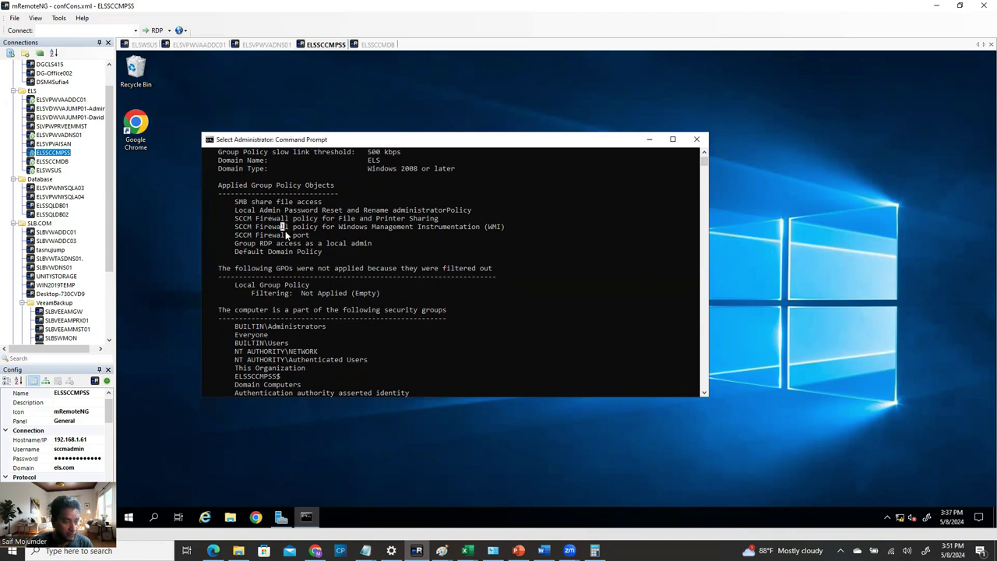
{"action": "left_click_drag", "start_coordinate": [311, 235], "coordinate": [224, 225]}
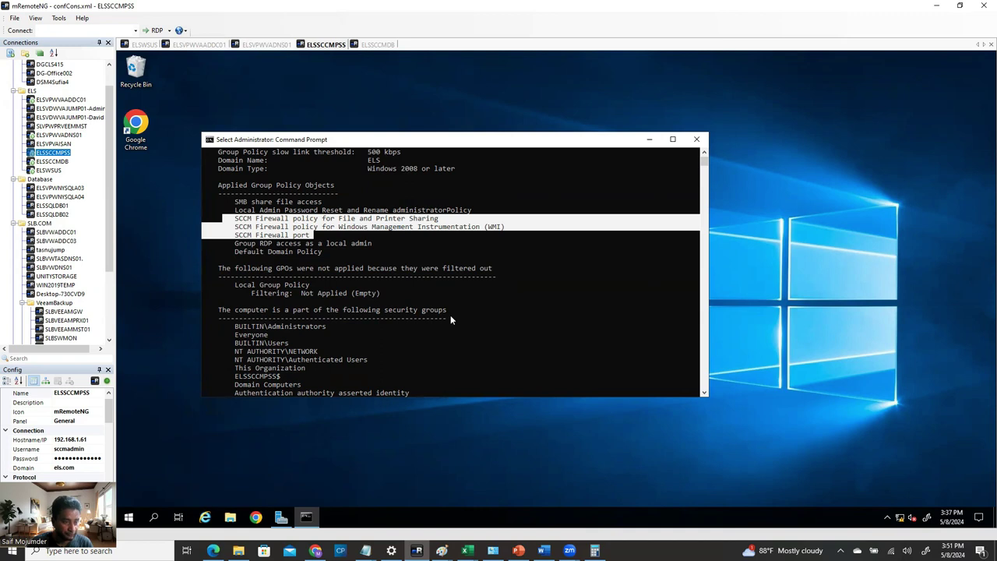
{"action": "scroll", "coordinate": [445, 317], "scroll_direction": "down", "scroll_amount": 3}
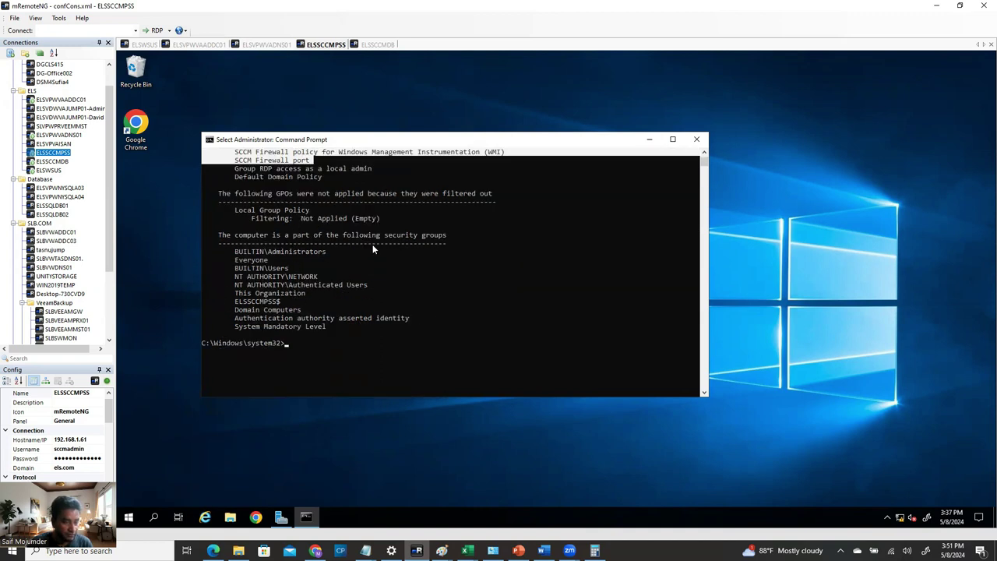
{"action": "left_click_drag", "start_coordinate": [283, 300], "coordinate": [229, 307]}
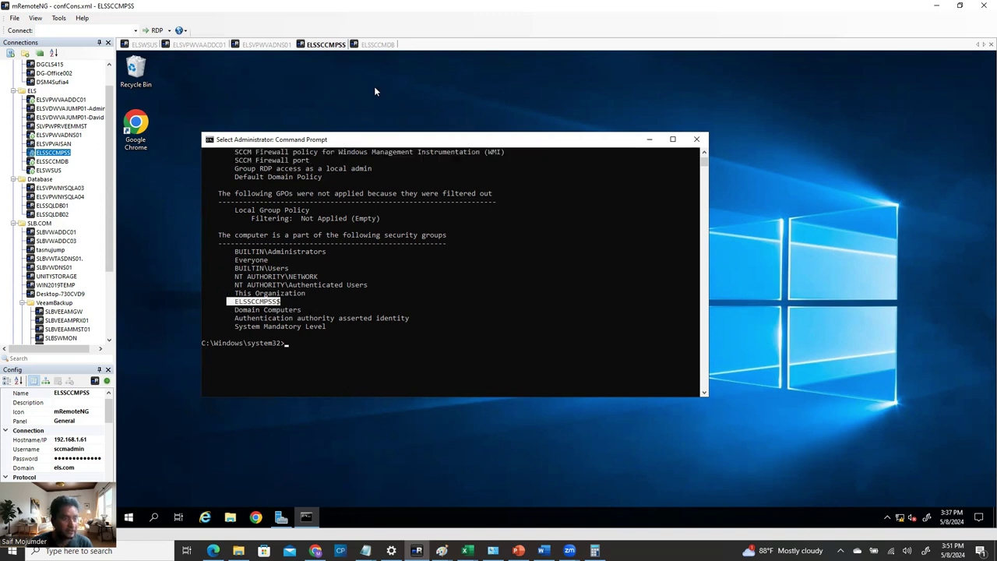
- Switch to the ELSSCCMDB session and open Command Prompt as administrator
{"action": "left_click", "coordinate": [378, 45]}
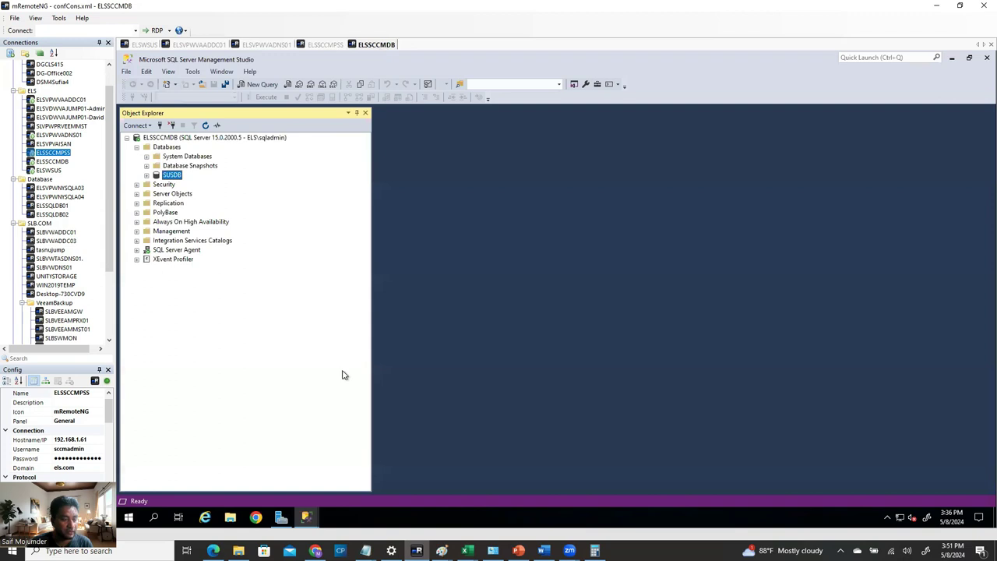
{"action": "left_click", "coordinate": [154, 518]}
{"action": "type", "text": "cmd"}
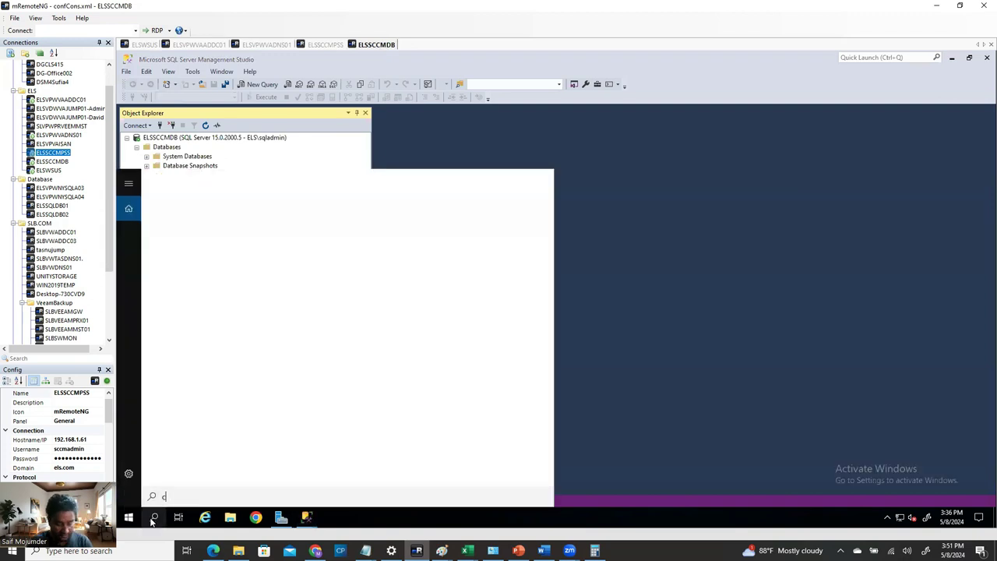
{"action": "right_click", "coordinate": [281, 236]}
{"action": "left_click", "coordinate": [307, 250]}
{"action": "left_click", "coordinate": [468, 348]}
- Copy the command gpresult /r /scope computer from the ELSSCCMPSS Command Prompt and run it on ELSSCCMDB
{"action": "left_click", "coordinate": [324, 44]}
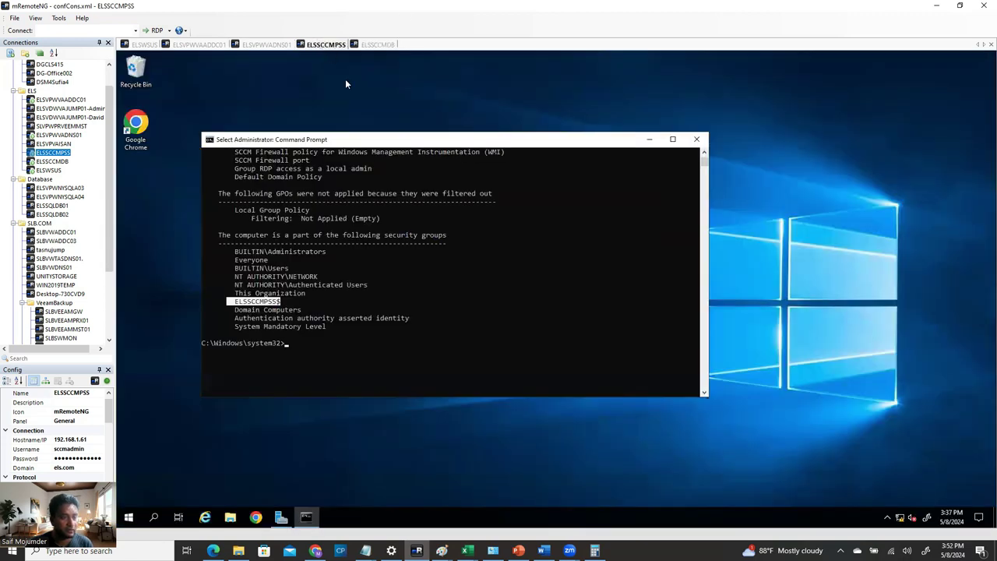
{"action": "scroll", "coordinate": [421, 221], "scroll_direction": "up", "scroll_amount": 13}
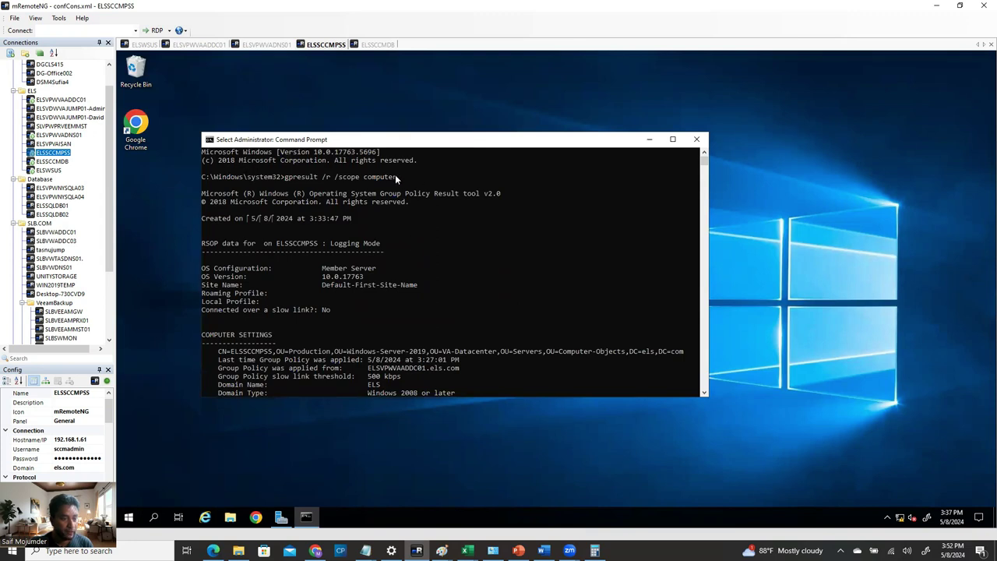
{"action": "left_click_drag", "start_coordinate": [395, 174], "coordinate": [307, 178]}
{"action": "right_click", "coordinate": [302, 163]}
{"action": "left_click", "coordinate": [362, 45]}
{"action": "right_click", "coordinate": [360, 162]}
{"action": "key", "text": "Return"}
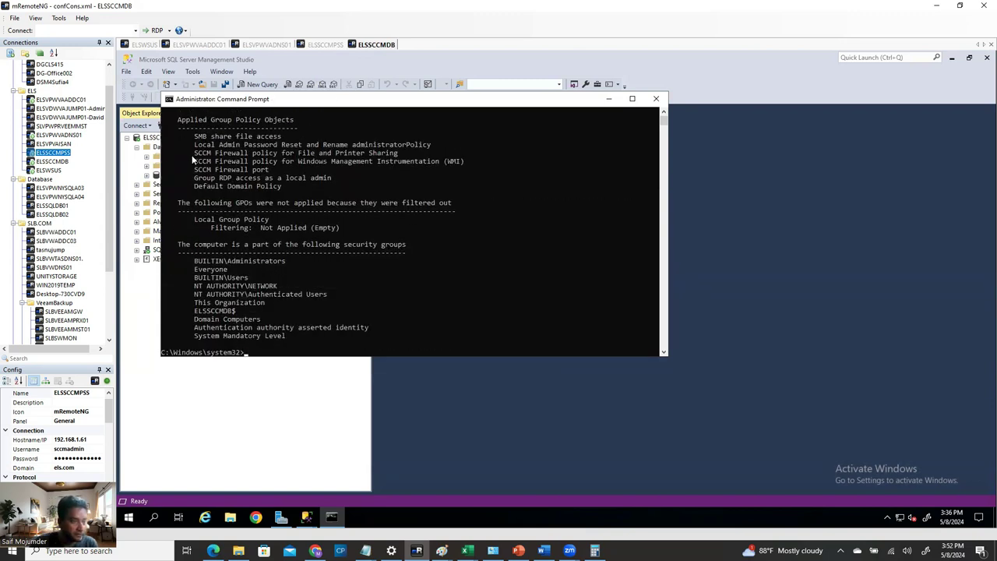
- Check the ELSSCCMDB gpresult output for the applied SCCM firewall policies and the server's computer account
{"action": "left_click_drag", "start_coordinate": [192, 153], "coordinate": [309, 175]}
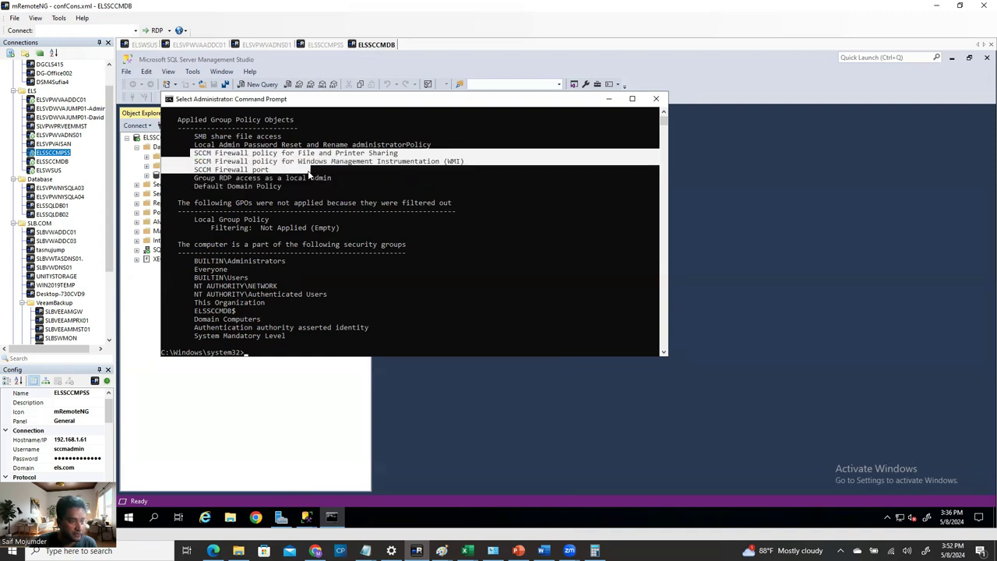
{"action": "scroll", "coordinate": [265, 272], "scroll_direction": "down", "scroll_amount": 2}
{"action": "left_click_drag", "start_coordinate": [196, 262], "coordinate": [237, 263]}
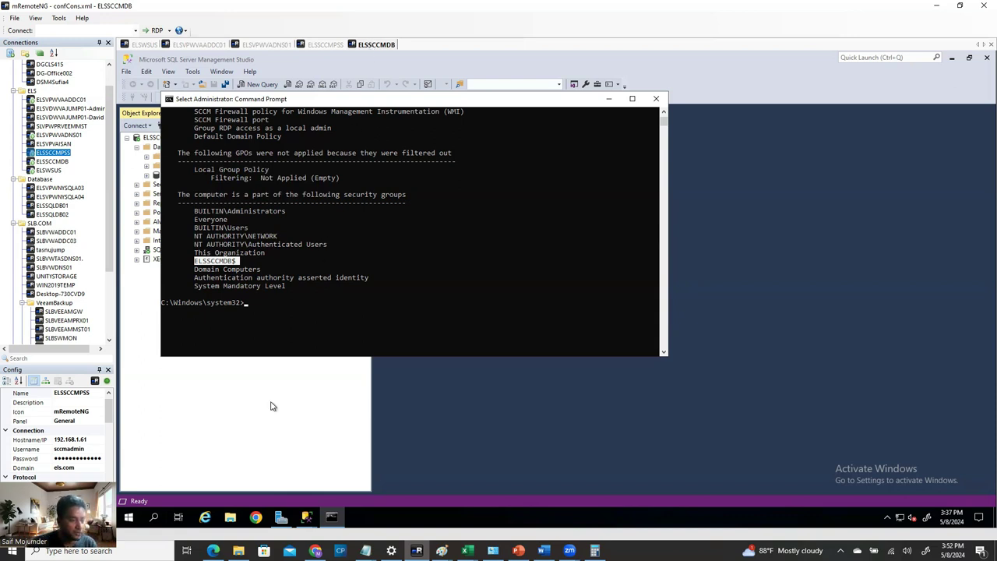
- Check in Computer Management on ELSSCCMDB that the local Administrators group includes ELS\ELSSCCMPSS, and close the console
{"action": "left_click", "coordinate": [154, 519]}
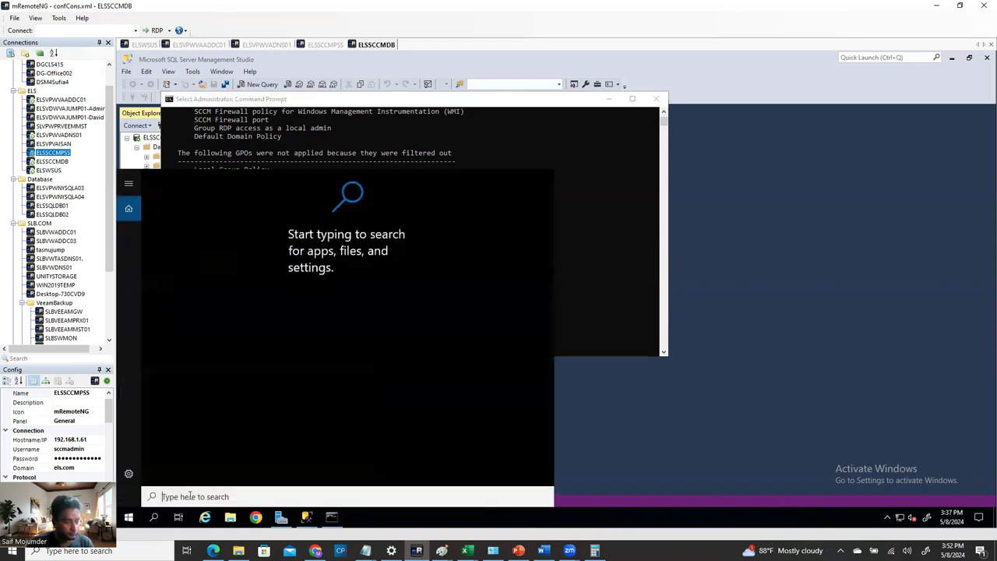
{"action": "type", "text": "computer"}
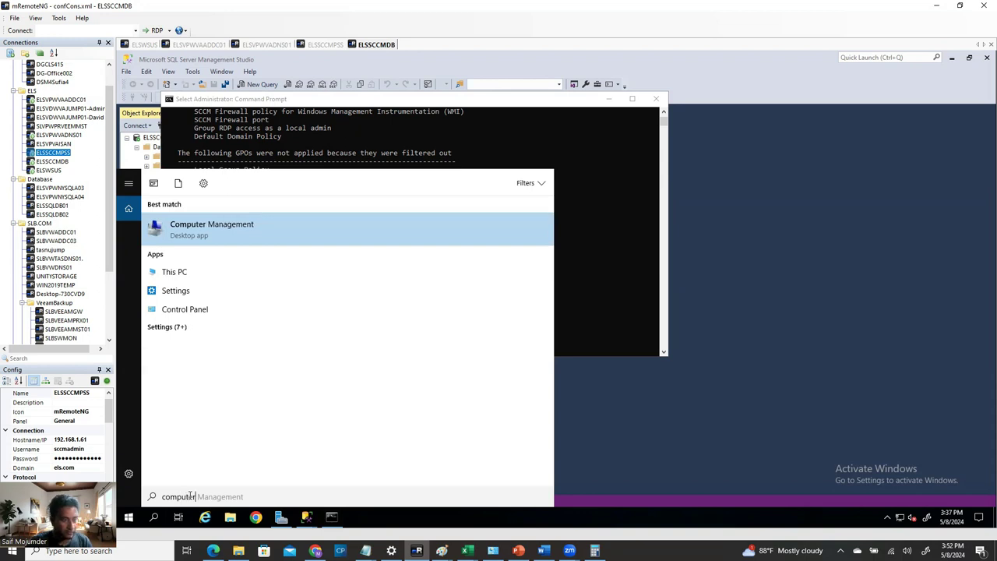
{"action": "left_click", "coordinate": [231, 226]}
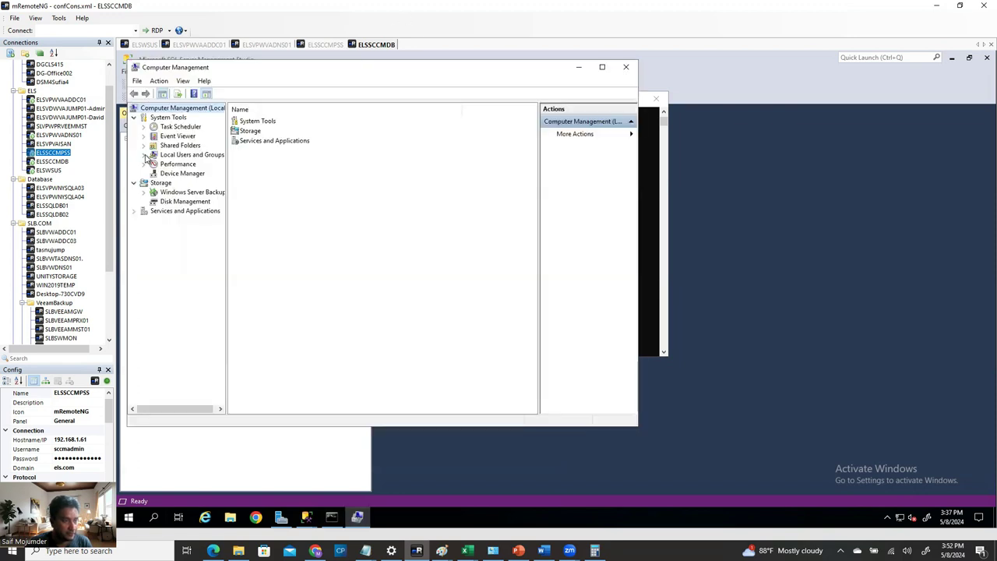
{"action": "left_click", "coordinate": [144, 155]}
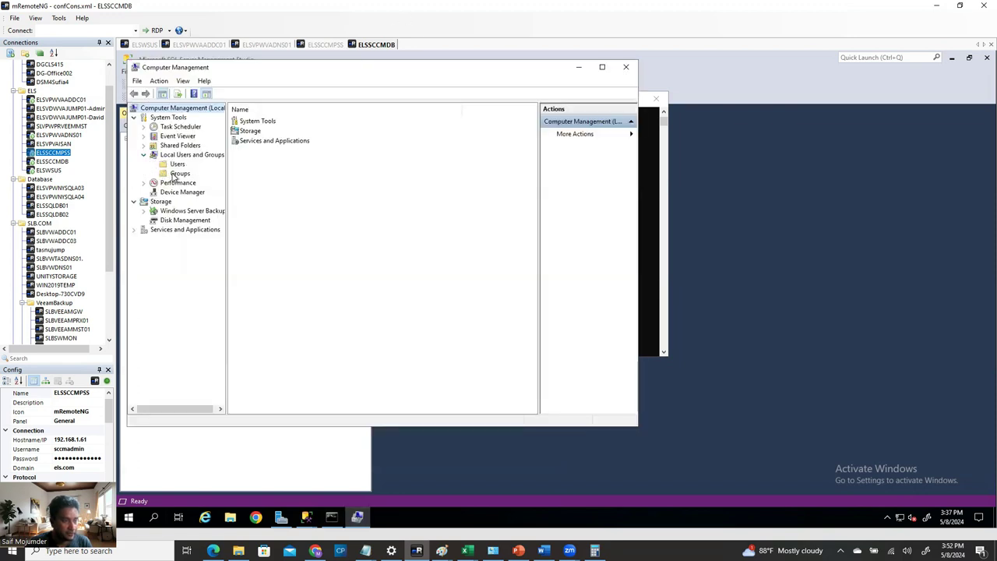
{"action": "left_click", "coordinate": [179, 173]}
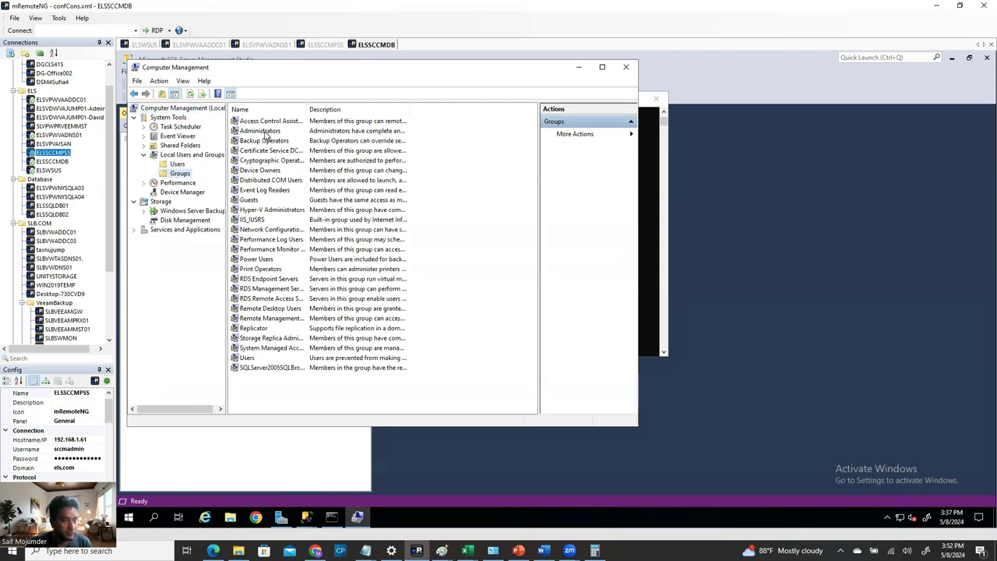
{"action": "double_click", "coordinate": [264, 131]}
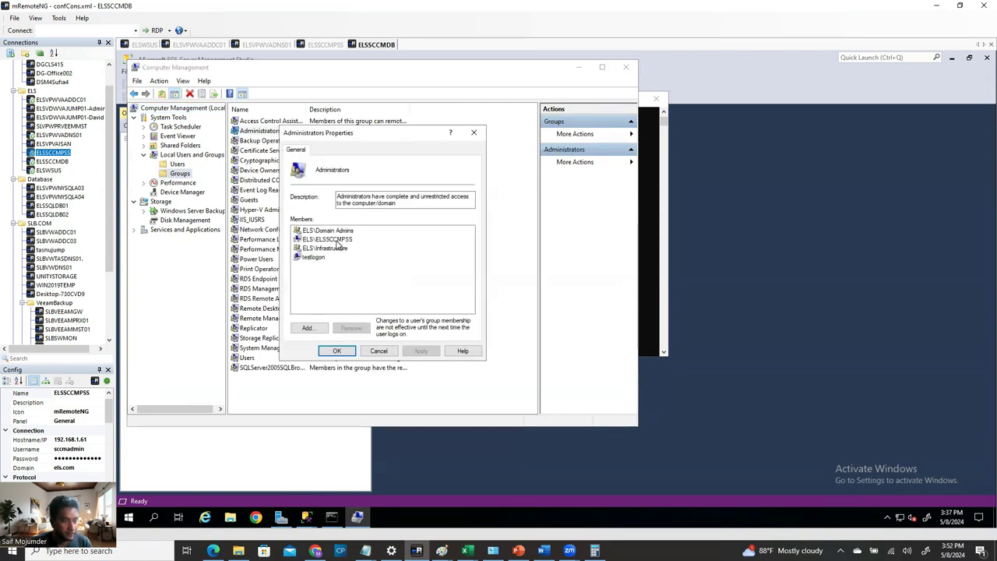
{"action": "left_click", "coordinate": [336, 241]}
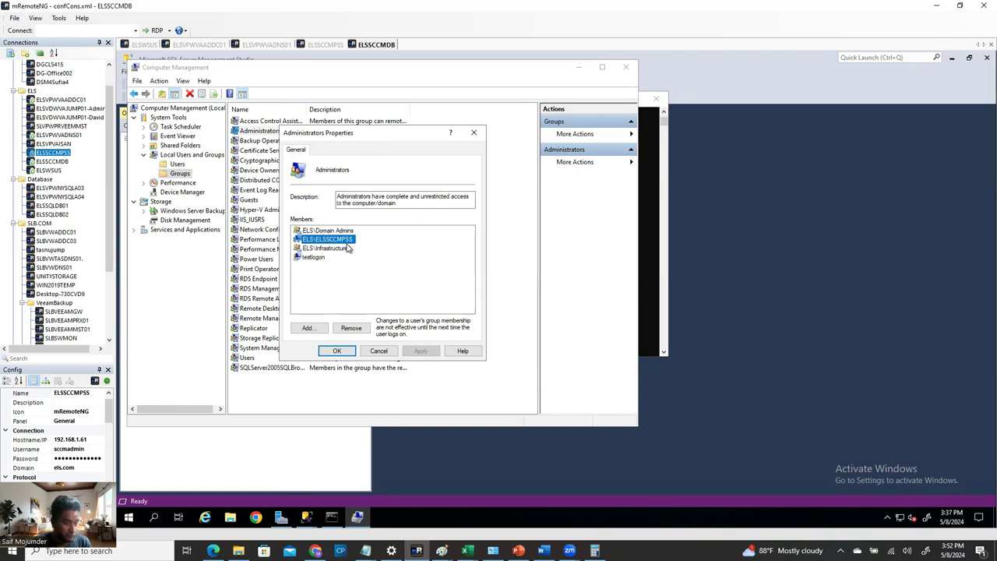
{"action": "left_click", "coordinate": [338, 350]}
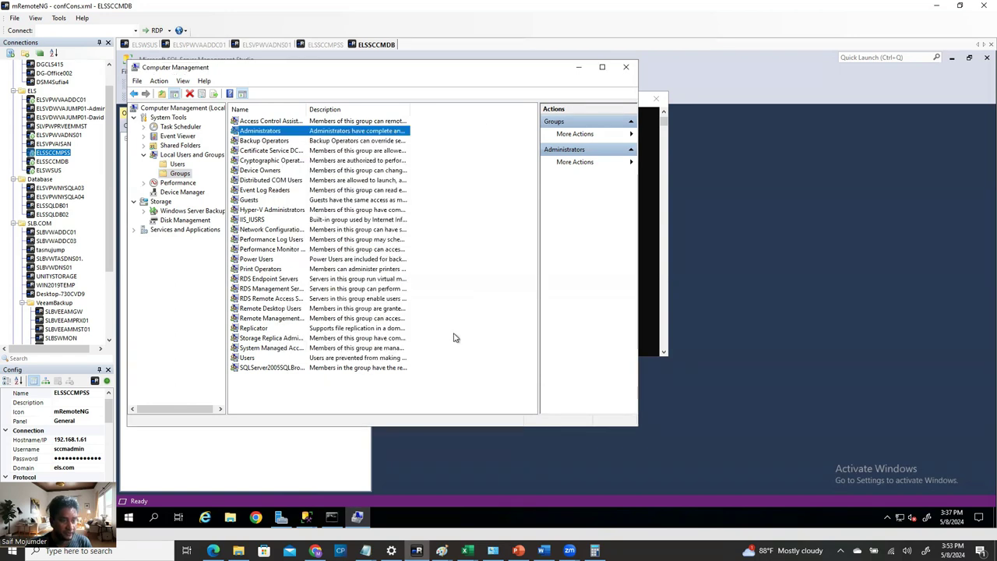
{"action": "left_click", "coordinate": [625, 67]}
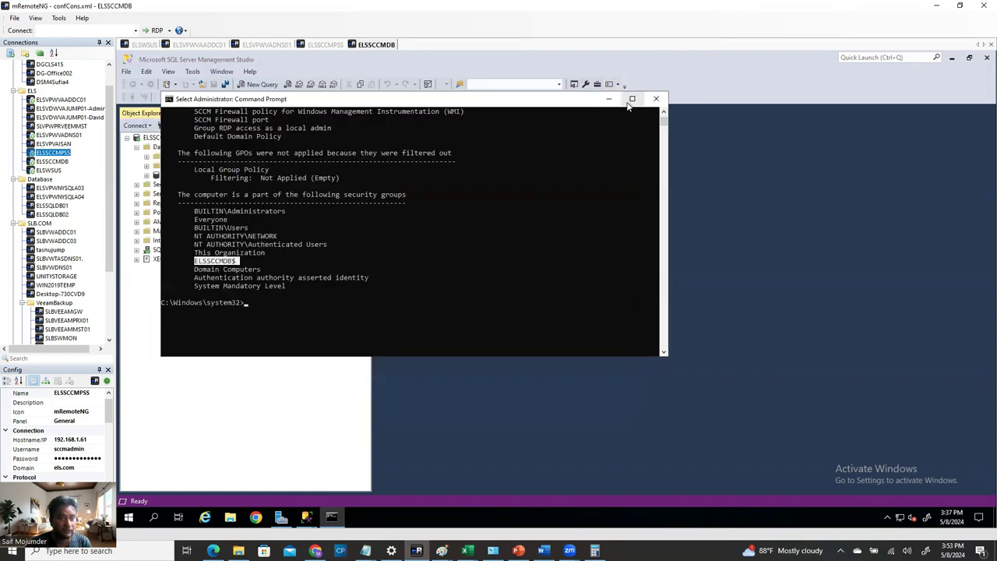
- Minimize Command Prompt and SQL Server Management Studio and close Server Properties on ELSSCCMDB, and minimize Command Prompt on ELSSCCMPSS
{"action": "left_click", "coordinate": [611, 99]}
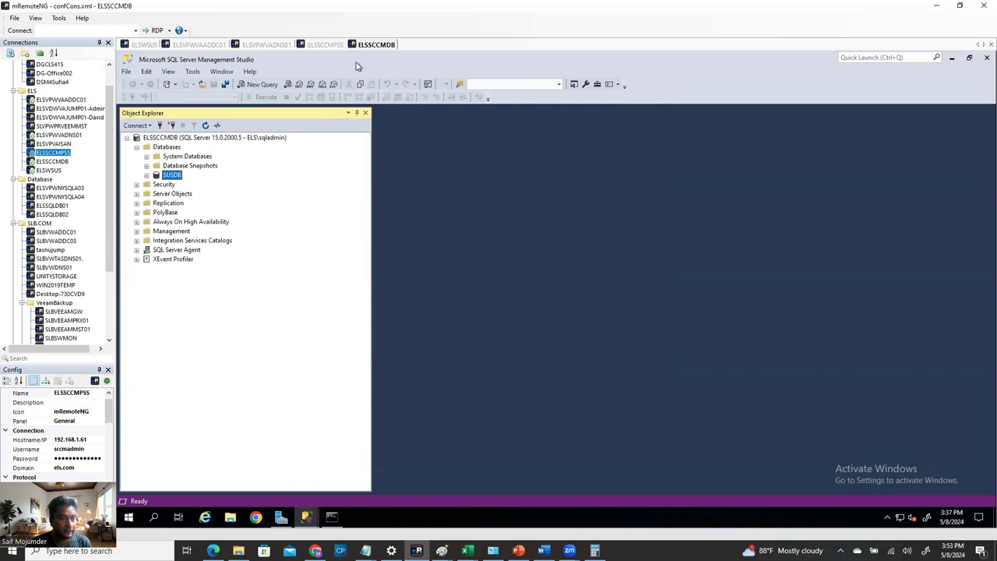
{"action": "left_click", "coordinate": [964, 59]}
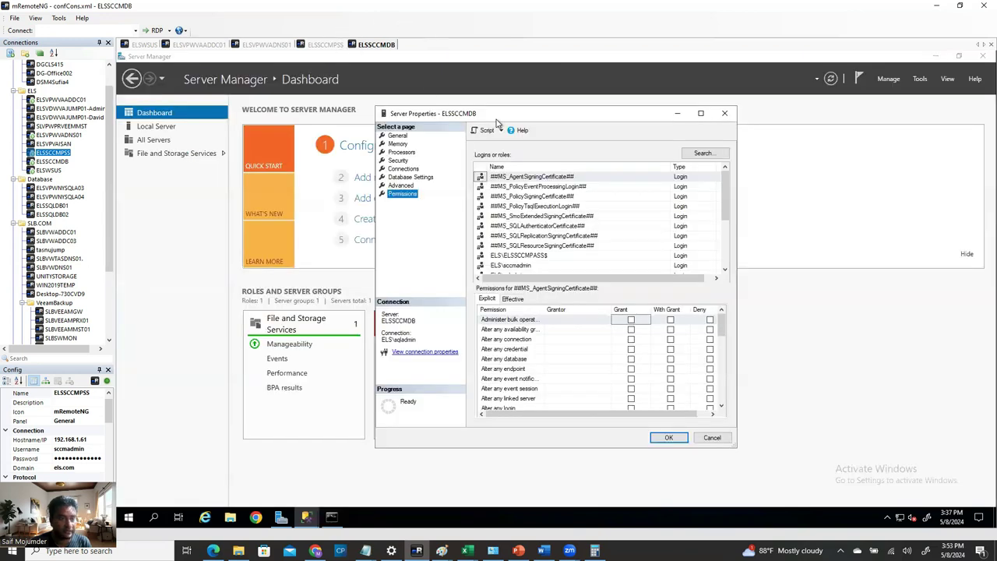
{"action": "left_click", "coordinate": [724, 113]}
{"action": "left_click", "coordinate": [320, 44]}
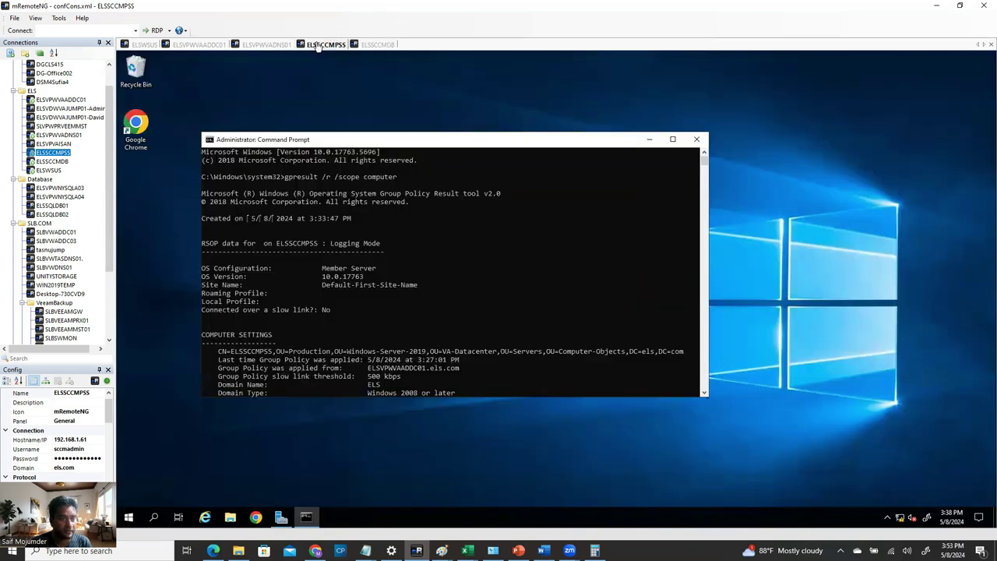
{"action": "left_click", "coordinate": [648, 138]}
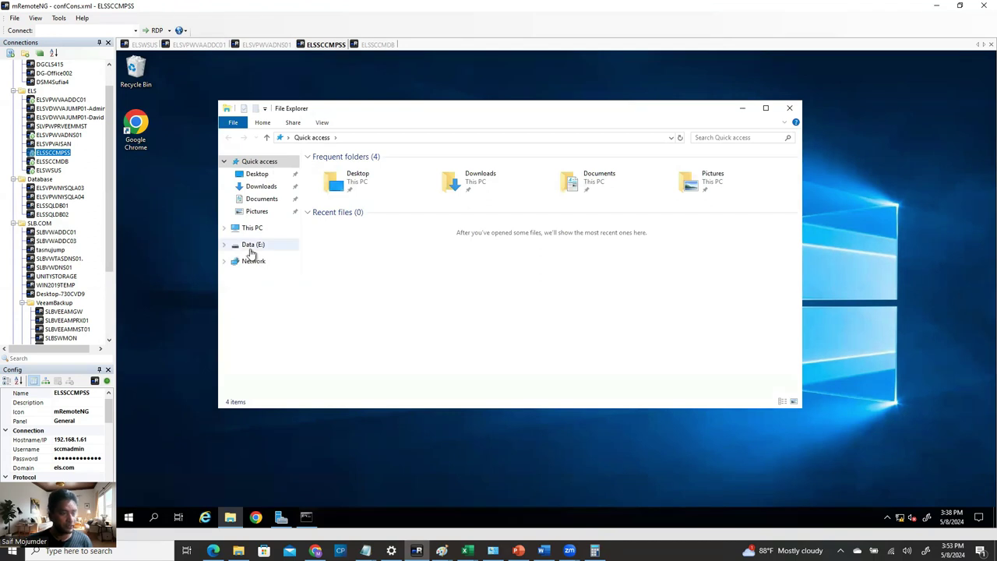
- Launch the Configuration Manager setup from splash in E:\SCCM Installer\cd.retail.LN and allow setup.exe to make changes
{"action": "left_click", "coordinate": [251, 246]}
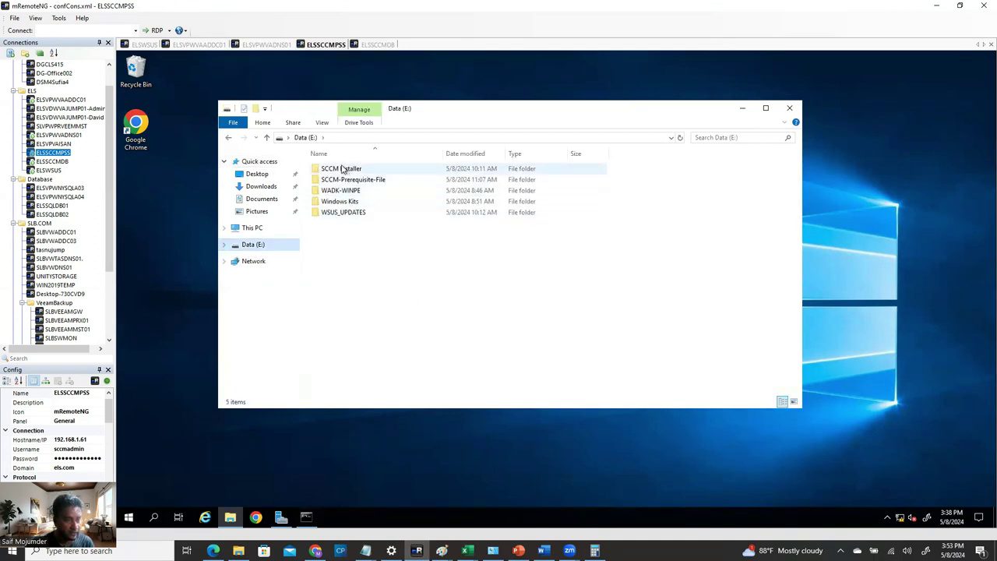
{"action": "double_click", "coordinate": [342, 170]}
{"action": "double_click", "coordinate": [345, 169]}
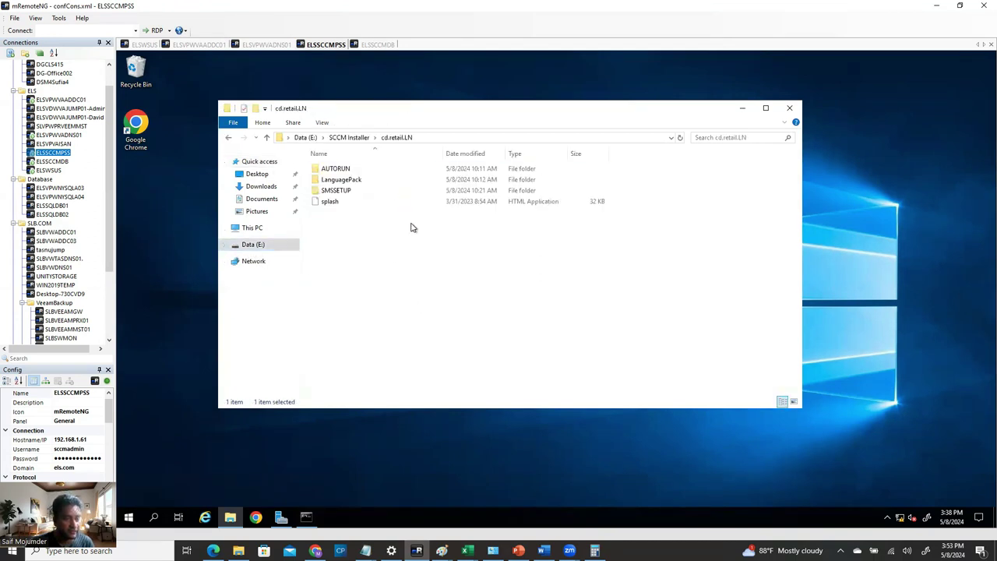
{"action": "double_click", "coordinate": [331, 203]}
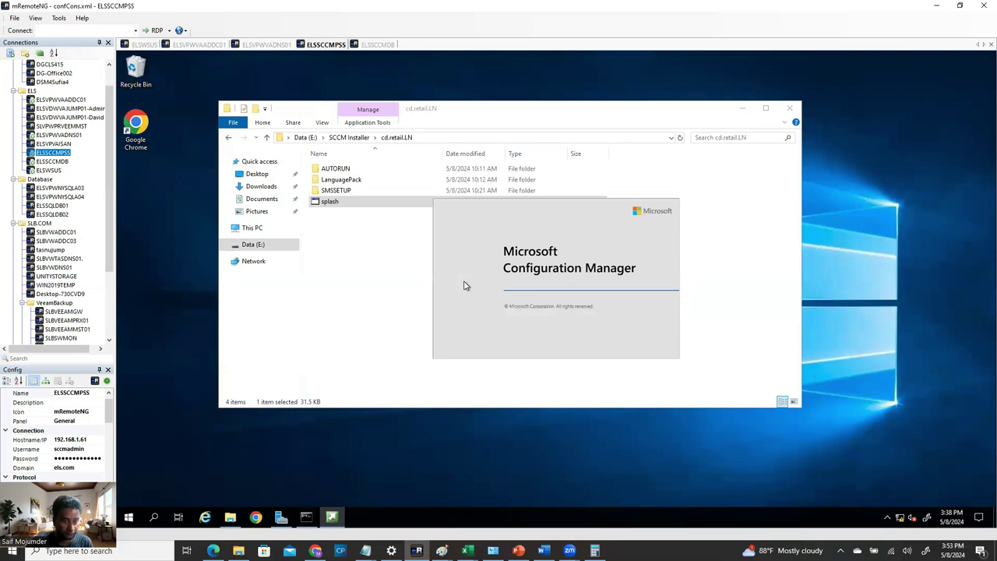
{"action": "left_click", "coordinate": [743, 107]}
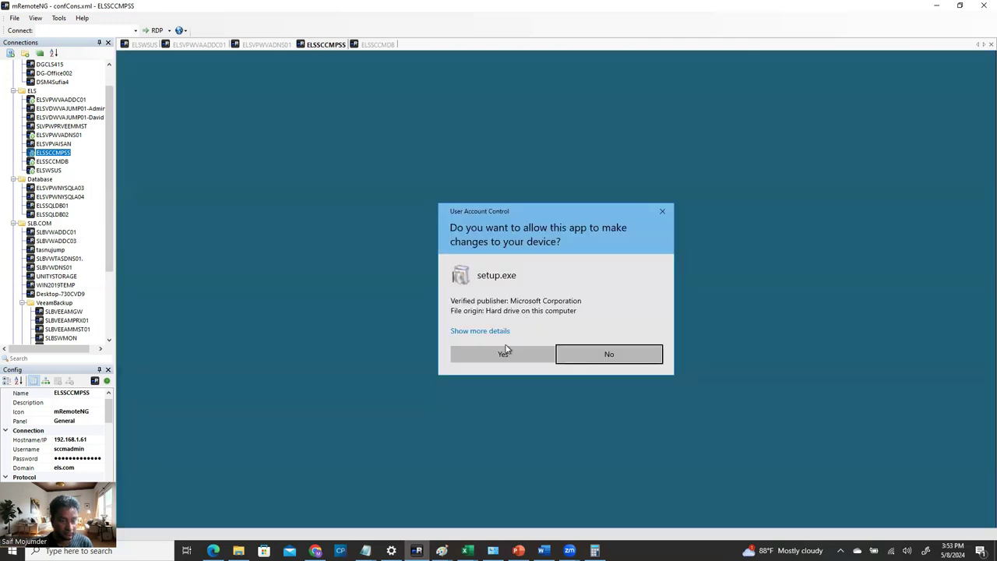
{"action": "left_click", "coordinate": [507, 352]}
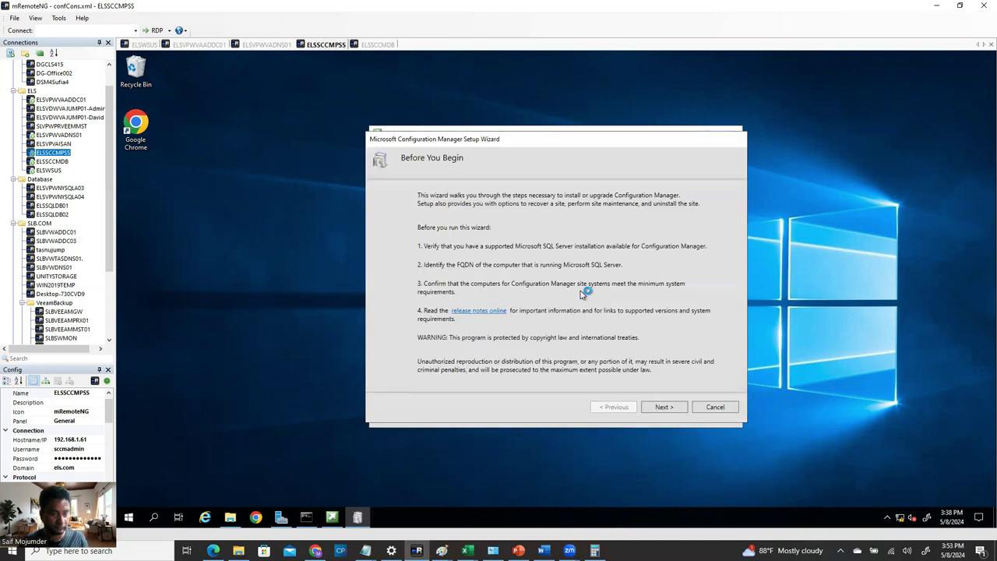
- Choose to install a Configuration Manager primary site without typical options, and select the evaluation edition
{"action": "left_click", "coordinate": [662, 407]}
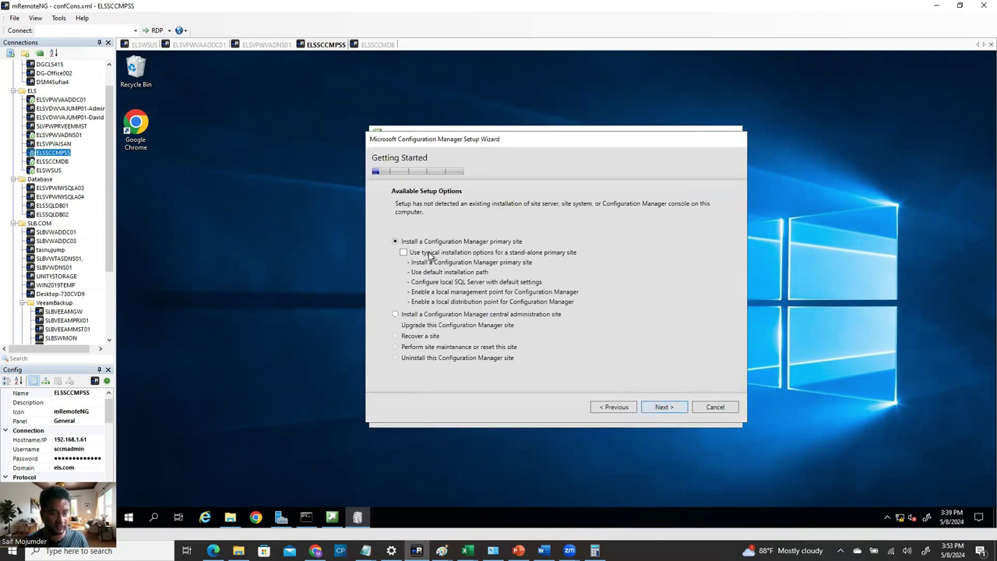
{"action": "left_click", "coordinate": [663, 407]}
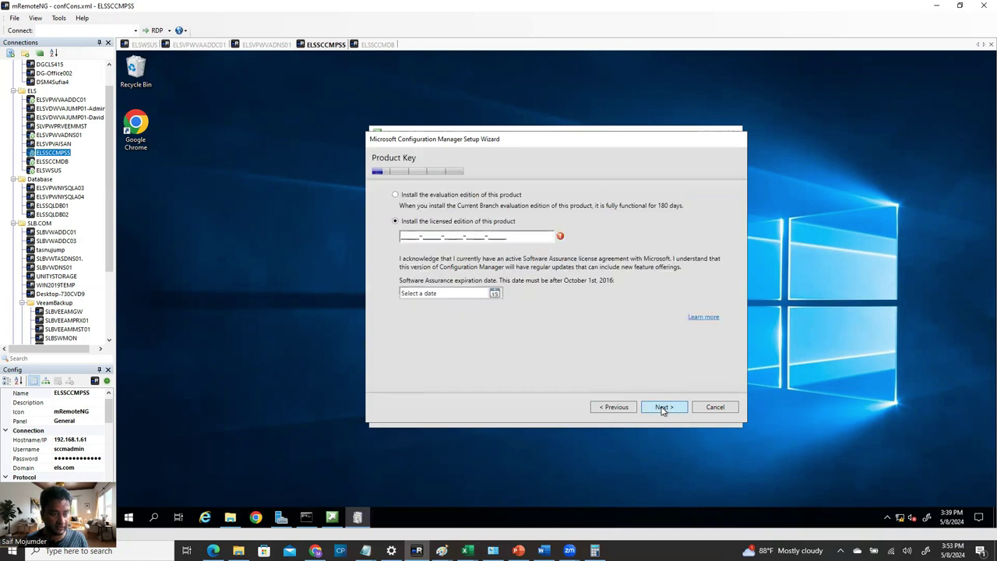
{"action": "left_click", "coordinate": [399, 194]}
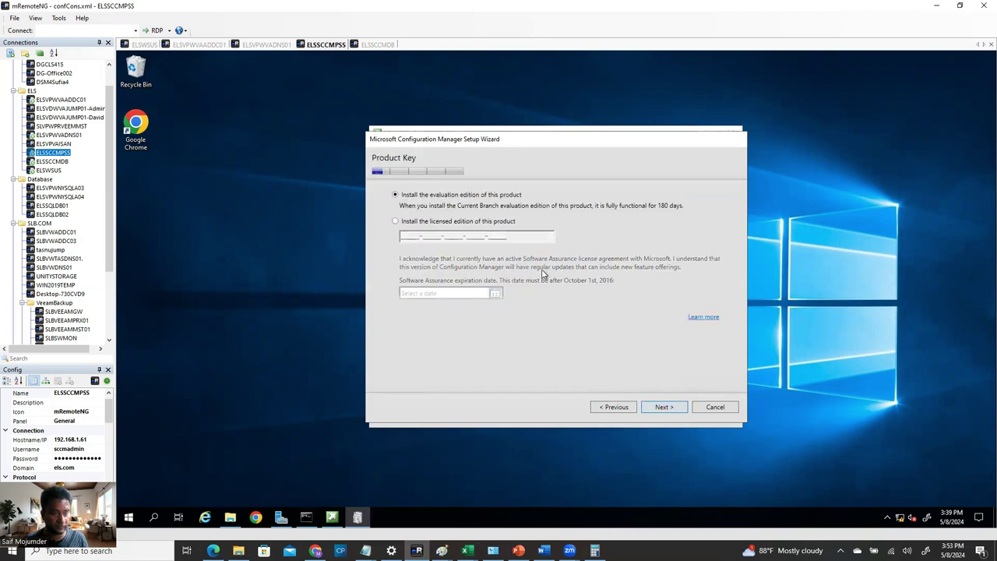
- Proceed with the evaluation edition and accept the Configuration Manager, SQL Server Express and SQL Server Native Client license terms
{"action": "left_click", "coordinate": [662, 407]}
{"action": "left_click", "coordinate": [403, 227]}
{"action": "left_click", "coordinate": [402, 275]}
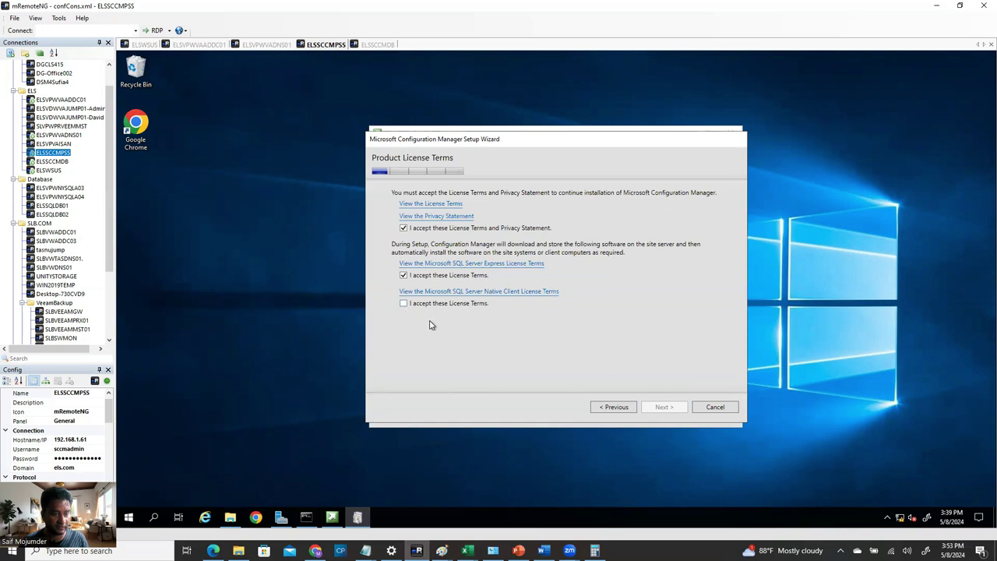
{"action": "left_click", "coordinate": [403, 304]}
{"action": "left_click", "coordinate": [667, 410]}
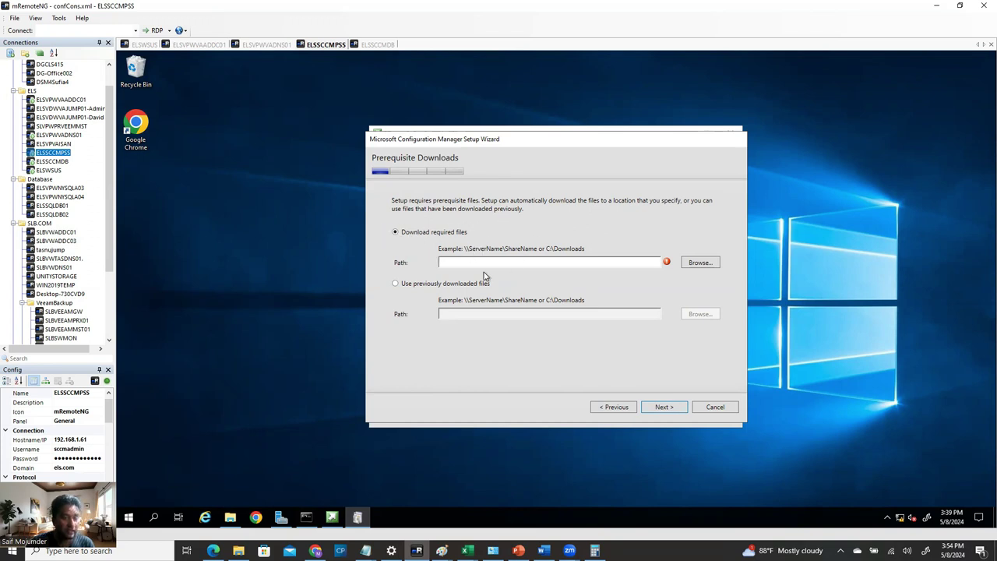
- Open the SCCM-Prerequisite-File folder on the Data (E:) drive and copy its folder path
{"action": "left_click", "coordinate": [229, 517]}
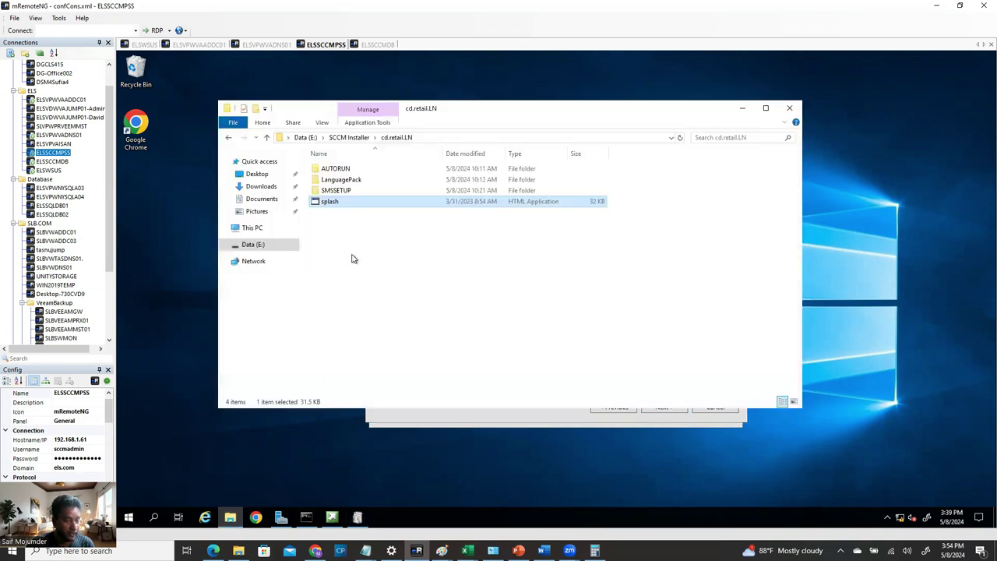
{"action": "left_click", "coordinate": [305, 137]}
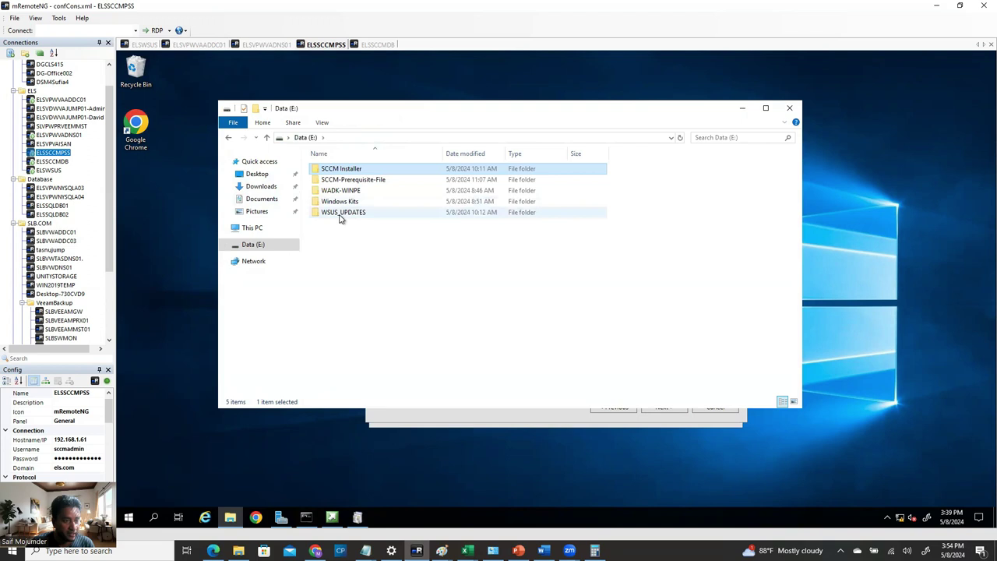
{"action": "left_click", "coordinate": [343, 179]}
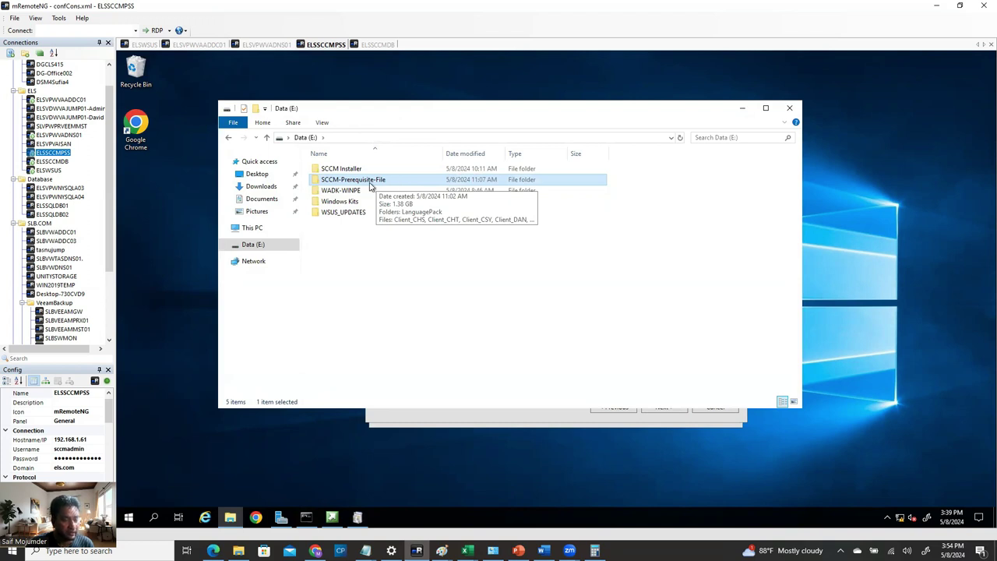
{"action": "left_click", "coordinate": [391, 311]}
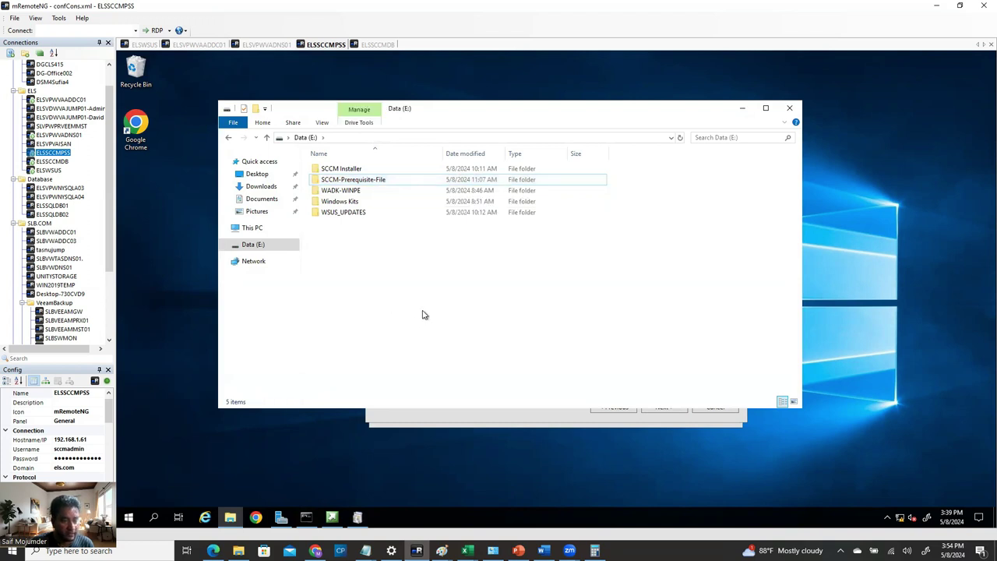
{"action": "double_click", "coordinate": [377, 180]}
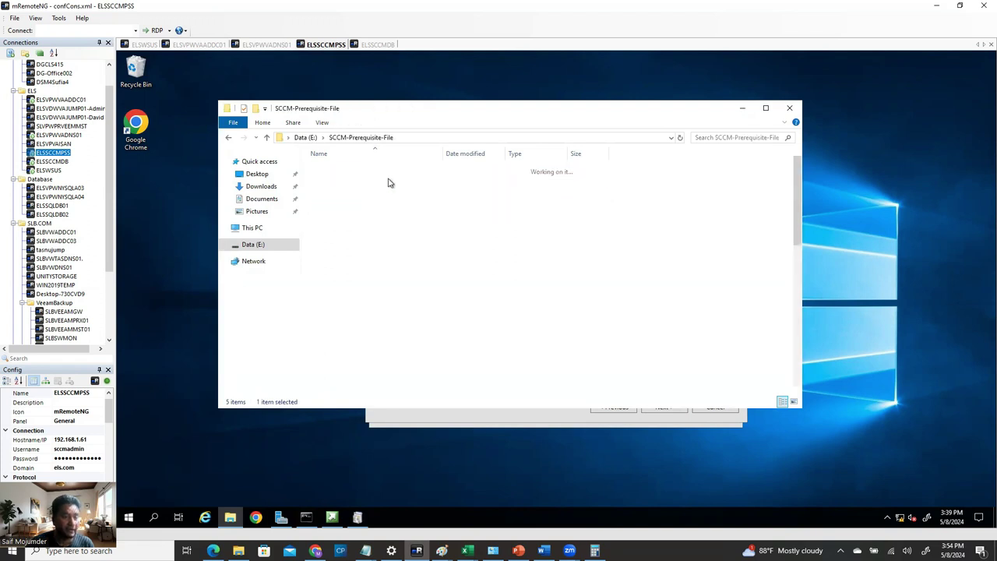
{"action": "left_click", "coordinate": [425, 137]}
{"action": "key", "text": "ctrl+c"}
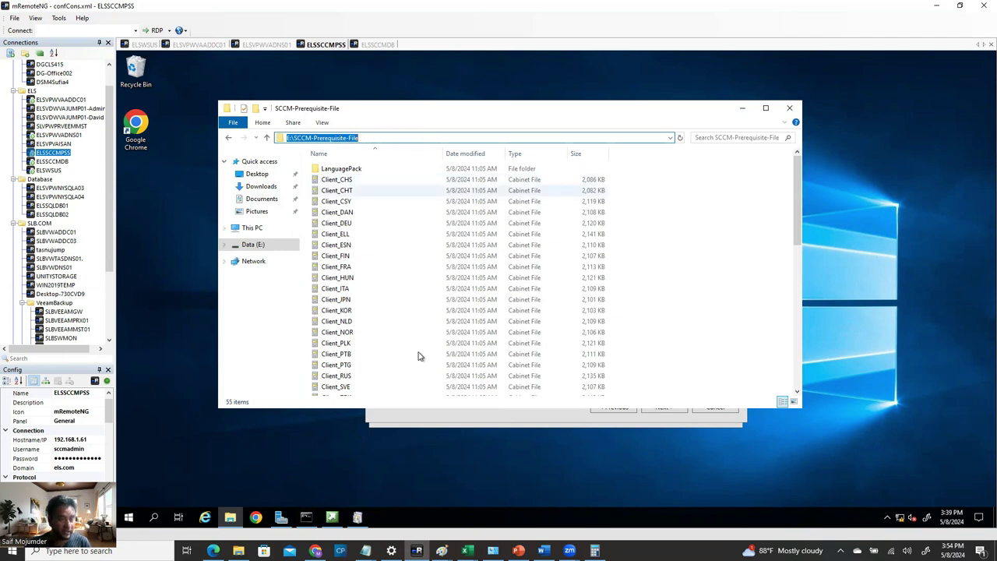
{"action": "left_click", "coordinate": [437, 426]}
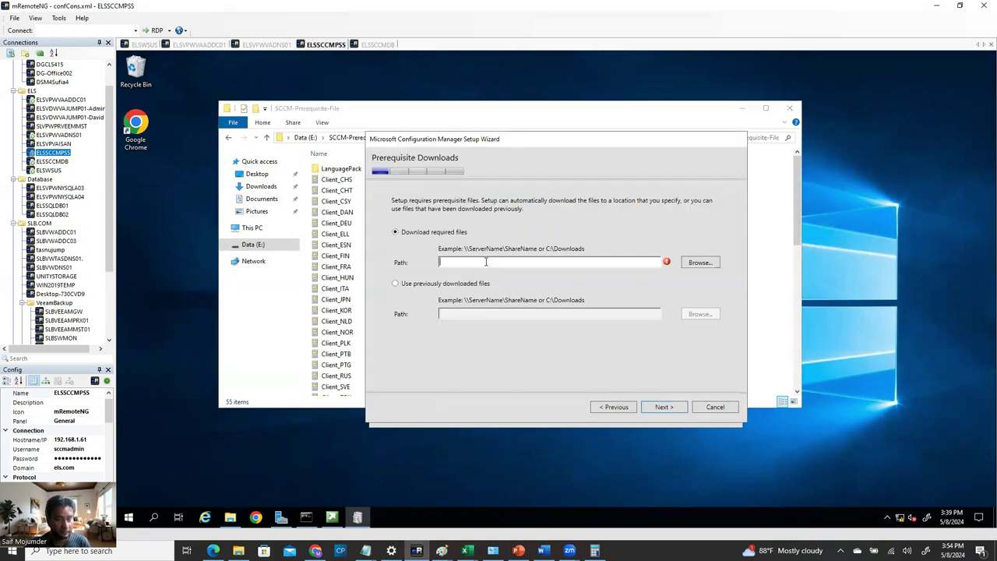
{"action": "key", "text": "ctrl+v"}
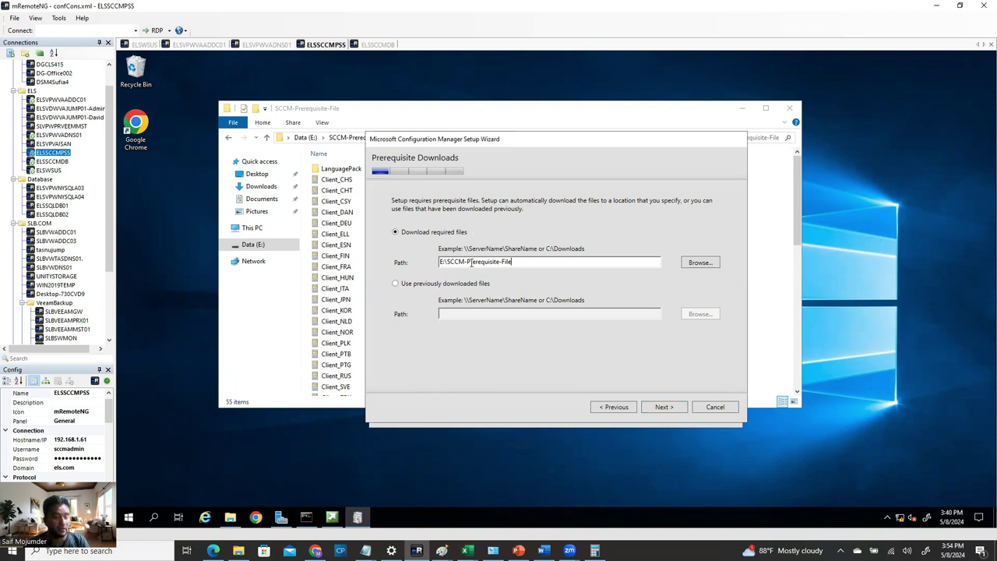
{"action": "left_click_drag", "start_coordinate": [533, 264], "coordinate": [419, 268]}
{"action": "key", "text": "ctrl+c"}
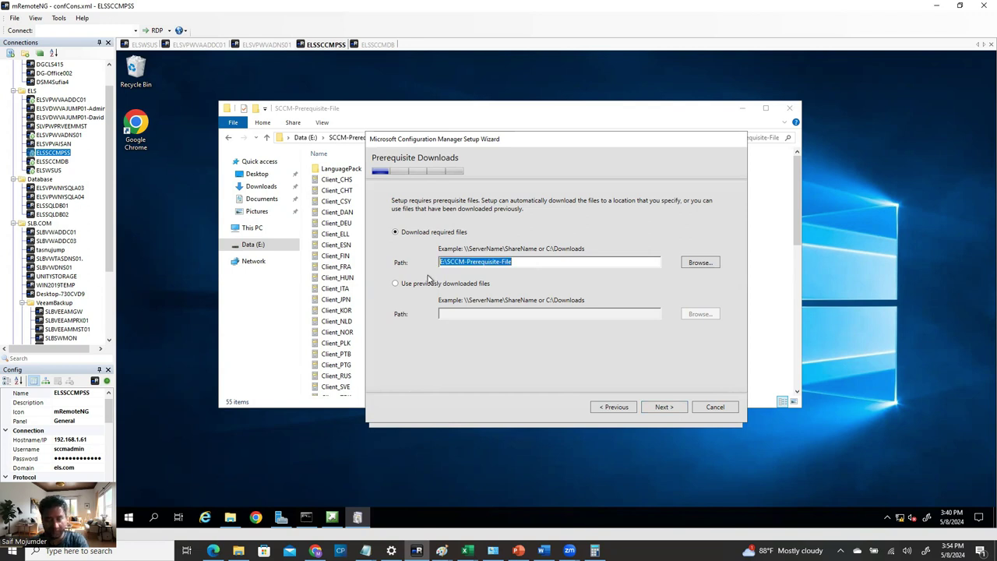
{"action": "key", "text": "BackSpace"}
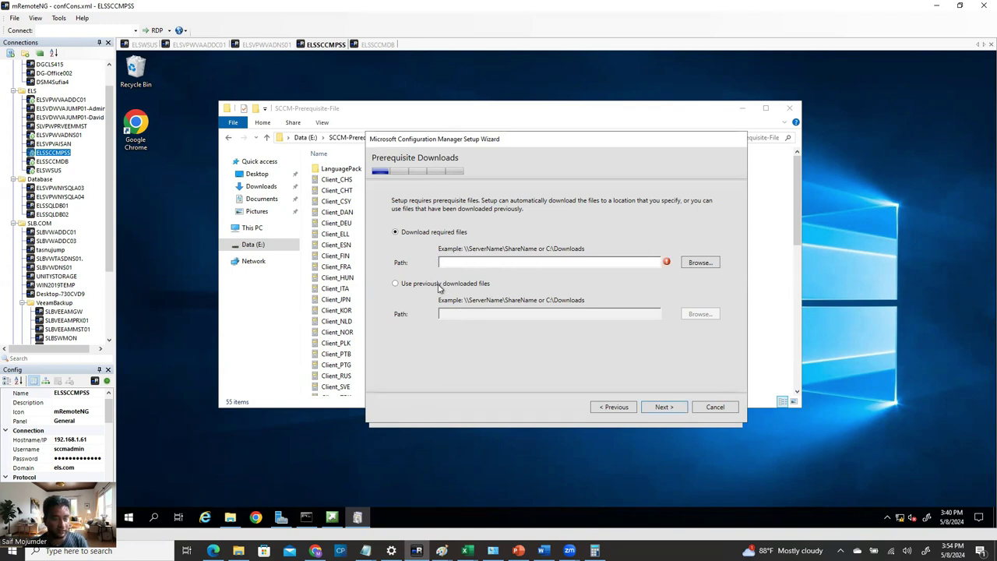
- Choose to use previously downloaded prerequisite files, set their path to E:\SCCM-Prerequisite-File, and continue to their verification
{"action": "left_click", "coordinate": [439, 287]}
{"action": "key", "text": "ctrl+v"}
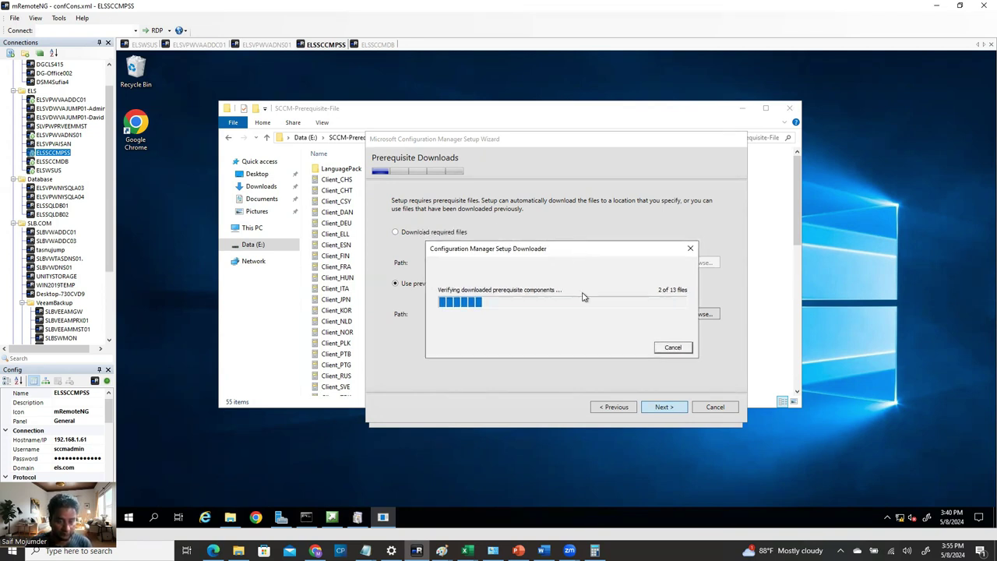
- Look through the prerequisite files in E:\SCCM-Prerequisite-File, go back to the drive's root, and minimize File Explorer
{"action": "left_click", "coordinate": [359, 110]}
{"action": "scroll", "coordinate": [361, 225], "scroll_direction": "down", "scroll_amount": 11}
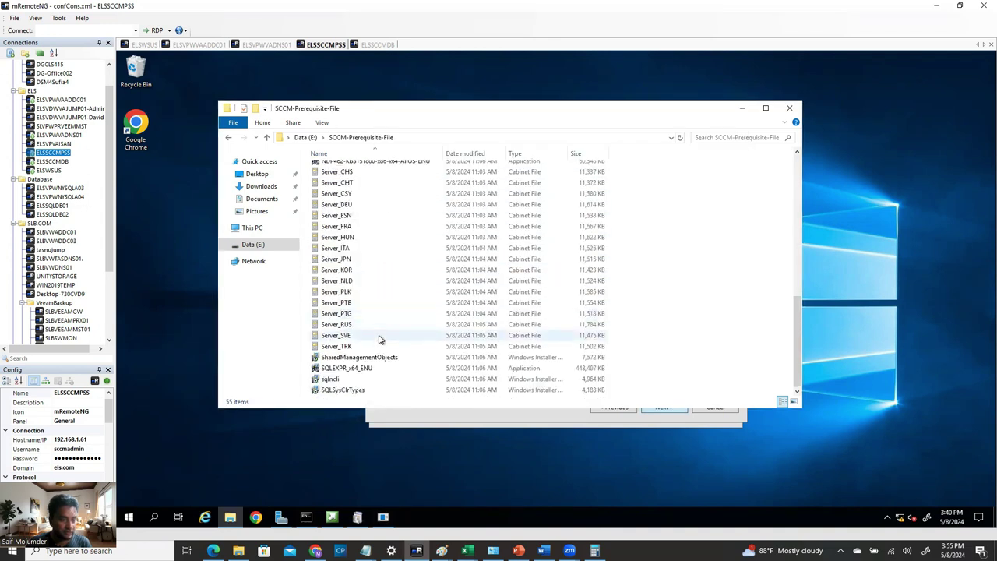
{"action": "scroll", "coordinate": [361, 302], "scroll_direction": "up", "scroll_amount": 10}
{"action": "left_click", "coordinate": [267, 137]}
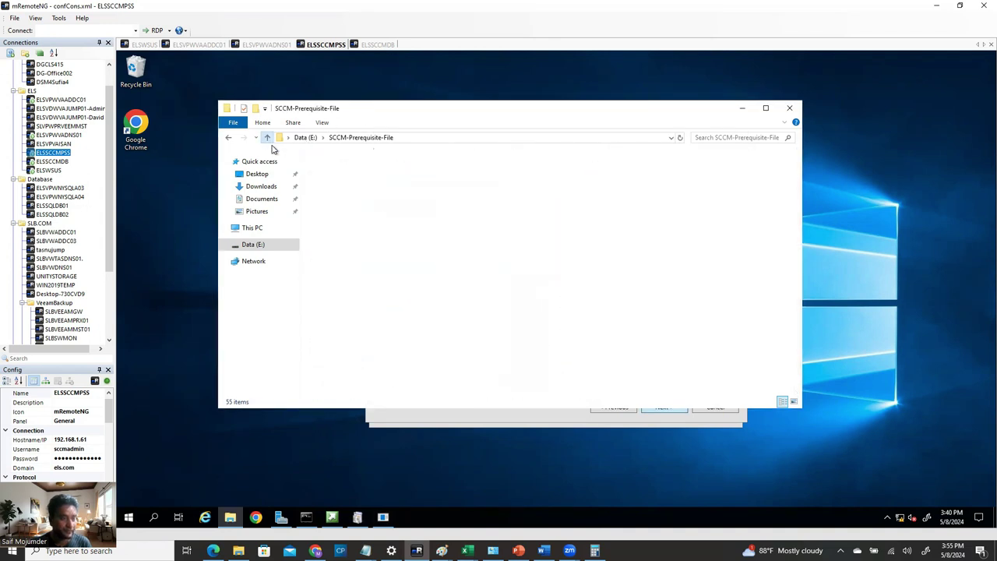
{"action": "left_click", "coordinate": [742, 109]}
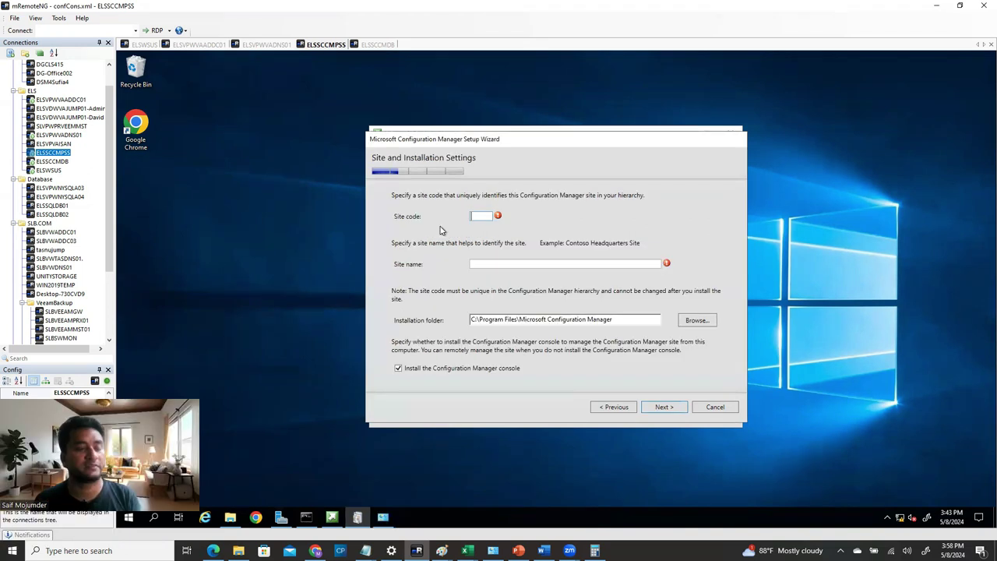
- Set the site code to VAS and the site name to ELS-Primary-Site, keeping the default installation folder and console installation
{"action": "type", "text": "VA"}
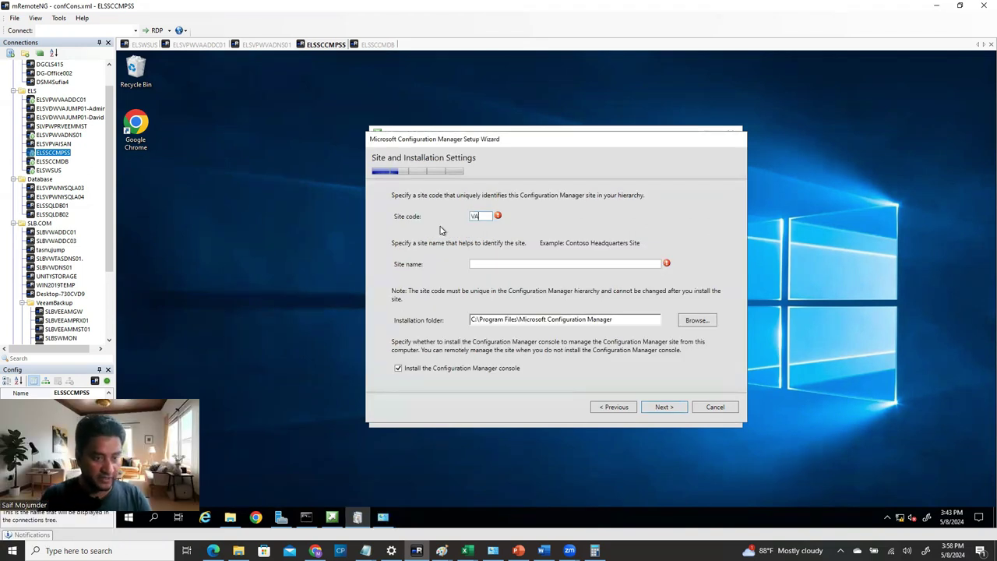
{"action": "type", "text": "S"}
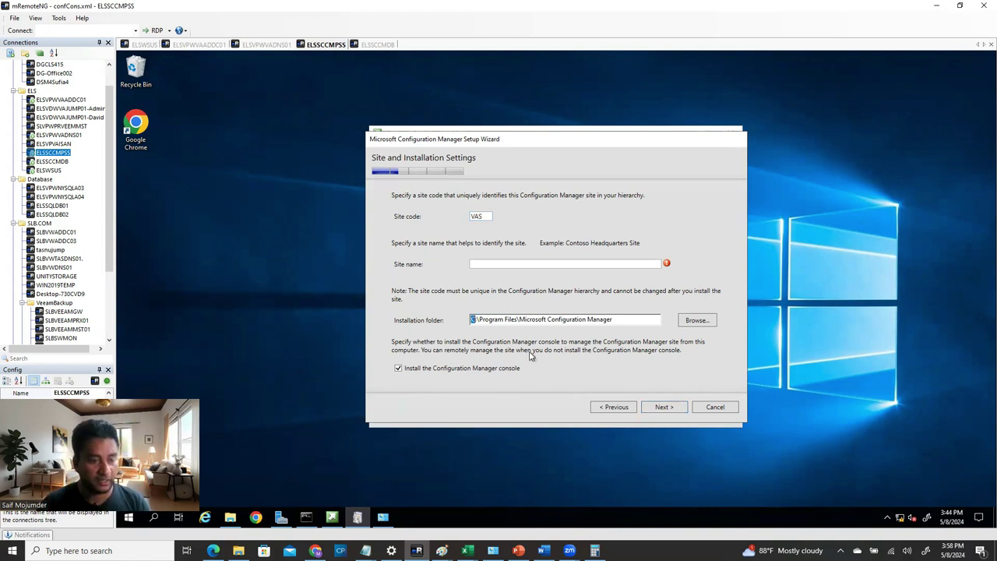
{"action": "key", "text": "Tab"}
{"action": "key", "text": "Tab"}
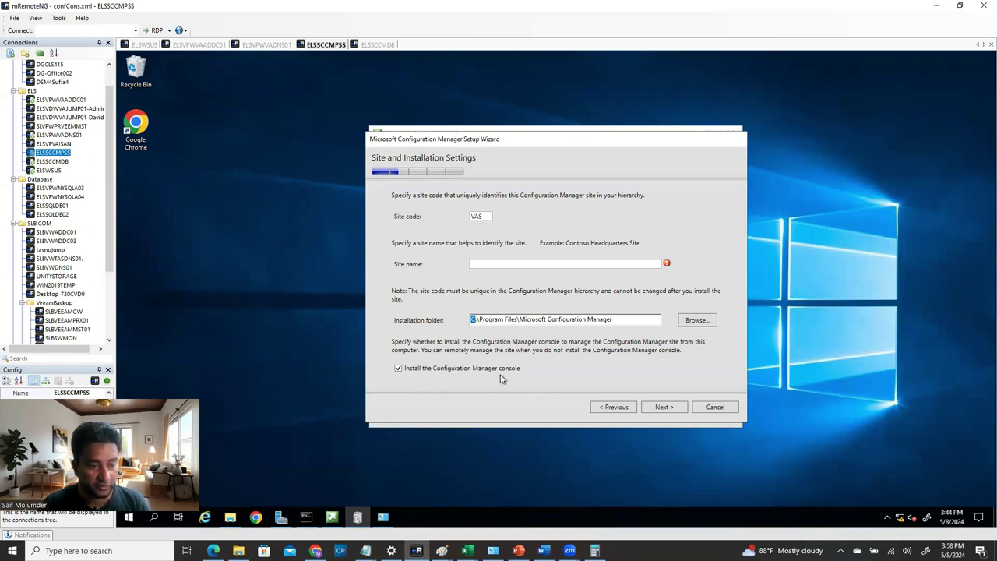
{"action": "left_click", "coordinate": [666, 408]}
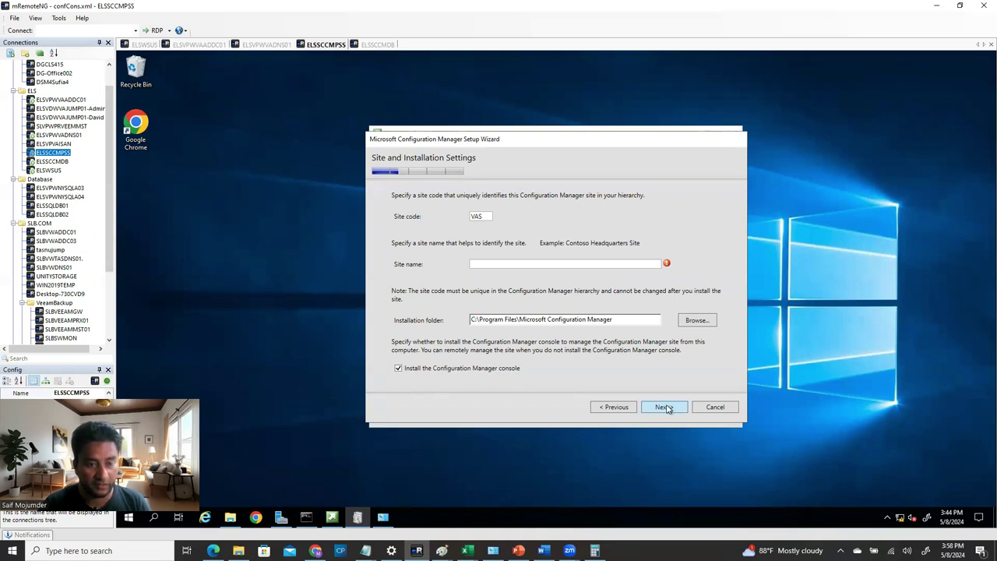
{"action": "left_click", "coordinate": [633, 327]}
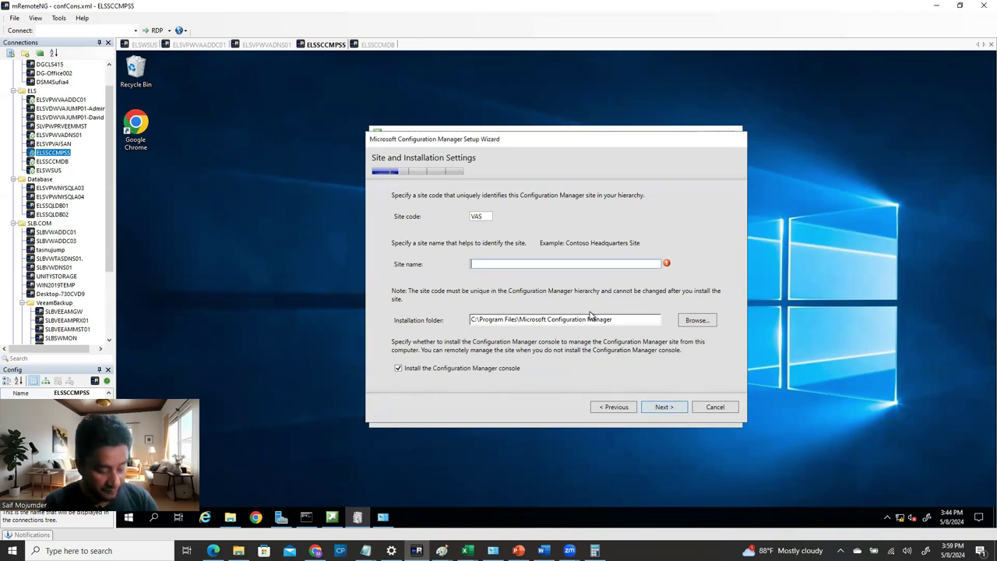
{"action": "type", "text": "ELS"}
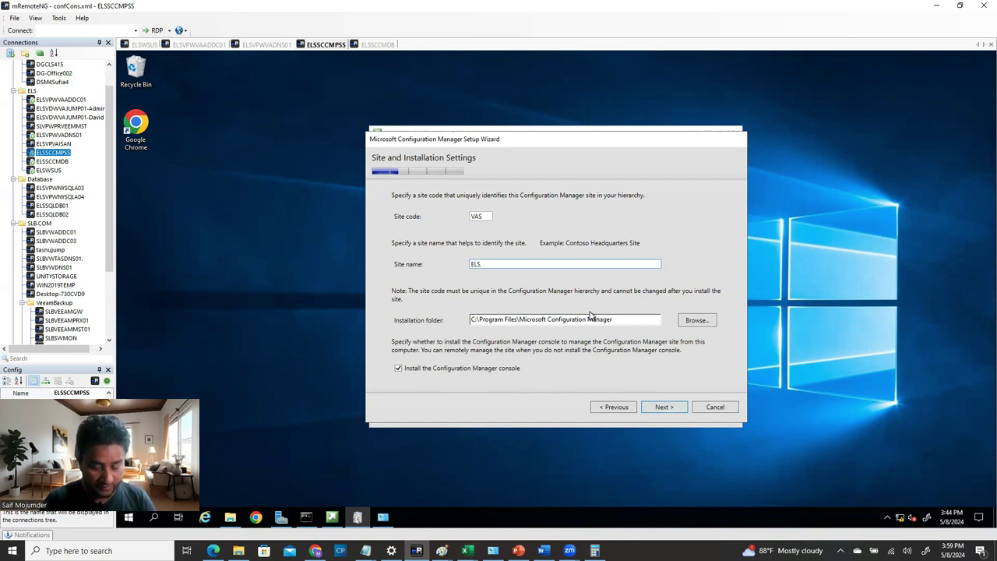
{"action": "type", "text": "-Primary"}
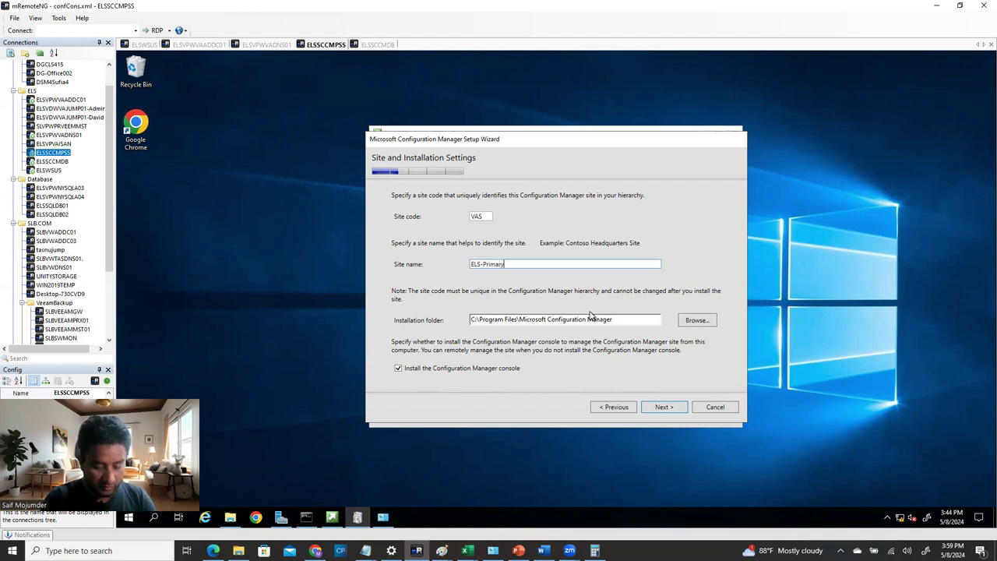
{"action": "type", "text": "-Site"}
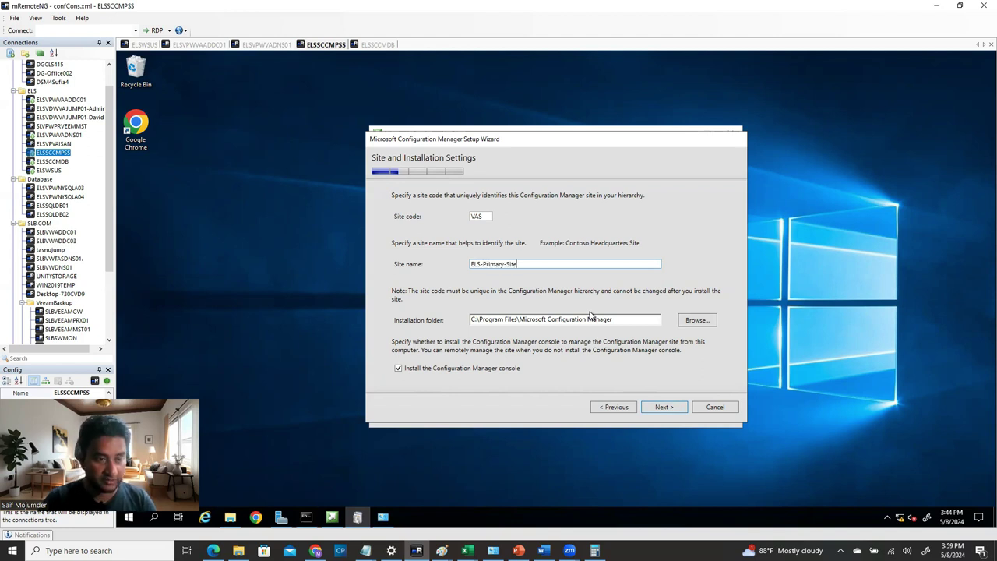
{"action": "left_click", "coordinate": [662, 408]}
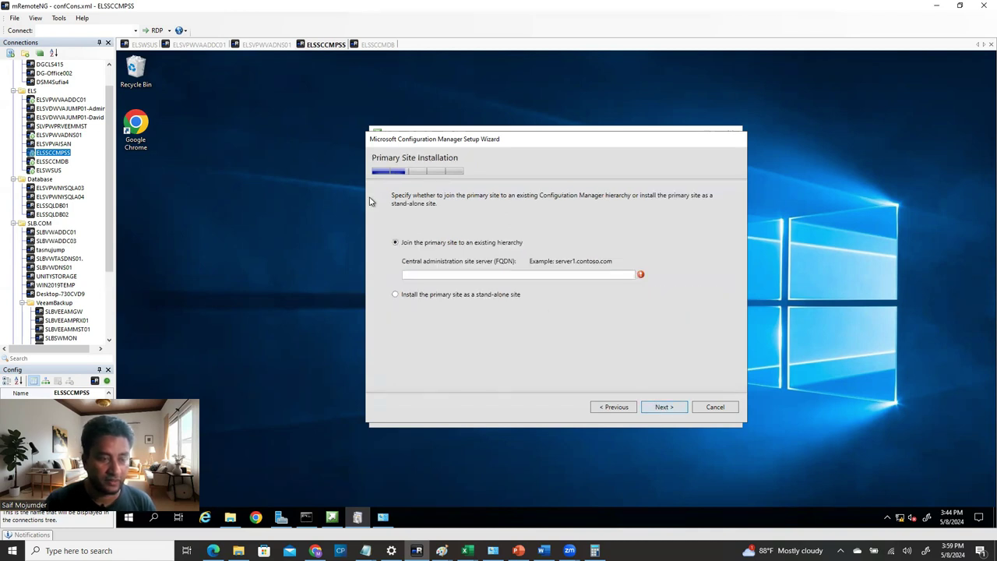
- Choose to install the primary site as a stand-alone site and confirm the choice
{"action": "left_click", "coordinate": [445, 298]}
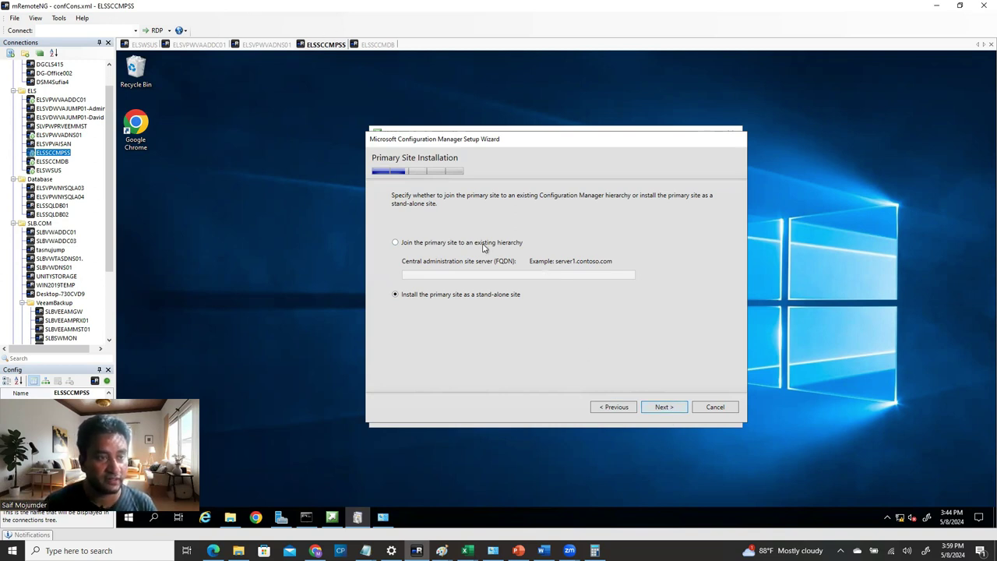
{"action": "left_click", "coordinate": [667, 410]}
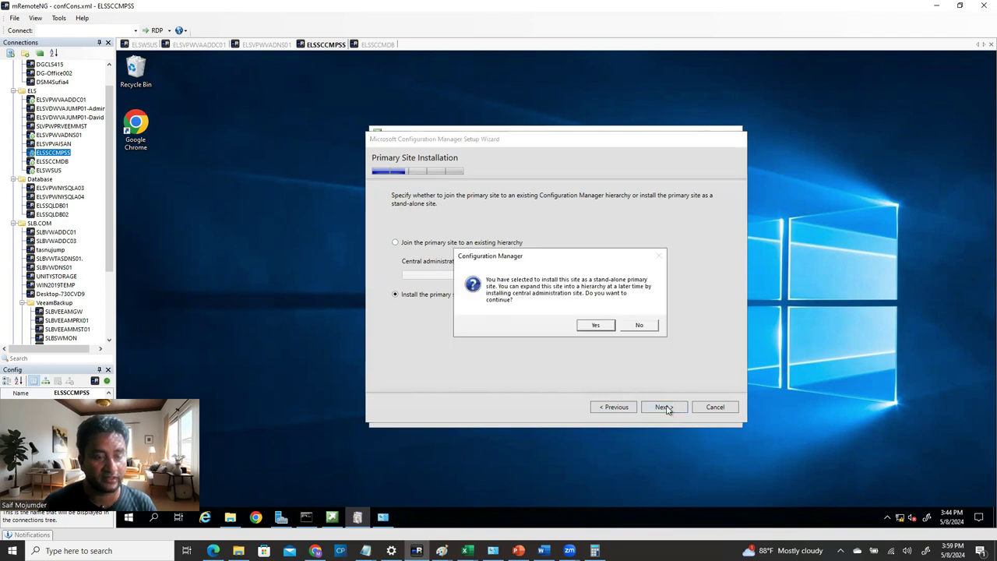
{"action": "left_click", "coordinate": [596, 326]}
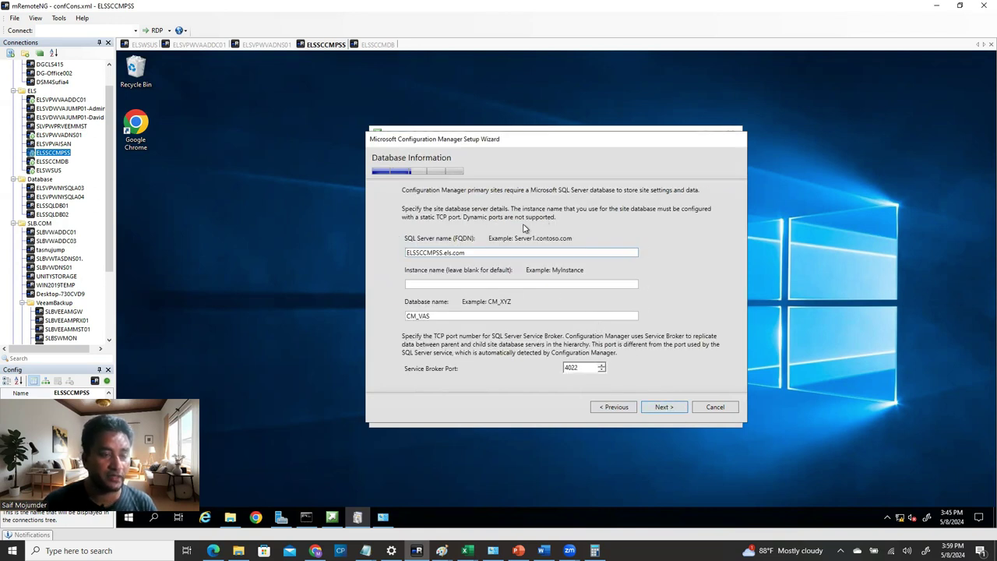
- Set the site database's SQL Server name to ELSSCCMDB.els.com, keeping the default instance, database name and Service Broker port
{"action": "left_click", "coordinate": [63, 163]}
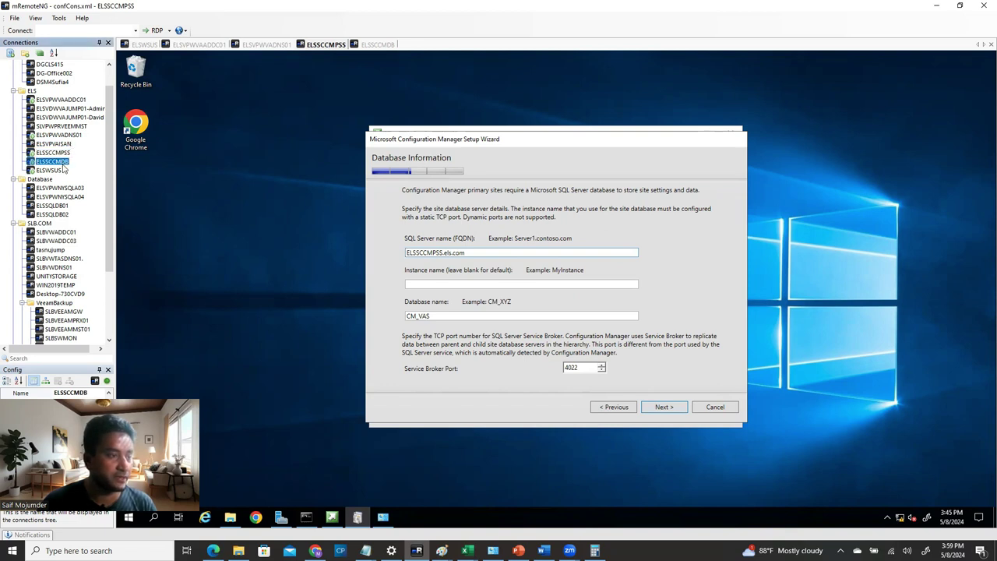
{"action": "left_click", "coordinate": [91, 392]}
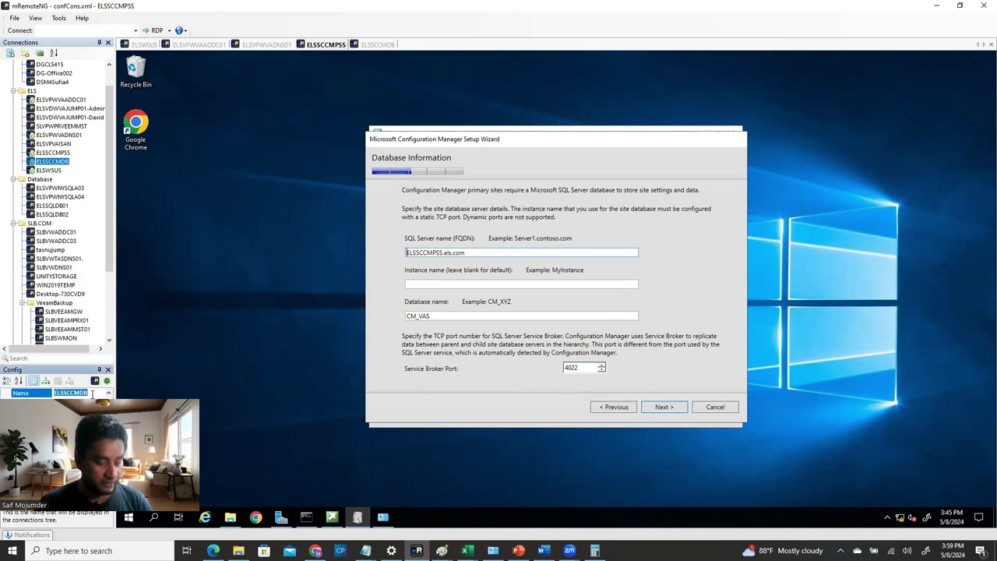
{"action": "left_click", "coordinate": [440, 254]}
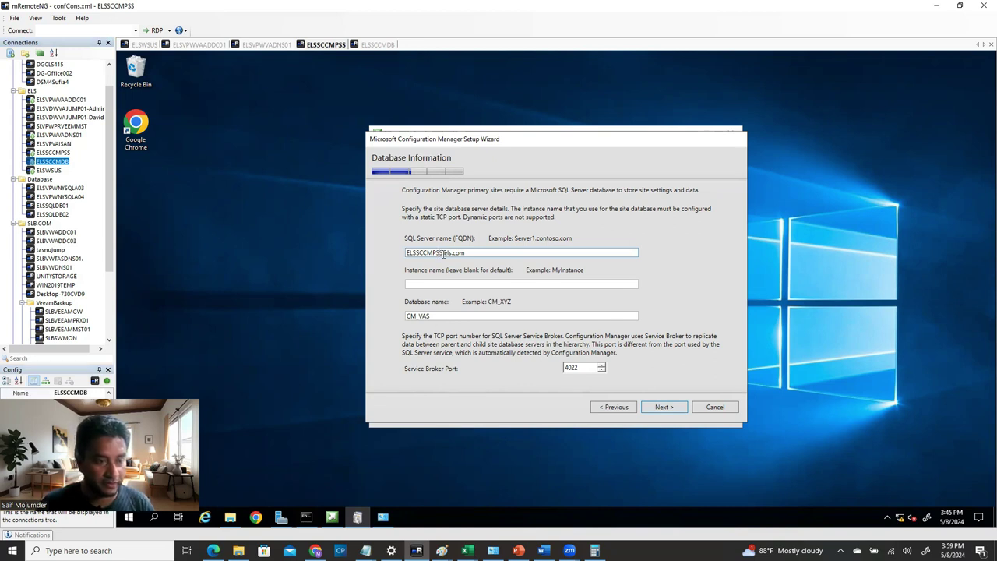
{"action": "left_click_drag", "start_coordinate": [440, 253], "coordinate": [399, 266]}
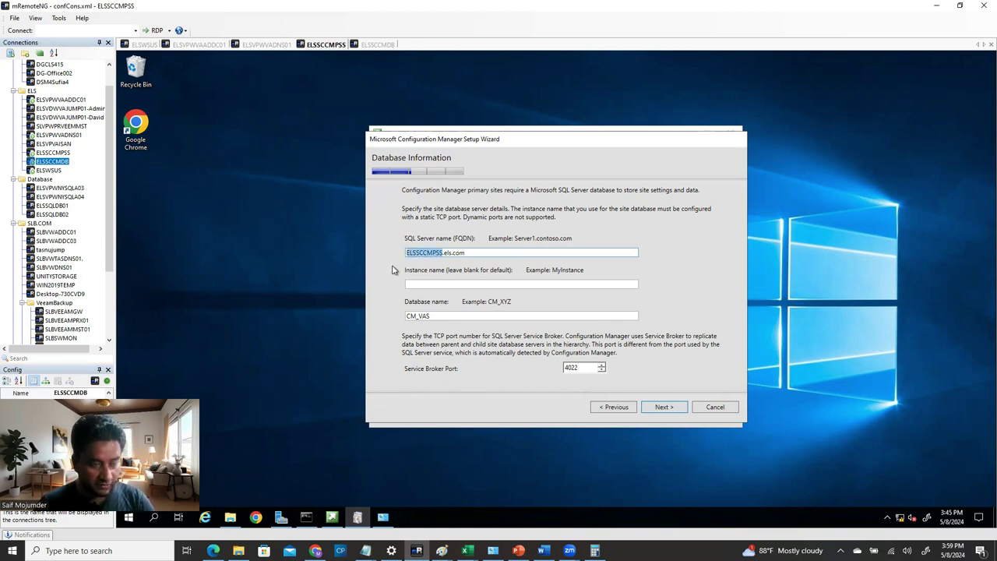
{"action": "type", "text": "ELSSCCMDB"}
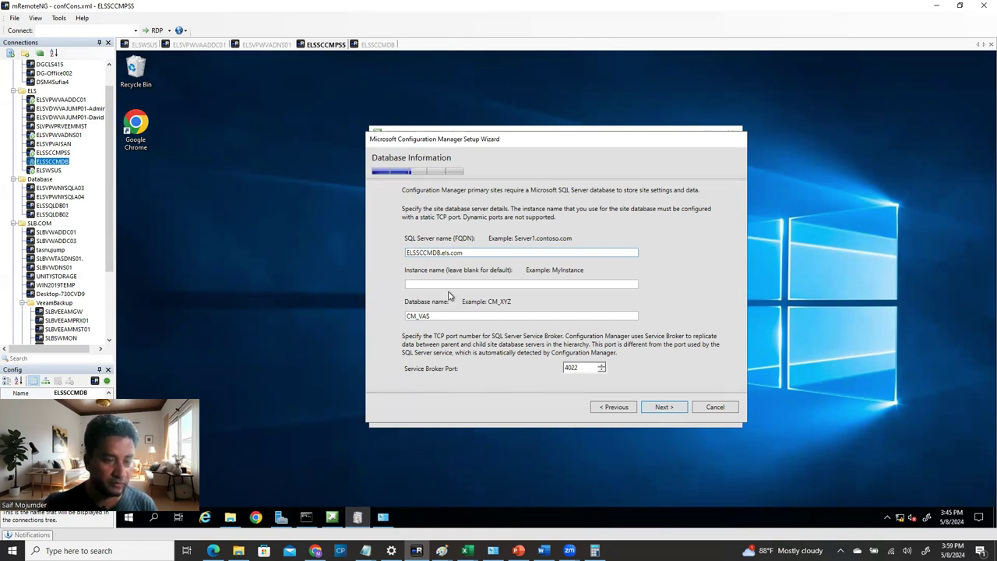
{"action": "left_click", "coordinate": [663, 407]}
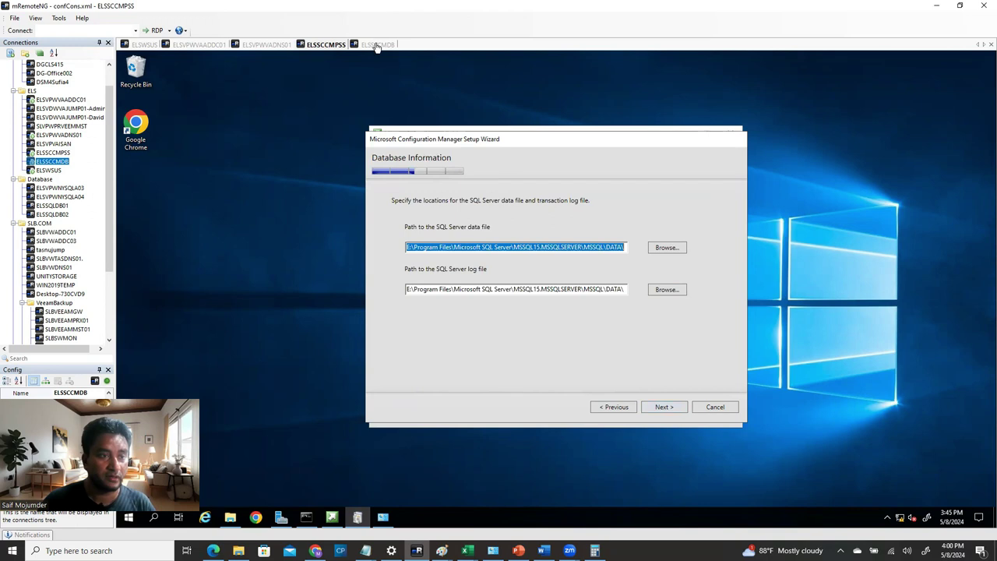
{"action": "left_click", "coordinate": [376, 46]}
{"action": "left_click", "coordinate": [316, 46]}
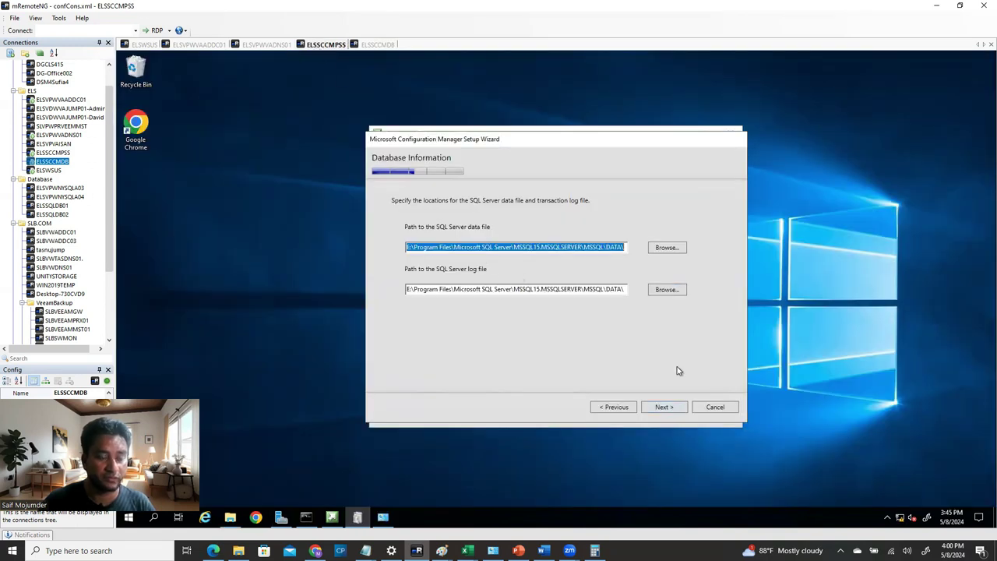
- Keep the default database file paths and SMS Provider, and choose to configure the communication method on each site system role
{"action": "left_click", "coordinate": [667, 408]}
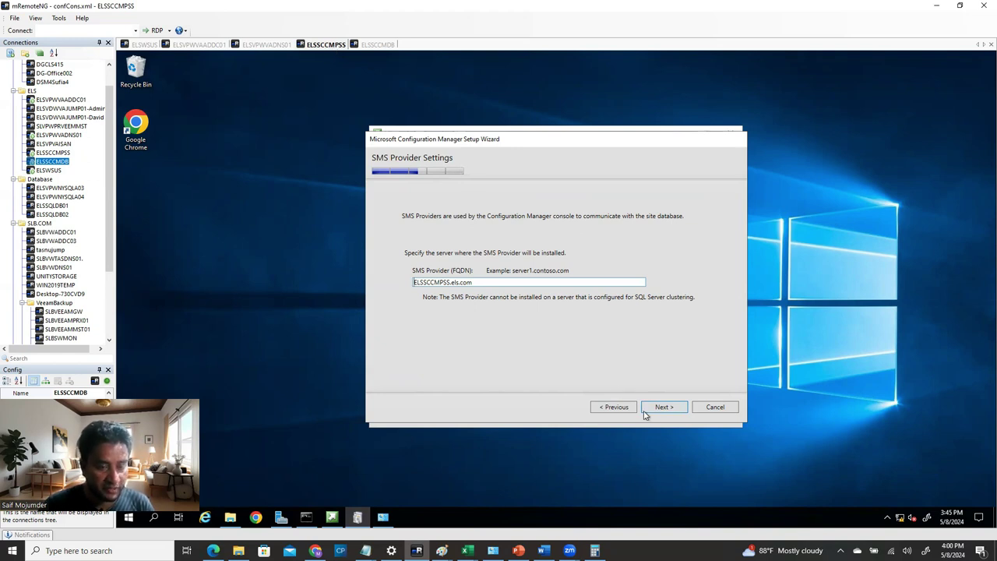
{"action": "left_click", "coordinate": [669, 410]}
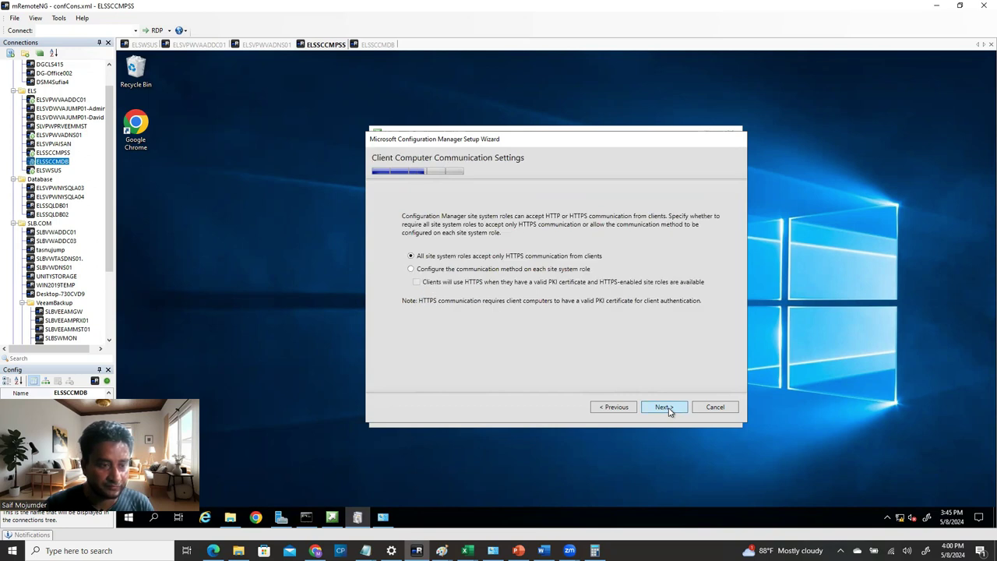
{"action": "left_click", "coordinate": [428, 273]}
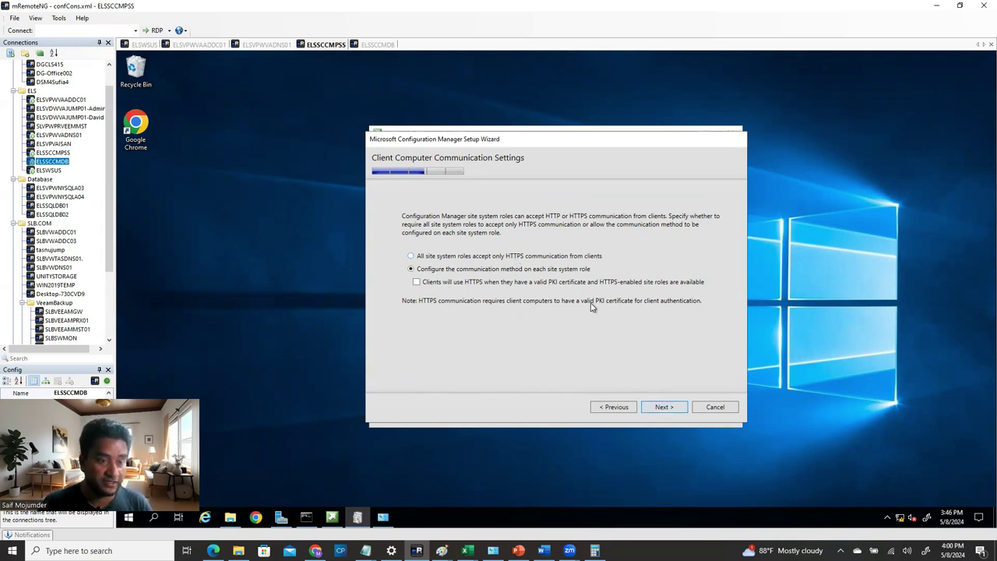
{"action": "left_click", "coordinate": [660, 408]}
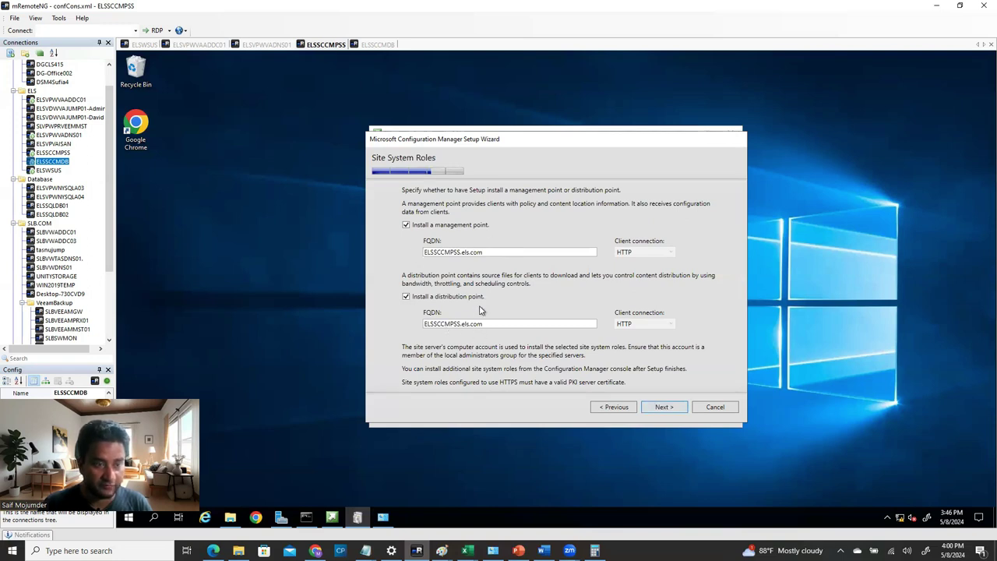
- Keep the management, distribution and service connection points on ELSSCCMPSS.els.com, and begin the installation once the prerequisite check completes
{"action": "left_click", "coordinate": [671, 410]}
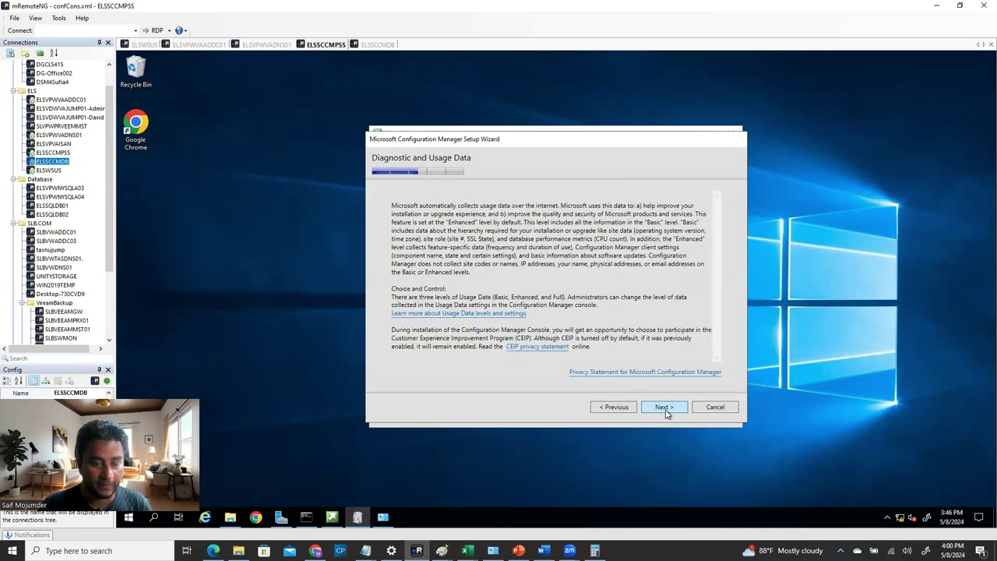
{"action": "left_click", "coordinate": [664, 410]}
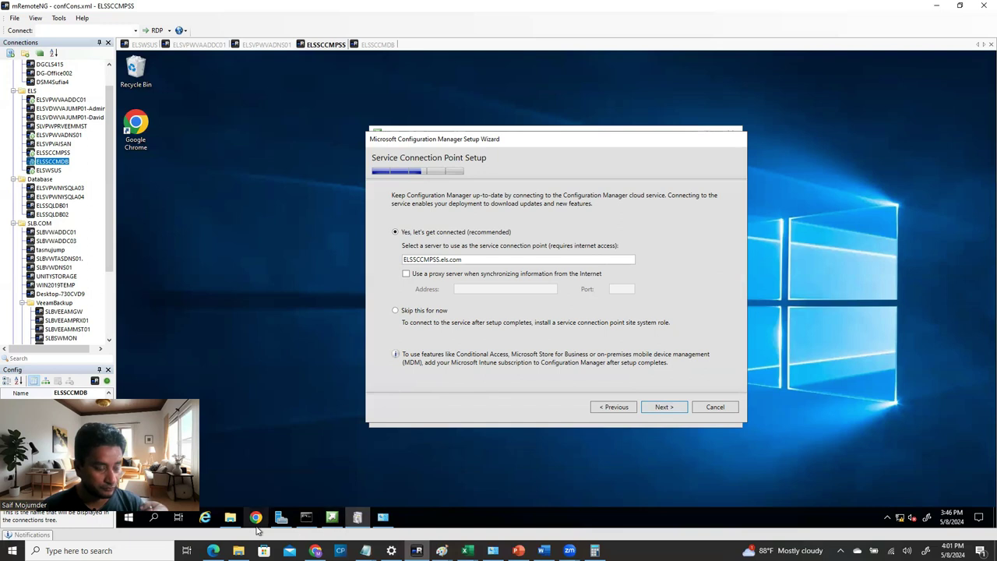
{"action": "left_click", "coordinate": [315, 551]}
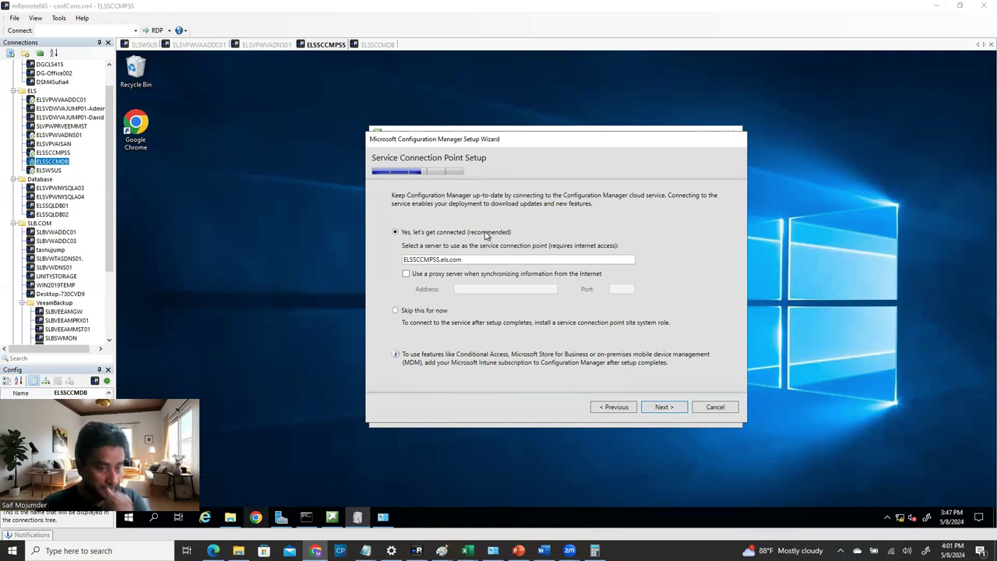
{"action": "left_click", "coordinate": [663, 408]}
{"action": "left_click", "coordinate": [665, 408]}
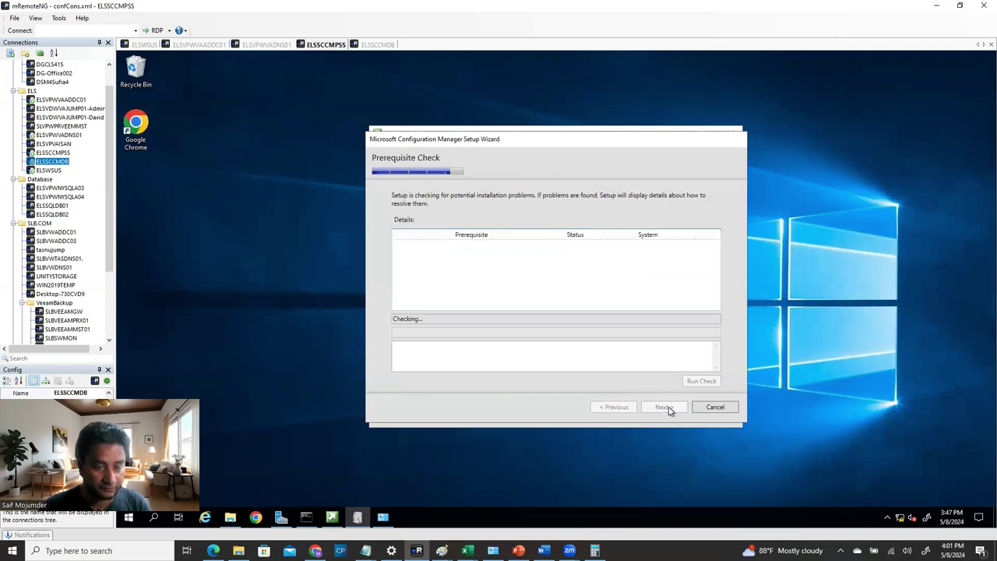
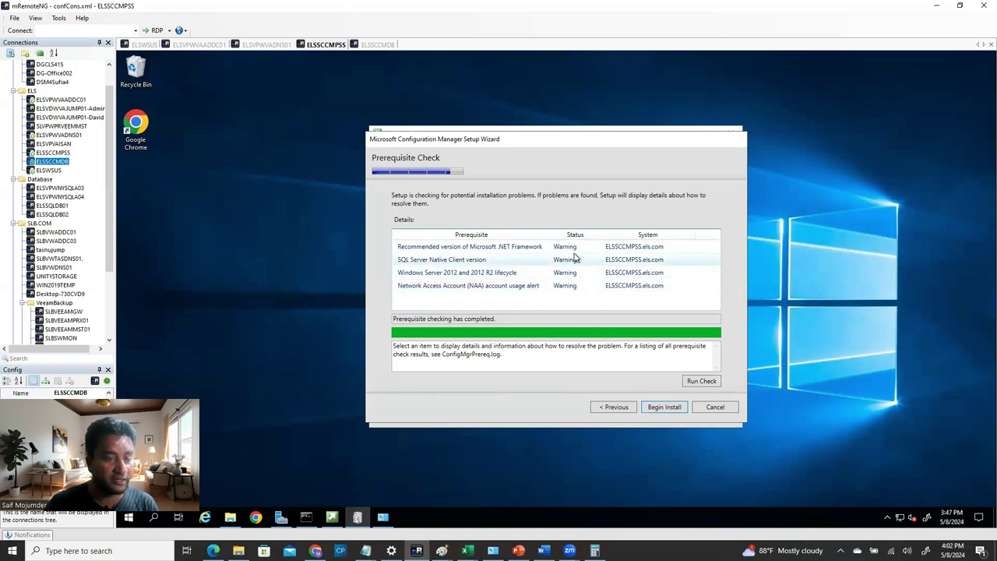
{"action": "left_click", "coordinate": [663, 406]}
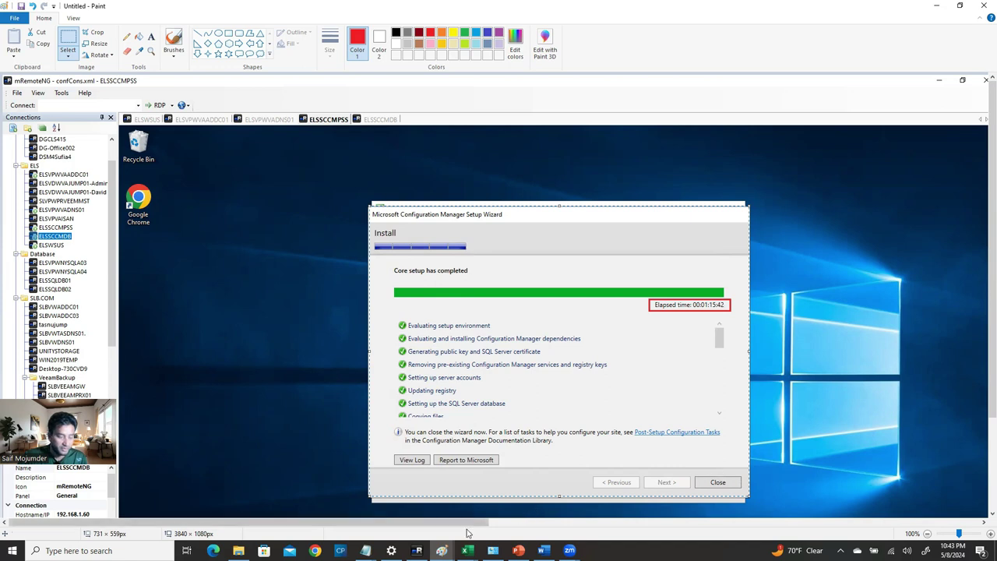
- Switch from Paint to the ELSSCCMPSS session in mRemoteNG, minimize the open console, and launch the Configuration Manager Console from its program group
{"action": "mouse_move", "coordinate": [418, 545]}
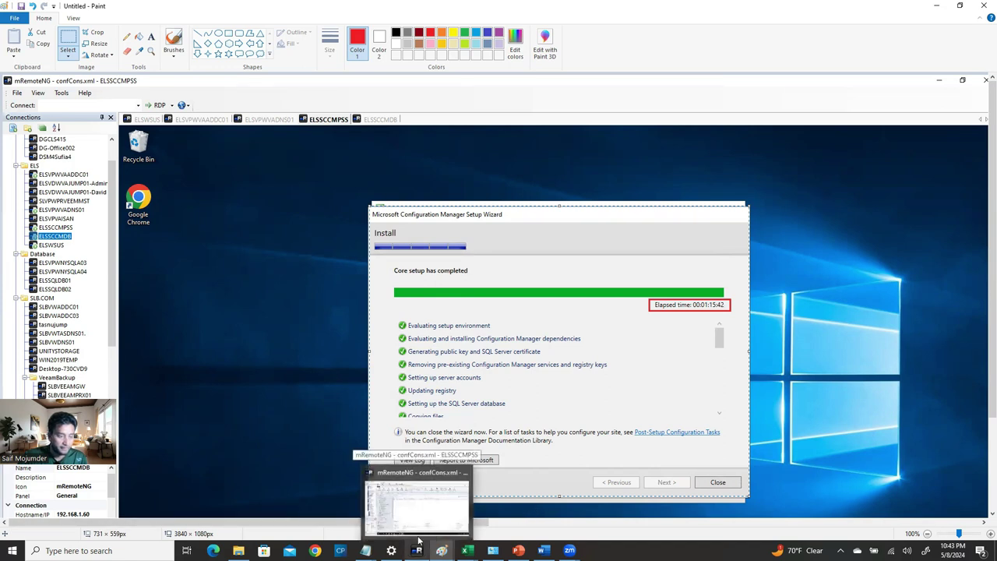
{"action": "left_click", "coordinate": [417, 479]}
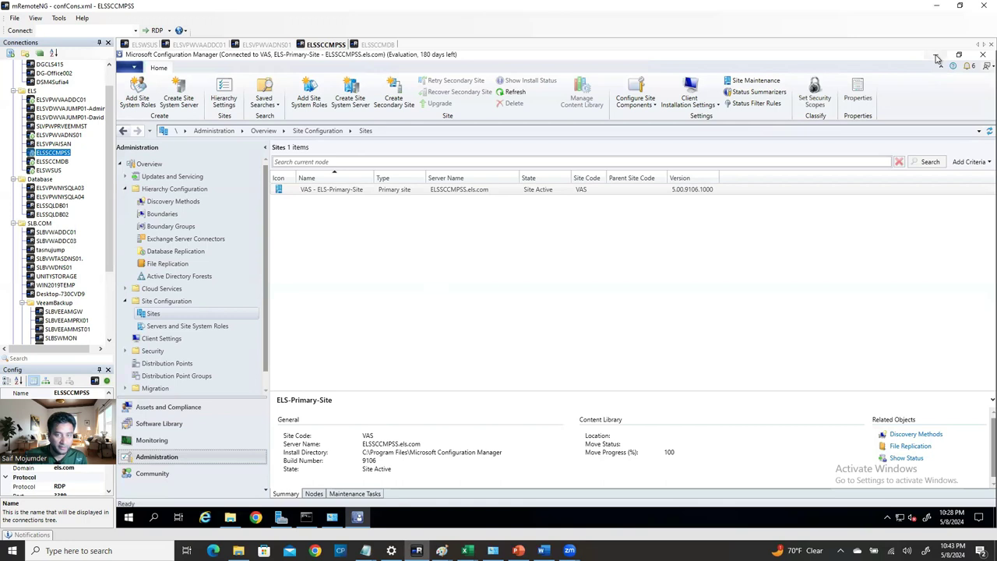
{"action": "left_click", "coordinate": [935, 55]}
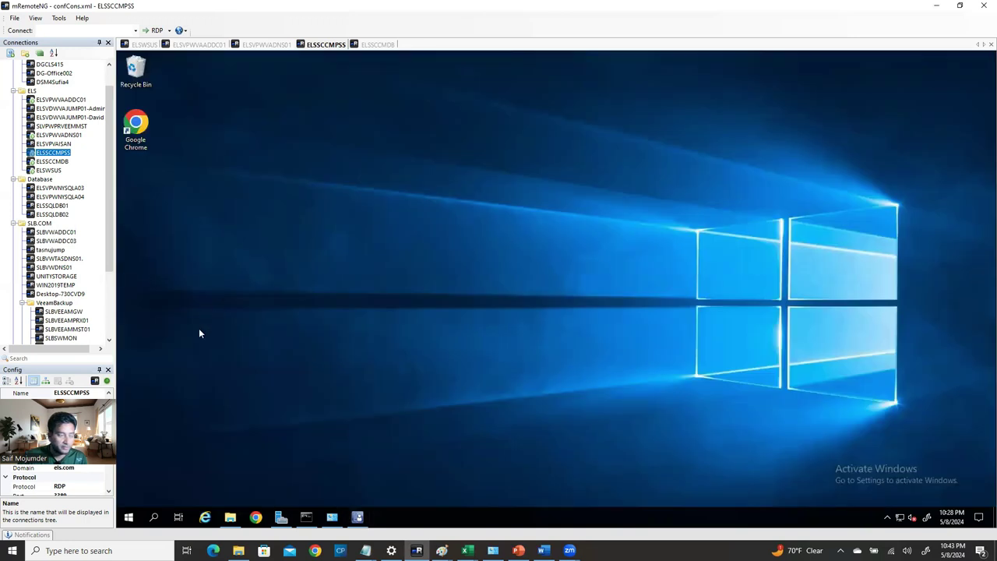
{"action": "left_click", "coordinate": [128, 517]}
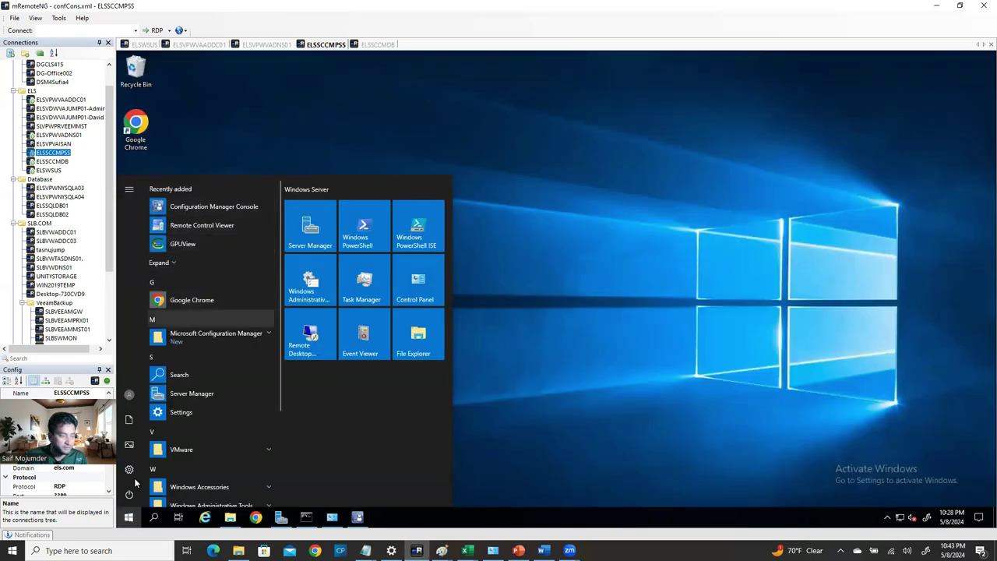
{"action": "left_click", "coordinate": [224, 333]}
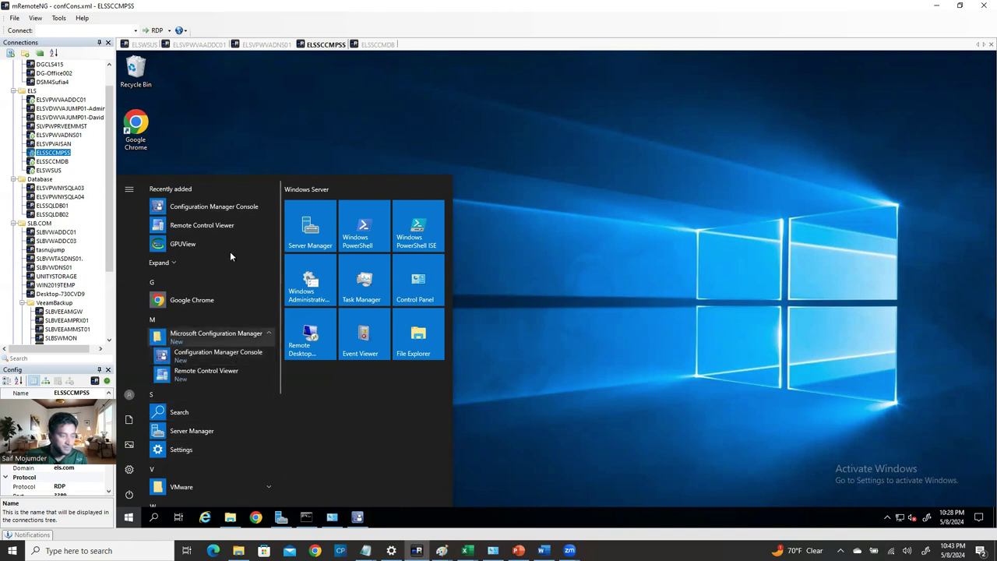
{"action": "left_click", "coordinate": [218, 351]}
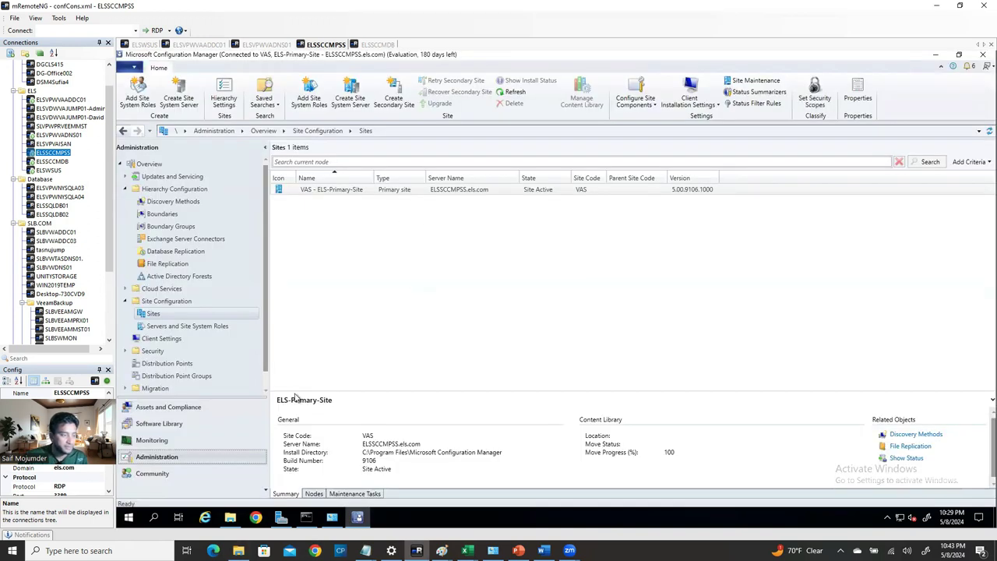
{"action": "scroll", "coordinate": [266, 364], "scroll_direction": "down", "scroll_amount": 1}
{"action": "scroll", "coordinate": [270, 360], "scroll_direction": "up", "scroll_amount": 1}
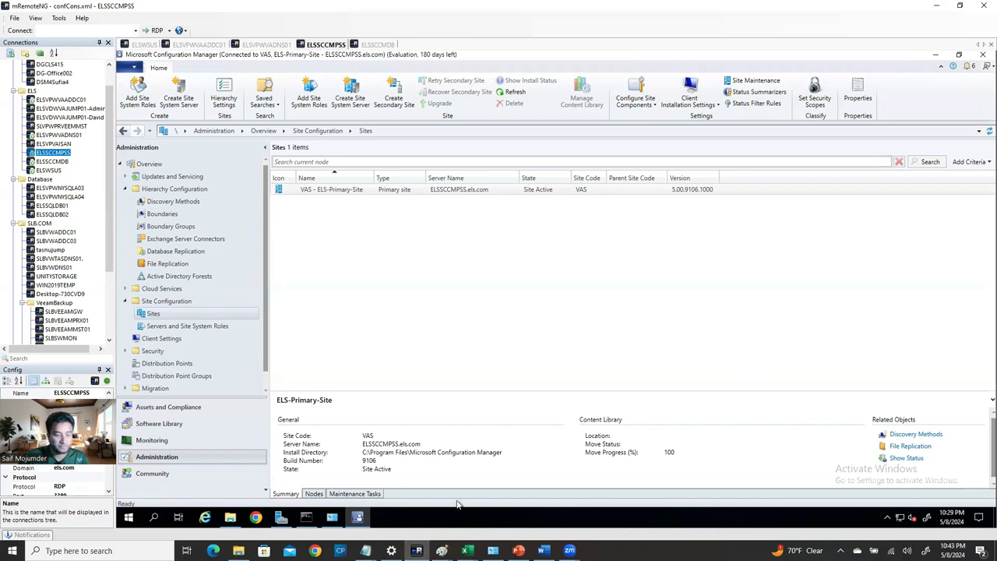
- Switch to the SCCM 2303 install guide in Word and read the Post Configuration section on Active Directory discovery
{"action": "left_click", "coordinate": [544, 551]}
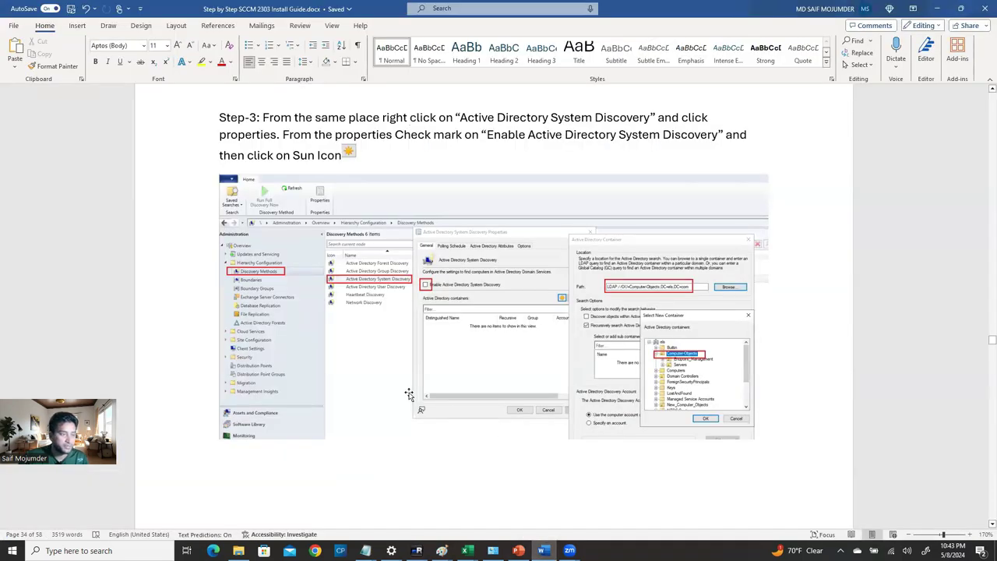
{"action": "scroll", "coordinate": [409, 389], "scroll_direction": "up", "scroll_amount": 15}
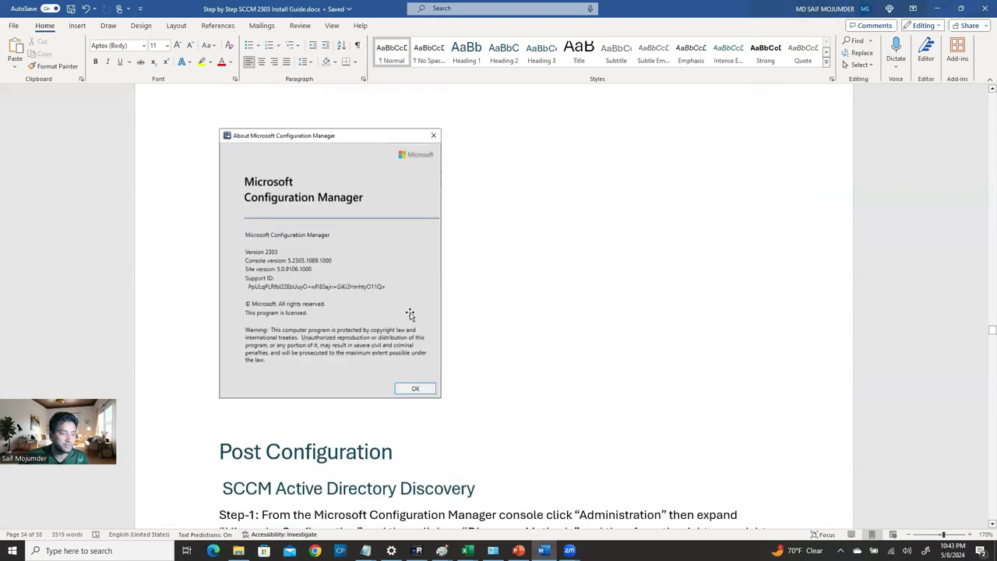
{"action": "scroll", "coordinate": [410, 313], "scroll_direction": "down", "scroll_amount": 3}
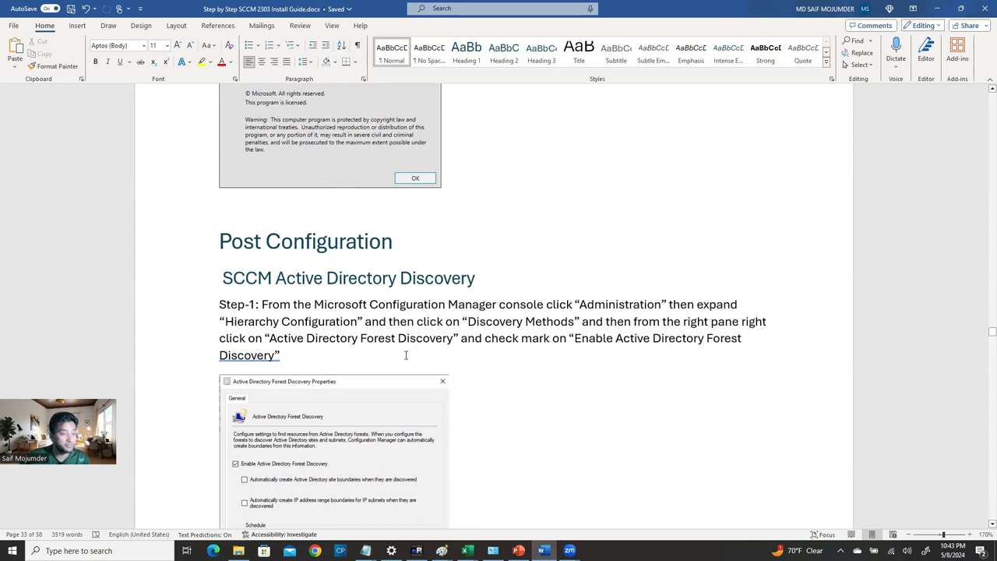
{"action": "scroll", "coordinate": [405, 355], "scroll_direction": "down", "scroll_amount": 1}
{"action": "scroll", "coordinate": [405, 357], "scroll_direction": "down", "scroll_amount": 1}
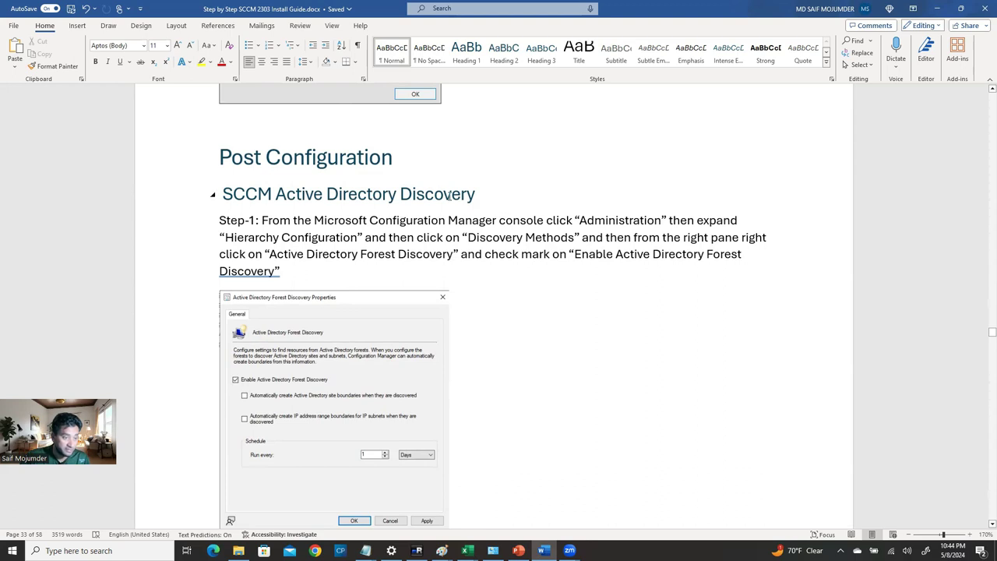
{"action": "scroll", "coordinate": [541, 356], "scroll_direction": "down", "scroll_amount": 3}
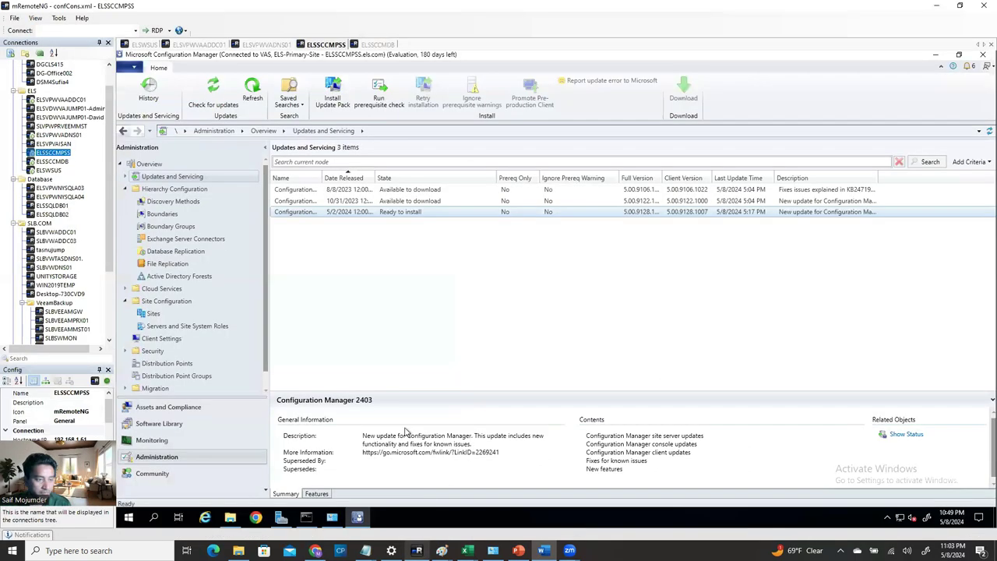
- Look through the console's Software Library, Assets and Compliance, and Monitoring workspaces, and return to Administration
{"action": "left_click", "coordinate": [158, 459]}
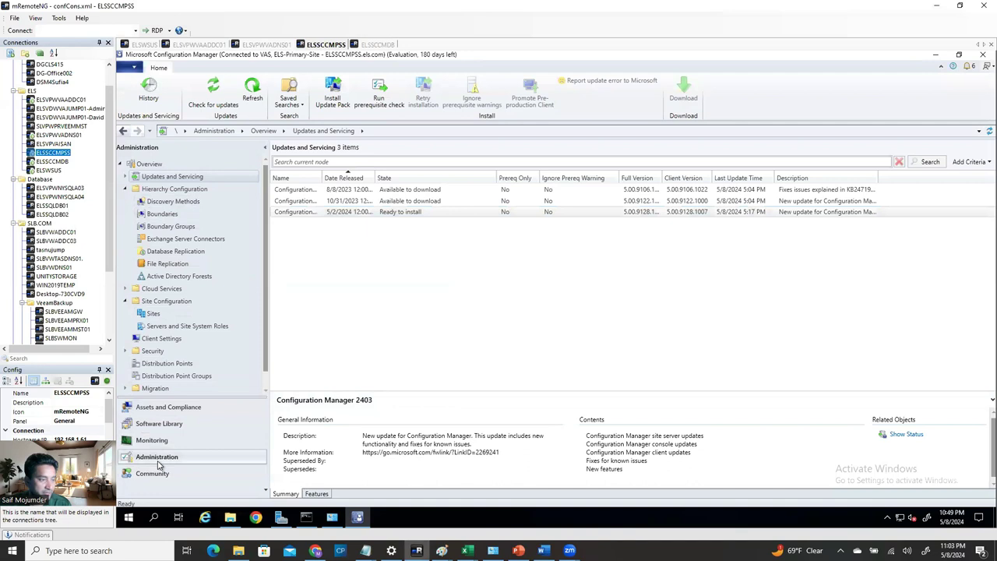
{"action": "left_click", "coordinate": [168, 423]}
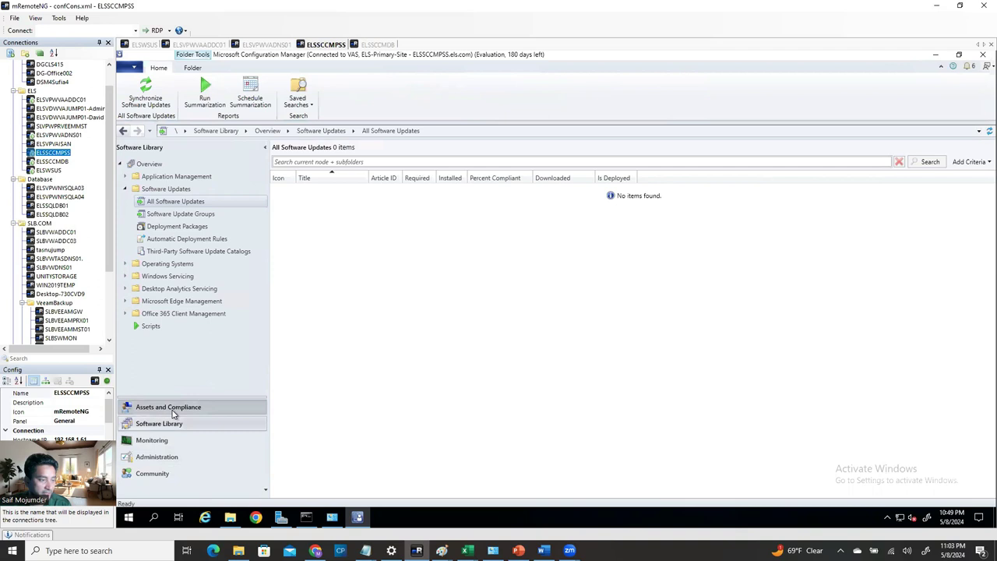
{"action": "left_click", "coordinate": [171, 408]}
{"action": "left_click", "coordinate": [167, 440]}
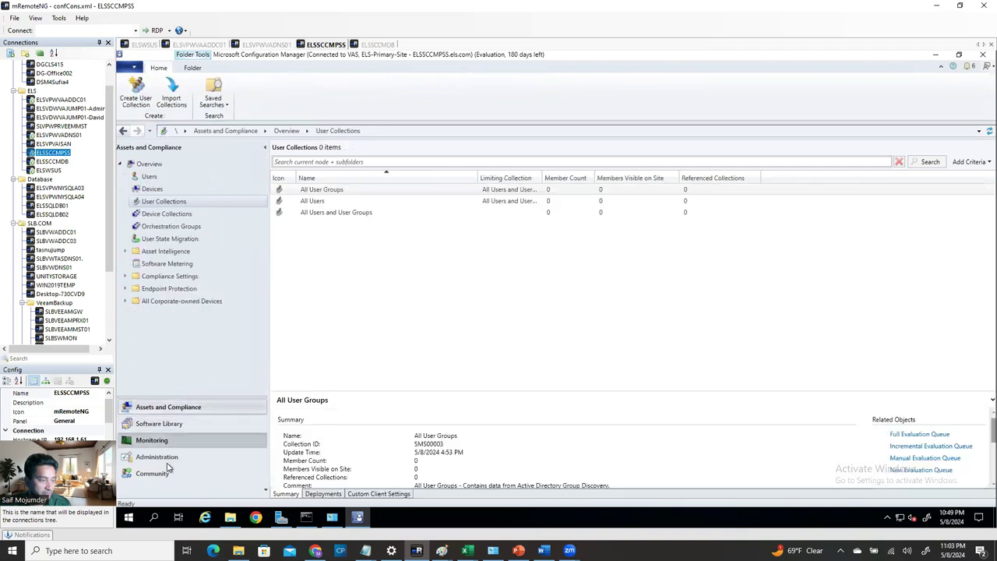
{"action": "left_click", "coordinate": [167, 459]}
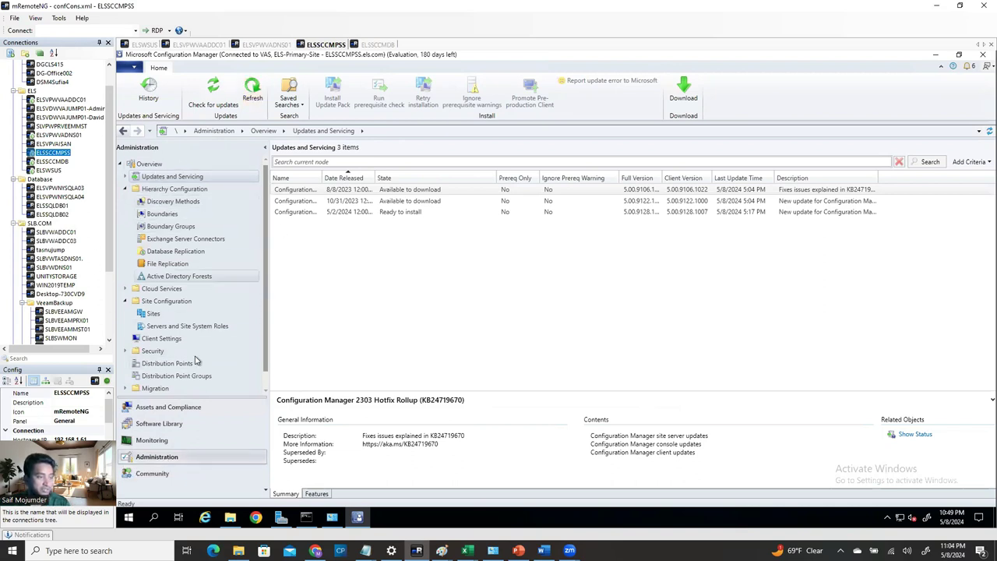
{"action": "left_click", "coordinate": [162, 441]}
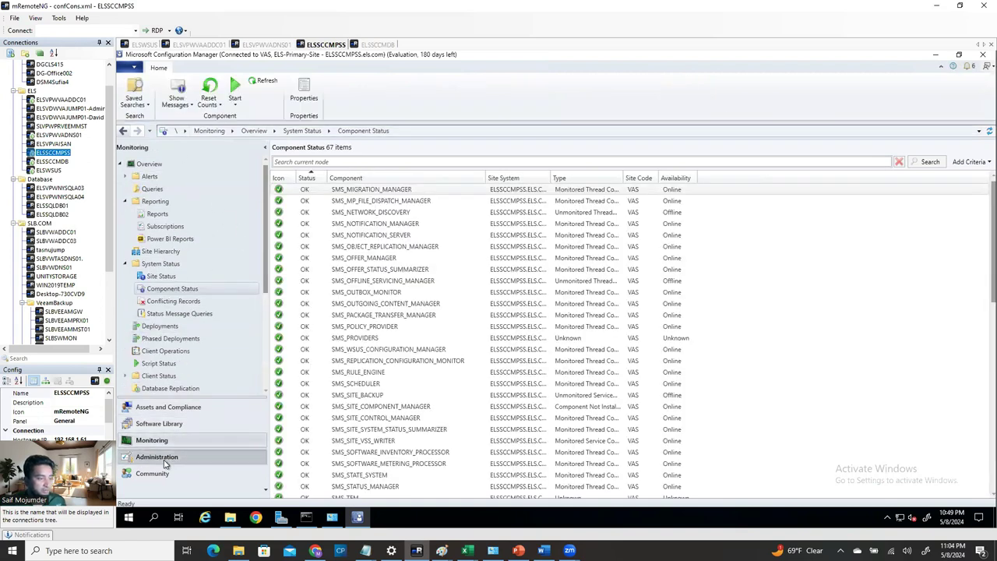
{"action": "left_click", "coordinate": [172, 458]}
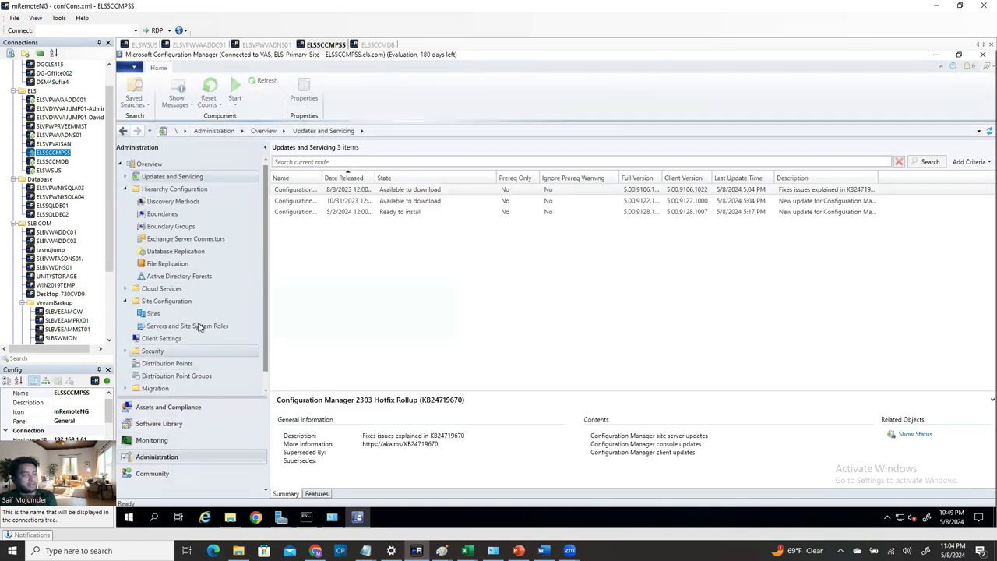
- Show the discovery methods under Hierarchy Configuration
{"action": "left_click", "coordinate": [125, 189]}
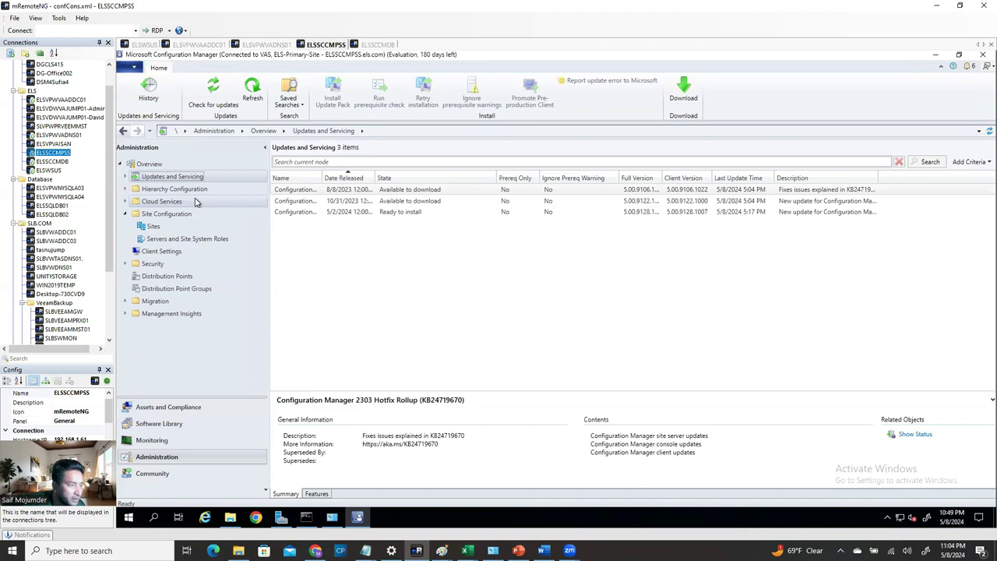
{"action": "left_click", "coordinate": [126, 190]}
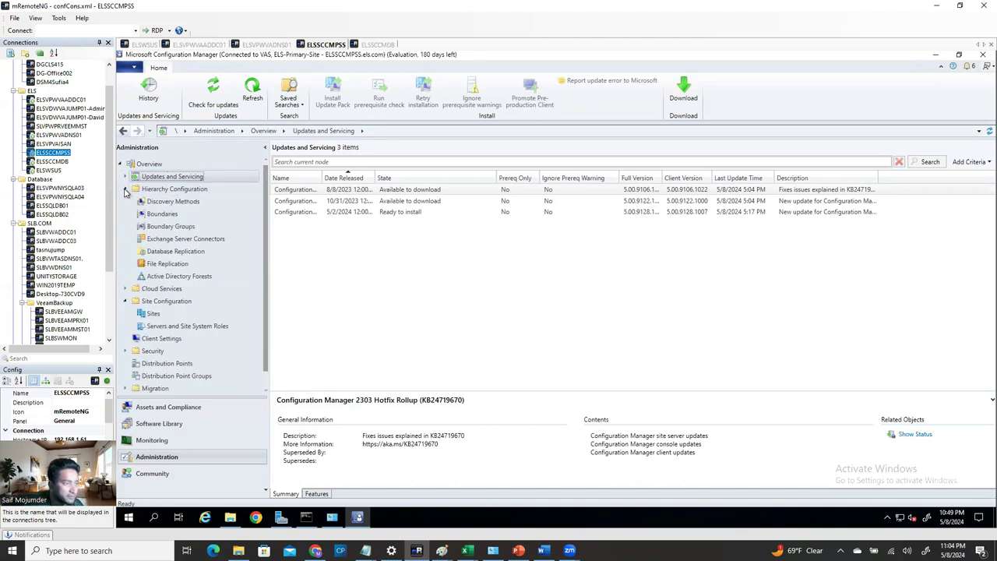
{"action": "left_click", "coordinate": [192, 204]}
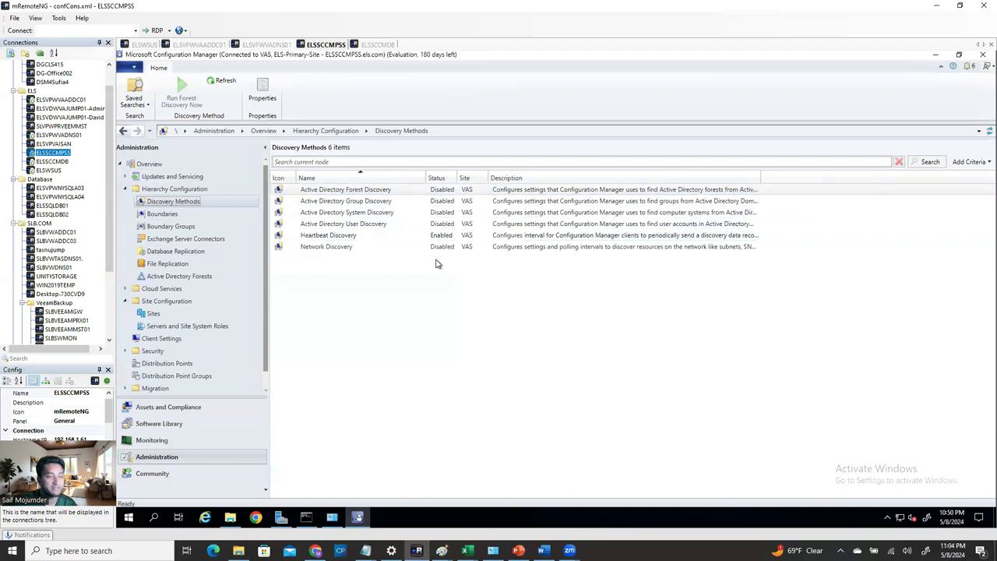
- Enable Active Directory Forest Discovery and schedule it to run every 1 week
{"action": "right_click", "coordinate": [389, 191]}
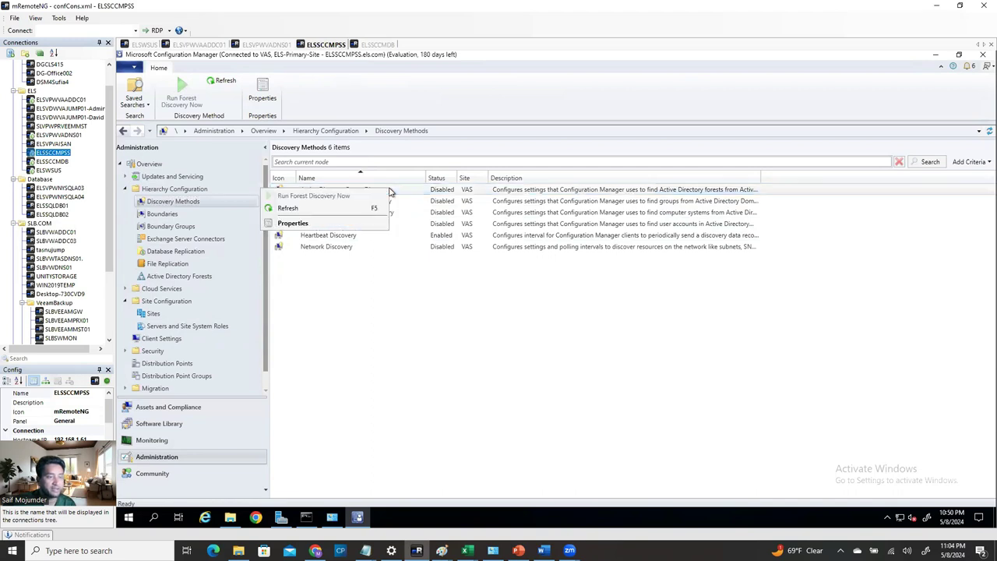
{"action": "left_click", "coordinate": [322, 225]}
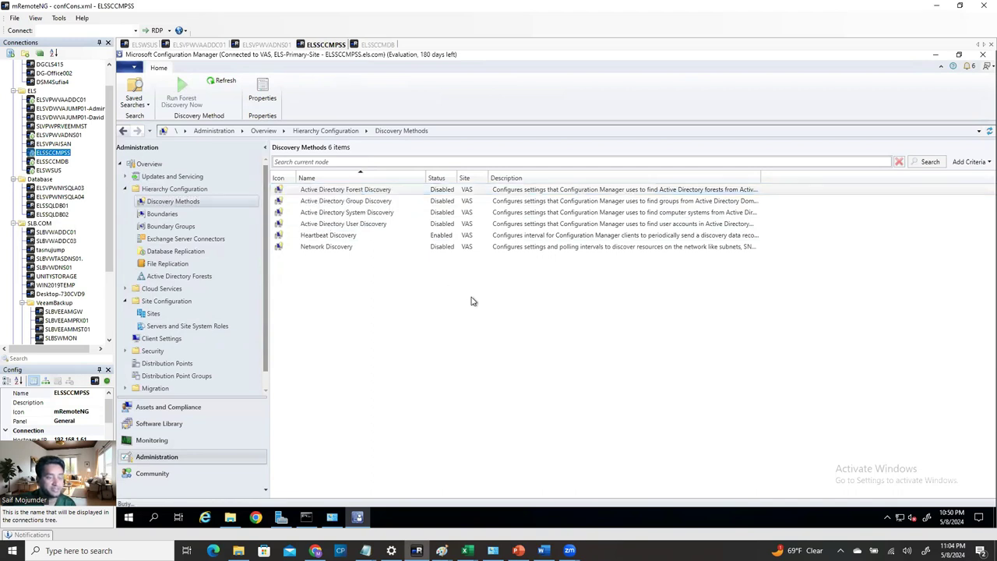
{"action": "left_click", "coordinate": [443, 242]}
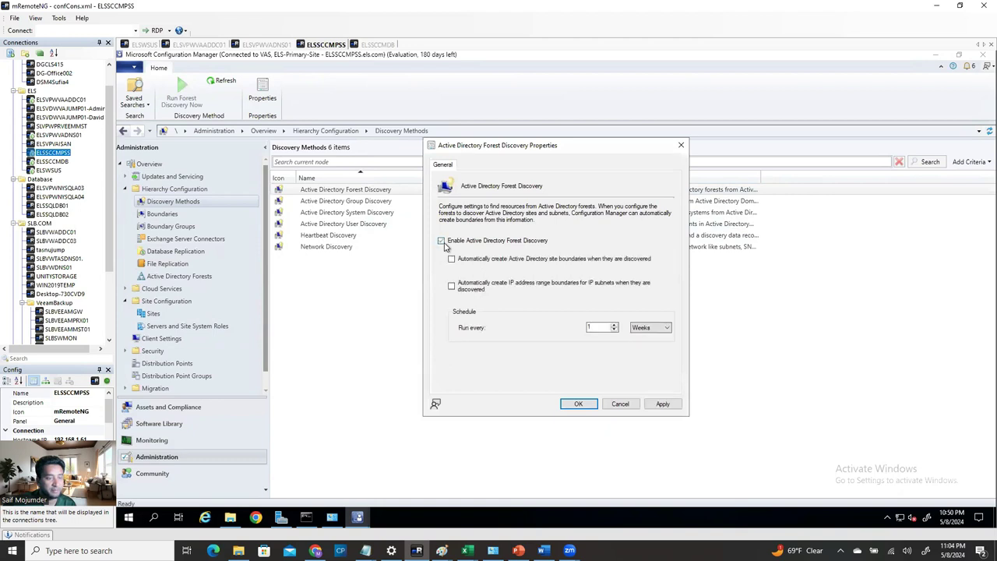
{"action": "left_click", "coordinate": [645, 330]}
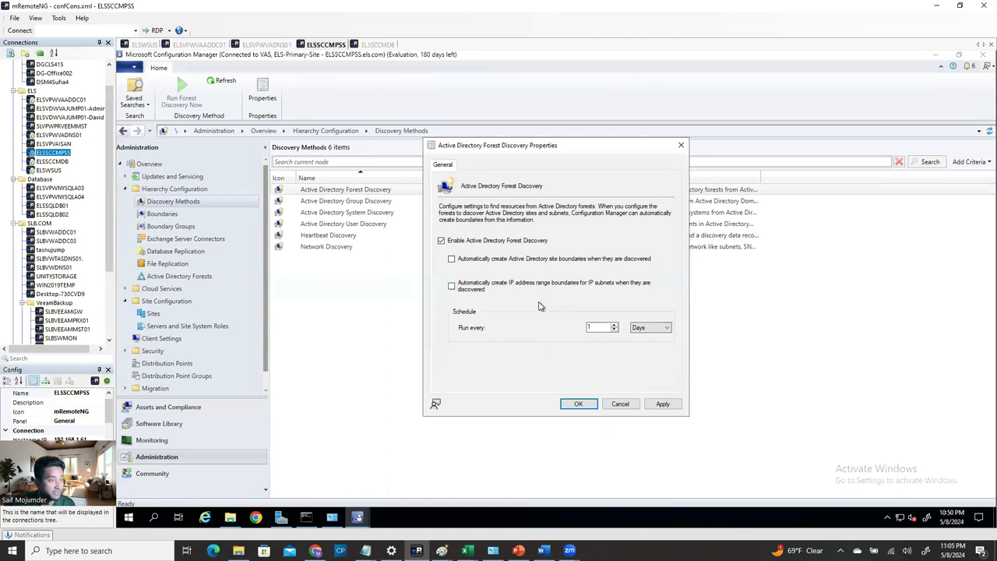
{"action": "left_click", "coordinate": [651, 328]}
{"action": "left_click", "coordinate": [644, 344]}
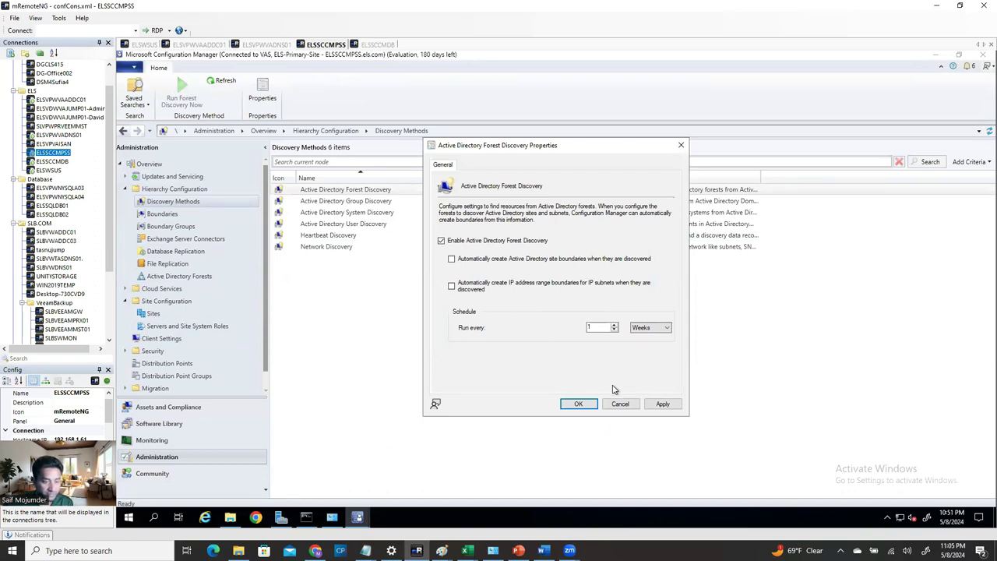
- Apply the forest discovery settings, agree to run full discovery as soon as possible, and close the properties
{"action": "left_click", "coordinate": [660, 404]}
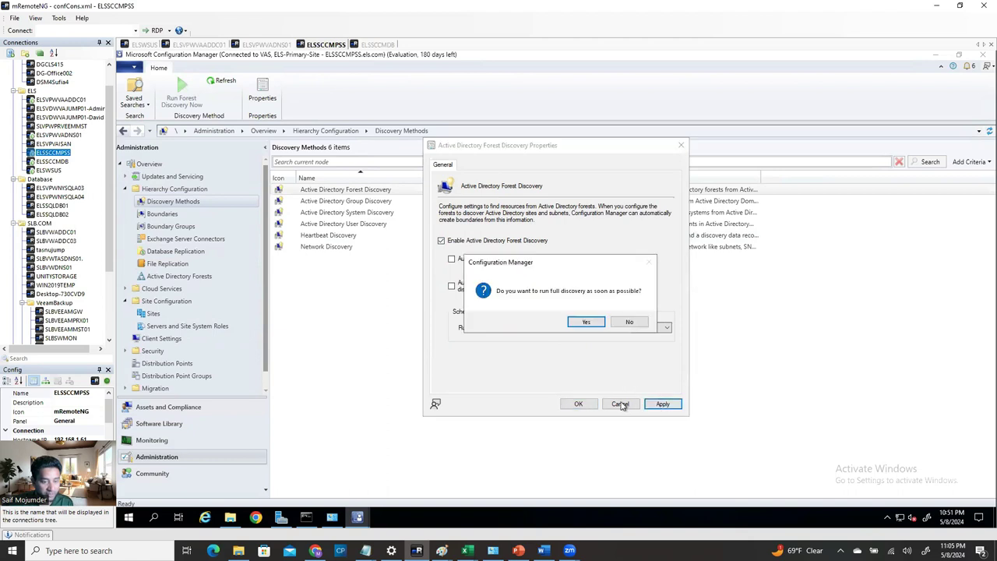
{"action": "left_click", "coordinate": [583, 323]}
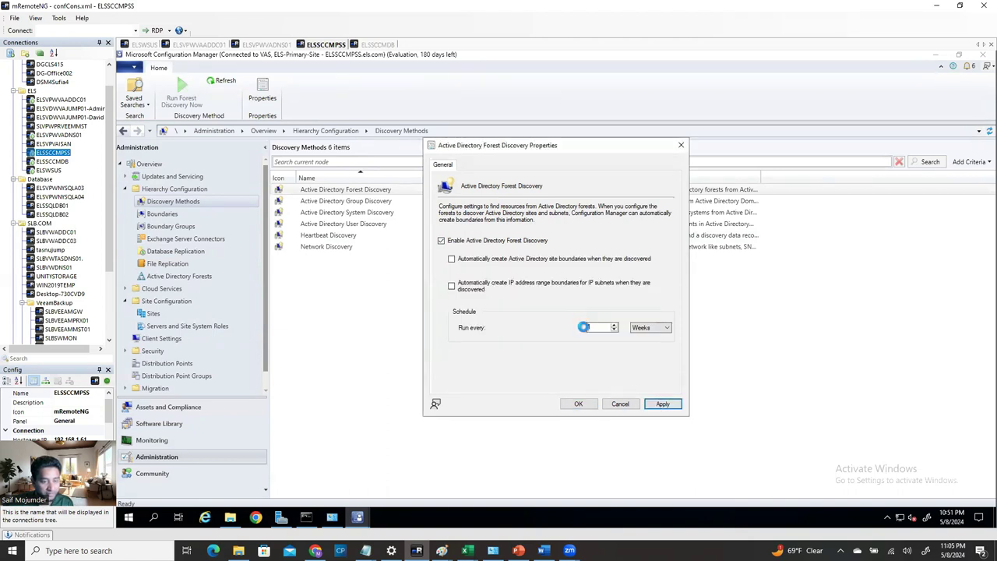
{"action": "left_click", "coordinate": [583, 405]}
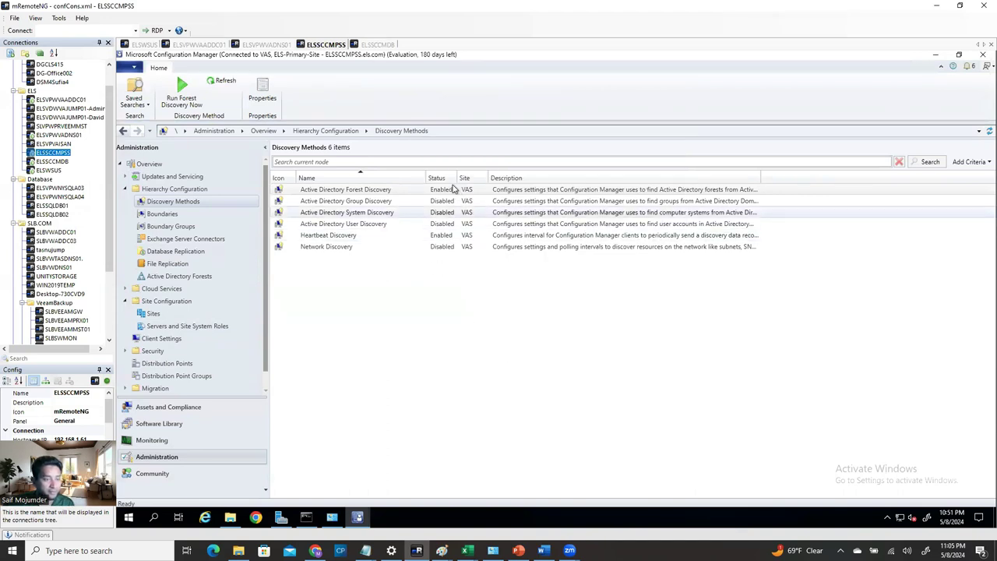
- Enable Active Directory Group Discovery and start adding a location as a discovery scope
{"action": "left_click", "coordinate": [372, 204]}
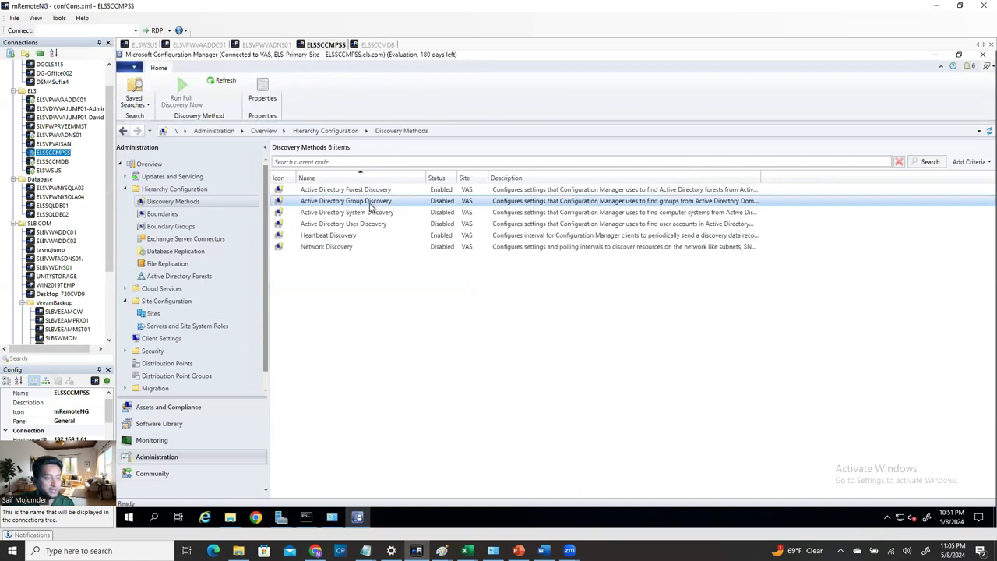
{"action": "right_click", "coordinate": [370, 204]}
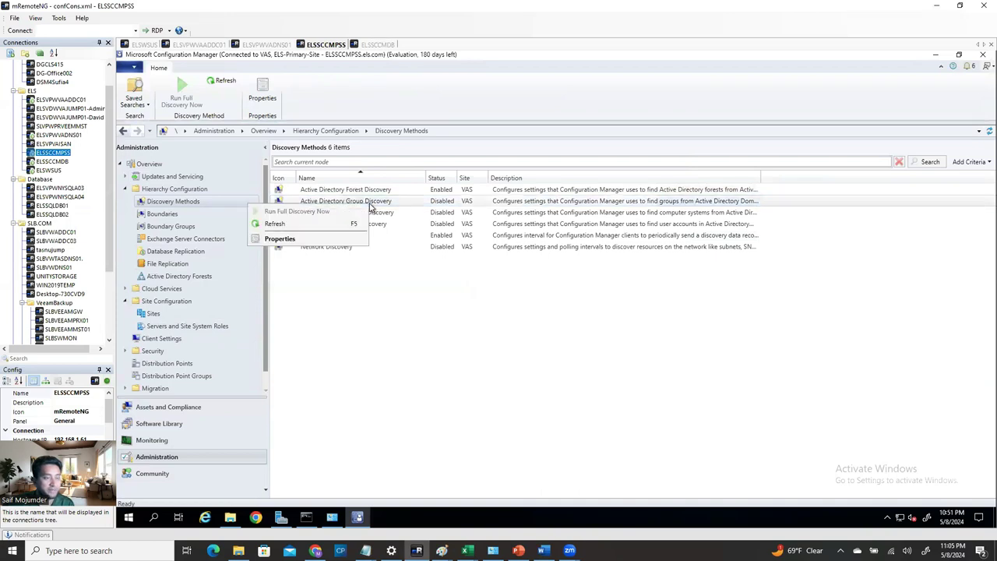
{"action": "left_click", "coordinate": [319, 237]}
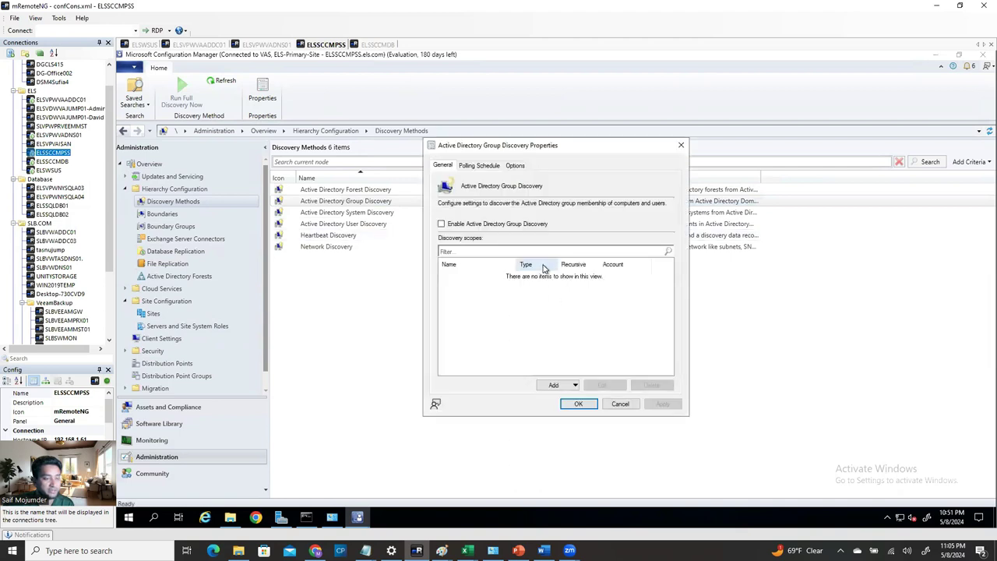
{"action": "left_click", "coordinate": [441, 224]}
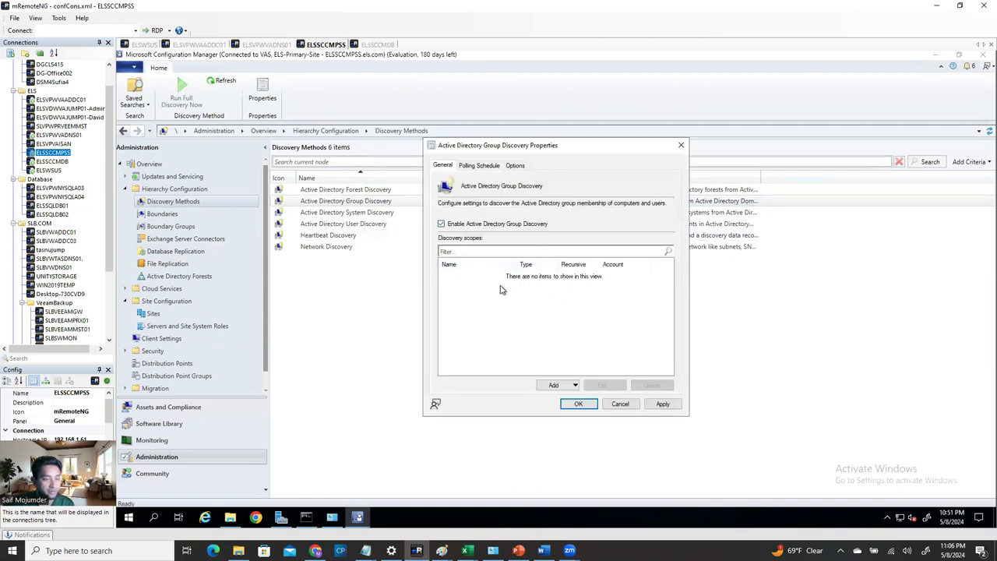
{"action": "left_click", "coordinate": [573, 385]}
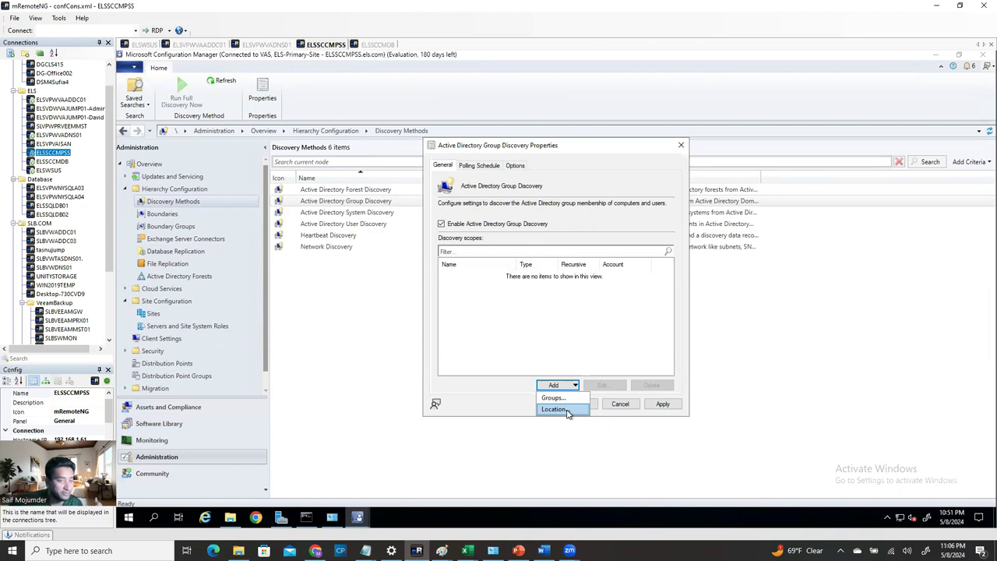
{"action": "left_click", "coordinate": [554, 409]}
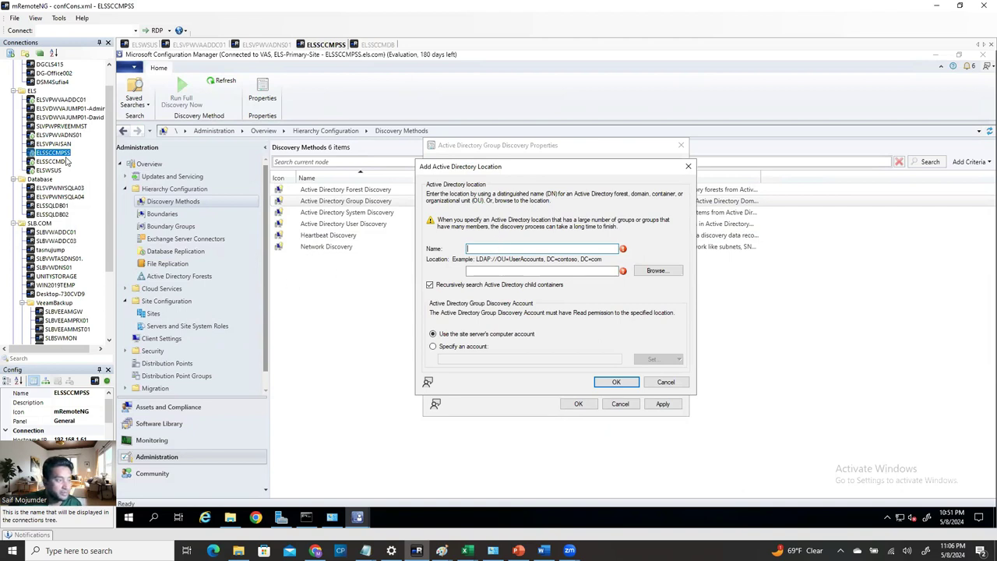
- Copy the domain controller name ELSVPWVAADDC01 from its connection settings in mRemoteNG
{"action": "left_click", "coordinate": [68, 100]}
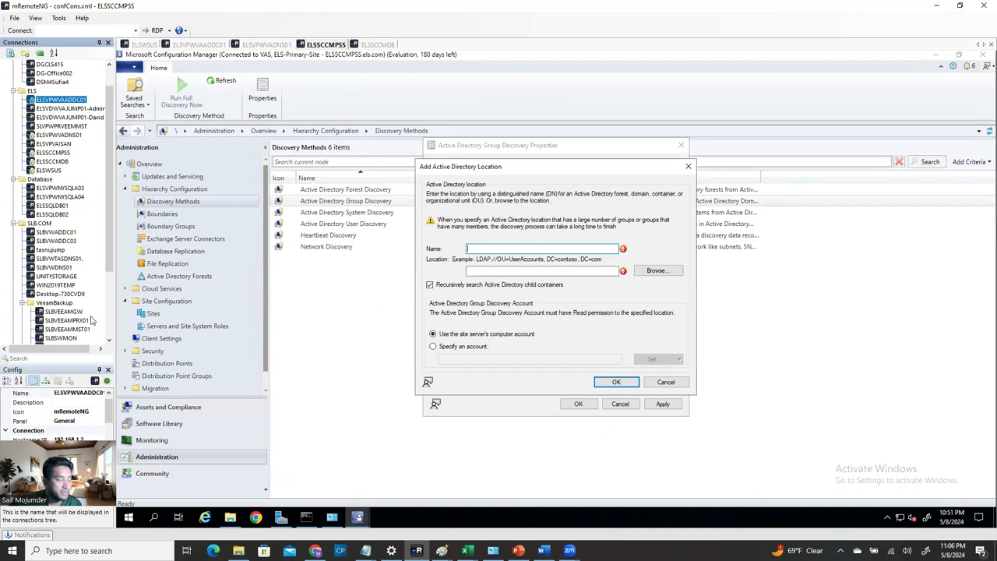
{"action": "left_click", "coordinate": [90, 394]}
{"action": "left_click", "coordinate": [89, 393]}
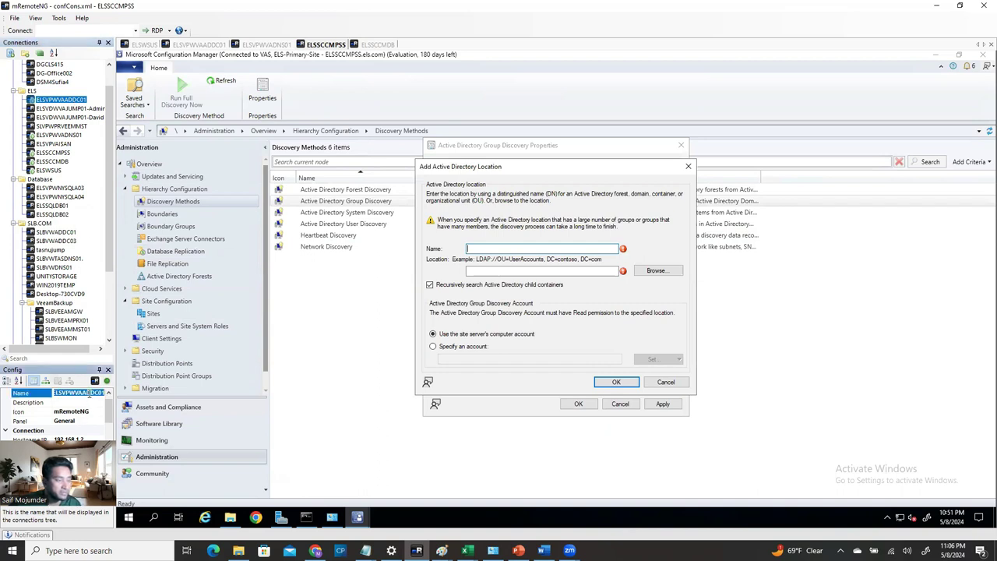
- Try naming the Active Directory location Ad Groups and choosing a Windows user account from els.com
{"action": "left_click", "coordinate": [521, 249]}
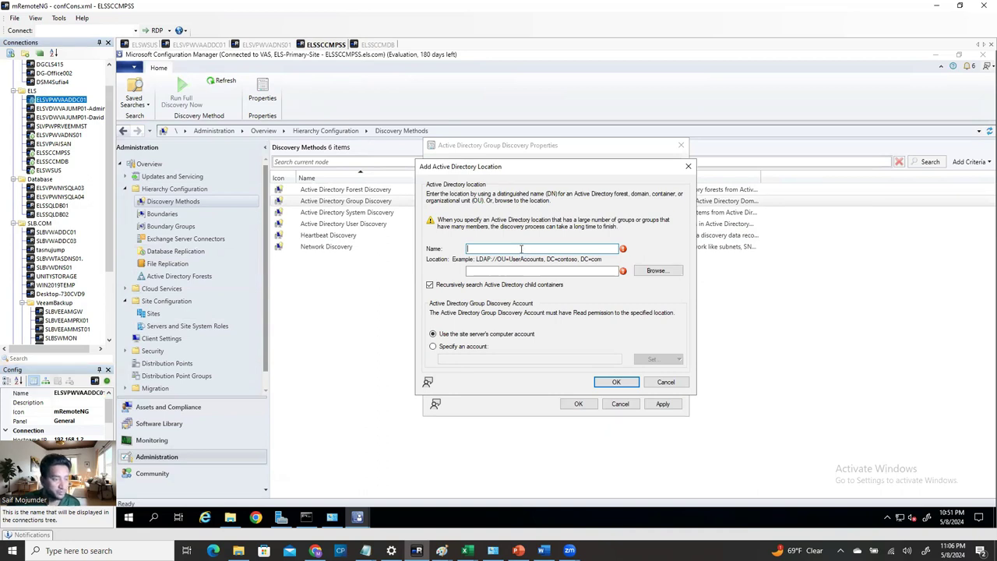
{"action": "type", "text": "Groups"}
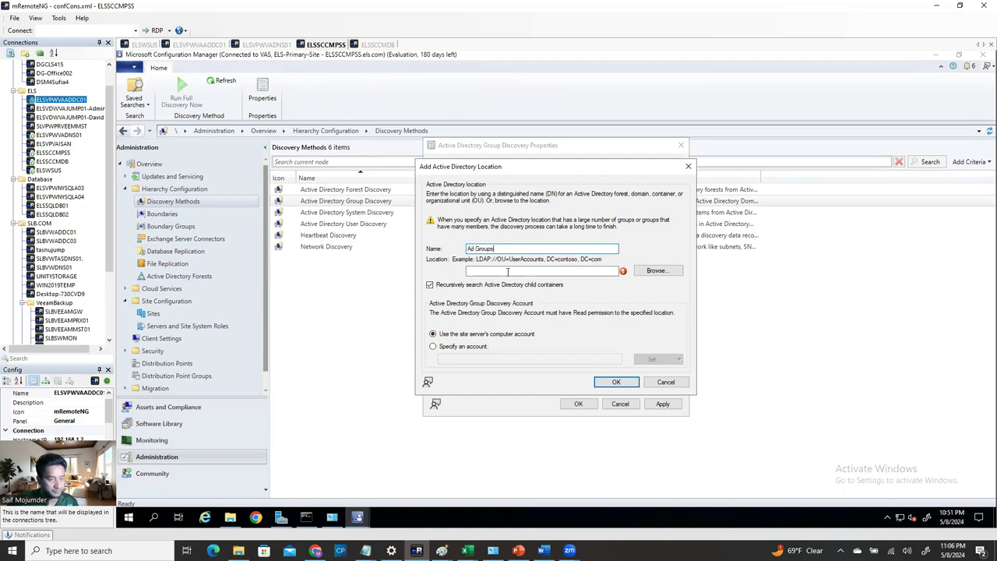
{"action": "left_click", "coordinate": [653, 273]}
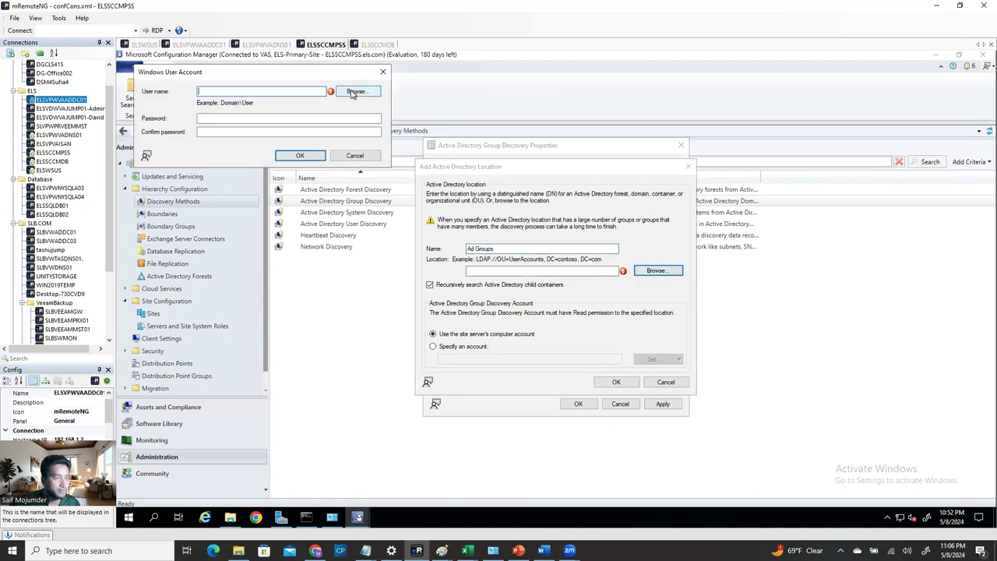
{"action": "left_click", "coordinate": [352, 92]}
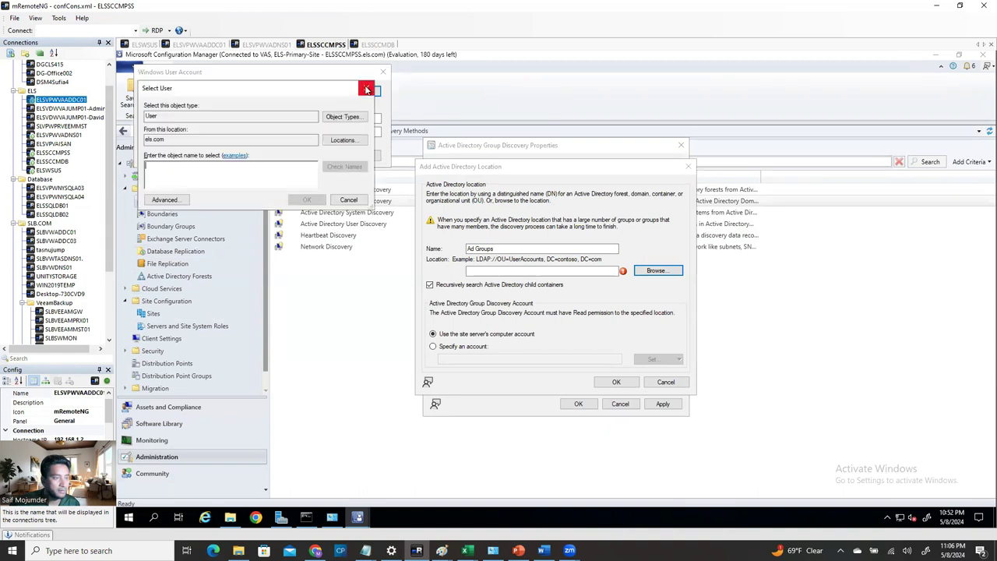
{"action": "left_click", "coordinate": [340, 140]}
{"action": "left_click", "coordinate": [397, 101]}
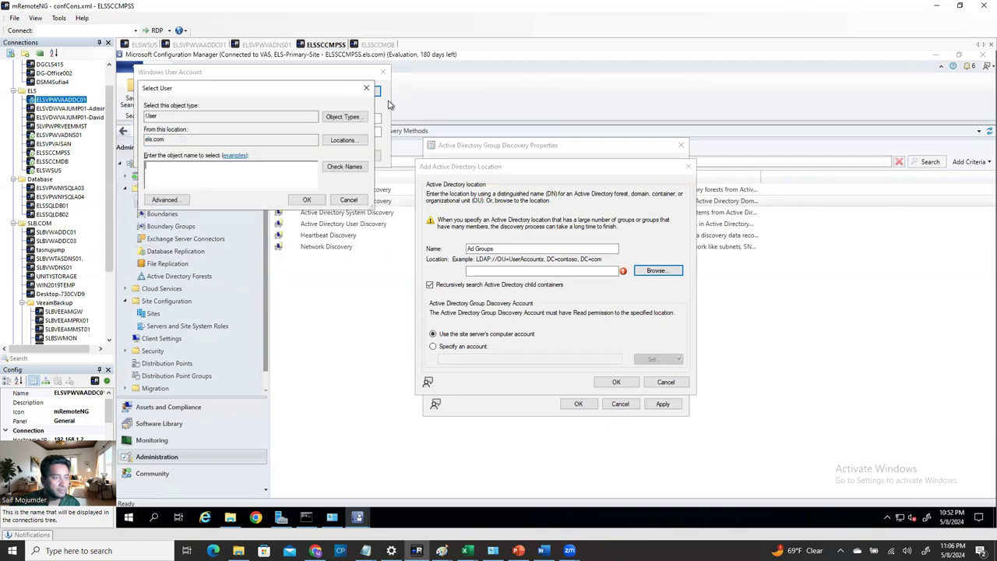
{"action": "left_click", "coordinate": [369, 88]}
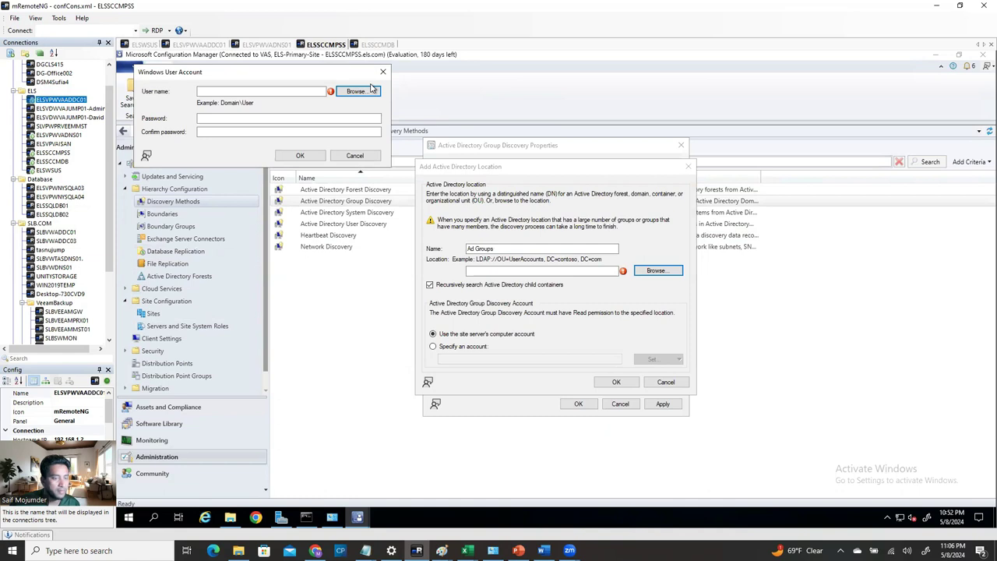
{"action": "left_click", "coordinate": [382, 72]}
- Replace the Active Directory location's name with ELSVPWVAADDC01
{"action": "left_click_drag", "start_coordinate": [499, 248], "coordinate": [466, 249]}
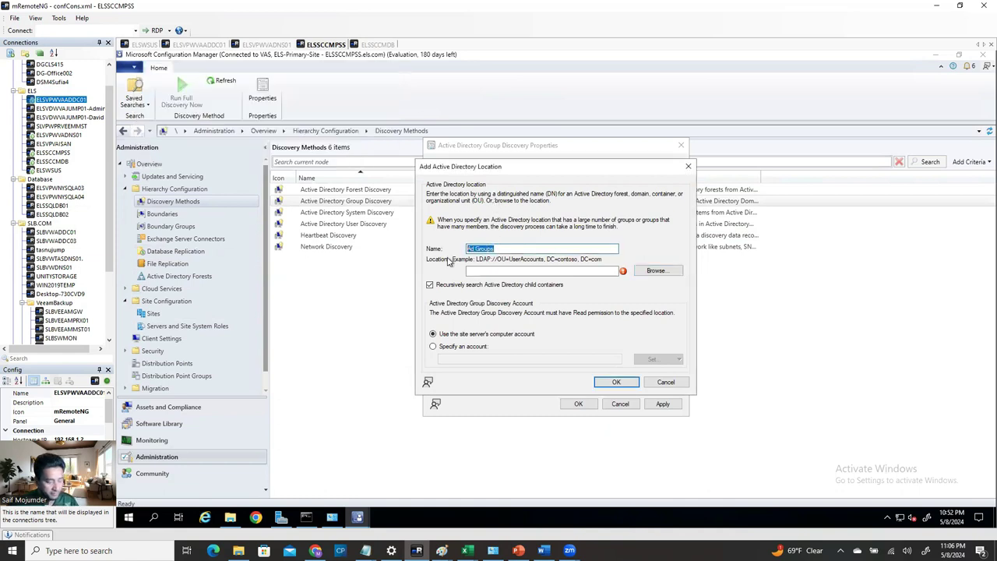
{"action": "left_click", "coordinate": [643, 273]}
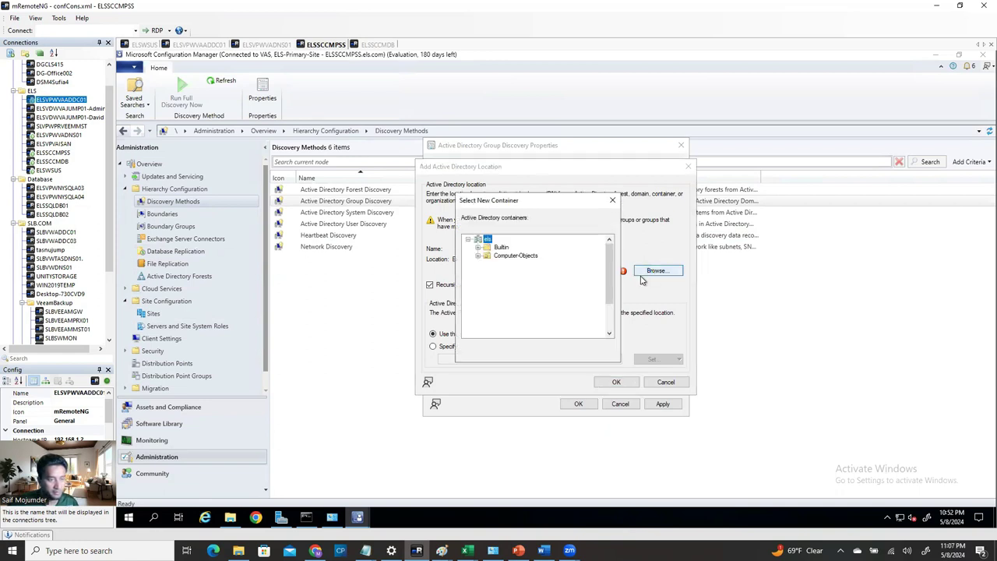
{"action": "left_click", "coordinate": [611, 201]}
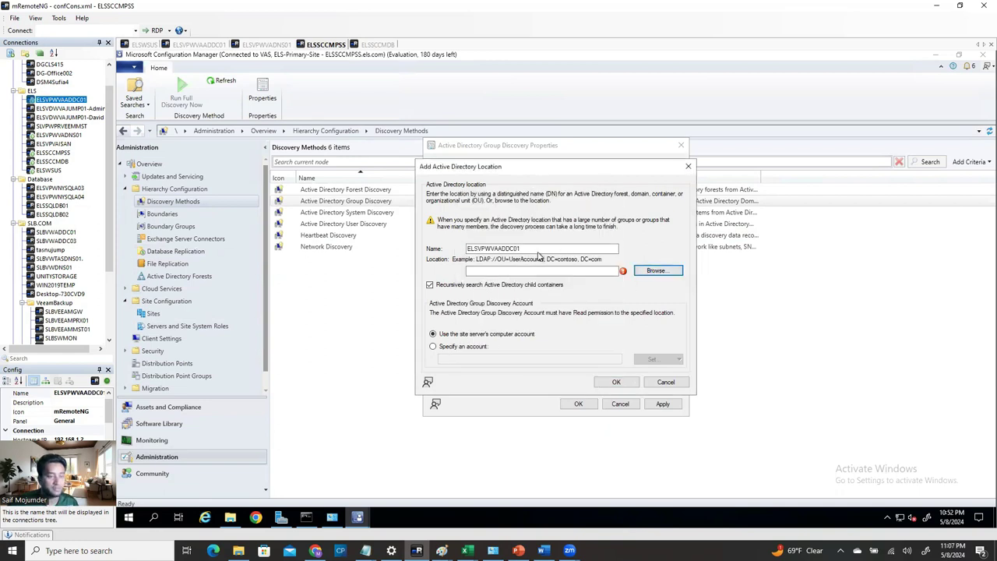
{"action": "left_click", "coordinate": [483, 251]}
{"action": "left_click", "coordinate": [525, 247]}
- Look through the Active Directory containers and set the location to the els domain root, LDAP://DC=els,DC=com
{"action": "left_click", "coordinate": [656, 270]}
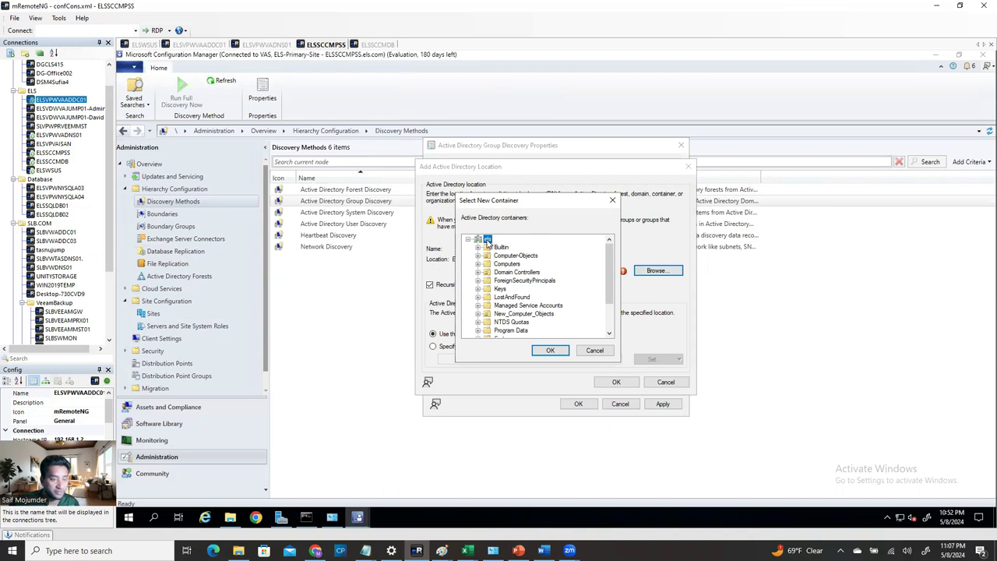
{"action": "left_click_drag", "start_coordinate": [610, 281], "coordinate": [604, 315]}
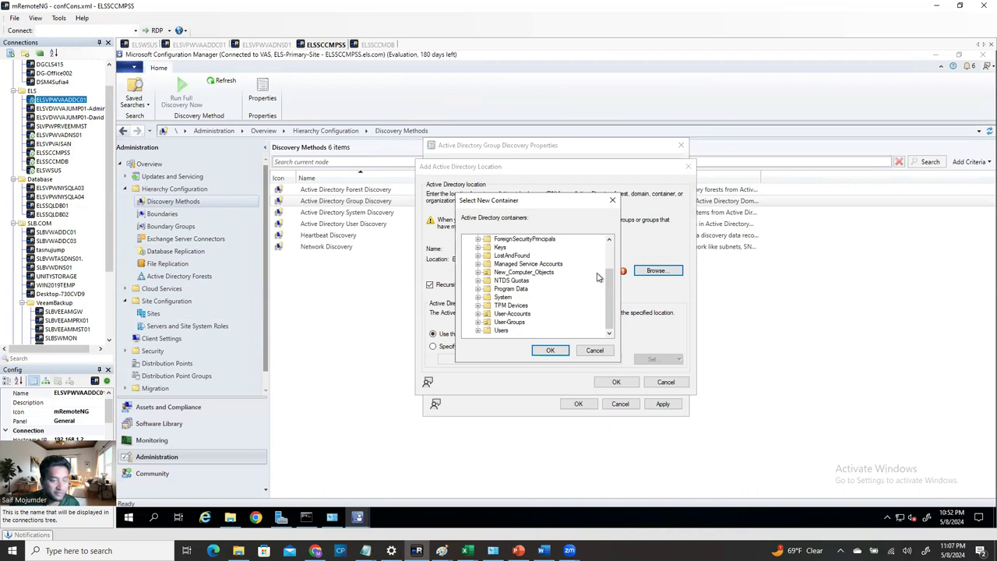
{"action": "mouse_move", "coordinate": [611, 296]}
{"action": "left_mouse_down"}
{"action": "mouse_move", "coordinate": [611, 270]}
{"action": "mouse_move", "coordinate": [607, 289]}
{"action": "left_mouse_up"}
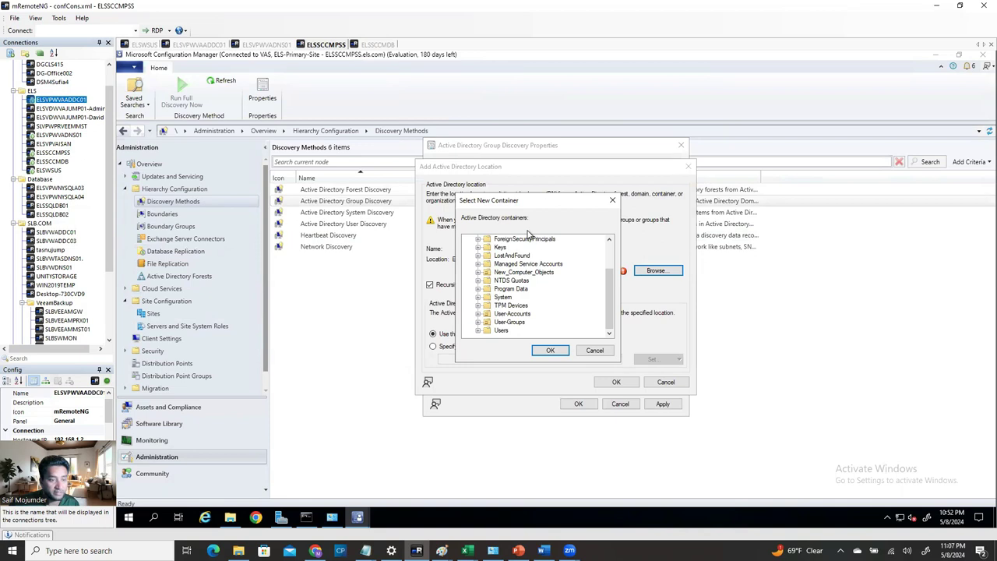
{"action": "left_click_drag", "start_coordinate": [608, 279], "coordinate": [611, 254]}
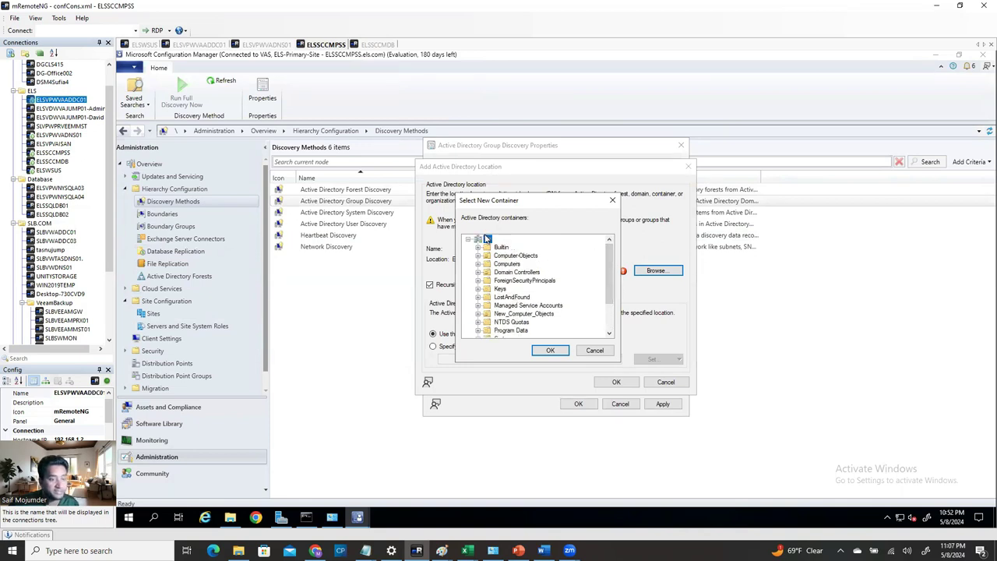
{"action": "left_click", "coordinate": [553, 349]}
- Set the location to the User-Groups container, LDAP://OU=User-Groups,DC=els,DC=com, and add it as a group discovery scope
{"action": "left_click", "coordinate": [659, 271]}
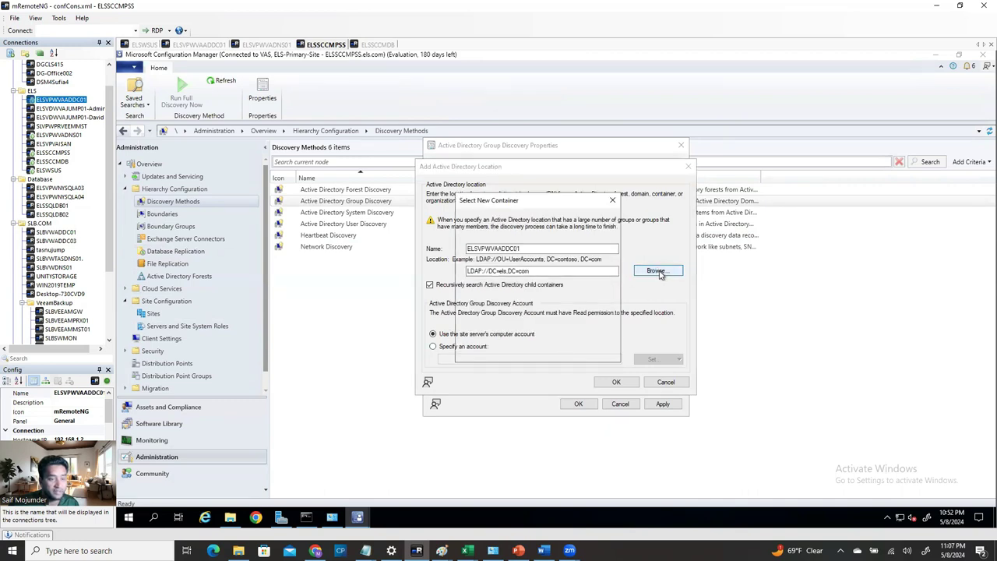
{"action": "scroll", "coordinate": [611, 278], "scroll_direction": "down", "scroll_amount": 2}
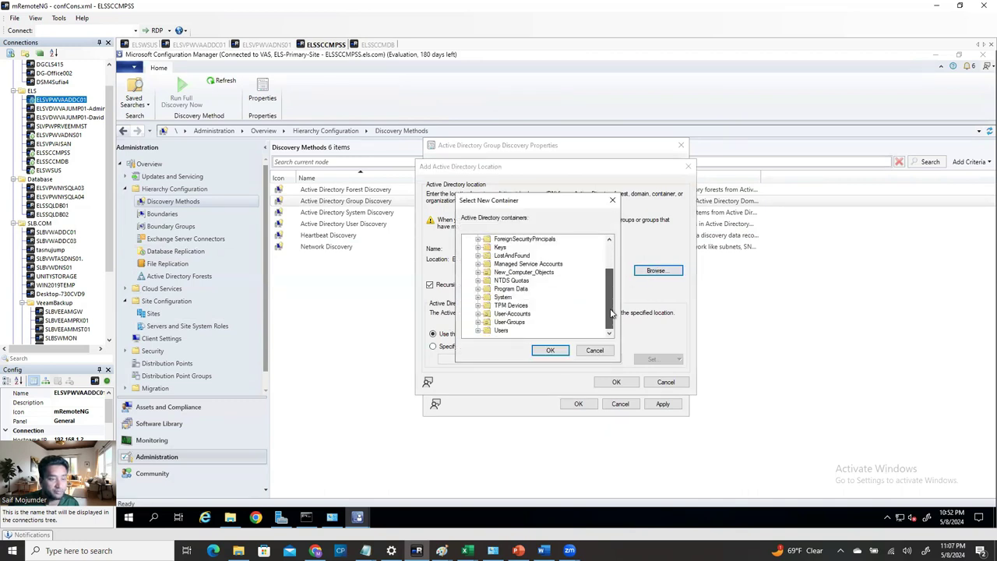
{"action": "left_click", "coordinate": [506, 323]}
{"action": "left_click", "coordinate": [551, 352]}
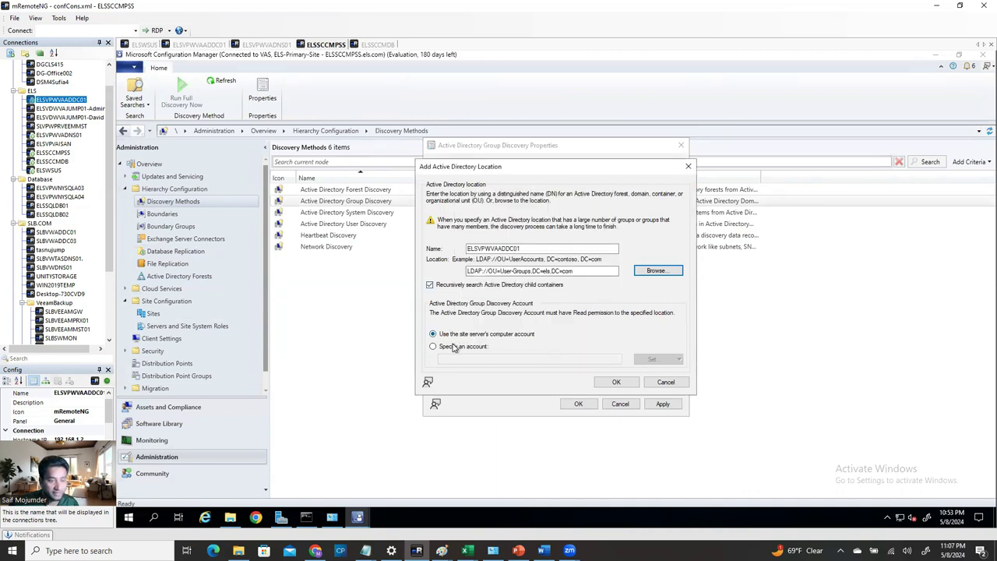
{"action": "left_click", "coordinate": [616, 381]}
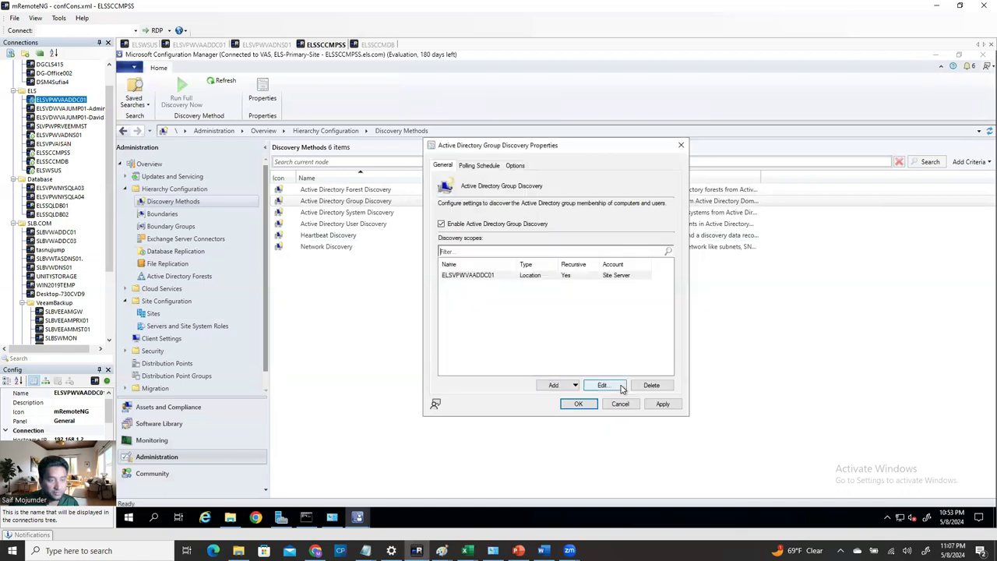
- Review the group discovery polling schedule and try the options limiting discovery to computers with a recent domain logon or password update
{"action": "left_click", "coordinate": [487, 167]}
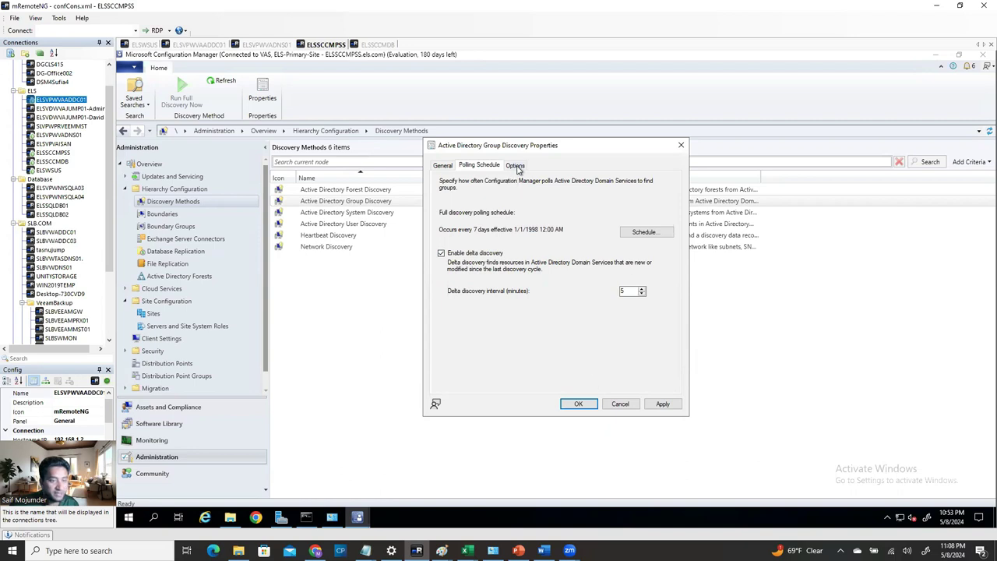
{"action": "left_click", "coordinate": [517, 167]}
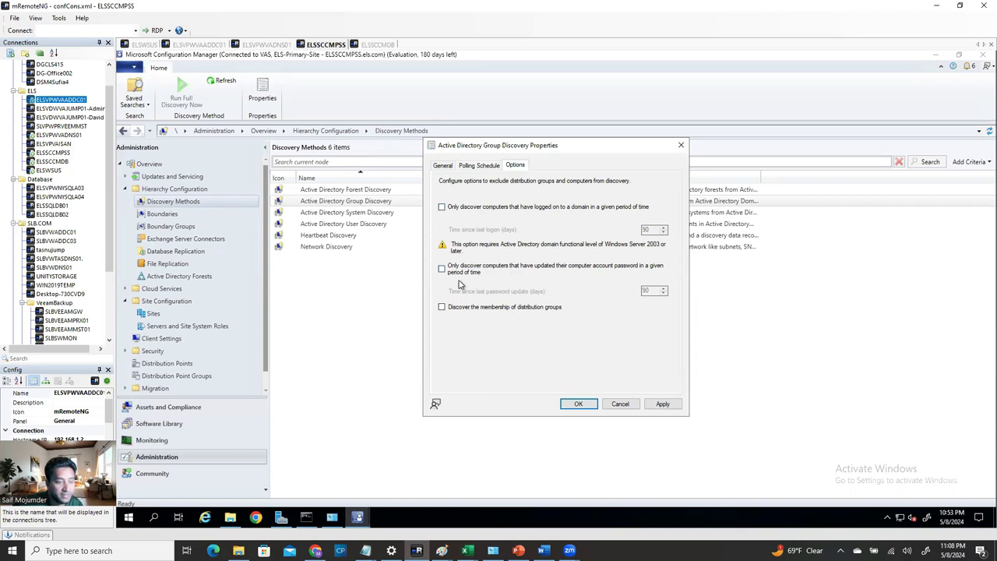
{"action": "left_click", "coordinate": [443, 208]}
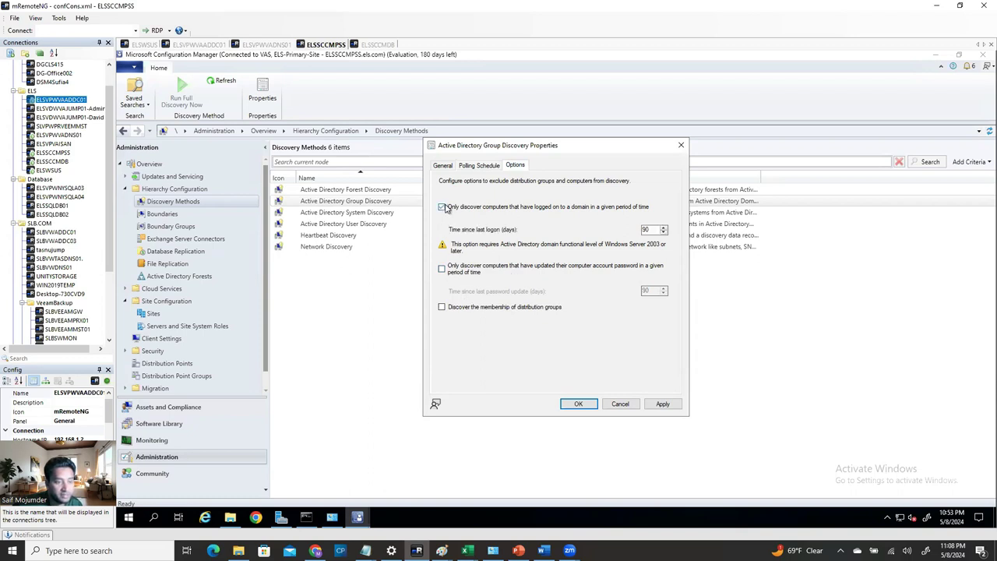
{"action": "left_click", "coordinate": [442, 269]}
{"action": "left_click", "coordinate": [442, 269]}
{"action": "left_click", "coordinate": [443, 208]}
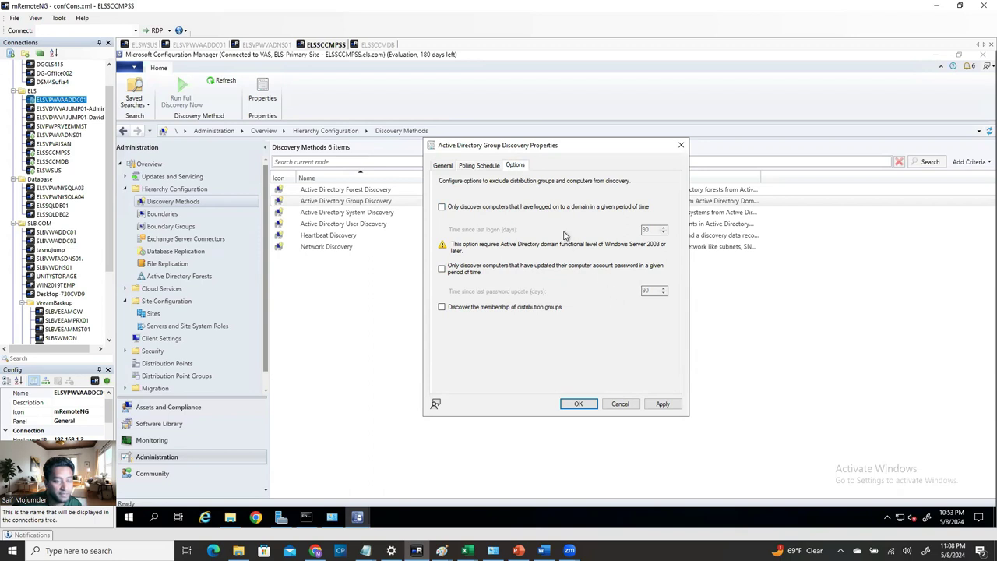
- Apply the Active Directory Group Discovery settings and have full discovery run as soon as possible
{"action": "left_click", "coordinate": [443, 166]}
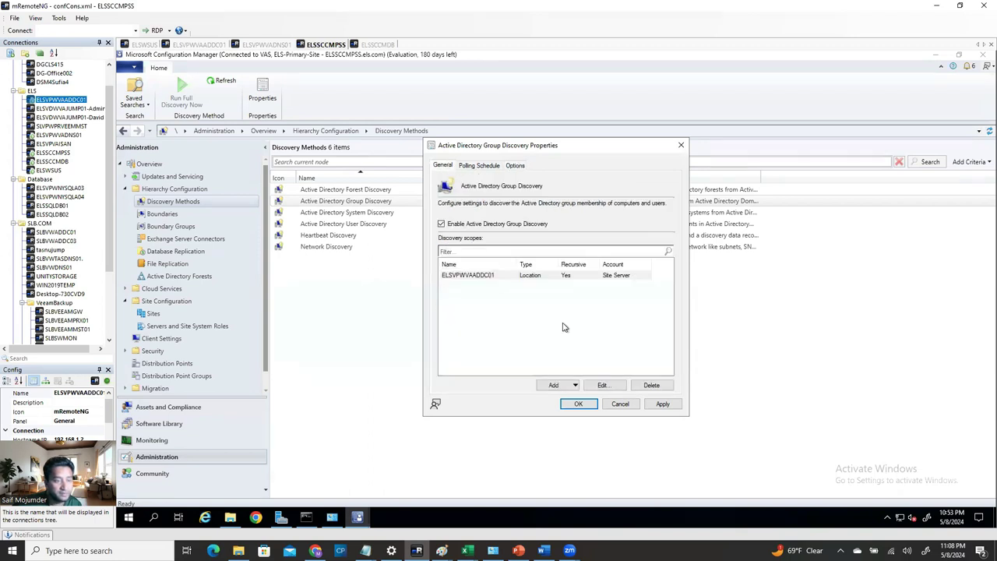
{"action": "left_click", "coordinate": [662, 403]}
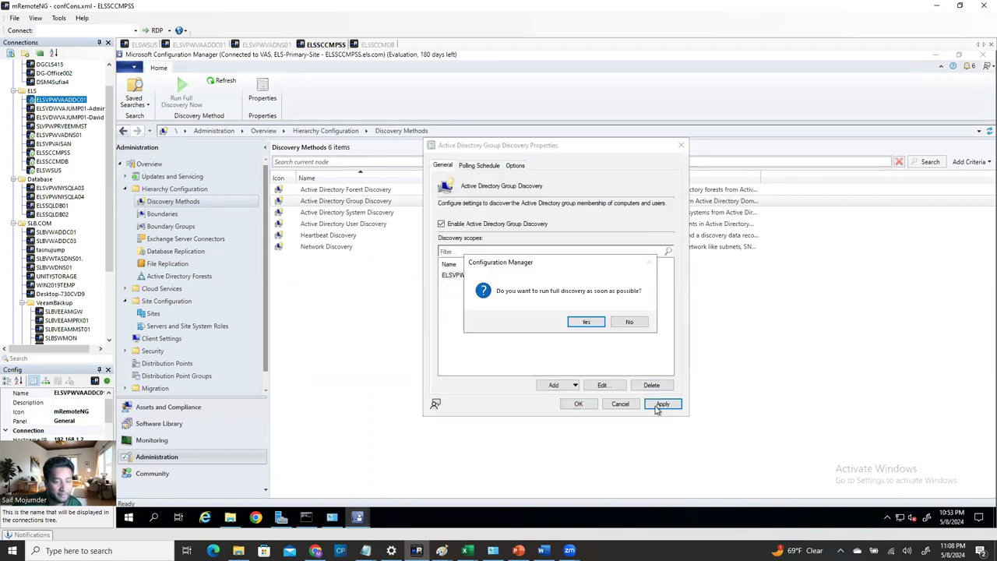
{"action": "left_click", "coordinate": [589, 323]}
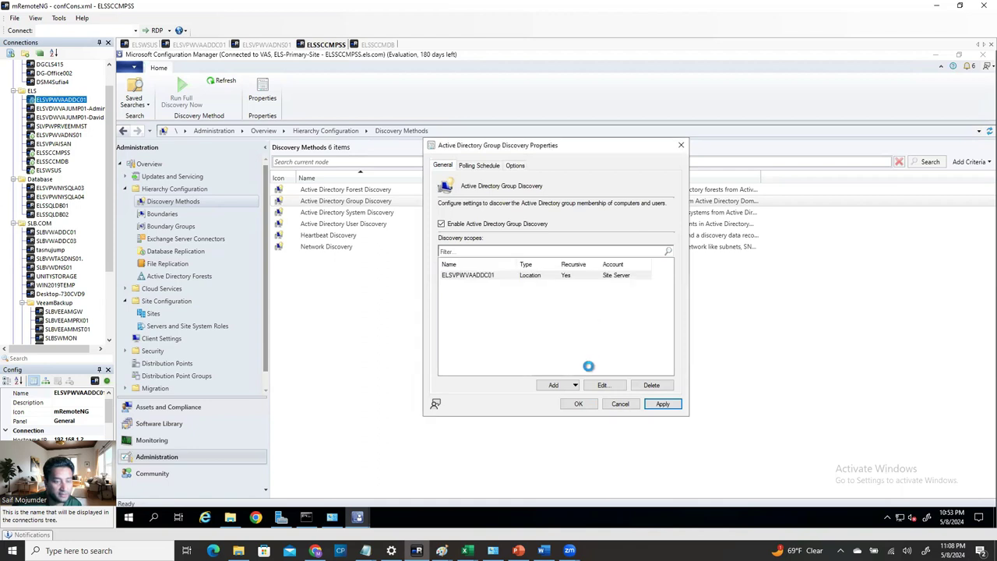
{"action": "left_click", "coordinate": [579, 403]}
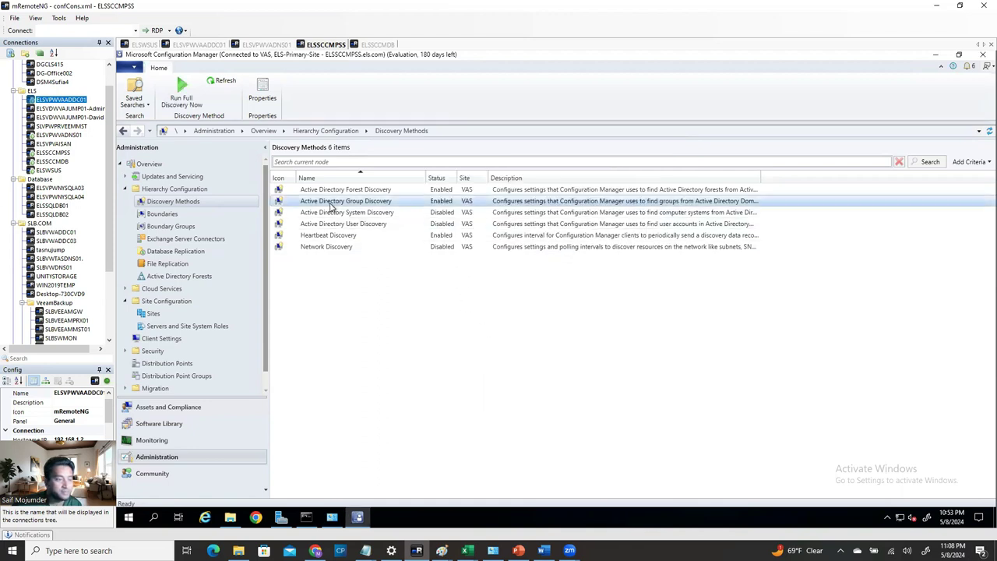
- Open the Active Directory System Discovery properties and enable the method
{"action": "left_click", "coordinate": [369, 215]}
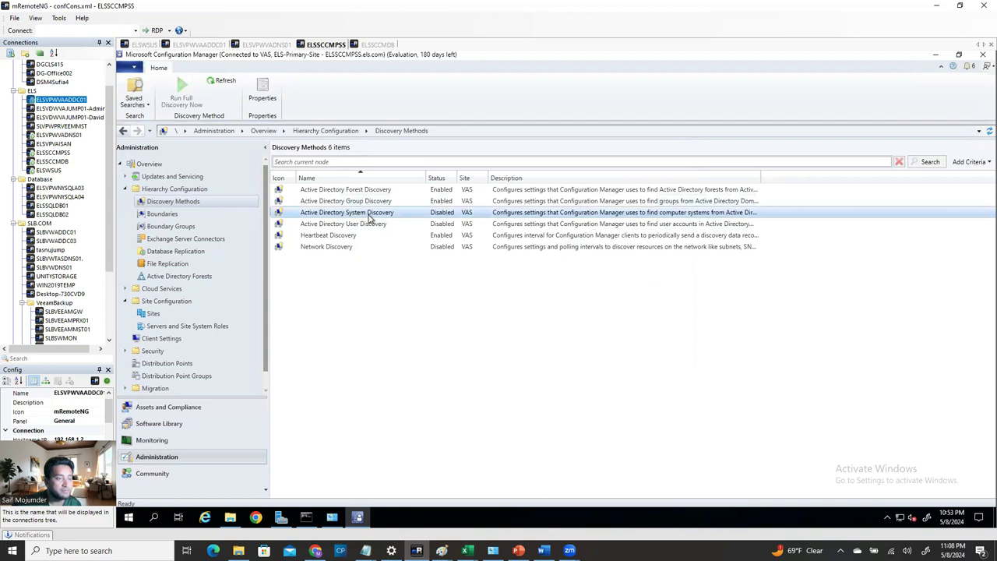
{"action": "right_click", "coordinate": [369, 218]}
{"action": "left_click", "coordinate": [303, 252]}
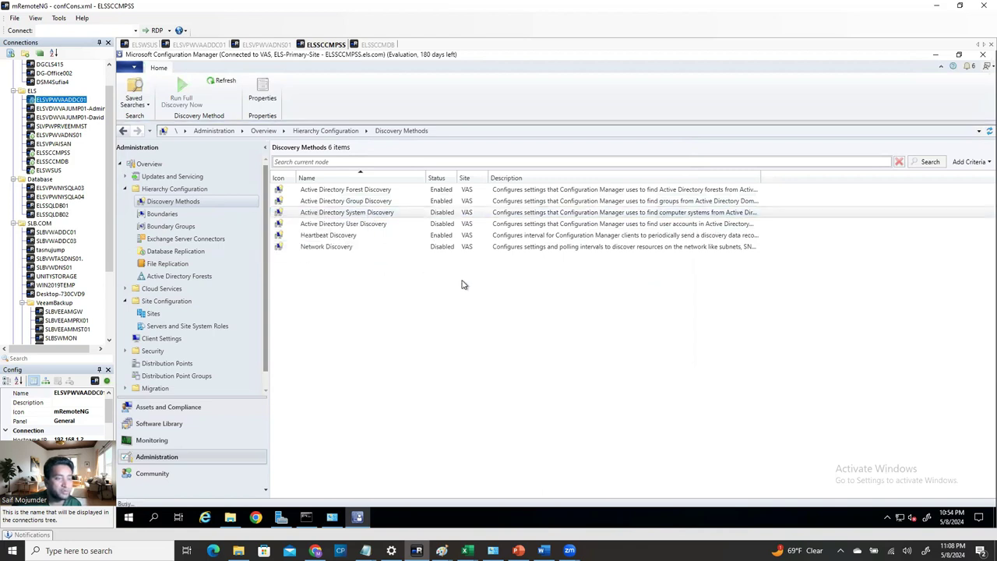
{"action": "left_click", "coordinate": [444, 225]}
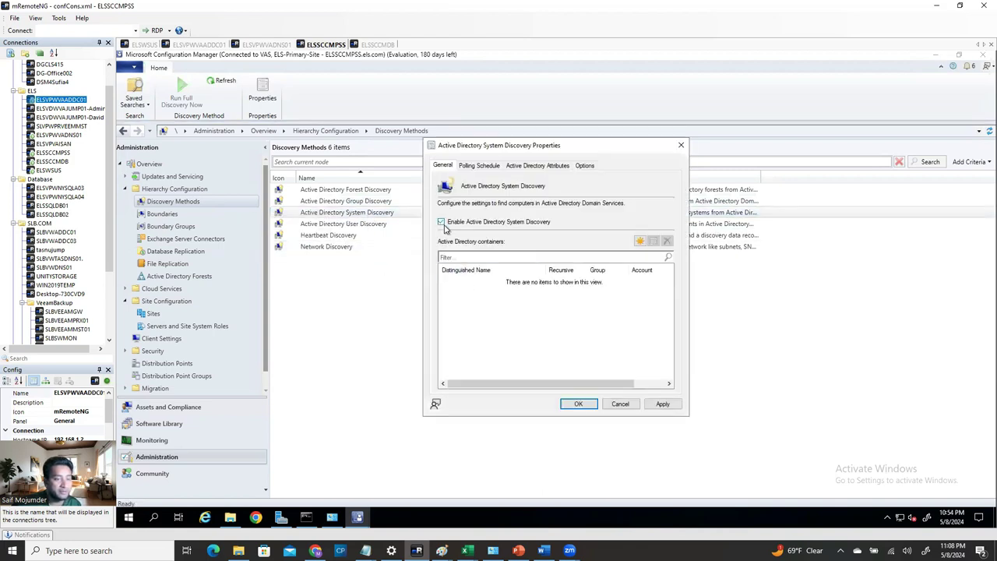
- Add the els domain root on ELSVPWVAADDC01, LDAP://ELSVPWVAADDC01/DC=els,DC=com, as a system discovery container using the site server's computer account
{"action": "left_click", "coordinate": [639, 241]}
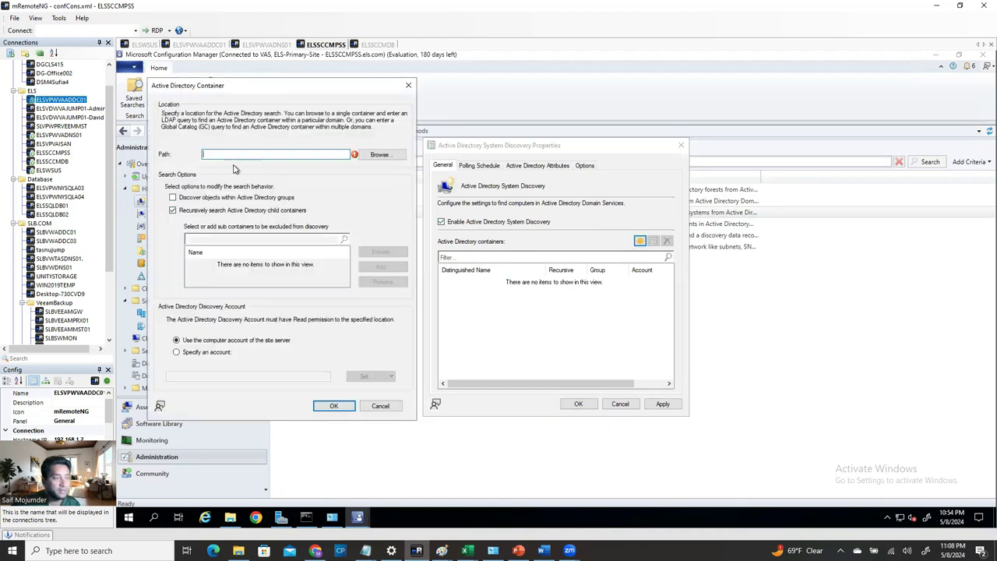
{"action": "type", "text": "ELSVPWVAADDC01"}
{"action": "left_click", "coordinate": [378, 156]}
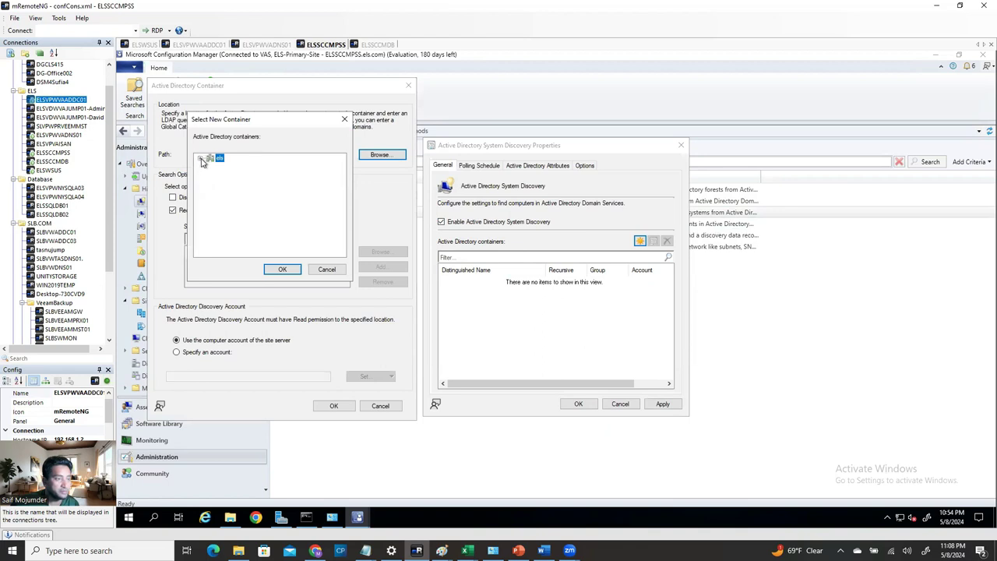
{"action": "left_click", "coordinate": [201, 159]}
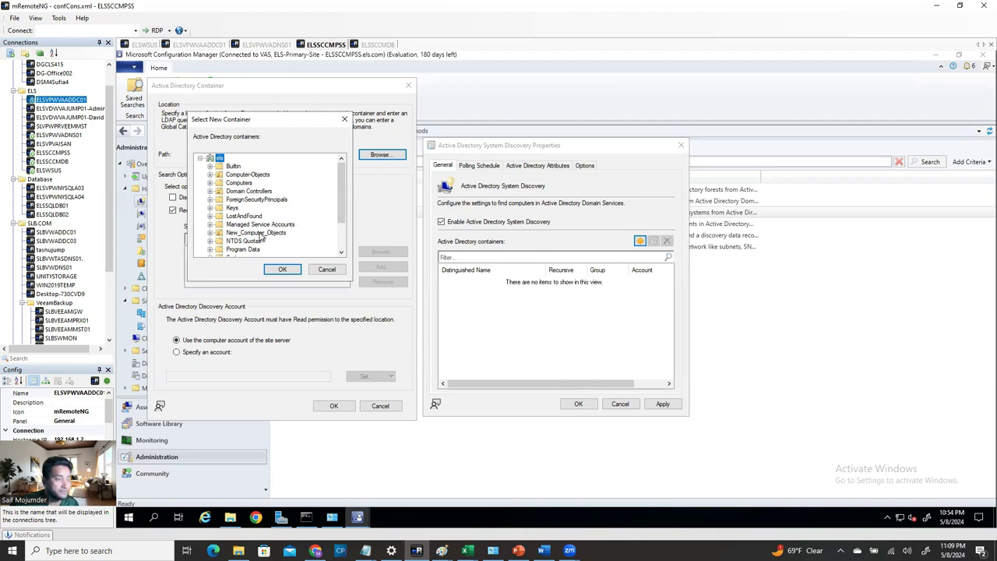
{"action": "scroll", "coordinate": [343, 204], "scroll_direction": "down", "scroll_amount": 1}
{"action": "scroll", "coordinate": [347, 202], "scroll_direction": "up", "scroll_amount": 1}
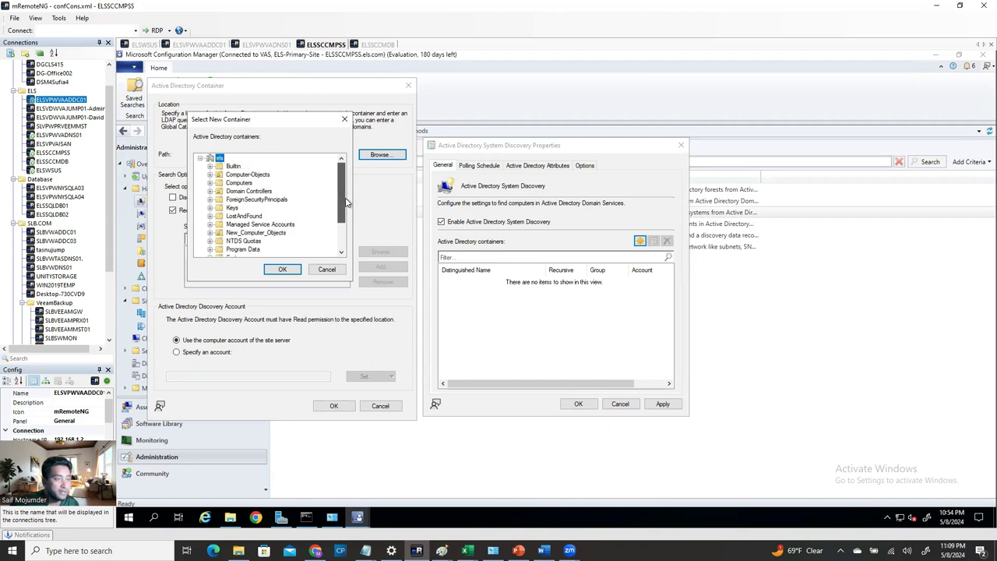
{"action": "scroll", "coordinate": [347, 207], "scroll_direction": "down", "scroll_amount": 1}
{"action": "scroll", "coordinate": [348, 206], "scroll_direction": "up", "scroll_amount": 1}
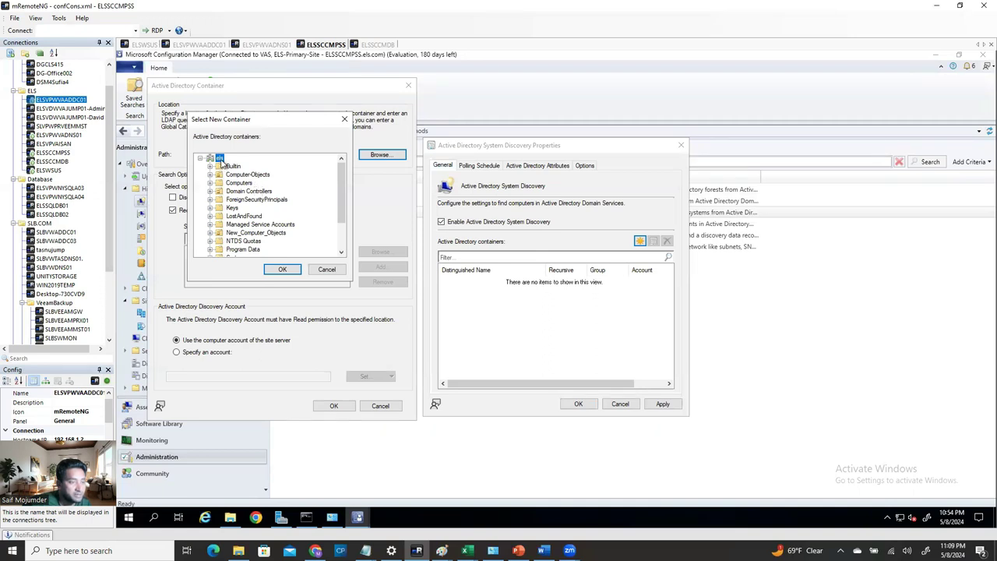
{"action": "left_click", "coordinate": [285, 271]}
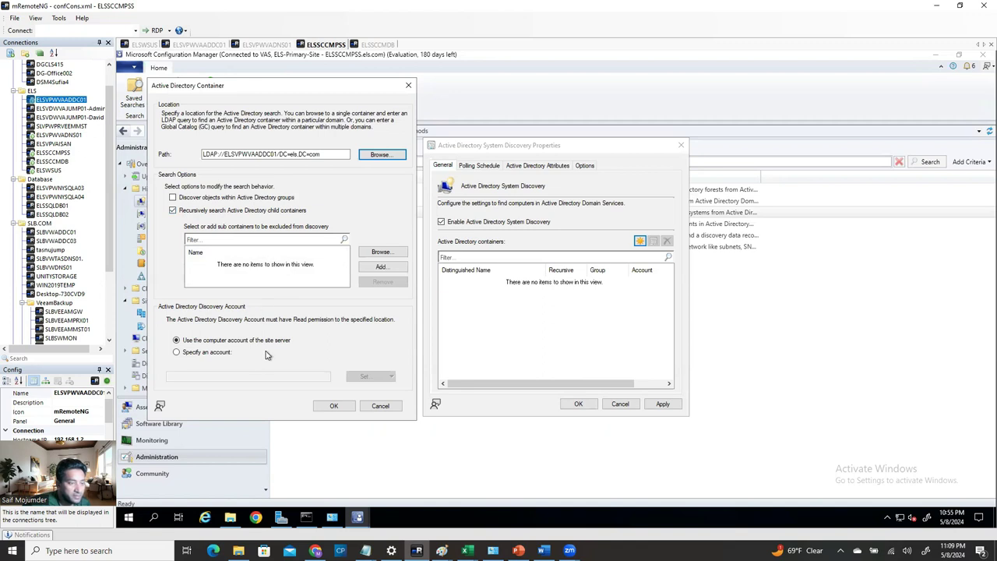
{"action": "left_click", "coordinate": [336, 404]}
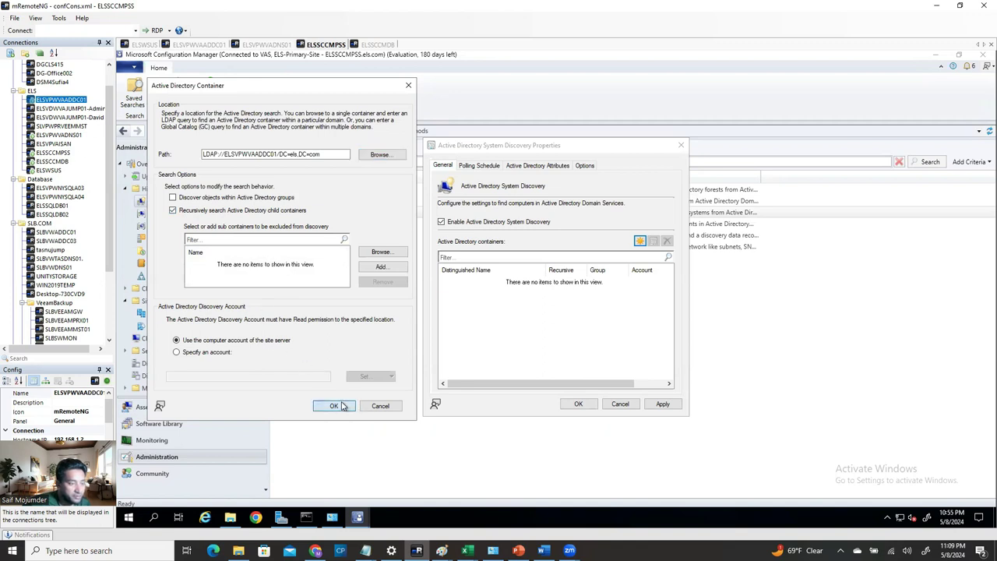
- Apply the Active Directory System Discovery settings and have full discovery run as soon as possible
{"action": "left_click", "coordinate": [661, 404]}
{"action": "left_click", "coordinate": [585, 322]}
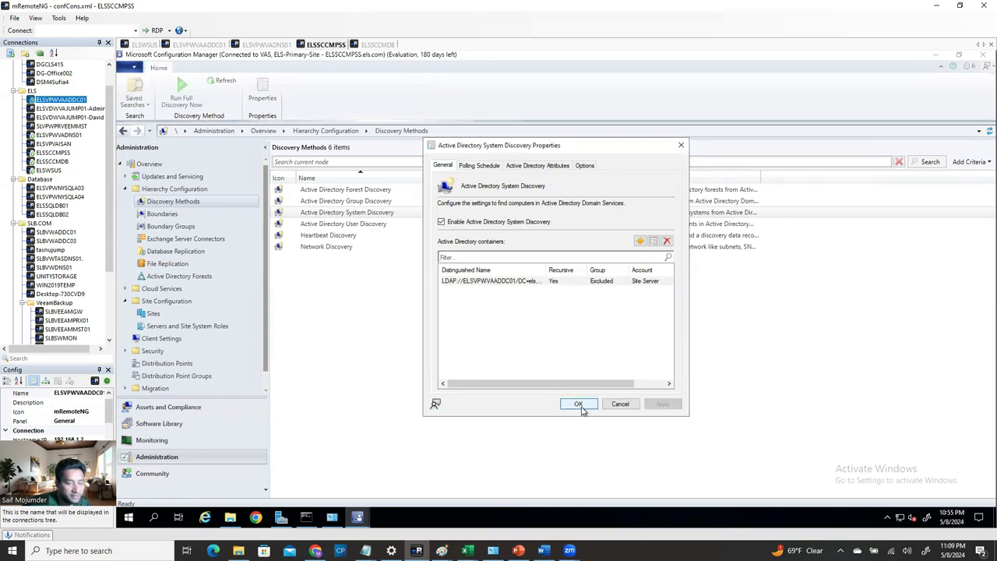
{"action": "left_click", "coordinate": [578, 404]}
- Open the Active Directory User Discovery properties and enable the method
{"action": "left_click", "coordinate": [380, 225]}
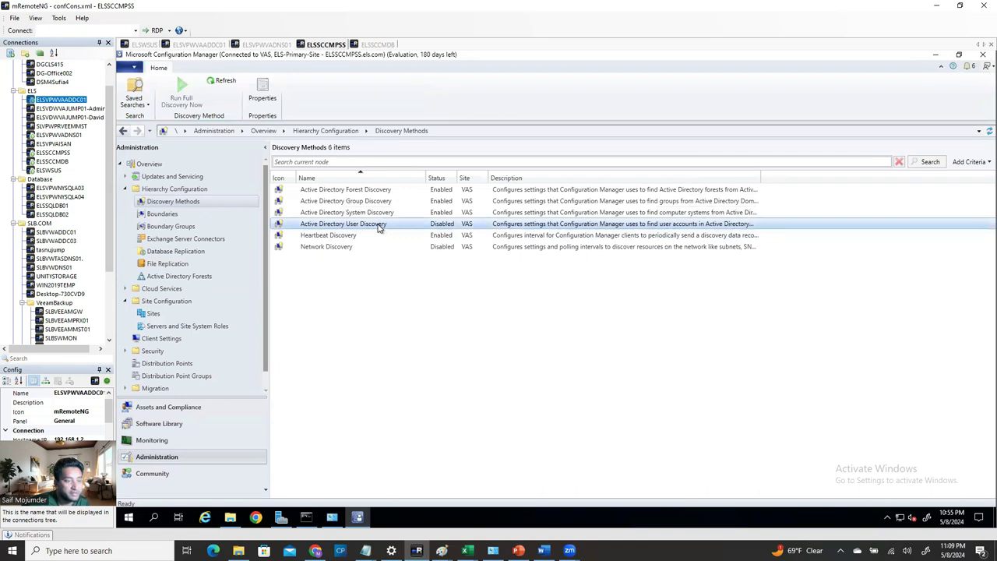
{"action": "right_click", "coordinate": [379, 227]}
{"action": "left_click", "coordinate": [331, 262]}
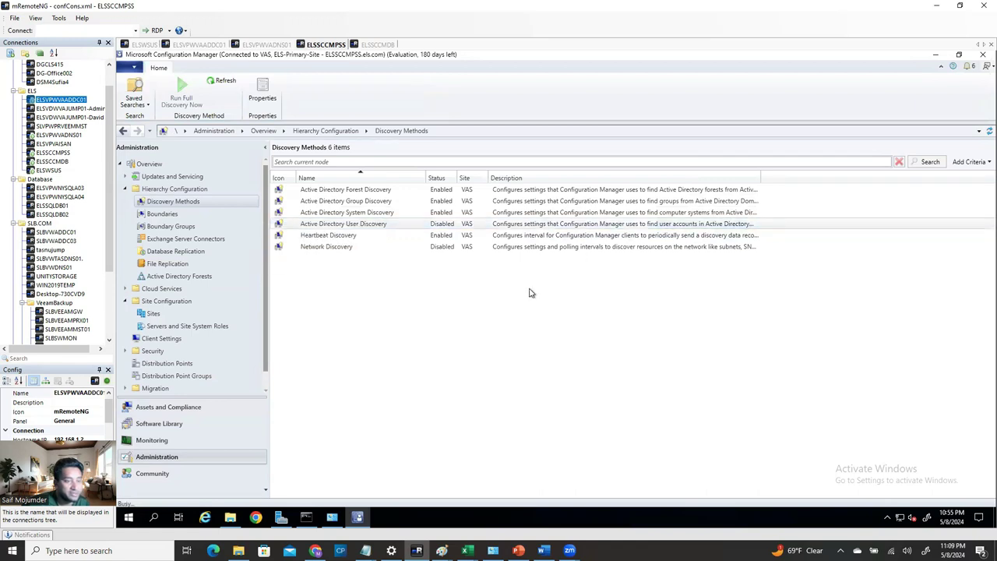
{"action": "left_click", "coordinate": [450, 224]}
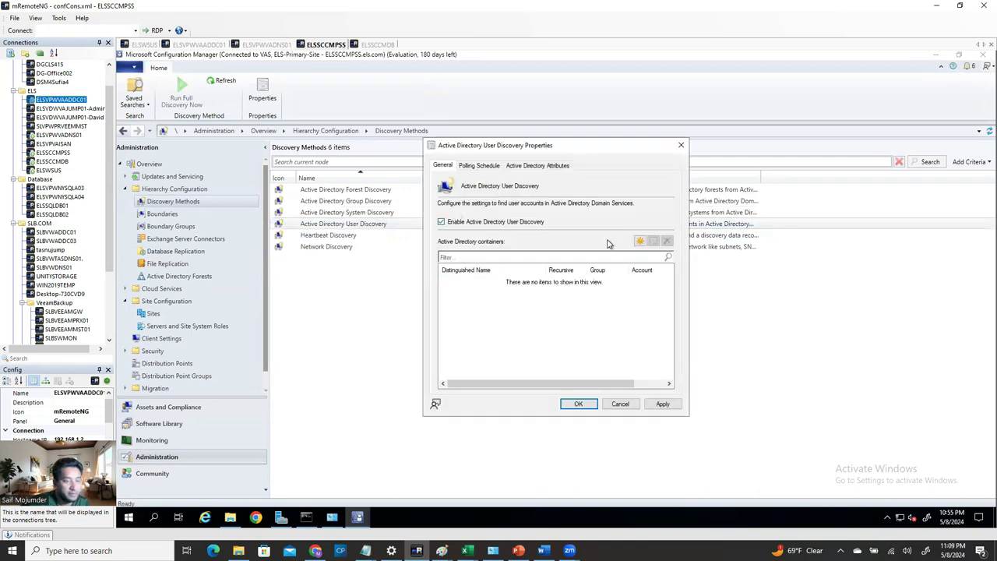
- Add the els domain's User-Accounts container on ELSVPWVAADDC01 to user discovery, using the site server's computer account
{"action": "left_click", "coordinate": [639, 241]}
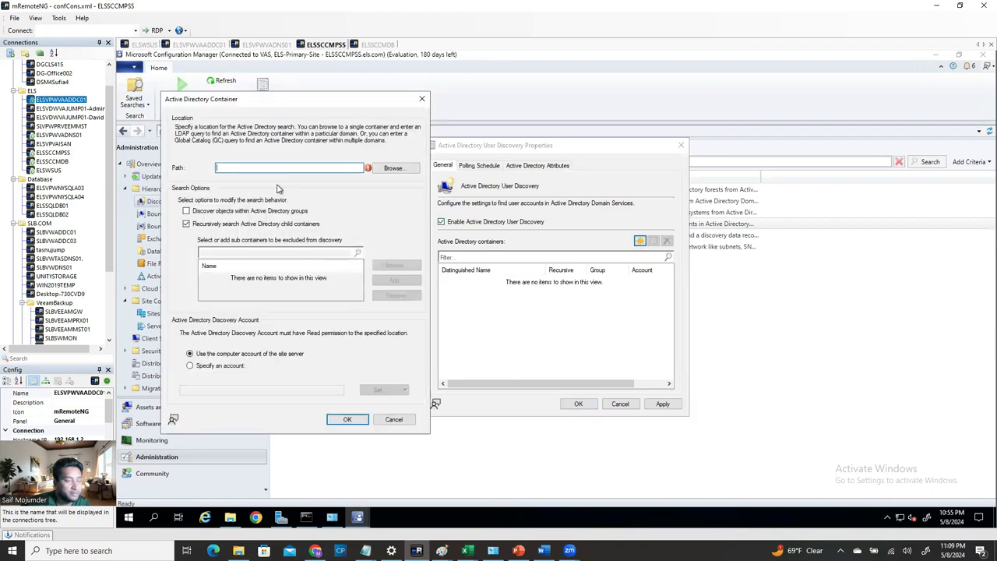
{"action": "type", "text": "ELSVPWVAADDC01"}
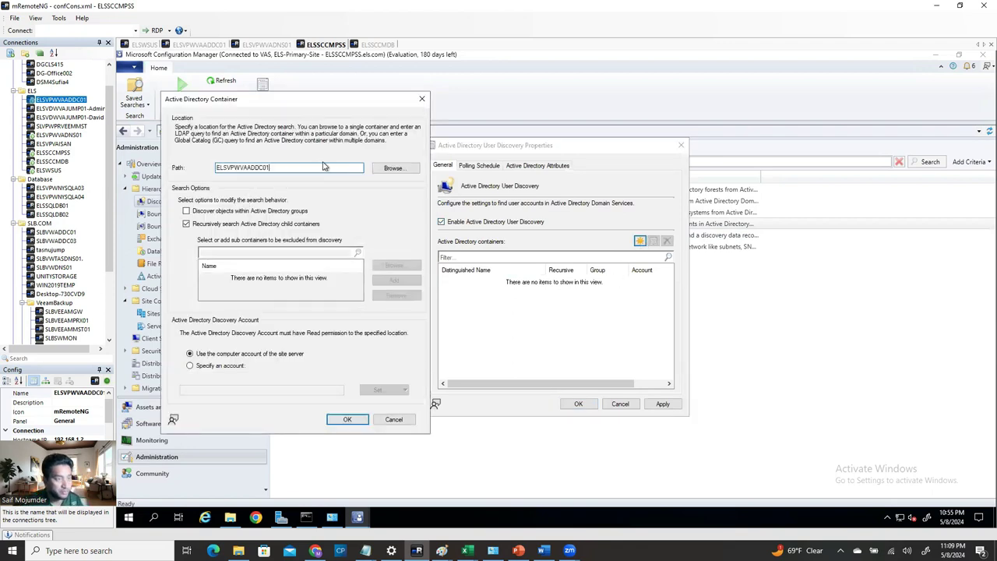
{"action": "left_click", "coordinate": [392, 169]}
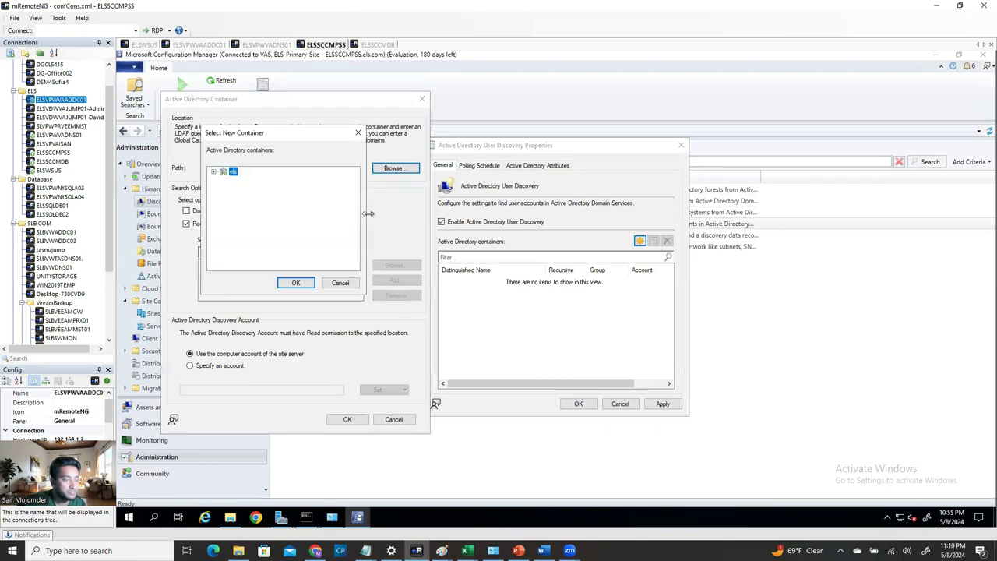
{"action": "left_click", "coordinate": [212, 172]}
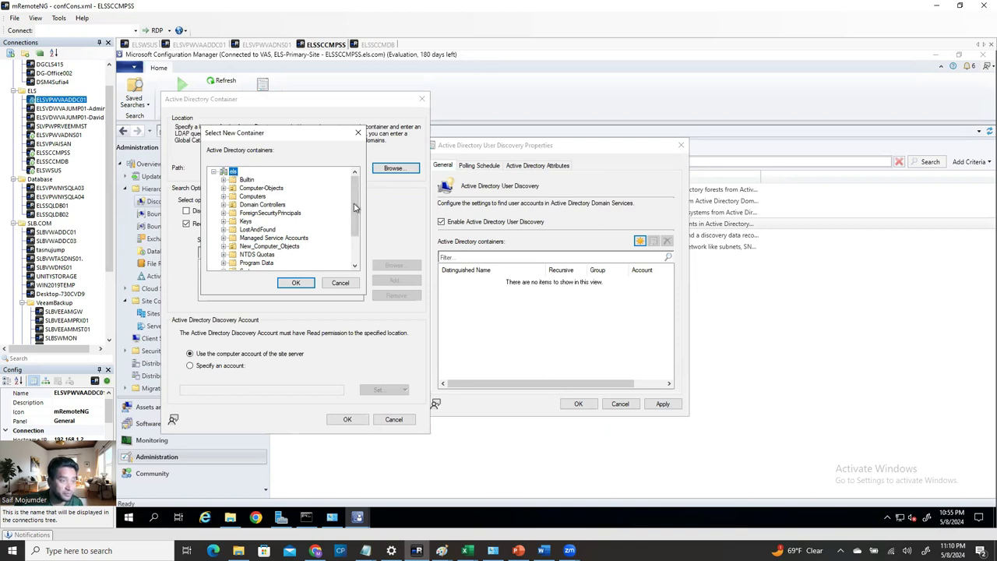
{"action": "left_click_drag", "start_coordinate": [355, 208], "coordinate": [352, 230]}
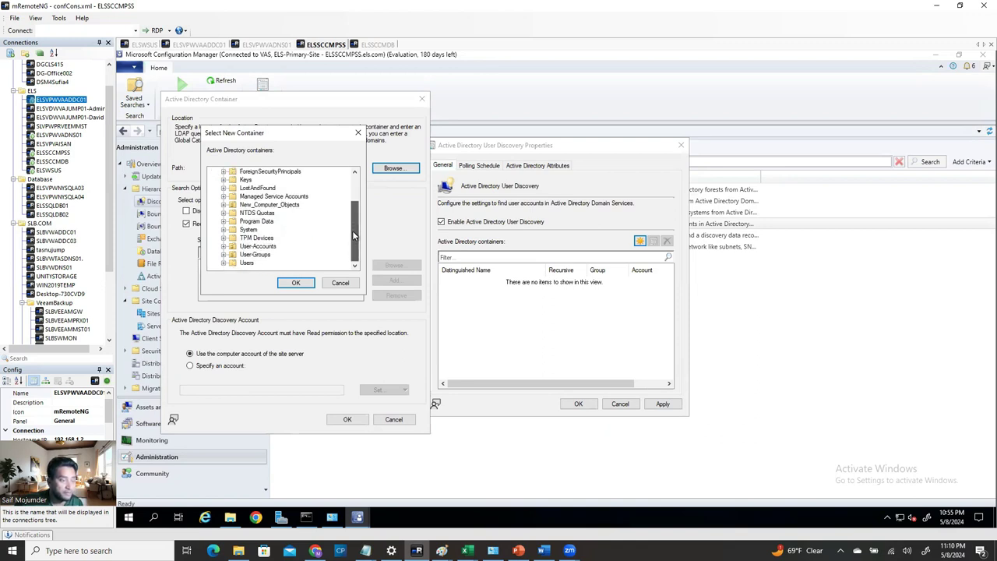
{"action": "left_click", "coordinate": [223, 247]}
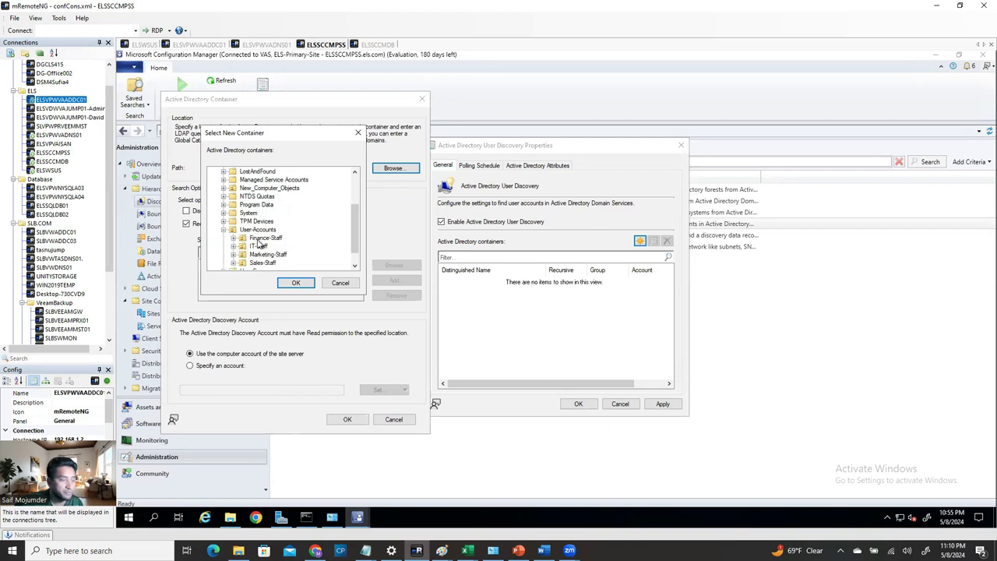
{"action": "left_click", "coordinate": [261, 230]}
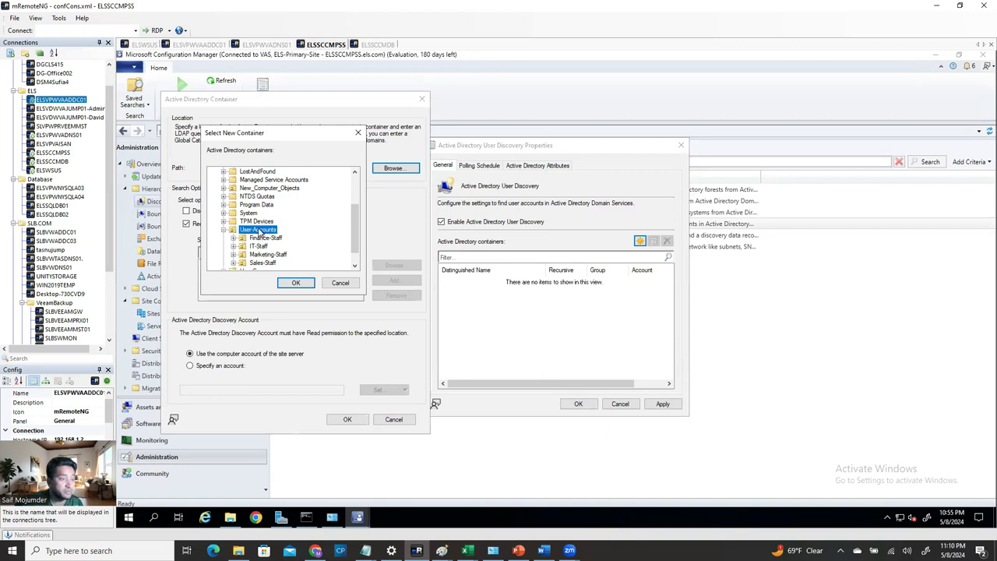
{"action": "left_click", "coordinate": [297, 283]}
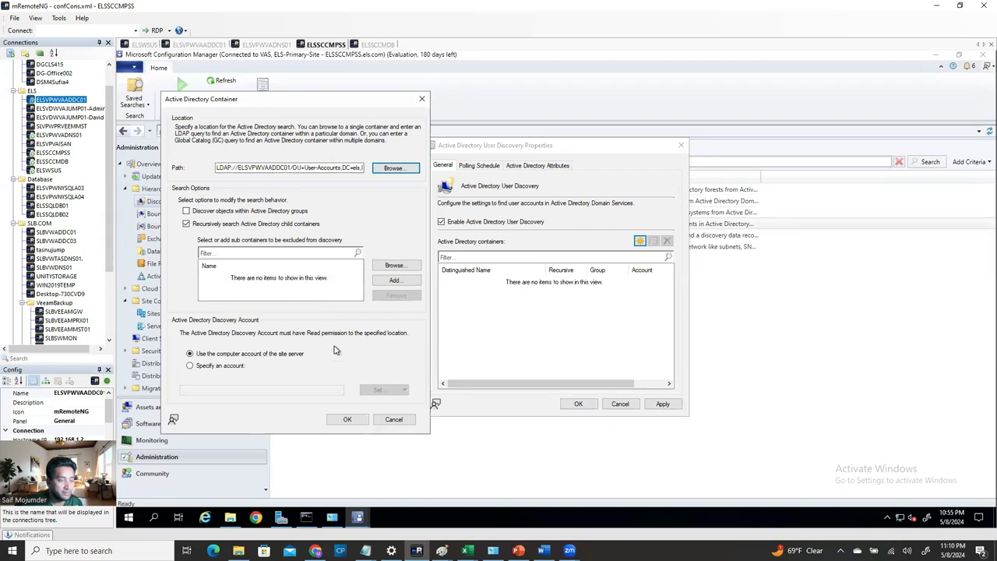
{"action": "left_click", "coordinate": [347, 419]}
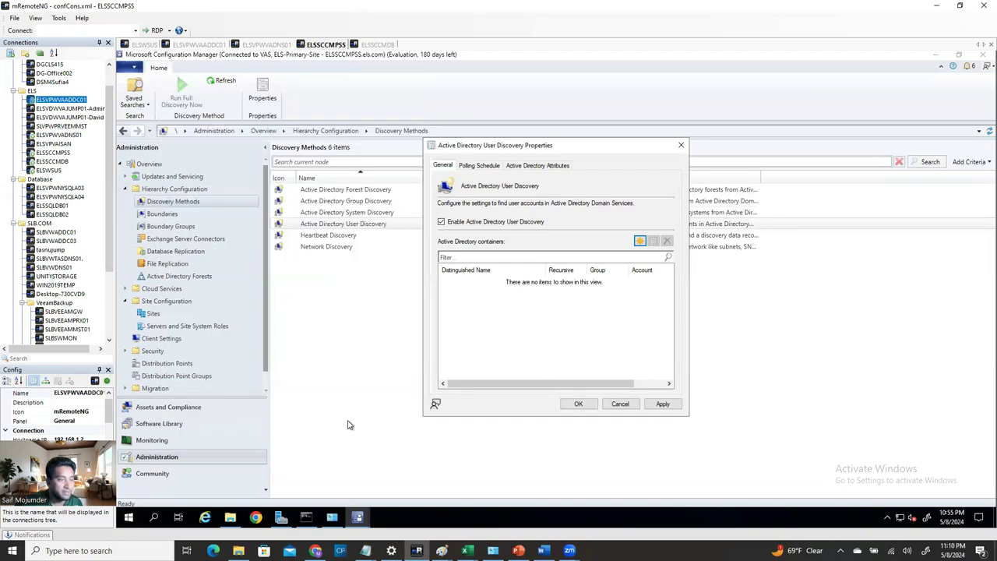
- Apply the Active Directory User Discovery settings and have full discovery run as soon as possible
{"action": "left_click", "coordinate": [661, 403]}
{"action": "left_click", "coordinate": [586, 322]}
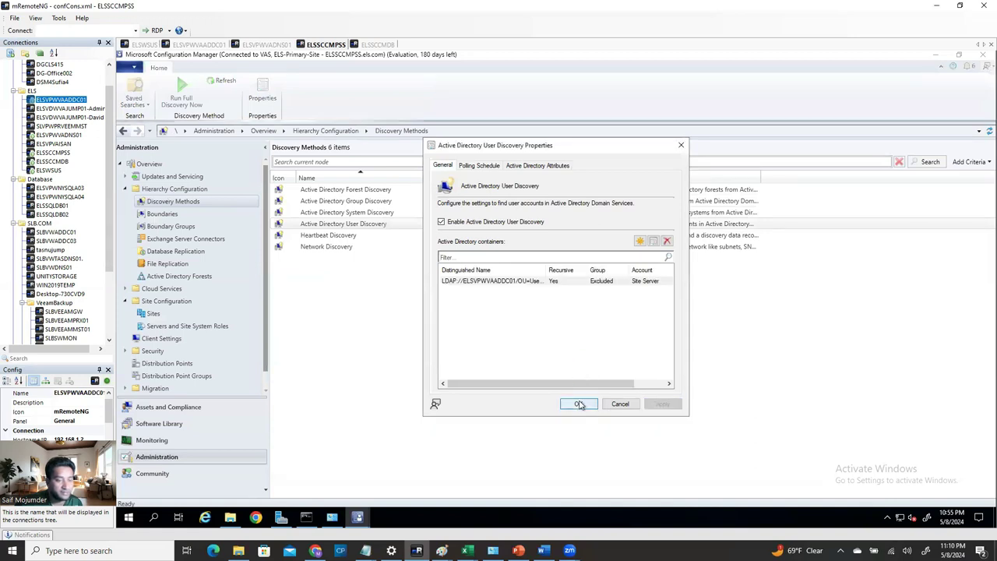
{"action": "left_click", "coordinate": [579, 403]}
{"action": "left_click", "coordinate": [440, 234]}
{"action": "left_click", "coordinate": [351, 248]}
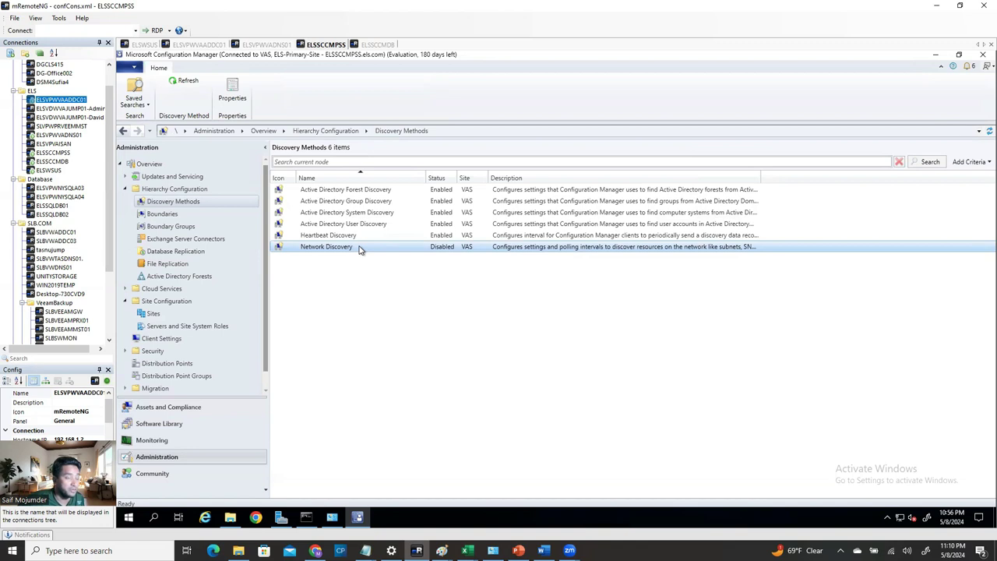
{"action": "left_click", "coordinate": [372, 295]}
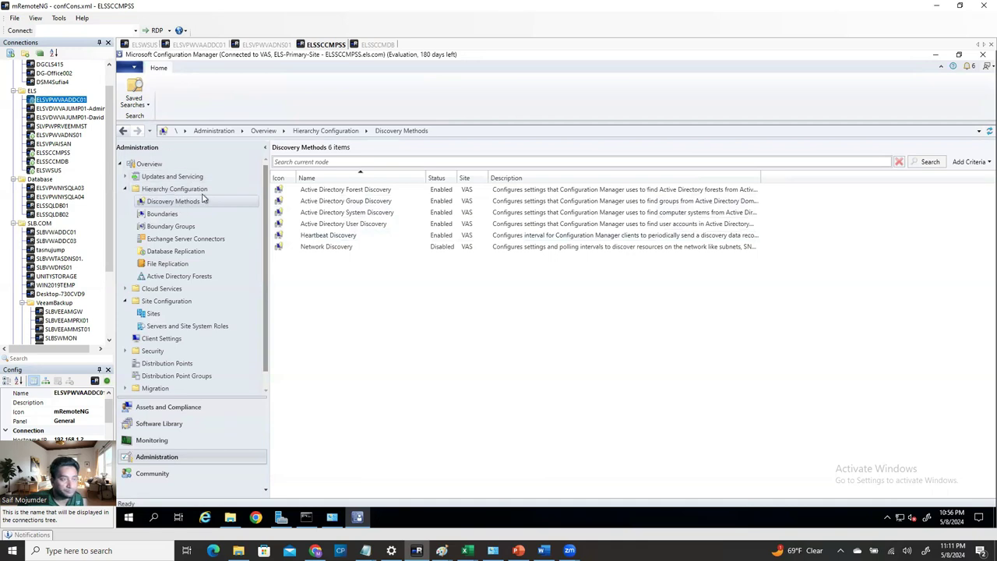
{"action": "left_click", "coordinate": [176, 190]}
{"action": "left_click", "coordinate": [173, 202]}
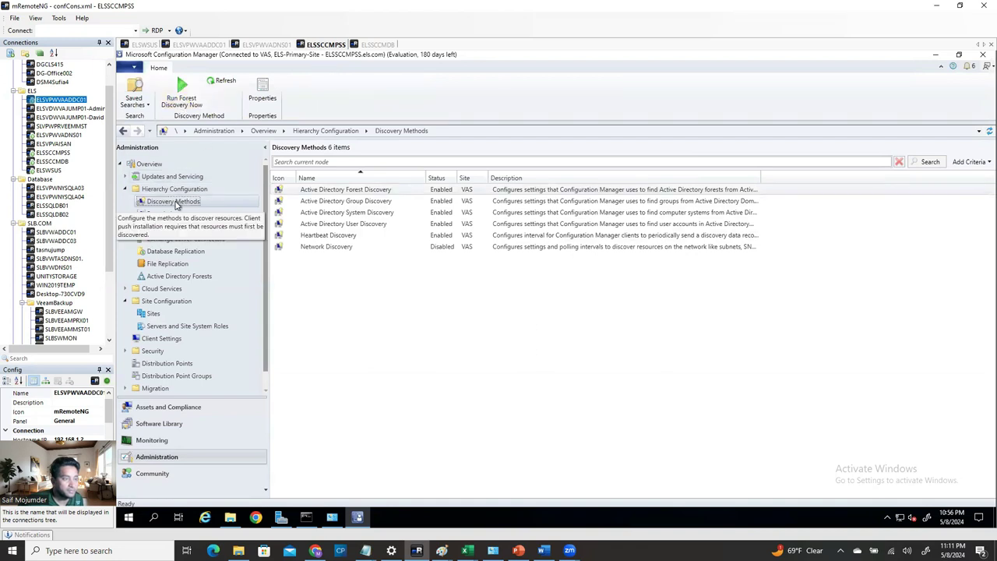
- Run Active Directory Forest Discovery and a full Active Directory Group Discovery as soon as possible
{"action": "left_click", "coordinate": [195, 92]}
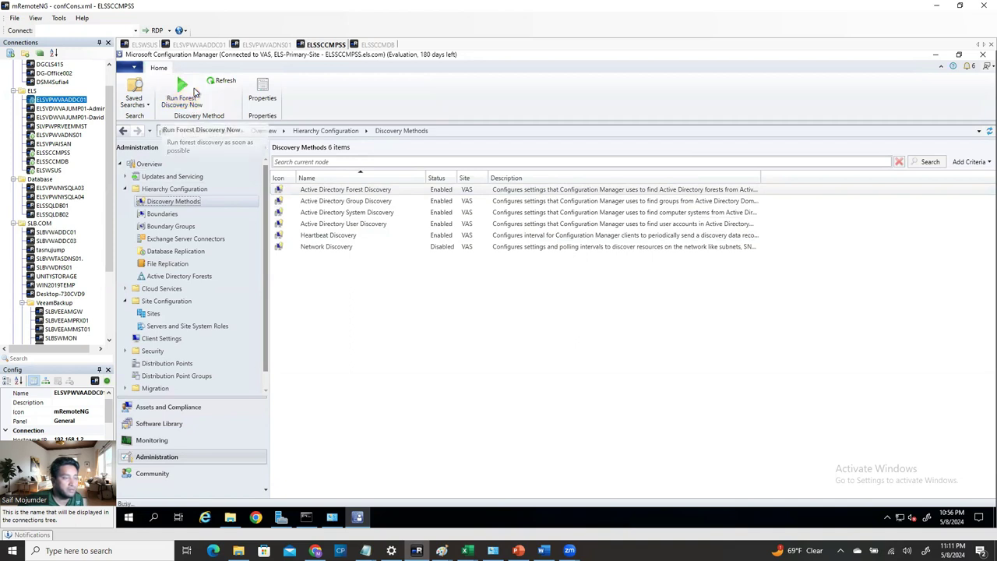
{"action": "left_click", "coordinate": [588, 322]}
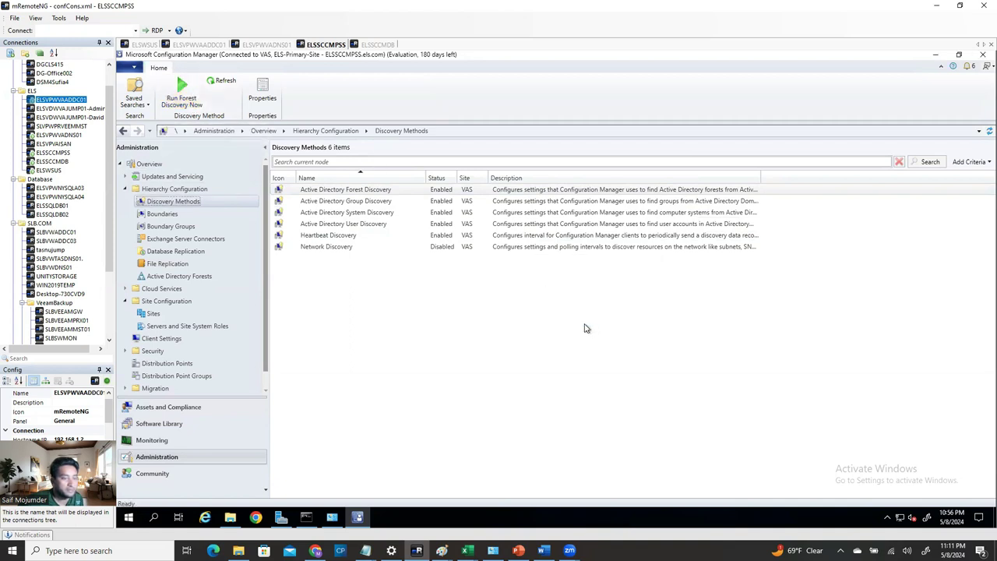
{"action": "left_click", "coordinate": [386, 202]}
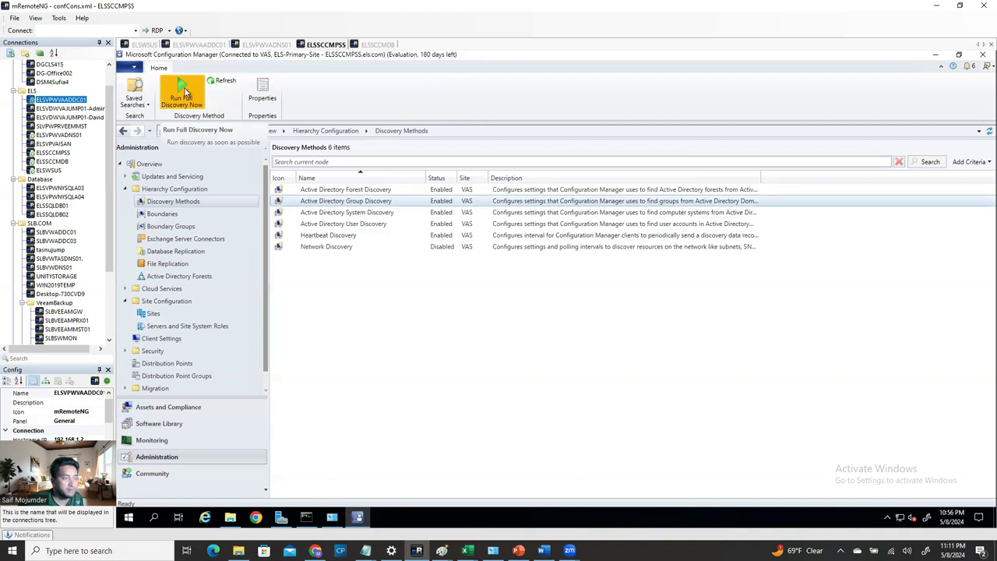
{"action": "left_click", "coordinate": [185, 92]}
{"action": "left_click", "coordinate": [577, 319]}
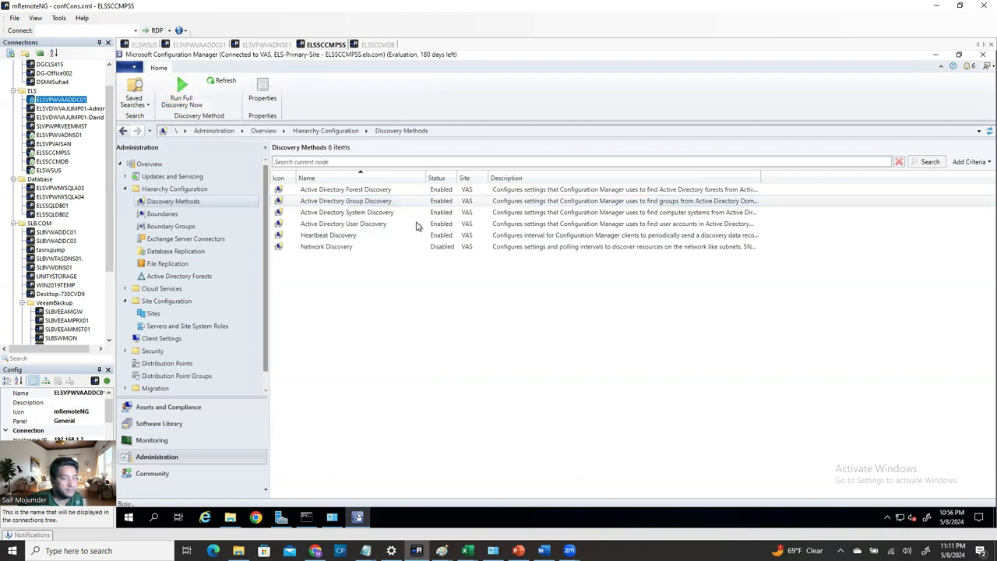
- Run full Active Directory System Discovery and Active Directory User Discovery as soon as possible
{"action": "left_click", "coordinate": [385, 213]}
{"action": "left_click", "coordinate": [192, 105]}
{"action": "left_click", "coordinate": [581, 321]}
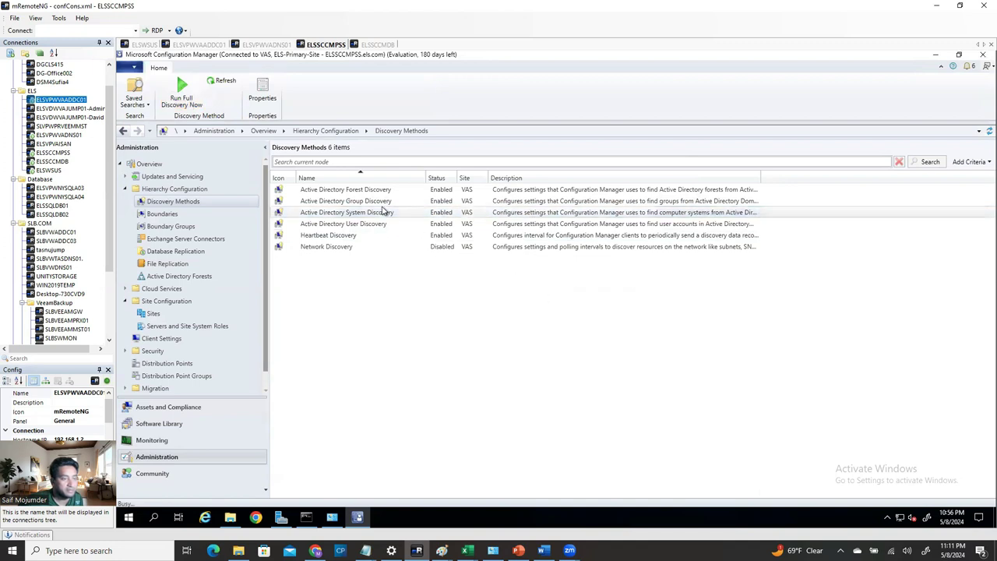
{"action": "left_click", "coordinate": [372, 223]}
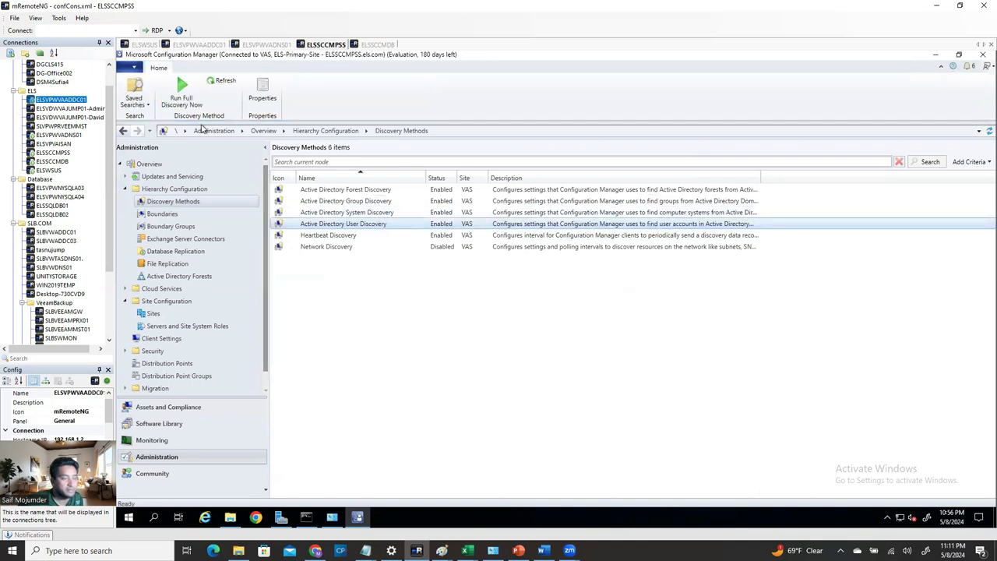
{"action": "left_click", "coordinate": [187, 100]}
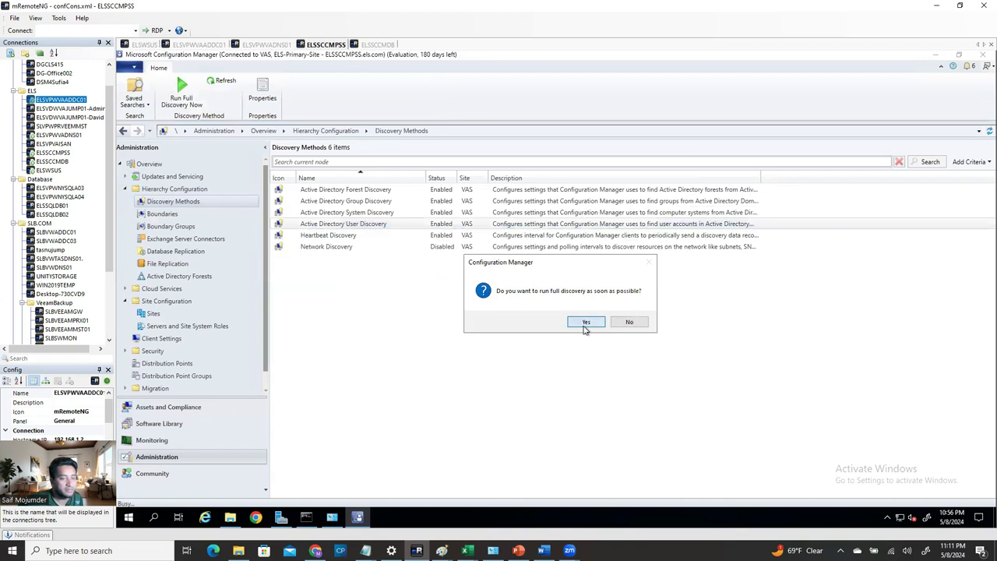
{"action": "left_click", "coordinate": [584, 324]}
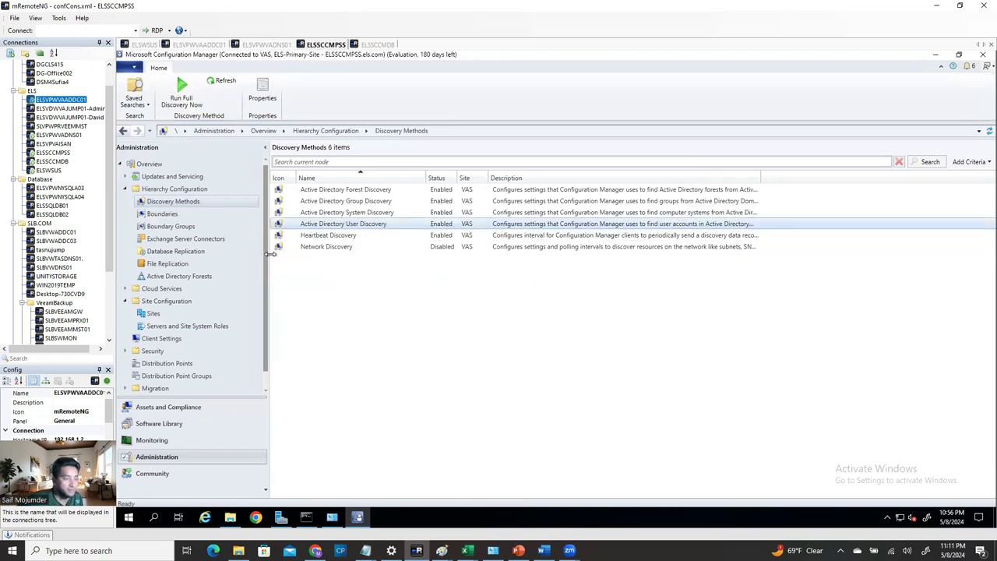
- Review the discovered users and devices in Assets and Compliance
{"action": "left_click", "coordinate": [183, 410]}
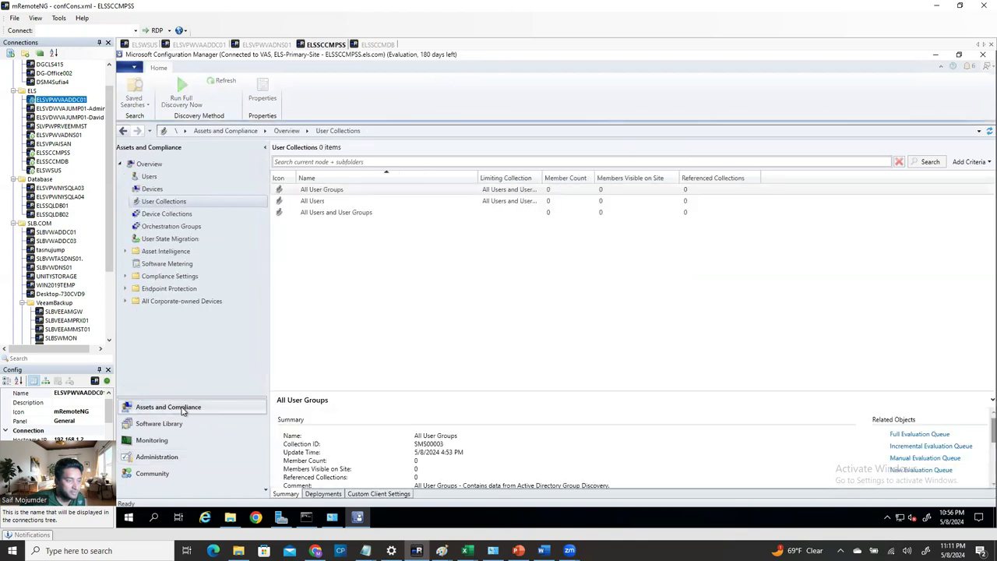
{"action": "left_click", "coordinate": [153, 178]}
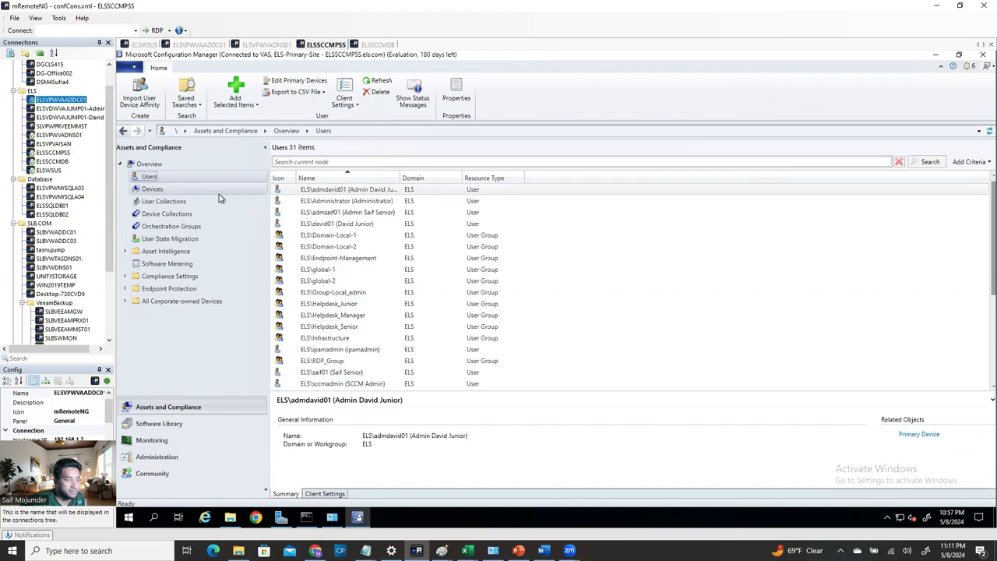
{"action": "left_click", "coordinate": [190, 189]}
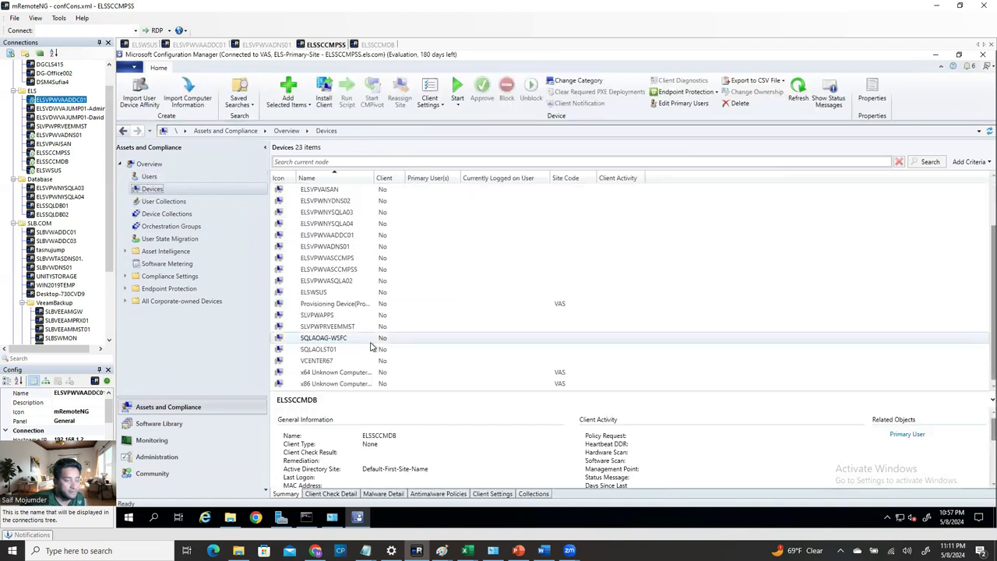
{"action": "scroll", "coordinate": [371, 343], "scroll_direction": "down", "scroll_amount": 3}
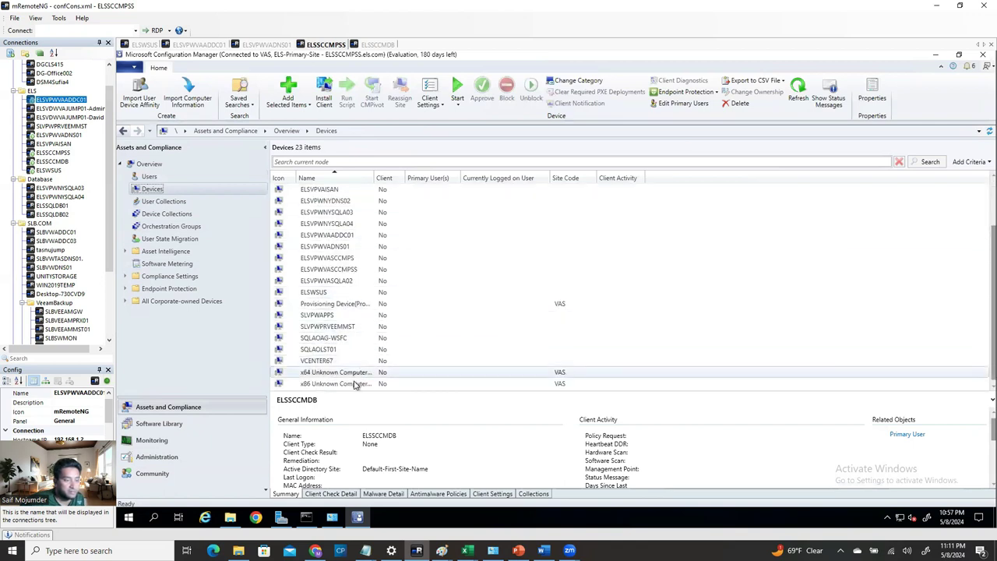
{"action": "scroll", "coordinate": [311, 312], "scroll_direction": "up", "scroll_amount": 3}
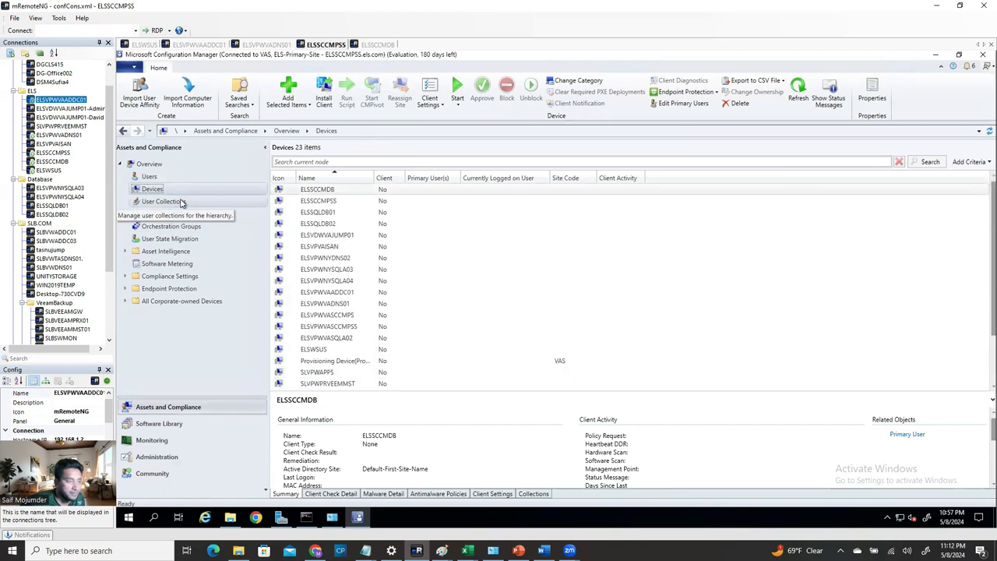
- Check the user collections and device collections, including the All Systems collection's membership
{"action": "left_click", "coordinate": [164, 202]}
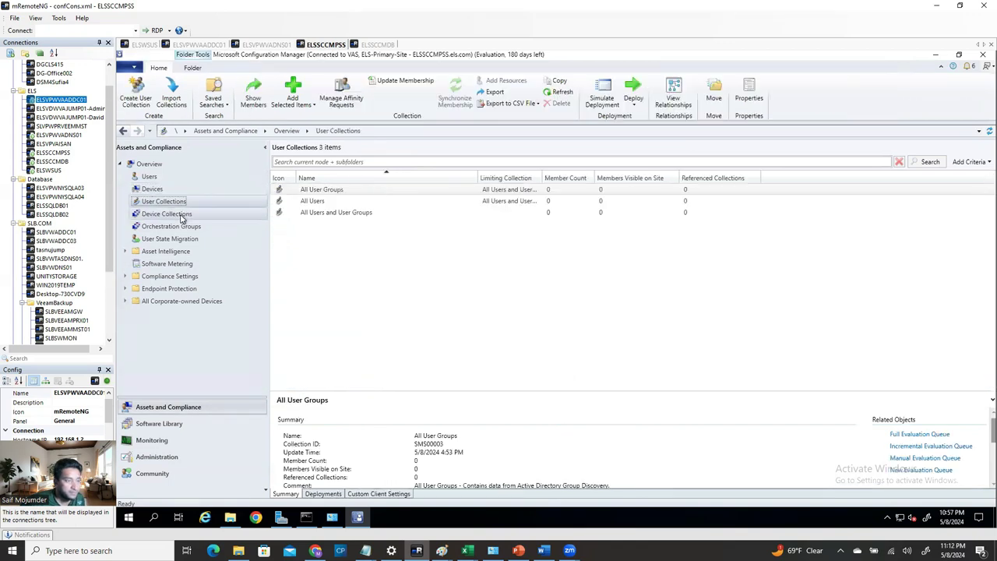
{"action": "left_click", "coordinate": [180, 216]}
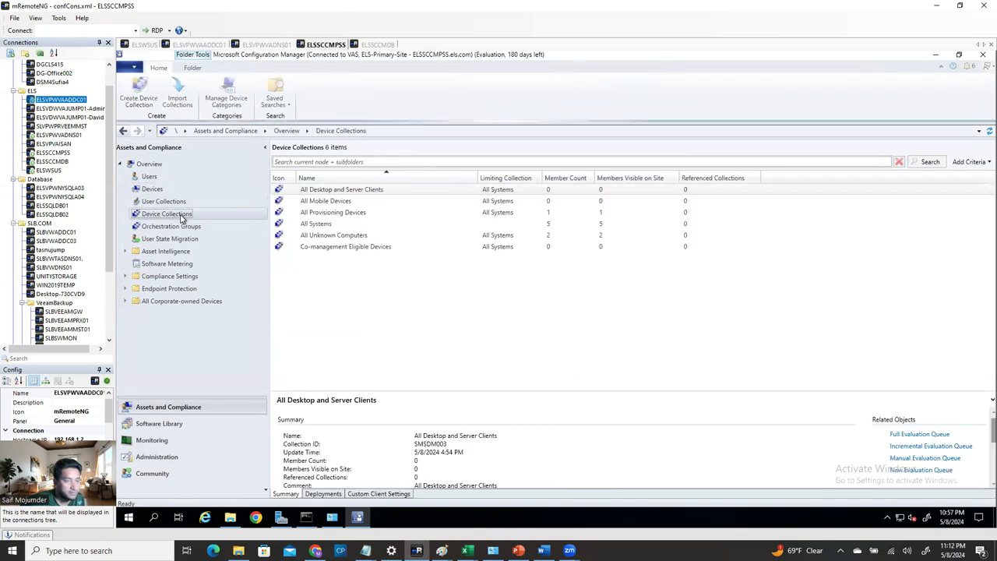
{"action": "left_click", "coordinate": [311, 225]}
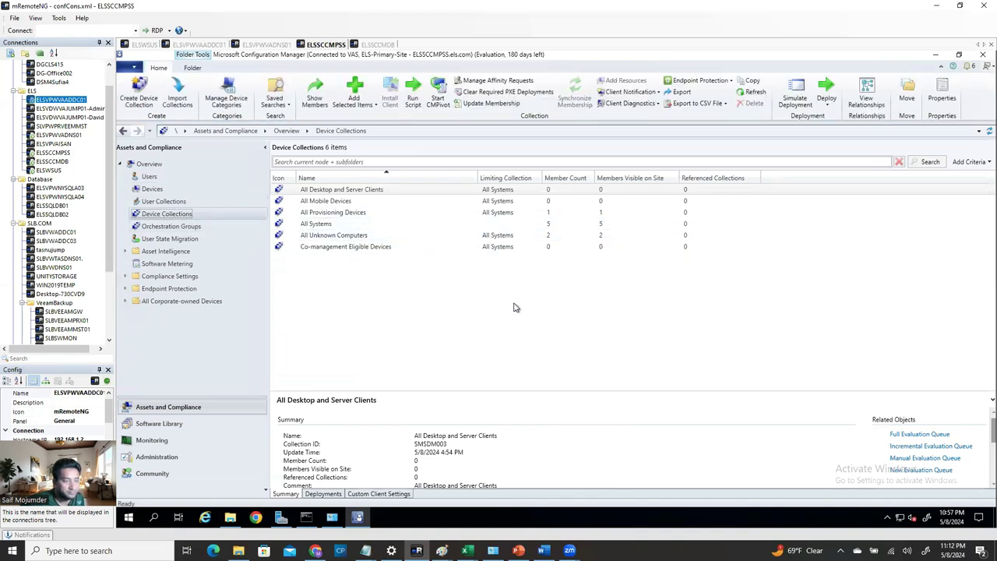
{"action": "left_click", "coordinate": [315, 227]}
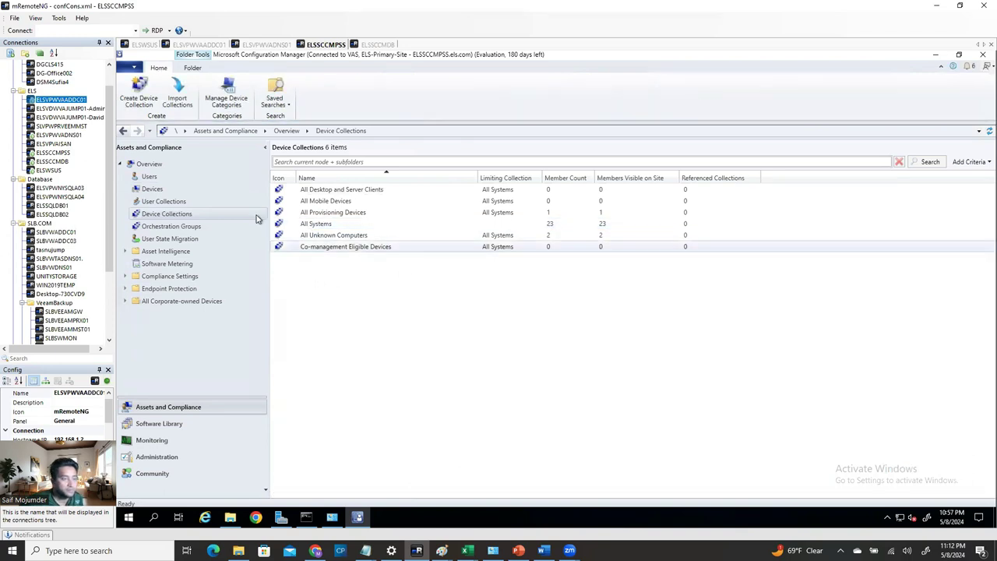
{"action": "right_click", "coordinate": [385, 308]}
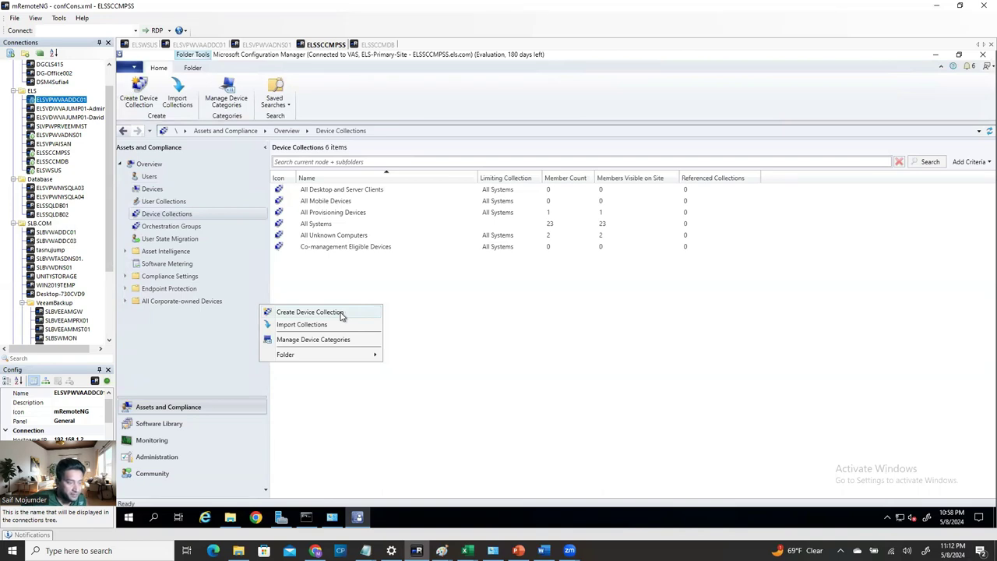
{"action": "left_click", "coordinate": [520, 297]}
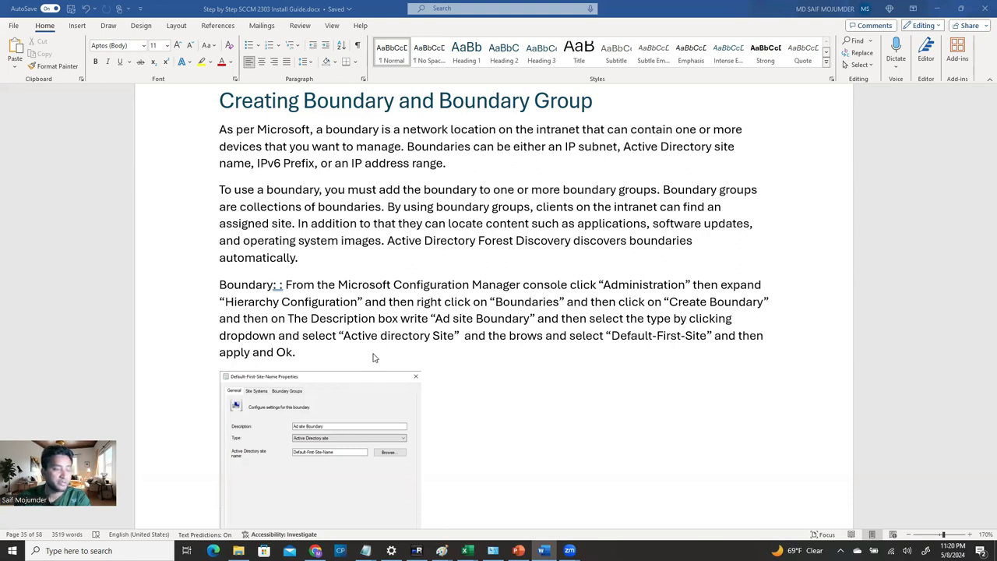
- Switch from the Word guide to the Configuration Manager session and start creating a new boundary under Hierarchy Configuration
{"action": "left_click", "coordinate": [416, 549]}
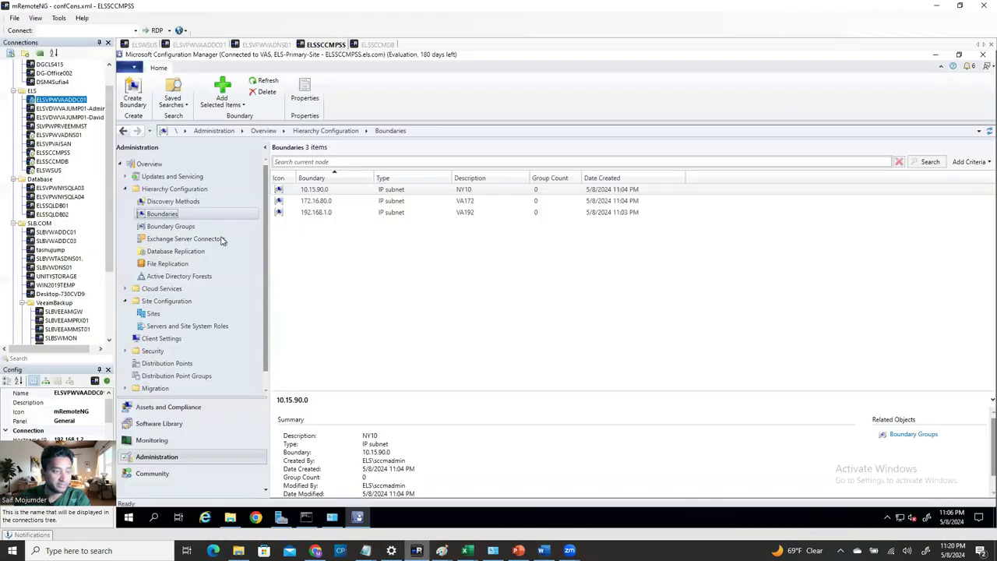
{"action": "left_click", "coordinate": [174, 216]}
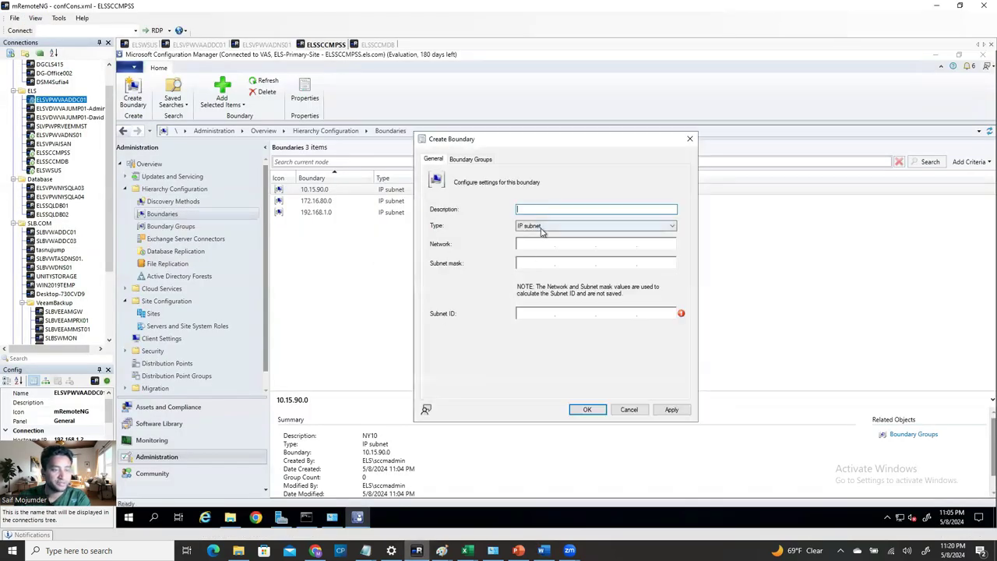
- Examine the settings of the Active Directory site, IP address range, VPN and IPv6 prefix boundary types, and return the type to IP subnet
{"action": "left_click", "coordinate": [585, 227]}
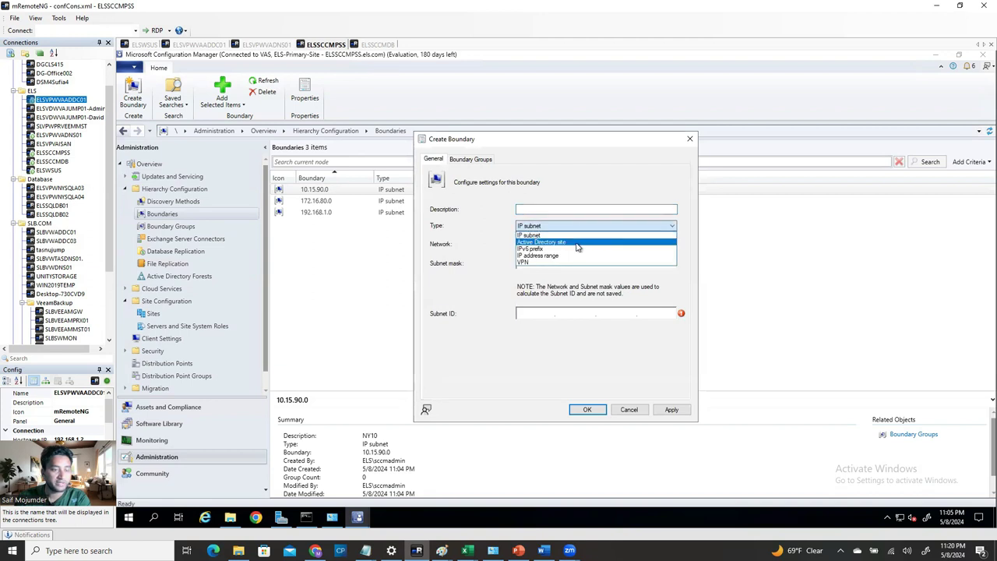
{"action": "left_click", "coordinate": [578, 242]}
{"action": "left_click", "coordinate": [578, 227]}
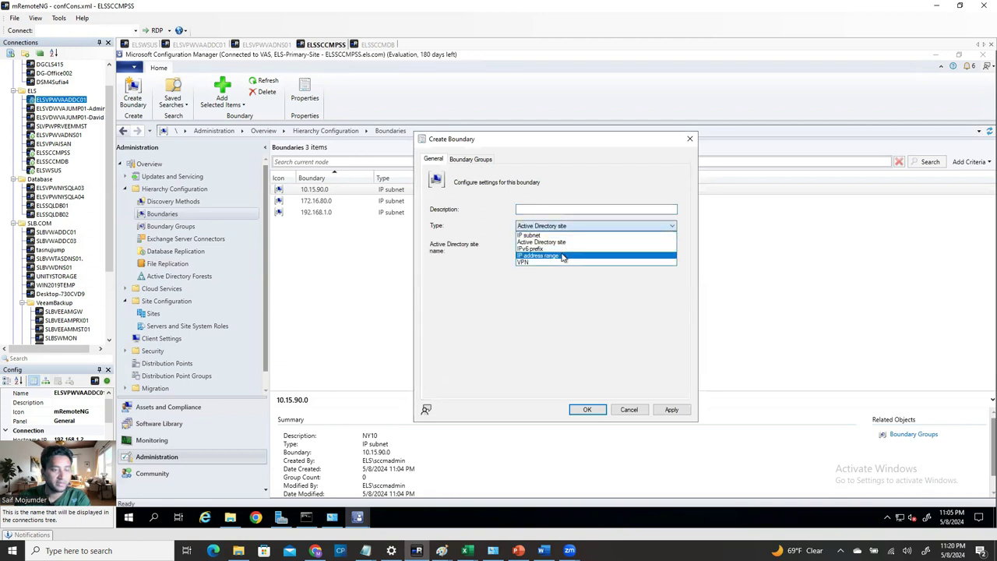
{"action": "key", "text": "Escape"}
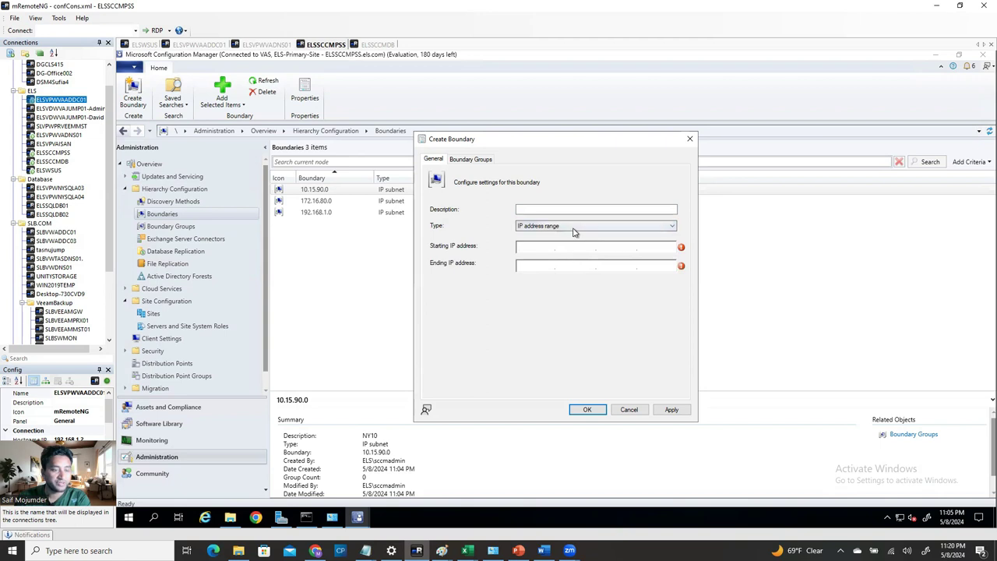
{"action": "left_click", "coordinate": [572, 228]}
{"action": "left_click", "coordinate": [565, 264]}
{"action": "left_click", "coordinate": [576, 227]}
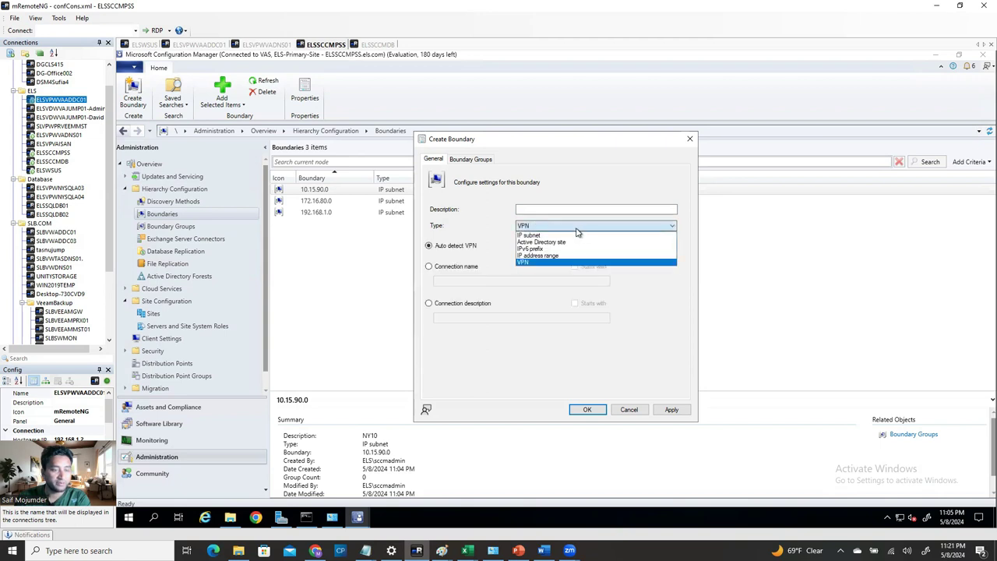
{"action": "left_click", "coordinate": [575, 249]}
{"action": "left_click", "coordinate": [572, 225]}
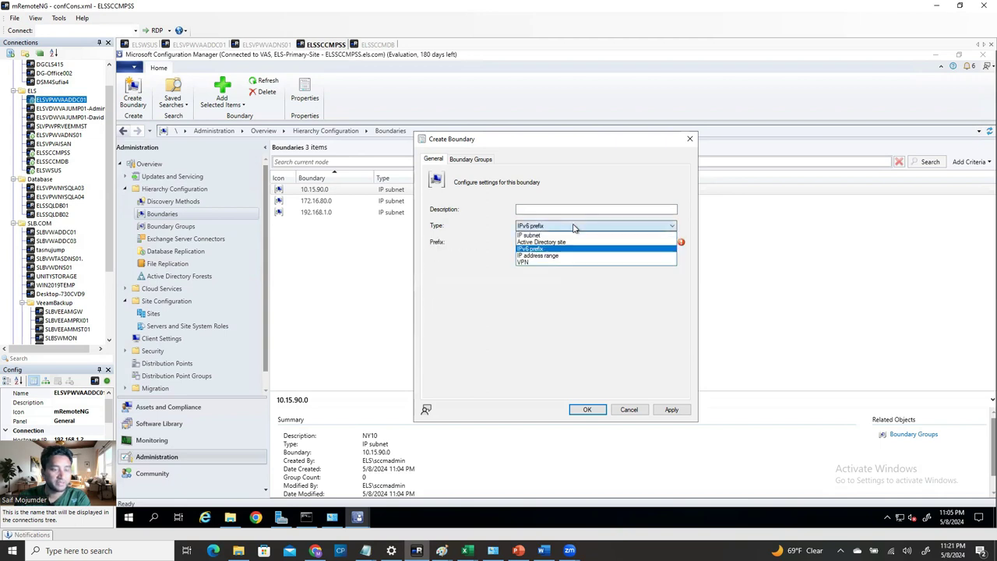
{"action": "left_click", "coordinate": [571, 234]}
{"action": "left_click", "coordinate": [533, 209]}
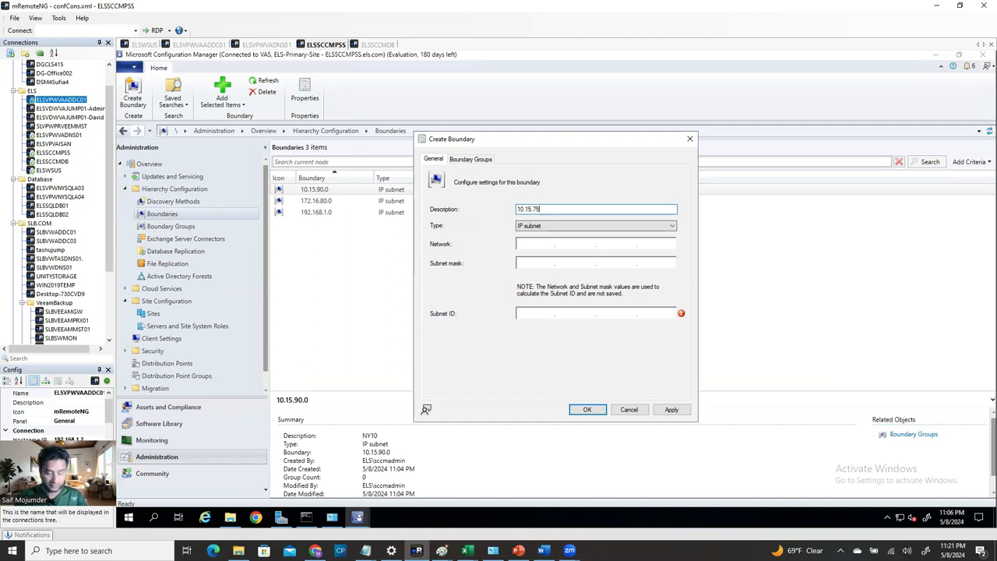
{"action": "key", "text": "BackSpace"}
{"action": "key", "text": "BackSpace"}
{"action": "key", "text": "BackSpace"}
{"action": "key", "text": "BackSpace"}
{"action": "key", "text": "BackSpace"}
{"action": "key", "text": "BackSpace"}
{"action": "key", "text": "BackSpace"}
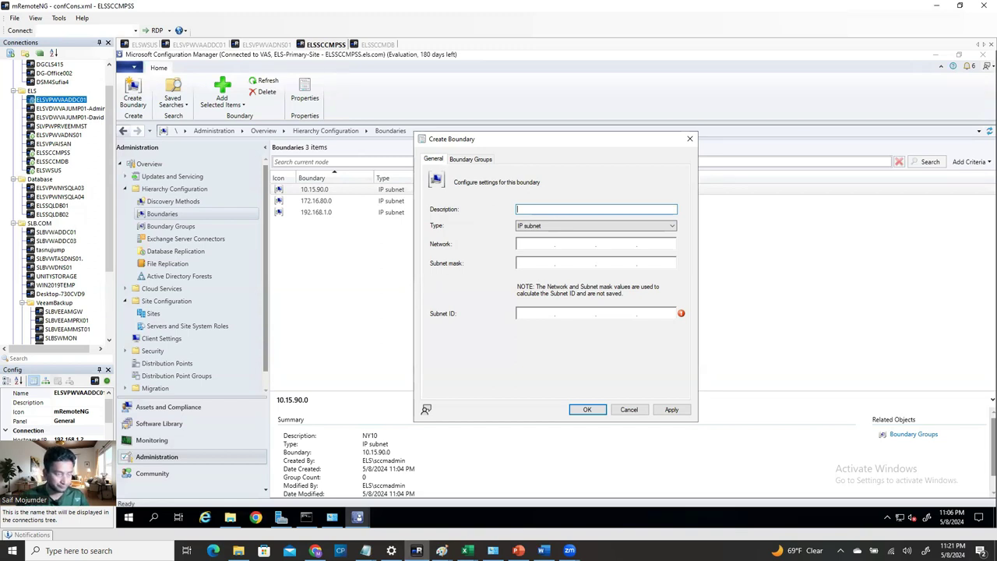
- Describe the new IP subnet boundary as VA45 with network 172.16.45.0 and subnet mask 255.255.255.0, and check its boundary group assignments
{"action": "left_click_drag", "start_coordinate": [515, 139], "coordinate": [611, 160]}
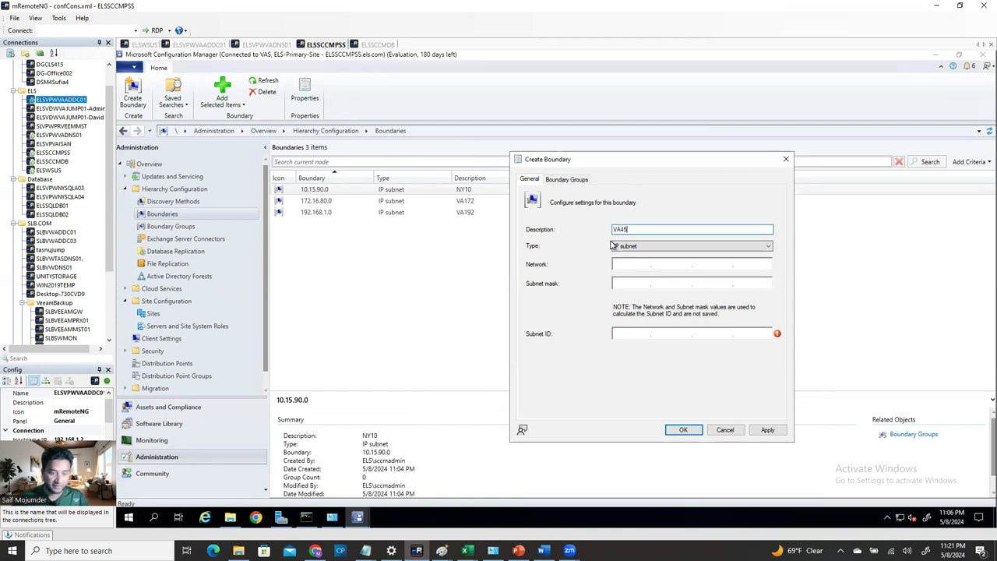
{"action": "left_click", "coordinate": [637, 264]}
{"action": "type", "text": "172.16.45.0"}
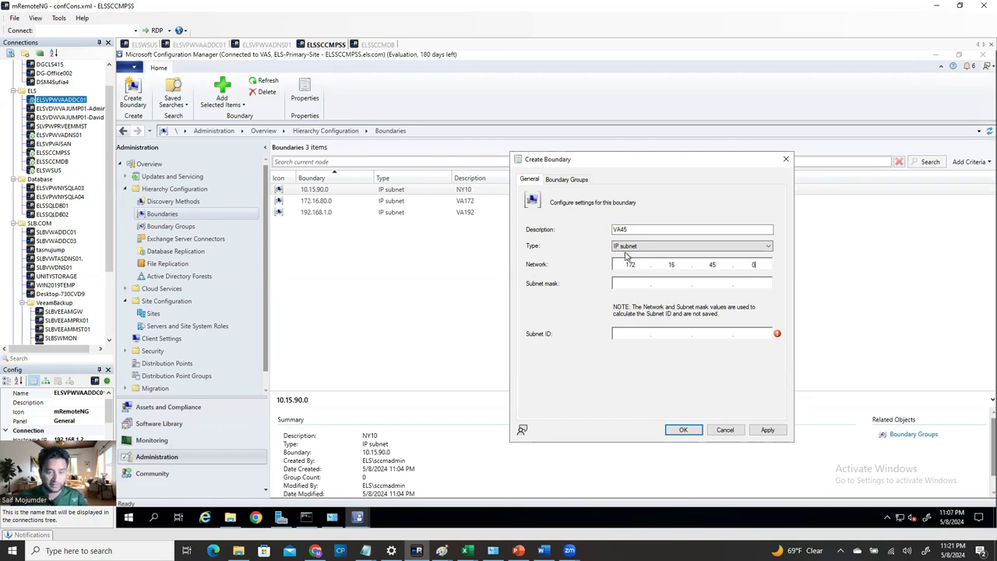
{"action": "left_click", "coordinate": [637, 283]}
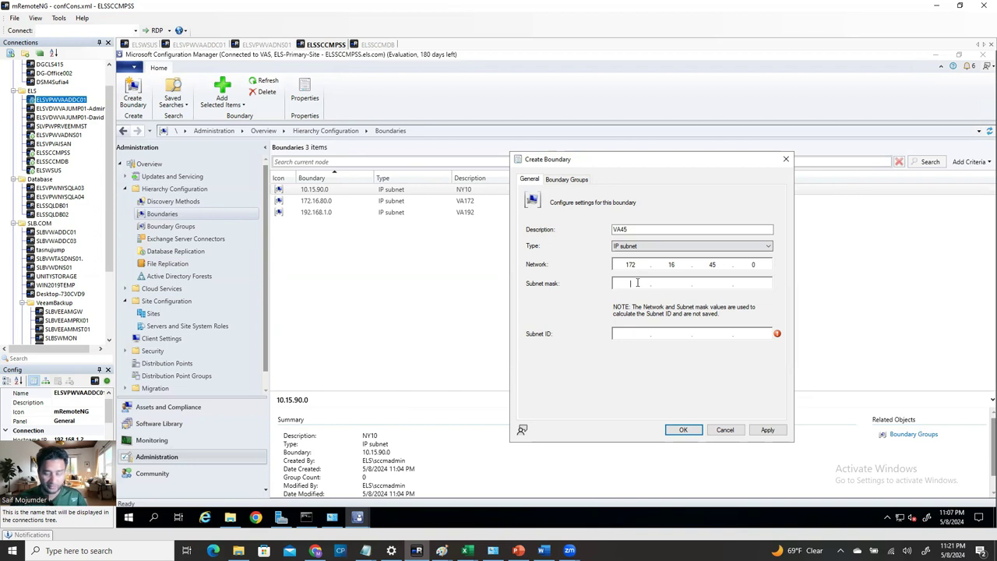
{"action": "type", "text": "255."}
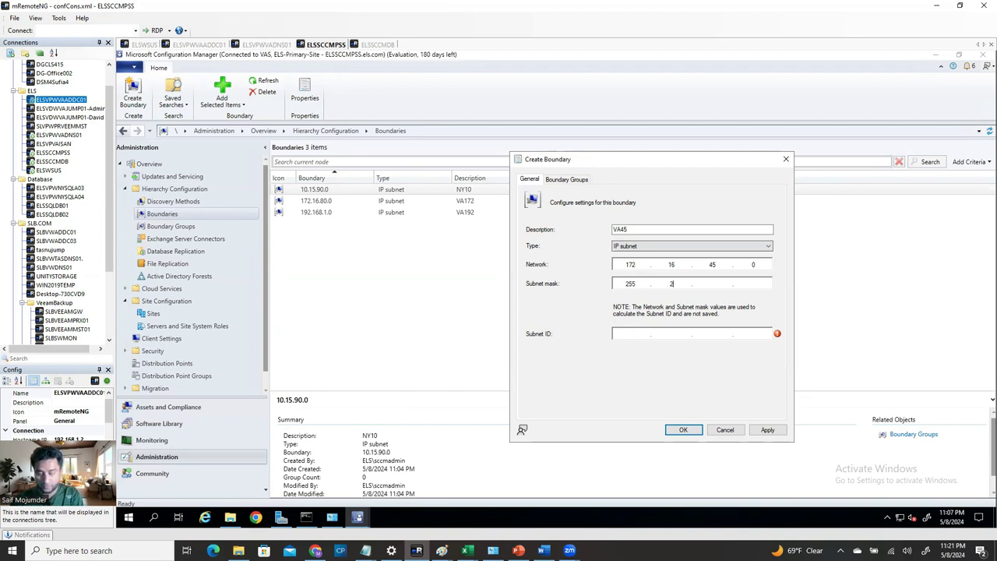
{"action": "type", "text": "255.255.0"}
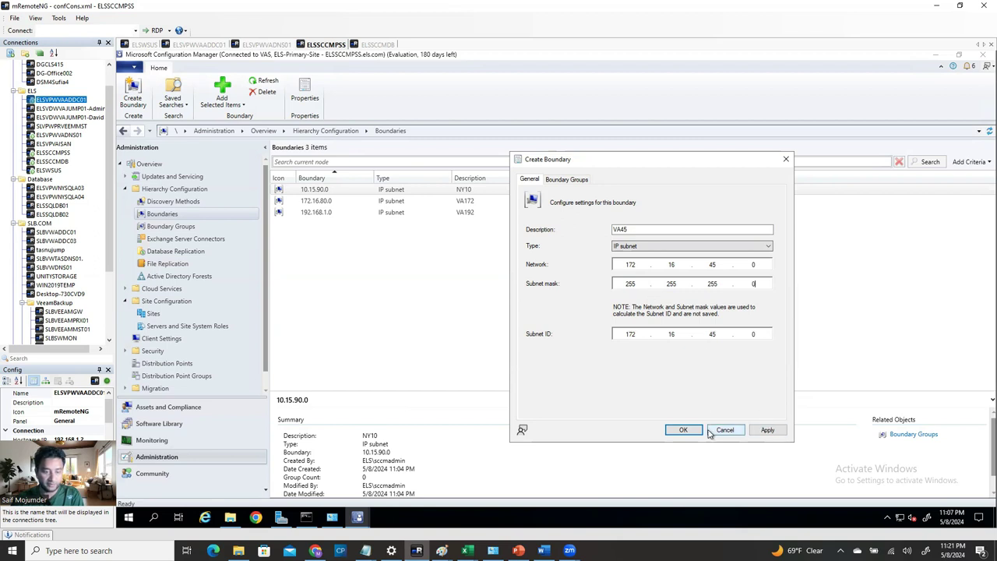
{"action": "left_click", "coordinate": [580, 182]}
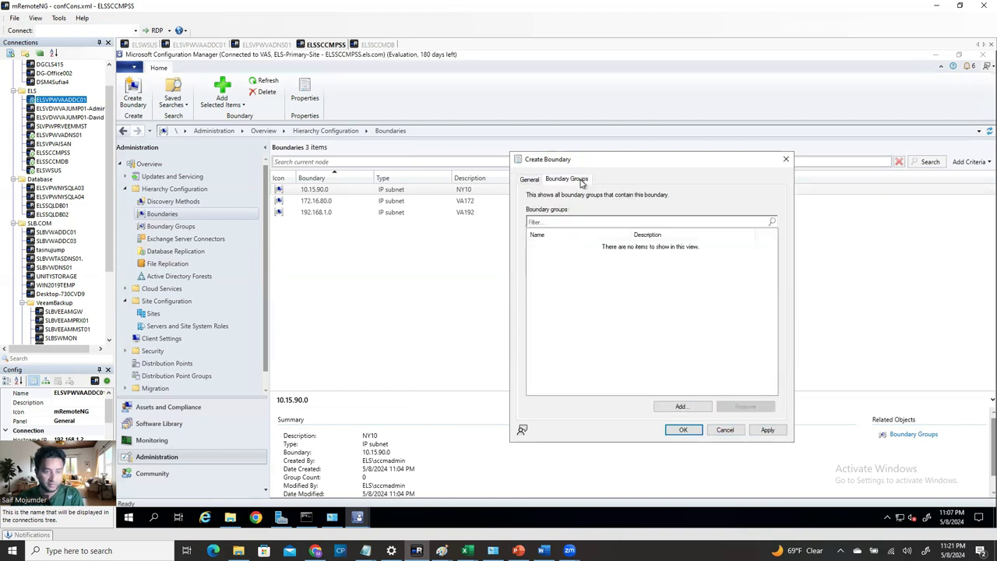
{"action": "left_click", "coordinate": [540, 184]}
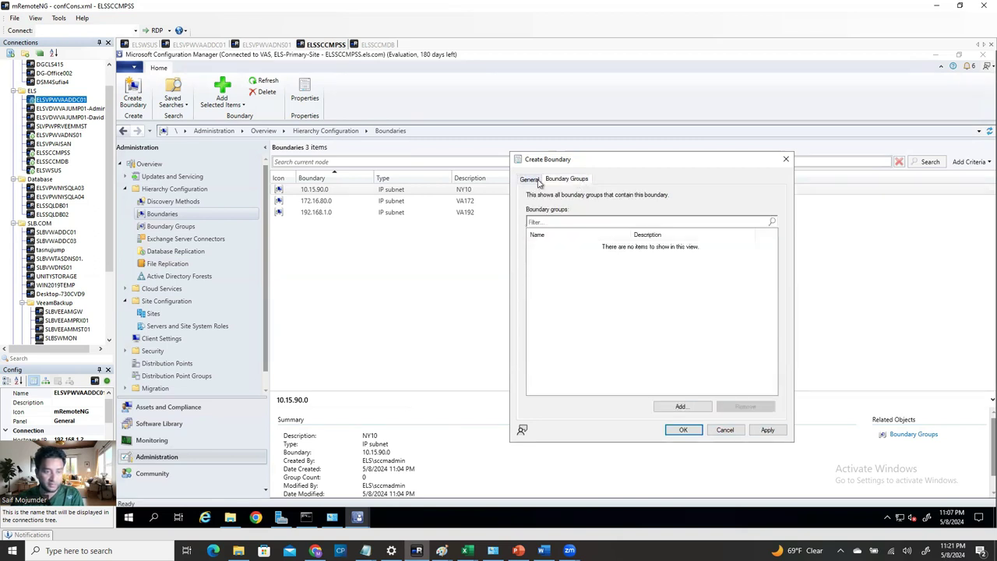
{"action": "left_click", "coordinate": [728, 431]}
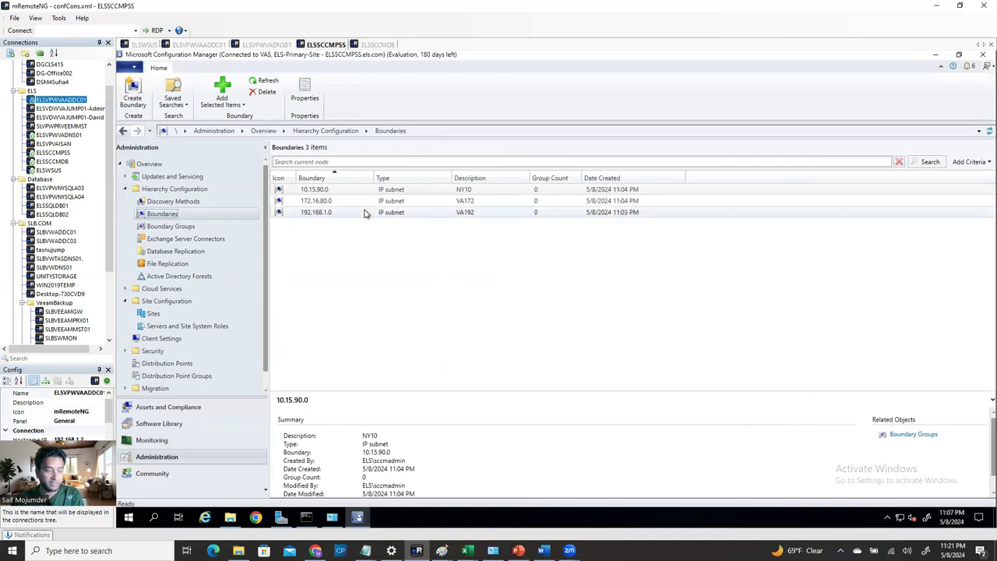
{"action": "left_click", "coordinate": [330, 195]}
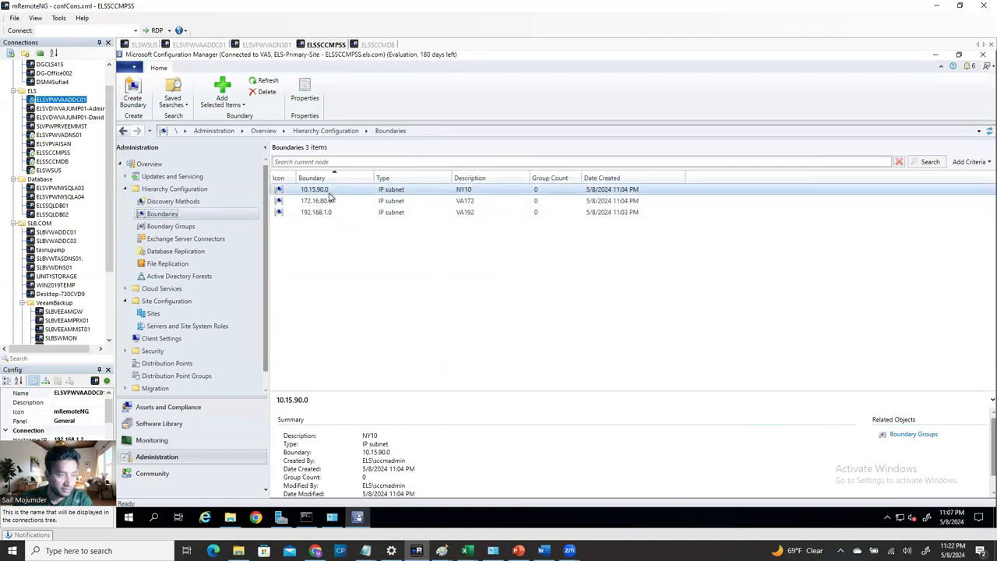
{"action": "left_click", "coordinate": [187, 228]}
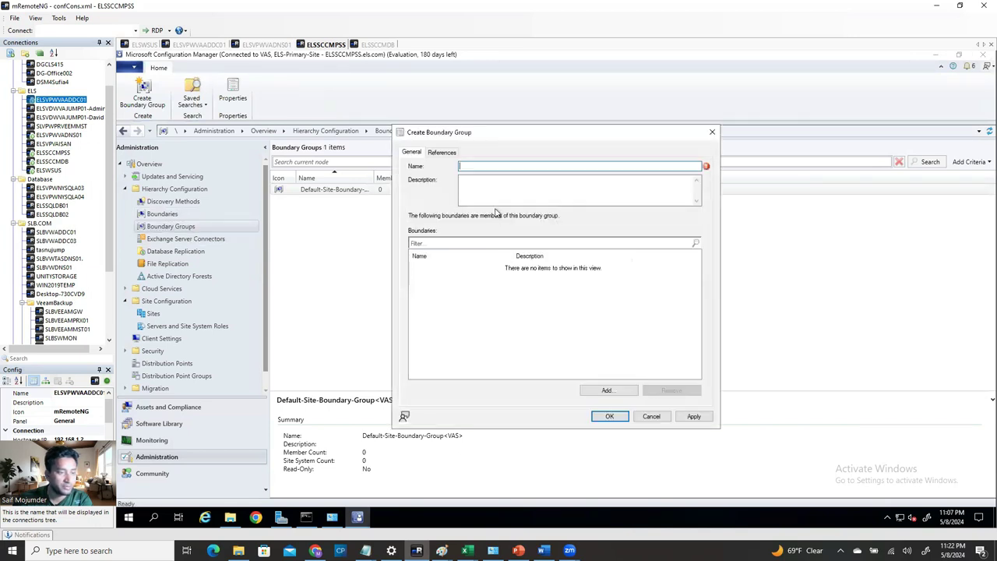
{"action": "type", "text": "IP Subnet Group"}
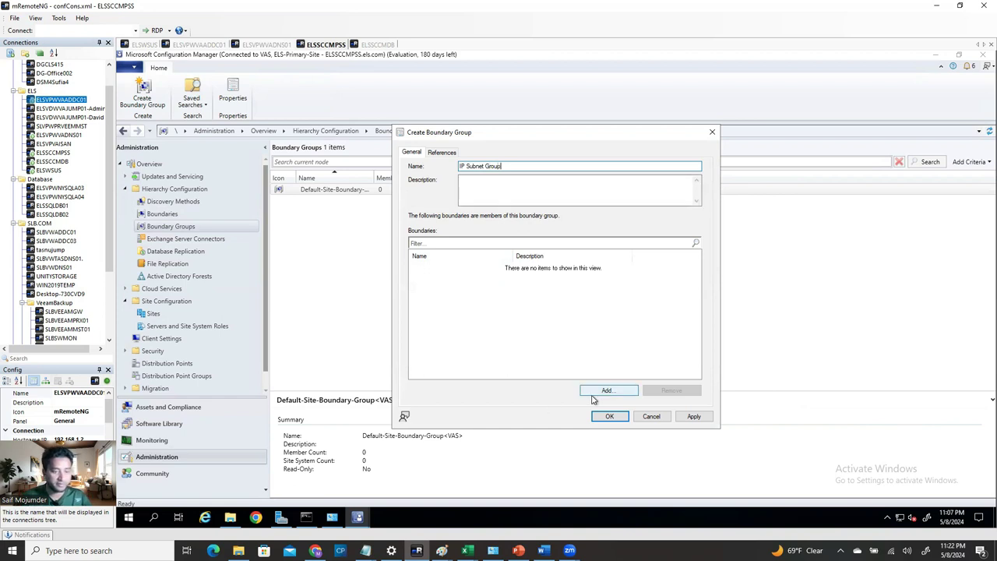
{"action": "left_click", "coordinate": [606, 391]}
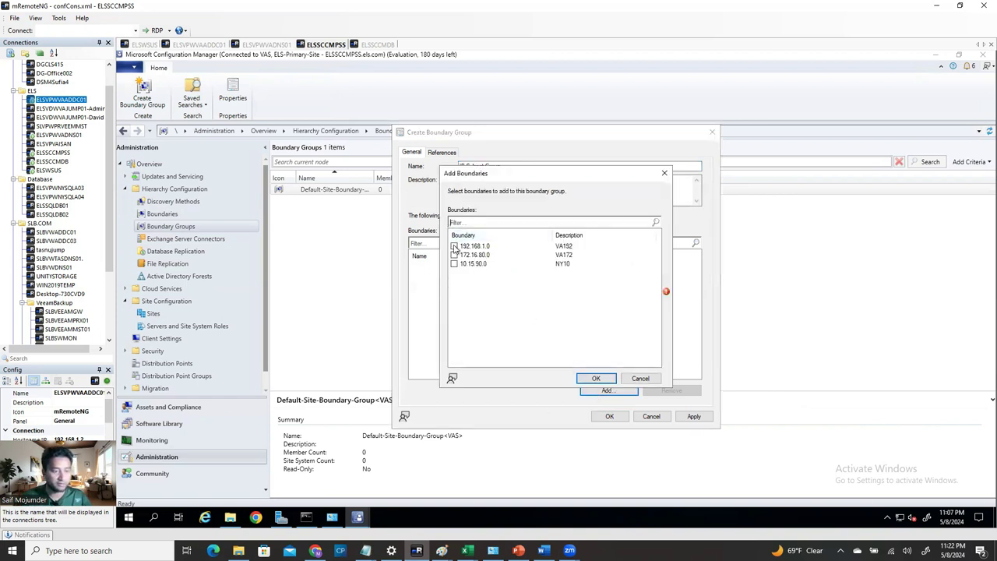
{"action": "left_click", "coordinate": [454, 246]}
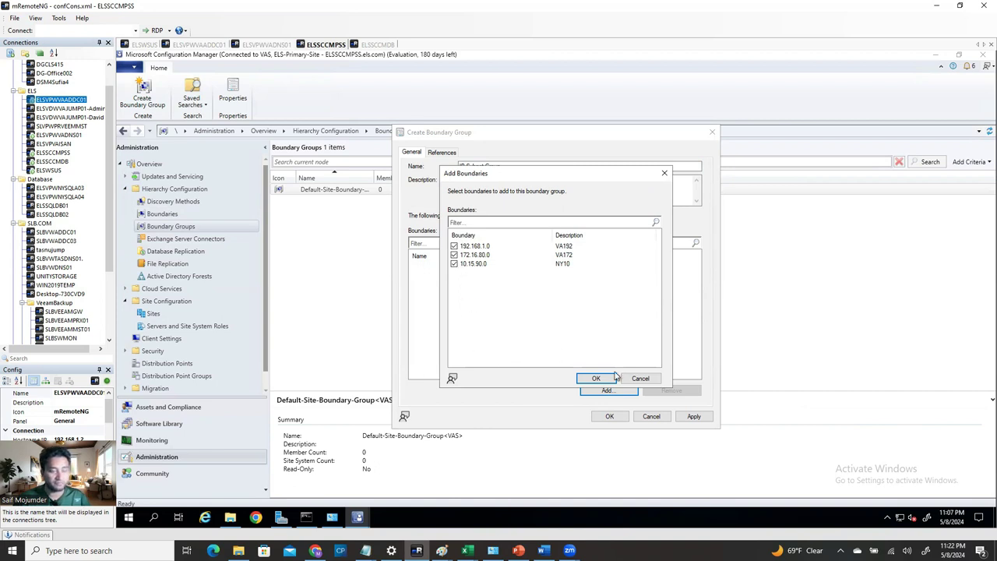
{"action": "left_click", "coordinate": [664, 173]}
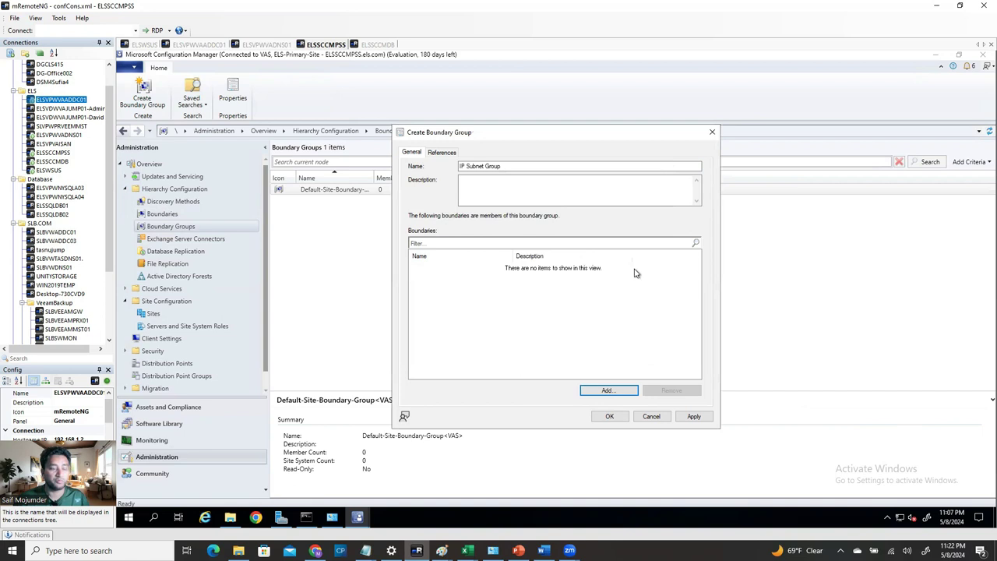
{"action": "left_click", "coordinate": [651, 416]}
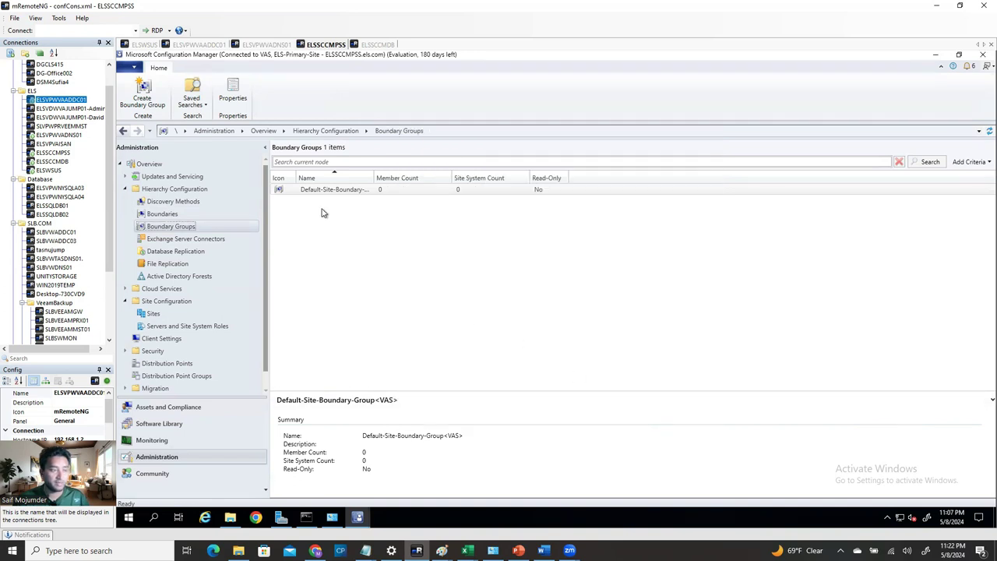
- Delete the three IP subnet boundaries 192.168.1.0, 172.16.80.0 and 10.15.90.0
{"action": "left_click", "coordinate": [177, 215]}
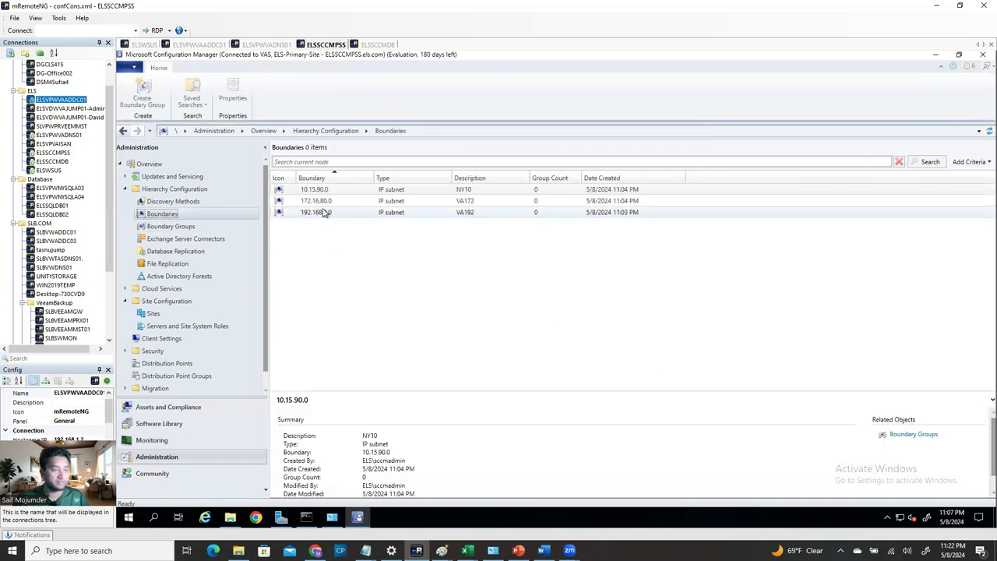
{"action": "right_click", "coordinate": [321, 212]}
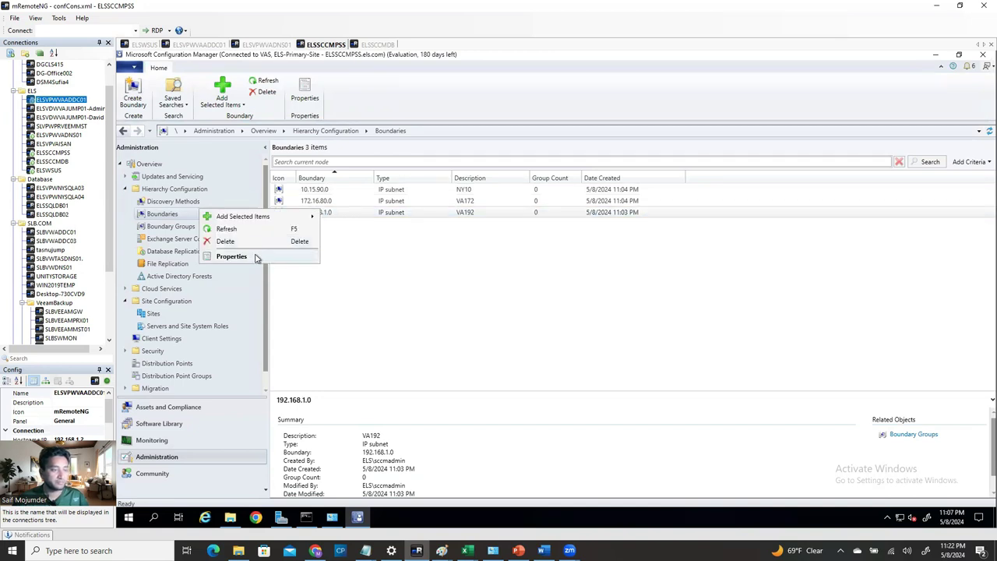
{"action": "left_click", "coordinate": [249, 241]}
{"action": "left_click", "coordinate": [516, 321]}
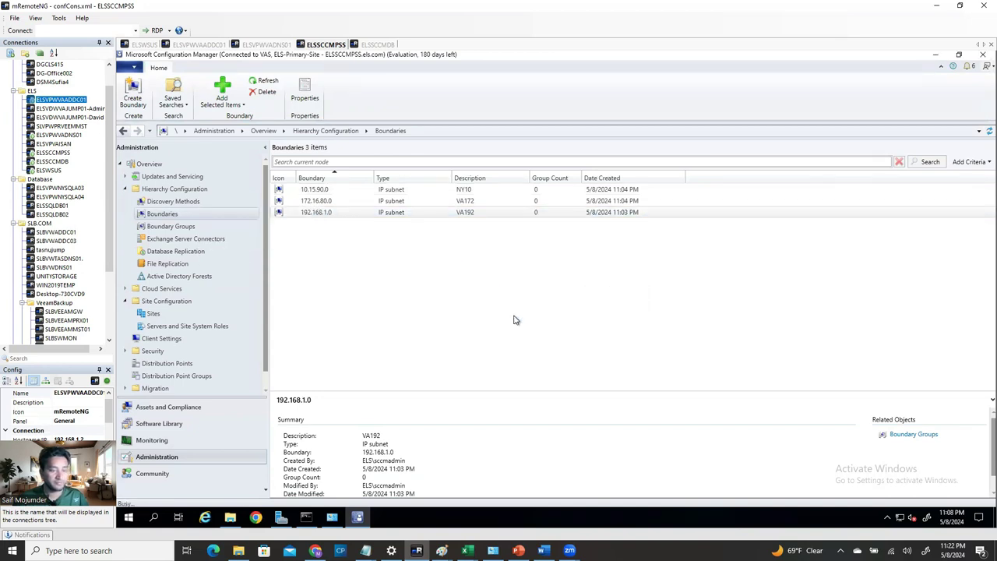
{"action": "left_click", "coordinate": [313, 202]}
{"action": "right_click", "coordinate": [312, 204]}
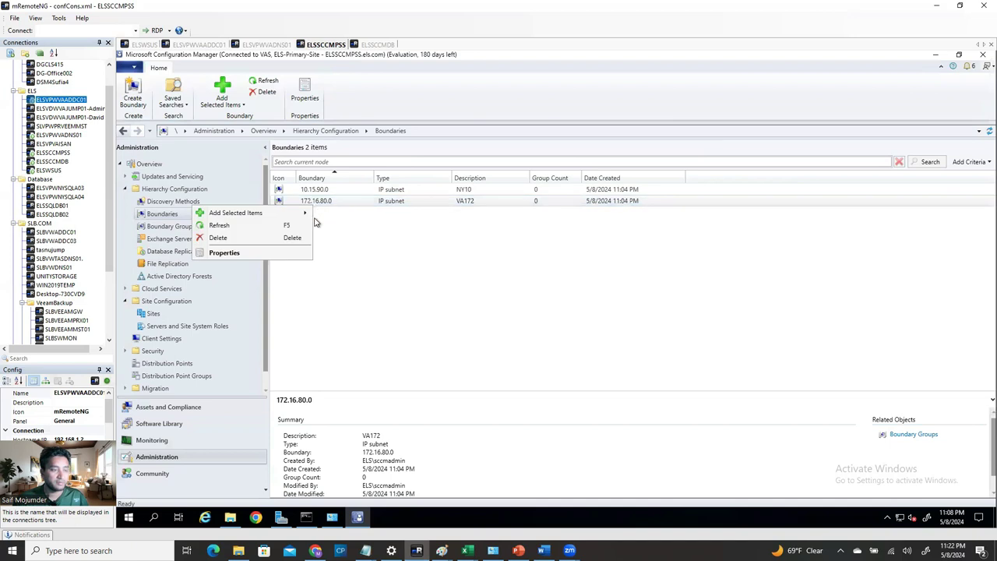
{"action": "left_click", "coordinate": [244, 240]}
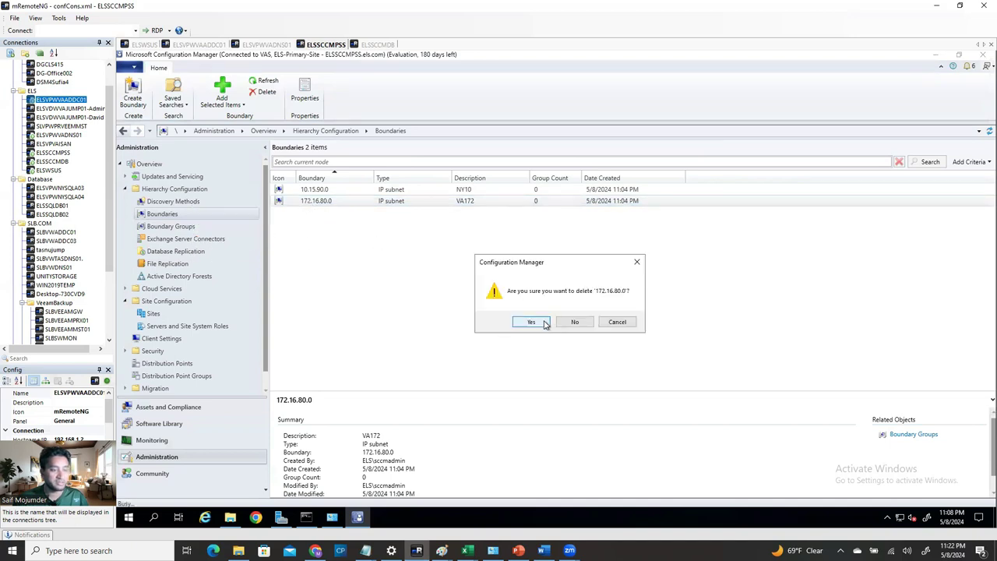
{"action": "left_click", "coordinate": [533, 321]}
{"action": "left_click", "coordinate": [338, 194]}
{"action": "right_click", "coordinate": [328, 192]}
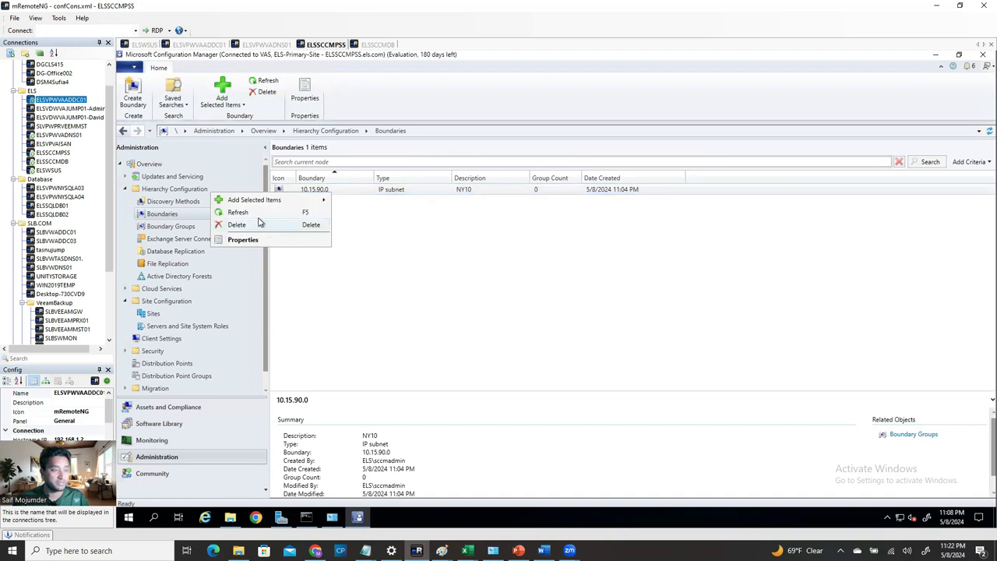
{"action": "left_click", "coordinate": [259, 224]}
{"action": "left_click", "coordinate": [523, 323]}
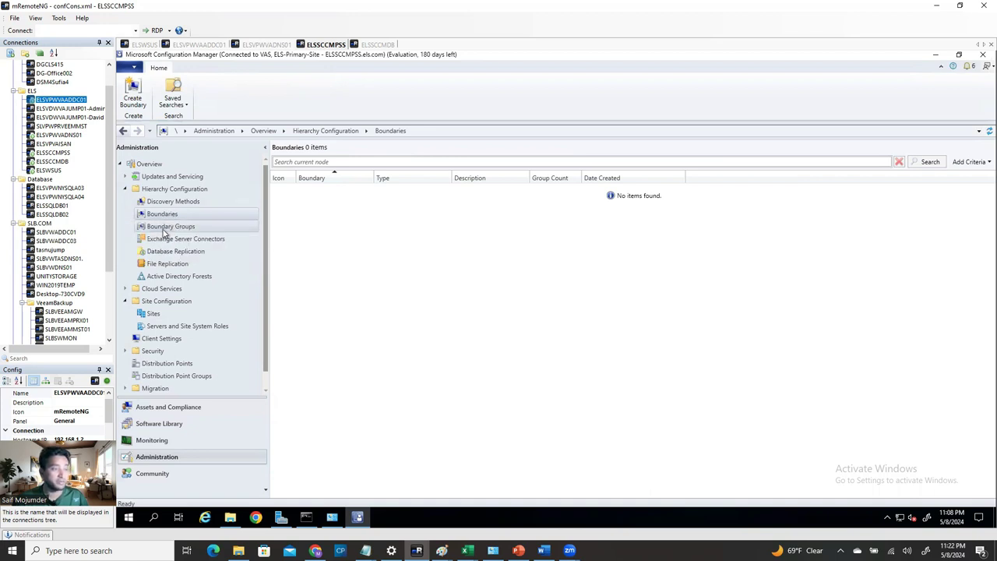
- Start a new boundary described as AD site Boundary and set its type to Active Directory site
{"action": "right_click", "coordinate": [167, 215]}
{"action": "left_click", "coordinate": [192, 221]}
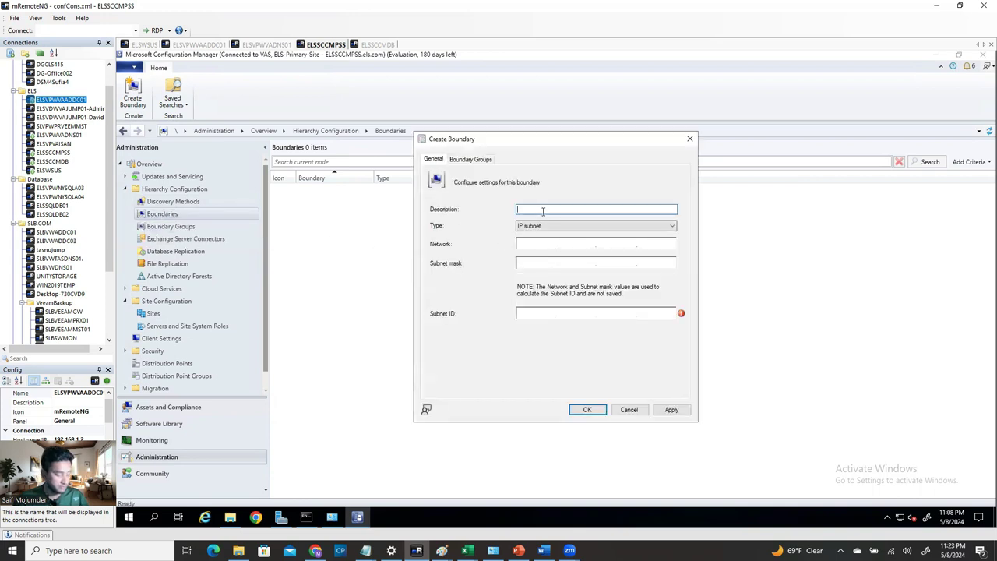
{"action": "type", "text": "AD site Boundary"}
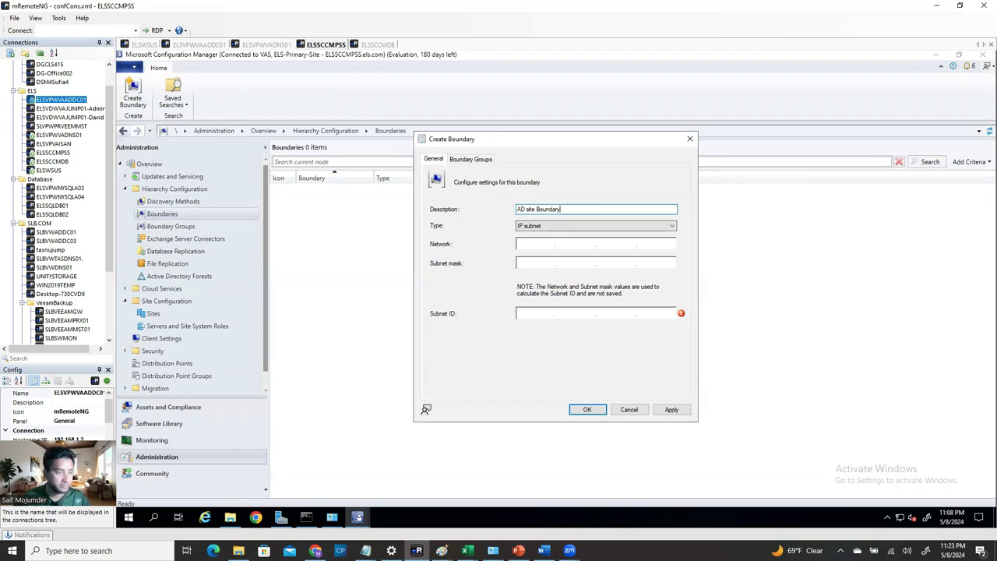
{"action": "left_click", "coordinate": [551, 229]}
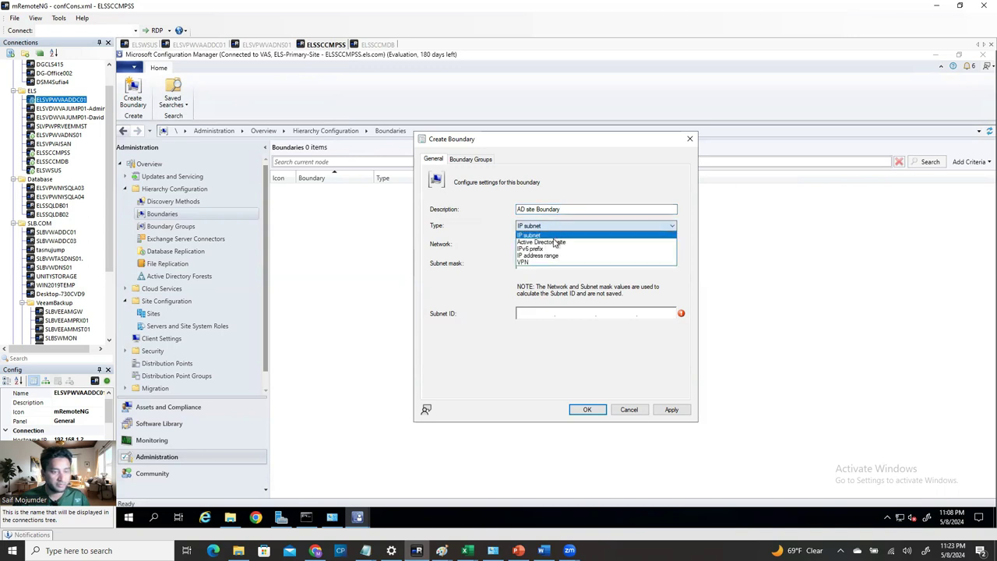
{"action": "left_click", "coordinate": [554, 243]}
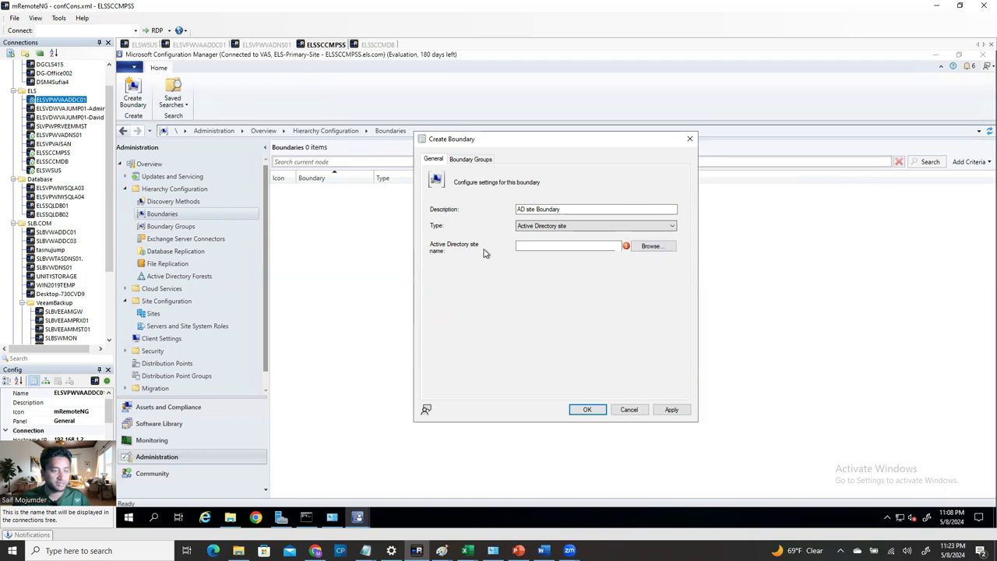
- Choose Default-First-Site-Name as the boundary's Active Directory site and save the boundary
{"action": "left_click", "coordinate": [651, 246]}
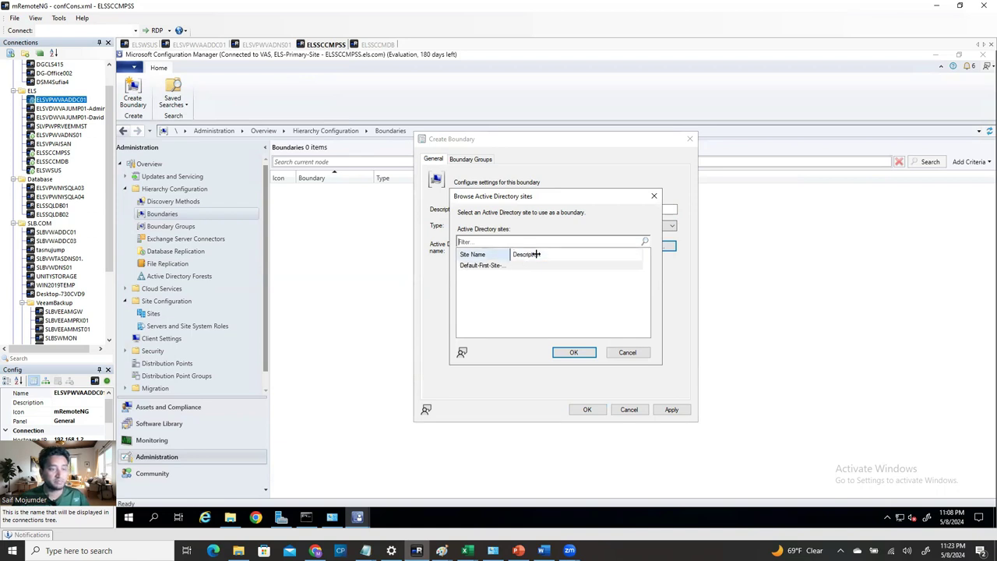
{"action": "left_click_drag", "start_coordinate": [535, 254], "coordinate": [566, 253]}
{"action": "left_click", "coordinate": [547, 266]}
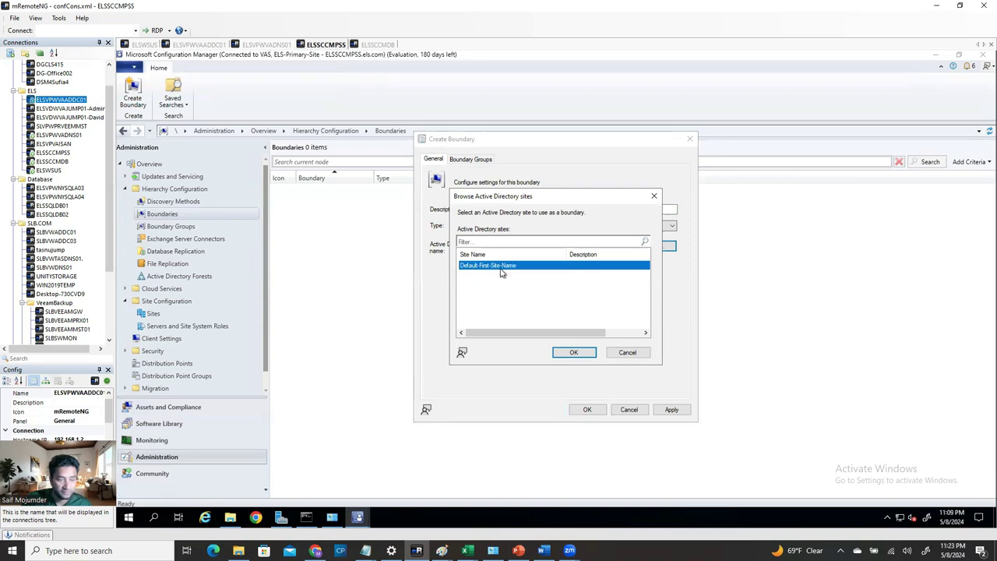
{"action": "left_click", "coordinate": [576, 354]}
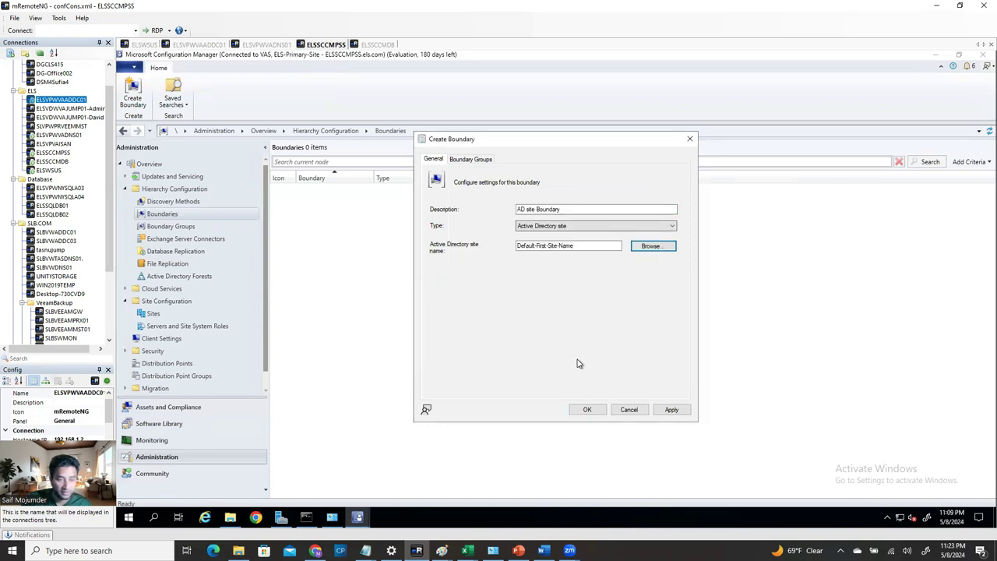
{"action": "left_click", "coordinate": [670, 408]}
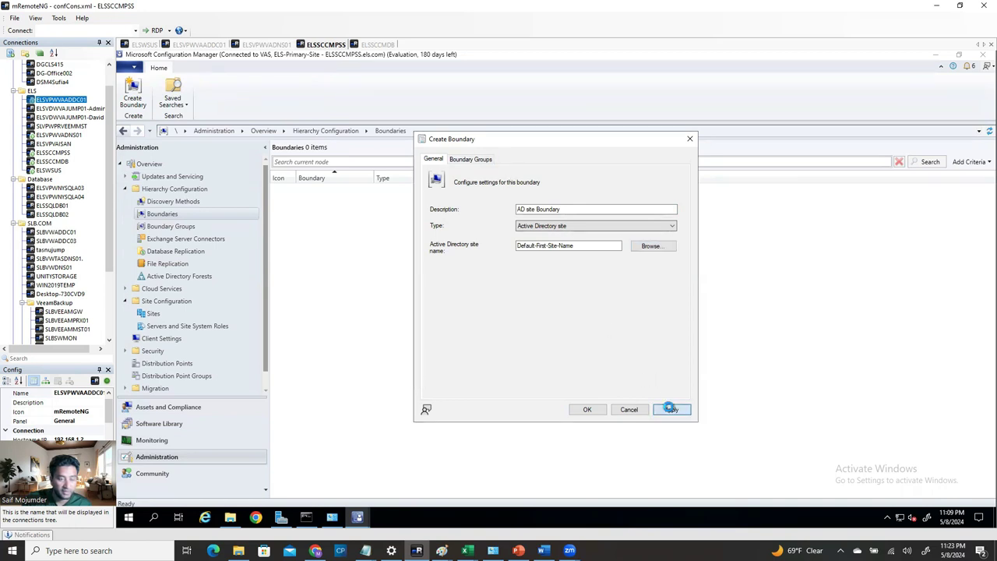
{"action": "left_click", "coordinate": [585, 409]}
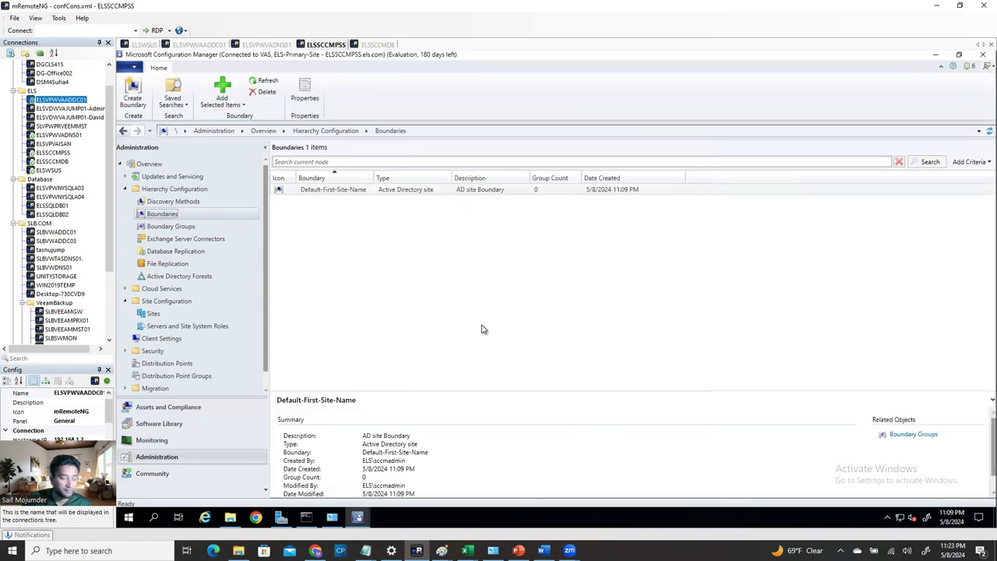
- Start creating a boundary group and name it AD Boundary Group
{"action": "left_click", "coordinate": [171, 227]}
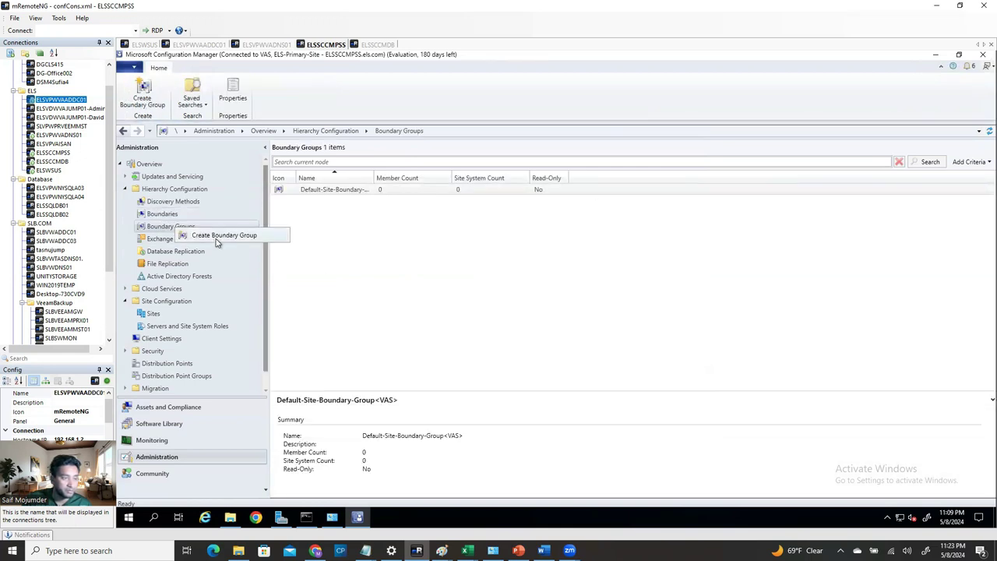
{"action": "left_click", "coordinate": [220, 236]}
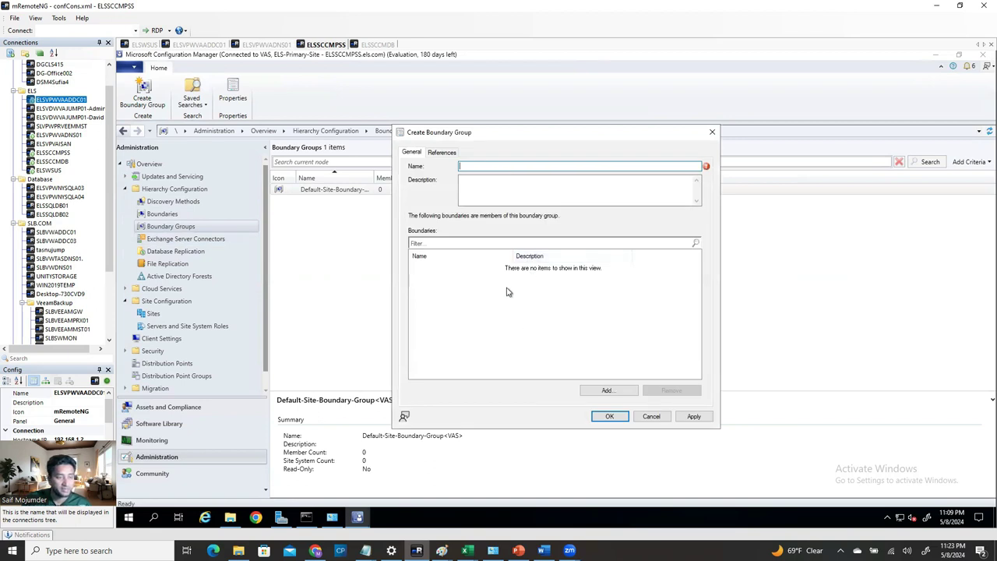
{"action": "type", "text": "AD Bounda"}
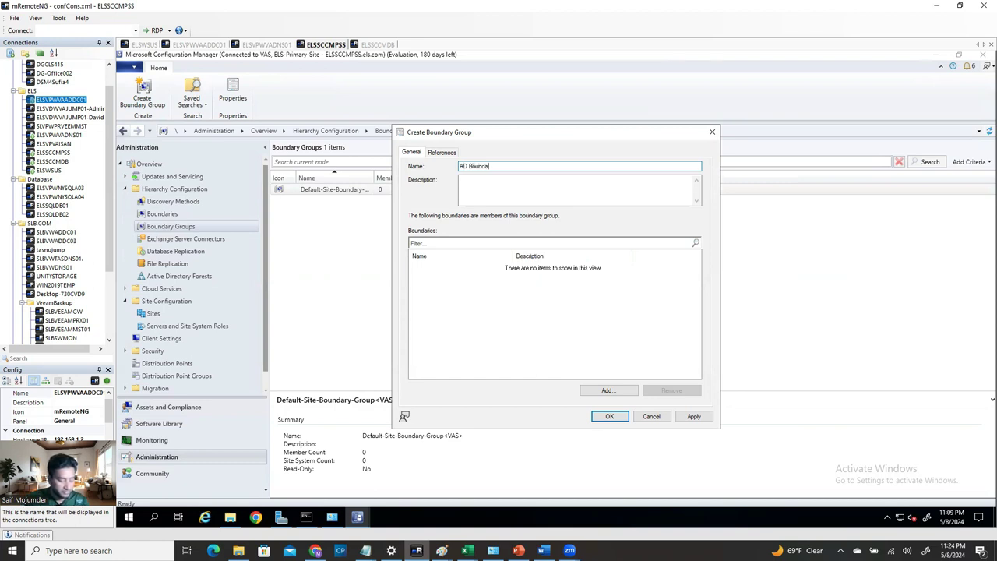
{"action": "type", "text": "ry Group"}
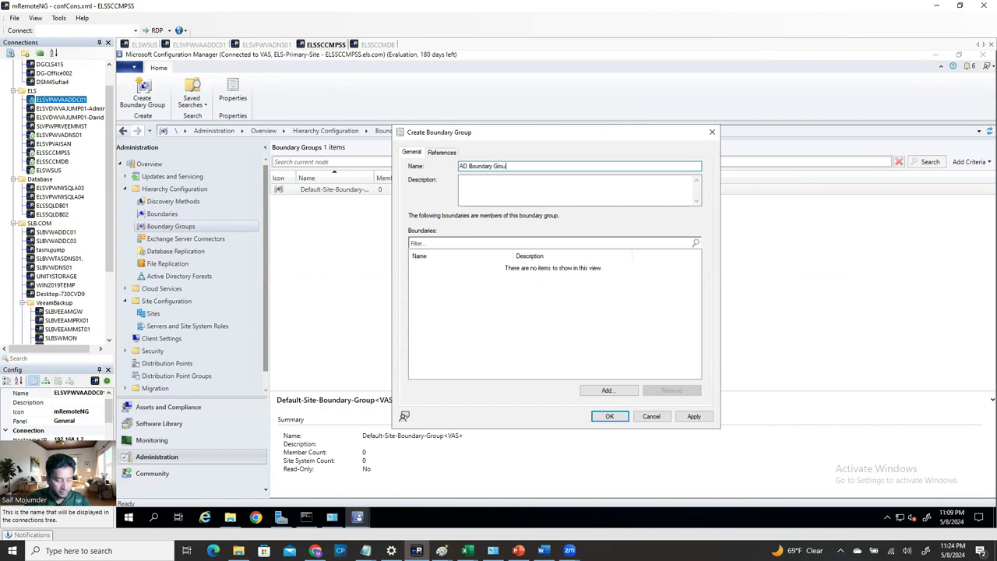
- Add the Default-First-Site-Name boundary to the new AD Boundary Group and create the group
{"action": "left_click", "coordinate": [607, 391]}
{"action": "left_click", "coordinate": [454, 246]}
{"action": "left_click", "coordinate": [596, 380]}
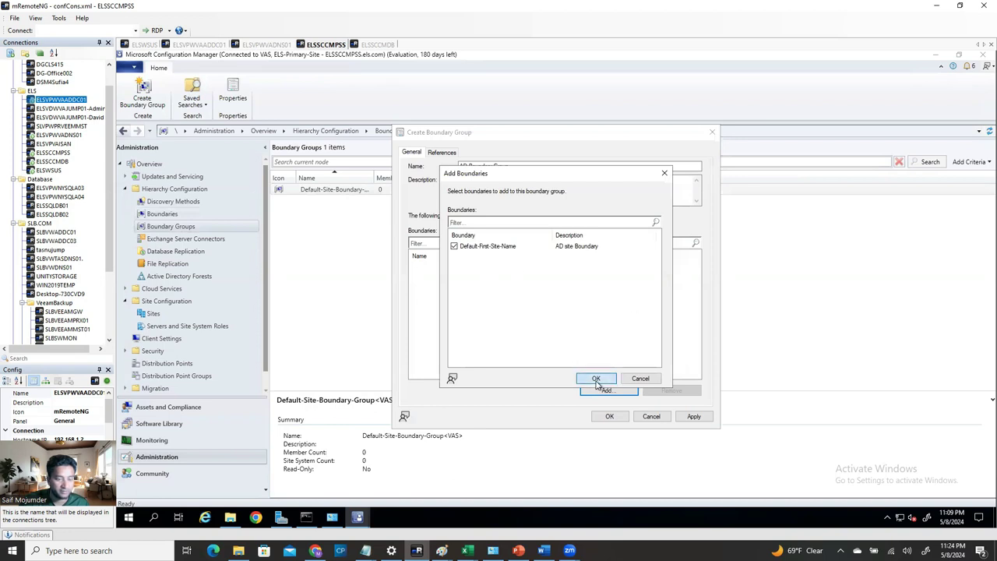
{"action": "left_click", "coordinate": [687, 417]}
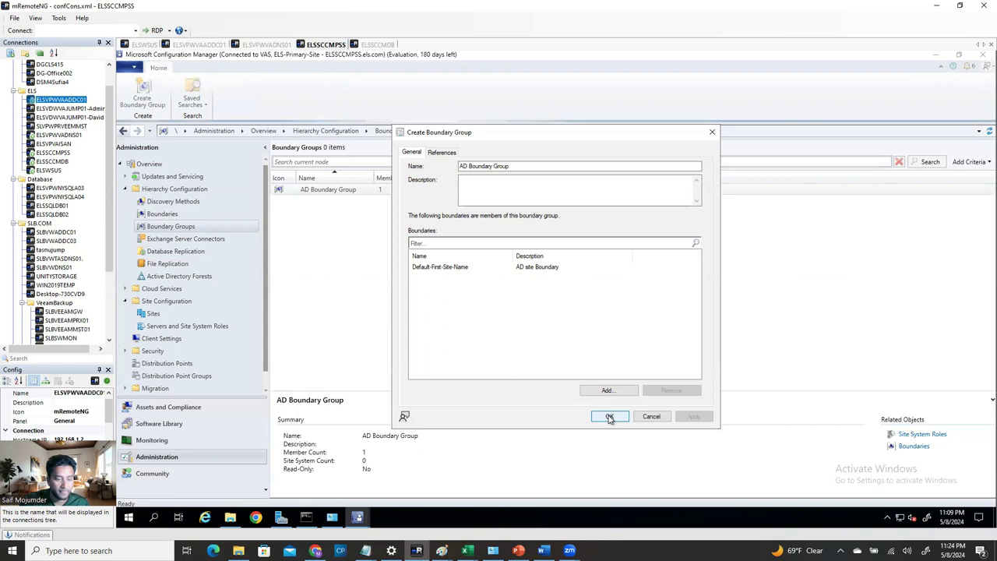
{"action": "left_click", "coordinate": [608, 415]}
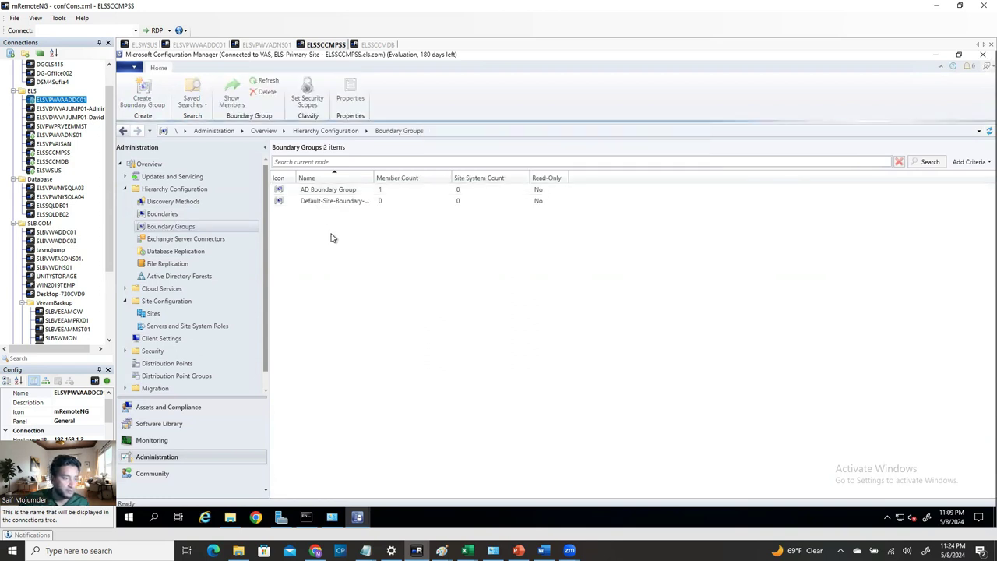
- Associate the site system server ELSSCCMPSS.els.com with the Default-Site-Boundary-Group and save its properties
{"action": "left_click", "coordinate": [315, 201]}
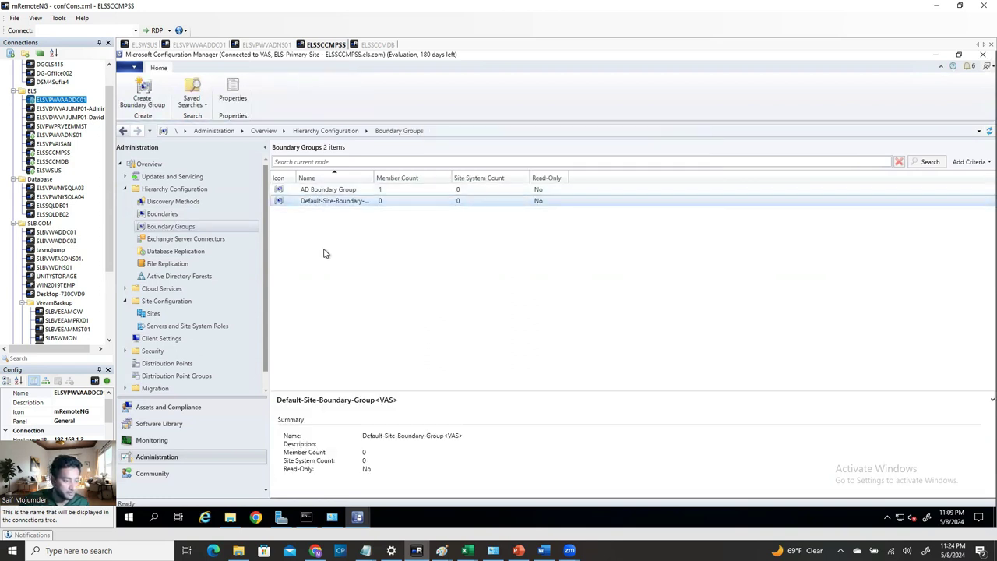
{"action": "key", "text": "Return"}
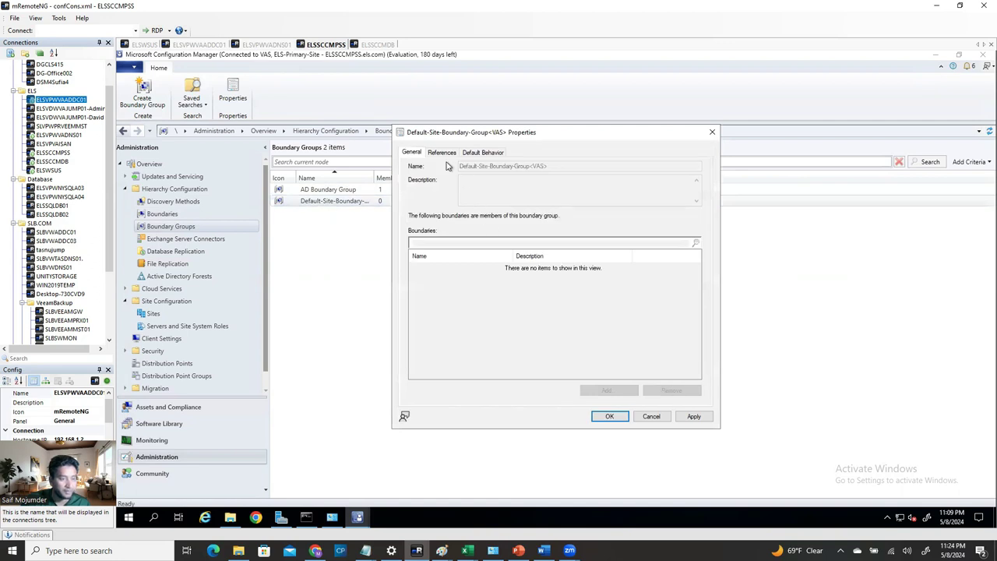
{"action": "left_click", "coordinate": [442, 154]}
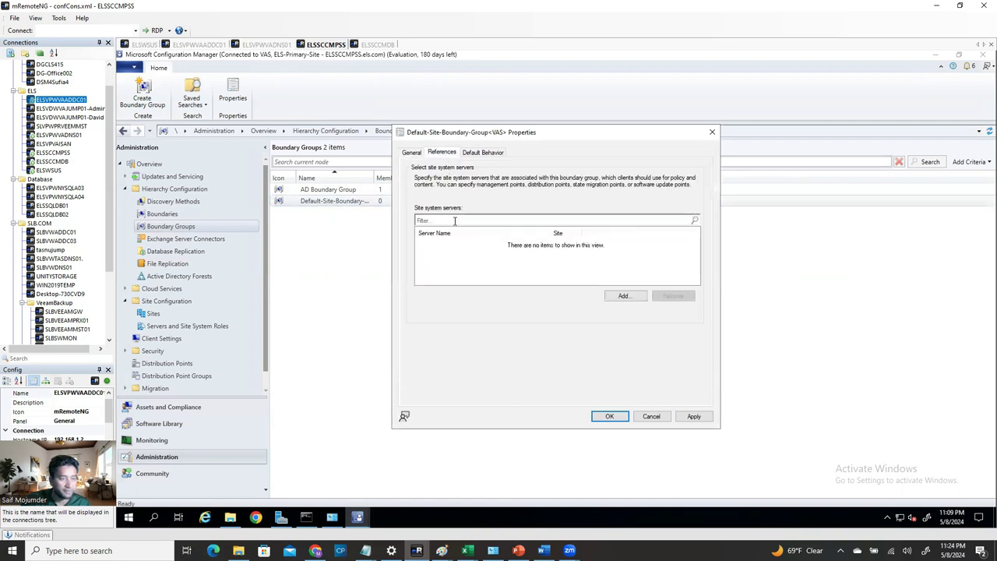
{"action": "left_click", "coordinate": [625, 297]}
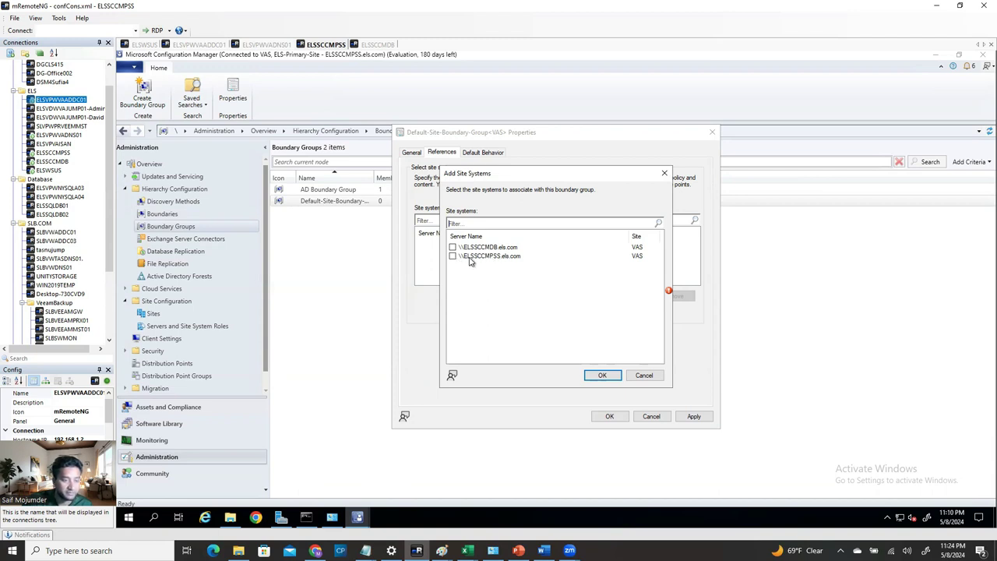
{"action": "left_click", "coordinate": [604, 374]}
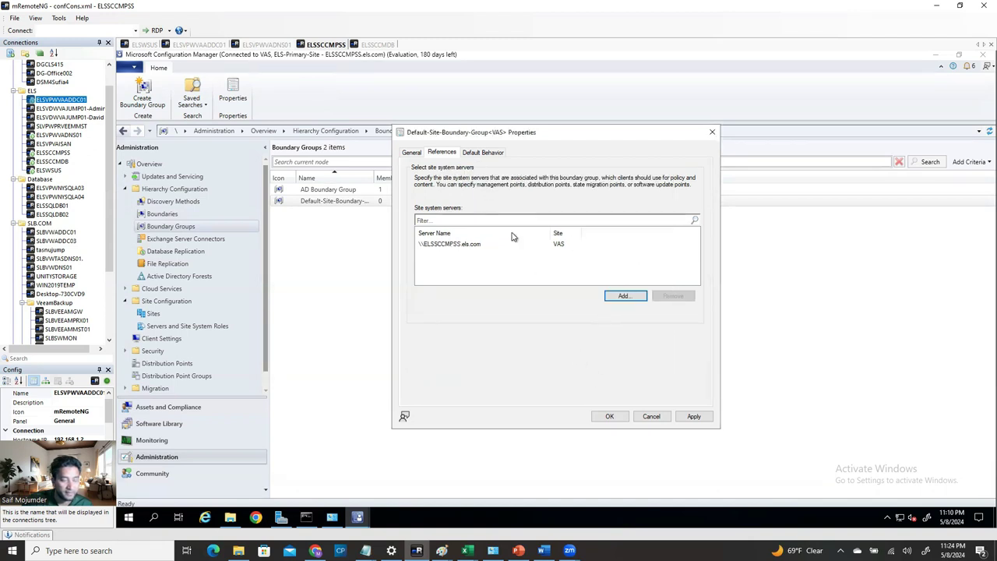
{"action": "left_click", "coordinate": [693, 416]}
{"action": "left_click", "coordinate": [657, 416]}
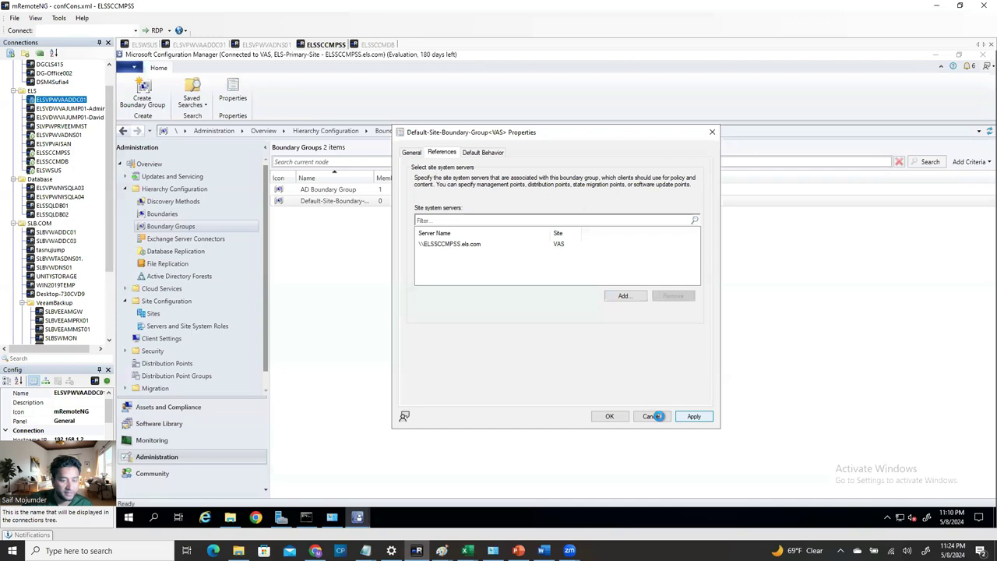
{"action": "left_click", "coordinate": [610, 416]}
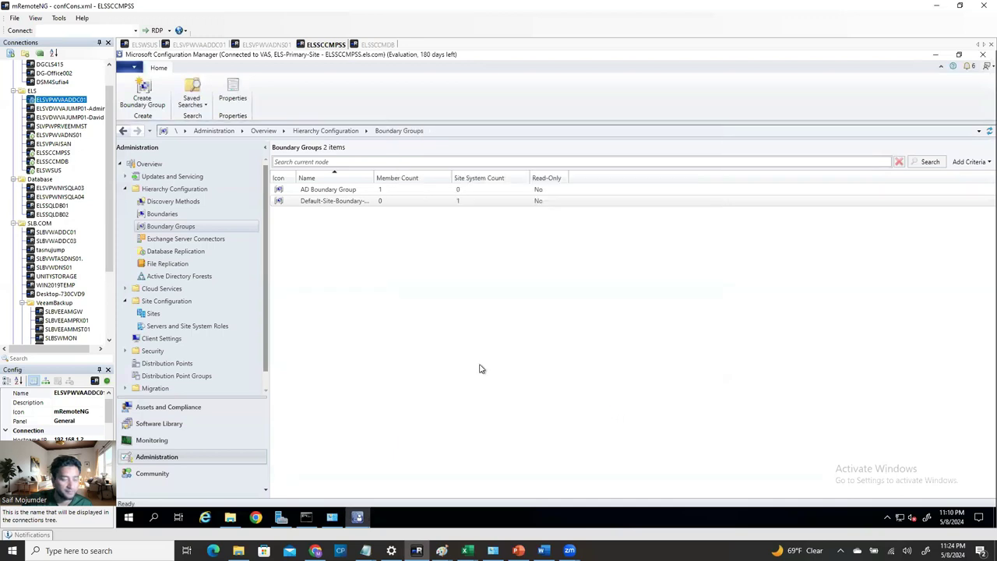
{"action": "left_click", "coordinate": [331, 189]}
{"action": "left_click", "coordinate": [352, 202]}
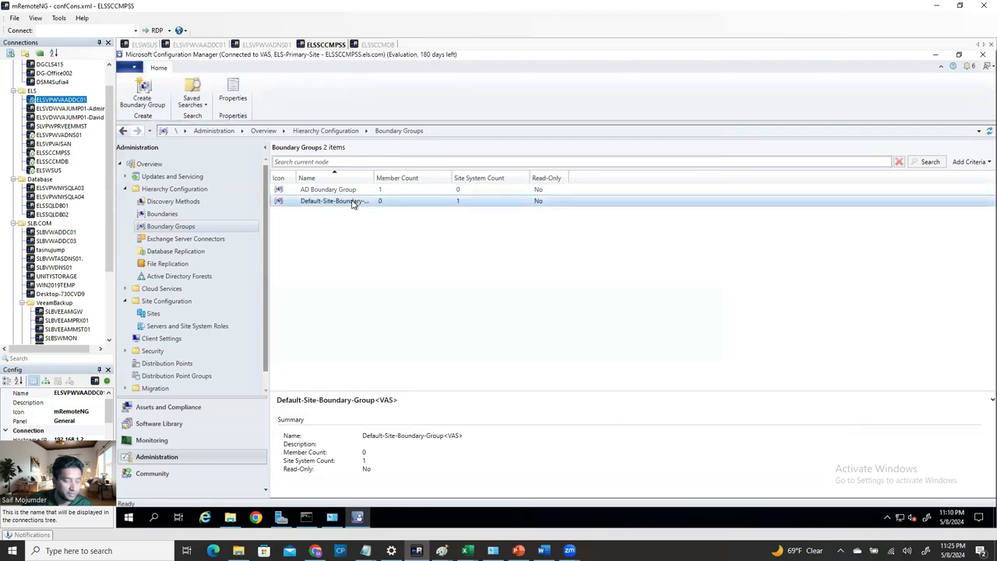
{"action": "right_click", "coordinate": [352, 201]}
{"action": "left_click", "coordinate": [337, 216]}
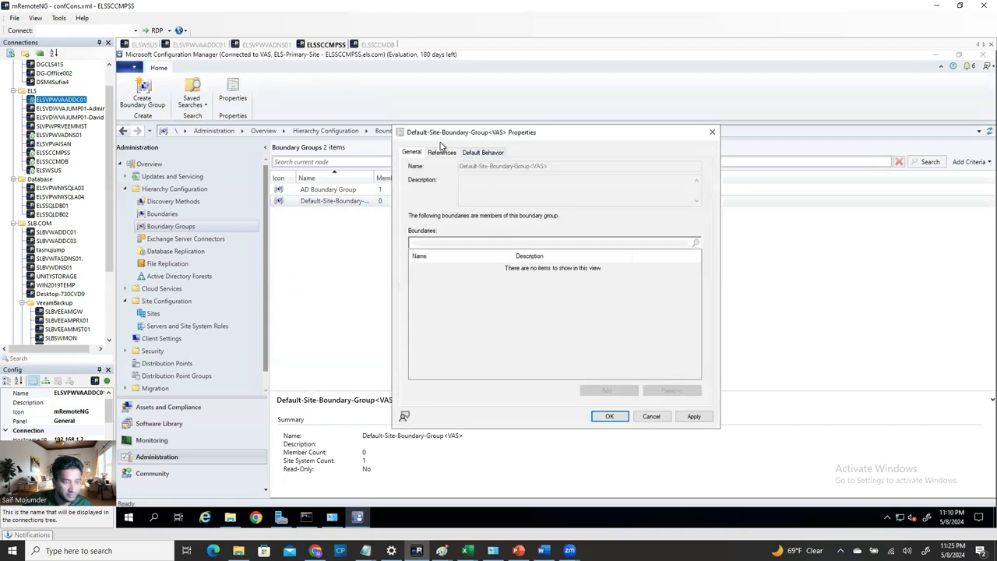
{"action": "left_click", "coordinate": [711, 132]}
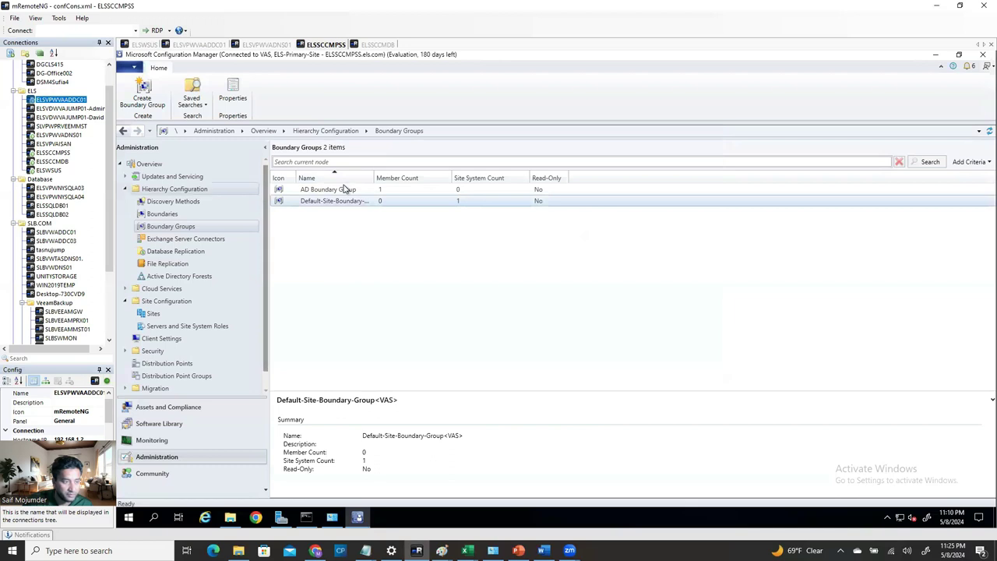
- Enable the AD Boundary Group for site assignment with VAS-ELS-Primary-Site as the assigned site
{"action": "left_click", "coordinate": [338, 190]}
{"action": "right_click", "coordinate": [268, 190]}
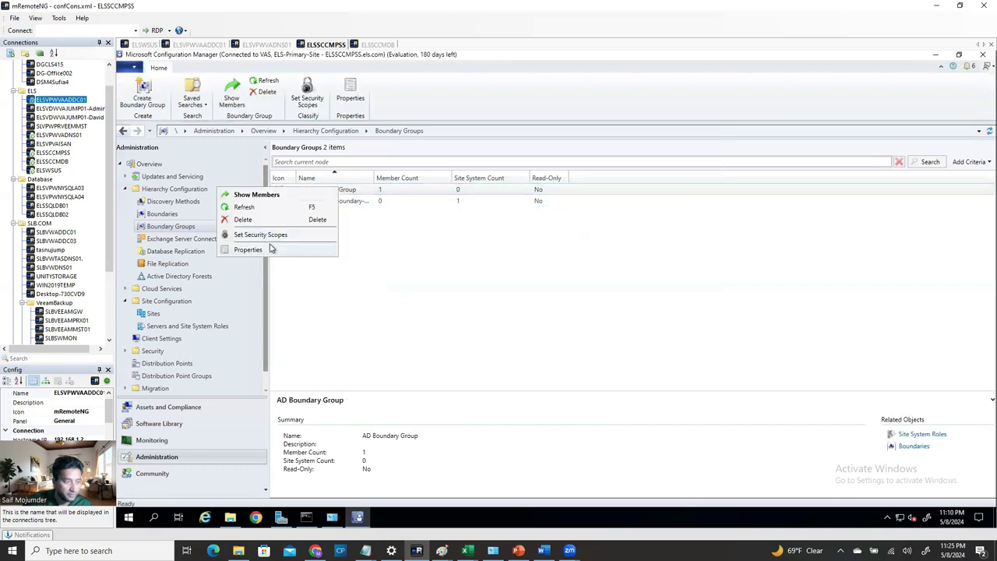
{"action": "left_click", "coordinate": [315, 248]}
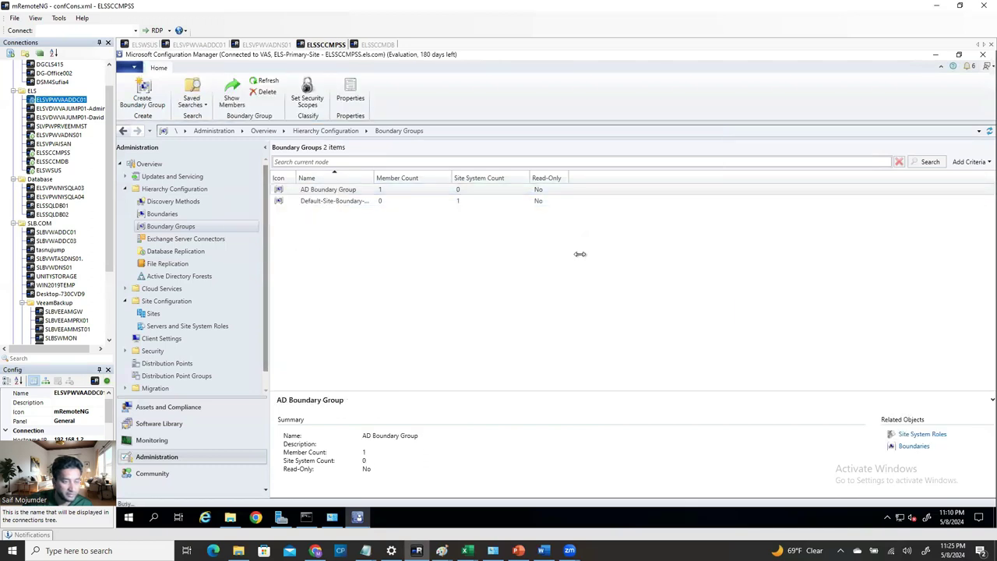
{"action": "left_click", "coordinate": [439, 153]}
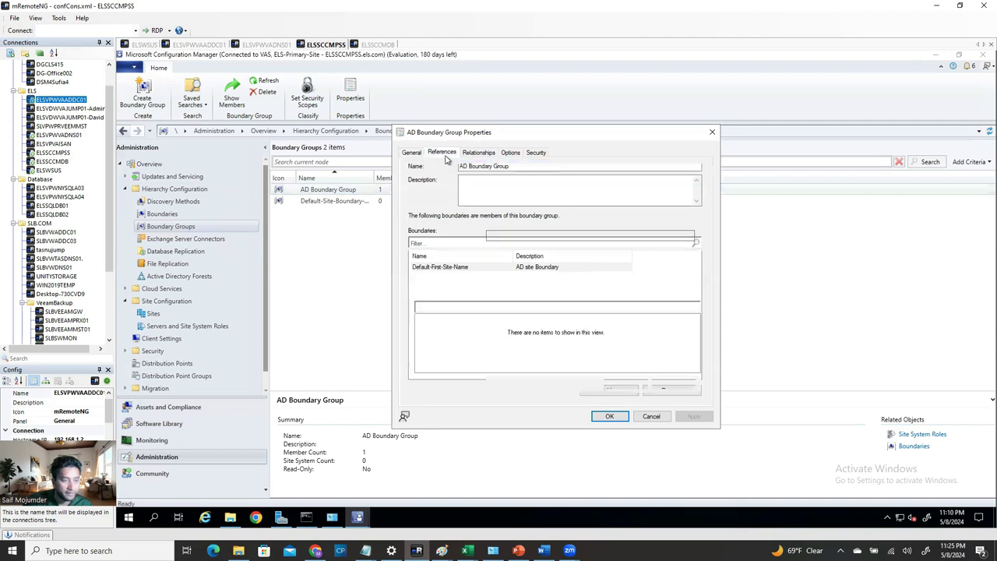
{"action": "left_click", "coordinate": [419, 181]}
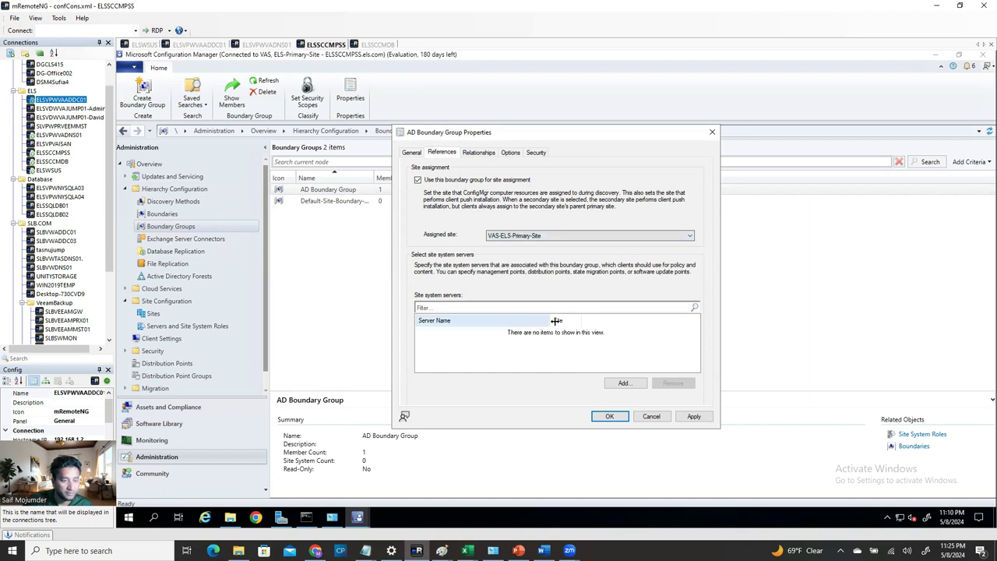
- Add ELSSCCMPSS.els.com as a site system server of the AD Boundary Group and save its properties
{"action": "left_click", "coordinate": [623, 383]}
{"action": "left_click", "coordinate": [452, 256]}
{"action": "left_click", "coordinate": [610, 374]}
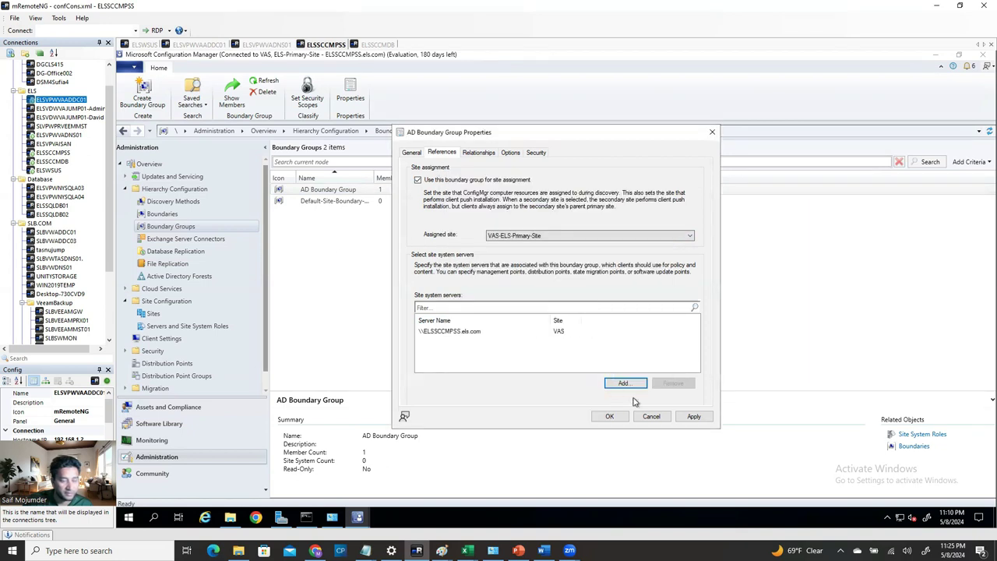
{"action": "left_click", "coordinate": [695, 418]}
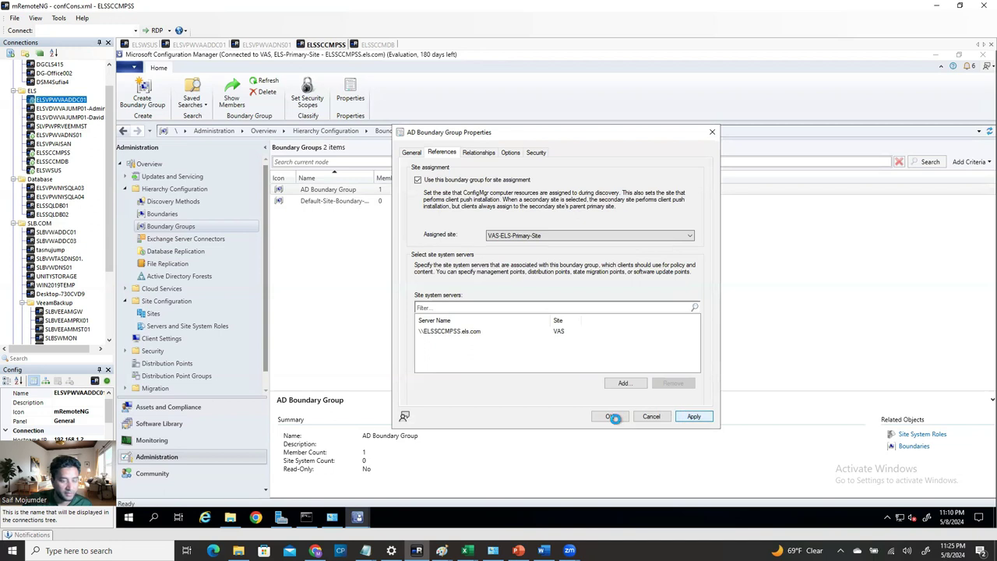
{"action": "left_click", "coordinate": [612, 416]}
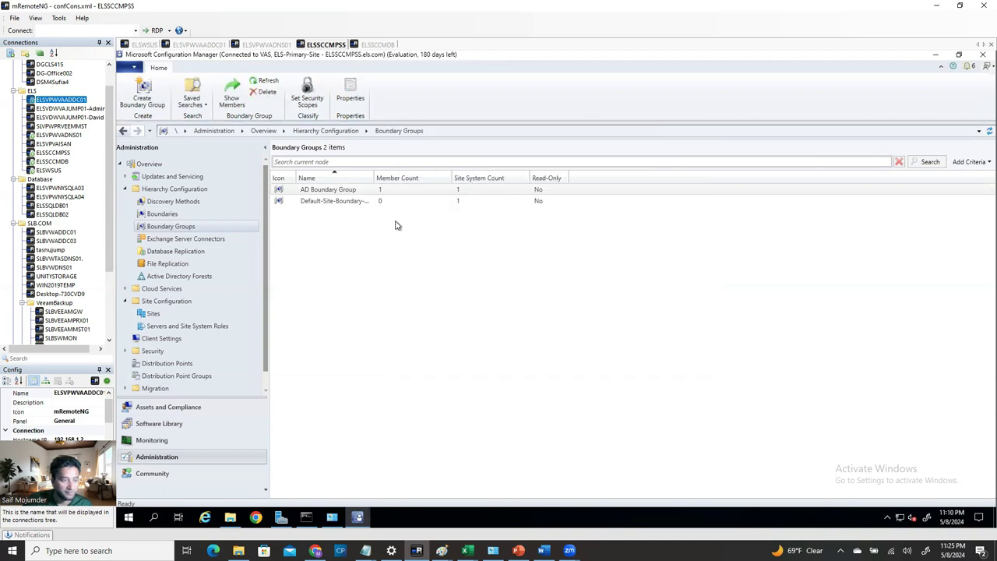
- Review the AD Boundary Group's fallback relationships and fallback time settings, client options, security permissions and references
{"action": "left_click", "coordinate": [337, 191]}
{"action": "right_click", "coordinate": [337, 191]}
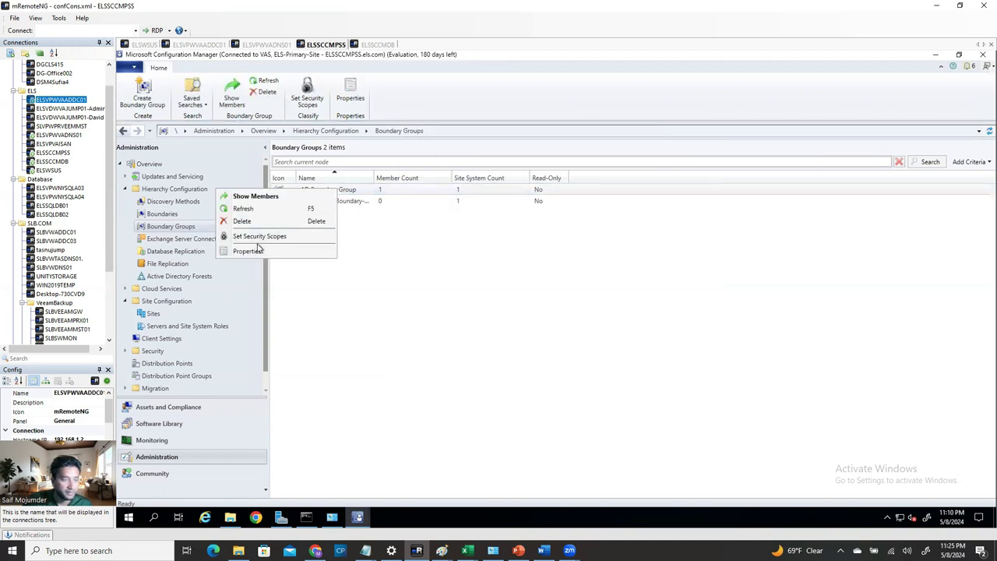
{"action": "left_click", "coordinate": [257, 250]}
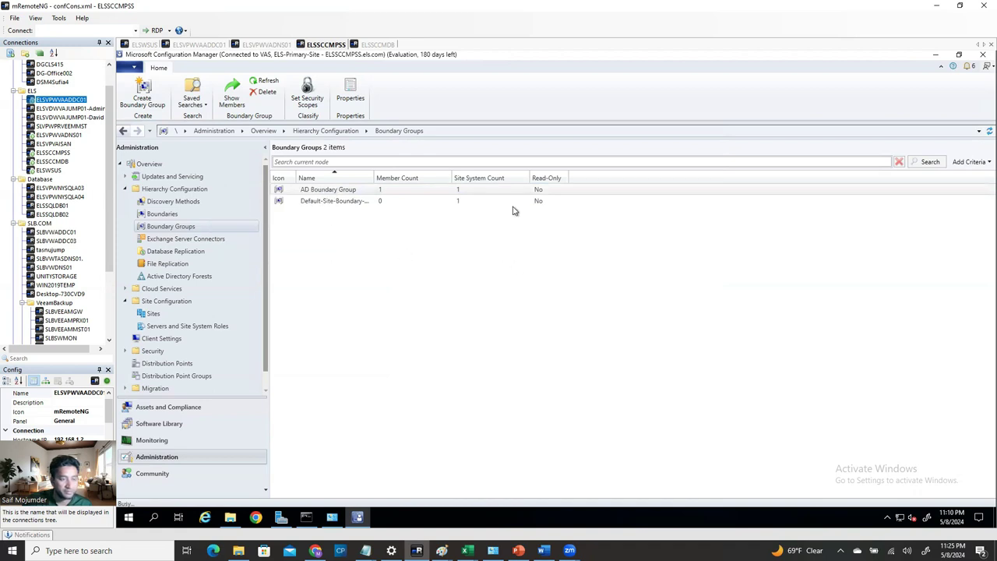
{"action": "left_click", "coordinate": [480, 152]}
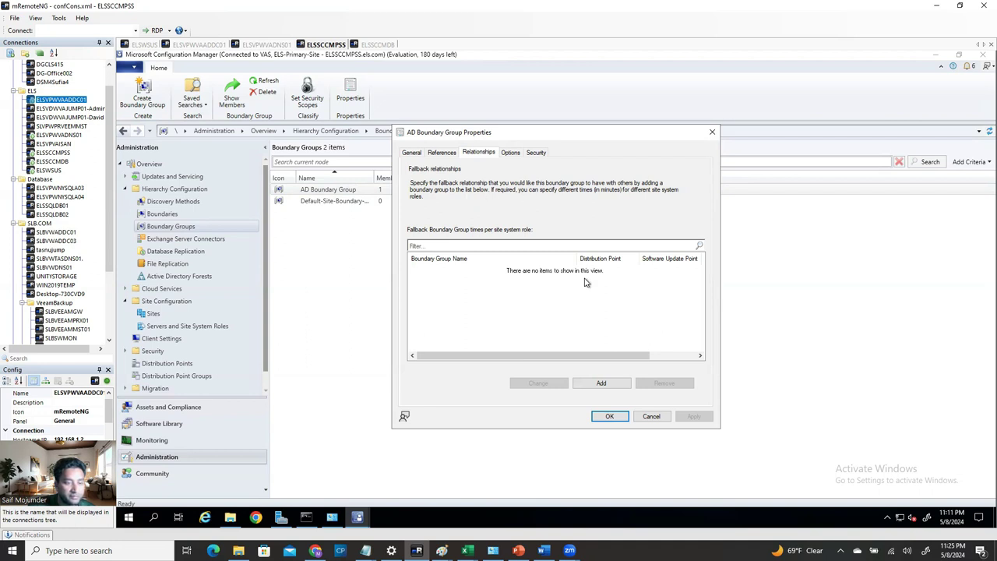
{"action": "left_click", "coordinate": [619, 387]}
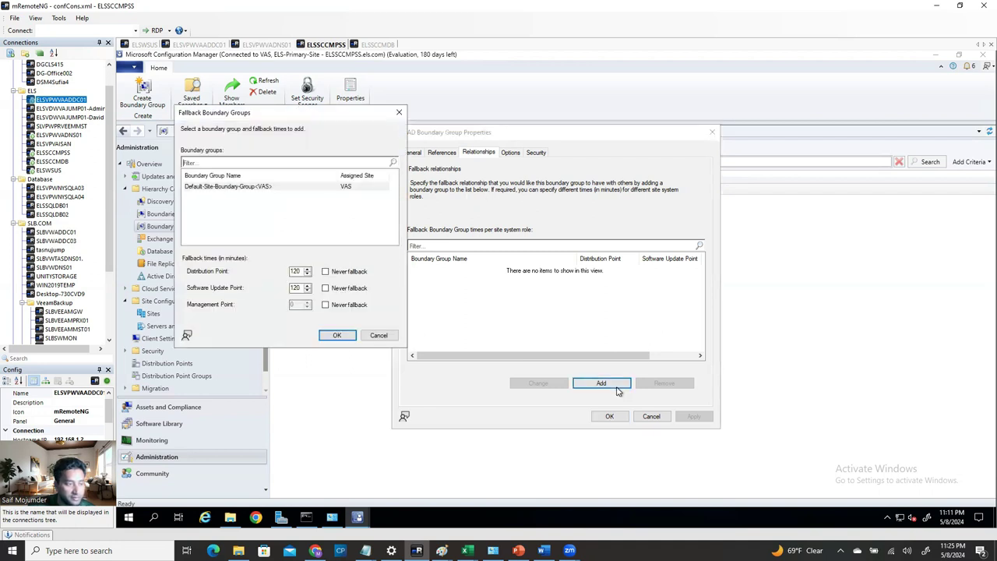
{"action": "left_click", "coordinate": [241, 189]}
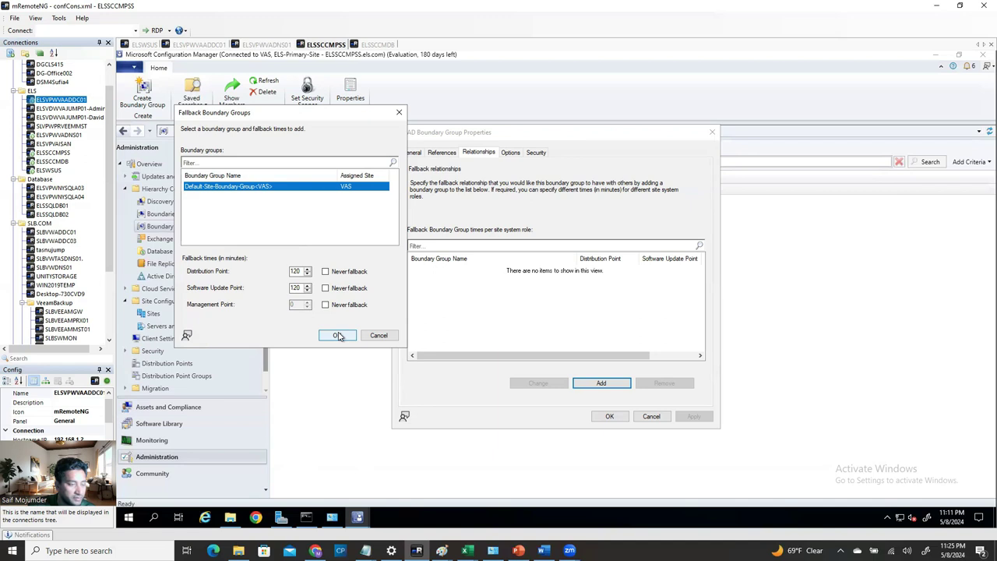
{"action": "left_click", "coordinate": [377, 336]}
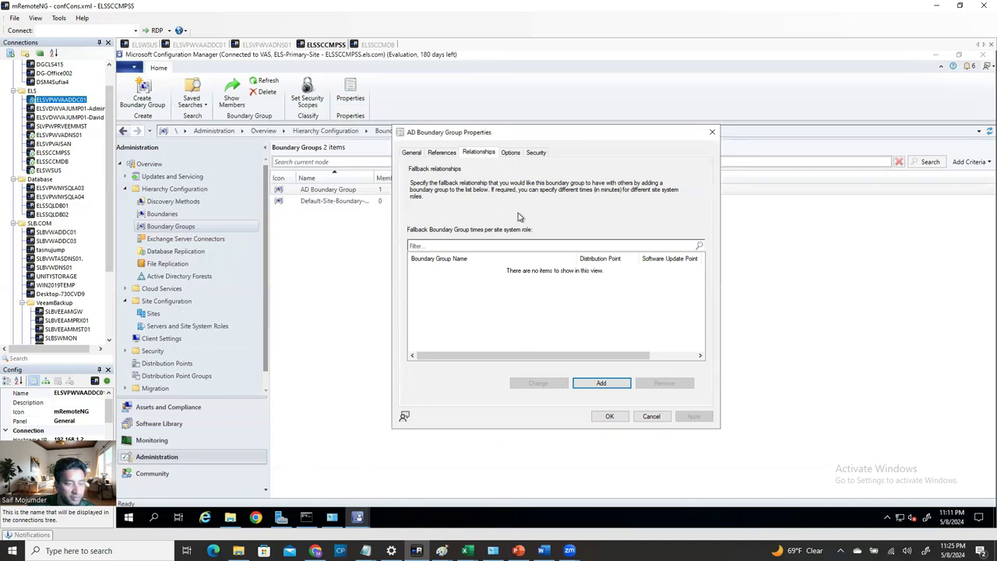
{"action": "left_click", "coordinate": [511, 153]}
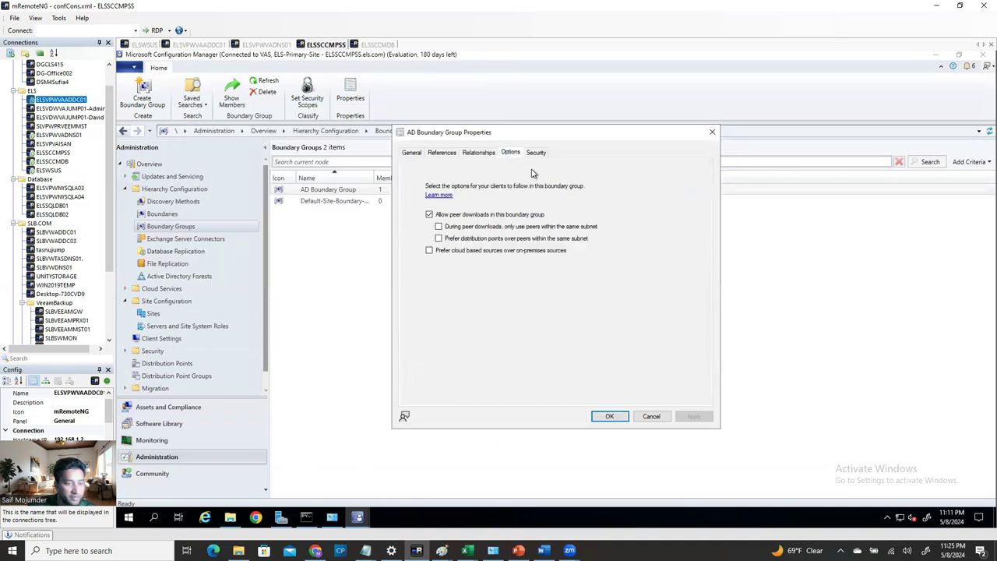
{"action": "left_click", "coordinate": [537, 153]}
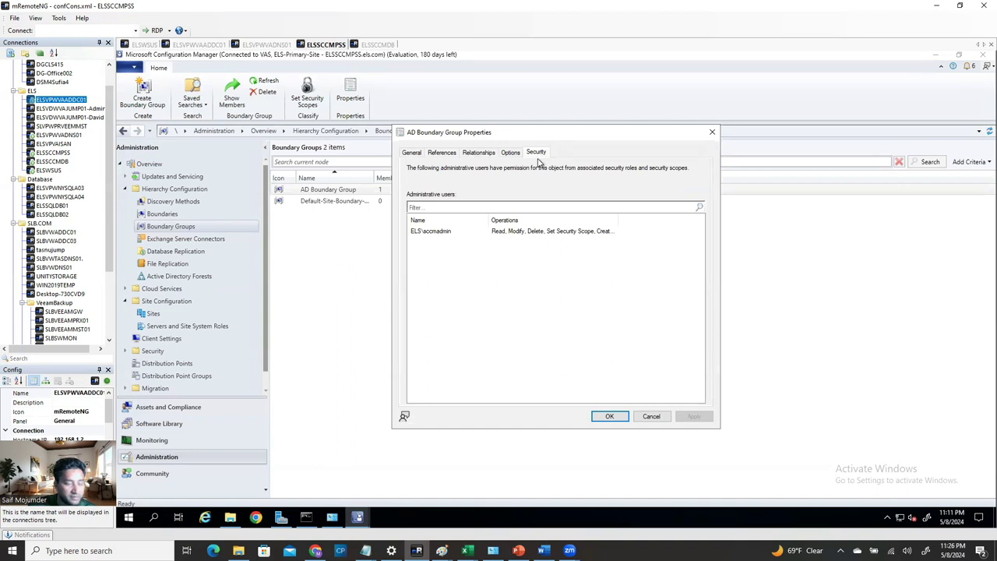
{"action": "left_click", "coordinate": [442, 153]}
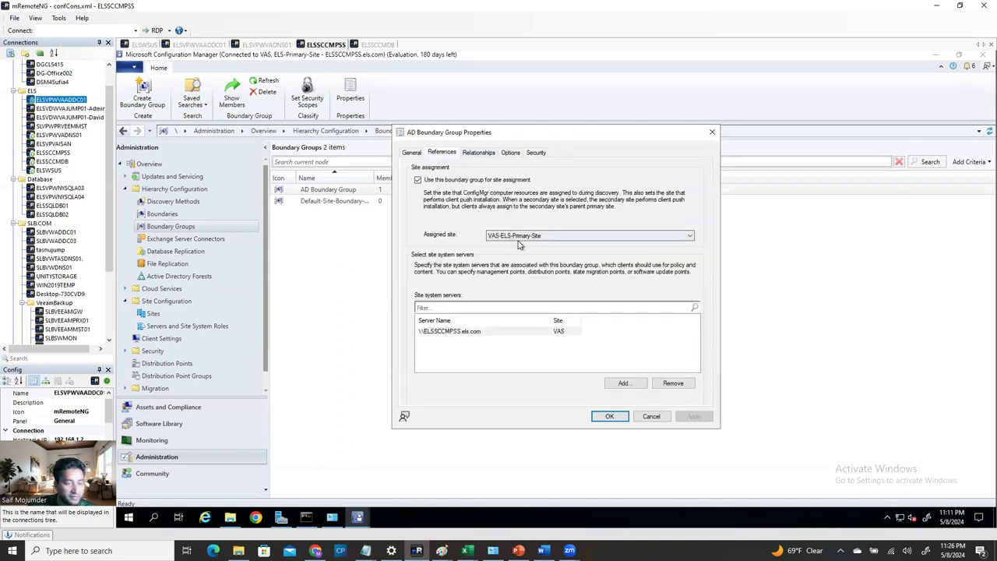
{"action": "left_click", "coordinate": [612, 417]}
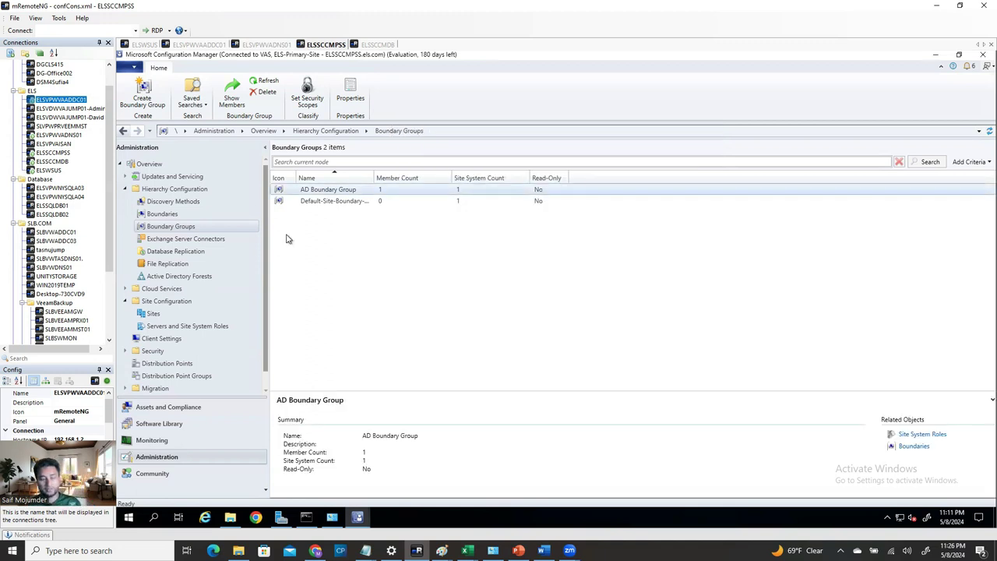
- Check the boundaries, boundary groups, and site system roles, ending on the list of sites under Site Configuration
{"action": "left_click", "coordinate": [164, 214]}
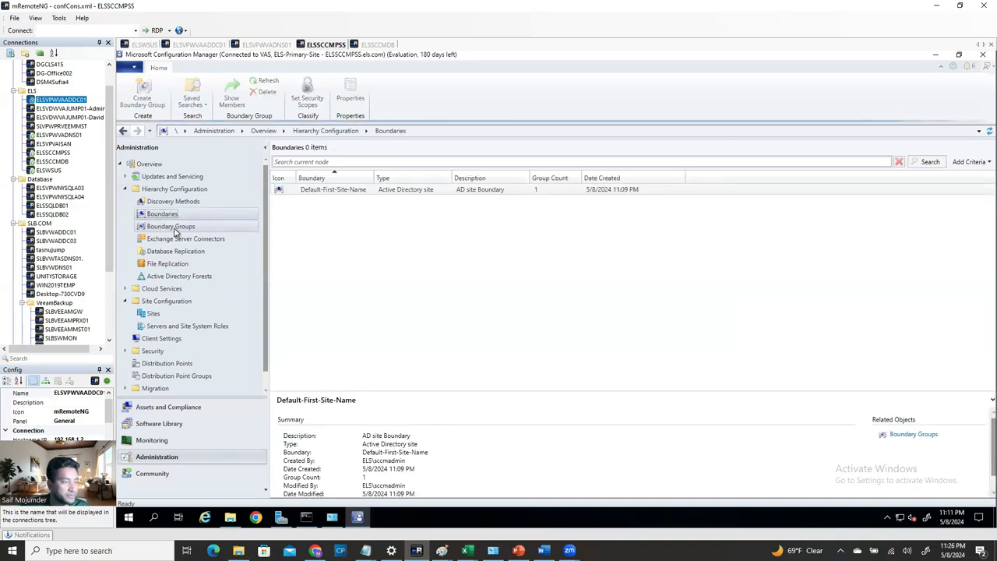
{"action": "left_click", "coordinate": [173, 228]}
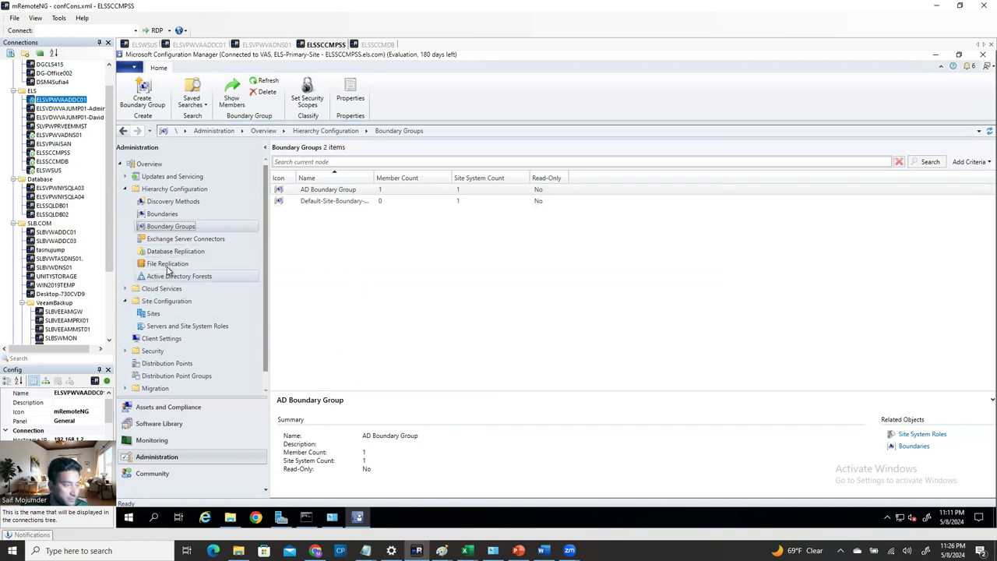
{"action": "left_click", "coordinate": [153, 314]}
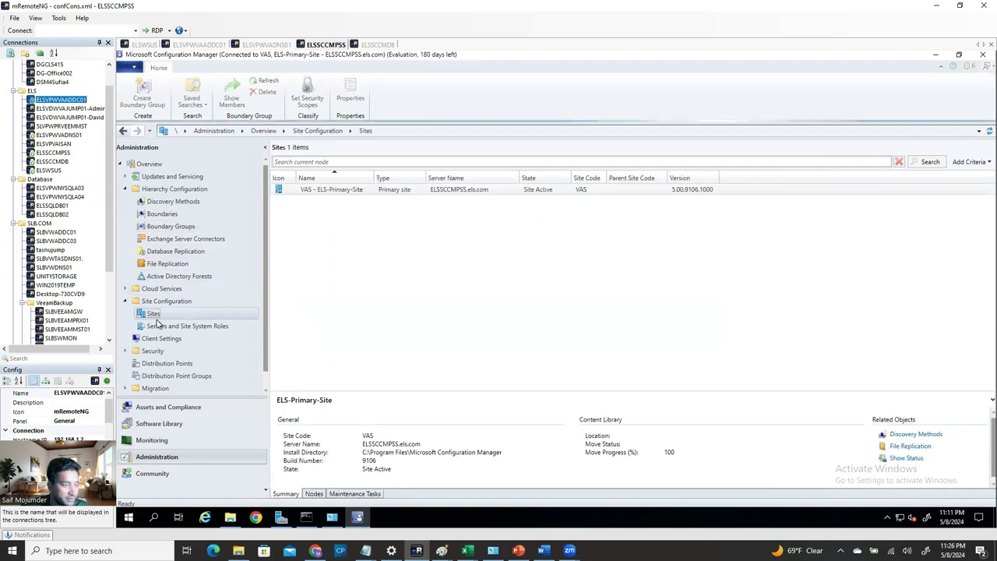
{"action": "left_click", "coordinate": [159, 326]}
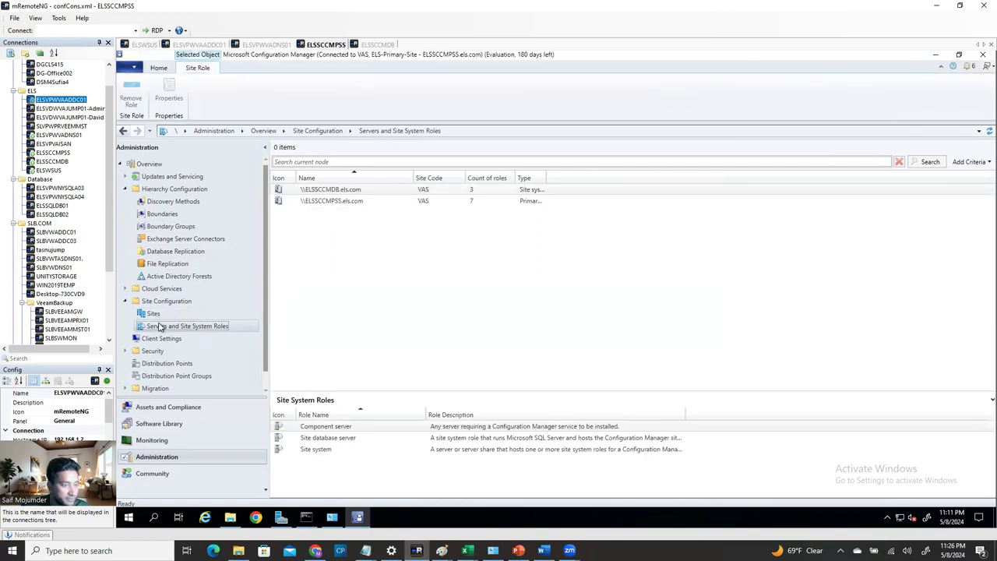
{"action": "left_click", "coordinate": [153, 313]}
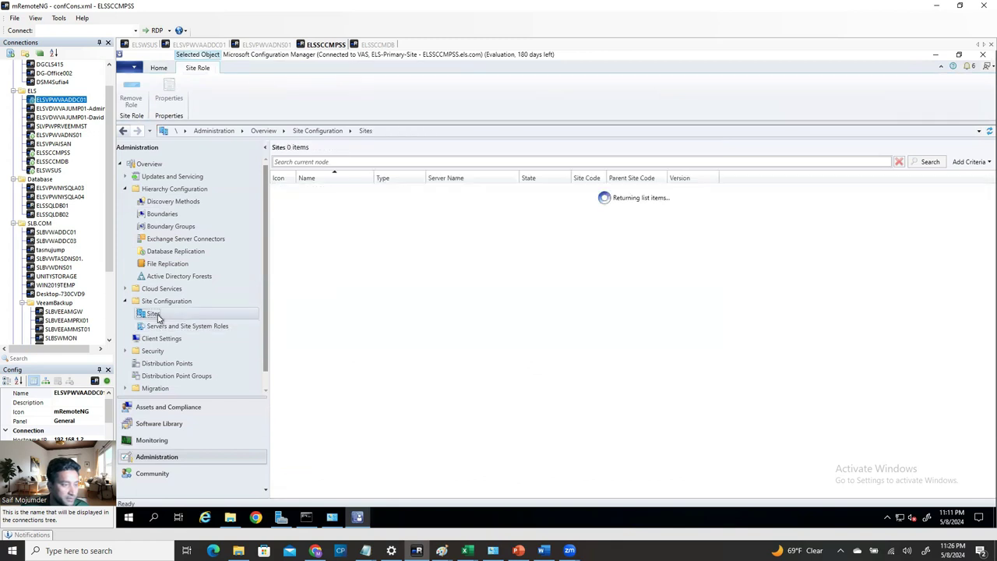
- Switch to the Word install guide and read the SCCM Client Installation (Automatic) section, covering the client push general and account settings
{"action": "right_click", "coordinate": [337, 190]}
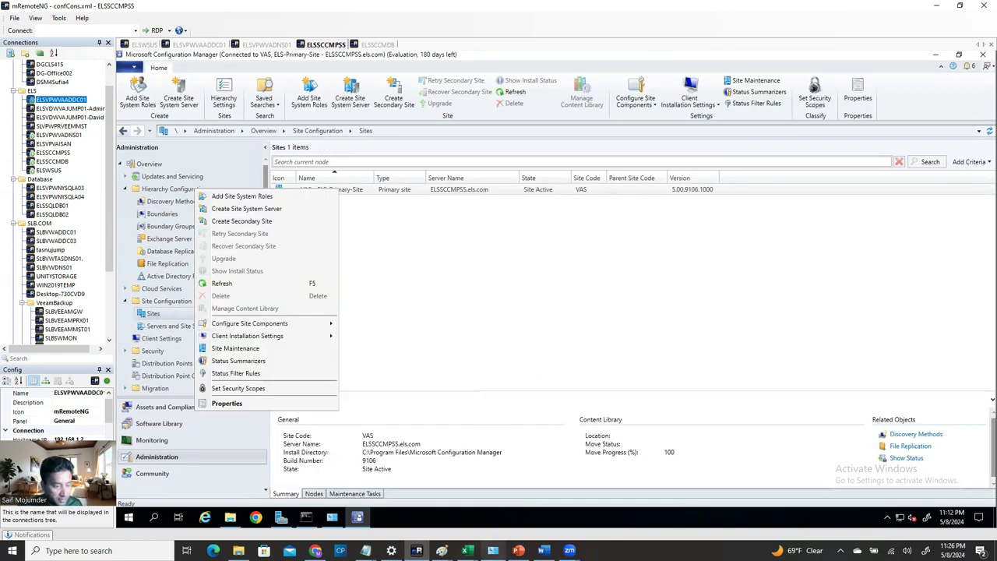
{"action": "left_click", "coordinate": [543, 551]}
{"action": "scroll", "coordinate": [468, 461], "scroll_direction": "down", "scroll_amount": 10}
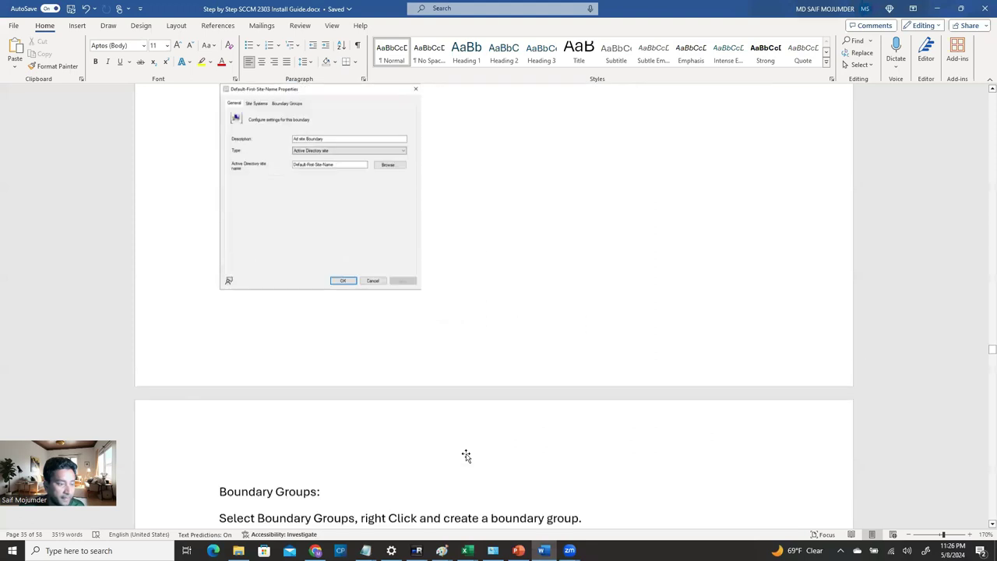
{"action": "scroll", "coordinate": [468, 464], "scroll_direction": "down", "scroll_amount": 10}
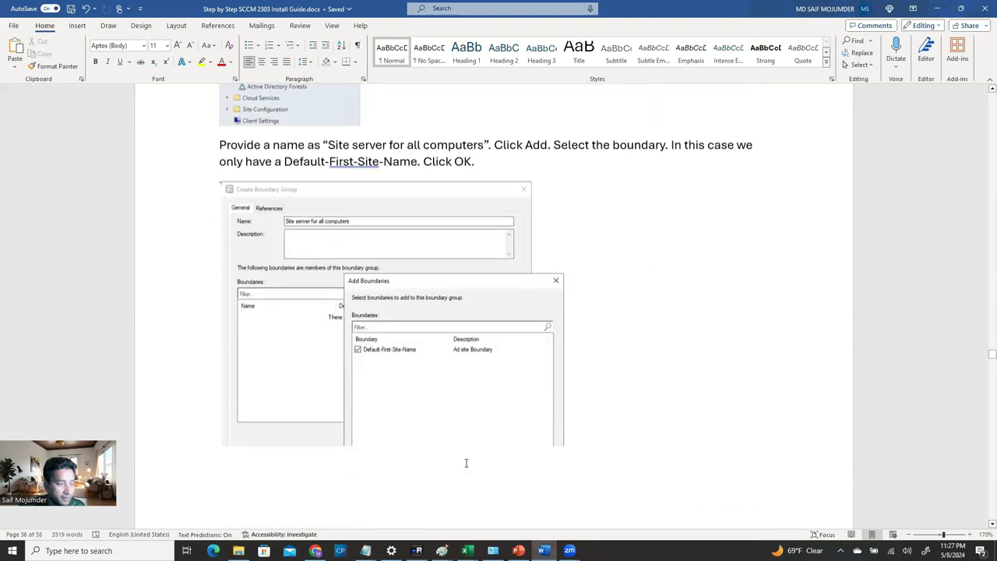
{"action": "scroll", "coordinate": [467, 472], "scroll_direction": "down", "scroll_amount": 10}
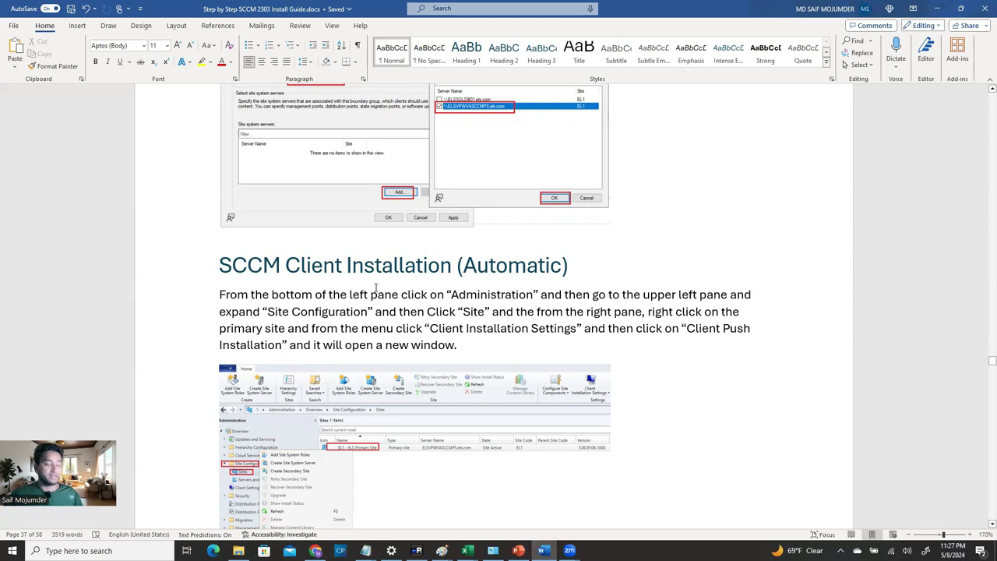
{"action": "scroll", "coordinate": [465, 387], "scroll_direction": "down", "scroll_amount": 3}
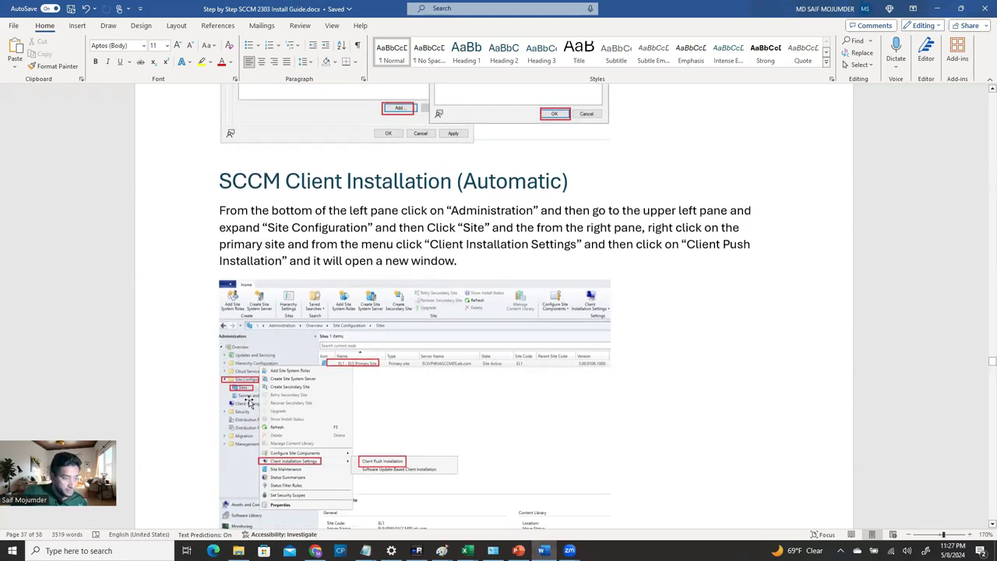
{"action": "scroll", "coordinate": [278, 392], "scroll_direction": "down", "scroll_amount": 3}
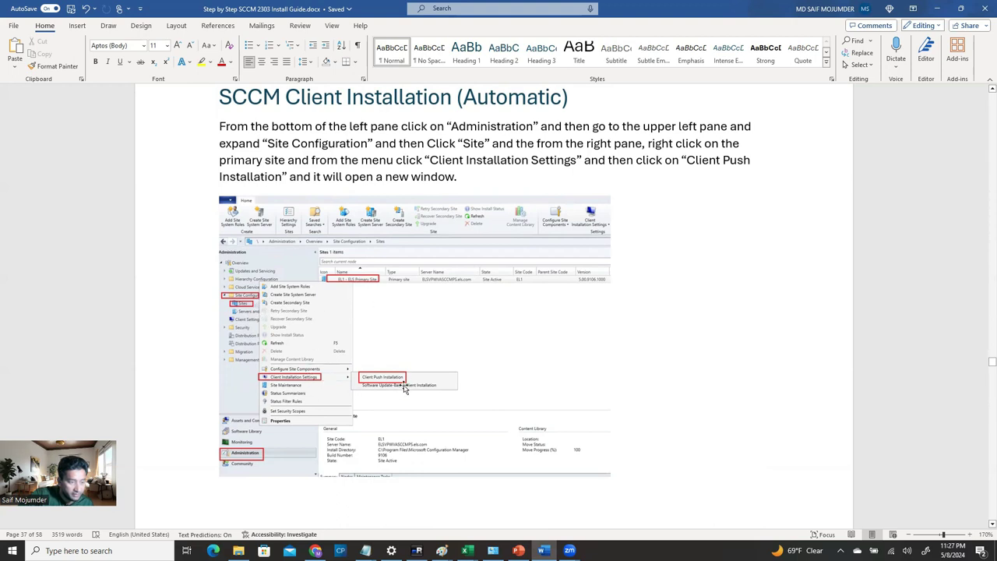
{"action": "scroll", "coordinate": [407, 377], "scroll_direction": "down", "scroll_amount": 10}
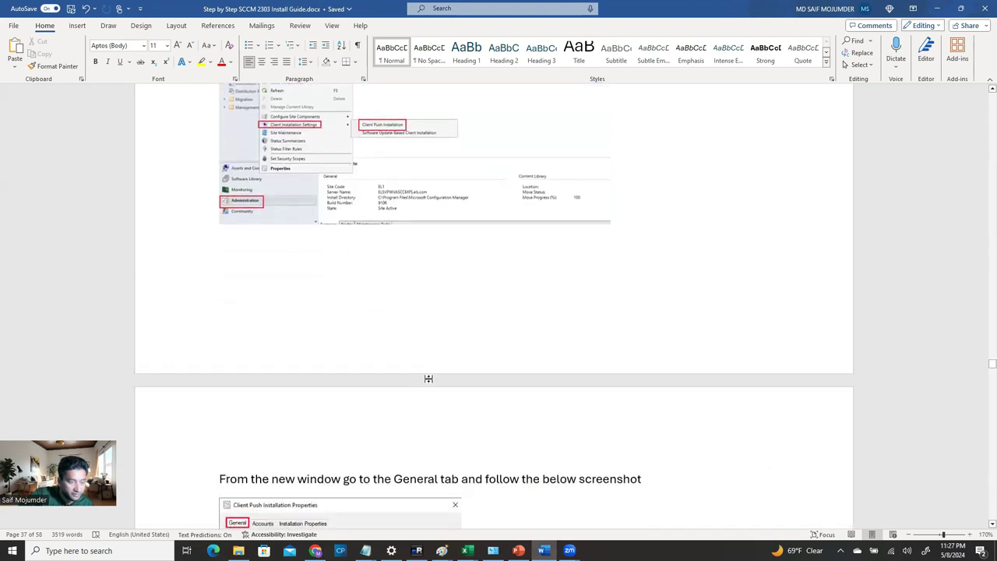
{"action": "scroll", "coordinate": [428, 382], "scroll_direction": "down", "scroll_amount": 3}
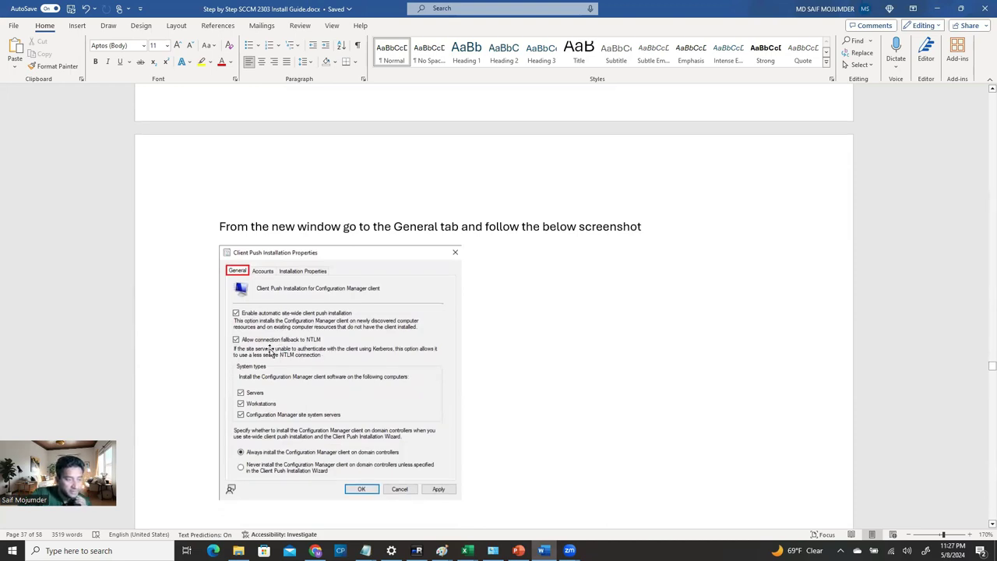
{"action": "scroll", "coordinate": [318, 382], "scroll_direction": "down", "scroll_amount": 7}
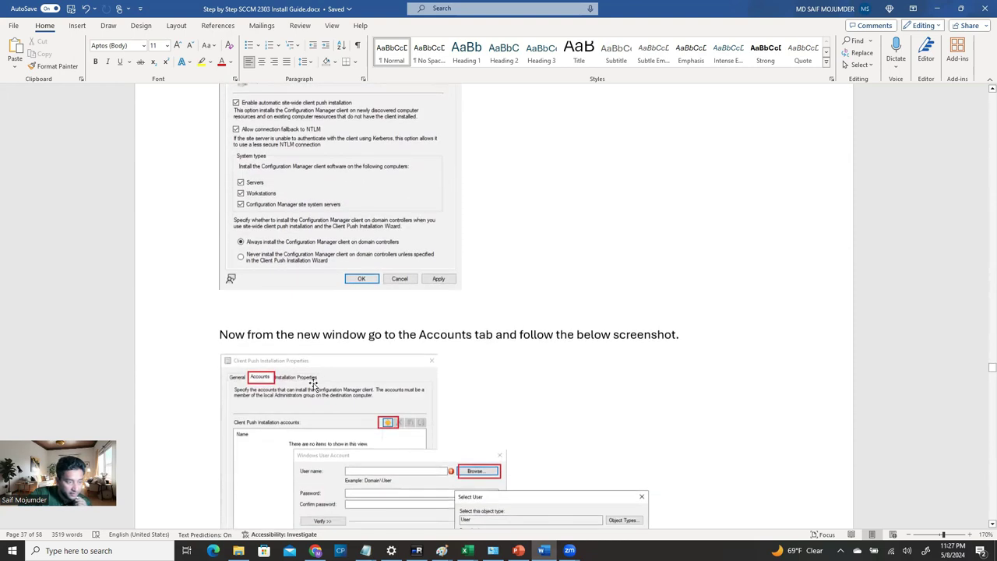
{"action": "scroll", "coordinate": [313, 383], "scroll_direction": "down", "scroll_amount": 4}
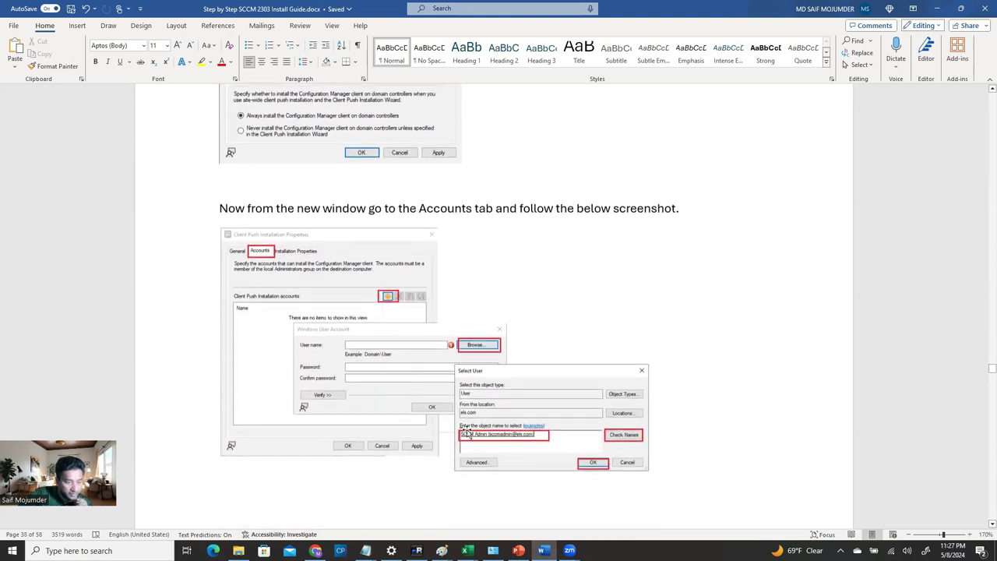
{"action": "scroll", "coordinate": [521, 442], "scroll_direction": "down", "scroll_amount": 20}
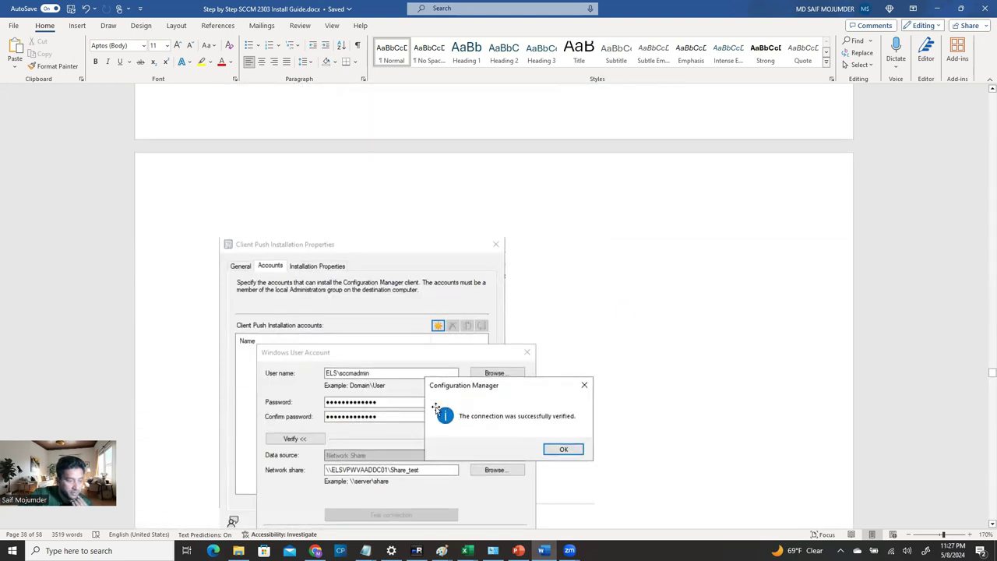
{"action": "scroll", "coordinate": [383, 402], "scroll_direction": "up", "scroll_amount": 2}
{"action": "scroll", "coordinate": [430, 393], "scroll_direction": "up", "scroll_amount": 20}
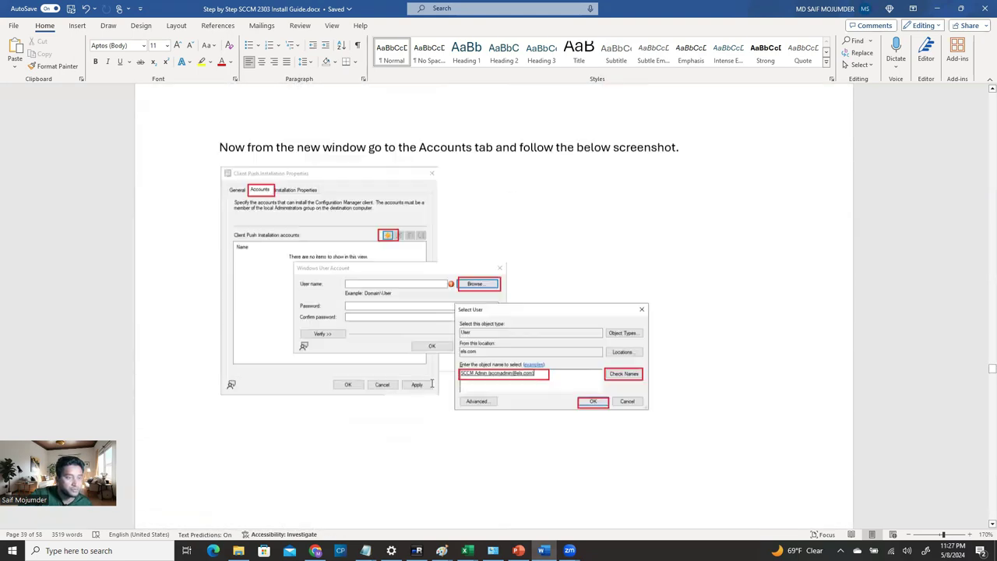
{"action": "scroll", "coordinate": [433, 375], "scroll_direction": "up", "scroll_amount": 5}
{"action": "scroll", "coordinate": [429, 381], "scroll_direction": "down", "scroll_amount": 5}
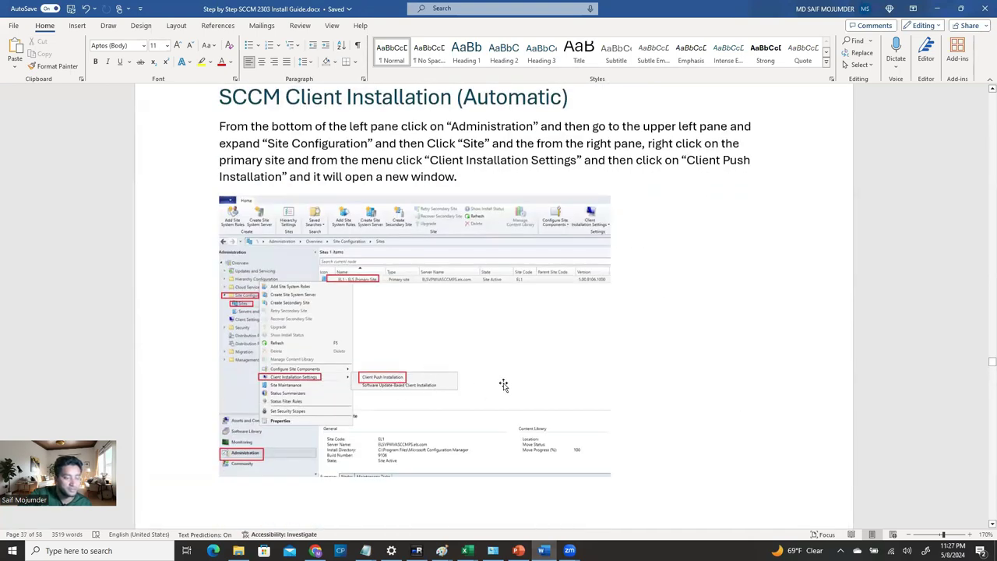
- Back in Configuration Manager, enable automatic site-wide client push installation for VAS - ELS-Primary-Site, including Configuration Manager site system servers
{"action": "left_click", "coordinate": [417, 550]}
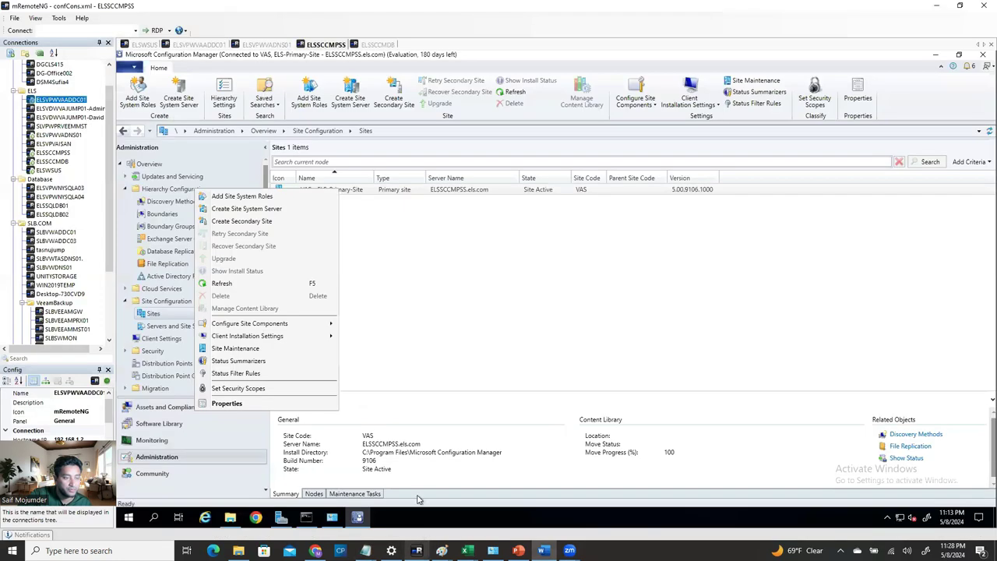
{"action": "left_click", "coordinate": [166, 315]}
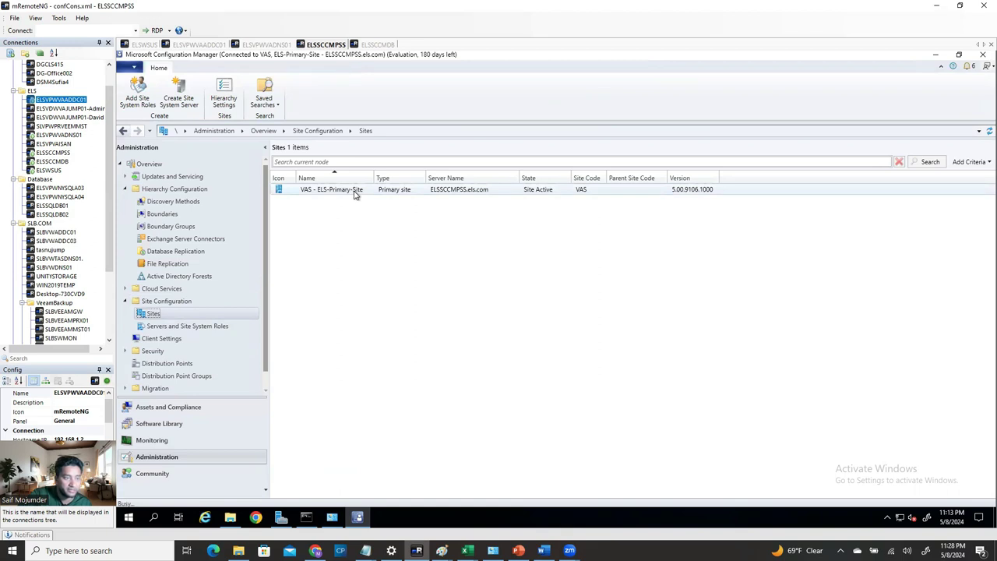
{"action": "left_click", "coordinate": [354, 192]}
{"action": "right_click", "coordinate": [353, 193]}
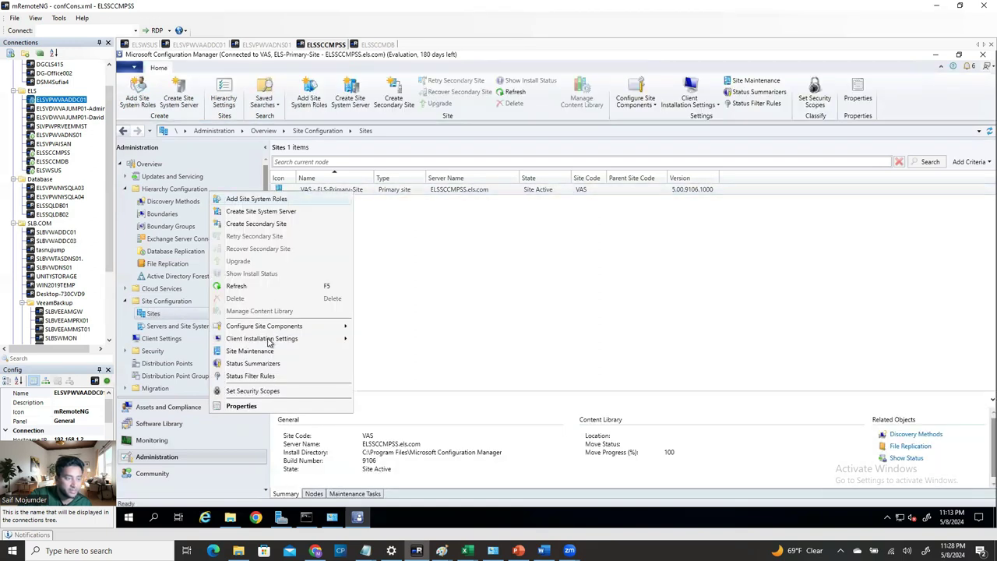
{"action": "mouse_move", "coordinate": [269, 342]}
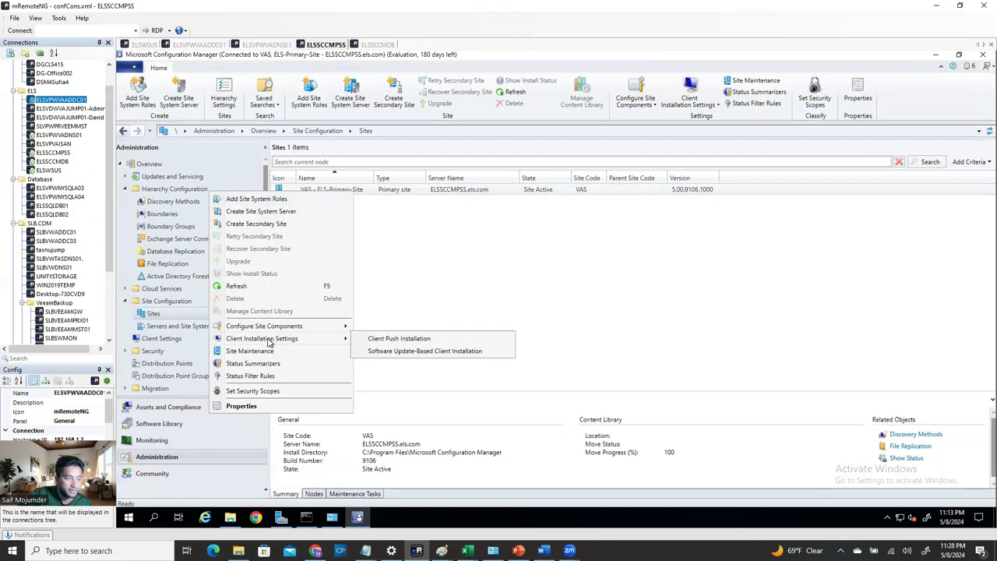
{"action": "left_click", "coordinate": [417, 339]}
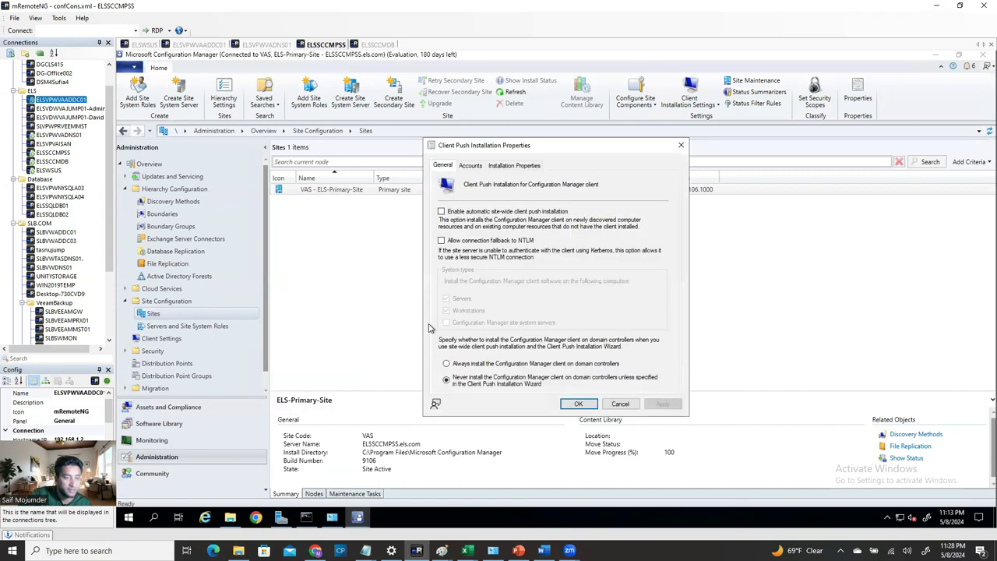
{"action": "left_click", "coordinate": [441, 212]}
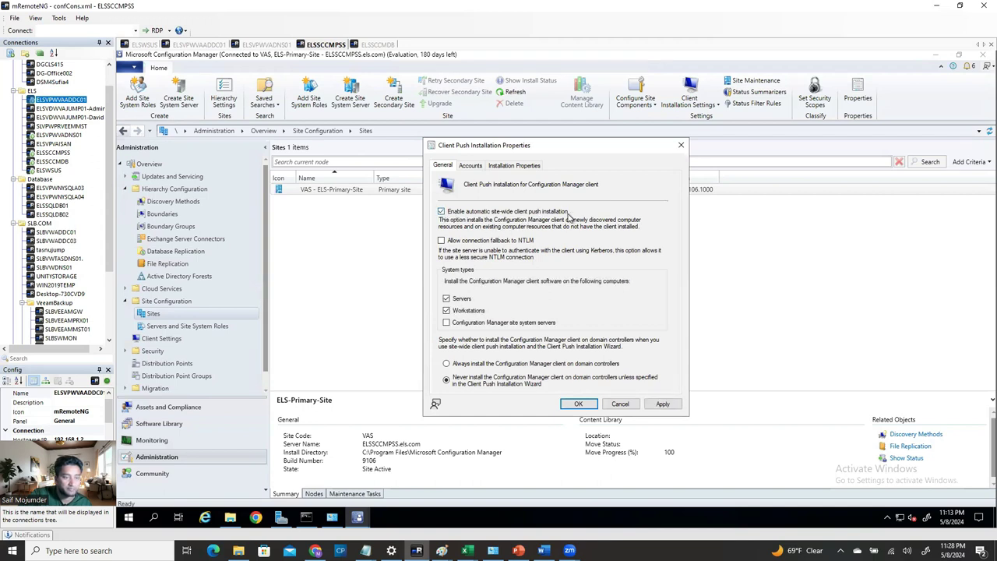
{"action": "left_click", "coordinate": [447, 323]}
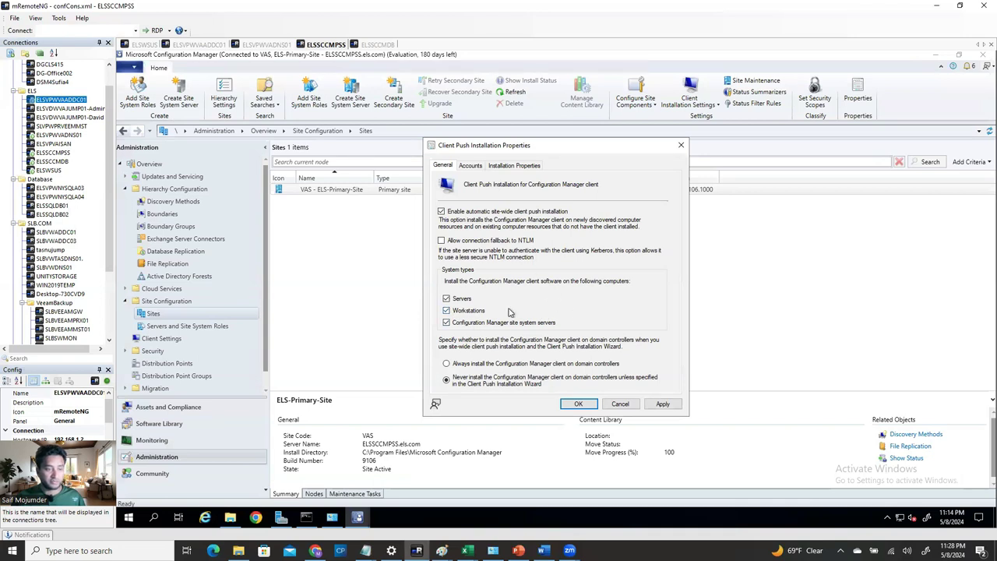
- Start adding a new client push installation account and select the sccmadmin user from els.com
{"action": "left_click", "coordinate": [471, 165]}
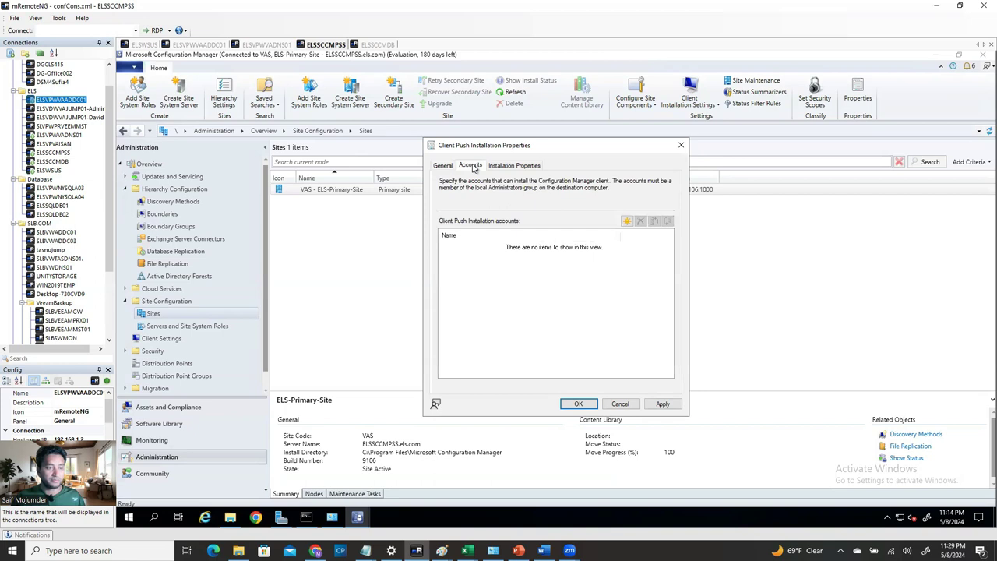
{"action": "left_click", "coordinate": [627, 225]}
{"action": "left_click", "coordinate": [658, 245]}
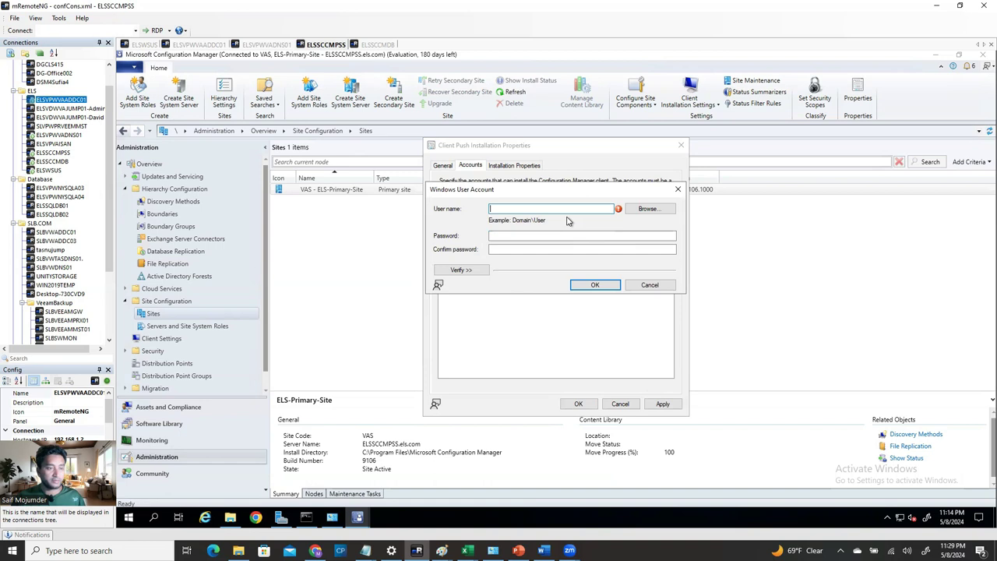
{"action": "left_click", "coordinate": [647, 208]}
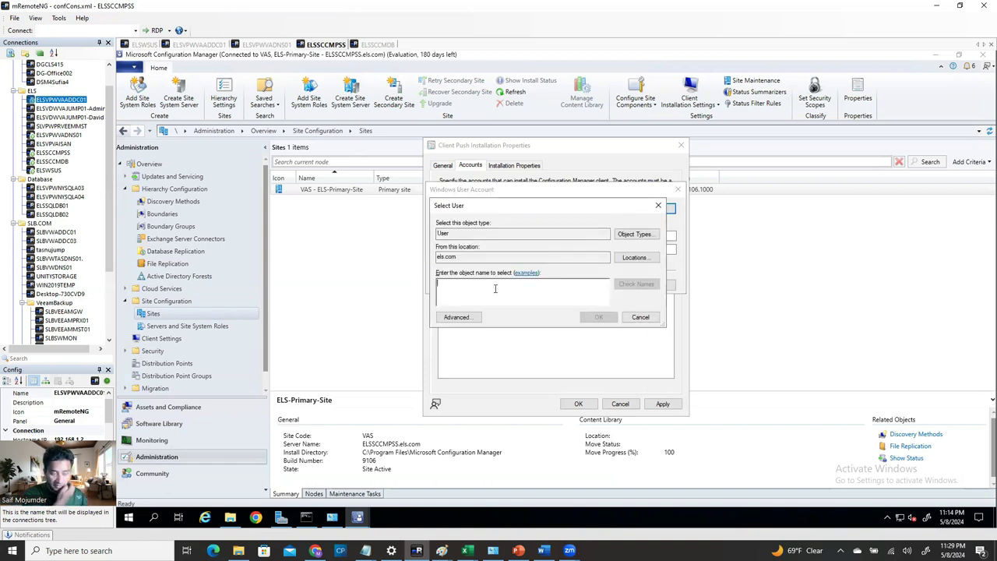
{"action": "type", "text": "sccmadmin"}
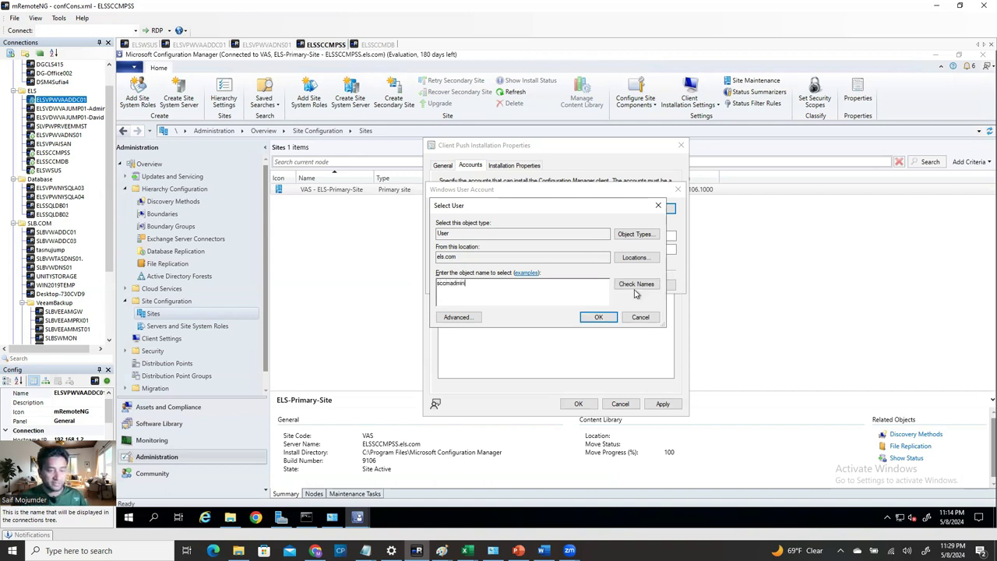
{"action": "left_click", "coordinate": [636, 285]}
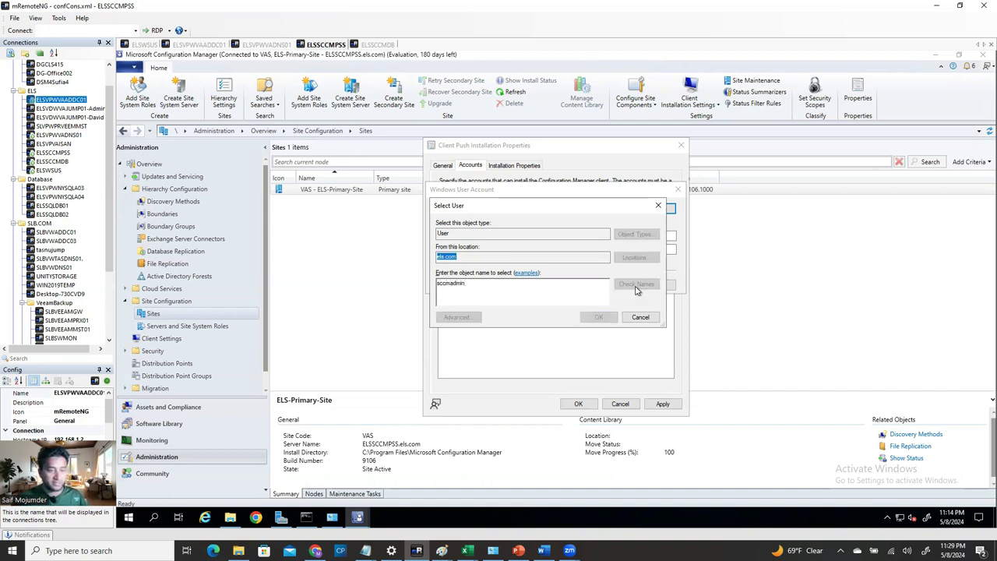
{"action": "left_click", "coordinate": [598, 319]}
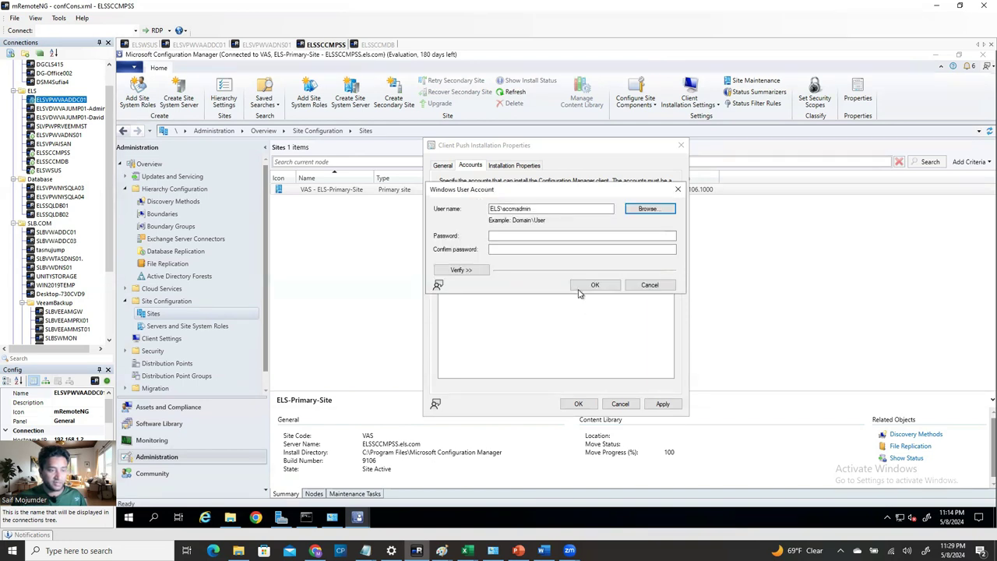
- Enter and confirm the account password for the client push account, and expand its verification options
{"action": "left_click", "coordinate": [542, 236]}
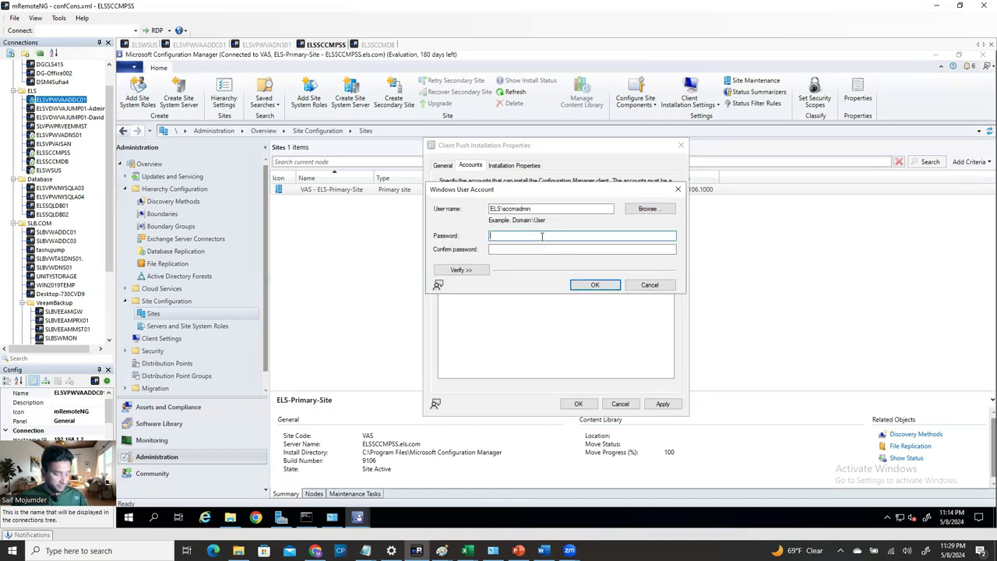
{"action": "type", "text": "••"}
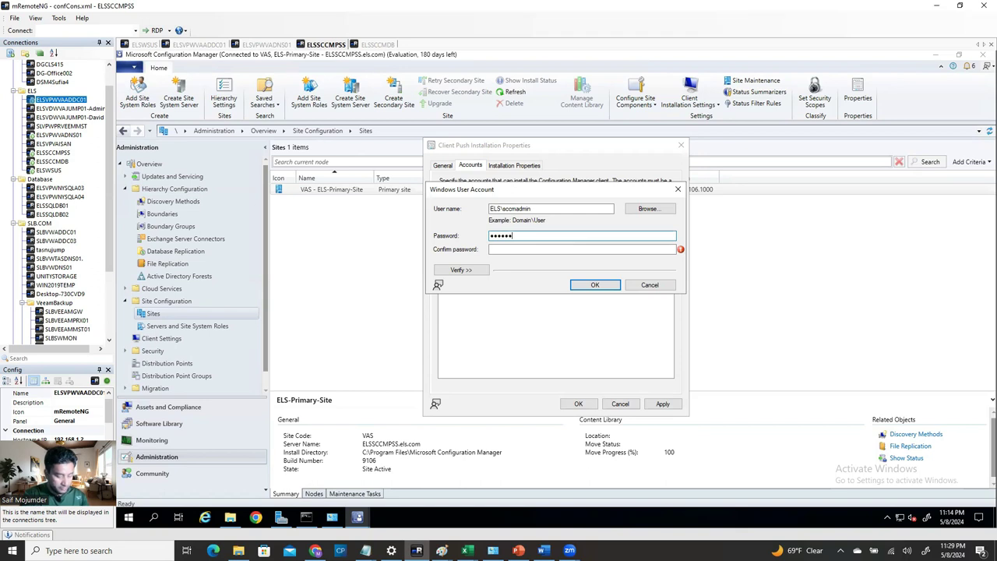
{"action": "type", "text": "•••••••••••"}
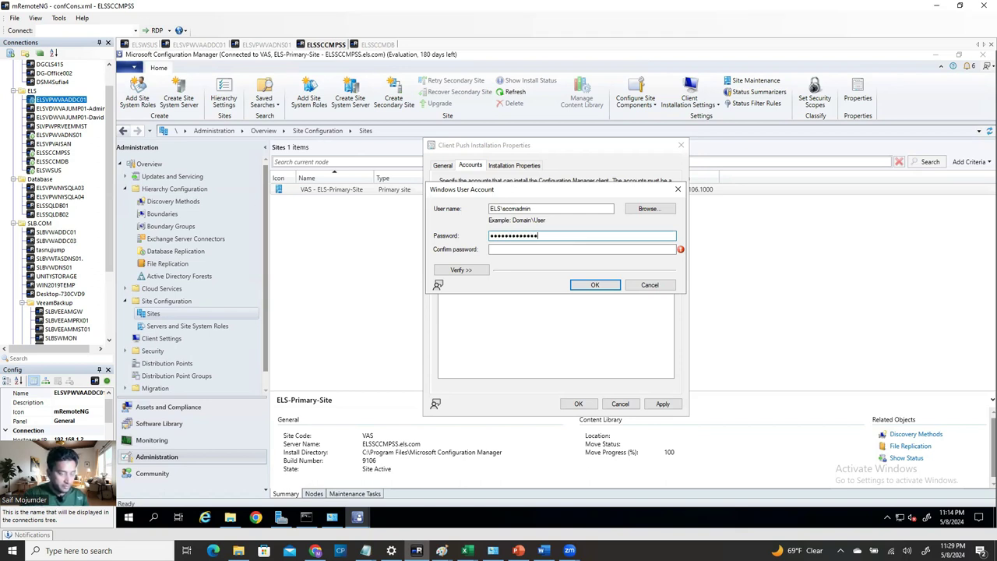
{"action": "left_click", "coordinate": [491, 249]}
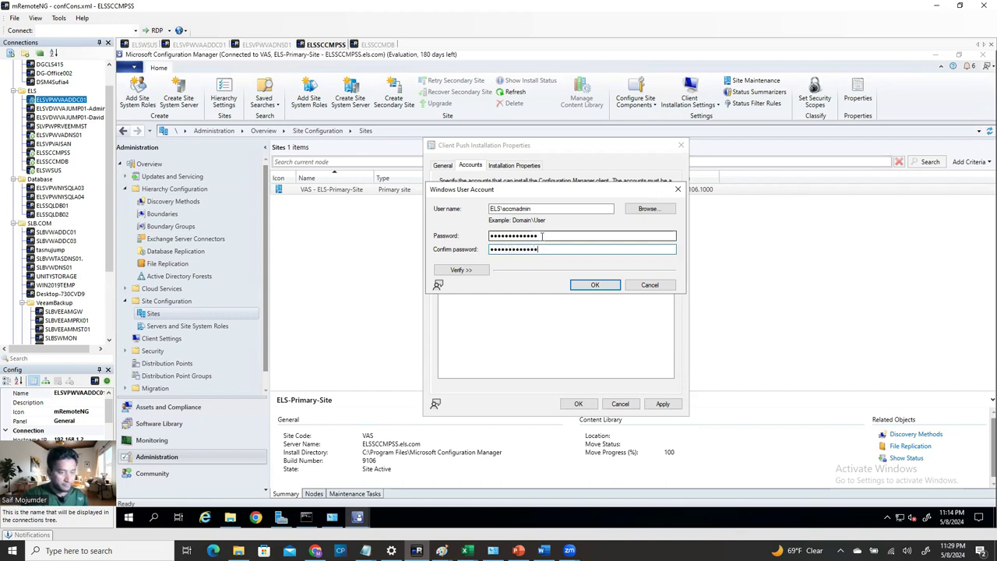
{"action": "left_click", "coordinate": [466, 271]}
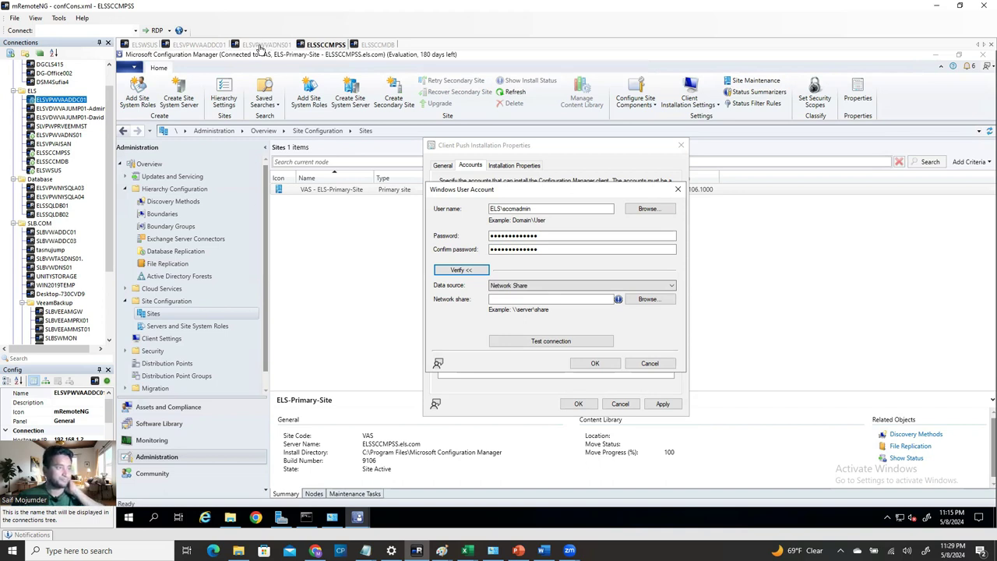
- Switch to the ELSWSUS remote session, minimize its browser, and bring up the Local Server page in Server Manager
{"action": "left_click", "coordinate": [144, 47]}
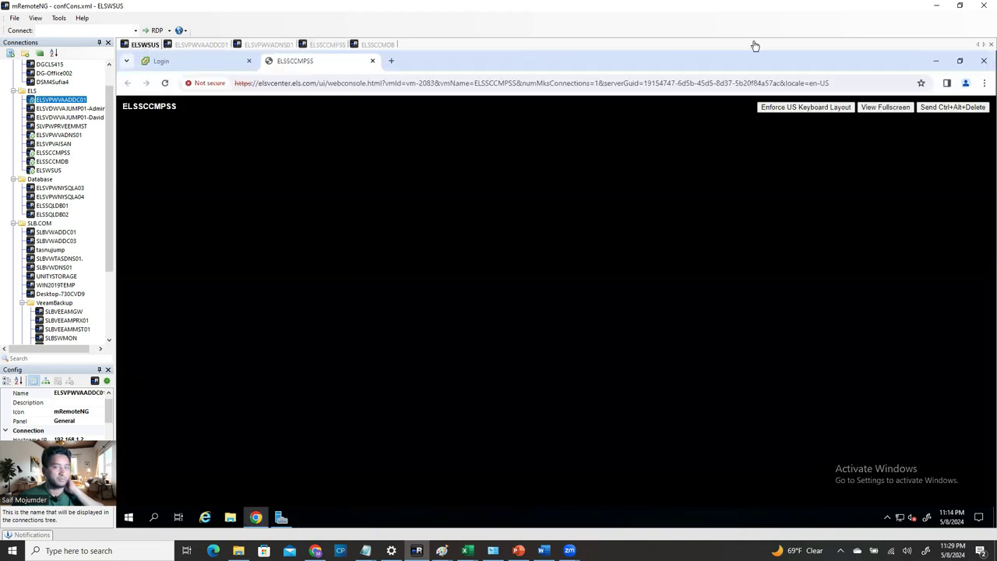
{"action": "left_click", "coordinate": [935, 60]}
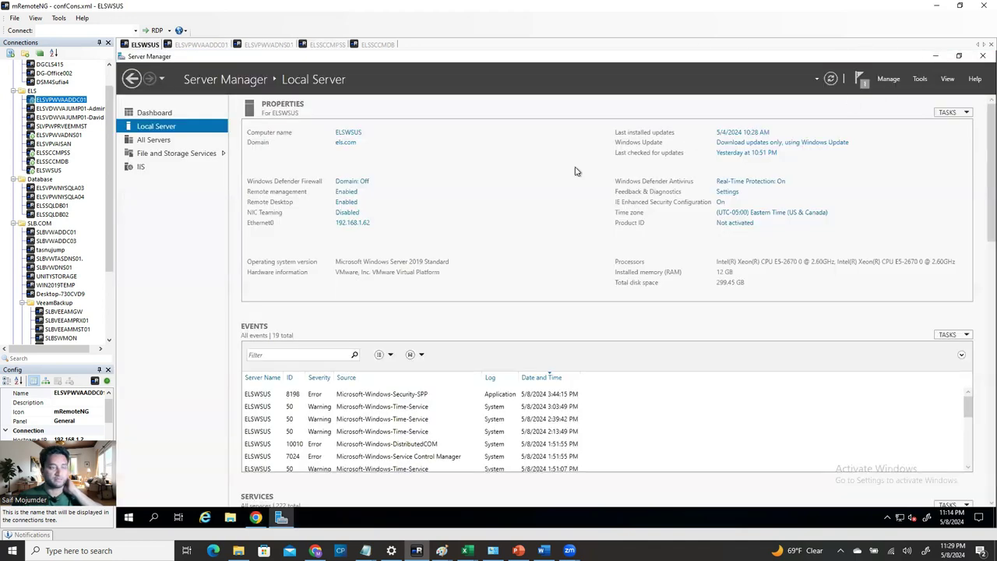
{"action": "left_click", "coordinate": [935, 55]}
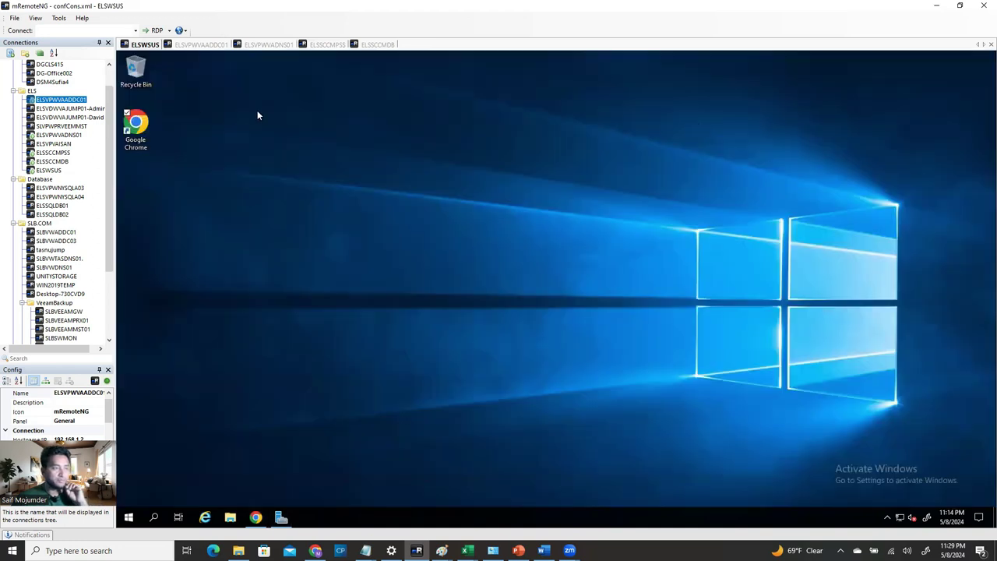
{"action": "left_click", "coordinate": [282, 517]}
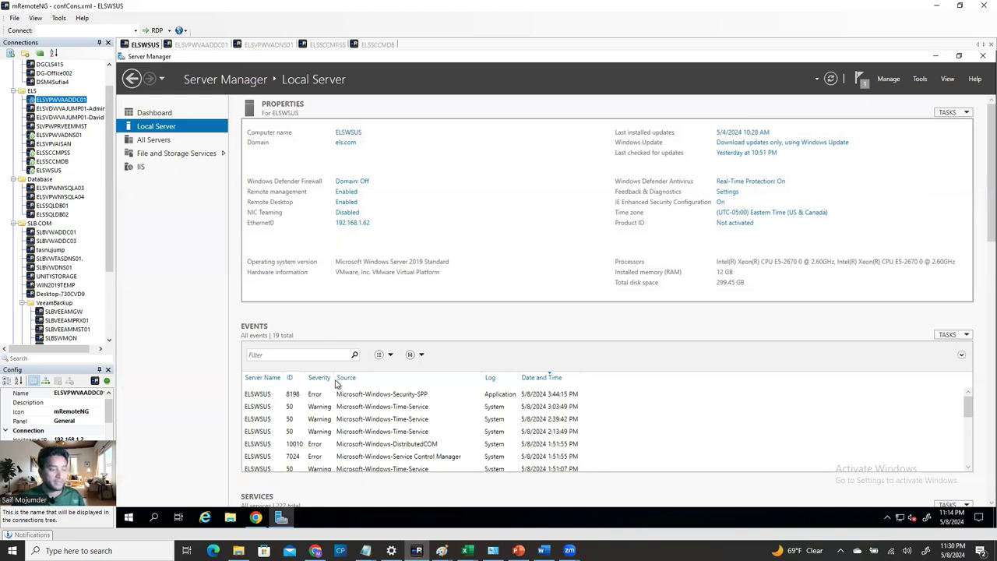
- Back in the ELSSCCMPSS session, set the verification network share to \\192.168.1.62\c$ for the client push account
{"action": "left_click", "coordinate": [333, 45]}
{"action": "left_click", "coordinate": [513, 299]}
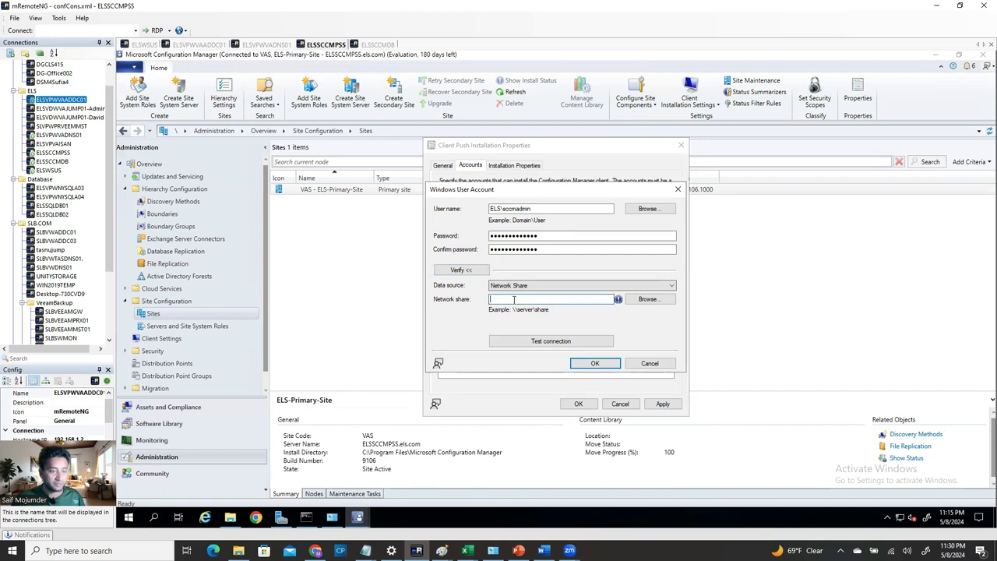
{"action": "type", "text": "\\\\"}
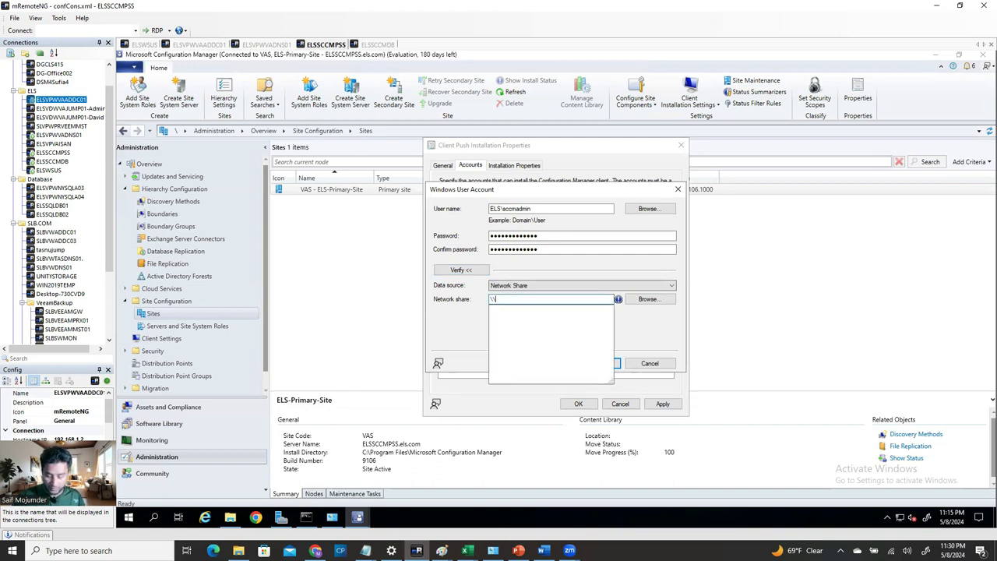
{"action": "type", "text": "192.168.1.62"}
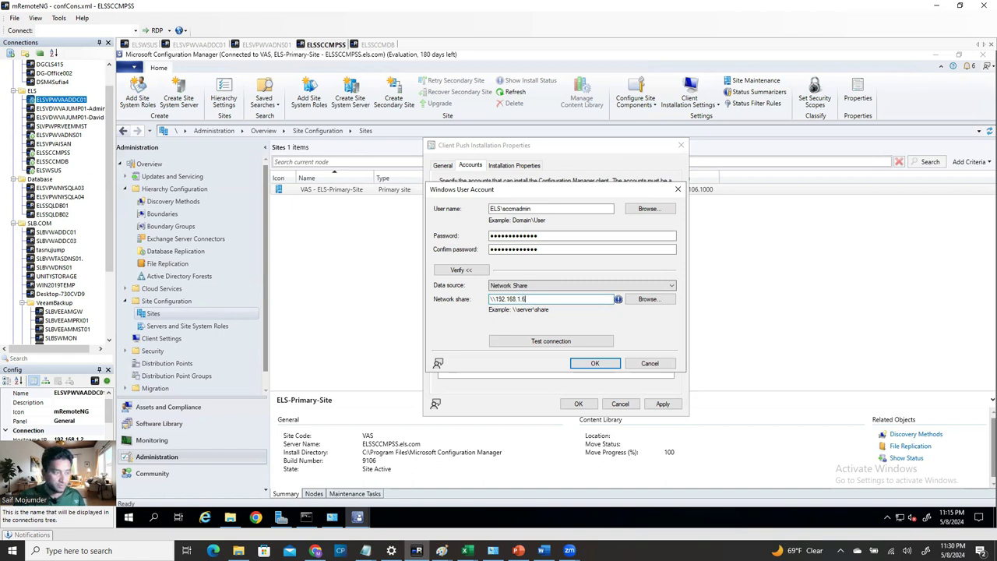
{"action": "left_click", "coordinate": [141, 45]}
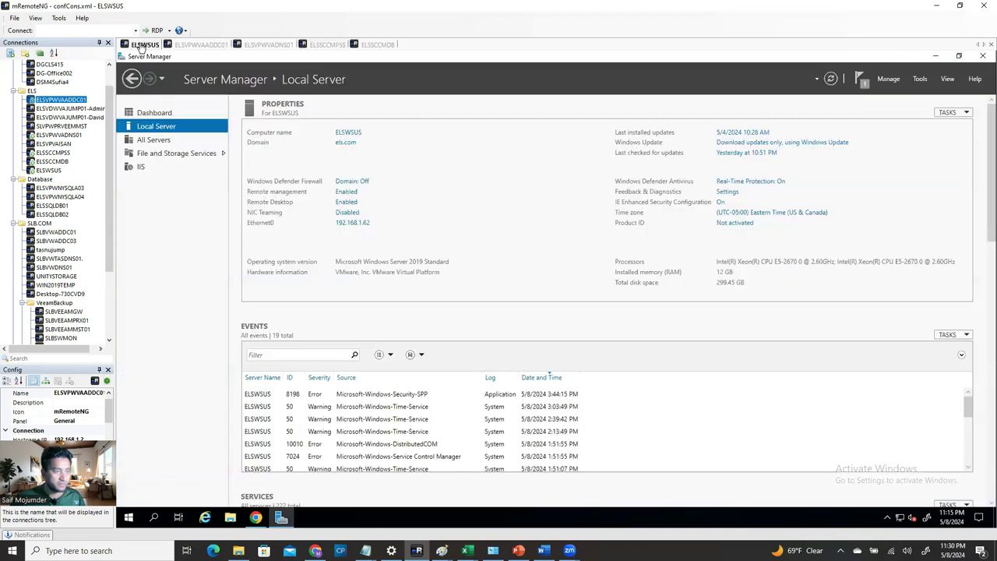
{"action": "left_click", "coordinate": [316, 44]}
{"action": "type", "text": "\\c$"}
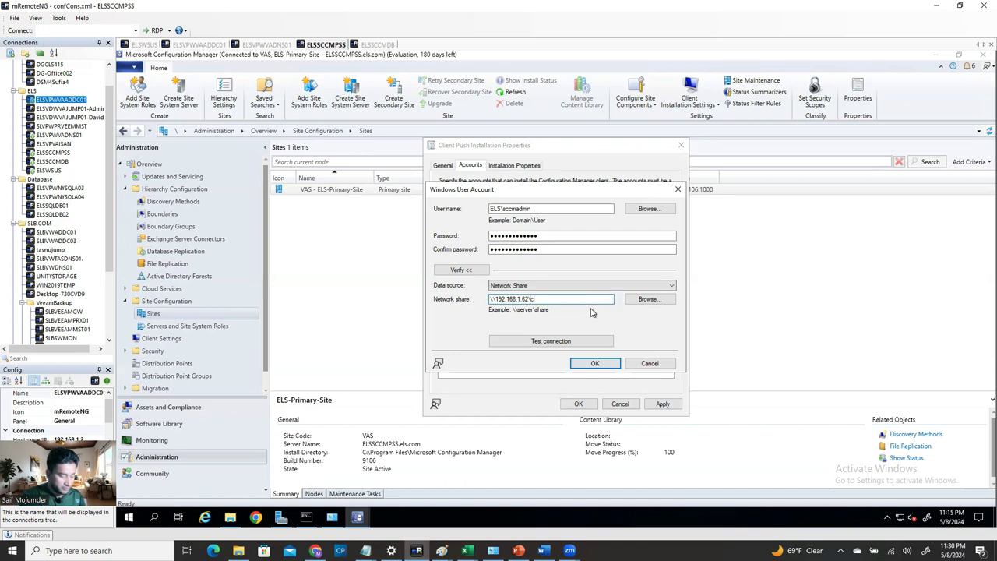
- Test the account's connection to the network share and add the account to the client push installation accounts
{"action": "left_click", "coordinate": [547, 346]}
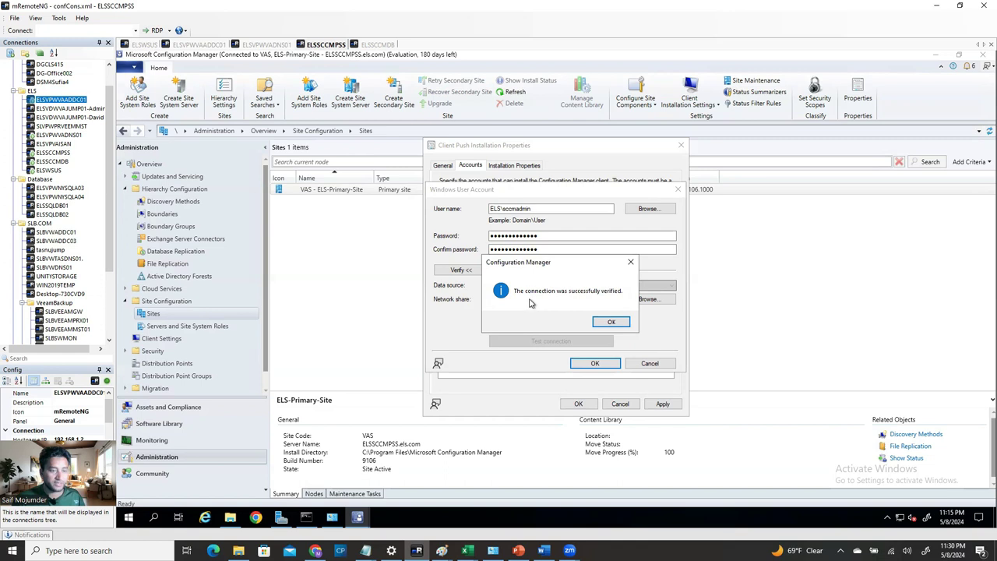
{"action": "left_click", "coordinate": [612, 323]}
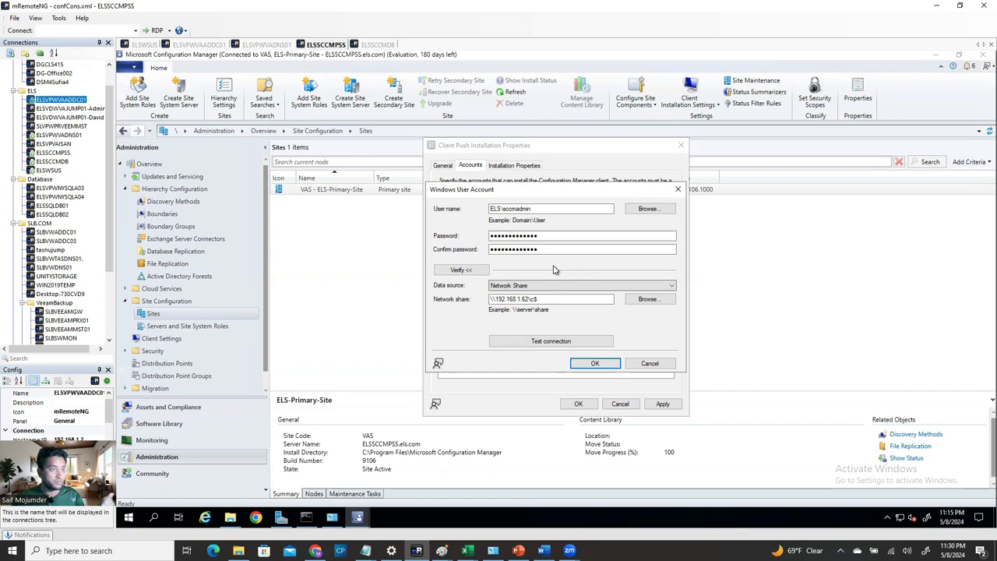
{"action": "left_click", "coordinate": [604, 366]}
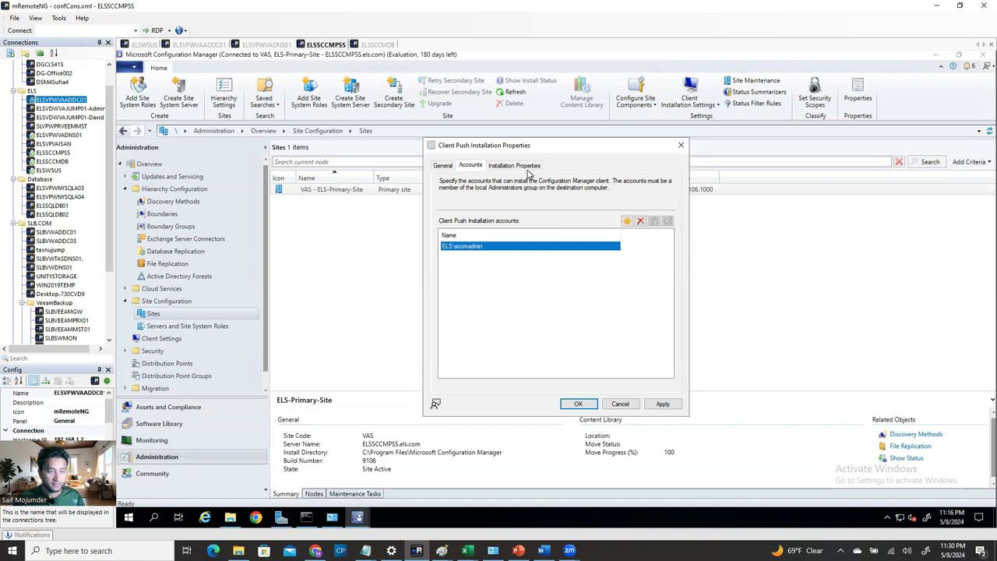
- Check the client push installation properties, then apply and close the client push settings for the primary site
{"action": "left_click", "coordinate": [526, 170]}
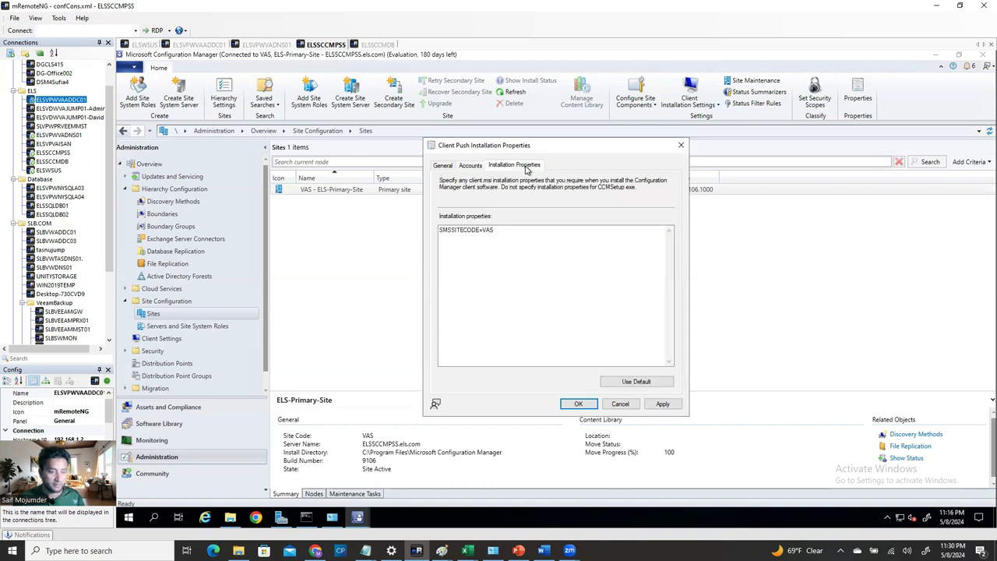
{"action": "left_click", "coordinate": [472, 166]}
{"action": "left_click", "coordinate": [661, 404]}
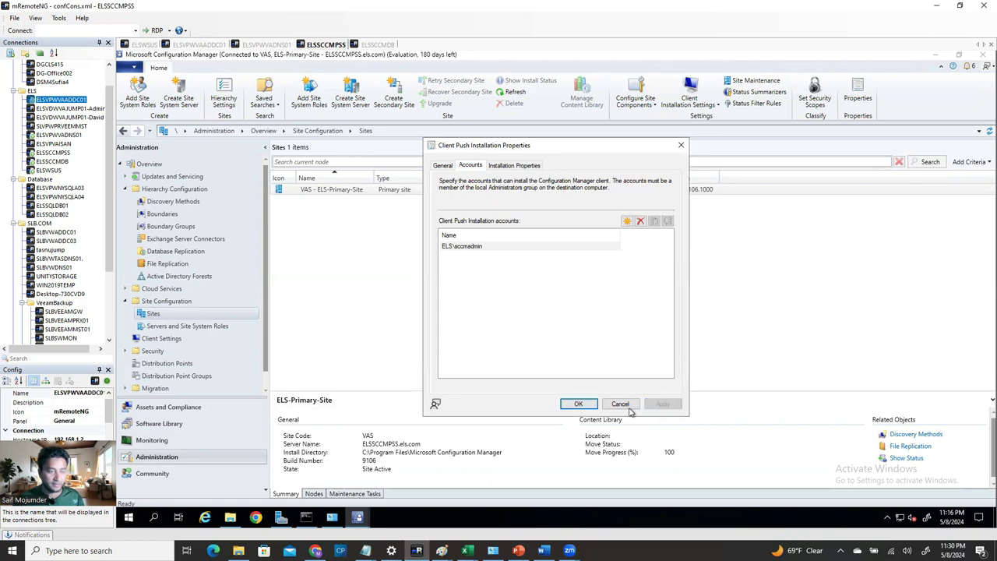
{"action": "left_click", "coordinate": [577, 404]}
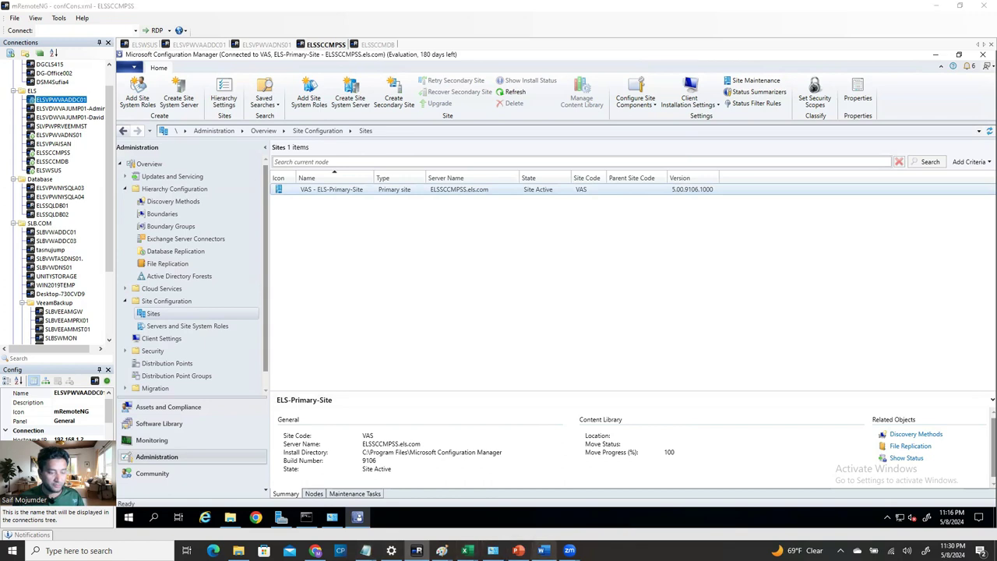
- Switch to the SCCM 2303 install guide in Word and read the instructions for pushing the client and installing it manually
{"action": "left_click", "coordinate": [543, 551]}
{"action": "scroll", "coordinate": [319, 363], "scroll_direction": "down", "scroll_amount": 7}
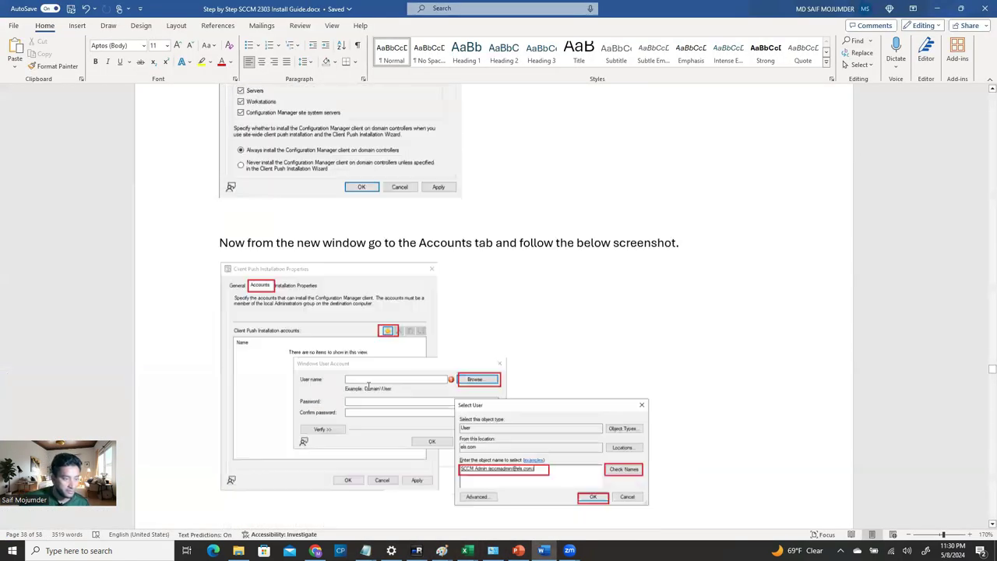
{"action": "scroll", "coordinate": [496, 378], "scroll_direction": "down", "scroll_amount": 10}
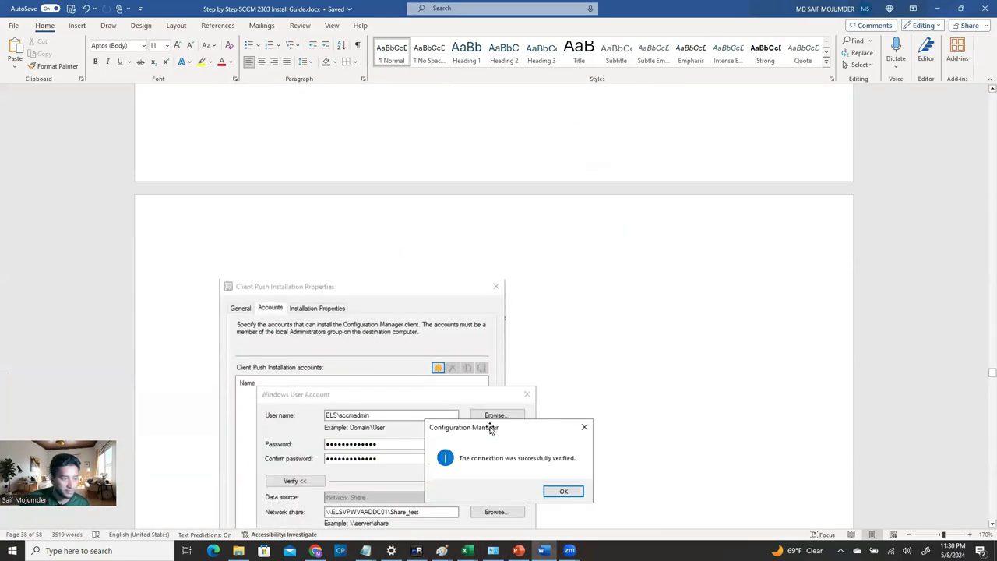
{"action": "scroll", "coordinate": [491, 434], "scroll_direction": "down", "scroll_amount": 3}
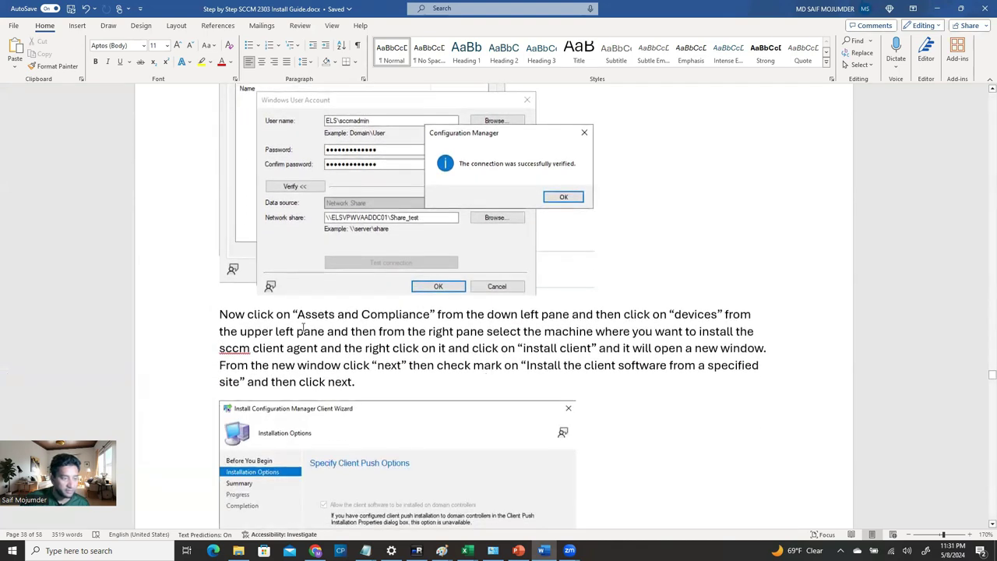
{"action": "scroll", "coordinate": [461, 331], "scroll_direction": "down", "scroll_amount": 3}
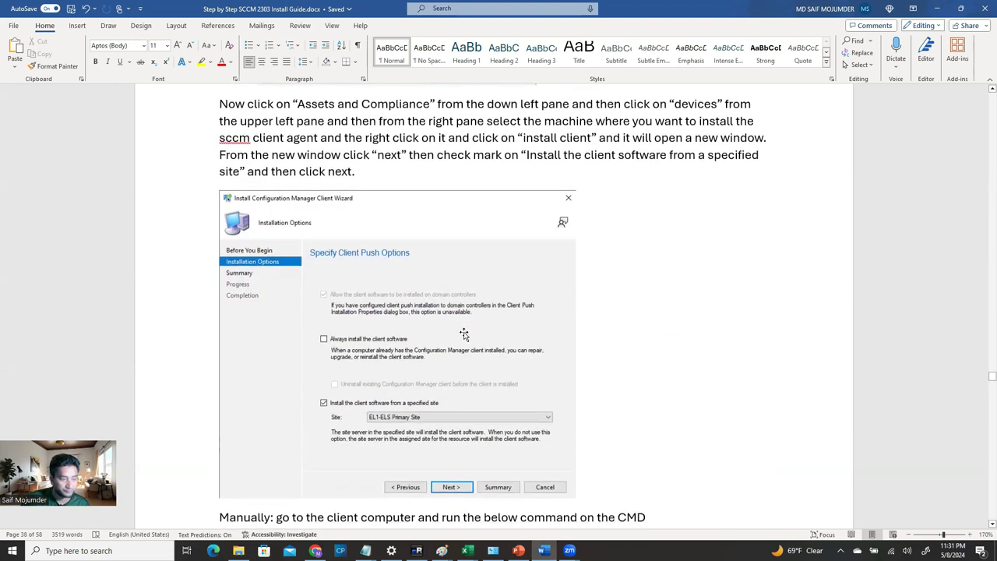
{"action": "scroll", "coordinate": [471, 342], "scroll_direction": "down", "scroll_amount": 2}
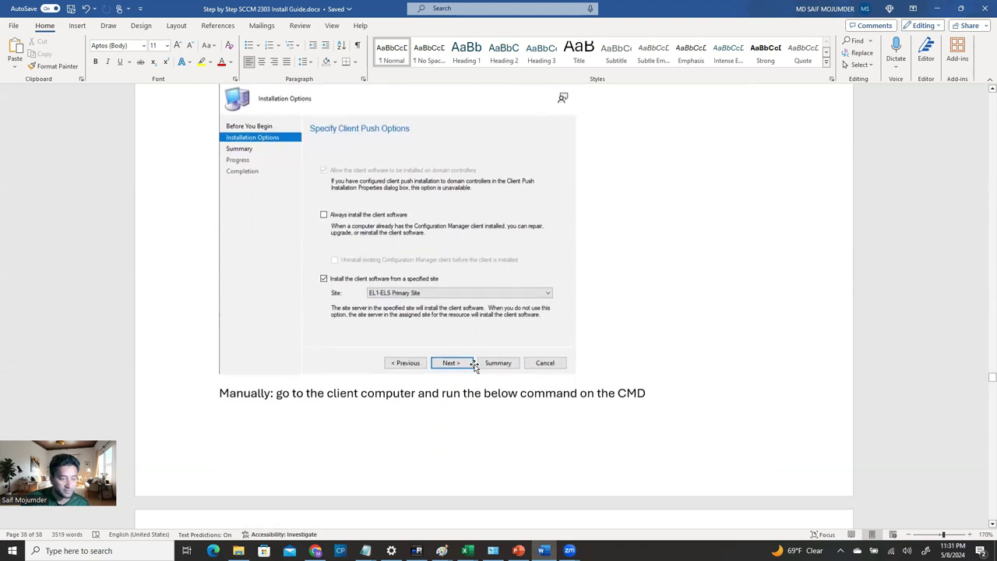
{"action": "scroll", "coordinate": [471, 358], "scroll_direction": "down", "scroll_amount": 1}
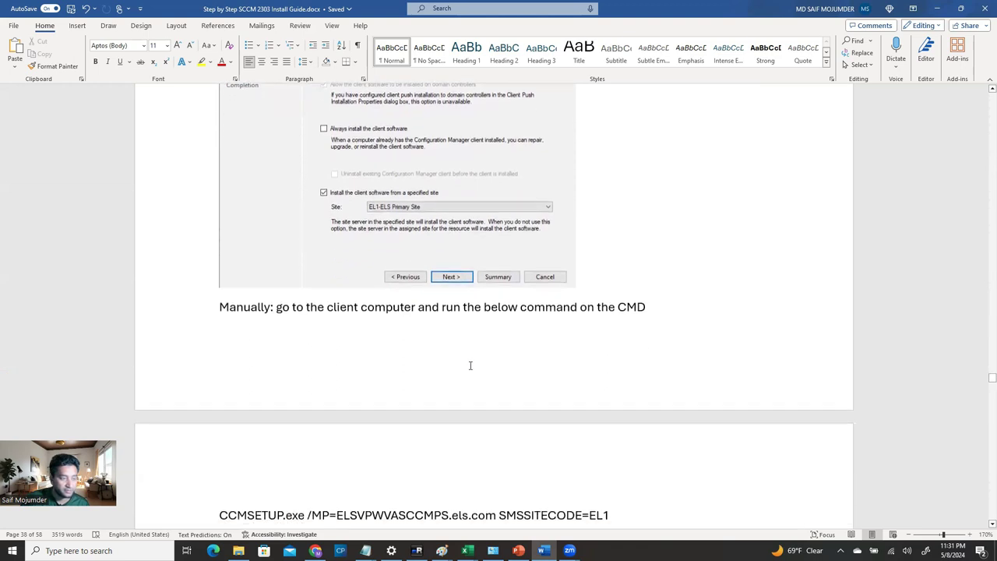
- Return to Configuration Manager and display the Devices list under Assets and Compliance
{"action": "key", "text": "alt+Tab"}
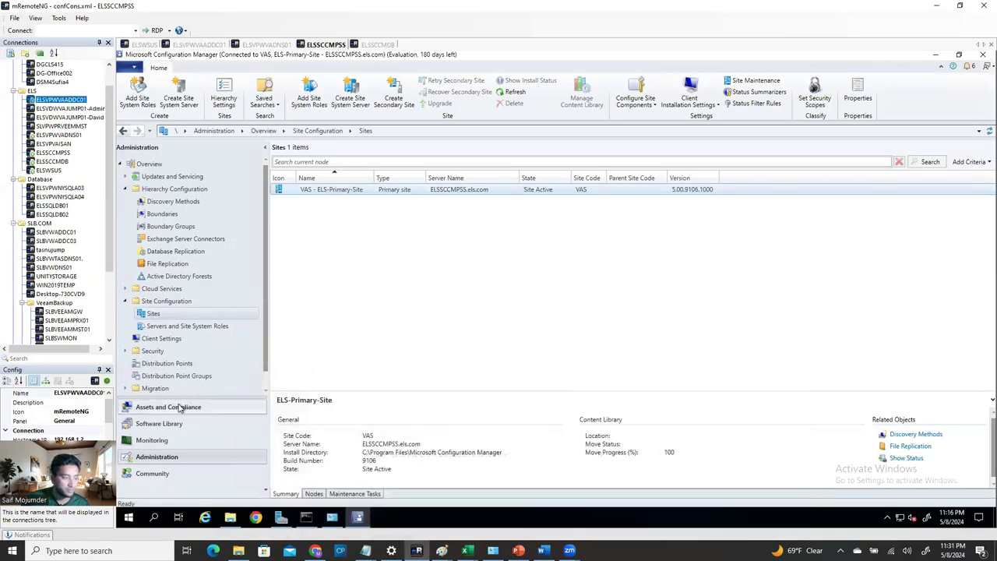
{"action": "left_click", "coordinate": [168, 407]}
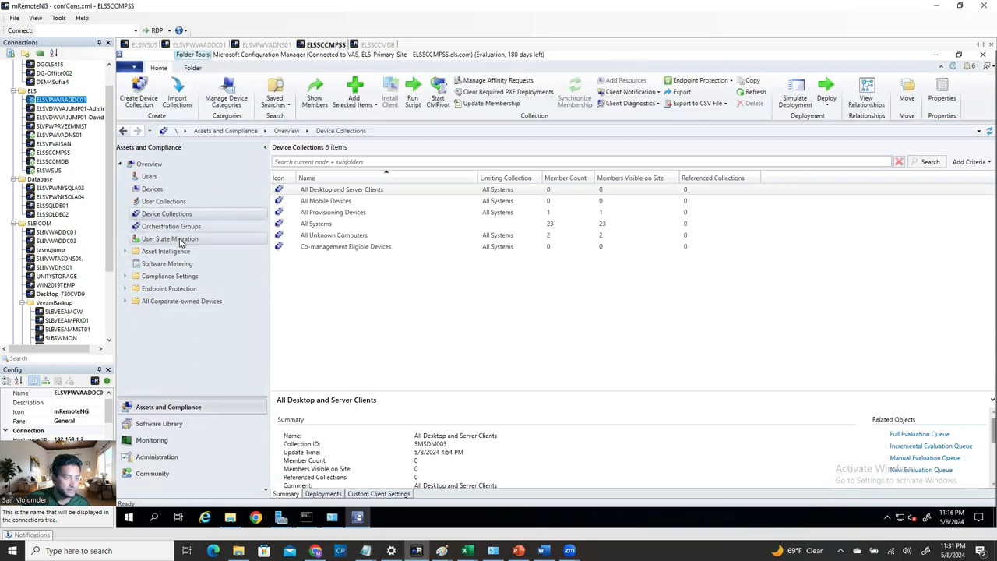
{"action": "left_click", "coordinate": [152, 189]}
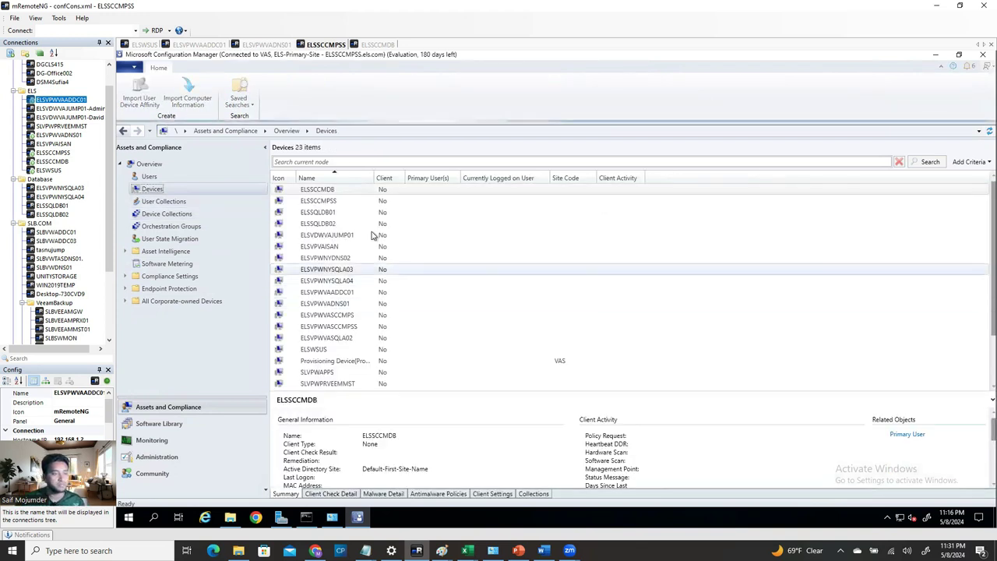
{"action": "left_click", "coordinate": [338, 190]}
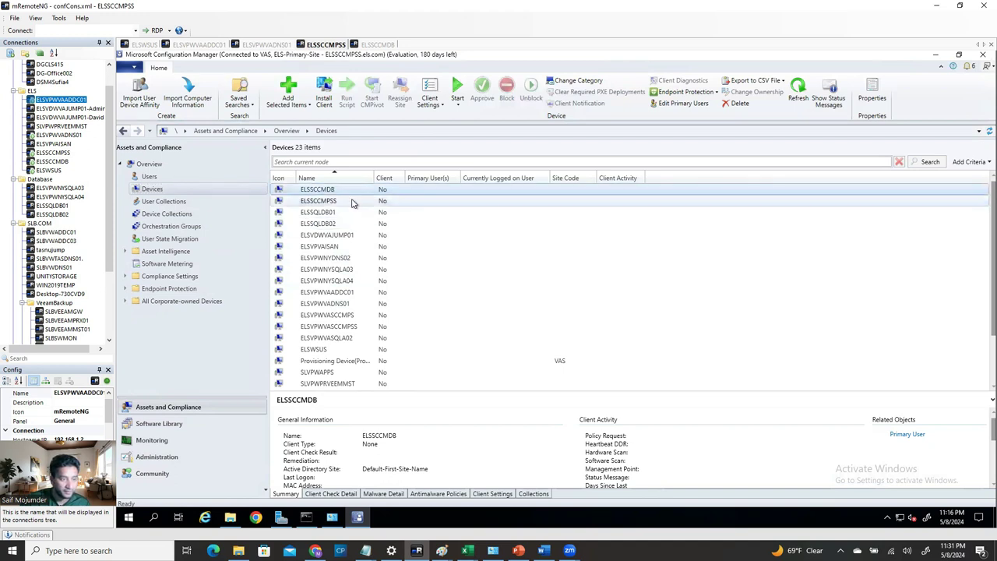
{"action": "left_click", "coordinate": [352, 202]}
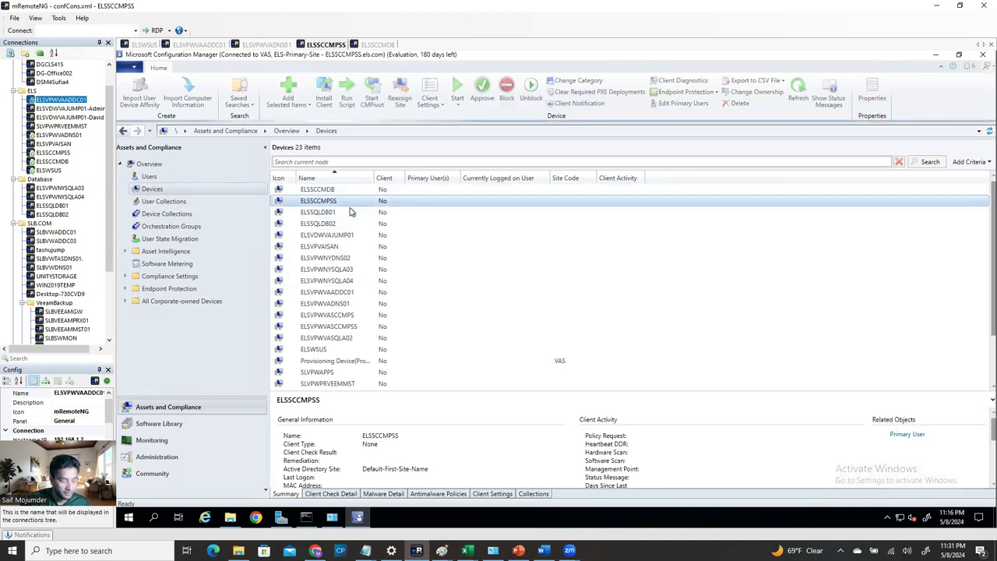
{"action": "left_click", "coordinate": [350, 211], "text": "ctrl"}
{"action": "left_click", "coordinate": [352, 224], "text": "ctrl"}
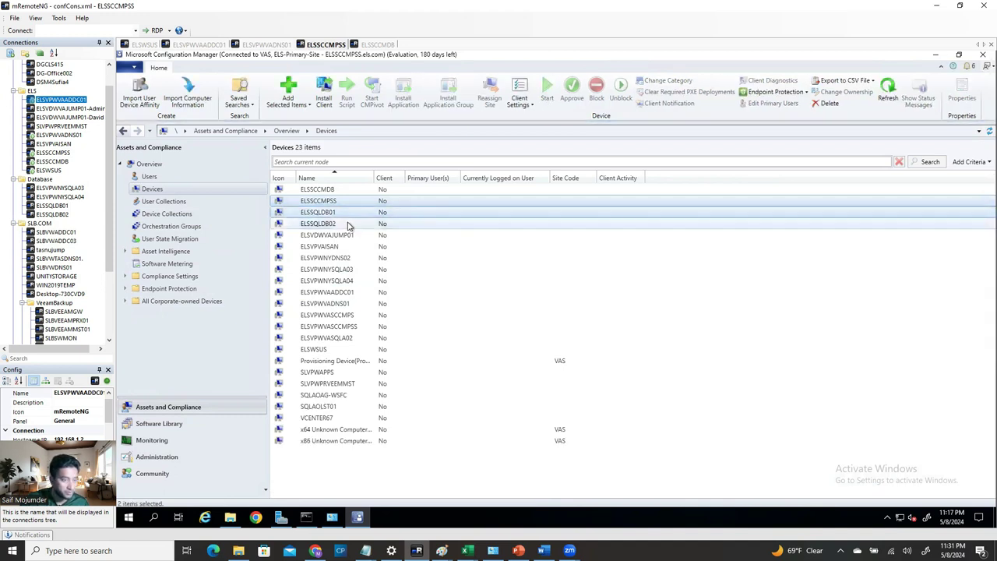
{"action": "left_click", "coordinate": [352, 235], "text": "ctrl"}
{"action": "left_click", "coordinate": [359, 246], "text": "ctrl"}
{"action": "left_click", "coordinate": [364, 257], "text": "ctrl"}
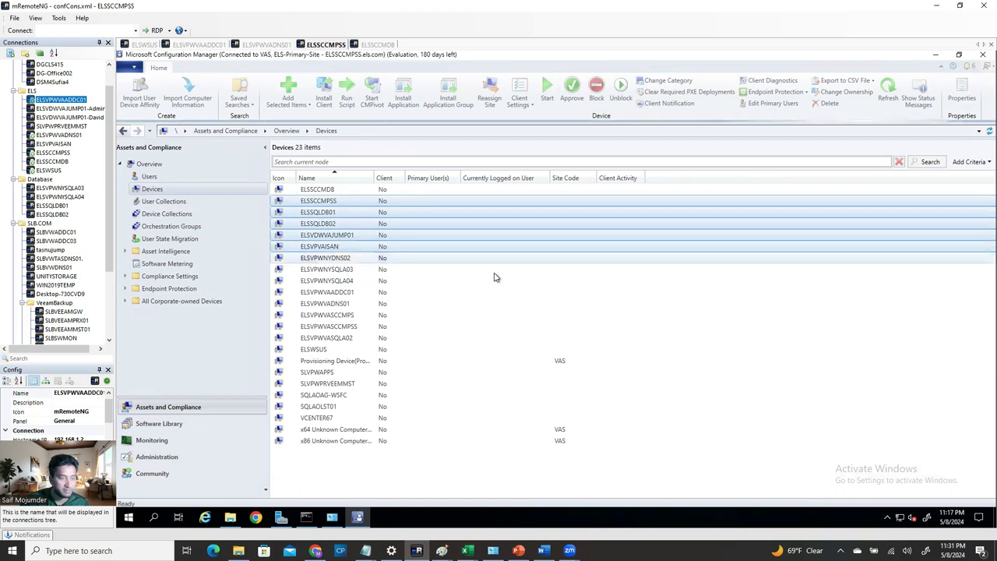
{"action": "right_click", "coordinate": [353, 204]}
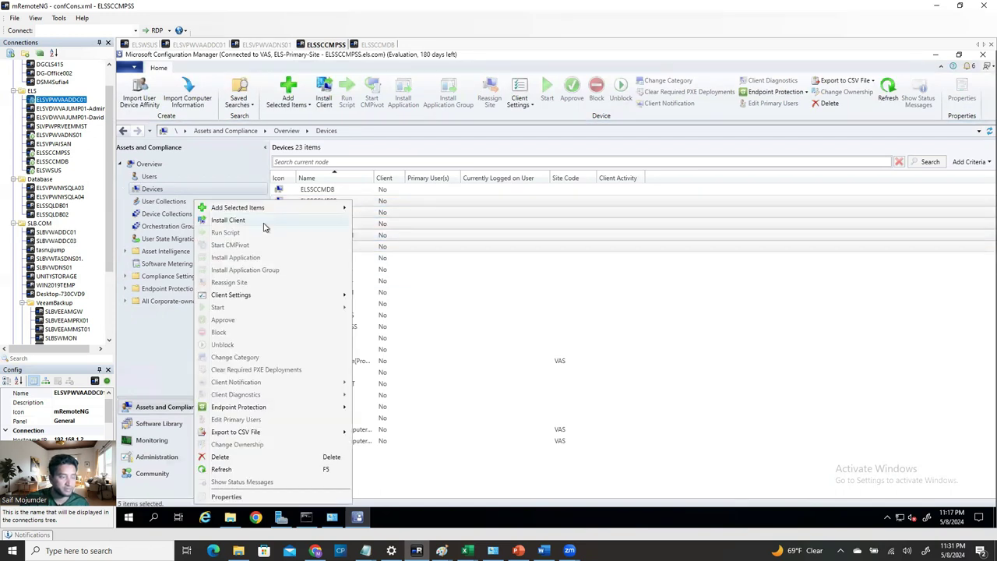
{"action": "left_click", "coordinate": [646, 306]}
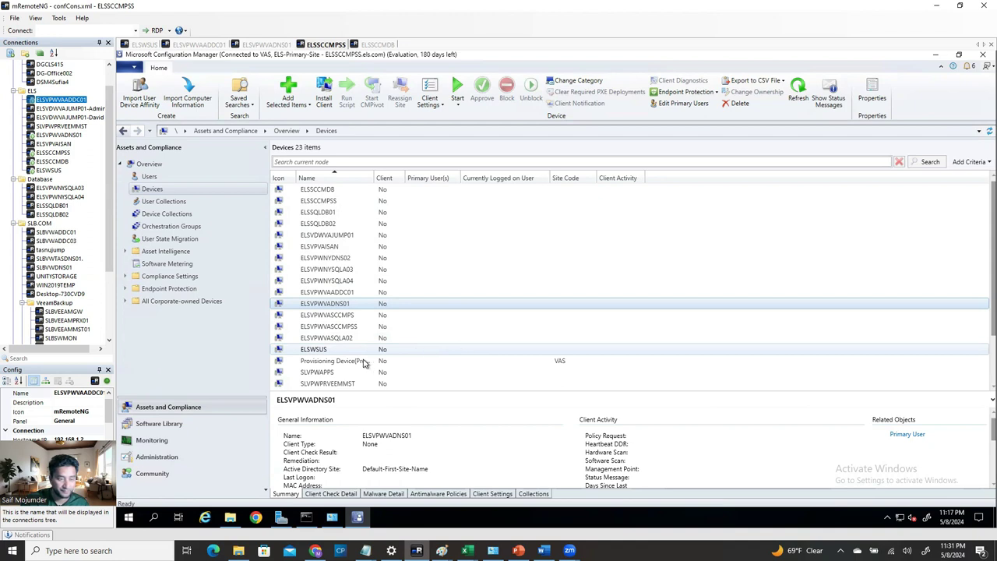
- Start the client installation wizard for the ELSWSUS device and advance to its installation options
{"action": "left_click", "coordinate": [328, 350]}
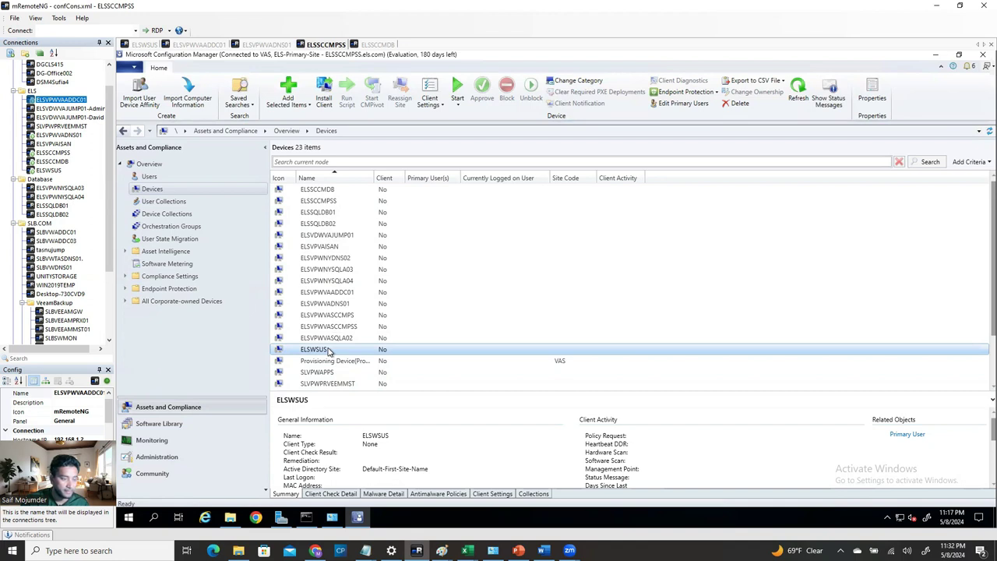
{"action": "right_click", "coordinate": [328, 350]}
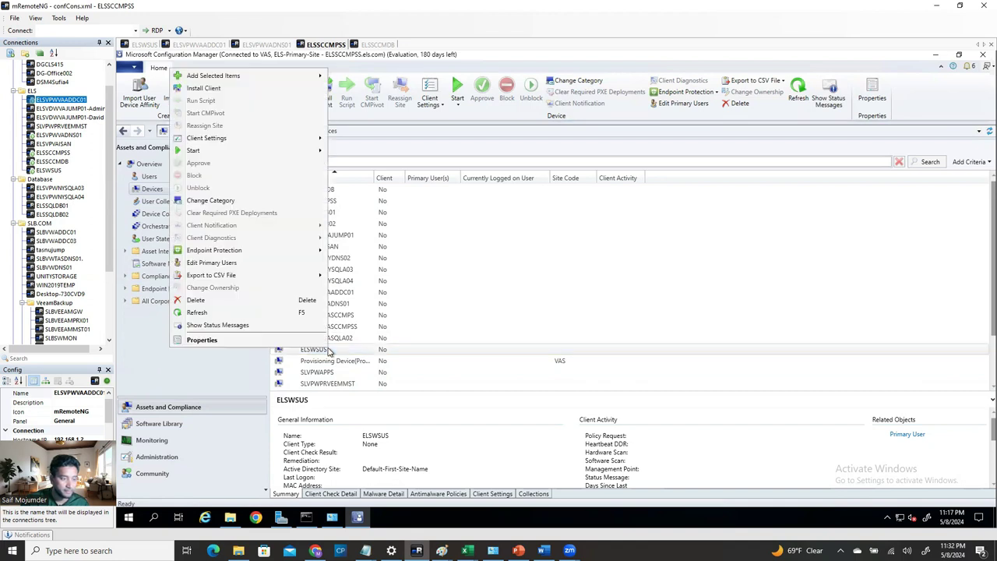
{"action": "left_click", "coordinate": [219, 89]}
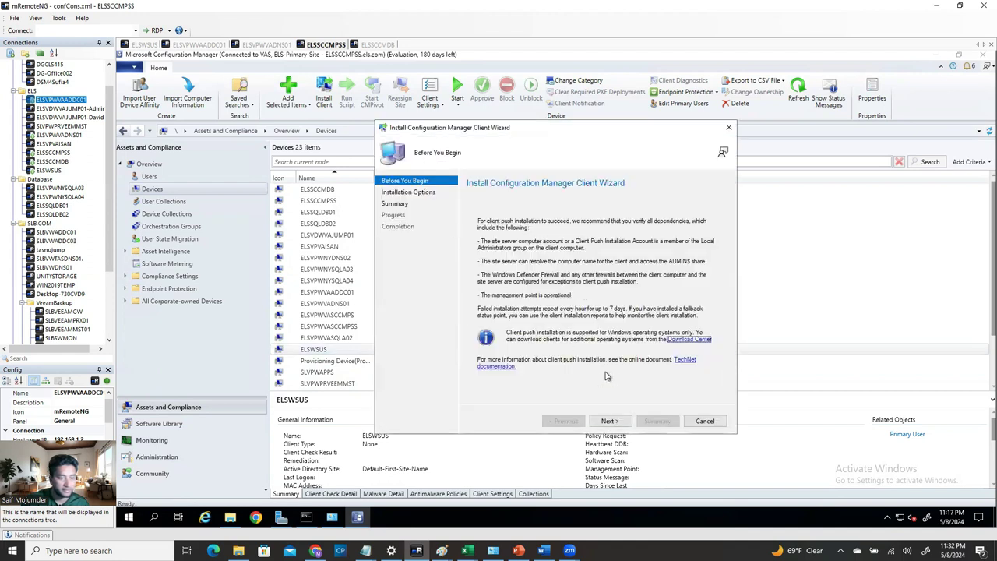
{"action": "left_click", "coordinate": [610, 420]}
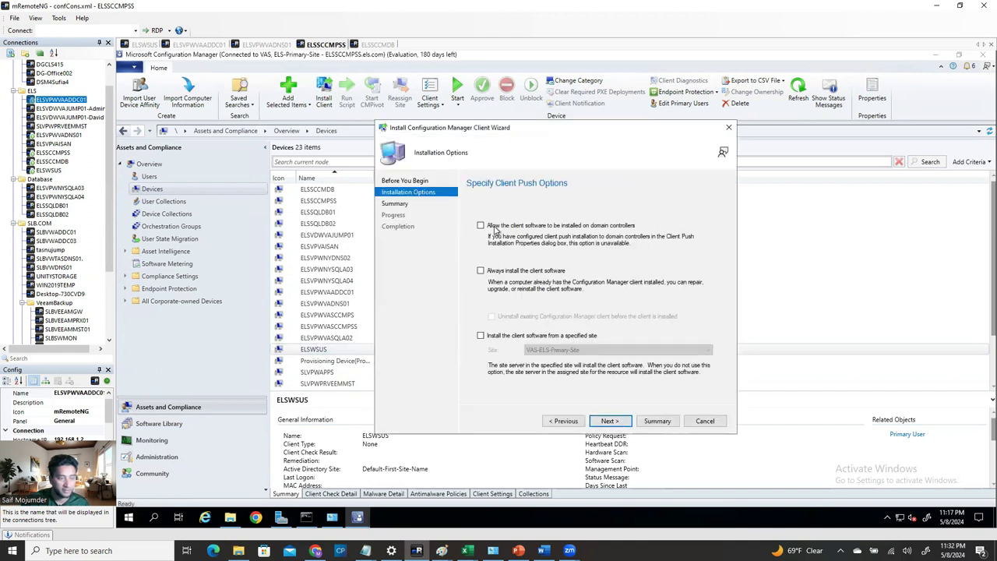
- Install the client from the specified site VAS-ELS-Primary-Site, with the domain controller and always-install options off, and run the wizard through
{"action": "left_click", "coordinate": [480, 271]}
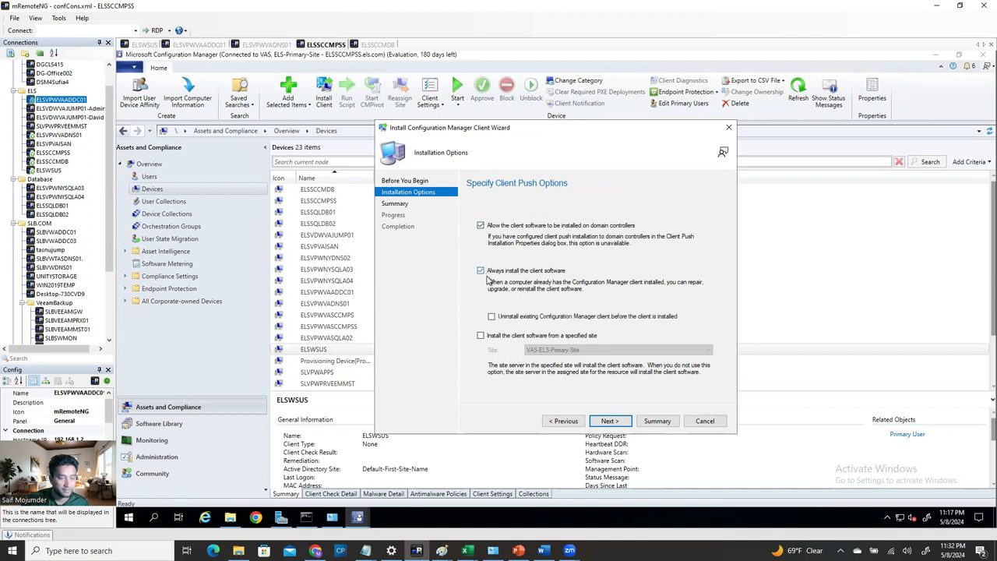
{"action": "left_click", "coordinate": [480, 336]}
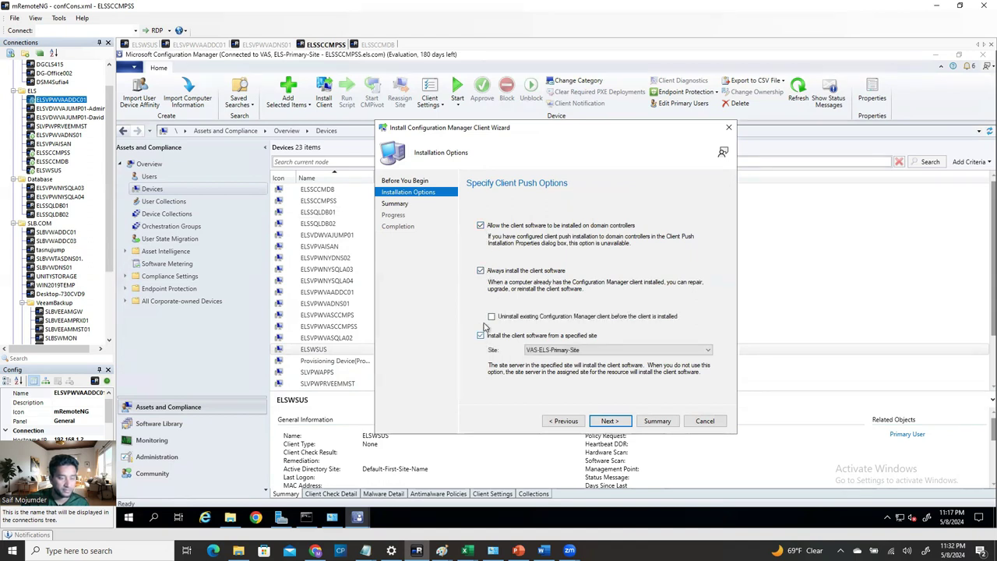
{"action": "left_click", "coordinate": [481, 271]}
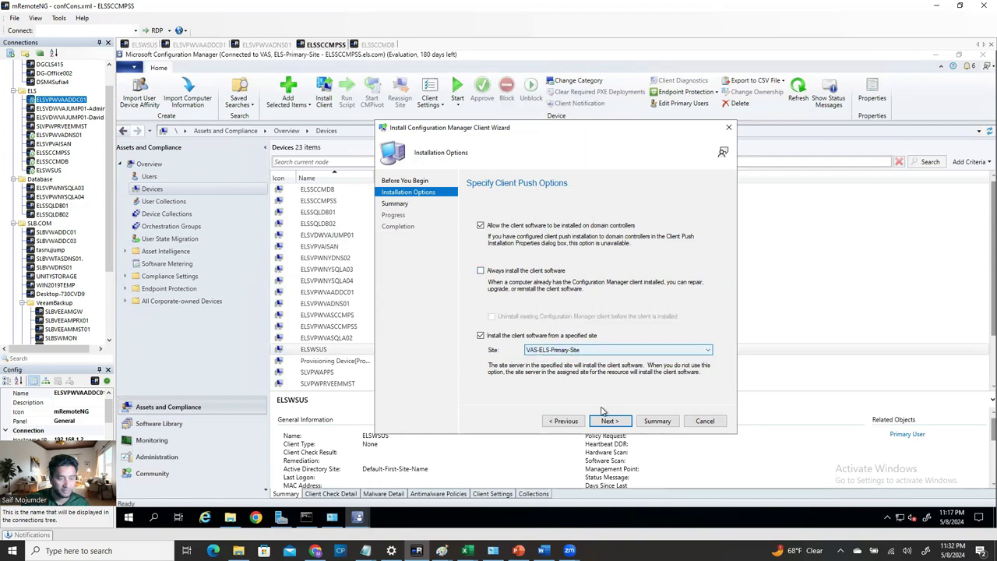
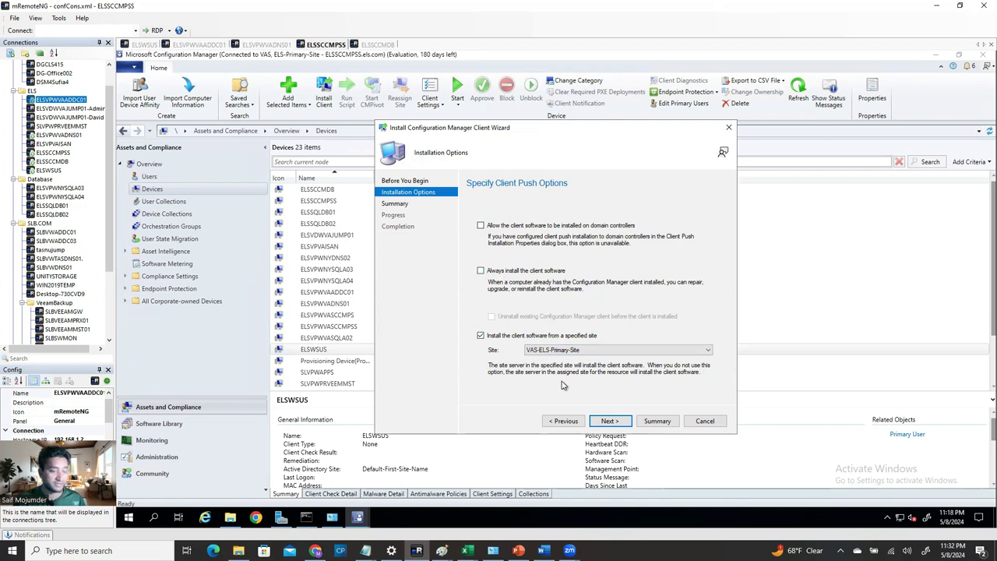
{"action": "left_click", "coordinate": [612, 420]}
{"action": "left_click", "coordinate": [612, 421]}
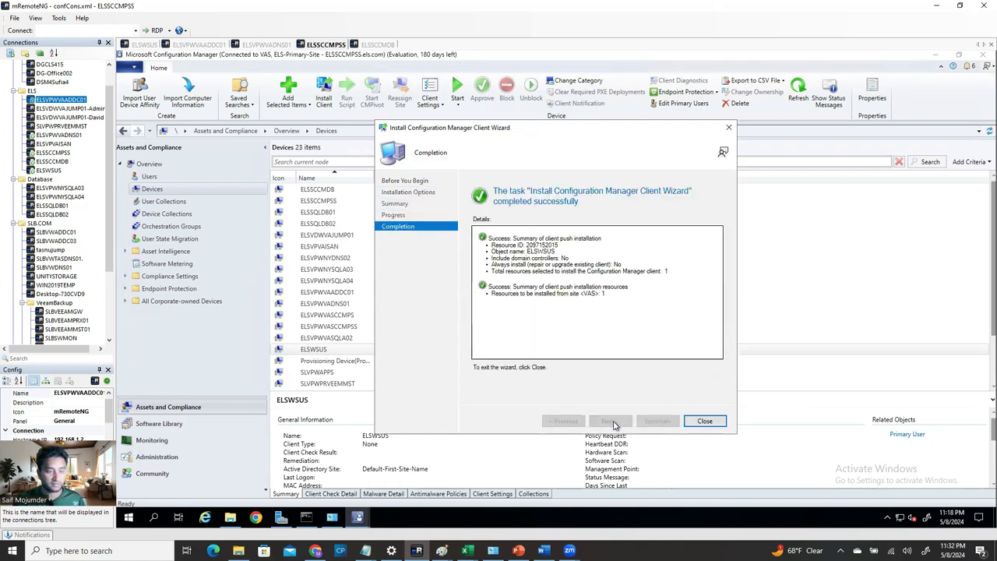
- Close the finished client wizard and copy CMTrace from the SCCM Installer's cd.retail.LN\SMSSETUP\TOOLS folder on the Data (E:) drive
{"action": "left_click", "coordinate": [703, 421]}
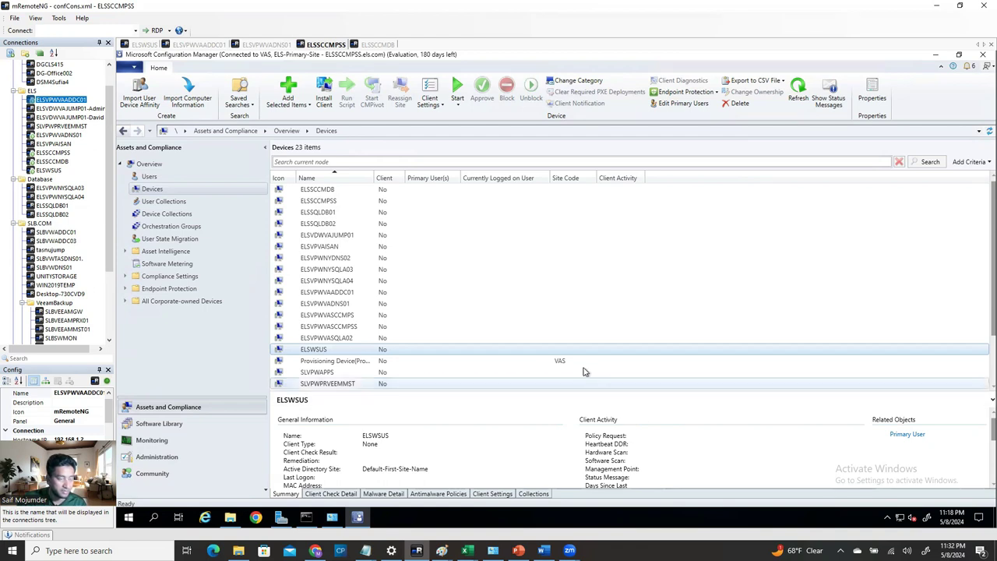
{"action": "left_click", "coordinate": [231, 517]}
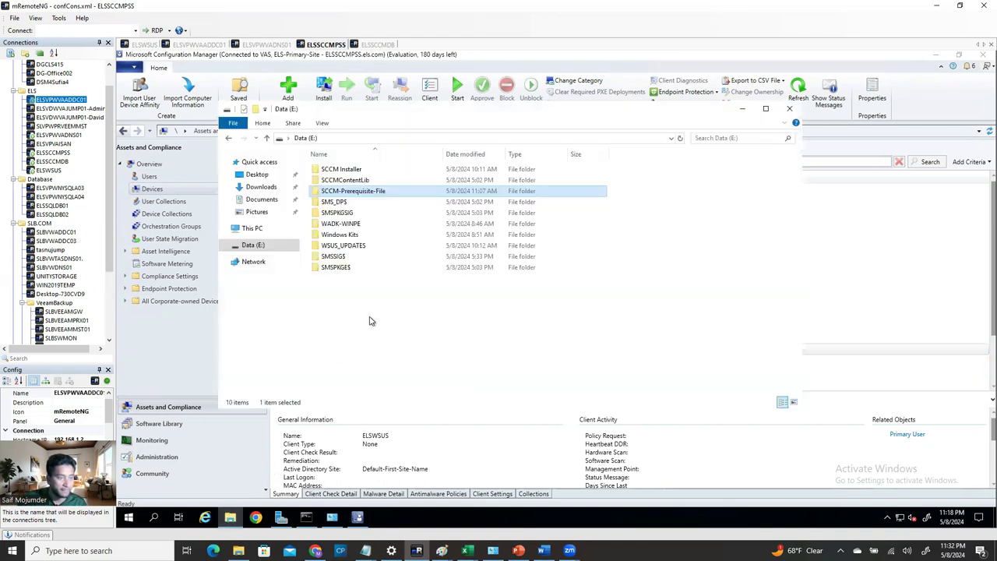
{"action": "left_click", "coordinate": [302, 138]}
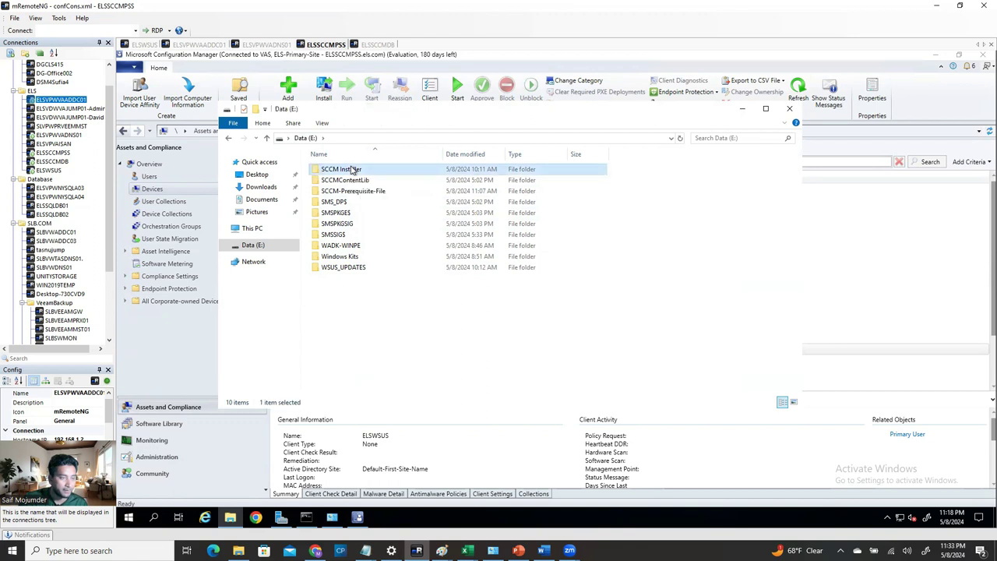
{"action": "double_click", "coordinate": [348, 170]}
{"action": "double_click", "coordinate": [343, 172]}
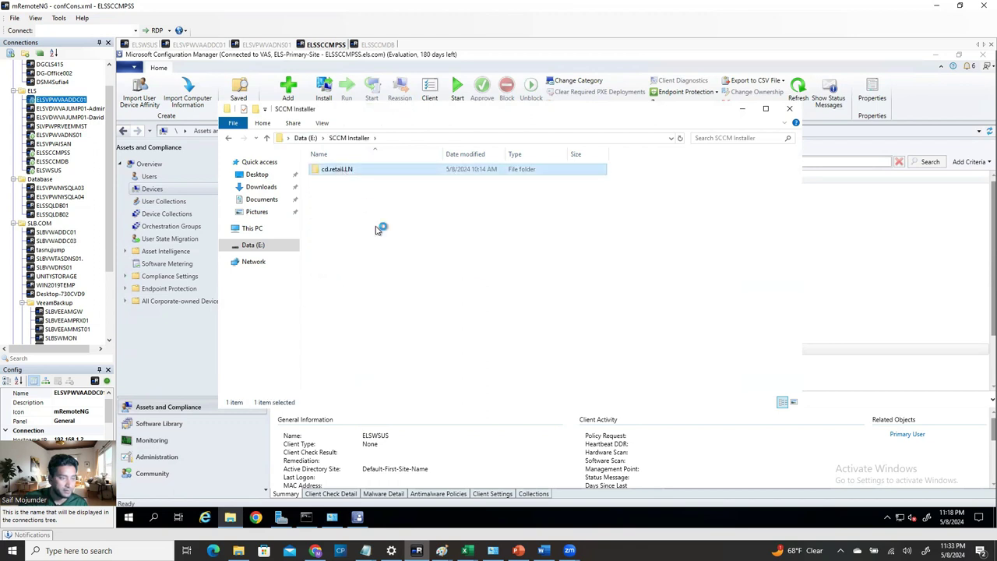
{"action": "double_click", "coordinate": [347, 191]}
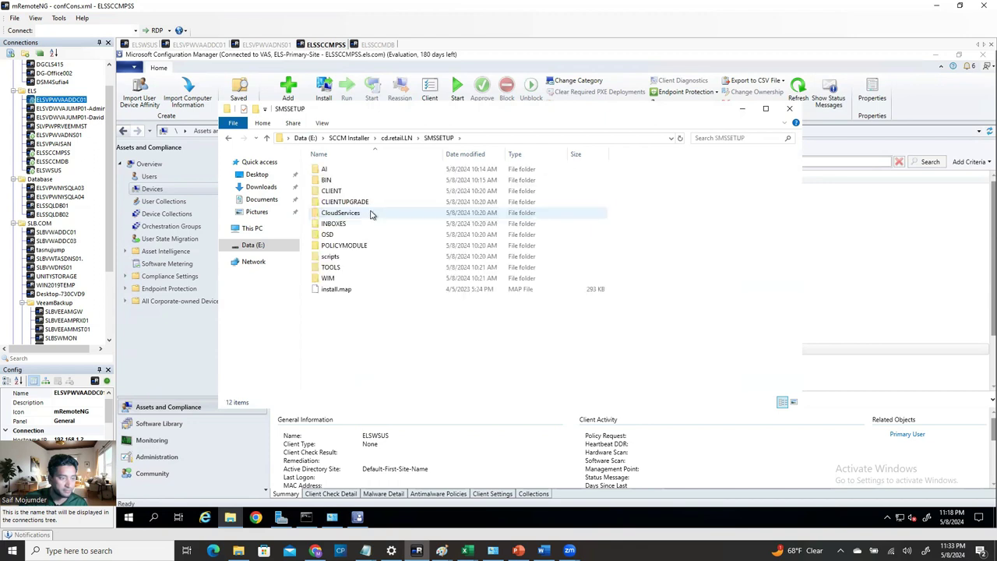
{"action": "double_click", "coordinate": [342, 267]}
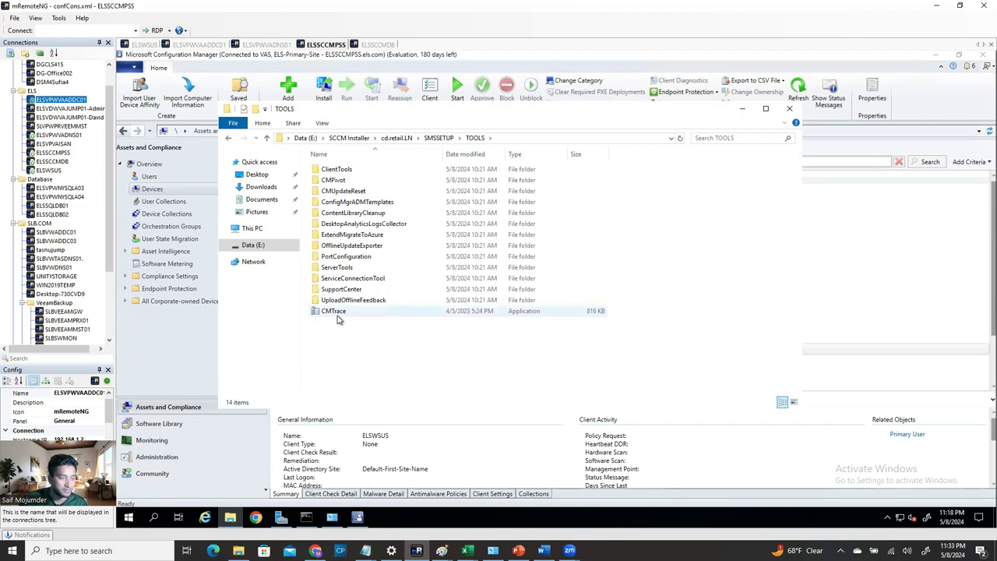
{"action": "left_click", "coordinate": [338, 315]}
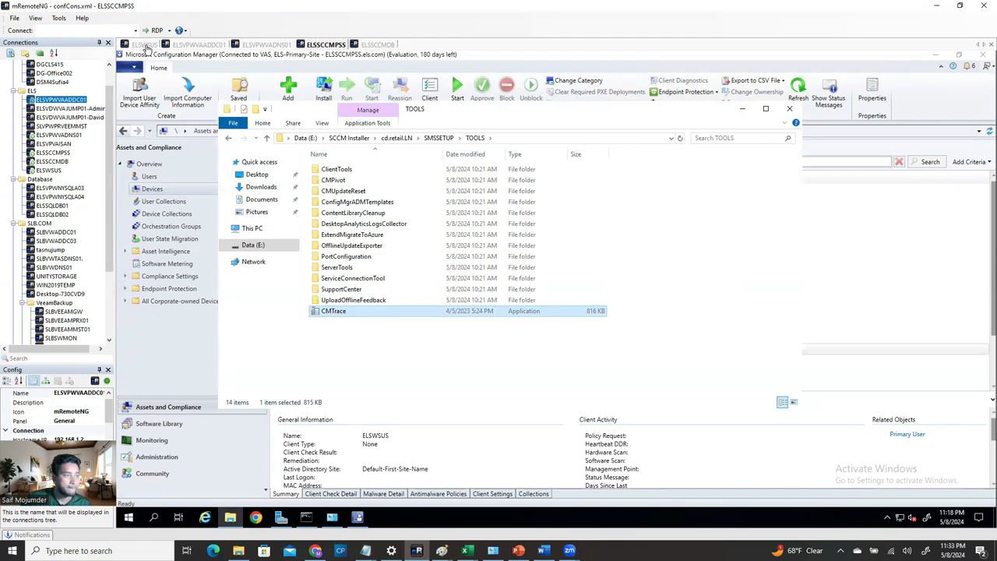
- Switch to the ELSWSUS remote session and paste CMTrace onto its desktop
{"action": "left_click", "coordinate": [144, 44]}
{"action": "left_click", "coordinate": [935, 58]}
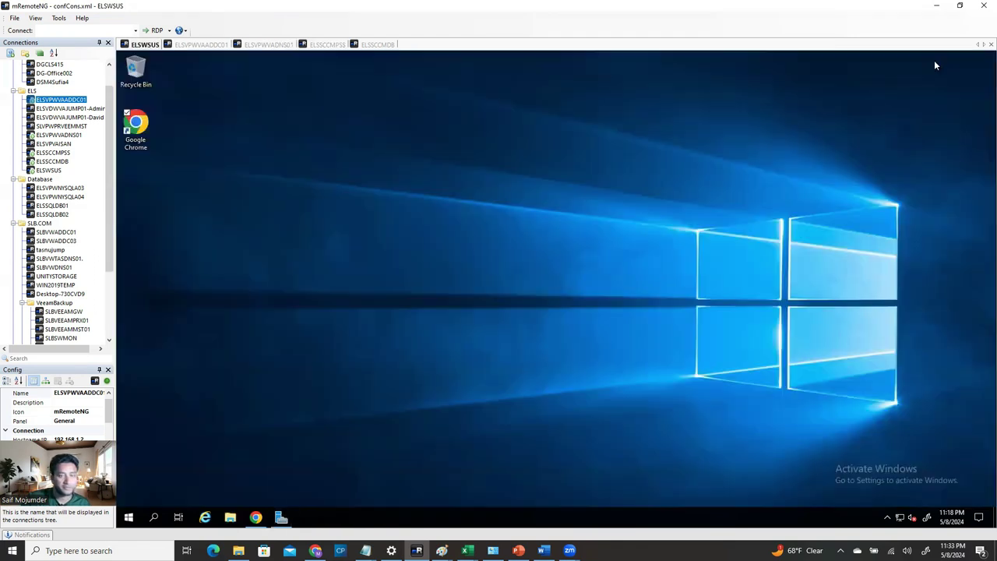
{"action": "right_click", "coordinate": [222, 216]}
{"action": "left_click", "coordinate": [183, 262]}
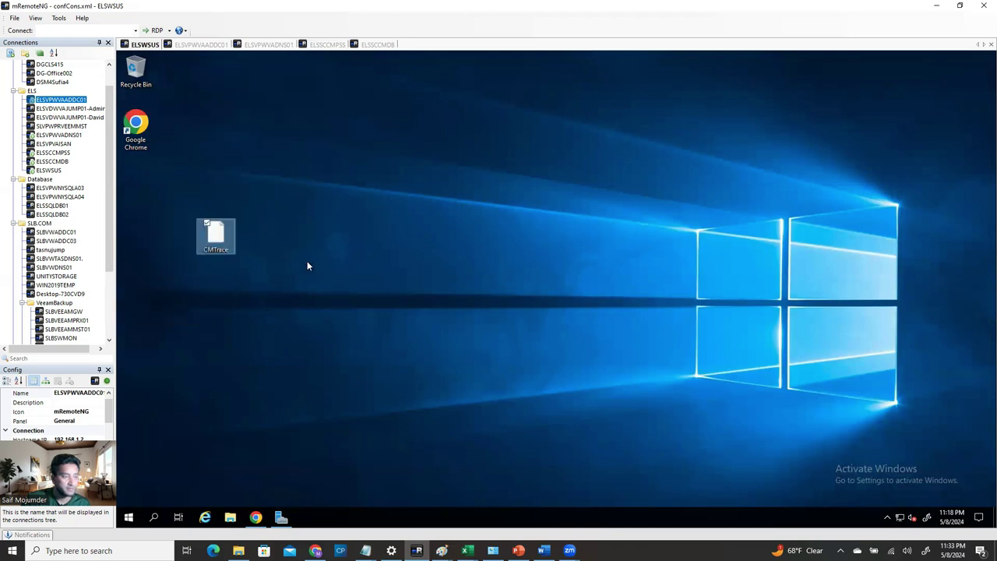
- Browse to C:\Windows\ccmsetup\Logs on ELSWSUS, granting permanent access to the ccmsetup folder
{"action": "left_click", "coordinate": [232, 518]}
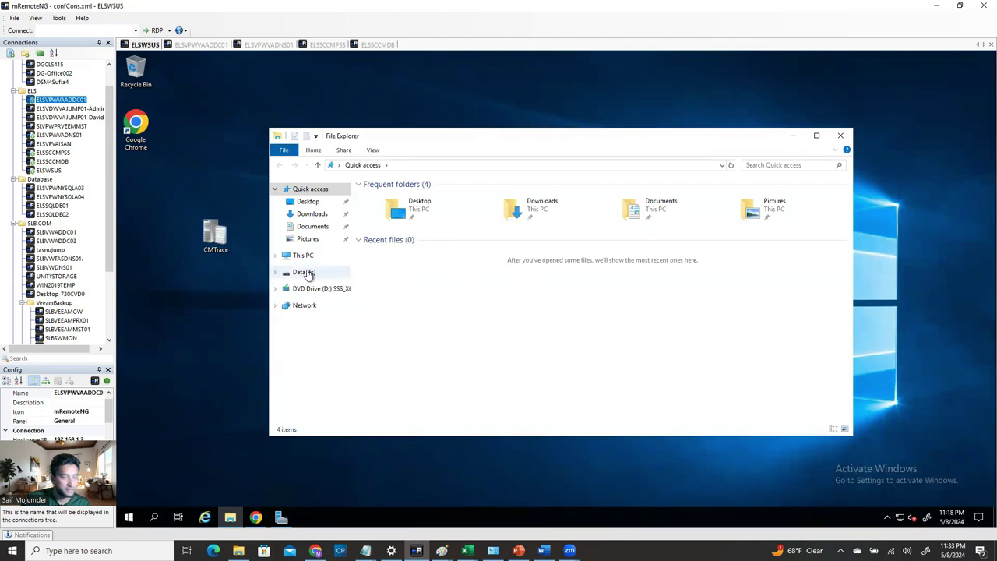
{"action": "left_click", "coordinate": [303, 255]}
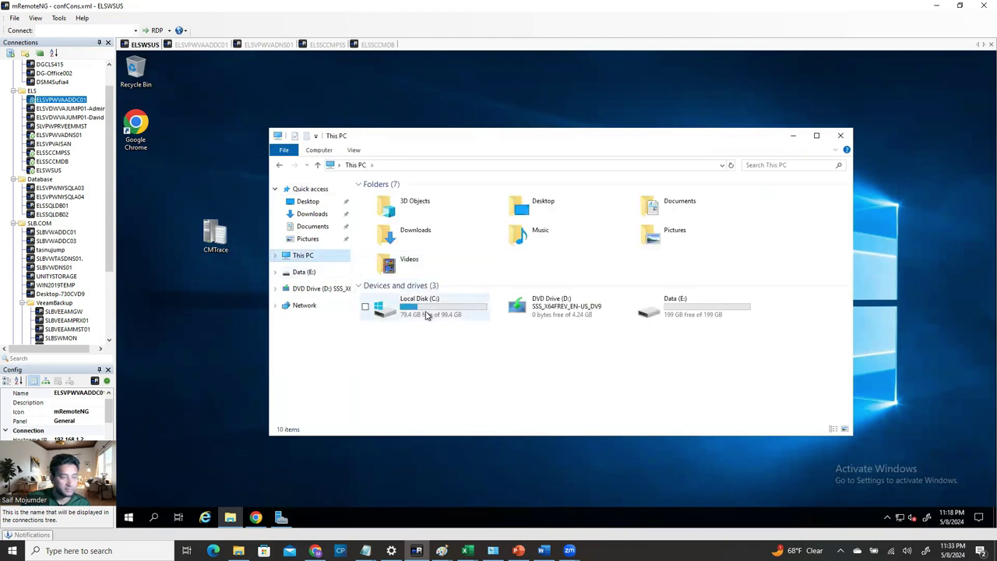
{"action": "double_click", "coordinate": [426, 312]}
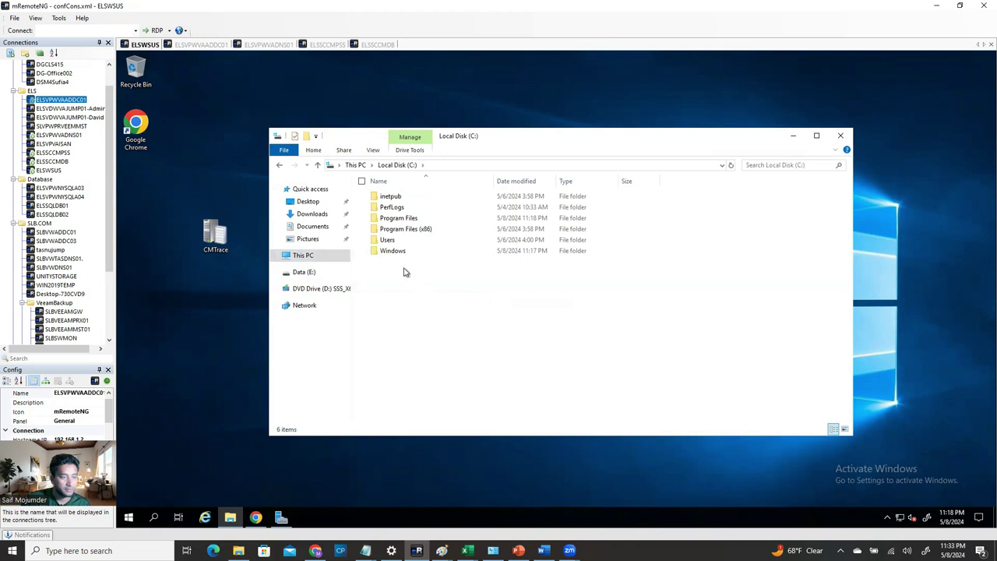
{"action": "double_click", "coordinate": [399, 252]}
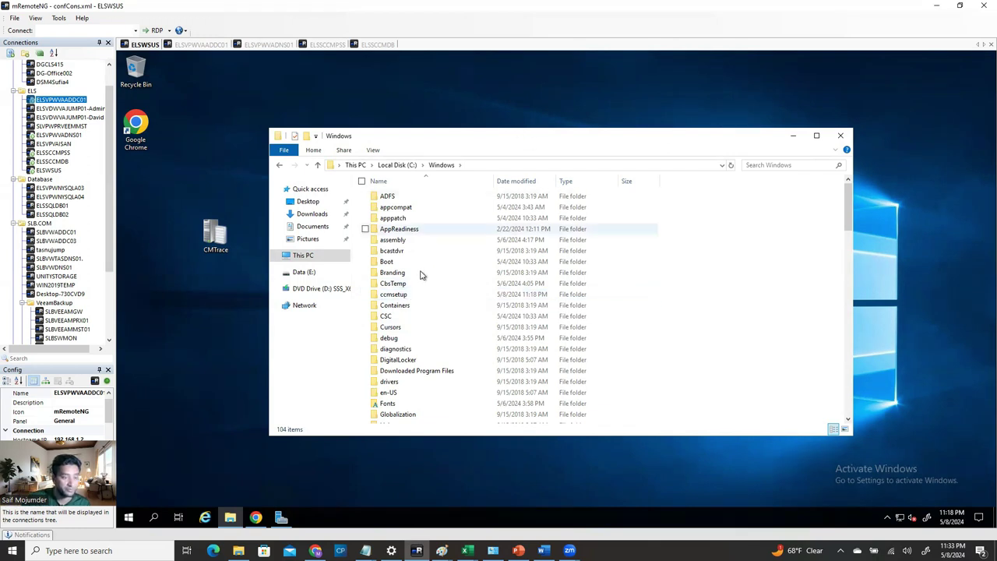
{"action": "double_click", "coordinate": [405, 296]}
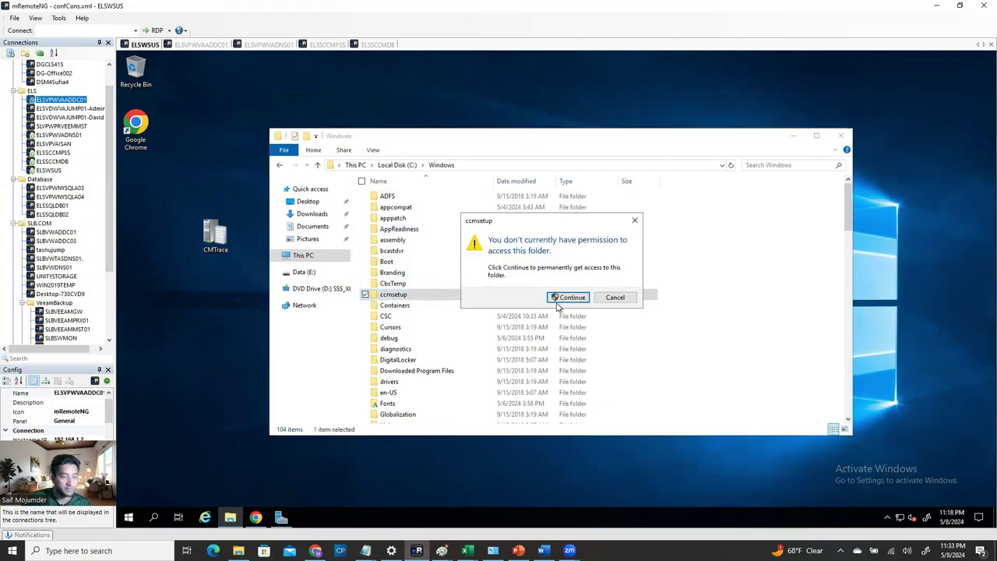
{"action": "left_click", "coordinate": [569, 298]}
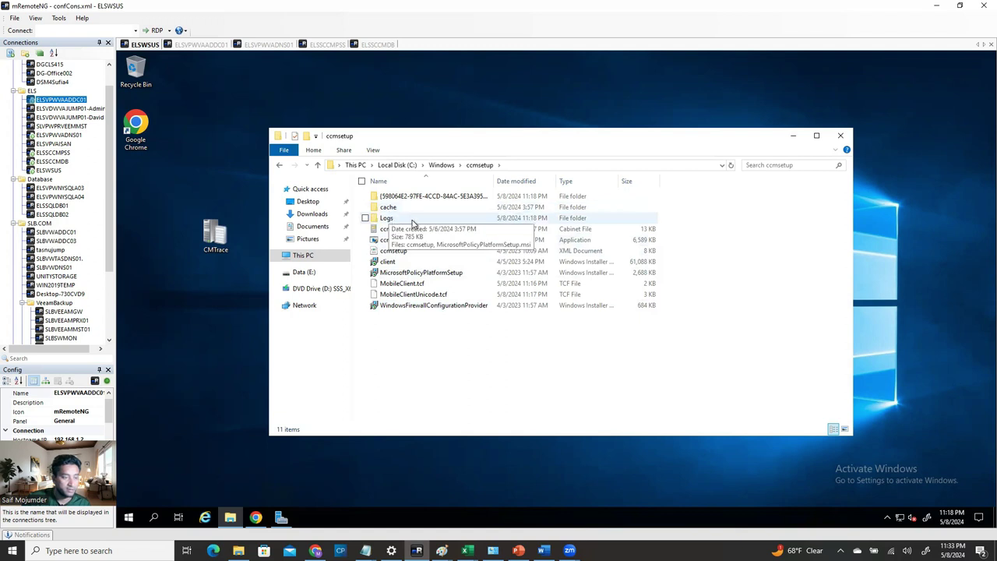
{"action": "double_click", "coordinate": [412, 220]}
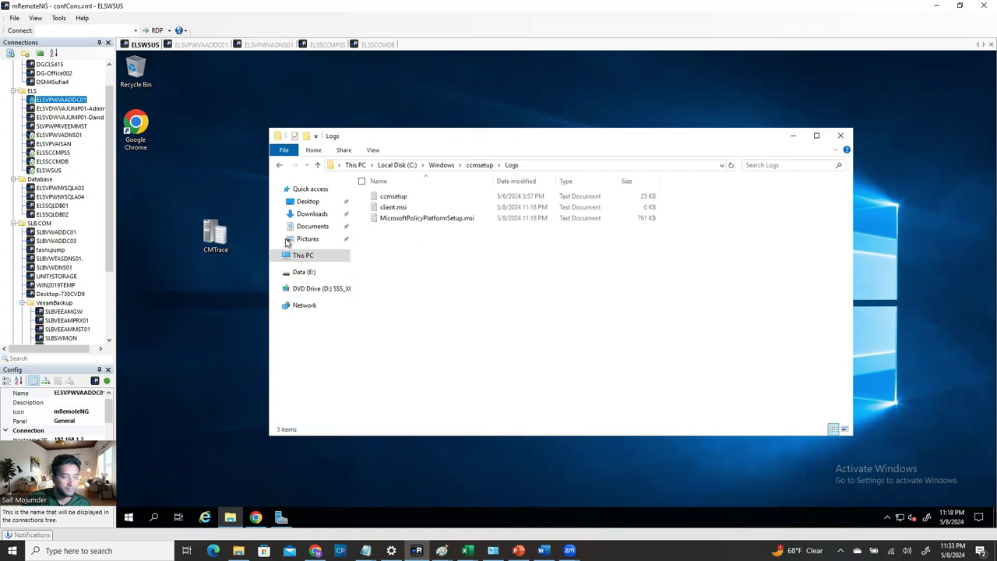
- Run CMTrace as administrator and make it the default viewer for log files
{"action": "right_click", "coordinate": [222, 235]}
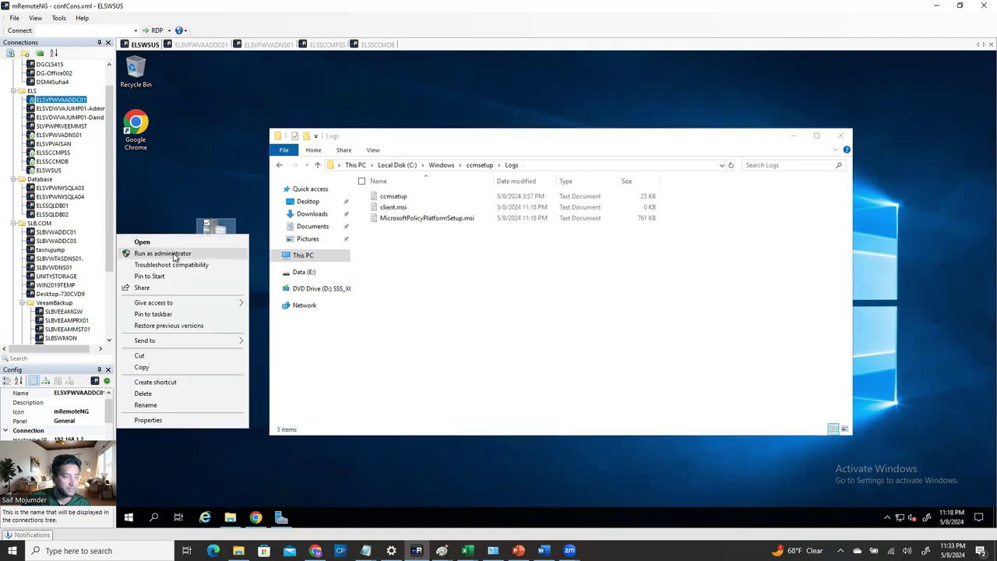
{"action": "left_click", "coordinate": [174, 254]}
{"action": "left_click", "coordinate": [484, 360]}
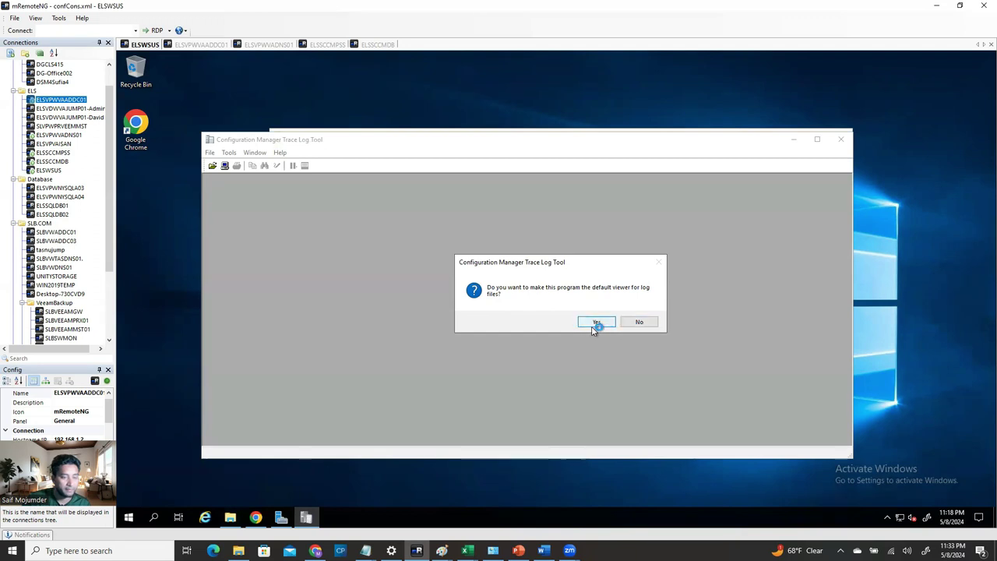
{"action": "left_click", "coordinate": [596, 322]}
- Open the ccmsetup log from C:\Windows\ccmsetup\Logs in CMTrace to check the client installation
{"action": "left_click", "coordinate": [209, 153]}
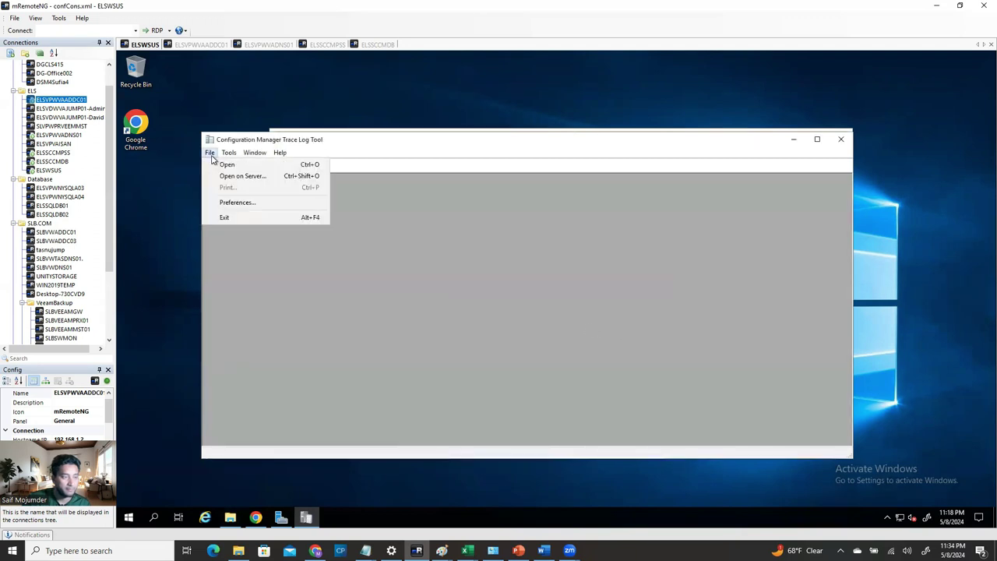
{"action": "left_click", "coordinate": [230, 165]}
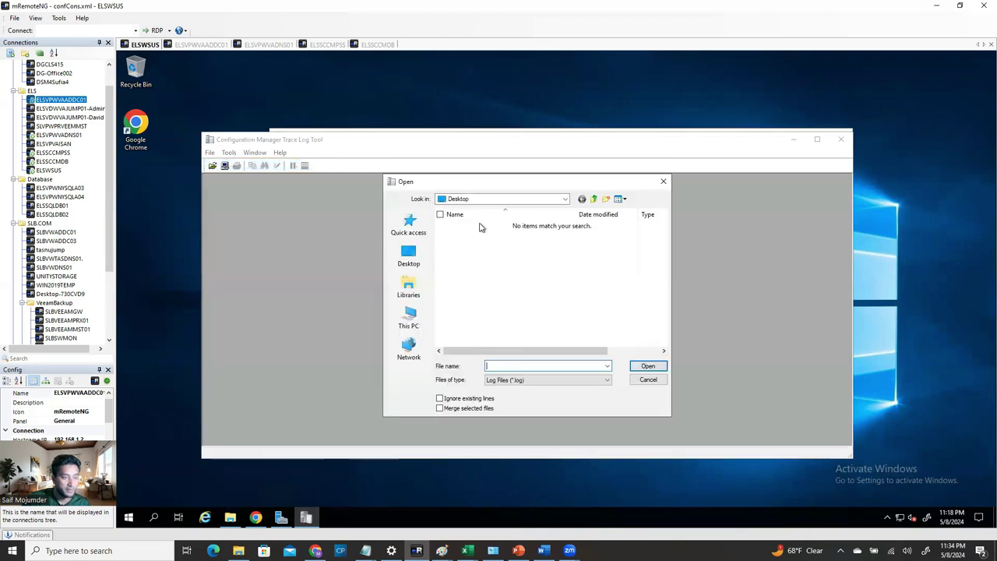
{"action": "left_click", "coordinate": [503, 200]}
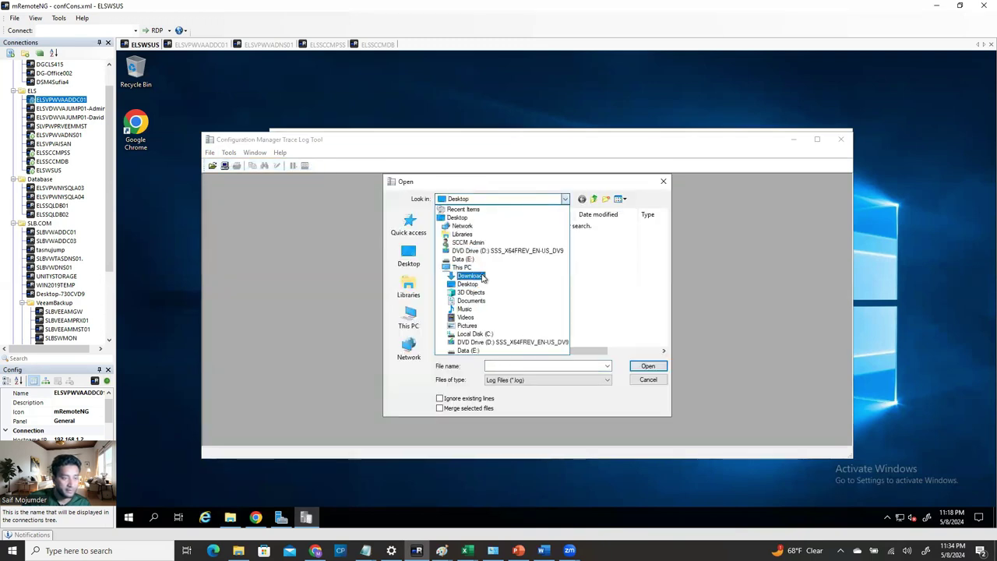
{"action": "left_click", "coordinate": [461, 268]}
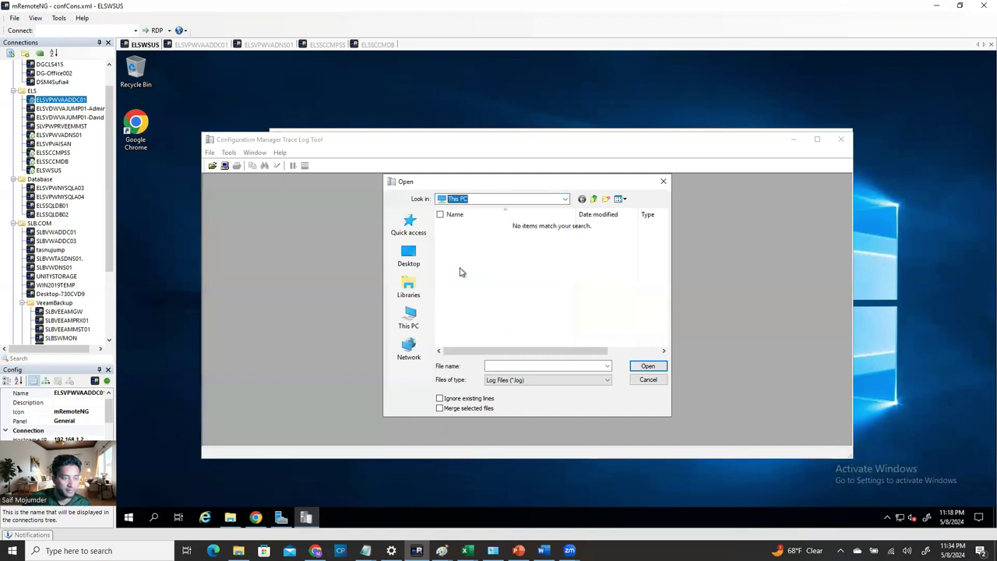
{"action": "scroll", "coordinate": [514, 324], "scroll_direction": "down", "scroll_amount": 3}
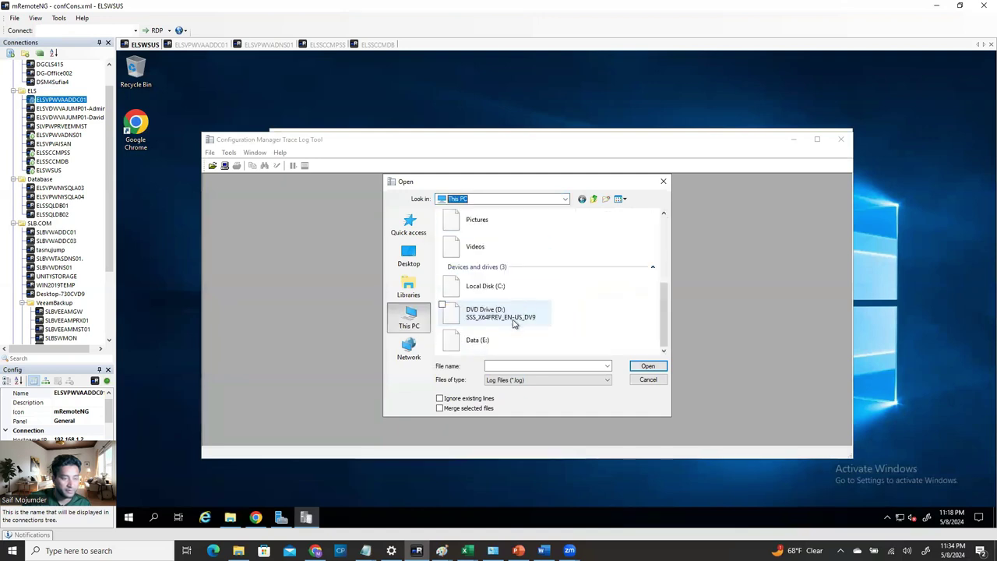
{"action": "double_click", "coordinate": [476, 285]}
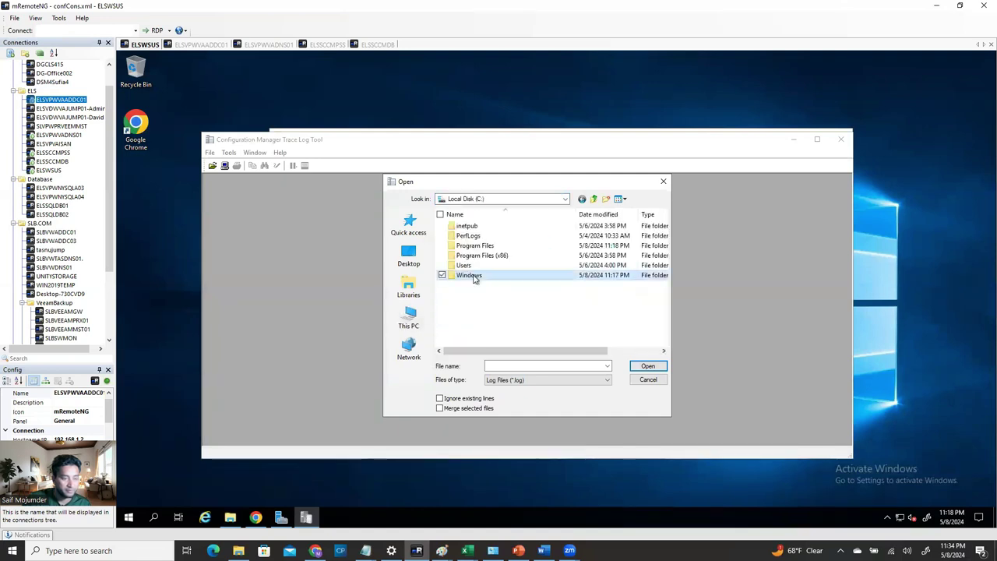
{"action": "double_click", "coordinate": [471, 277]}
{"action": "double_click", "coordinate": [477, 314]}
{"action": "left_click", "coordinate": [466, 248]}
{"action": "double_click", "coordinate": [465, 248]}
{"action": "double_click", "coordinate": [471, 225]}
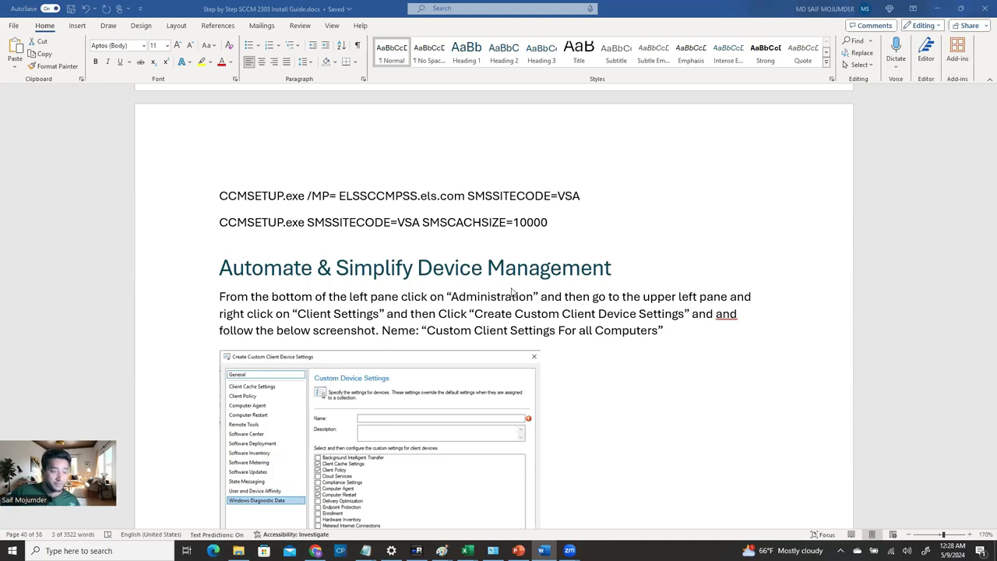
- Read the Automate & Simplify Device Management instructions for custom client device settings in the SCCM 2303 install guide in Word
{"action": "scroll", "coordinate": [473, 290], "scroll_direction": "down", "scroll_amount": 1}
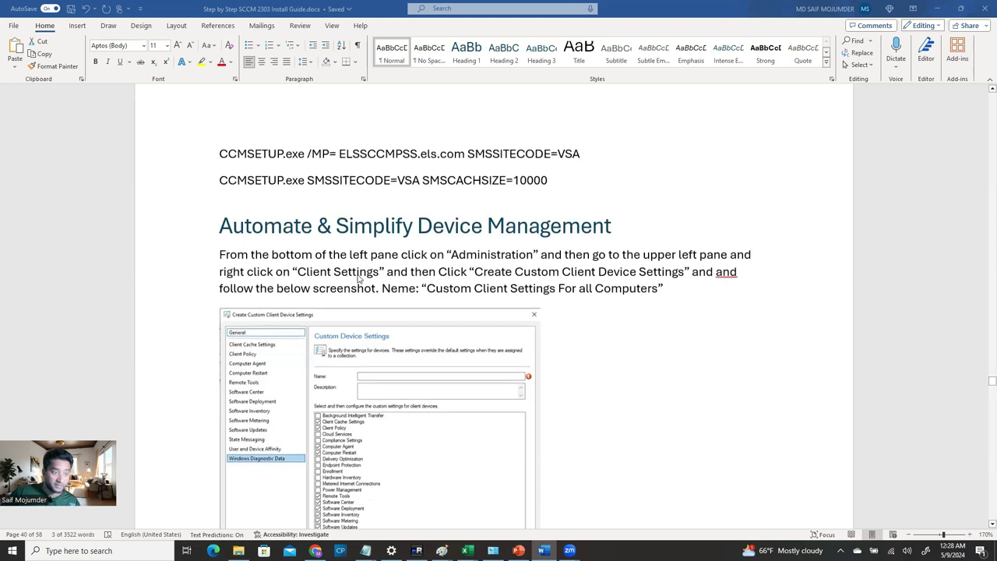
{"action": "scroll", "coordinate": [359, 282], "scroll_direction": "down", "scroll_amount": 1}
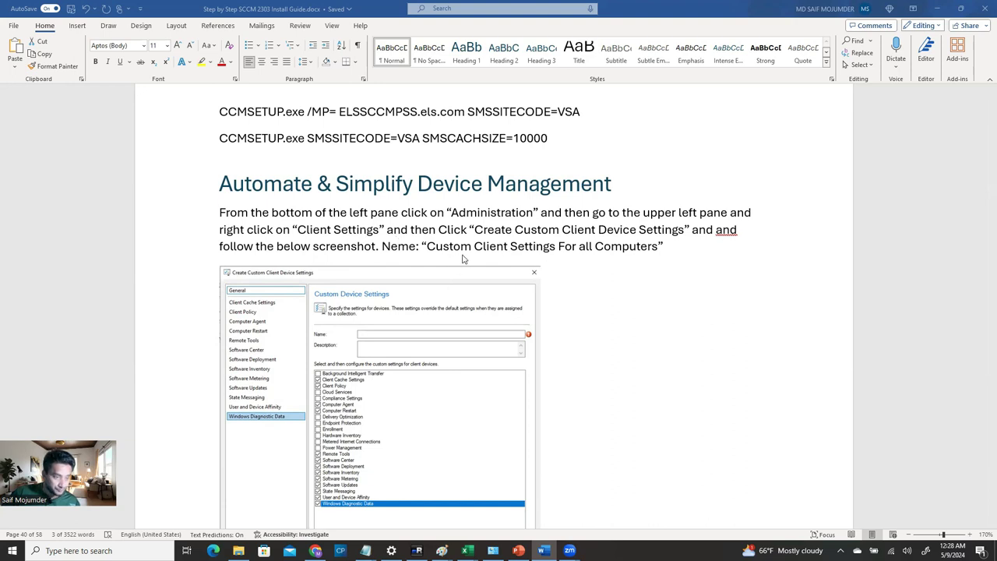
{"action": "scroll", "coordinate": [486, 218], "scroll_direction": "down", "scroll_amount": 2}
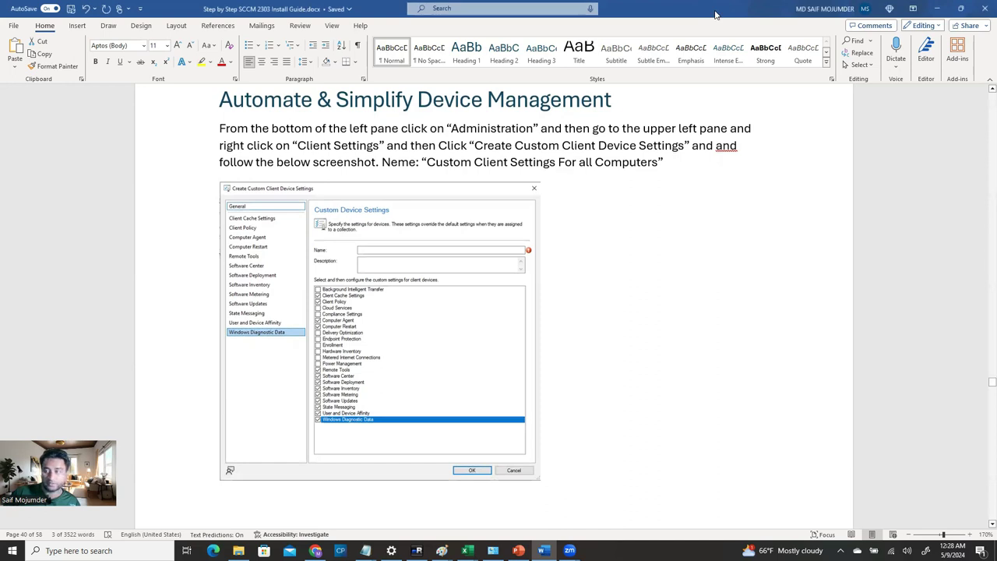
- Return to Configuration Manager and display Client Settings under Administration, selecting Default Client Settings
{"action": "key", "text": "alt+Tab"}
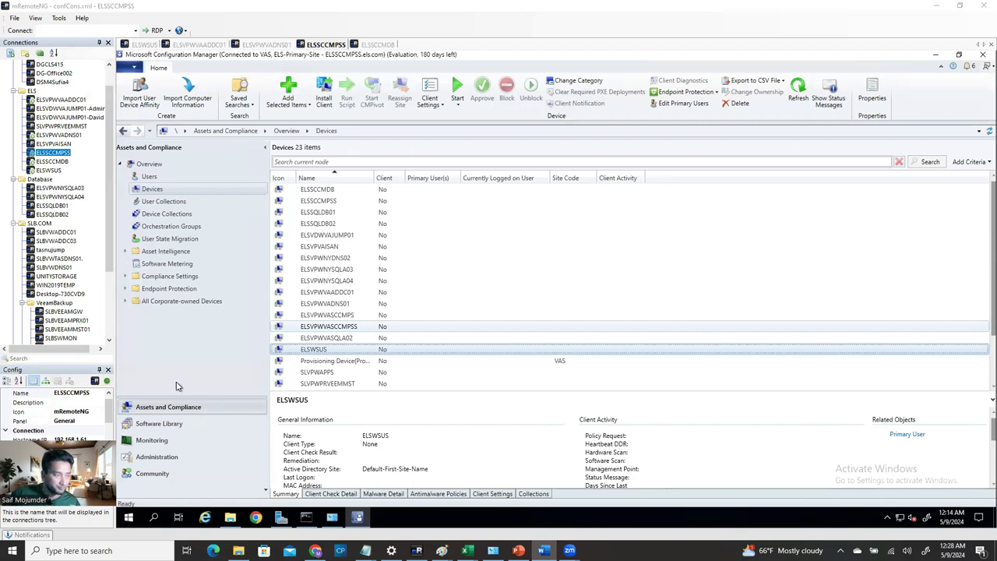
{"action": "left_click", "coordinate": [158, 457]}
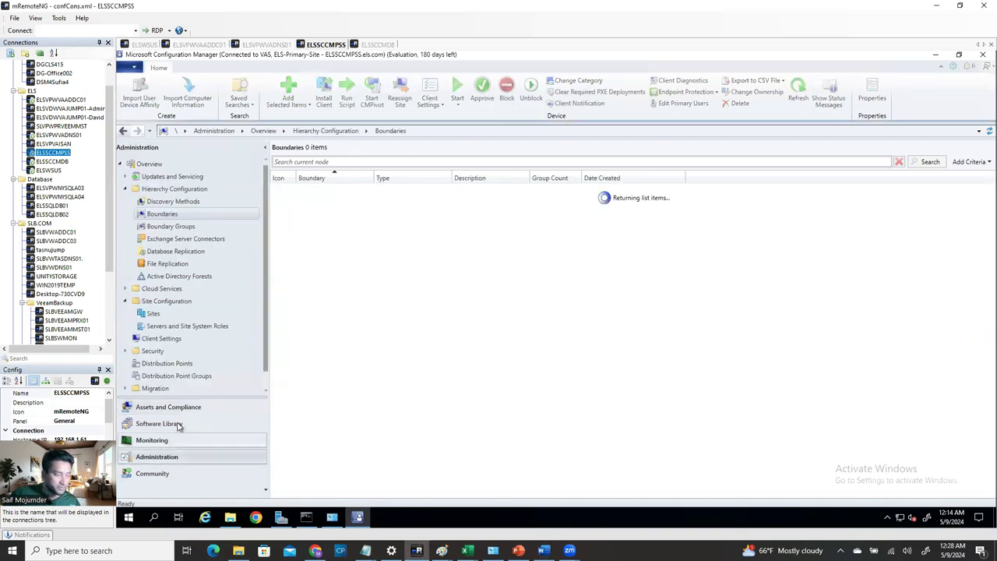
{"action": "left_click", "coordinate": [160, 338]}
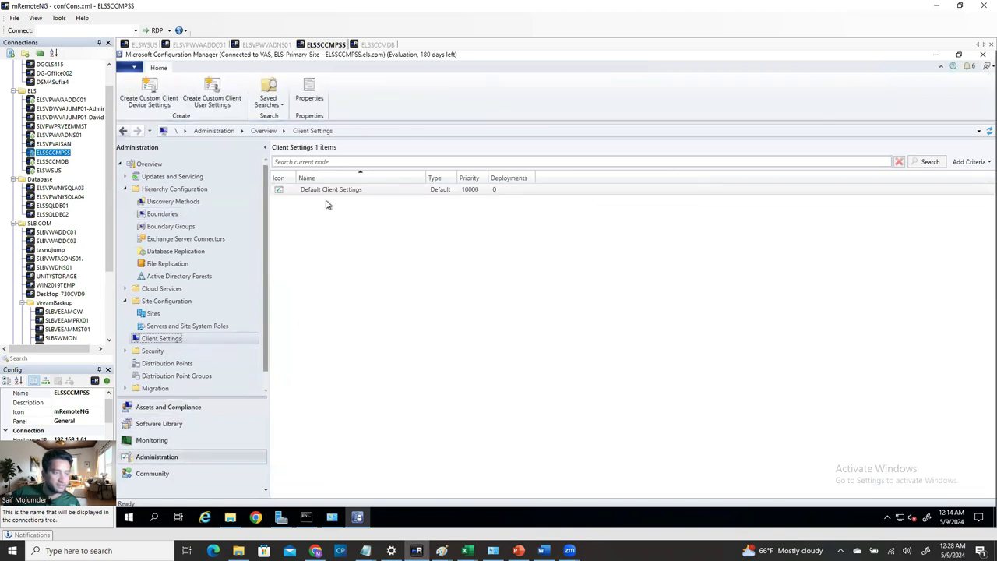
{"action": "left_click", "coordinate": [333, 192]}
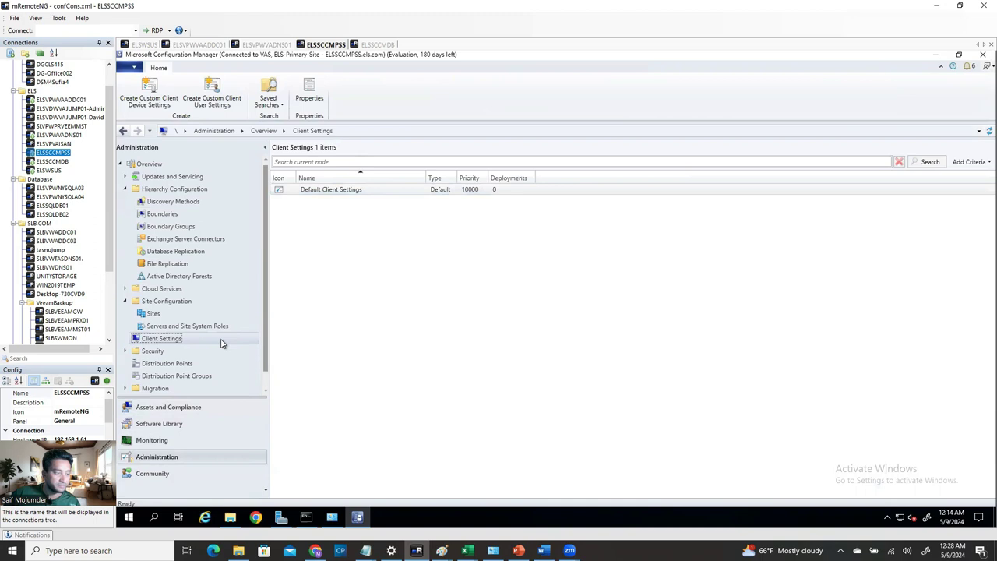
- Create new custom client device settings named "Custom Client Settings for all computers"
{"action": "right_click", "coordinate": [178, 341]}
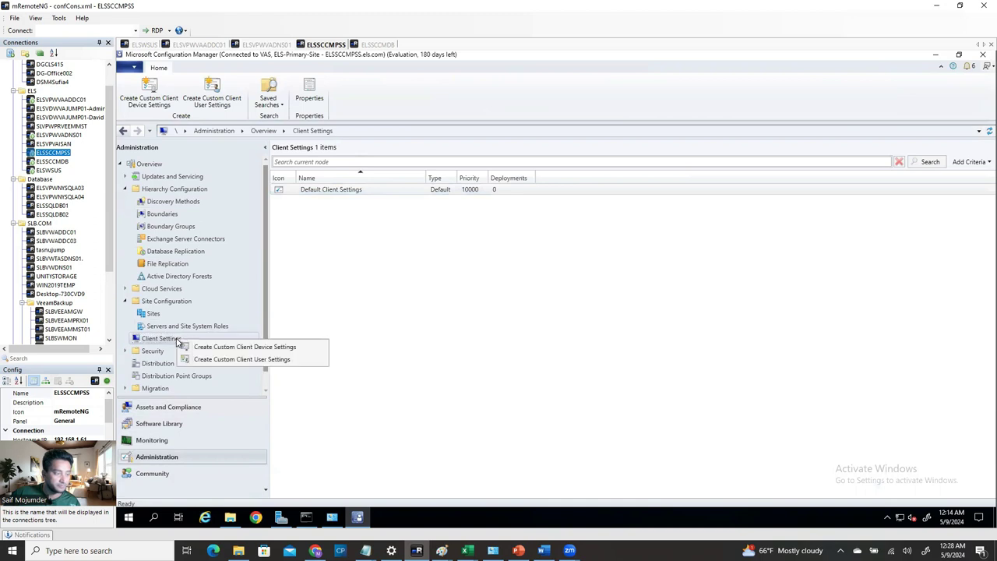
{"action": "left_click", "coordinate": [277, 349]}
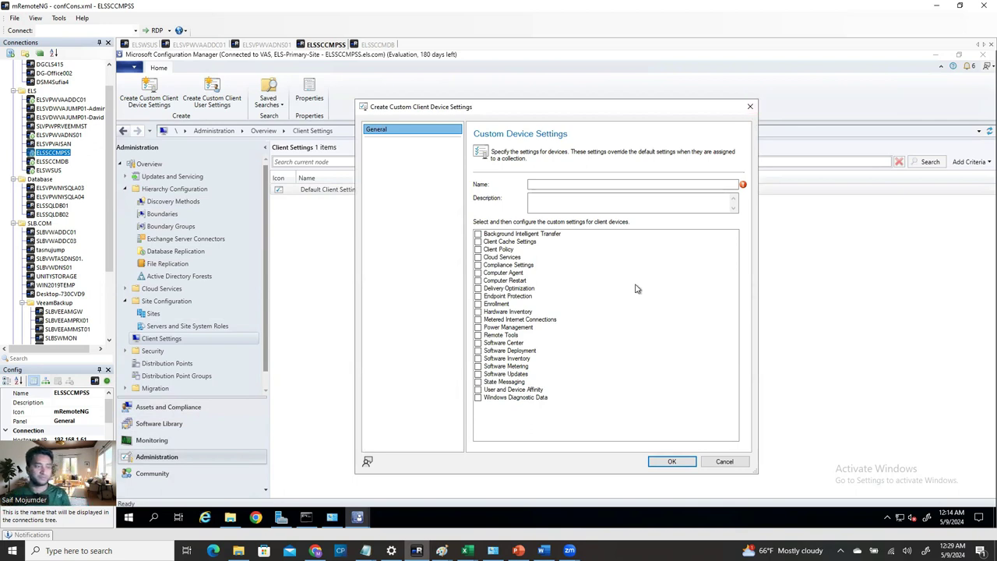
{"action": "left_click", "coordinate": [583, 183]}
{"action": "type", "text": "Custom "}
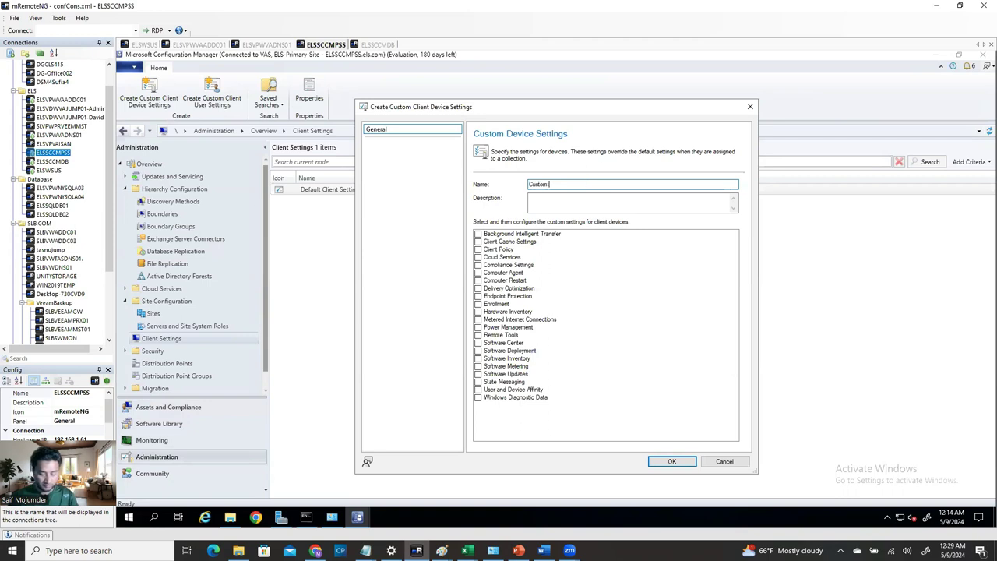
{"action": "type", "text": "Client Settings"}
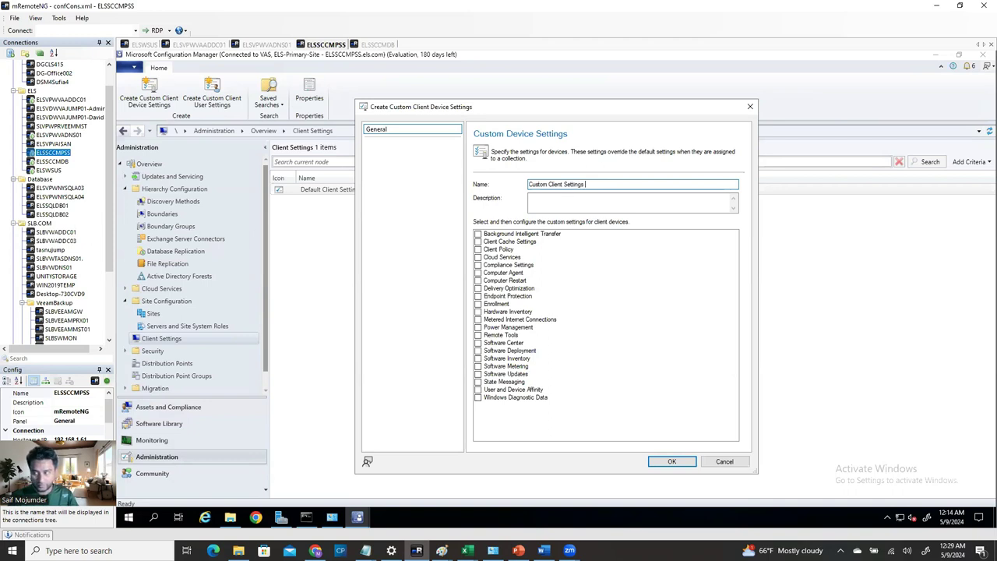
{"action": "type", "text": " for all computers"}
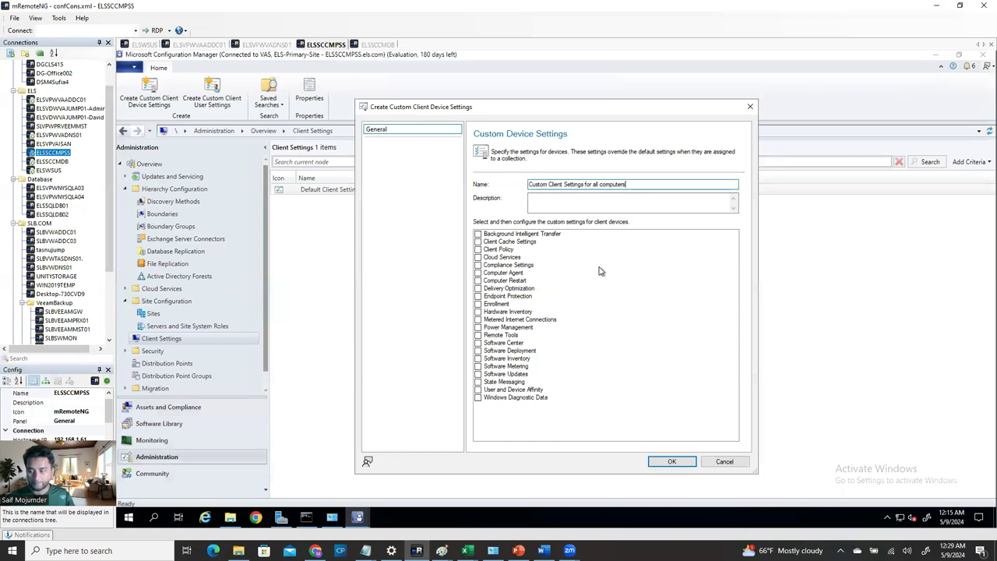
- Include Client Cache Settings, Client Policy, Computer Agent and Computer Restart in the custom device settings
{"action": "left_click", "coordinate": [478, 241]}
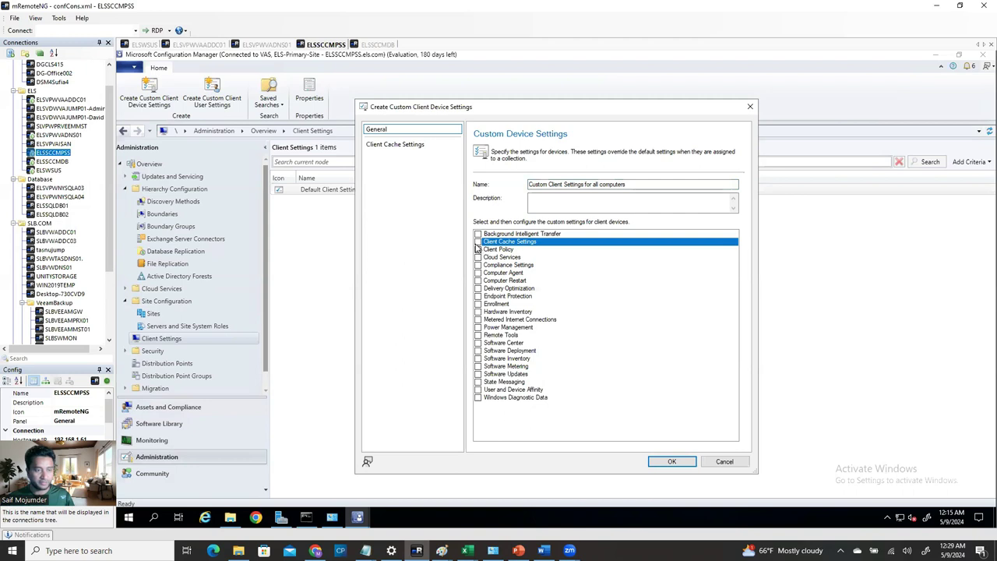
{"action": "left_click", "coordinate": [477, 249]}
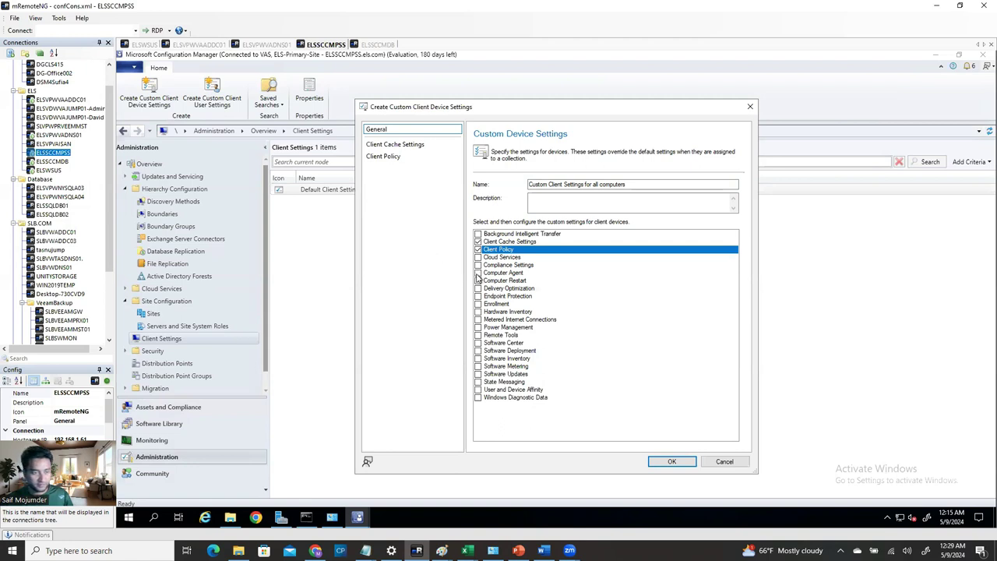
{"action": "left_click", "coordinate": [477, 274]}
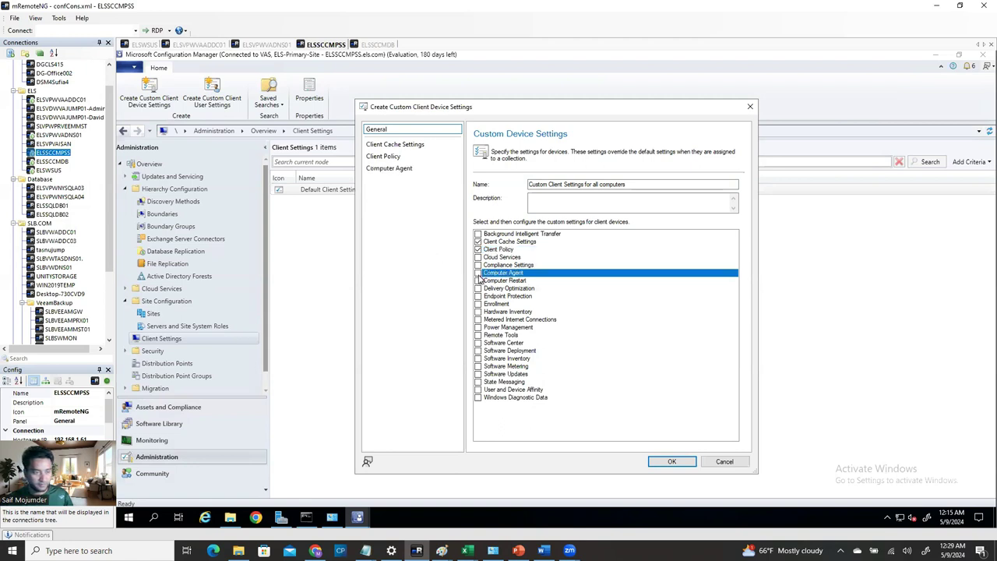
{"action": "left_click", "coordinate": [477, 281]}
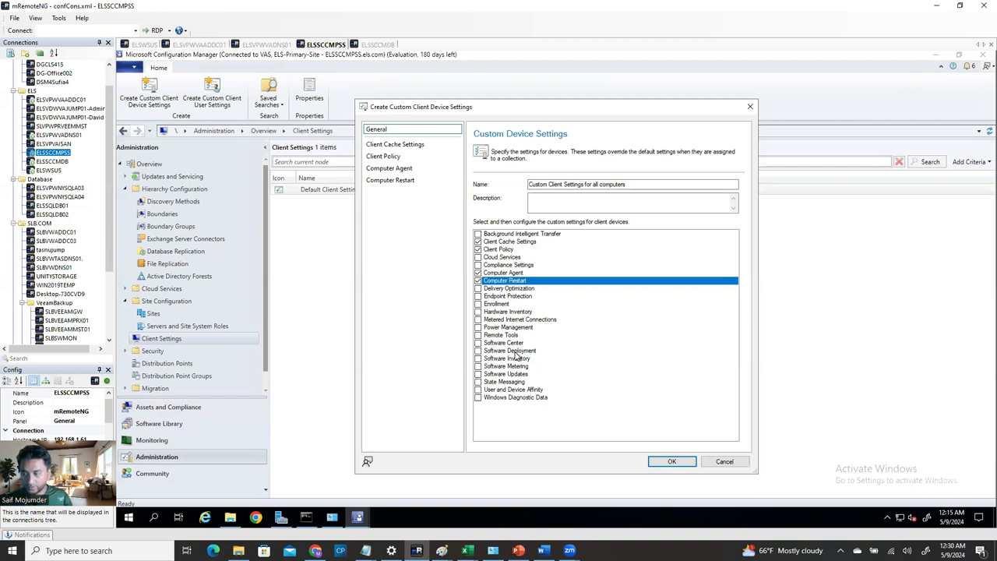
- Include Remote Tools, every Software category, State Messaging, User and Device Affinity and Windows Diagnostic Data, and save the custom device settings
{"action": "left_click", "coordinate": [479, 335]}
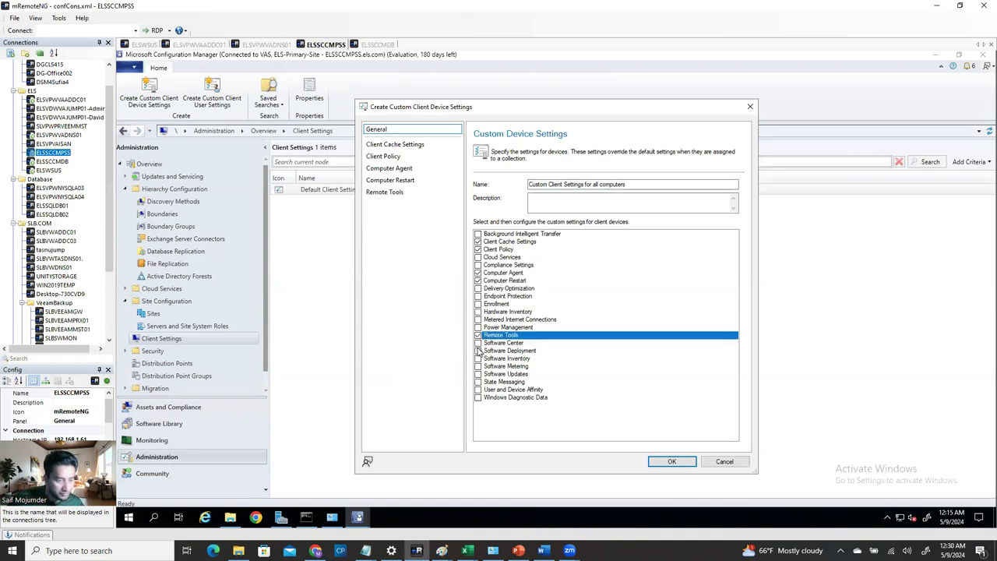
{"action": "left_click", "coordinate": [478, 343]}
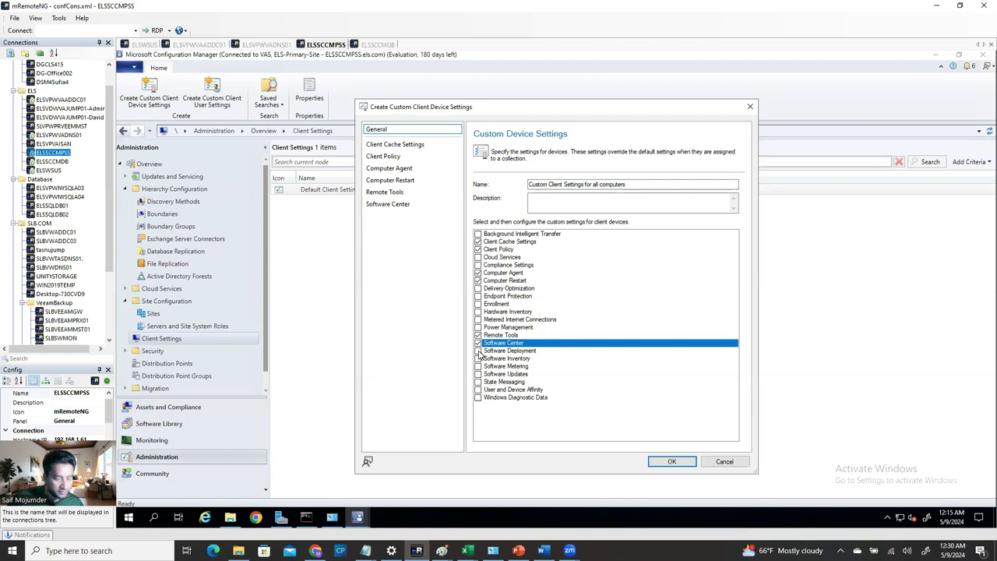
{"action": "left_click", "coordinate": [478, 351]}
{"action": "left_click", "coordinate": [478, 359]}
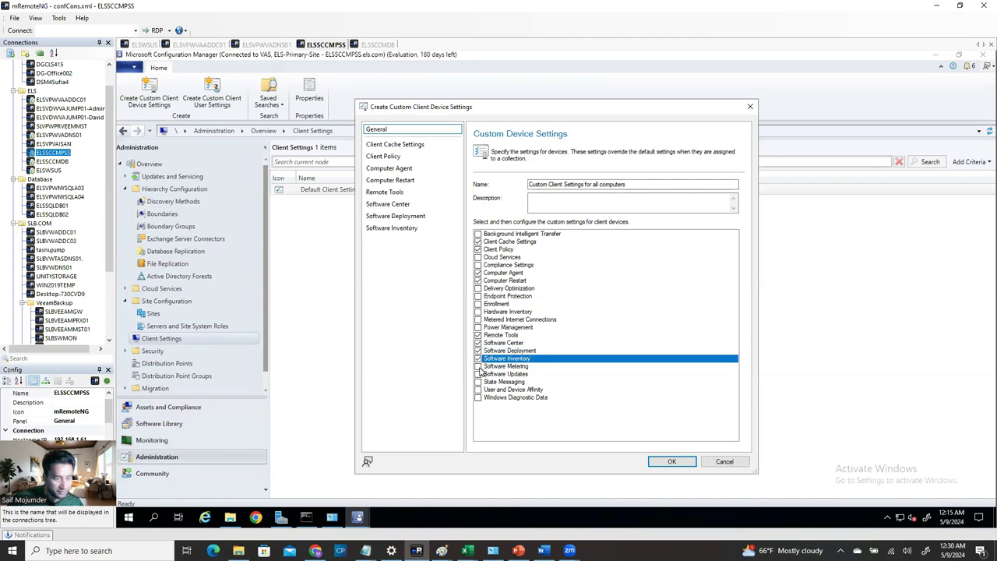
{"action": "left_click", "coordinate": [479, 367]}
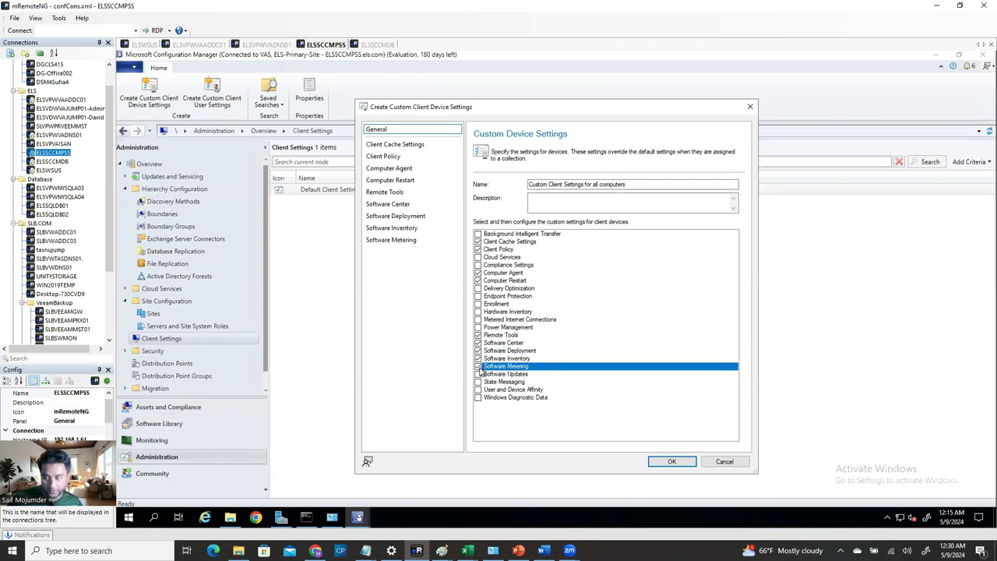
{"action": "left_click", "coordinate": [479, 374]}
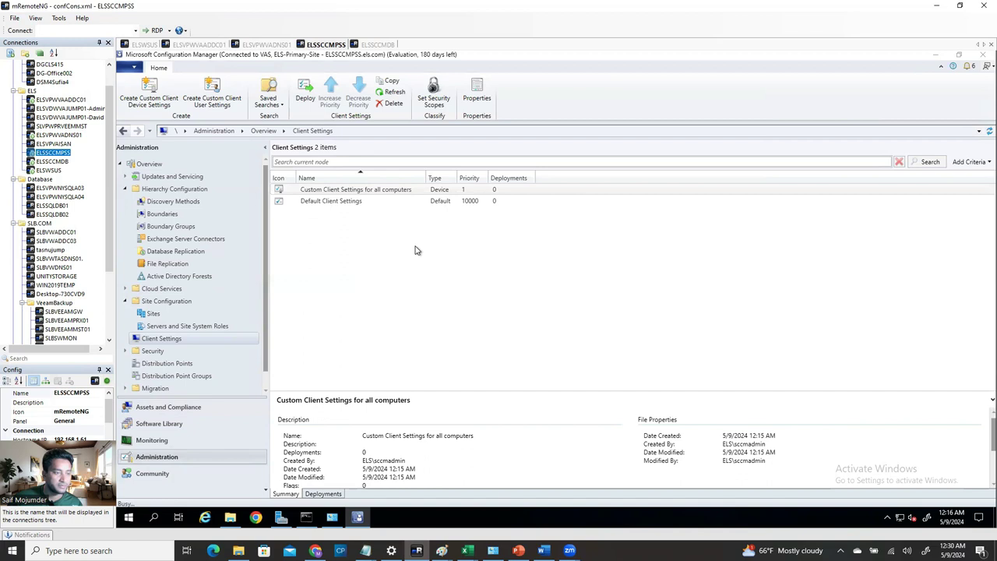
- In the custom settings' Client Cache Settings, enable configuring the client cache size and set the maximum cache size to 10240 MB
{"action": "left_click", "coordinate": [395, 145]}
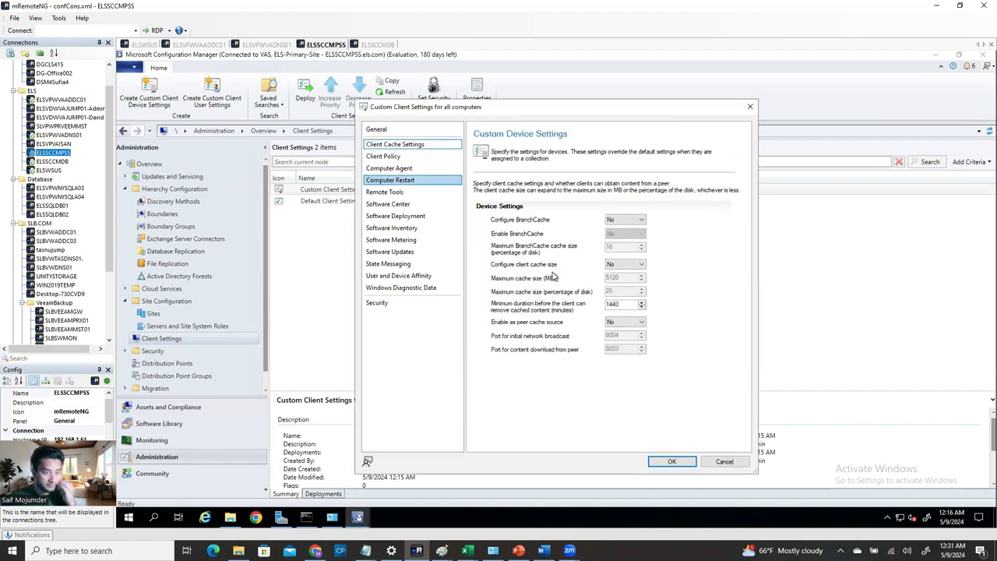
{"action": "left_click", "coordinate": [425, 147]}
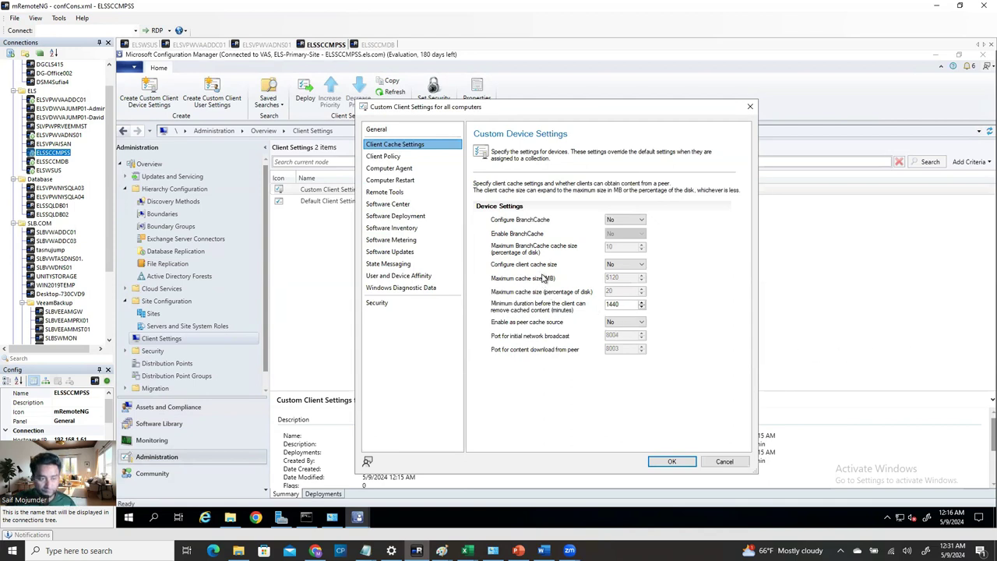
{"action": "left_click", "coordinate": [621, 266]}
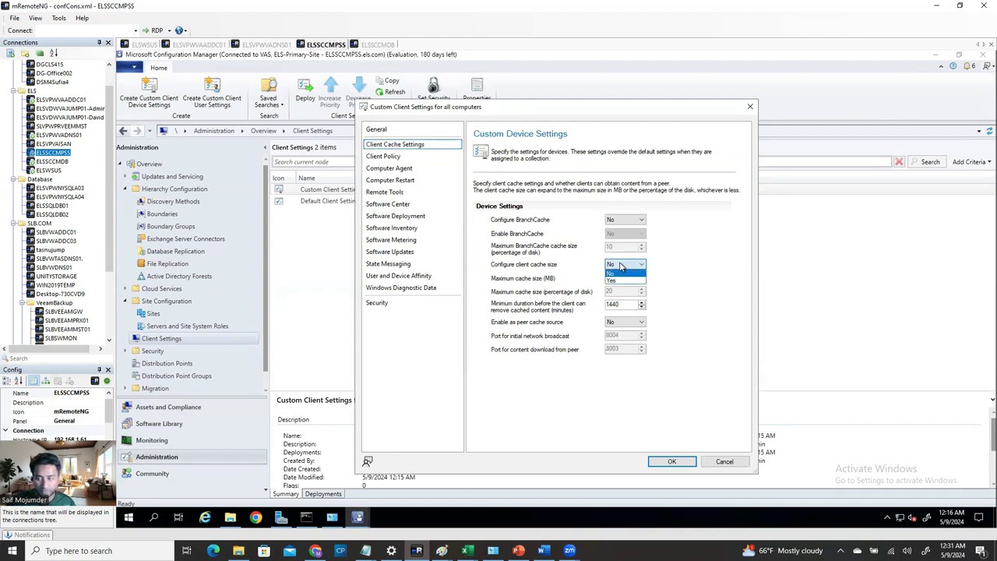
{"action": "left_click", "coordinate": [623, 280]}
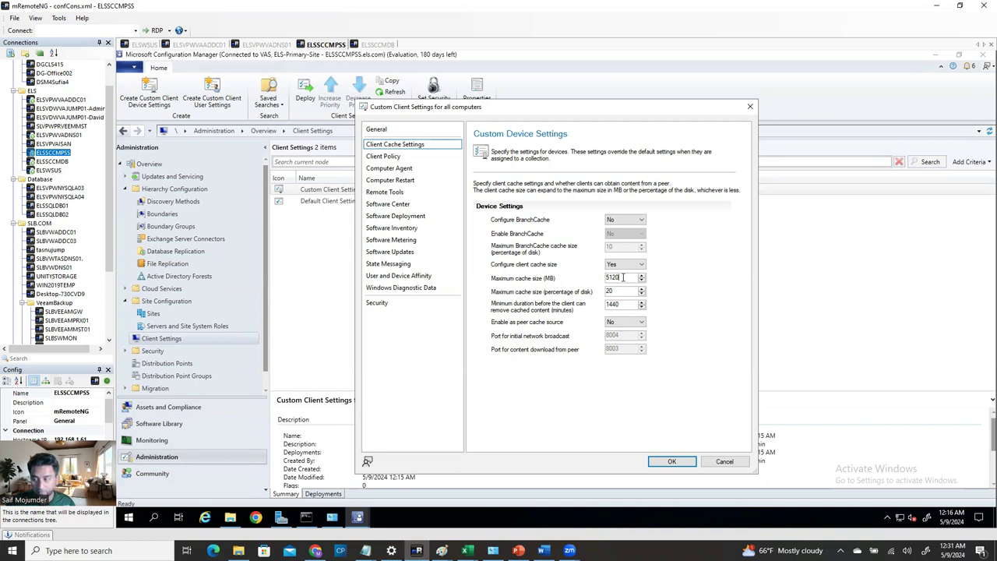
{"action": "left_click_drag", "start_coordinate": [622, 277], "coordinate": [595, 277]}
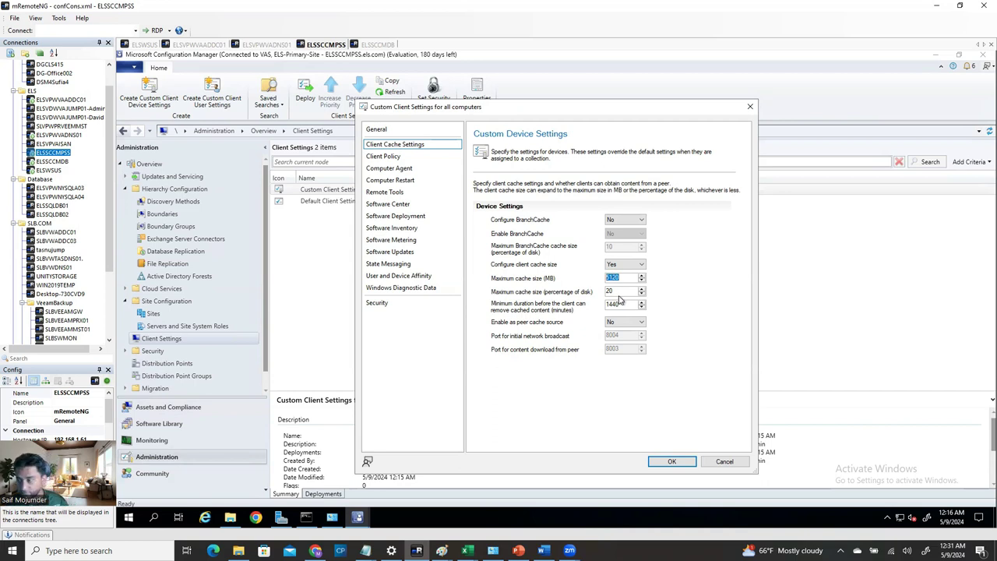
{"action": "type", "text": "1"}
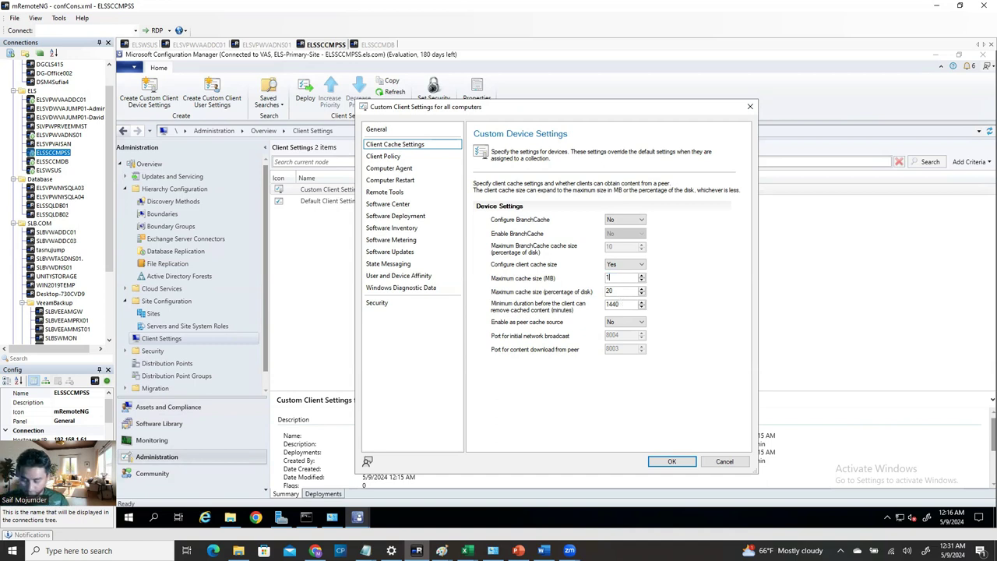
{"action": "type", "text": "0240"}
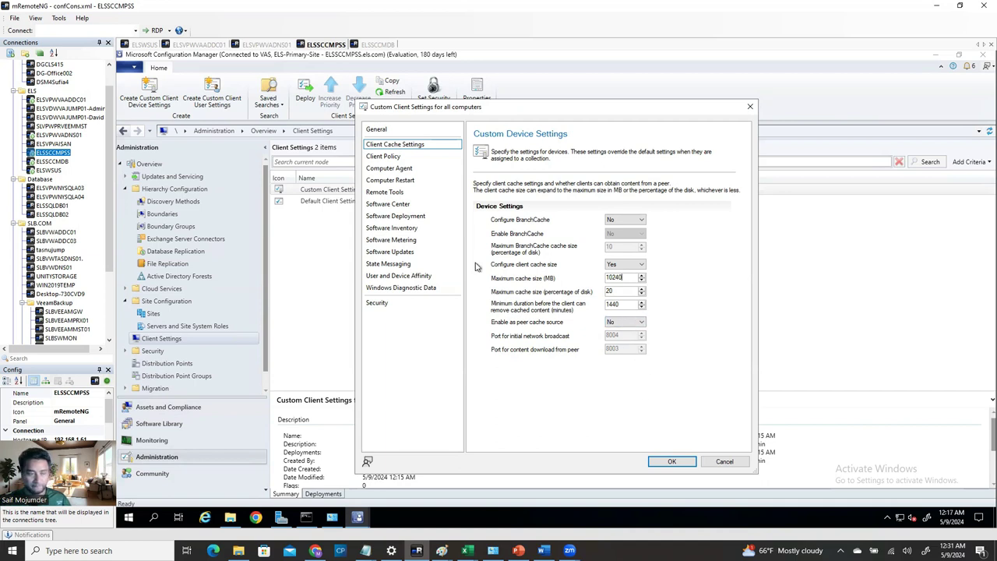
- Set the client policy polling interval to 3 minutes in the Client Policy settings
{"action": "left_click", "coordinate": [393, 156]}
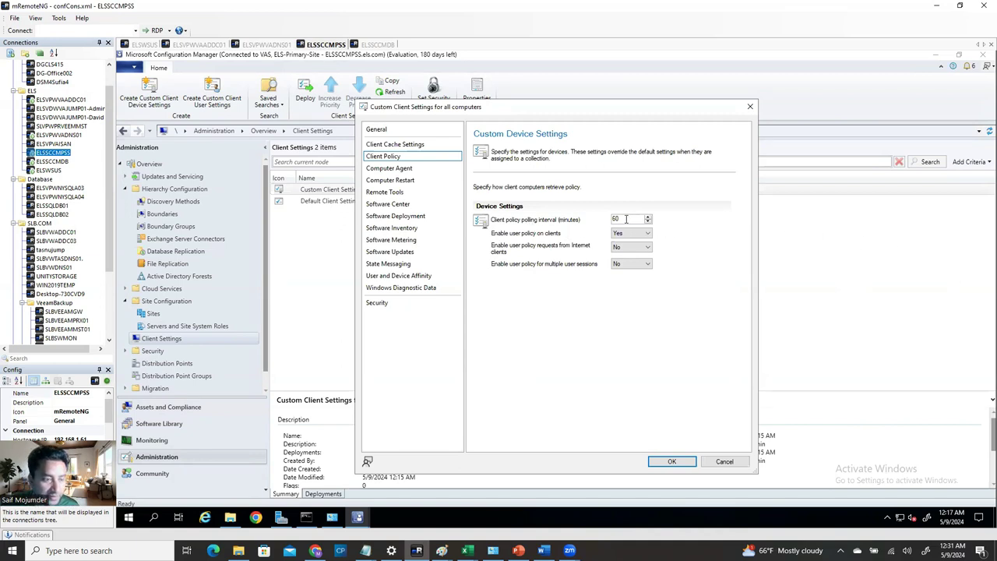
{"action": "left_click_drag", "start_coordinate": [625, 219], "coordinate": [606, 218]}
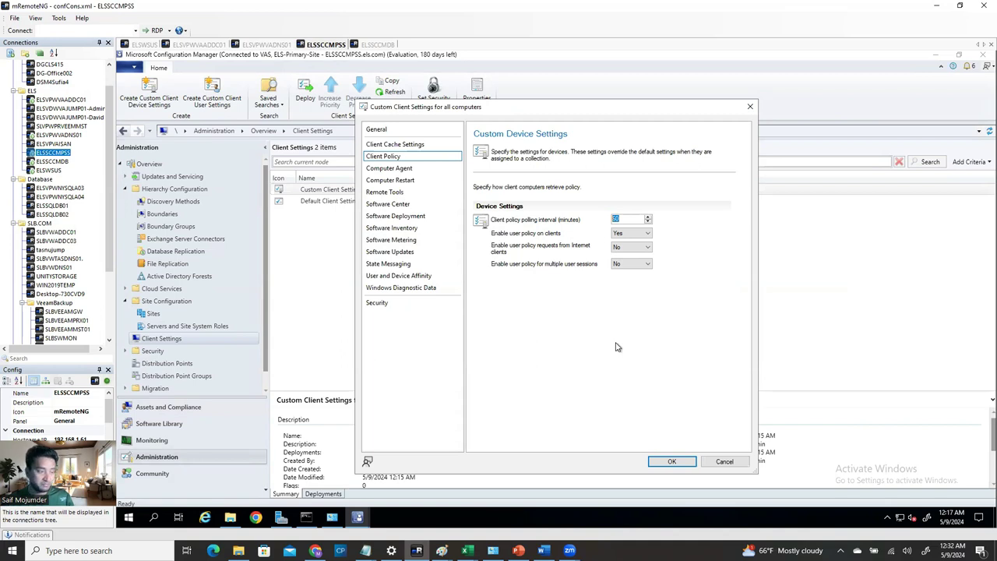
{"action": "type", "text": "3"}
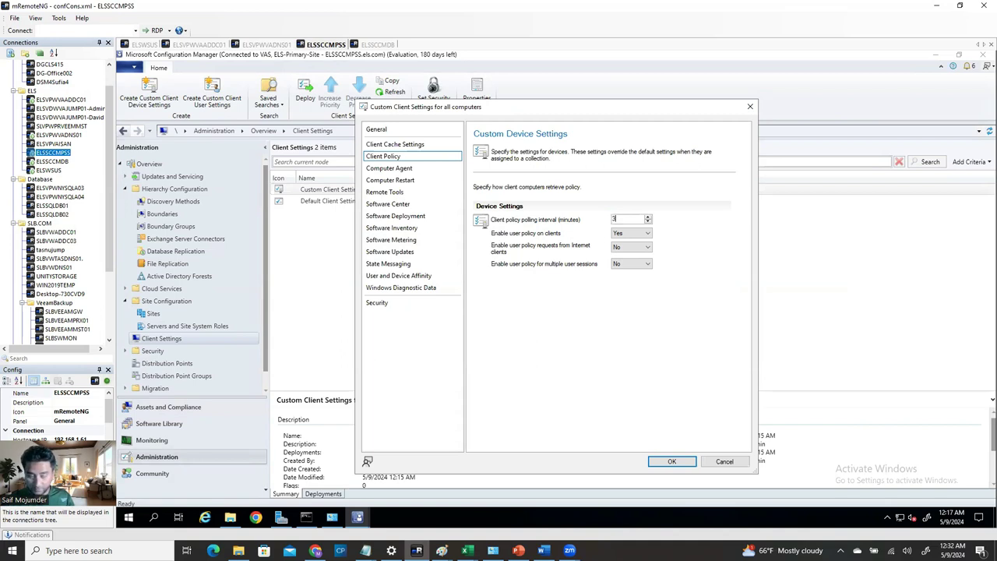
- Set the PowerShell execution policy to Bypass in the Computer Agent settings
{"action": "left_click", "coordinate": [407, 168]}
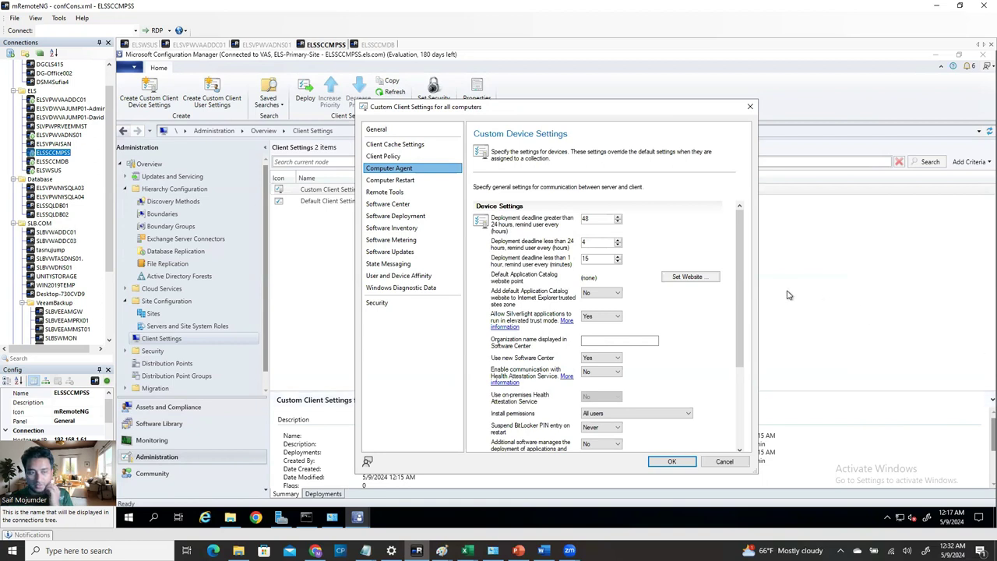
{"action": "scroll", "coordinate": [676, 327], "scroll_direction": "down", "scroll_amount": 2}
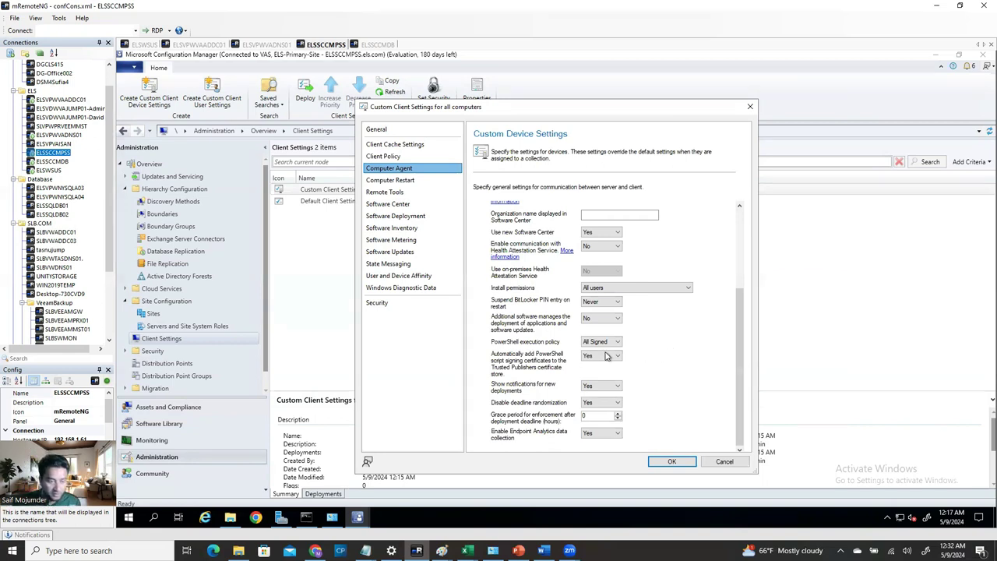
{"action": "left_click", "coordinate": [596, 342]}
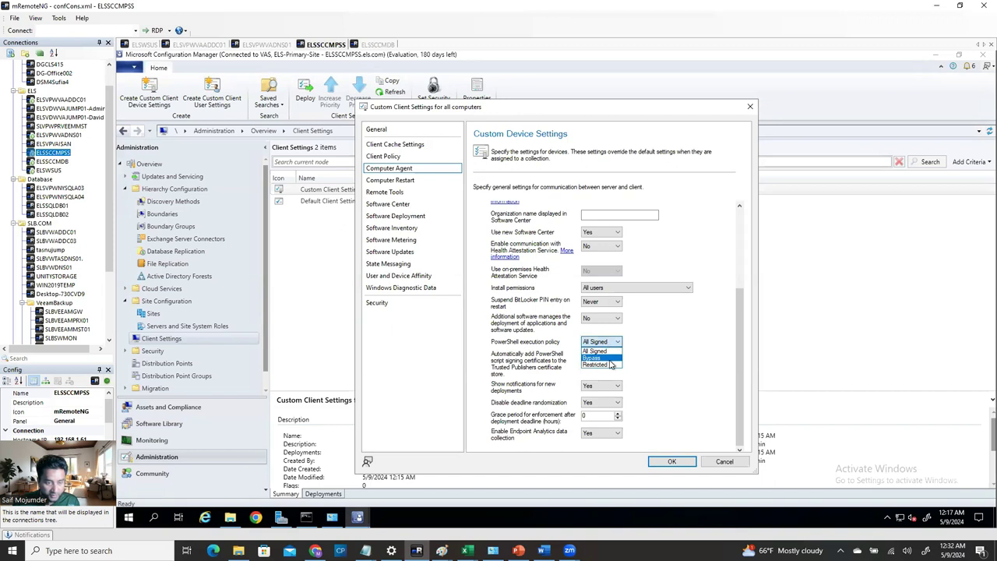
{"action": "left_click", "coordinate": [609, 358]}
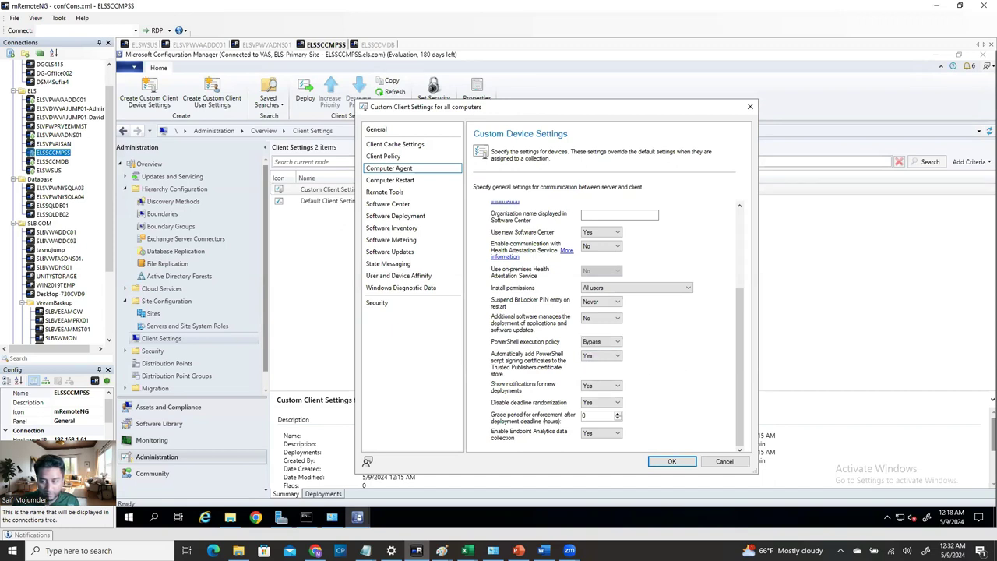
- In Computer Restart, set the restart delay to 15, final countdown to 10 and reminder frequency to 5 minutes, and enable dialog windows instead of toasts
{"action": "left_click", "coordinate": [401, 180]}
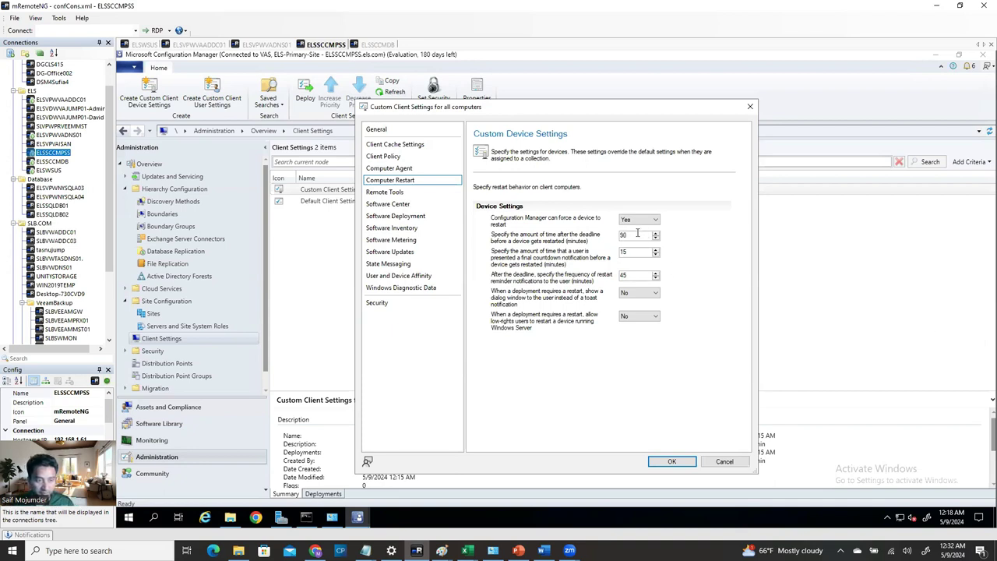
{"action": "left_click_drag", "start_coordinate": [637, 233], "coordinate": [615, 236]}
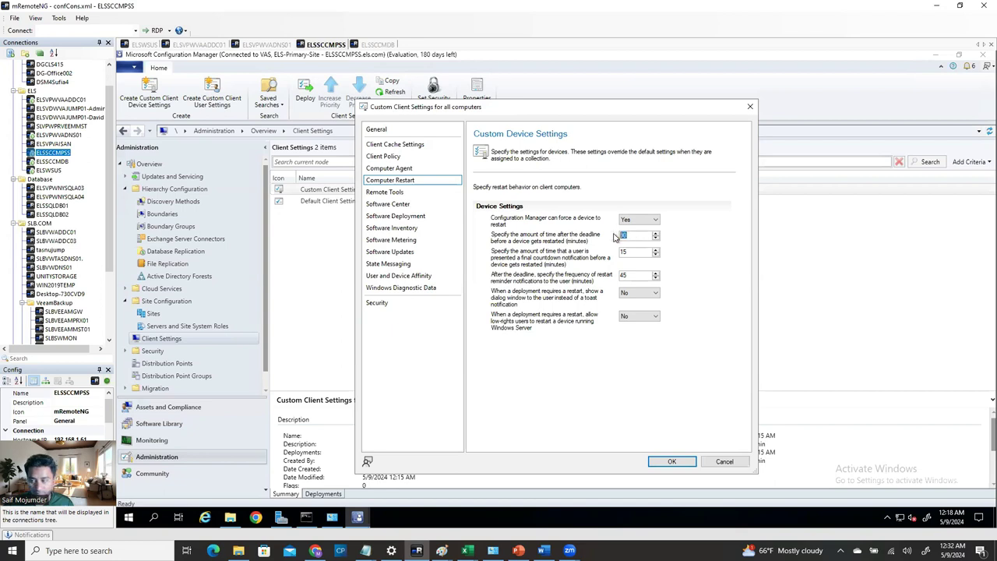
{"action": "type", "text": "15"}
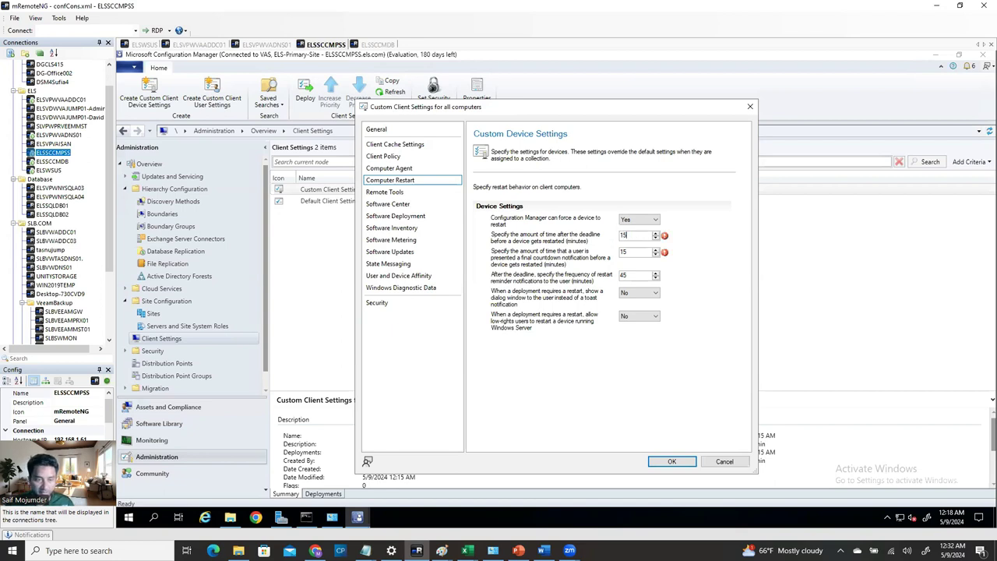
{"action": "left_click_drag", "start_coordinate": [633, 252], "coordinate": [563, 255]}
{"action": "type", "text": "10"}
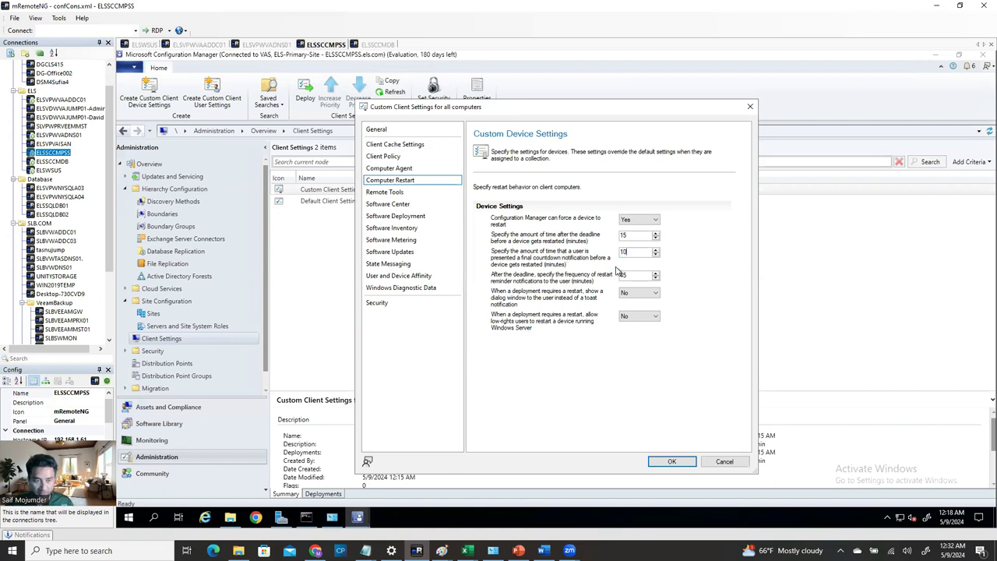
{"action": "type", "text": "5"}
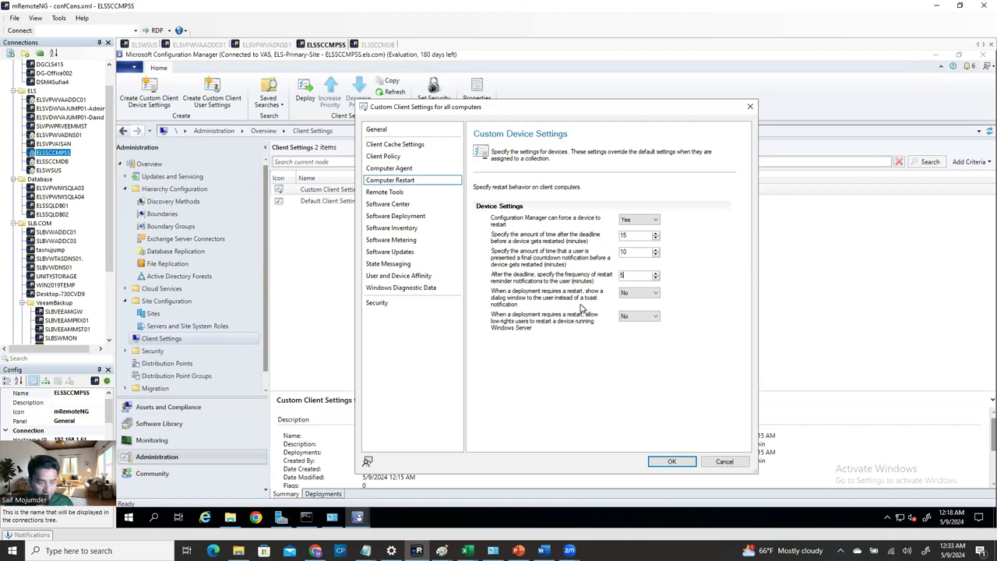
{"action": "left_click", "coordinate": [635, 293]}
{"action": "left_click", "coordinate": [632, 304]}
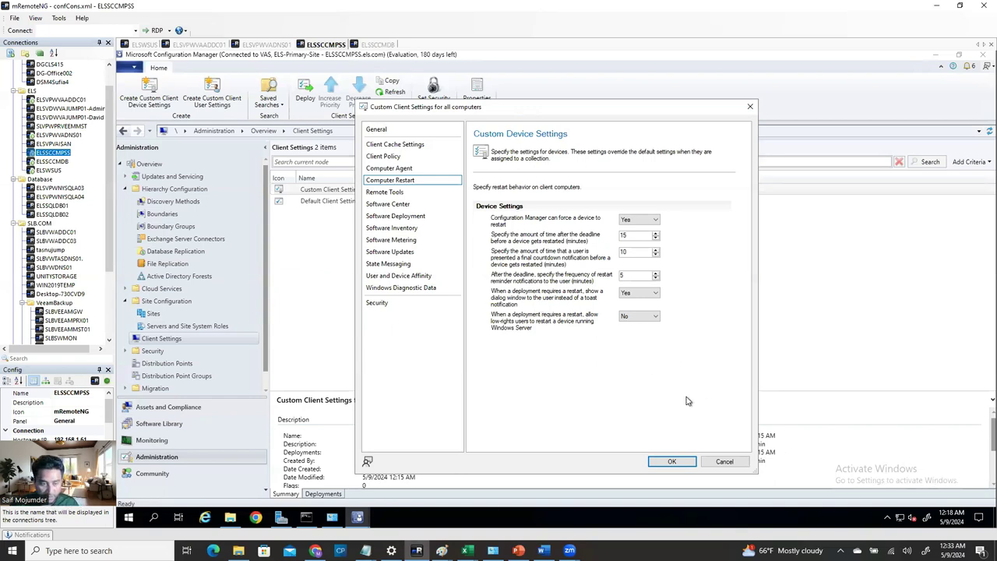
- In Remote Tools, enable Remote Control on client computers with firewall exceptions for the Domain, Private and Public profiles
{"action": "left_click", "coordinate": [395, 193]}
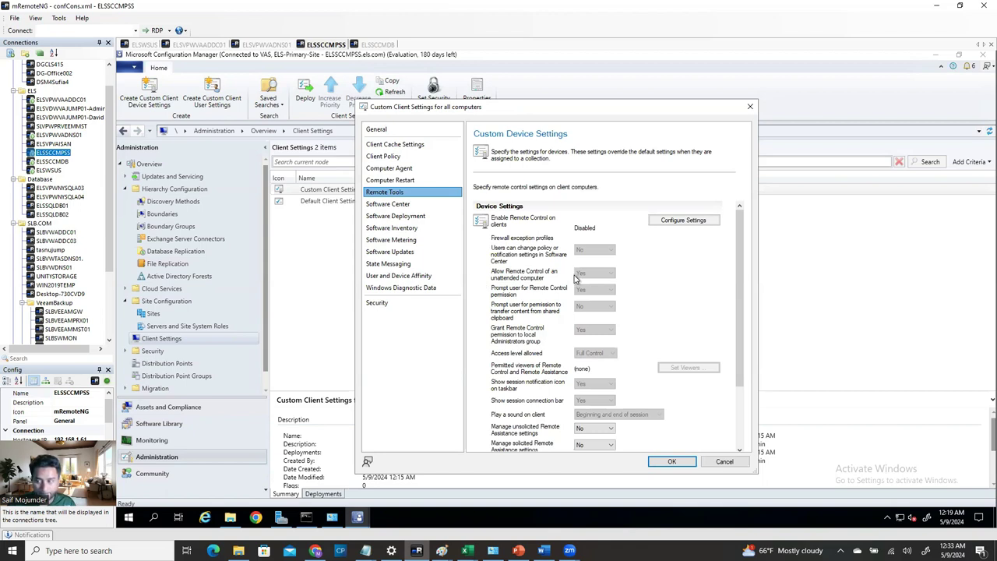
{"action": "left_click", "coordinate": [683, 221]}
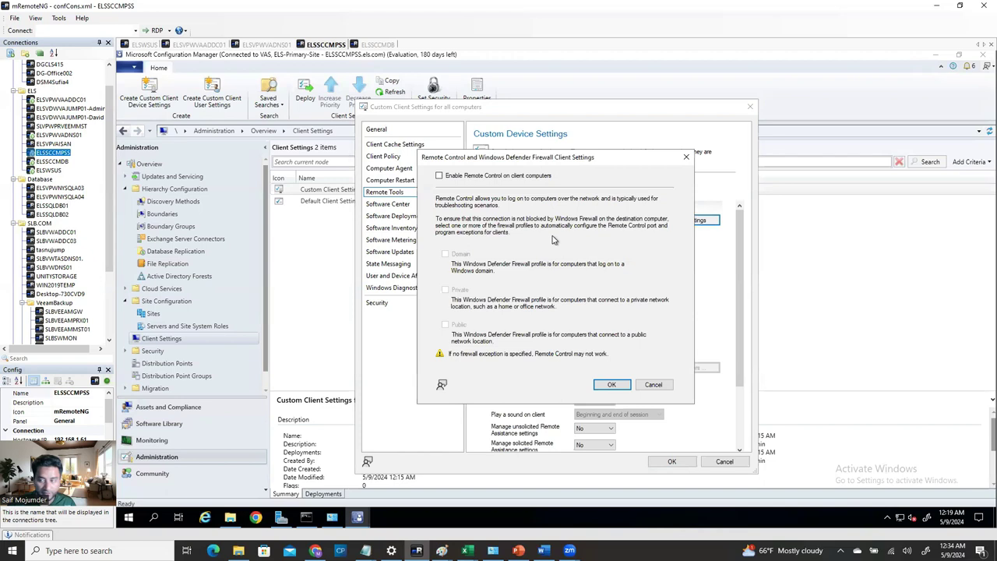
{"action": "left_click", "coordinate": [439, 176]}
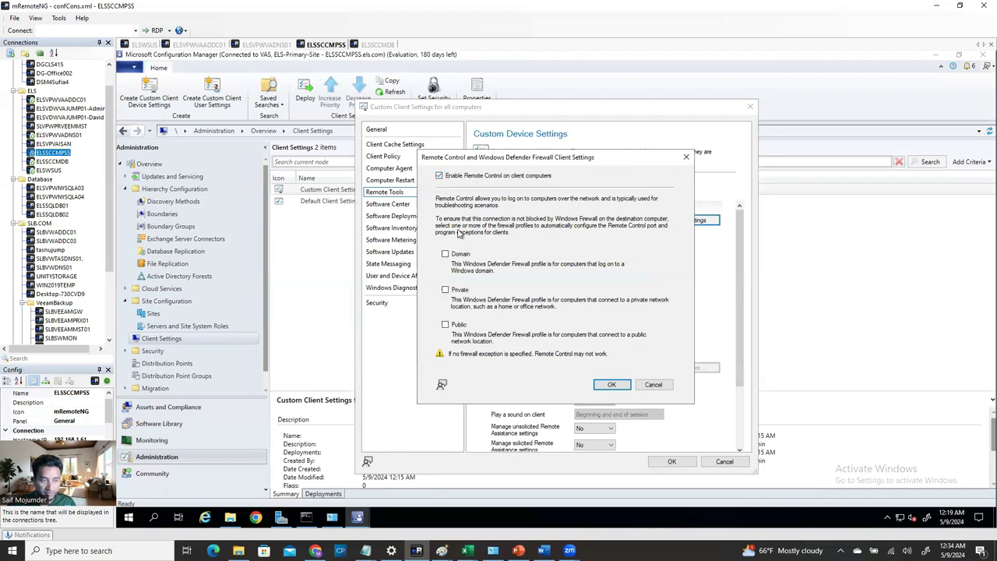
{"action": "left_click", "coordinate": [444, 254]}
{"action": "left_click", "coordinate": [445, 290]}
{"action": "left_click", "coordinate": [444, 325]}
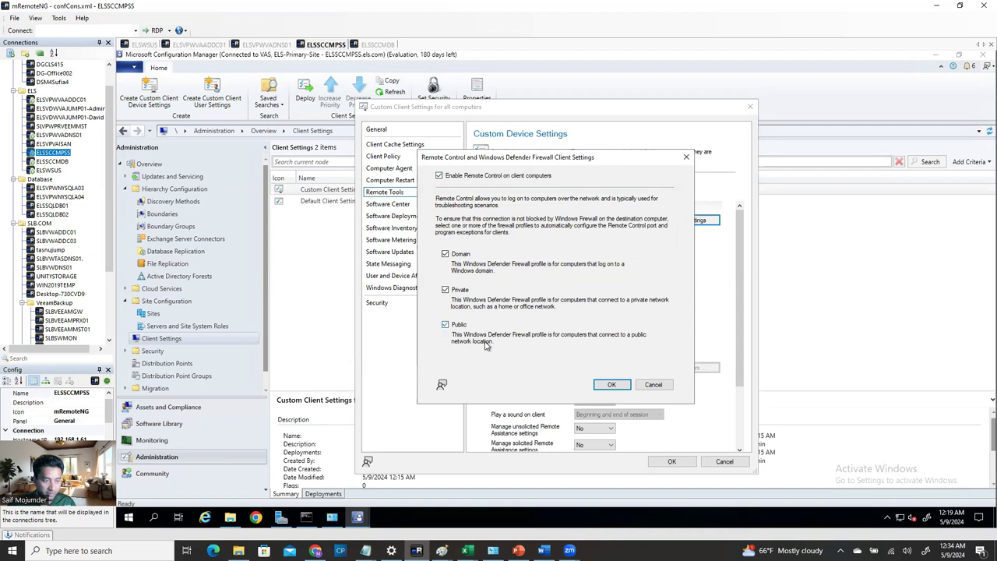
{"action": "left_click", "coordinate": [612, 386]}
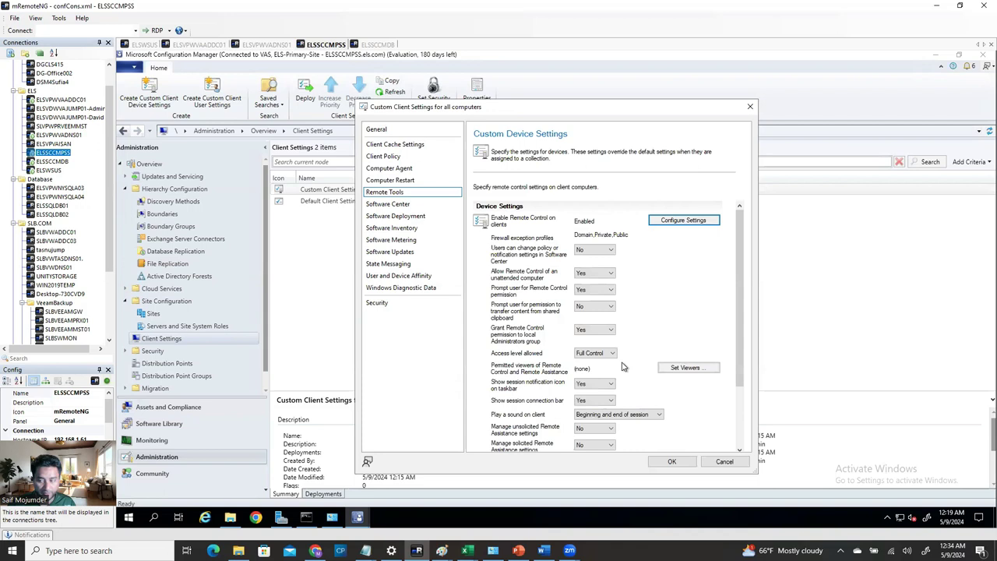
- Add the ELS\Infrastructure group as a permitted viewer of Remote Control and Remote Assistance
{"action": "left_click", "coordinate": [689, 368]}
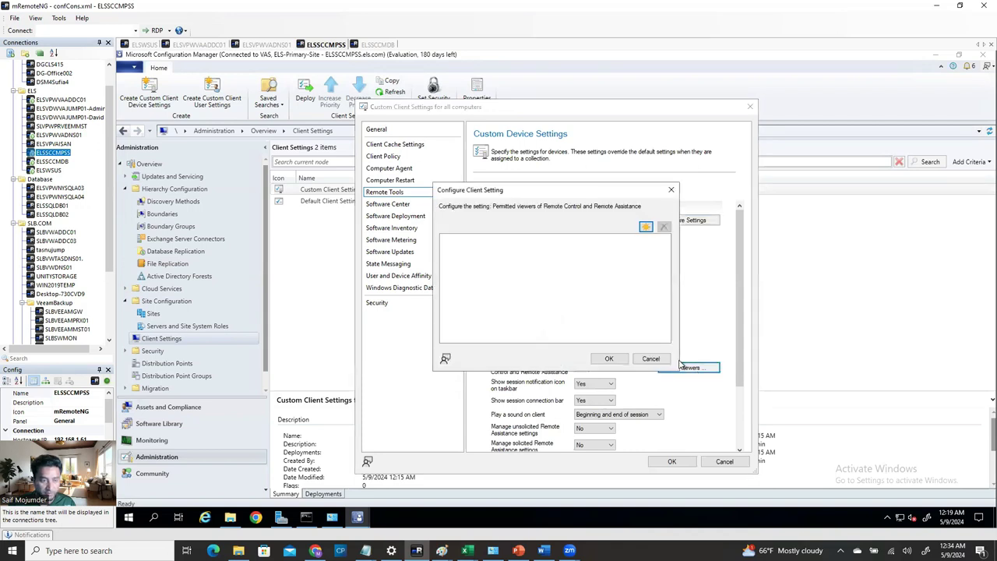
{"action": "left_click", "coordinate": [645, 227]}
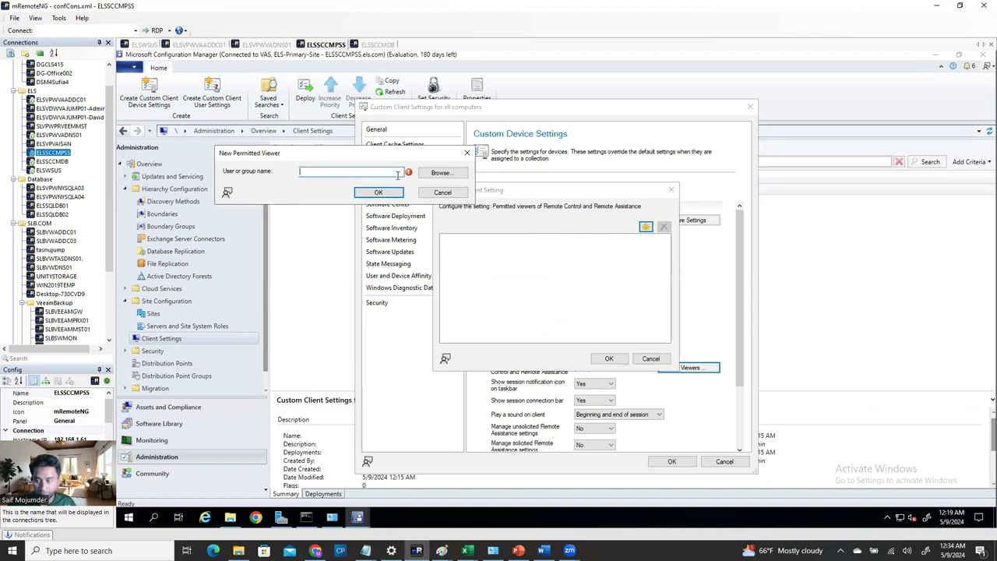
{"action": "left_click", "coordinate": [438, 172]}
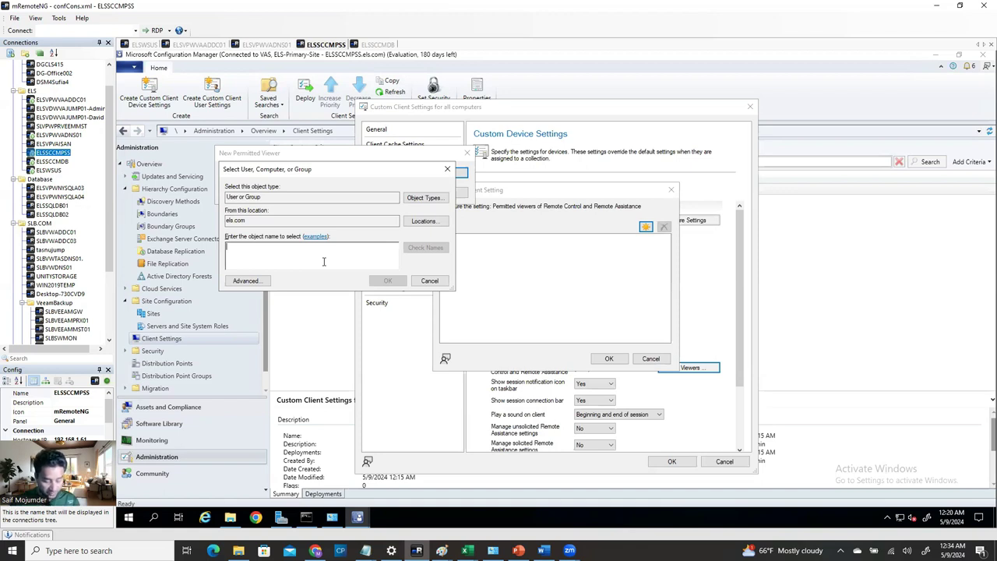
{"action": "type", "text": "l"}
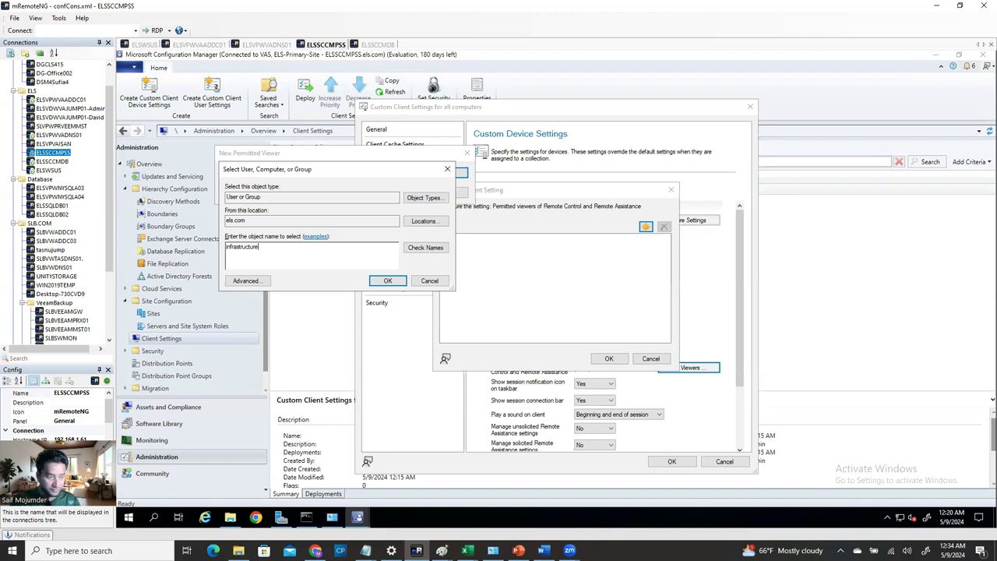
{"action": "left_click", "coordinate": [414, 250]}
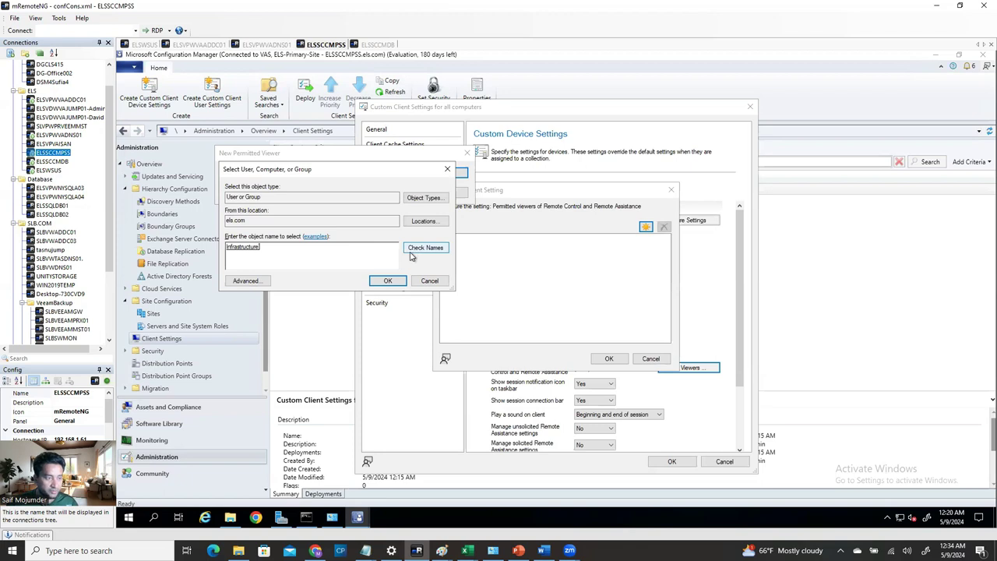
{"action": "left_click", "coordinate": [387, 280]}
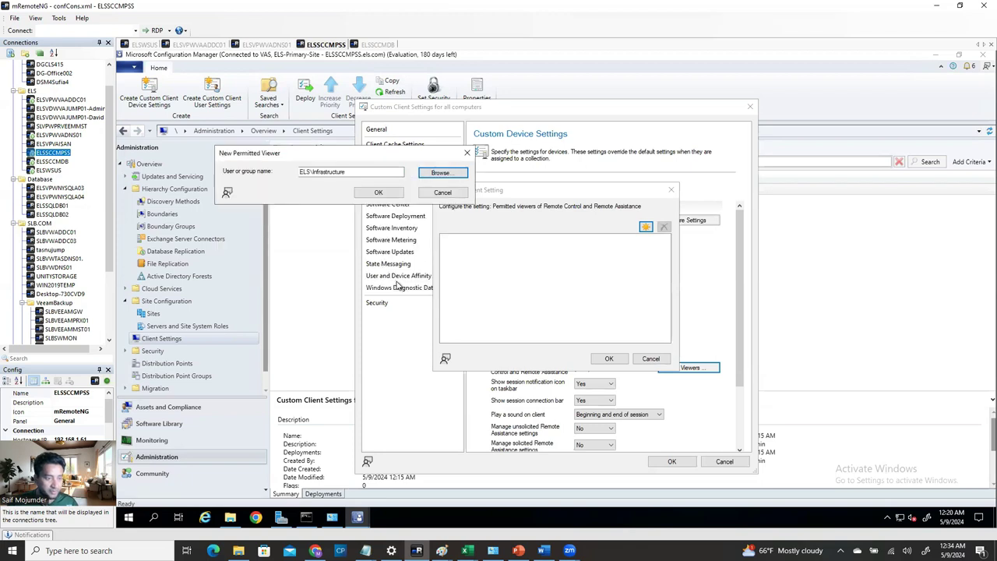
{"action": "left_click", "coordinate": [380, 193]}
{"action": "key", "text": "Return"}
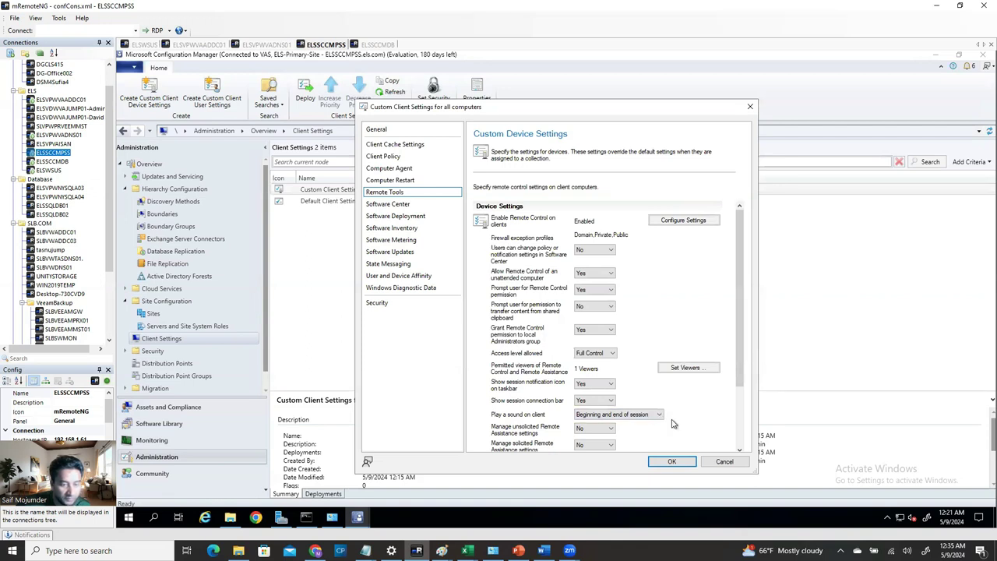
- In Software Center, enable the new company information settings, set the company name to Tech View and turn off hiding installed applications
{"action": "left_click", "coordinate": [389, 204]}
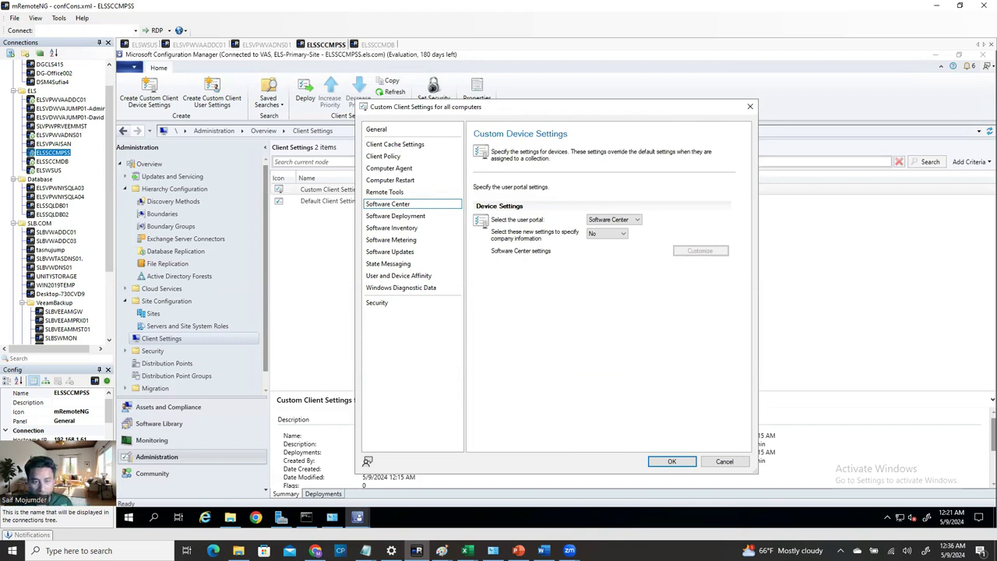
{"action": "left_click", "coordinate": [614, 235]}
{"action": "left_click", "coordinate": [605, 249]}
{"action": "left_click", "coordinate": [700, 252]}
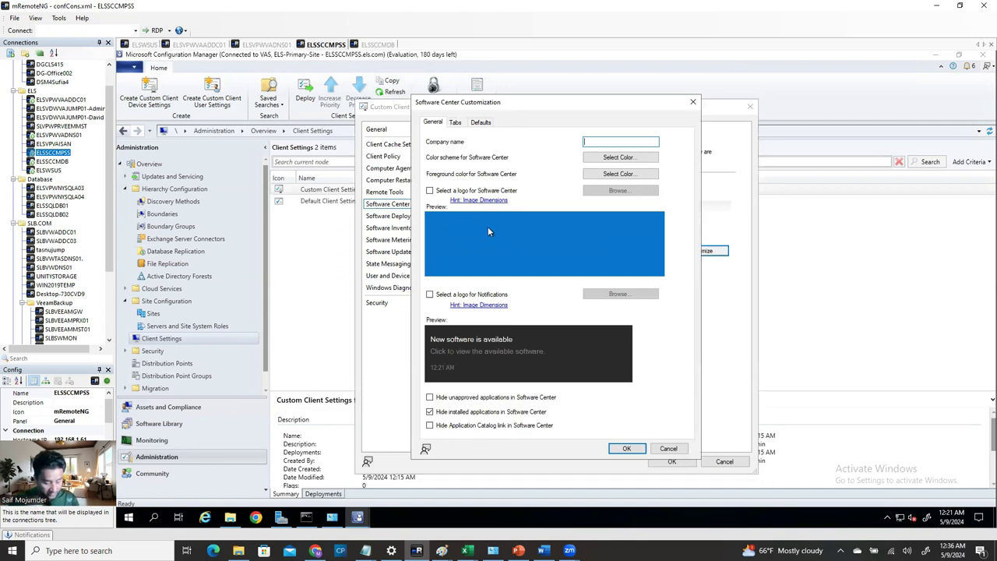
{"action": "type", "text": "Te"}
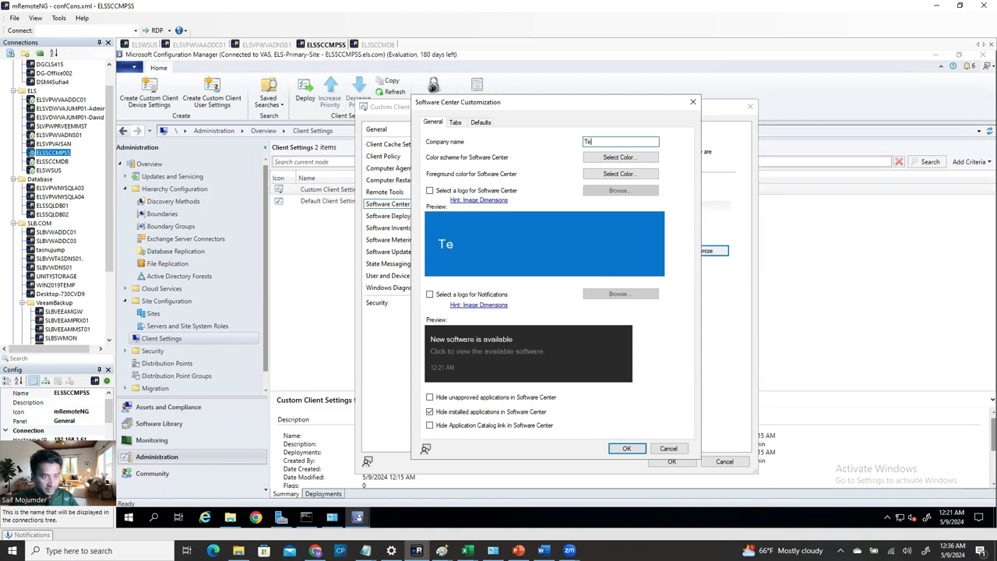
{"action": "type", "text": "ch"}
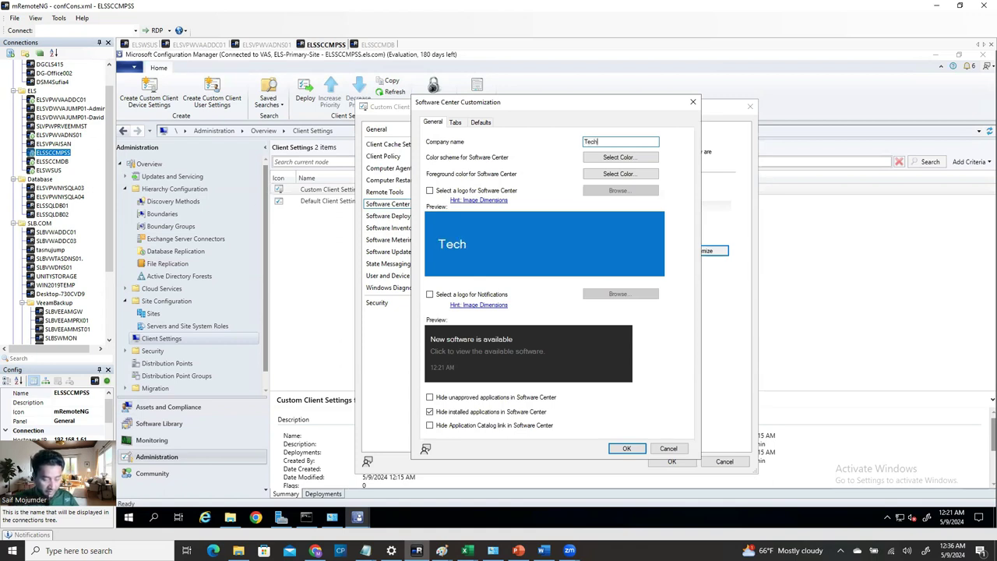
{"action": "type", "text": " View"}
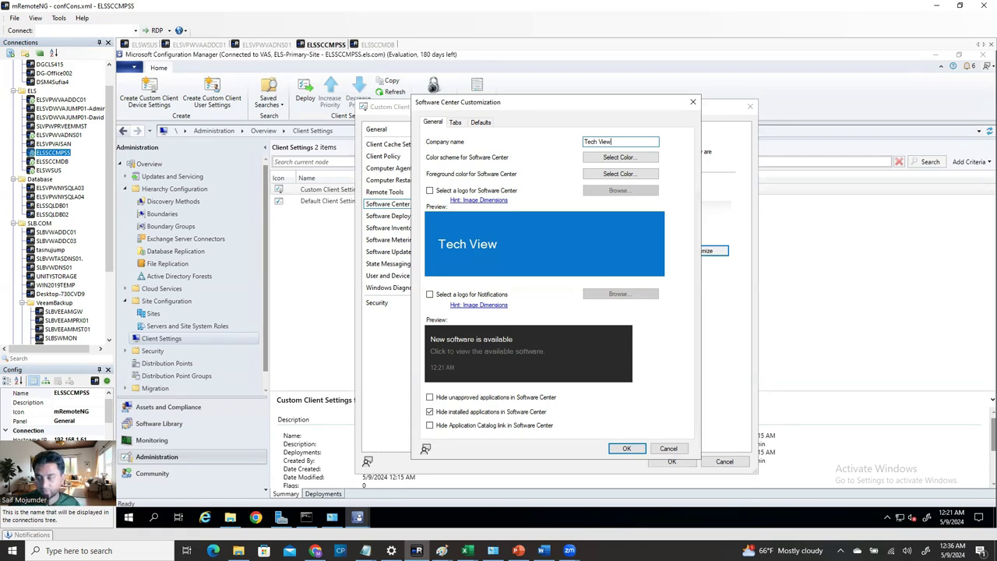
{"action": "left_click", "coordinate": [429, 412]}
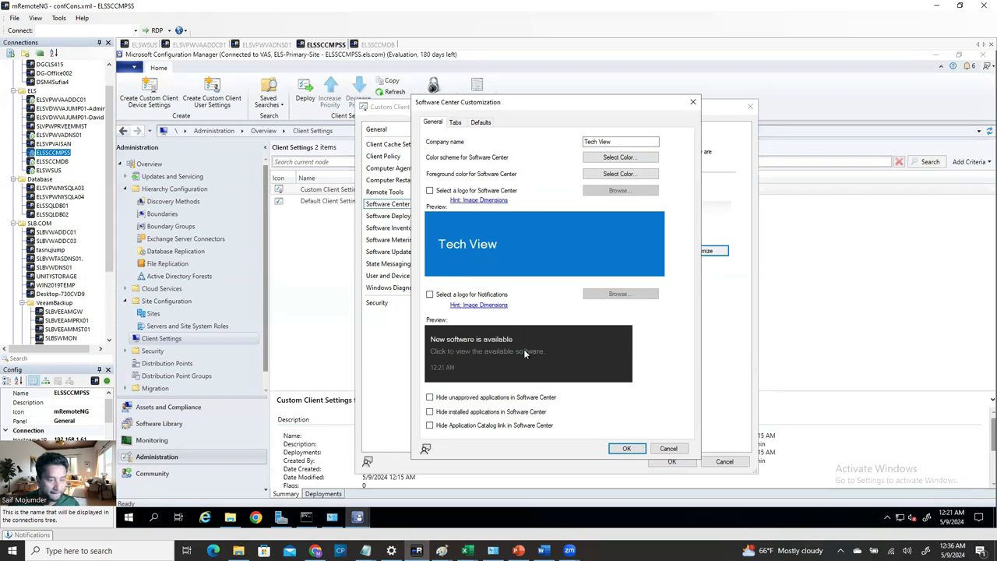
{"action": "left_click", "coordinate": [627, 450]}
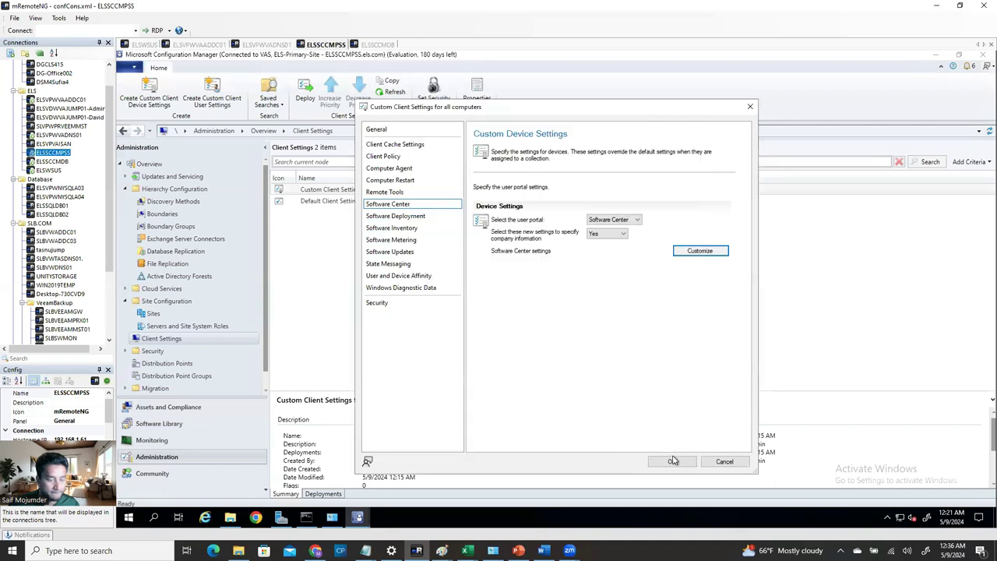
{"action": "left_click", "coordinate": [700, 251]}
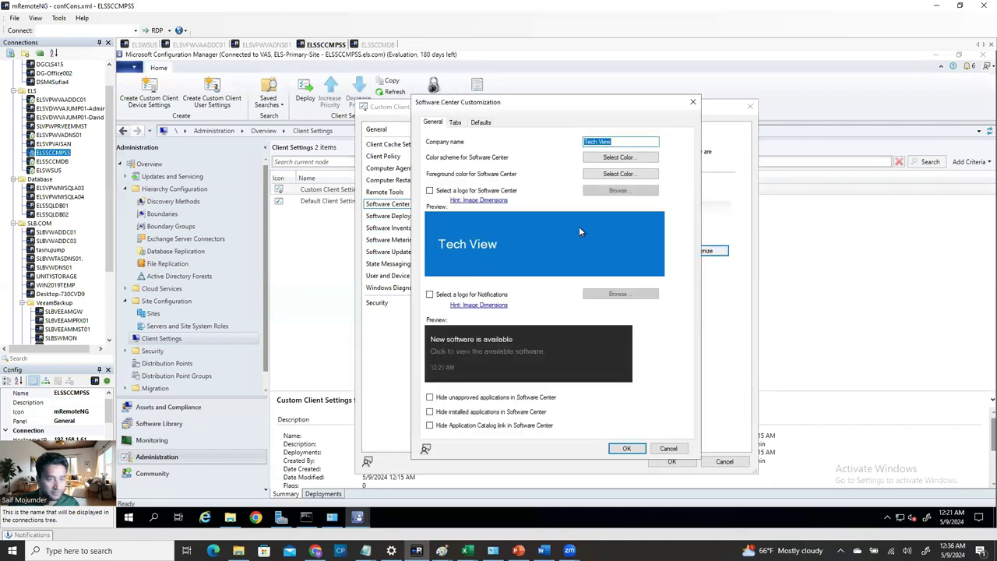
{"action": "left_click", "coordinate": [455, 123]}
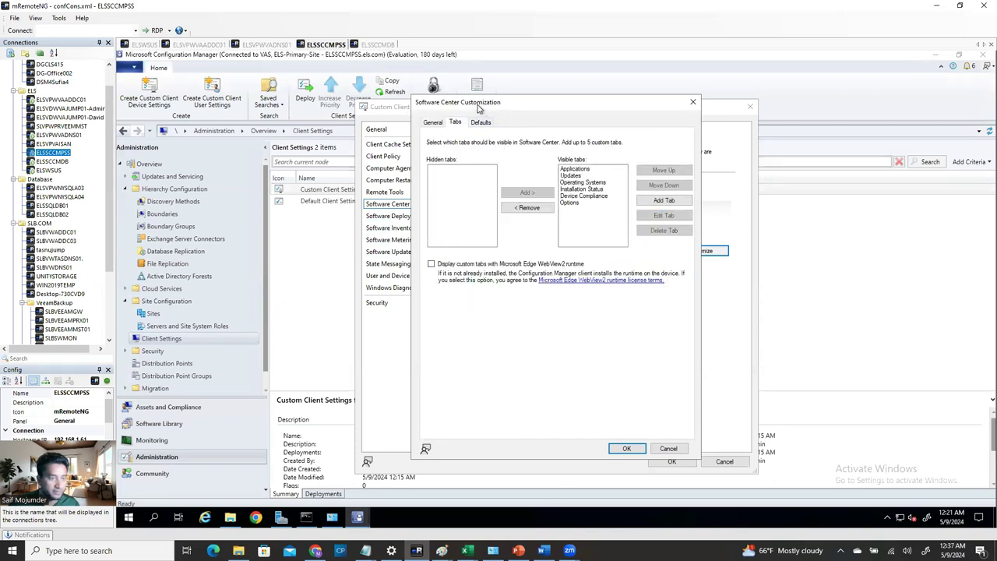
{"action": "left_click", "coordinate": [627, 449]}
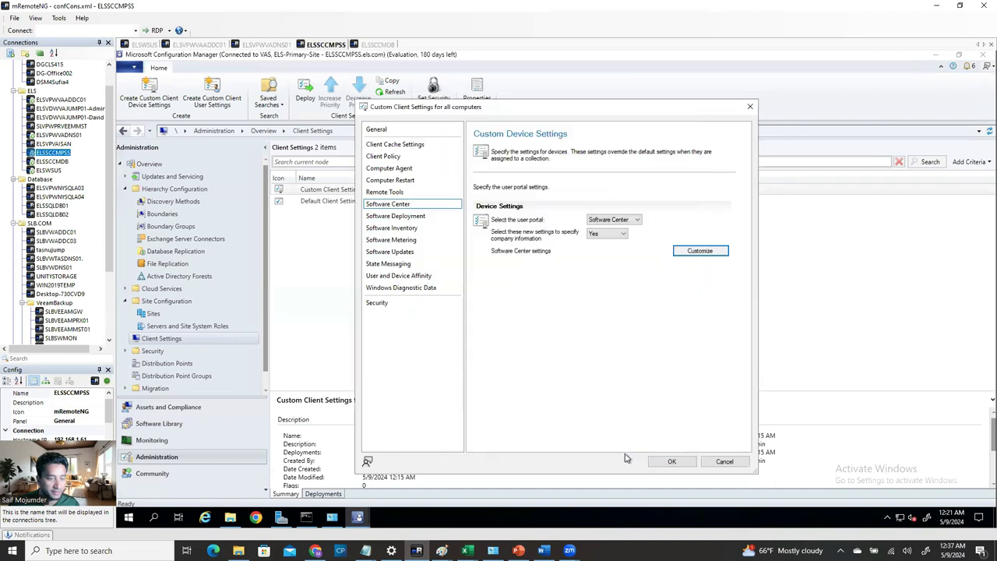
- In Software Deployment, set the deployment re-evaluation to a simple schedule that runs every 1 day
{"action": "left_click", "coordinate": [414, 219]}
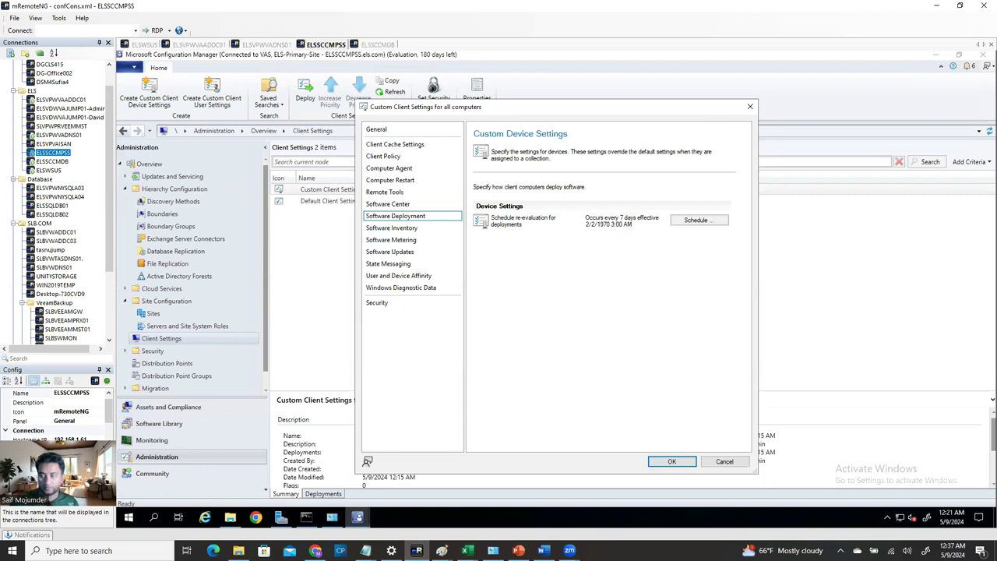
{"action": "left_click", "coordinate": [699, 221]}
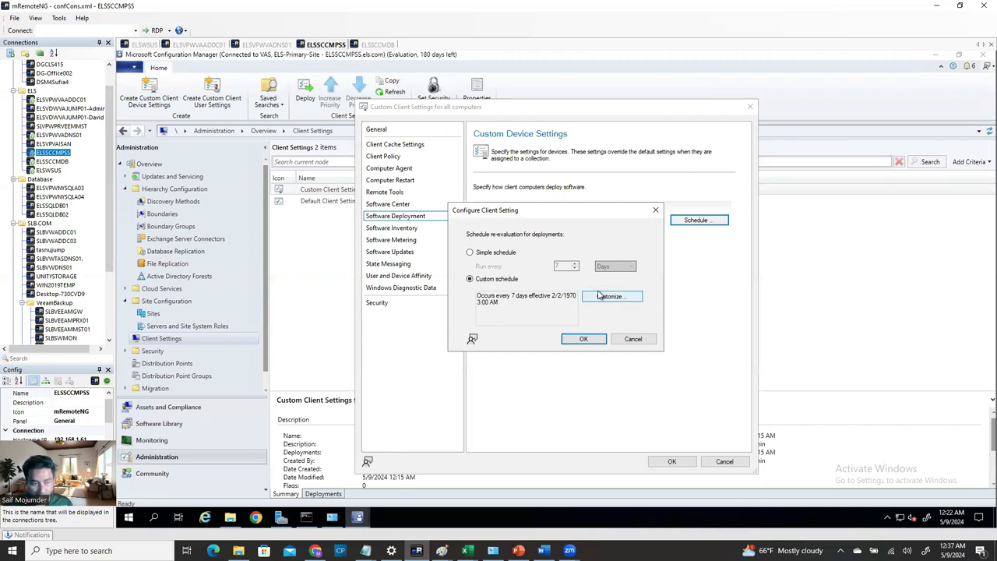
{"action": "left_click", "coordinate": [510, 254]}
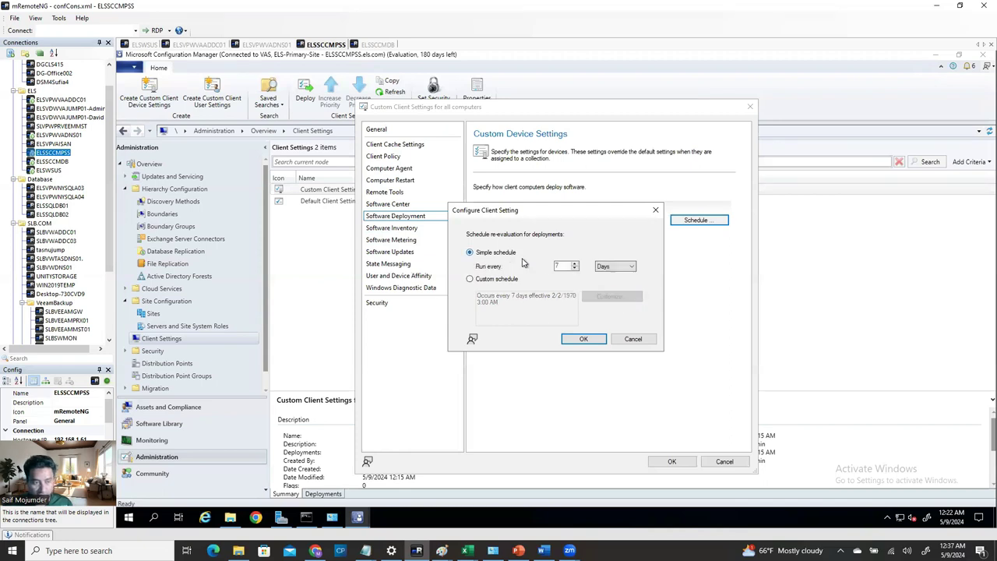
{"action": "left_click", "coordinate": [619, 268]}
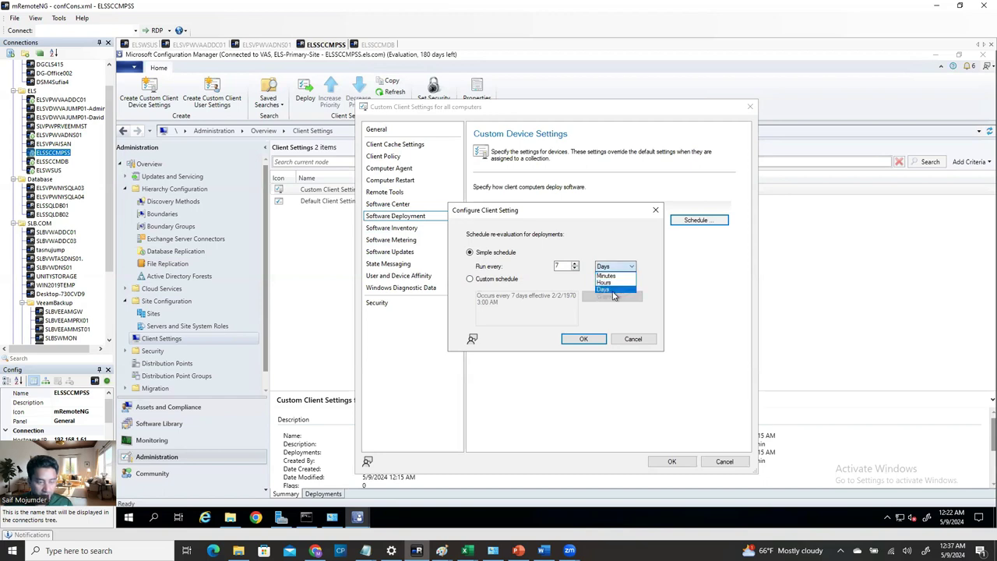
{"action": "left_click", "coordinate": [612, 290]}
{"action": "left_click_drag", "start_coordinate": [561, 266], "coordinate": [540, 266]}
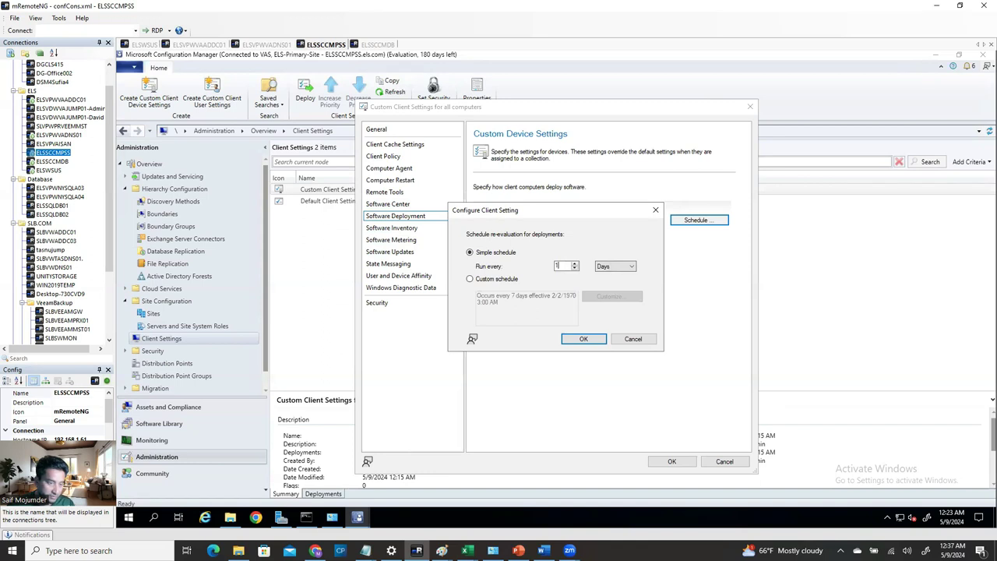
{"action": "left_click", "coordinate": [584, 340]}
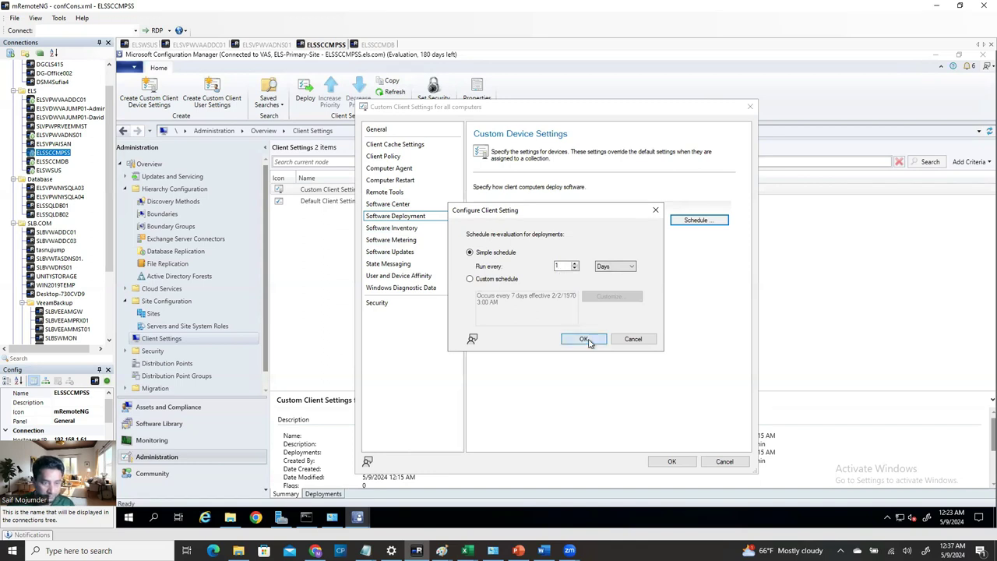
- In Software Inventory, schedule software inventory and file collection to run every 1 day
{"action": "left_click", "coordinate": [389, 228]}
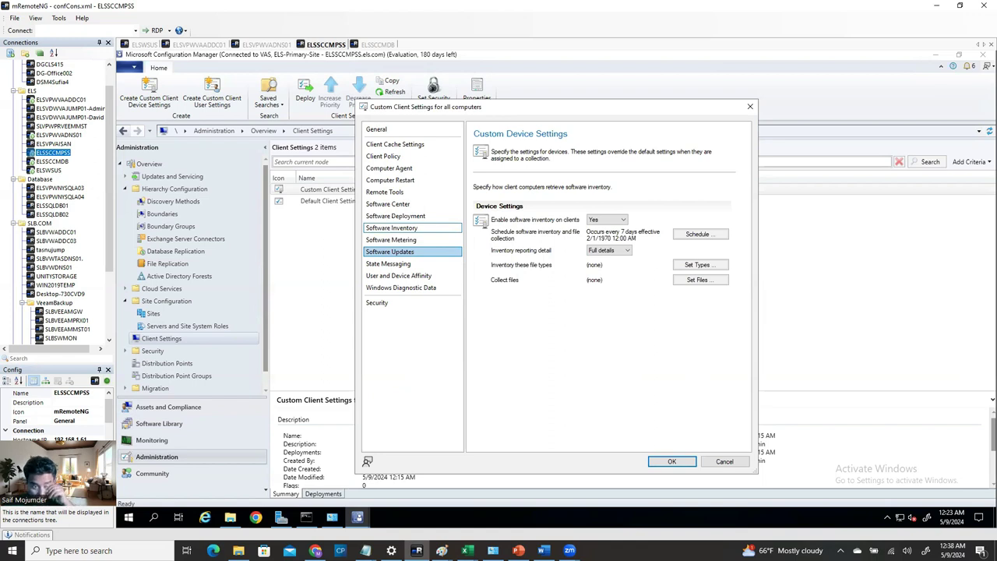
{"action": "left_click", "coordinate": [702, 233]}
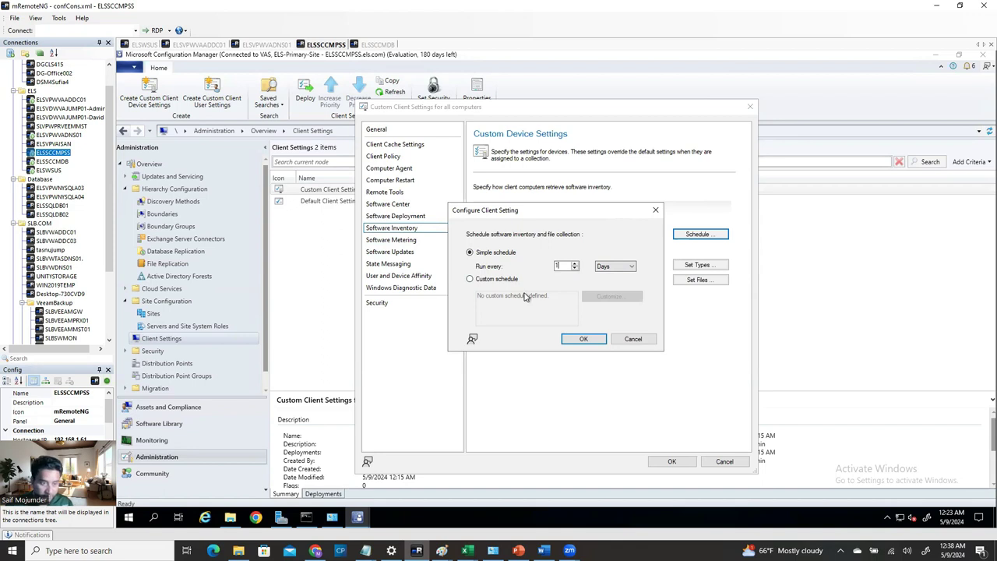
{"action": "left_click", "coordinate": [585, 340]}
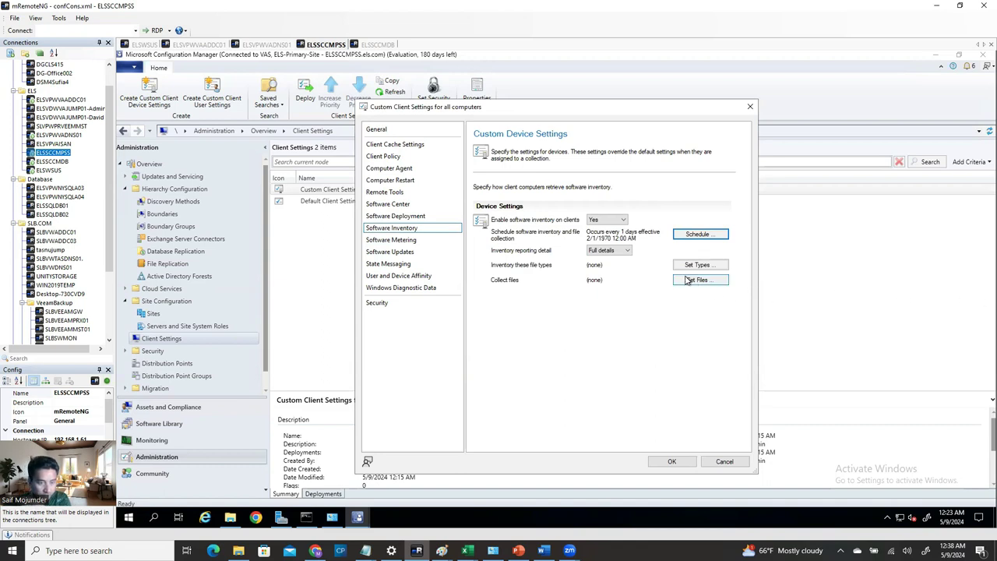
- In Software Metering, keep metering enabled on clients and set data collection to a simple schedule that runs every 1 day
{"action": "left_click", "coordinate": [414, 241]}
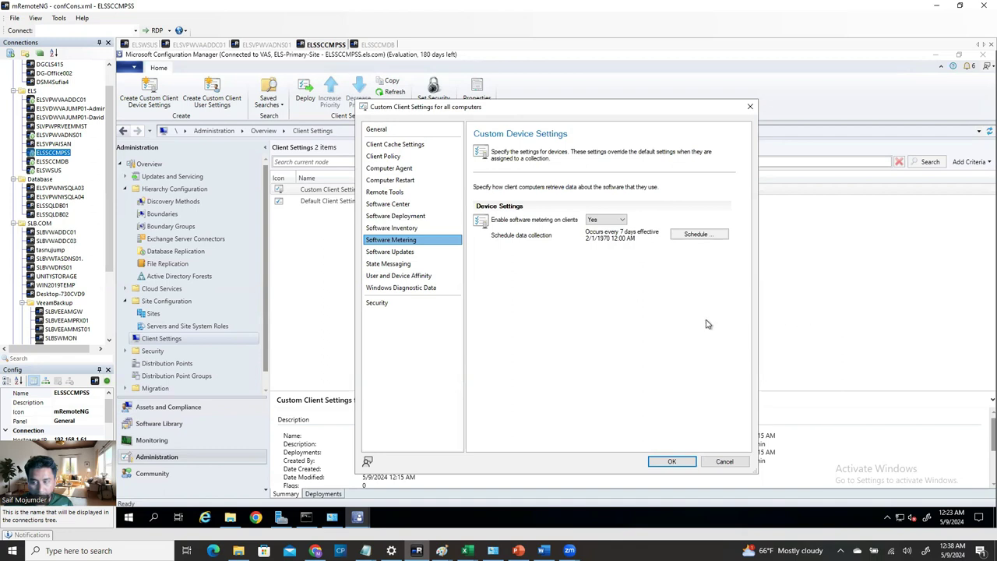
{"action": "left_click", "coordinate": [613, 219]}
{"action": "left_click", "coordinate": [605, 233]}
{"action": "left_click", "coordinate": [693, 236]}
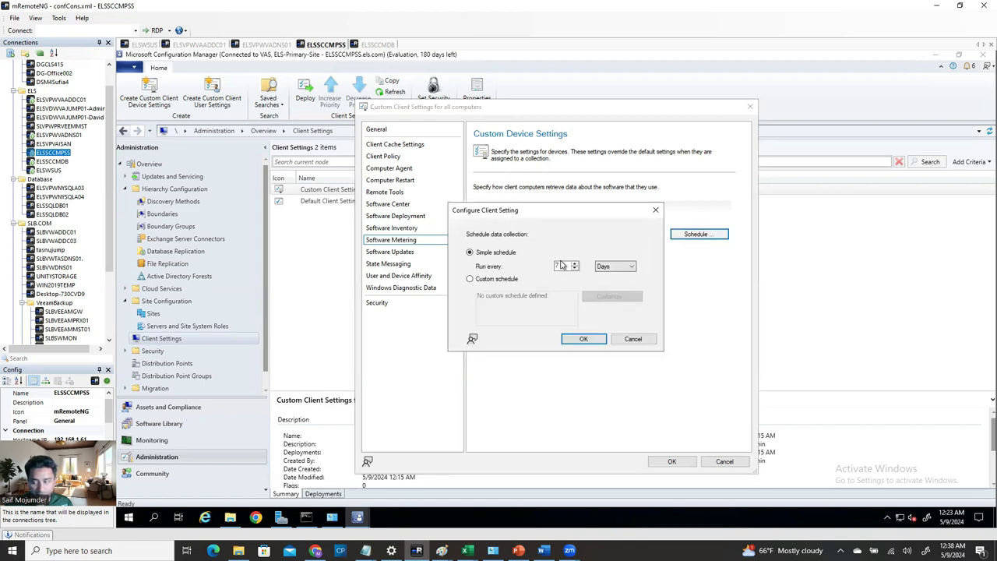
{"action": "double_click", "coordinate": [542, 265]}
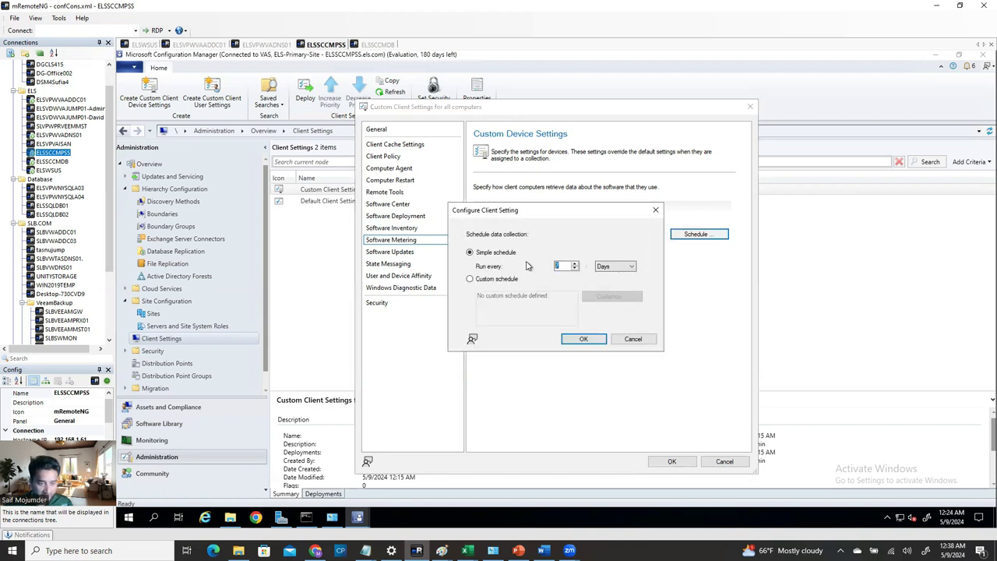
{"action": "type", "text": "1"}
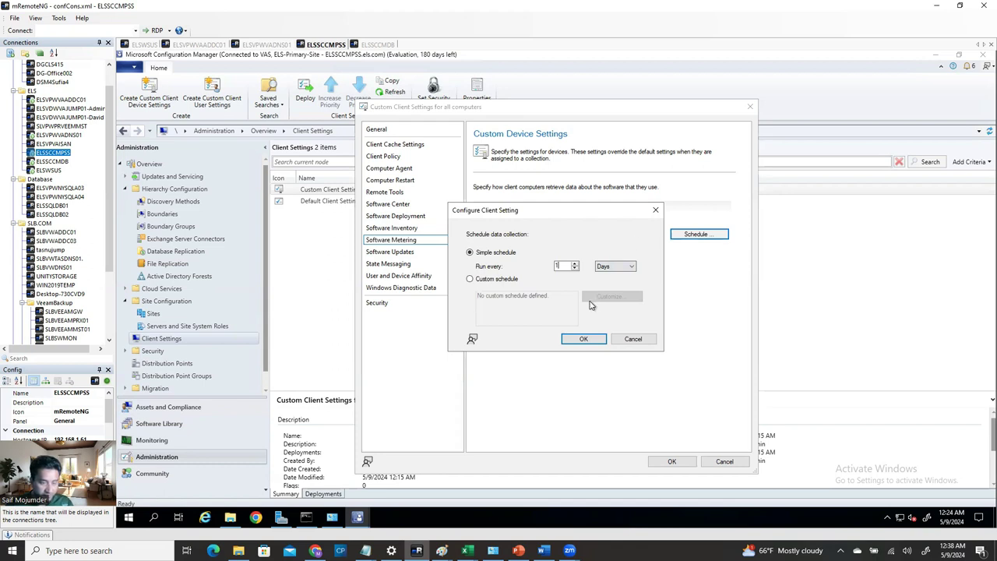
{"action": "left_click", "coordinate": [584, 339]}
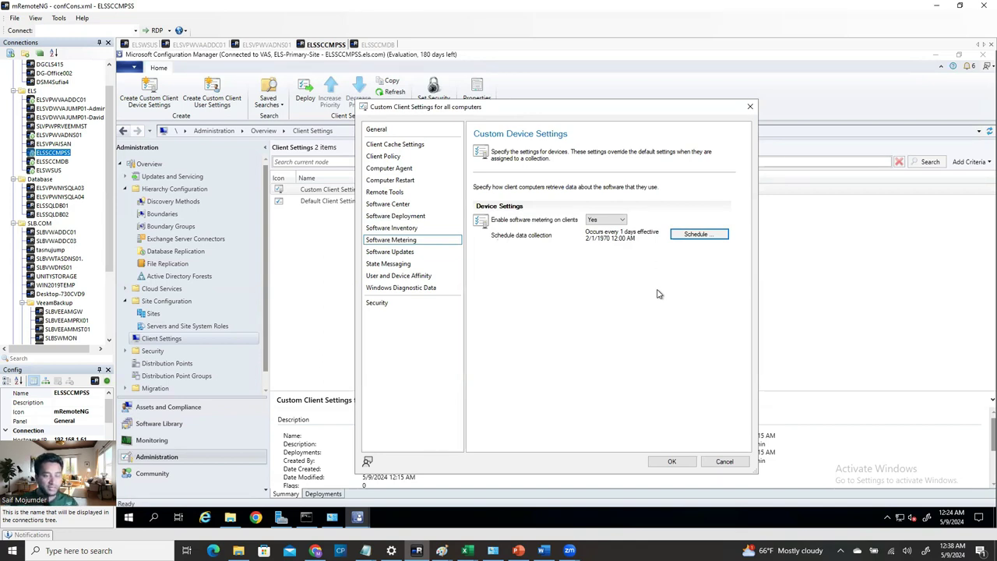
- In Software Updates, set both the update scan and the deployment re-evaluation to simple schedules that run every 1 day
{"action": "left_click", "coordinate": [450, 251]}
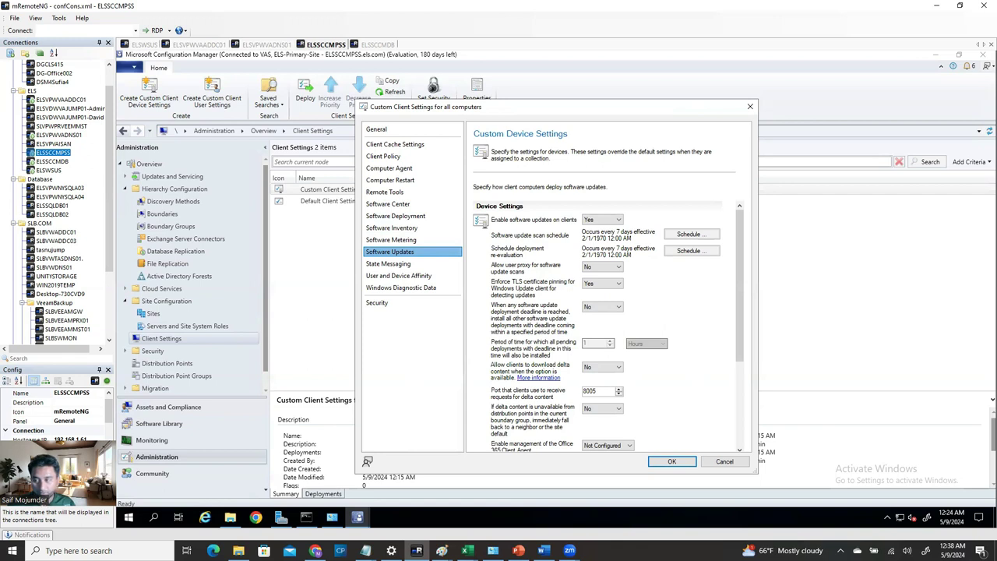
{"action": "left_click", "coordinate": [696, 236]}
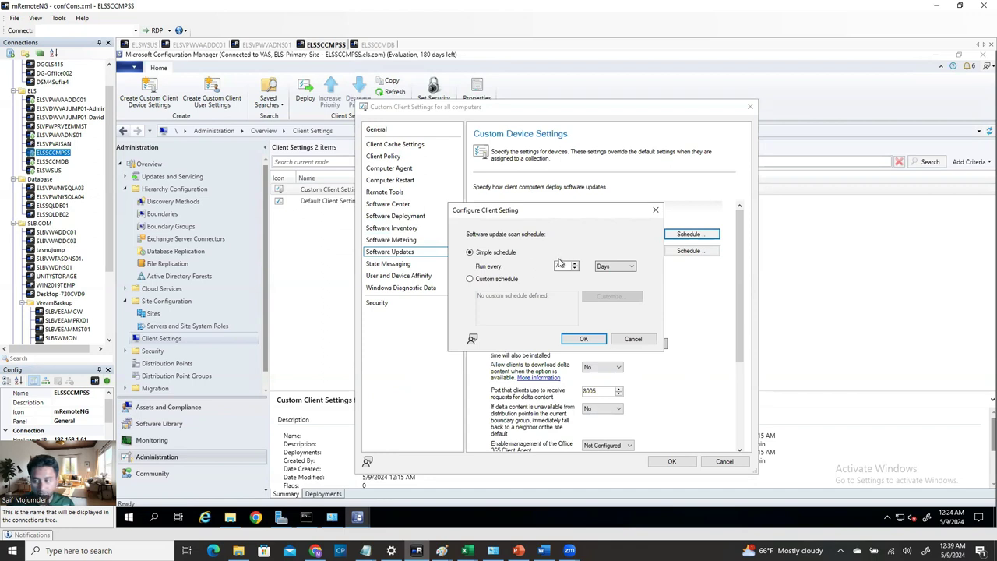
{"action": "type", "text": "1"}
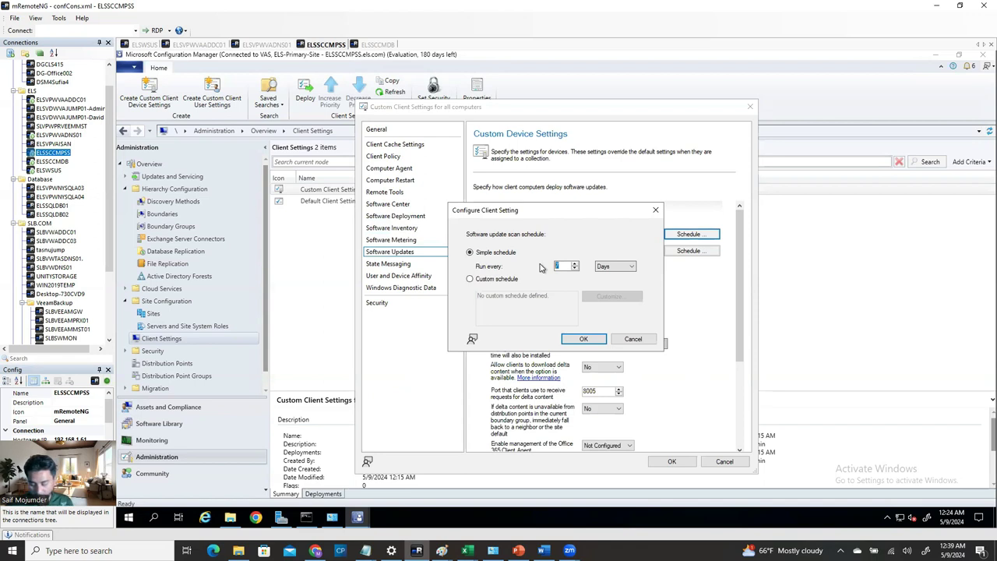
{"action": "left_click", "coordinate": [581, 340]}
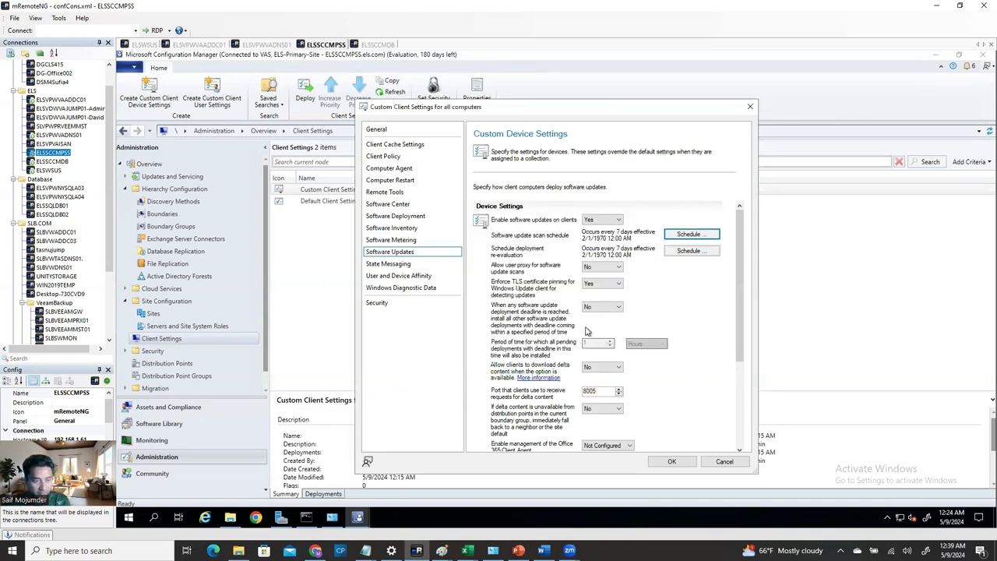
{"action": "left_click", "coordinate": [696, 253]}
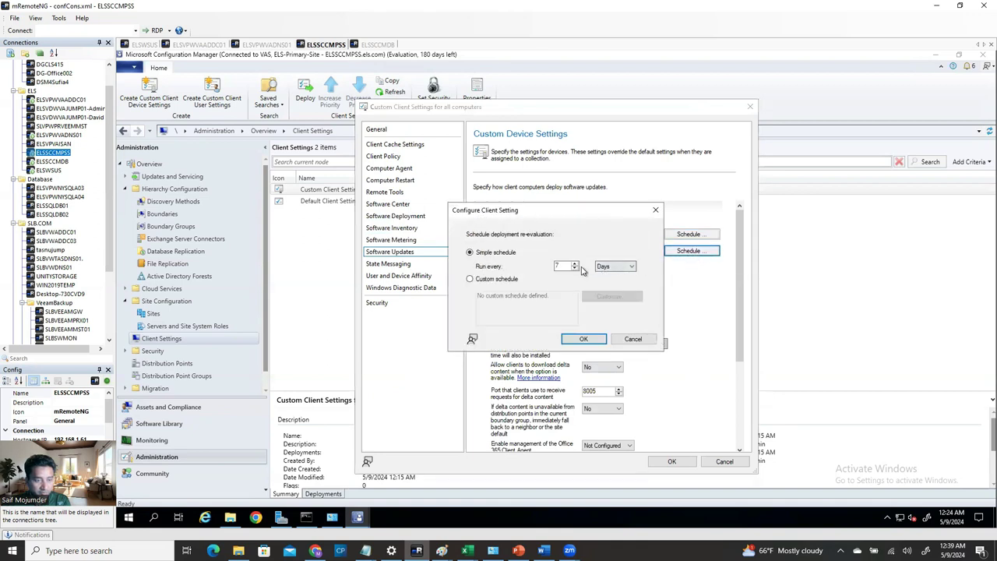
{"action": "type", "text": "1"}
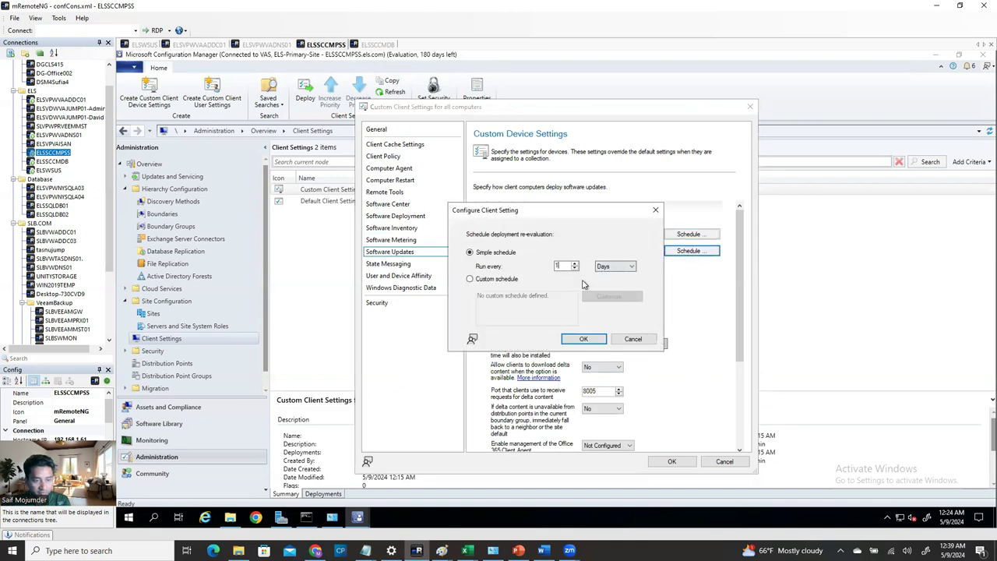
{"action": "left_click", "coordinate": [585, 339]}
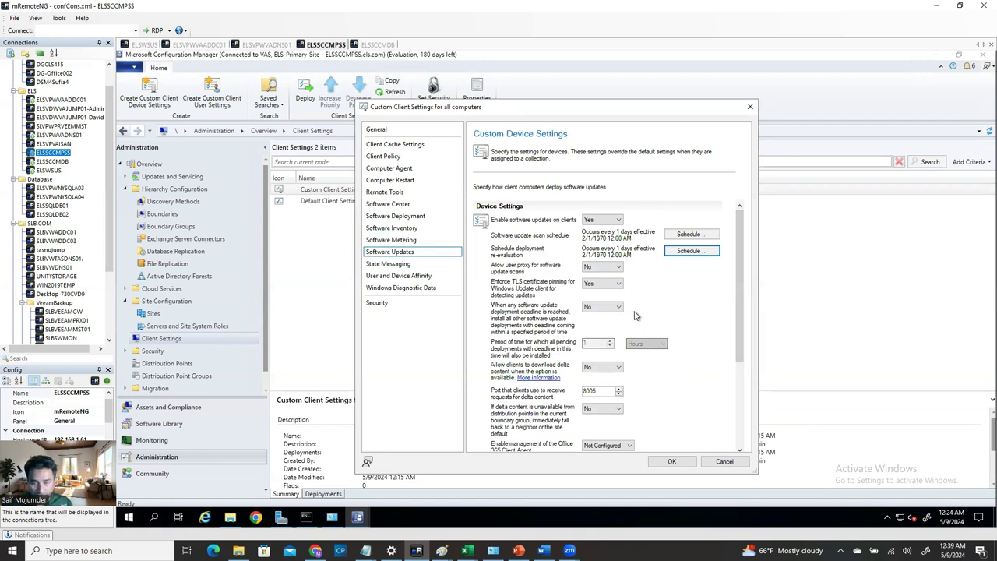
- Set management of the Office 365 Client Agent and update notifications from Microsoft 365 Apps to Yes
{"action": "scroll", "coordinate": [635, 314], "scroll_direction": "down", "scroll_amount": 3}
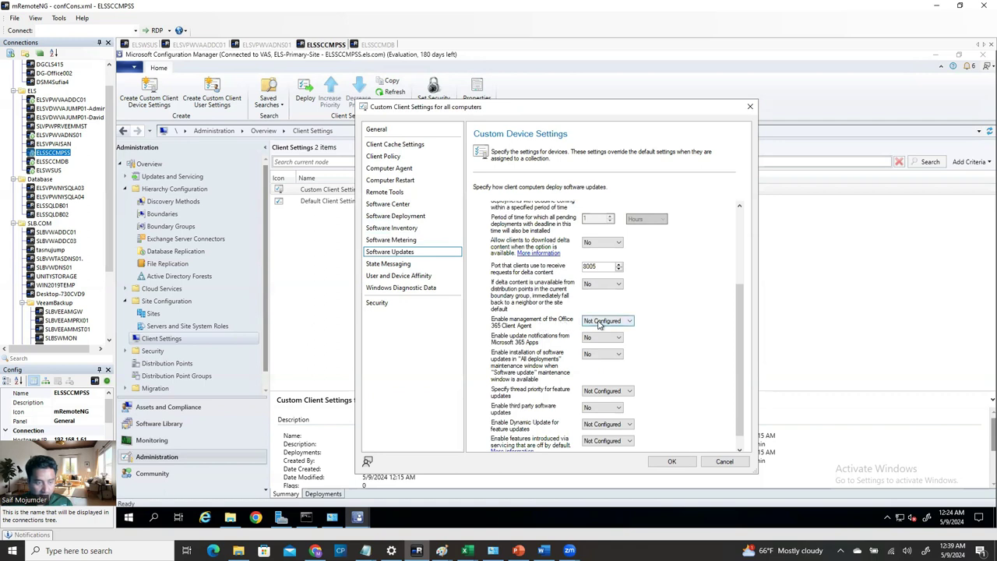
{"action": "left_click", "coordinate": [604, 321]}
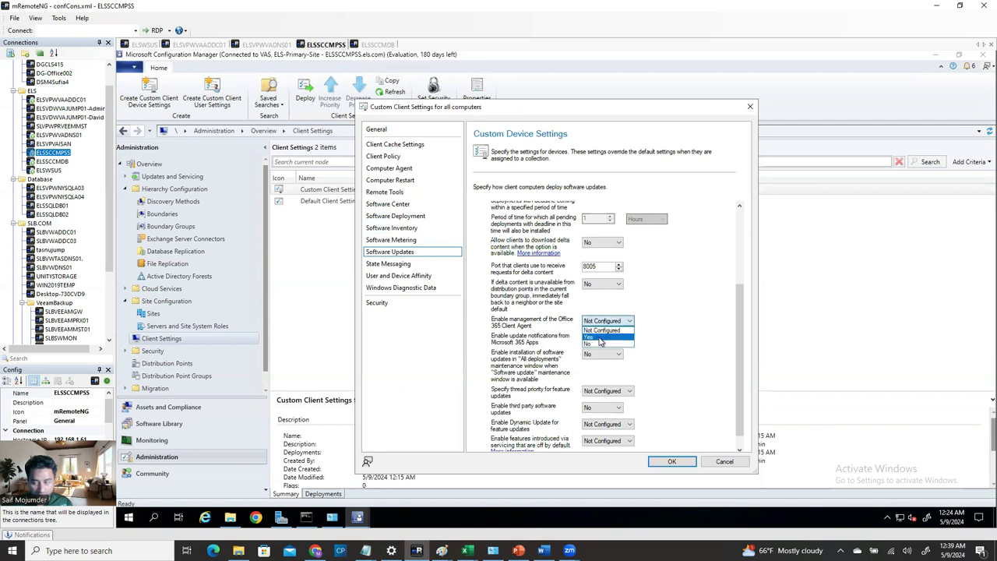
{"action": "left_click", "coordinate": [600, 340]}
{"action": "scroll", "coordinate": [598, 347], "scroll_direction": "down", "scroll_amount": 1}
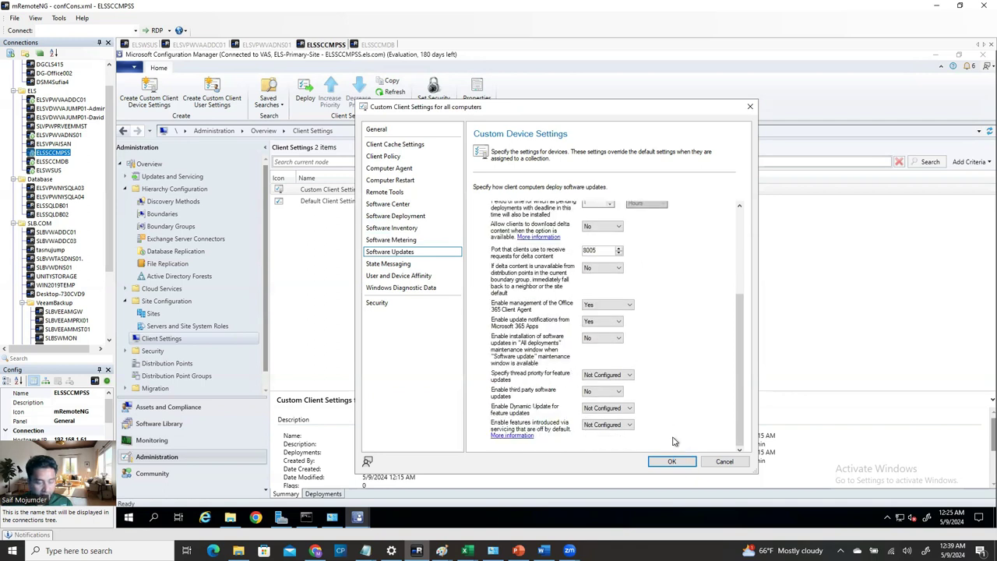
- In User and Device Affinity, set the usage thresholds to 120 minutes and 10 days, and save the custom client settings
{"action": "left_click", "coordinate": [407, 266]}
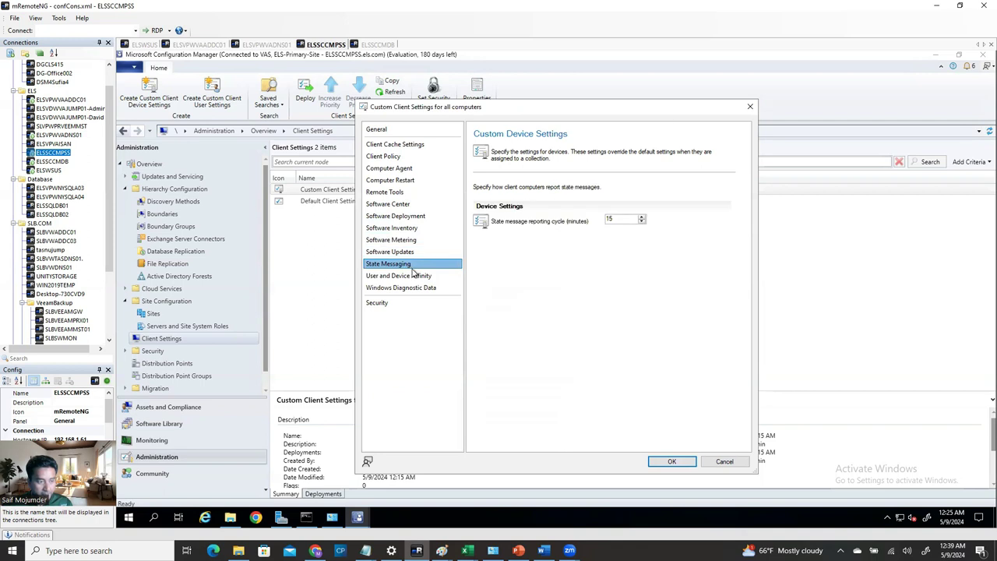
{"action": "left_click", "coordinate": [459, 276]}
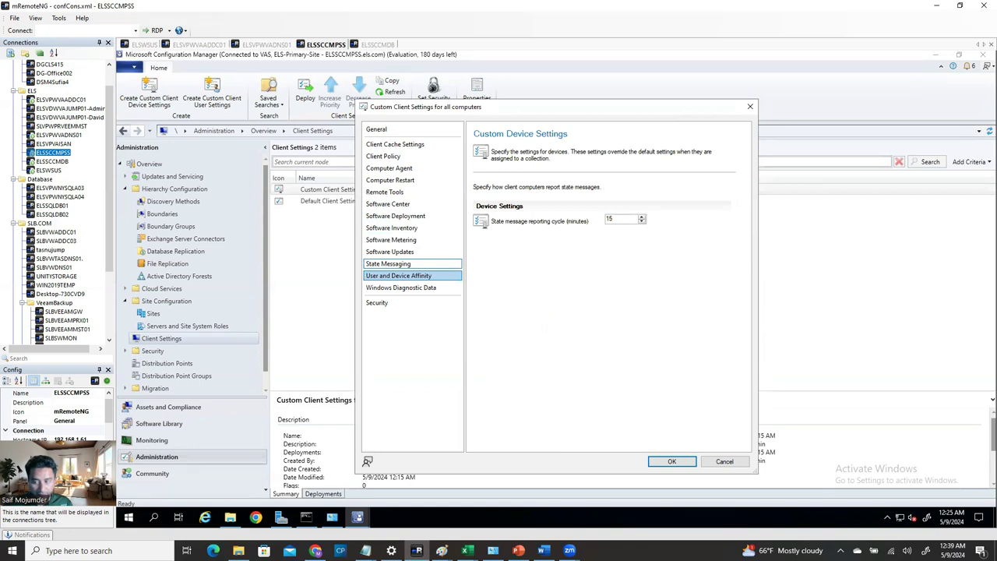
{"action": "left_click", "coordinate": [405, 278]}
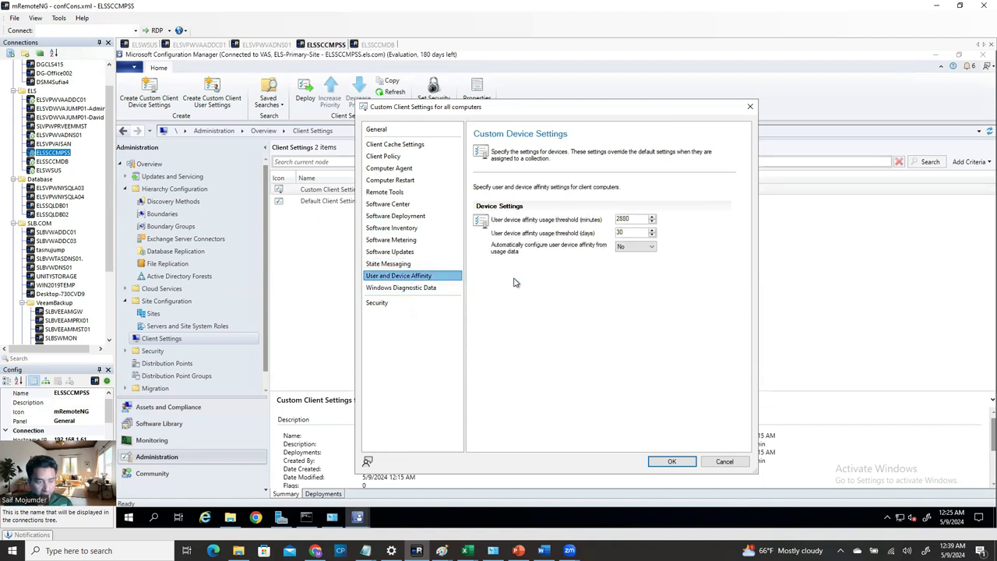
{"action": "double_click", "coordinate": [637, 220]}
{"action": "type", "text": "12"}
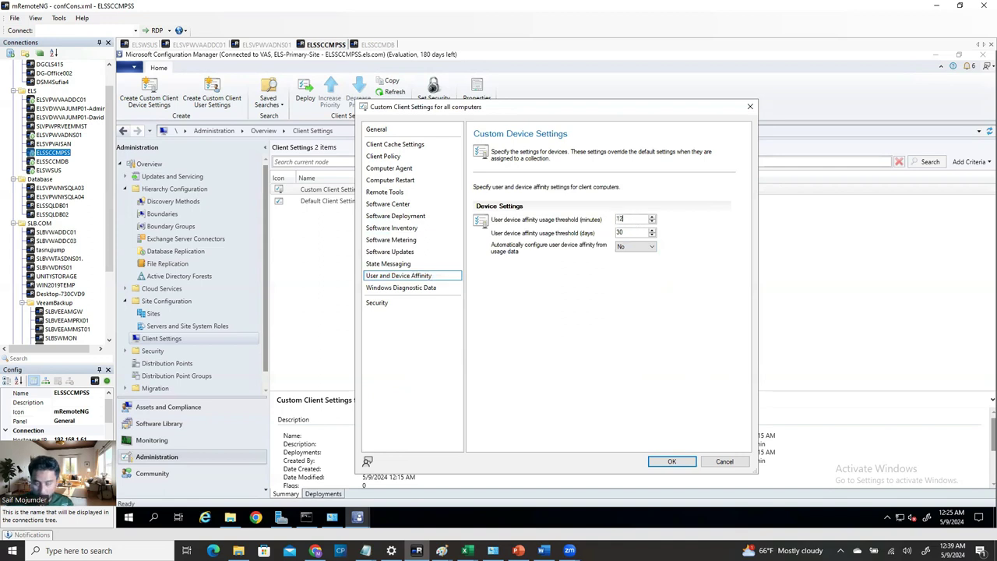
{"action": "key", "text": "Tab"}
{"action": "type", "text": "10"}
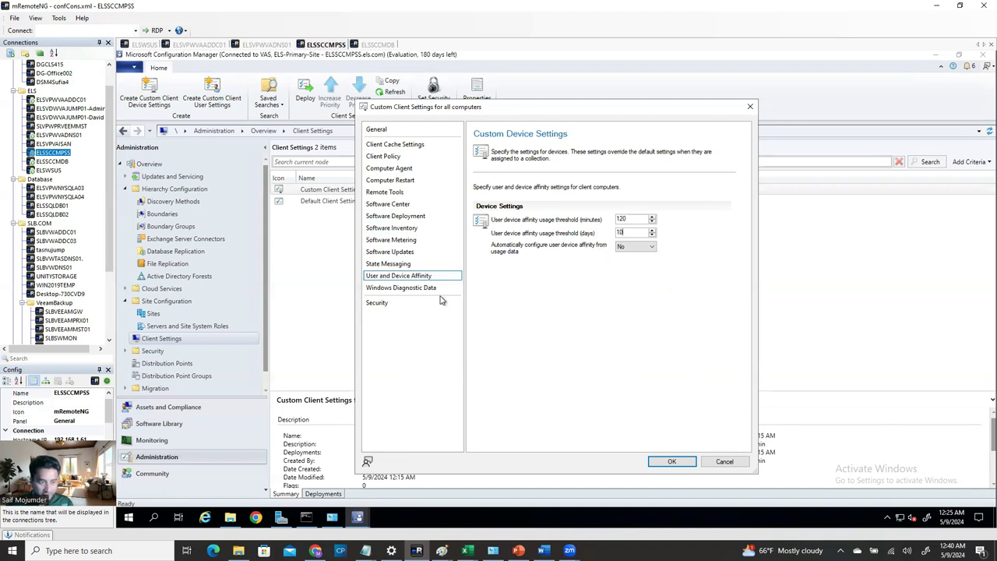
{"action": "left_click", "coordinate": [672, 462]}
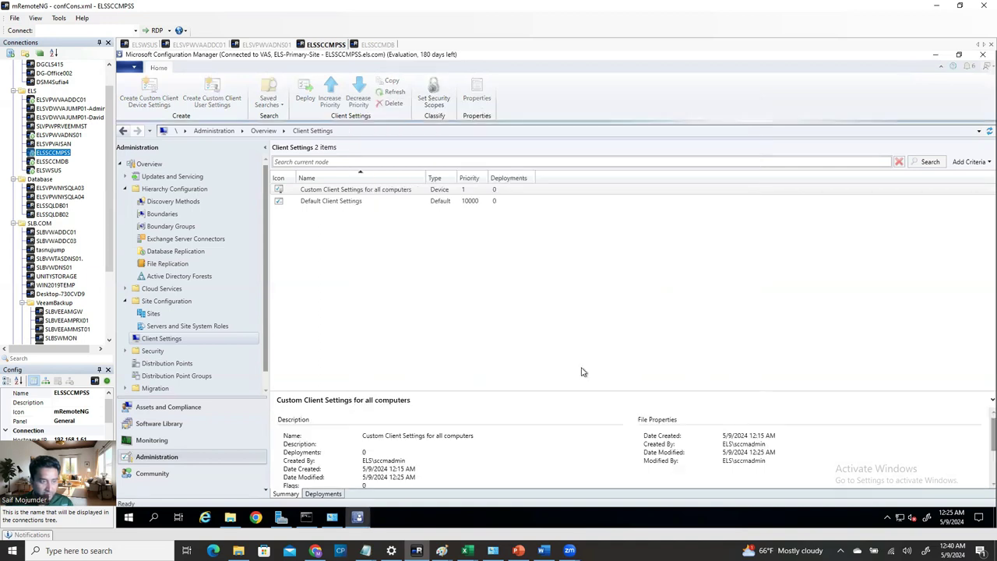
- Open the Default Client Settings entry
{"action": "left_click", "coordinate": [340, 192]}
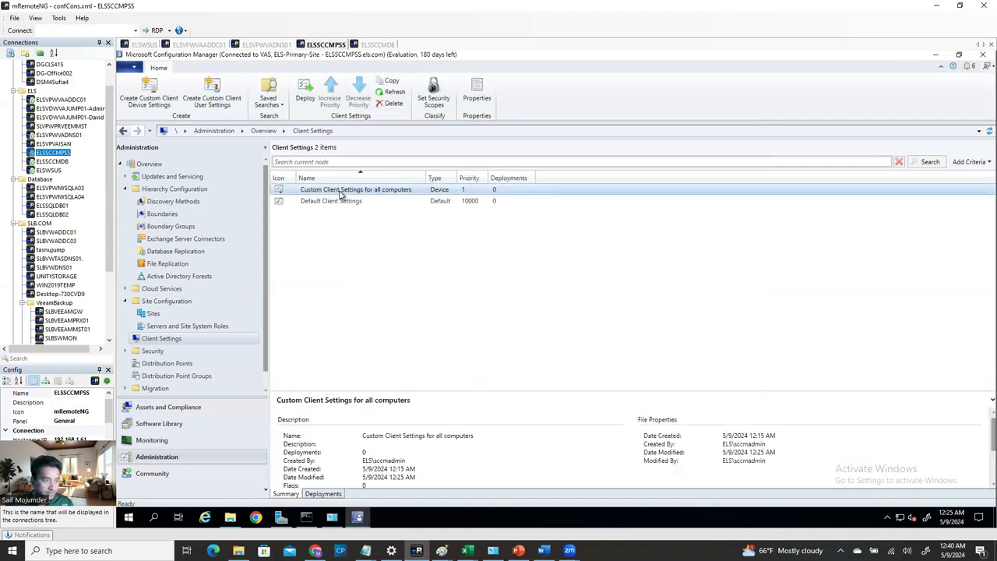
{"action": "right_click", "coordinate": [340, 192]}
{"action": "left_click", "coordinate": [257, 250]}
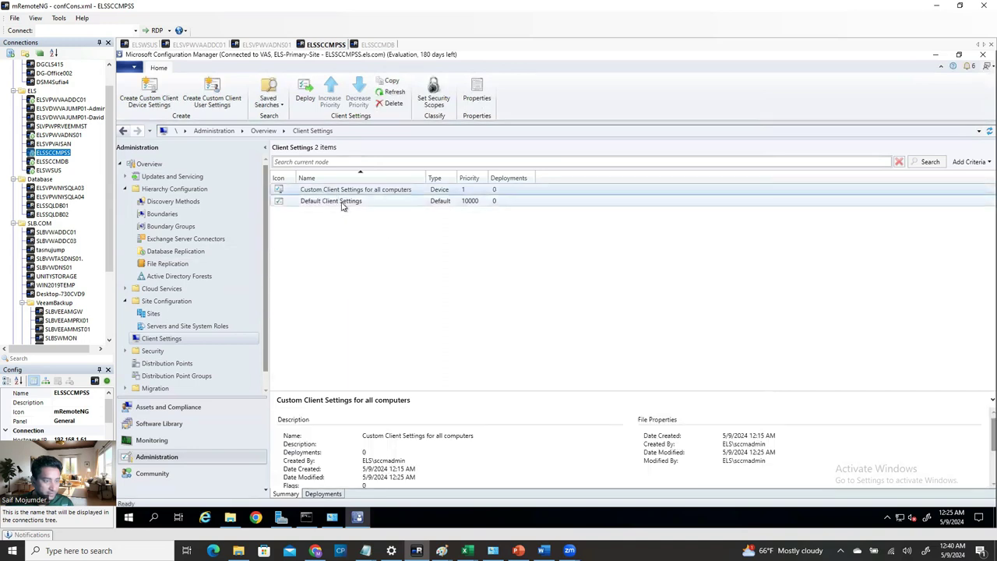
{"action": "left_click", "coordinate": [341, 201]}
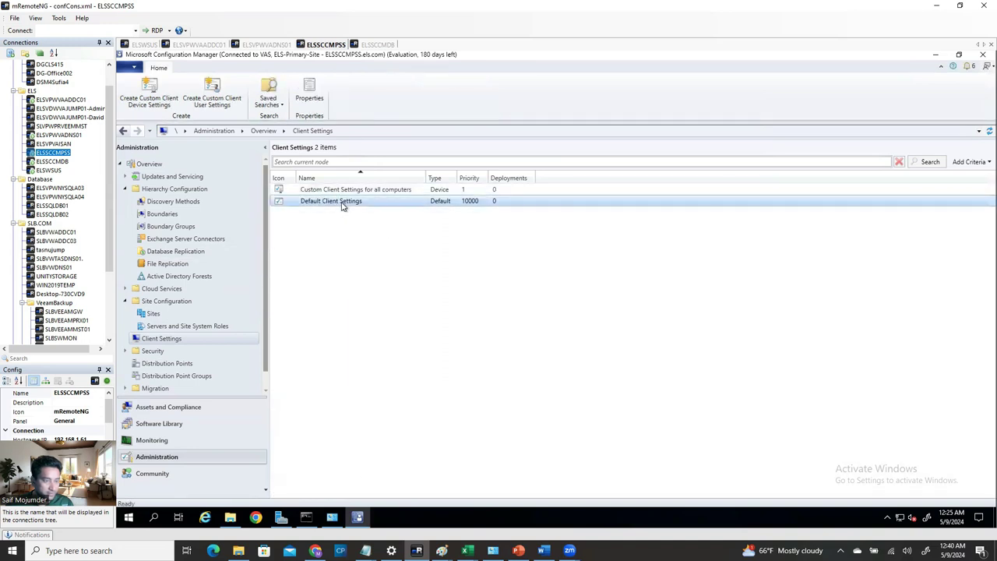
{"action": "double_click", "coordinate": [342, 204]}
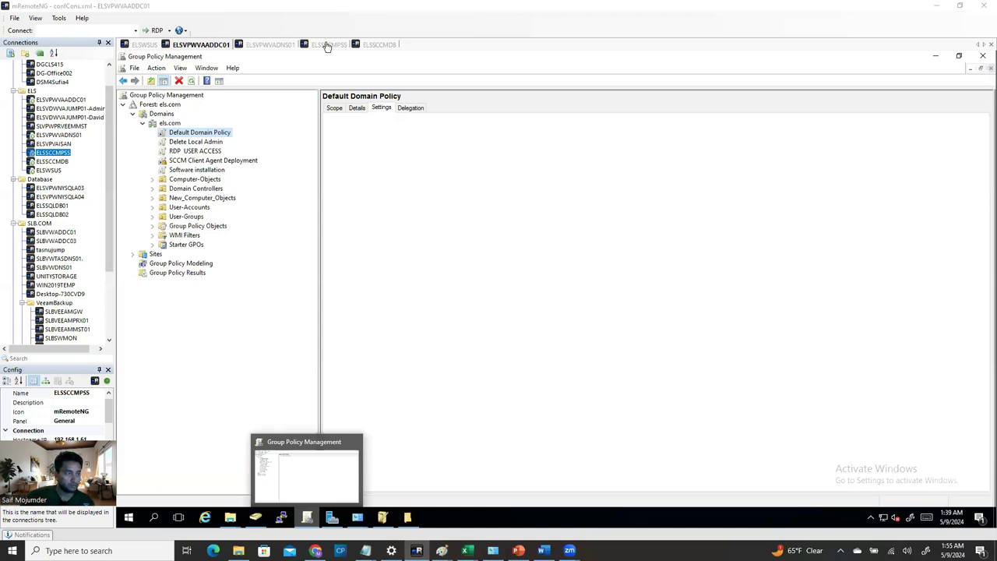
- Switch to the ELSWSUS session and check the final entry of ccmsetup.log in Configuration Manager Trace Log Tool
{"action": "left_click", "coordinate": [327, 45]}
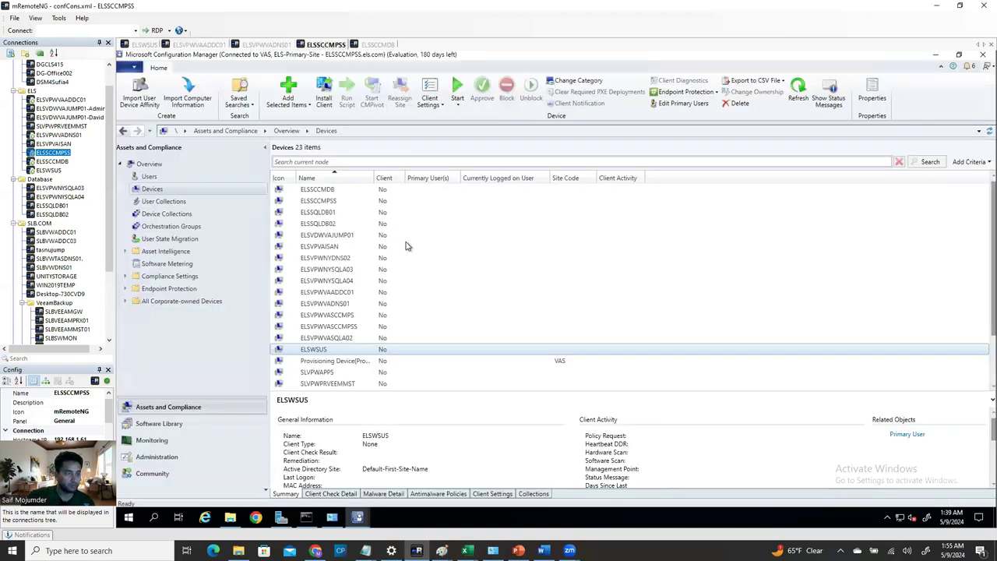
{"action": "right_click", "coordinate": [317, 350]}
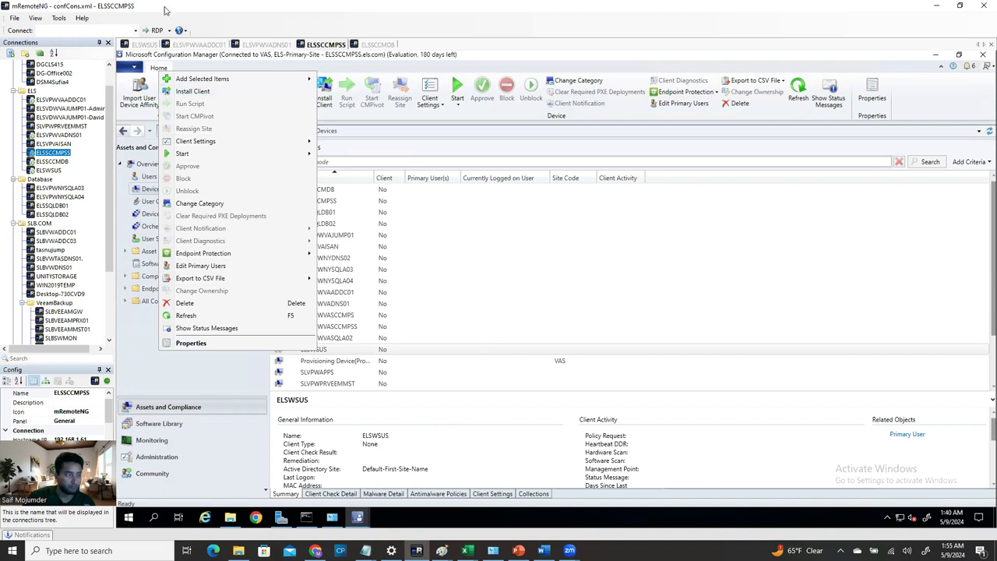
{"action": "left_click", "coordinate": [141, 46]}
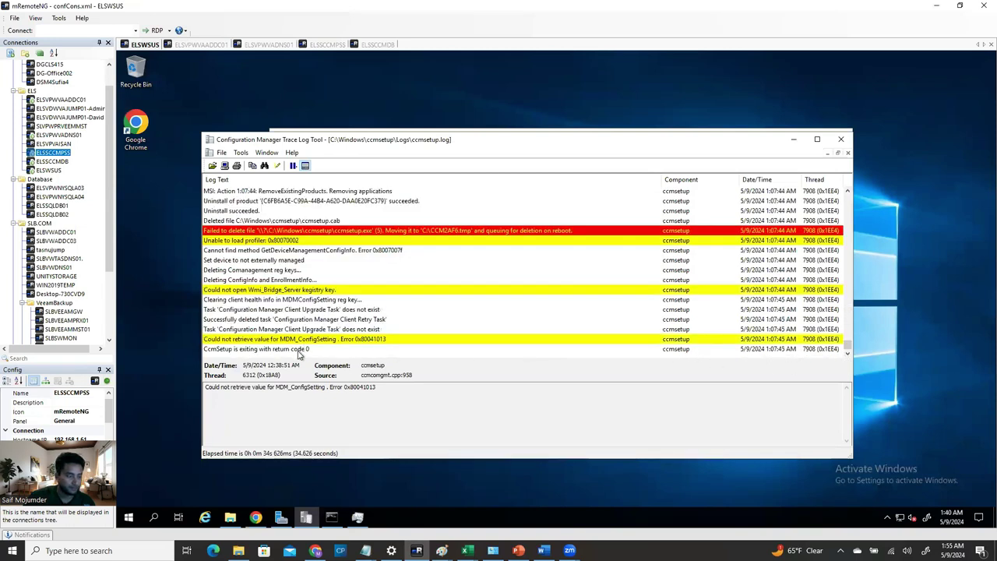
{"action": "left_click", "coordinate": [329, 349]}
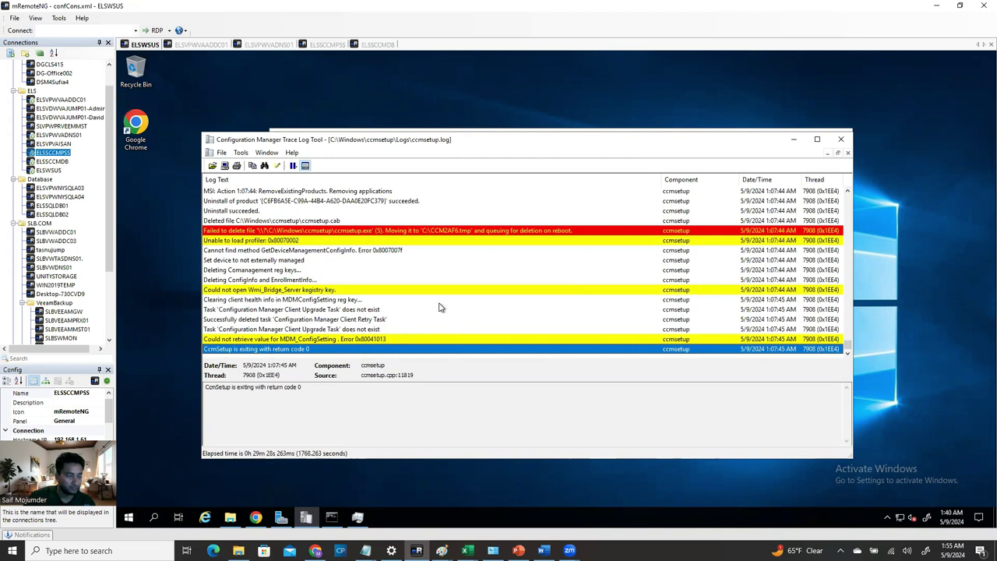
- Minimize the log viewer, Command Prompt and ccmsetup folder windows on ELSWSUS
{"action": "left_click", "coordinate": [791, 140]}
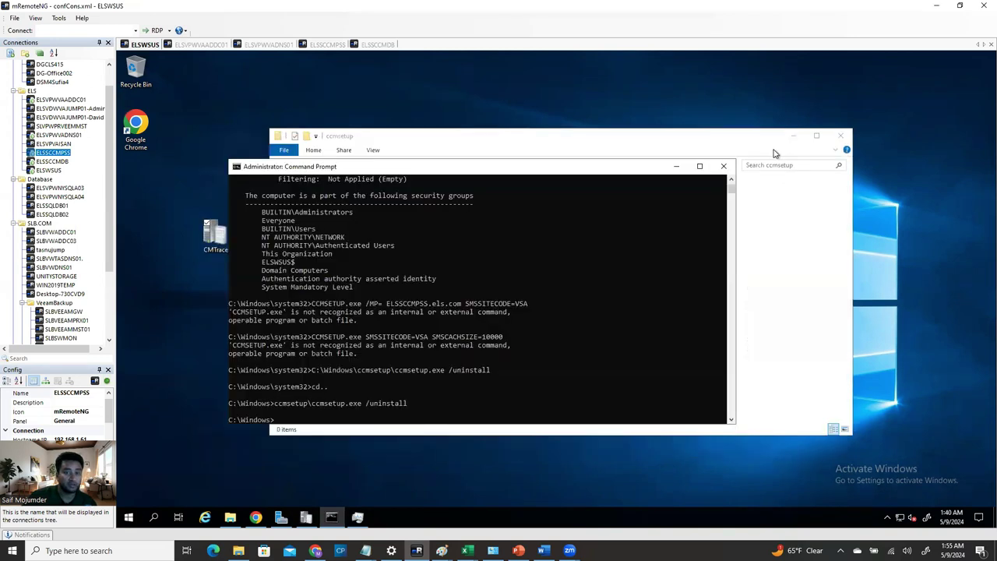
{"action": "left_click", "coordinate": [676, 166]}
{"action": "left_click", "coordinate": [792, 135]}
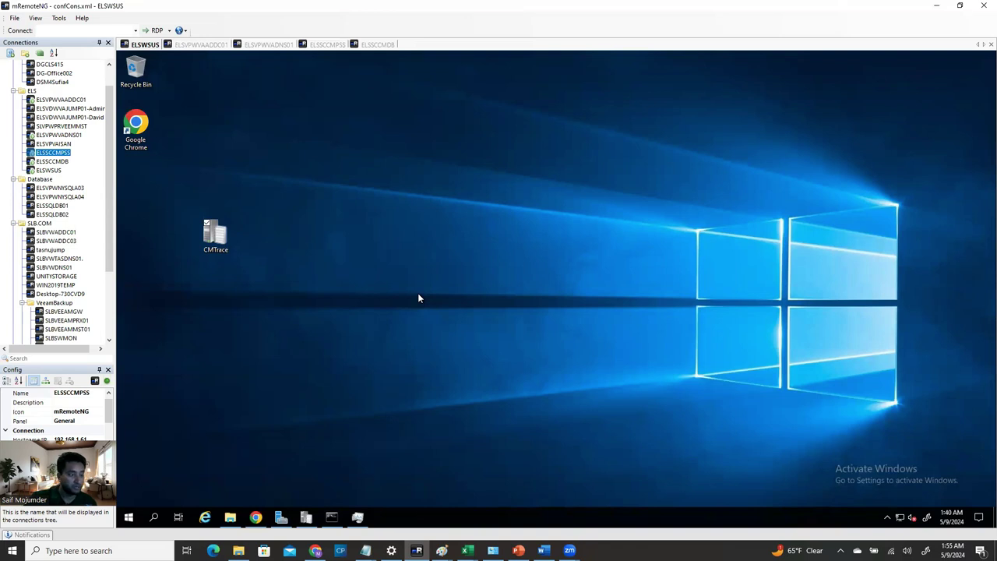
{"action": "left_click", "coordinate": [326, 45]}
{"action": "left_click", "coordinate": [467, 234]}
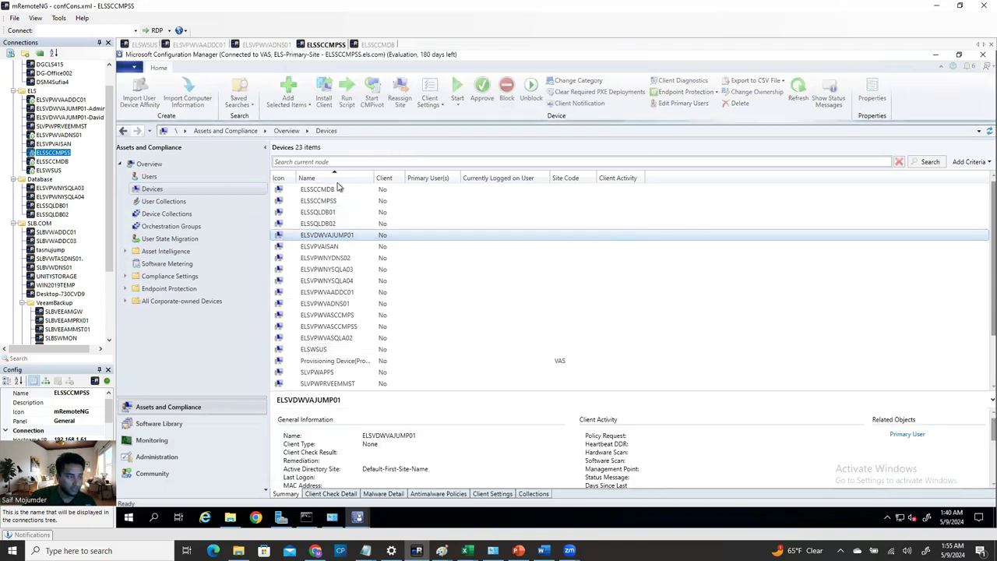
{"action": "left_click", "coordinate": [209, 45]}
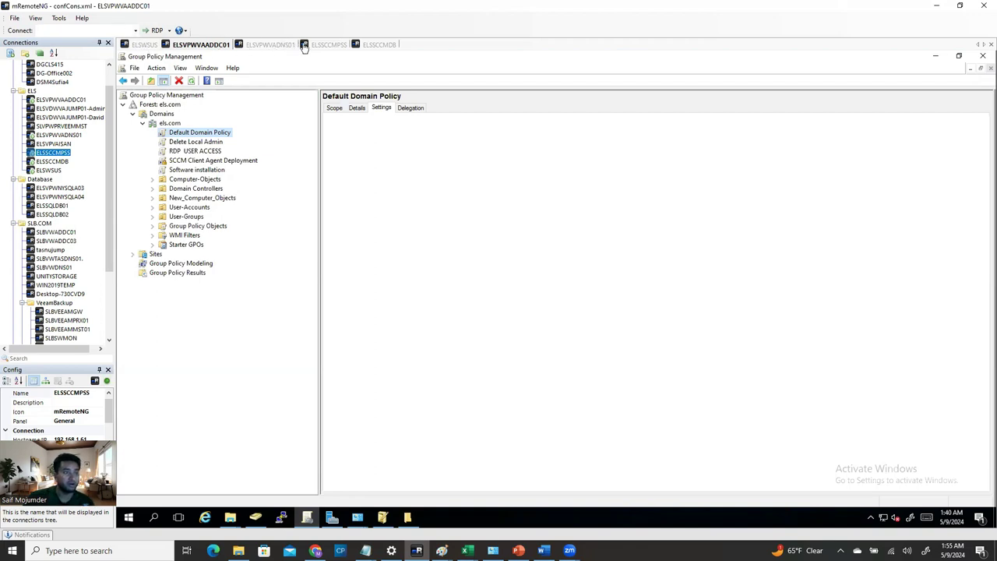
{"action": "left_click", "coordinate": [327, 45]}
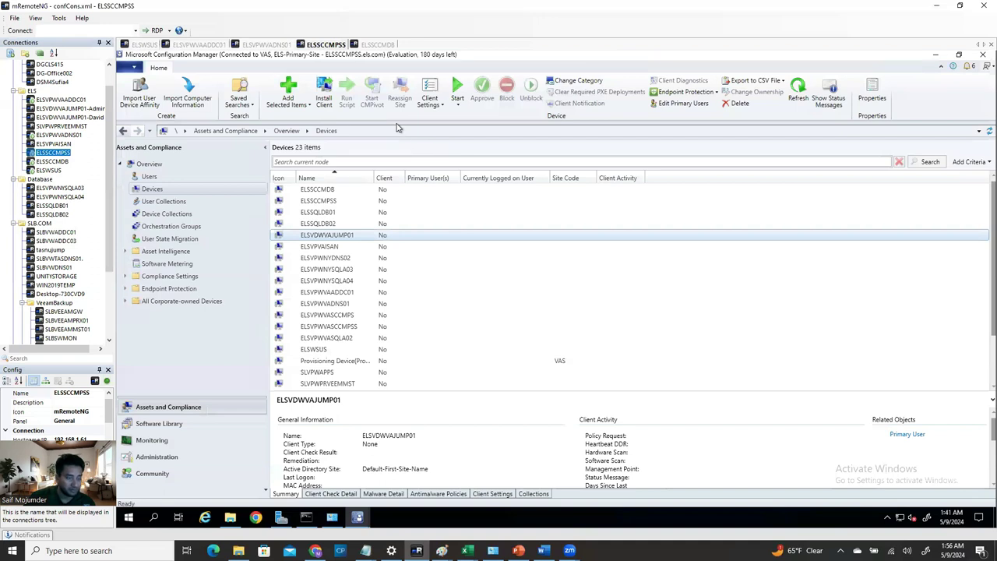
- Switch to the ELSVPWVAADDC01 session and browse to the Software folder on the Data (E:) drive in File Explorer
{"action": "left_click", "coordinate": [201, 45]}
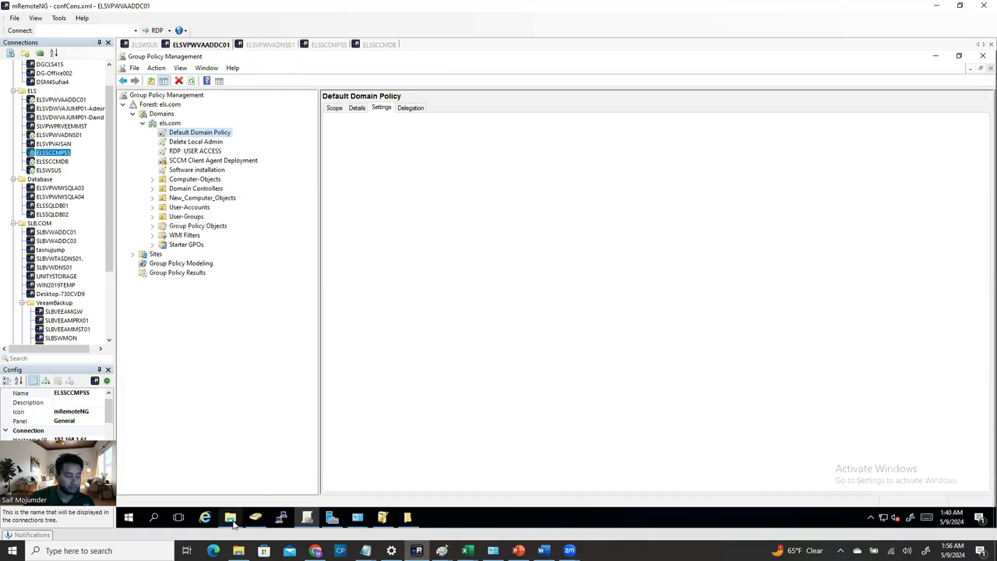
{"action": "mouse_move", "coordinate": [230, 527]}
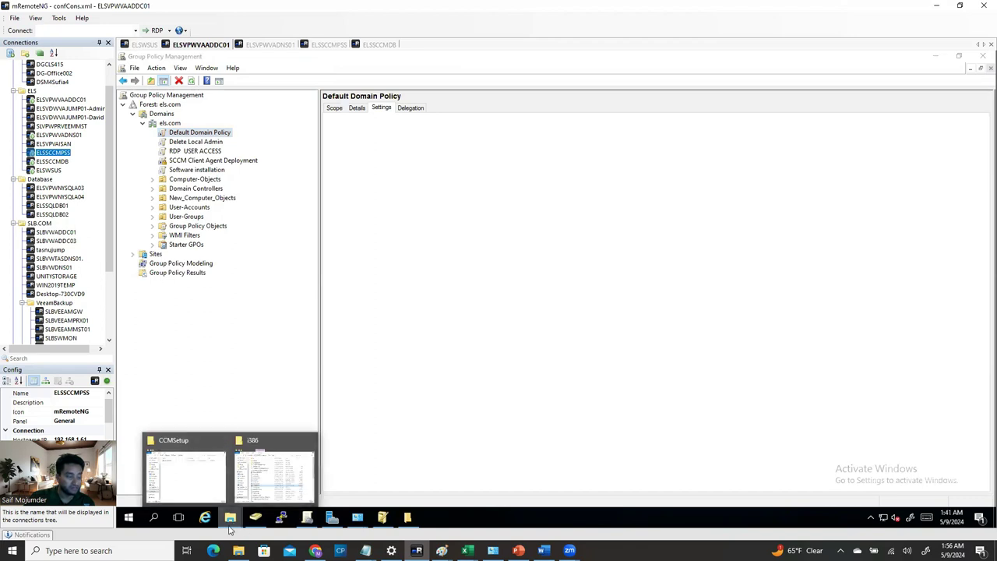
{"action": "left_click", "coordinate": [184, 467]}
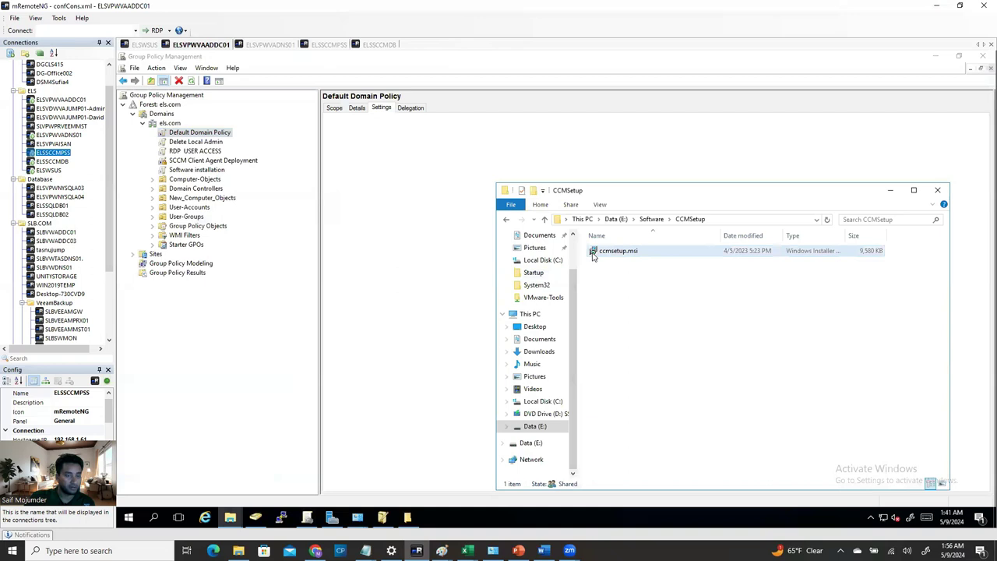
{"action": "left_click", "coordinate": [536, 318]}
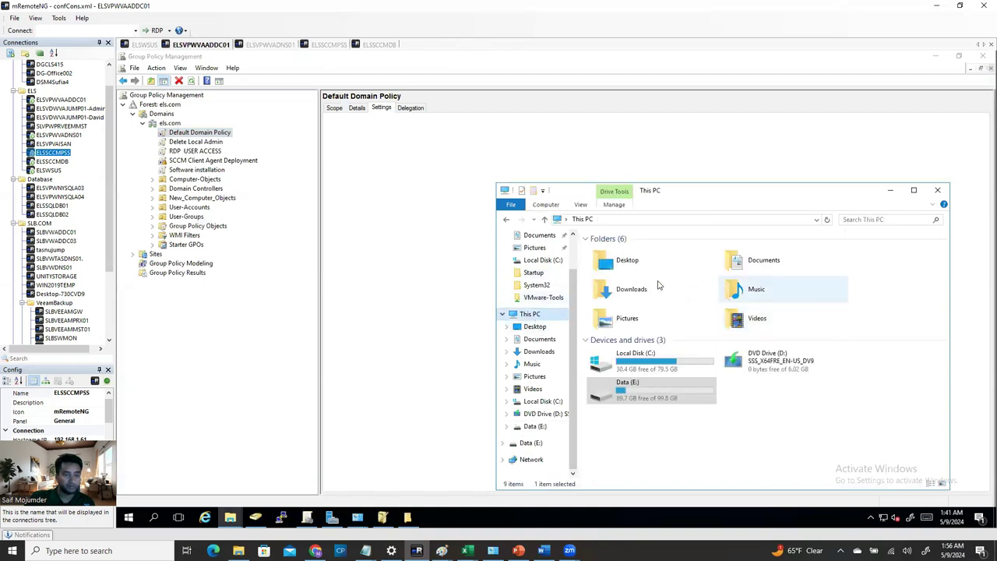
{"action": "double_click", "coordinate": [635, 392]}
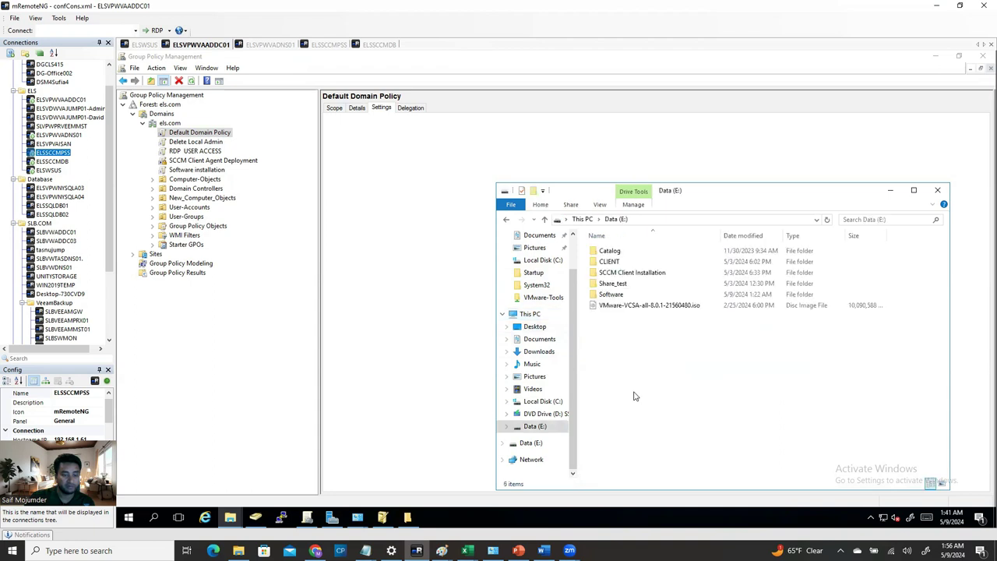
{"action": "double_click", "coordinate": [620, 296]}
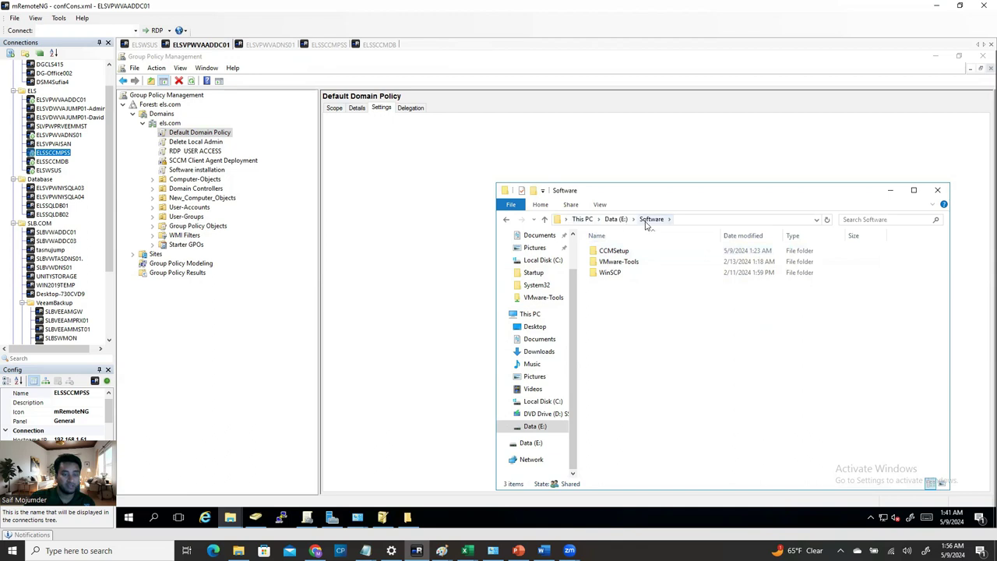
{"action": "left_click", "coordinate": [615, 219]}
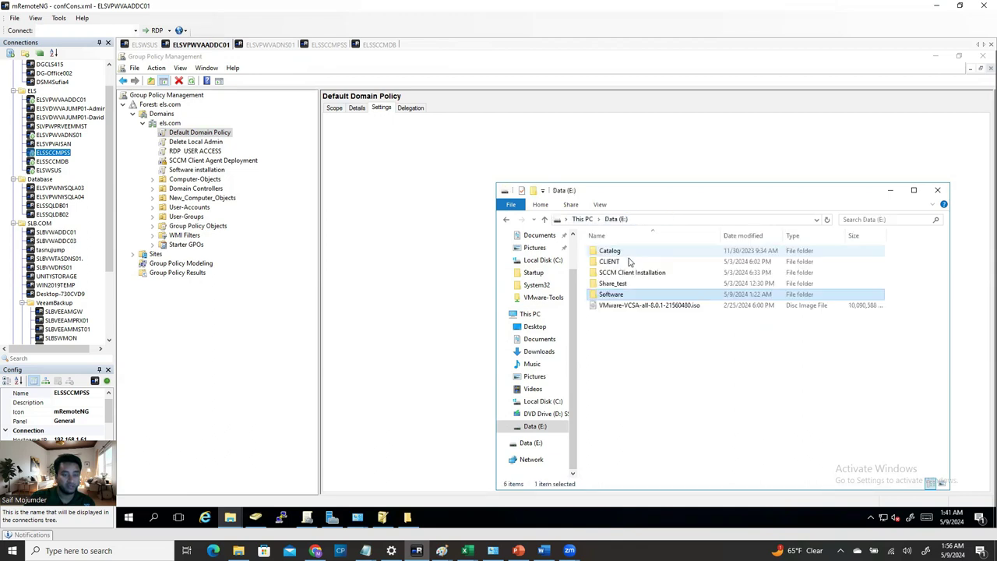
- In the Software folder's advanced sharing permissions, allow Everyone only Read access, without Full Control or Change, and save the sharing settings
{"action": "right_click", "coordinate": [617, 295]}
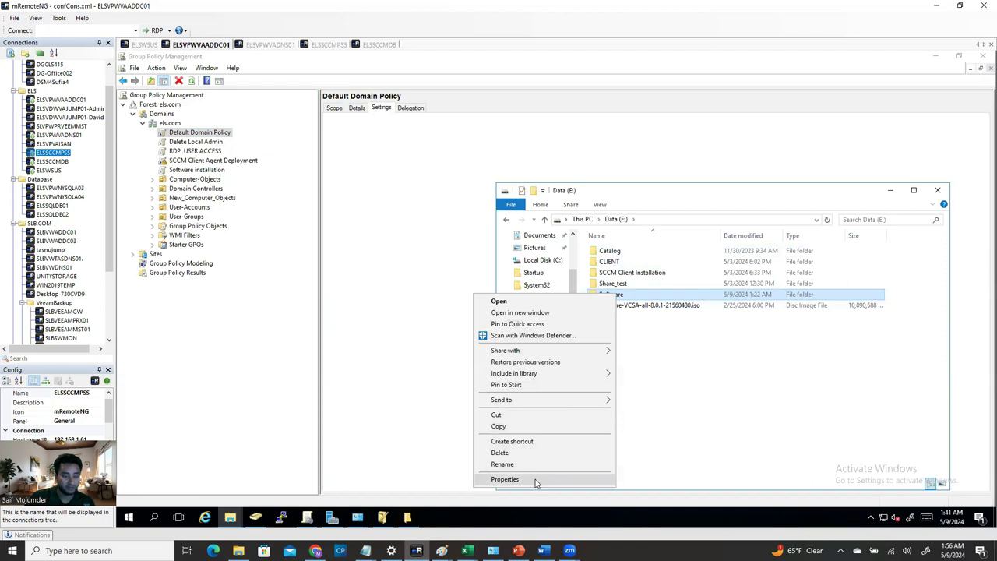
{"action": "left_click", "coordinate": [504, 479]}
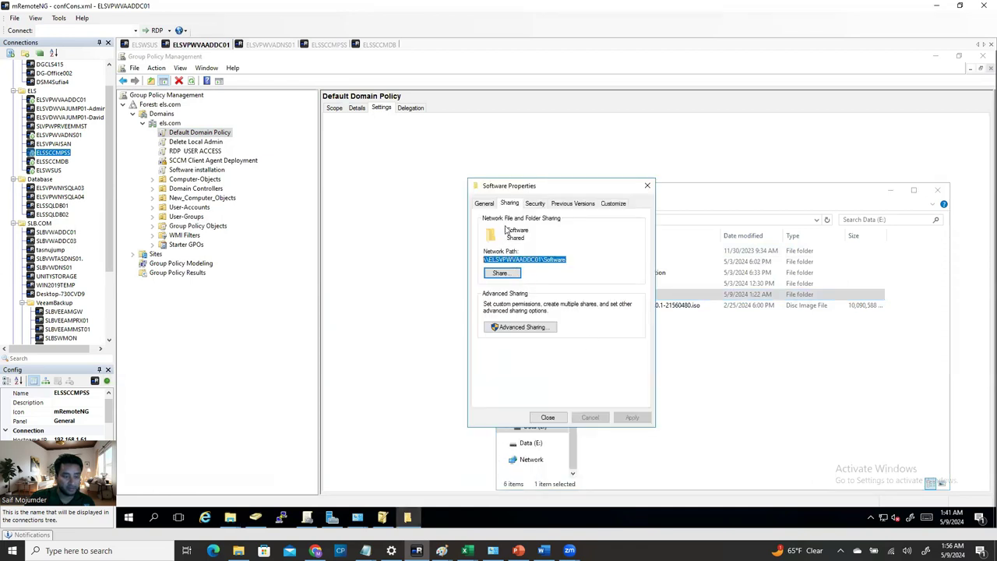
{"action": "left_click", "coordinate": [523, 327]}
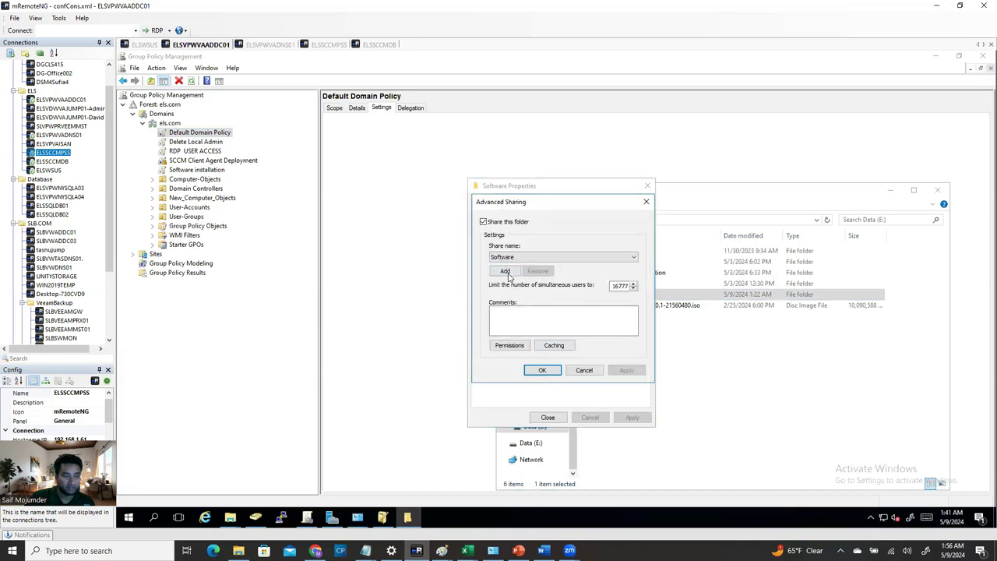
{"action": "left_click", "coordinate": [509, 344]}
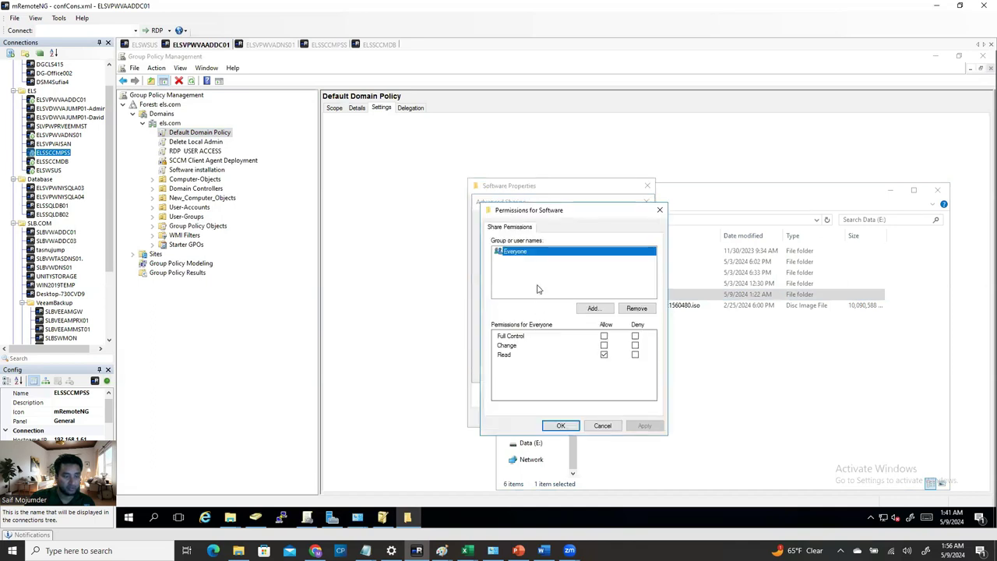
{"action": "left_click", "coordinate": [604, 335]}
{"action": "left_click", "coordinate": [604, 335]}
{"action": "left_click", "coordinate": [603, 344]}
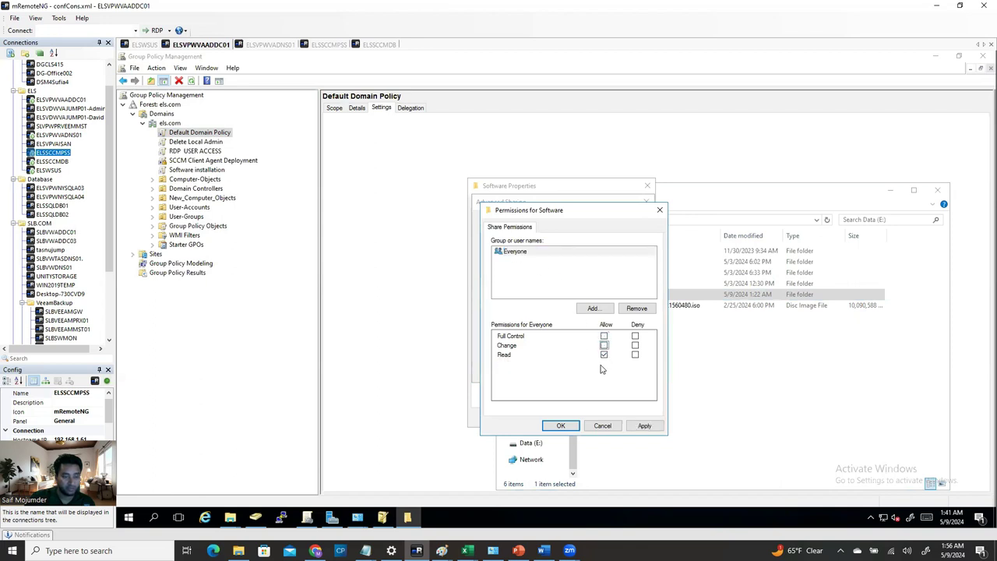
{"action": "left_click", "coordinate": [644, 426]}
{"action": "left_click", "coordinate": [561, 425]}
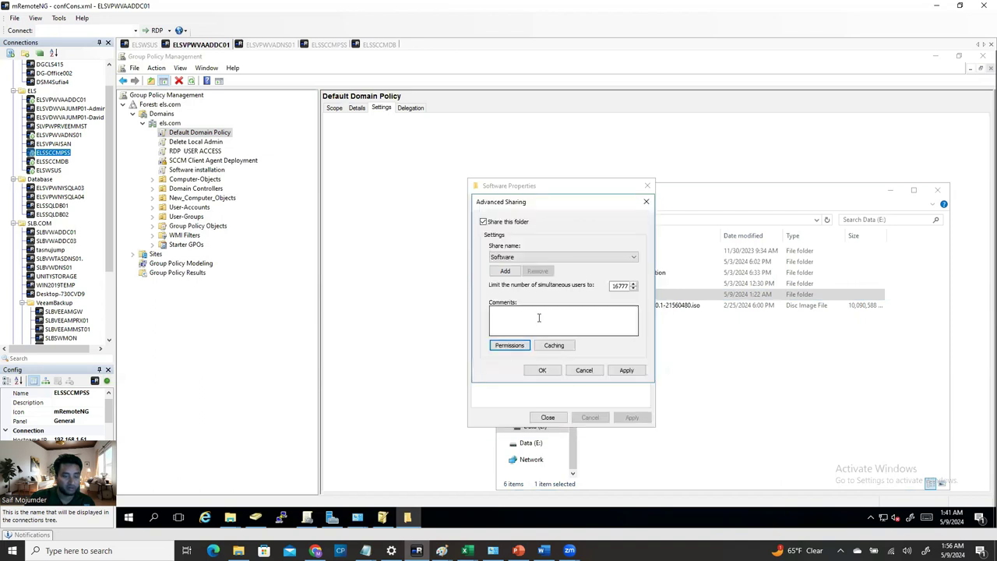
{"action": "left_click", "coordinate": [542, 370]}
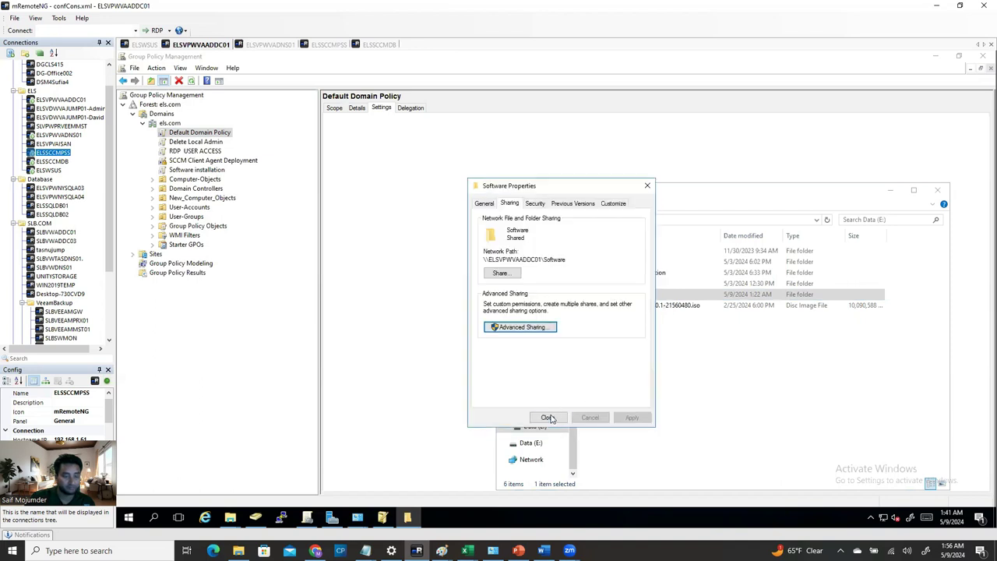
{"action": "left_click", "coordinate": [547, 417]}
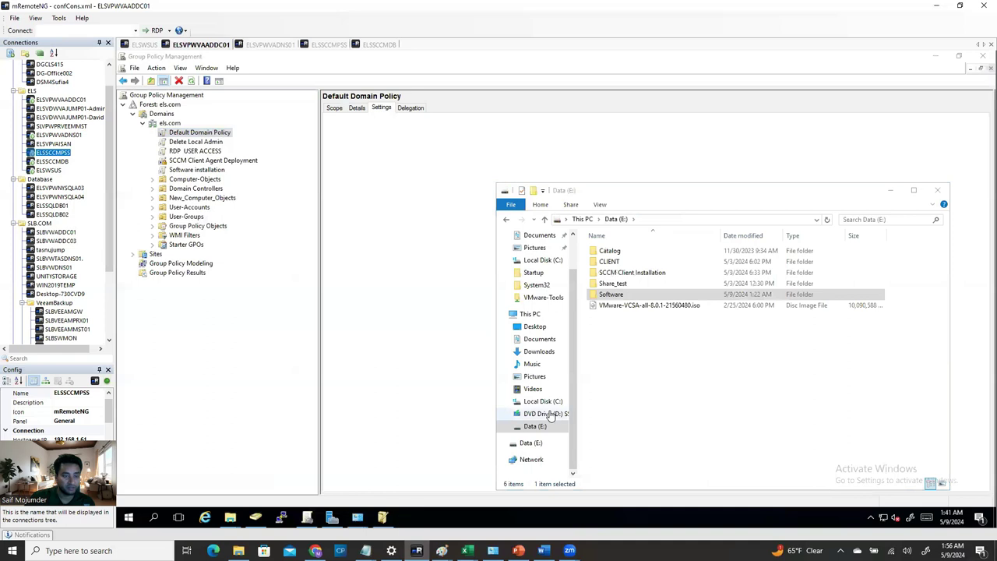
- Delete ccmsetup.msi from the CCMSetup folder inside the Software folder
{"action": "double_click", "coordinate": [630, 295]}
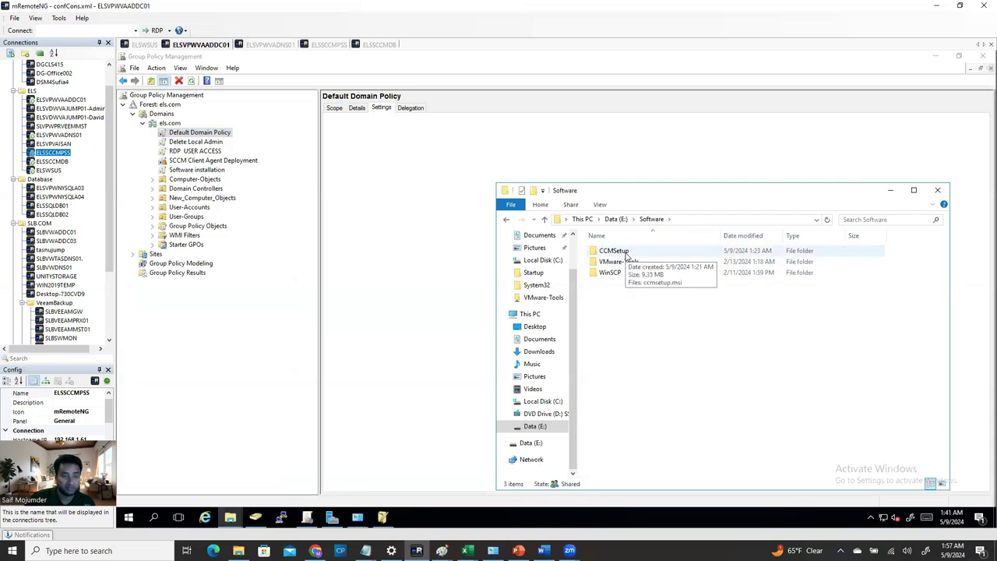
{"action": "double_click", "coordinate": [615, 251]}
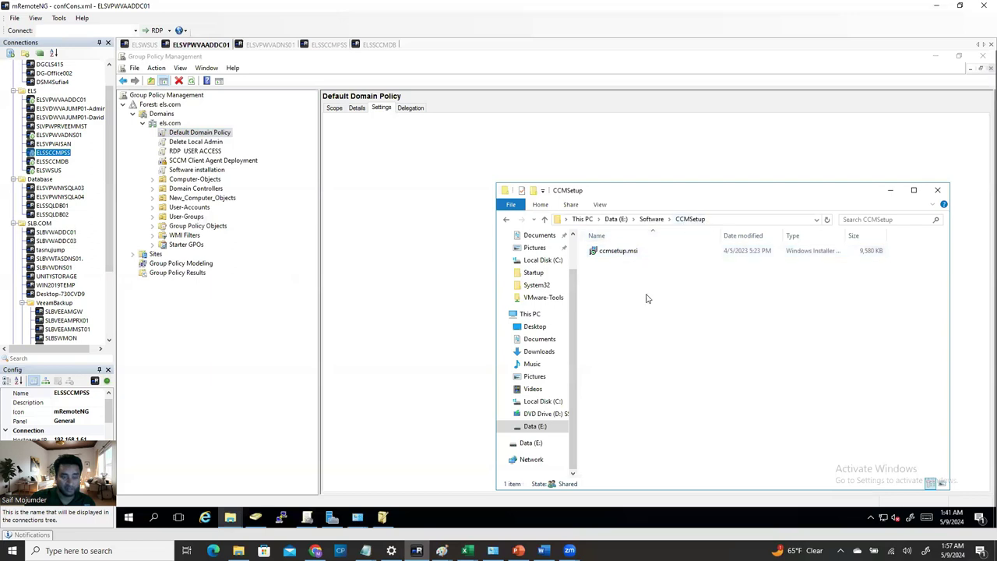
{"action": "left_click", "coordinate": [628, 253]}
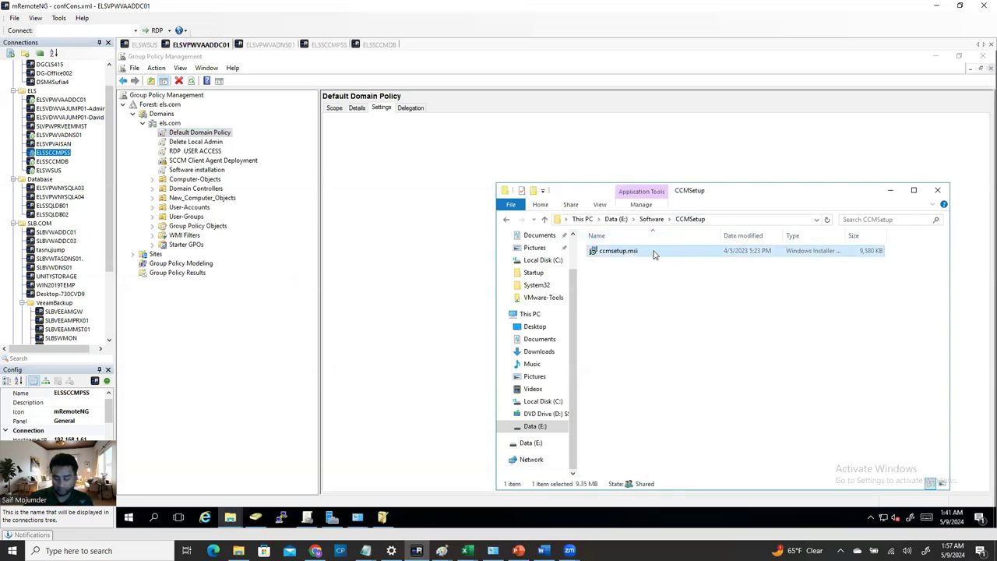
{"action": "key", "text": "Delete"}
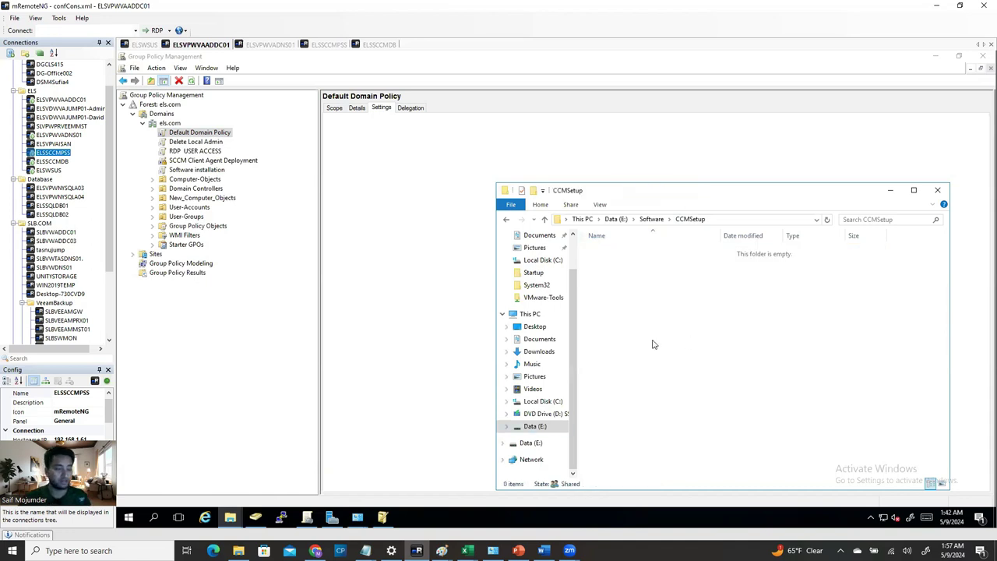
- Open the network path \\ELSSCCMPSS through Run and move its window clear of the CCMSetup folder
{"action": "left_click", "coordinate": [157, 519]}
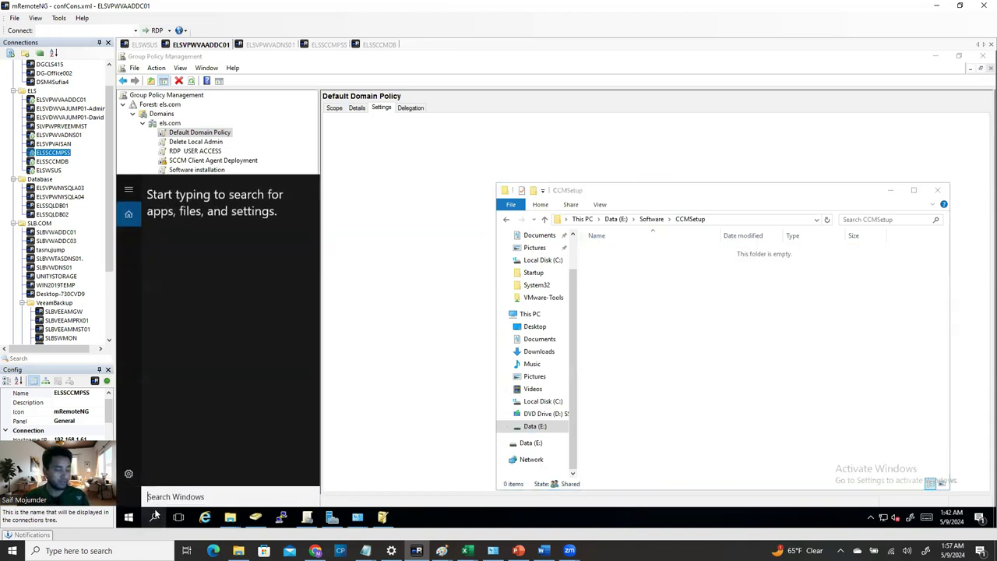
{"action": "type", "text": "run"}
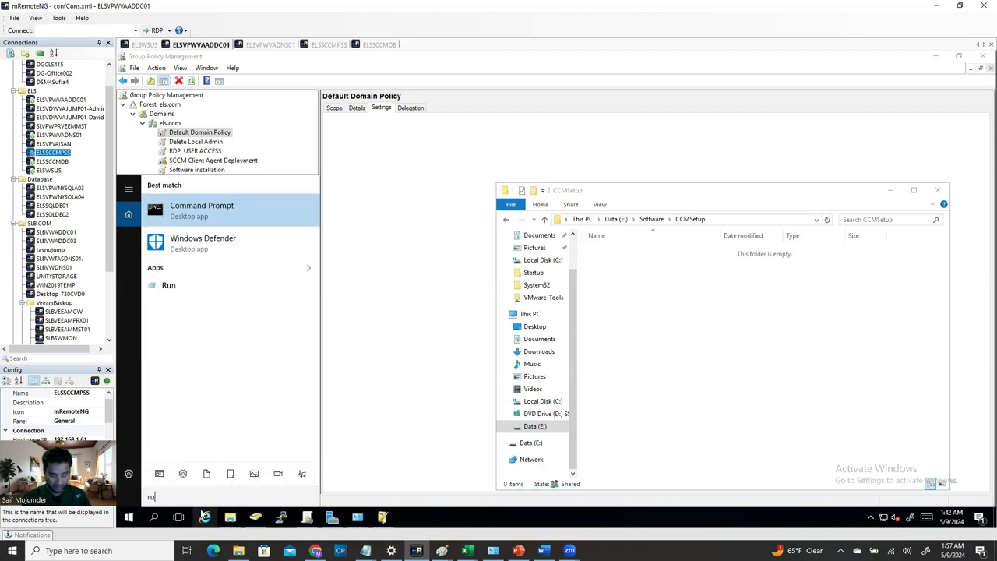
{"action": "left_click", "coordinate": [195, 288]}
{"action": "left_click", "coordinate": [191, 440]}
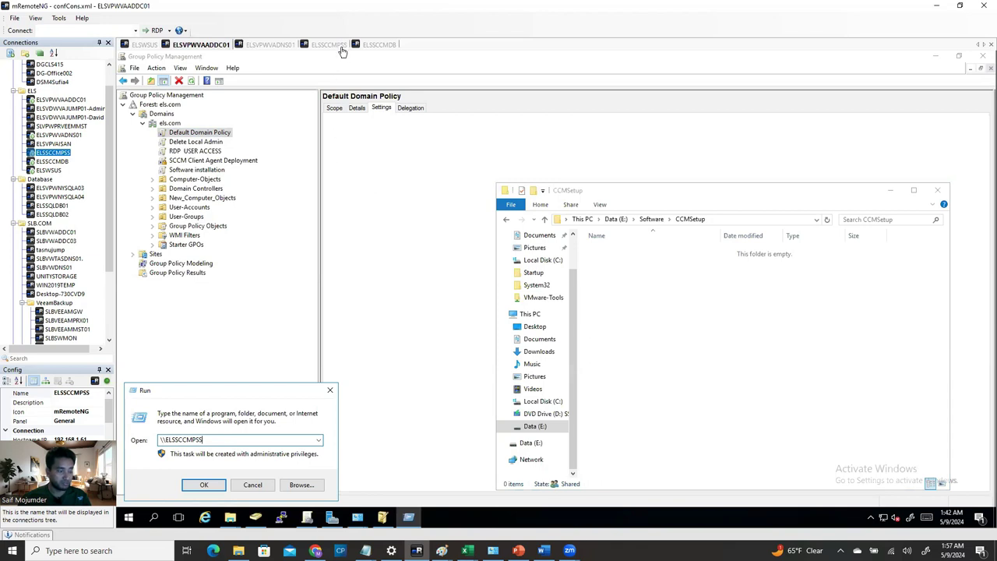
{"action": "left_click", "coordinate": [204, 484]}
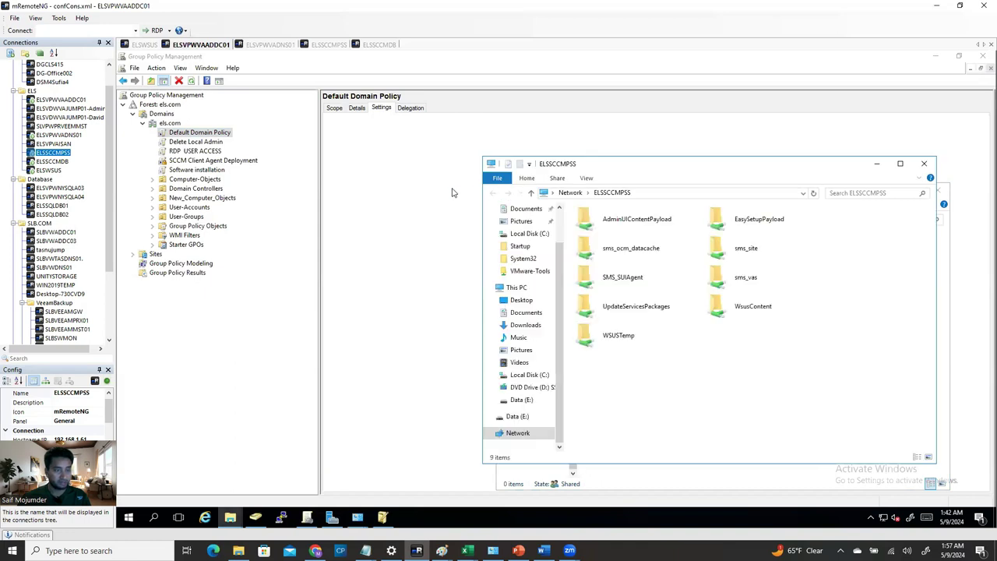
{"action": "left_click_drag", "start_coordinate": [666, 168], "coordinate": [319, 146]}
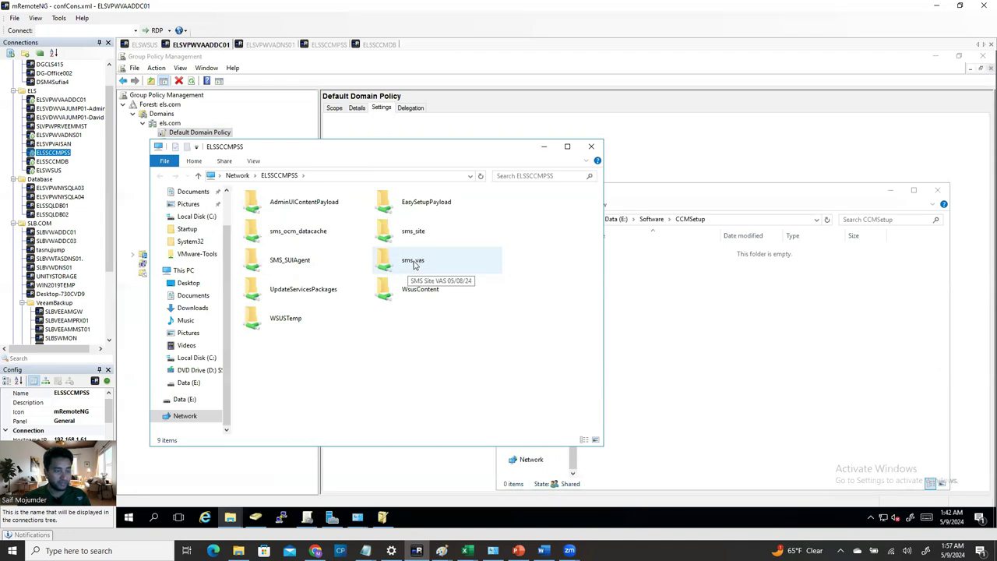
- Browse the ELSSCCMPSS shares to the sms_vas\bin\i386 folder
{"action": "double_click", "coordinate": [424, 268]}
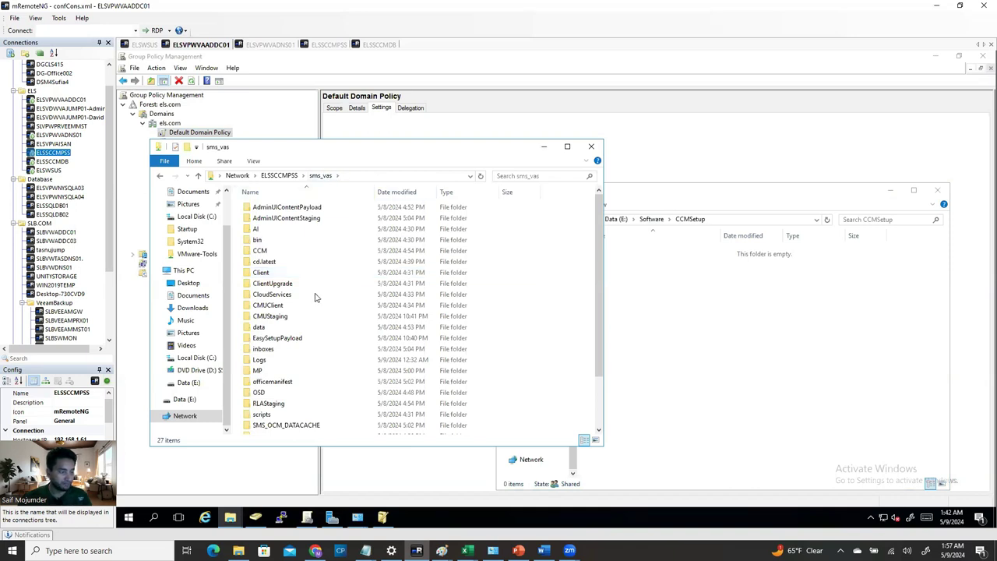
{"action": "scroll", "coordinate": [291, 401], "scroll_direction": "down", "scroll_amount": 2}
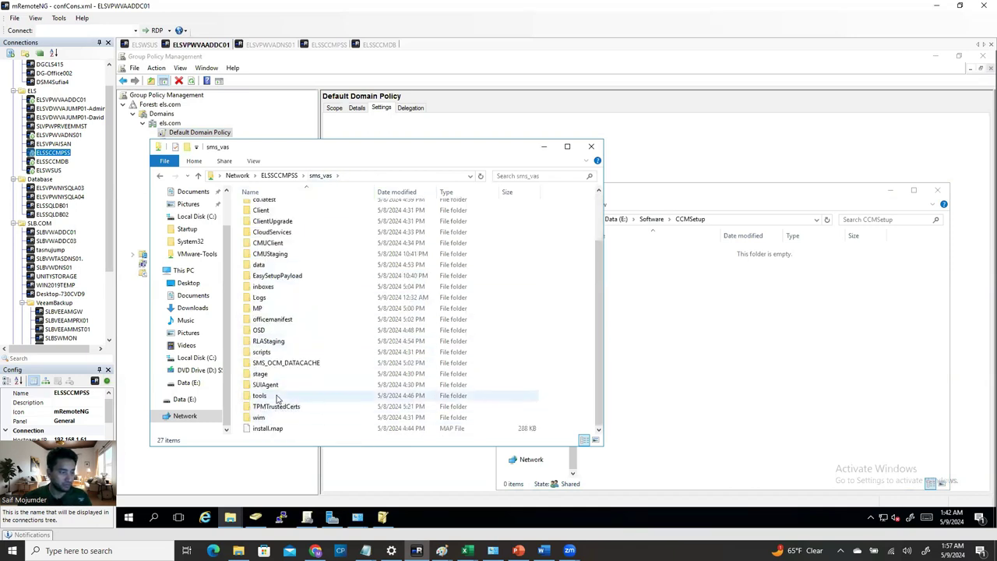
{"action": "double_click", "coordinate": [276, 397]}
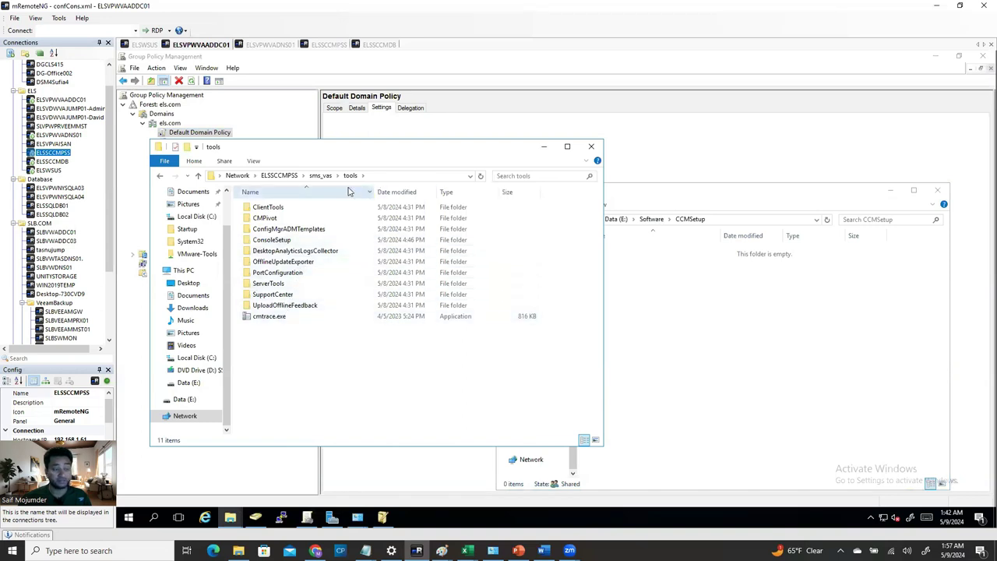
{"action": "left_click", "coordinate": [198, 175]}
{"action": "left_click", "coordinate": [261, 211]}
{"action": "double_click", "coordinate": [262, 211]}
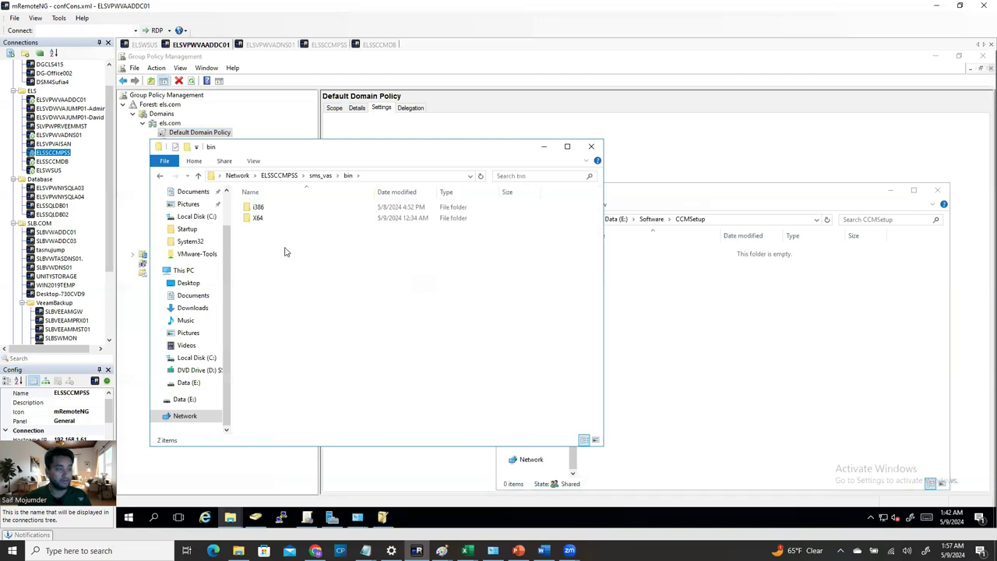
{"action": "double_click", "coordinate": [260, 207]}
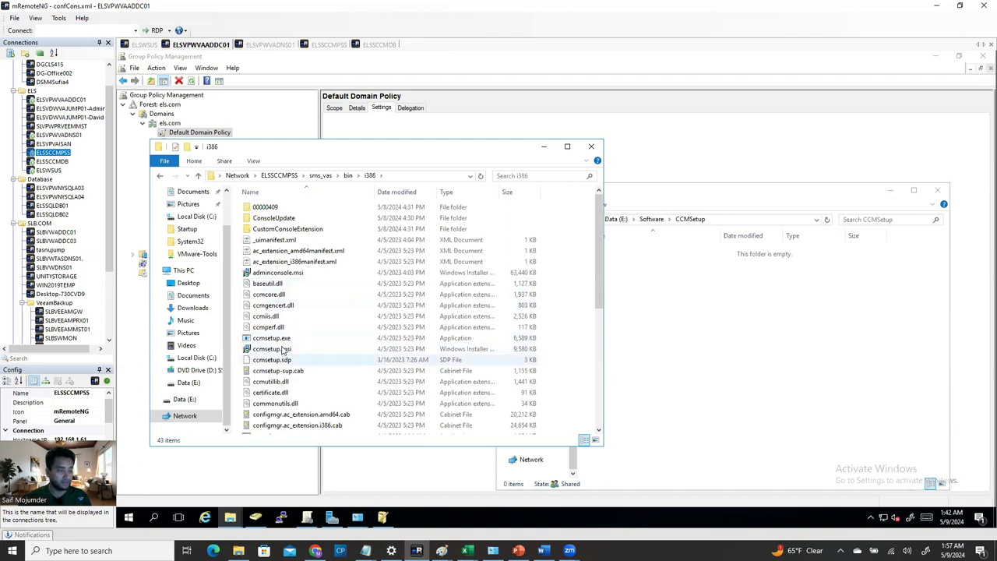
- Copy ccmsetup.msi from the i386 folder and close that share window
{"action": "left_click", "coordinate": [283, 350]}
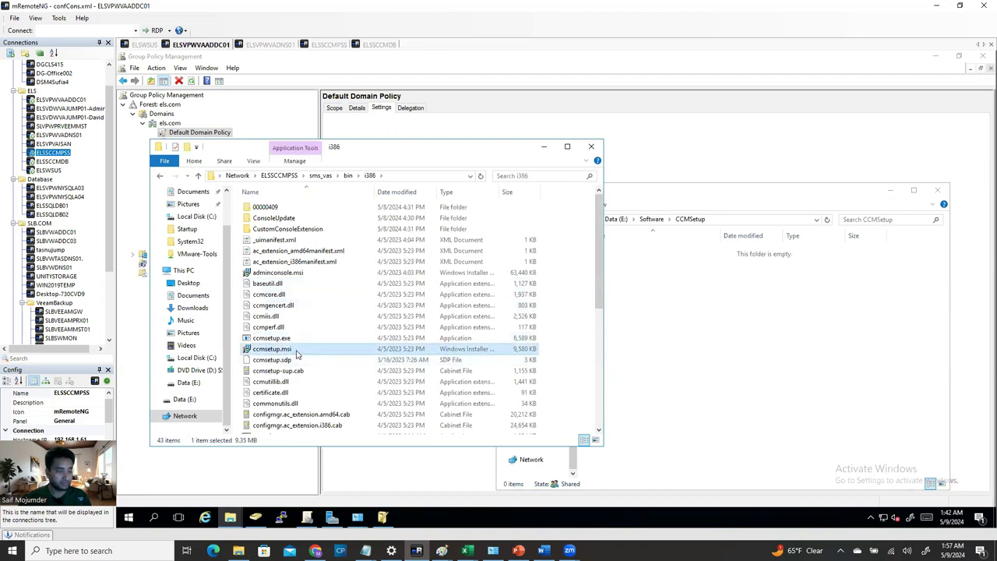
{"action": "right_click", "coordinate": [296, 354]}
{"action": "left_click", "coordinate": [271, 286]}
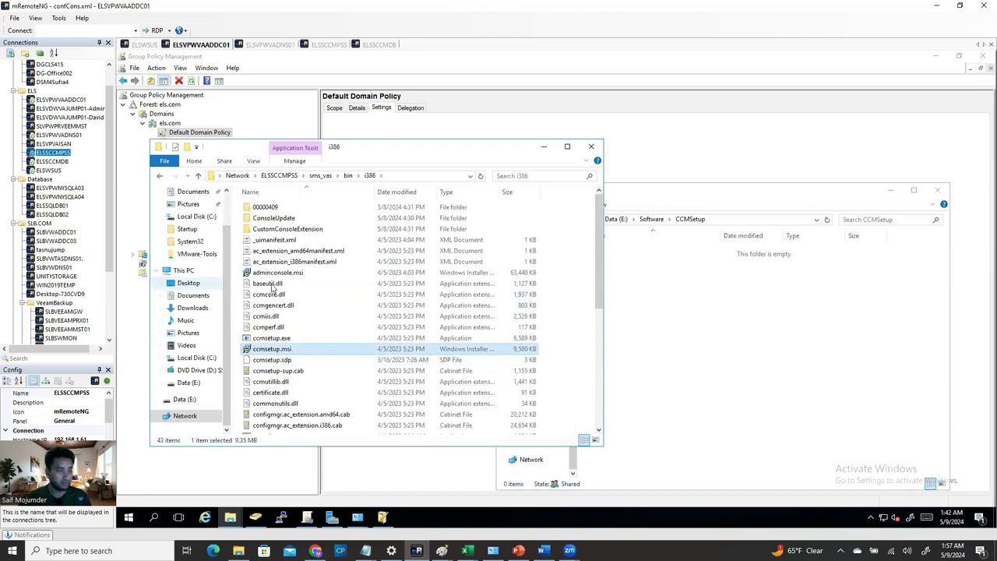
{"action": "left_click", "coordinate": [590, 147]}
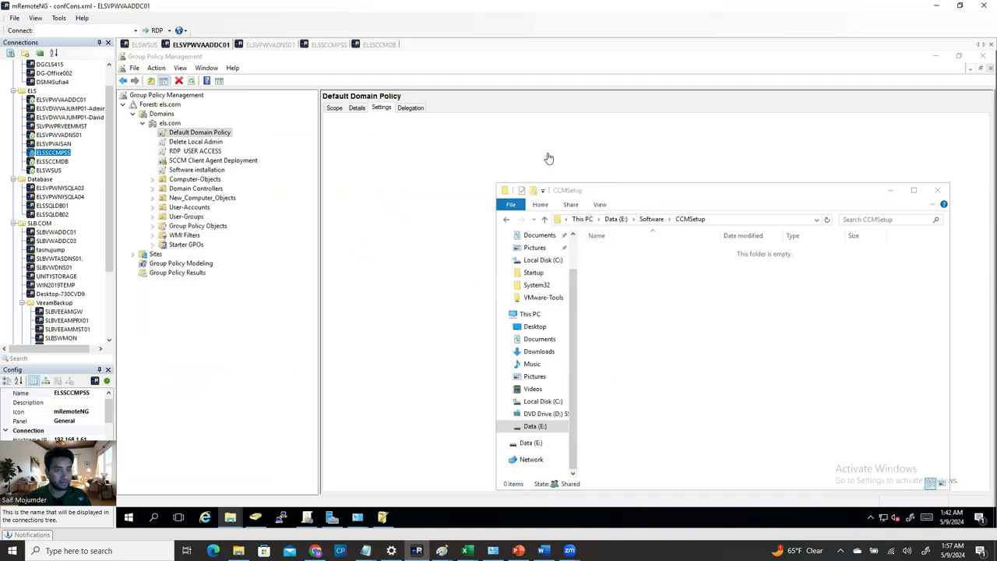
- Paste the copied ccmsetup.msi into the CCMSetup folder and close the folder window
{"action": "right_click", "coordinate": [627, 264]}
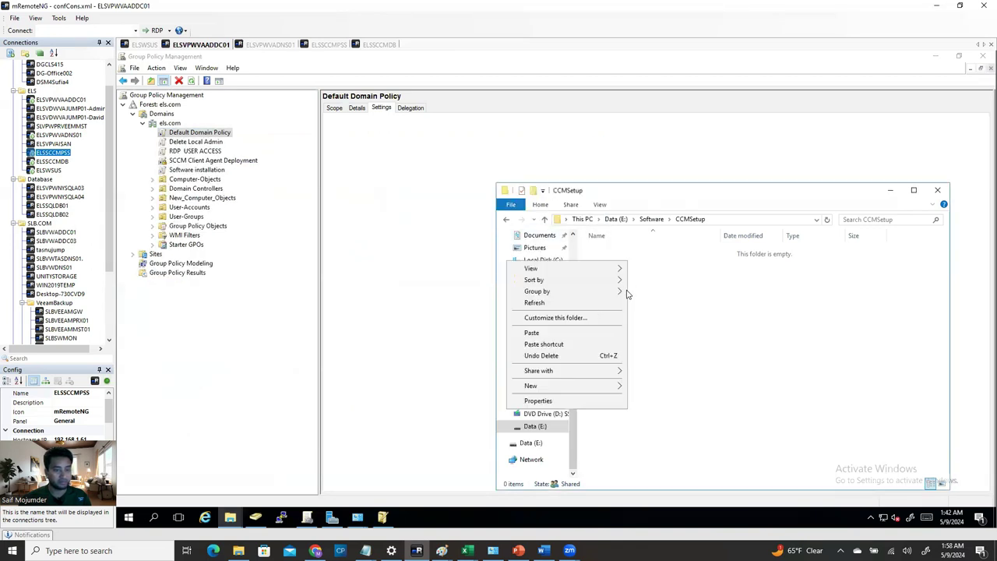
{"action": "left_click", "coordinate": [558, 334]}
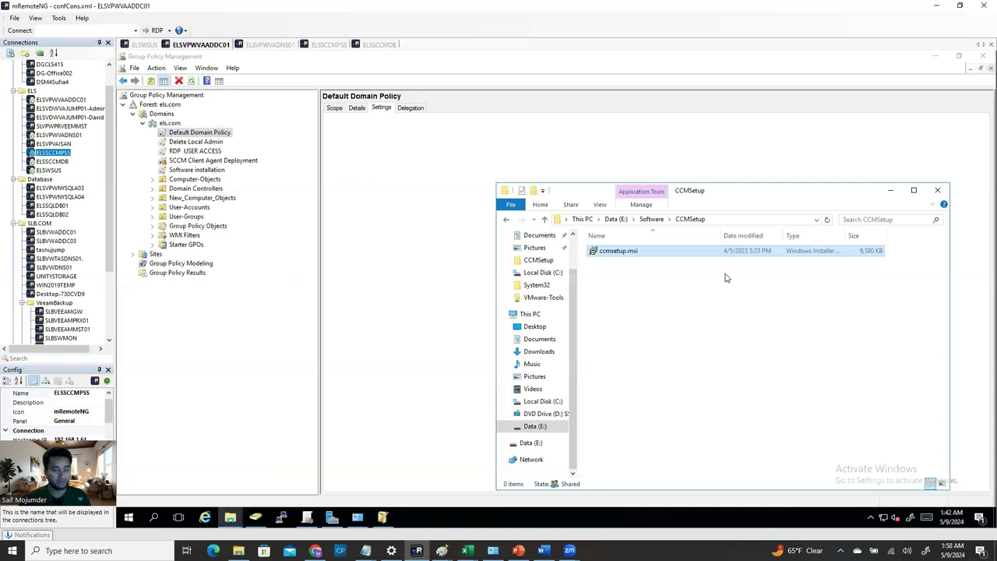
{"action": "left_click", "coordinate": [785, 320]}
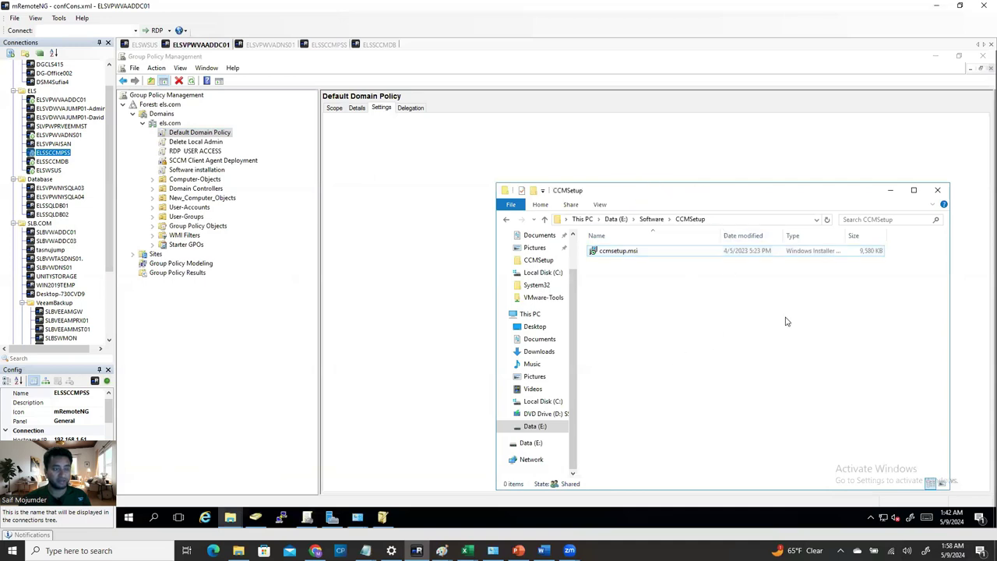
{"action": "left_click", "coordinate": [937, 190]}
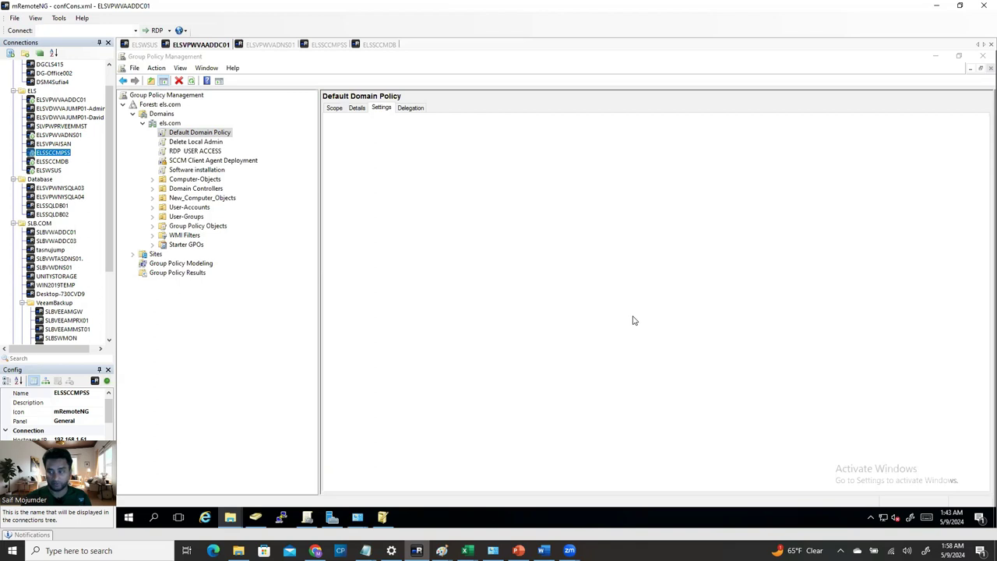
- Expand the Group Policy Objects container under els.com in Group Policy Management
{"action": "left_click", "coordinate": [502, 280]}
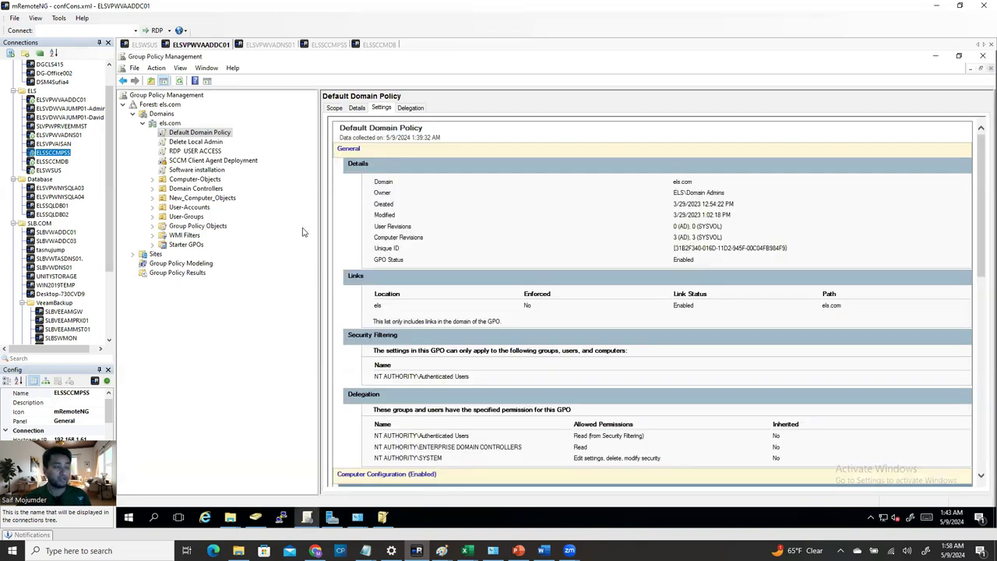
{"action": "left_click", "coordinate": [205, 231]}
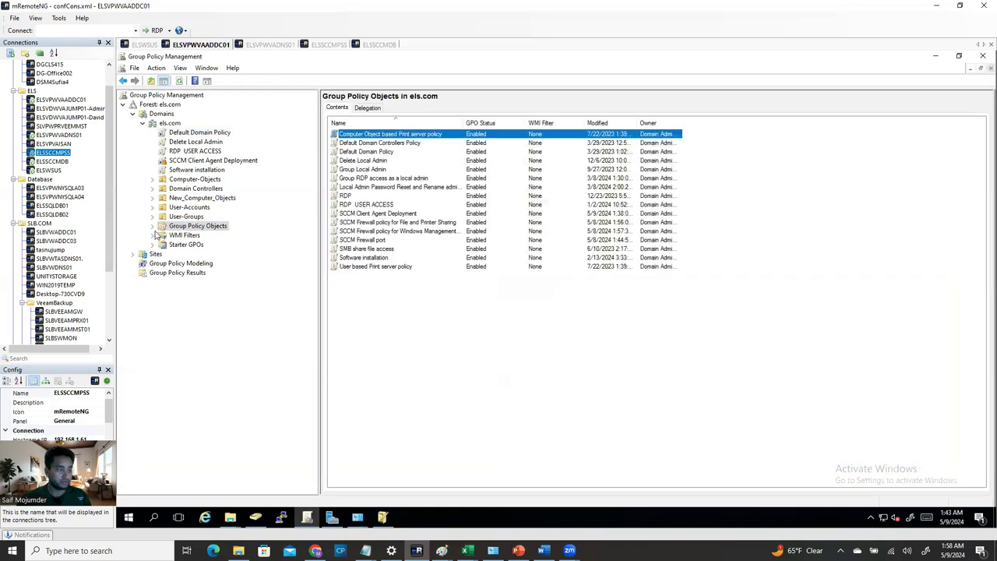
{"action": "left_click", "coordinate": [153, 226]}
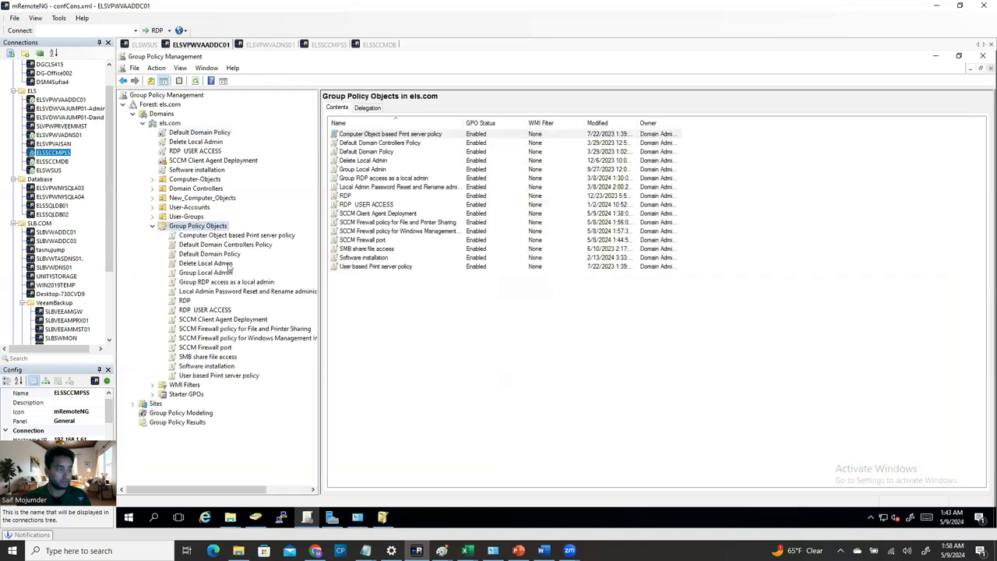
{"action": "right_click", "coordinate": [211, 227]}
{"action": "left_click", "coordinate": [234, 232]}
{"action": "type", "text": "fsdfdsf"}
{"action": "left_click", "coordinate": [630, 312]}
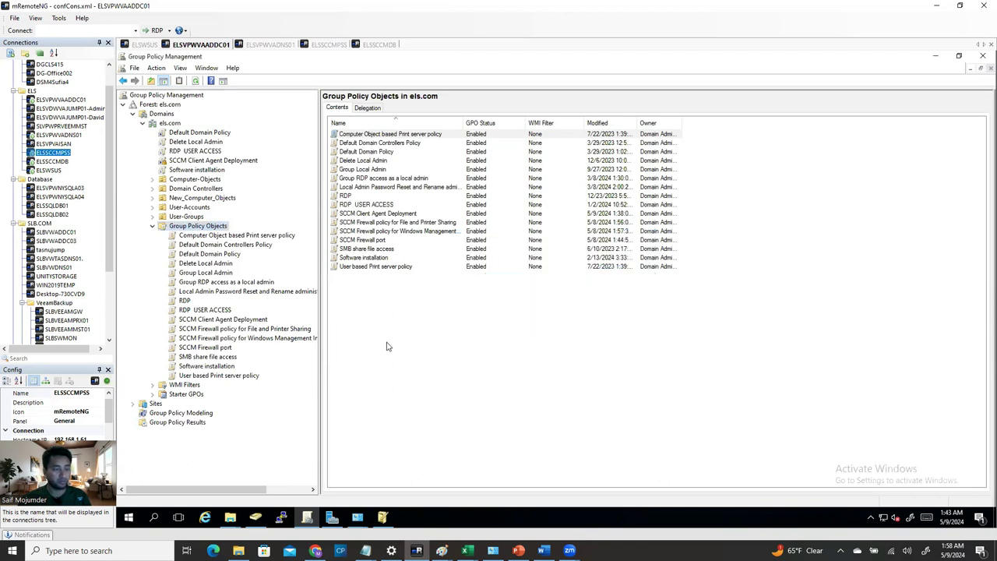
- Open the SCCM Client Agent Deployment group policy object for editing
{"action": "left_click", "coordinate": [218, 320]}
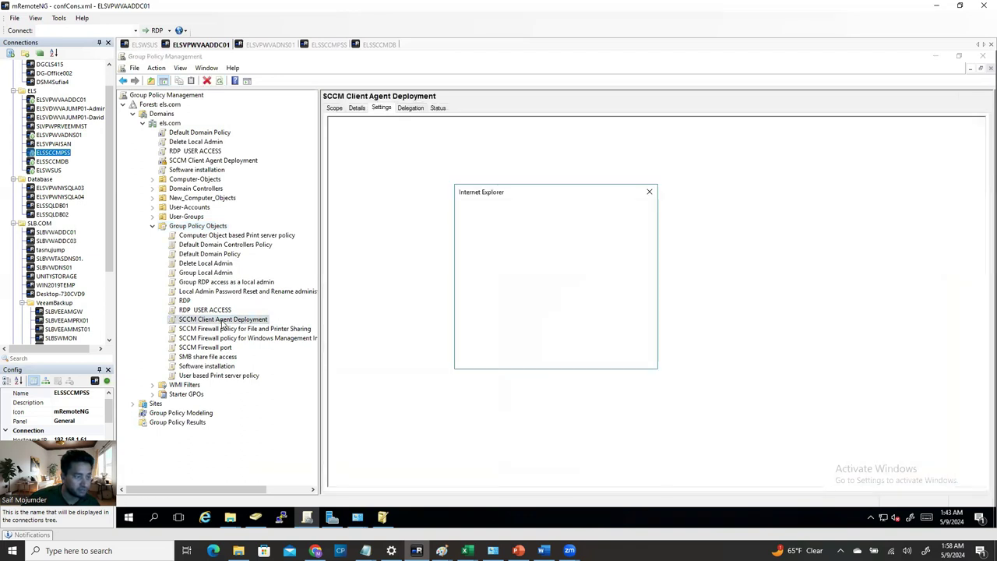
{"action": "left_click", "coordinate": [632, 212]}
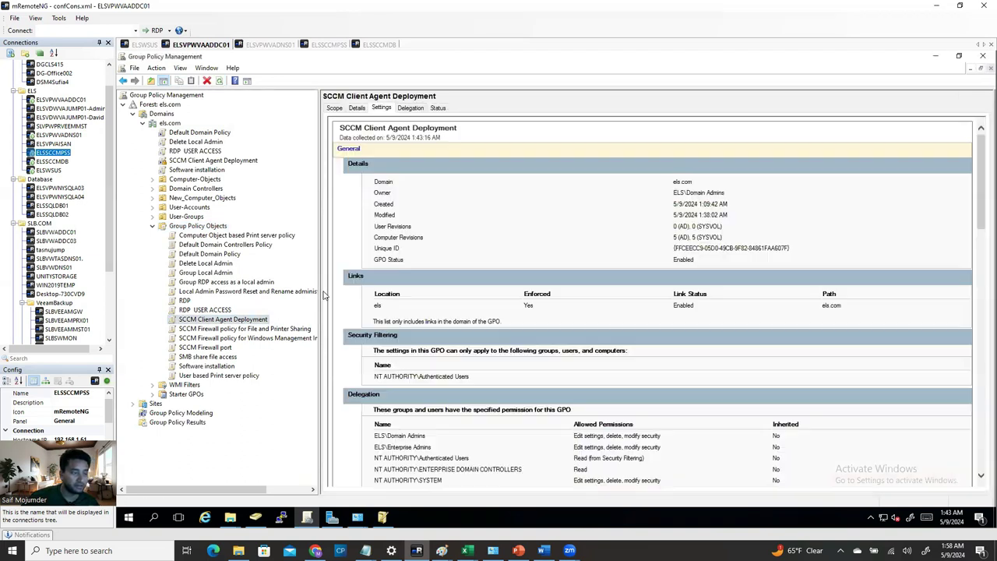
{"action": "right_click", "coordinate": [226, 322]}
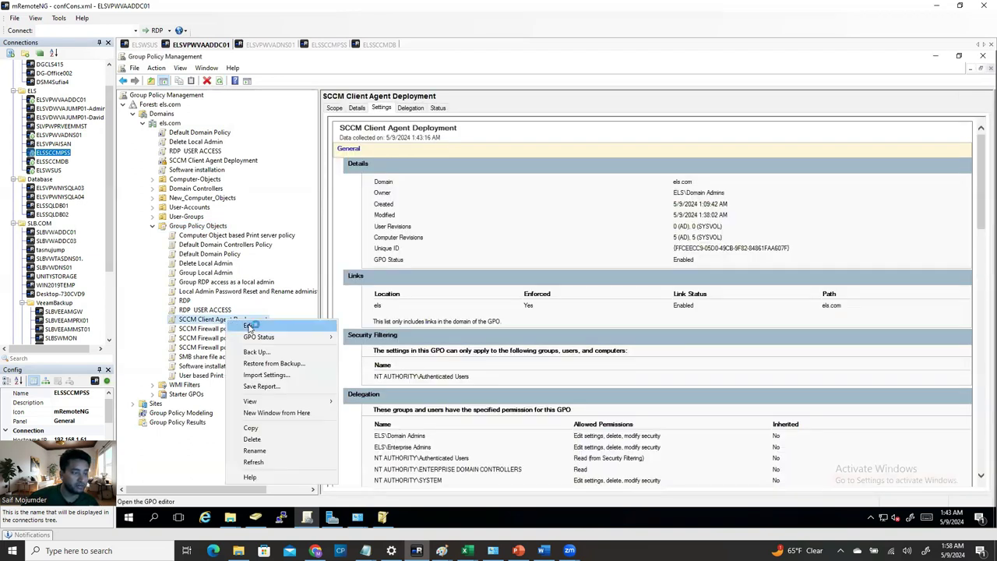
{"action": "left_click", "coordinate": [249, 327]}
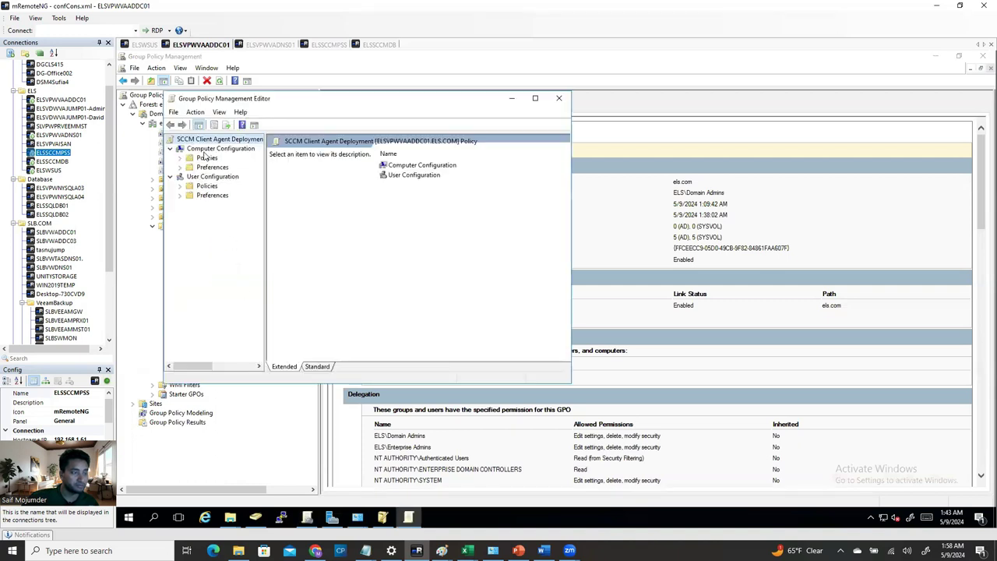
- Open Add/Remove Templates for Administrative Templates in the Computer Configuration policies
{"action": "left_click", "coordinate": [180, 159]}
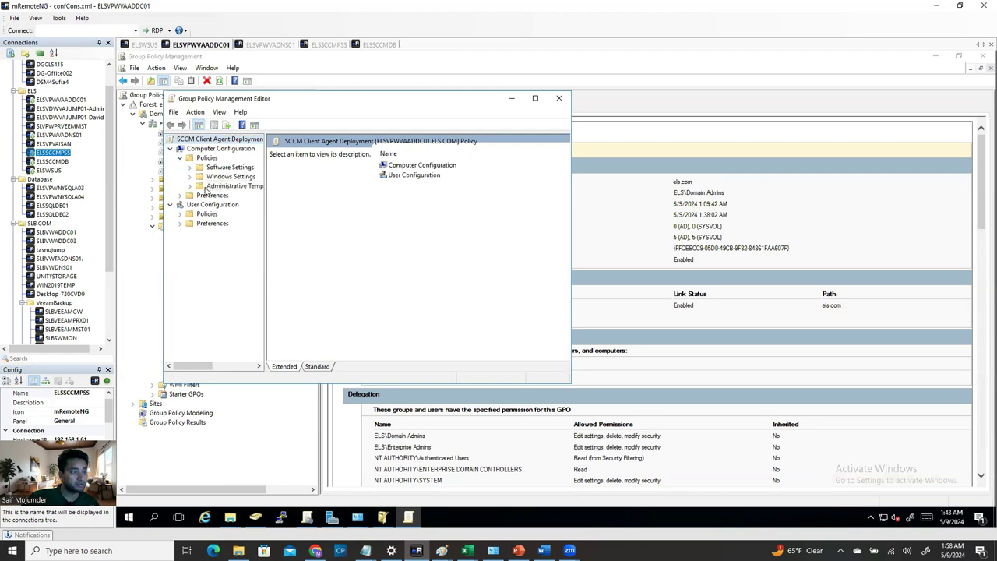
{"action": "left_click", "coordinate": [189, 186]}
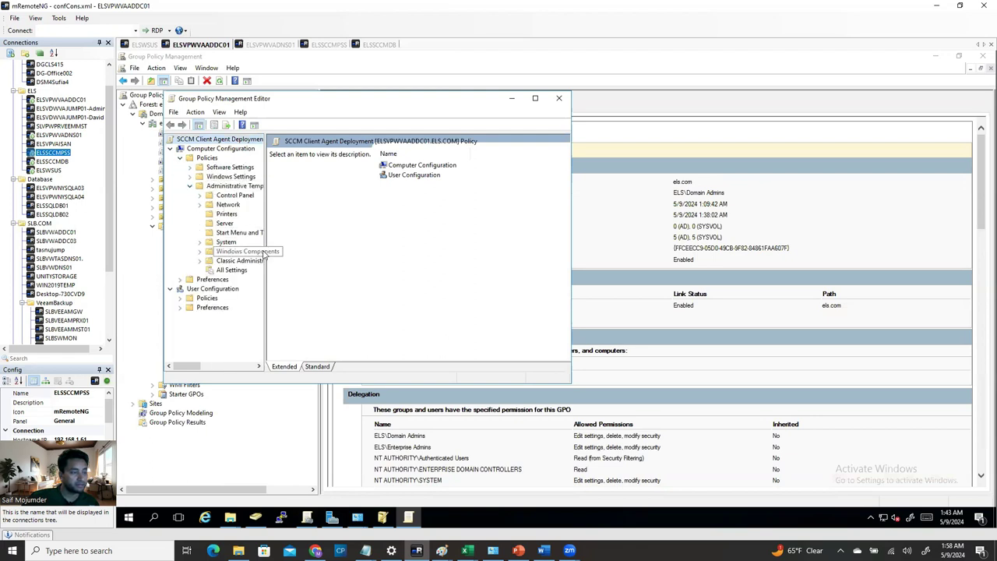
{"action": "left_click", "coordinate": [235, 187]}
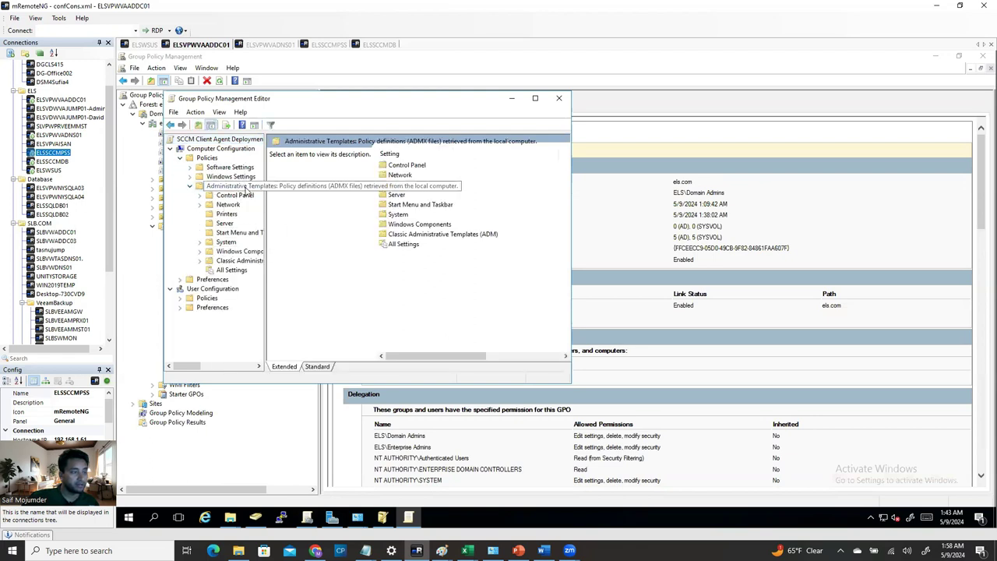
{"action": "right_click", "coordinate": [245, 188]}
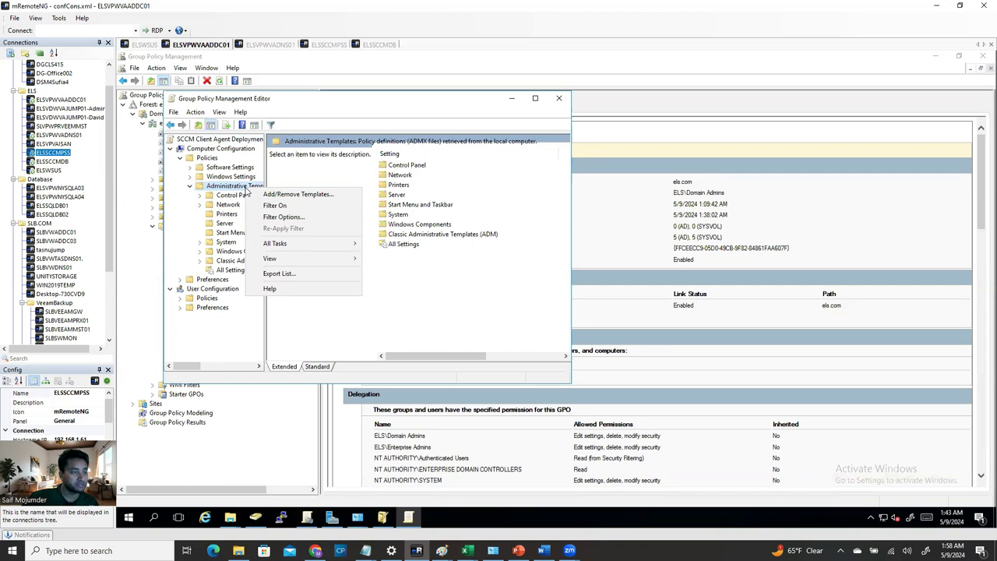
{"action": "left_click", "coordinate": [293, 194]}
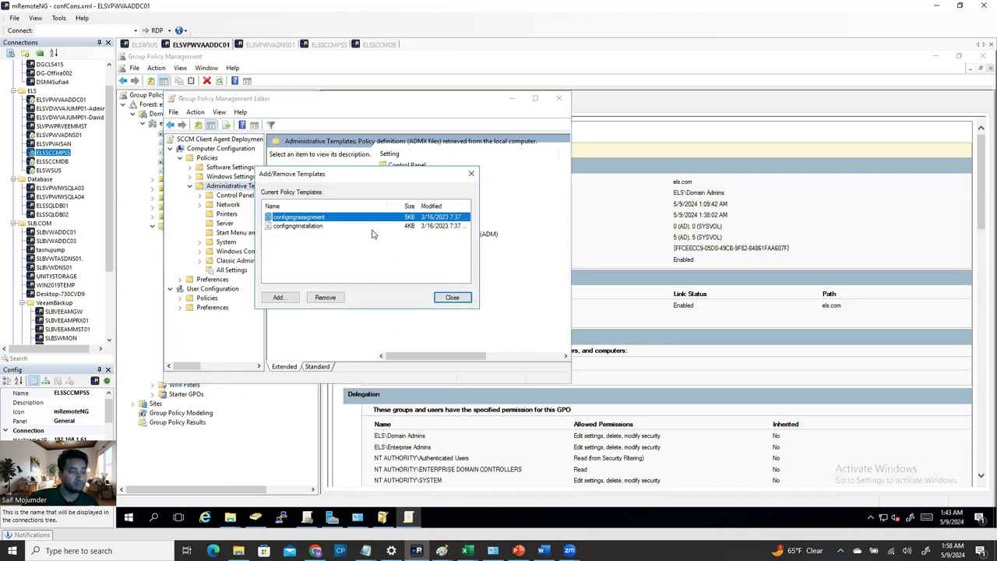
- Remove the configmgrassignment and configmgrinstallation policy templates and close the template list
{"action": "left_click", "coordinate": [340, 262]}
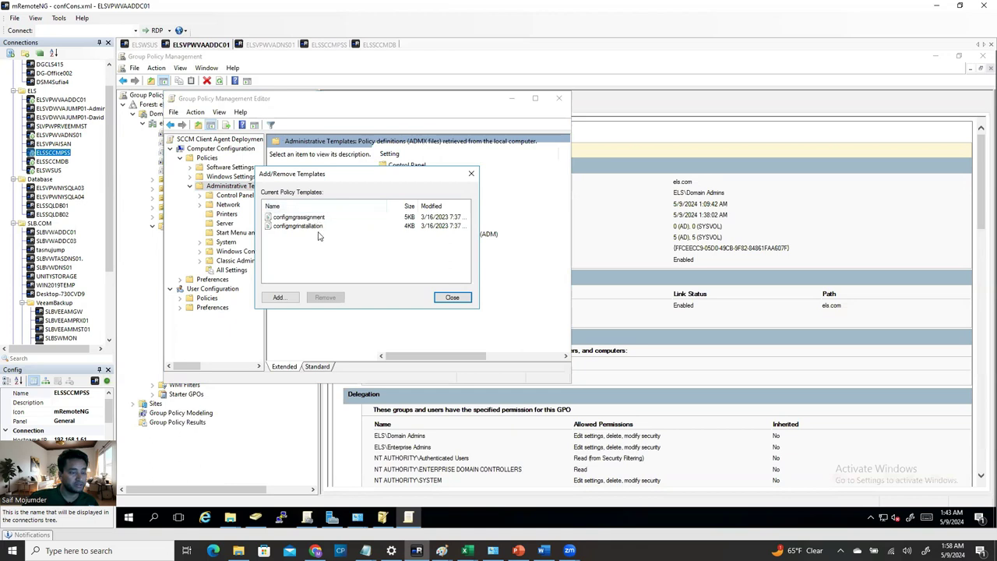
{"action": "left_click", "coordinate": [301, 227]}
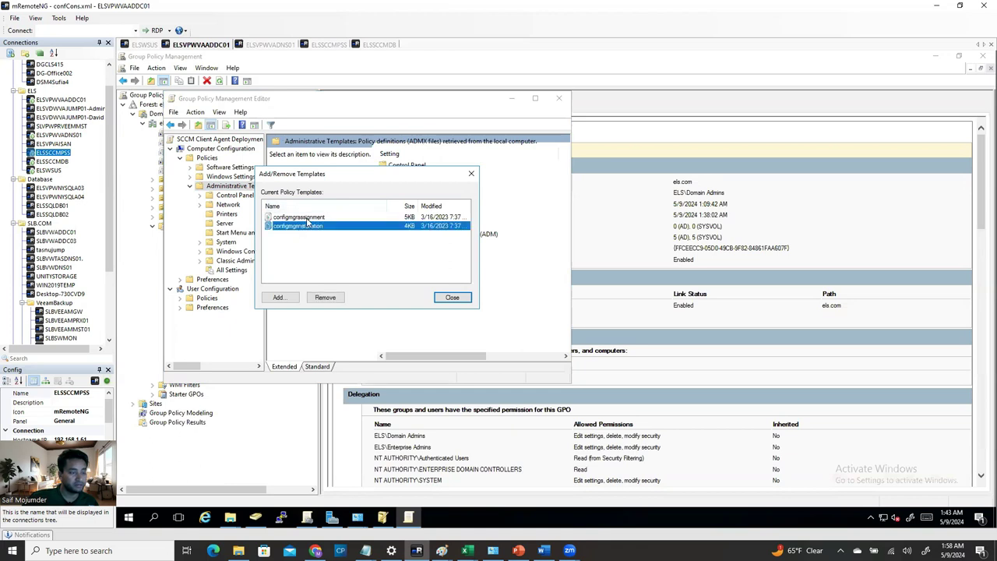
{"action": "left_click", "coordinate": [325, 297]}
{"action": "left_click", "coordinate": [327, 297]}
{"action": "left_click", "coordinate": [453, 296]}
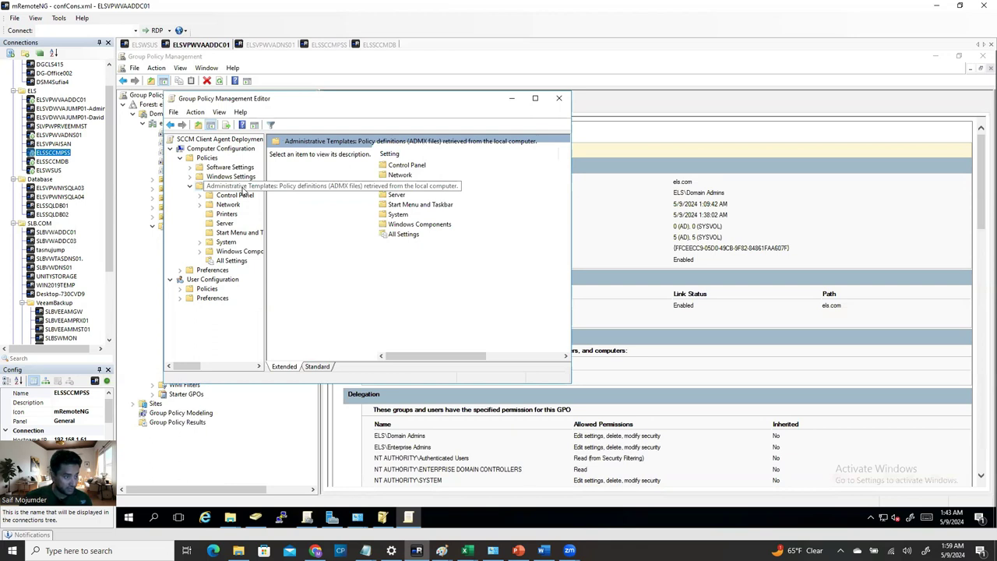
- Reopen the template list for Administrative Templates and start adding a policy template
{"action": "right_click", "coordinate": [255, 189]}
{"action": "left_click", "coordinate": [279, 195]}
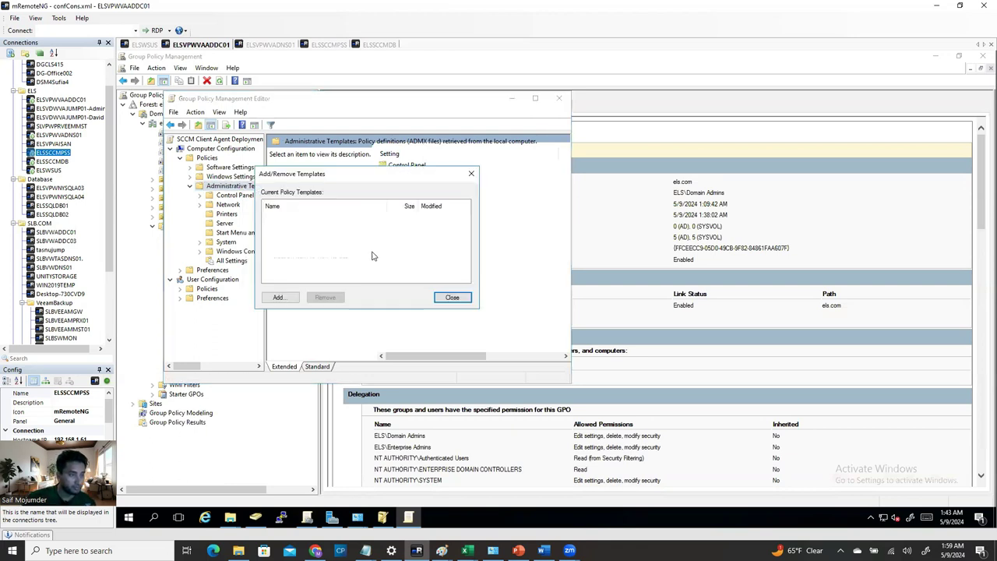
{"action": "left_click", "coordinate": [278, 299]}
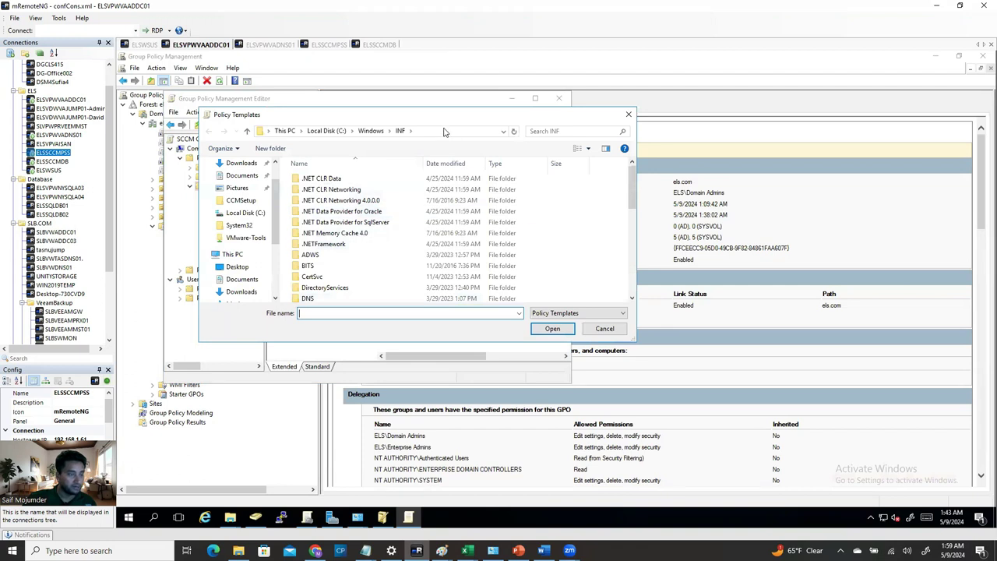
- Open the network path \\ELSSCCMPSS through Run
{"action": "left_click", "coordinate": [154, 520]}
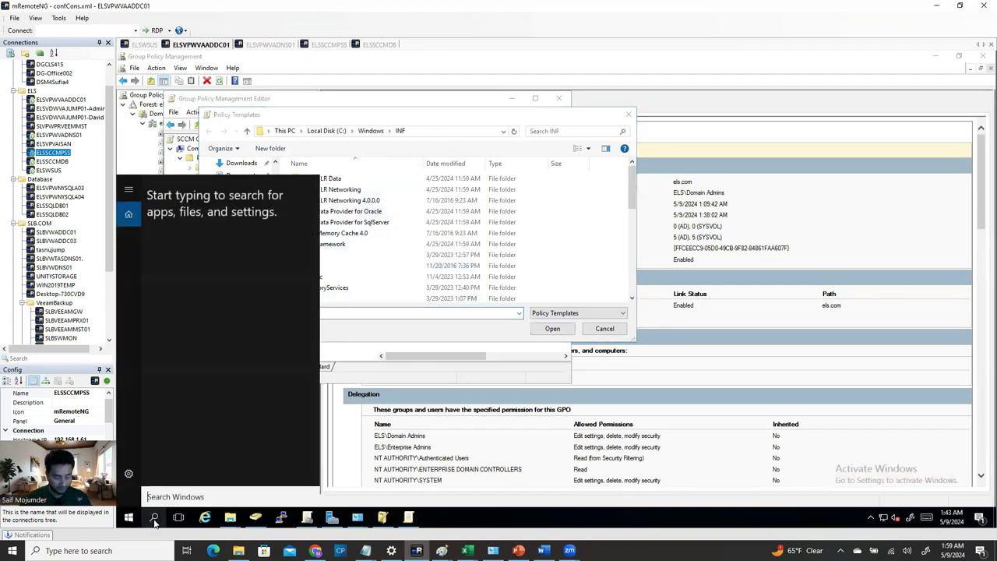
{"action": "type", "text": "run"}
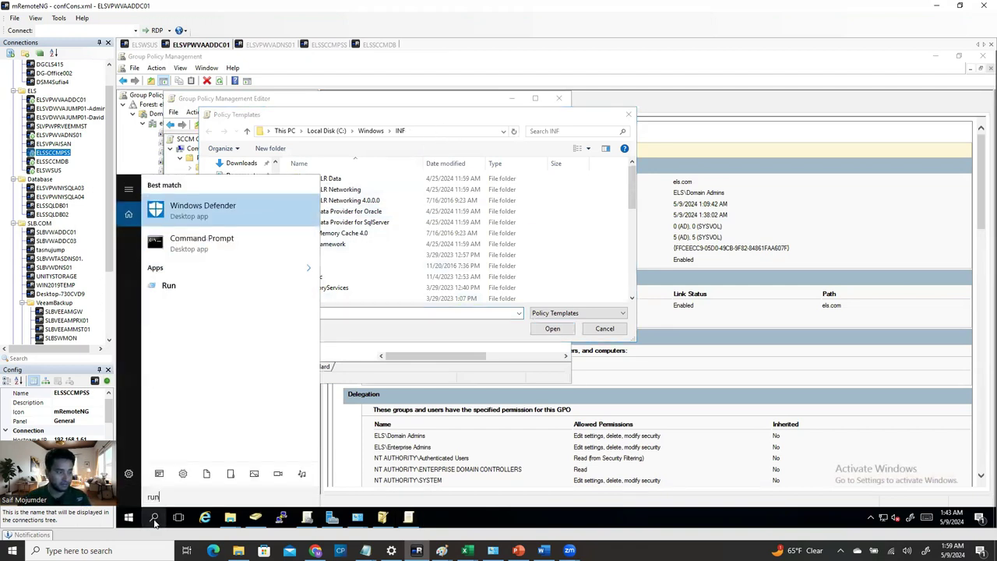
{"action": "left_click", "coordinate": [237, 293]}
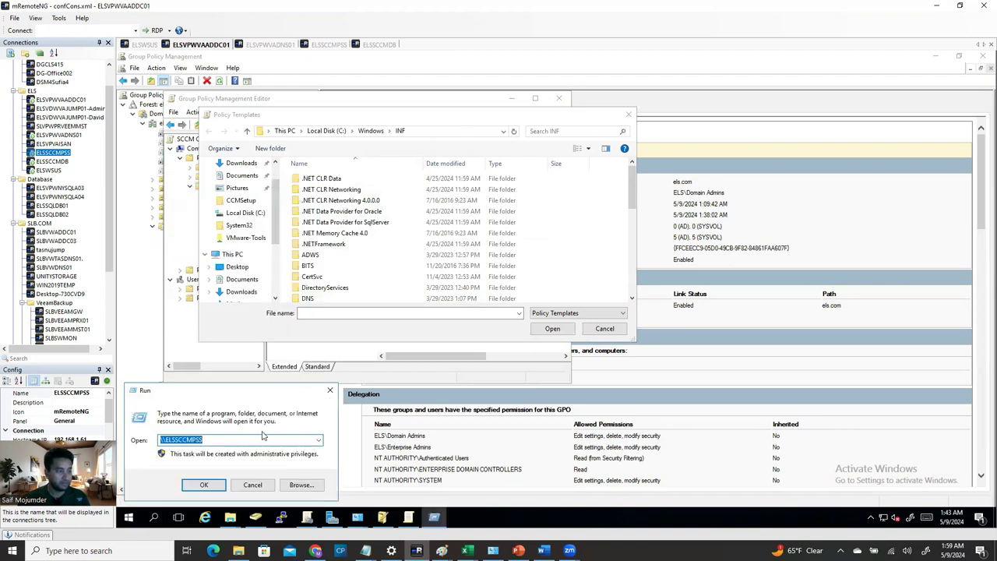
{"action": "left_click", "coordinate": [210, 439]}
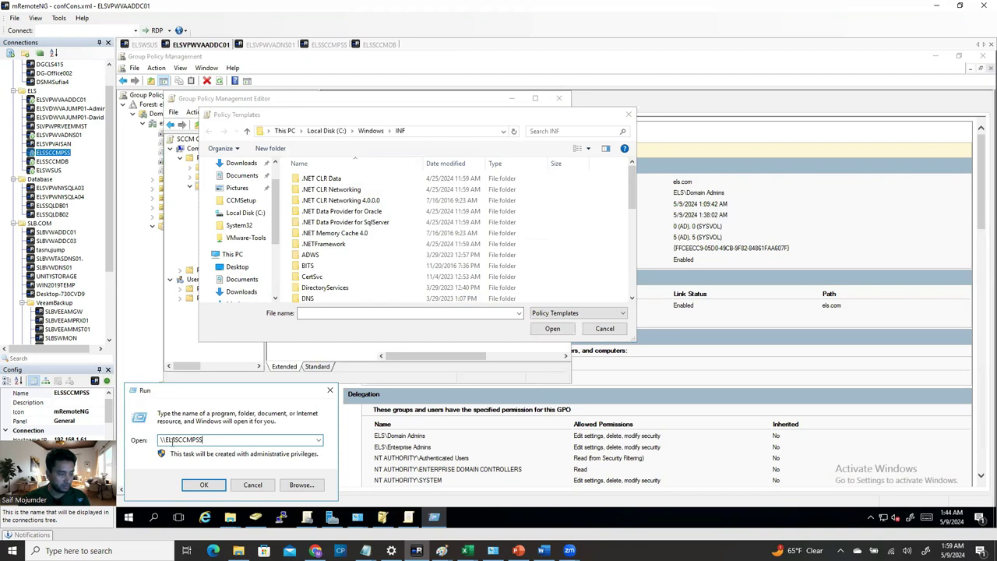
{"action": "left_click", "coordinate": [203, 484]}
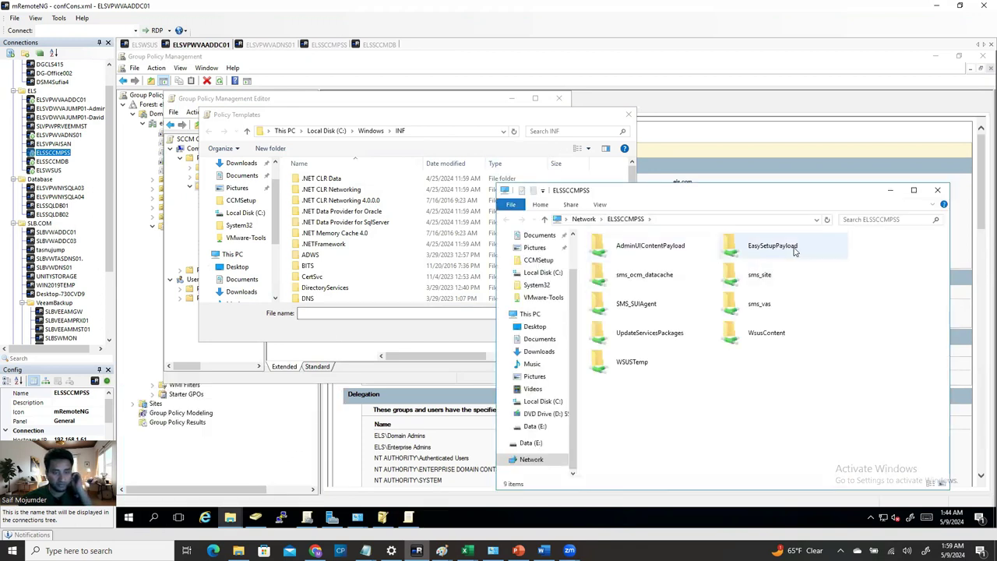
- Browse to sms_vas\tools\ConfigMgrADMTemplates on ELSSCCMPSS, copy the folder's path and close its window
{"action": "double_click", "coordinate": [759, 304]}
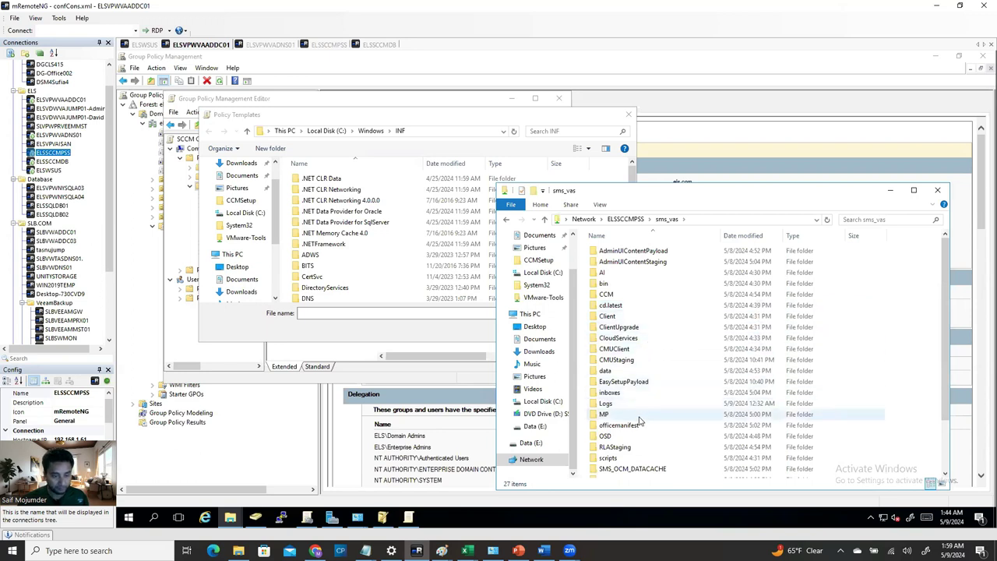
{"action": "scroll", "coordinate": [639, 420], "scroll_direction": "down", "scroll_amount": 2}
{"action": "double_click", "coordinate": [619, 440]}
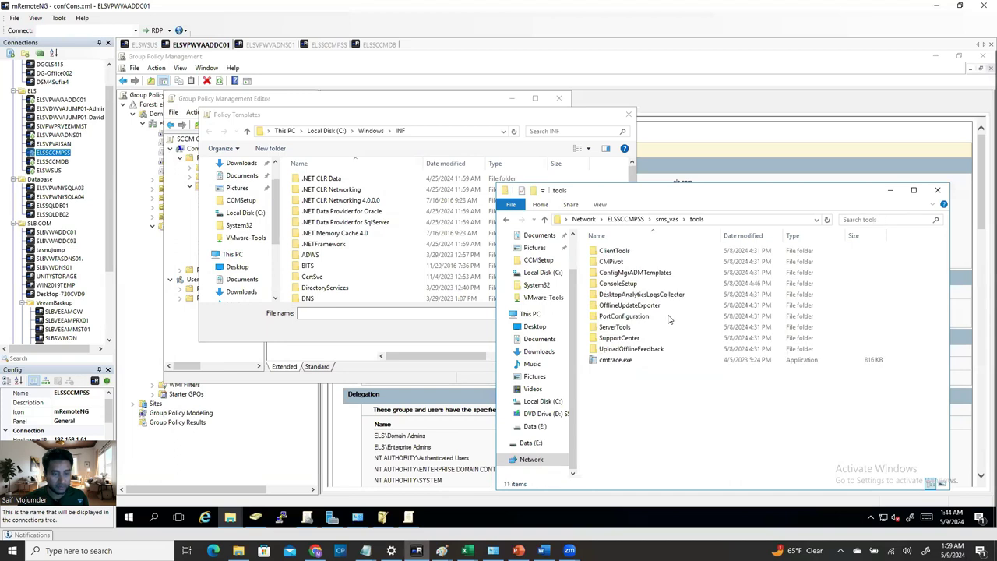
{"action": "double_click", "coordinate": [648, 274]}
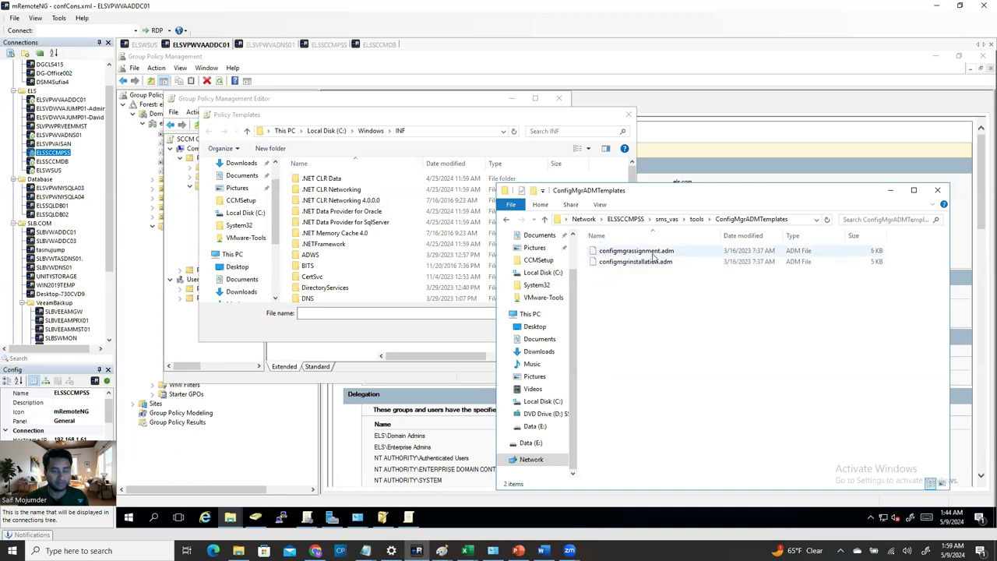
{"action": "left_click", "coordinate": [795, 220]}
{"action": "key", "text": "ctrl+c"}
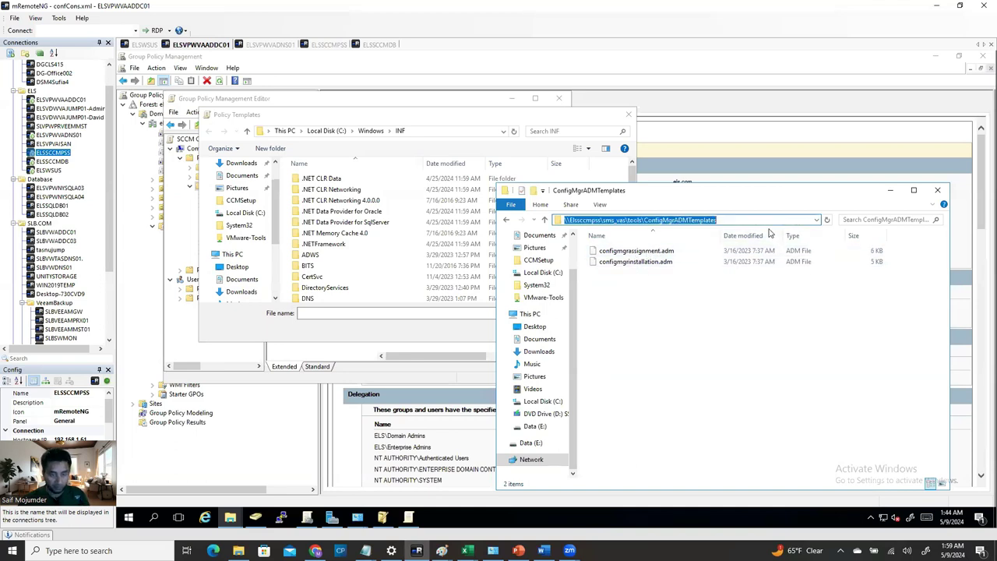
{"action": "left_click", "coordinate": [936, 190]}
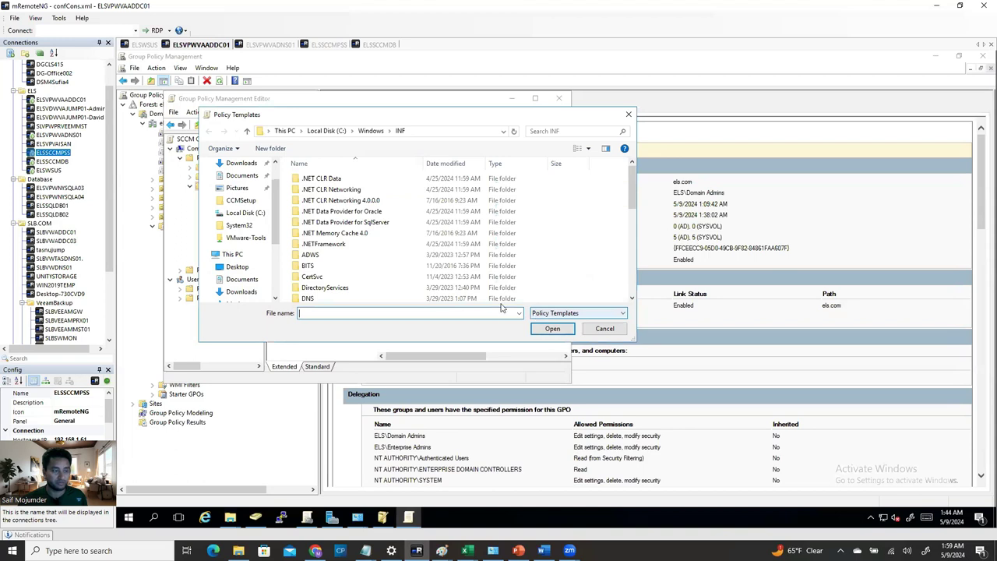
- Add the configmgrassignment and configmgrinstallation templates from \\Elssccmpss\sms_vas\tools\ConfigMgrADMTemplates
{"action": "left_click", "coordinate": [421, 132]}
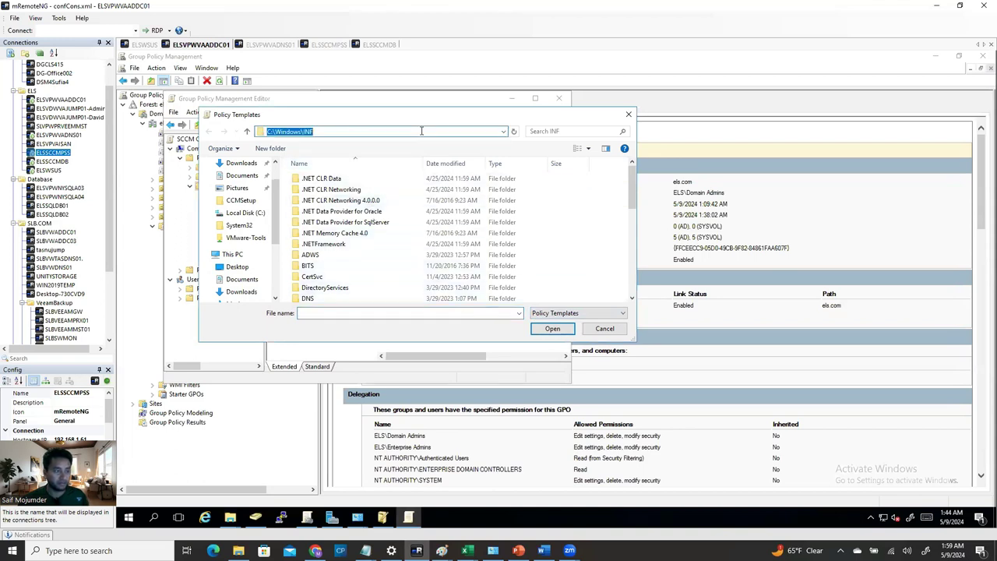
{"action": "key", "text": "ctrl+v"}
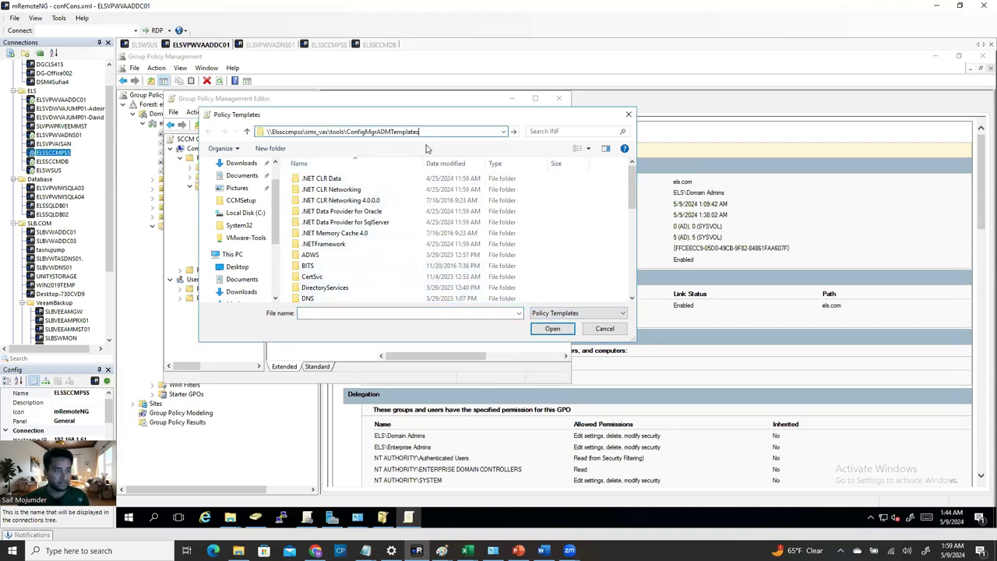
{"action": "left_click", "coordinate": [513, 133]}
{"action": "left_click_drag", "start_coordinate": [315, 228], "coordinate": [425, 155]}
{"action": "left_click", "coordinate": [552, 328]}
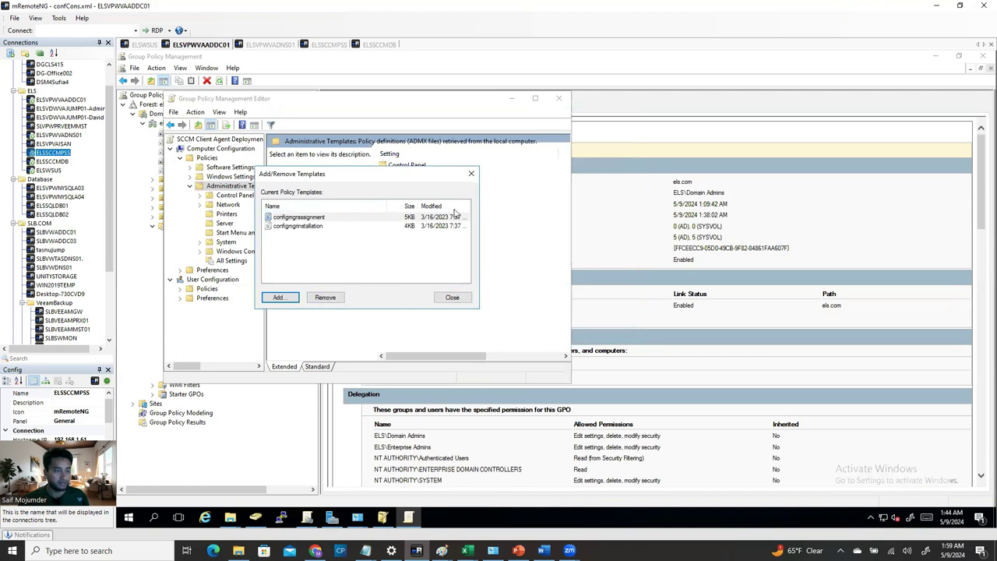
- Close the template list and open the Configuration Manager Client settings under Classic Administrative Templates (ADM), with the tree pane widened and the editor maximized
{"action": "left_click", "coordinate": [451, 297]}
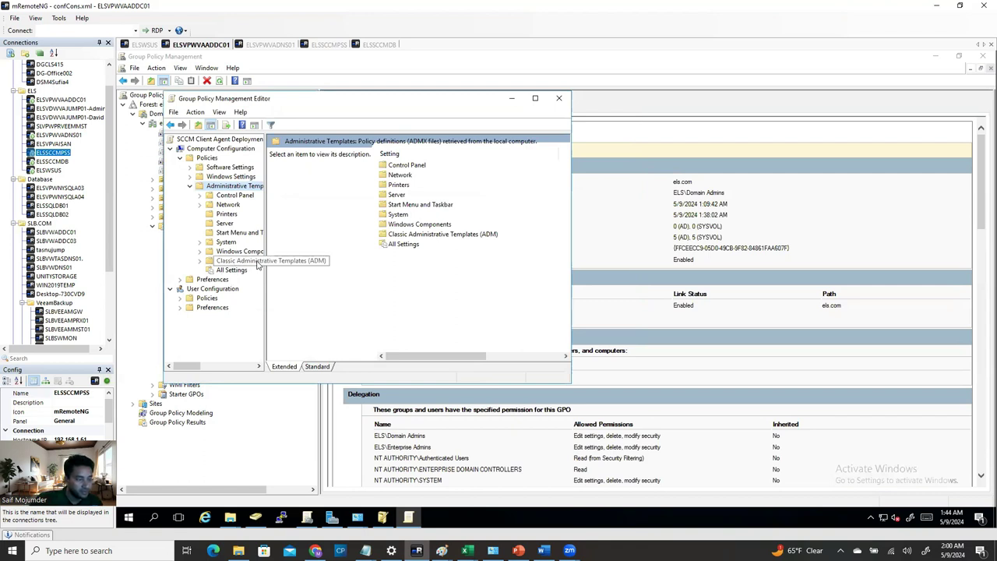
{"action": "left_click", "coordinate": [200, 261]}
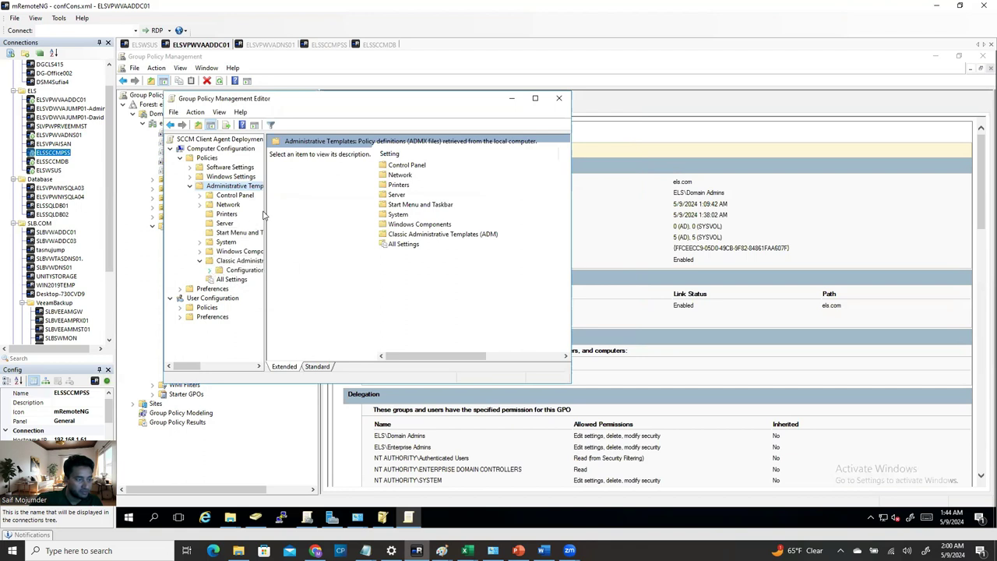
{"action": "left_click_drag", "start_coordinate": [265, 211], "coordinate": [345, 211]}
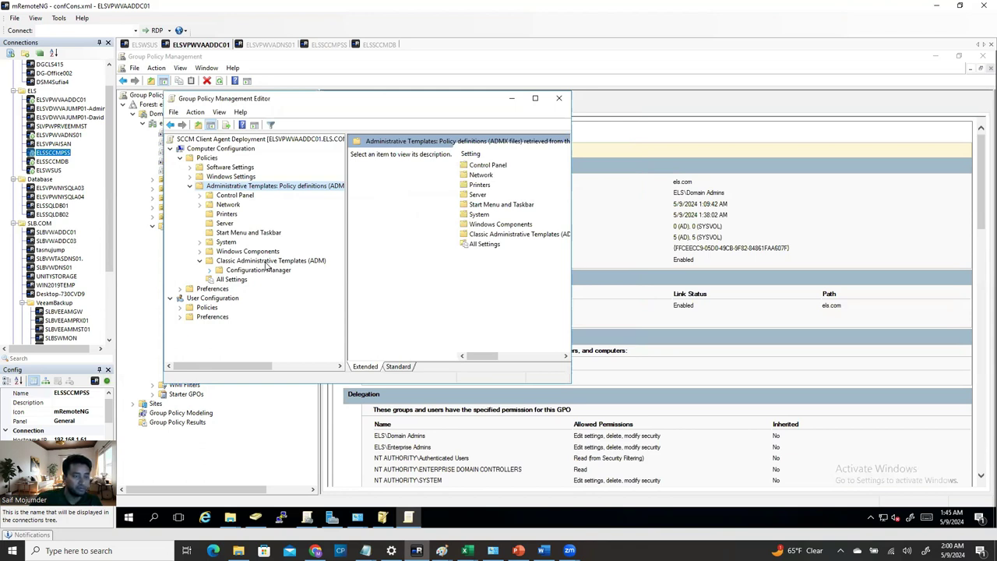
{"action": "left_click", "coordinate": [211, 270]}
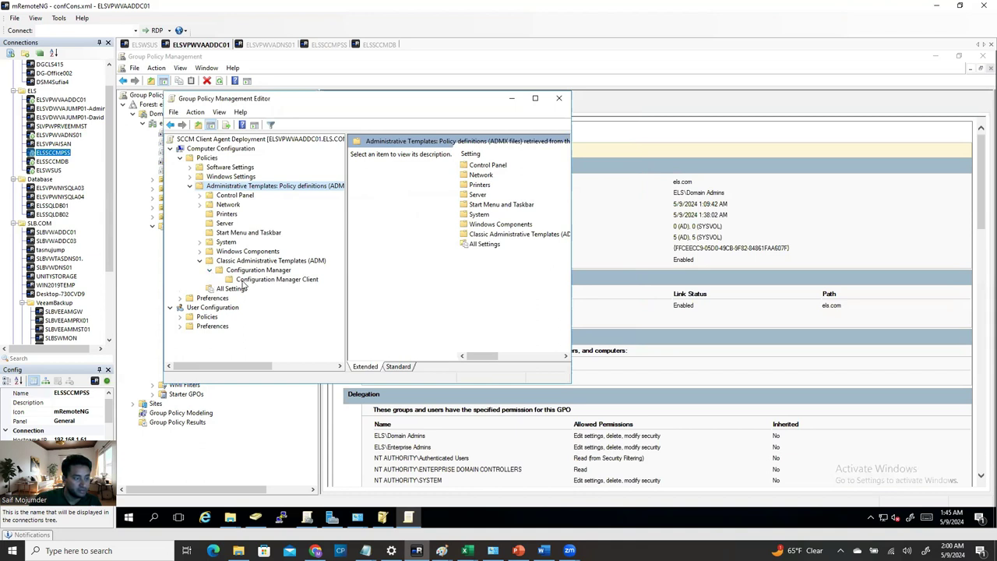
{"action": "left_click", "coordinate": [246, 280]}
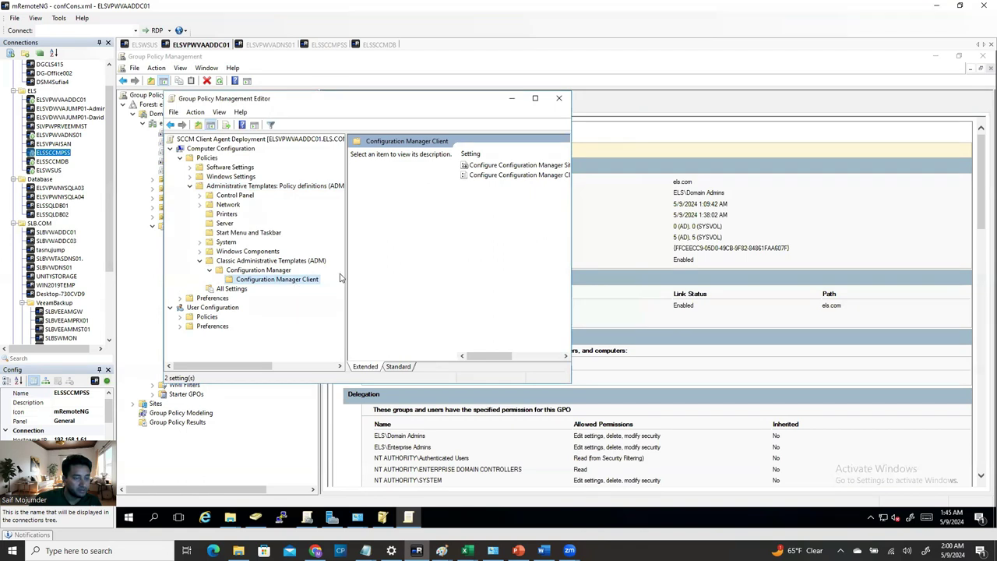
{"action": "left_click", "coordinate": [535, 98]}
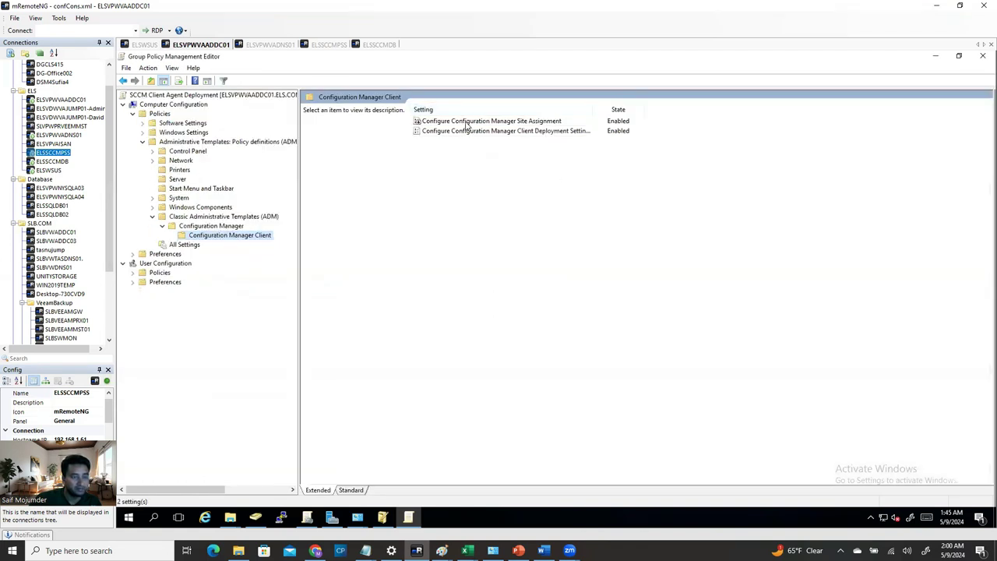
- Review the assigned site, retry interval and retry duration in the Configure Configuration Manager Site Assignment policy, then close it
{"action": "double_click", "coordinate": [468, 123]}
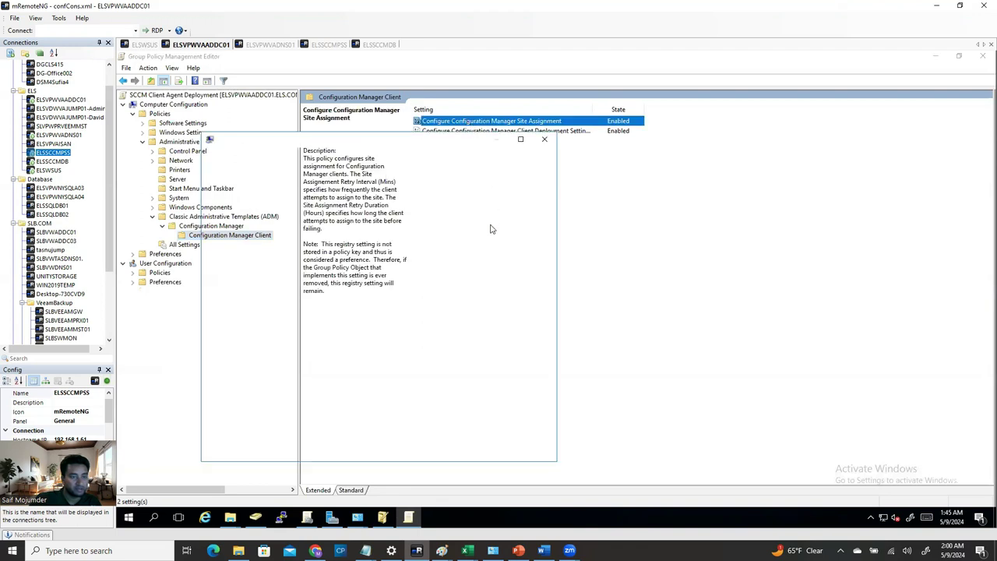
{"action": "left_click", "coordinate": [232, 288]}
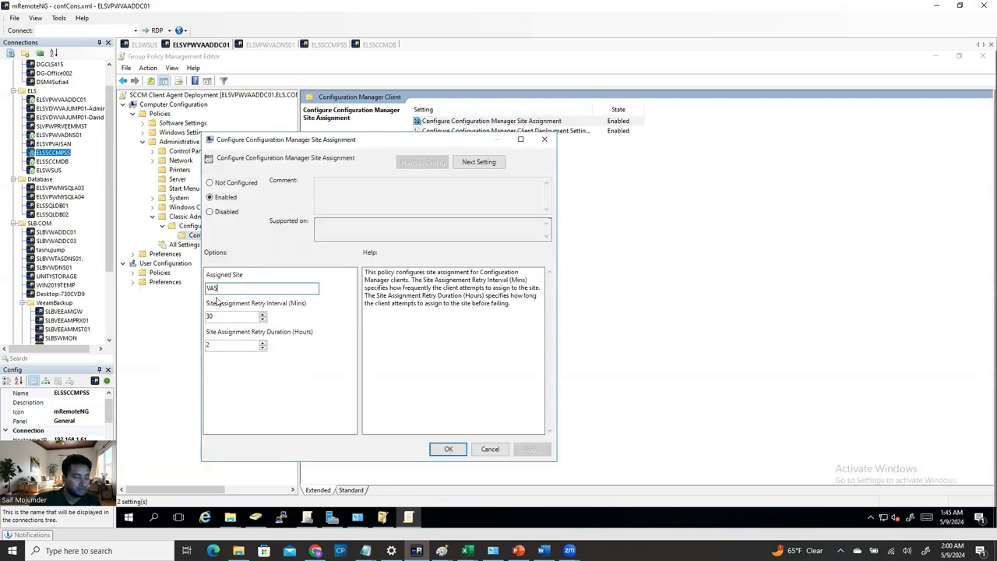
{"action": "key", "text": "ctrl+a"}
{"action": "left_click", "coordinate": [228, 290]}
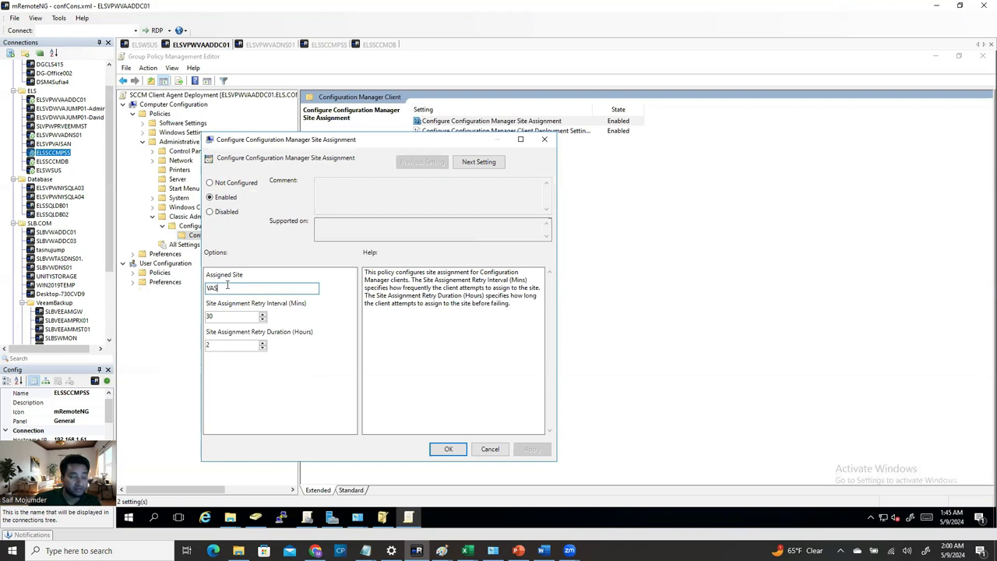
{"action": "double_click", "coordinate": [231, 286]}
{"action": "left_click", "coordinate": [236, 317]}
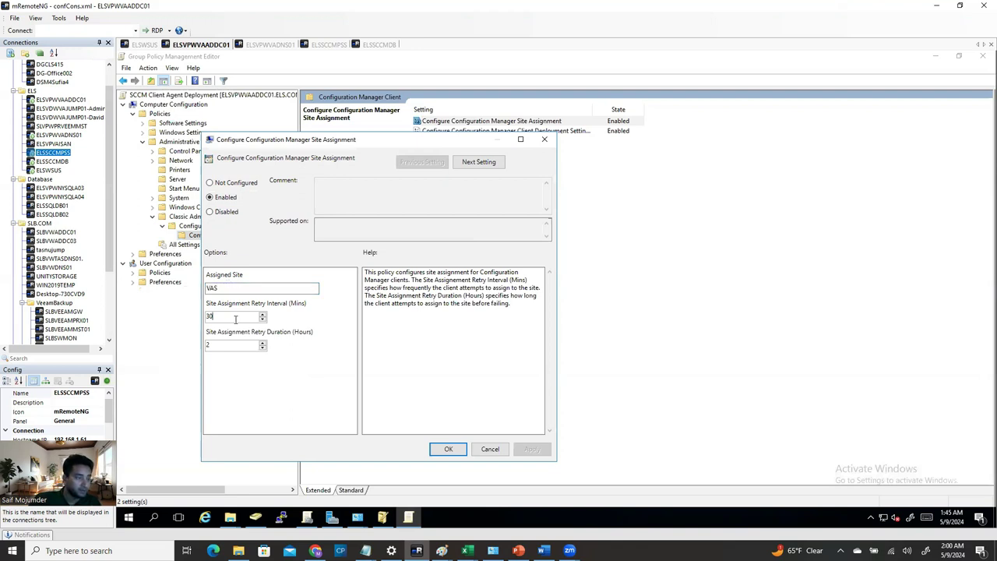
{"action": "left_click_drag", "start_coordinate": [235, 318], "coordinate": [169, 315]}
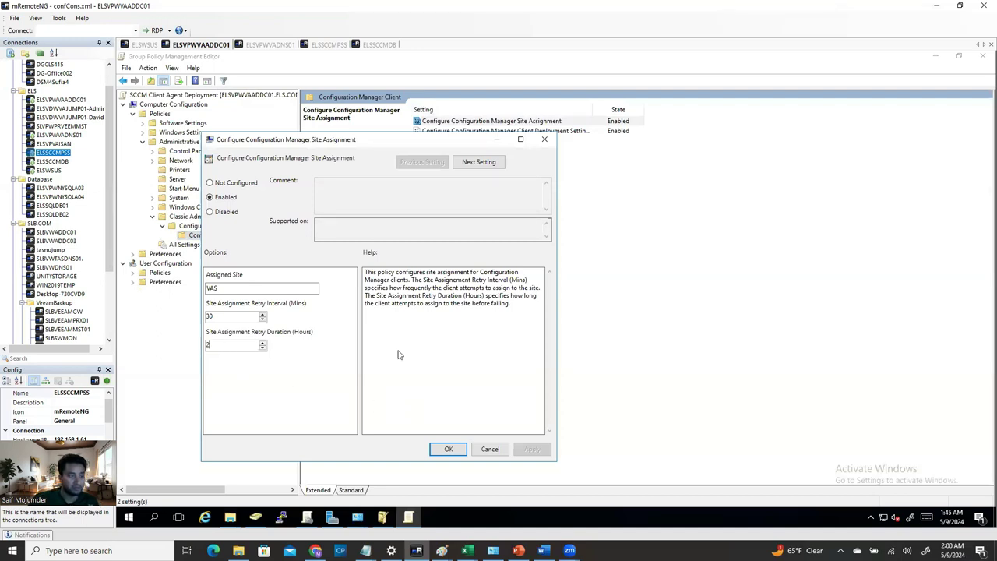
{"action": "left_click", "coordinate": [449, 451]}
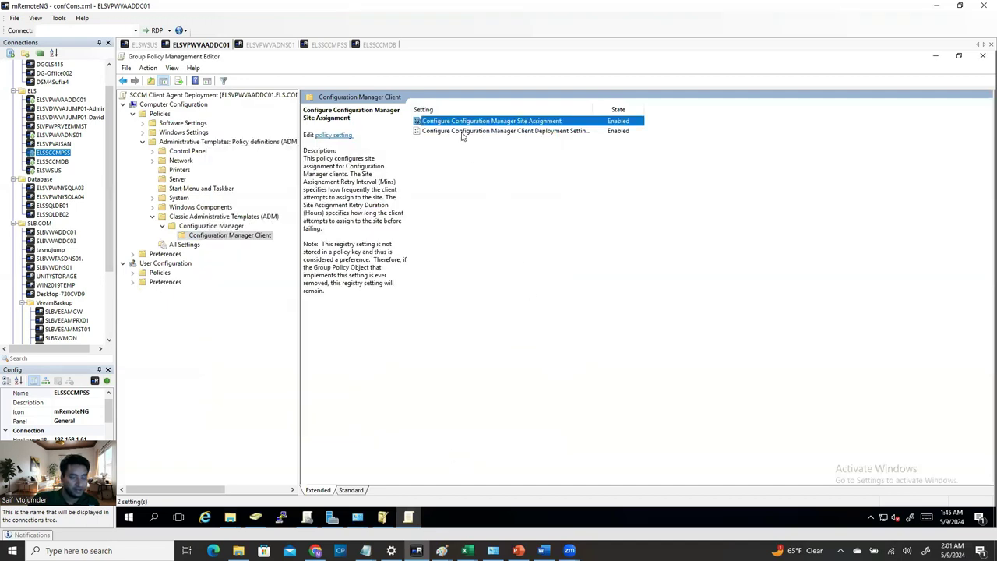
- Open the Configure Configuration Manager Client Deployment Settings policy and read its CCMSetup command line through to the end
{"action": "left_click", "coordinate": [463, 131]}
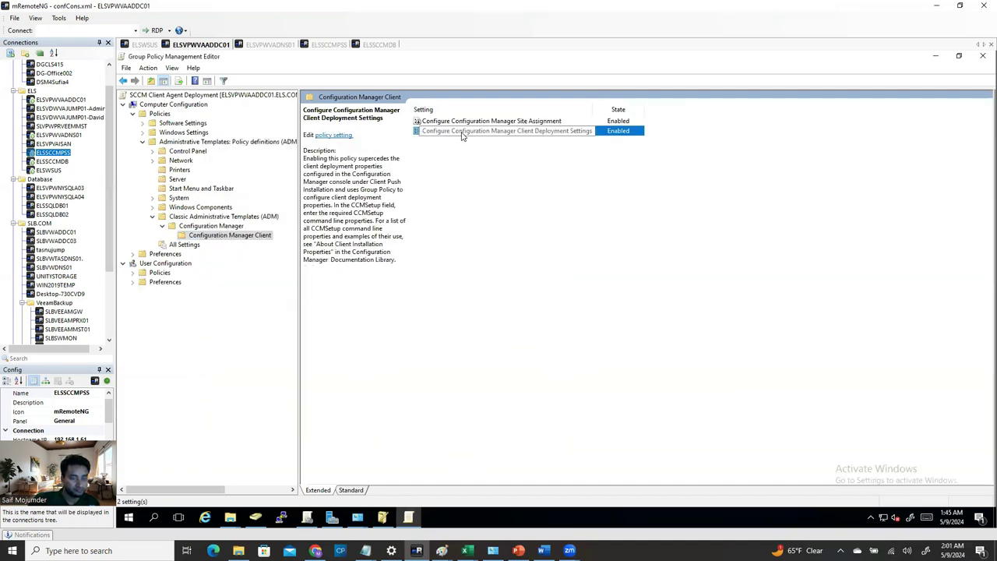
{"action": "double_click", "coordinate": [462, 131]}
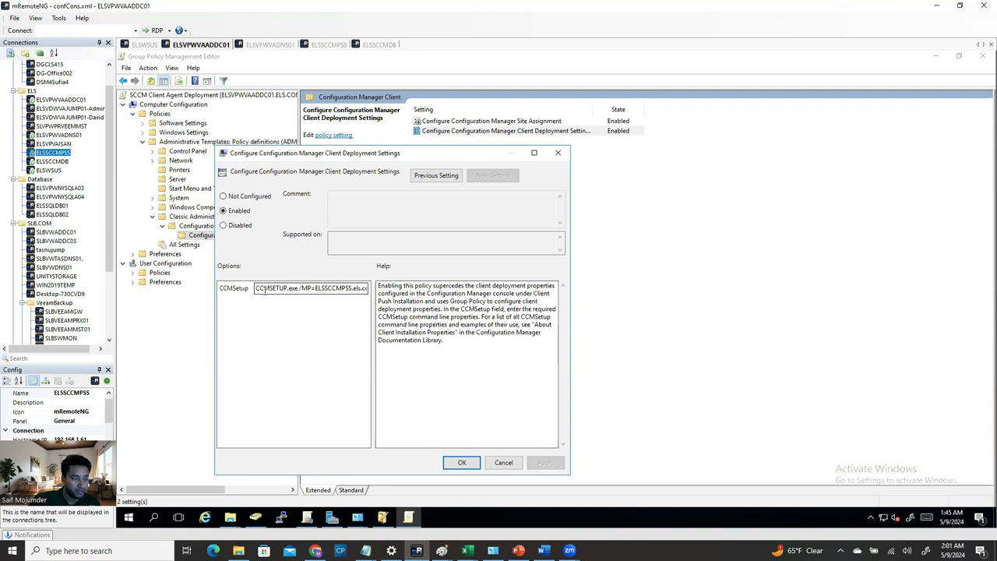
{"action": "left_click_drag", "start_coordinate": [256, 287], "coordinate": [437, 343]}
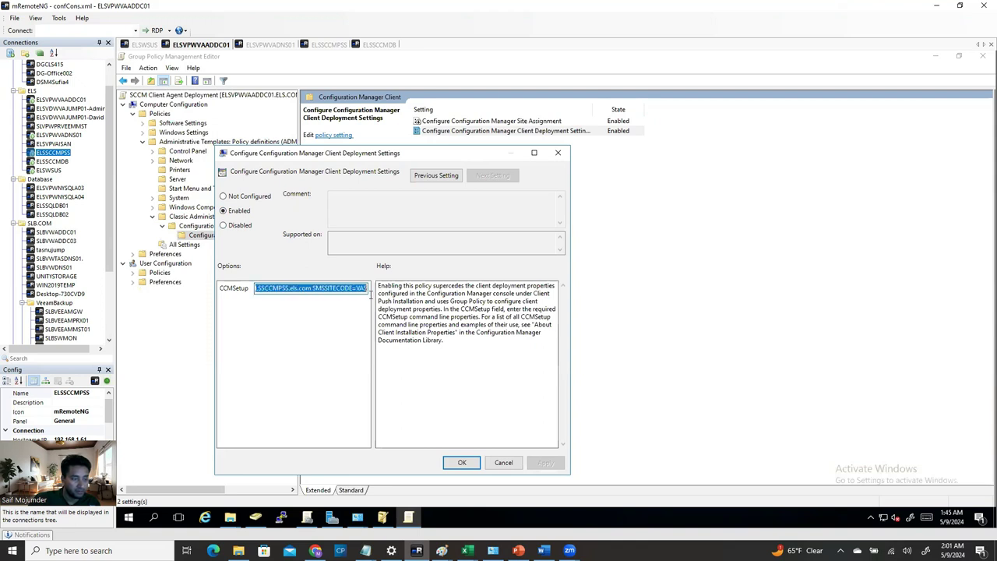
{"action": "left_click", "coordinate": [357, 287]}
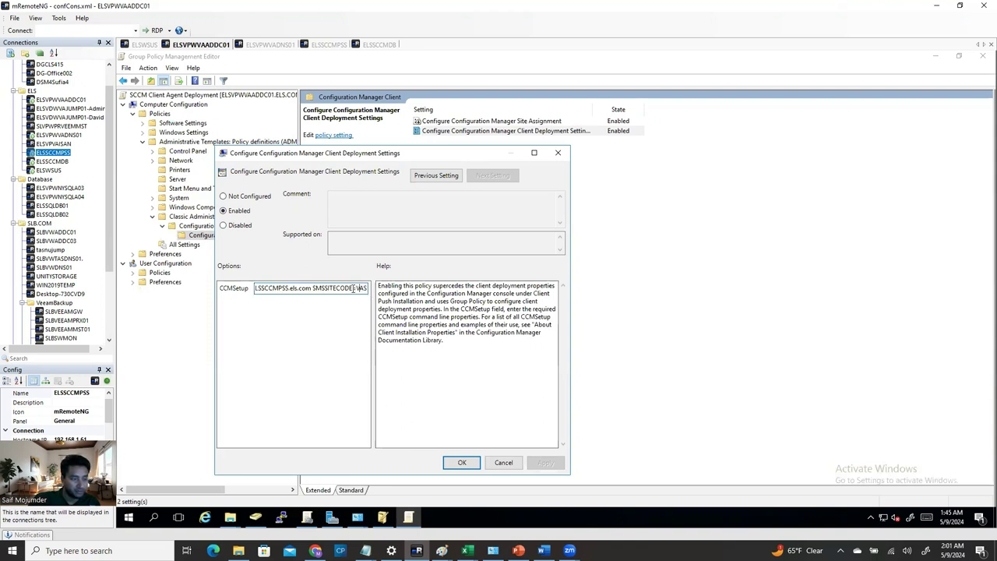
{"action": "key", "text": "End"}
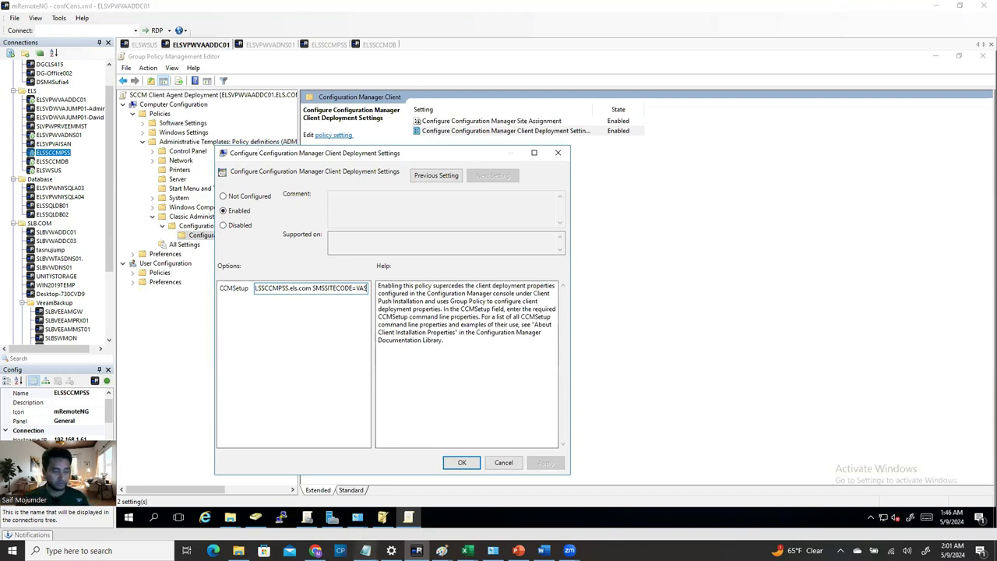
{"action": "mouse_move", "coordinate": [366, 550]}
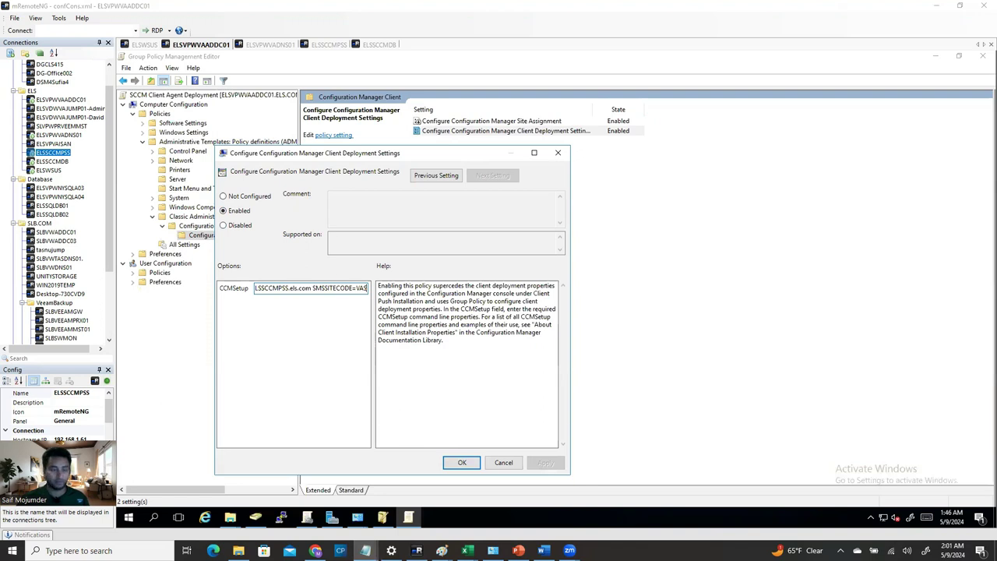
- Switch to Notepad, examine the management point and site code in the first CCMSETUP.exe command, and minimize the note
{"action": "key", "text": "alt+Tab"}
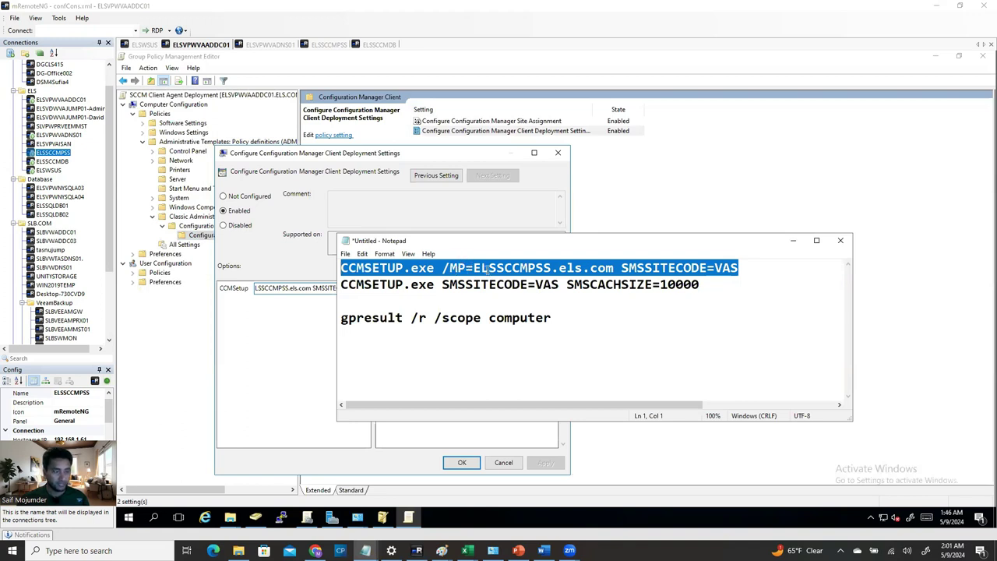
{"action": "left_click_drag", "start_coordinate": [473, 267], "coordinate": [545, 267]}
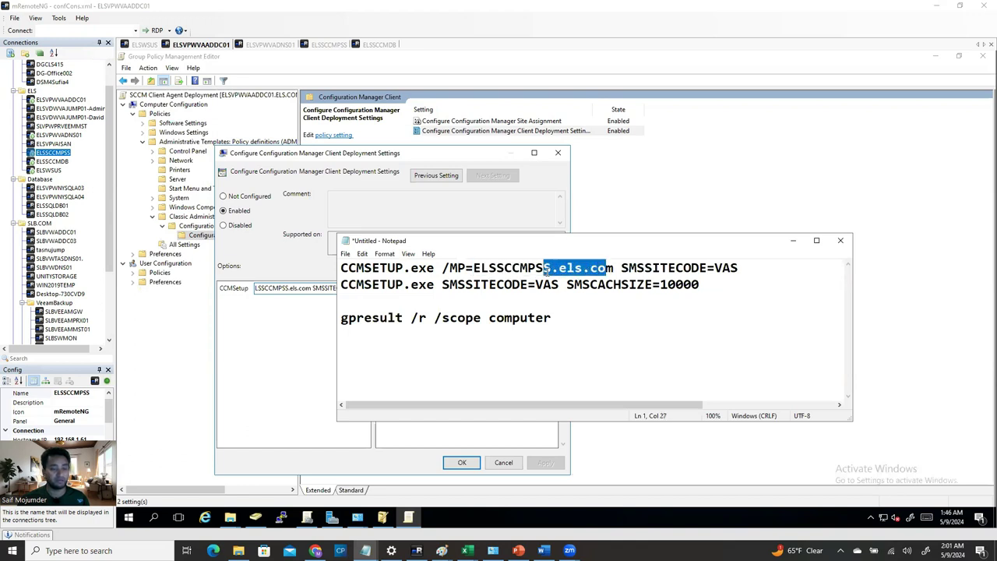
{"action": "left_click", "coordinate": [652, 268]}
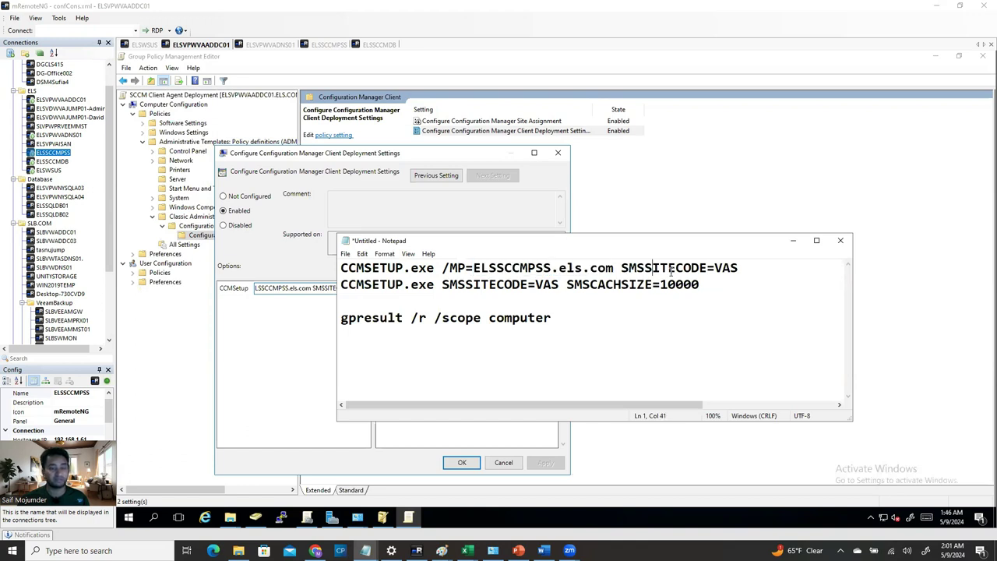
{"action": "left_click_drag", "start_coordinate": [714, 269], "coordinate": [739, 270]}
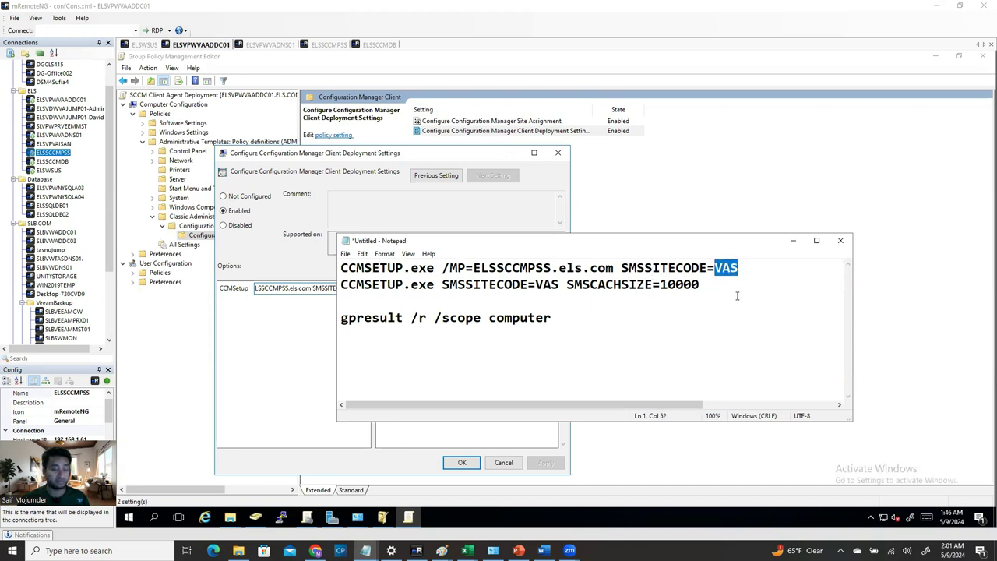
{"action": "left_click_drag", "start_coordinate": [751, 265], "coordinate": [329, 274]}
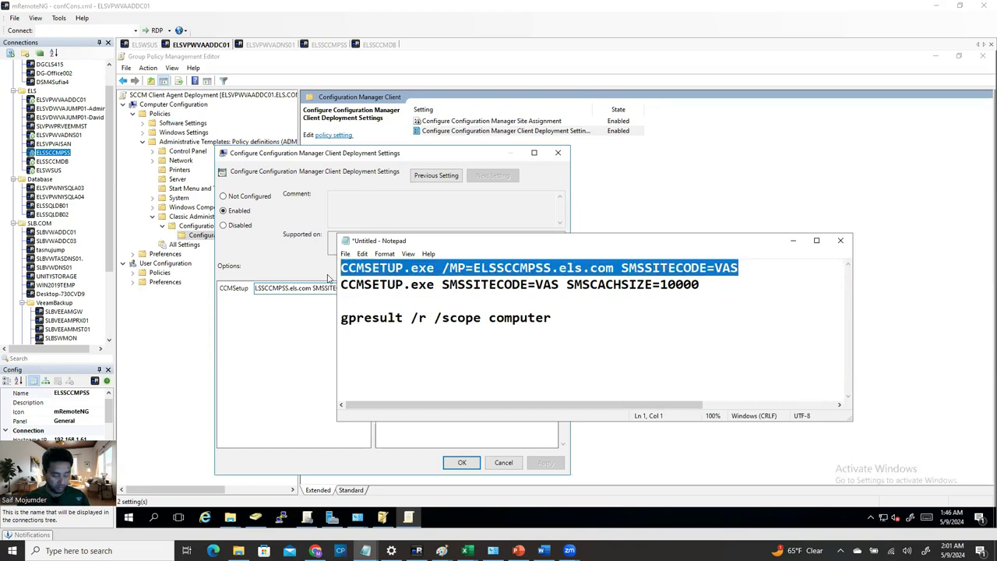
{"action": "left_click", "coordinate": [792, 240]}
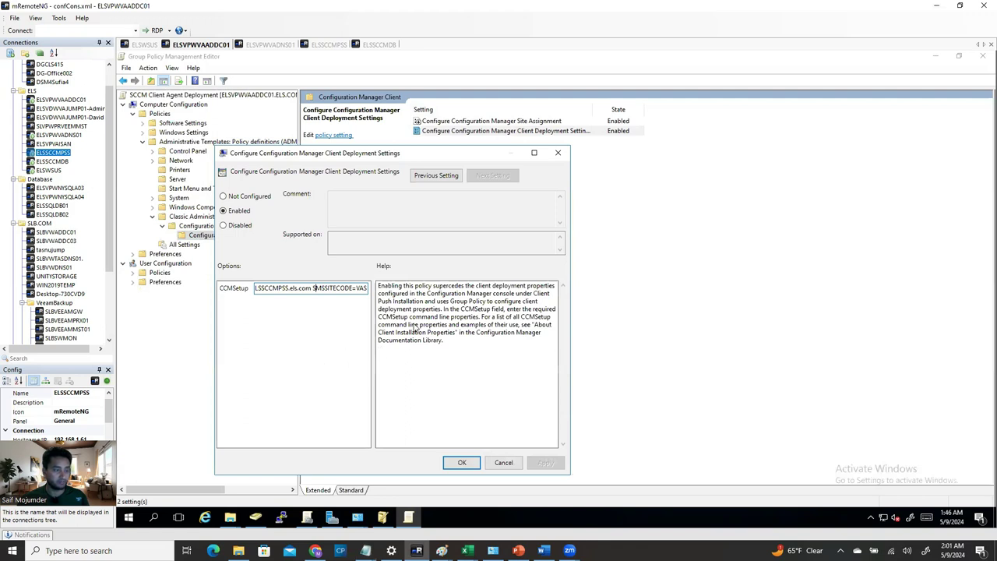
- Go back through the CCMSetup command line to its beginning and accept the client deployment settings
{"action": "key", "text": "Left"}
{"action": "key", "text": "Left"}
{"action": "key", "text": "Left"}
{"action": "key", "text": "Left"}
{"action": "key", "text": "Left"}
{"action": "key", "text": "Left"}
{"action": "key", "text": "Left"}
{"action": "key", "text": "Left"}
{"action": "key", "text": "Left"}
{"action": "key", "text": "Left"}
{"action": "key", "text": "Left"}
{"action": "key", "text": "Left"}
{"action": "key", "text": "Left"}
{"action": "key", "text": "Left"}
{"action": "key", "text": "Left"}
{"action": "key", "text": "Left"}
{"action": "key", "text": "Left"}
{"action": "key", "text": "Left"}
{"action": "key", "text": "Left"}
{"action": "key", "text": "Left"}
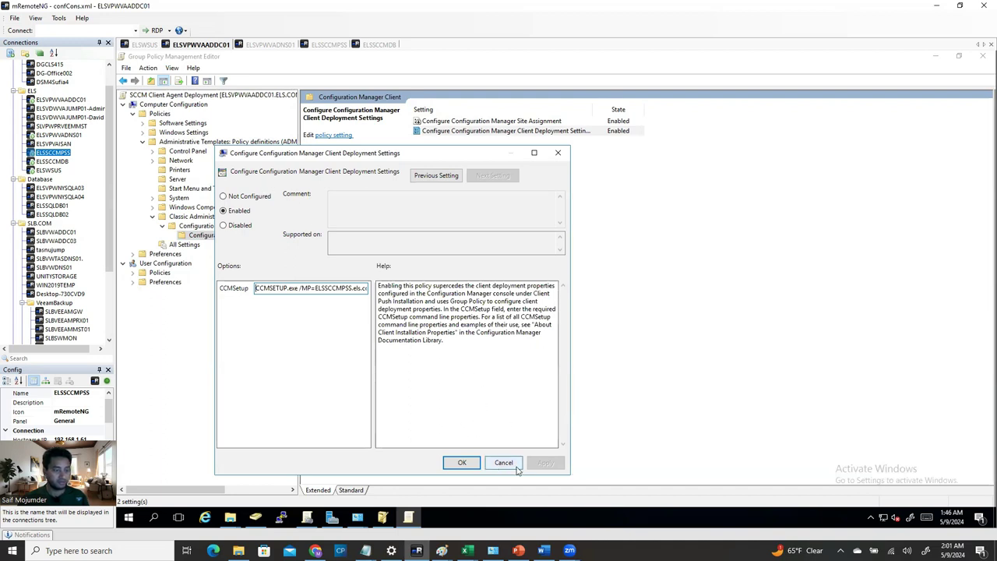
{"action": "left_click", "coordinate": [460, 463]}
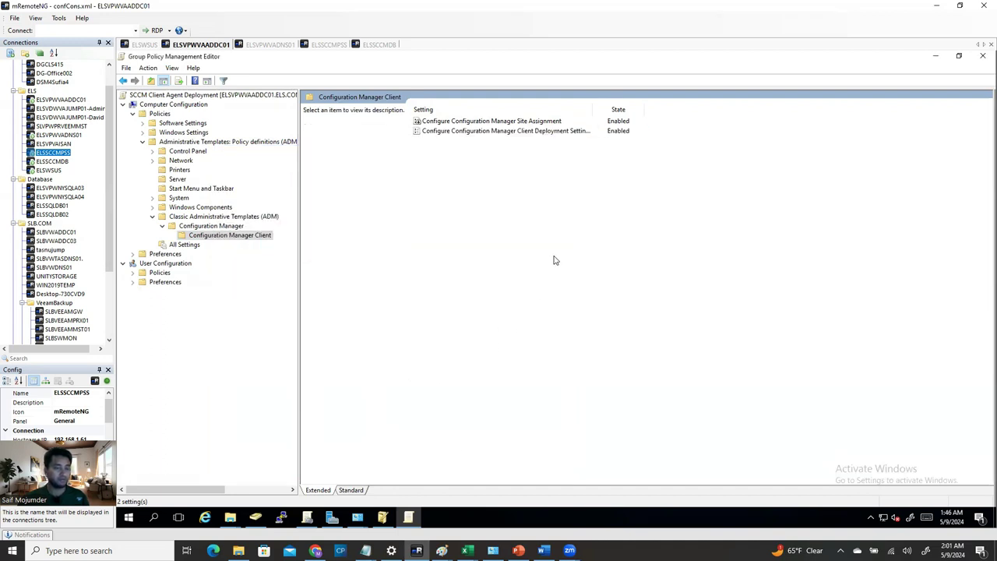
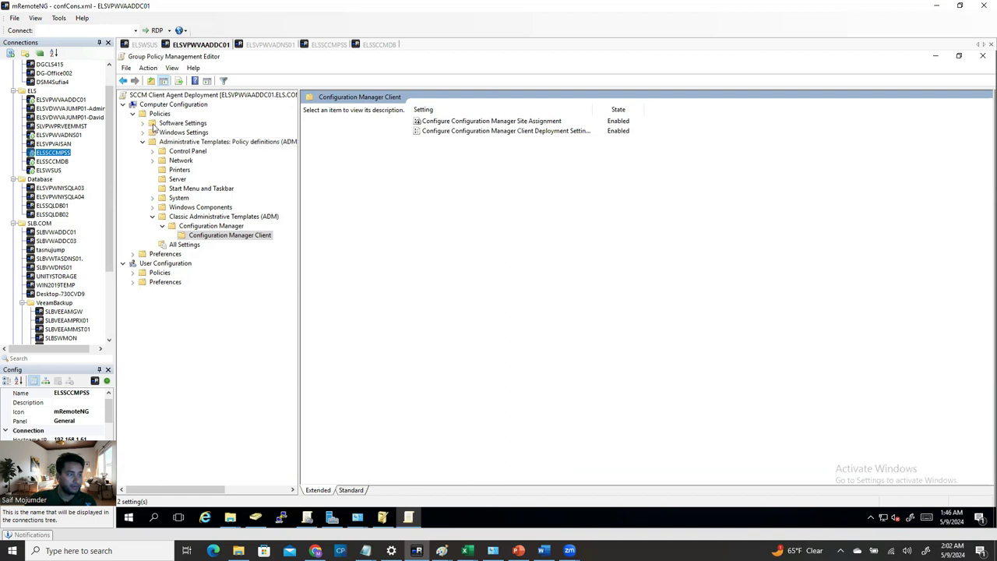
- Examine the ConfigMgr client setup package listed in Software installation under the computer policy's Software Settings
{"action": "left_click", "coordinate": [144, 123]}
{"action": "left_click", "coordinate": [184, 123]}
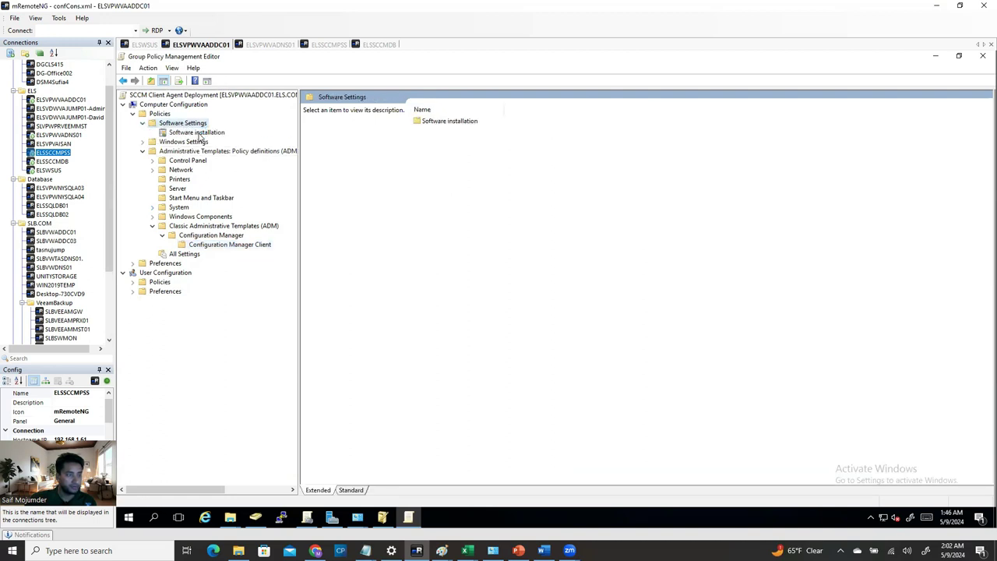
{"action": "left_click", "coordinate": [195, 133]}
{"action": "left_click", "coordinate": [354, 110]}
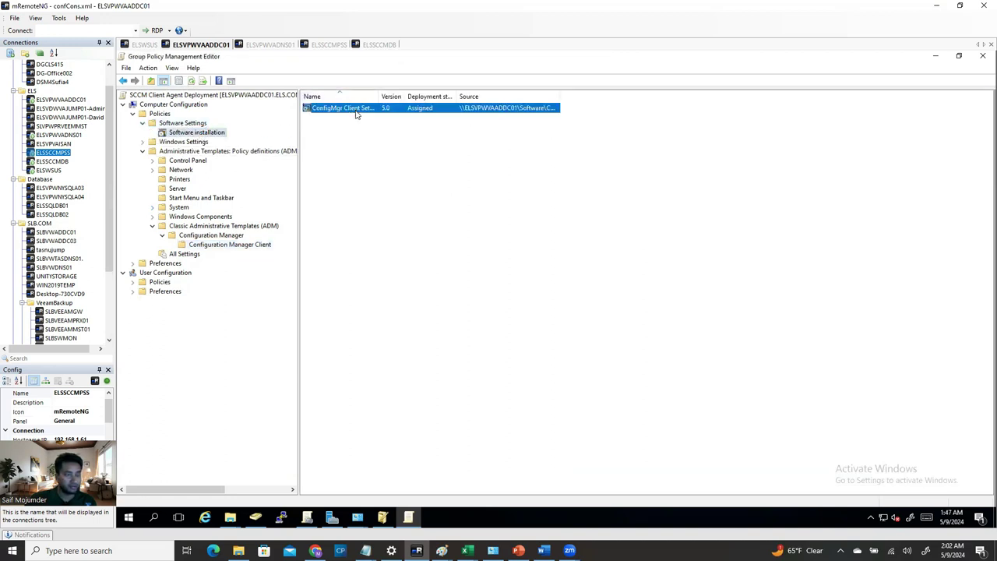
{"action": "right_click", "coordinate": [355, 110]}
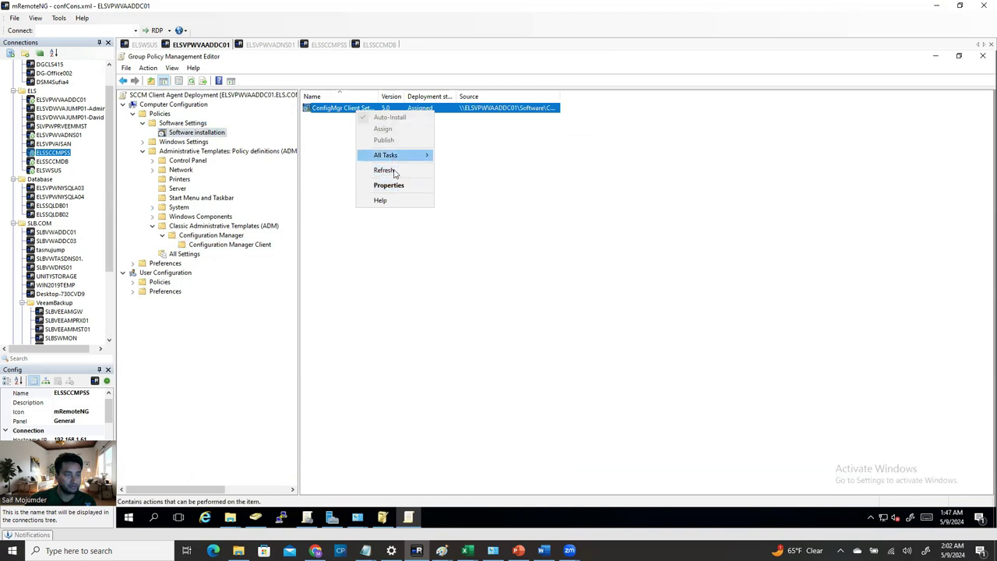
{"action": "left_click", "coordinate": [334, 204]}
{"action": "left_click", "coordinate": [191, 124]}
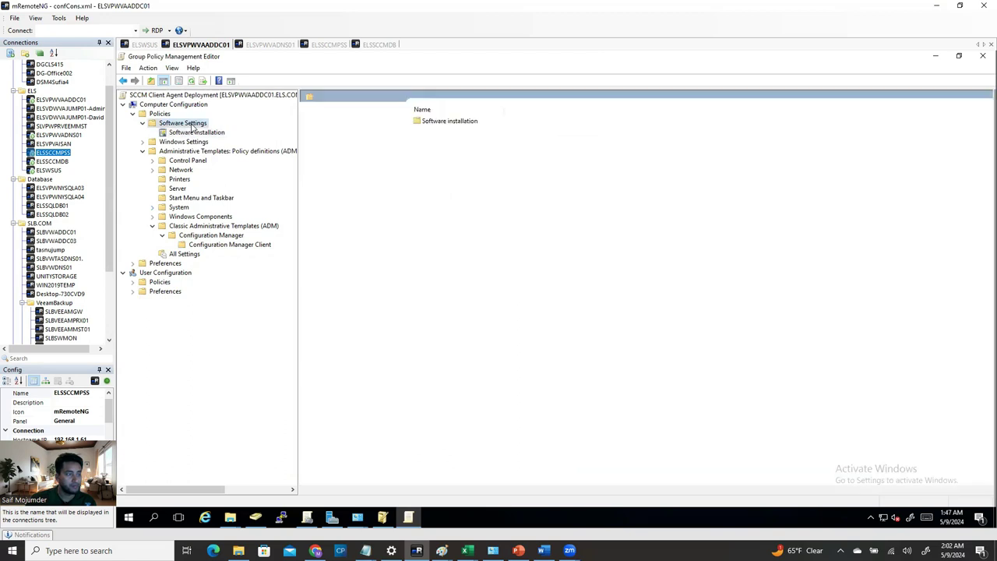
{"action": "left_click", "coordinate": [197, 134]}
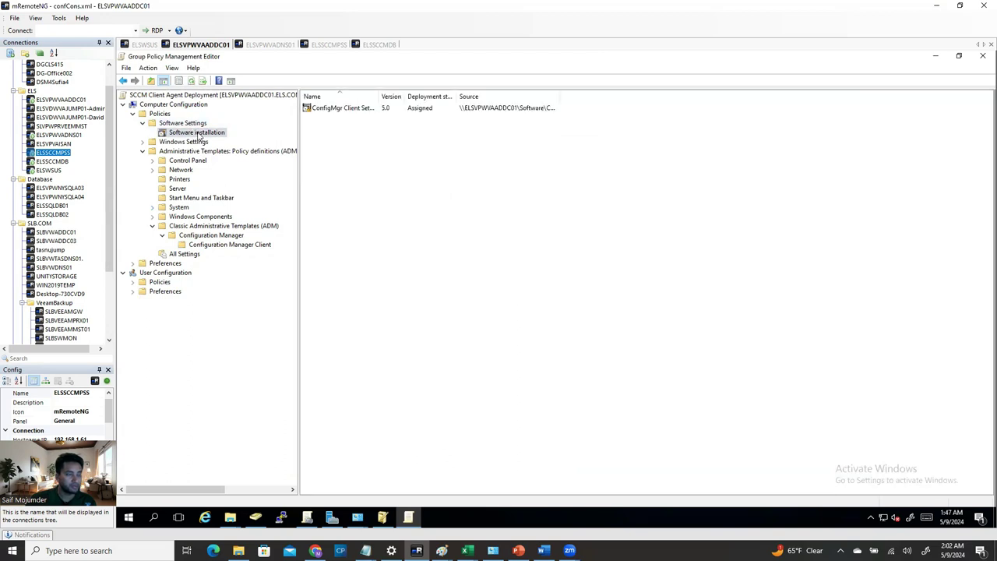
{"action": "left_click", "coordinate": [190, 124]}
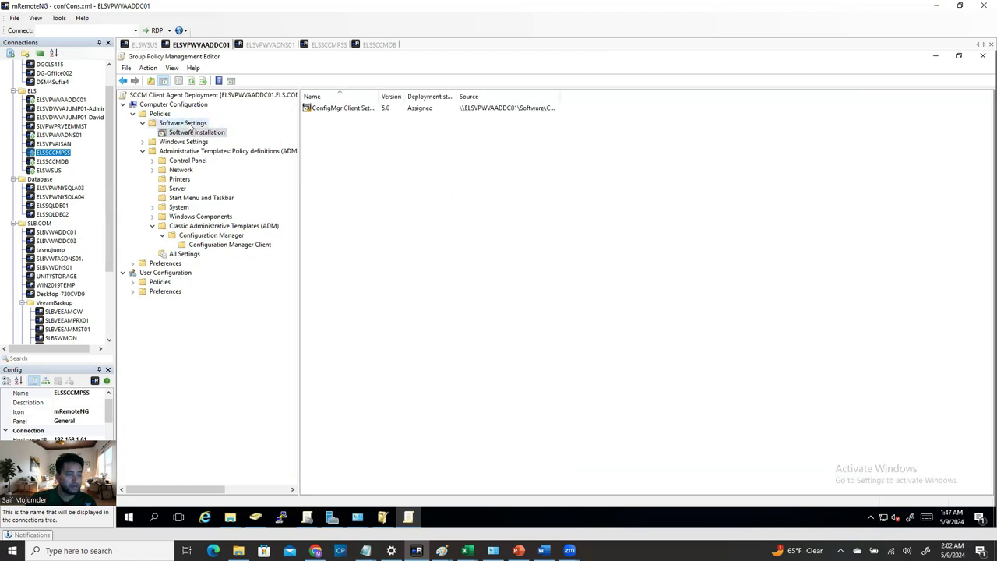
- Remove the existing ConfigMgr Client Setup package from Software installation, choosing to immediately uninstall it from users and computers
{"action": "left_click", "coordinate": [199, 132]}
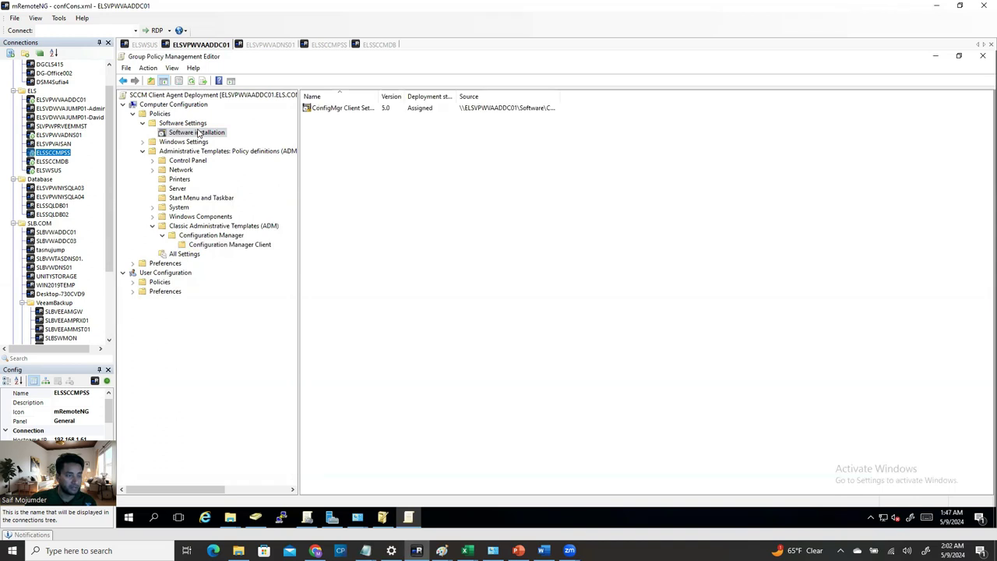
{"action": "right_click", "coordinate": [425, 109]}
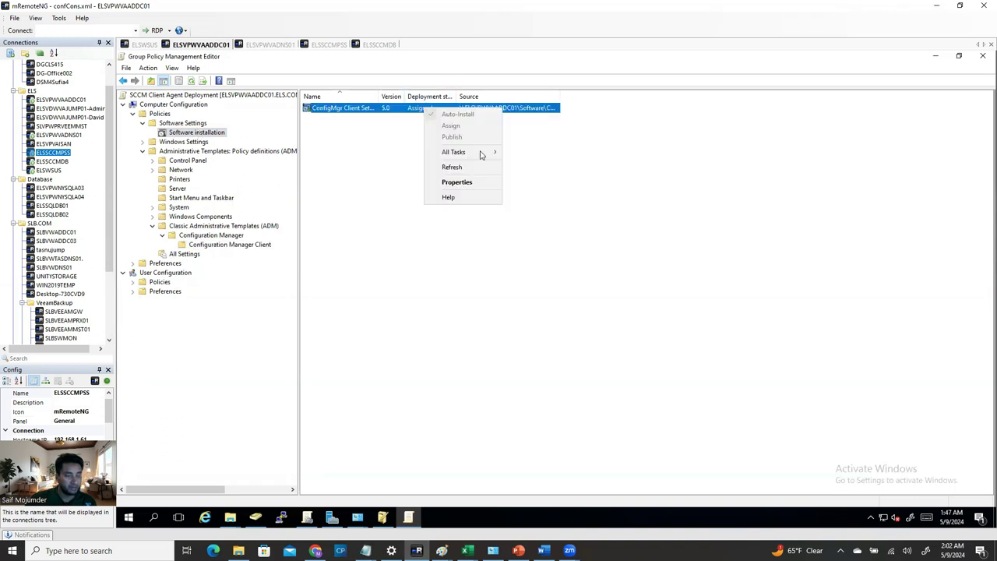
{"action": "mouse_move", "coordinate": [484, 156]}
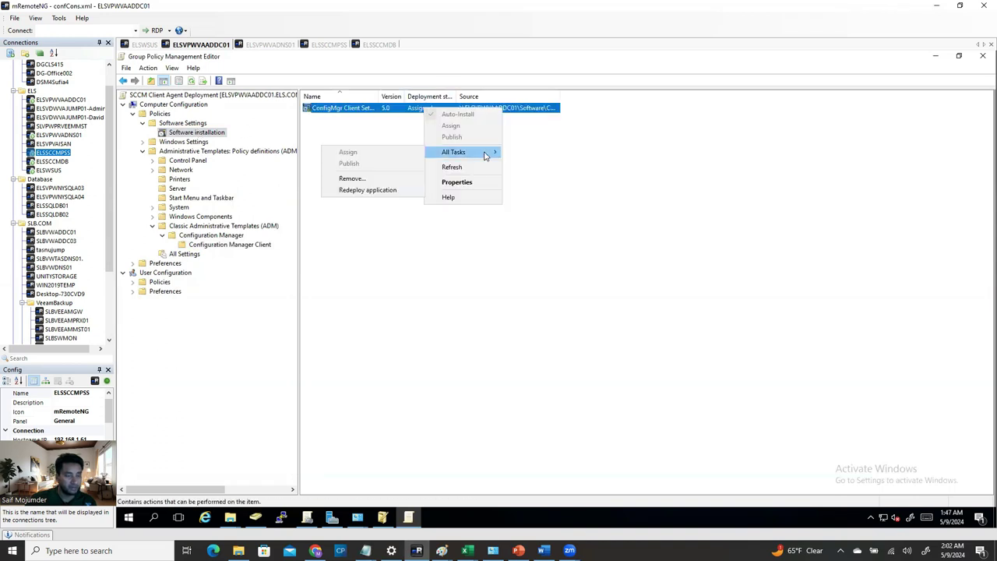
{"action": "left_click", "coordinate": [371, 179]}
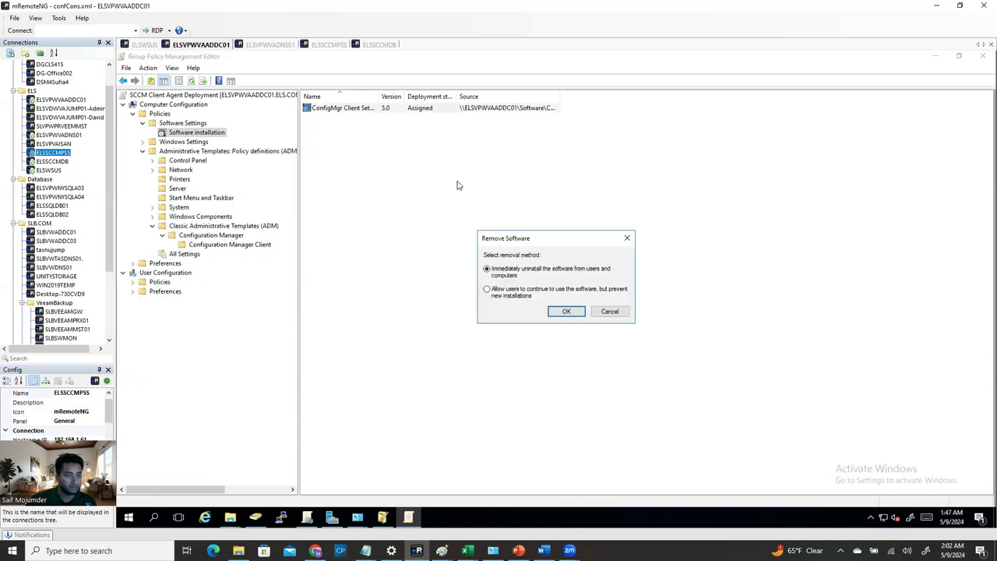
{"action": "left_click", "coordinate": [568, 311]}
{"action": "left_click", "coordinate": [567, 311]}
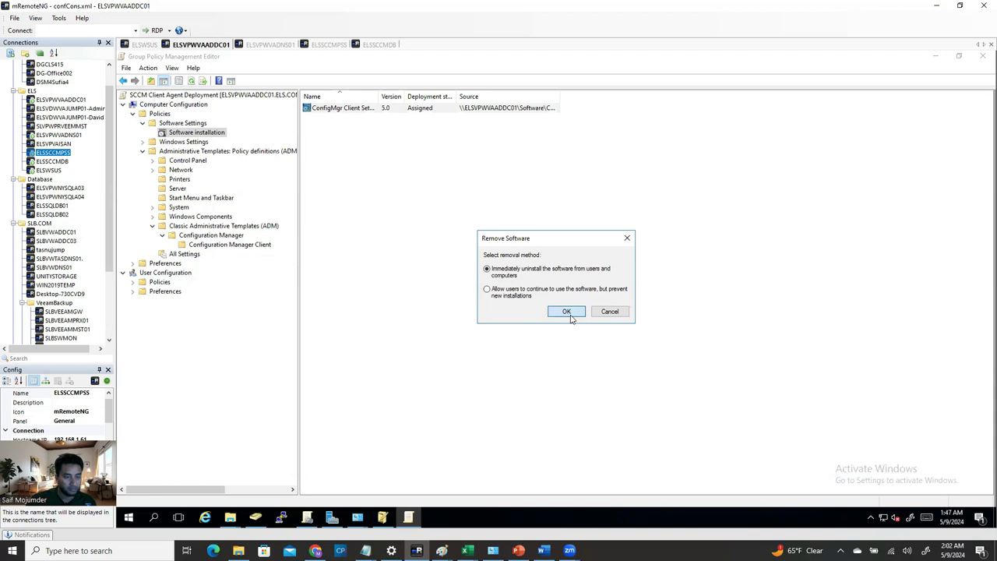
- Start a new package under Software installation, and open the Software folder on Data (E:) in File Explorer
{"action": "right_click", "coordinate": [204, 136]}
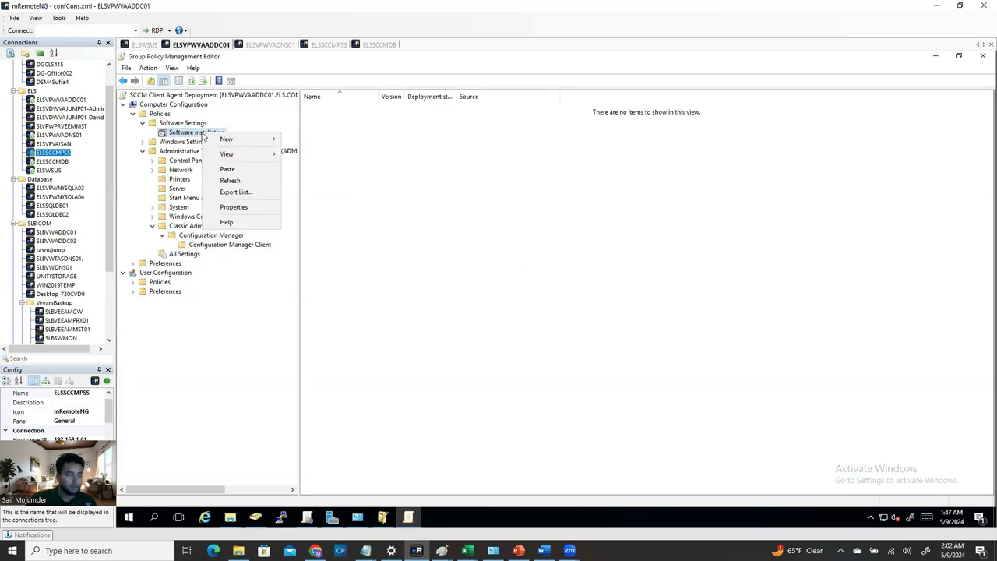
{"action": "mouse_move", "coordinate": [250, 145]}
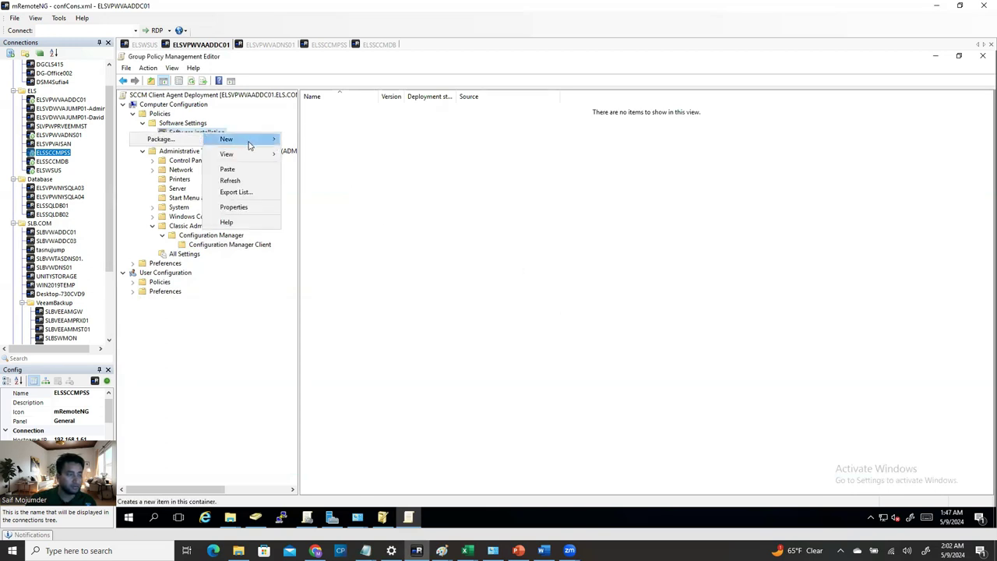
{"action": "left_click", "coordinate": [179, 139]}
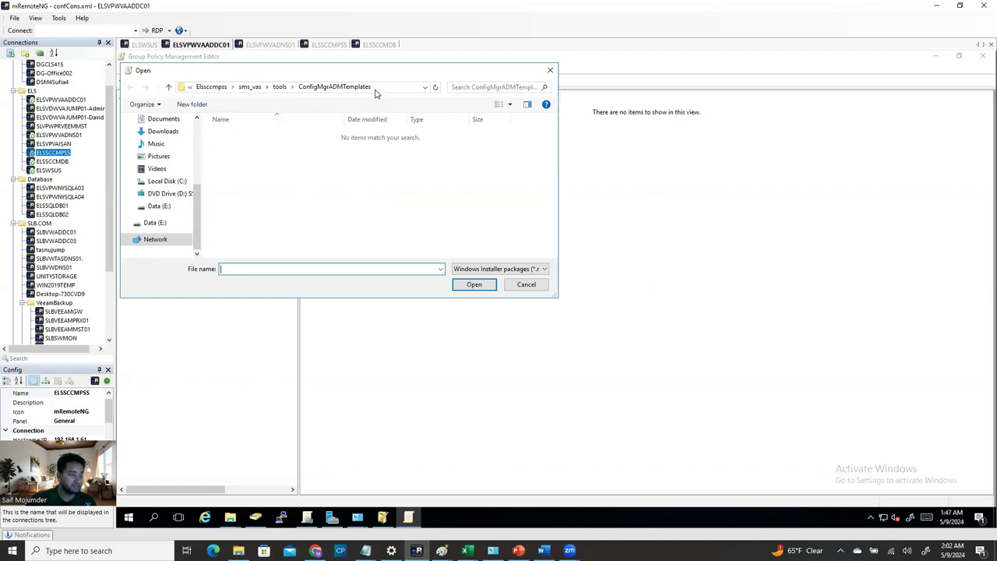
{"action": "left_click", "coordinate": [230, 517]}
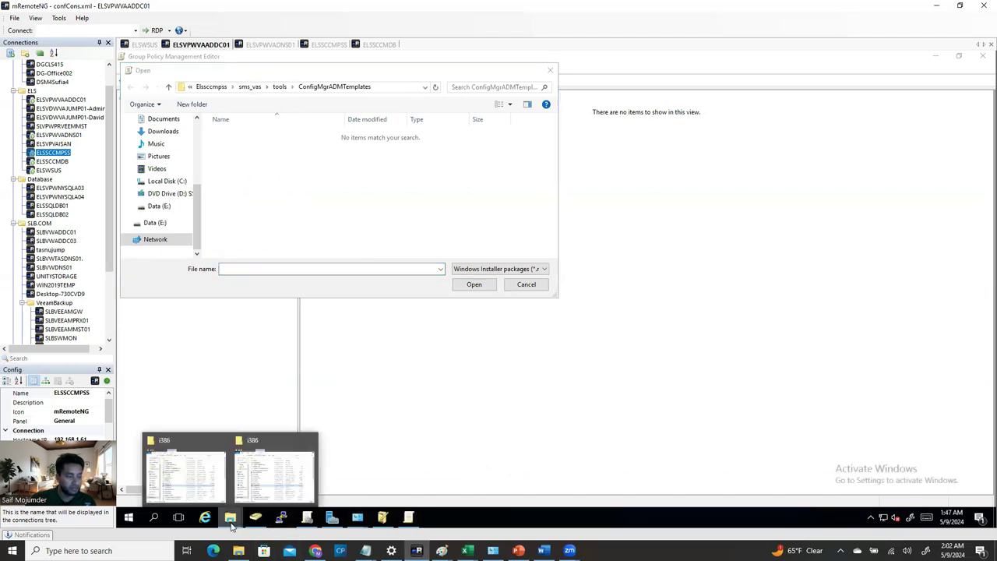
{"action": "left_click", "coordinate": [225, 465]}
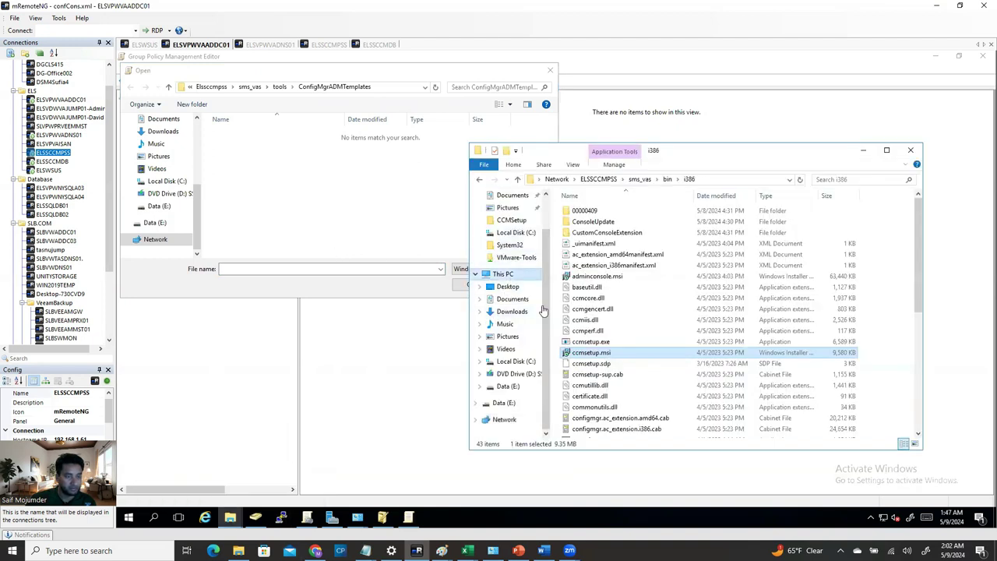
{"action": "left_click", "coordinate": [502, 274]}
{"action": "double_click", "coordinate": [608, 348]}
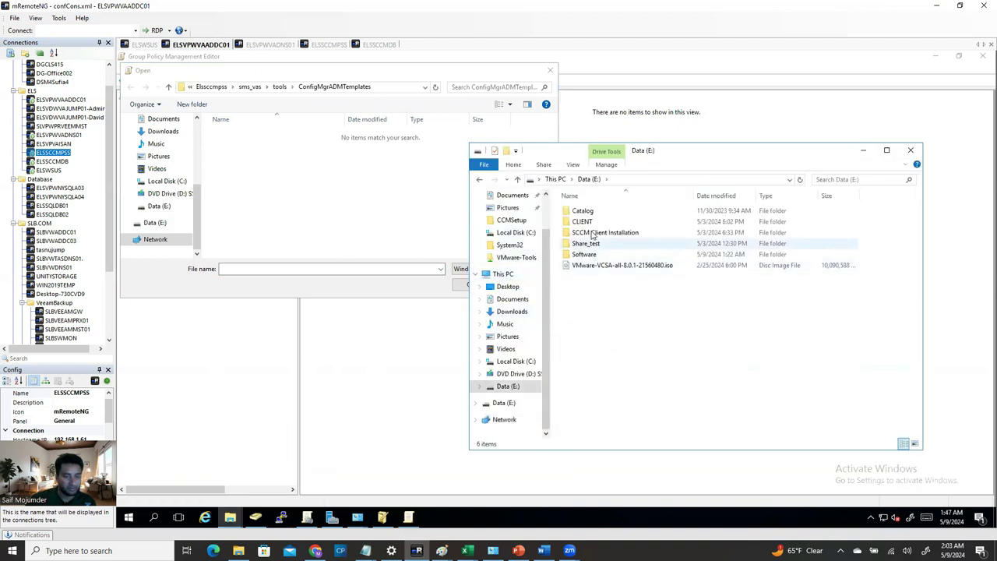
{"action": "left_click", "coordinate": [590, 255]}
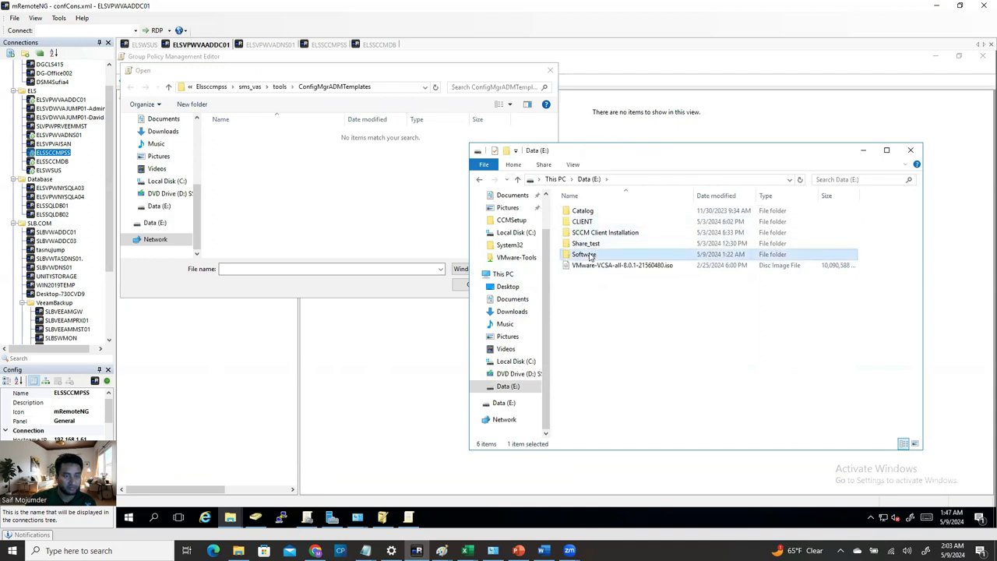
{"action": "right_click", "coordinate": [589, 255]}
{"action": "left_click", "coordinate": [616, 258]}
{"action": "double_click", "coordinate": [615, 258]}
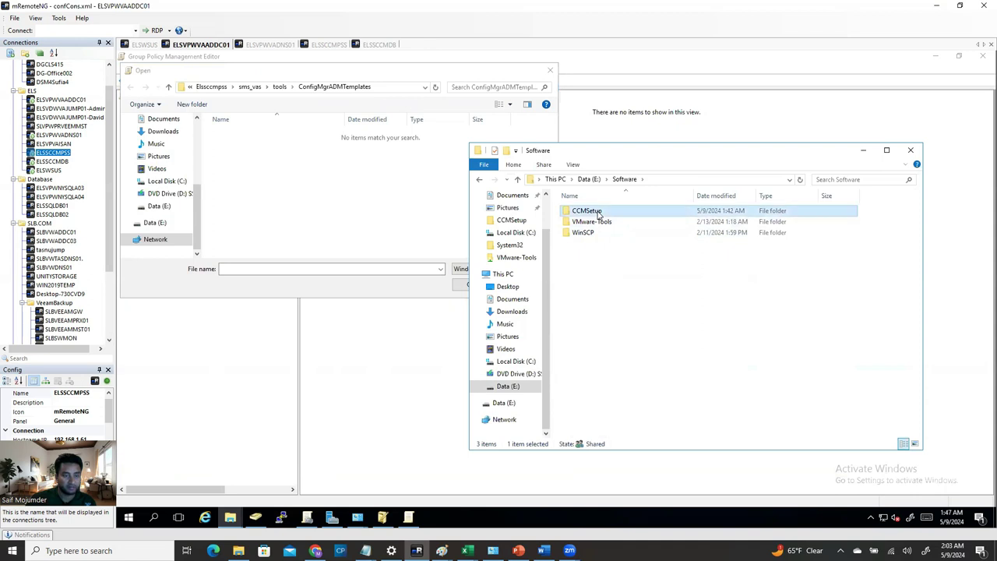
- Copy the CCMSetup folder's network path from its sharing properties and close File Explorer
{"action": "right_click", "coordinate": [597, 213]}
{"action": "left_click", "coordinate": [485, 398]}
{"action": "left_click", "coordinate": [641, 237]}
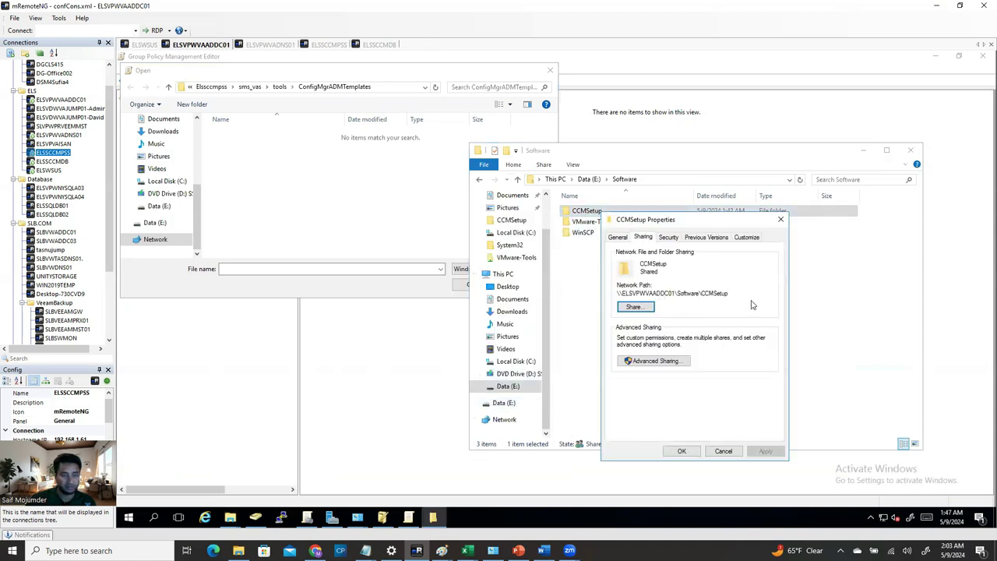
{"action": "left_click_drag", "start_coordinate": [728, 293], "coordinate": [616, 294]}
{"action": "key", "text": "ctrl+c"}
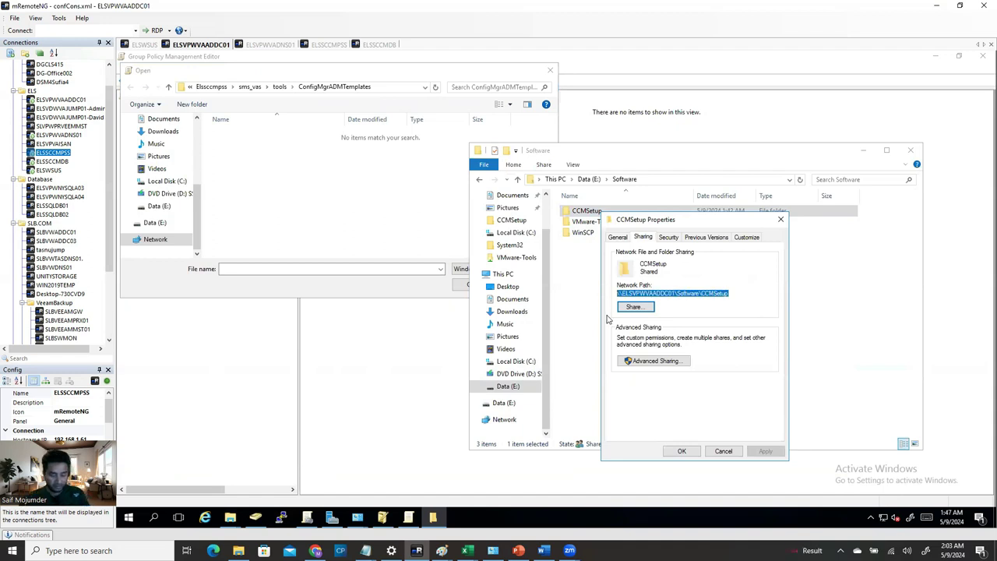
{"action": "left_click", "coordinate": [780, 218]}
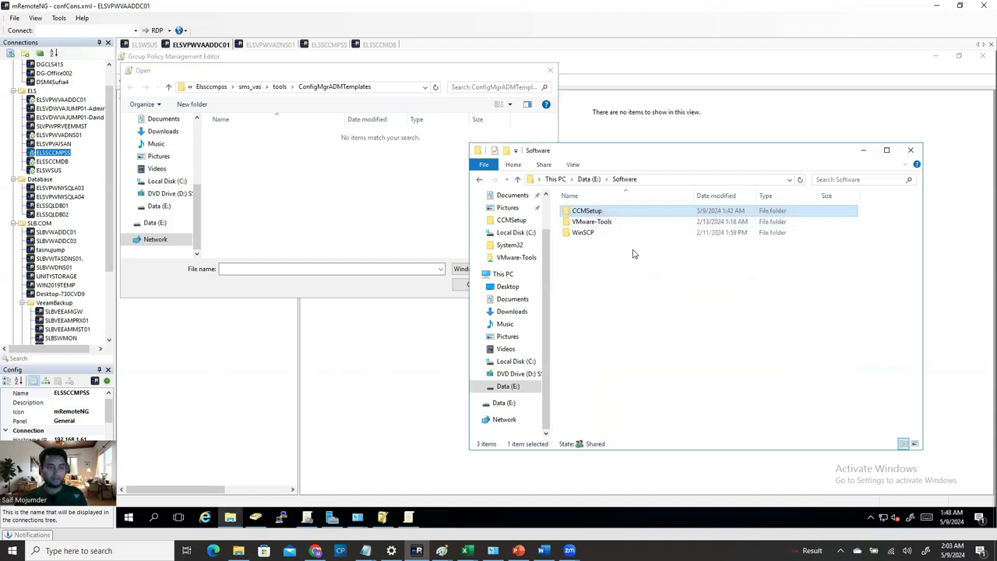
{"action": "left_click", "coordinate": [909, 150]}
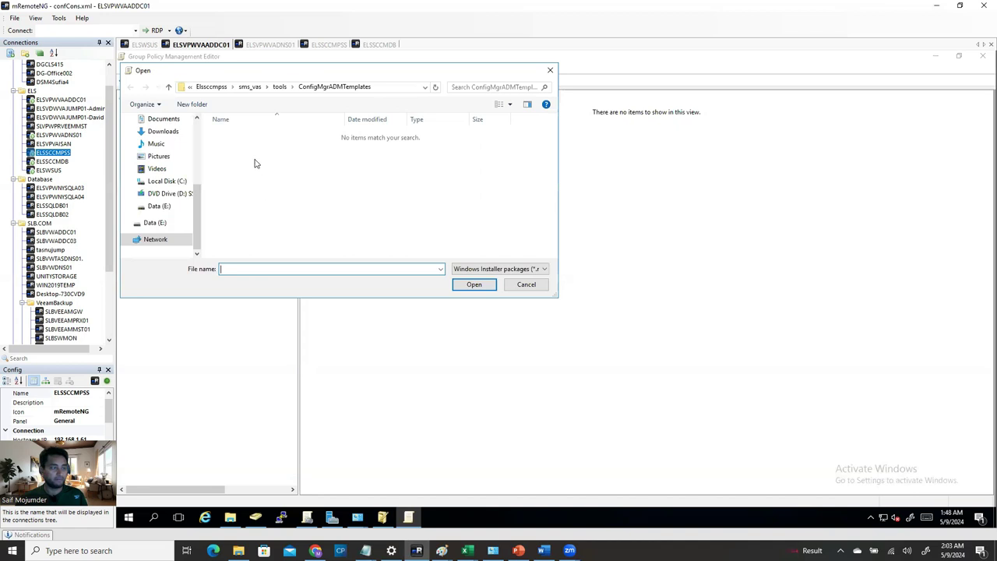
- Add ccmsetup.msi from \\ELSVPWVAADDC01\Software\CCMSetup as the package, using the Assigned deployment method
{"action": "left_click", "coordinate": [395, 88]}
{"action": "key", "text": "ctrl+v"}
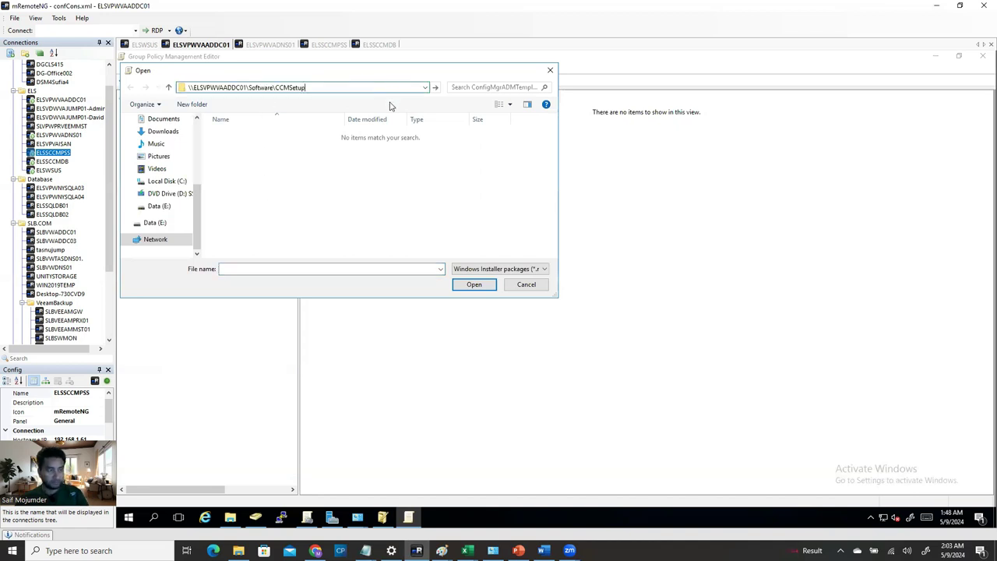
{"action": "left_click", "coordinate": [436, 89]}
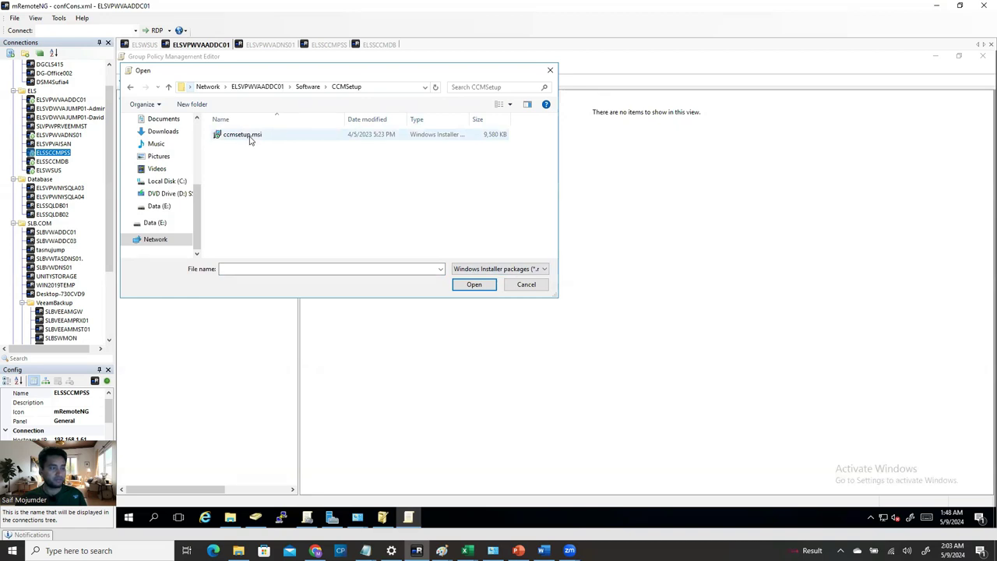
{"action": "double_click", "coordinate": [251, 136]}
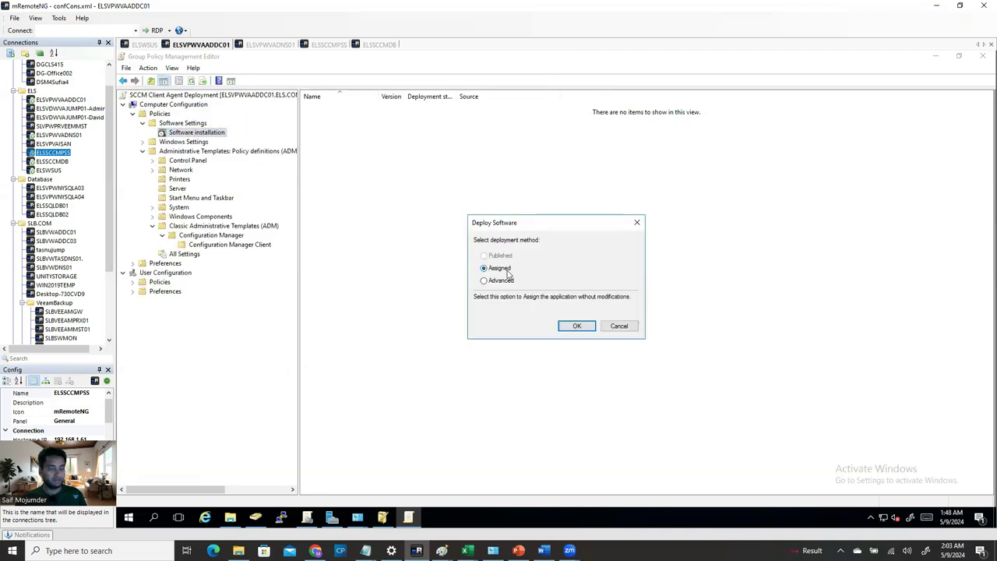
{"action": "left_click", "coordinate": [576, 326]}
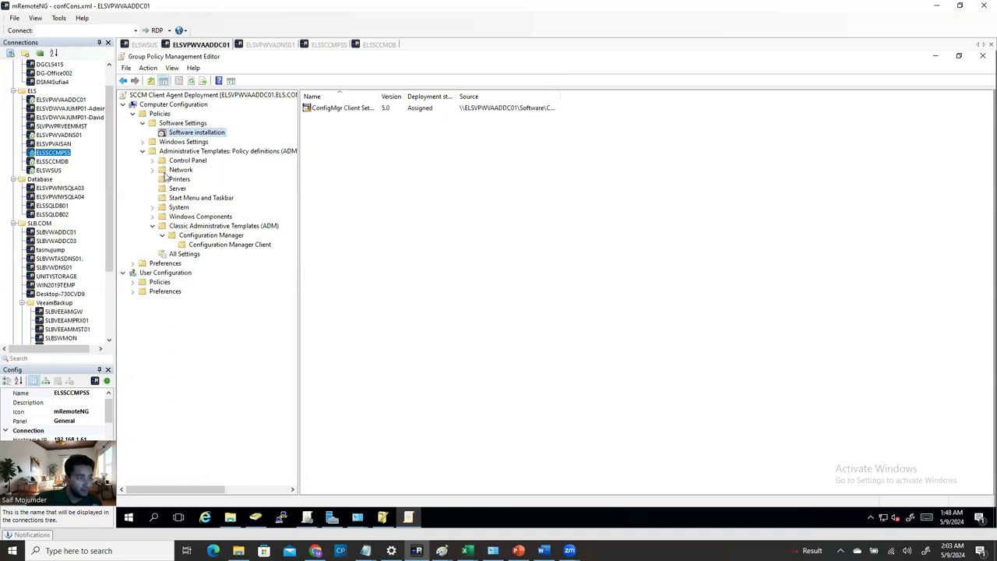
- Check the "Always wait for the network at computer startup and logon" policy under System > Logon
{"action": "left_click", "coordinate": [153, 207]}
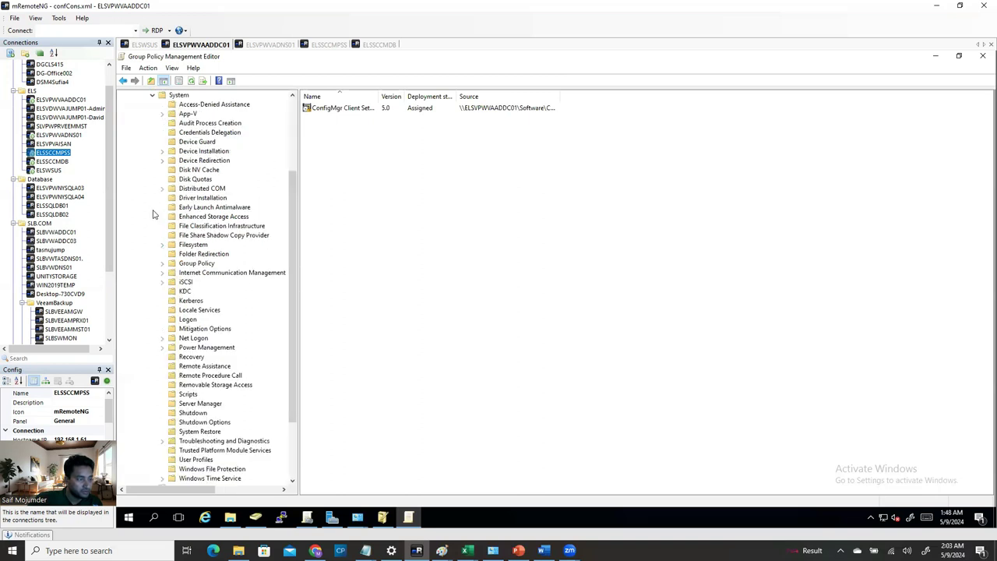
{"action": "left_click", "coordinate": [187, 320]}
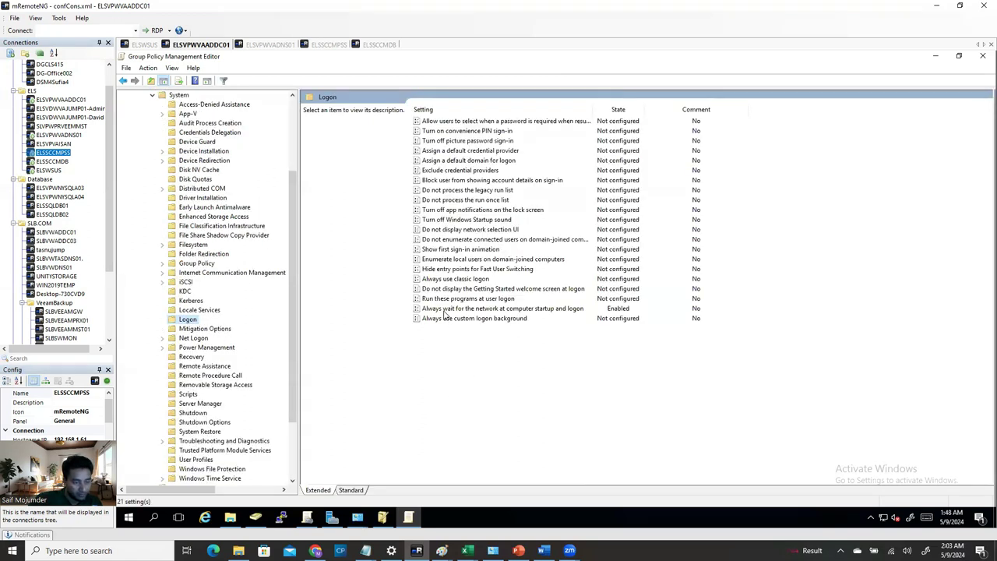
{"action": "double_click", "coordinate": [444, 310]}
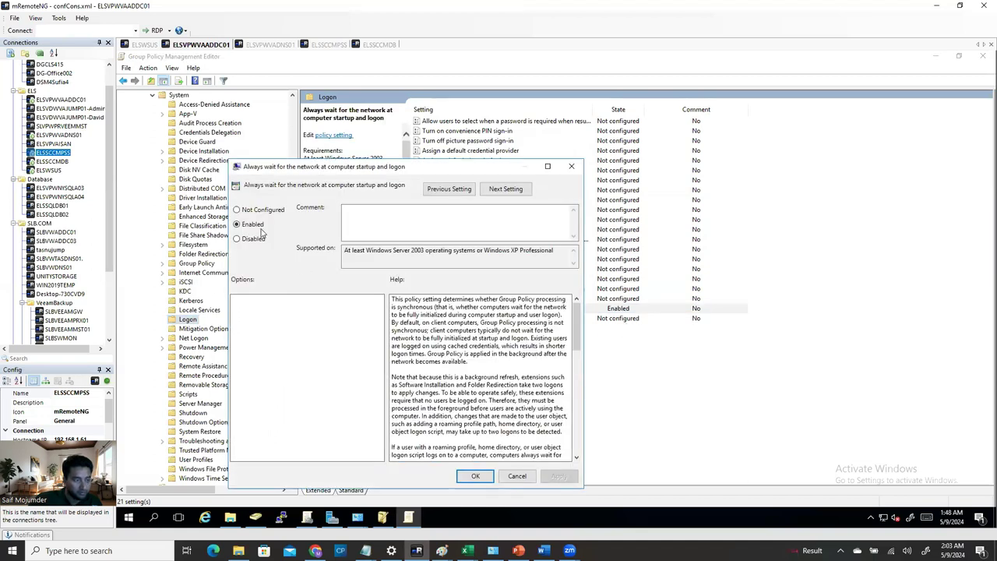
{"action": "left_click", "coordinate": [476, 477]}
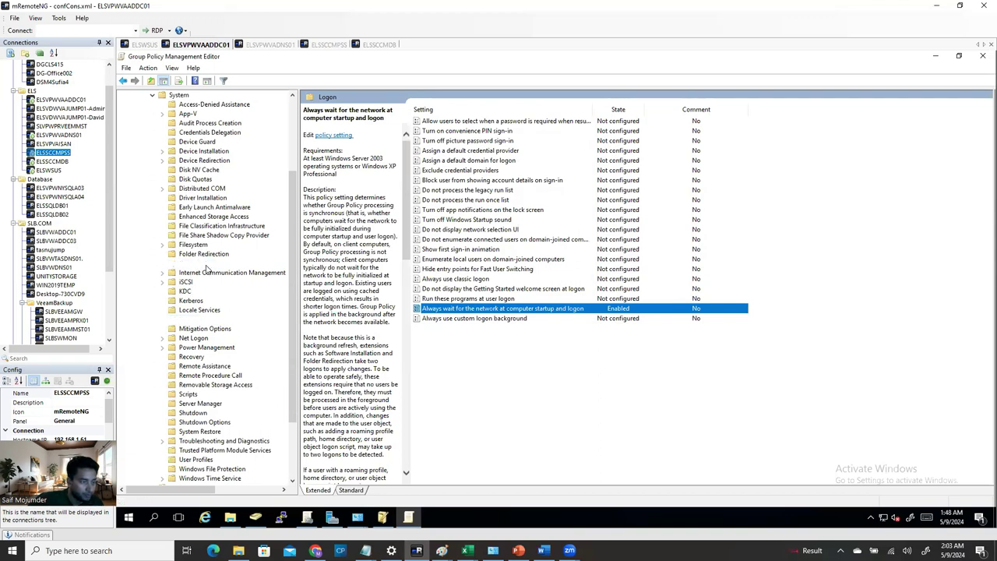
- Check the "Specify startup policy processing wait time" setting under System > Group Policy, and close the policy editor
{"action": "double_click", "coordinate": [197, 263]}
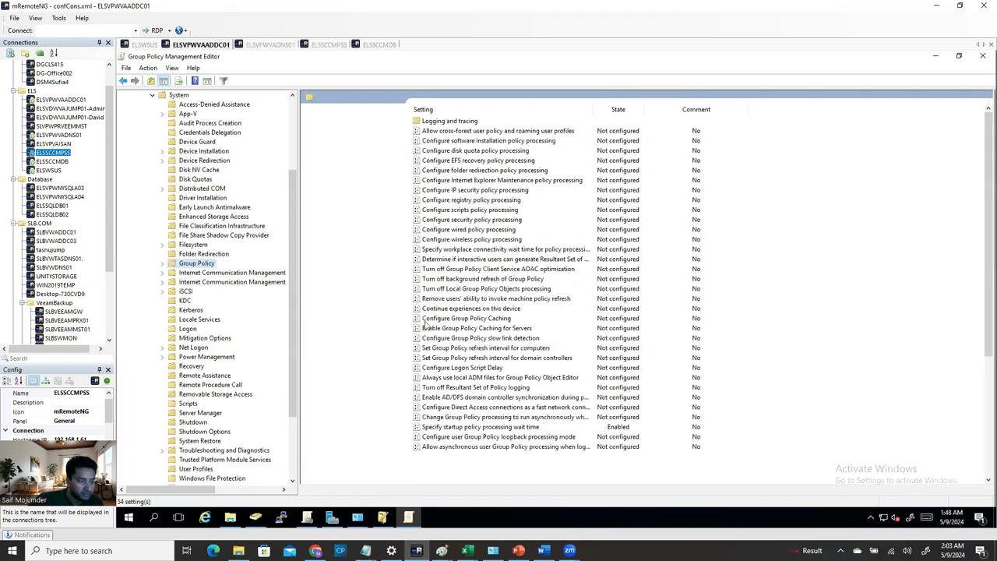
{"action": "left_click", "coordinate": [447, 427]}
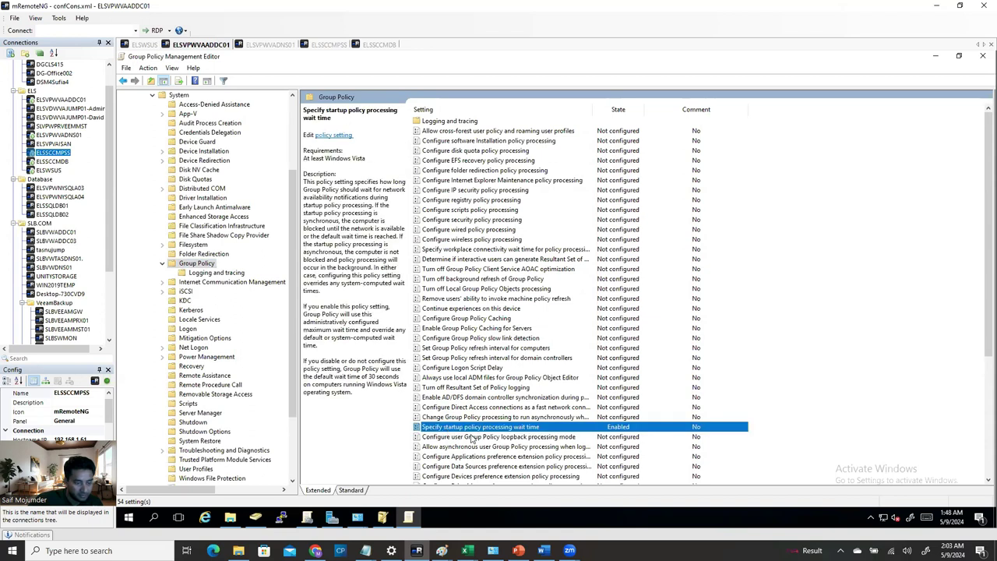
{"action": "double_click", "coordinate": [527, 428]}
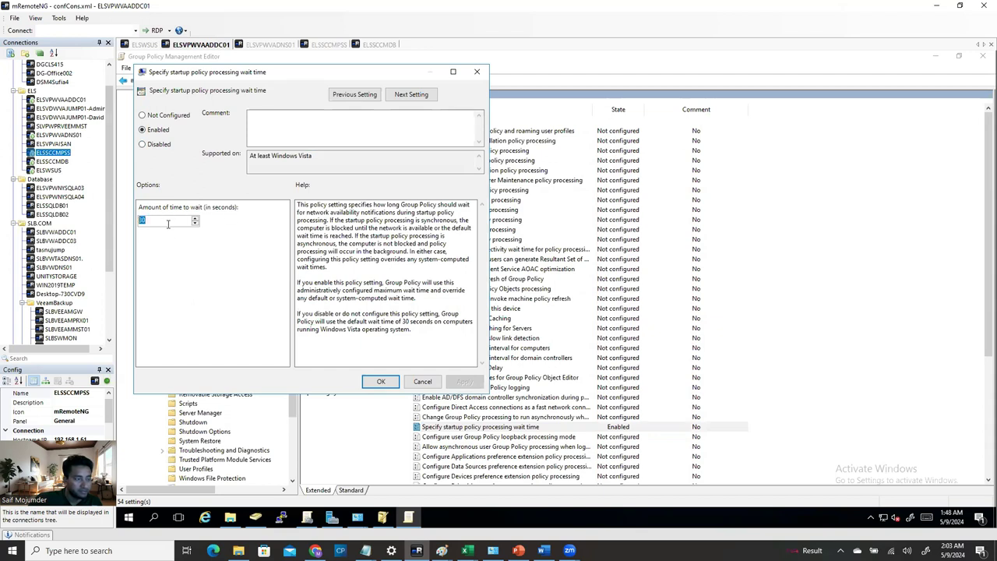
{"action": "left_click", "coordinate": [381, 383]}
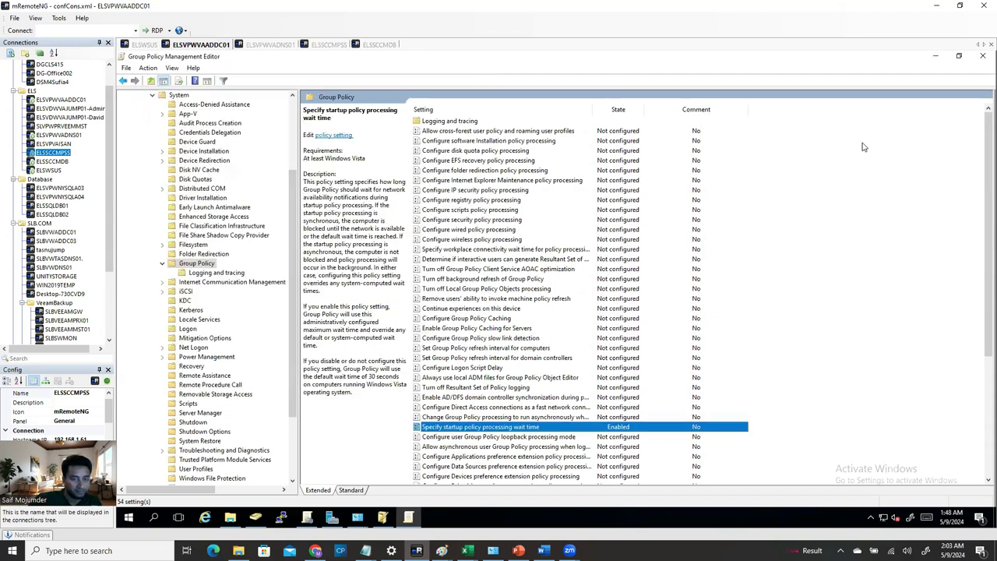
{"action": "left_click", "coordinate": [983, 59]}
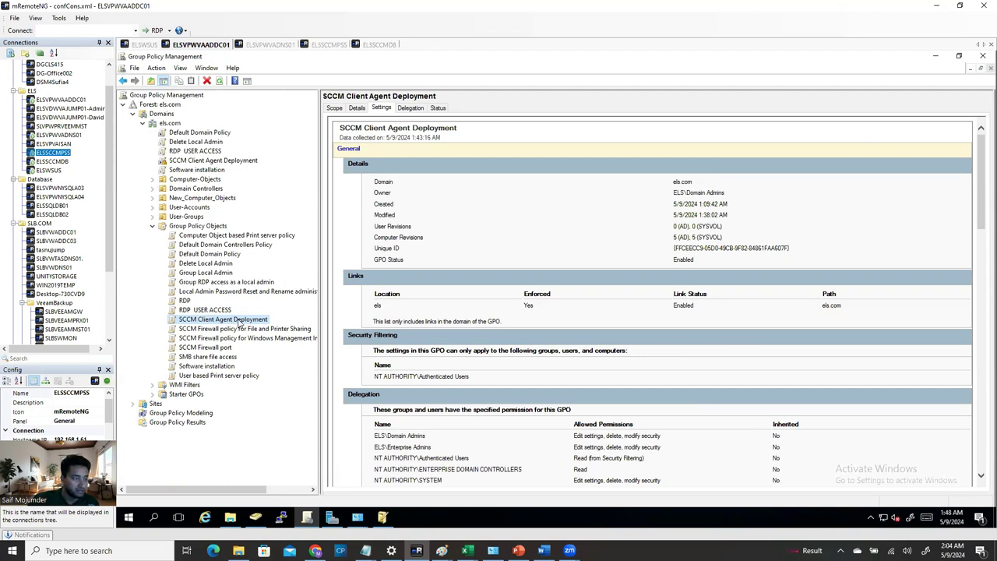
{"action": "left_click", "coordinate": [169, 124]}
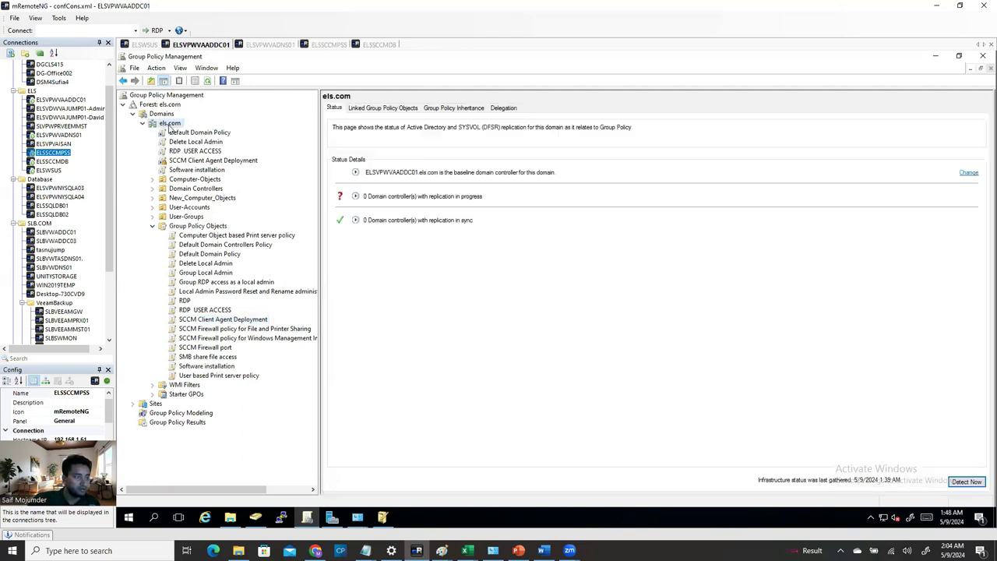
{"action": "right_click", "coordinate": [170, 126]}
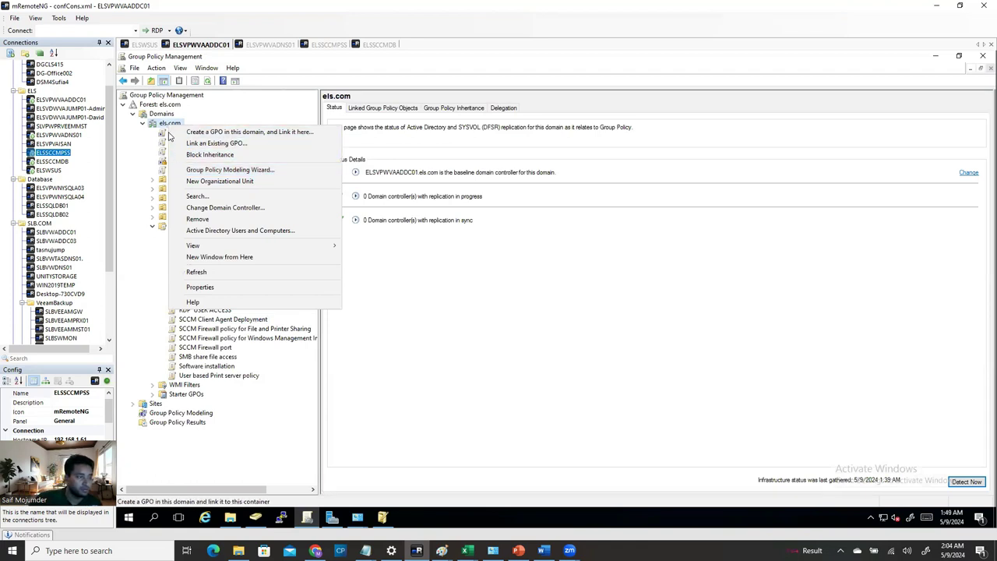
{"action": "left_click", "coordinate": [209, 144]}
{"action": "scroll", "coordinate": [500, 319], "scroll_direction": "down", "scroll_amount": 3}
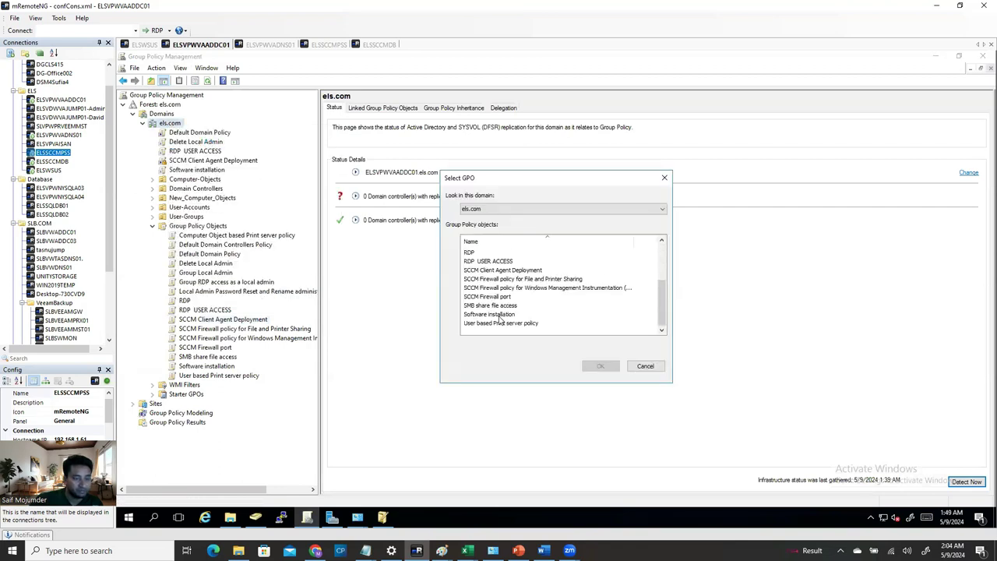
{"action": "left_click", "coordinate": [645, 365]}
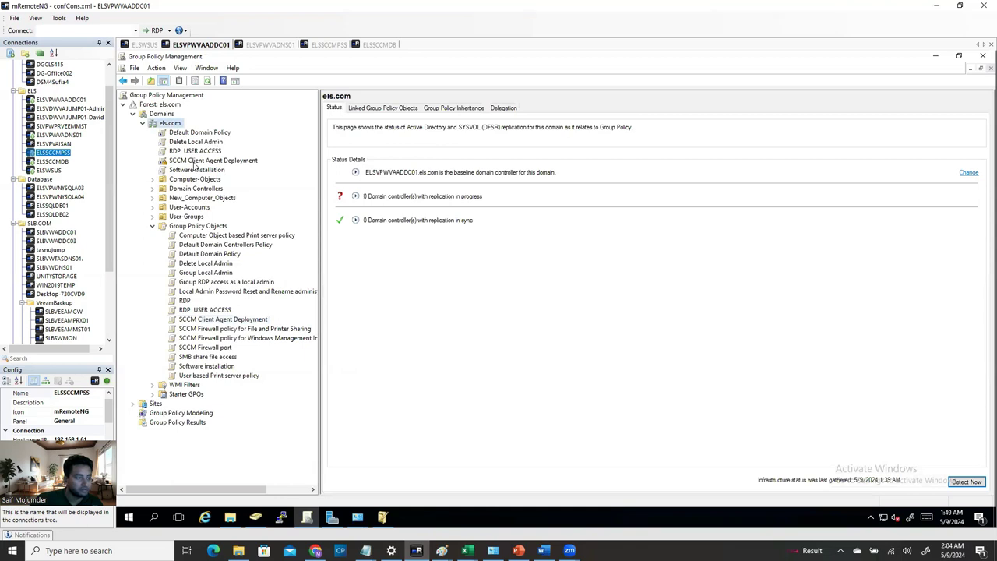
- Check that the SCCM Client Agent Deployment link is enforced and review the Group Policy Inheritance of the Computer-Objects OU
{"action": "right_click", "coordinate": [195, 161]}
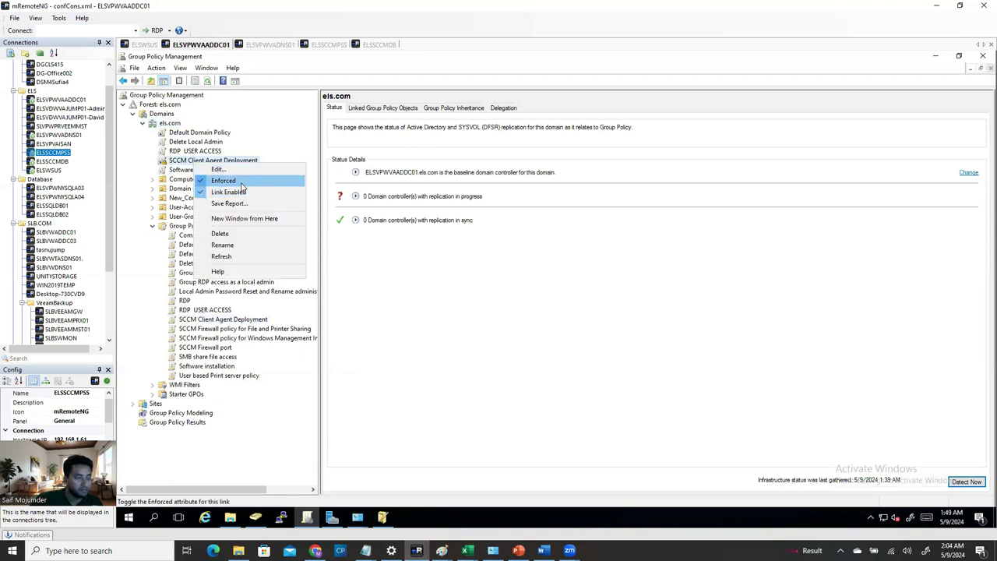
{"action": "key", "text": "Escape"}
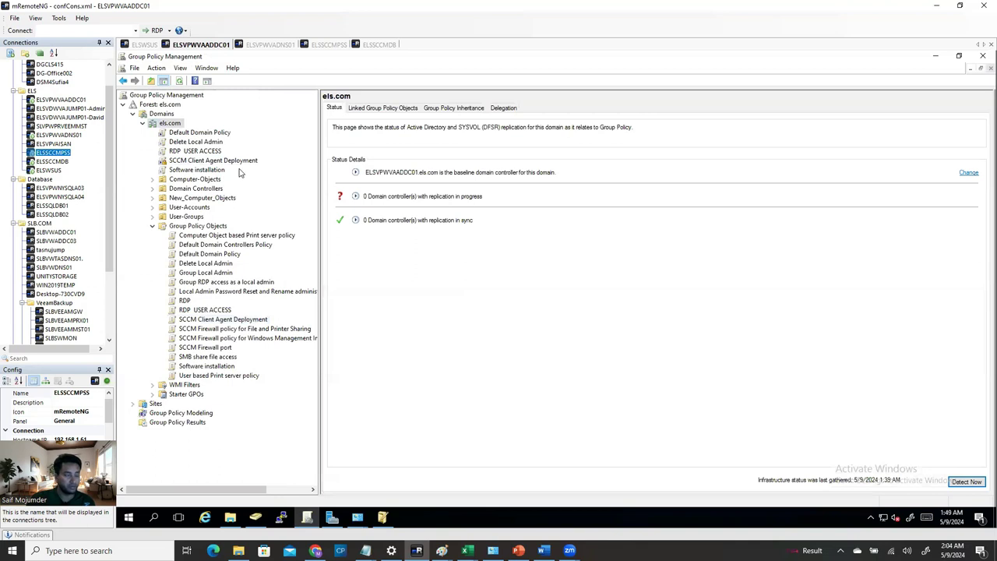
{"action": "left_click", "coordinate": [190, 180]}
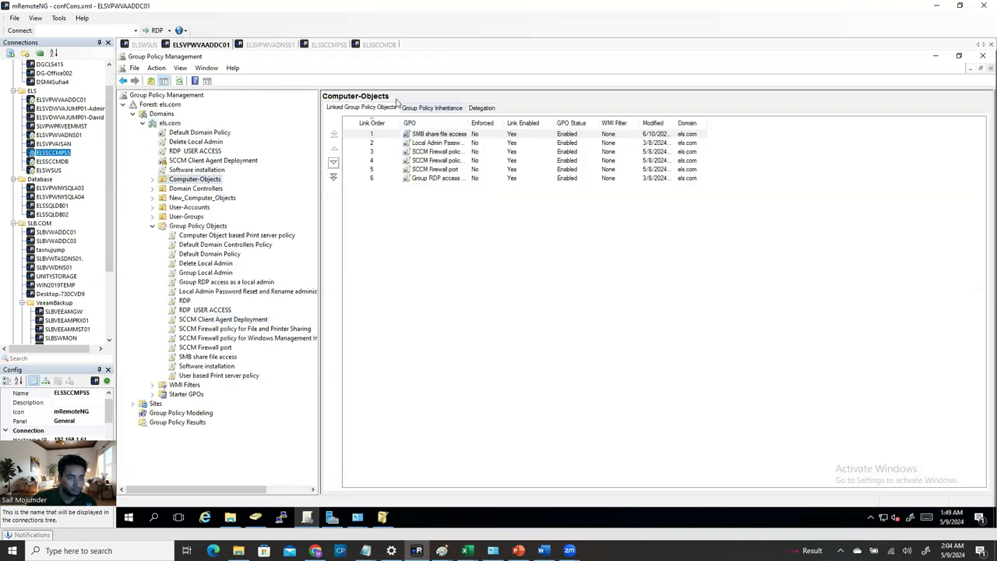
{"action": "left_click", "coordinate": [413, 108]}
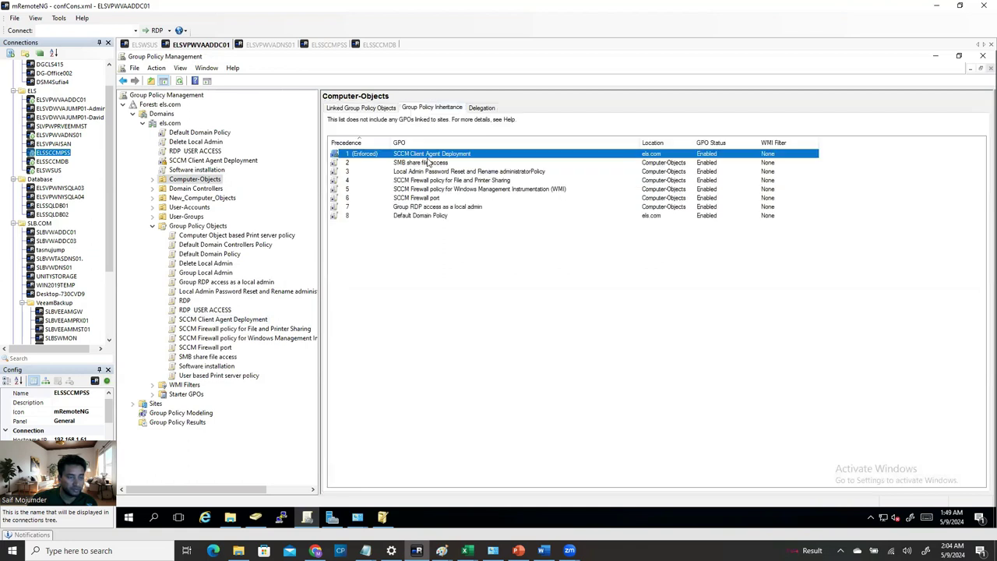
{"action": "left_click", "coordinate": [562, 298]}
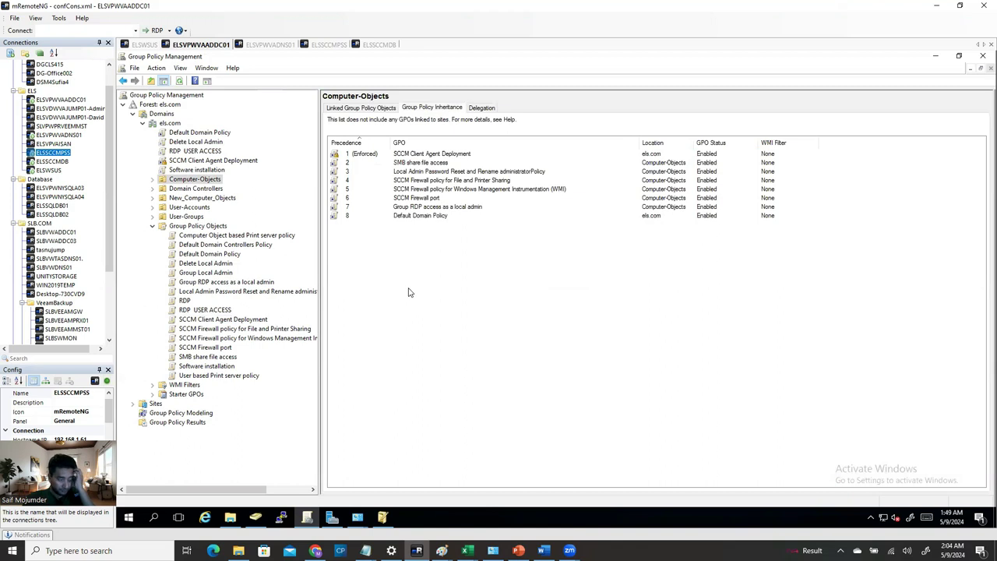
- Switch to the ELSWSUS session, launch a new CMTrace window, and close the old one showing ccmsetup.log
{"action": "left_click", "coordinate": [148, 46]}
{"action": "double_click", "coordinate": [215, 248]}
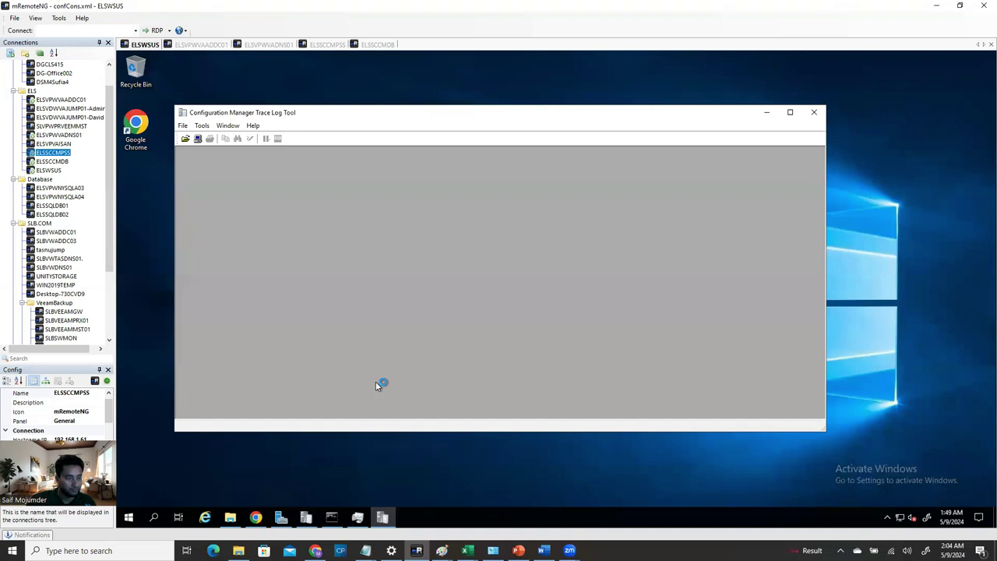
{"action": "left_click", "coordinate": [306, 517]}
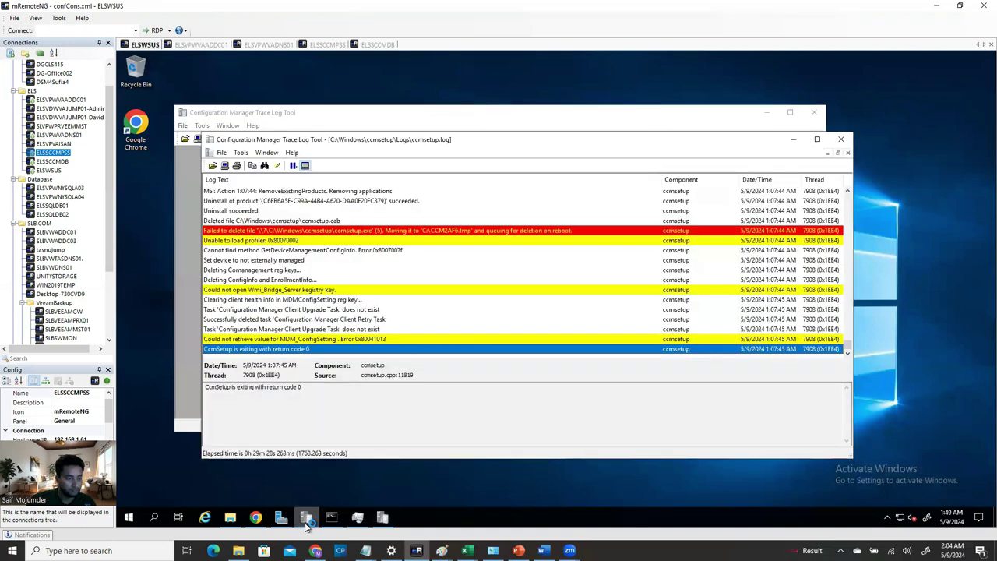
{"action": "left_click", "coordinate": [841, 139]}
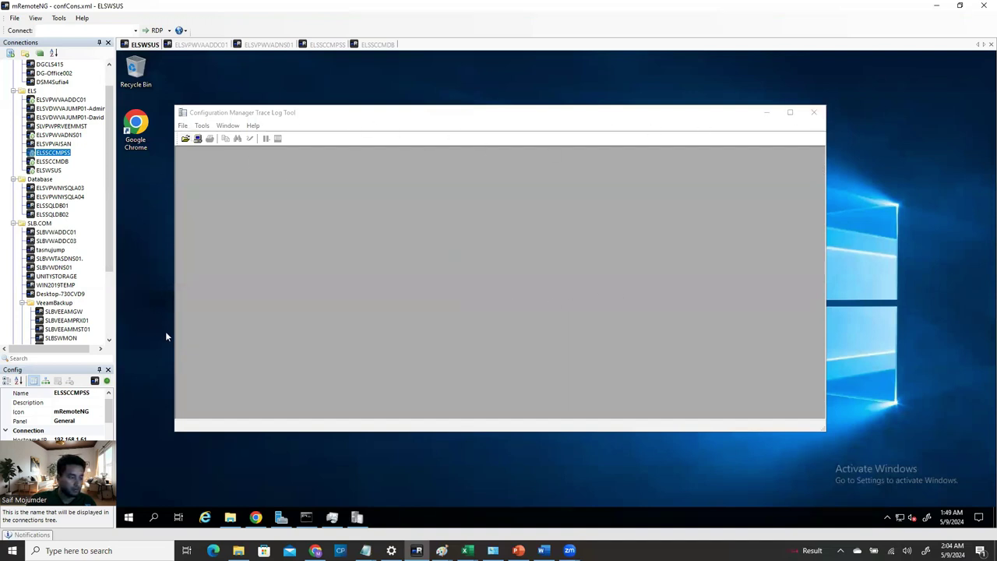
- Enter the command gpupdate /force in the already open Administrator Command Prompt without running it
{"action": "left_click", "coordinate": [306, 517]}
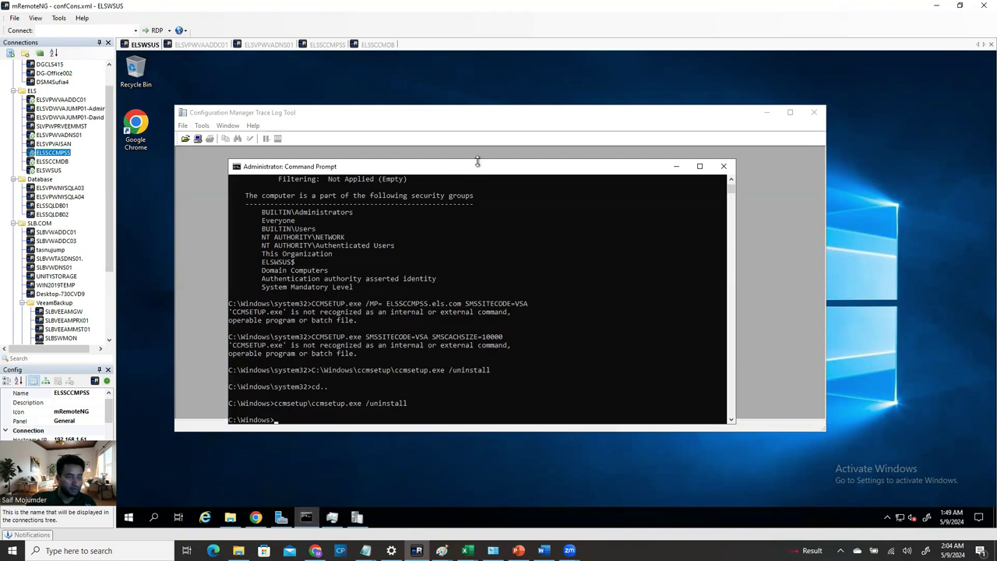
{"action": "left_click_drag", "start_coordinate": [477, 161], "coordinate": [789, 142]}
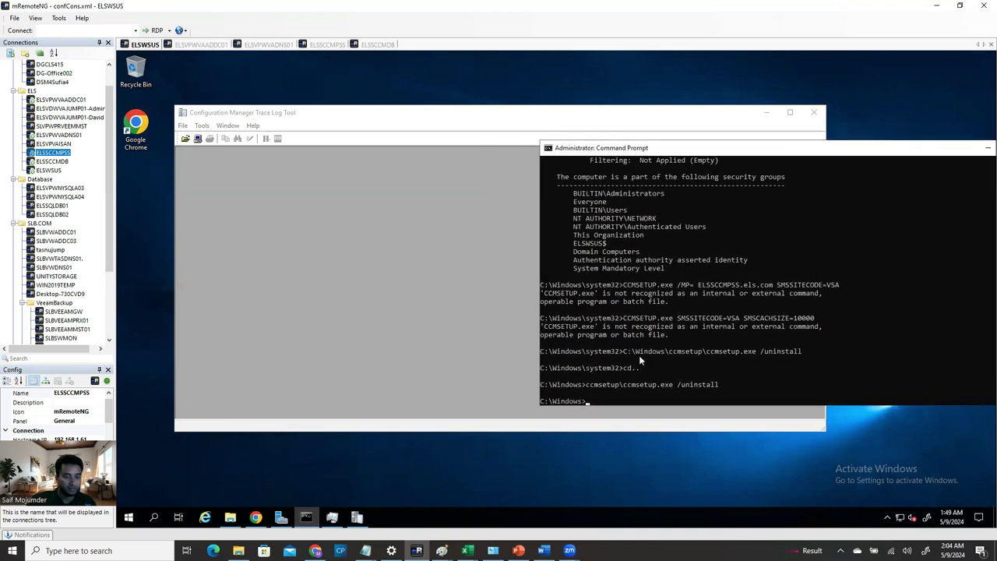
{"action": "left_click", "coordinate": [641, 401]}
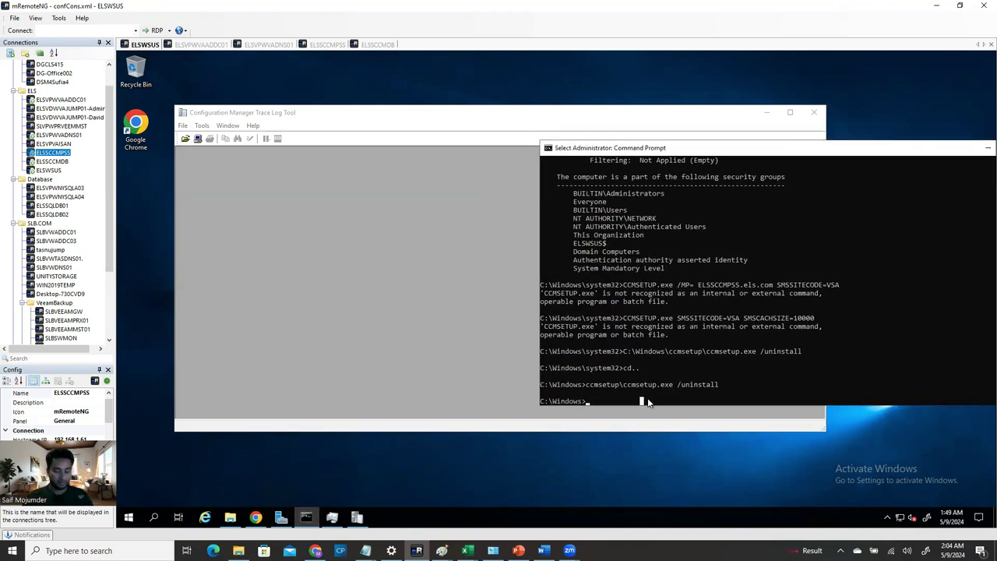
{"action": "key", "text": "Escape"}
{"action": "type", "text": "gp"}
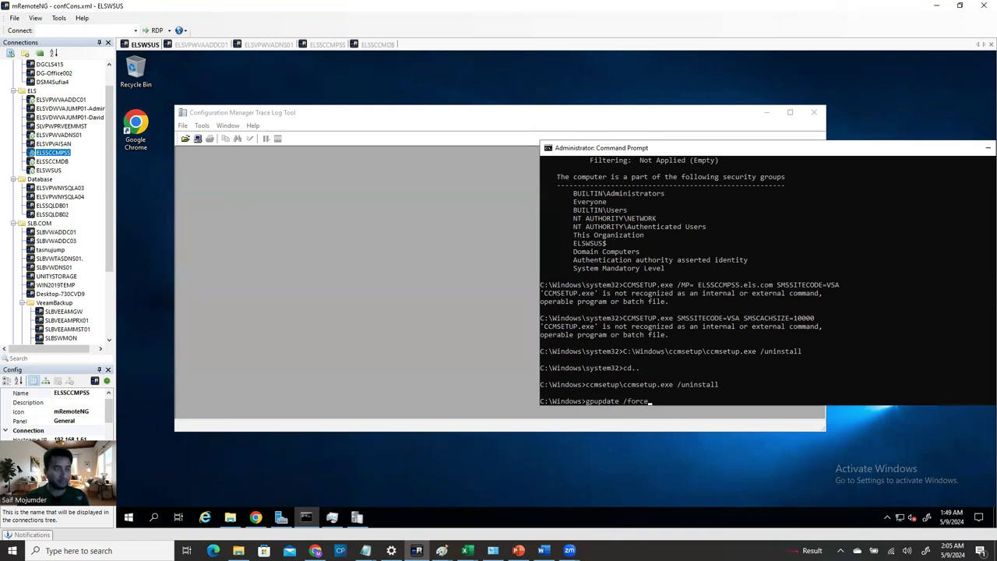
{"action": "type", "text": "update /force"}
- Switch to the ELSVPWVAADDC01 session and refresh the els.com domain in Group Policy Management
{"action": "left_click", "coordinate": [201, 44]}
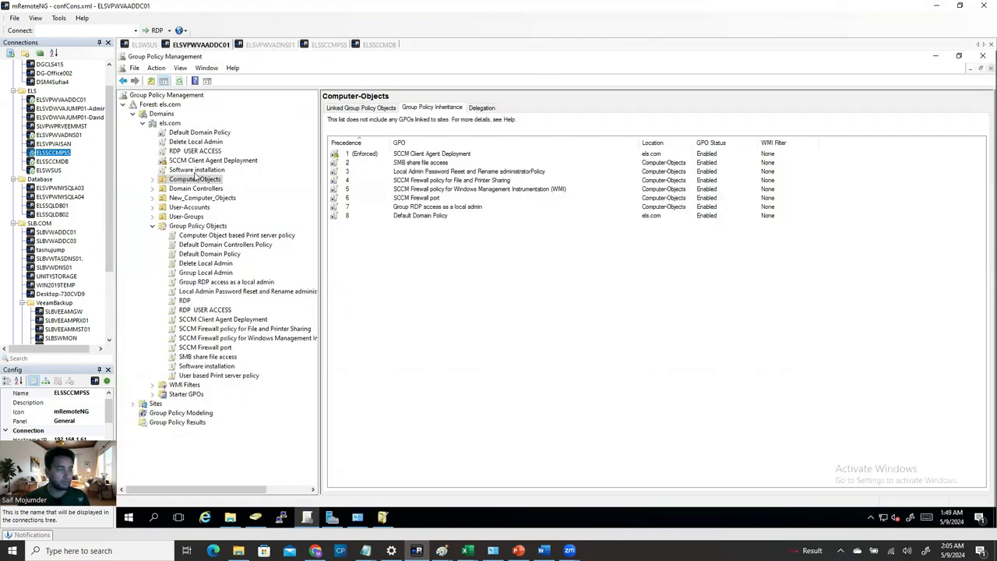
{"action": "left_click", "coordinate": [169, 123]}
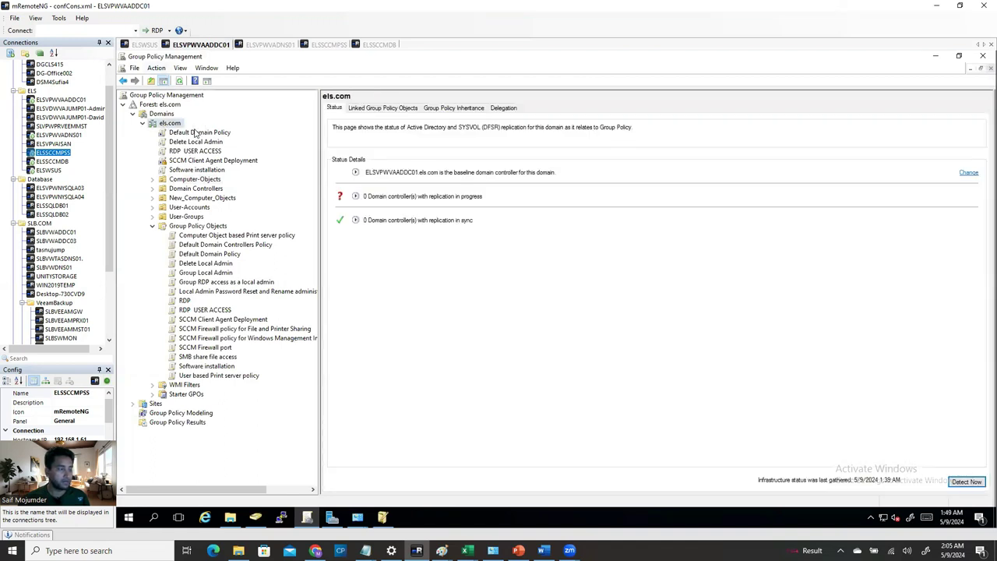
{"action": "left_click", "coordinate": [179, 82]}
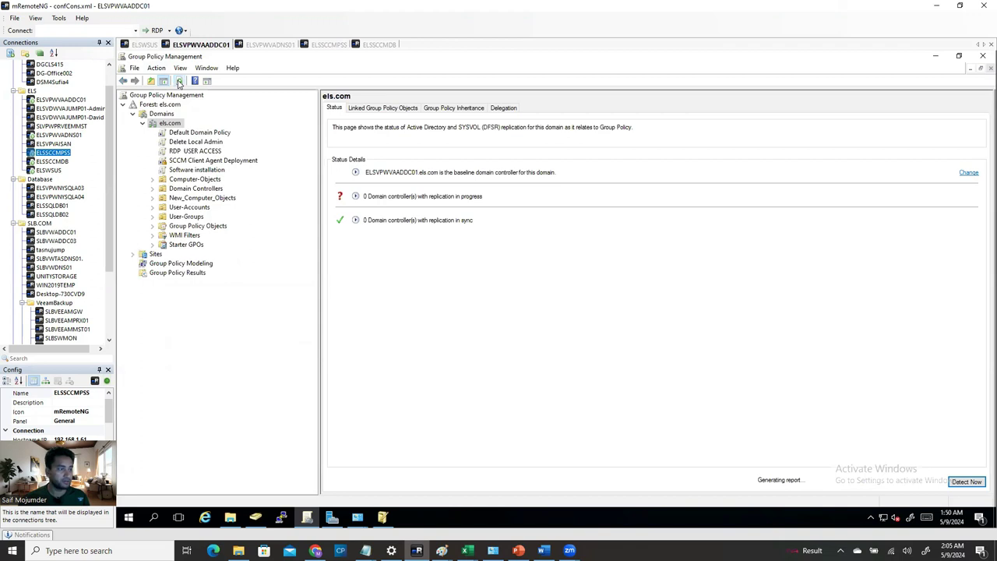
- Run the entered gpupdate /force command on ELSWSUS and open ccmsetup.log from the Logs folder in CMTrace
{"action": "left_click", "coordinate": [144, 44]}
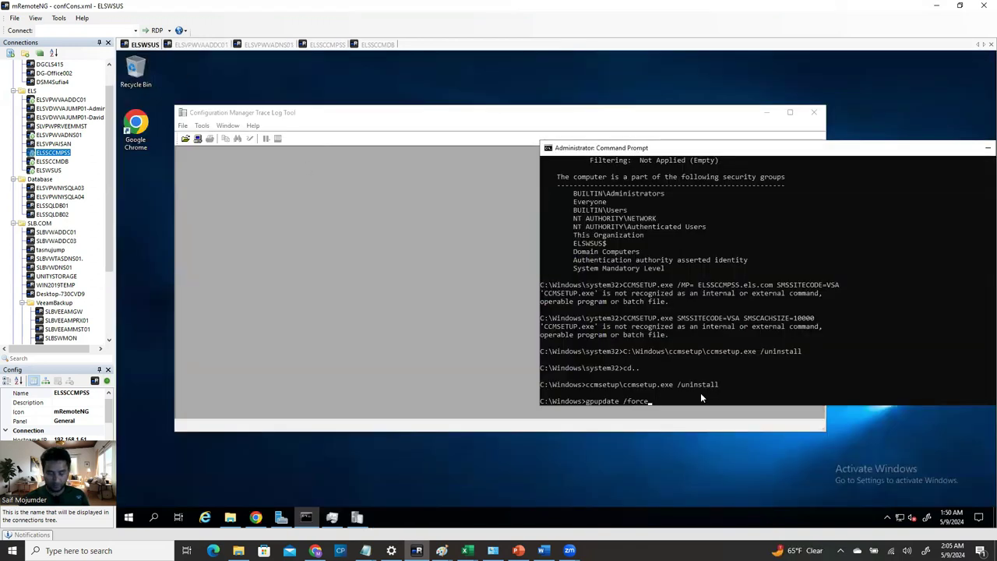
{"action": "key", "text": "Return"}
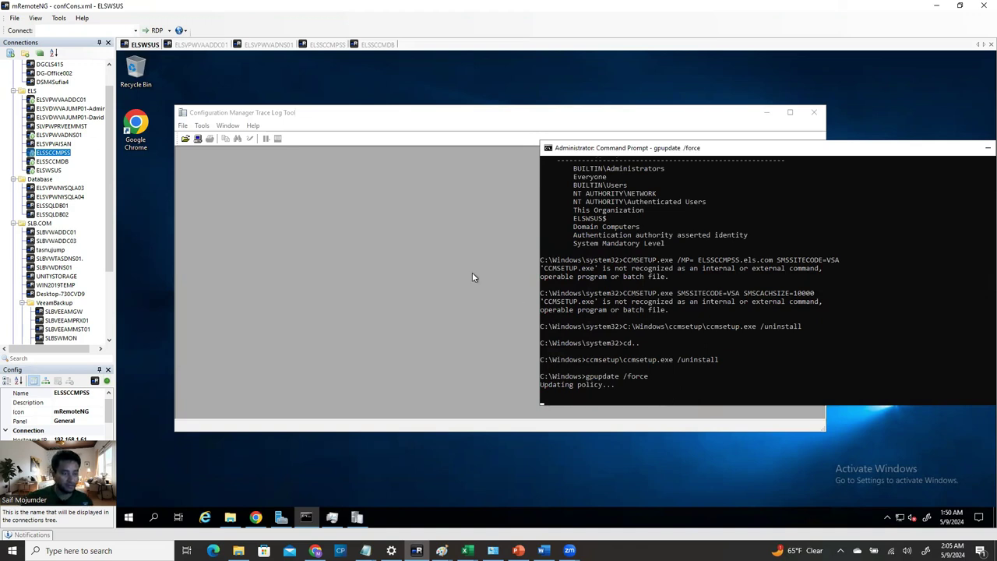
{"action": "left_click", "coordinate": [184, 126]}
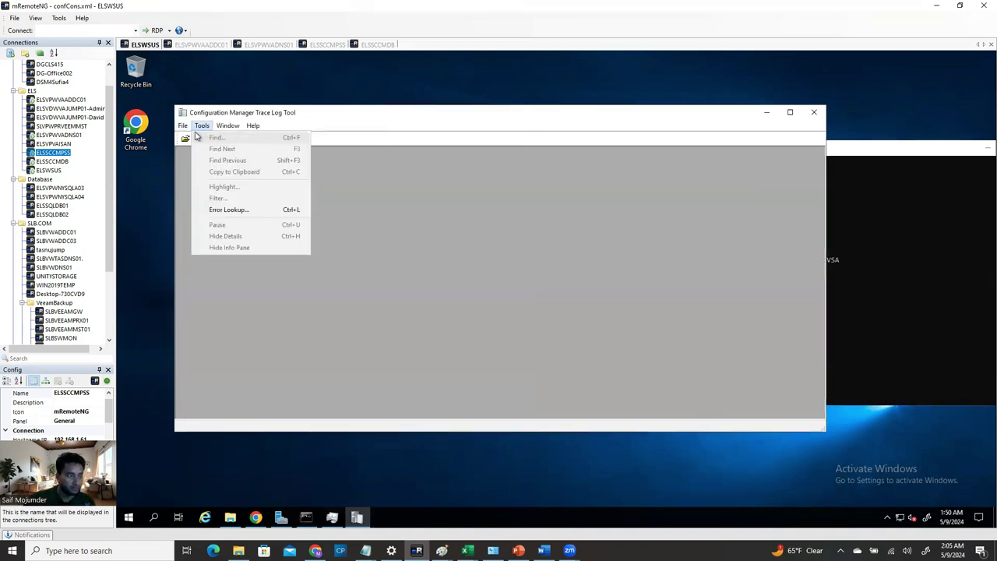
{"action": "left_click", "coordinate": [200, 137]}
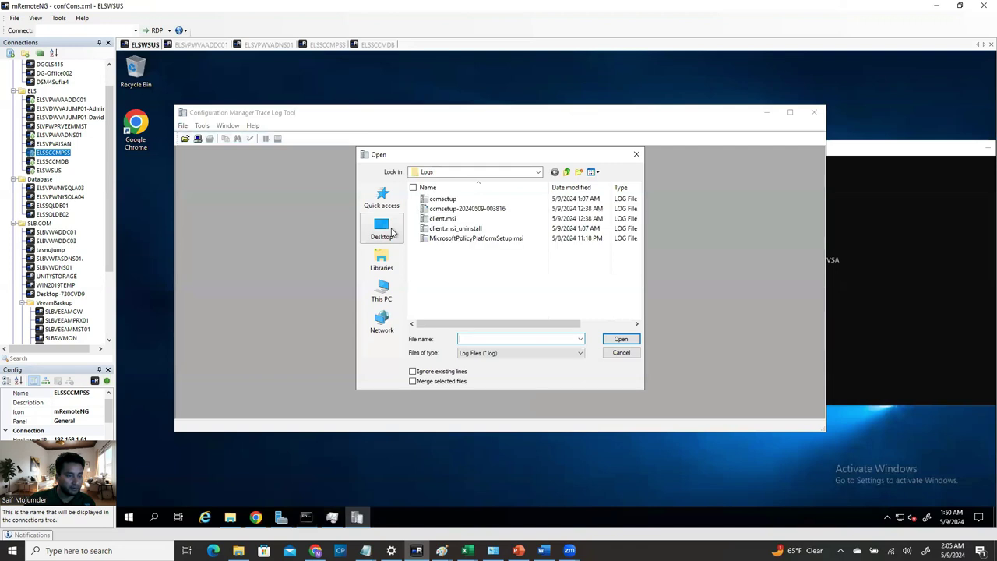
{"action": "double_click", "coordinate": [456, 201]}
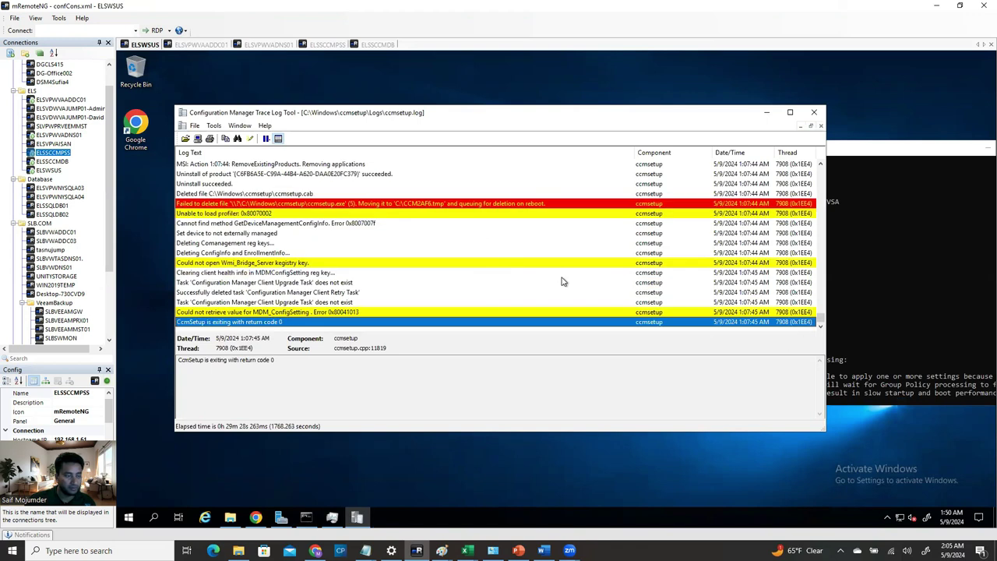
- Answer y to the gpupdate restart prompt, and close the Command Prompt and CMTrace windows
{"action": "left_click", "coordinate": [868, 153]}
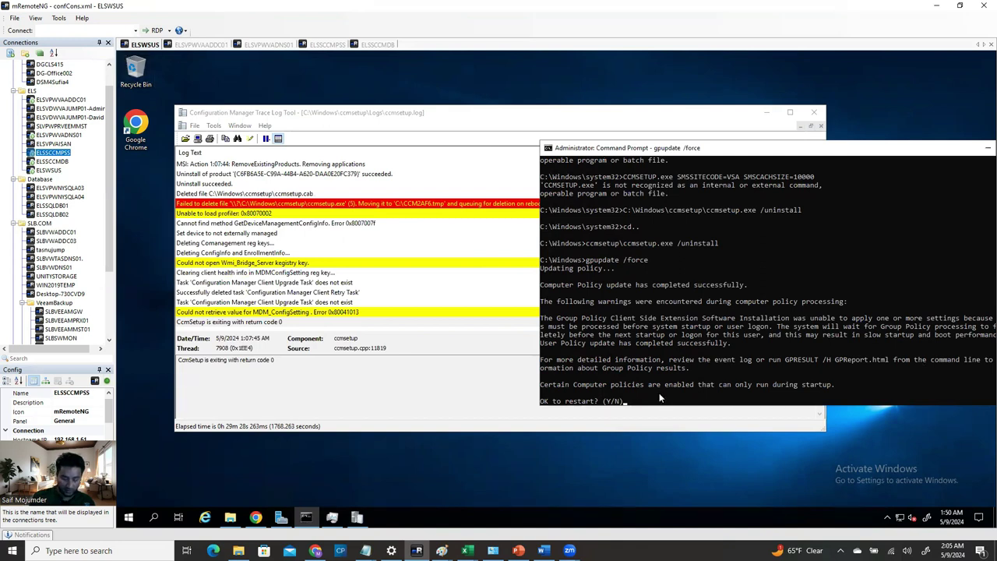
{"action": "key", "text": "Return"}
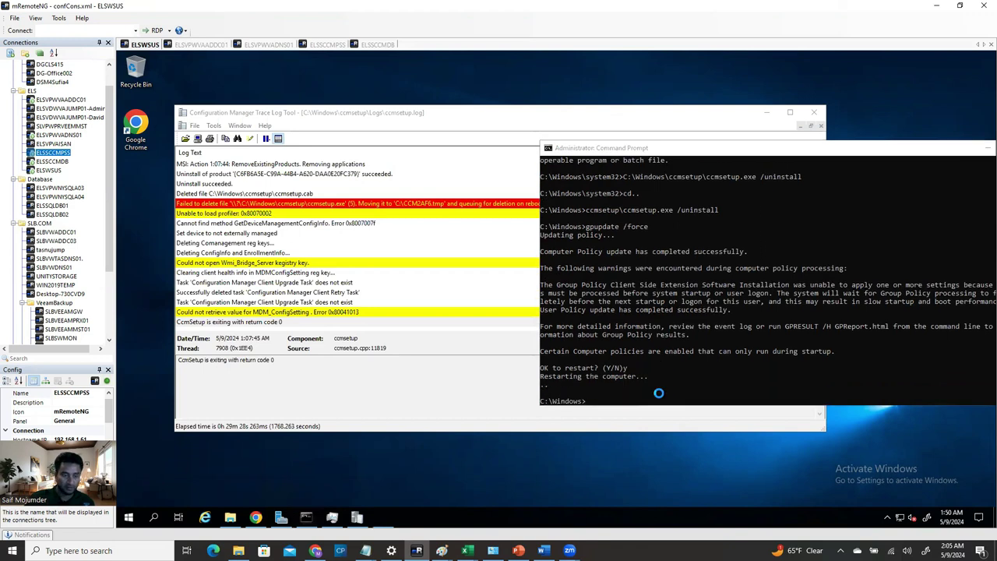
{"action": "left_click", "coordinate": [701, 305]}
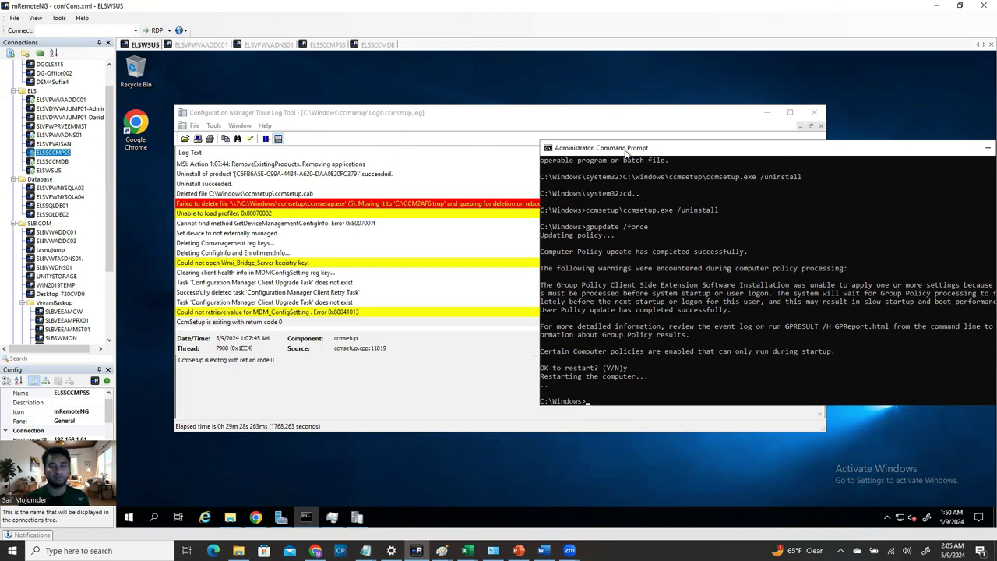
{"action": "left_click_drag", "start_coordinate": [625, 154], "coordinate": [356, 158]}
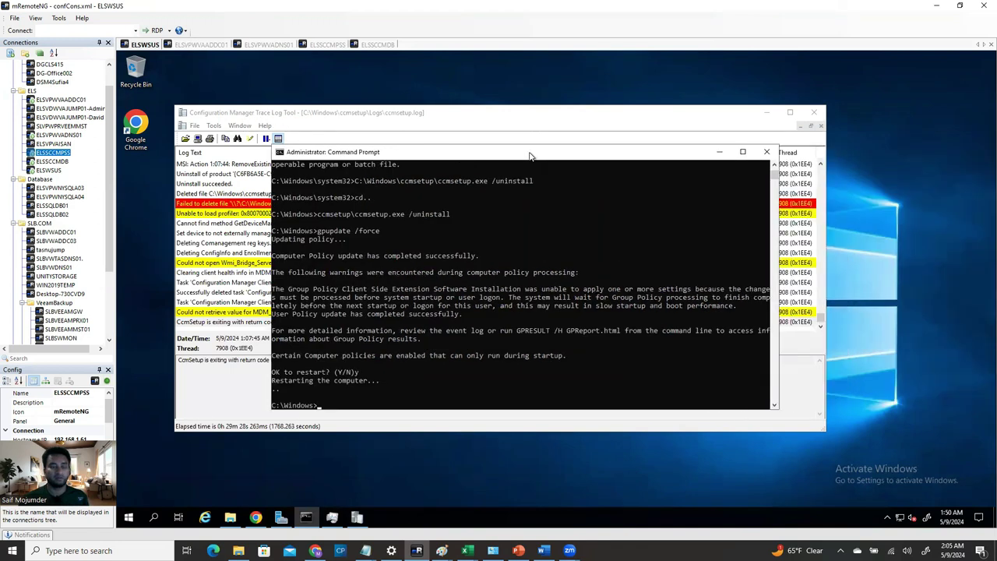
{"action": "left_click", "coordinate": [766, 151]}
{"action": "left_click", "coordinate": [814, 112]}
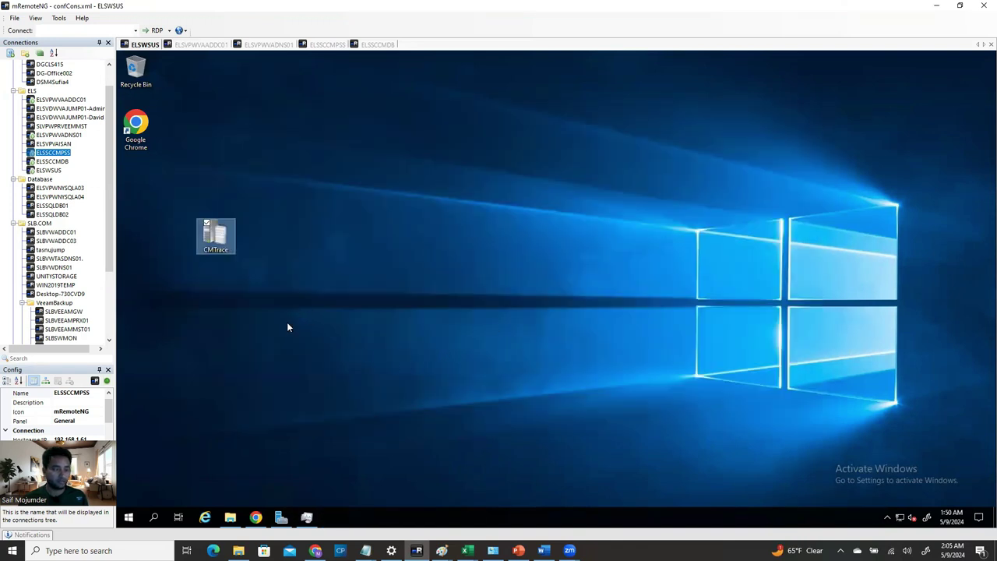
- Restart the ELSWSUS server, giving Other (Planned) as the reason
{"action": "left_click", "coordinate": [128, 517]}
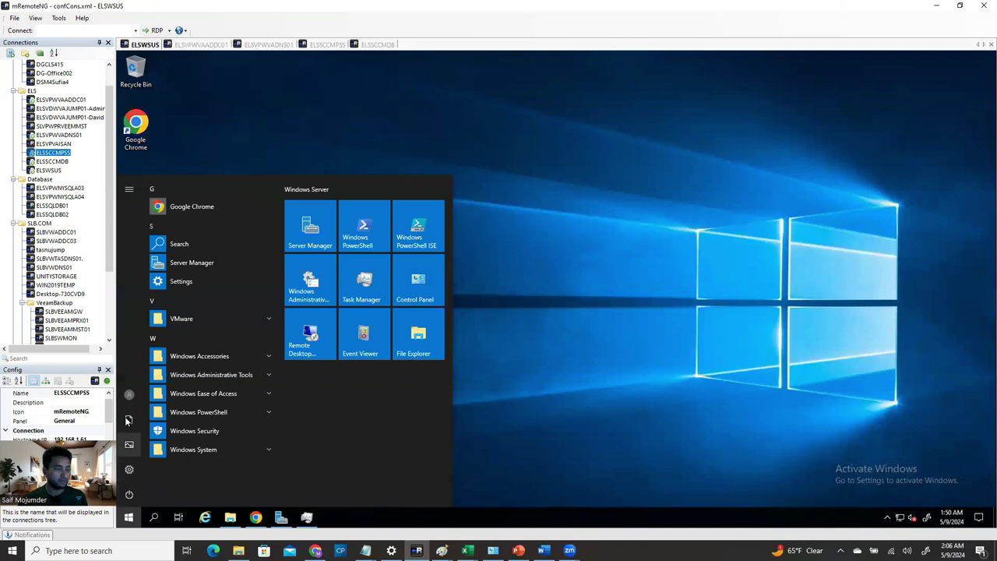
{"action": "left_click", "coordinate": [131, 495]}
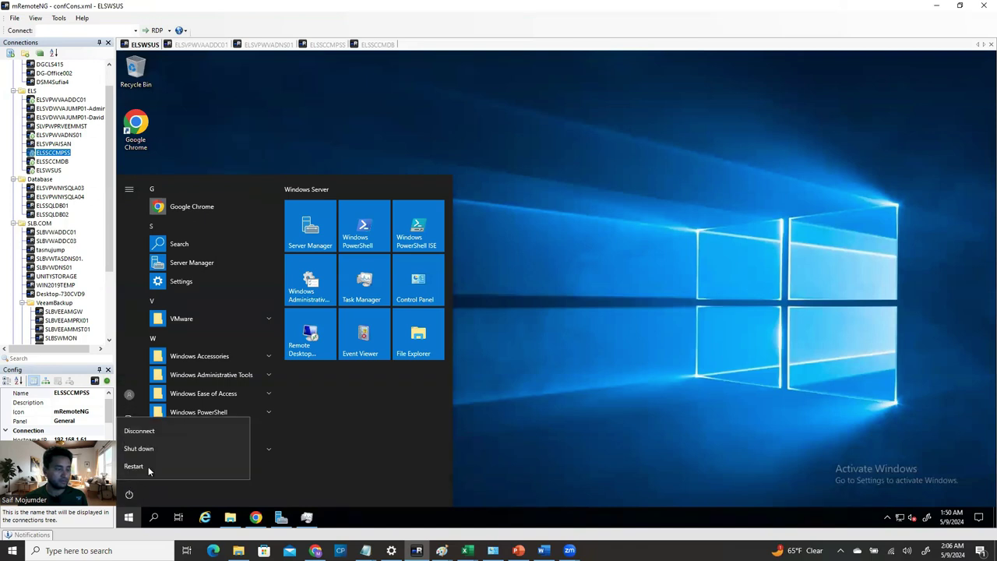
{"action": "left_click", "coordinate": [151, 467]}
{"action": "left_click", "coordinate": [173, 436]}
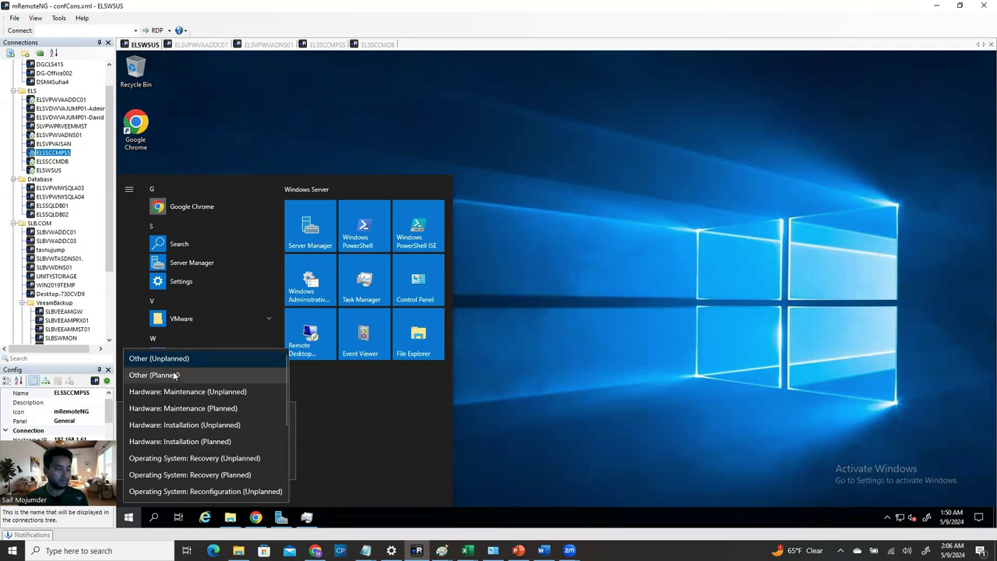
{"action": "left_click", "coordinate": [173, 377]}
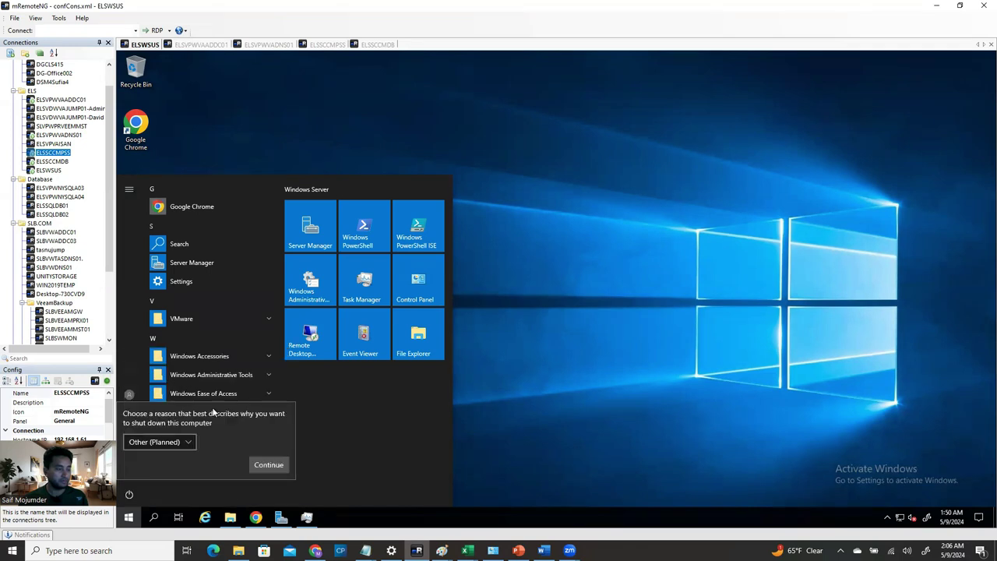
{"action": "left_click", "coordinate": [270, 468]}
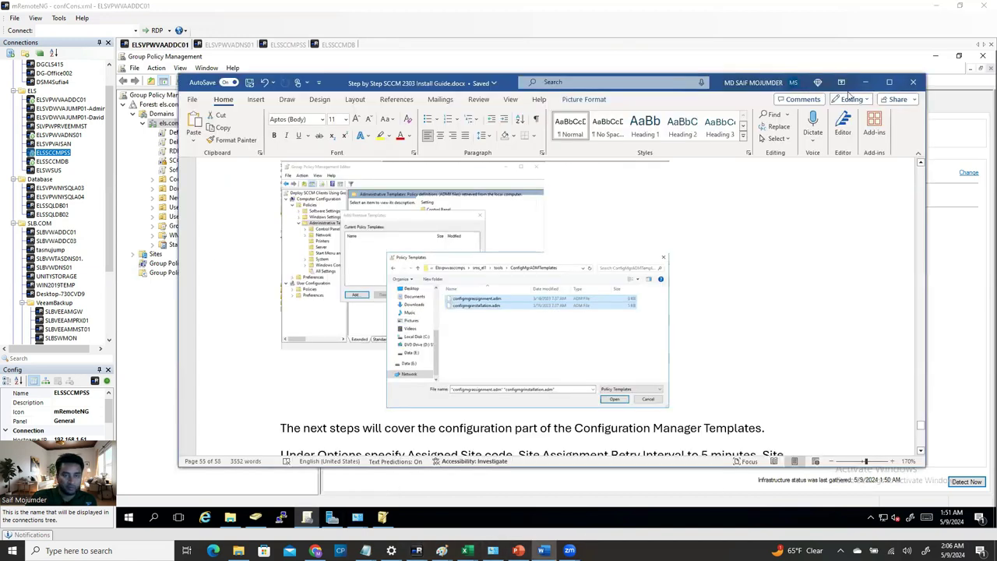
- Review the client GPO deployment pages of the SCCM 2303 Install Guide in Word, through to the Logon Script installation heading
{"action": "key", "text": "super+Up"}
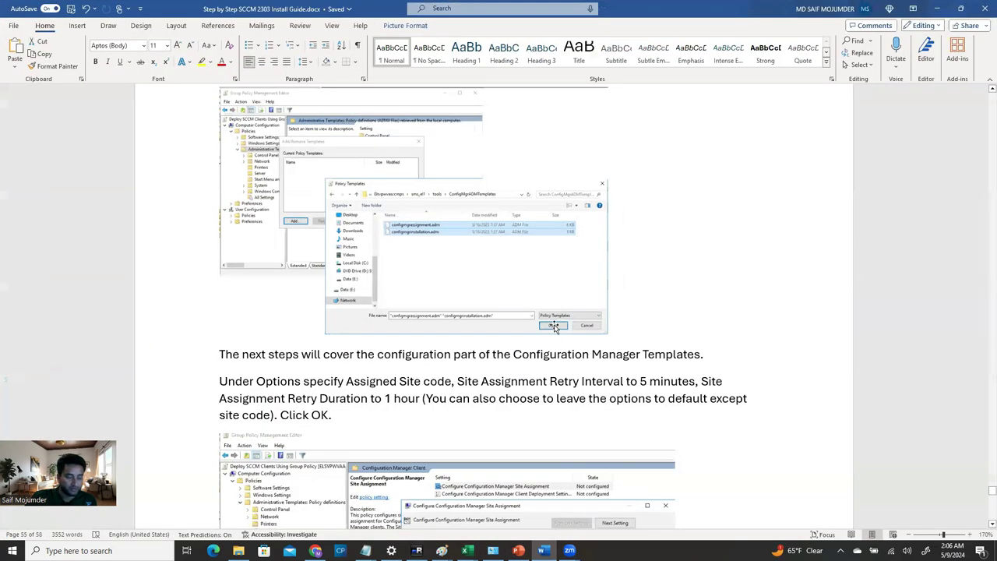
{"action": "scroll", "coordinate": [502, 389], "scroll_direction": "down", "scroll_amount": 10}
{"action": "scroll", "coordinate": [499, 412], "scroll_direction": "up", "scroll_amount": 3}
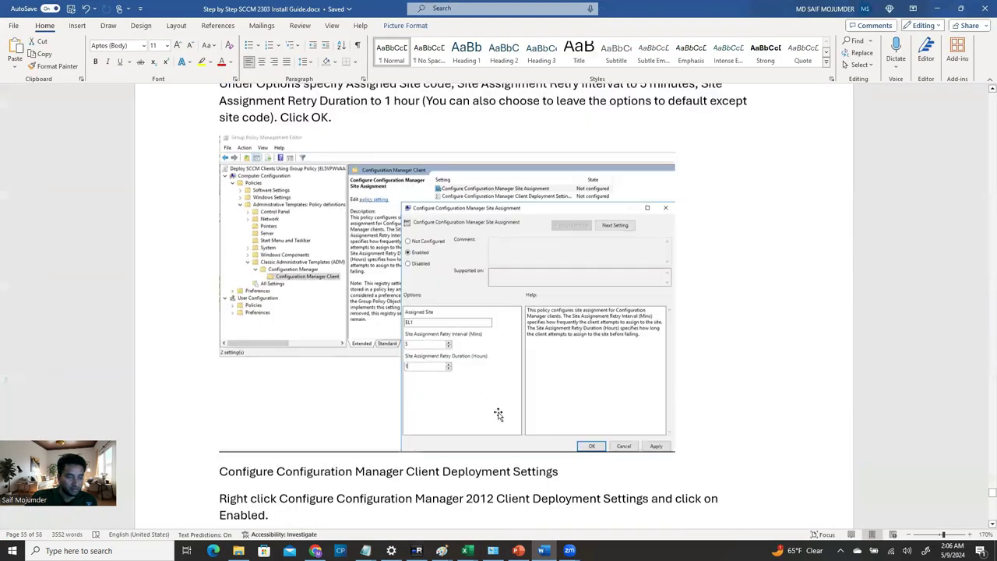
{"action": "scroll", "coordinate": [499, 412], "scroll_direction": "down", "scroll_amount": 15}
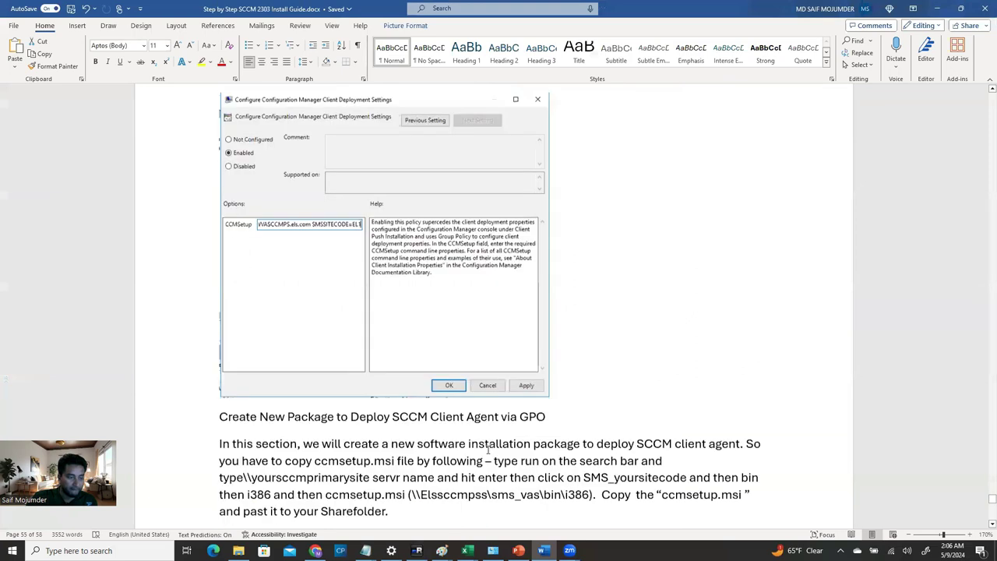
{"action": "scroll", "coordinate": [488, 449], "scroll_direction": "down", "scroll_amount": 15}
{"action": "scroll", "coordinate": [488, 450], "scroll_direction": "down", "scroll_amount": 15}
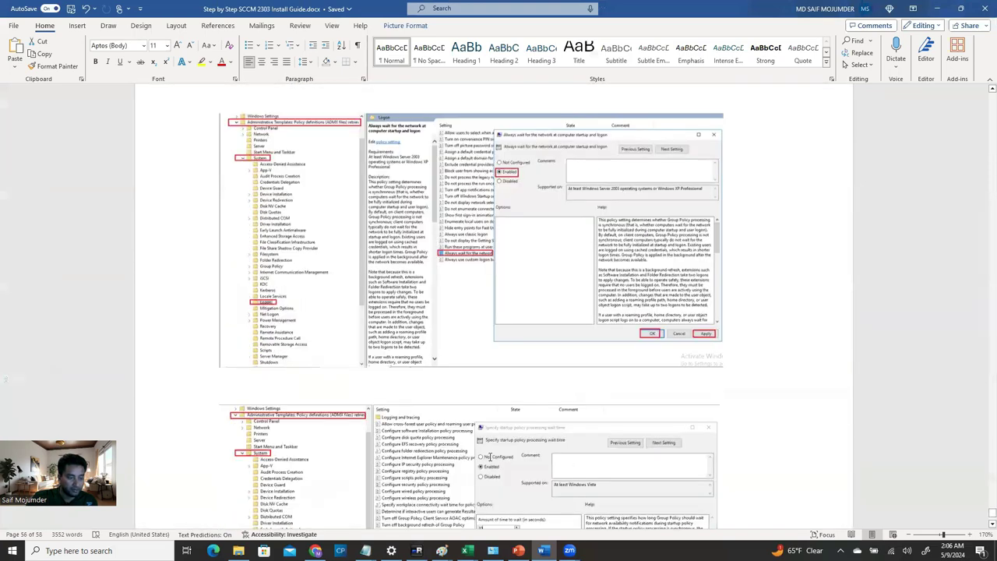
{"action": "scroll", "coordinate": [489, 456], "scroll_direction": "down", "scroll_amount": 10}
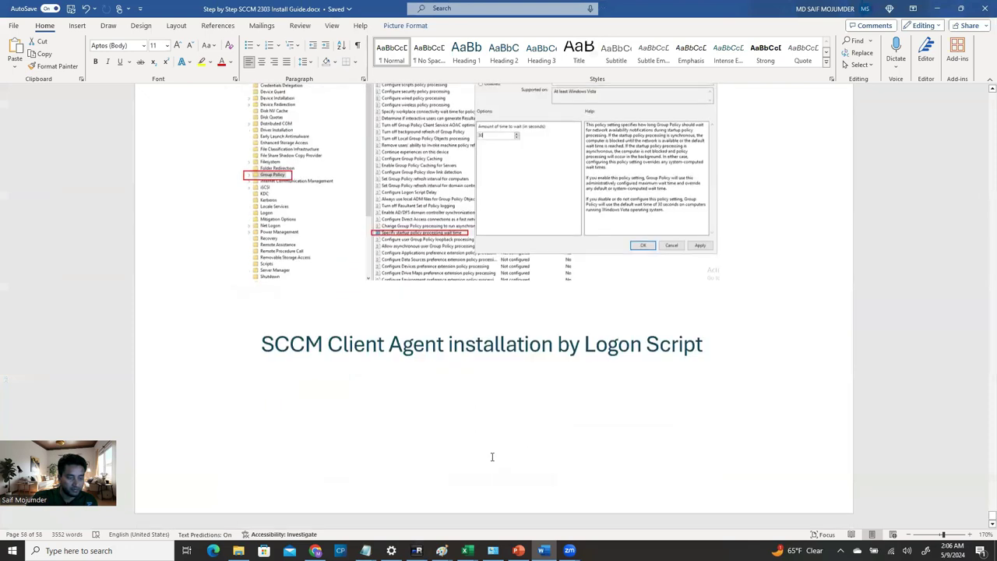
{"action": "scroll", "coordinate": [491, 456], "scroll_direction": "up", "scroll_amount": 20}
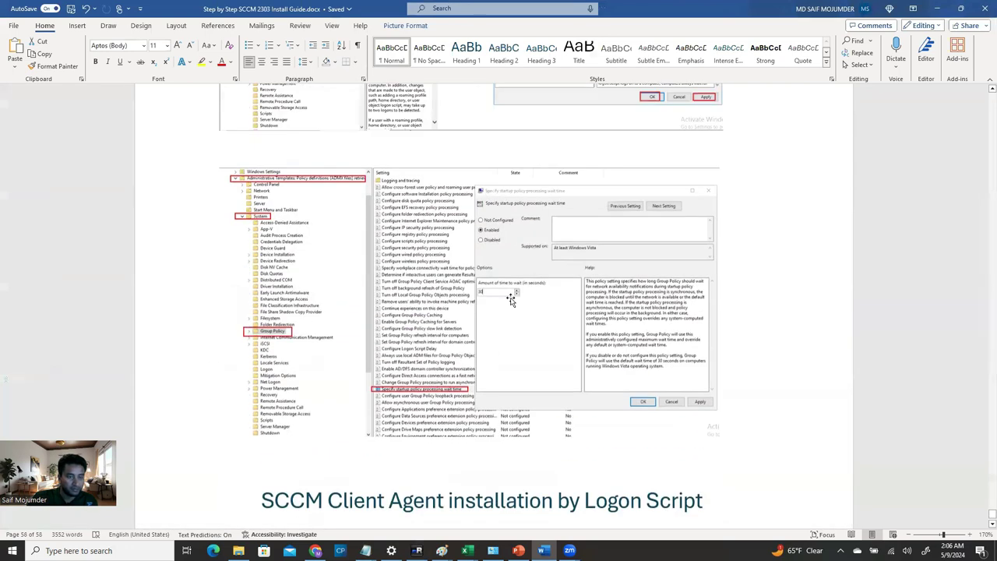
{"action": "scroll", "coordinate": [520, 248], "scroll_direction": "up", "scroll_amount": 15}
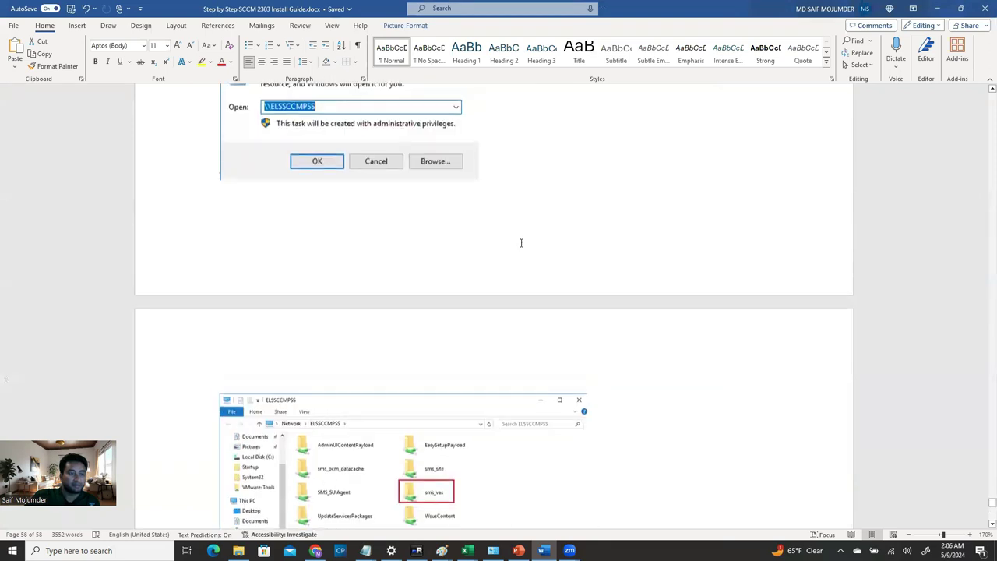
{"action": "scroll", "coordinate": [518, 246], "scroll_direction": "up", "scroll_amount": 15}
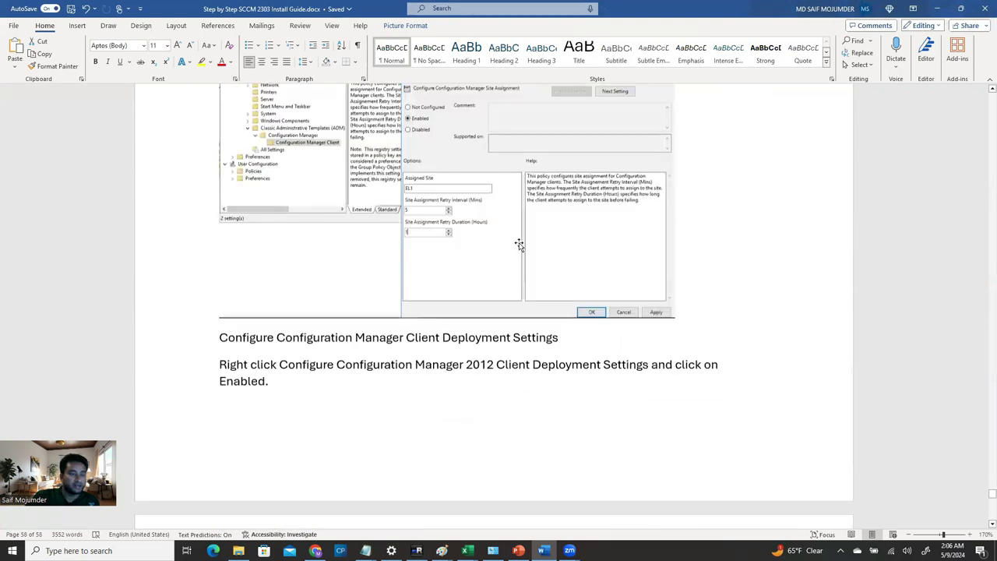
{"action": "scroll", "coordinate": [519, 246], "scroll_direction": "up", "scroll_amount": 15}
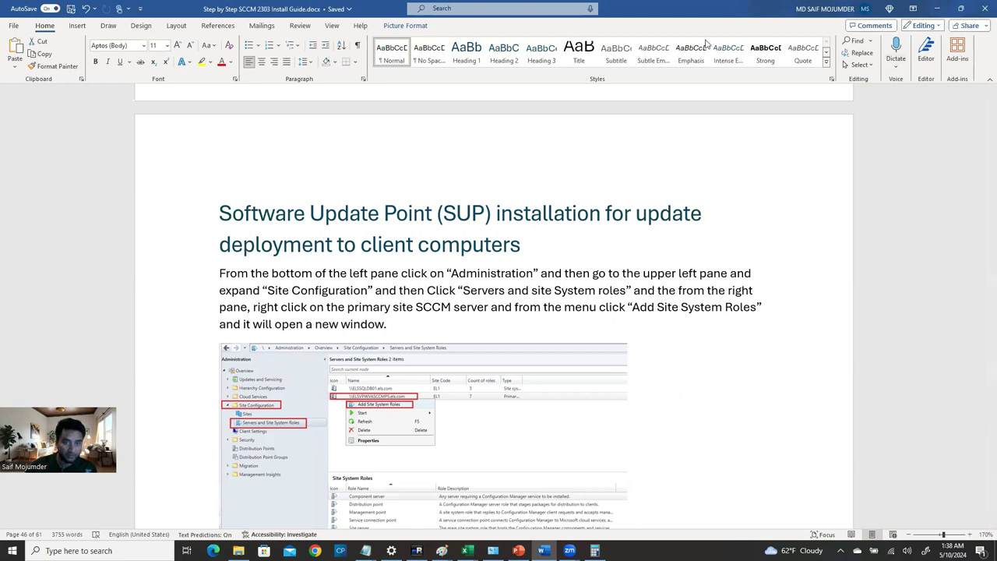
- Switch to the Configuration Manager console on SLBSCCMPSS01 in mRemoteNG and open the Sites node under Site Configuration
{"action": "key", "text": "alt+Tab"}
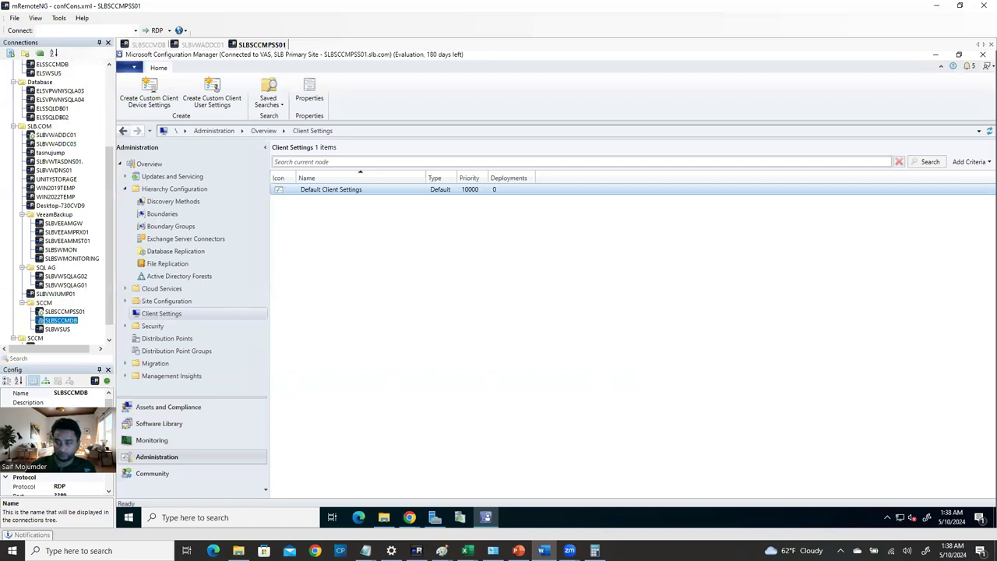
{"action": "left_click", "coordinate": [167, 446]}
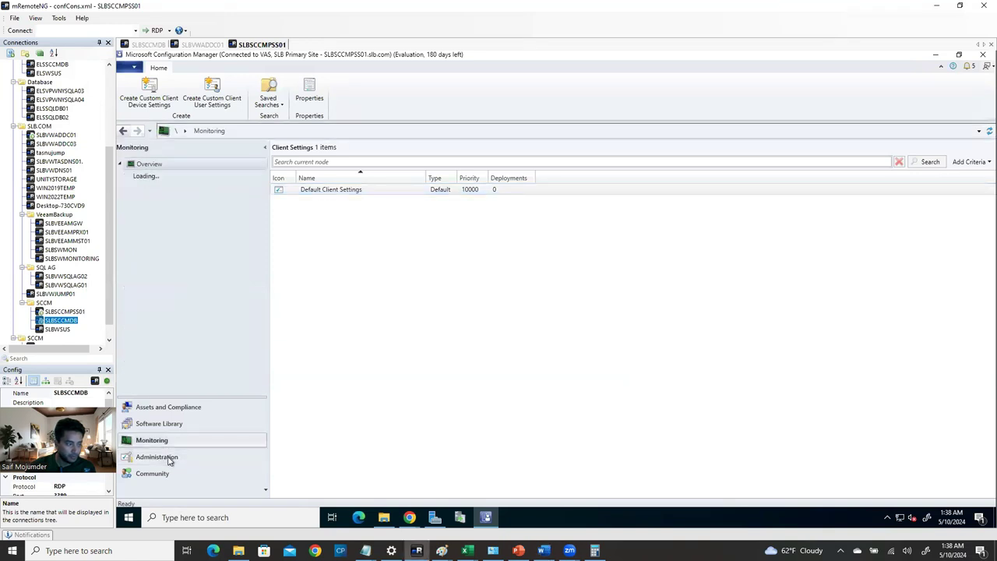
{"action": "left_click", "coordinate": [173, 458]}
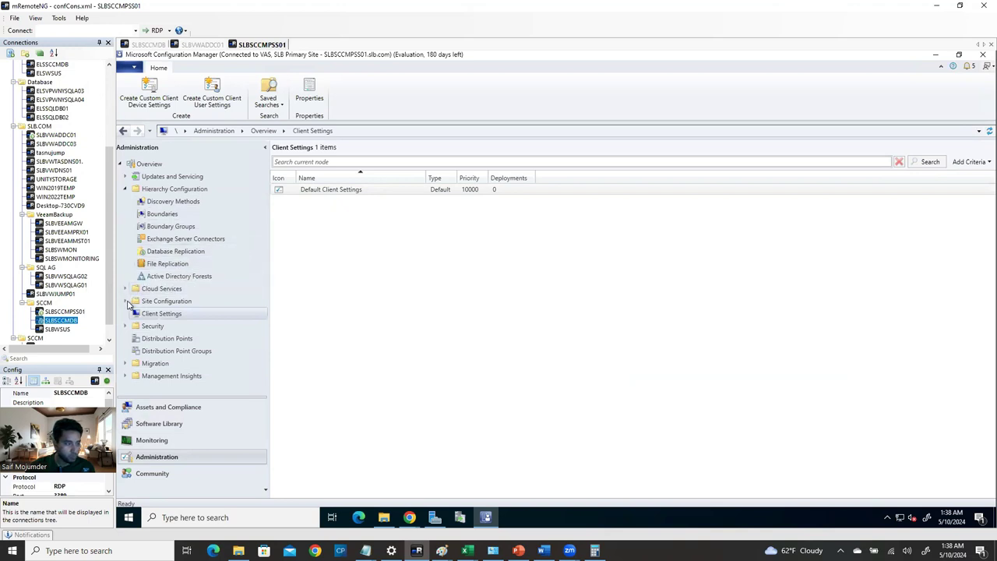
{"action": "left_click", "coordinate": [125, 301]}
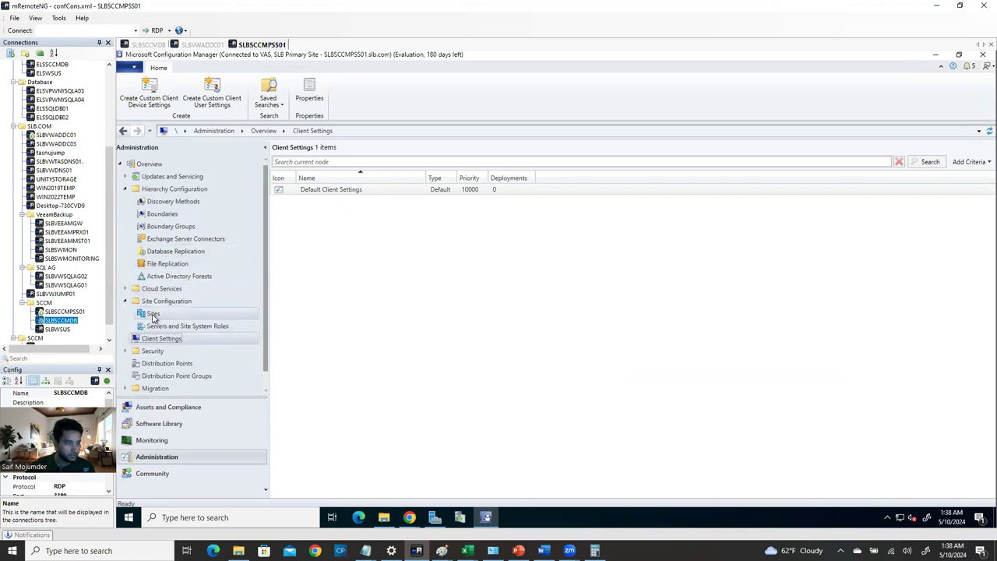
{"action": "left_click", "coordinate": [152, 314]}
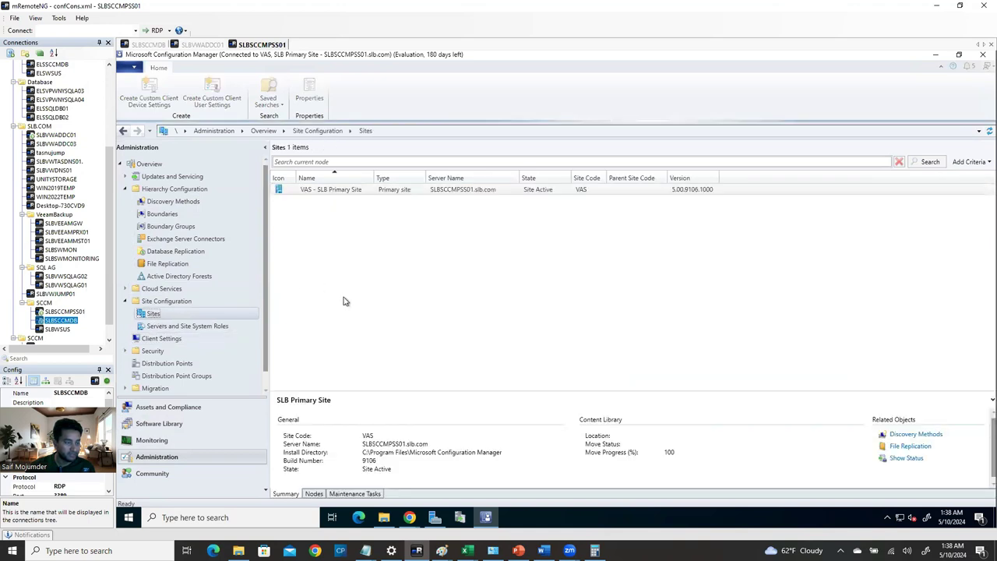
- Start adding site system roles to VAS - SLB Primary Site and choose SLBSCCMPSS01.slb.com as the site system server
{"action": "left_click", "coordinate": [333, 191]}
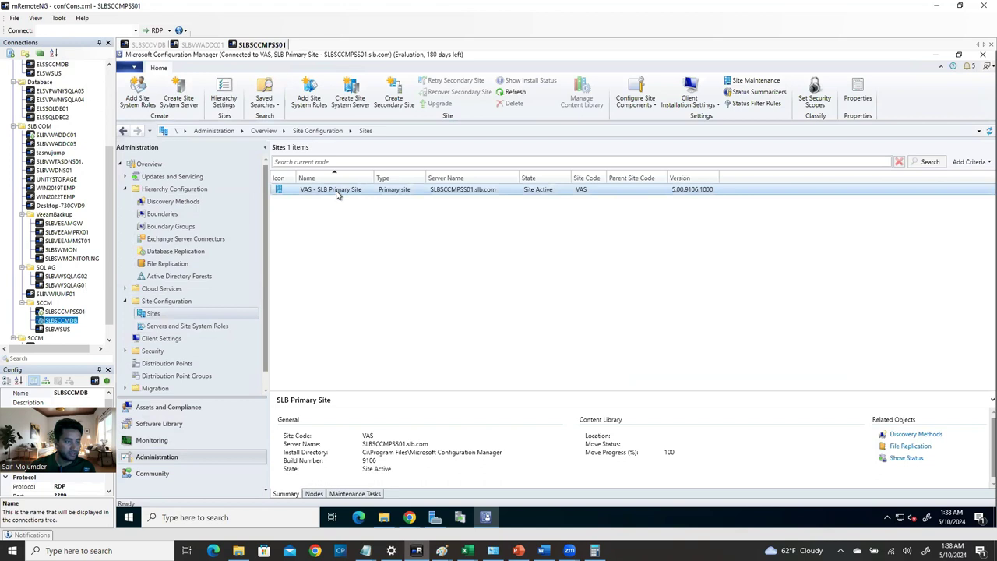
{"action": "right_click", "coordinate": [336, 195]}
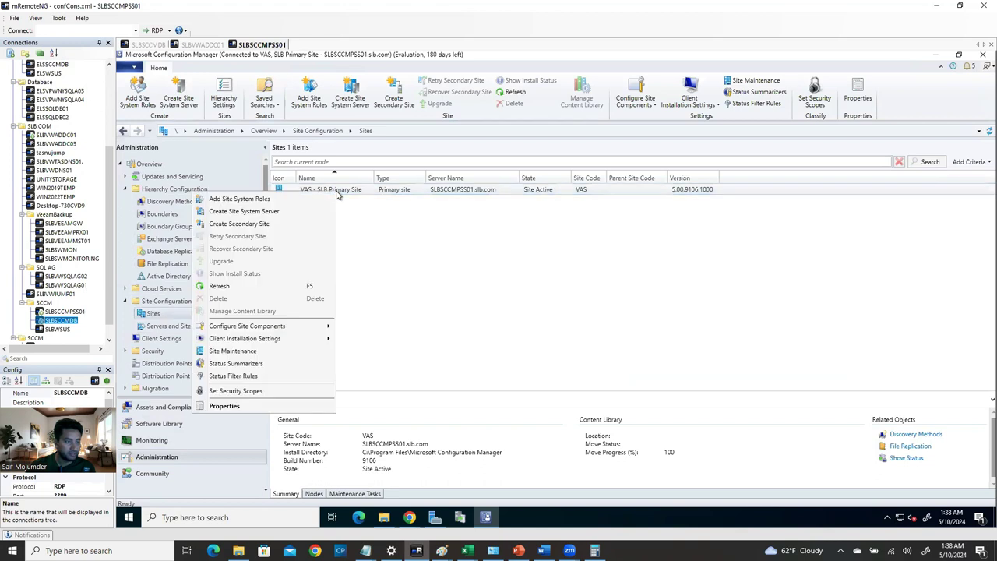
{"action": "left_click", "coordinate": [272, 201]}
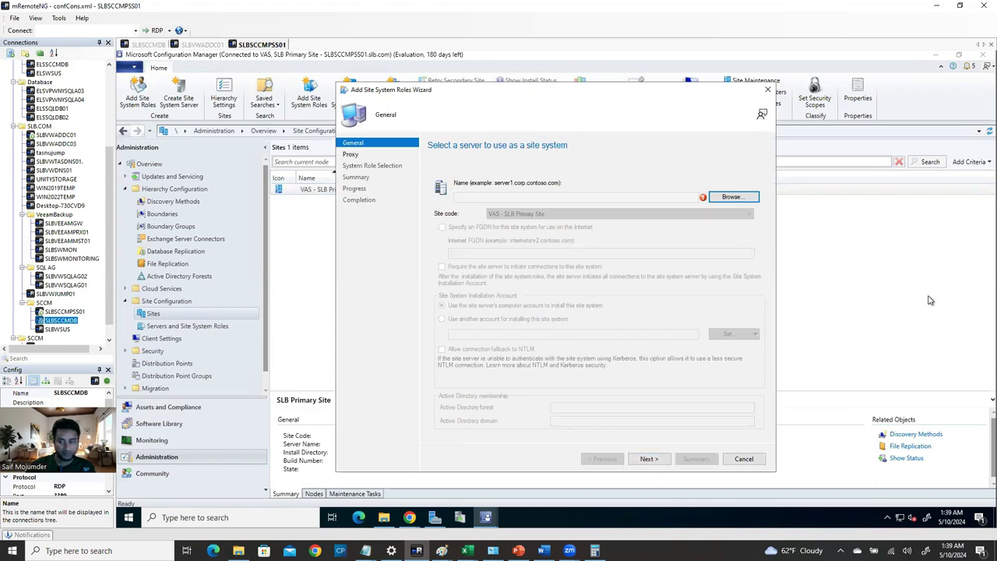
{"action": "left_click", "coordinate": [649, 458]}
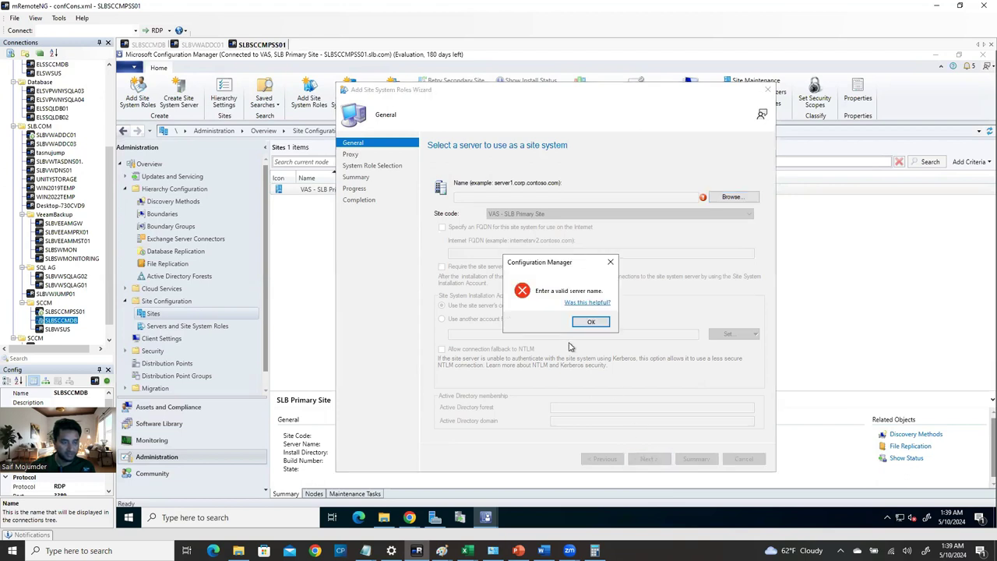
{"action": "left_click", "coordinate": [592, 322]}
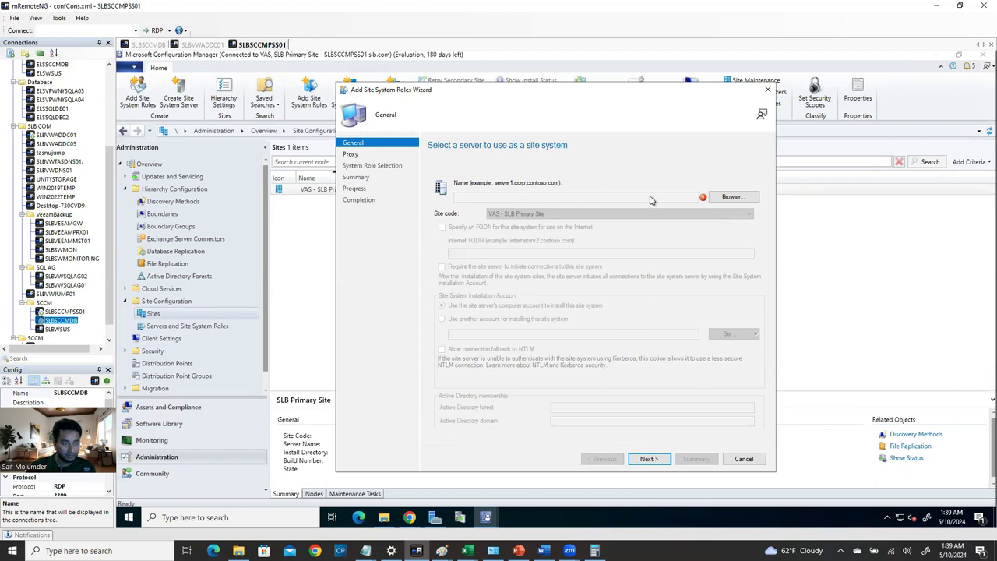
{"action": "left_click", "coordinate": [722, 201]}
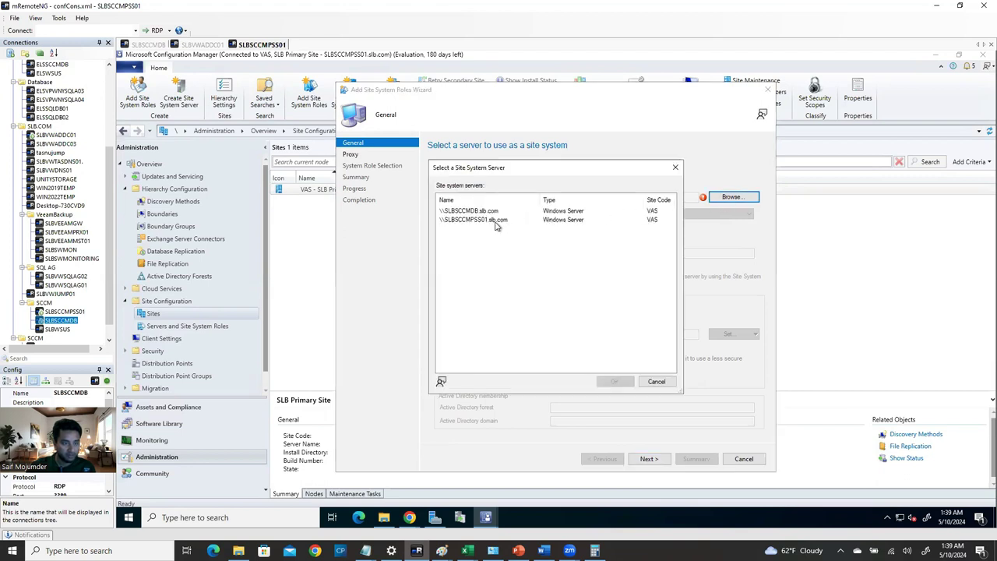
{"action": "left_click", "coordinate": [467, 220]}
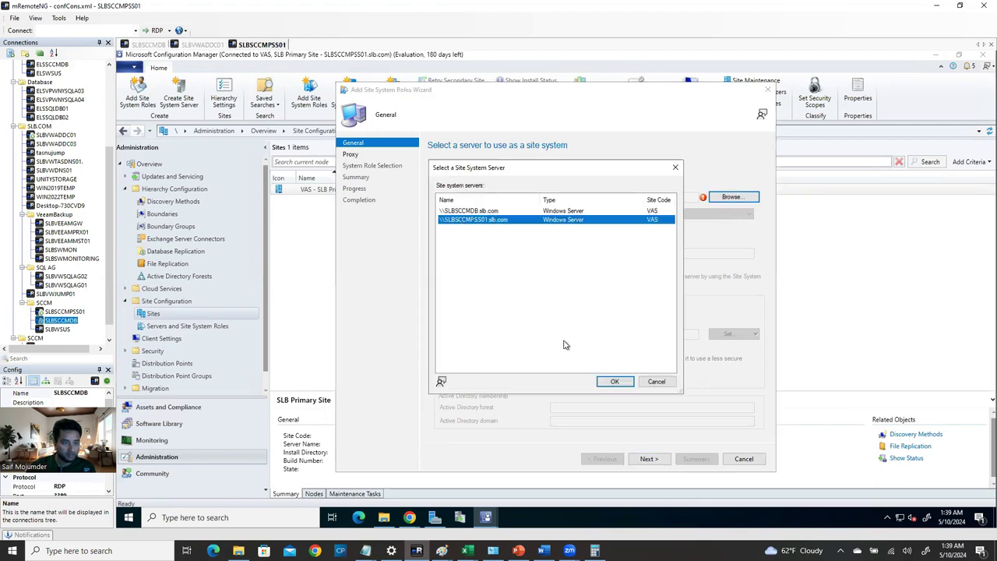
{"action": "left_click", "coordinate": [614, 381]}
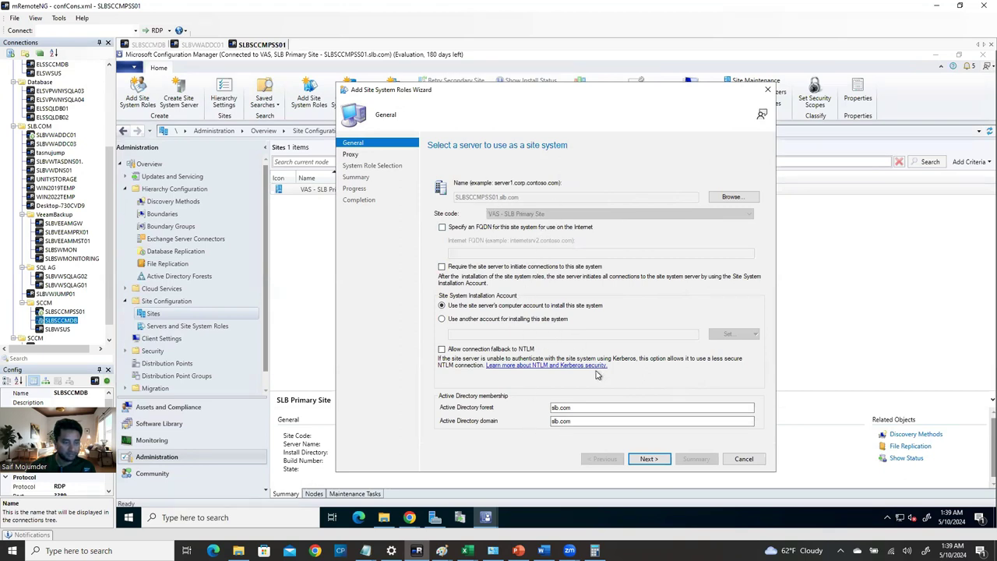
- Choose the Software update point role, keeping the default proxy settings, WSUS ports 8530 and 8531, and synchronization from Microsoft Update
{"action": "left_click", "coordinate": [649, 459]}
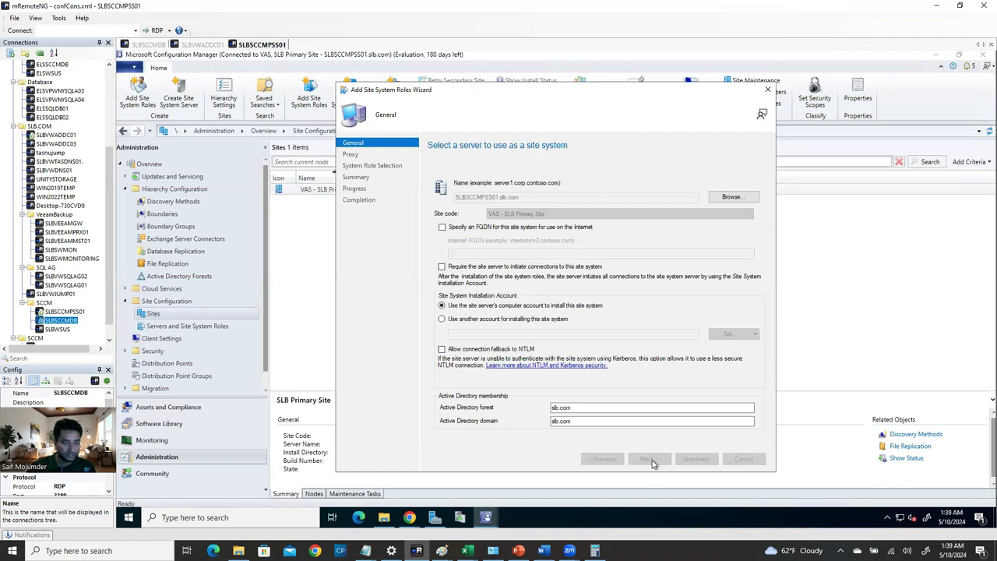
{"action": "left_click", "coordinate": [652, 460]}
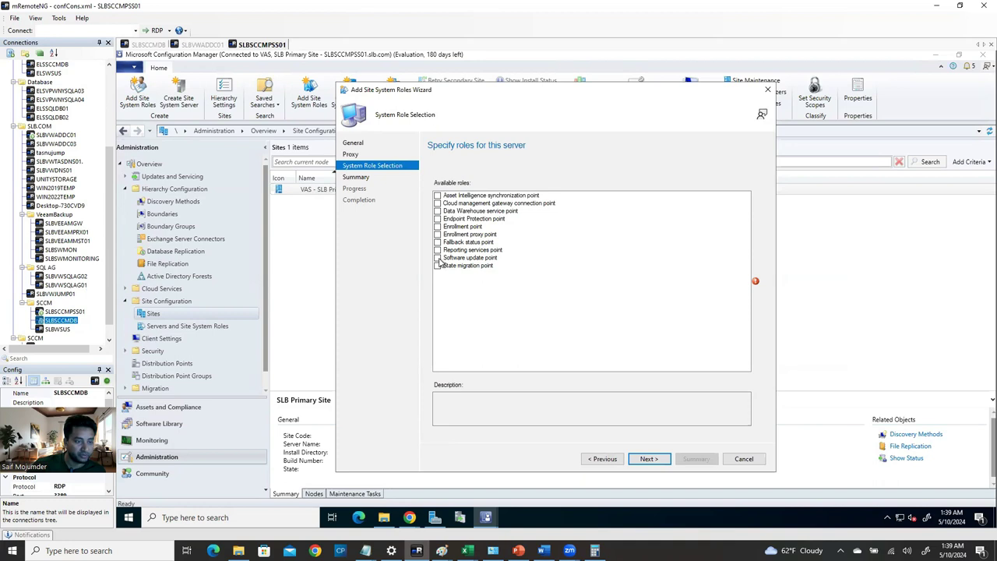
{"action": "left_click", "coordinate": [437, 258]}
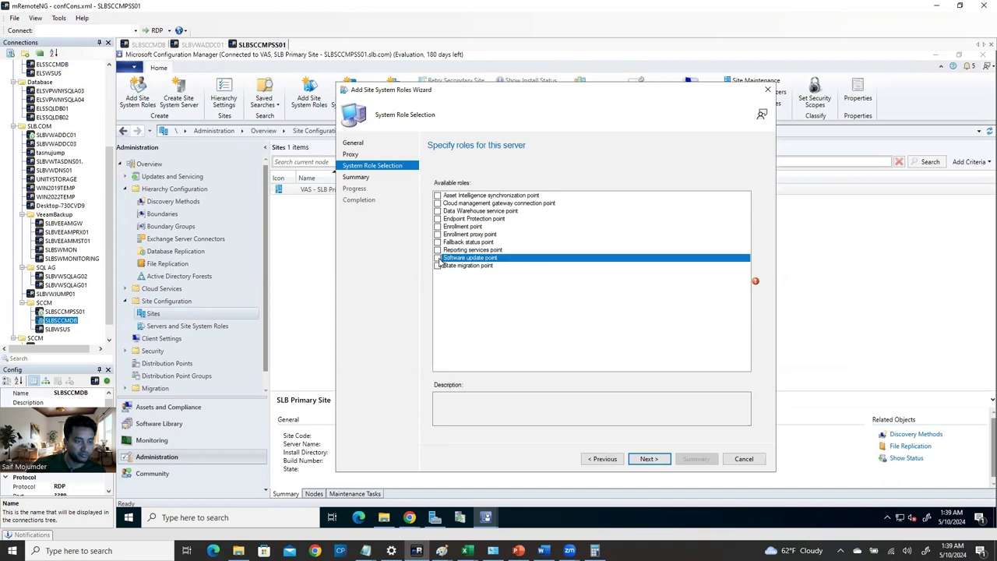
{"action": "left_click", "coordinate": [649, 459]}
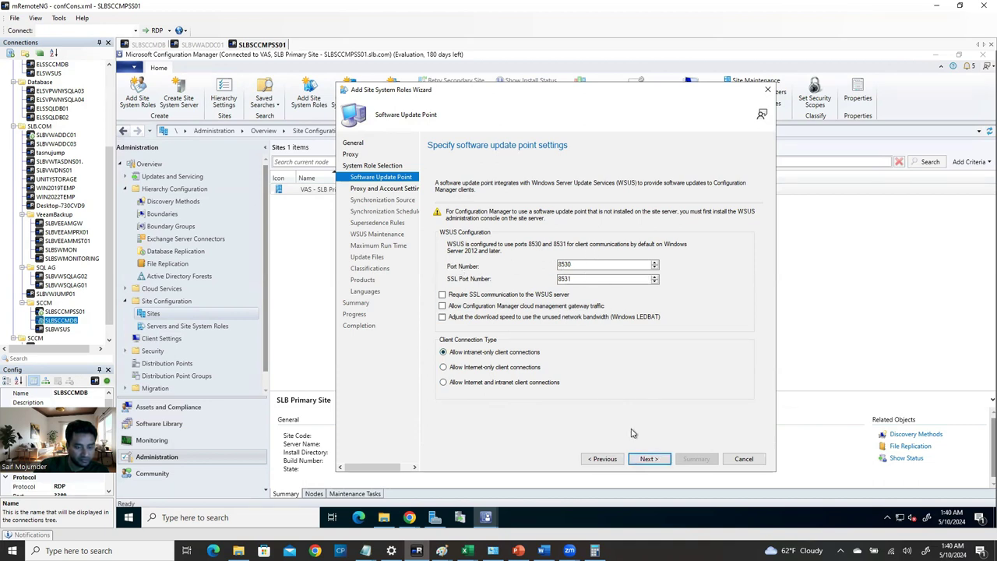
{"action": "left_click", "coordinate": [649, 460]}
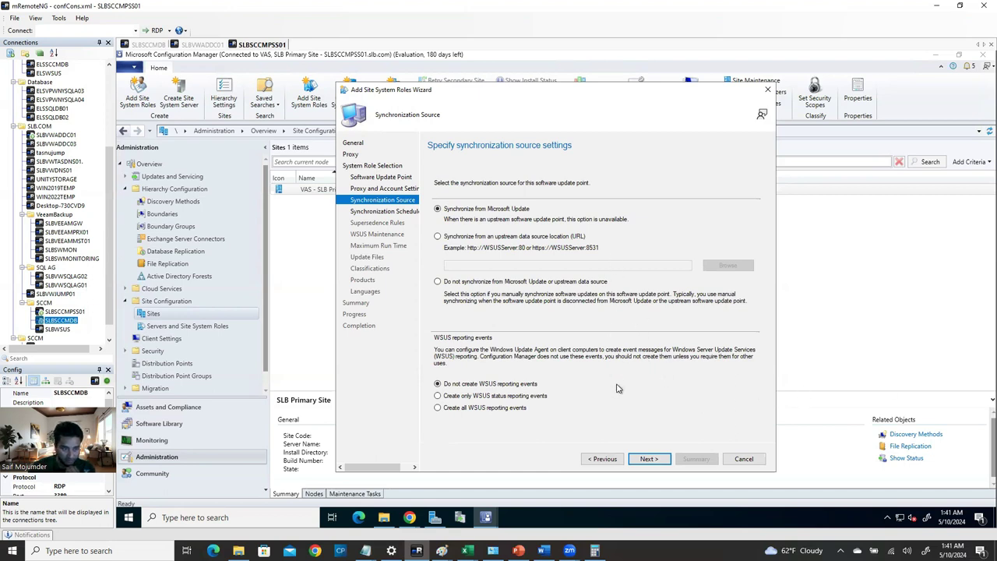
{"action": "left_click", "coordinate": [654, 460]}
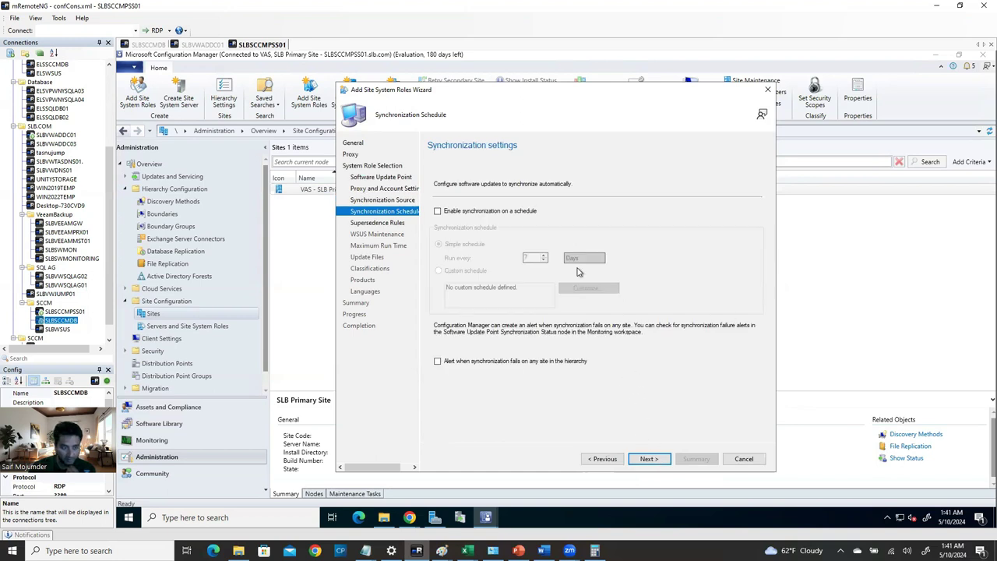
- Enable scheduled synchronization with a custom schedule that recurs every 1 day and starts at 1:00 AM
{"action": "left_click", "coordinate": [437, 211]}
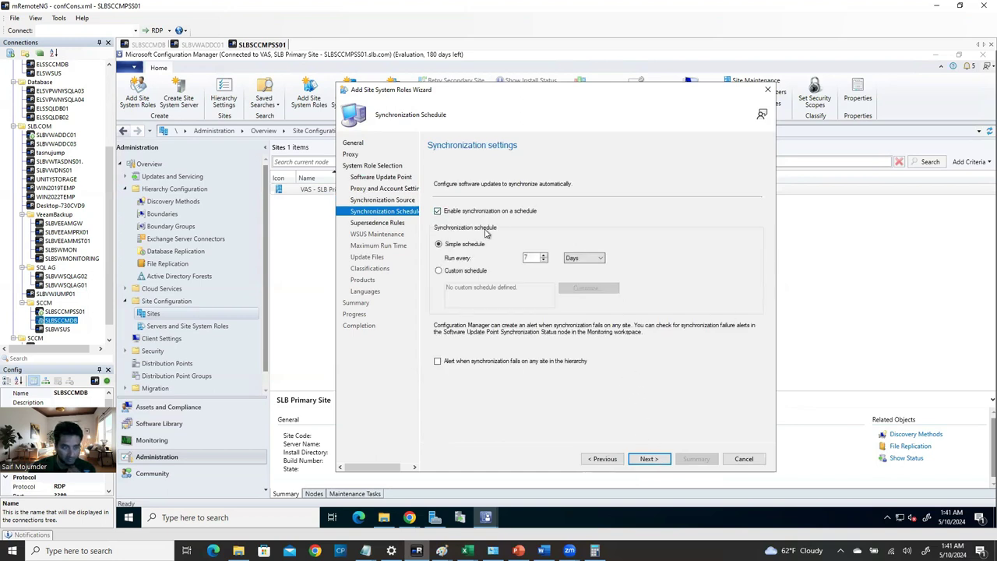
{"action": "double_click", "coordinate": [527, 257]}
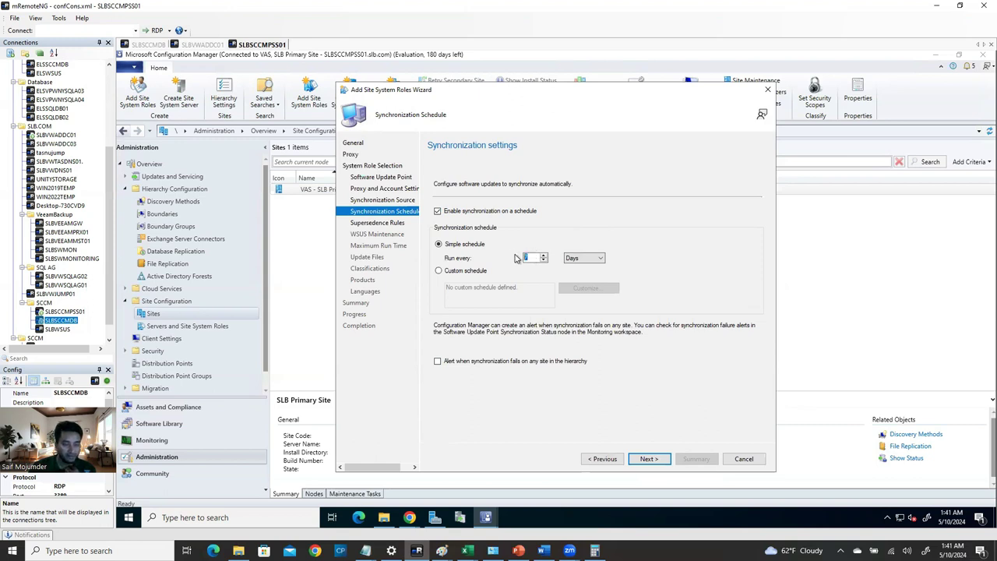
{"action": "type", "text": "1"}
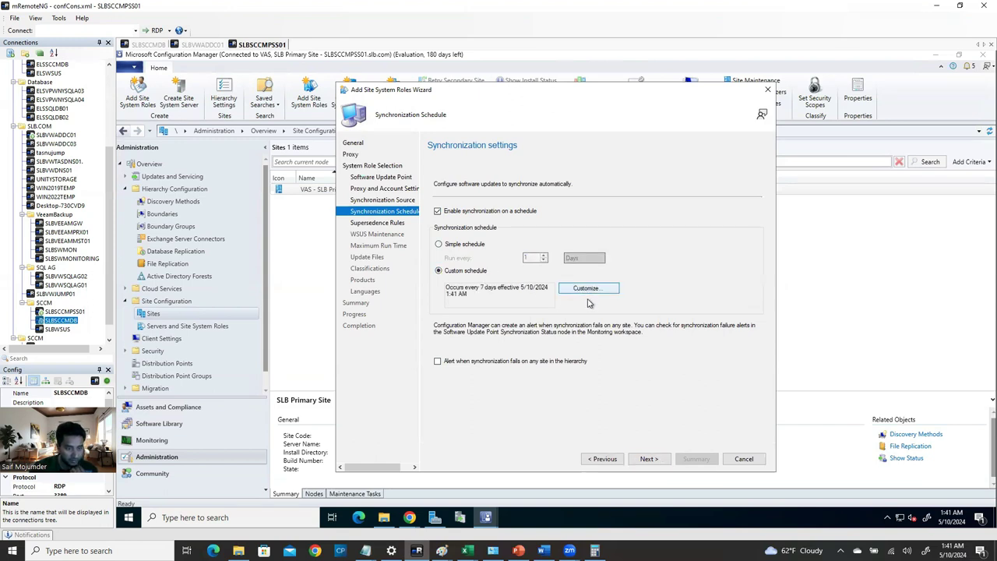
{"action": "left_click", "coordinate": [593, 290]}
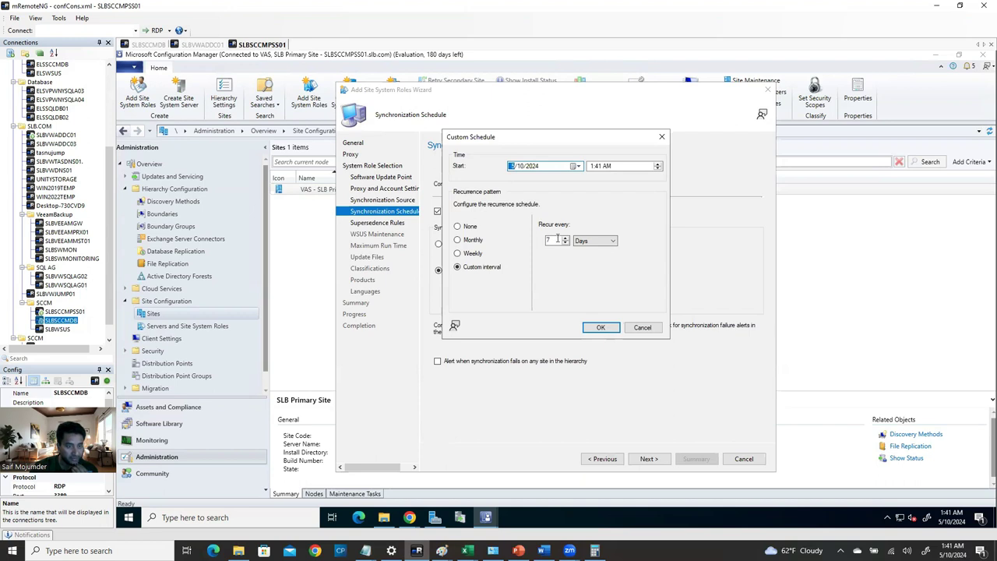
{"action": "double_click", "coordinate": [551, 240]}
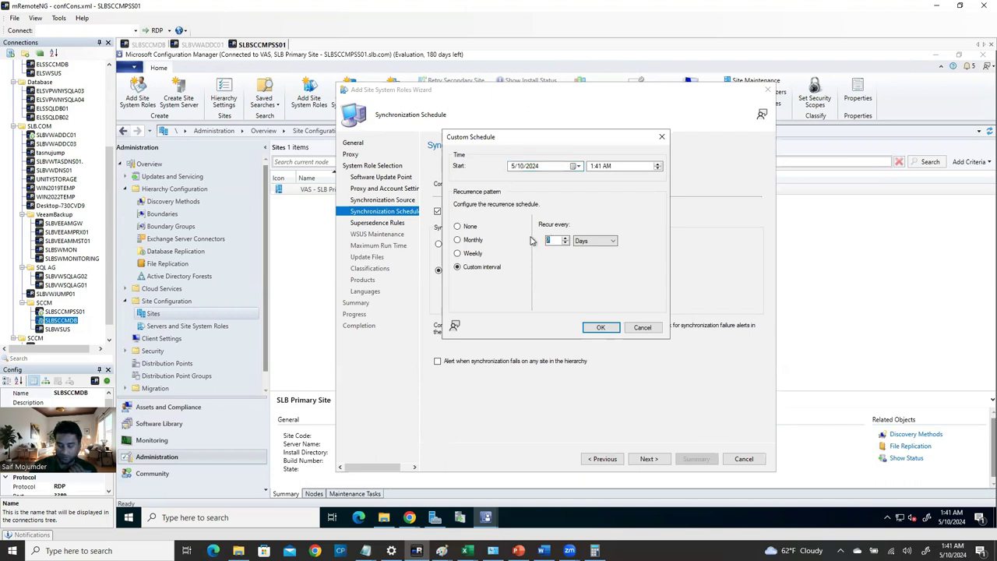
{"action": "type", "text": "1"}
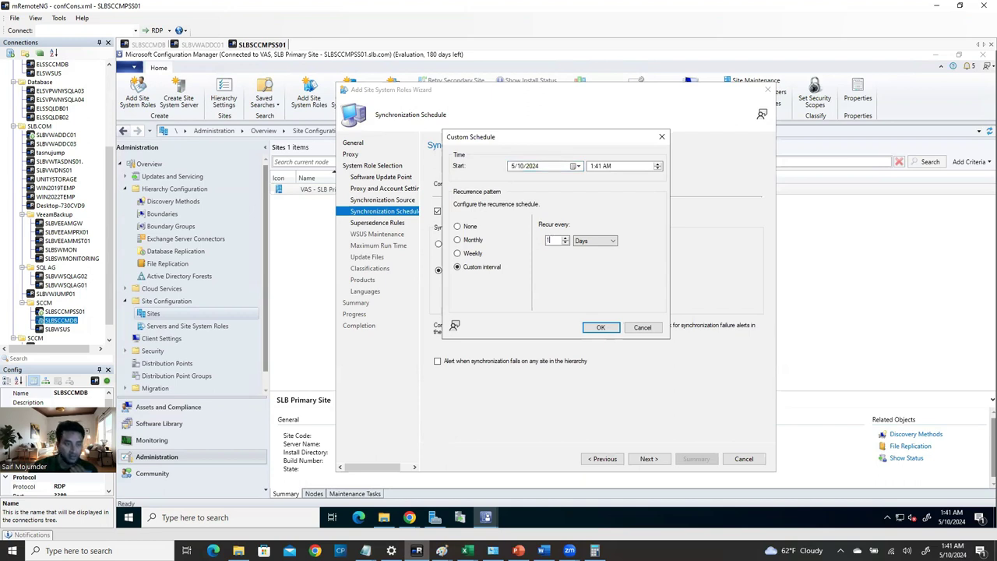
{"action": "left_click", "coordinate": [597, 166]}
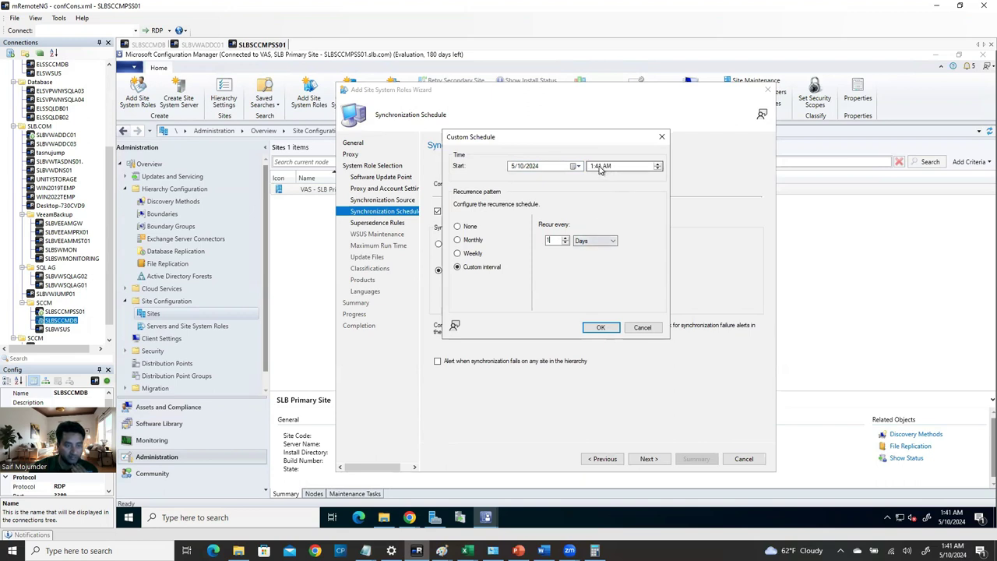
{"action": "left_click", "coordinate": [593, 168]}
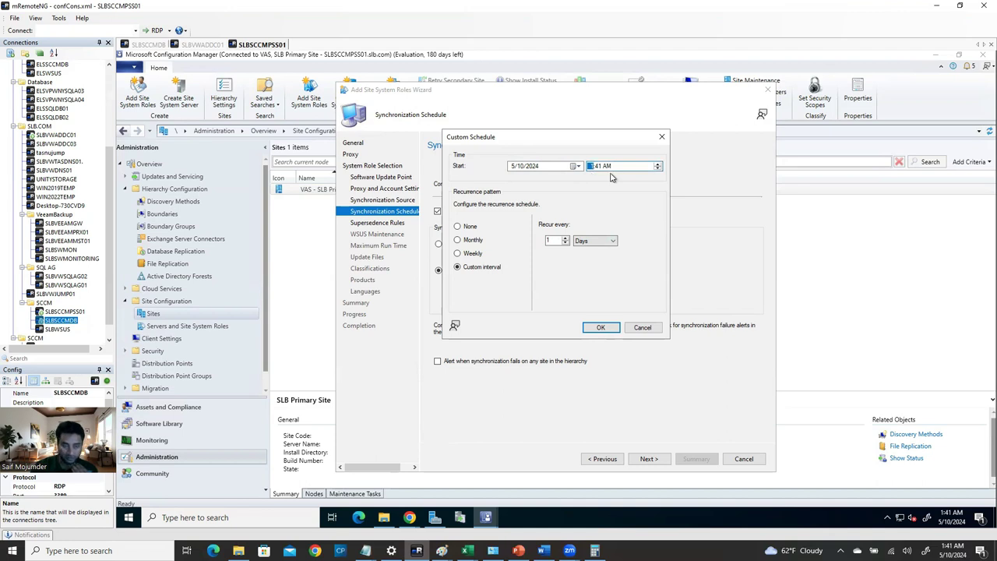
{"action": "left_click", "coordinate": [599, 166]}
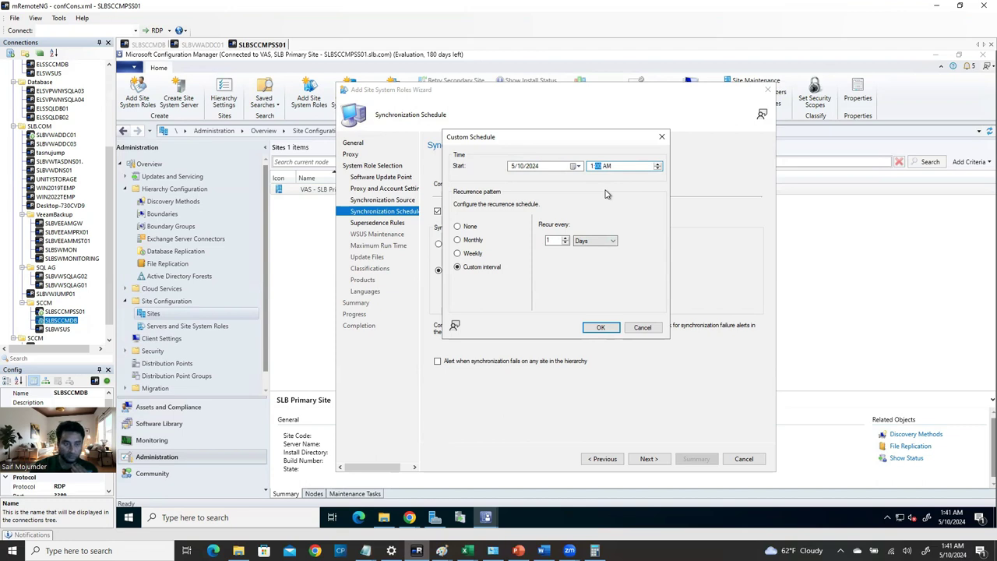
{"action": "left_click", "coordinate": [600, 327]}
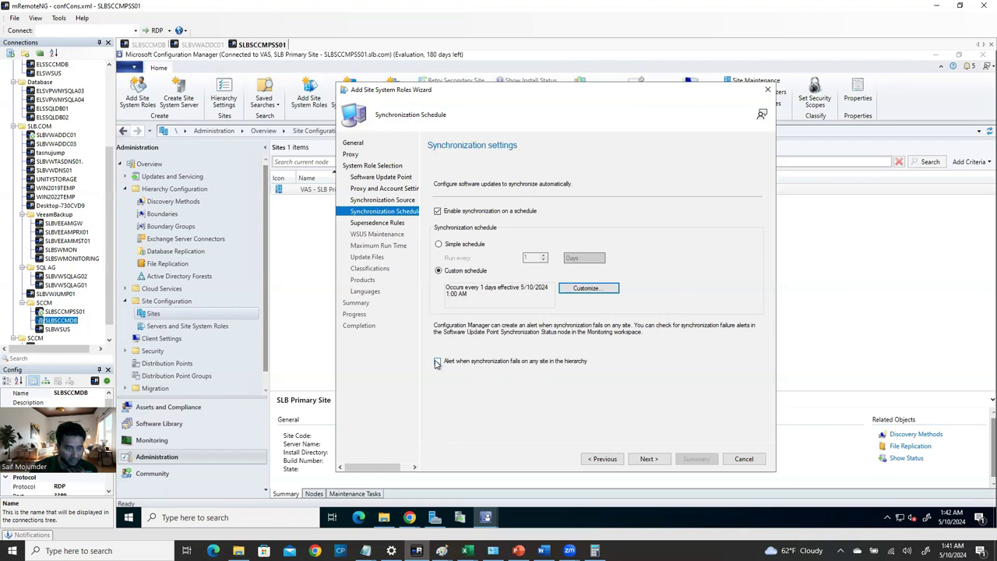
{"action": "left_click", "coordinate": [648, 459]}
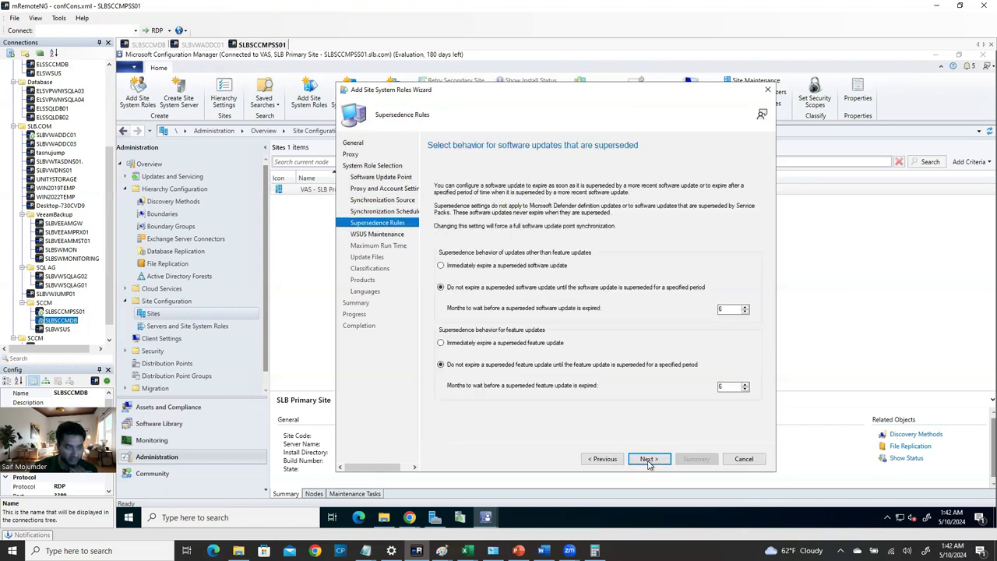
- Set the supersedence rules to immediately expire both superseded software updates and superseded feature updates
{"action": "left_click", "coordinate": [442, 267]}
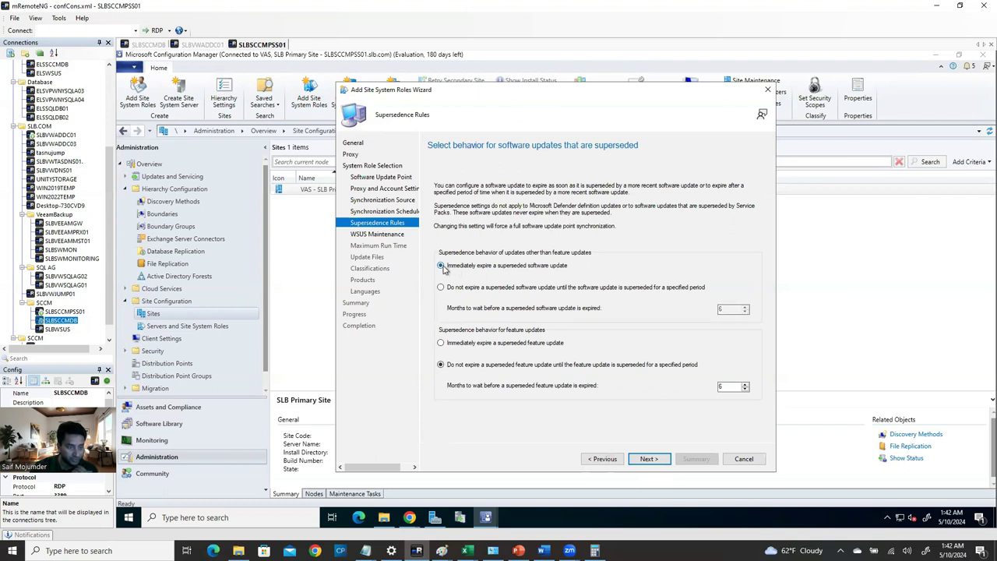
{"action": "left_click", "coordinate": [442, 344]}
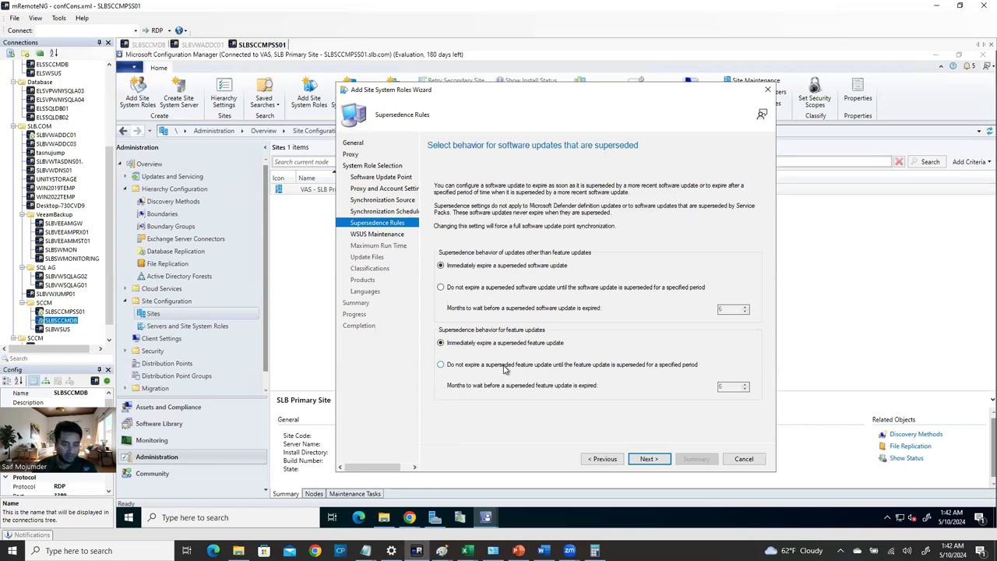
{"action": "left_click", "coordinate": [493, 289]}
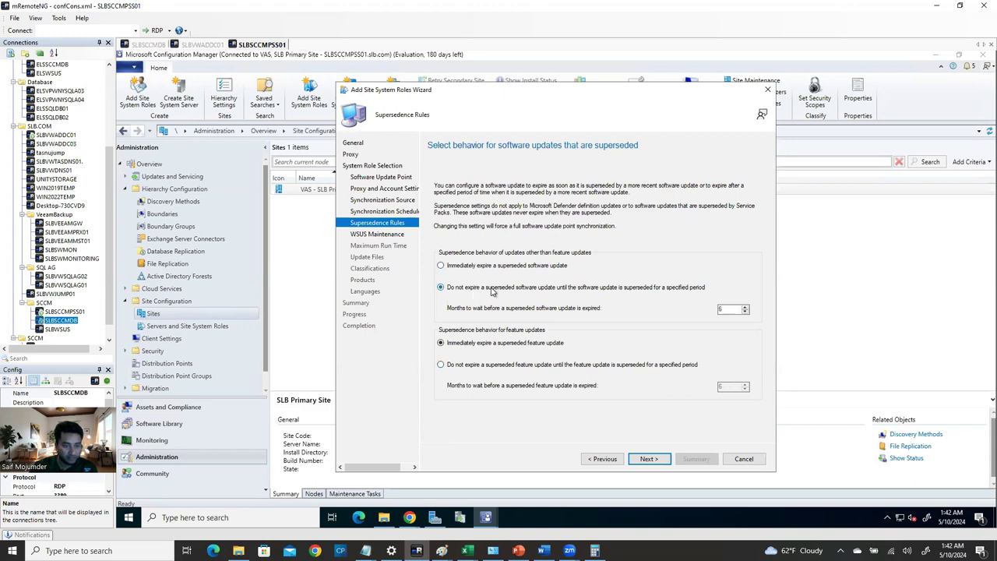
{"action": "left_click", "coordinate": [442, 266]}
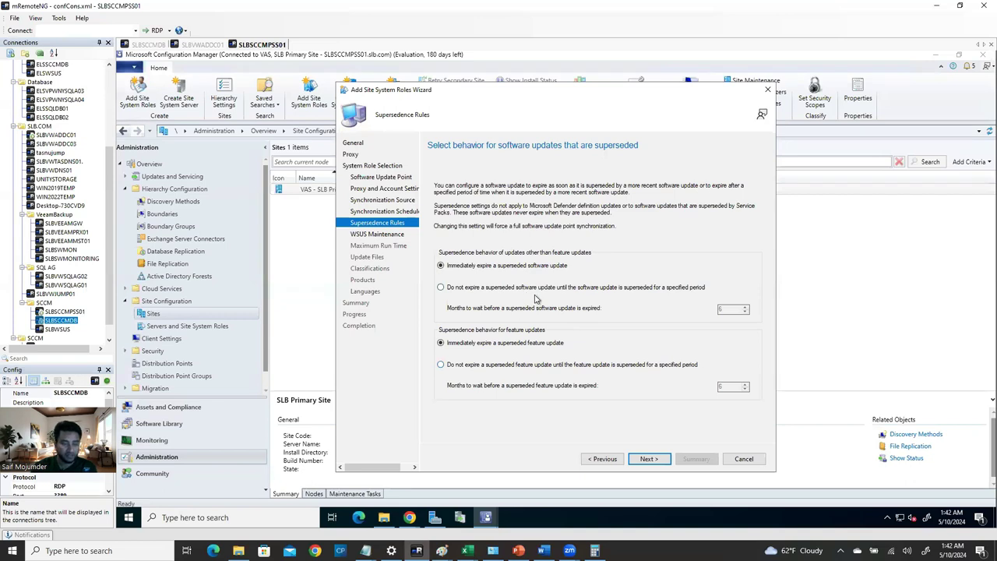
{"action": "left_click", "coordinate": [650, 461]}
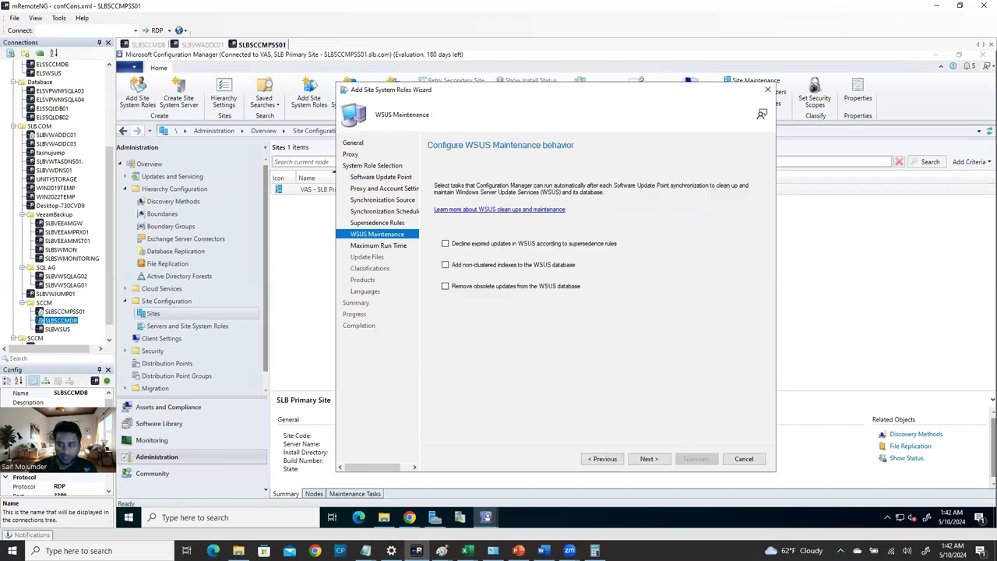
- Enable removal of obsolete updates from the WSUS database and accept the default maximum run times
{"action": "left_click", "coordinate": [478, 288]}
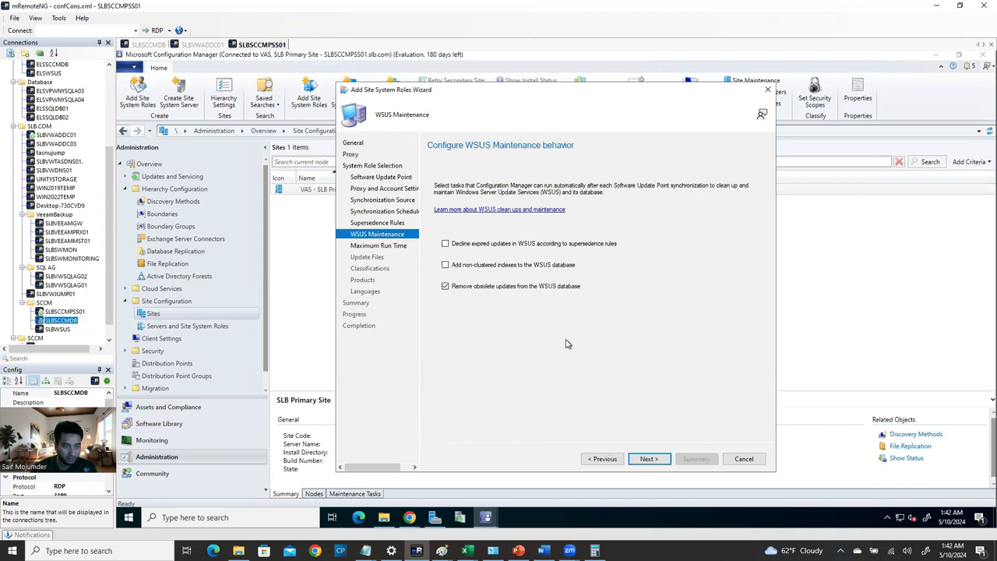
{"action": "left_click", "coordinate": [649, 461]}
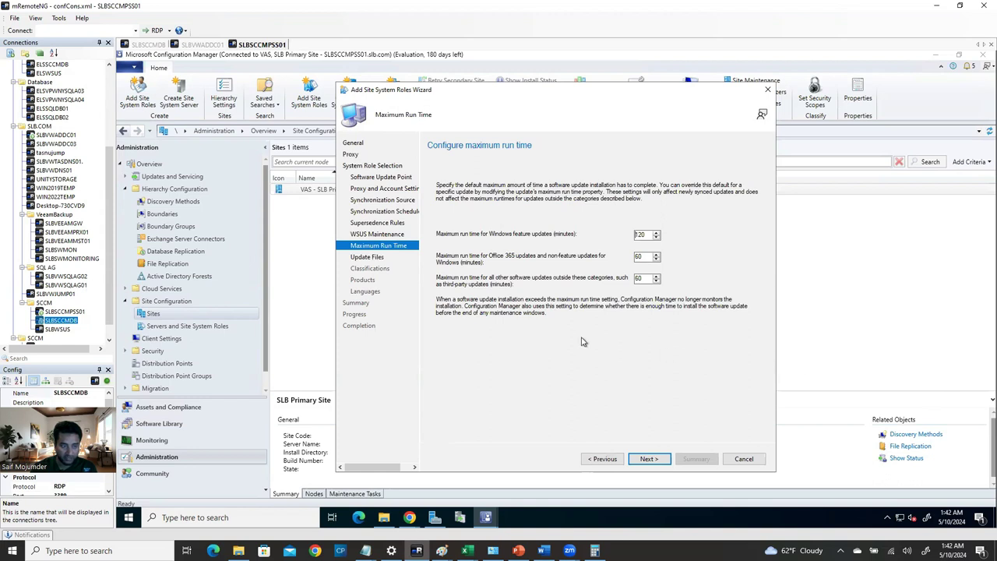
{"action": "left_click", "coordinate": [651, 459]}
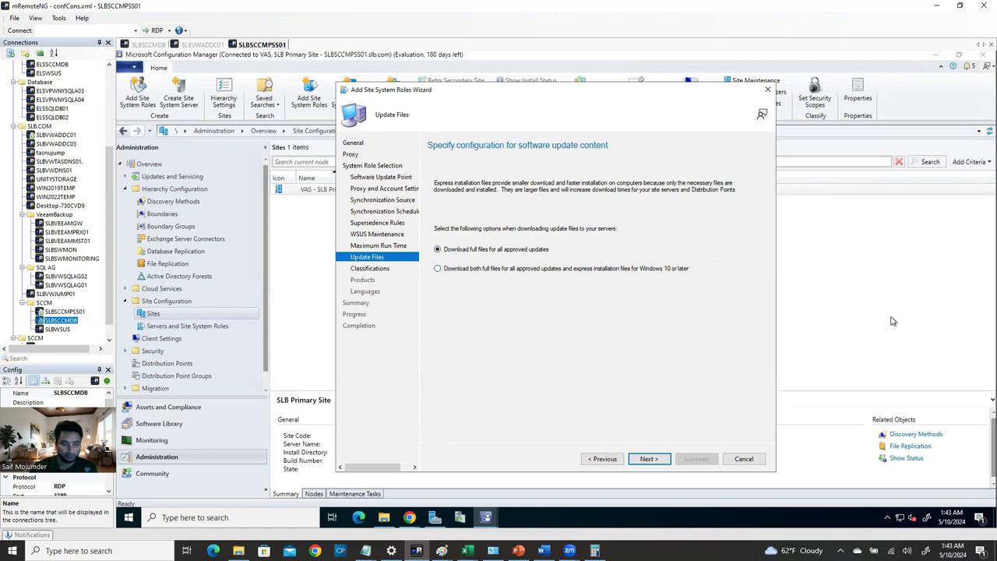
- Keep downloading full files for all approved updates and choose the Critical Updates, Definition Updates and Security Updates classifications
{"action": "left_click_drag", "start_coordinate": [658, 89], "coordinate": [715, 108]}
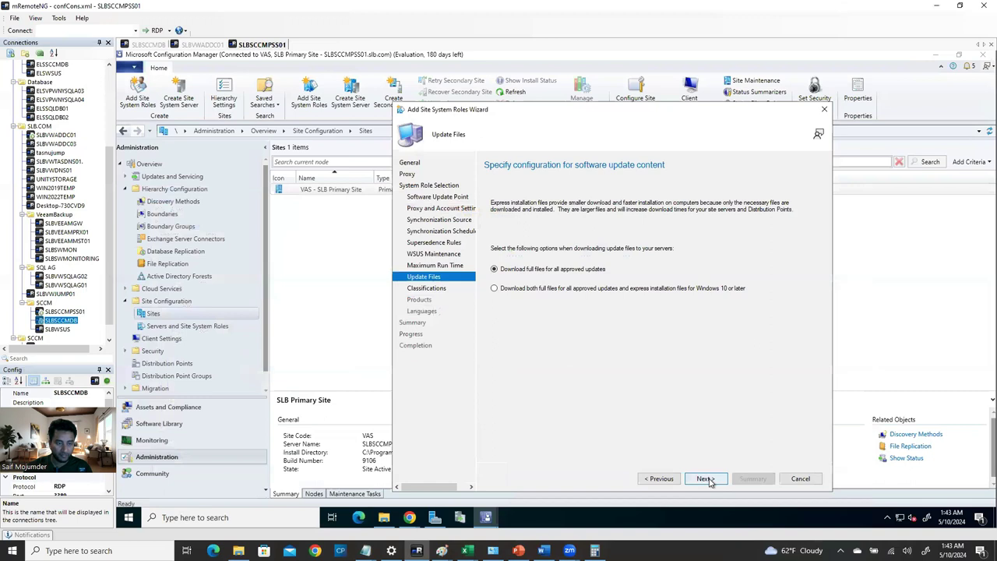
{"action": "left_click", "coordinate": [706, 479]}
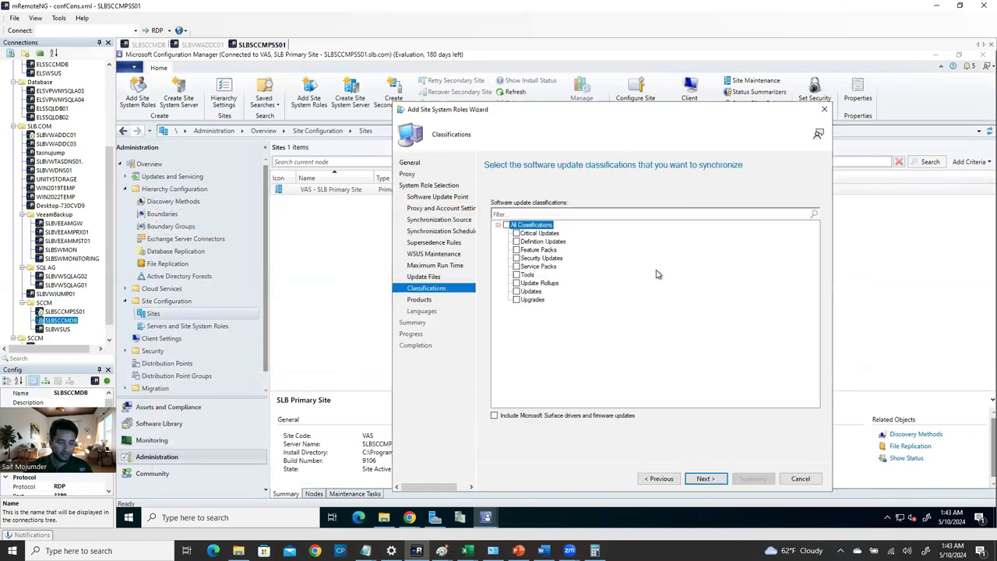
{"action": "left_click", "coordinate": [515, 233]}
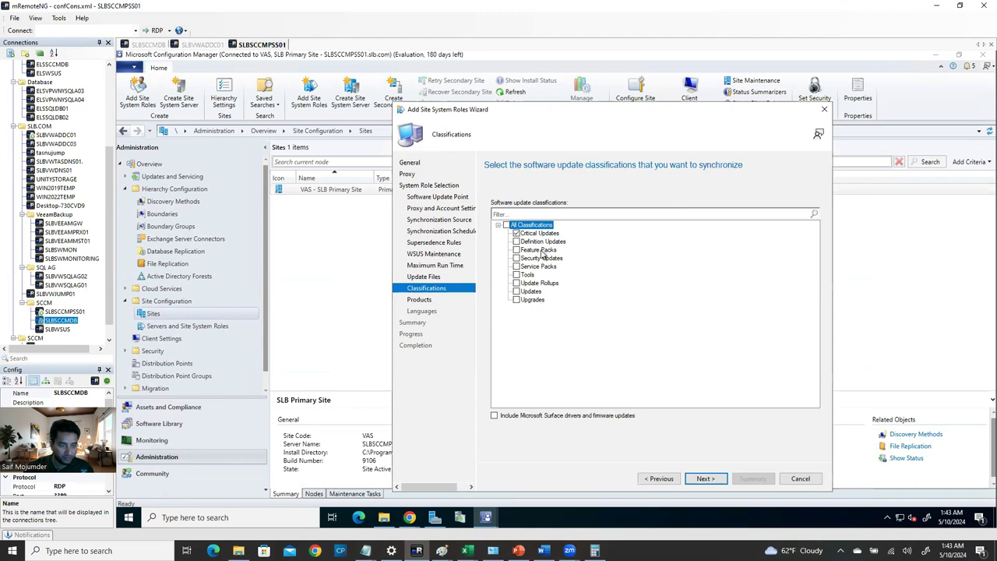
{"action": "left_click", "coordinate": [516, 241]}
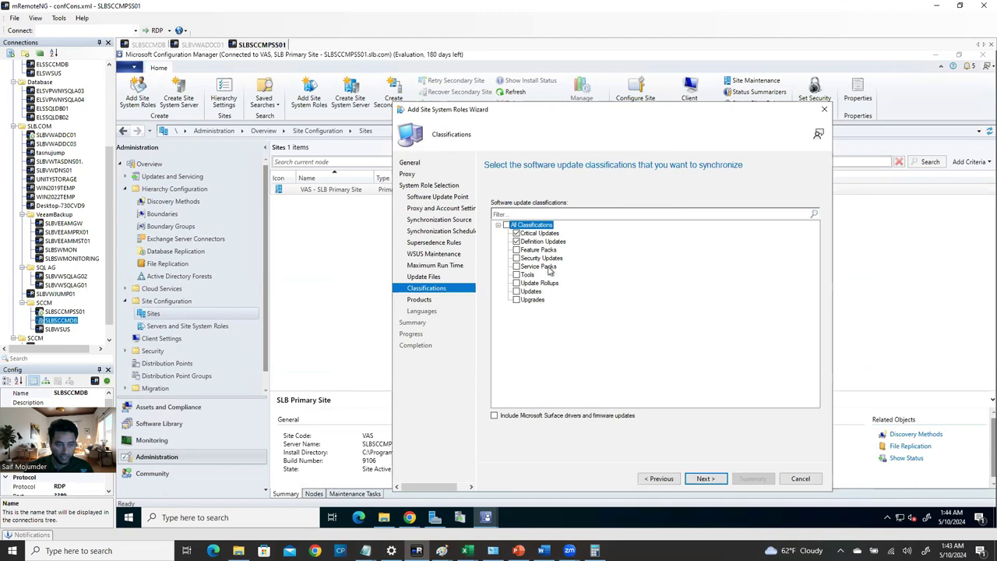
{"action": "left_click", "coordinate": [517, 258]}
{"action": "left_click", "coordinate": [705, 479]}
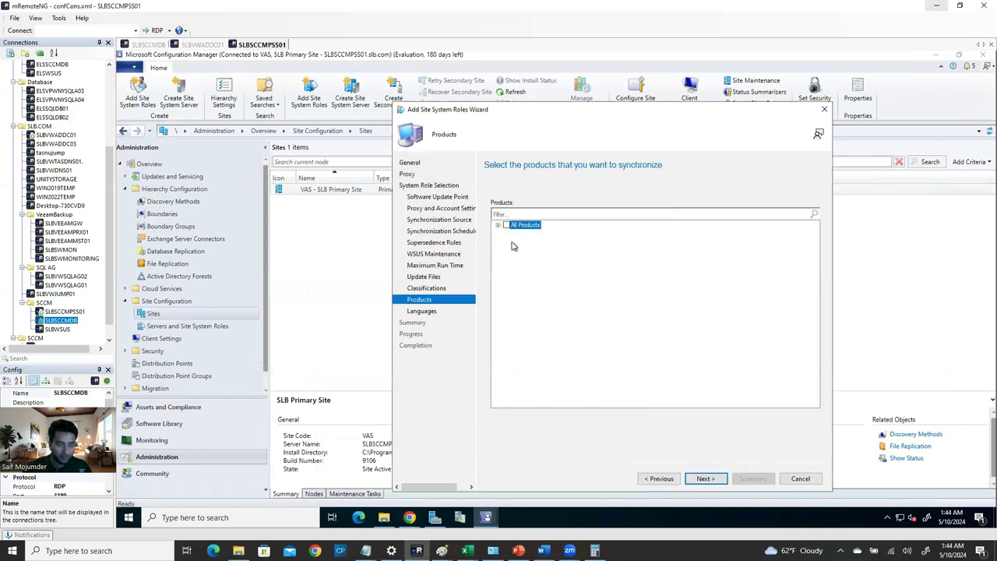
- Choose Windows 10 and Windows Server 2016 under Microsoft Windows as the products to synchronize
{"action": "left_click", "coordinate": [498, 226]}
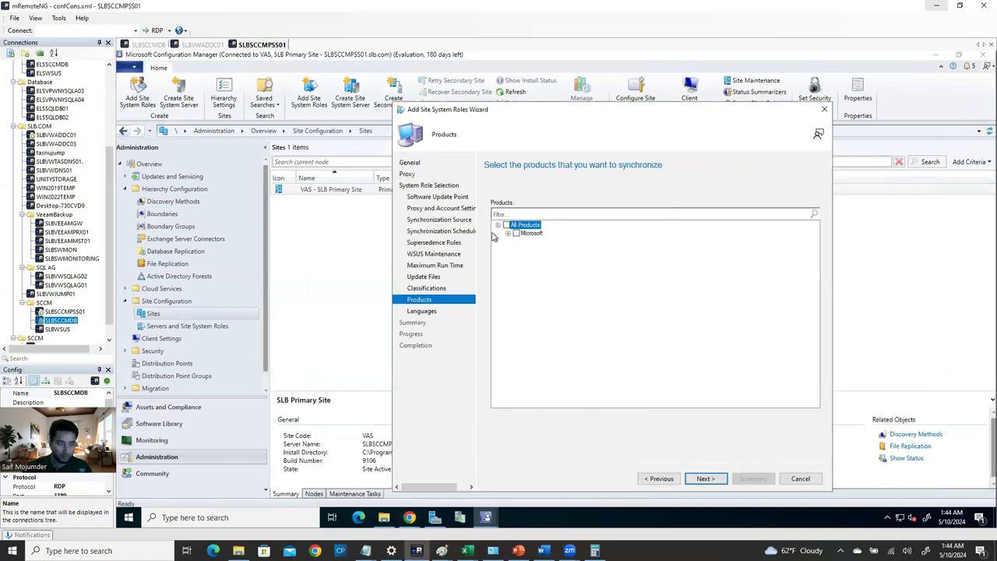
{"action": "left_click", "coordinate": [508, 234]}
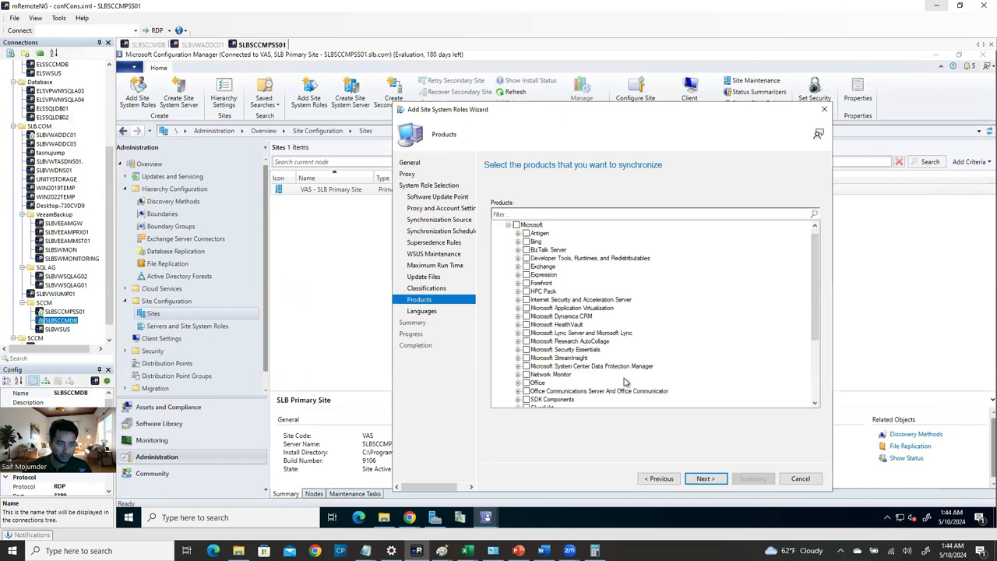
{"action": "scroll", "coordinate": [625, 380], "scroll_direction": "down", "scroll_amount": 4}
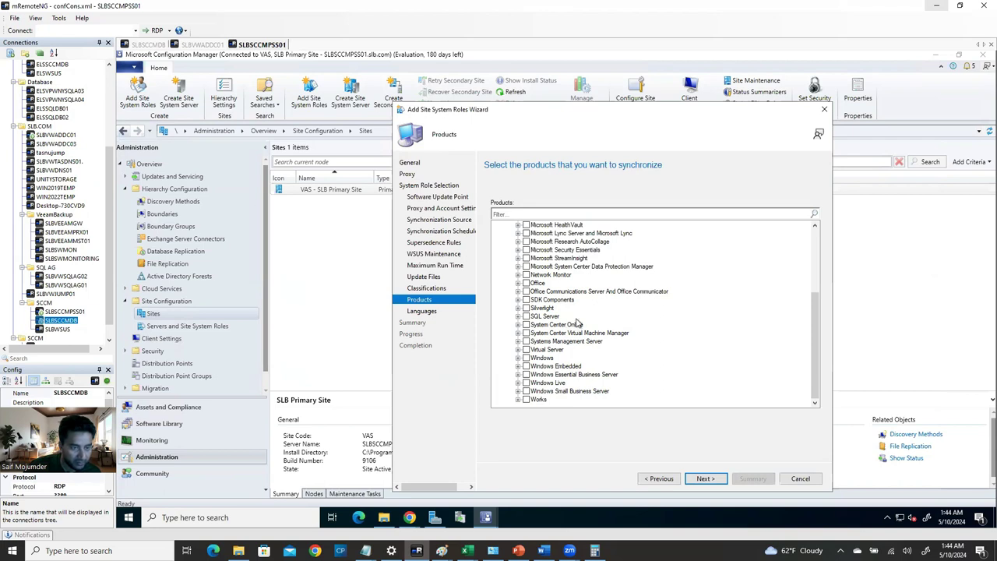
{"action": "scroll", "coordinate": [577, 323], "scroll_direction": "up", "scroll_amount": 2}
{"action": "scroll", "coordinate": [577, 323], "scroll_direction": "up", "scroll_amount": 3}
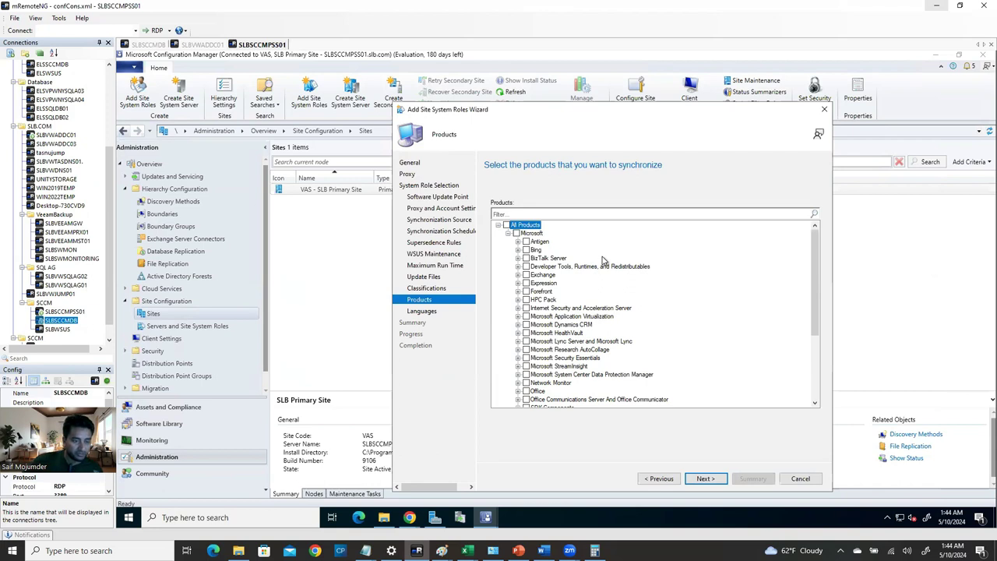
{"action": "scroll", "coordinate": [605, 261], "scroll_direction": "down", "scroll_amount": 1}
{"action": "scroll", "coordinate": [607, 296], "scroll_direction": "down", "scroll_amount": 4}
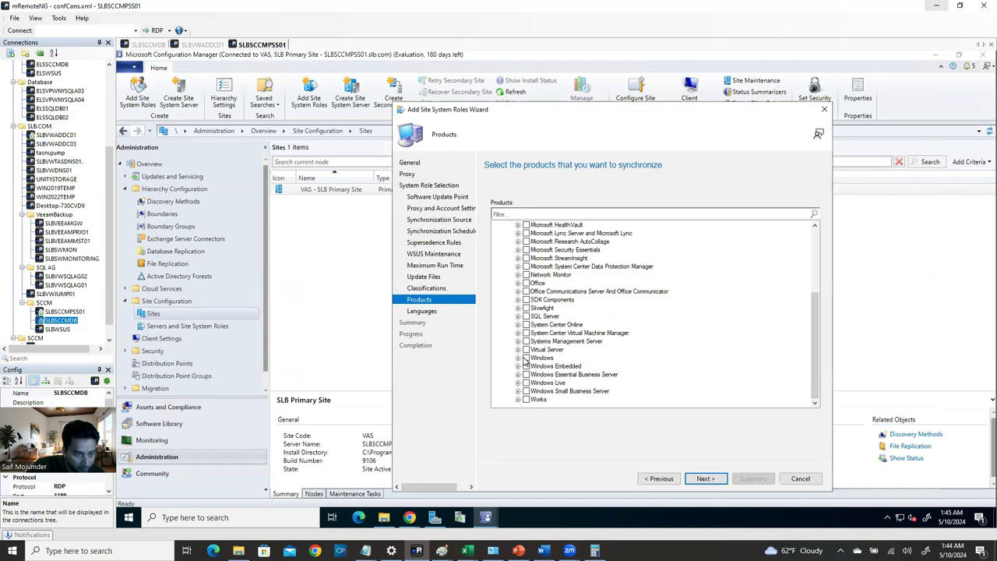
{"action": "left_click", "coordinate": [518, 358]}
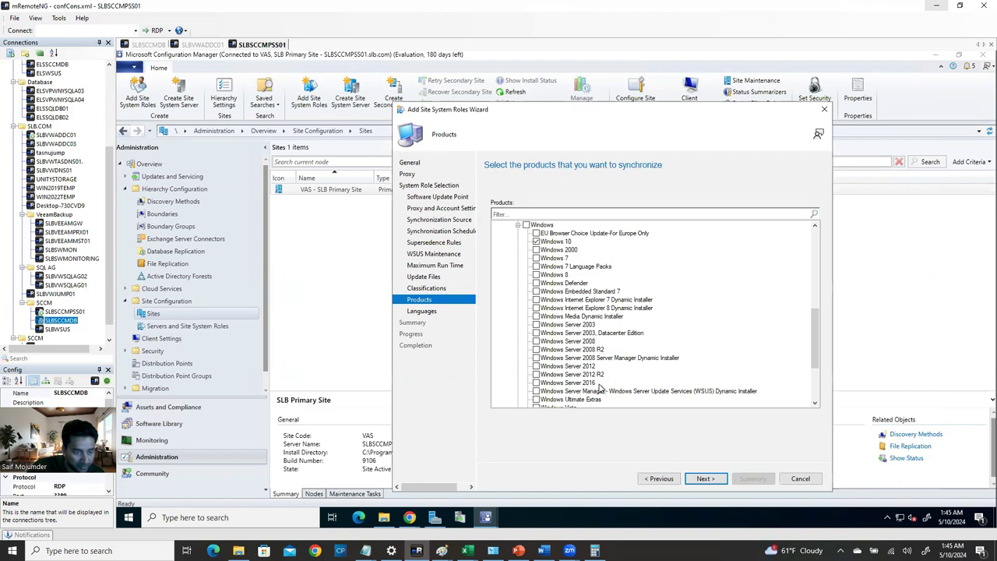
{"action": "scroll", "coordinate": [600, 390], "scroll_direction": "down", "scroll_amount": 3}
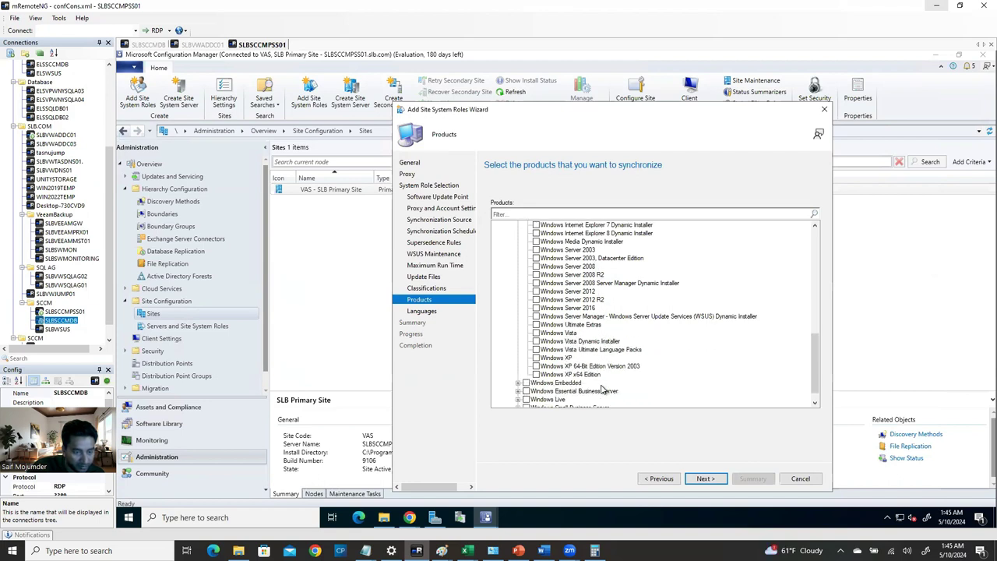
{"action": "left_click", "coordinate": [536, 307]}
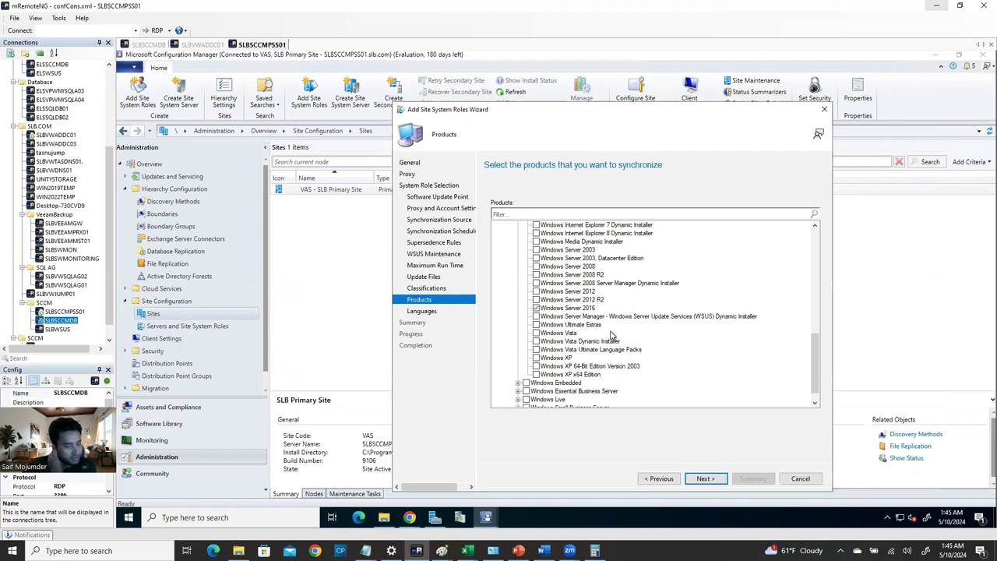
{"action": "scroll", "coordinate": [611, 336], "scroll_direction": "down", "scroll_amount": 1}
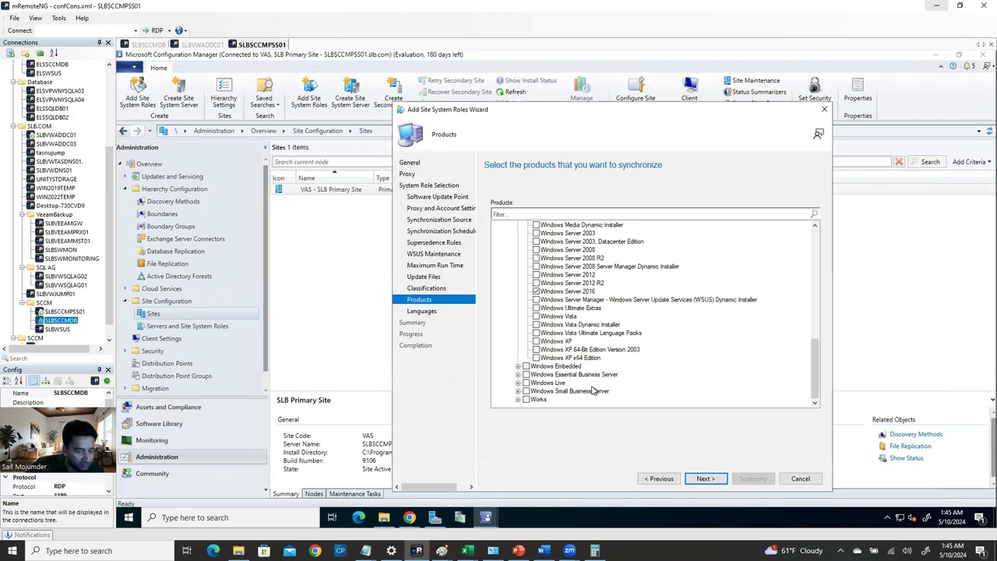
{"action": "scroll", "coordinate": [596, 391], "scroll_direction": "up", "scroll_amount": 1}
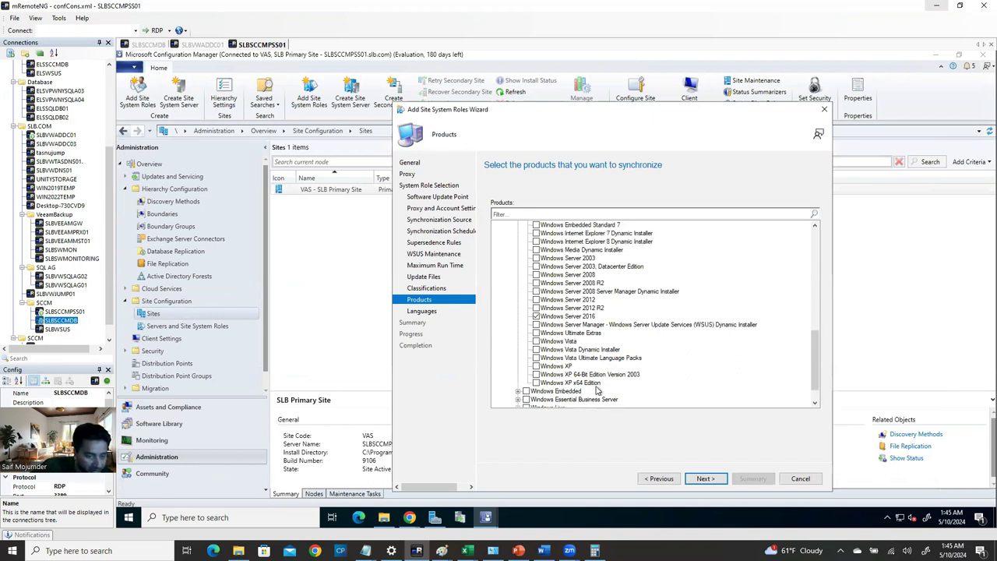
{"action": "scroll", "coordinate": [595, 389], "scroll_direction": "up", "scroll_amount": 8}
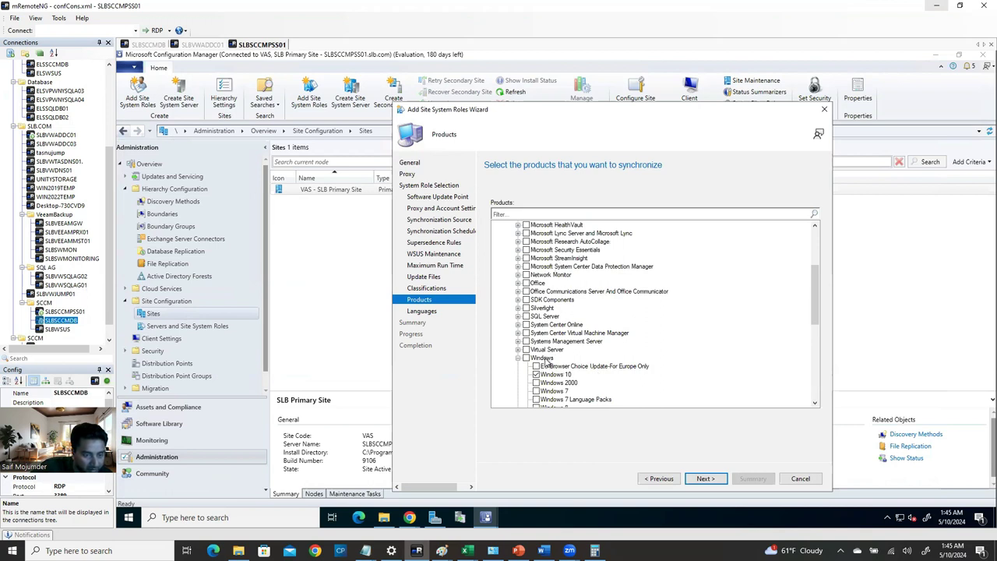
{"action": "scroll", "coordinate": [545, 359], "scroll_direction": "up", "scroll_amount": 4}
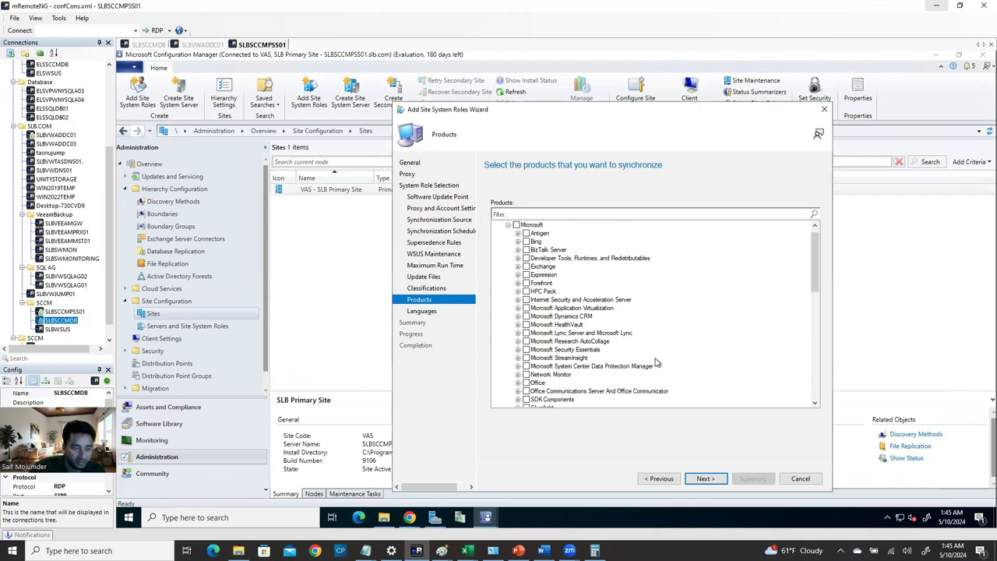
{"action": "left_click", "coordinate": [705, 478]}
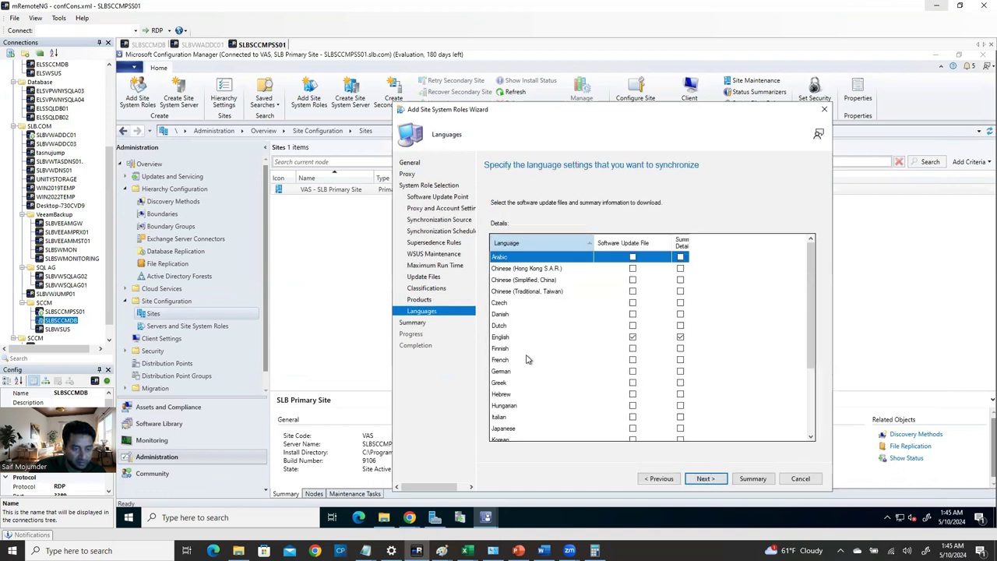
- Keep English as the synchronized language, apply the summarized settings and close the completed wizard
{"action": "left_click", "coordinate": [707, 479]}
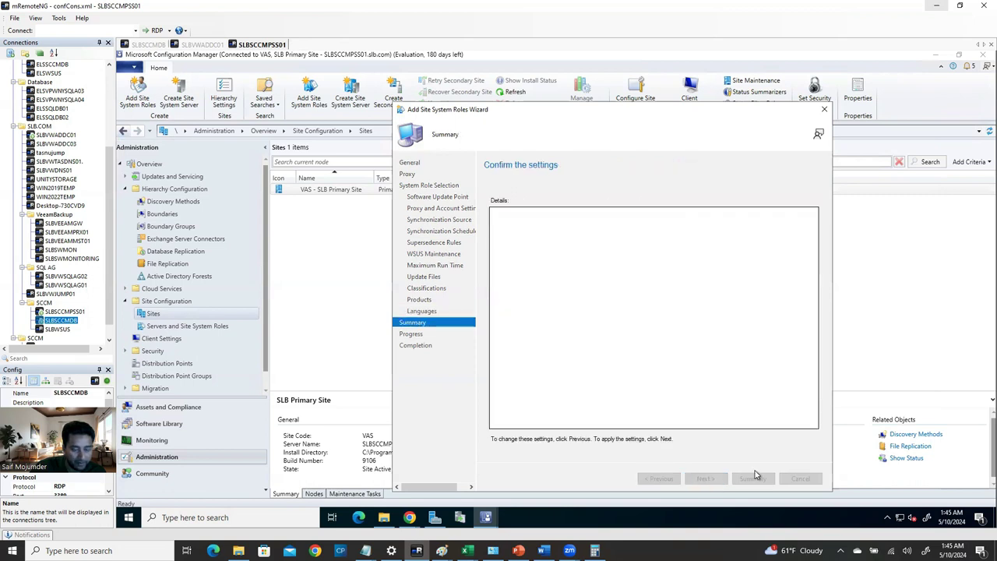
{"action": "left_click", "coordinate": [706, 482]}
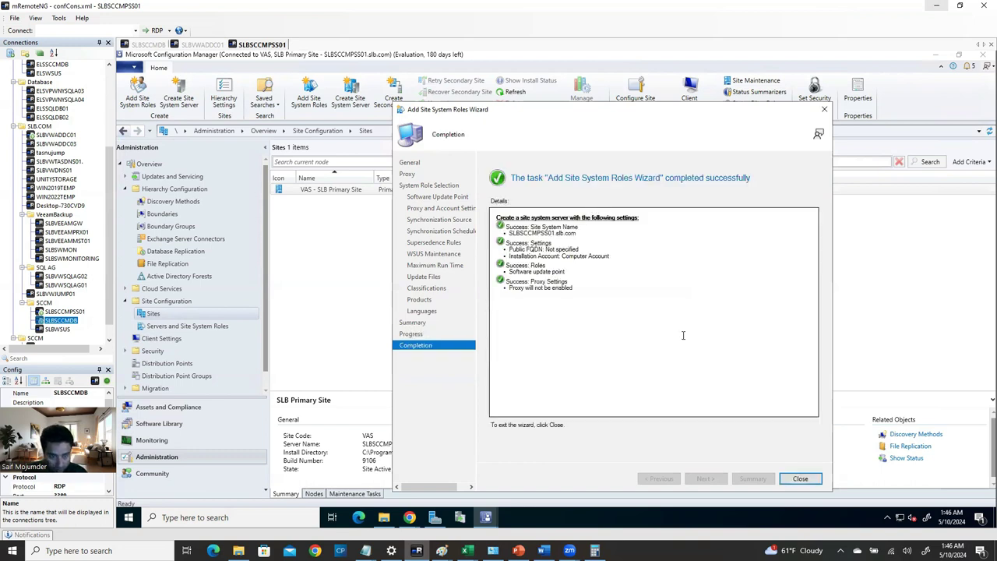
{"action": "left_click", "coordinate": [800, 479]}
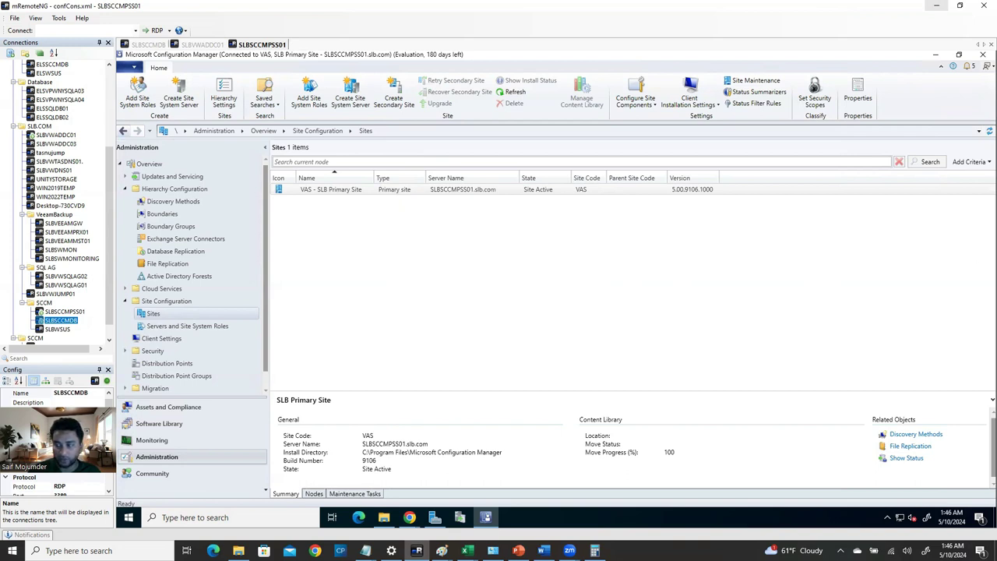
- Open the Logs folder in C:\Program Files\Microsoft Configuration Manager in File Explorer, minimizing the console and granting permanent folder access
{"action": "left_click", "coordinate": [383, 517]}
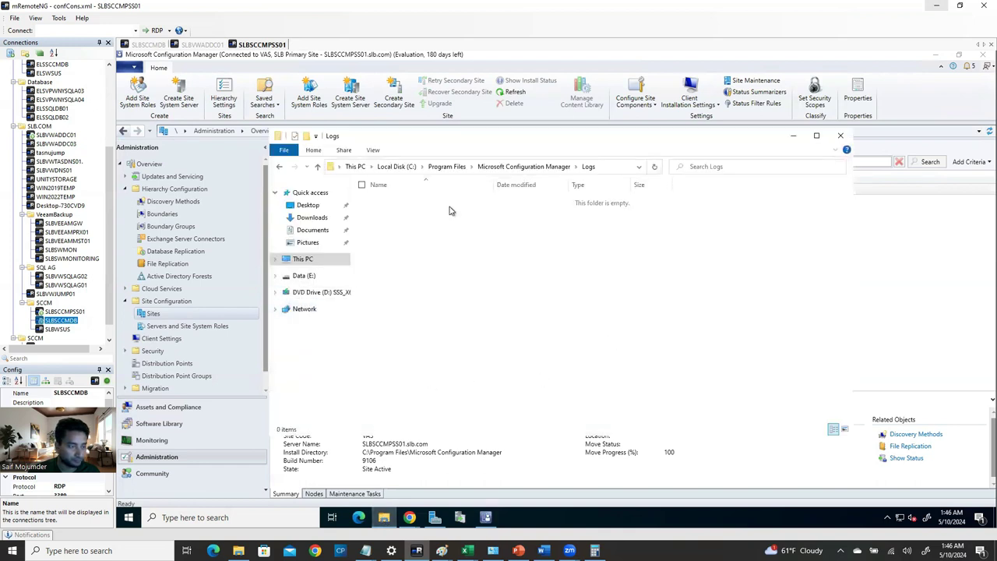
{"action": "left_click", "coordinate": [451, 167]}
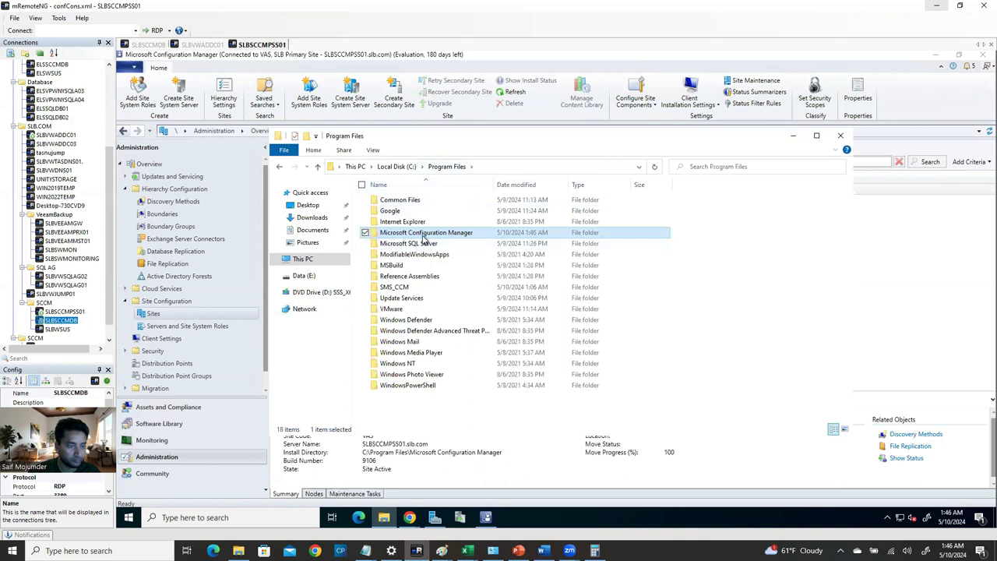
{"action": "double_click", "coordinate": [426, 236]}
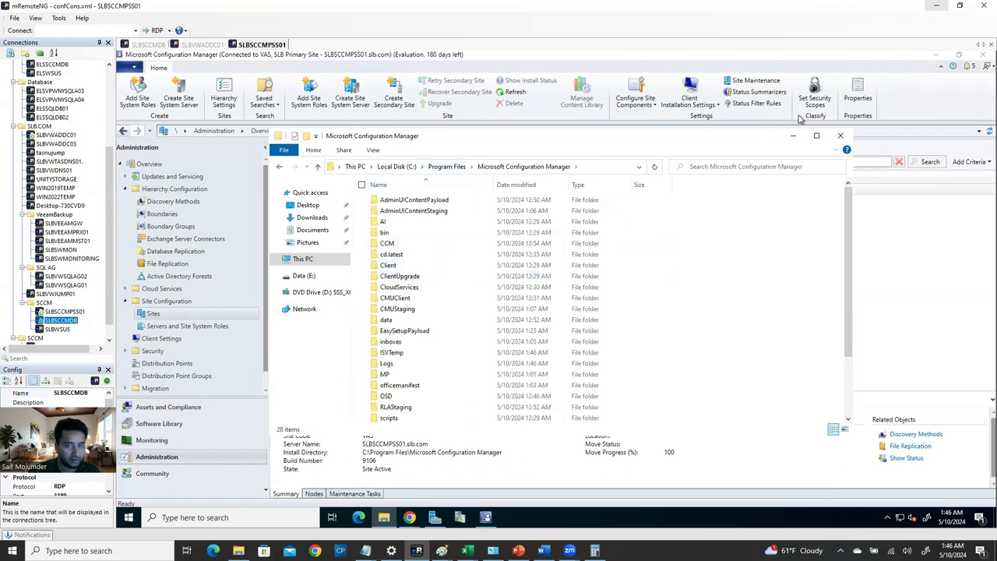
{"action": "left_click", "coordinate": [935, 55]}
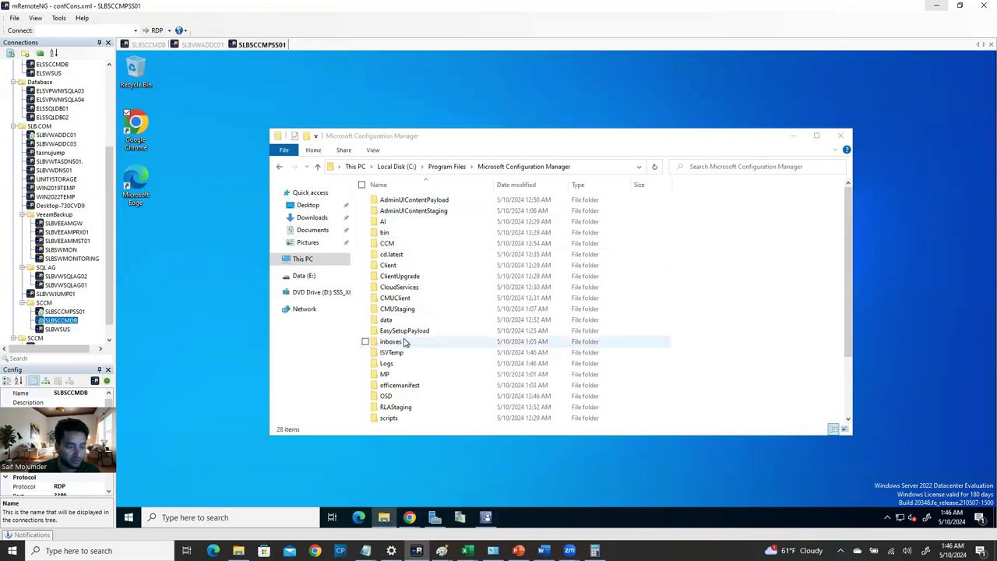
{"action": "left_click", "coordinate": [399, 365]}
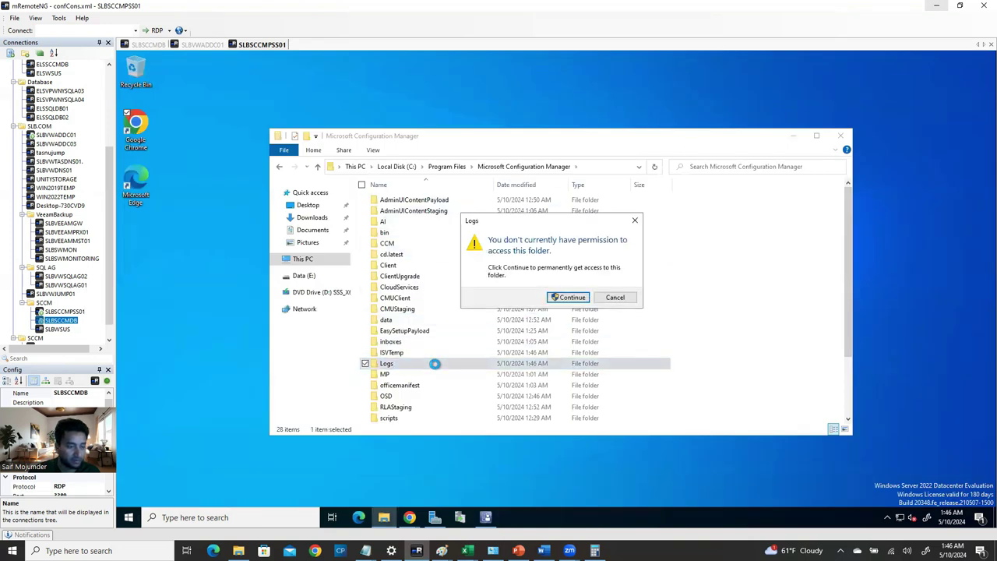
{"action": "left_click", "coordinate": [565, 300]}
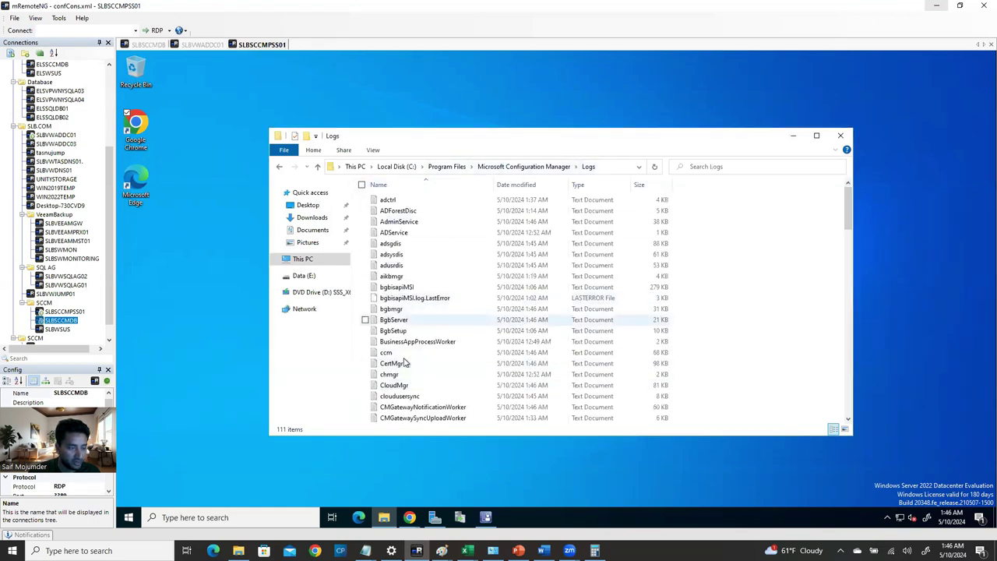
- Find the SUPSetup log in the Logs folder, open it to check the role installation entries, and close it
{"action": "scroll", "coordinate": [416, 395], "scroll_direction": "down", "scroll_amount": 4}
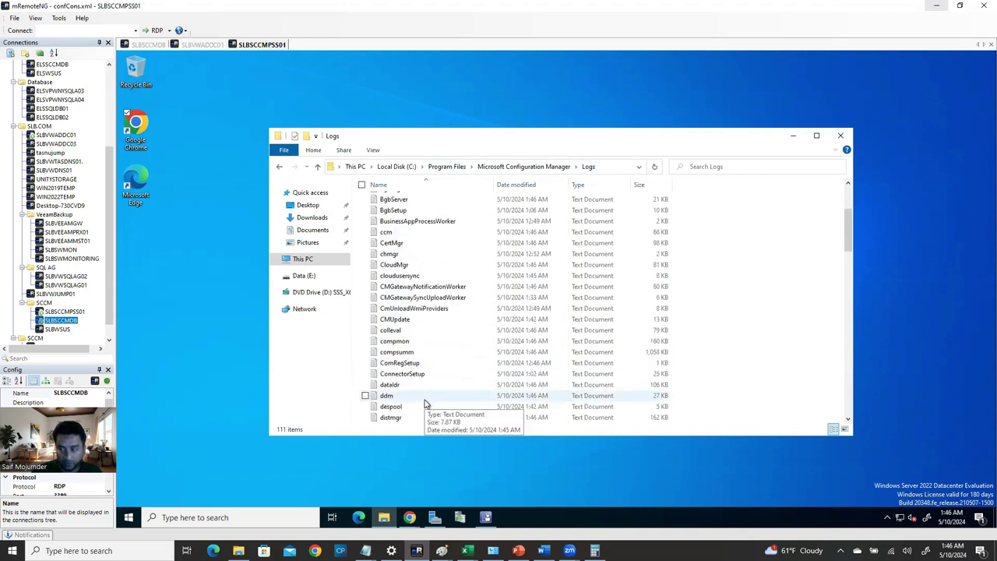
{"action": "scroll", "coordinate": [417, 403], "scroll_direction": "down", "scroll_amount": 4}
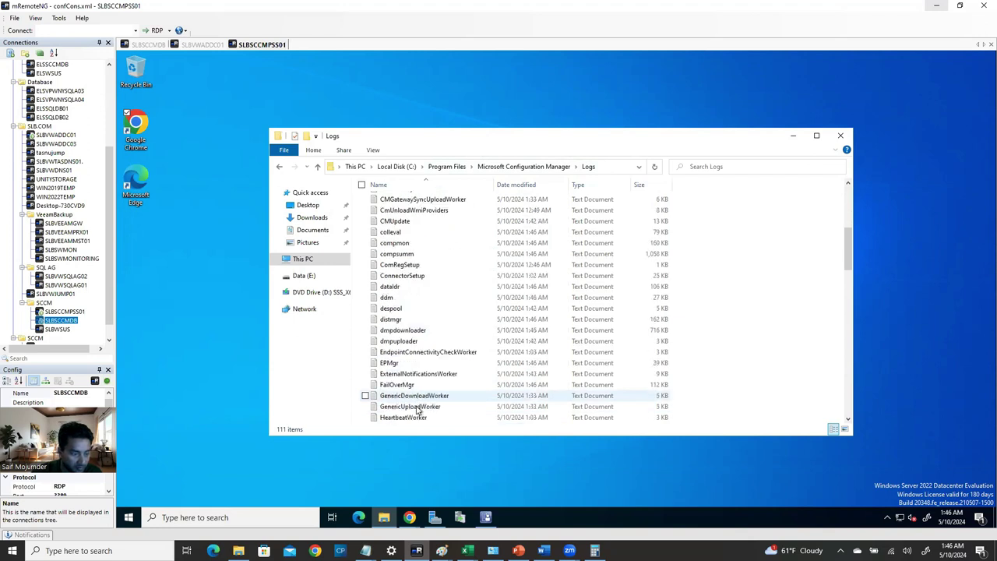
{"action": "left_click", "coordinate": [413, 405]}
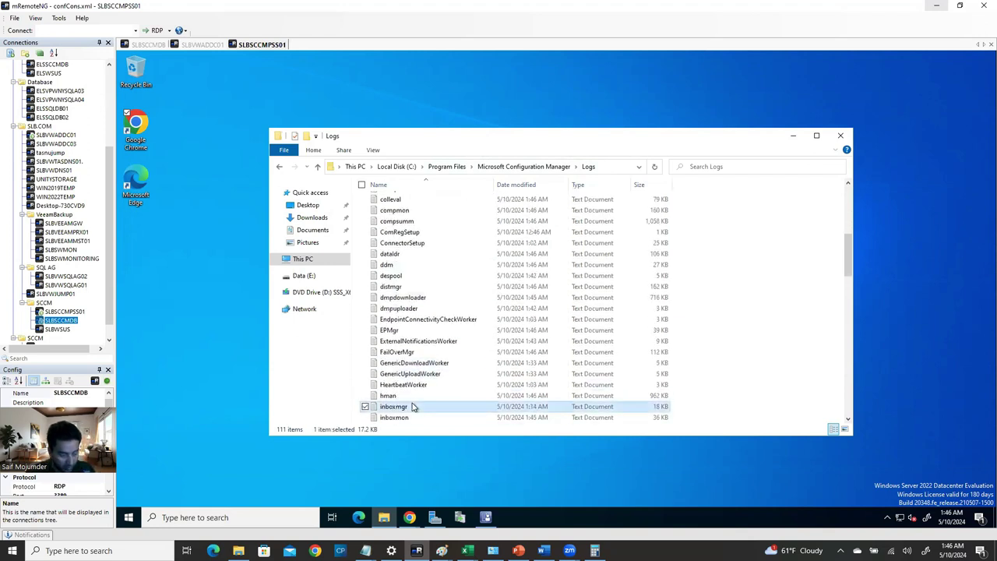
{"action": "key", "text": "s"}
{"action": "key", "text": "s"}
{"action": "key", "text": "s"}
{"action": "key", "text": "s"}
{"action": "key", "text": "s"}
{"action": "key", "text": "s"}
{"action": "key", "text": "s"}
{"action": "key", "text": "s"}
{"action": "key", "text": "s"}
{"action": "key", "text": "s"}
{"action": "key", "text": "s"}
{"action": "key", "text": "s"}
{"action": "key", "text": "s"}
{"action": "left_click", "coordinate": [483, 415]}
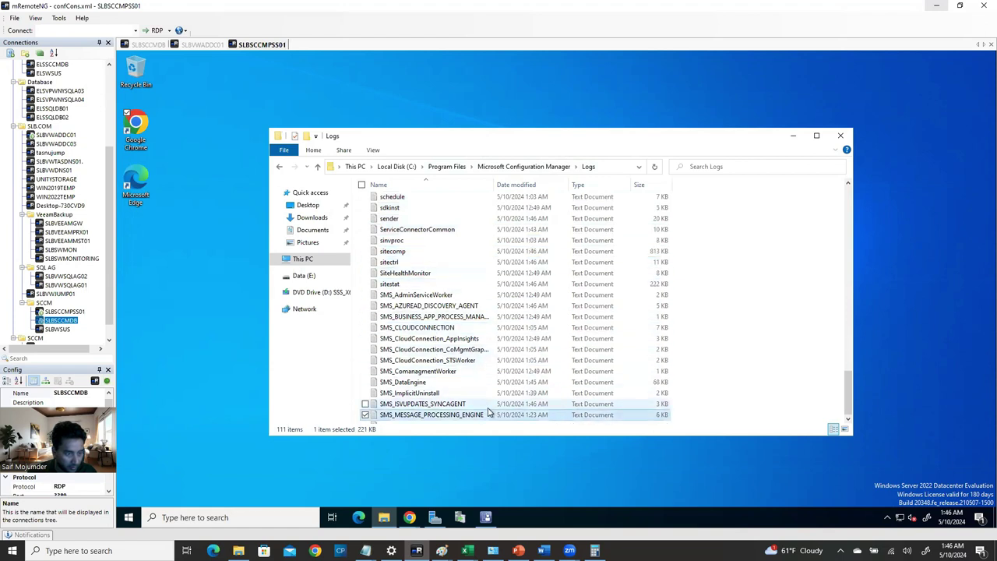
{"action": "key", "text": "s"}
{"action": "key", "text": "s"}
{"action": "key", "text": "s"}
{"action": "key", "text": "s"}
{"action": "key", "text": "s"}
{"action": "key", "text": "s"}
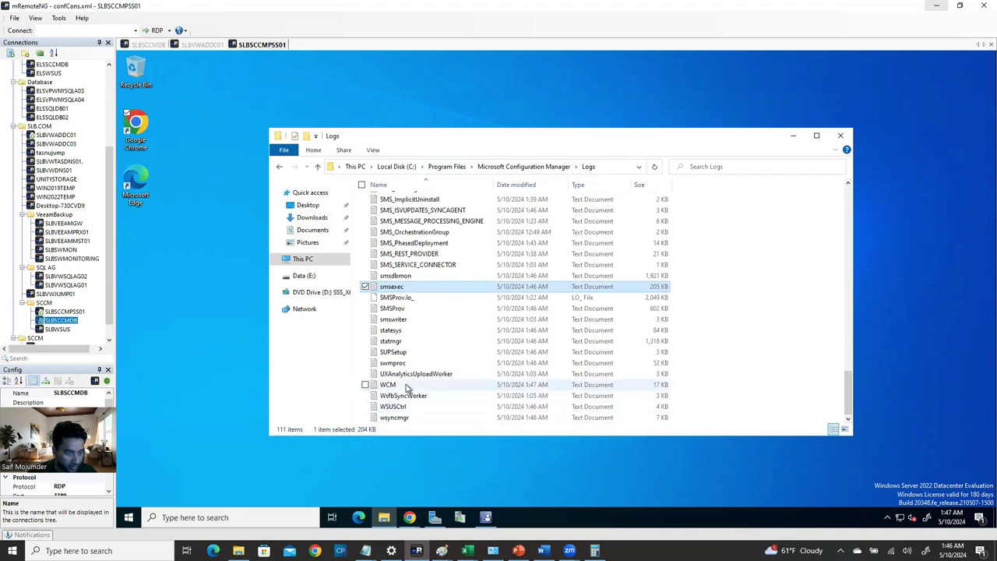
{"action": "left_click", "coordinate": [404, 356]}
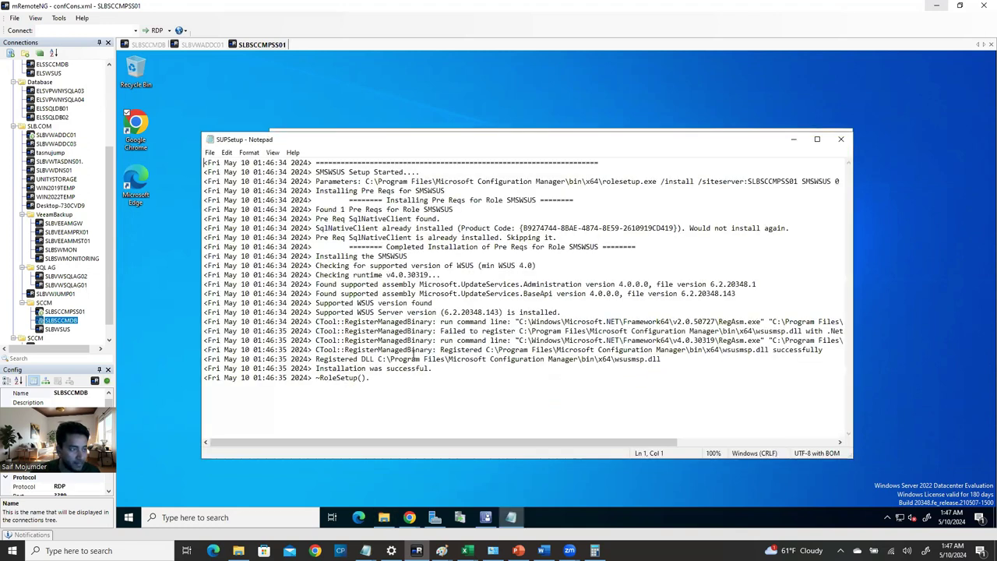
{"action": "left_click", "coordinate": [840, 140]}
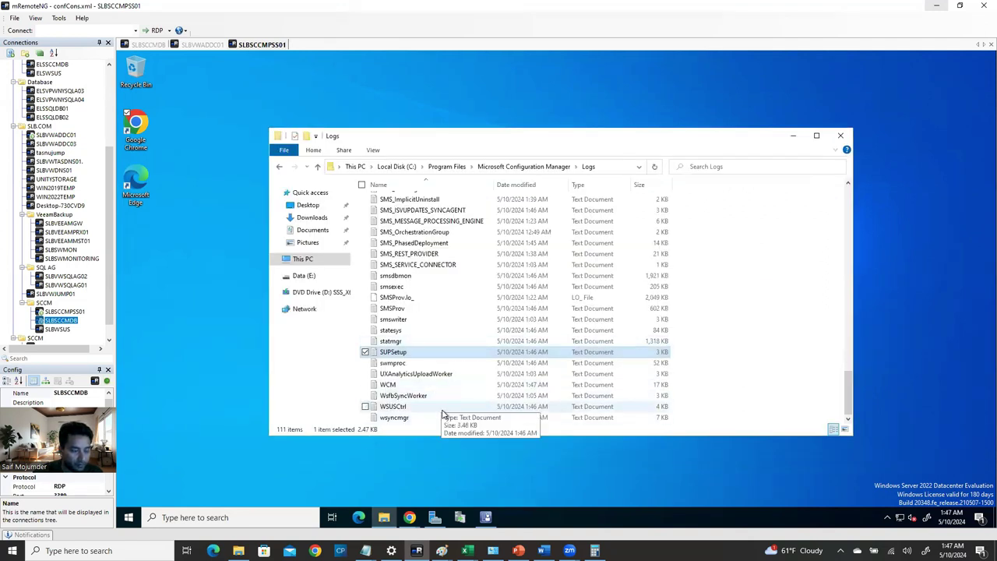
- Open C:\Program Files\Microsoft Configuration Manager\tools in a second File Explorer window, granting permanent access to the folder
{"action": "left_click", "coordinate": [384, 517]}
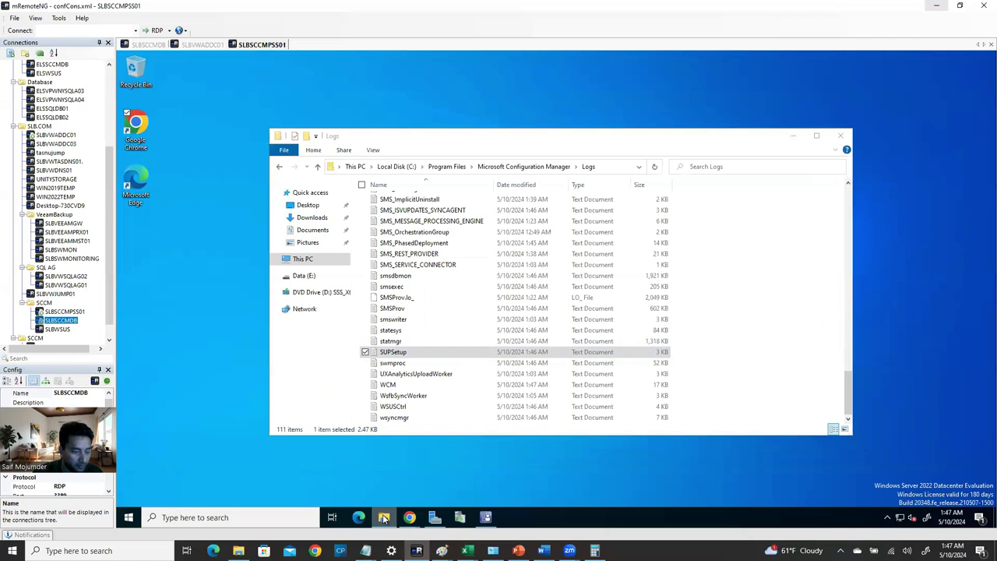
{"action": "right_click", "coordinate": [384, 517]}
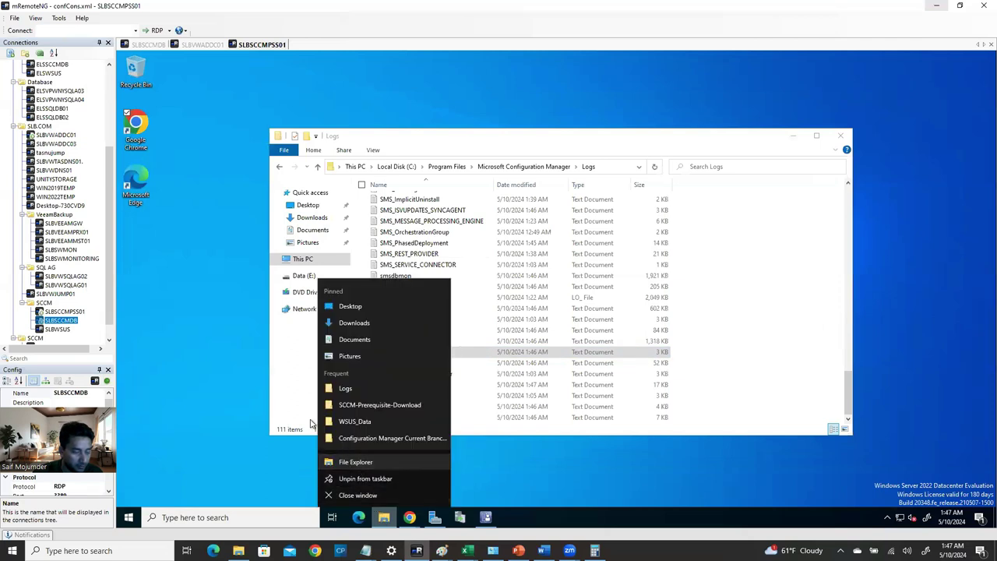
{"action": "left_click", "coordinate": [250, 402]}
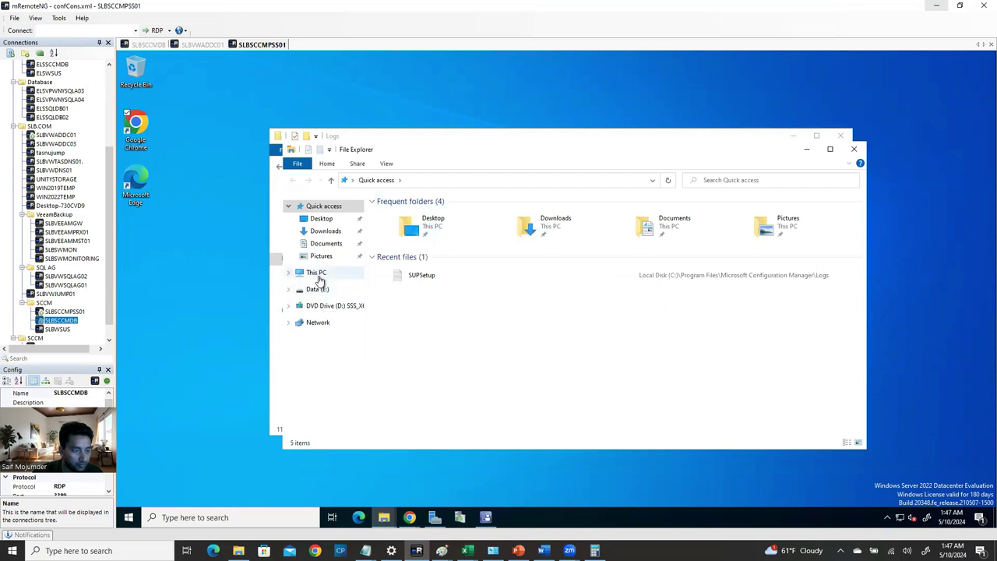
{"action": "left_click", "coordinate": [316, 274]}
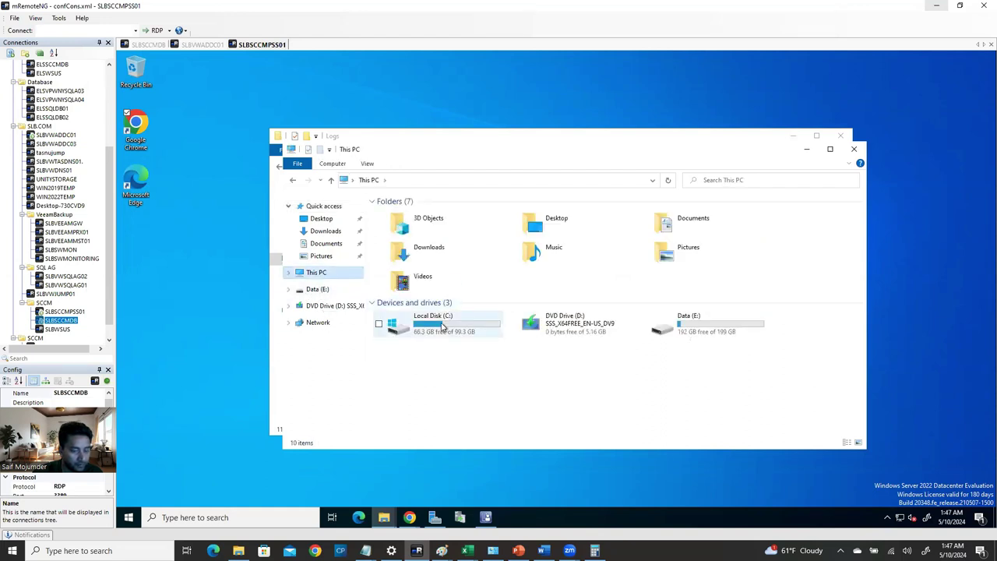
{"action": "left_click", "coordinate": [443, 327]}
{"action": "double_click", "coordinate": [443, 327]}
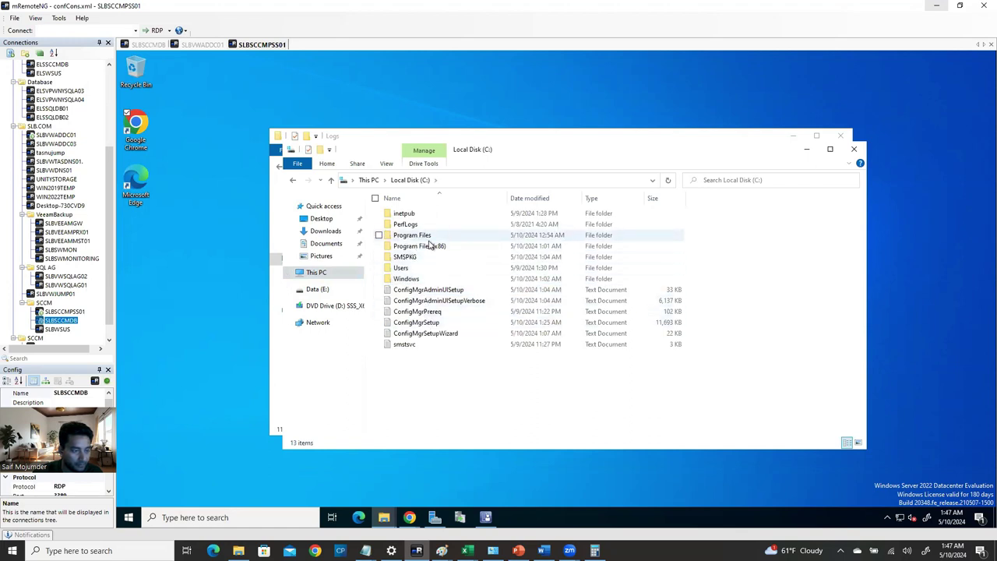
{"action": "double_click", "coordinate": [428, 235]}
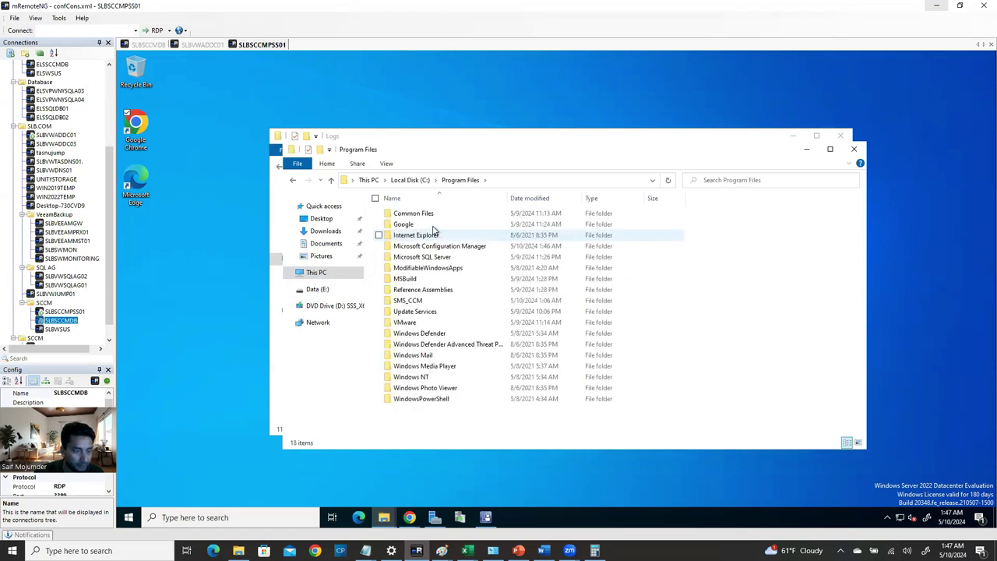
{"action": "double_click", "coordinate": [454, 246]}
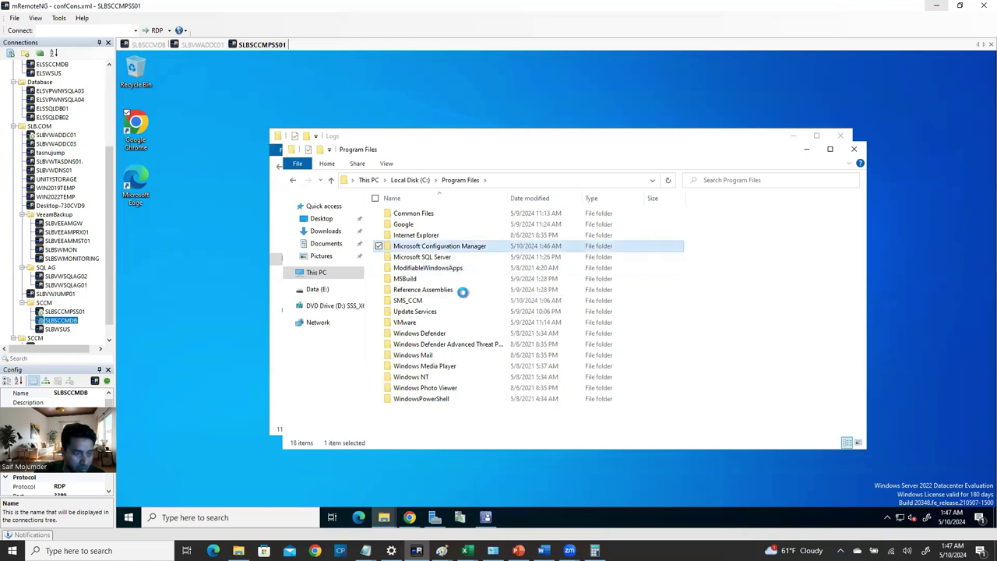
{"action": "scroll", "coordinate": [405, 413], "scroll_direction": "down", "scroll_amount": 3}
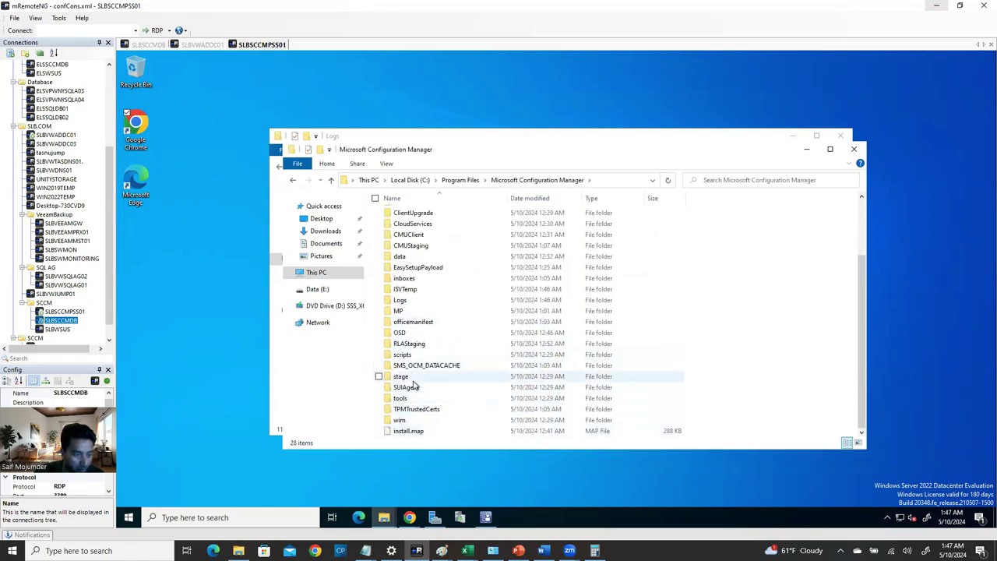
{"action": "double_click", "coordinate": [411, 399]}
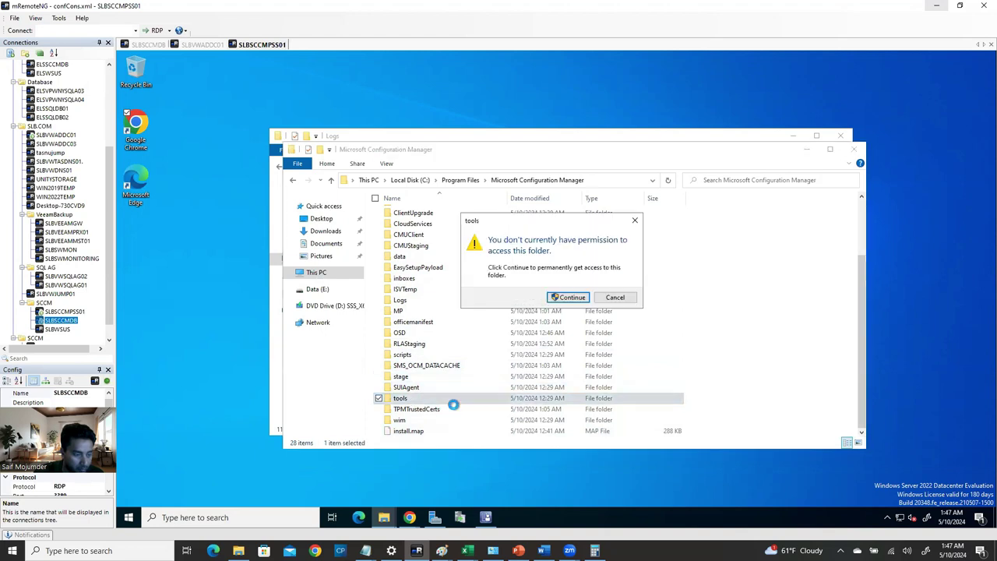
{"action": "left_click", "coordinate": [571, 298]}
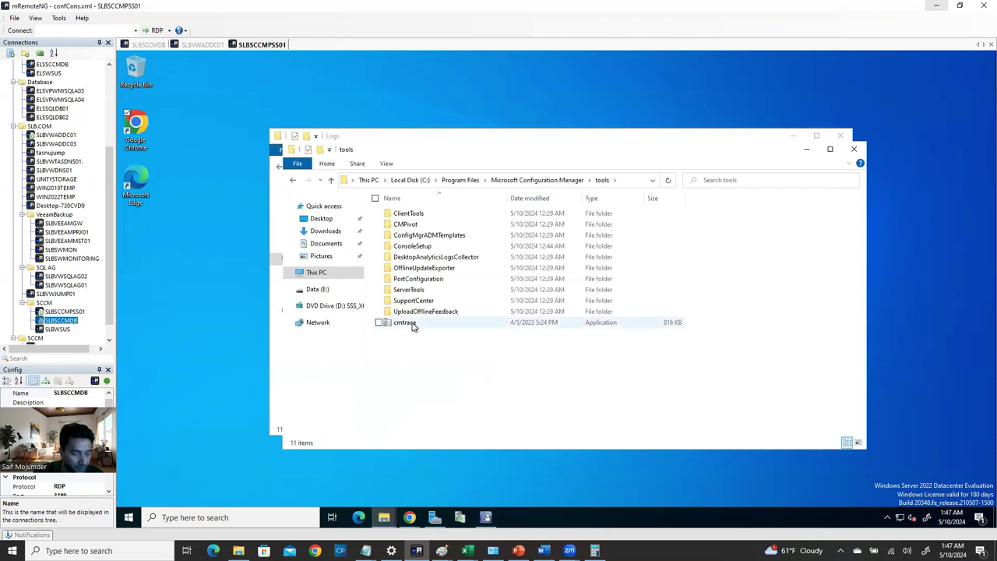
- Launch cmtrace from the tools folder with elevated rights and allow it in User Account Control
{"action": "left_click", "coordinate": [407, 322]}
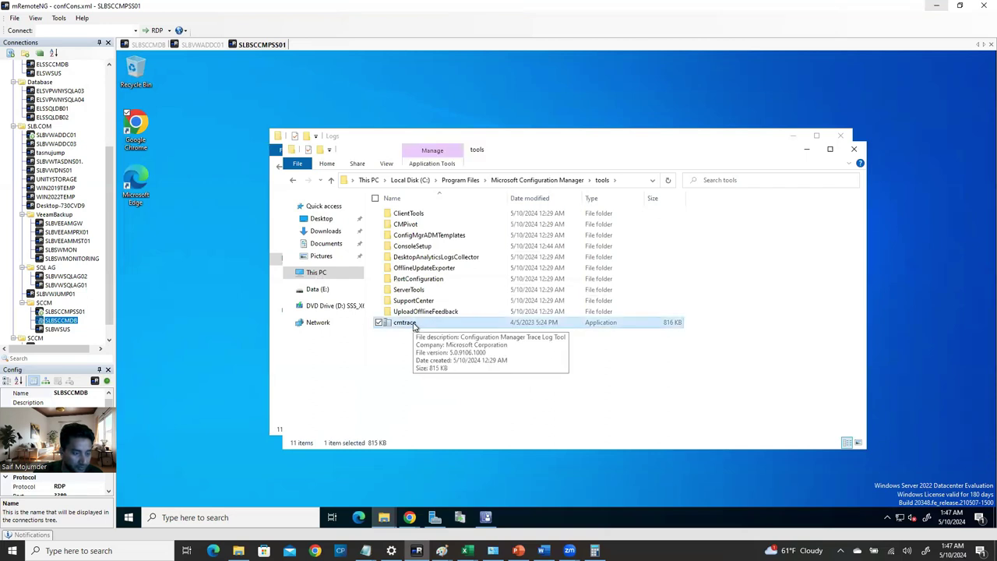
{"action": "right_click", "coordinate": [412, 322]}
{"action": "left_click", "coordinate": [365, 342]}
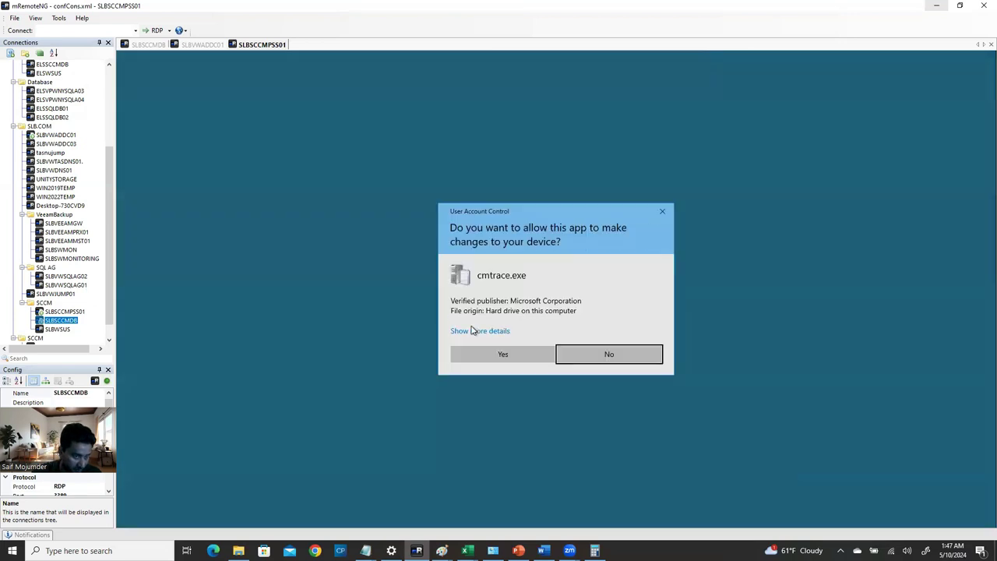
{"action": "left_click", "coordinate": [502, 354]}
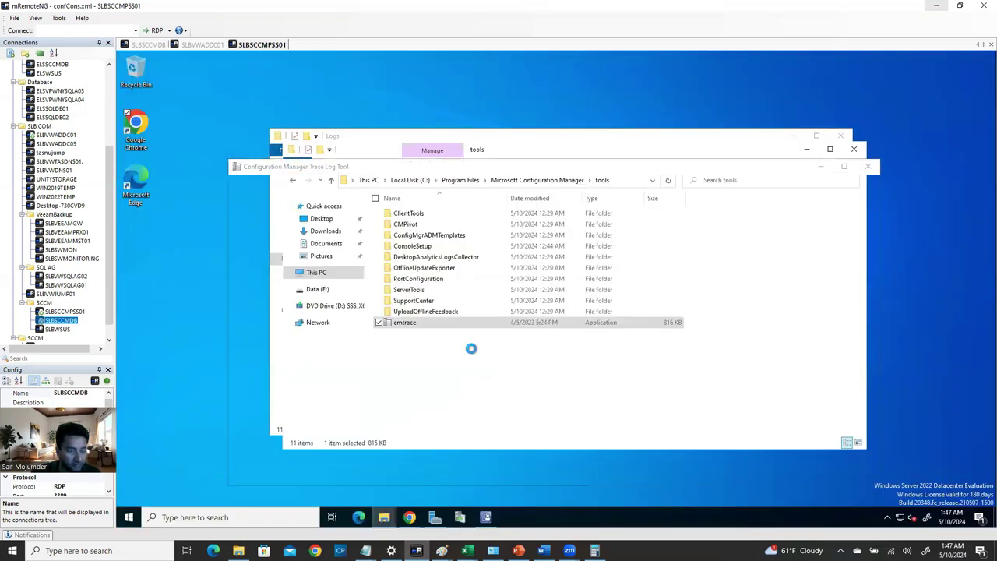
{"action": "left_click", "coordinate": [596, 322]}
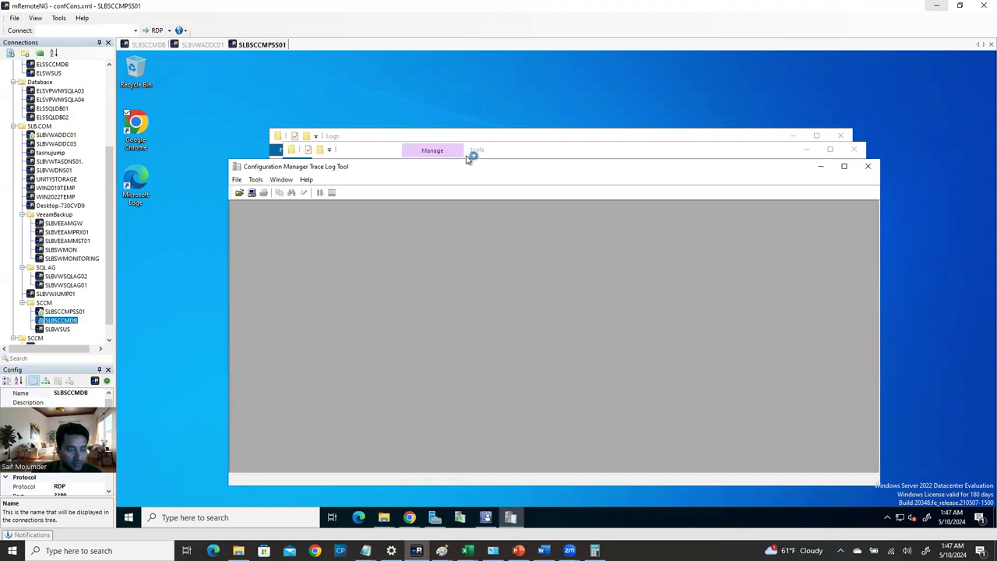
- Move the trace tool and Logs windows apart and put the tools folder window away so both stay accessible
{"action": "mouse_move", "coordinate": [453, 167]}
{"action": "left_mouse_down"}
{"action": "mouse_move", "coordinate": [370, 133]}
{"action": "mouse_move", "coordinate": [362, 90]}
{"action": "left_mouse_up"}
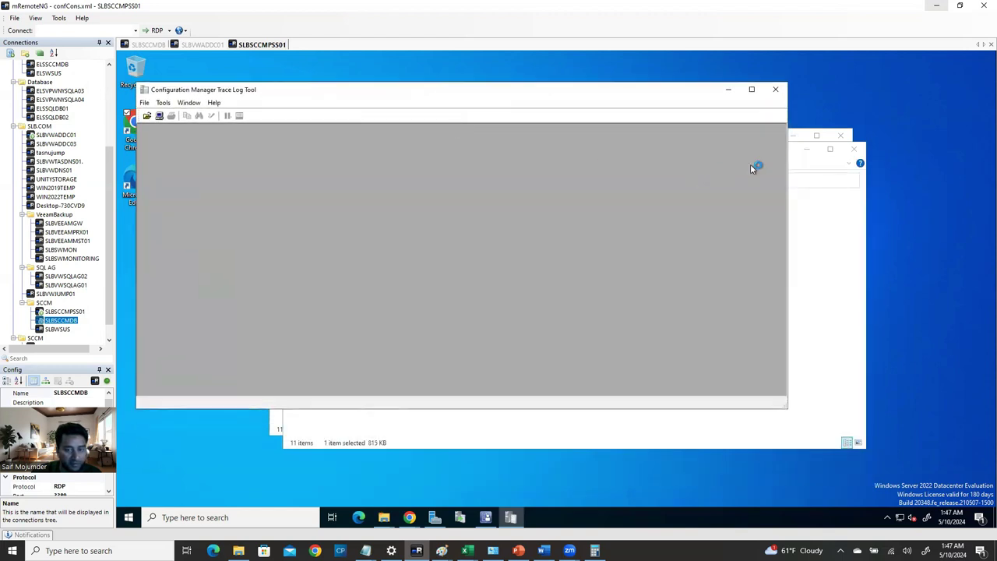
{"action": "left_click", "coordinate": [806, 154]}
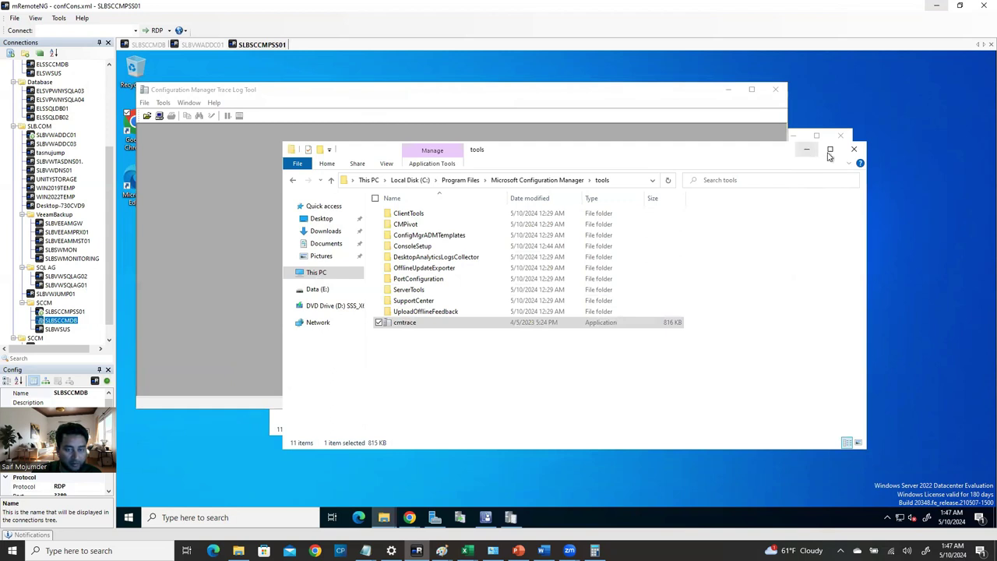
{"action": "left_click", "coordinate": [806, 148]}
{"action": "left_click", "coordinate": [815, 199]}
{"action": "left_click_drag", "start_coordinate": [730, 145], "coordinate": [921, 231]}
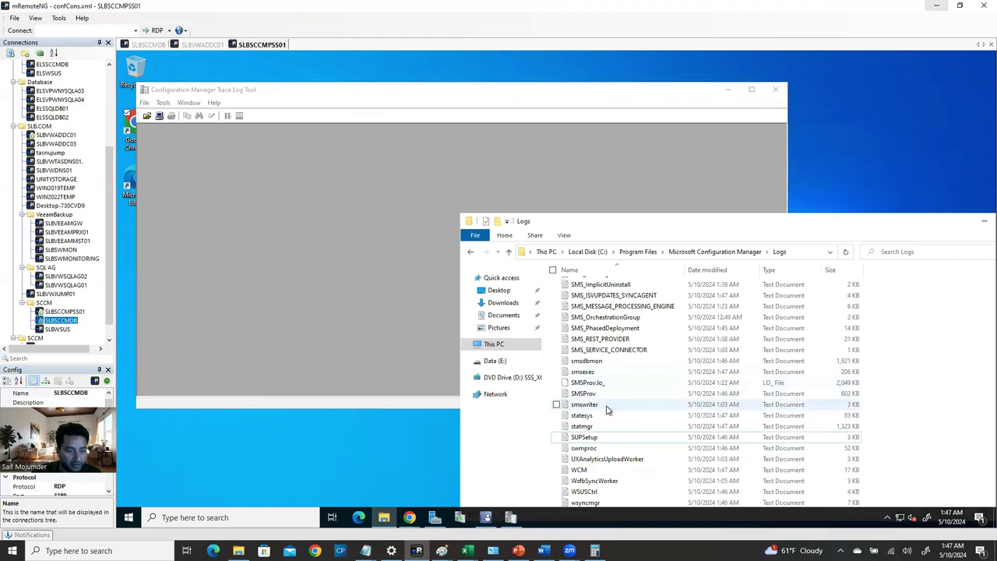
- Try to load the SUPSetup log into the Configuration Manager Trace Log Tool, and close the tool
{"action": "left_click", "coordinate": [584, 437]}
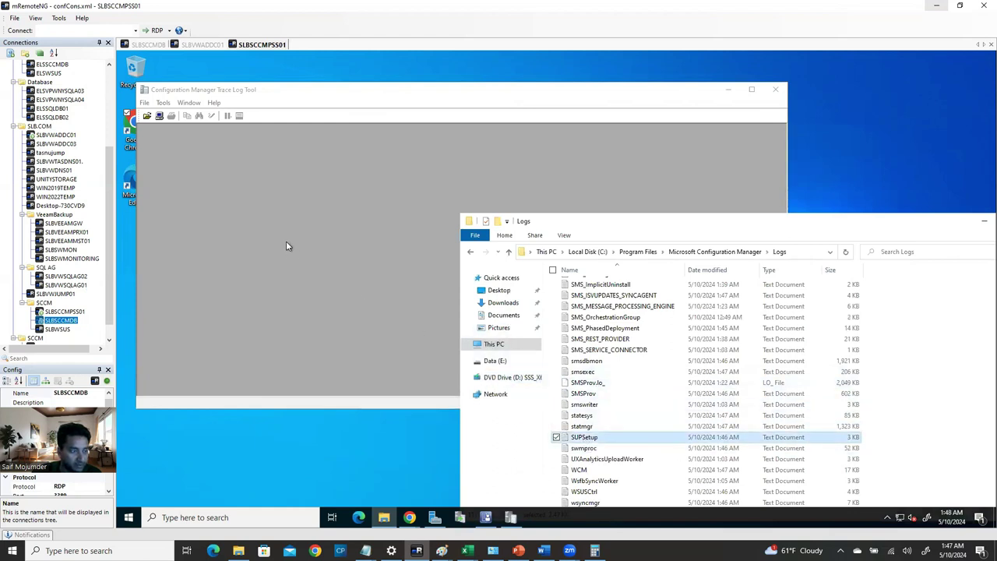
{"action": "left_click", "coordinate": [198, 178]}
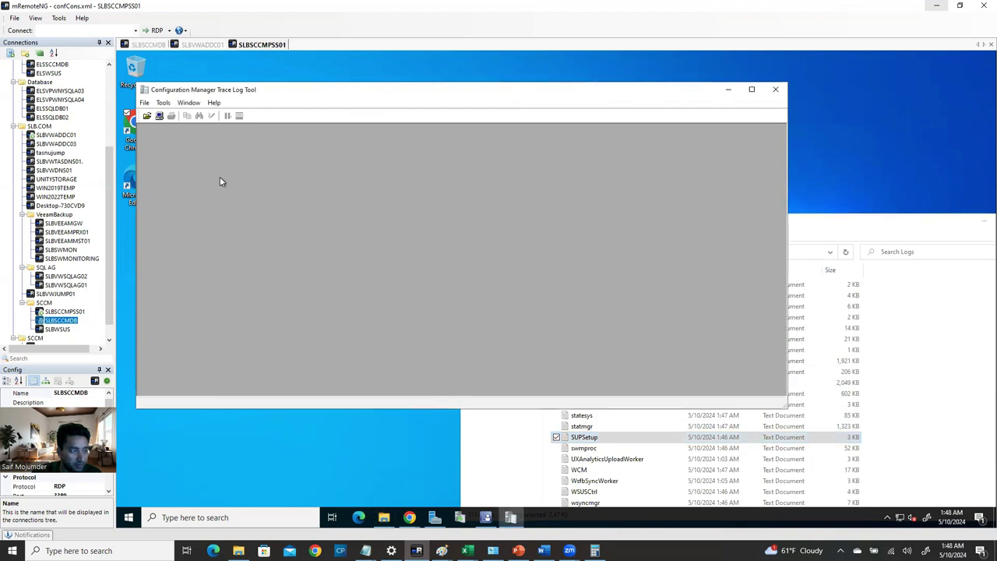
{"action": "left_click", "coordinate": [779, 91]}
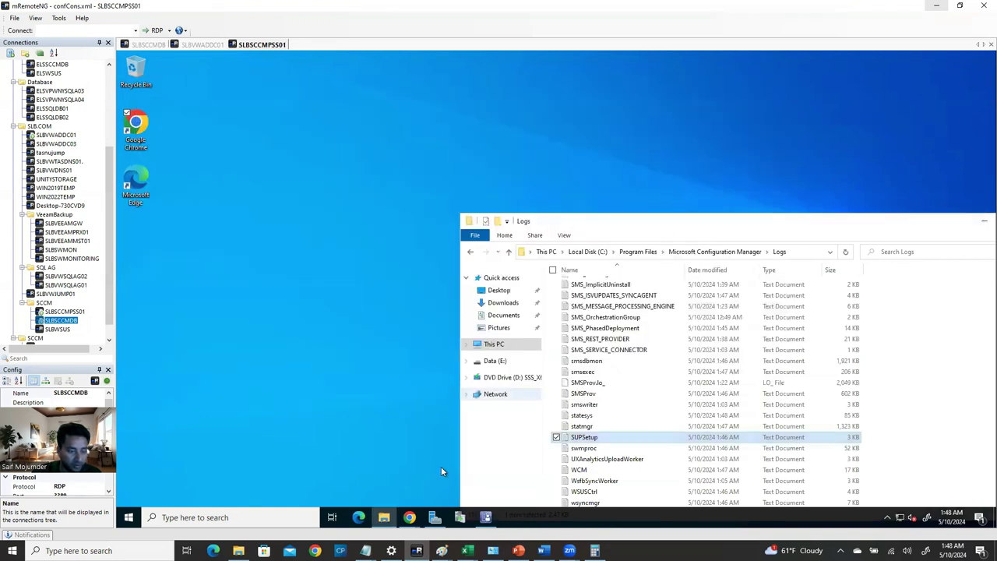
- Open the tools folder under C:\Program Files\Microsoft Configuration Manager in a new File Explorer window
{"action": "right_click", "coordinate": [383, 516]}
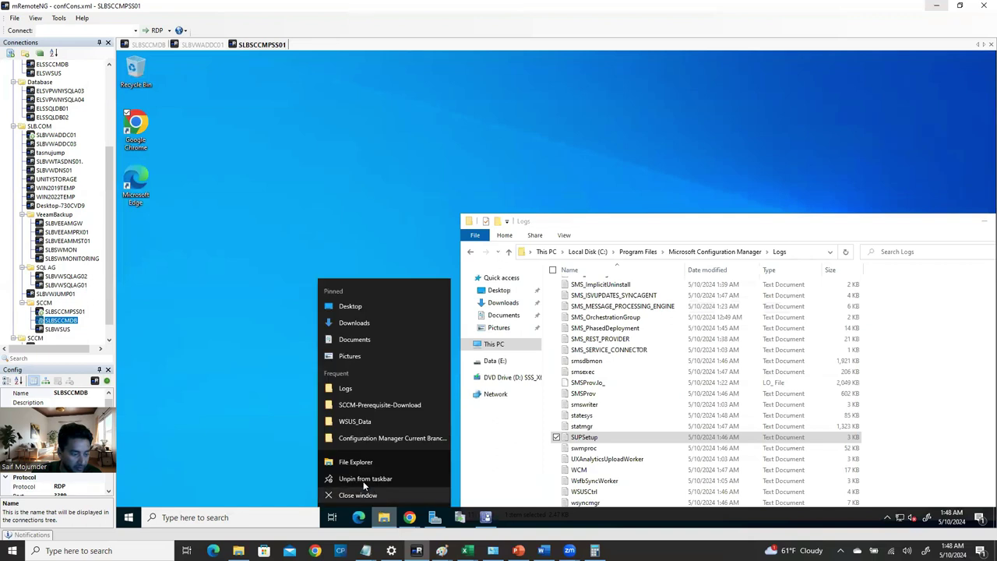
{"action": "left_click", "coordinate": [377, 368]}
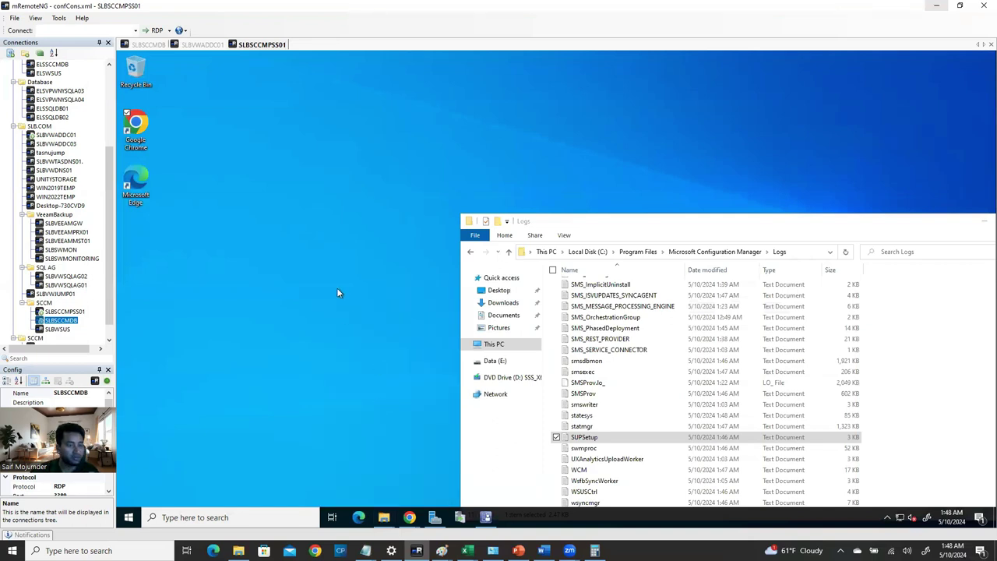
{"action": "key", "text": "super+e"}
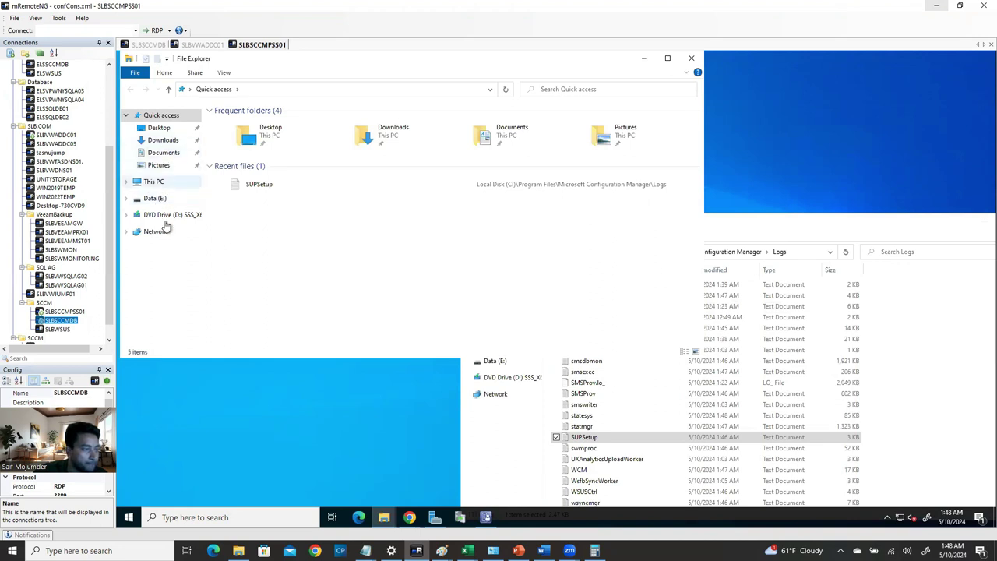
{"action": "left_click", "coordinate": [155, 182]}
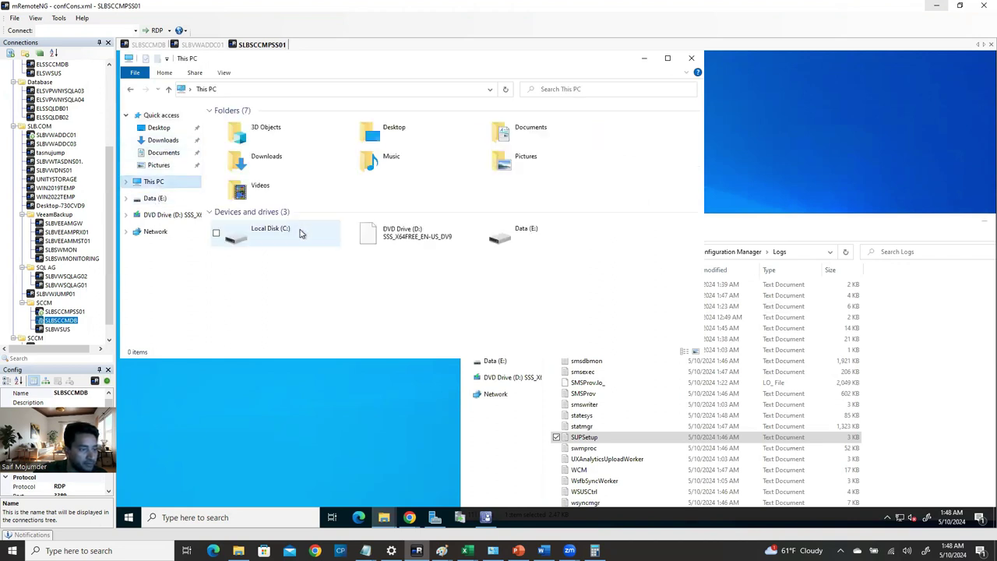
{"action": "double_click", "coordinate": [308, 243]}
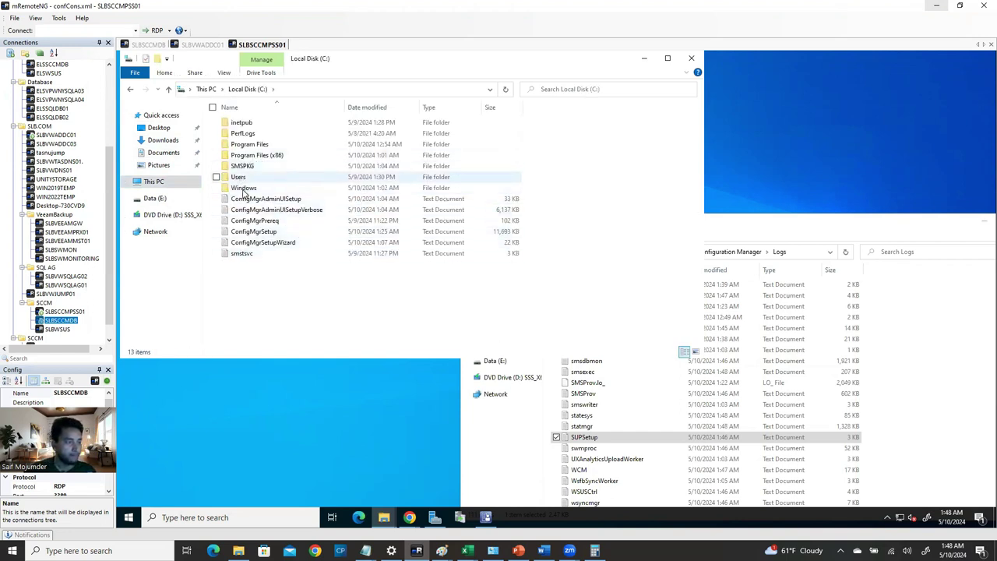
{"action": "left_click", "coordinate": [273, 145]}
{"action": "double_click", "coordinate": [276, 152]}
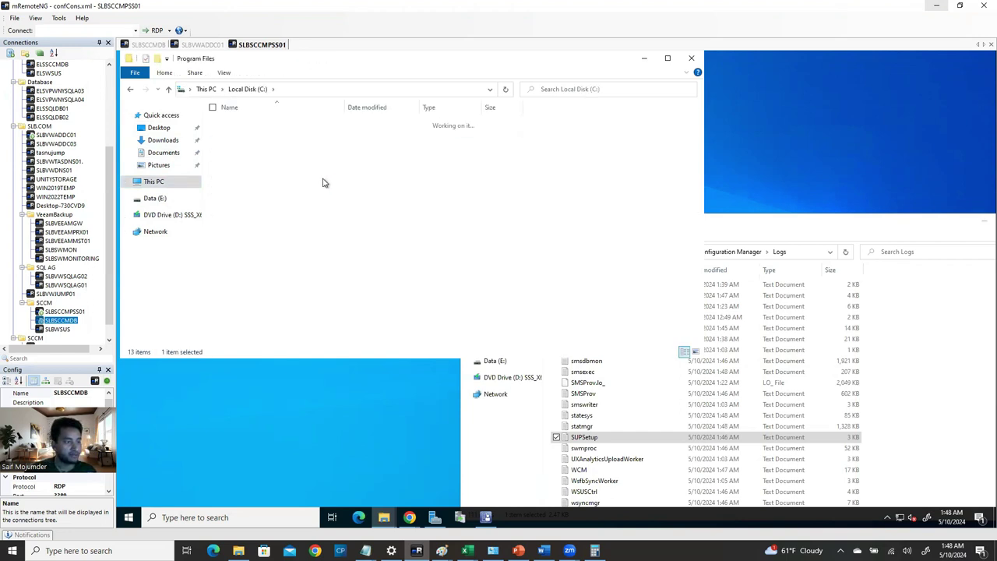
{"action": "double_click", "coordinate": [300, 163]}
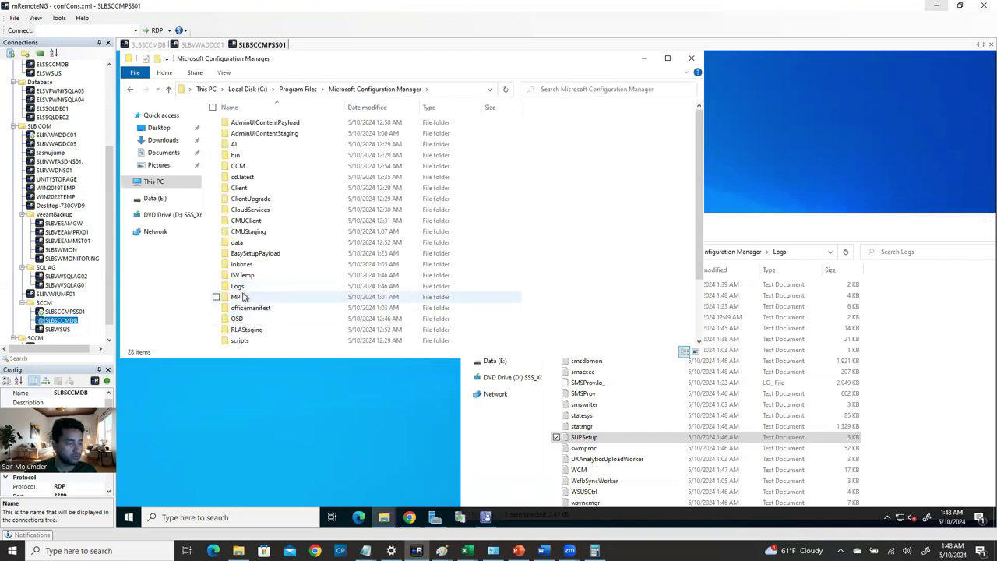
{"action": "scroll", "coordinate": [248, 323], "scroll_direction": "down", "scroll_amount": 3}
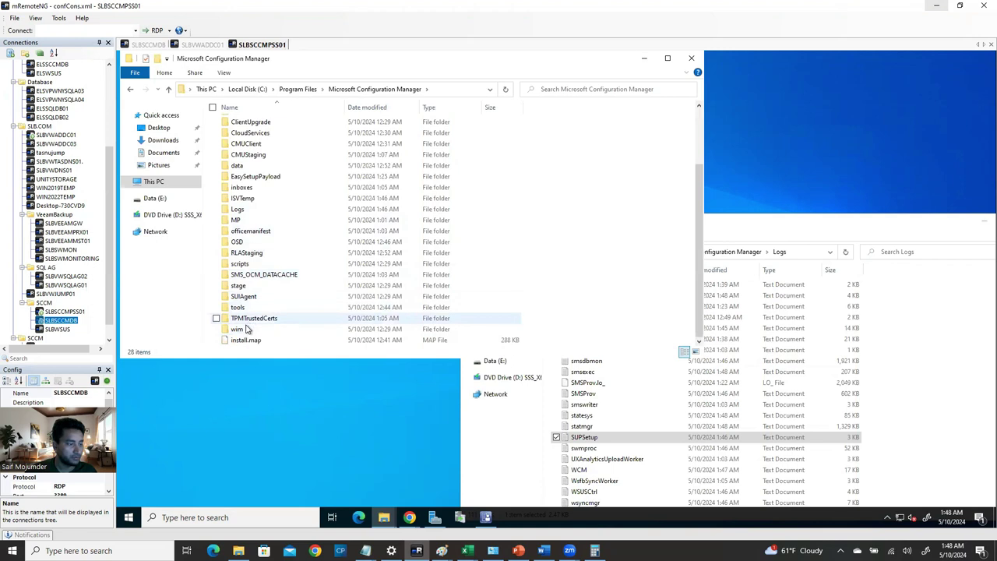
{"action": "double_click", "coordinate": [242, 308]}
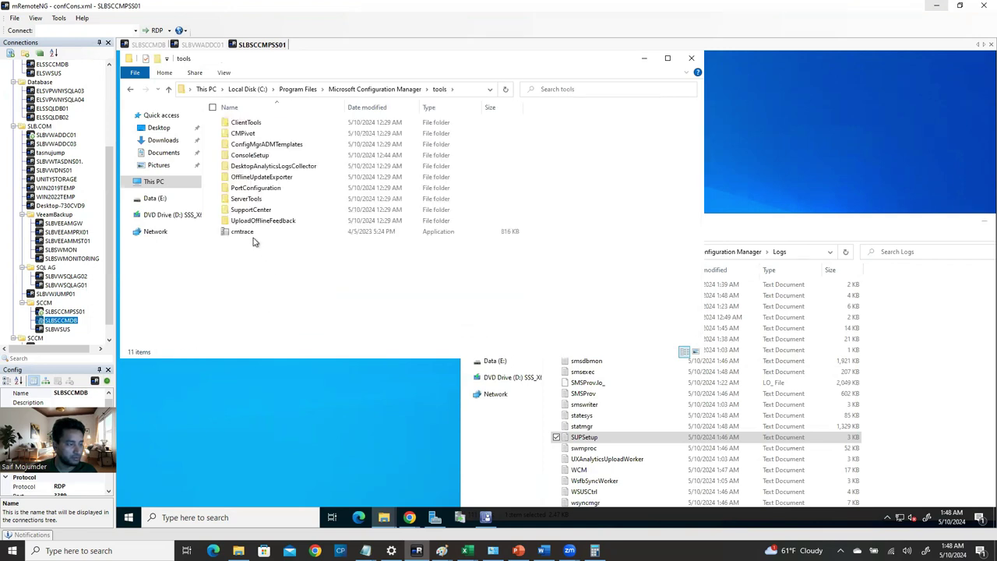
- Launch cmtrace from the tools folder, load the SUPSetup log to read its last entries, and close the tools folder window
{"action": "double_click", "coordinate": [252, 232]}
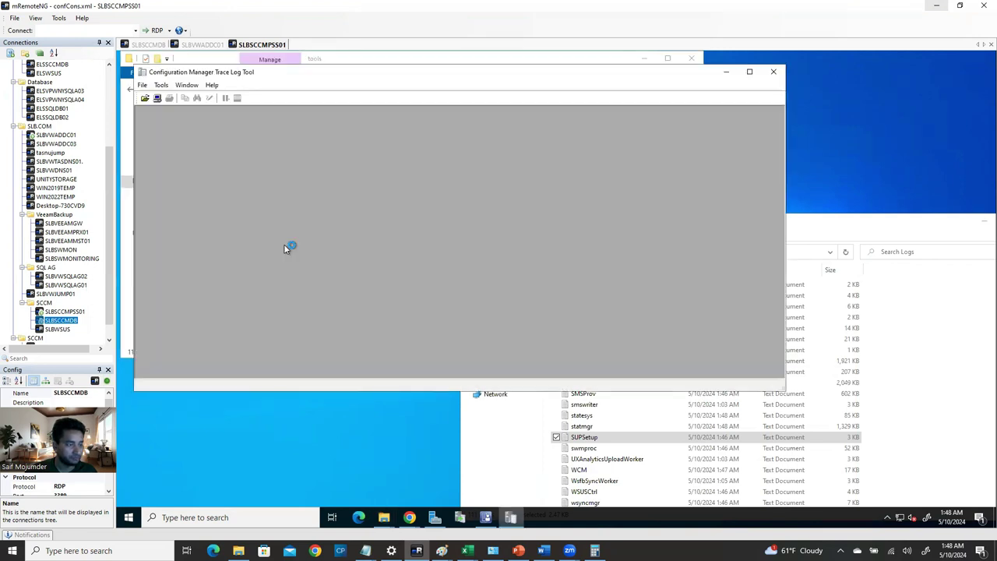
{"action": "left_click_drag", "start_coordinate": [576, 441], "coordinate": [340, 251]}
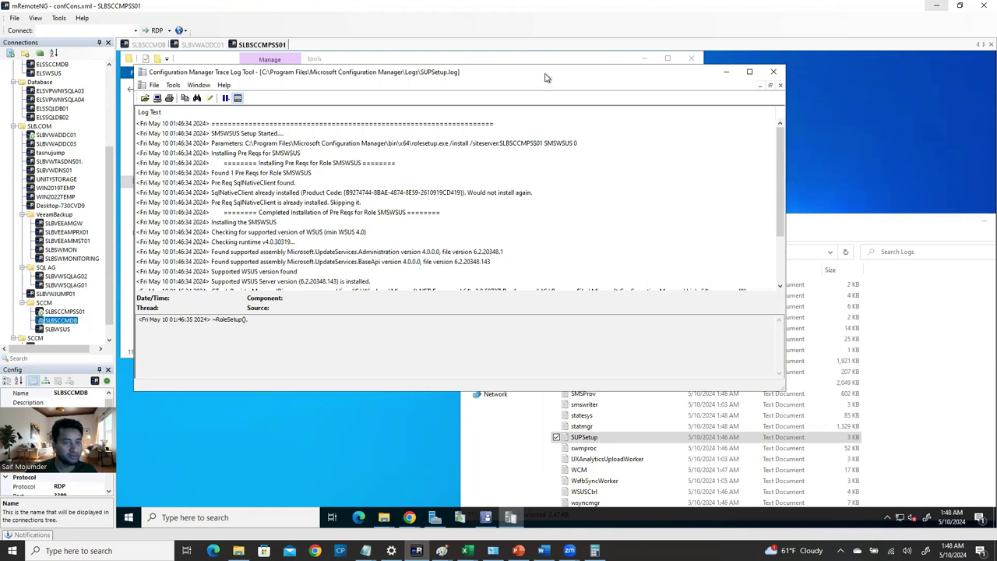
{"action": "left_click_drag", "start_coordinate": [544, 73], "coordinate": [580, 116]}
{"action": "left_click", "coordinate": [691, 58]}
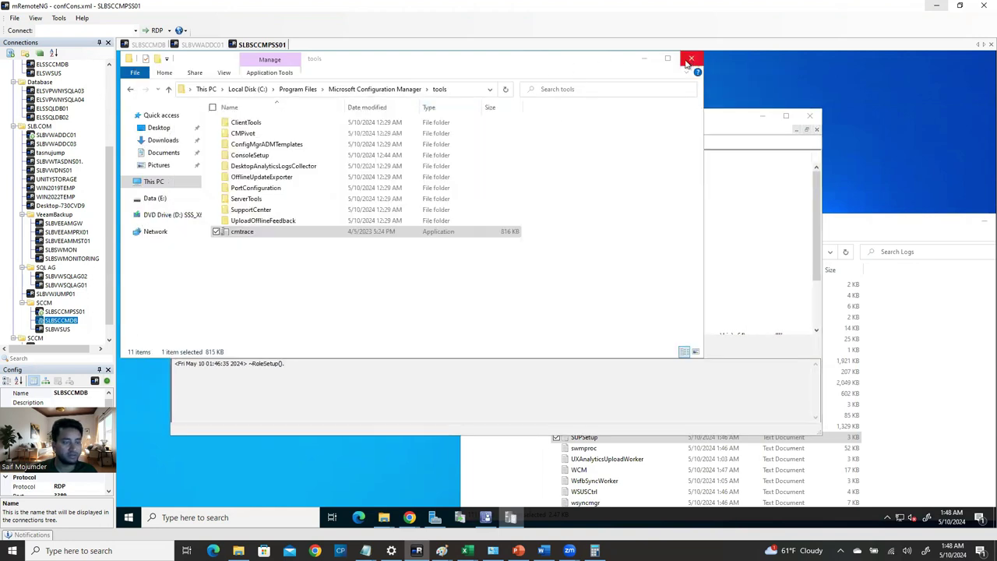
{"action": "scroll", "coordinate": [461, 288], "scroll_direction": "down", "scroll_amount": 3}
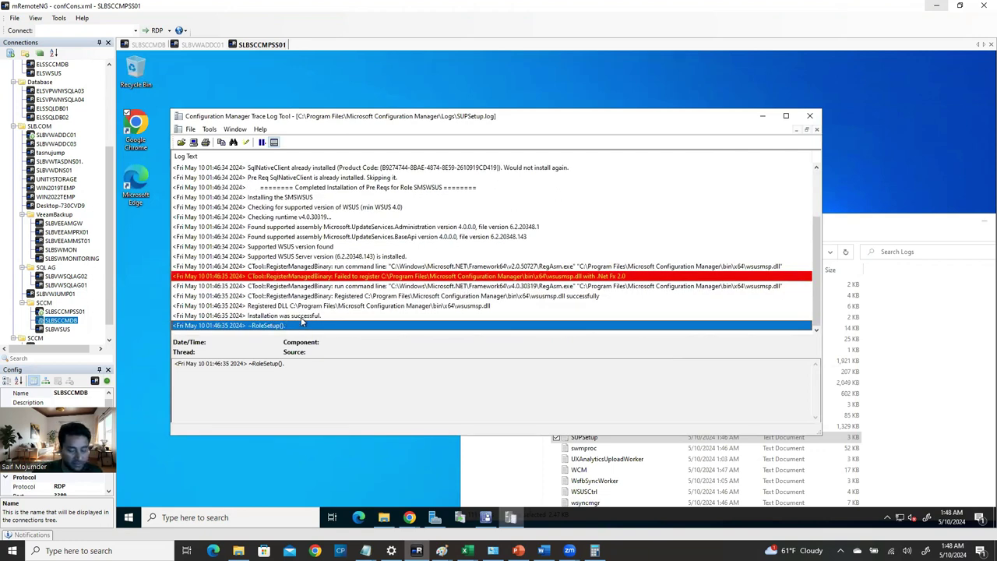
- Load the WCM log from the Logs folder into the trace tool and examine its most recent entries
{"action": "left_click", "coordinate": [874, 229]}
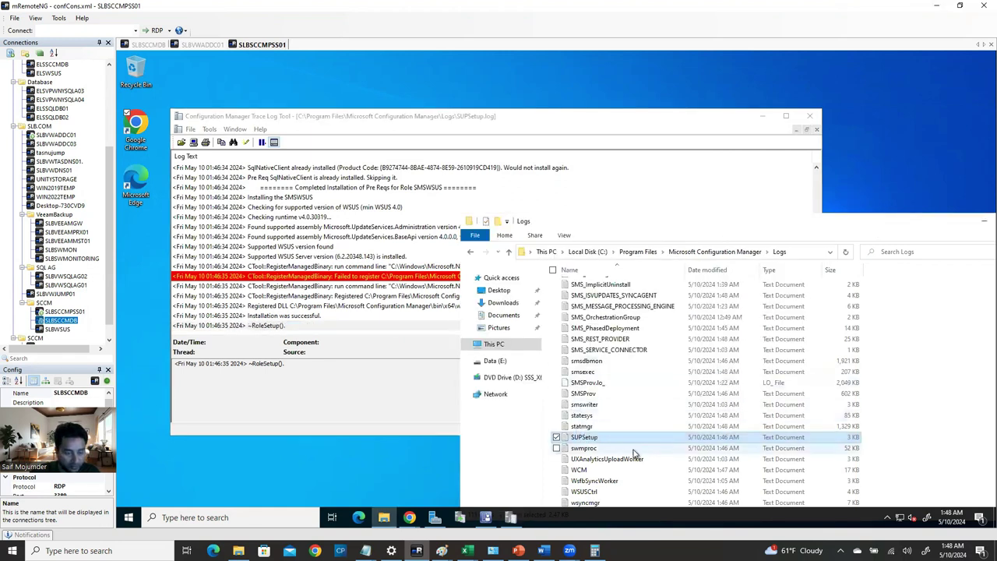
{"action": "left_click", "coordinate": [592, 470]}
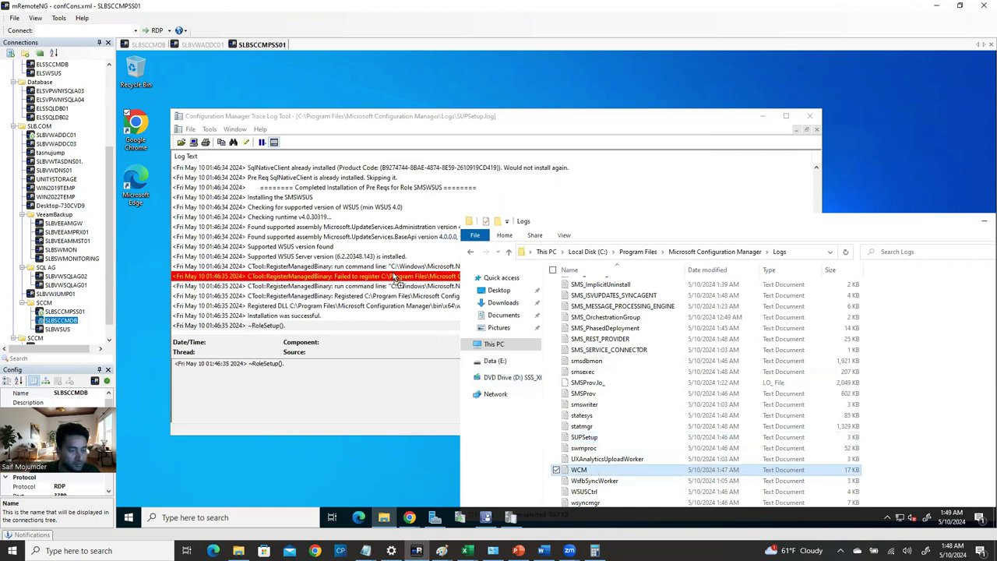
{"action": "left_click_drag", "start_coordinate": [292, 204], "coordinate": [257, 161]}
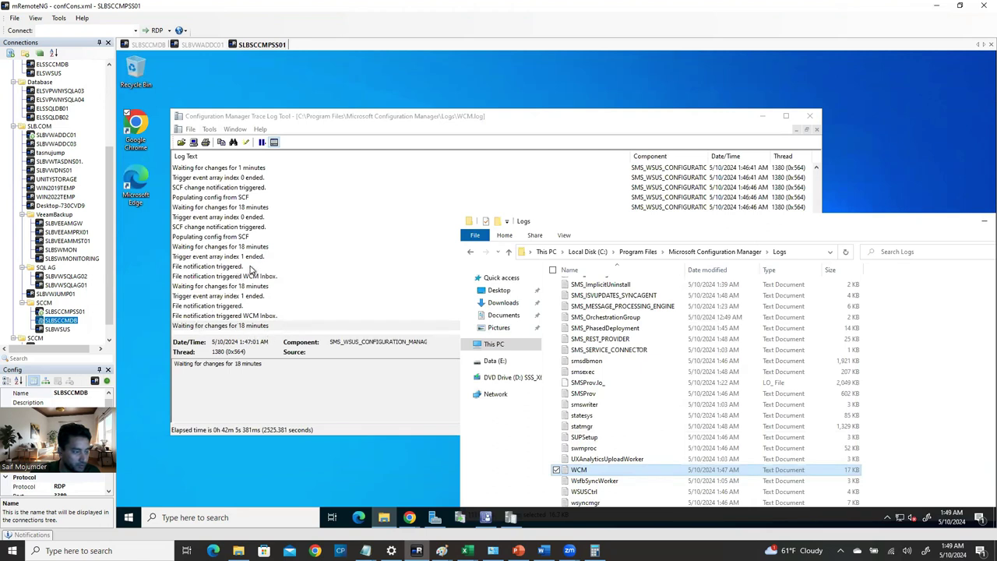
{"action": "scroll", "coordinate": [245, 260], "scroll_direction": "up", "scroll_amount": 2}
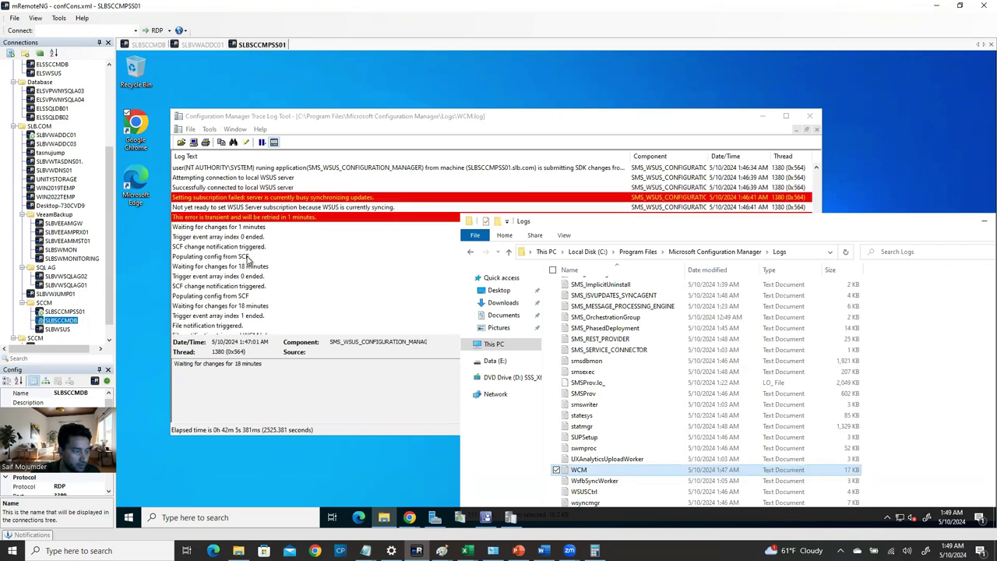
- Bring up the Update Services console, widen the Started column of Synchronizations, and check the details of both synchronization entries
{"action": "left_click", "coordinate": [461, 517]}
{"action": "left_click", "coordinate": [513, 352]}
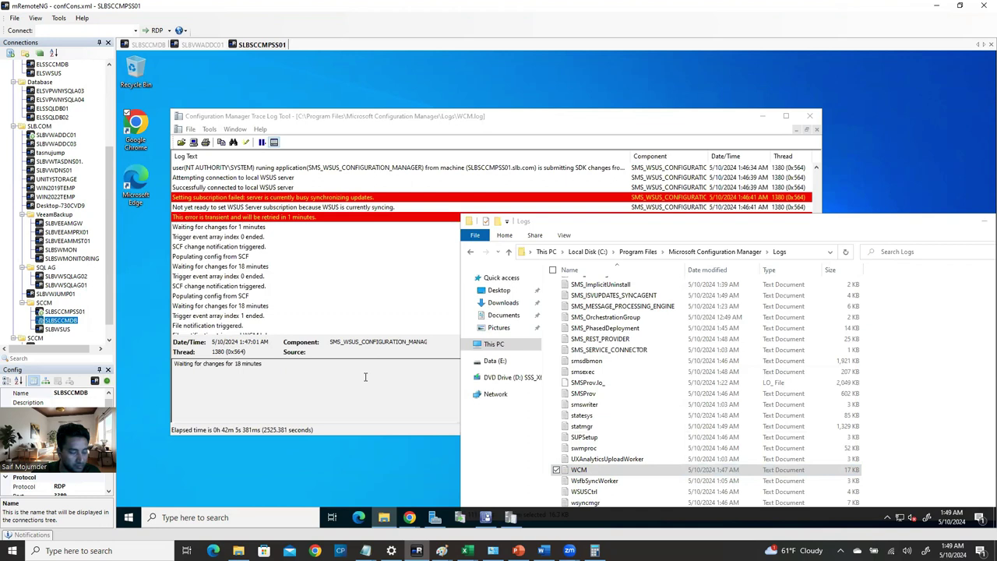
{"action": "left_click", "coordinate": [460, 517]}
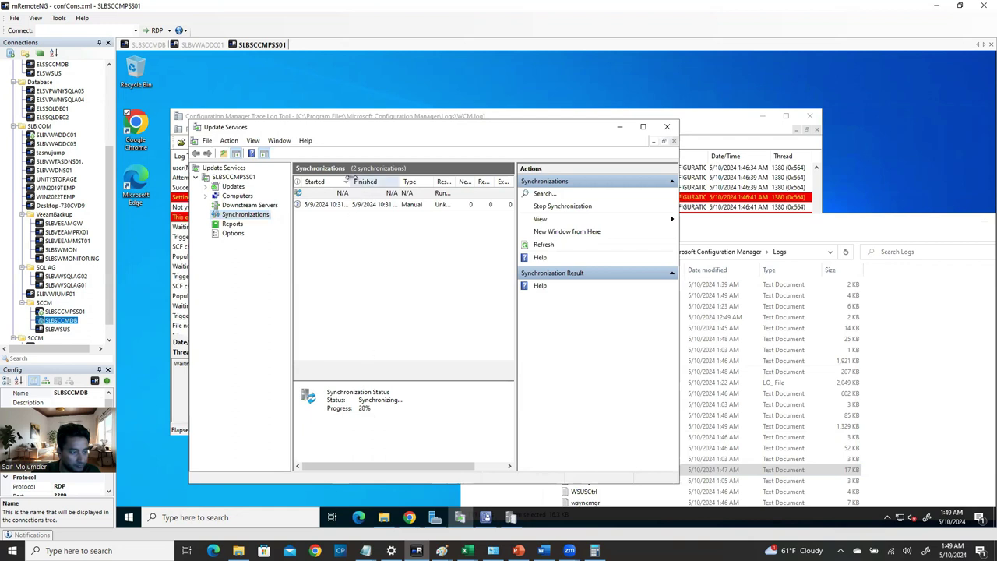
{"action": "left_click_drag", "start_coordinate": [349, 177], "coordinate": [387, 178]}
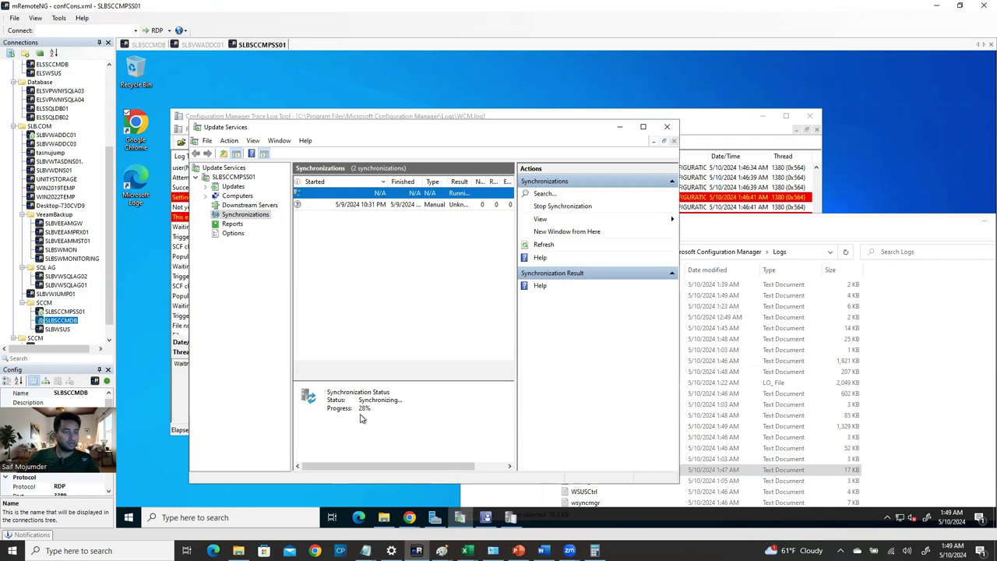
{"action": "left_click", "coordinate": [369, 205]}
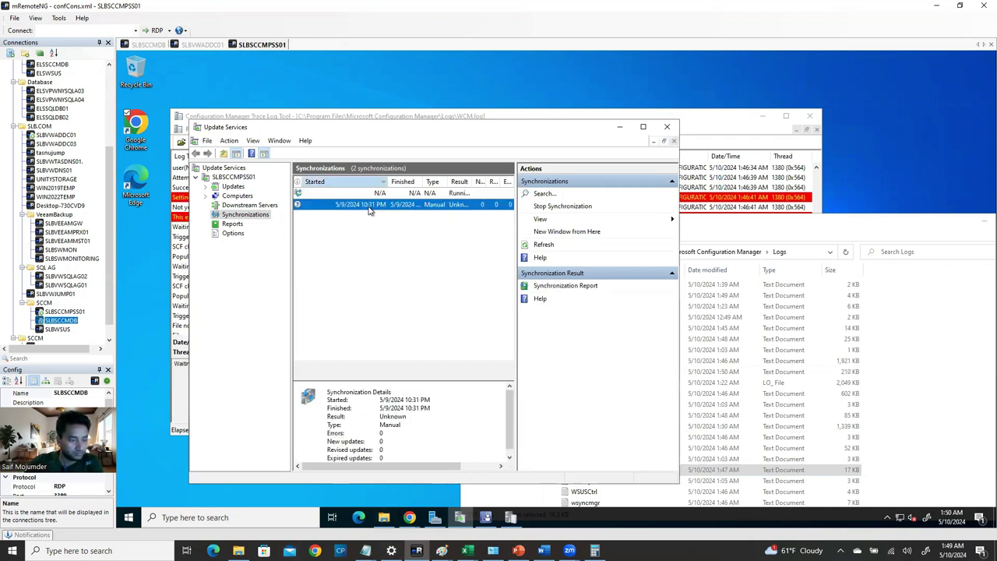
{"action": "left_click", "coordinate": [357, 193]}
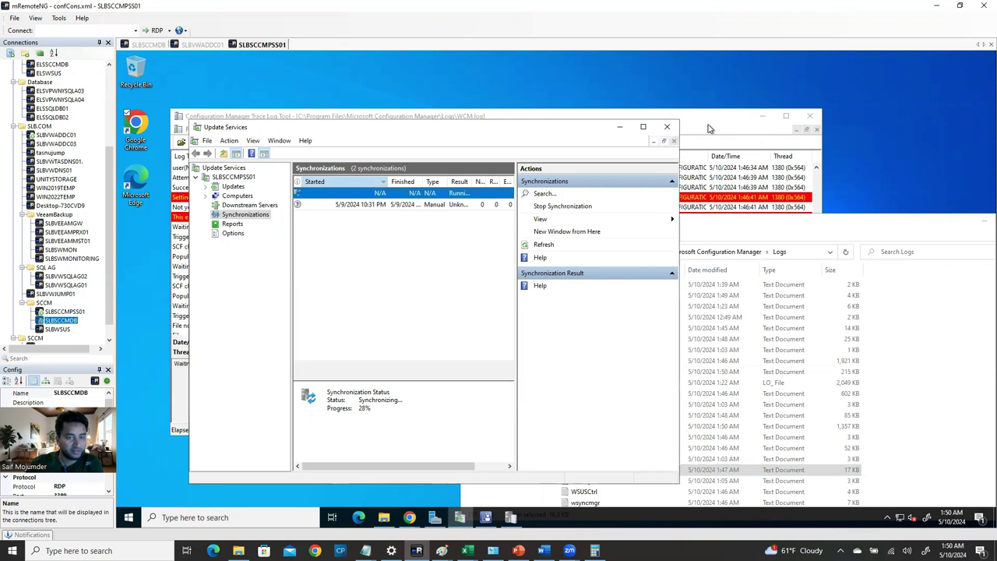
- Return to the Logs folder and load the WSUSCtrl log into the trace tool
{"action": "left_click", "coordinate": [708, 130]}
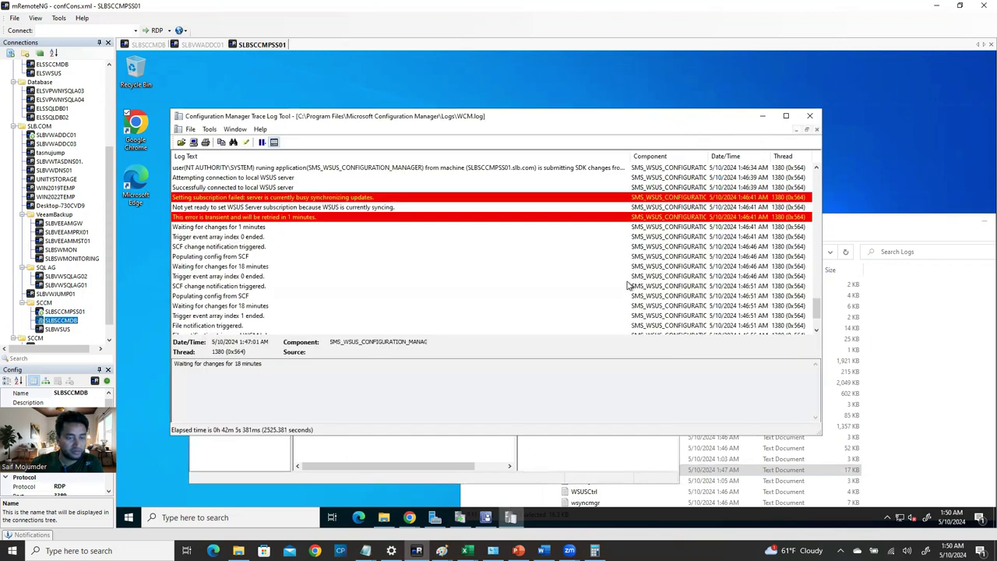
{"action": "left_click", "coordinate": [863, 231]}
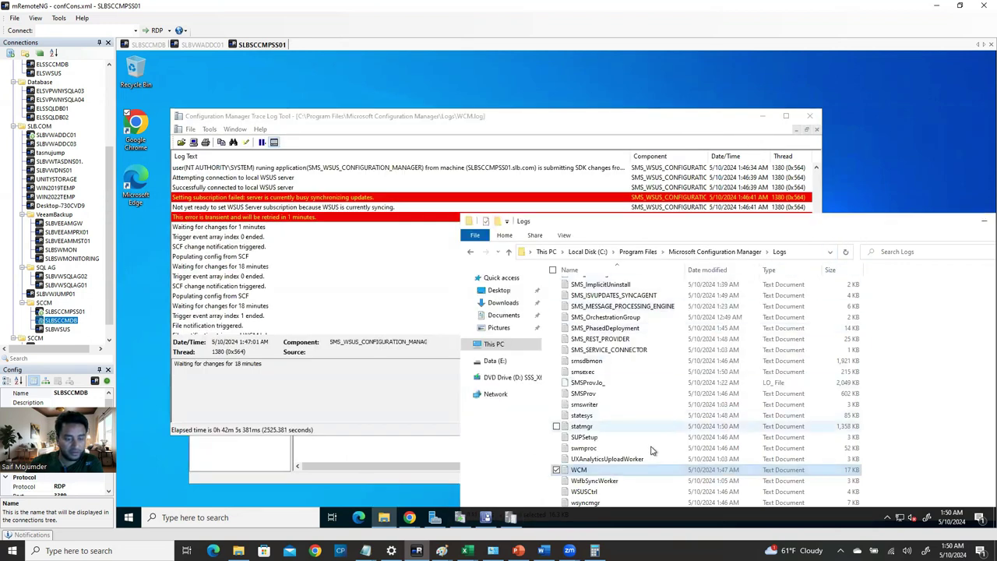
{"action": "left_click", "coordinate": [597, 492]}
{"action": "left_click_drag", "start_coordinate": [296, 287], "coordinate": [311, 272]}
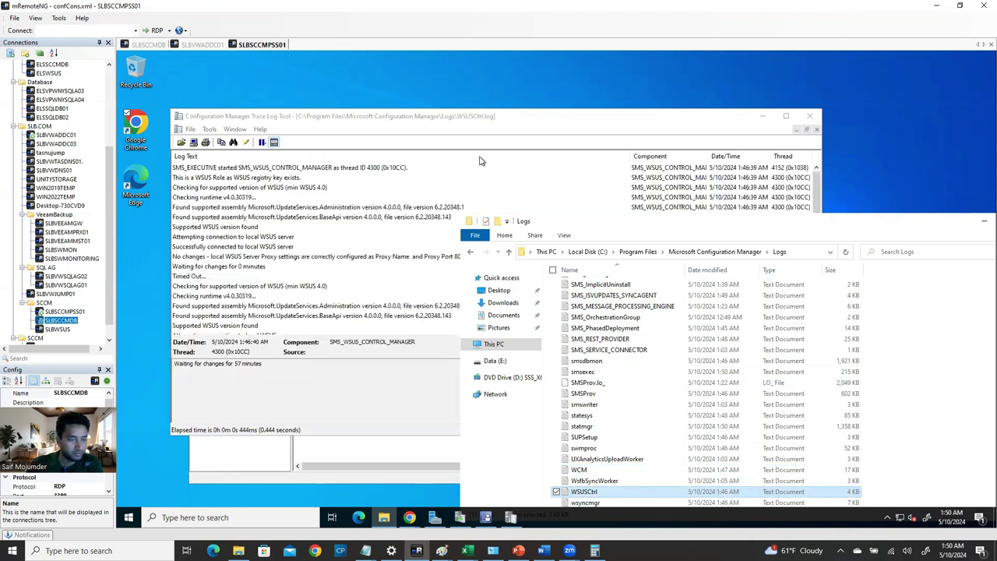
- Examine the last WSUSCtrl log entries about the local WSUS server connection, the database connection check and the waiting state
{"action": "left_click", "coordinate": [508, 118]}
{"action": "scroll", "coordinate": [394, 289], "scroll_direction": "down", "scroll_amount": 1}
{"action": "scroll", "coordinate": [394, 292], "scroll_direction": "down", "scroll_amount": 2}
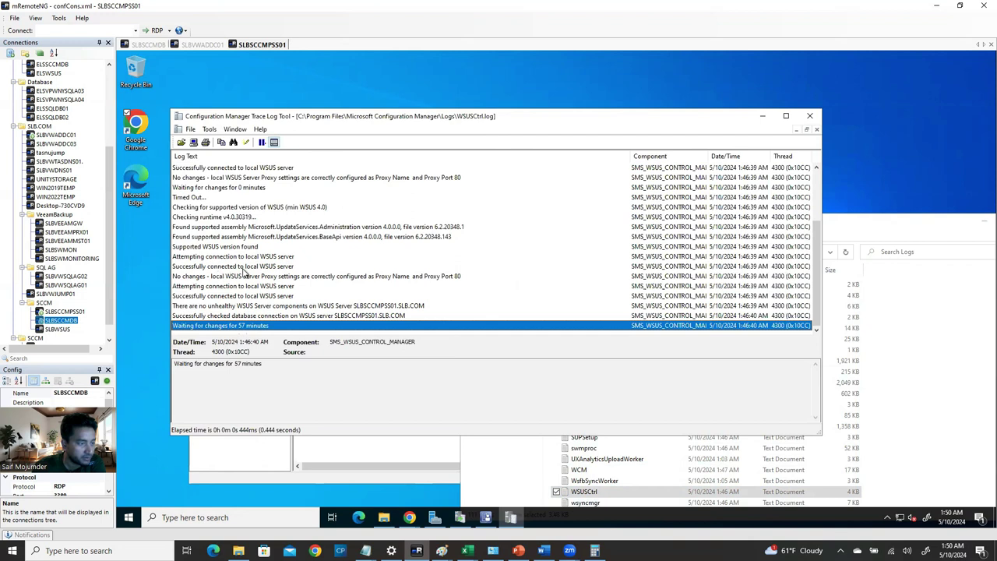
{"action": "left_click", "coordinate": [268, 266]}
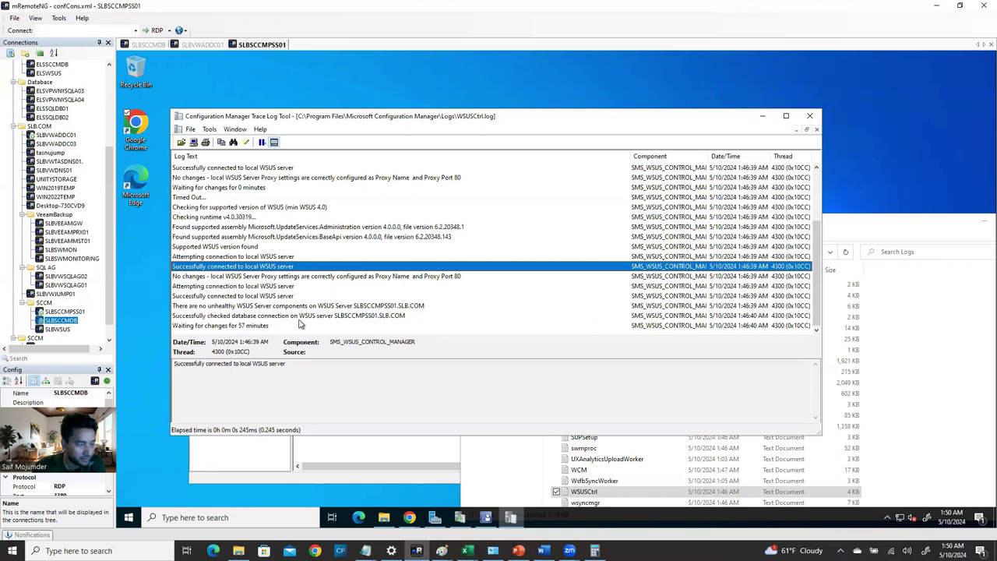
{"action": "left_click", "coordinate": [353, 317]}
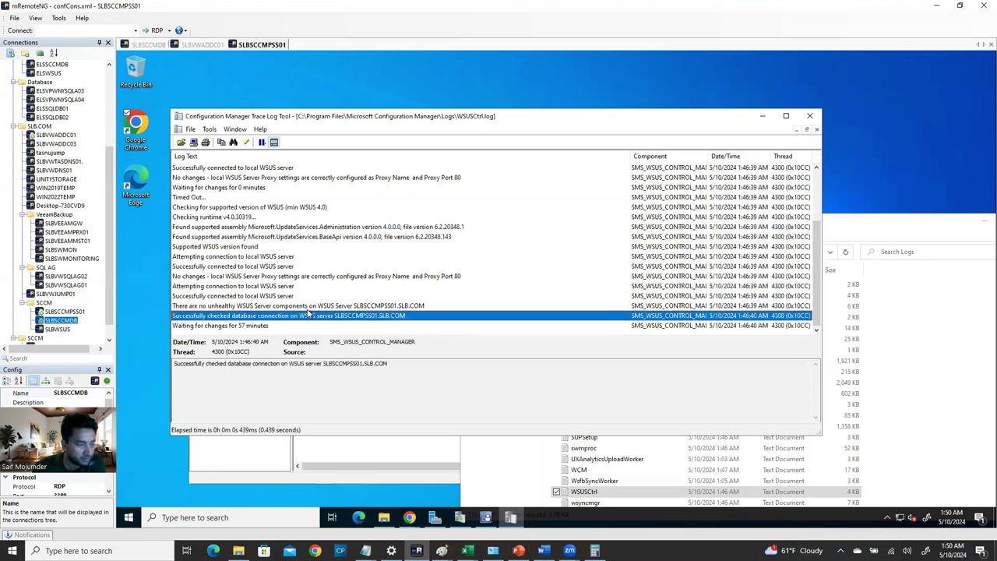
{"action": "left_click", "coordinate": [265, 326]}
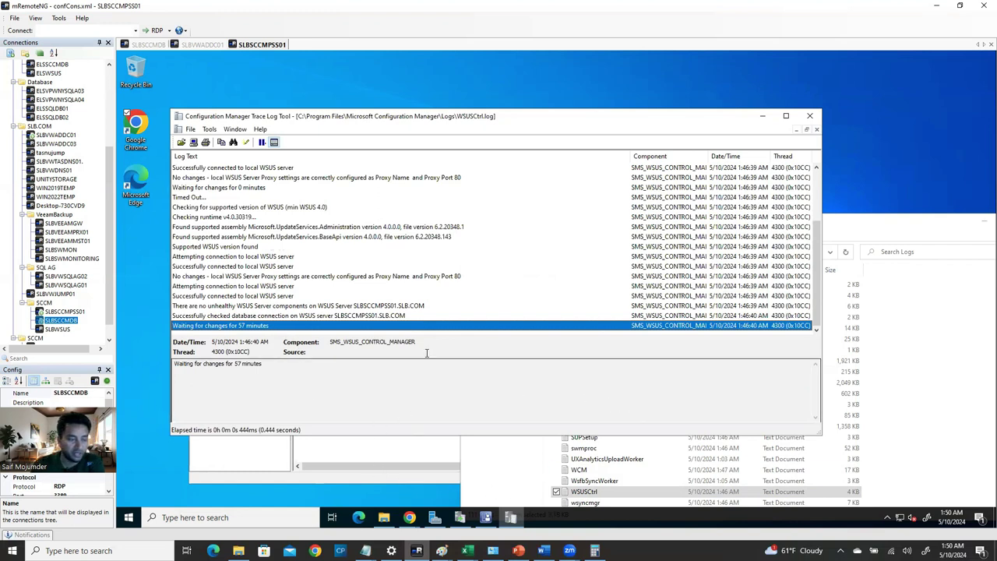
- Minimize the trace tool and check the running synchronization's progress in Update Services
{"action": "left_click", "coordinate": [764, 121]}
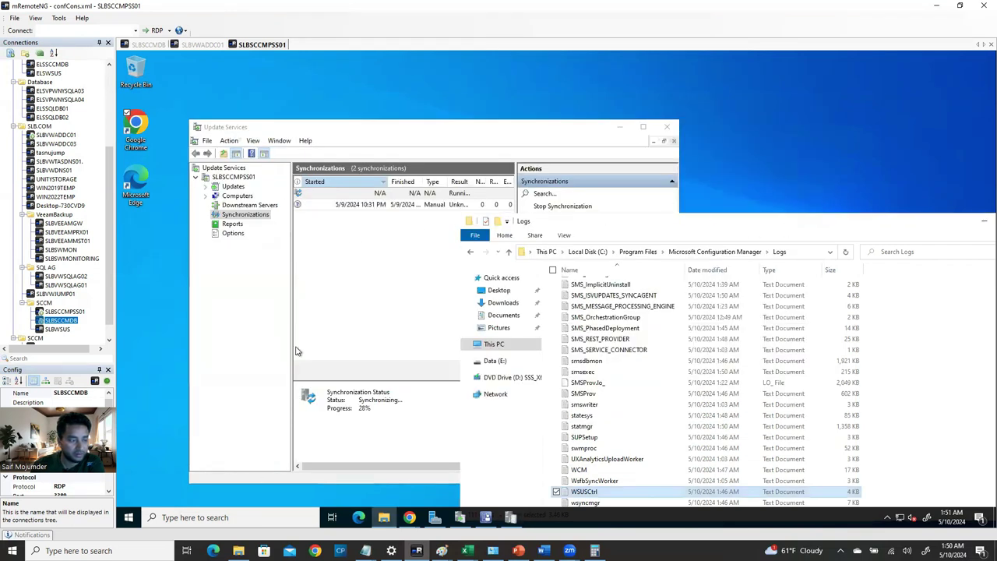
{"action": "left_click", "coordinate": [358, 410]}
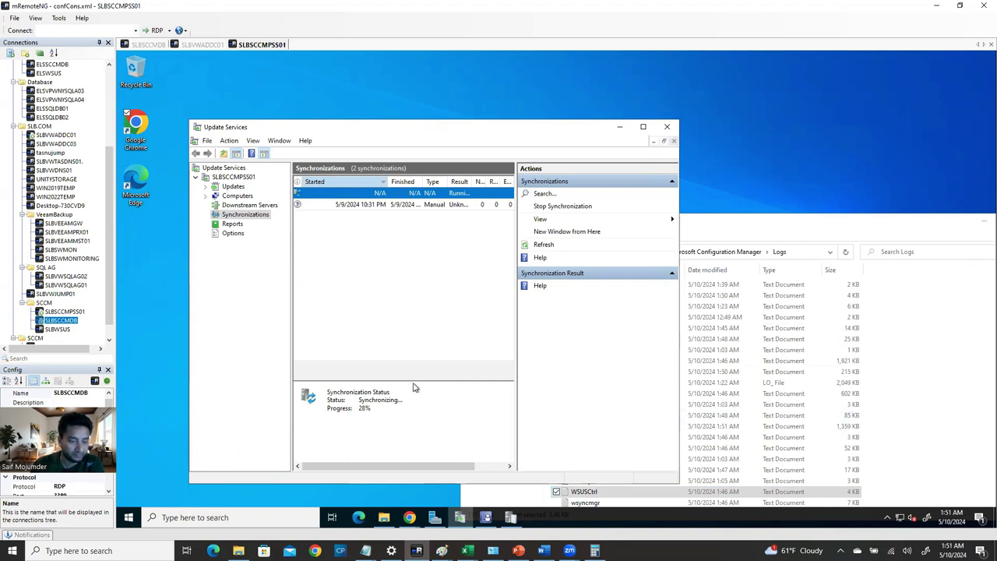
- Switch to the Configuration Manager console and open All Software Updates under Software Updates in the Software Library
{"action": "mouse_move", "coordinate": [487, 522]}
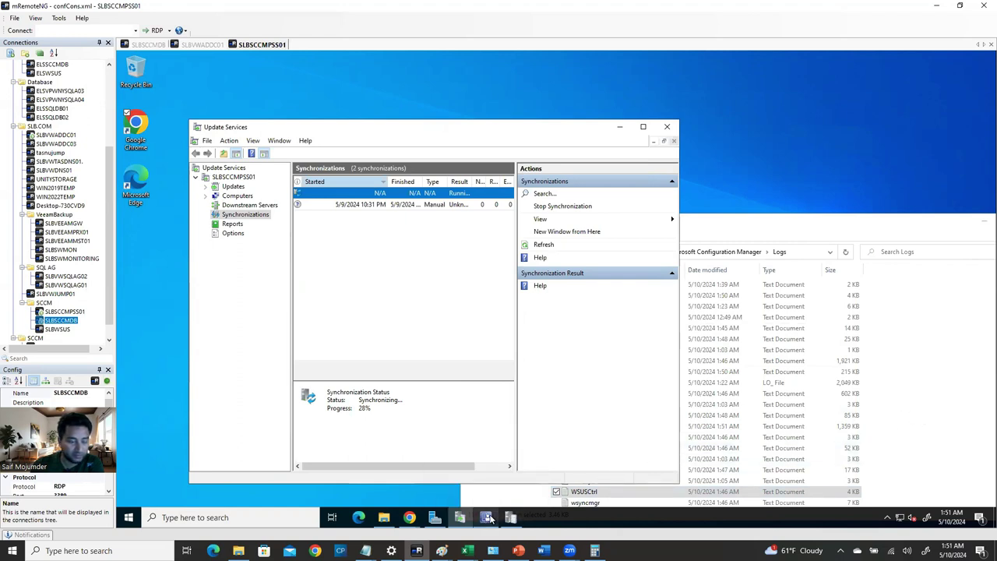
{"action": "left_click", "coordinate": [485, 521]}
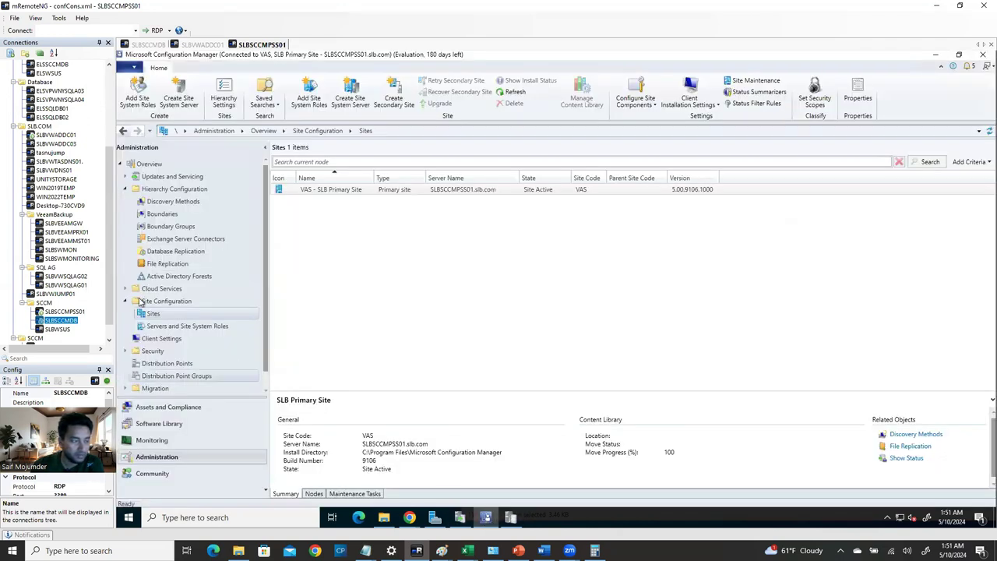
{"action": "left_click", "coordinate": [174, 327]}
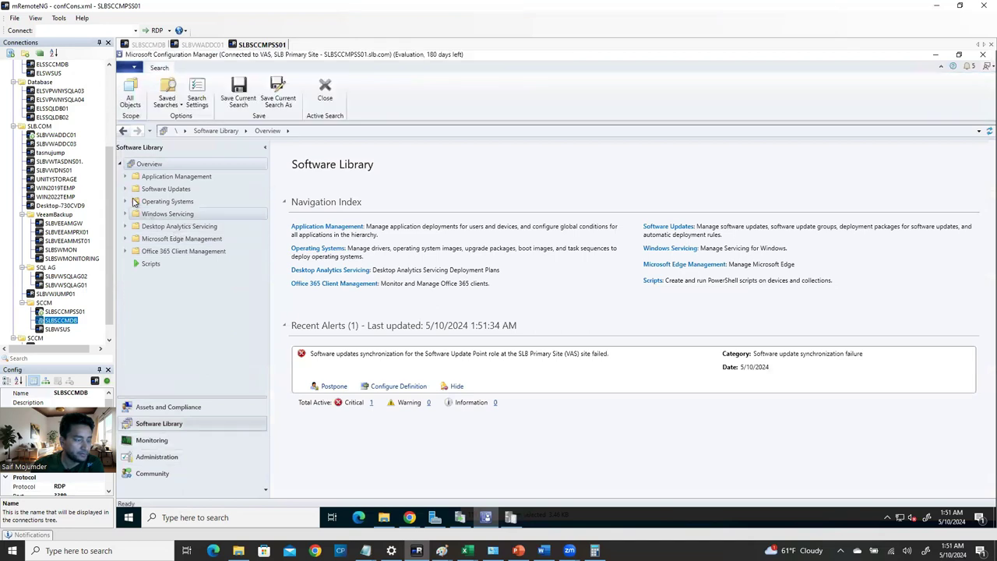
{"action": "left_click", "coordinate": [151, 189]}
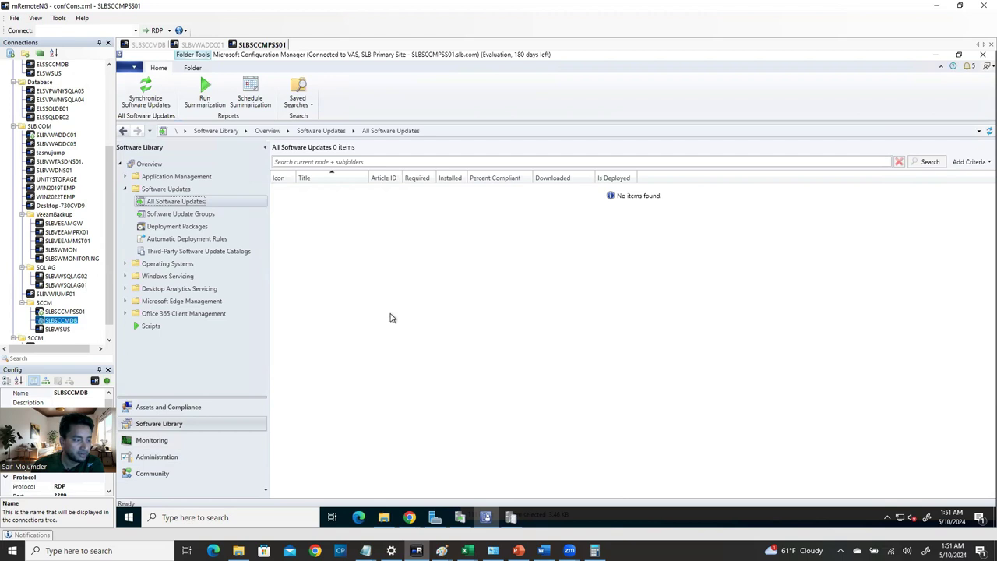
- Open Software Update Point Synchronization Status in the Monitoring workspace
{"action": "left_click", "coordinate": [155, 441]}
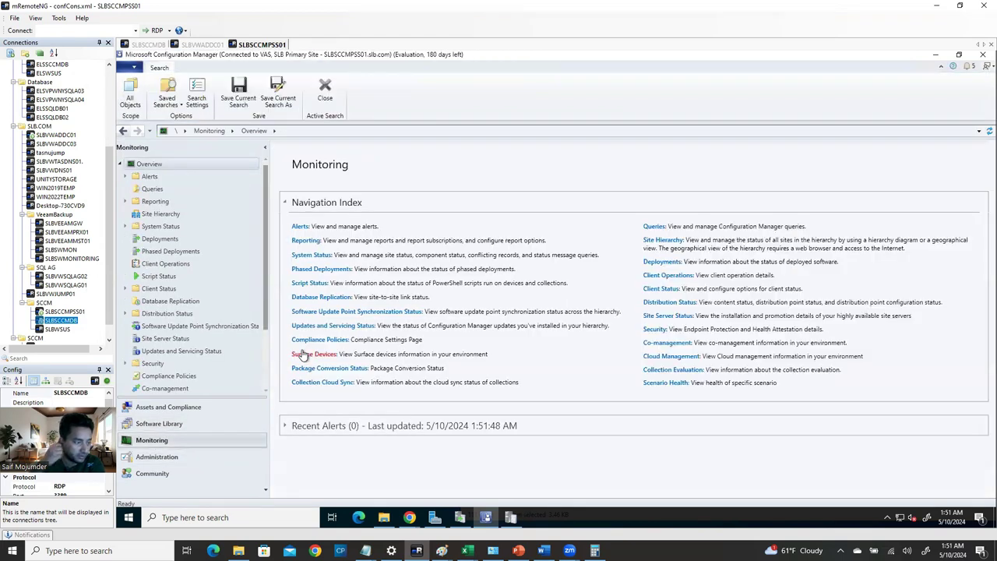
{"action": "left_click", "coordinate": [201, 327]}
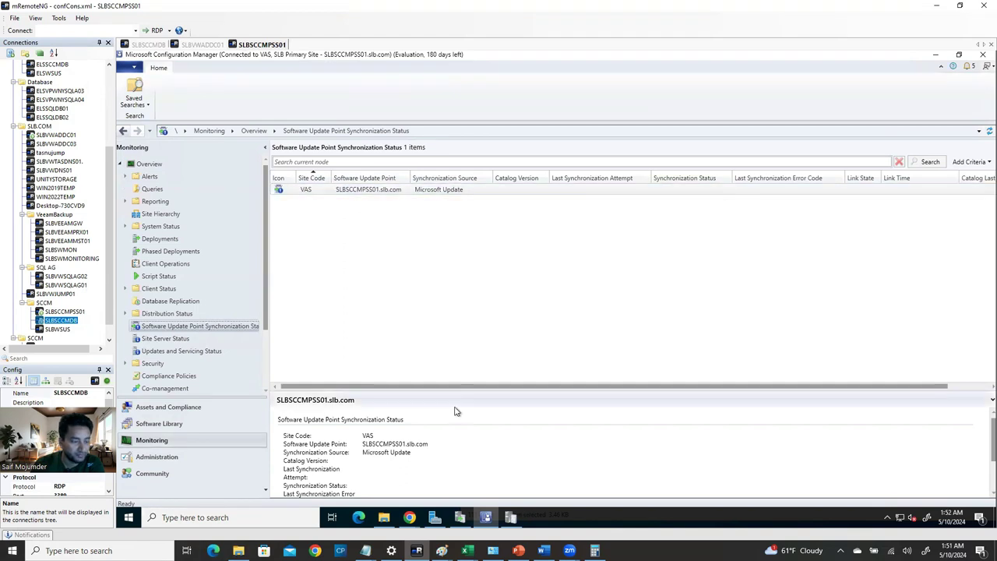
- Check the synchronization progress on the SLBSCCMPSS01 overview in the maximized Update Services window, and return to the Configuration Manager console
{"action": "left_click", "coordinate": [460, 517]}
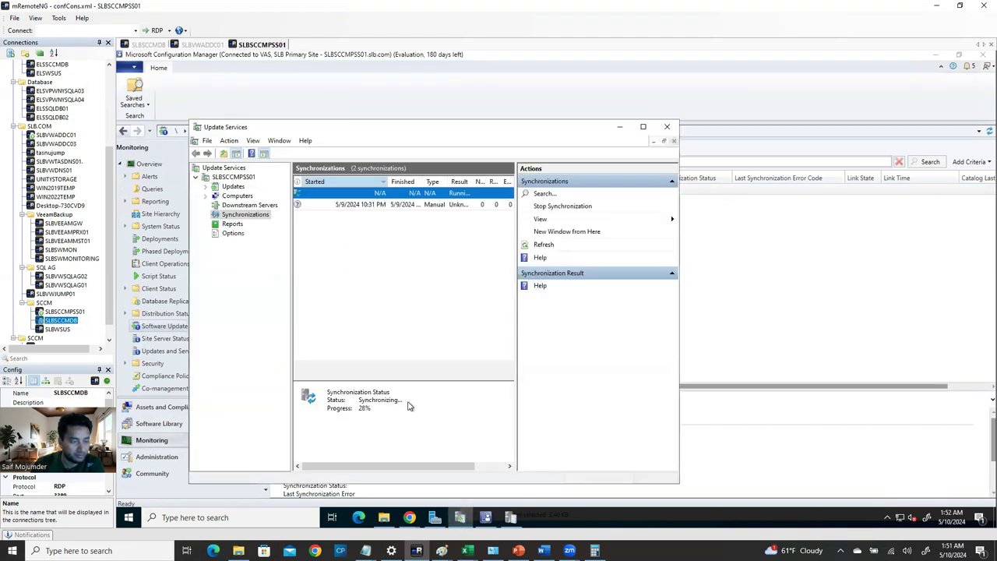
{"action": "left_click", "coordinate": [230, 179]}
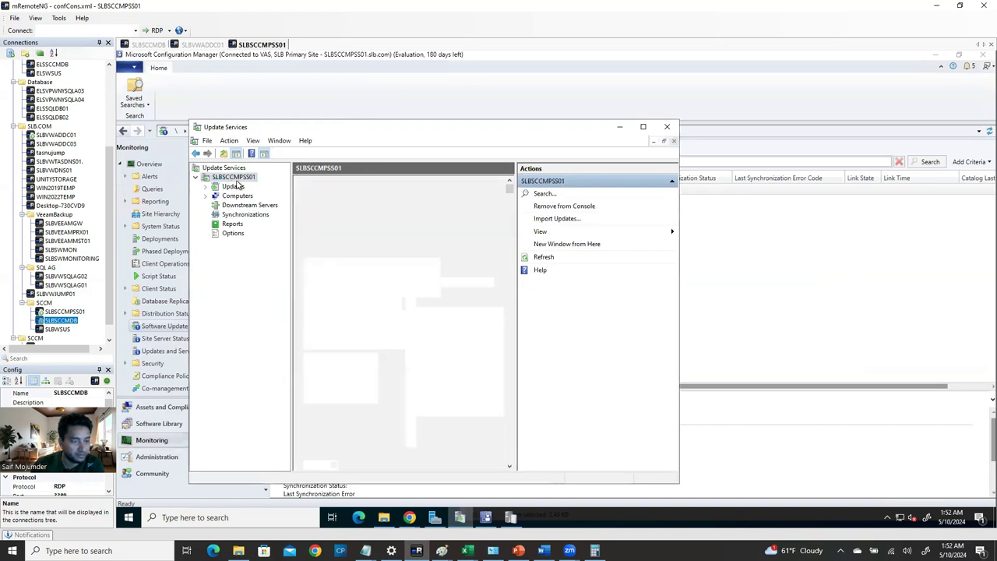
{"action": "left_click", "coordinate": [643, 126]}
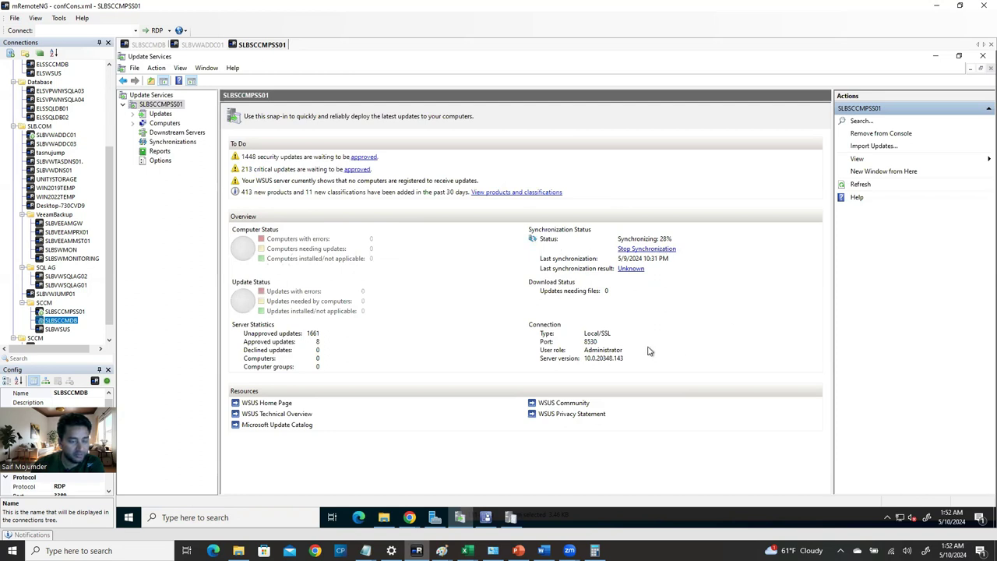
{"action": "left_click", "coordinate": [939, 58]}
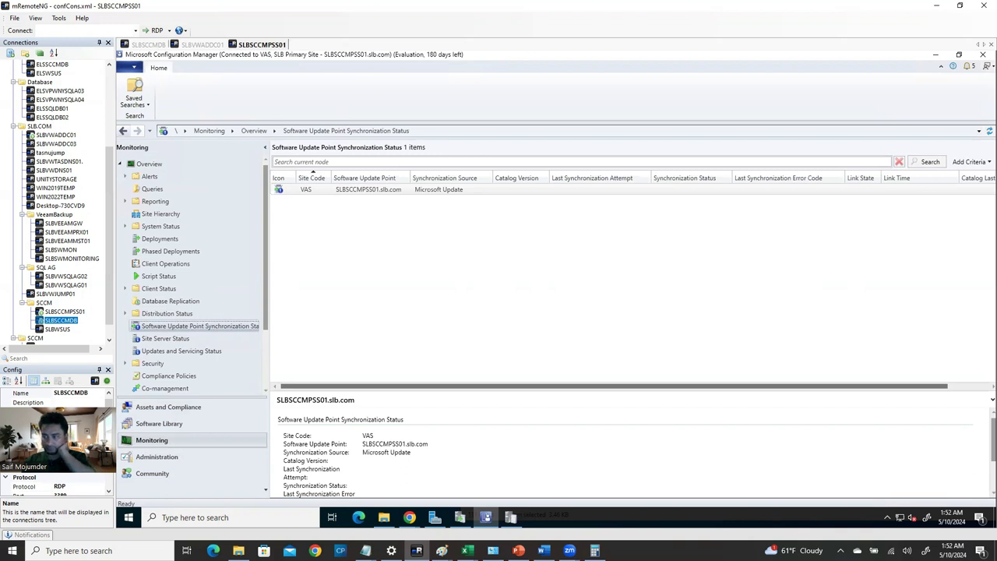
{"action": "left_click", "coordinate": [719, 311]}
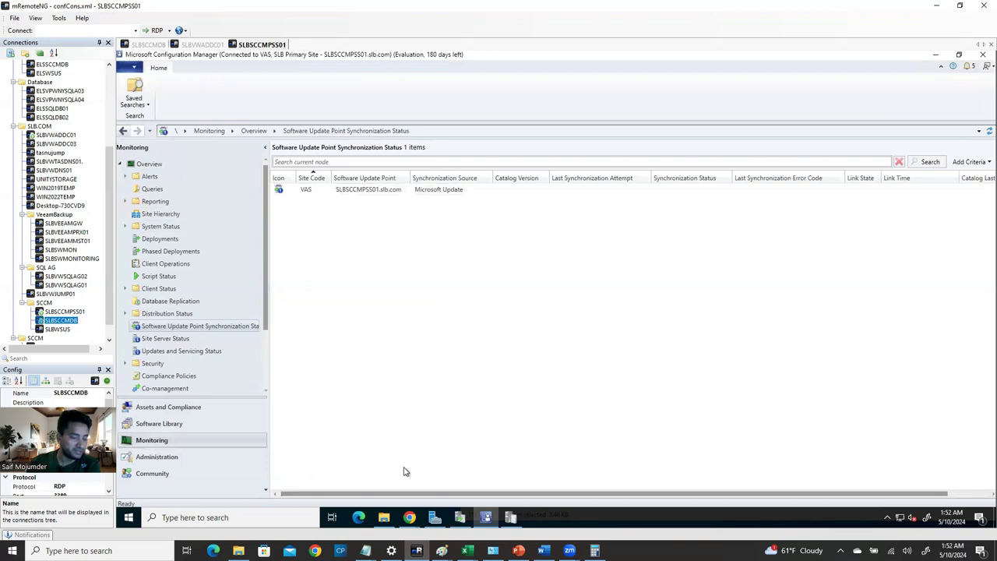
{"action": "mouse_move", "coordinate": [451, 523]}
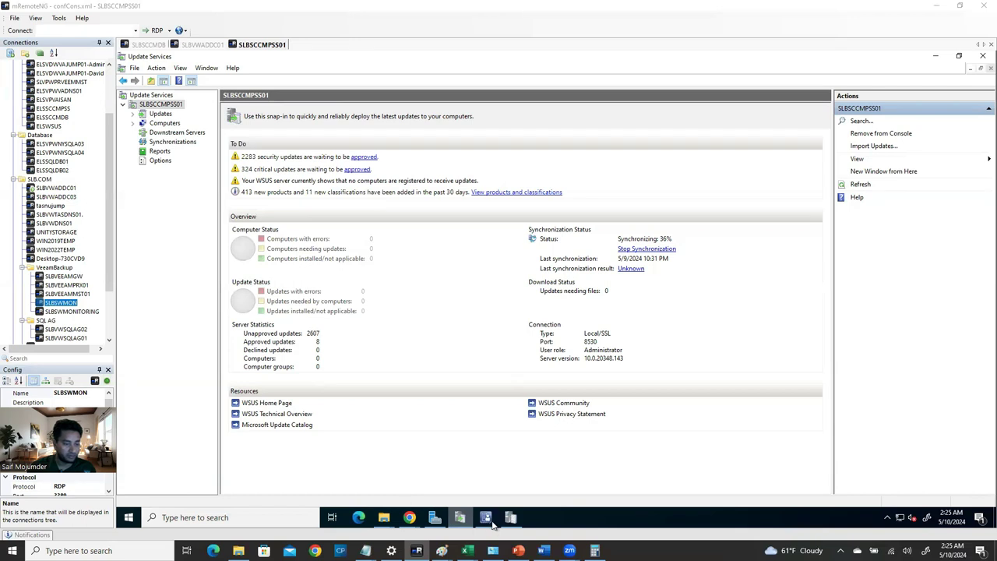
{"action": "left_click", "coordinate": [483, 519]}
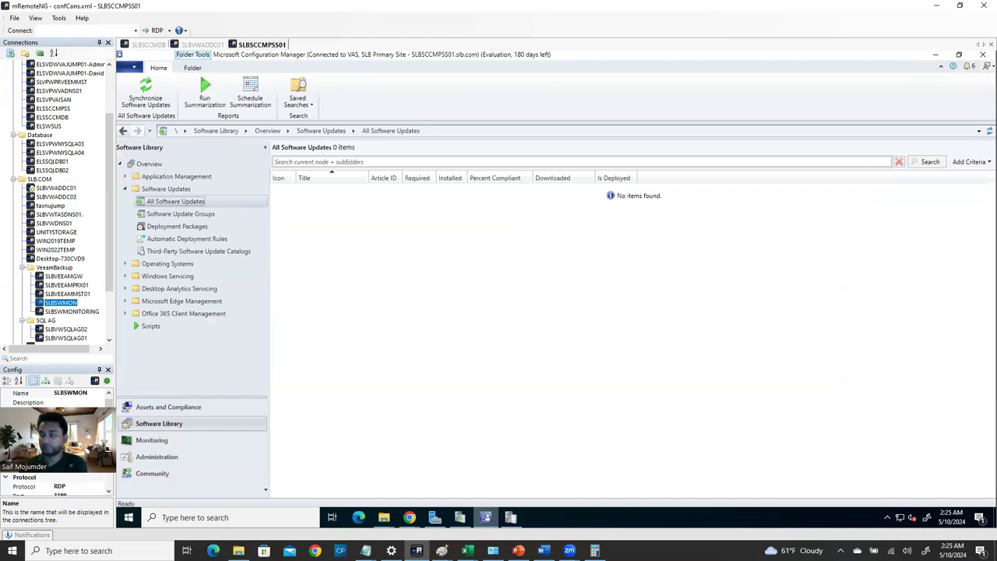
- Switch to the Word install guide and review the instructions on sharing ccmsetup.msi and adding the Group Policy software installation package
{"action": "key", "text": "alt+Tab"}
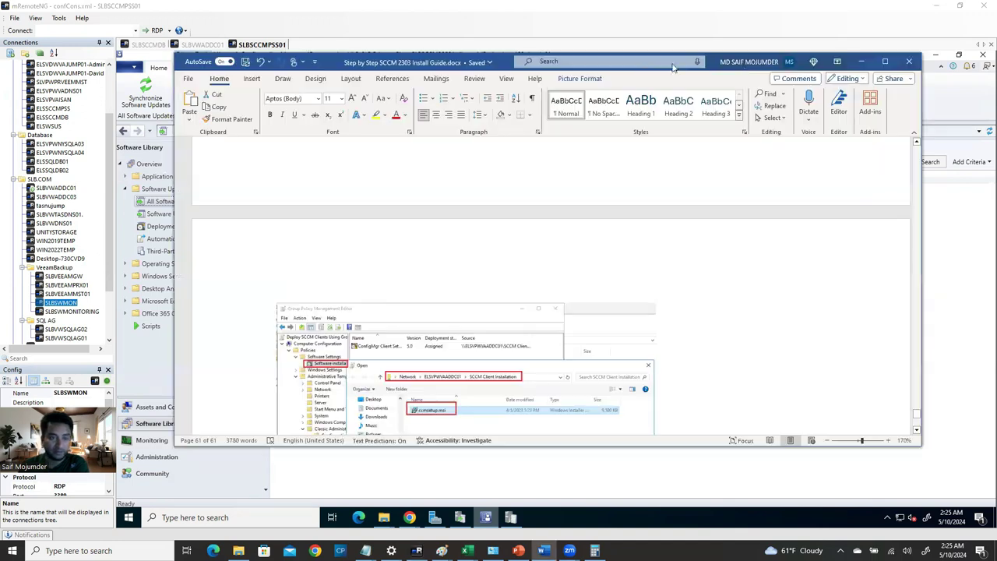
{"action": "double_click", "coordinate": [659, 57]}
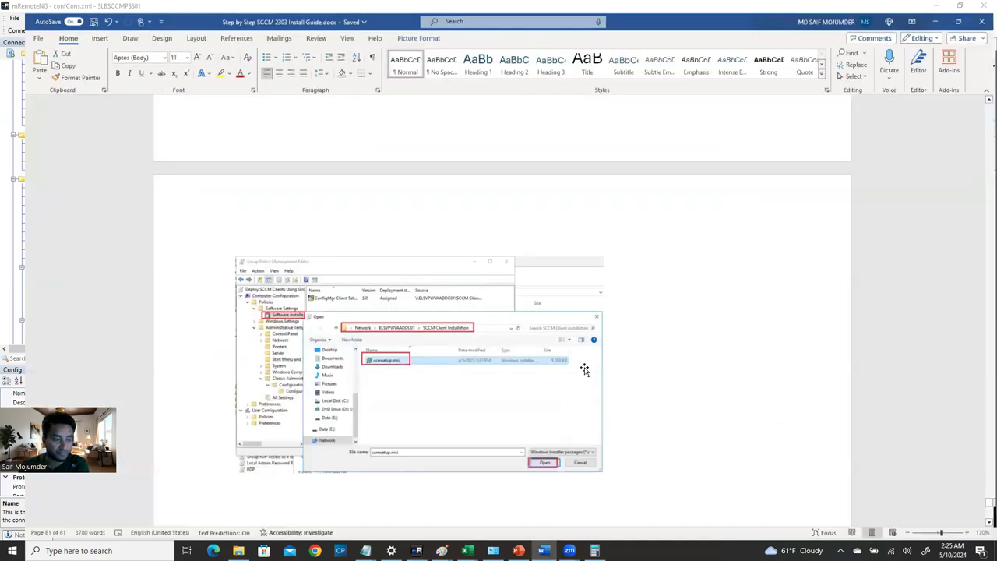
{"action": "scroll", "coordinate": [490, 272], "scroll_direction": "up", "scroll_amount": 10}
{"action": "scroll", "coordinate": [498, 256], "scroll_direction": "up", "scroll_amount": 3}
{"action": "scroll", "coordinate": [382, 302], "scroll_direction": "down", "scroll_amount": 1}
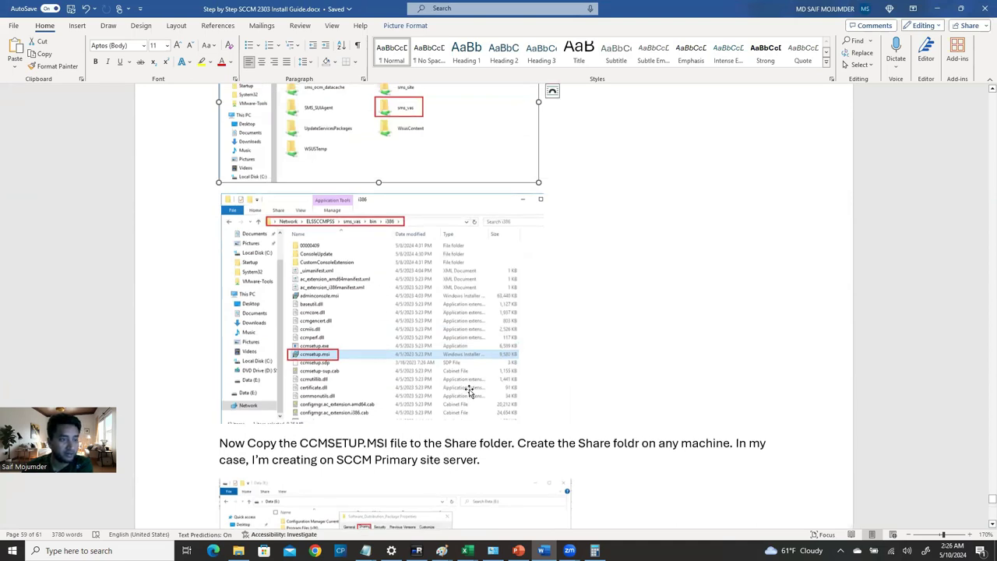
{"action": "scroll", "coordinate": [541, 338], "scroll_direction": "down", "scroll_amount": 1}
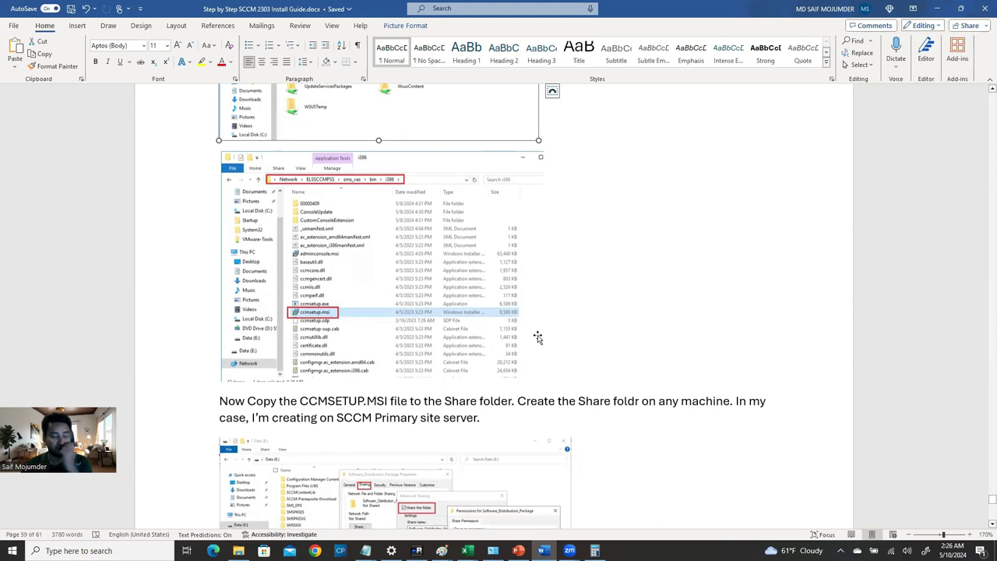
{"action": "scroll", "coordinate": [537, 337], "scroll_direction": "up", "scroll_amount": 2}
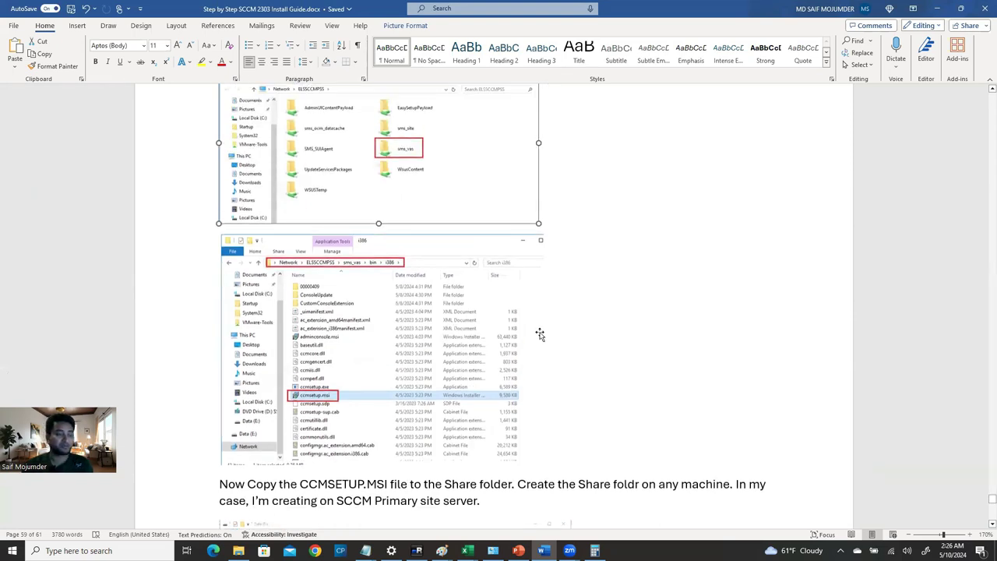
{"action": "scroll", "coordinate": [539, 334], "scroll_direction": "up", "scroll_amount": 3}
{"action": "scroll", "coordinate": [545, 327], "scroll_direction": "up", "scroll_amount": 2}
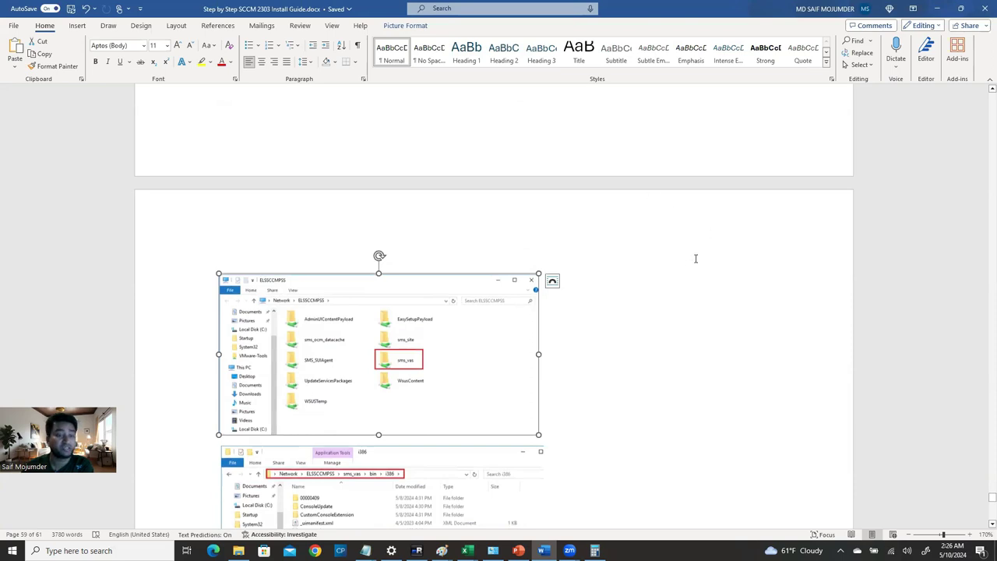
{"action": "scroll", "coordinate": [695, 259], "scroll_direction": "down", "scroll_amount": 8}
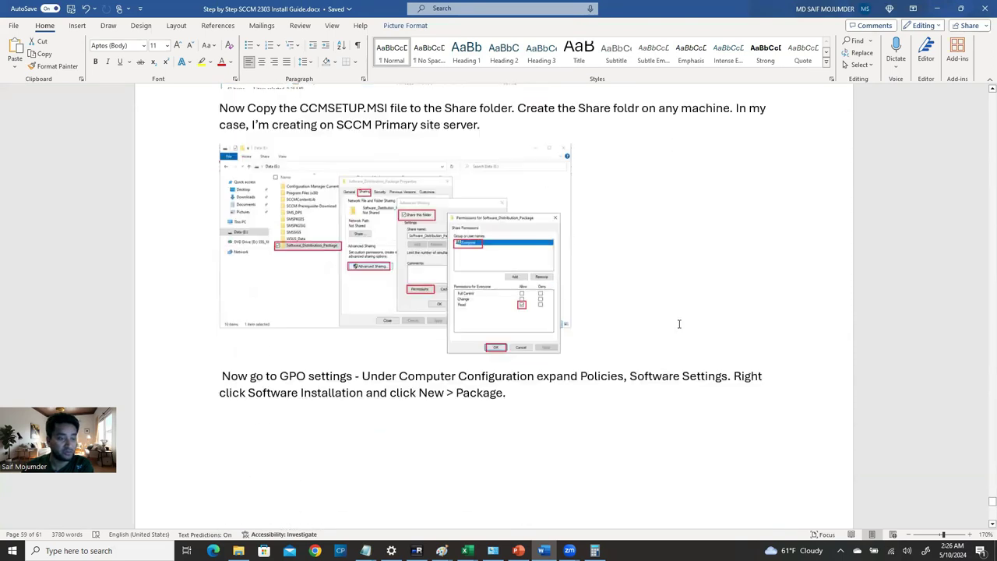
{"action": "scroll", "coordinate": [613, 244], "scroll_direction": "down", "scroll_amount": 3}
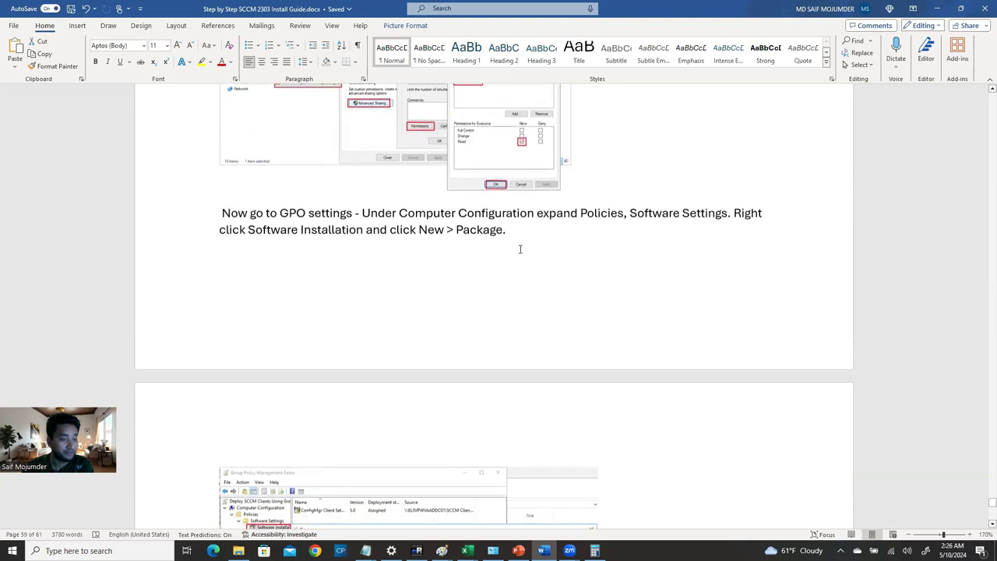
{"action": "scroll", "coordinate": [609, 262], "scroll_direction": "up", "scroll_amount": 8}
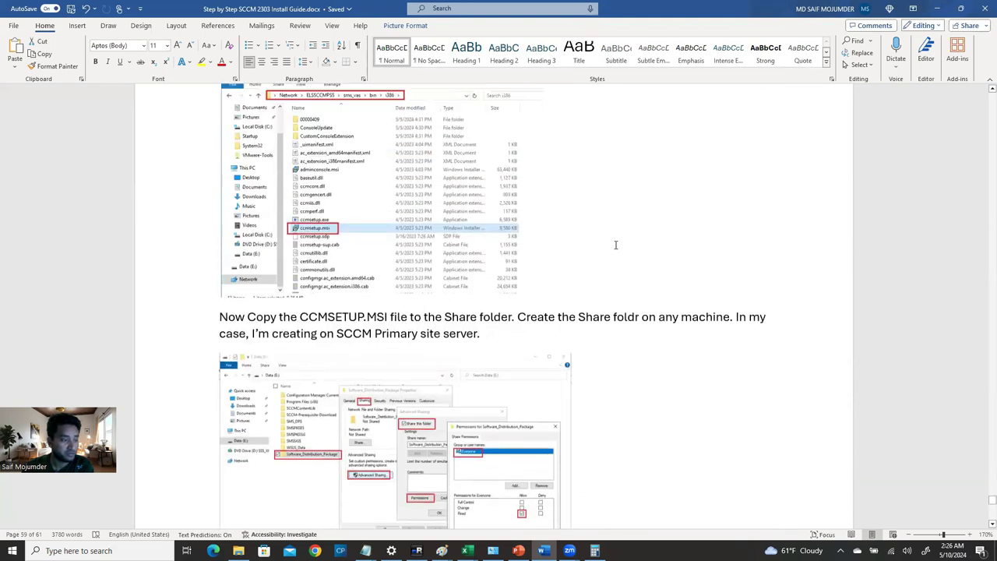
{"action": "scroll", "coordinate": [615, 245], "scroll_direction": "up", "scroll_amount": 2}
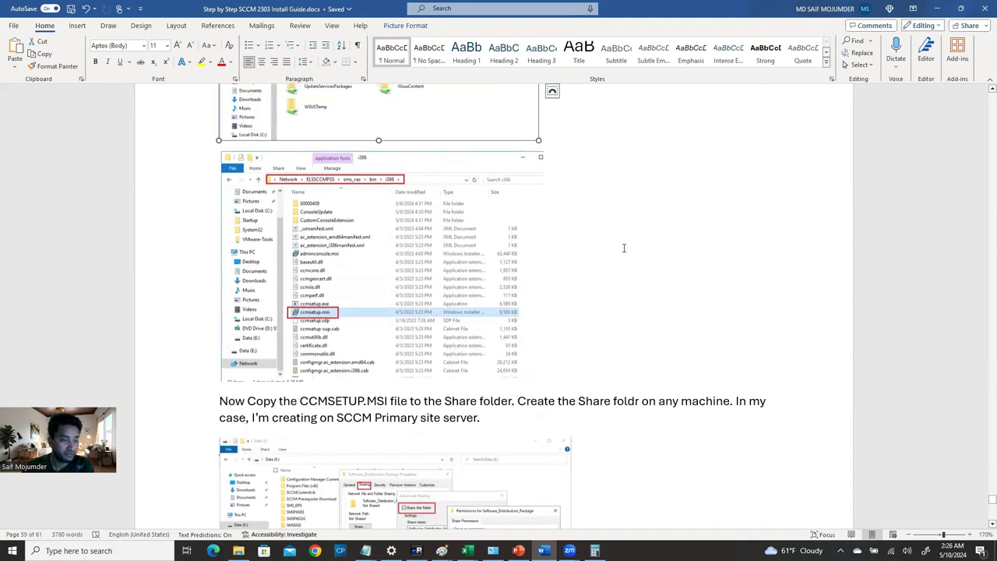
{"action": "scroll", "coordinate": [537, 257], "scroll_direction": "up", "scroll_amount": 3}
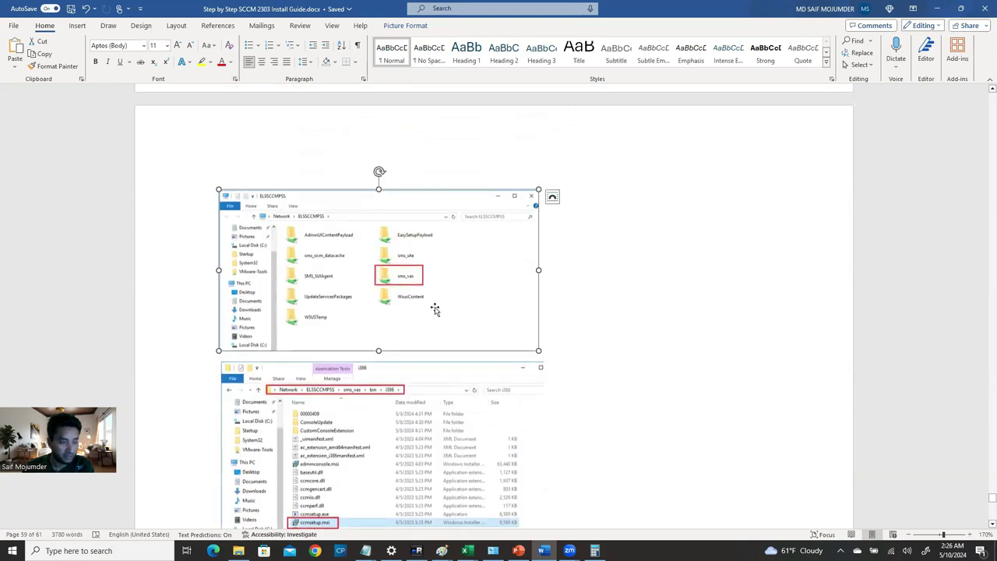
{"action": "scroll", "coordinate": [434, 310], "scroll_direction": "up", "scroll_amount": 5}
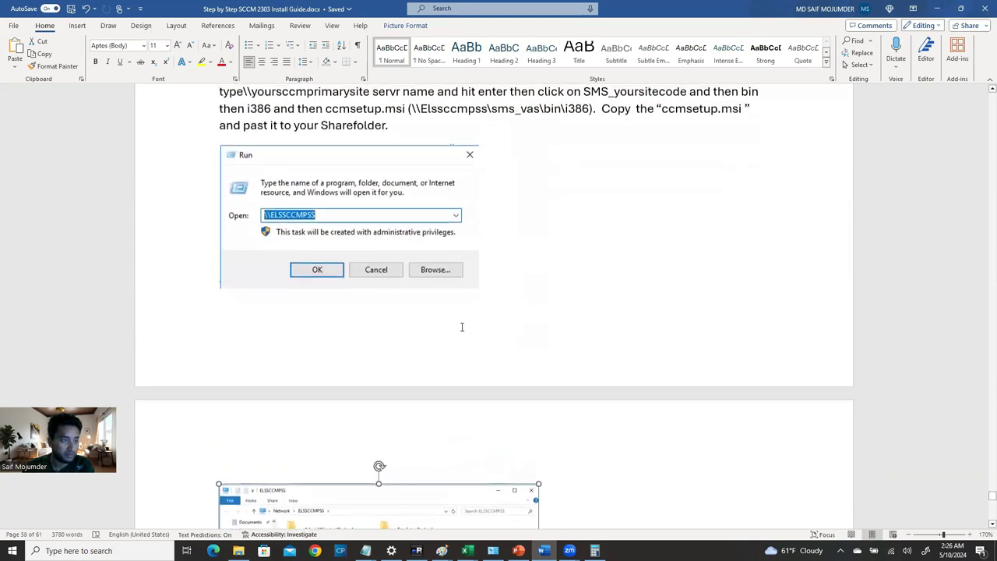
- Go back in the guide to the Software Update Point checks, highlight the three log file items, and read the synchronization and reconfiguration paragraphs
{"action": "scroll", "coordinate": [463, 319], "scroll_direction": "up", "scroll_amount": 2}
{"action": "scroll", "coordinate": [466, 312], "scroll_direction": "up", "scroll_amount": 4}
{"action": "scroll", "coordinate": [463, 302], "scroll_direction": "up", "scroll_amount": 20}
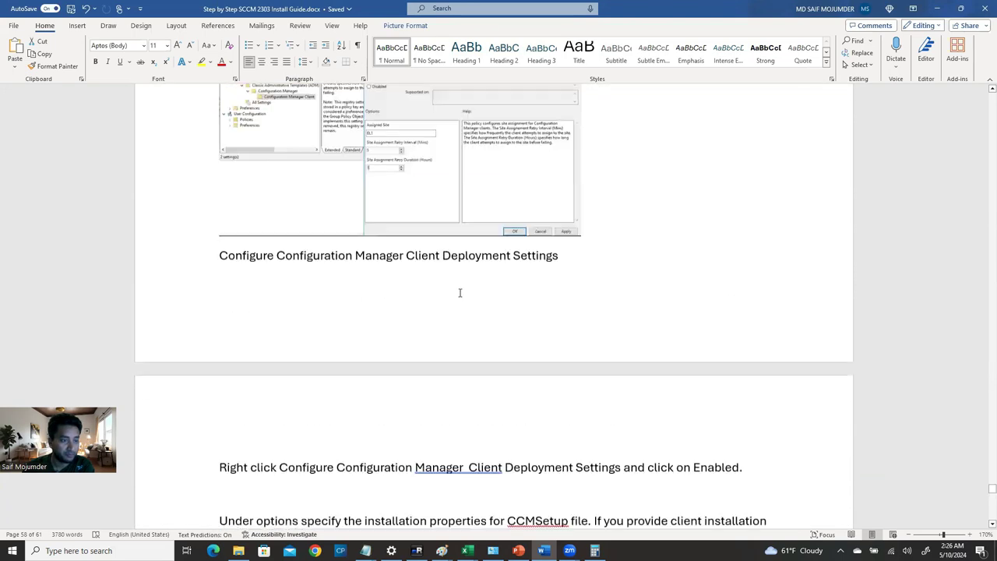
{"action": "scroll", "coordinate": [469, 268], "scroll_direction": "up", "scroll_amount": 18}
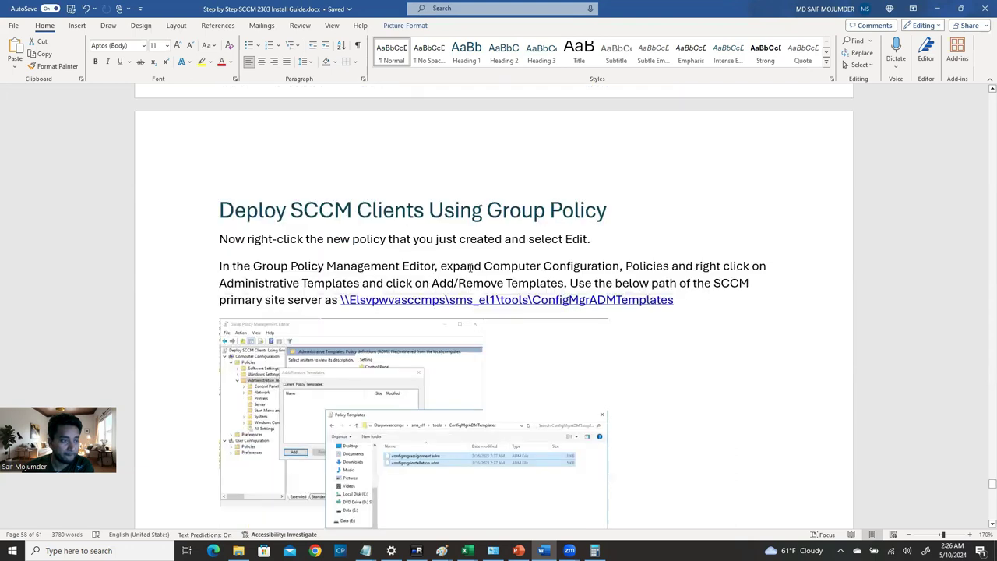
{"action": "scroll", "coordinate": [469, 270], "scroll_direction": "up", "scroll_amount": 9}
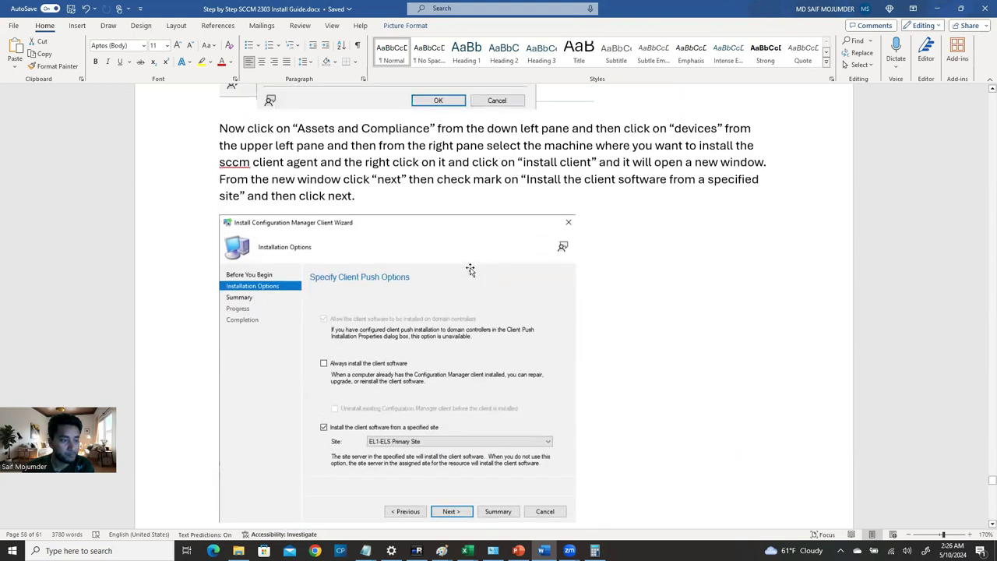
{"action": "scroll", "coordinate": [470, 267], "scroll_direction": "up", "scroll_amount": 15}
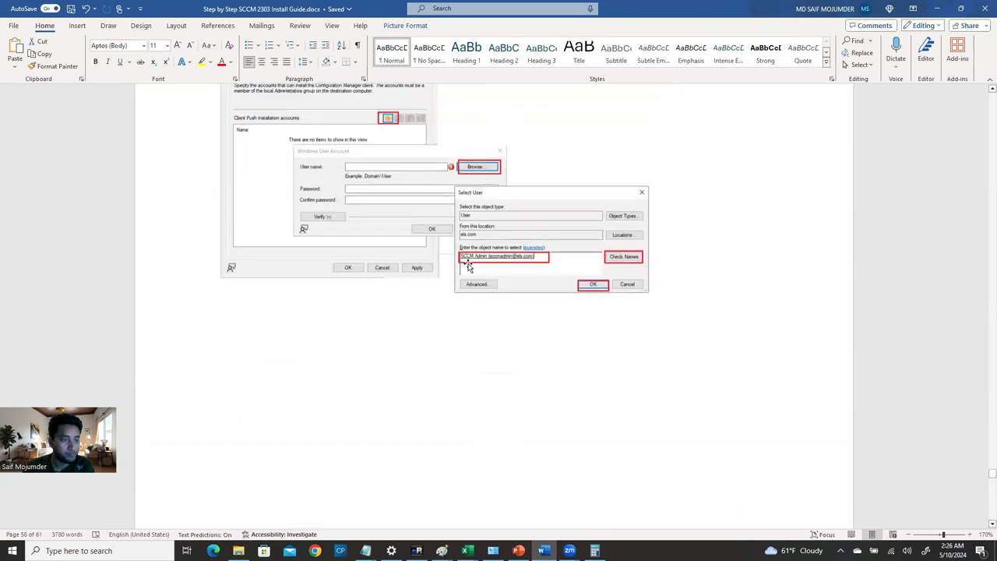
{"action": "scroll", "coordinate": [466, 260], "scroll_direction": "up", "scroll_amount": 12}
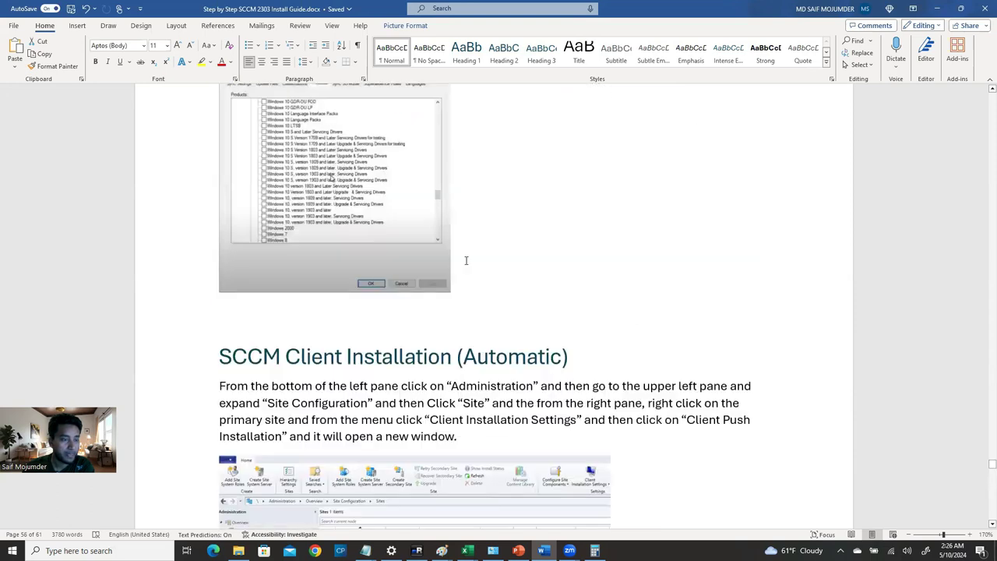
{"action": "scroll", "coordinate": [465, 260], "scroll_direction": "down", "scroll_amount": 3}
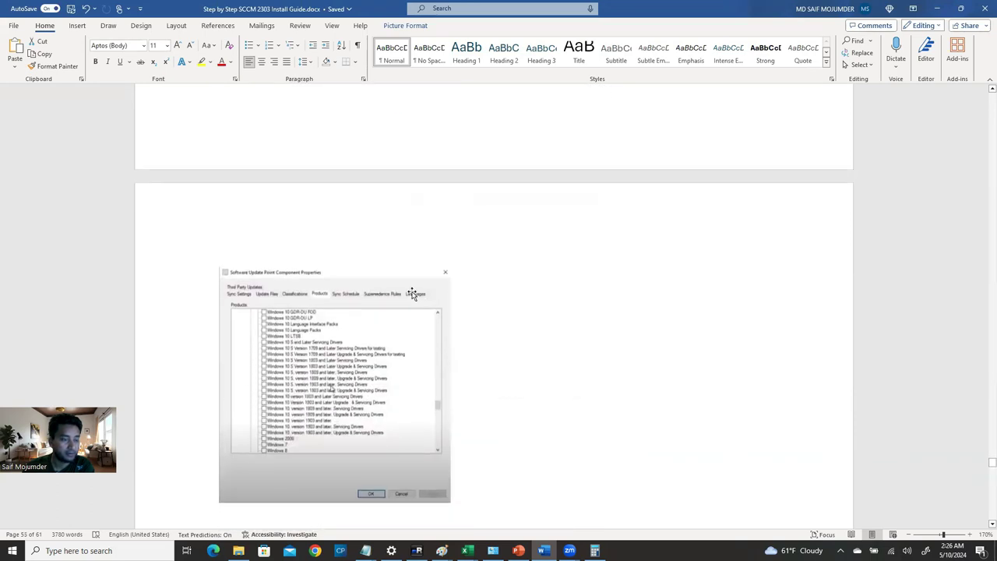
{"action": "scroll", "coordinate": [439, 258], "scroll_direction": "up", "scroll_amount": 20}
{"action": "scroll", "coordinate": [437, 251], "scroll_direction": "up", "scroll_amount": 6}
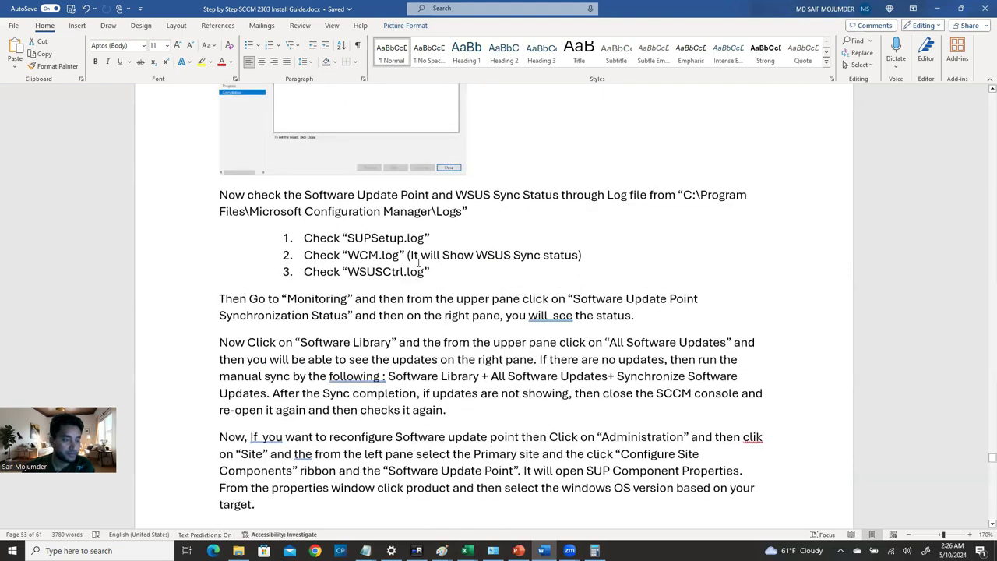
{"action": "left_click_drag", "start_coordinate": [428, 271], "coordinate": [304, 236]}
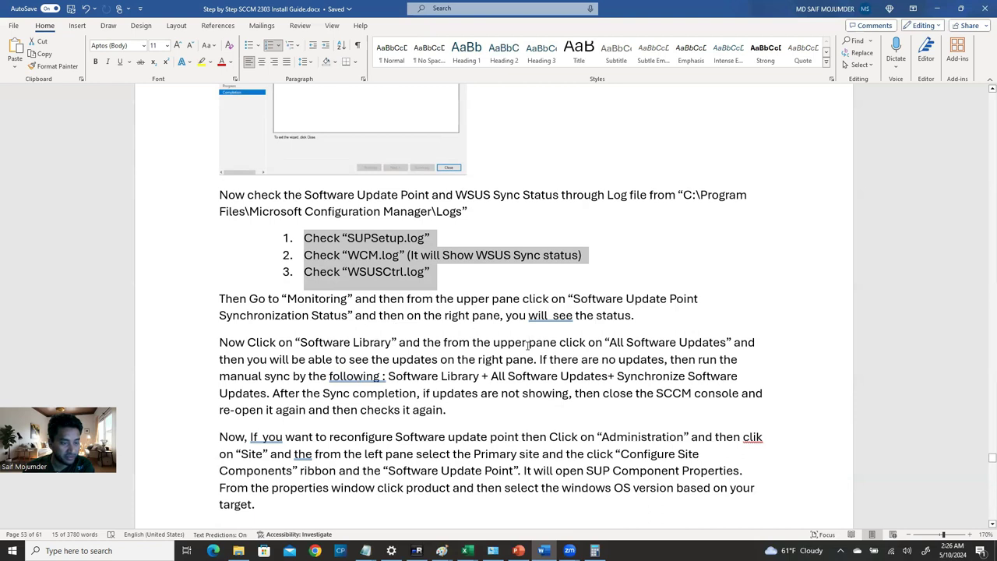
{"action": "scroll", "coordinate": [528, 345], "scroll_direction": "down", "scroll_amount": 4}
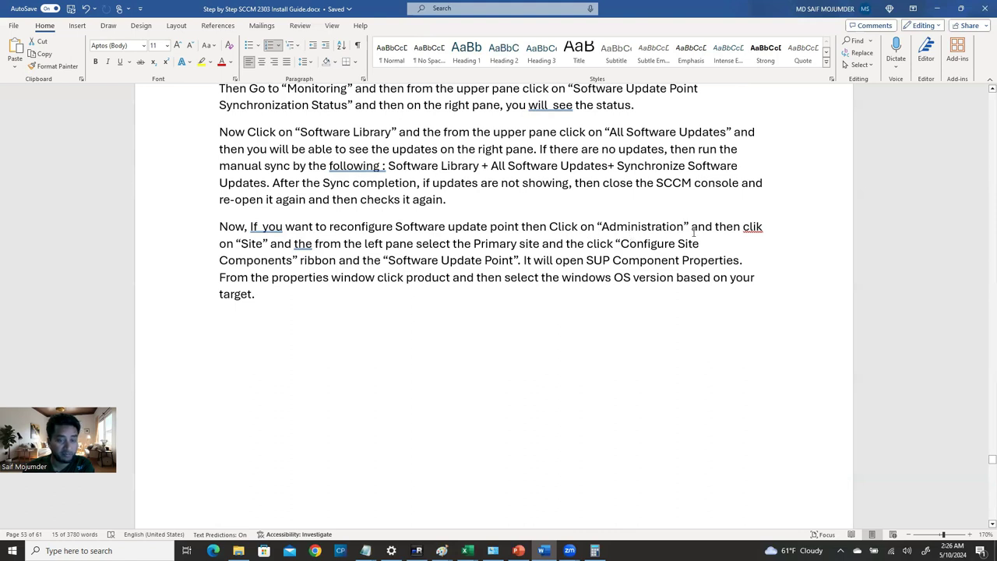
- Correct the misspelled word "clik" to "click" in the guide's paragraph on reconfiguring the software update point
{"action": "left_click", "coordinate": [761, 229]}
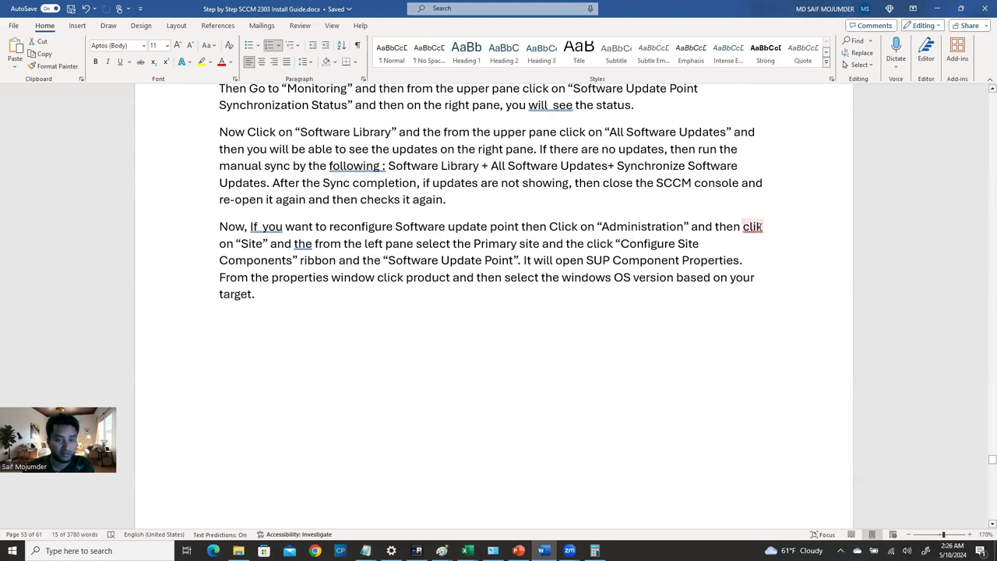
{"action": "right_click", "coordinate": [757, 227]}
{"action": "key", "text": "Escape"}
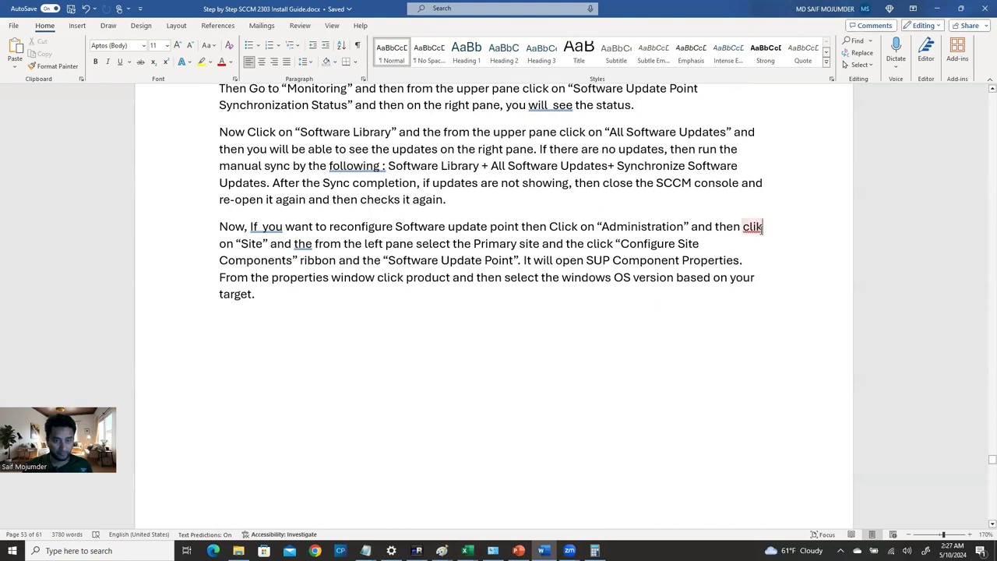
{"action": "right_click", "coordinate": [758, 230]}
{"action": "left_click", "coordinate": [752, 241]}
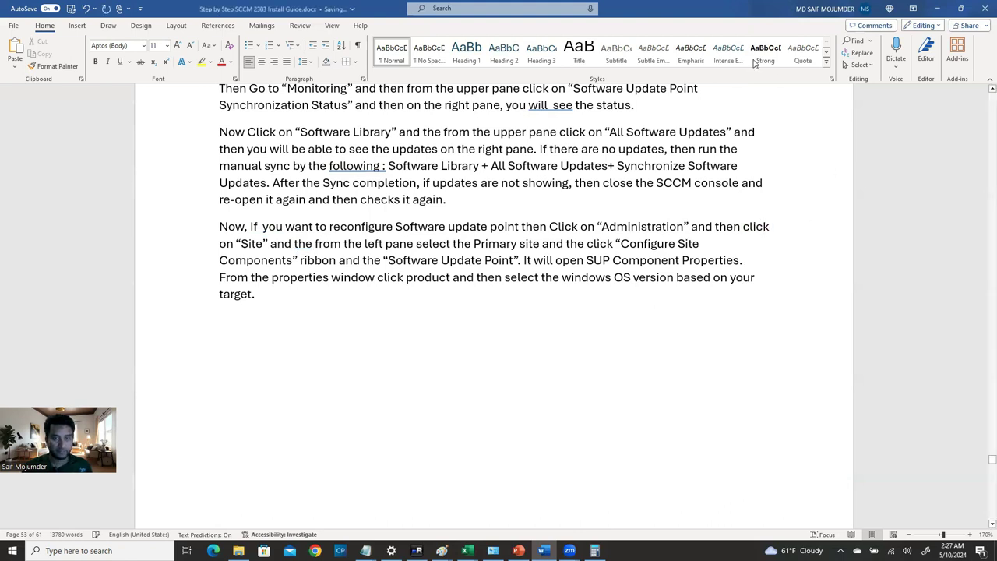
- Switch to the Configuration Manager console and open the Software Update Point component properties for the VAS - SLB Primary Site
{"action": "key", "text": "alt+Tab"}
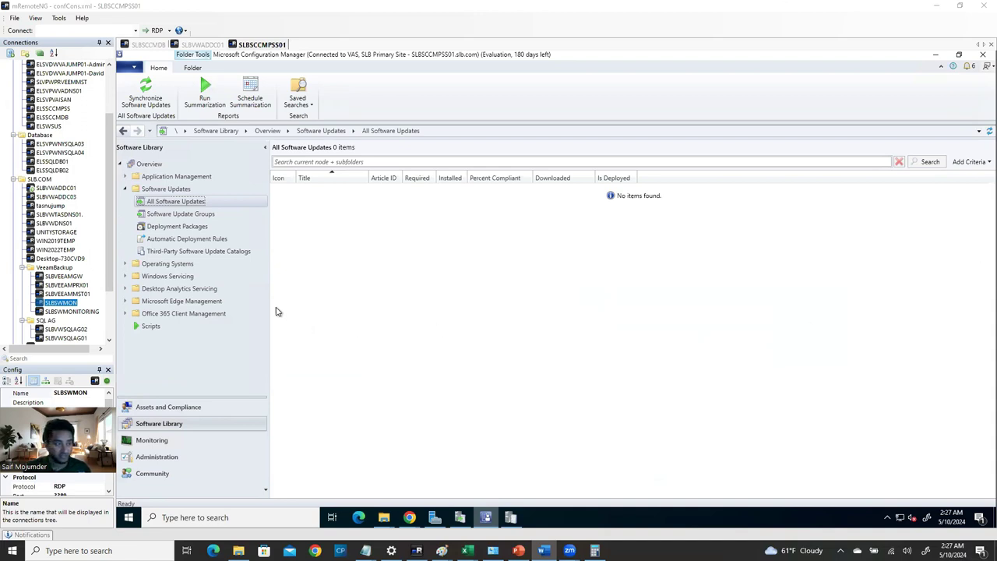
{"action": "left_click", "coordinate": [159, 459]}
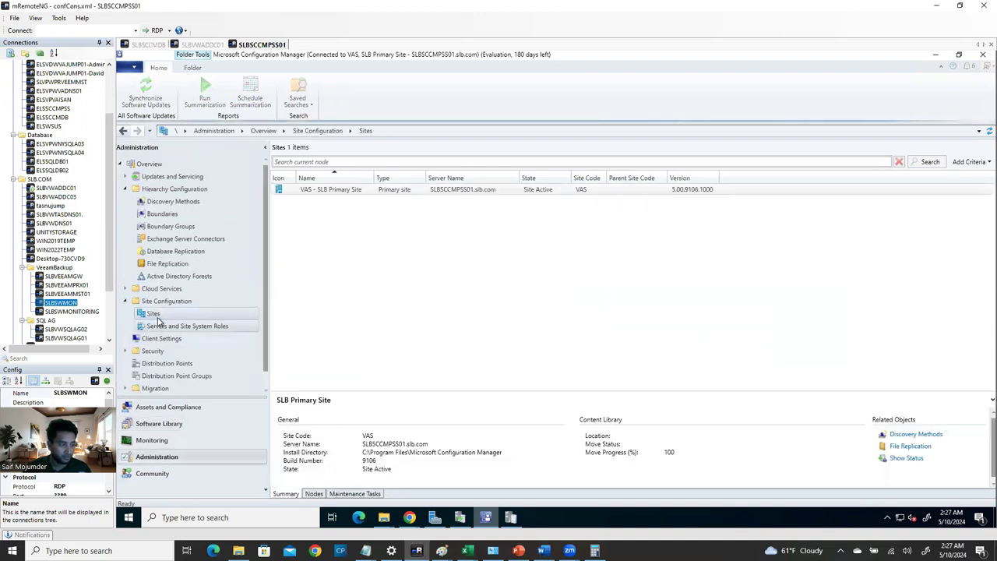
{"action": "left_click", "coordinate": [405, 190]}
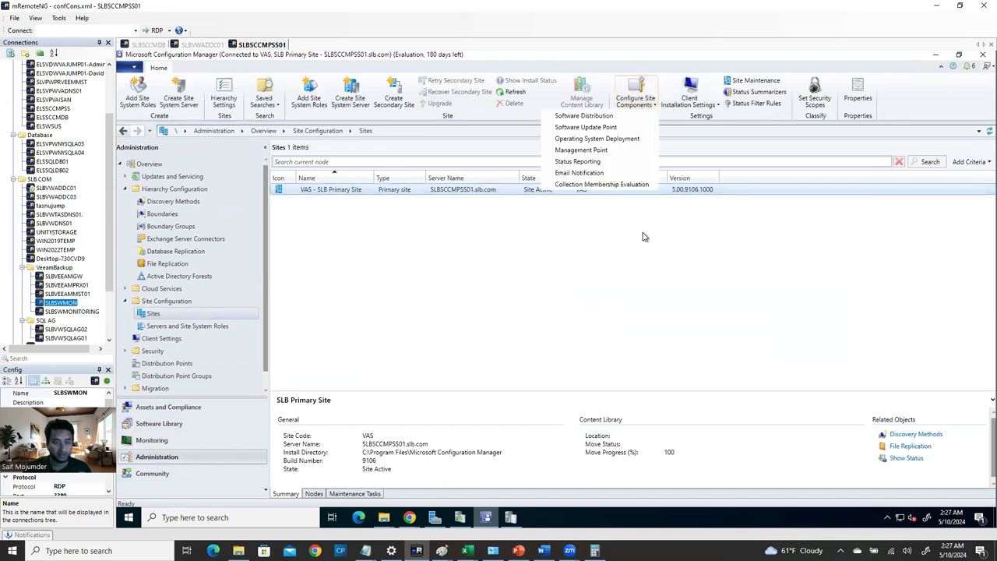
{"action": "left_click", "coordinate": [600, 127]}
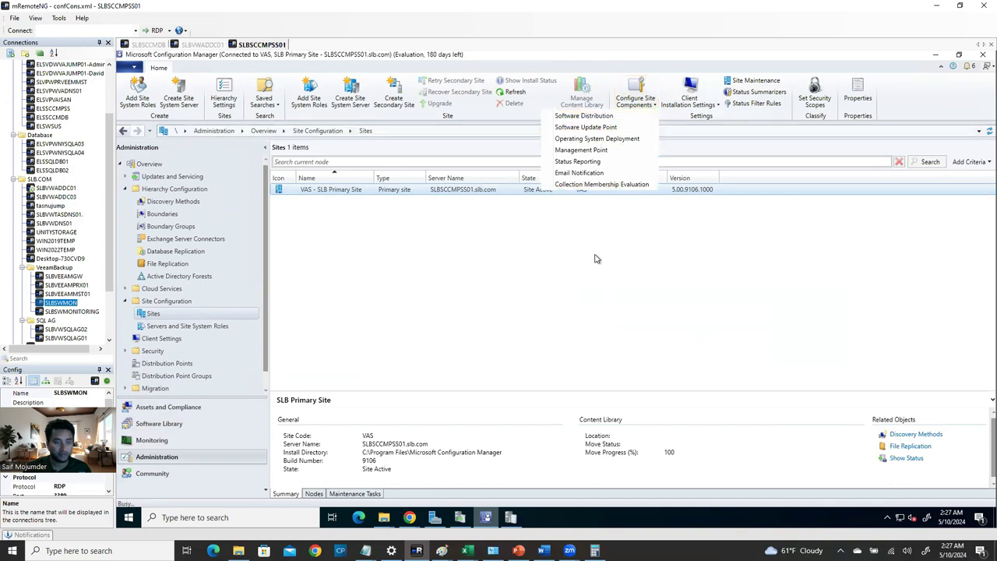
{"action": "left_click", "coordinate": [590, 128]}
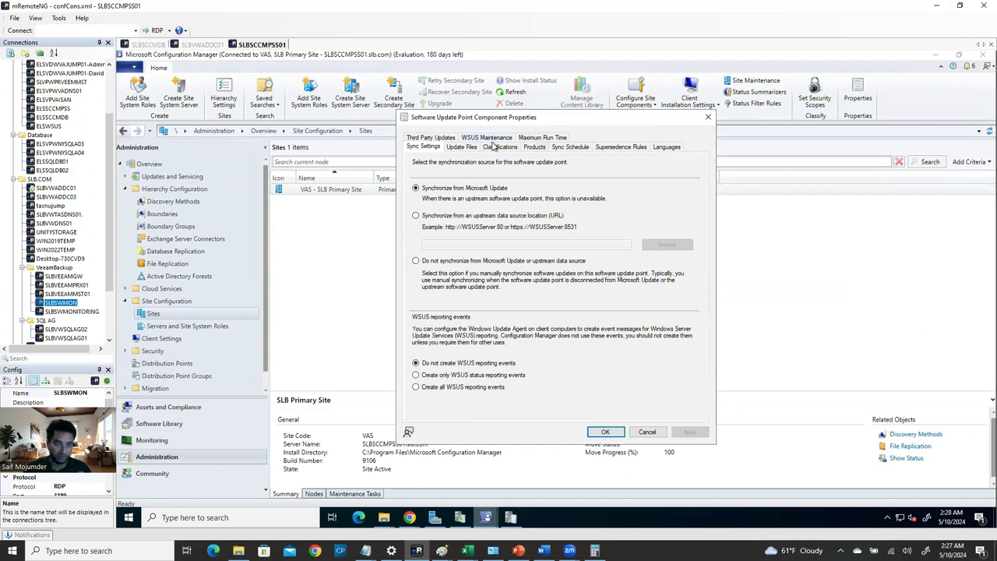
- Add Windows Server 2019 to the products synchronized by the software update point
{"action": "left_click", "coordinate": [534, 147]}
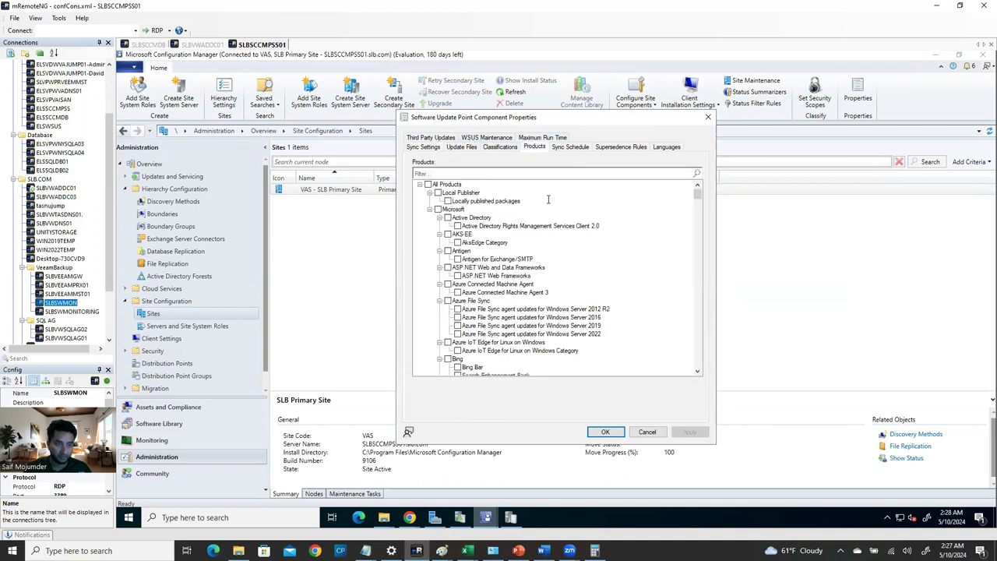
{"action": "left_click_drag", "start_coordinate": [697, 194], "coordinate": [697, 315]}
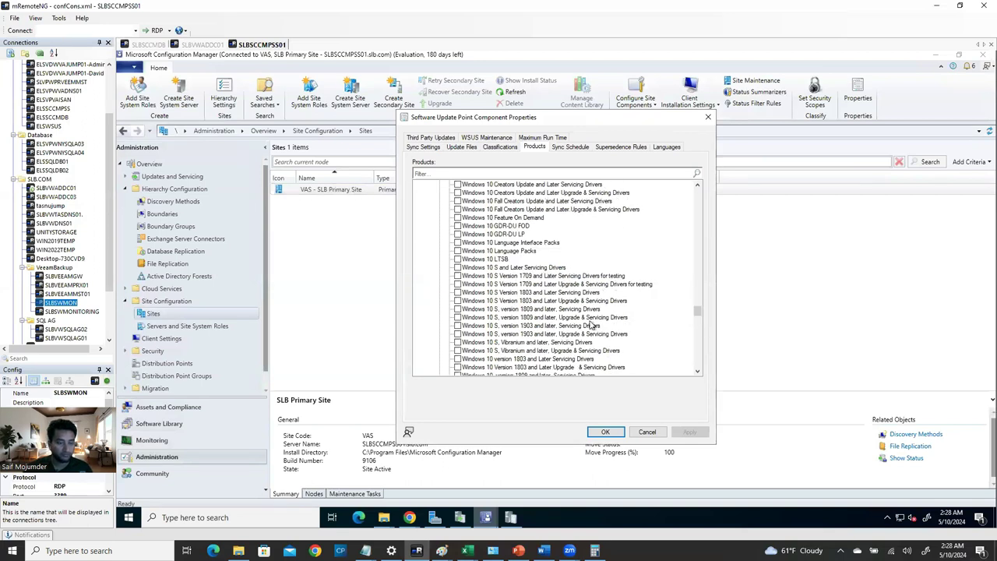
{"action": "scroll", "coordinate": [554, 291], "scroll_direction": "down", "scroll_amount": 5}
{"action": "scroll", "coordinate": [555, 291], "scroll_direction": "down", "scroll_amount": 15}
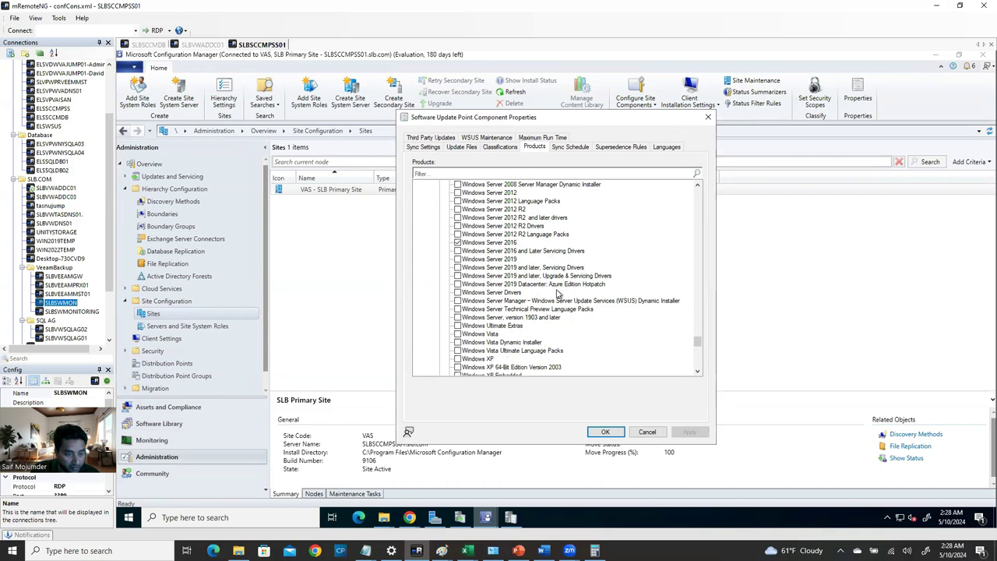
{"action": "scroll", "coordinate": [569, 282], "scroll_direction": "up", "scroll_amount": 6}
{"action": "scroll", "coordinate": [571, 282], "scroll_direction": "up", "scroll_amount": 3}
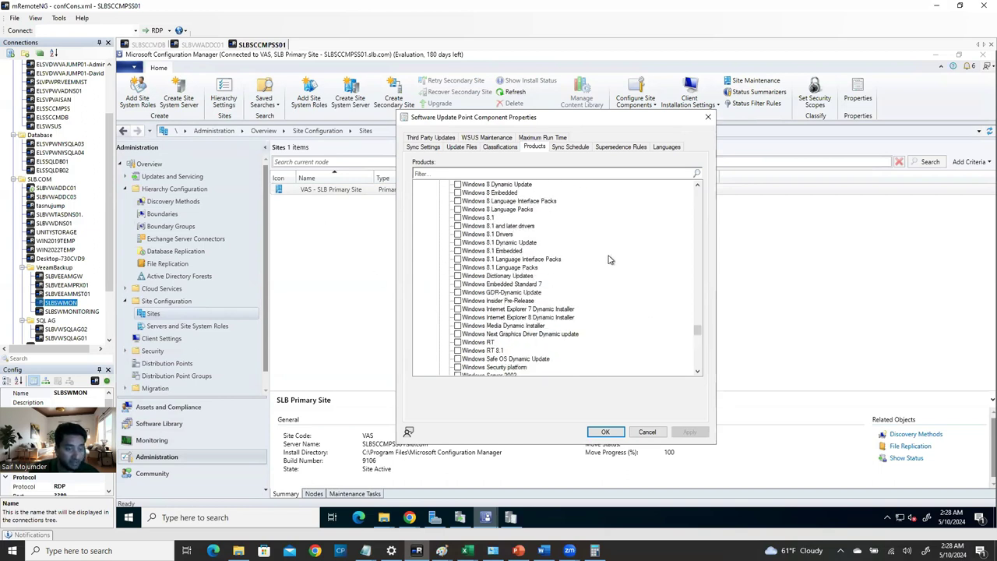
{"action": "scroll", "coordinate": [576, 280], "scroll_direction": "down", "scroll_amount": 9}
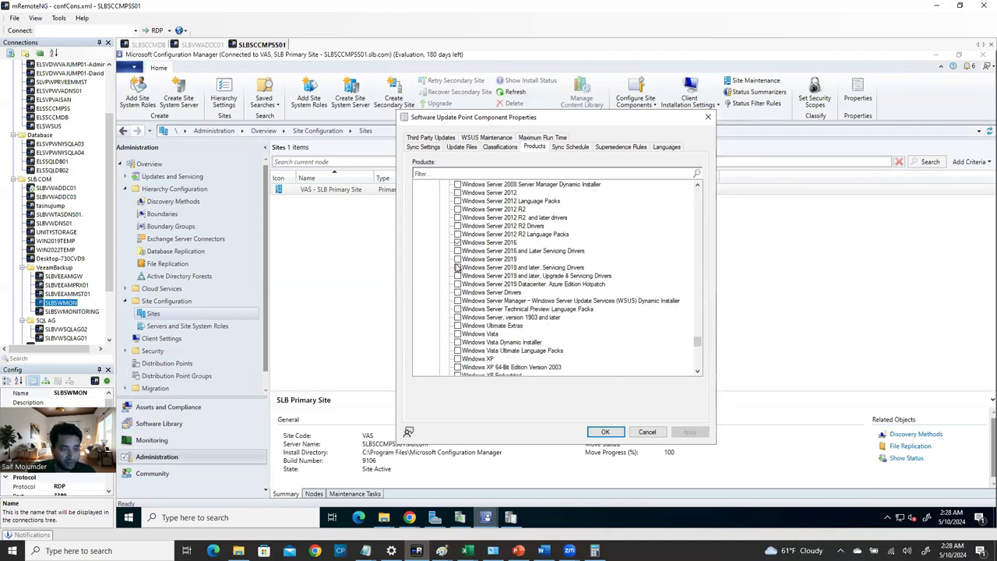
{"action": "left_click", "coordinate": [457, 259]}
- Add Windows 11 to the software update point's synchronized products
{"action": "scroll", "coordinate": [569, 292], "scroll_direction": "up", "scroll_amount": 3}
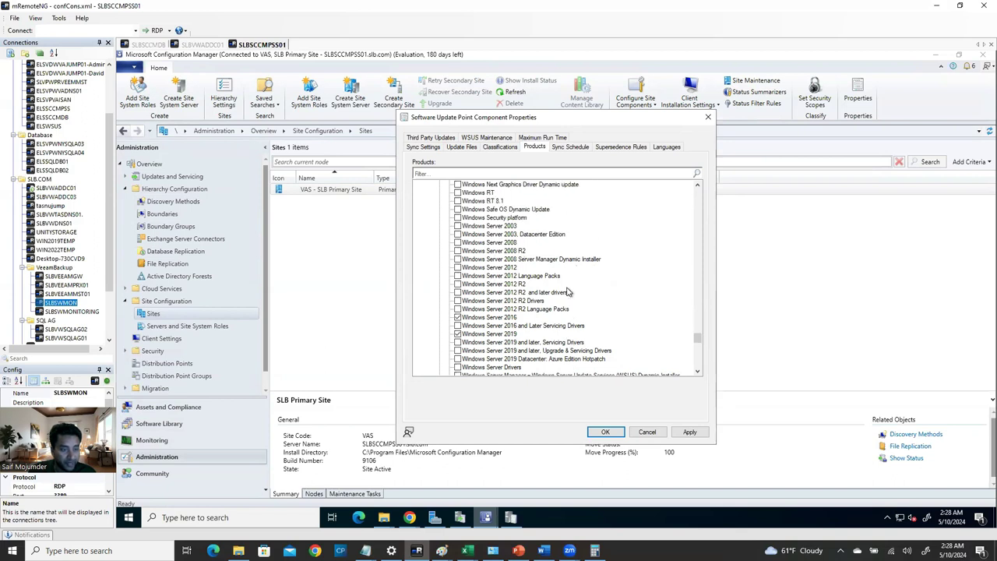
{"action": "scroll", "coordinate": [568, 292], "scroll_direction": "up", "scroll_amount": 2}
{"action": "scroll", "coordinate": [569, 295], "scroll_direction": "up", "scroll_amount": 1}
{"action": "scroll", "coordinate": [572, 297], "scroll_direction": "up", "scroll_amount": 6}
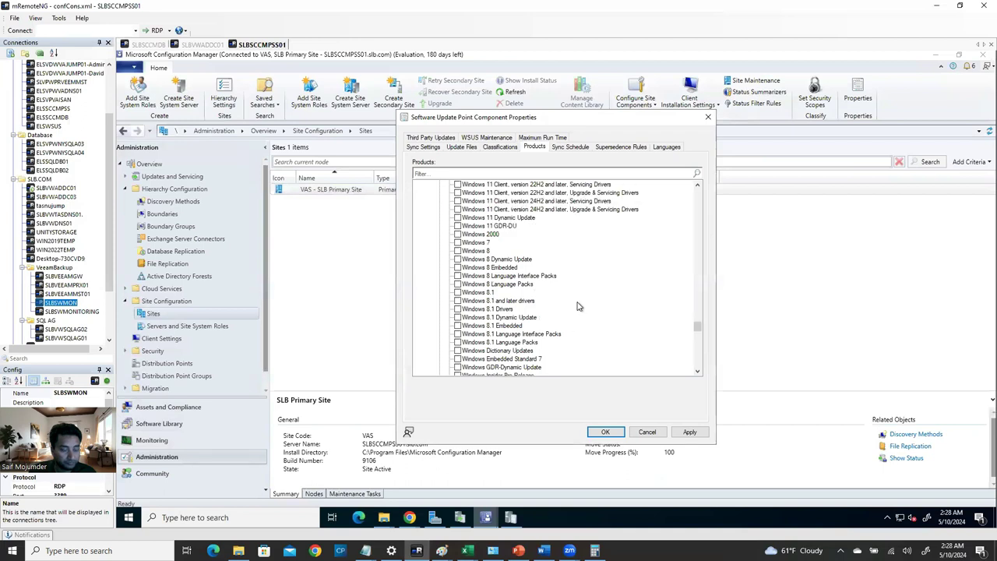
{"action": "scroll", "coordinate": [578, 306], "scroll_direction": "up", "scroll_amount": 2}
{"action": "scroll", "coordinate": [578, 307], "scroll_direction": "up", "scroll_amount": 2}
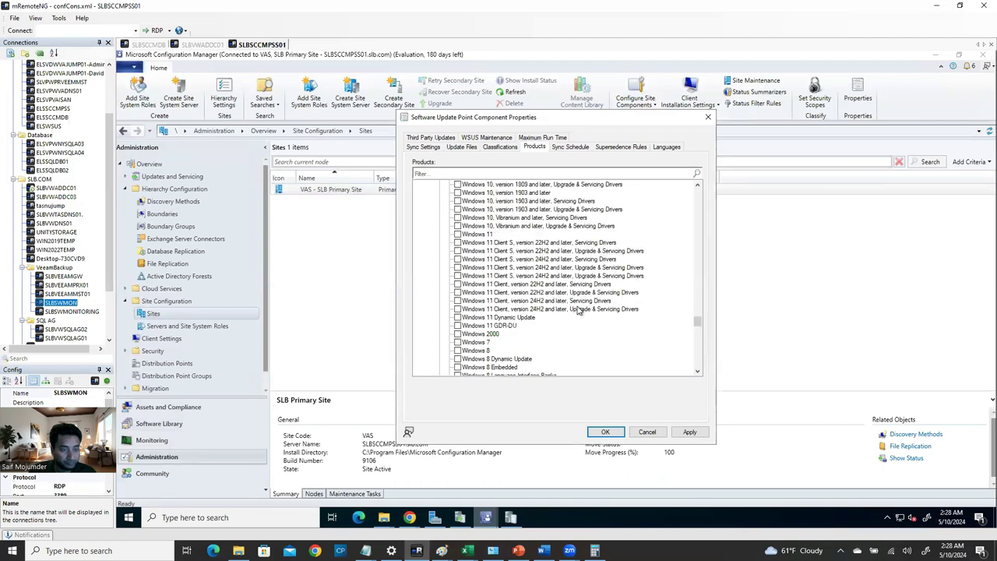
{"action": "scroll", "coordinate": [578, 313], "scroll_direction": "up", "scroll_amount": 2}
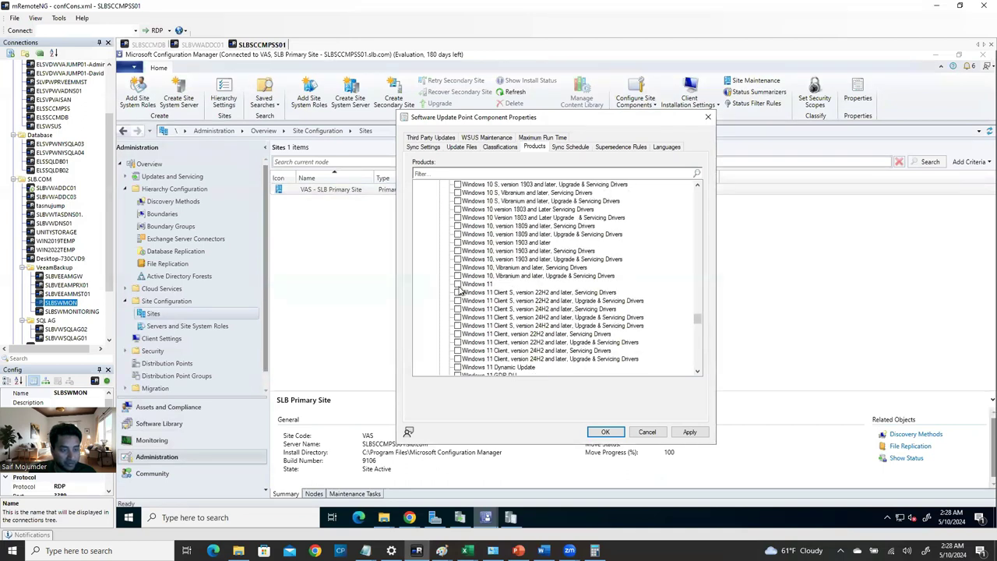
{"action": "left_click", "coordinate": [458, 284]}
- Review the Windows 10 product entries and run winver on the local computer to compare its Windows version with them
{"action": "scroll", "coordinate": [506, 288], "scroll_direction": "up", "scroll_amount": 3}
{"action": "scroll", "coordinate": [517, 295], "scroll_direction": "up", "scroll_amount": 3}
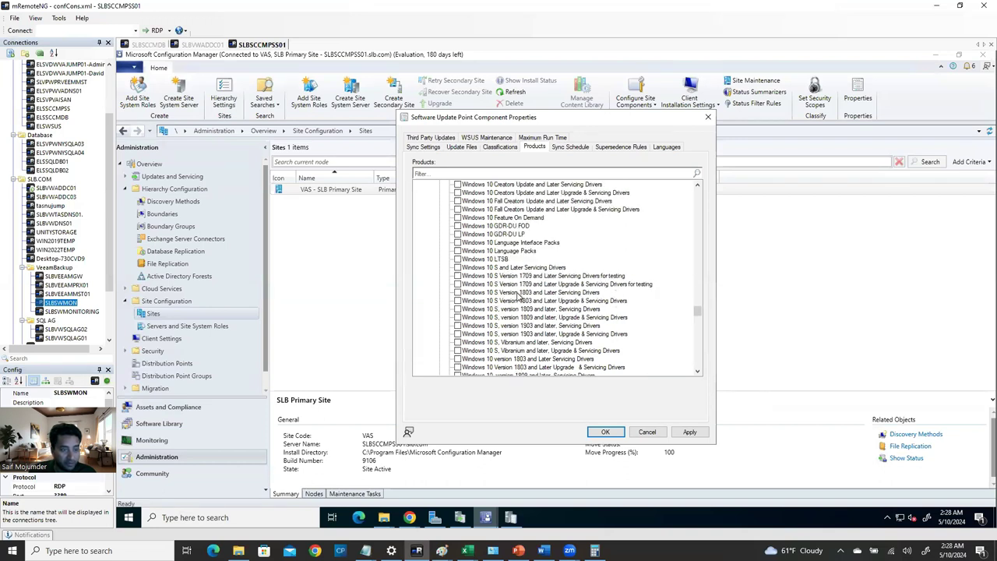
{"action": "scroll", "coordinate": [518, 296], "scroll_direction": "up", "scroll_amount": 3}
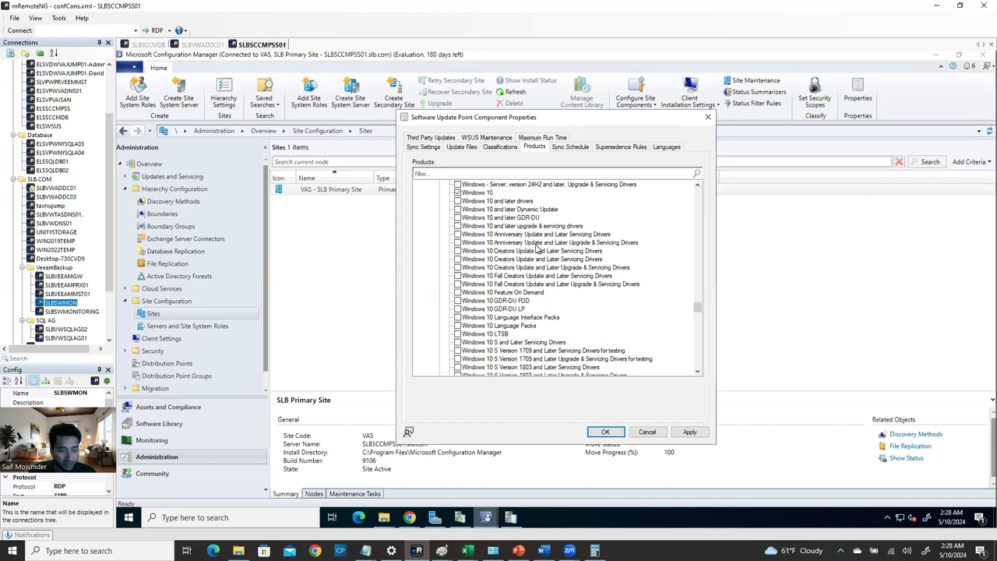
{"action": "scroll", "coordinate": [537, 247], "scroll_direction": "down", "scroll_amount": 8}
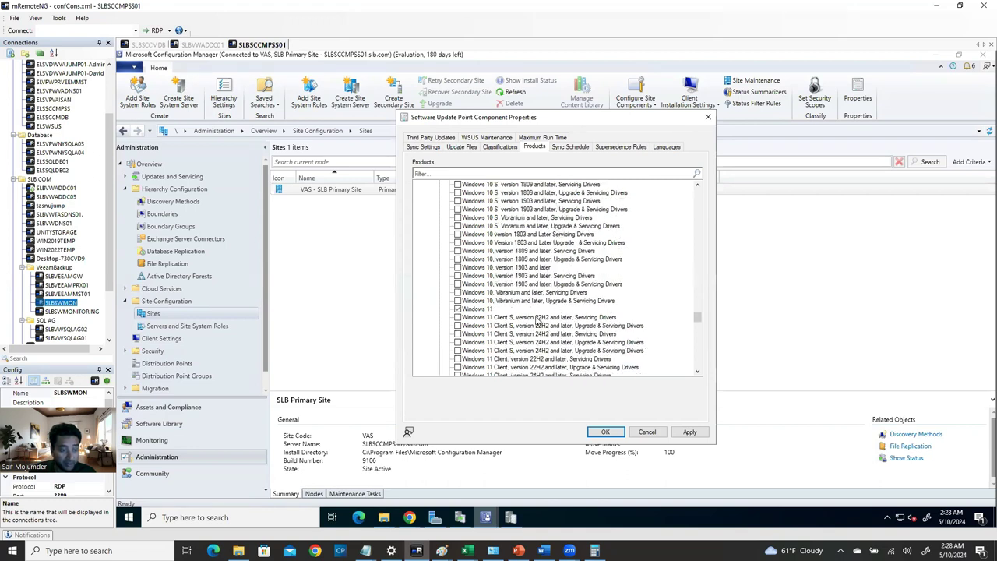
{"action": "scroll", "coordinate": [576, 314], "scroll_direction": "up", "scroll_amount": 1}
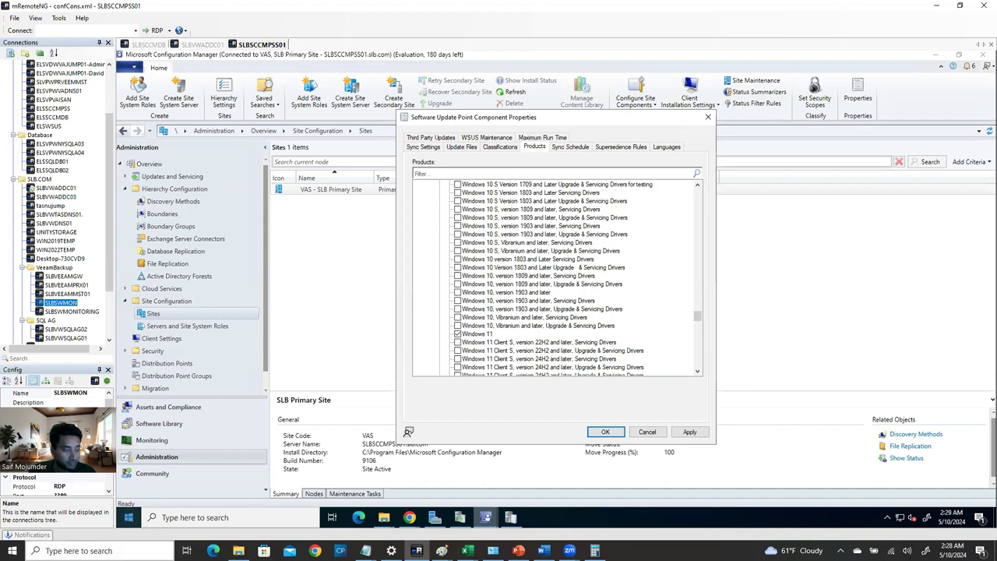
{"action": "left_click", "coordinate": [102, 550]}
{"action": "type", "text": "win"}
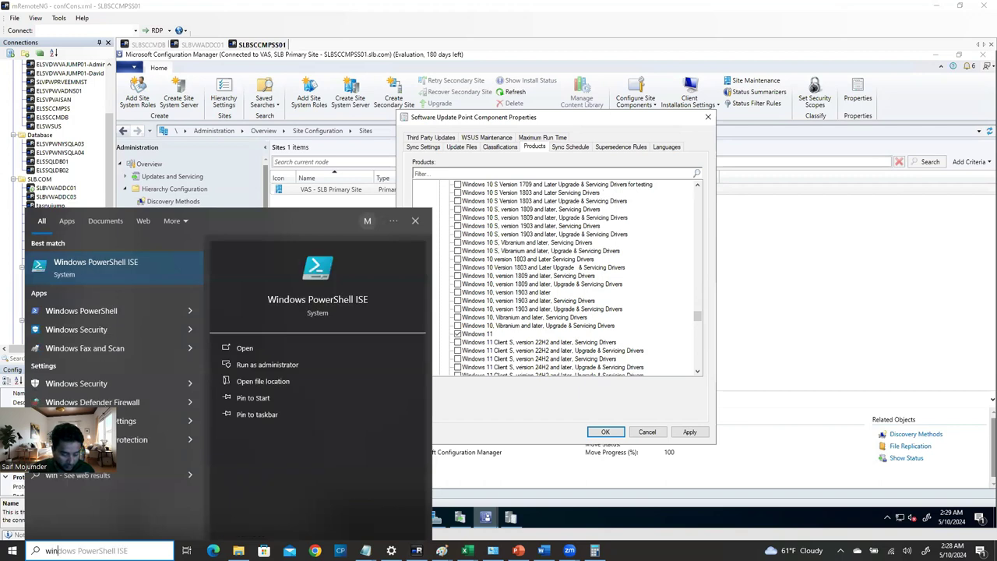
{"action": "type", "text": "ver"}
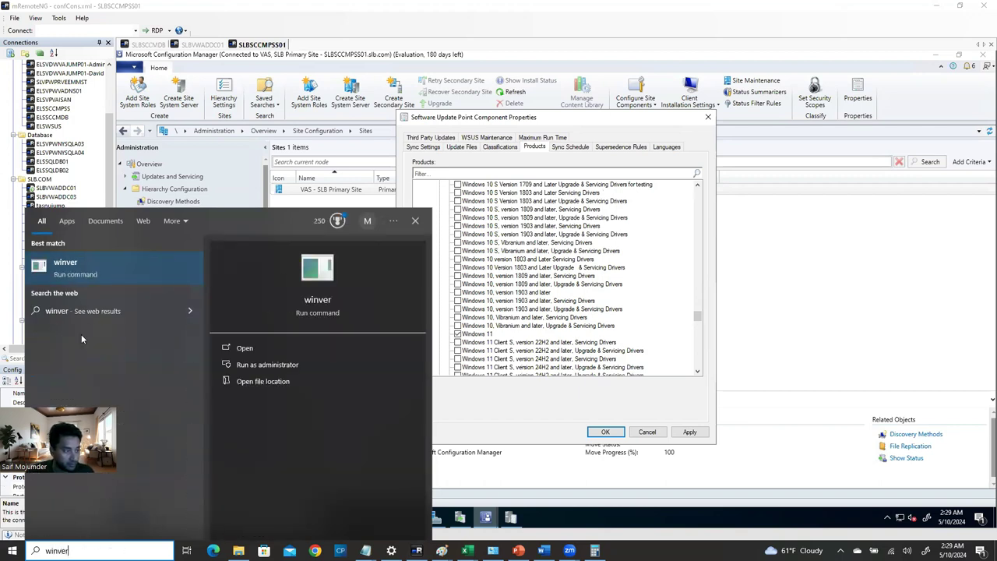
{"action": "key", "text": "Return"}
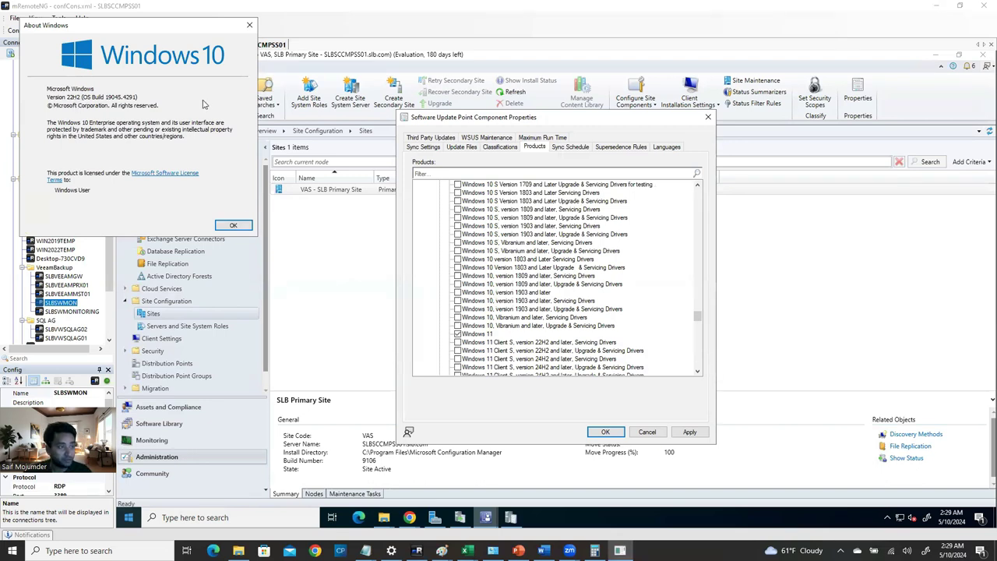
{"action": "left_click", "coordinate": [701, 190]}
{"action": "left_click", "coordinate": [698, 187]}
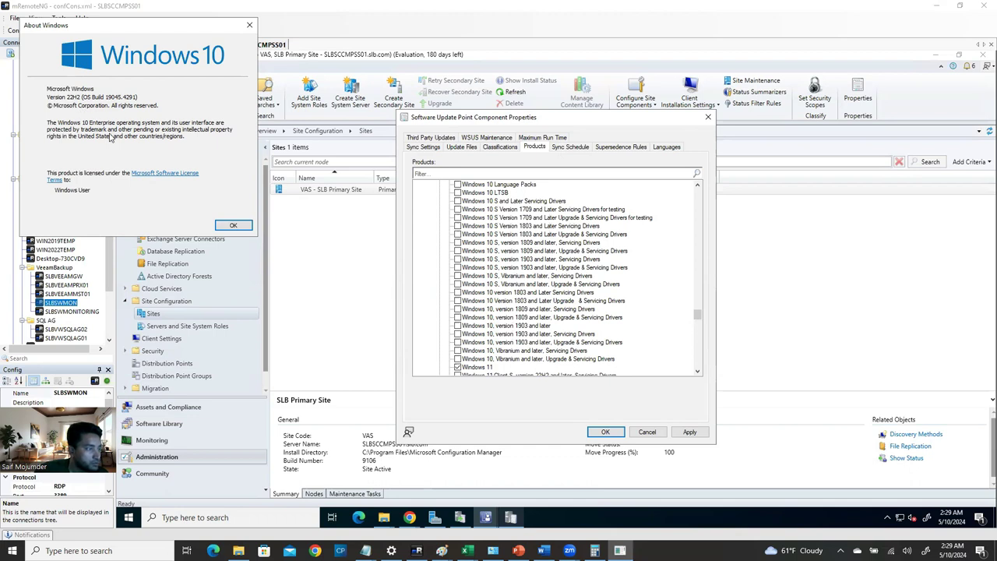
- Review the Windows 11, Windows Server and remaining product entries in the software update point's product list
{"action": "left_click", "coordinate": [579, 293]}
{"action": "scroll", "coordinate": [475, 290], "scroll_direction": "down", "scroll_amount": 4}
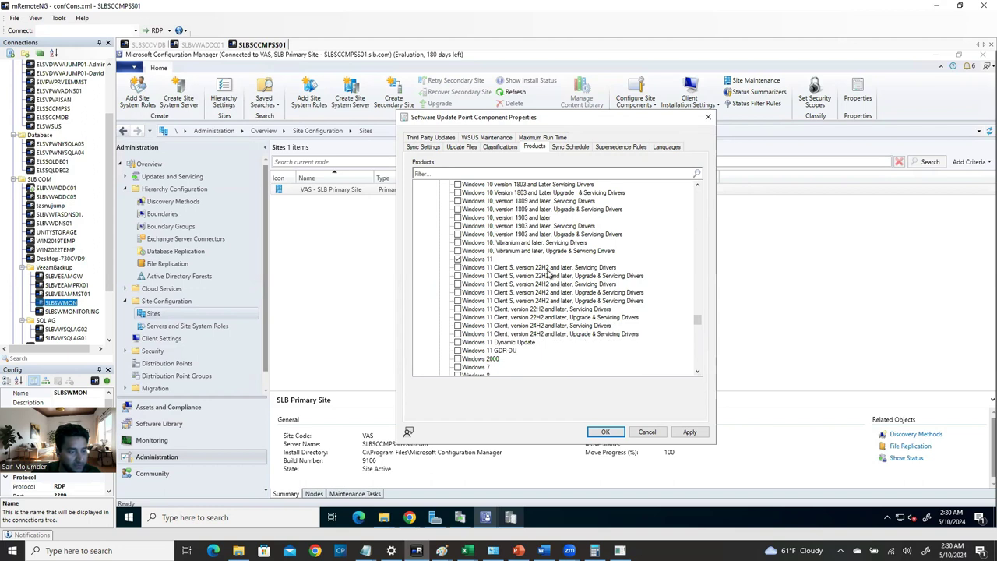
{"action": "scroll", "coordinate": [547, 272], "scroll_direction": "down", "scroll_amount": 1}
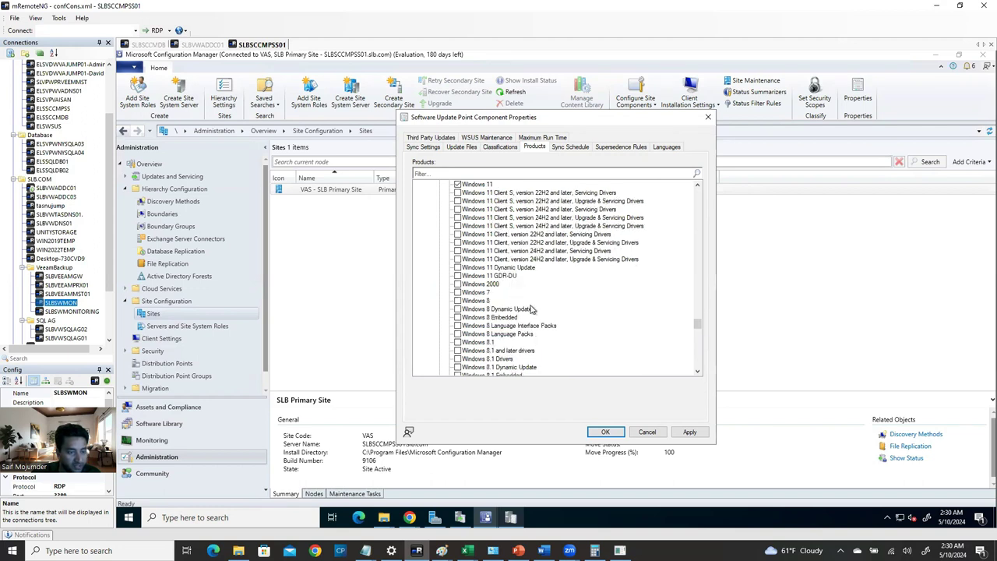
{"action": "scroll", "coordinate": [488, 228], "scroll_direction": "down", "scroll_amount": 15}
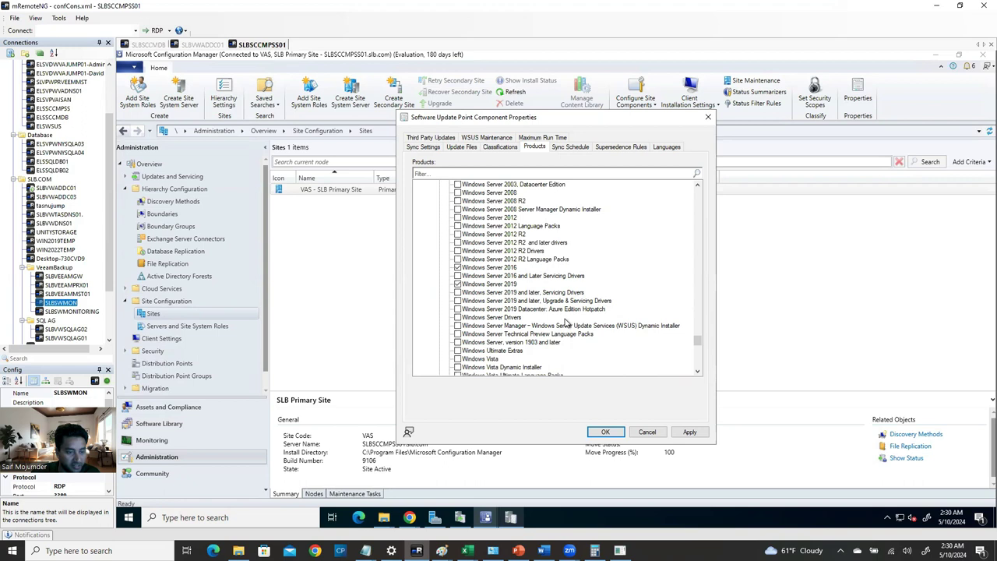
{"action": "scroll", "coordinate": [539, 334], "scroll_direction": "down", "scroll_amount": 3}
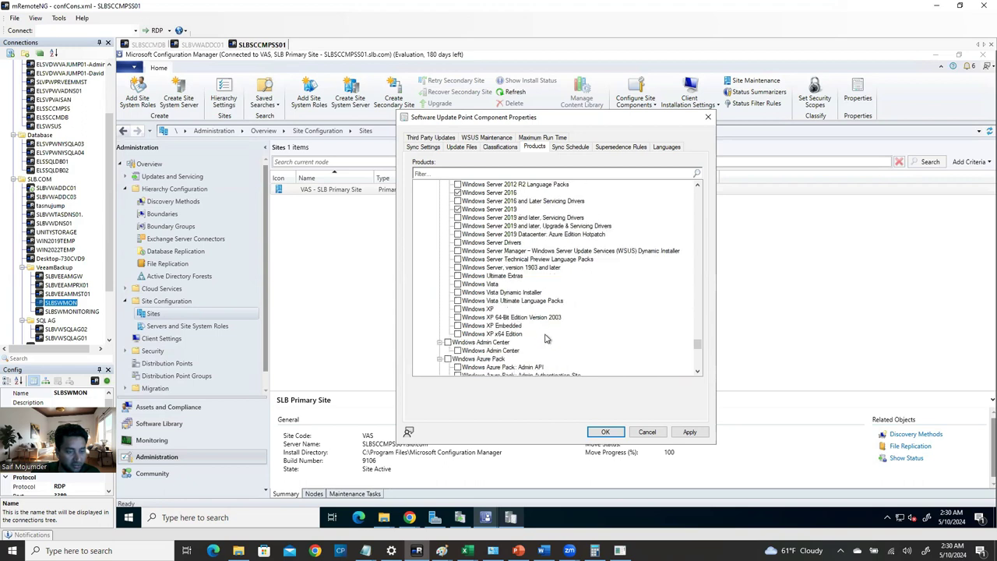
{"action": "scroll", "coordinate": [545, 338], "scroll_direction": "up", "scroll_amount": 1}
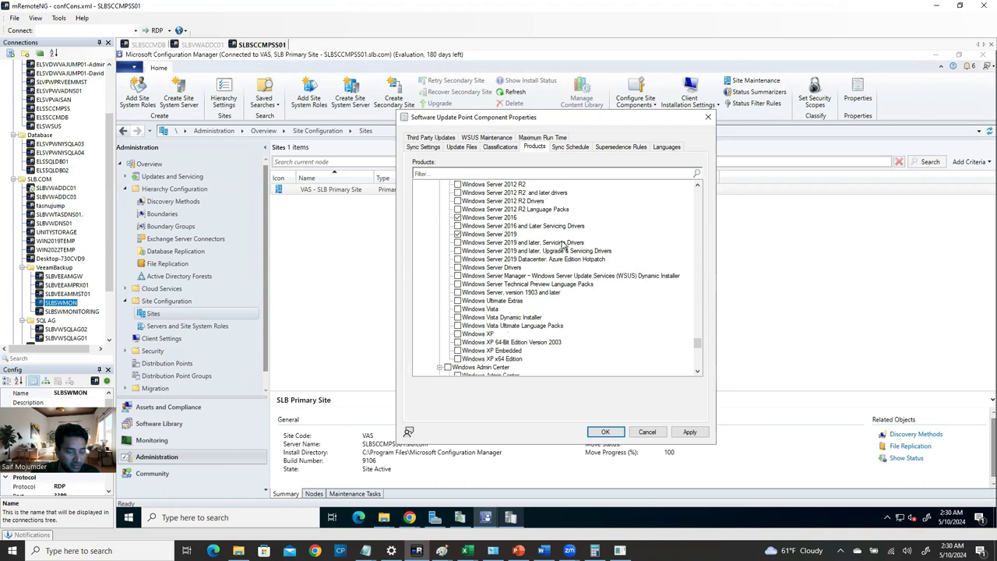
{"action": "scroll", "coordinate": [564, 326], "scroll_direction": "down", "scroll_amount": 4}
{"action": "scroll", "coordinate": [566, 342], "scroll_direction": "down", "scroll_amount": 8}
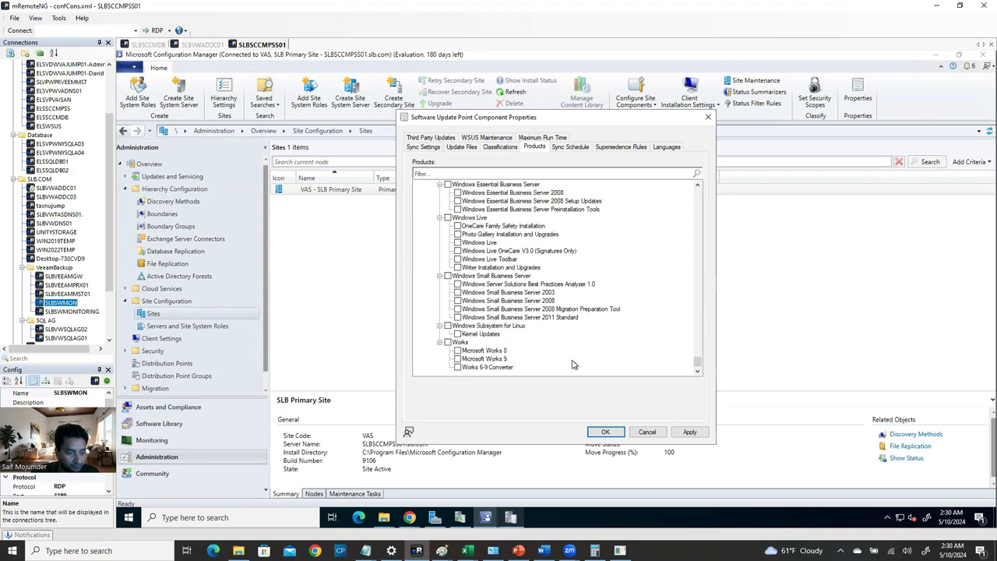
{"action": "scroll", "coordinate": [570, 342], "scroll_direction": "up", "scroll_amount": 7}
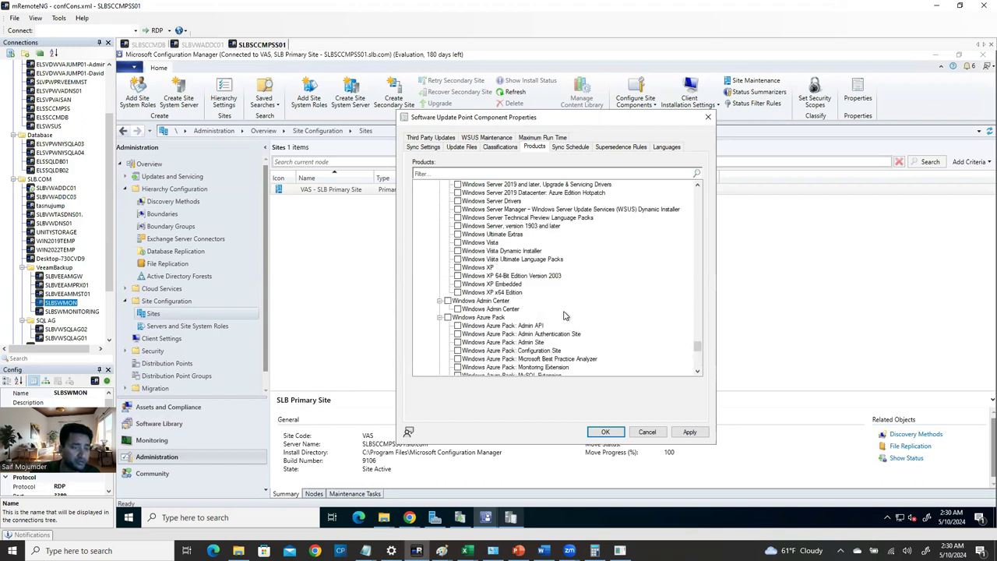
{"action": "scroll", "coordinate": [566, 311], "scroll_direction": "up", "scroll_amount": 8}
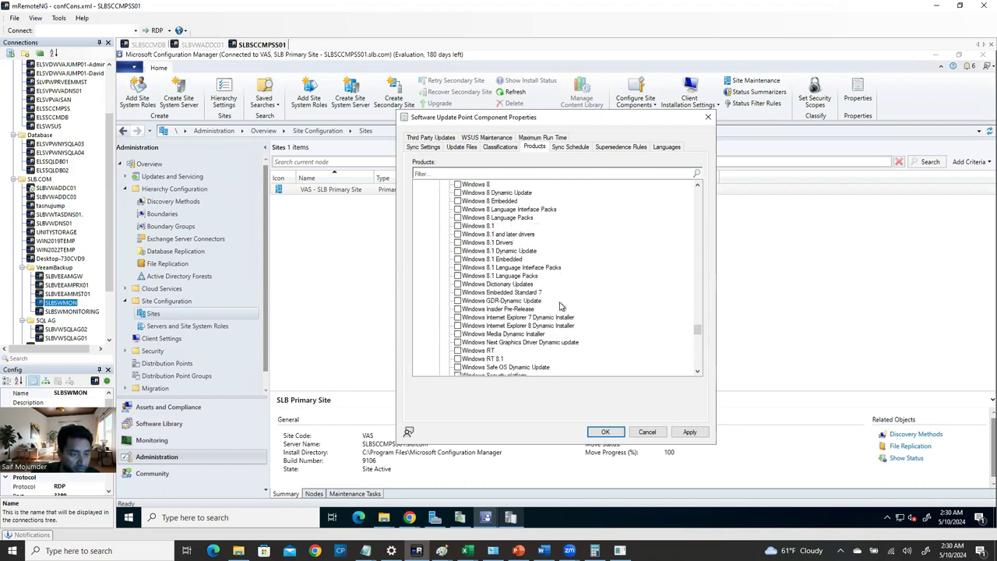
{"action": "scroll", "coordinate": [559, 306], "scroll_direction": "up", "scroll_amount": 1}
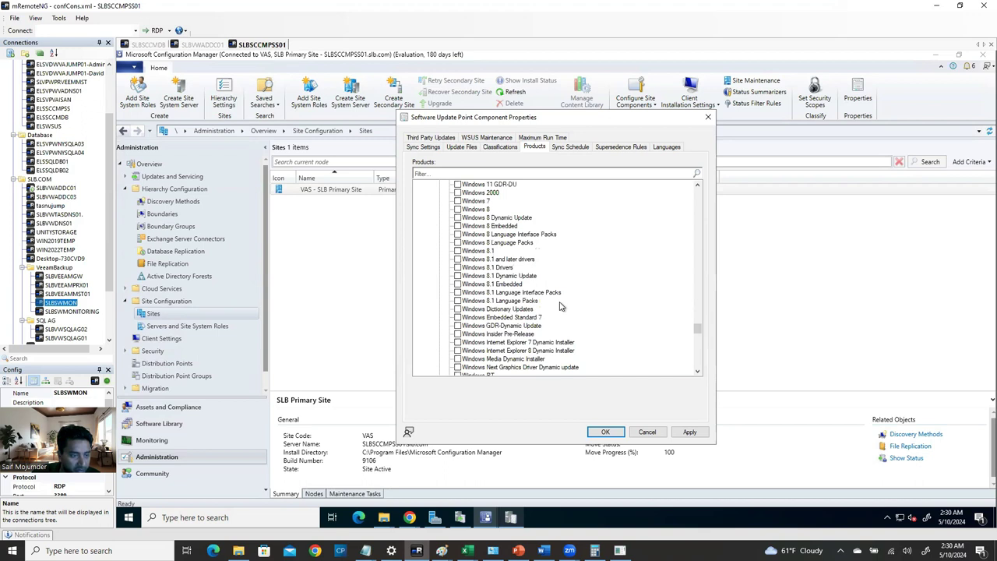
- Add Microsoft SQL Server 2019 to the products synchronized by the software update point
{"action": "scroll", "coordinate": [559, 306], "scroll_direction": "up", "scroll_amount": 10}
{"action": "scroll", "coordinate": [562, 305], "scroll_direction": "up", "scroll_amount": 10}
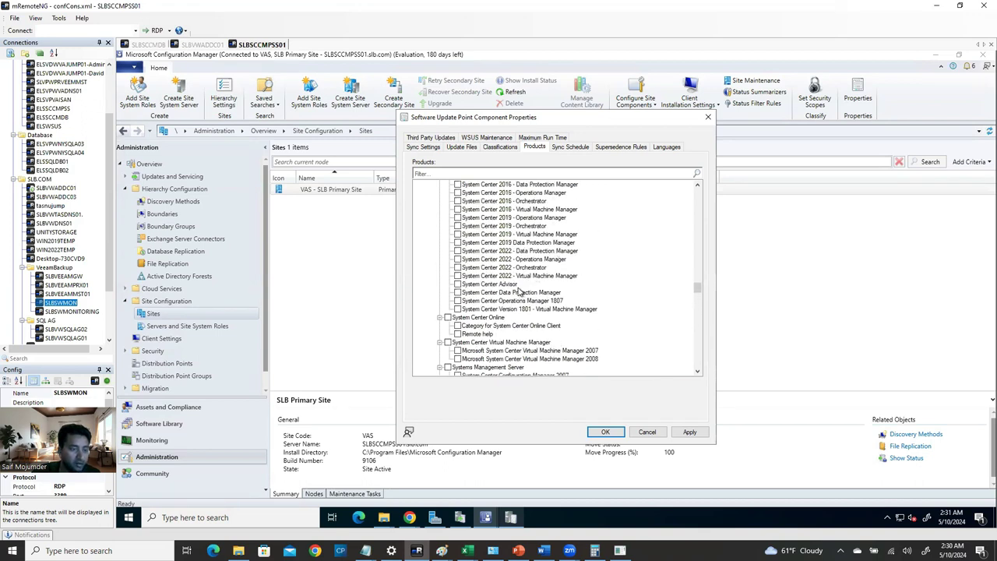
{"action": "scroll", "coordinate": [521, 290], "scroll_direction": "up", "scroll_amount": 2}
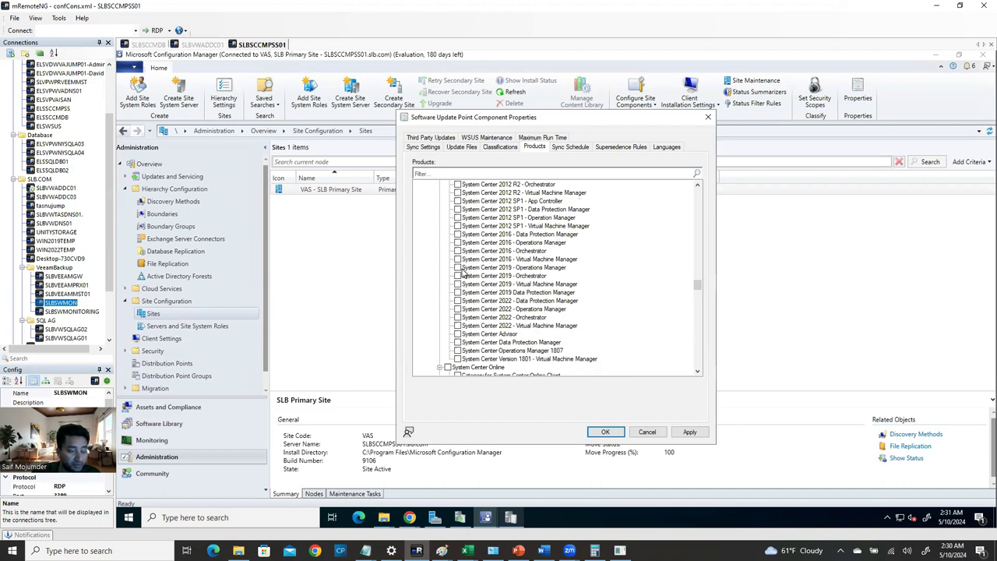
{"action": "scroll", "coordinate": [526, 278], "scroll_direction": "up", "scroll_amount": 4}
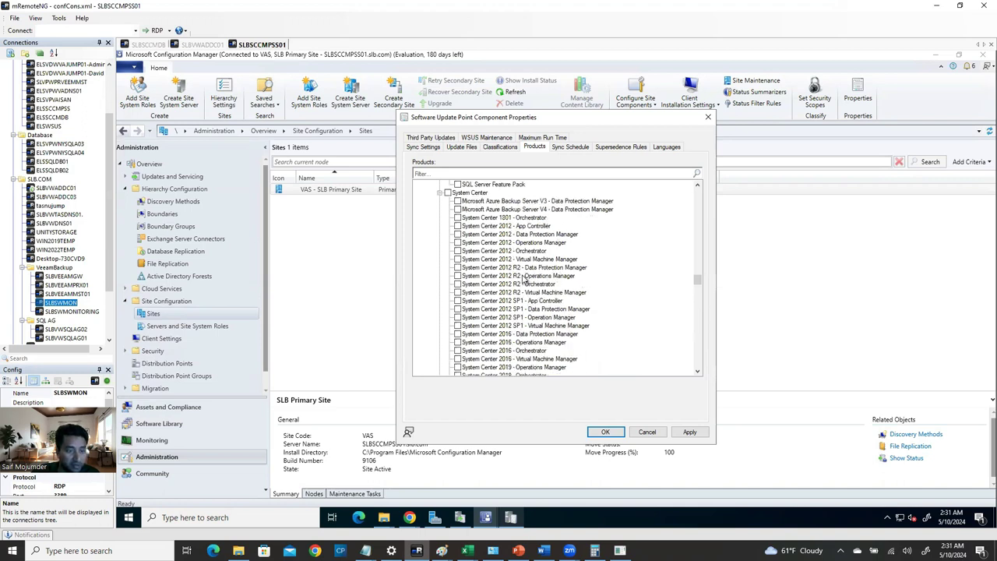
{"action": "scroll", "coordinate": [513, 279], "scroll_direction": "up", "scroll_amount": 4}
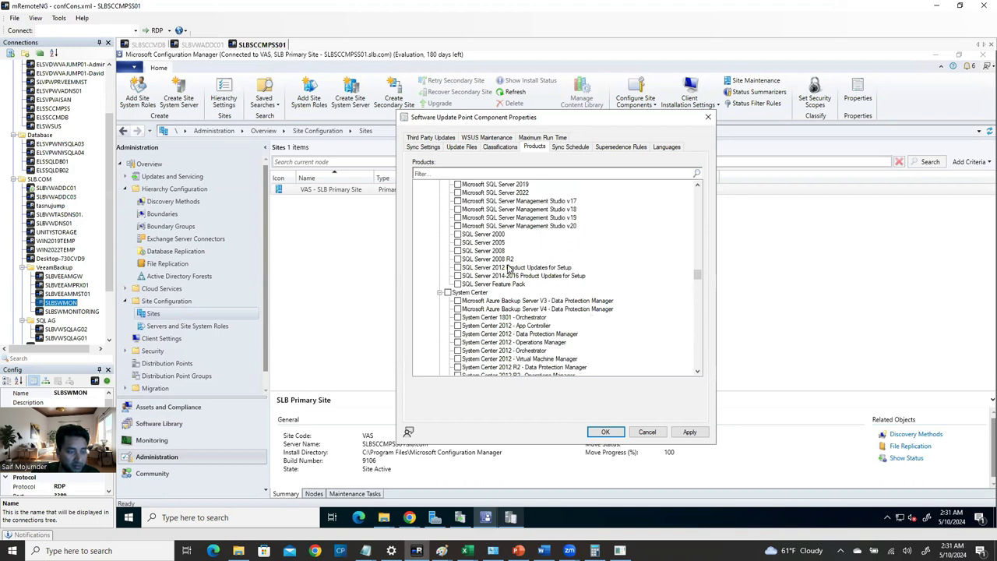
{"action": "scroll", "coordinate": [512, 279], "scroll_direction": "up", "scroll_amount": 3}
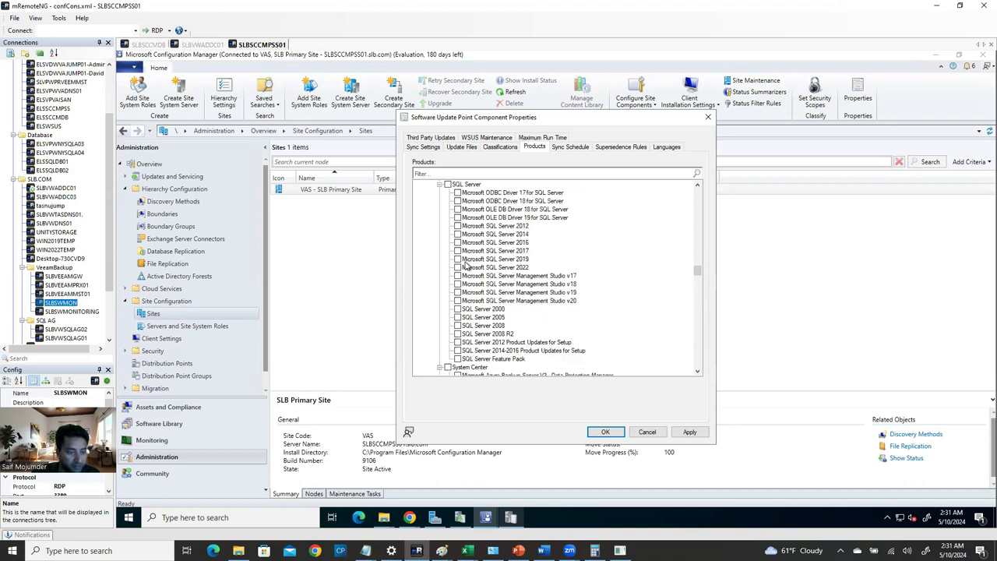
{"action": "left_click", "coordinate": [457, 259]}
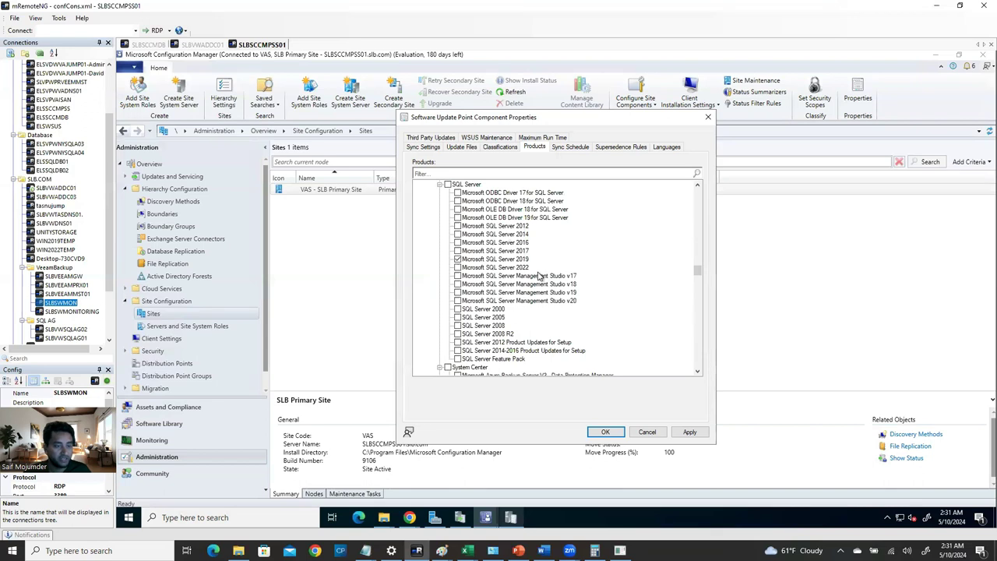
- Review the product entries from SQL Server up to Office and close the Software Update Point component properties
{"action": "scroll", "coordinate": [529, 277], "scroll_direction": "up", "scroll_amount": 2}
{"action": "scroll", "coordinate": [530, 278], "scroll_direction": "up", "scroll_amount": 1}
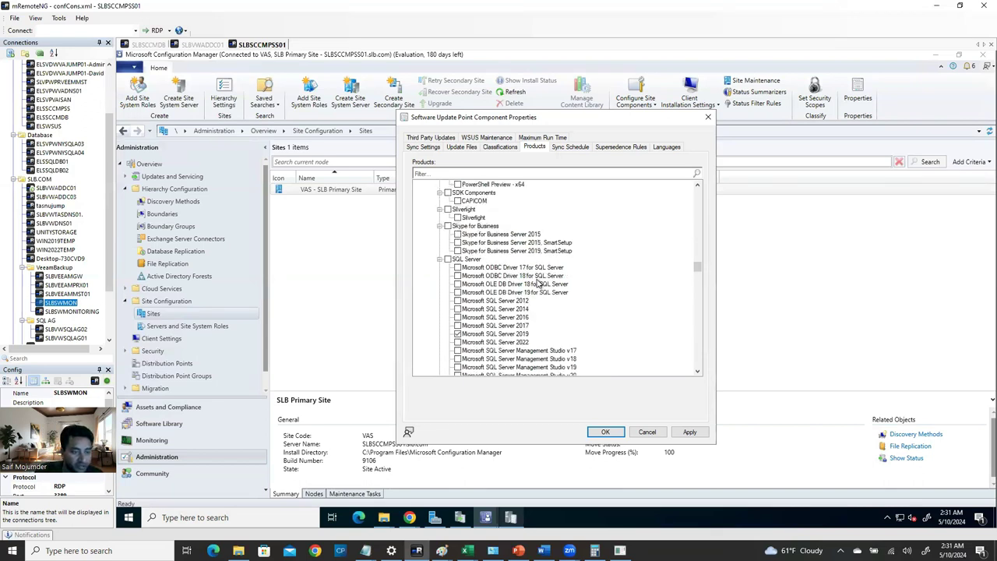
{"action": "scroll", "coordinate": [493, 243], "scroll_direction": "up", "scroll_amount": 5}
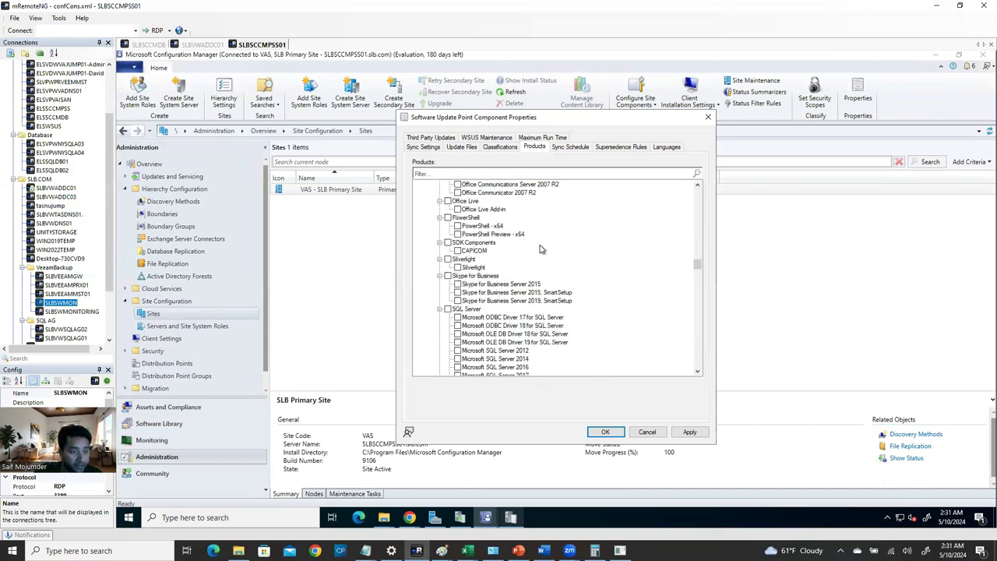
{"action": "scroll", "coordinate": [537, 246], "scroll_direction": "up", "scroll_amount": 2}
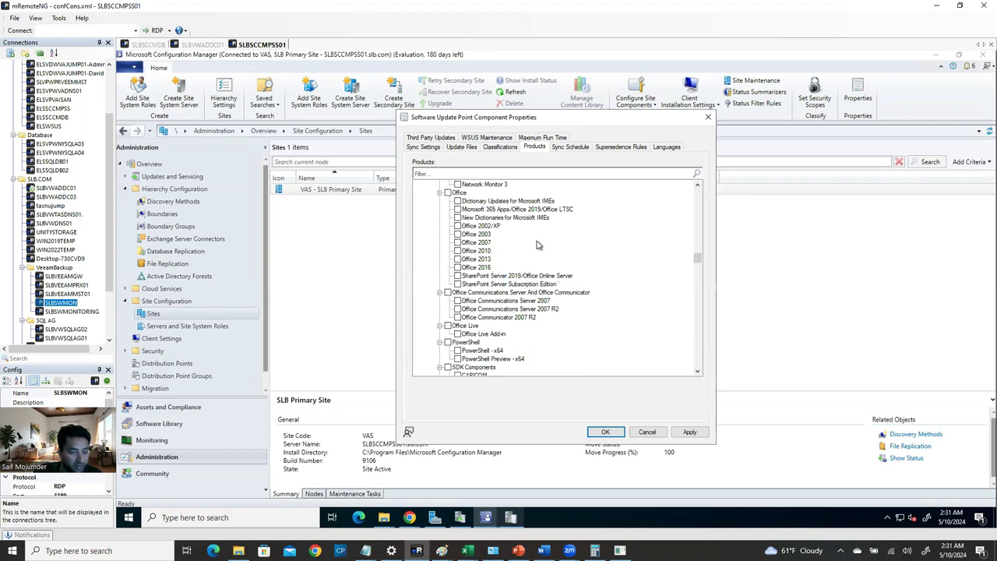
{"action": "scroll", "coordinate": [536, 246], "scroll_direction": "up", "scroll_amount": 2}
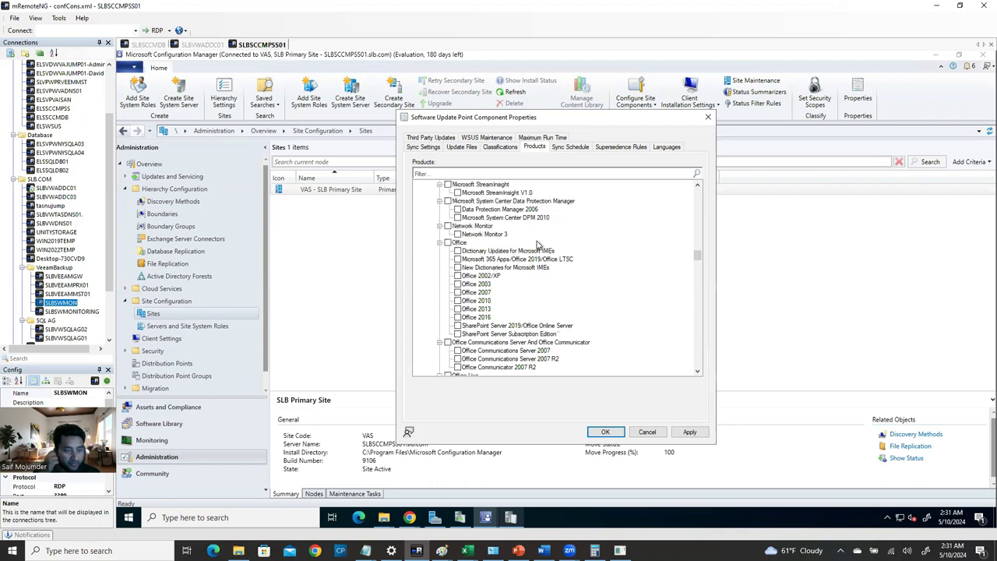
{"action": "key", "text": "Escape"}
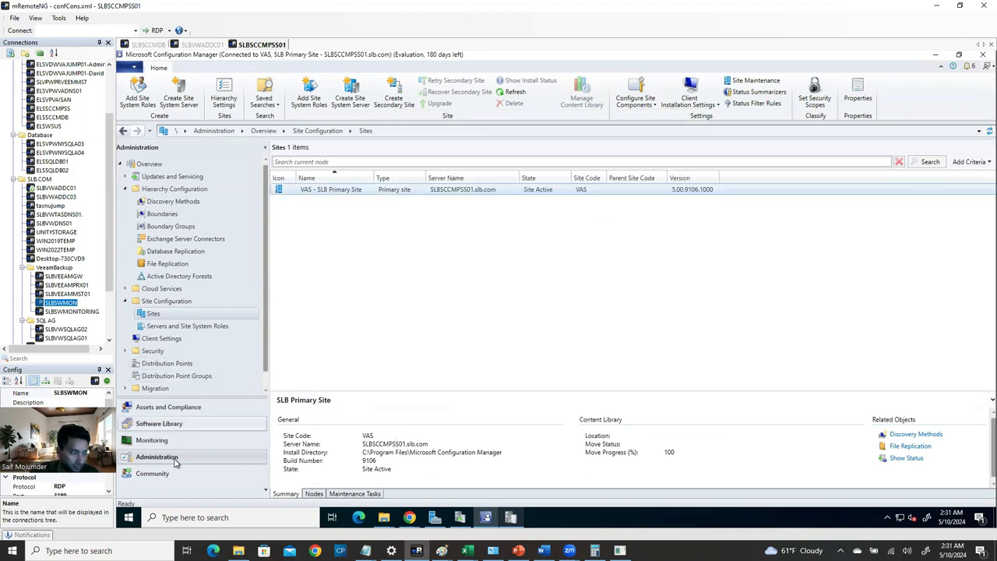
- Check the synchronization status in Update Services and examine the WSUS subscription entries in WCM.log
{"action": "left_click", "coordinate": [436, 518]}
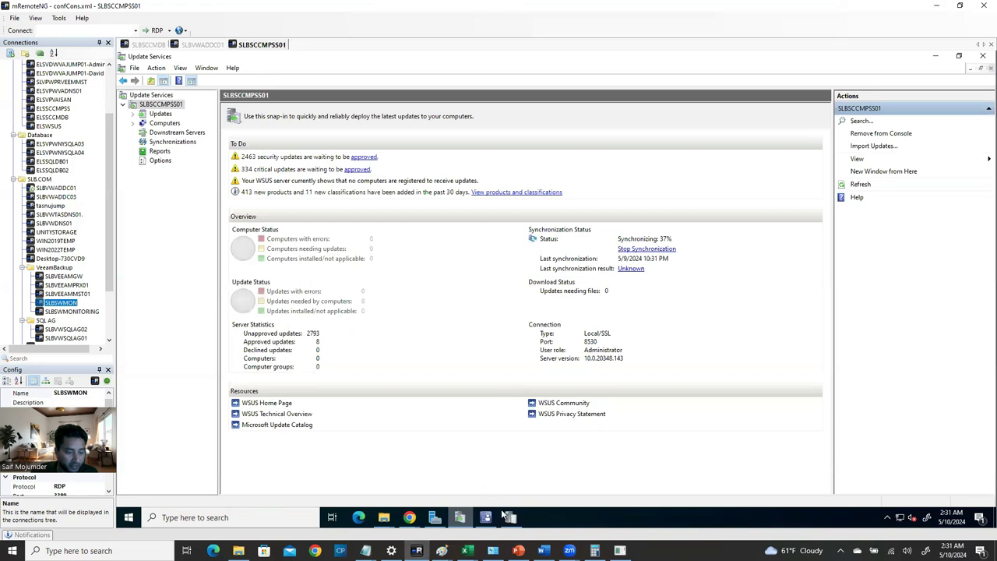
{"action": "left_click", "coordinate": [511, 518]}
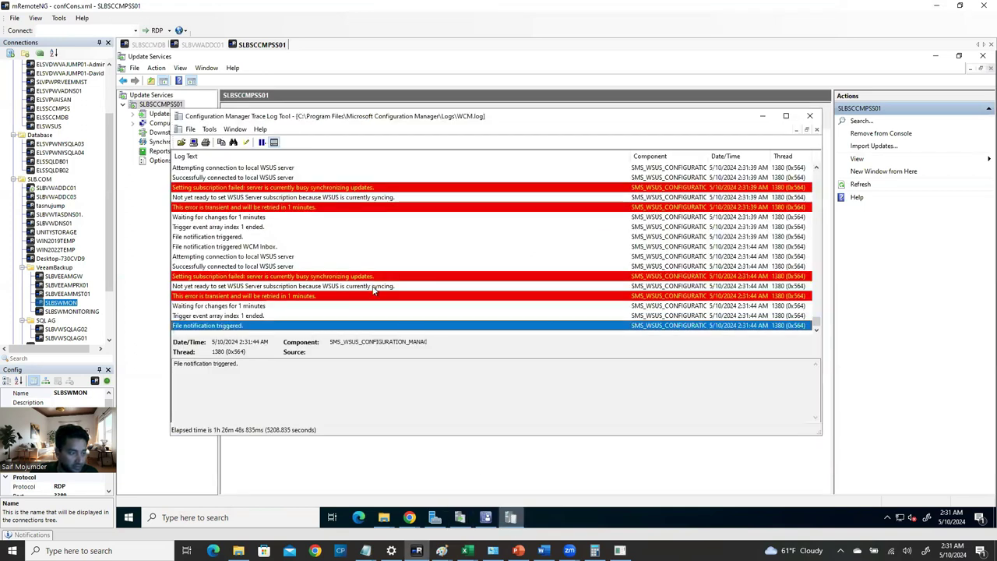
{"action": "scroll", "coordinate": [374, 290], "scroll_direction": "up", "scroll_amount": 15}
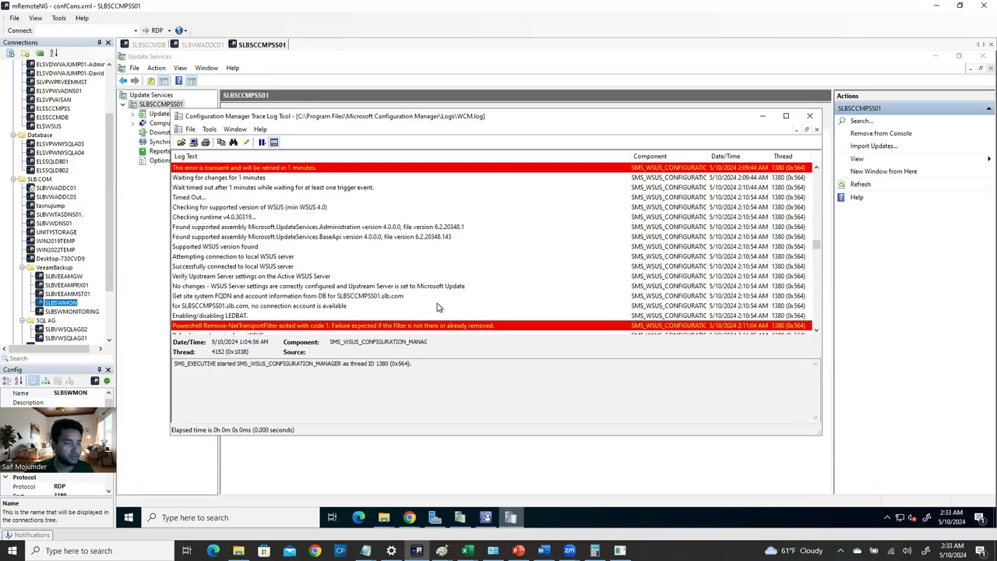
{"action": "scroll", "coordinate": [437, 307], "scroll_direction": "down", "scroll_amount": 4}
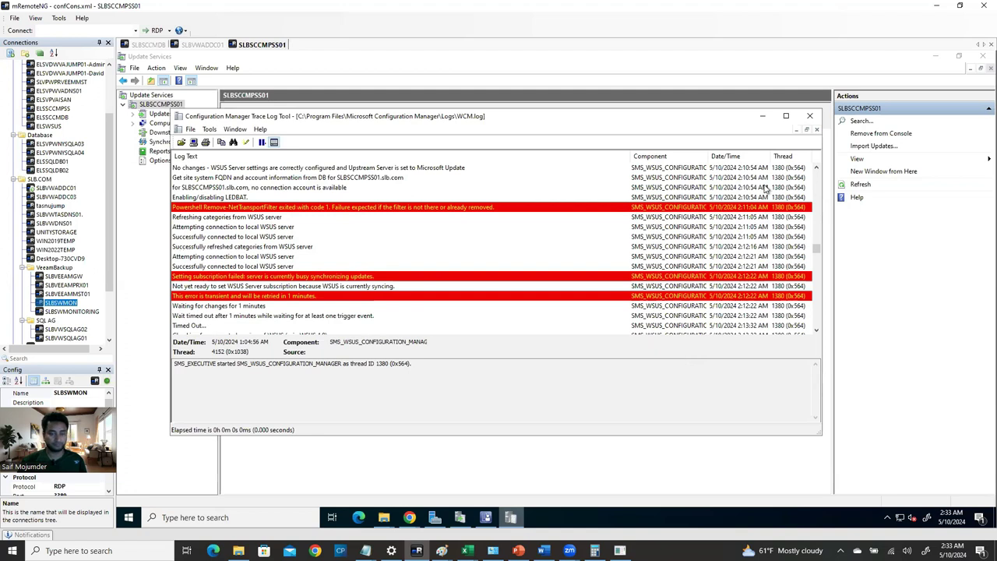
{"action": "left_click", "coordinate": [762, 116]}
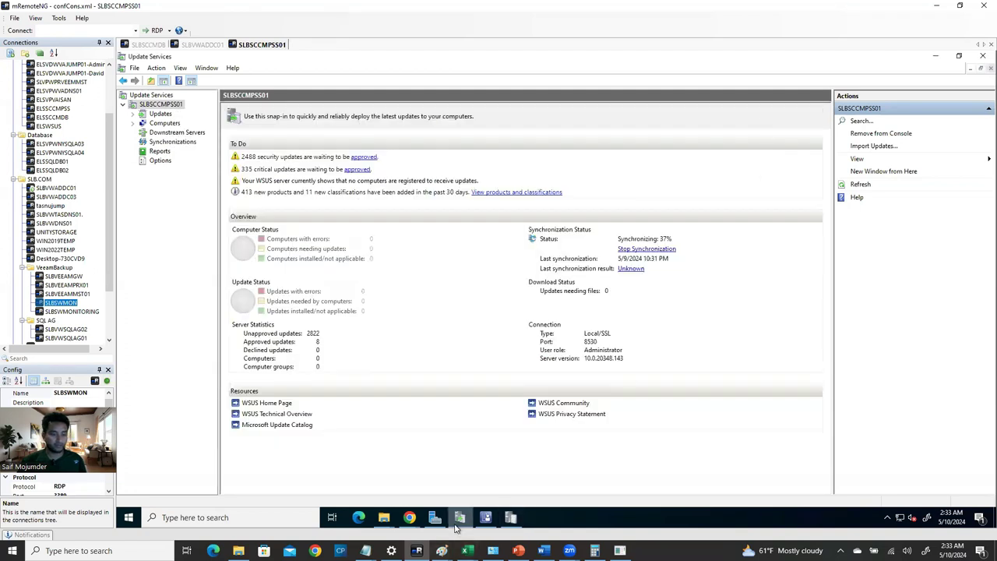
- Recheck the WSUS synchronization status and view All Software Updates in the Configuration Manager Software Library
{"action": "left_click", "coordinate": [461, 519]}
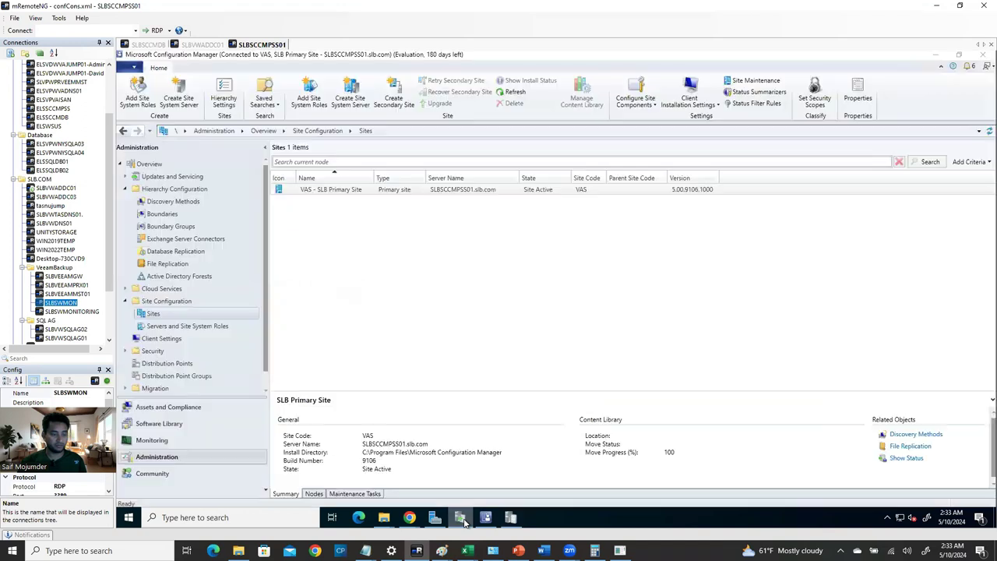
{"action": "left_click", "coordinate": [462, 519]}
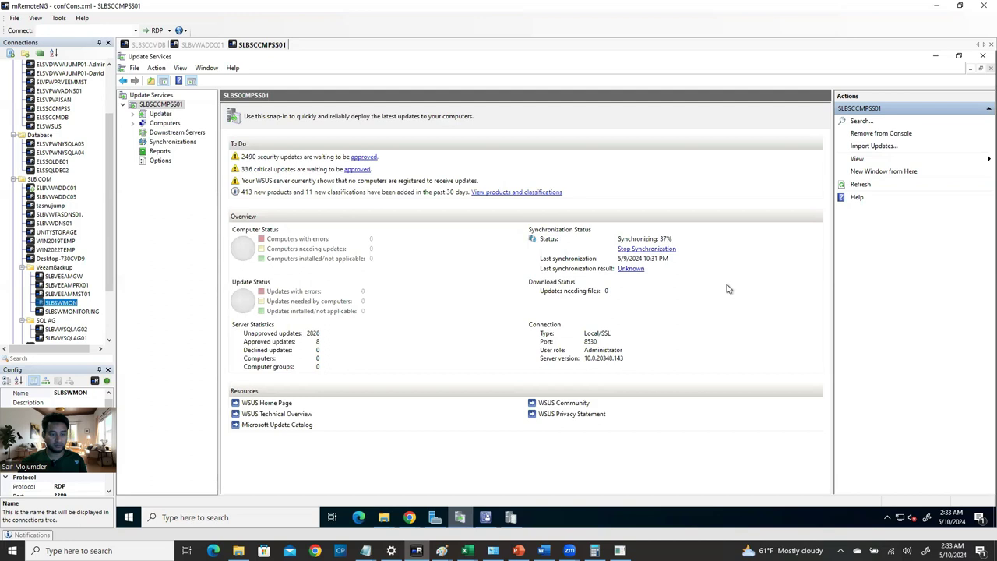
{"action": "left_click", "coordinate": [933, 61]}
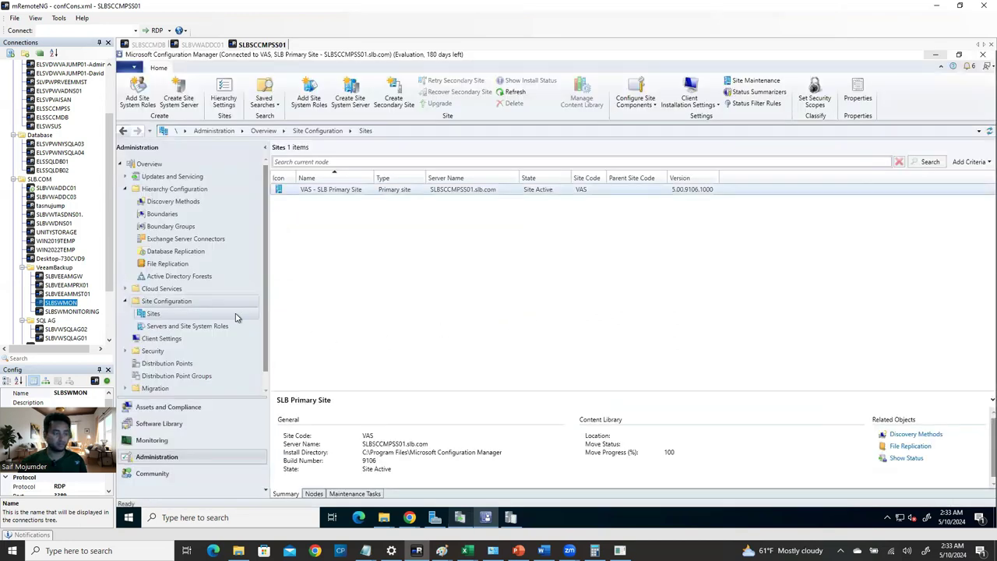
{"action": "left_click", "coordinate": [174, 428]}
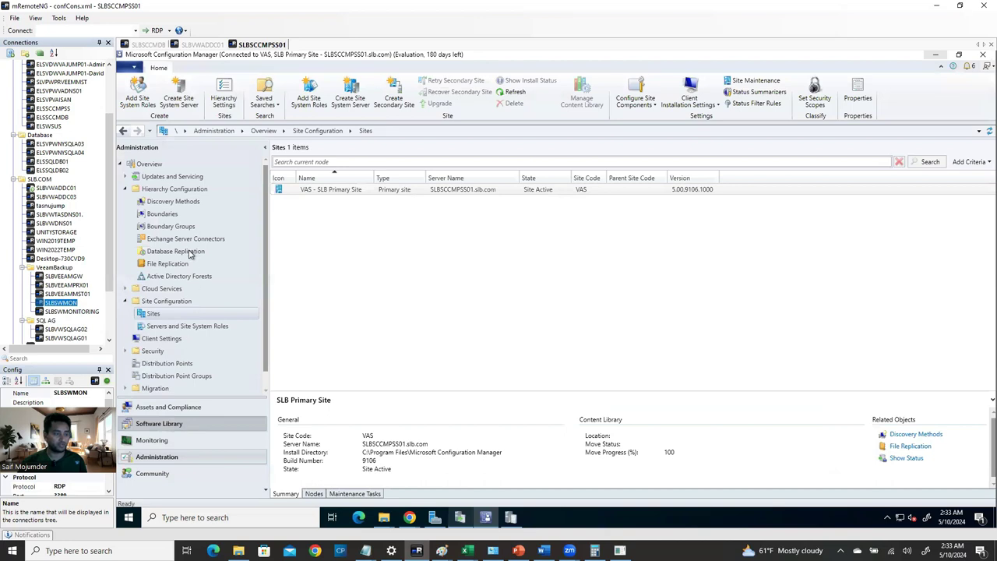
{"action": "left_click", "coordinate": [179, 427]}
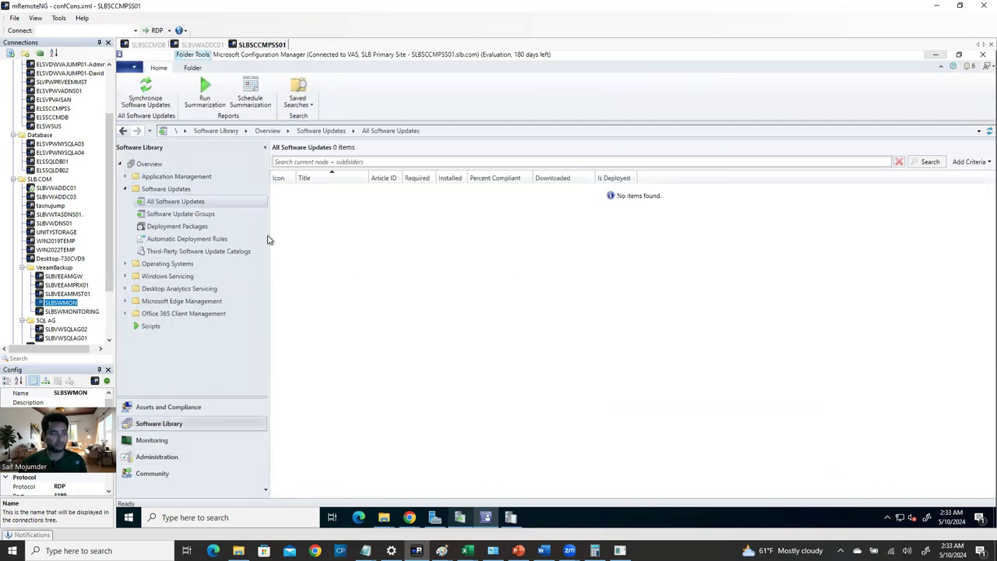
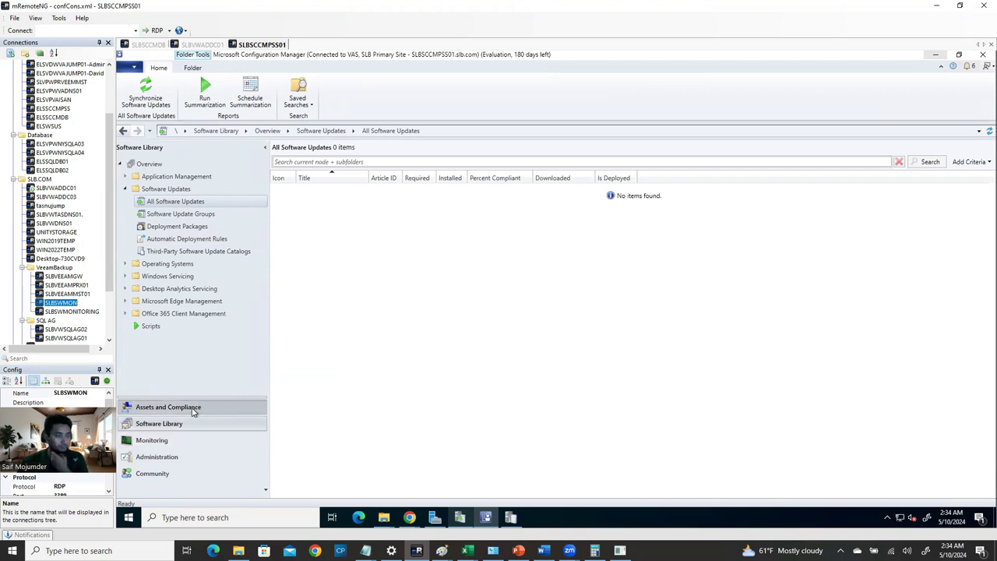
- View the Devices list under Assets and Compliance and refresh the SLBSWMON device to check its client status
{"action": "left_click", "coordinate": [193, 411]}
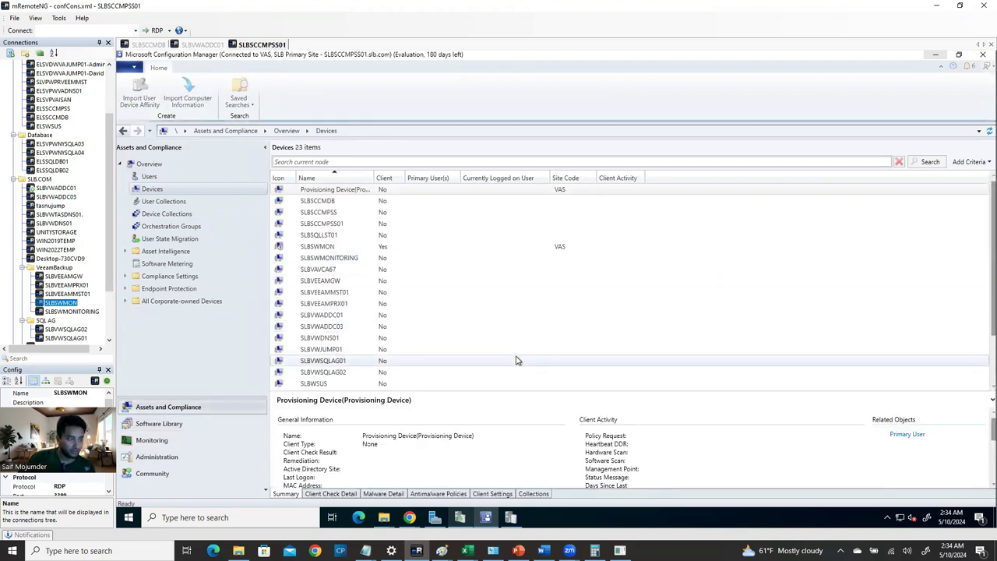
{"action": "left_click", "coordinate": [318, 246]}
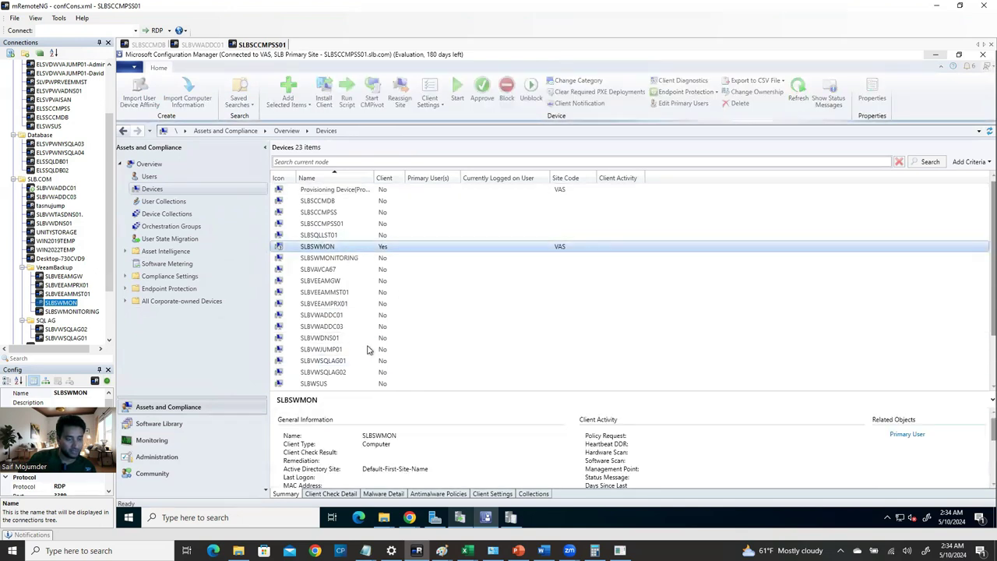
{"action": "scroll", "coordinate": [369, 354], "scroll_direction": "down", "scroll_amount": 2}
{"action": "scroll", "coordinate": [369, 355], "scroll_direction": "up", "scroll_amount": 2}
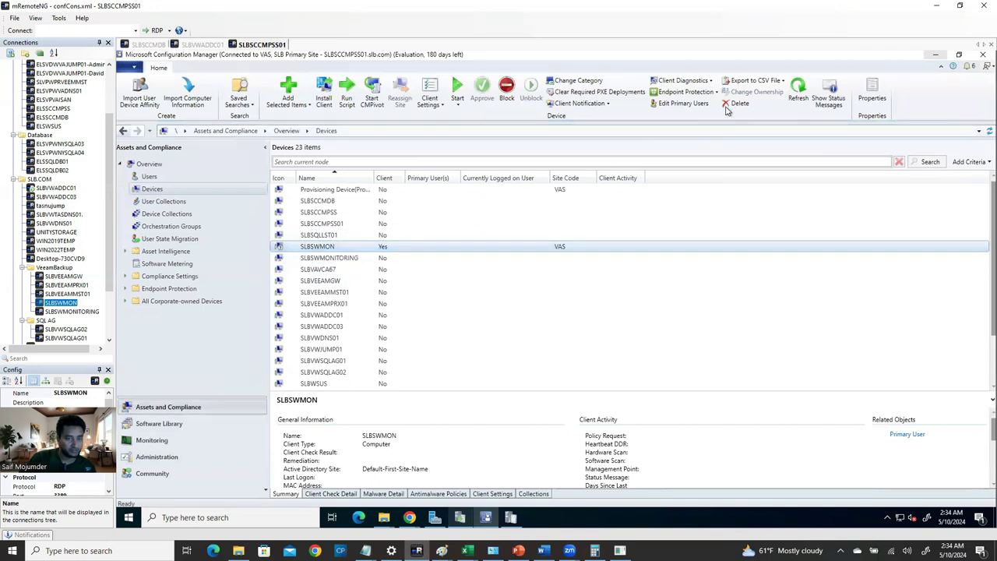
{"action": "left_click", "coordinate": [798, 88]}
{"action": "left_click", "coordinate": [798, 88]}
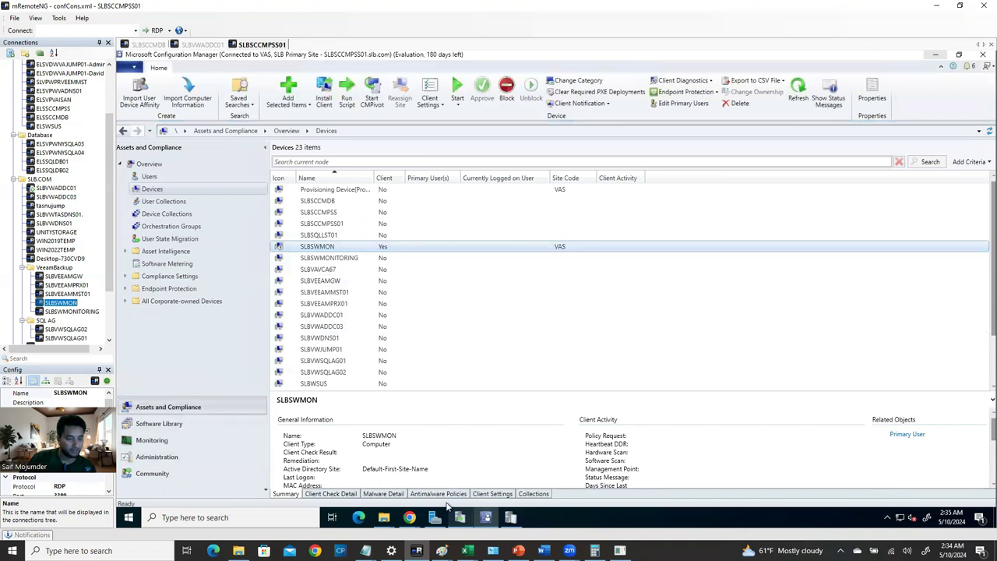
- Switch to the SLBVWADDC01 session and view the scope of the SCCM Client Agent Deployment group policy
{"action": "left_click", "coordinate": [201, 45]}
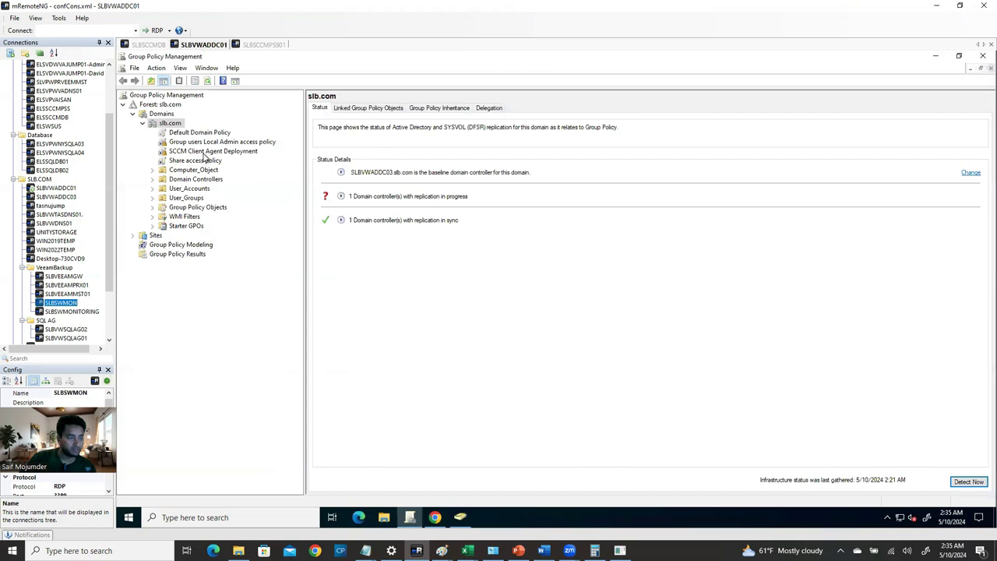
{"action": "left_click", "coordinate": [205, 152]}
{"action": "left_click", "coordinate": [629, 303]}
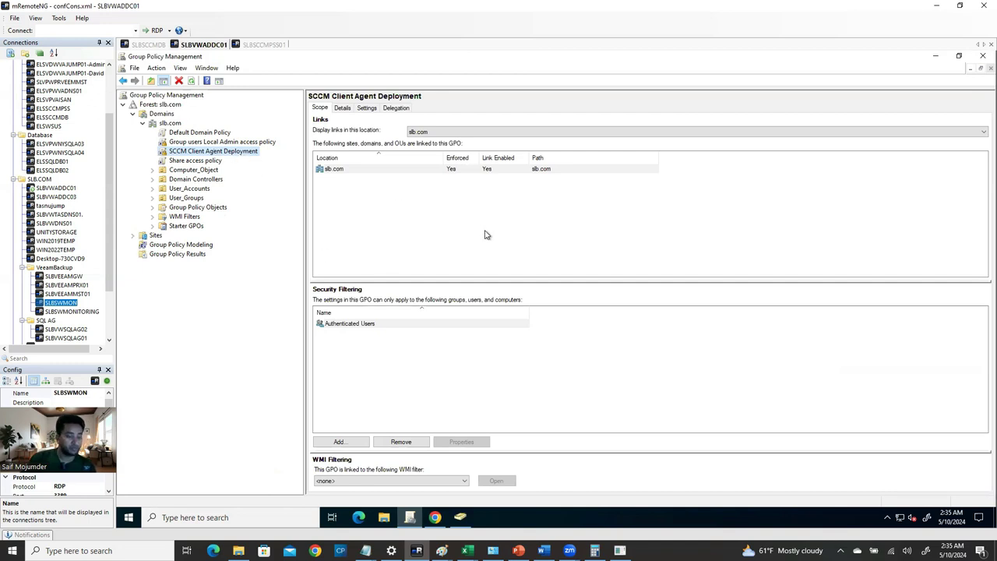
- Return to the SLBSCCMPSS01 session and review the client installation status of all entries in the Devices list
{"action": "key", "text": "ctrl+Tab"}
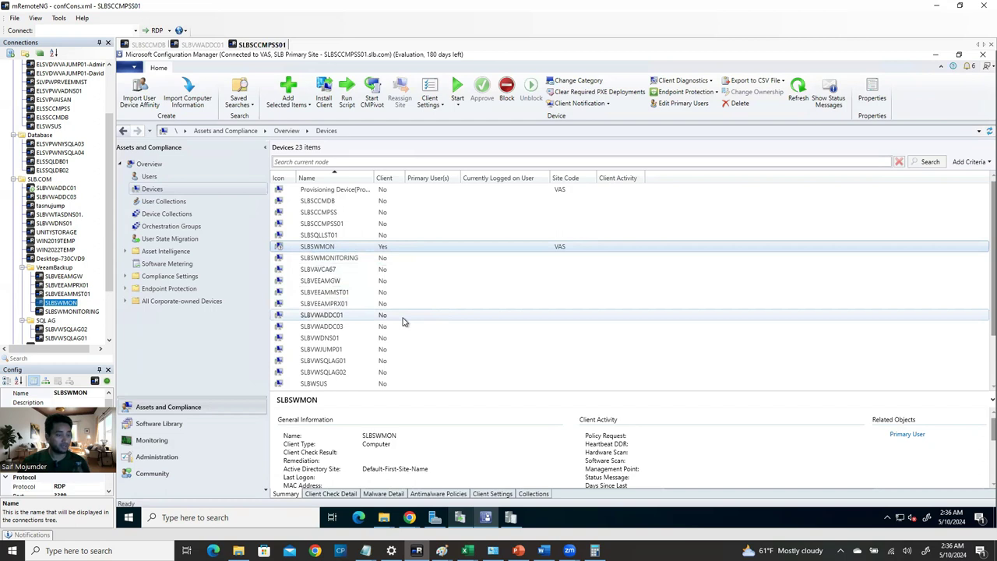
{"action": "scroll", "coordinate": [381, 348], "scroll_direction": "down", "scroll_amount": 1}
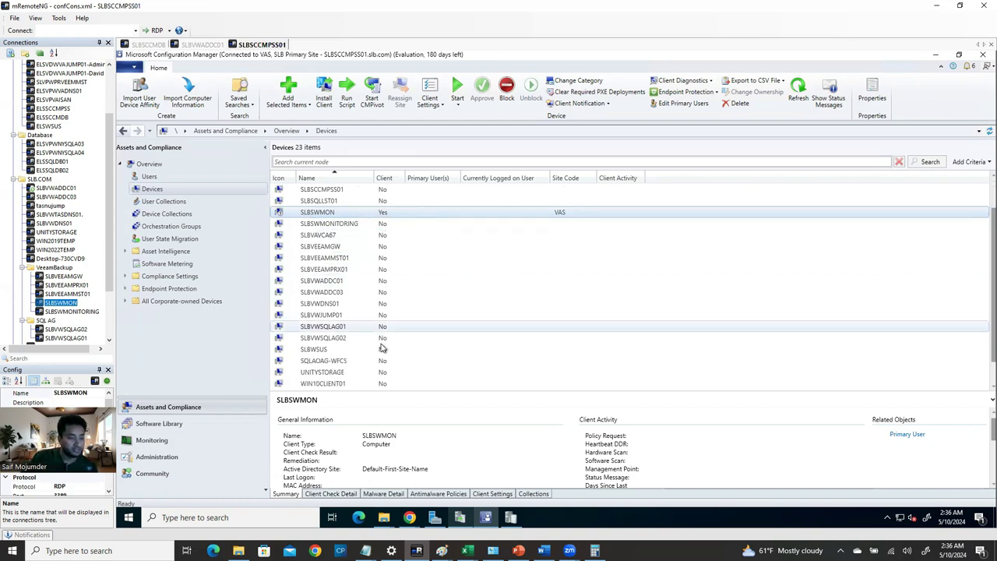
{"action": "scroll", "coordinate": [382, 348], "scroll_direction": "down", "scroll_amount": 1}
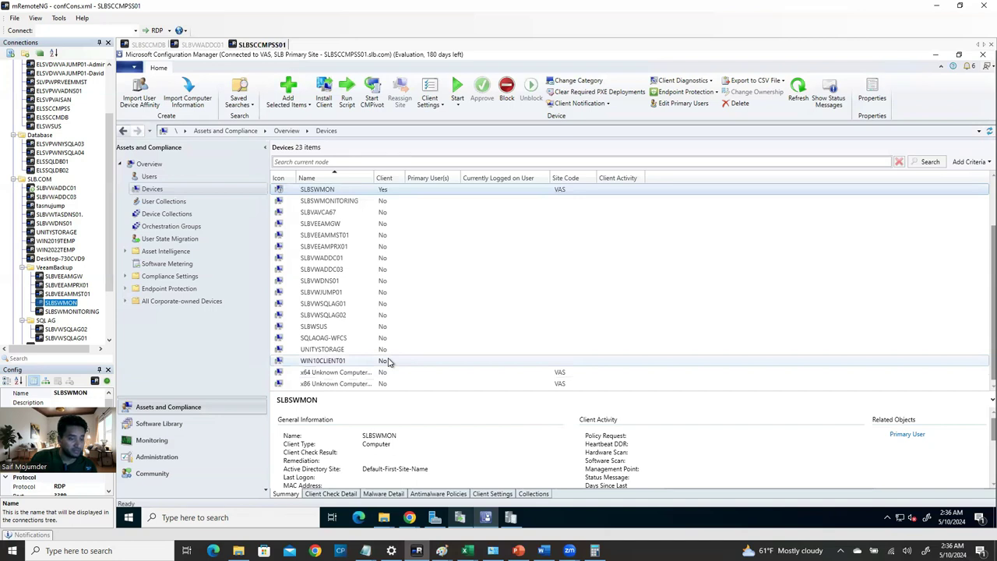
{"action": "scroll", "coordinate": [390, 361], "scroll_direction": "up", "scroll_amount": 2}
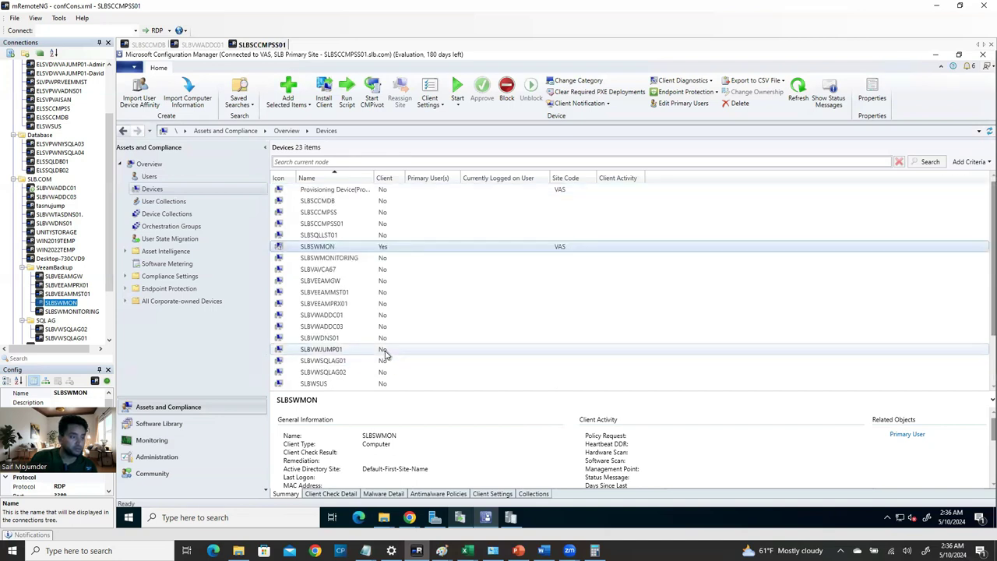
{"action": "left_click", "coordinate": [188, 192]}
{"action": "right_click", "coordinate": [190, 192]}
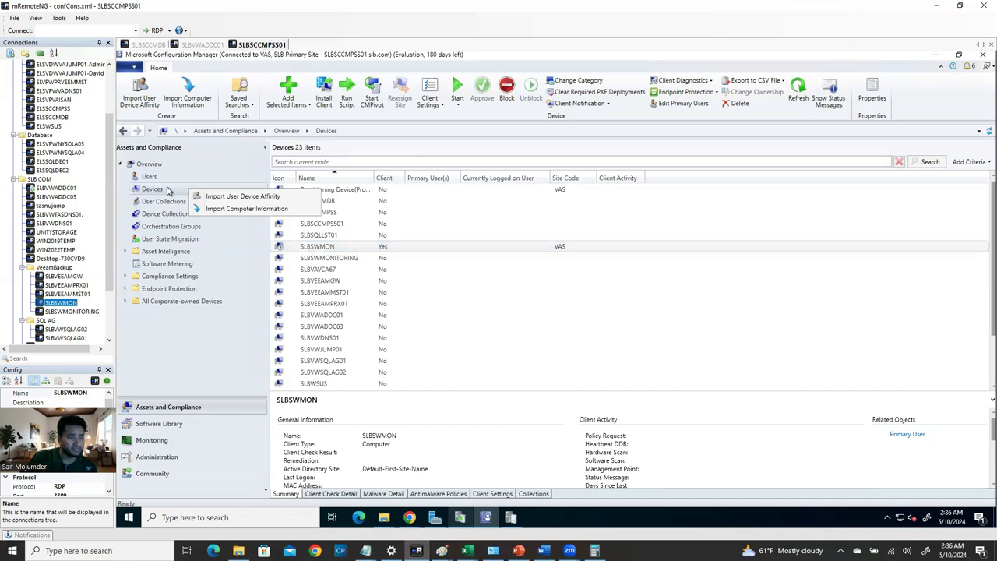
{"action": "left_click", "coordinate": [431, 338]}
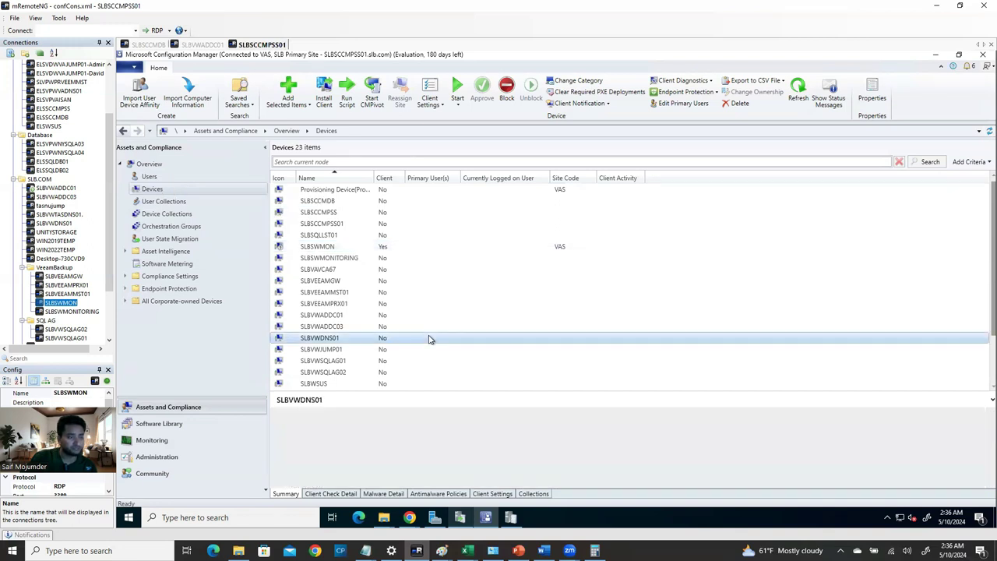
- Start the Install Client wizard for SLBSCCMDB, SLBSCCMPSS and SLBSCCMPSS01 and continue to the client push options
{"action": "left_click", "coordinate": [318, 202]}
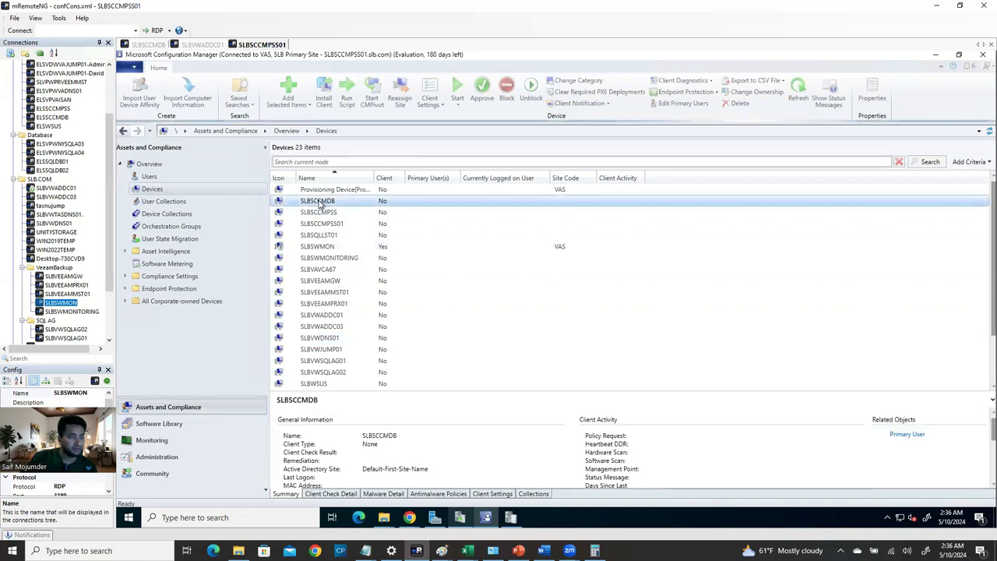
{"action": "left_click", "coordinate": [331, 212], "text": "ctrl"}
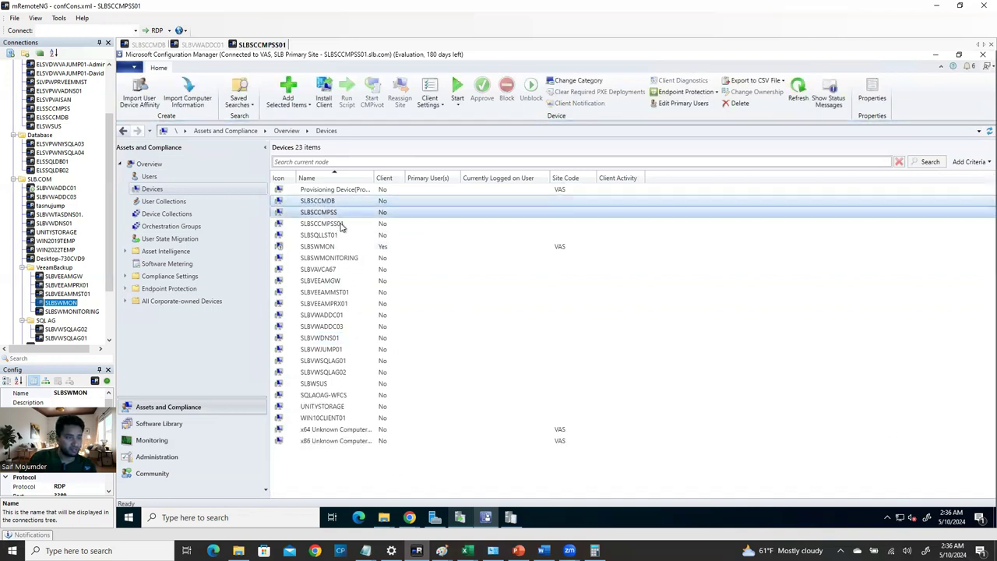
{"action": "left_click", "coordinate": [341, 224], "text": "ctrl"}
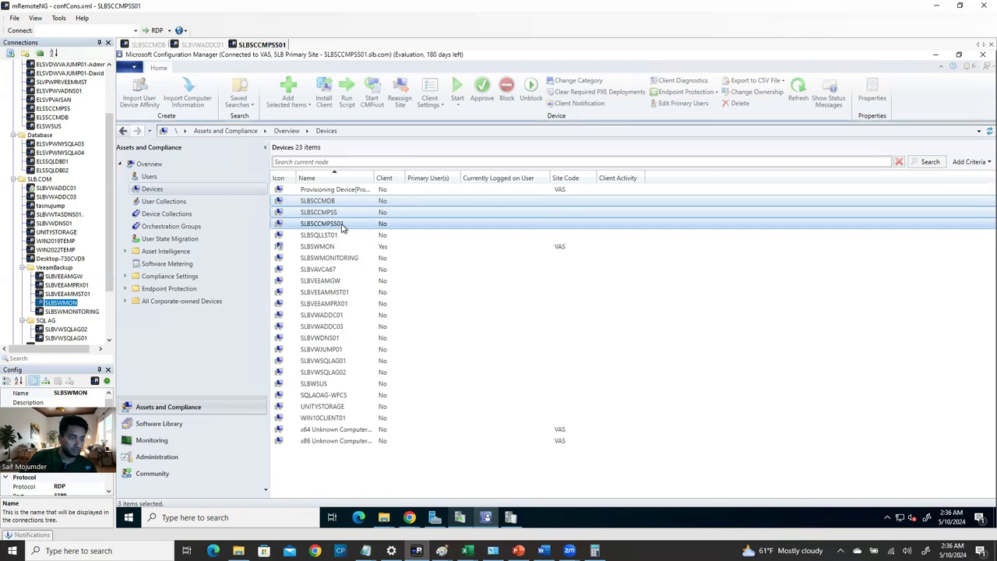
{"action": "right_click", "coordinate": [341, 227]}
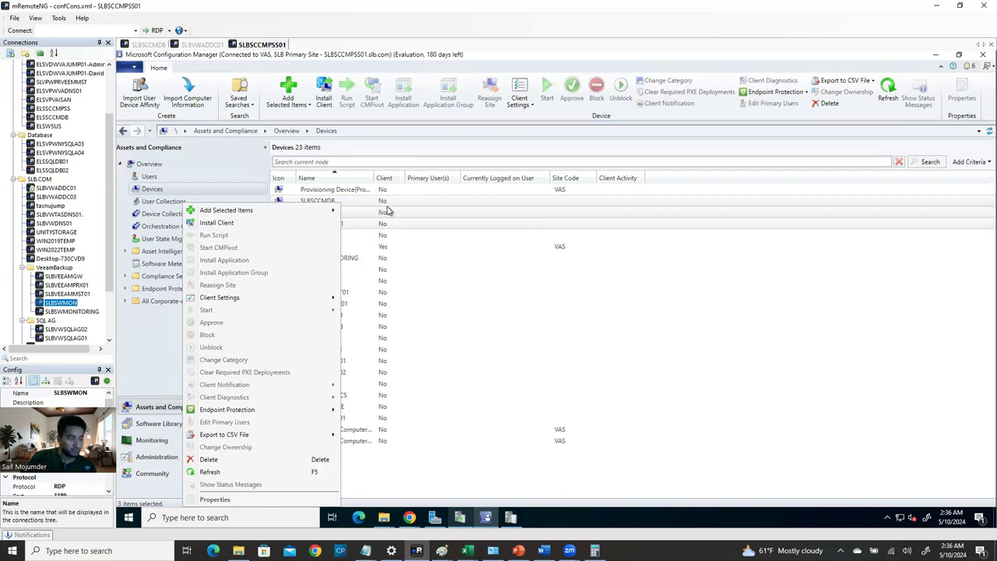
{"action": "left_click", "coordinate": [230, 226]}
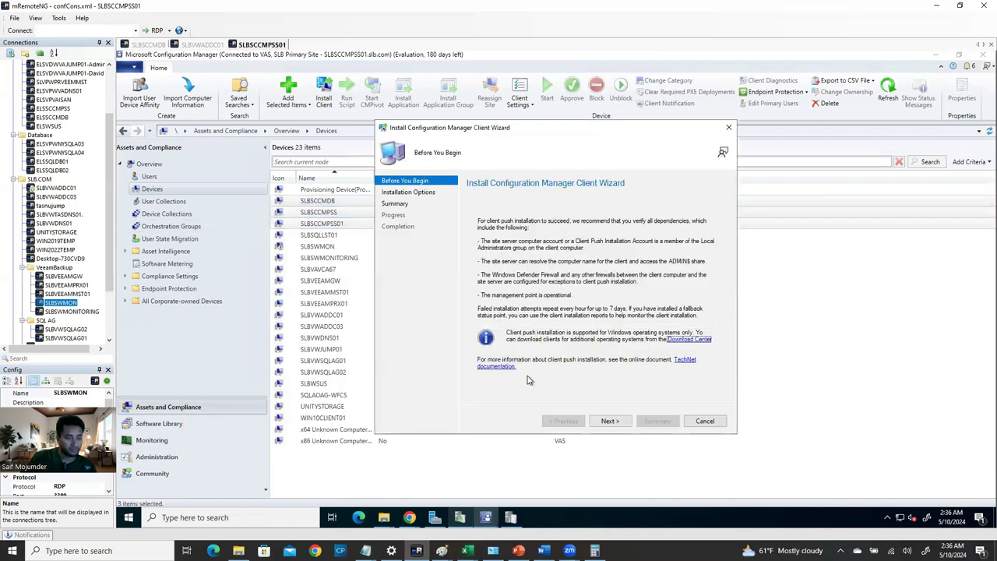
{"action": "left_click", "coordinate": [610, 421]}
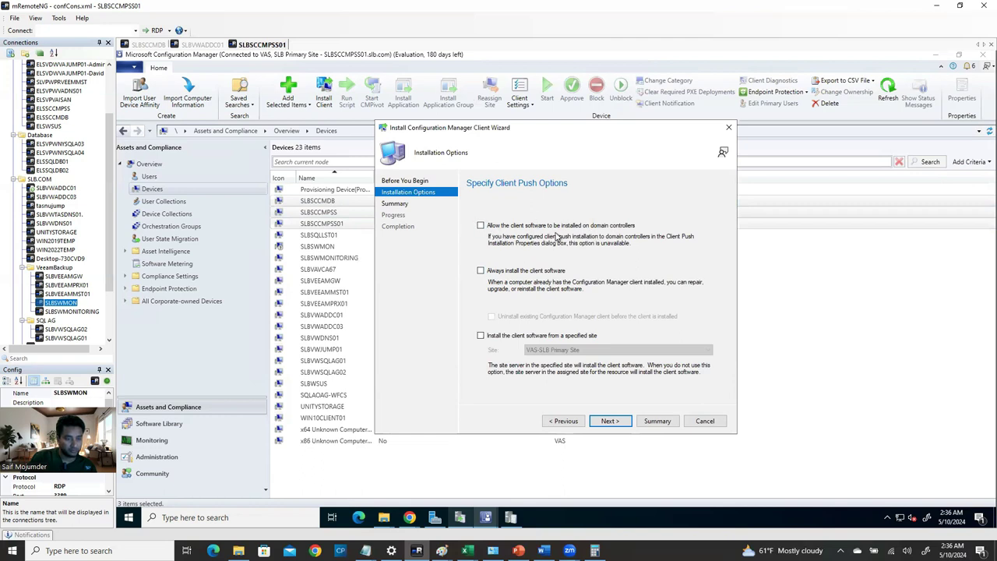
- Try always installing the client from VAS-SLB Primary Site with existing clients uninstalled first, and exit the wizard without saving
{"action": "left_click", "coordinate": [479, 271]}
{"action": "left_click", "coordinate": [491, 317]}
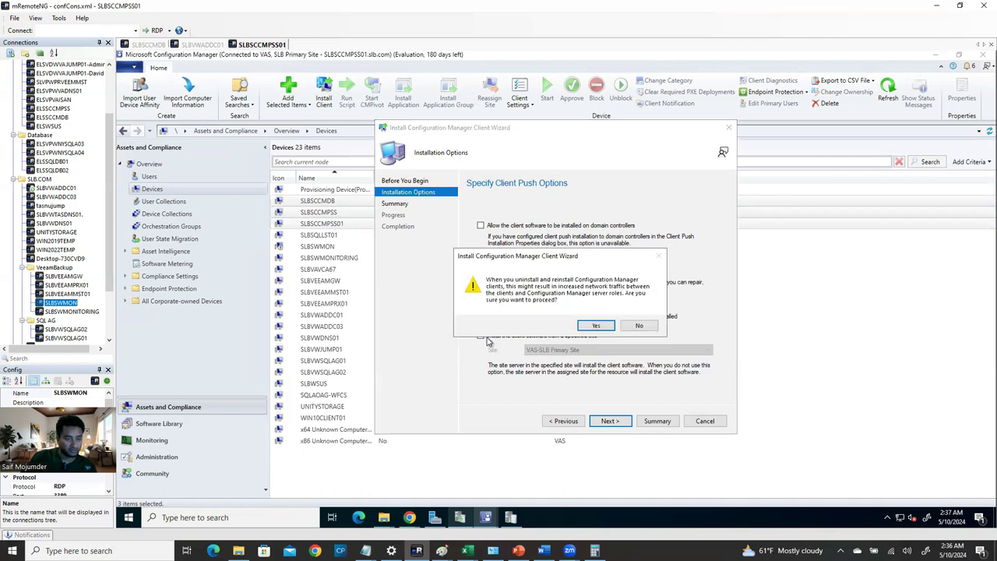
{"action": "left_click", "coordinate": [597, 327]}
{"action": "left_click", "coordinate": [483, 337]}
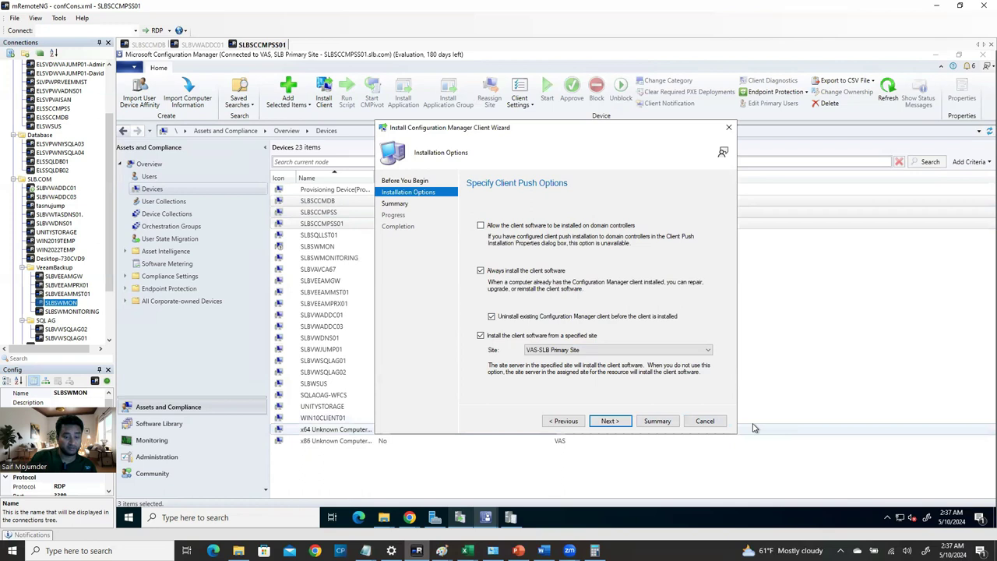
{"action": "left_click", "coordinate": [491, 316]}
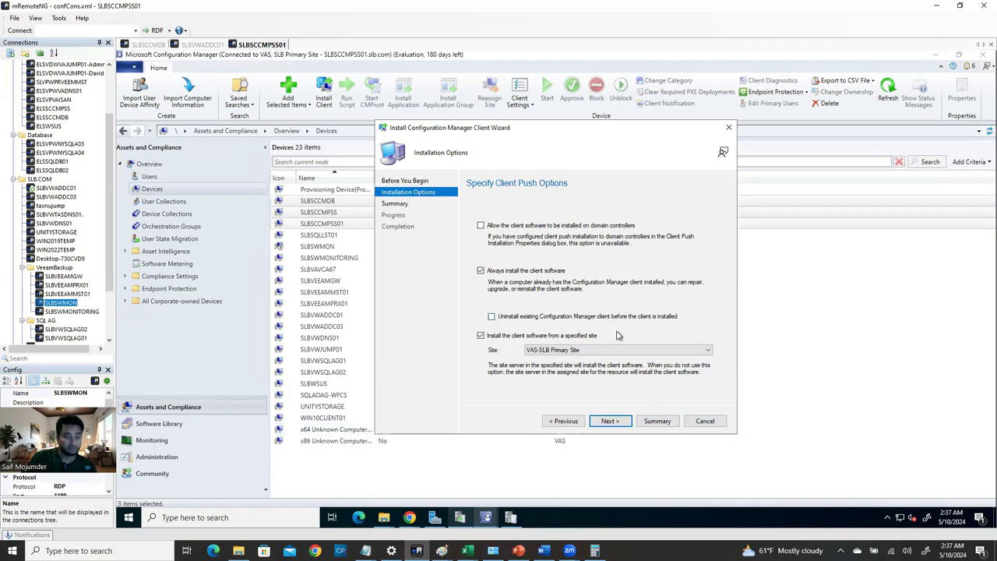
{"action": "left_click", "coordinate": [491, 316]}
{"action": "left_click", "coordinate": [616, 331]}
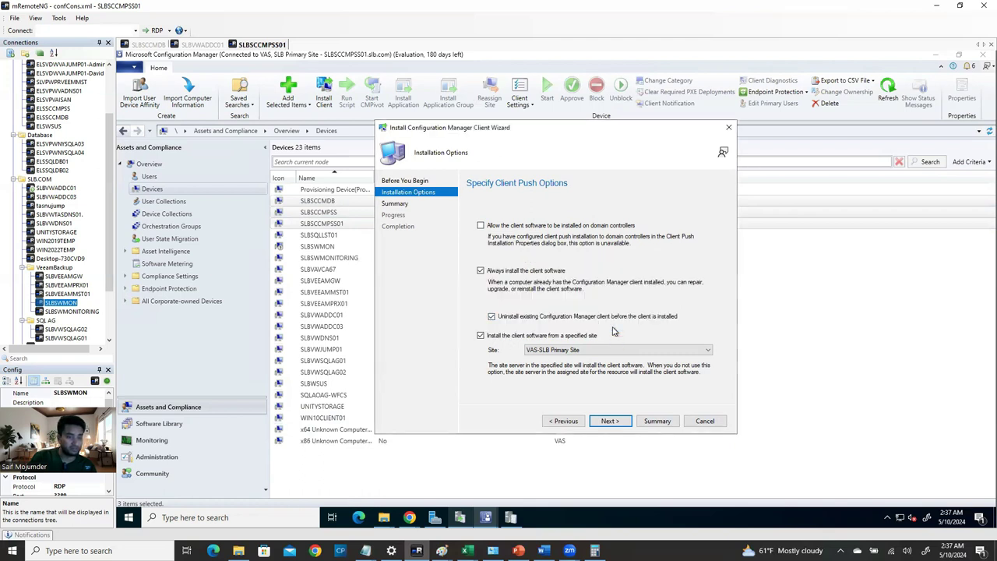
{"action": "left_click", "coordinate": [708, 422]}
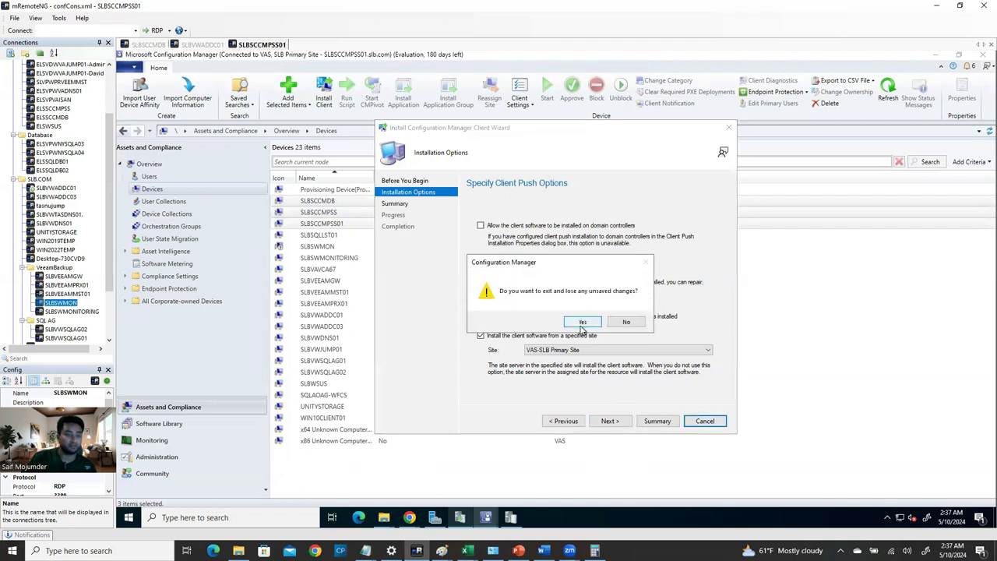
{"action": "left_click", "coordinate": [582, 322]}
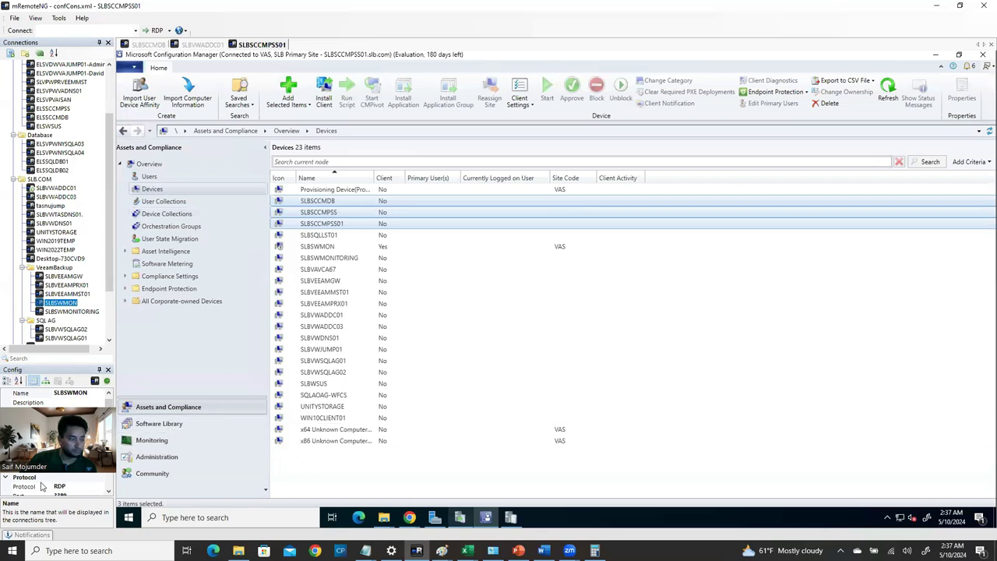
- Enable network discovery in the Network Discovery properties under the hierarchy's discovery methods
{"action": "left_click", "coordinate": [156, 456]}
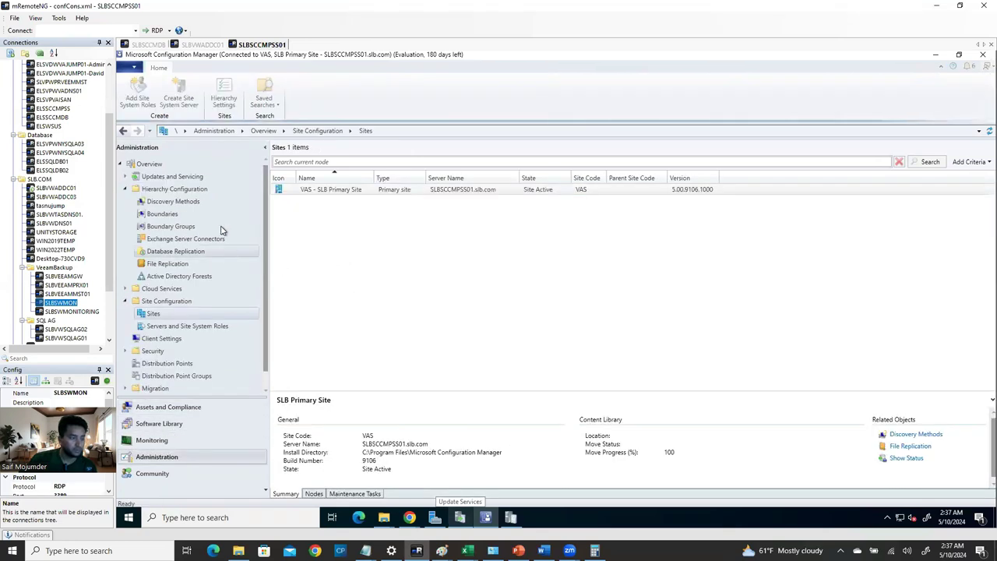
{"action": "left_click", "coordinate": [176, 202]}
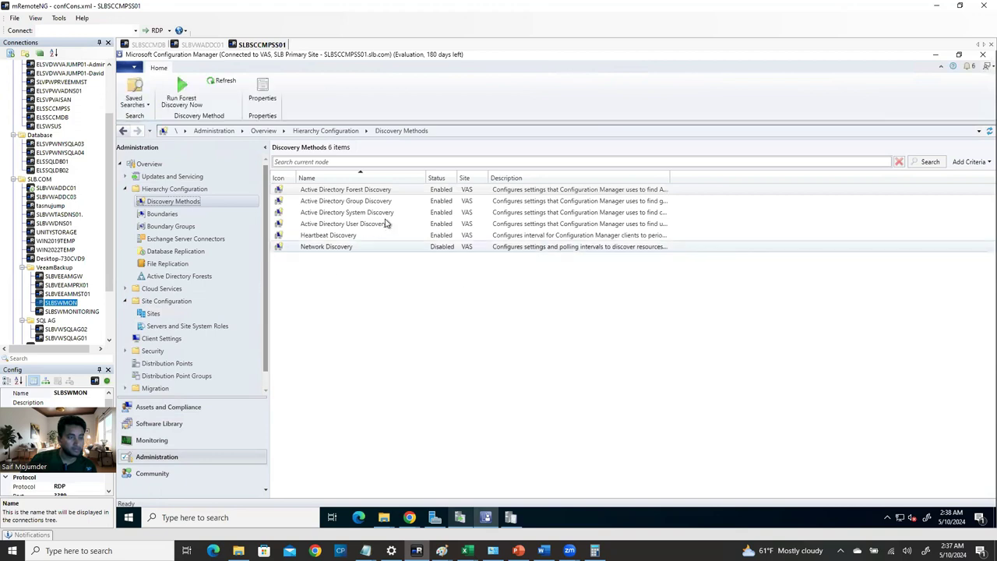
{"action": "left_click", "coordinate": [399, 190]}
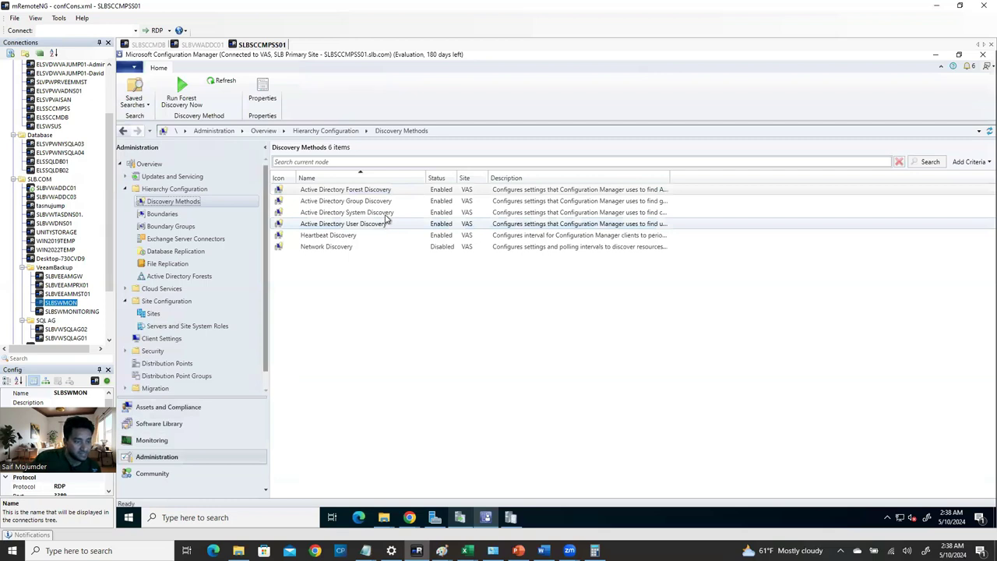
{"action": "left_click", "coordinate": [342, 246]}
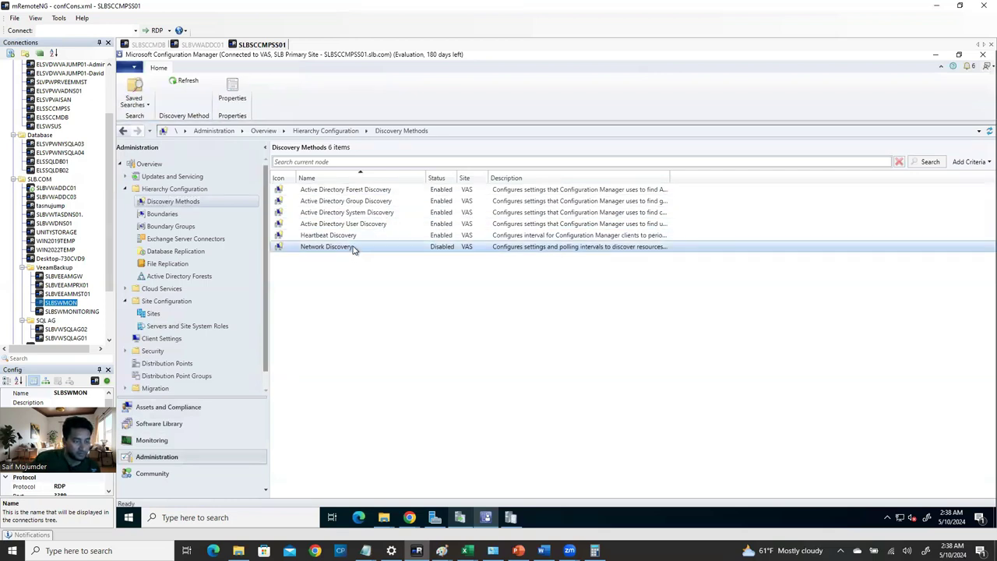
{"action": "right_click", "coordinate": [352, 248]}
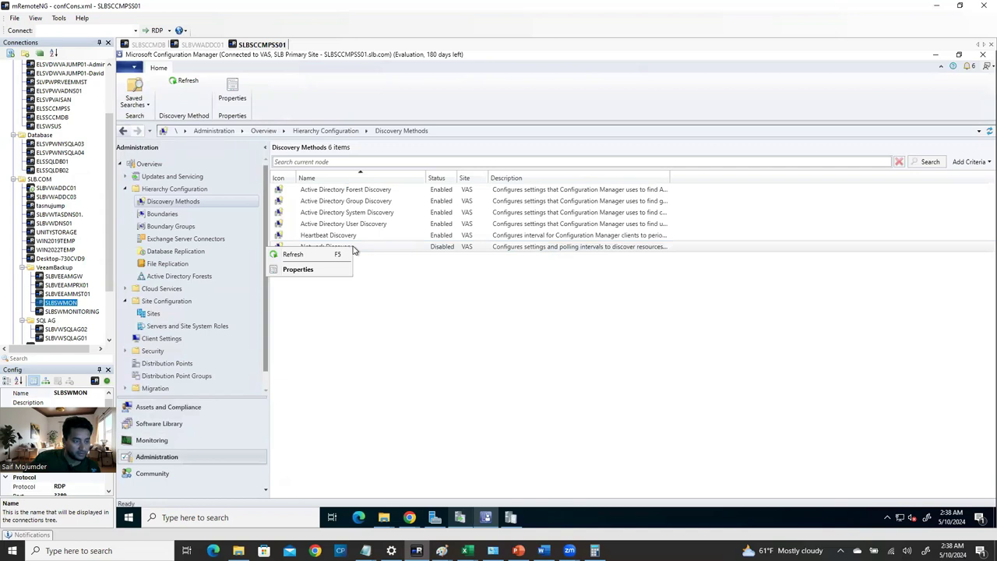
{"action": "left_click", "coordinate": [315, 270]}
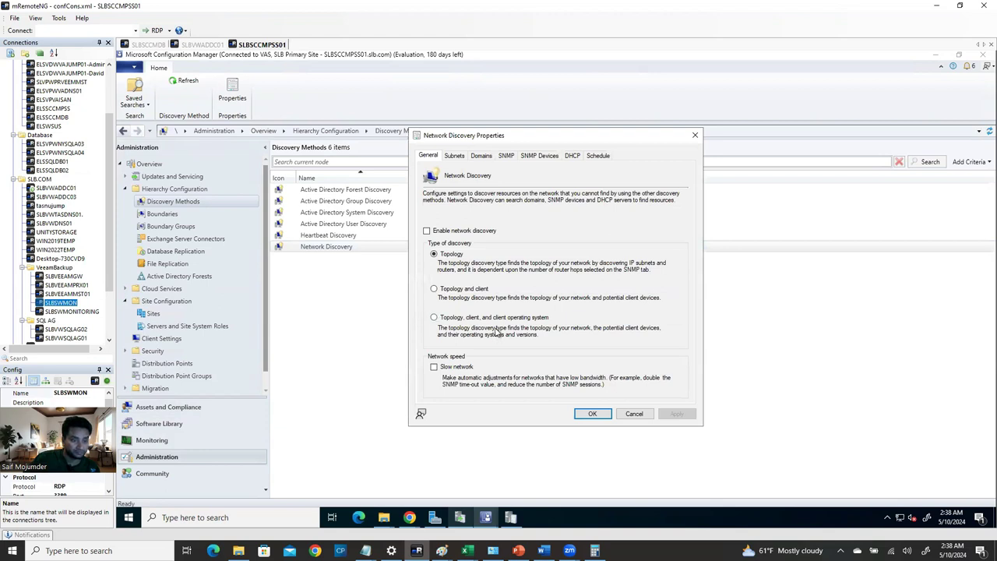
{"action": "left_click", "coordinate": [478, 233]}
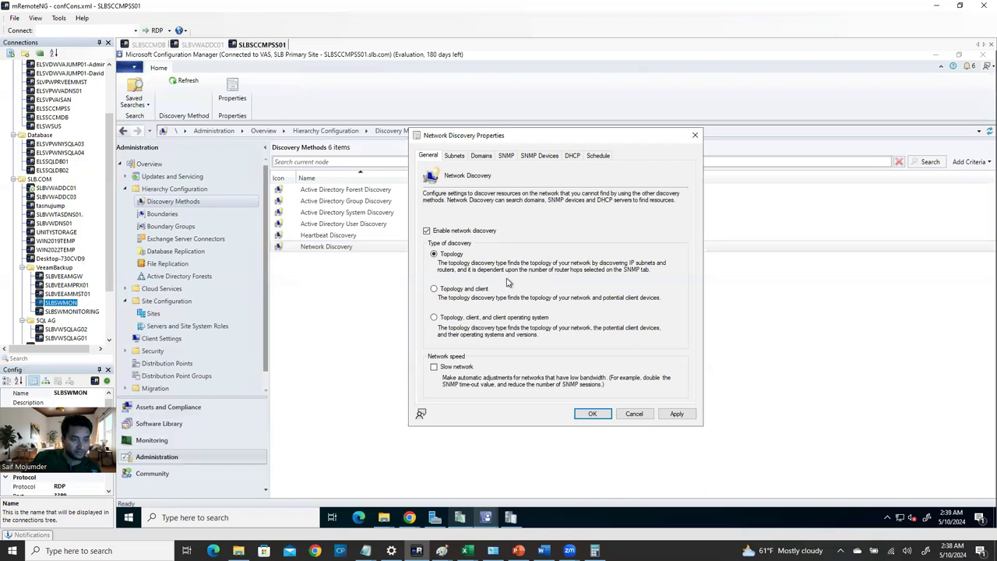
- Add subnet 10.15.0.0 with mask 255.255.255.0 to the subnets searched by Network Discovery
{"action": "left_click", "coordinate": [455, 156]}
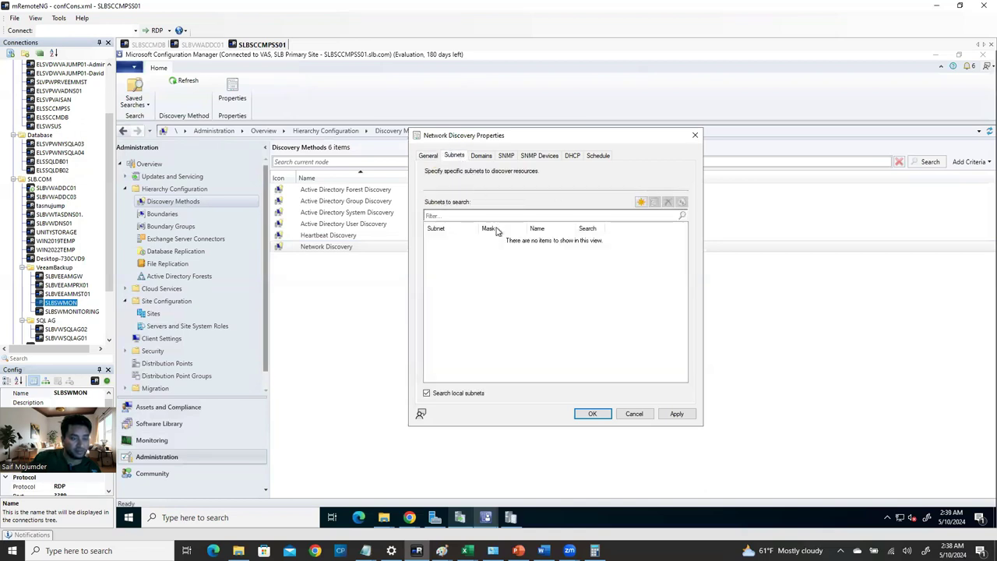
{"action": "left_click", "coordinate": [640, 202]}
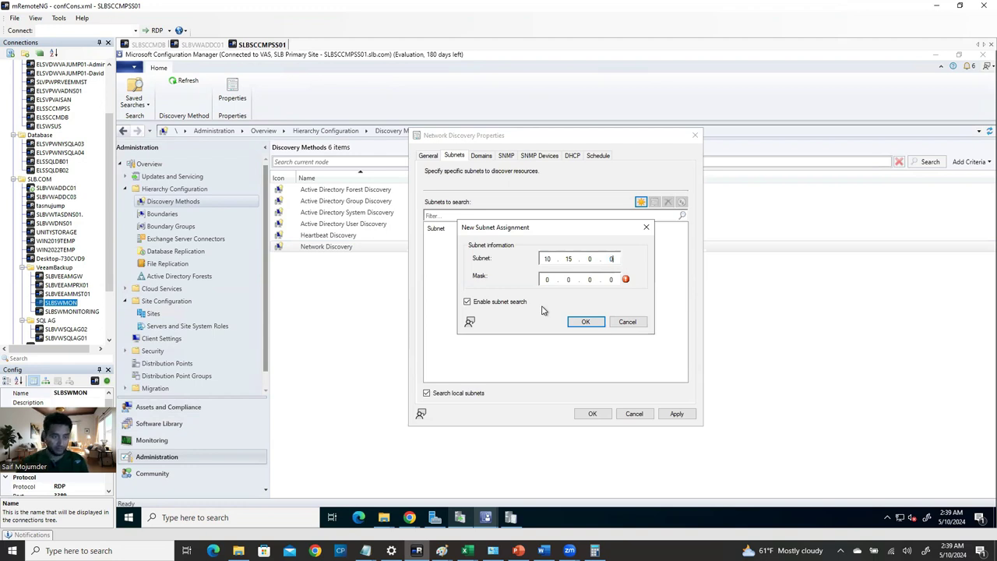
{"action": "left_click", "coordinate": [546, 281]}
{"action": "type", "text": "255."}
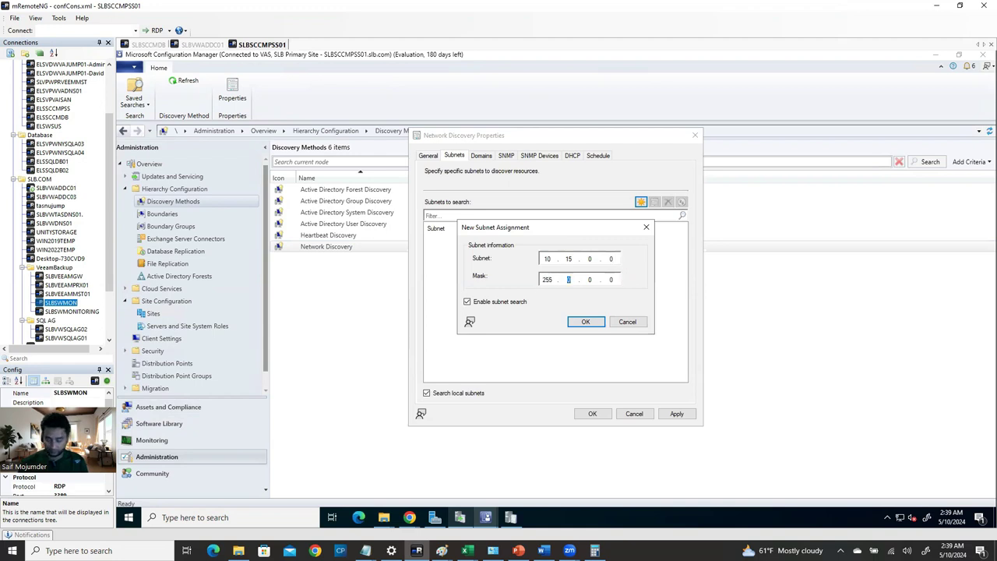
{"action": "type", "text": "255.255."}
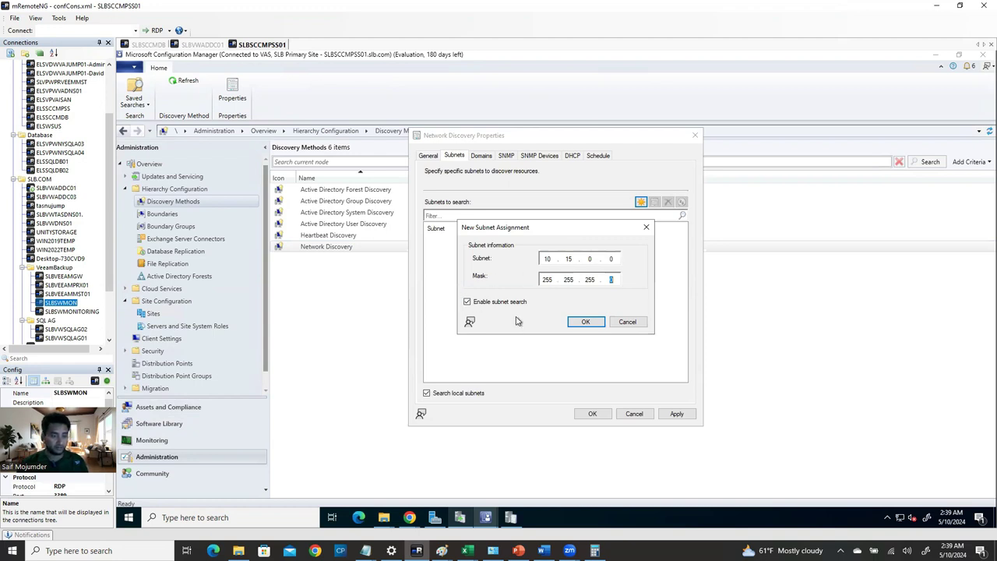
{"action": "left_click", "coordinate": [583, 324]}
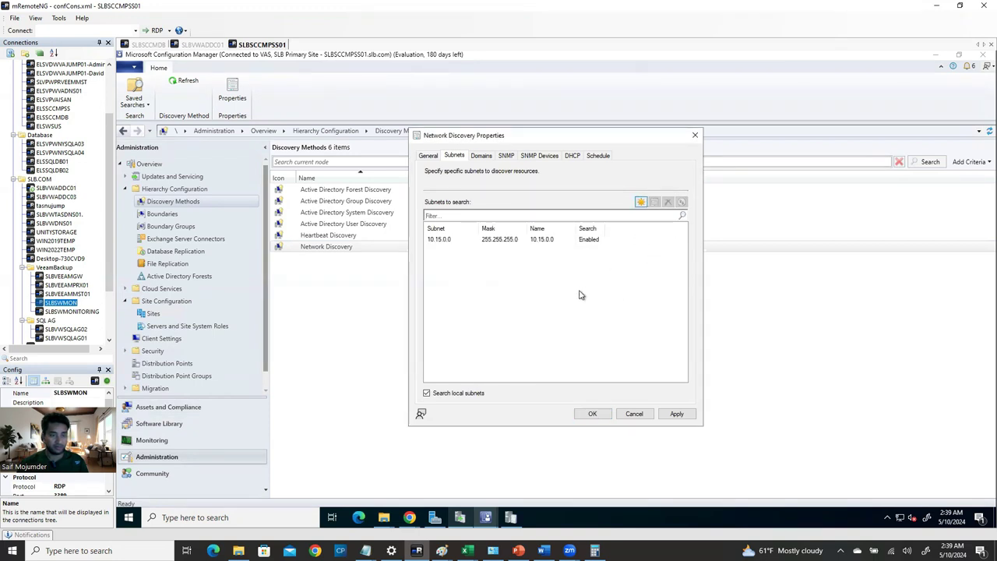
- Add subnet 10.15.15.0 with mask 255.255.255.0 to the subnets searched by Network Discovery, and save the discovery properties
{"action": "key", "text": "Insert"}
{"action": "type", "text": "10 "}
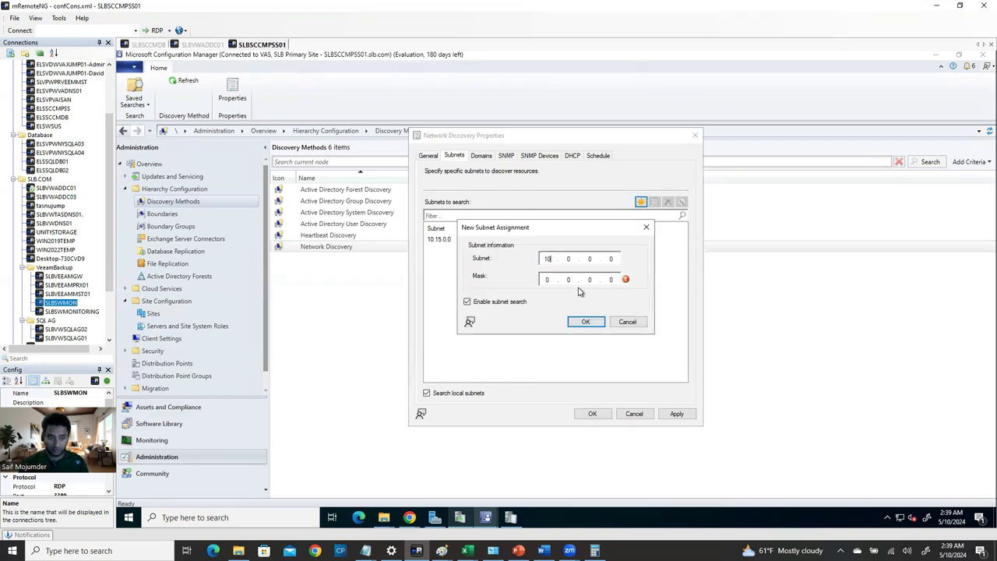
{"action": "type", "text": ". 15 . 15"}
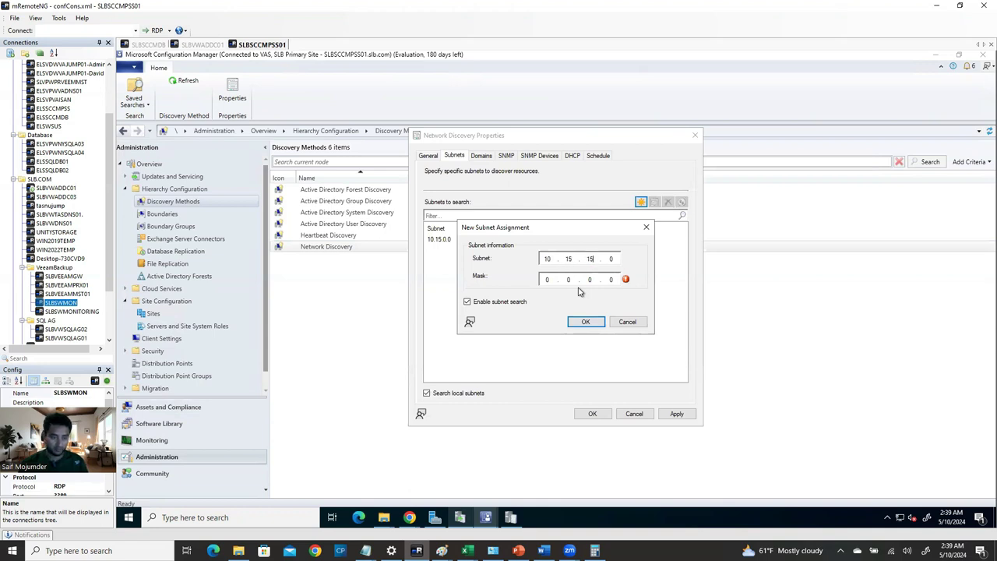
{"action": "left_click", "coordinate": [552, 281]}
{"action": "type", "text": "255.2"}
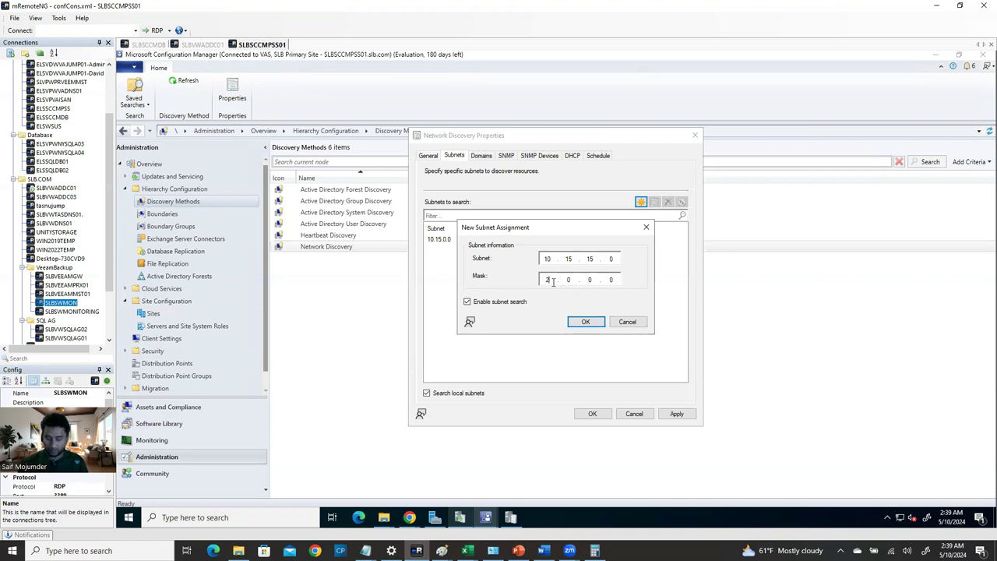
{"action": "type", "text": "55.255"}
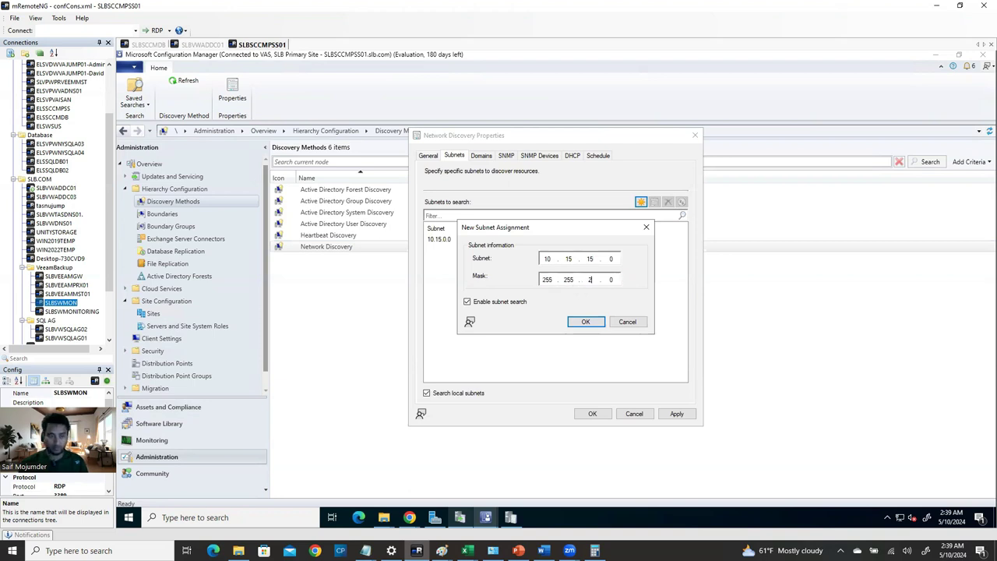
{"action": "left_click", "coordinate": [585, 322]}
{"action": "left_click", "coordinate": [677, 414]}
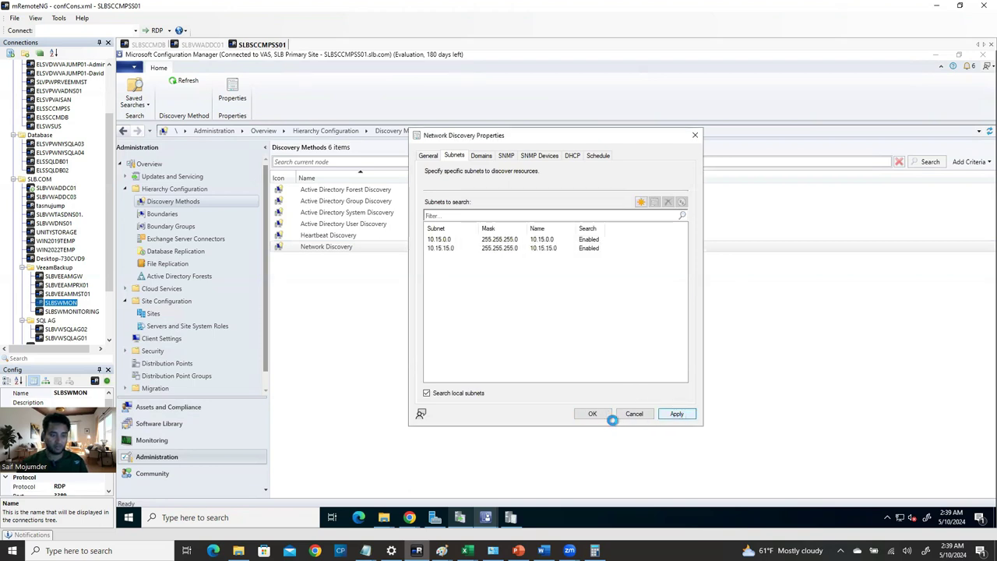
{"action": "left_click", "coordinate": [593, 413]}
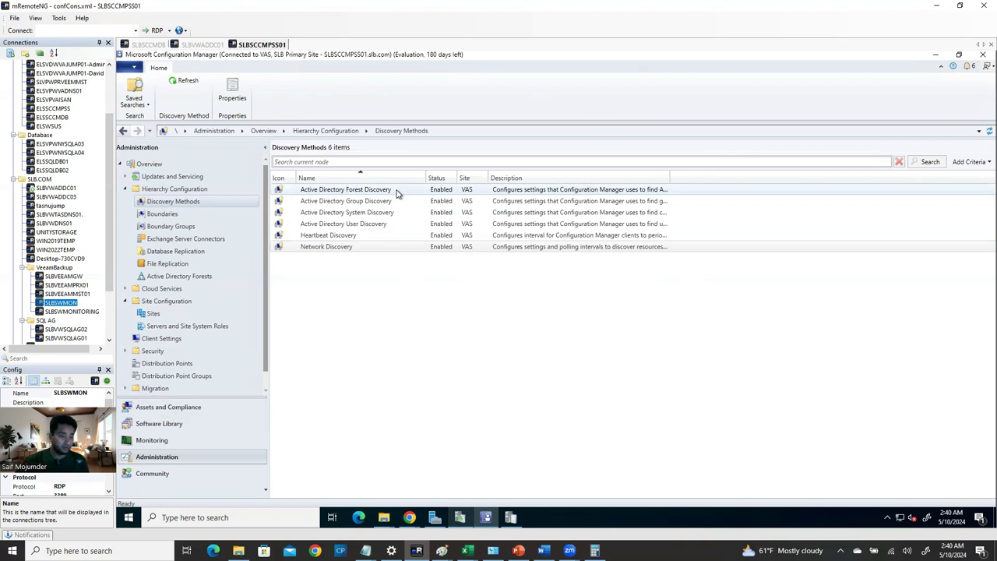
{"action": "left_click", "coordinate": [362, 201]}
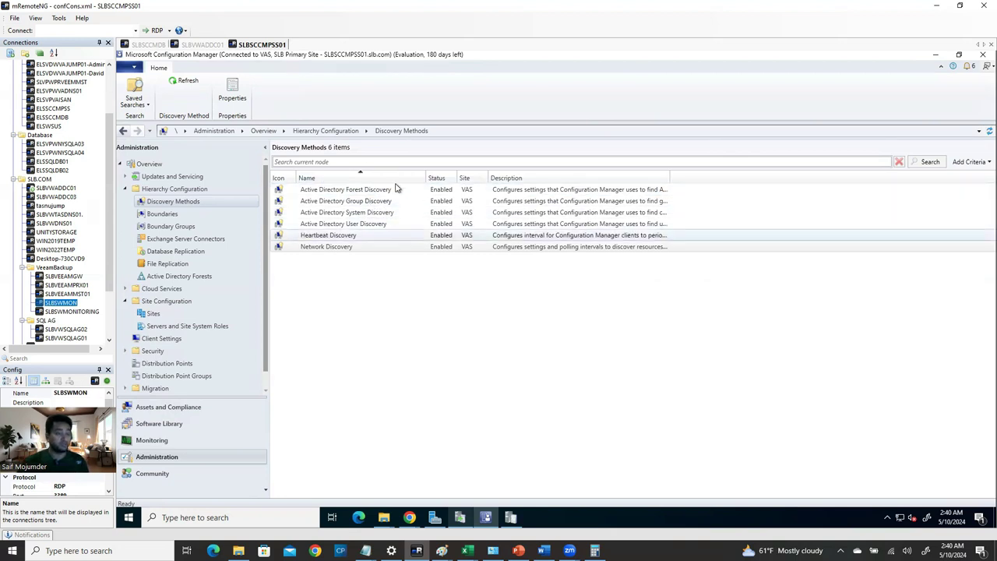
{"action": "left_click", "coordinate": [360, 312]}
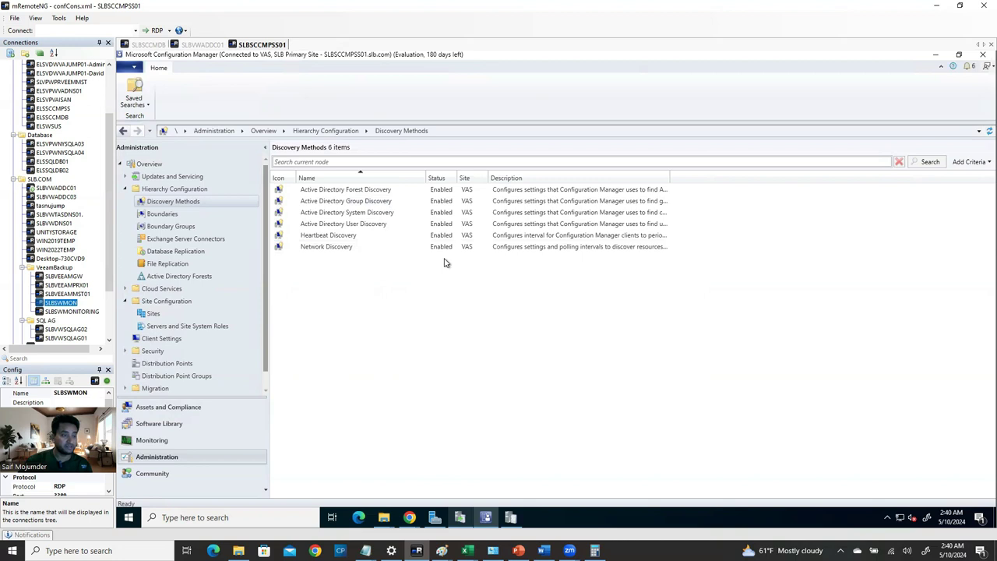
{"action": "left_click", "coordinate": [326, 248]}
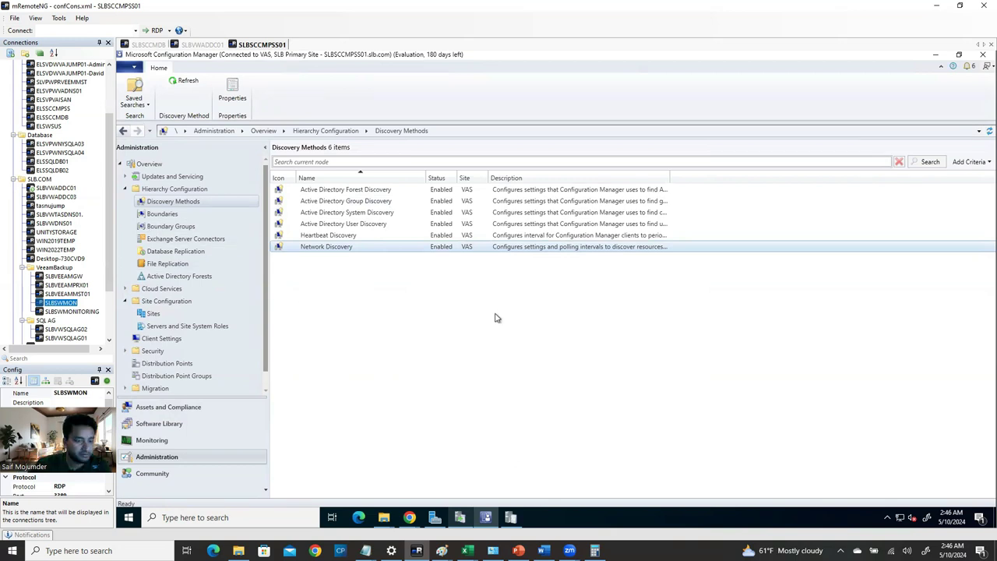
{"action": "left_click", "coordinate": [366, 257]}
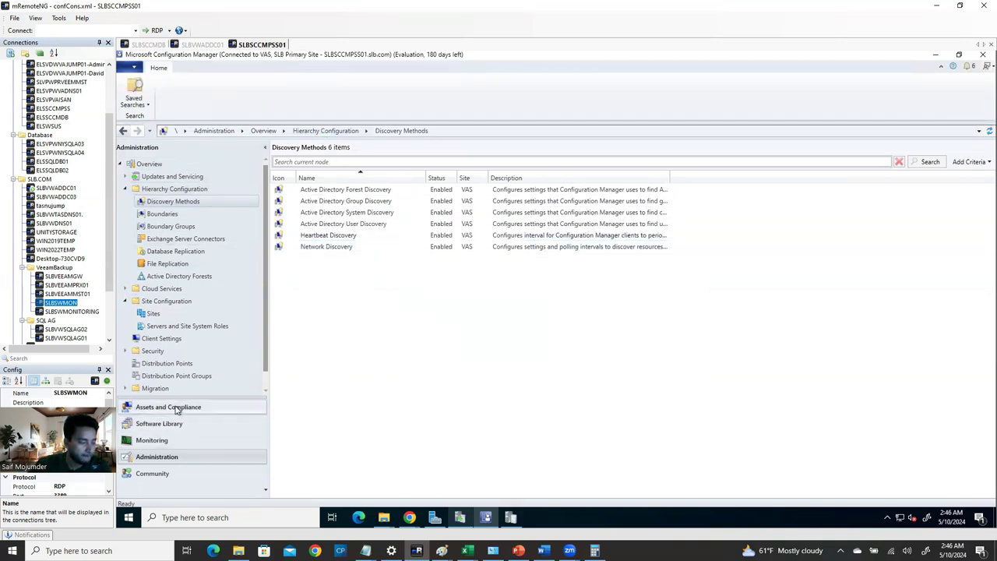
- Open the Assets and Compliance workspace on SLBSCCMPSS01
{"action": "left_click", "coordinate": [198, 409]}
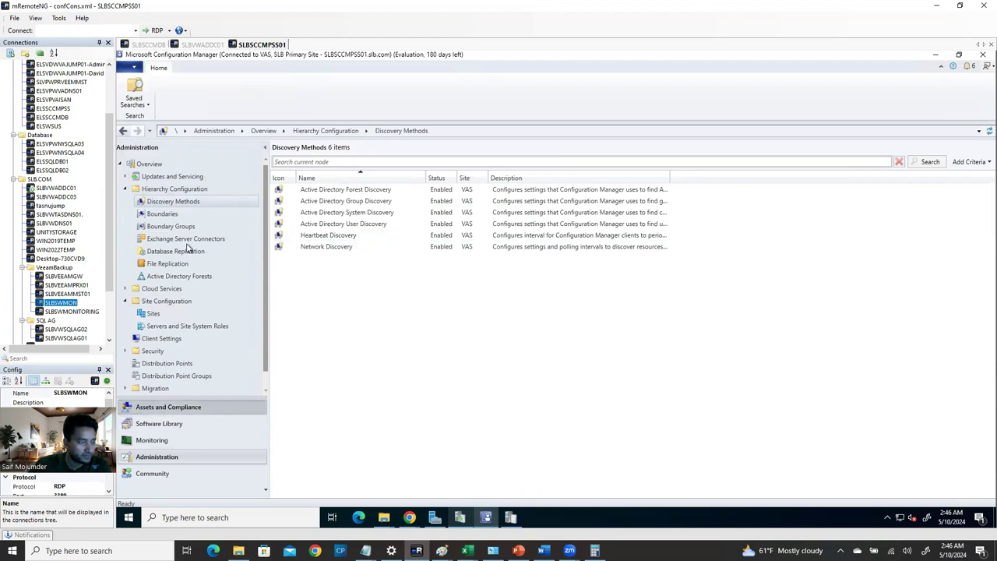
{"action": "left_click", "coordinate": [181, 406]}
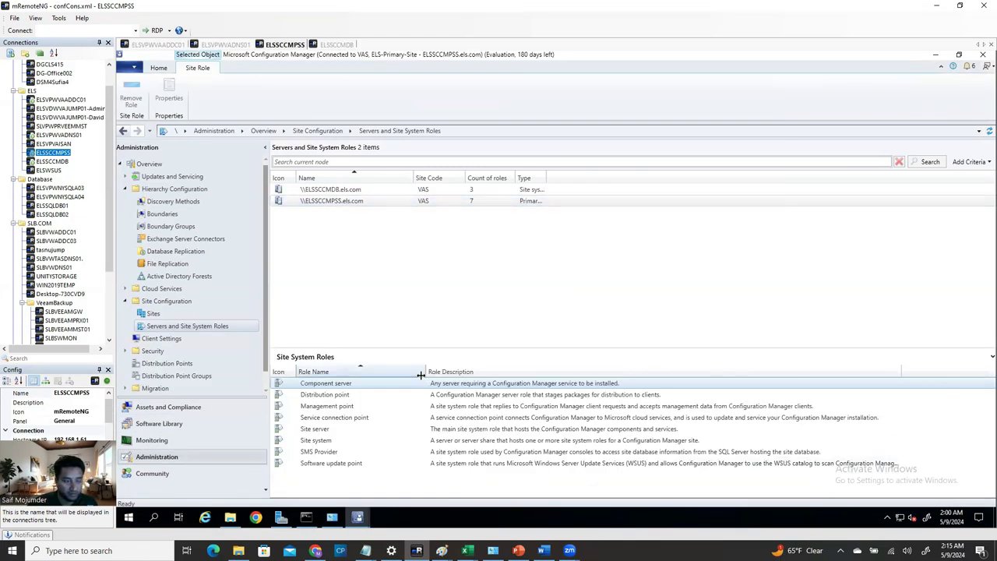
- Open the Software Library on ELSSCCMPSS to examine its list of all software updates
{"action": "left_click", "coordinate": [248, 423]}
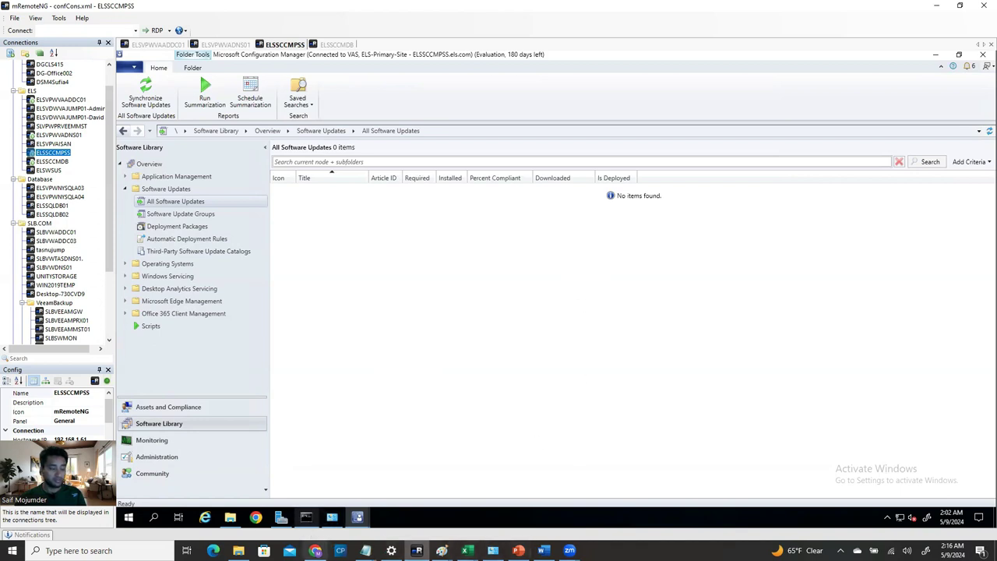
{"action": "mouse_move", "coordinate": [358, 516]}
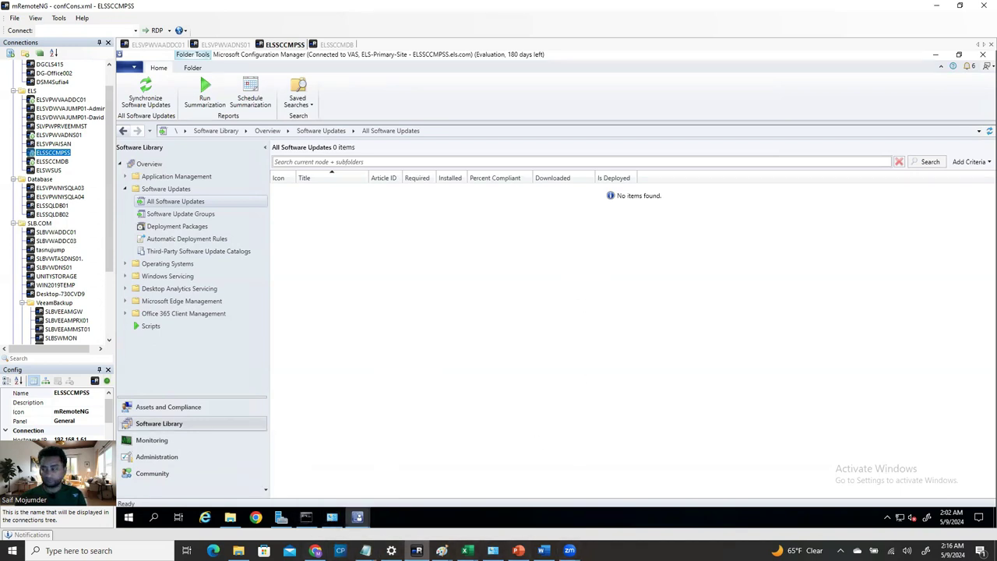